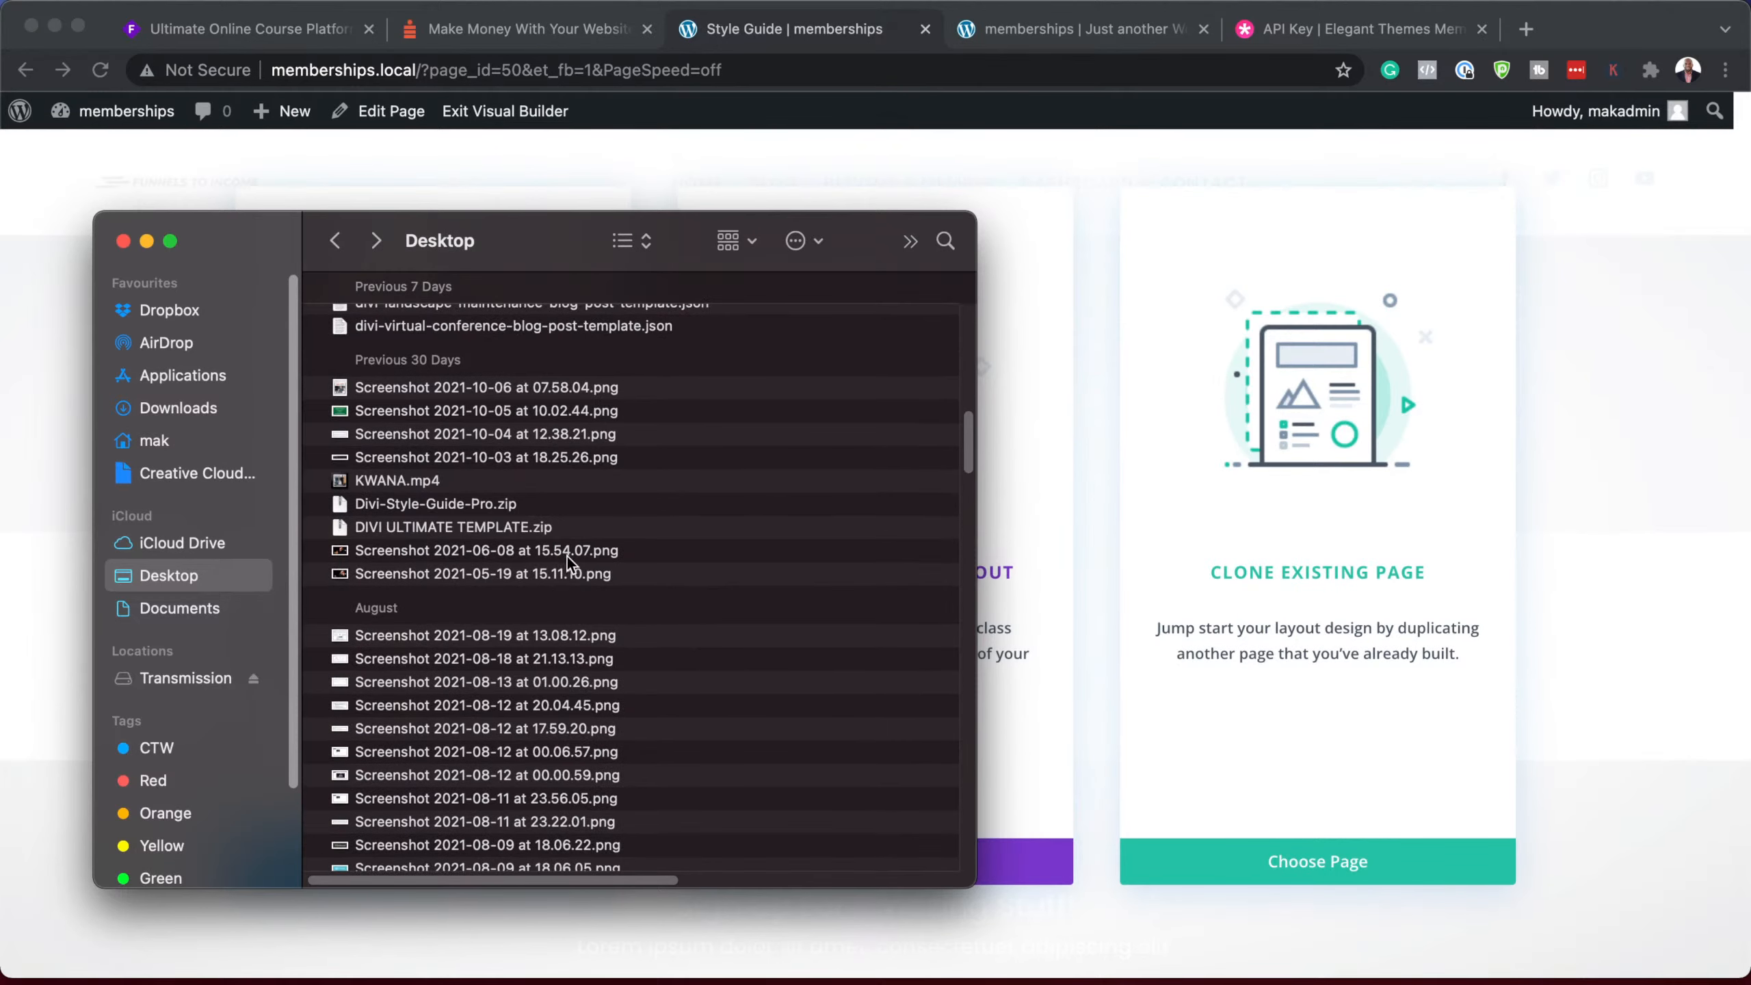
Step: Unzip Divi-Style-Guide-Pro.zip and open its folder to reach Divi Style Guide PRO.json
{"action": "left_click", "coordinate": [454, 506]}
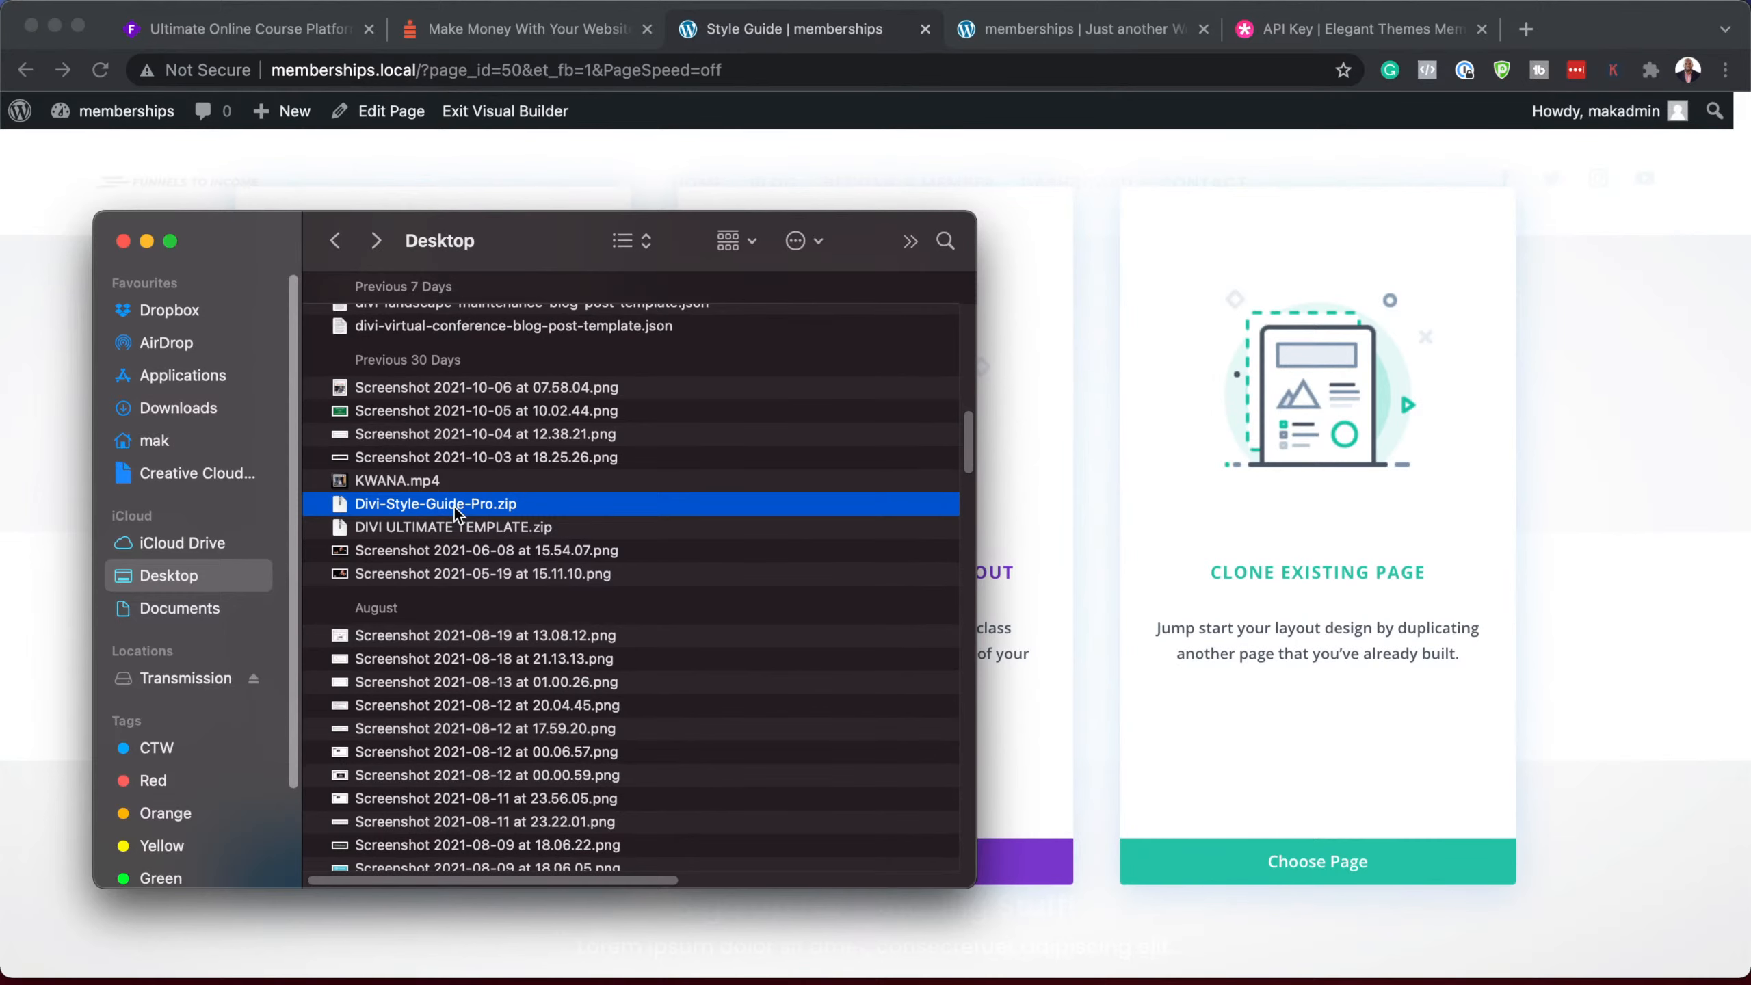
{"action": "double_click", "coordinate": [454, 506]}
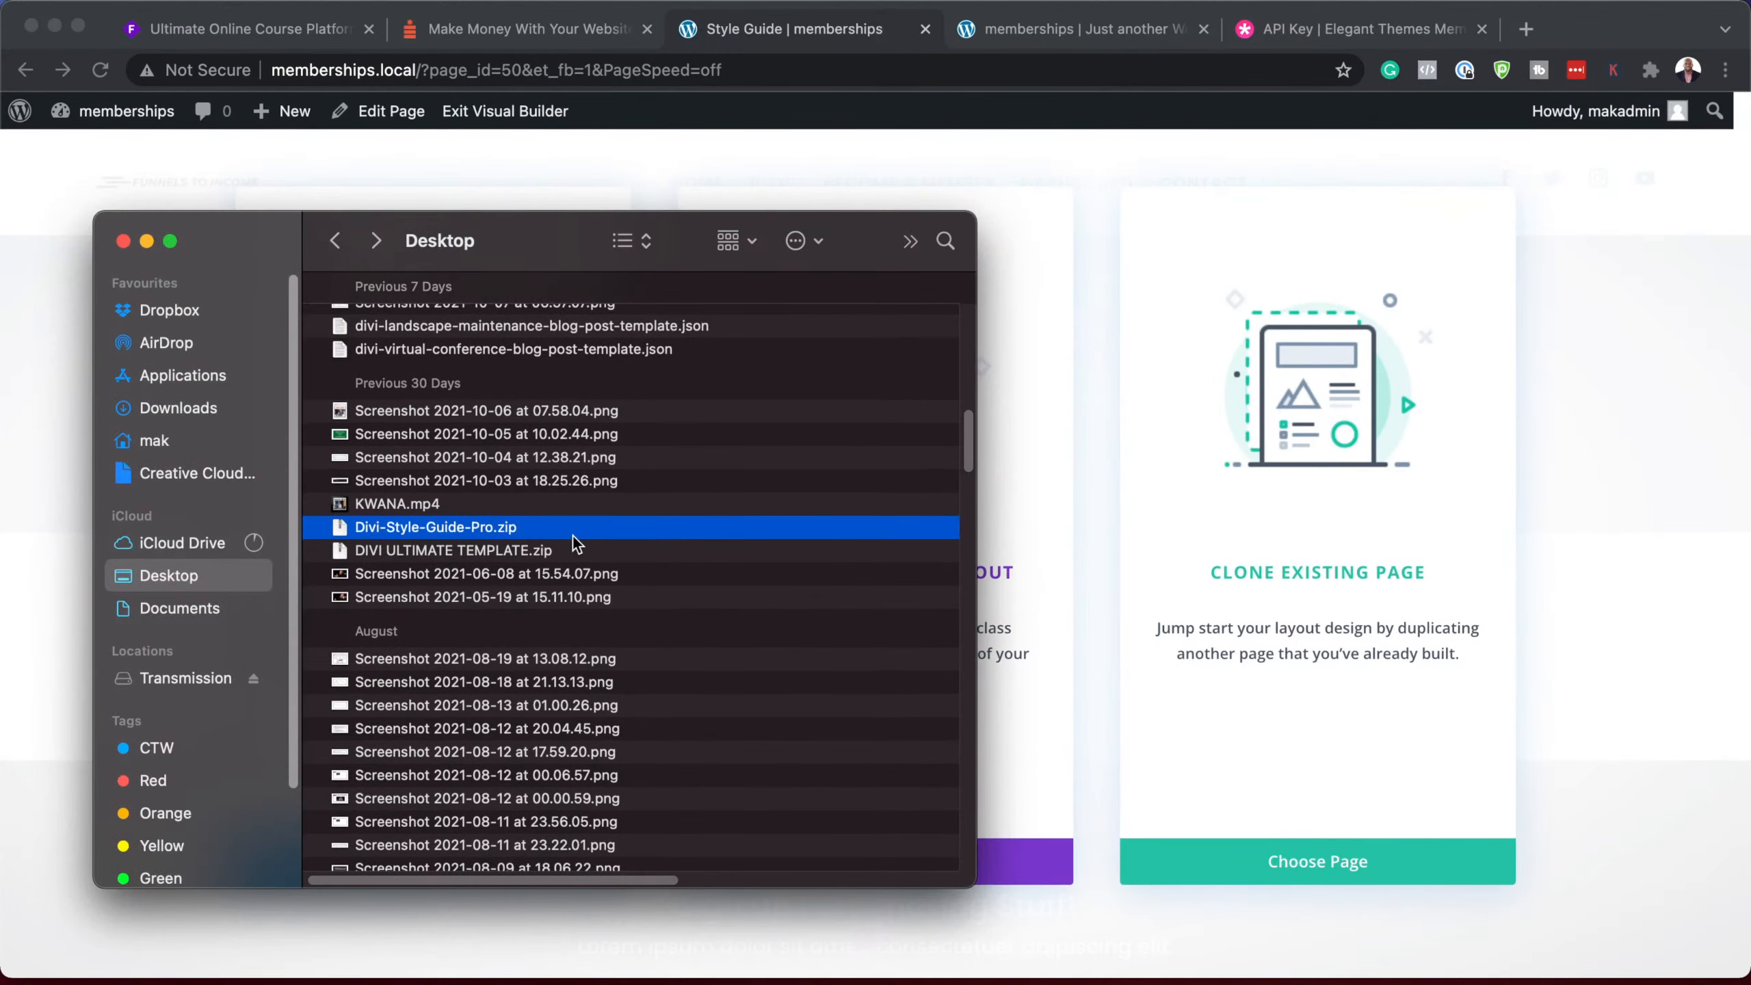
{"action": "scroll", "coordinate": [572, 536], "scroll_direction": "up", "scroll_amount": 15}
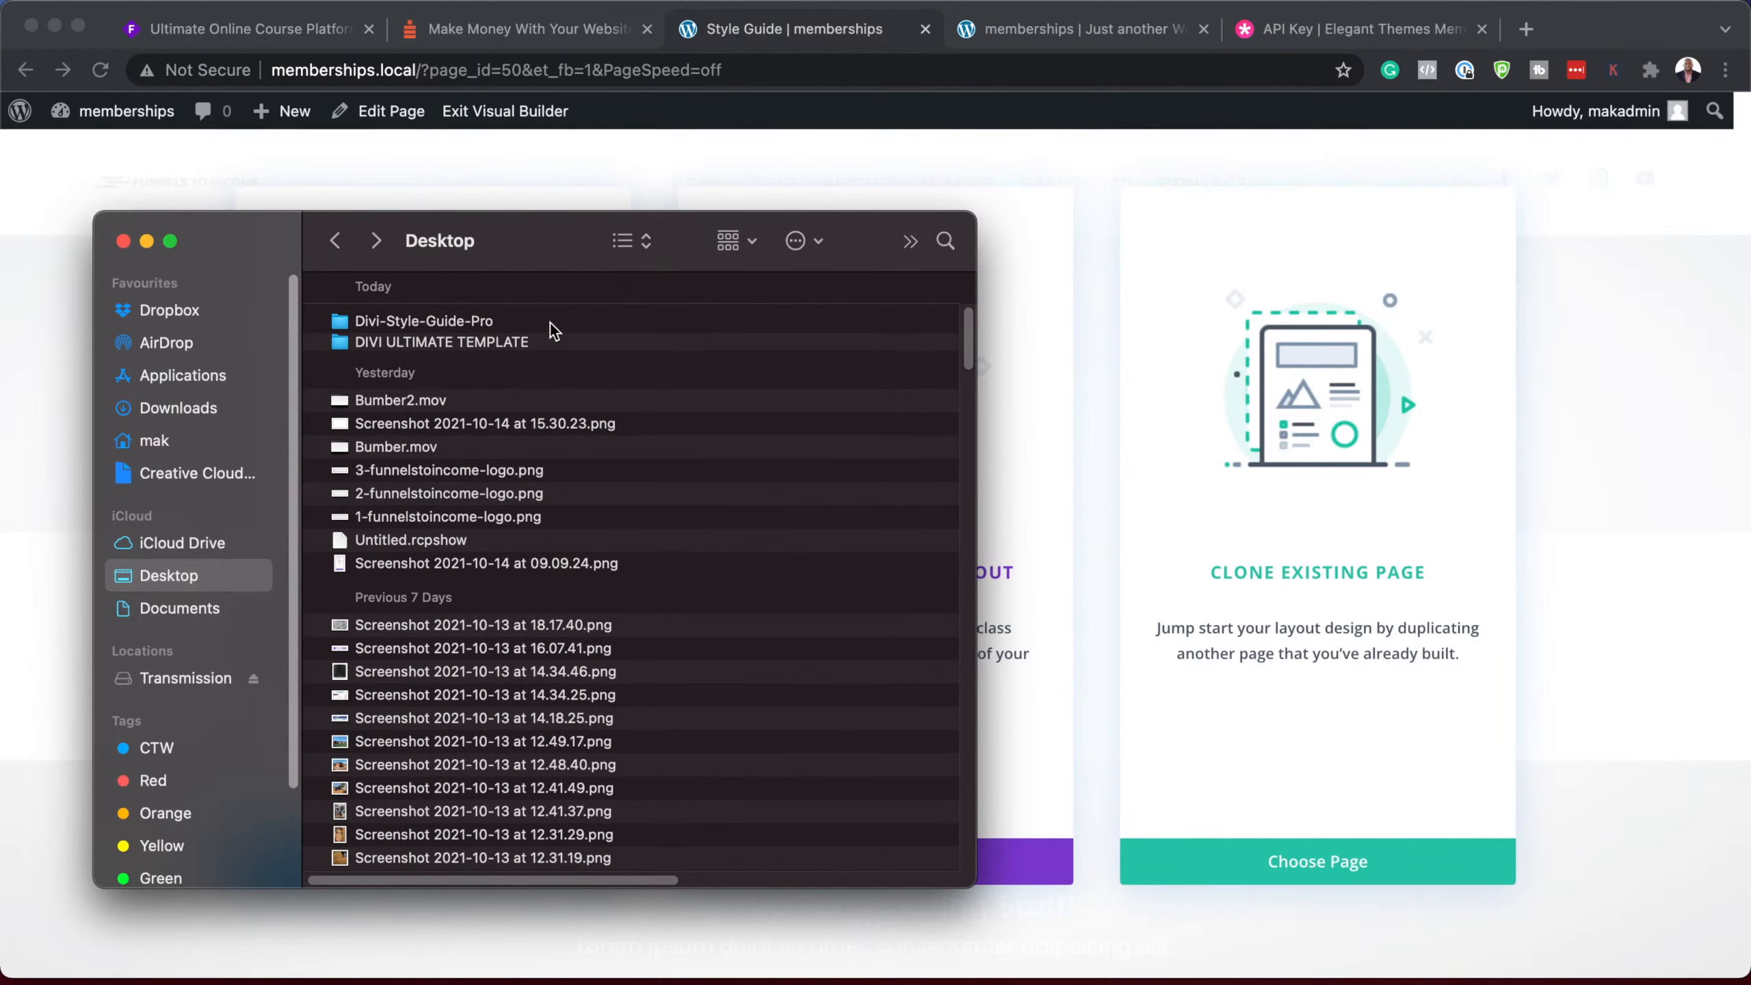
{"action": "double_click", "coordinate": [501, 322]}
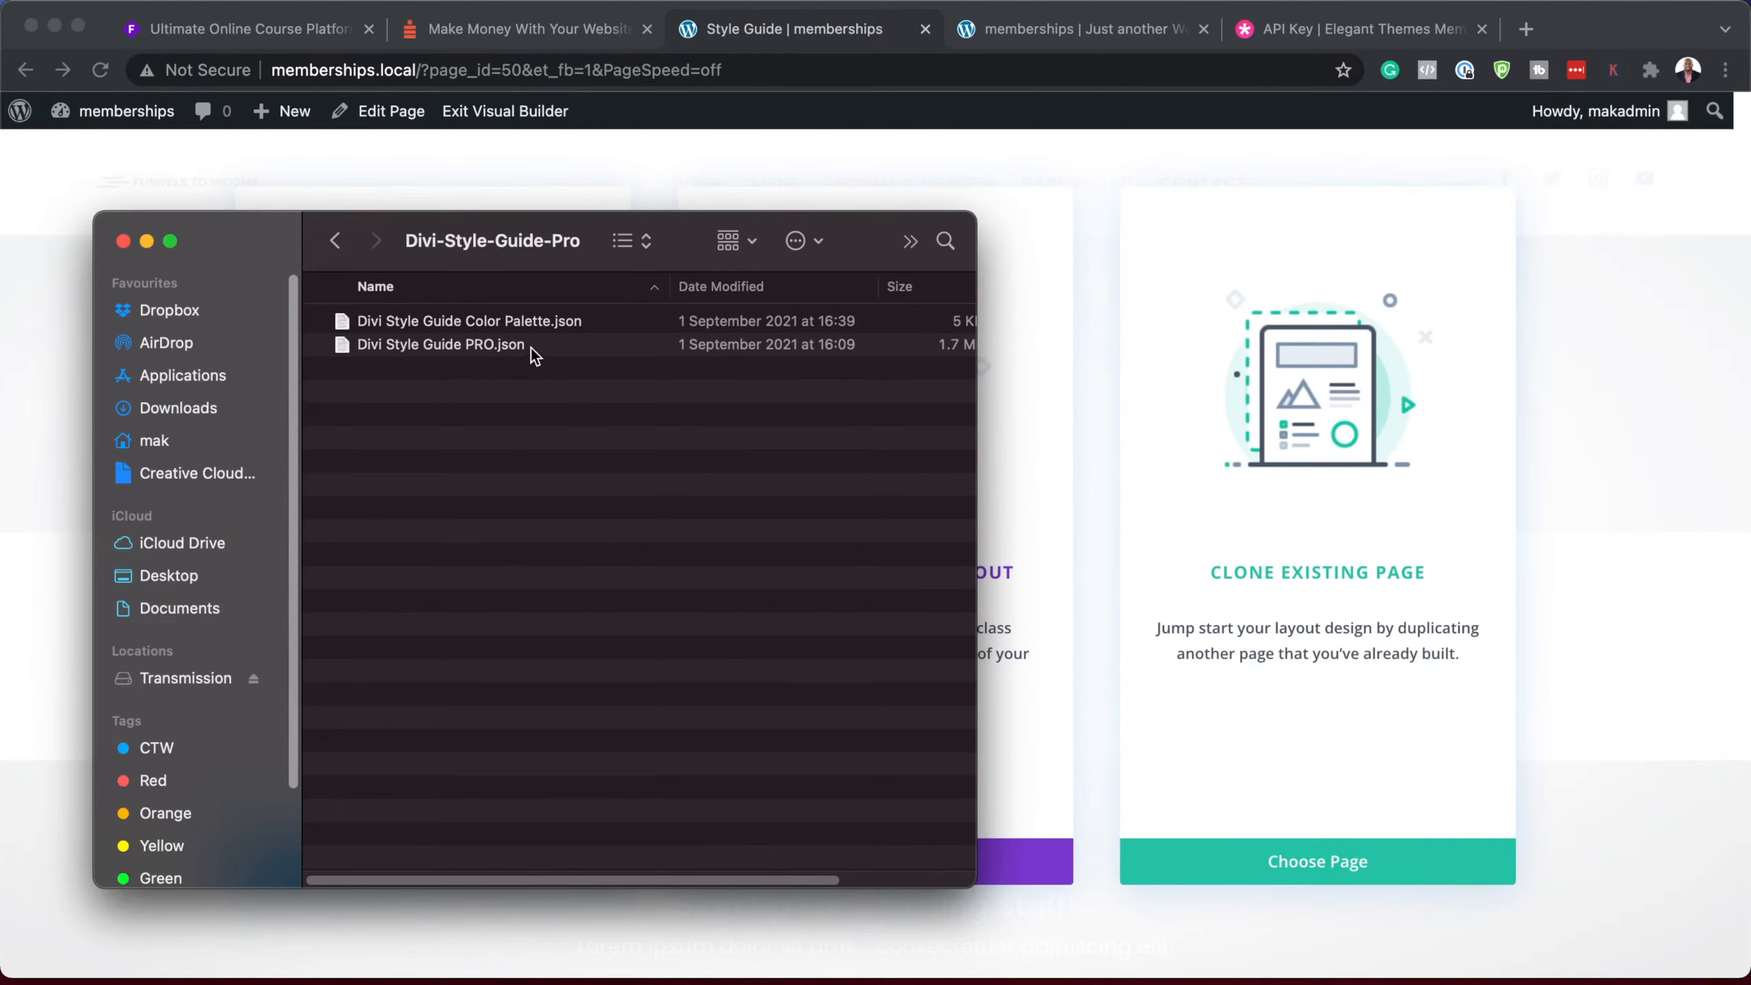
{"action": "left_click", "coordinate": [552, 352]}
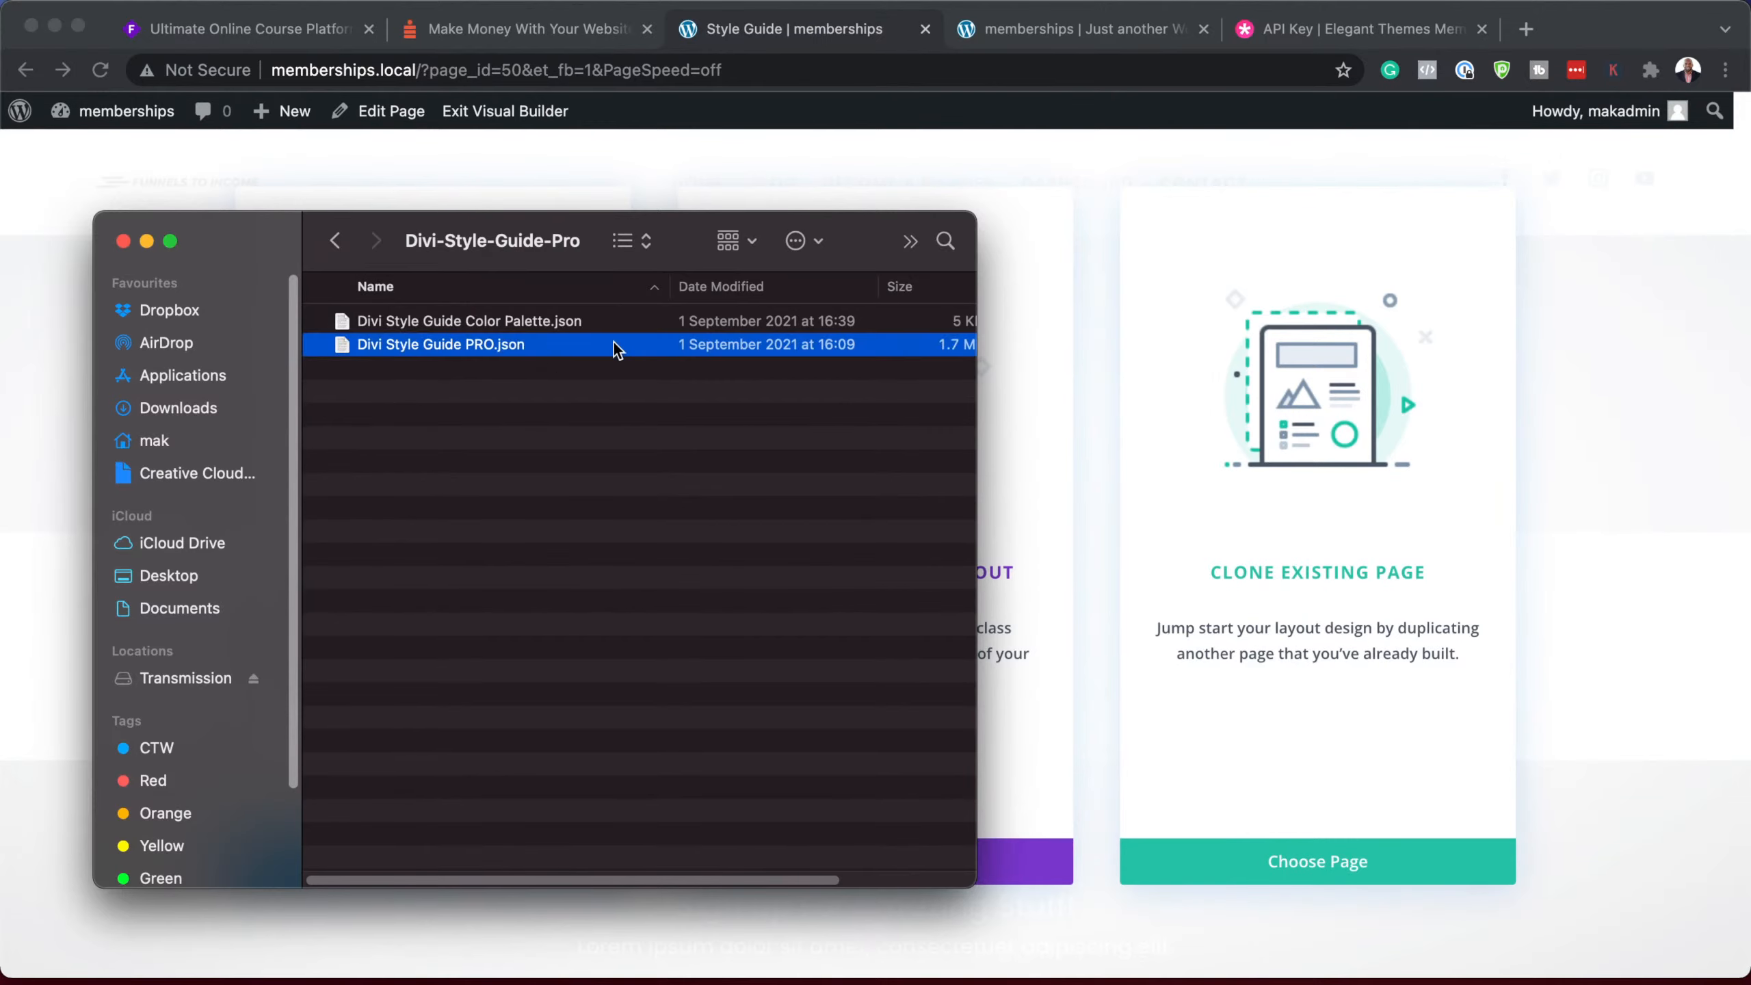
{"action": "left_click_drag", "start_coordinate": [522, 245], "coordinate": [676, 982]}
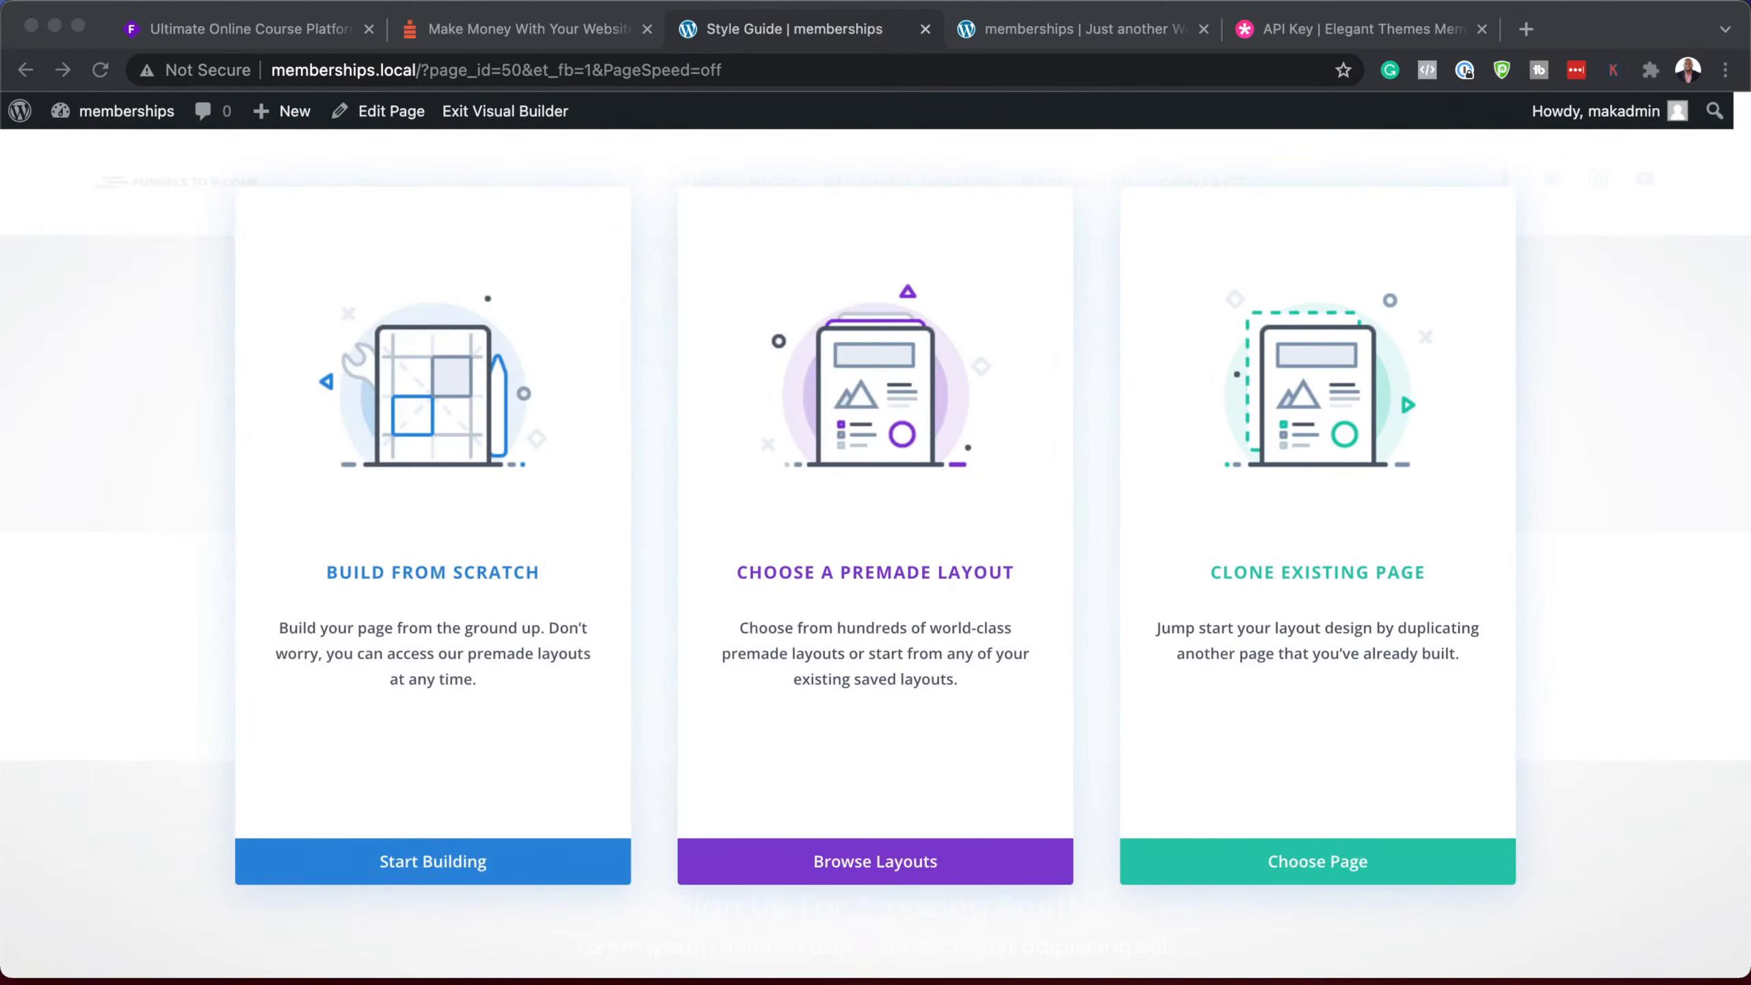
Step: Dismiss the start options and row panel, then import Divi Style Guide PRO.json onto the page
{"action": "left_click", "coordinate": [416, 868]}
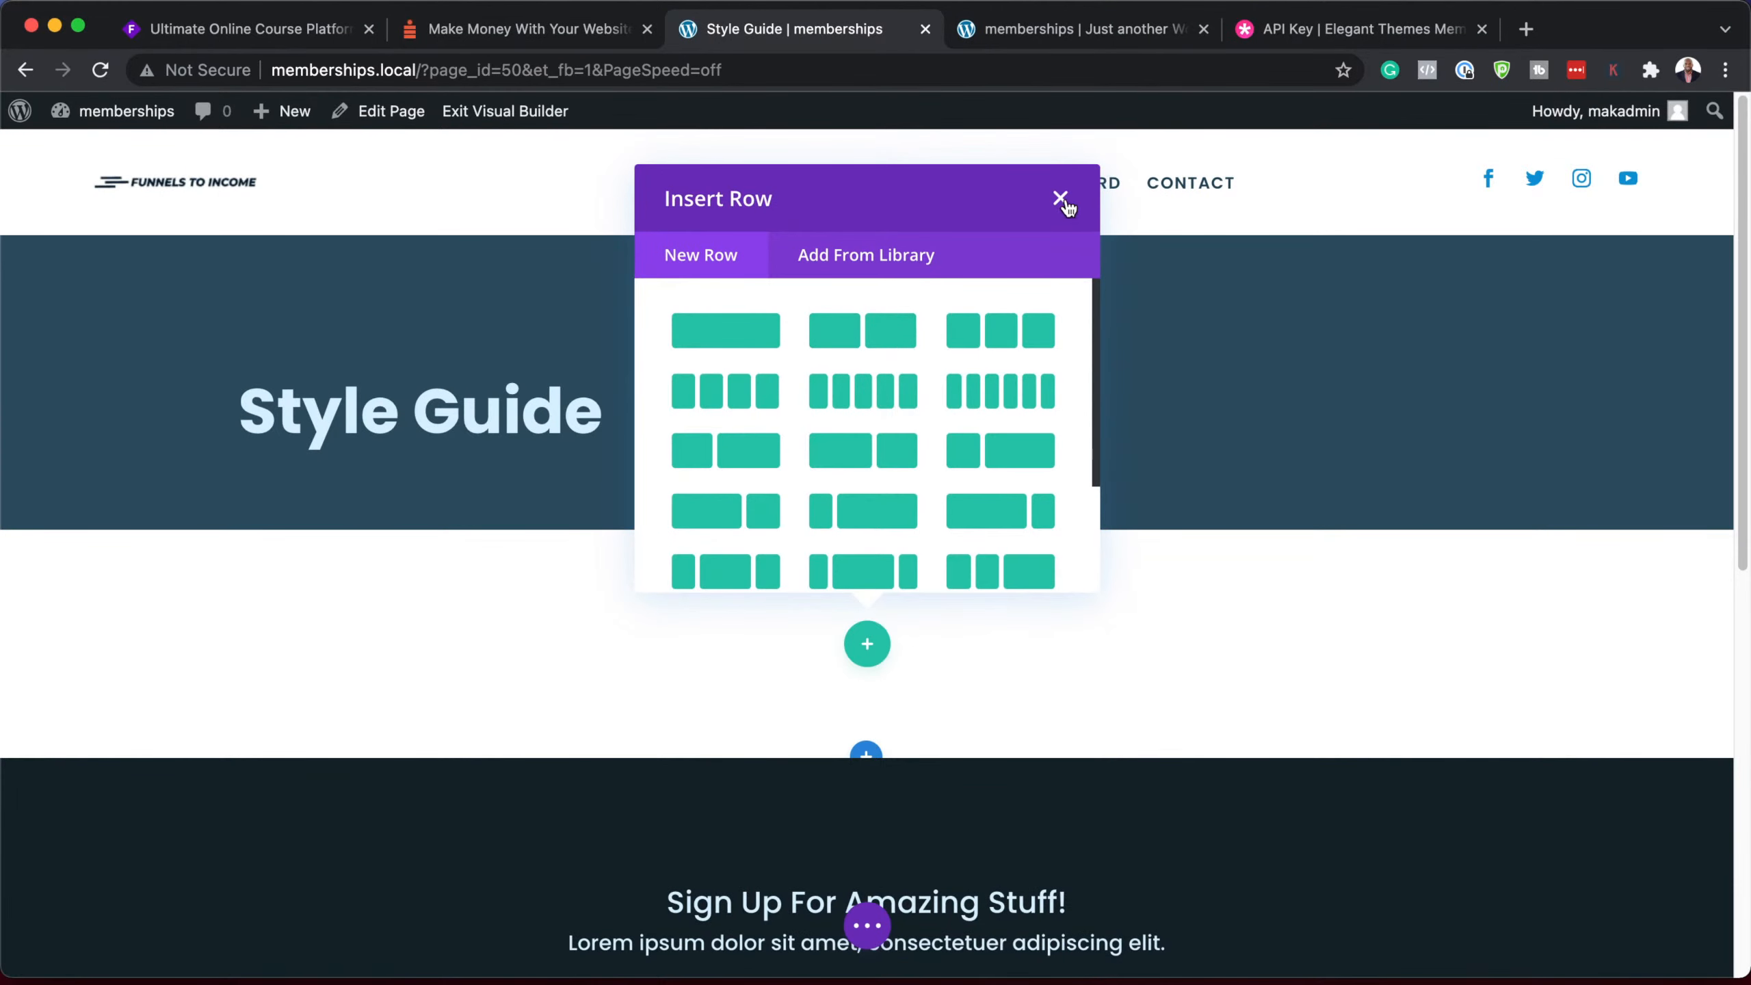
{"action": "left_click", "coordinate": [1060, 199]}
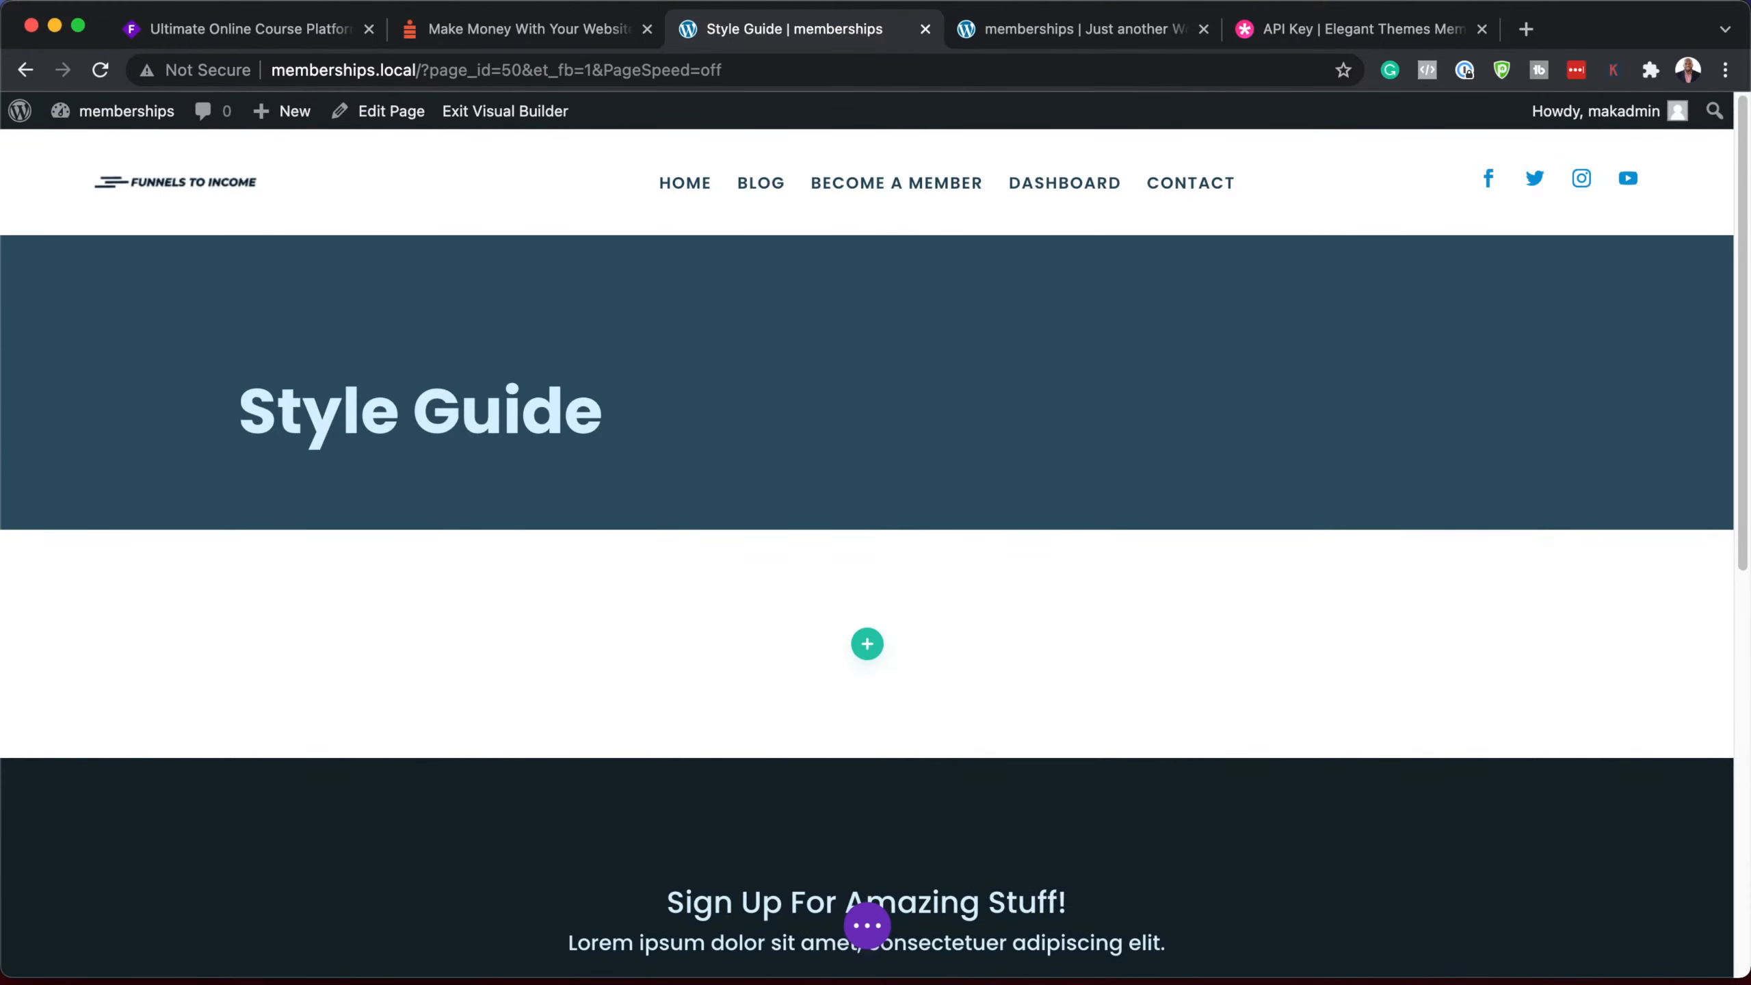
{"action": "left_click_drag", "start_coordinate": [715, 316], "coordinate": [1103, 193]}
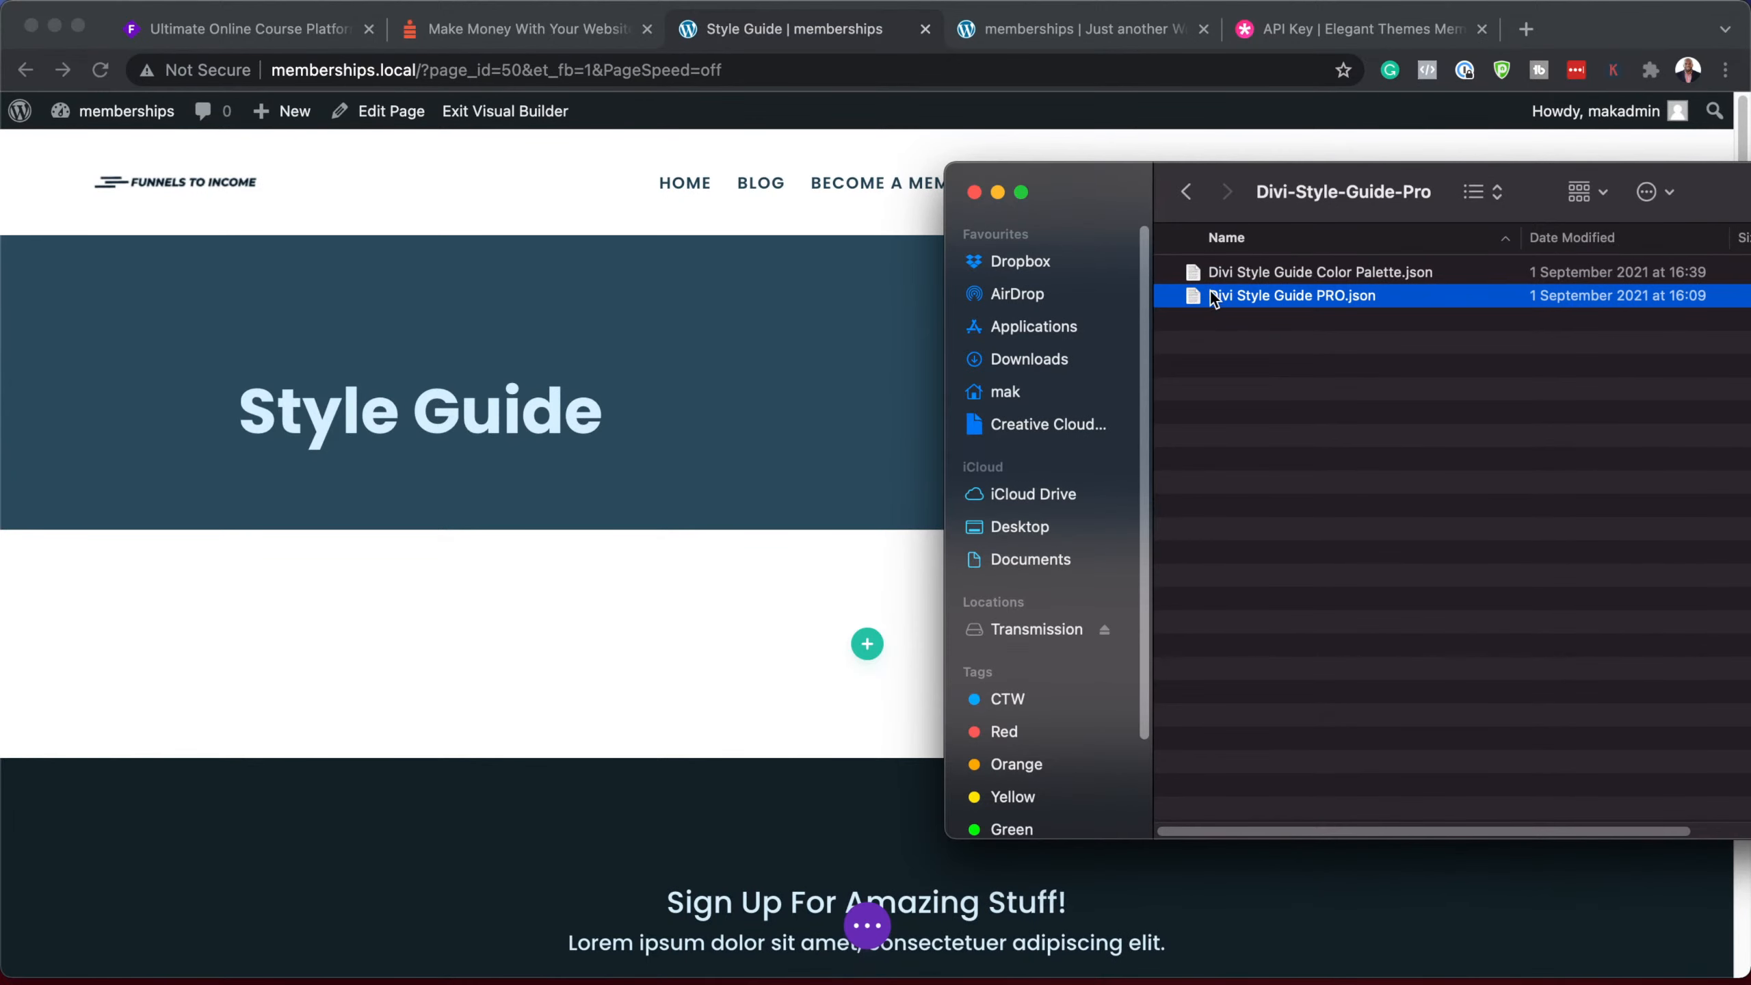
{"action": "left_click_drag", "start_coordinate": [1199, 304], "coordinate": [419, 582]}
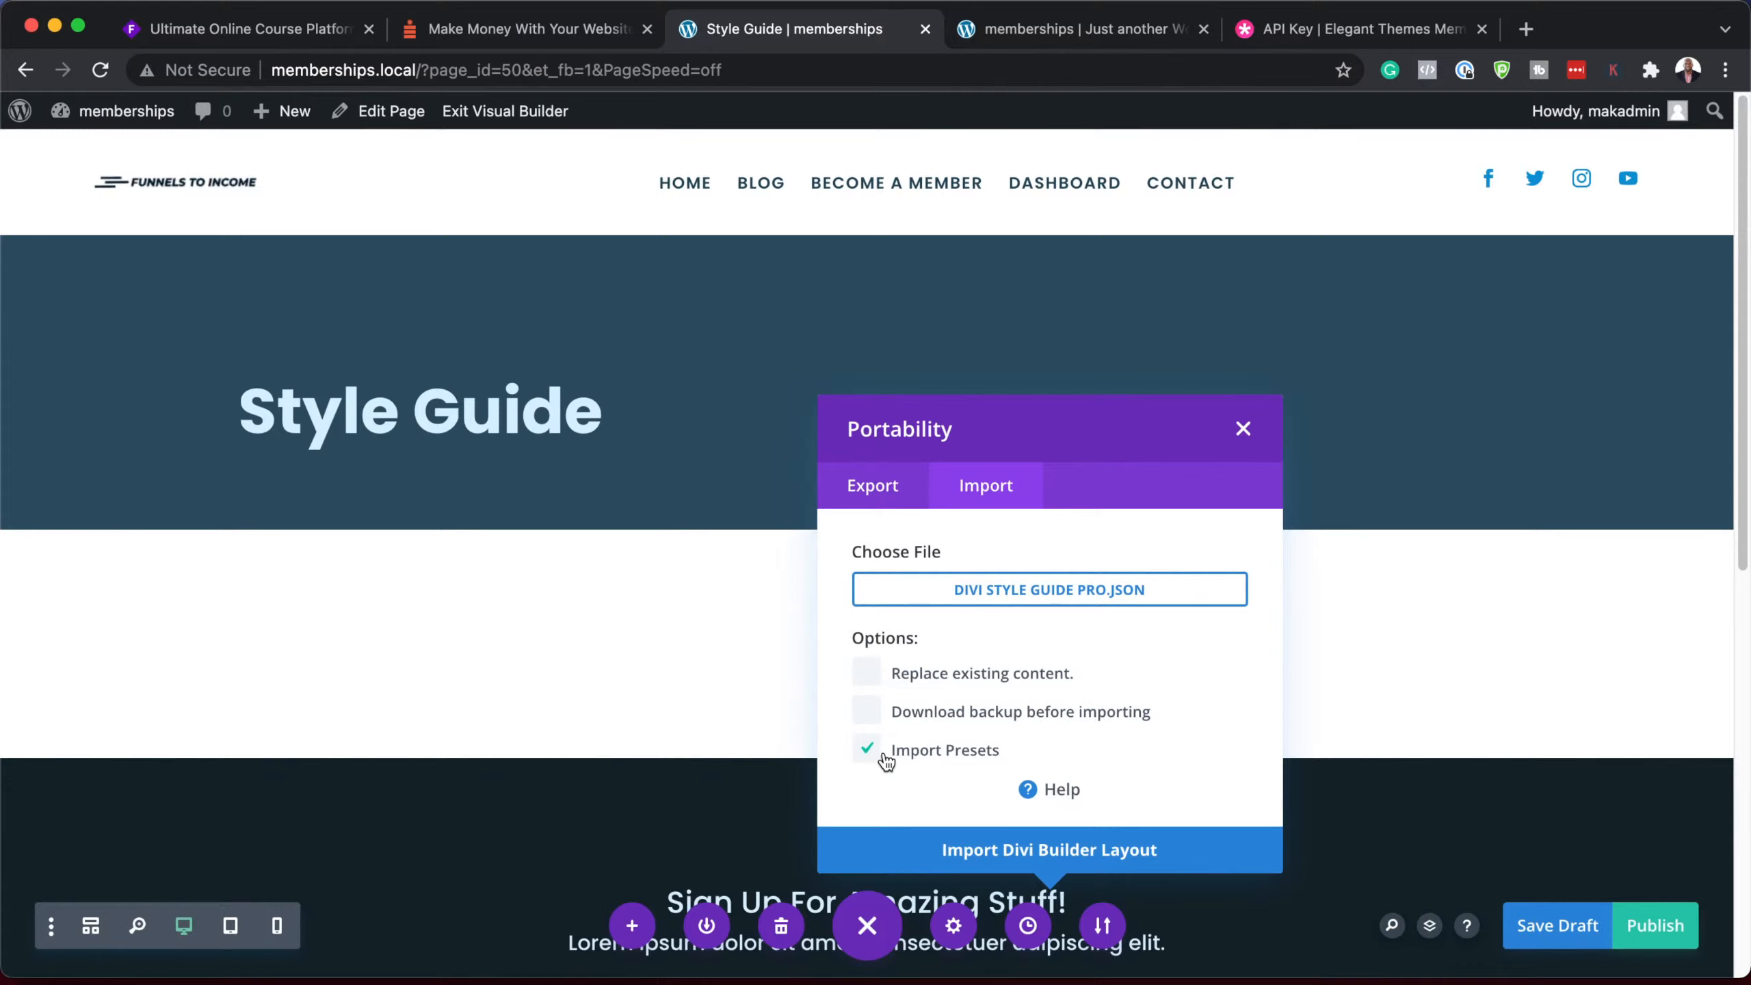
{"action": "left_click", "coordinate": [1143, 859]}
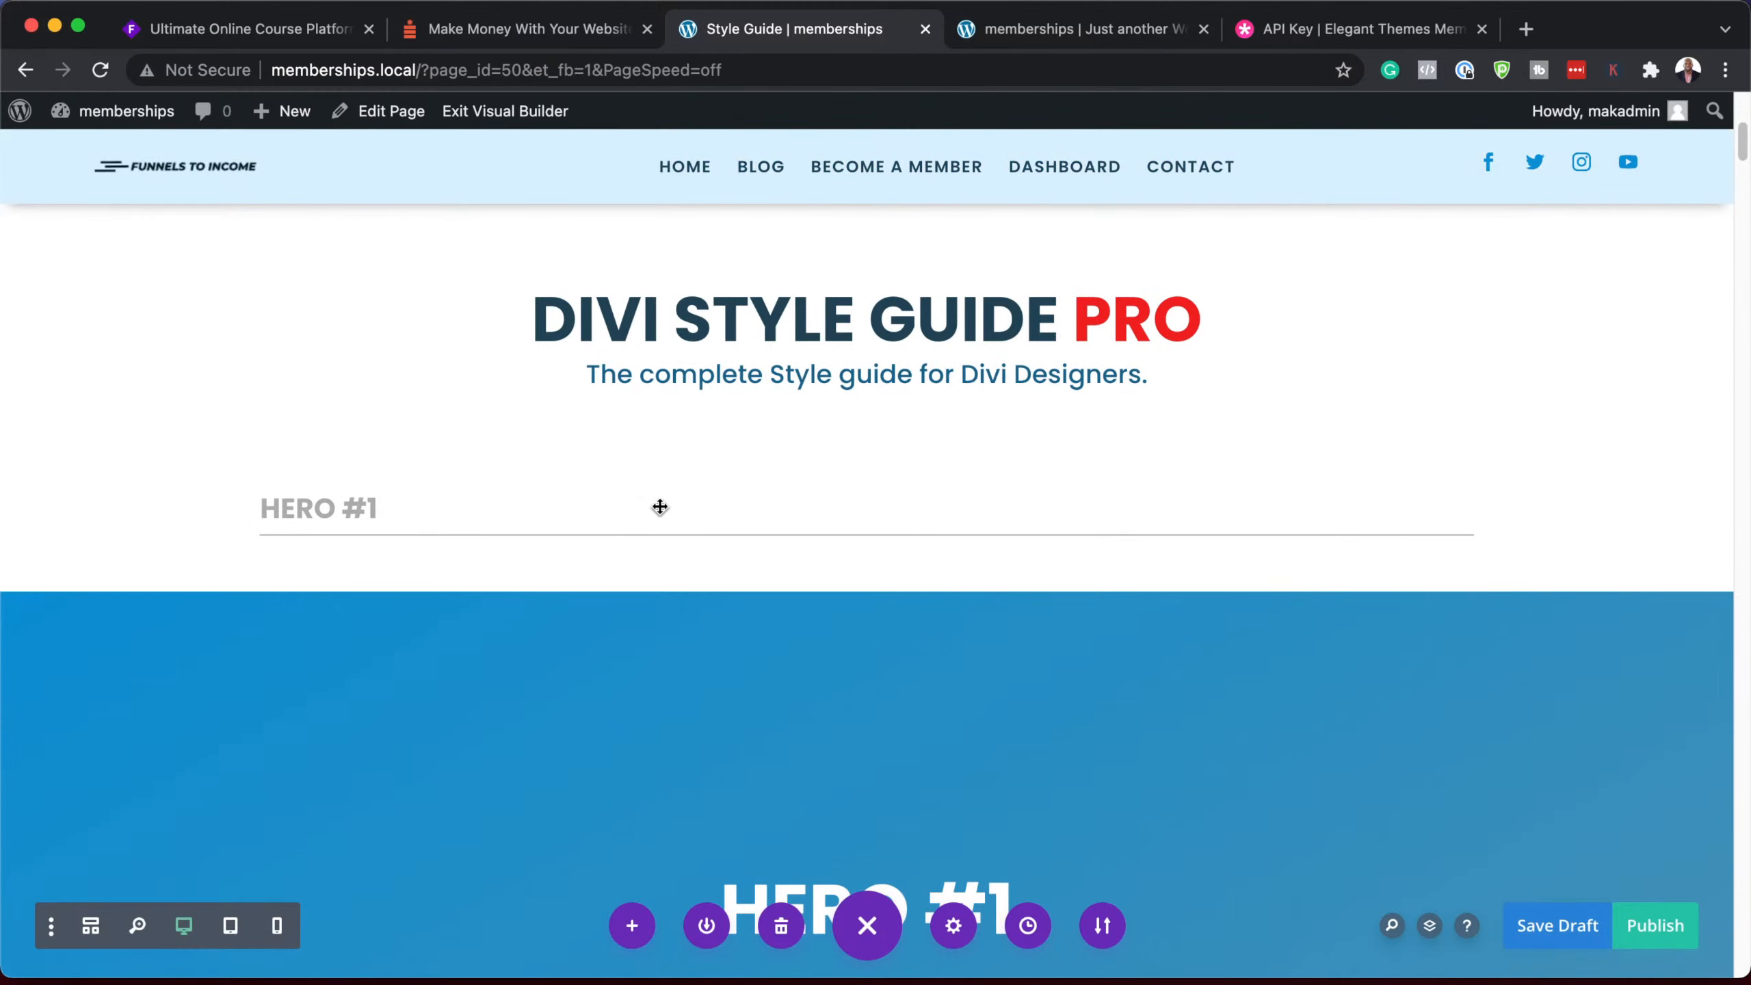
Step: Scroll through the imported heroes, buttons, blurbs, images, accordion and call-to-action sections
{"action": "scroll", "coordinate": [660, 507], "scroll_direction": "down", "scroll_amount": 7}
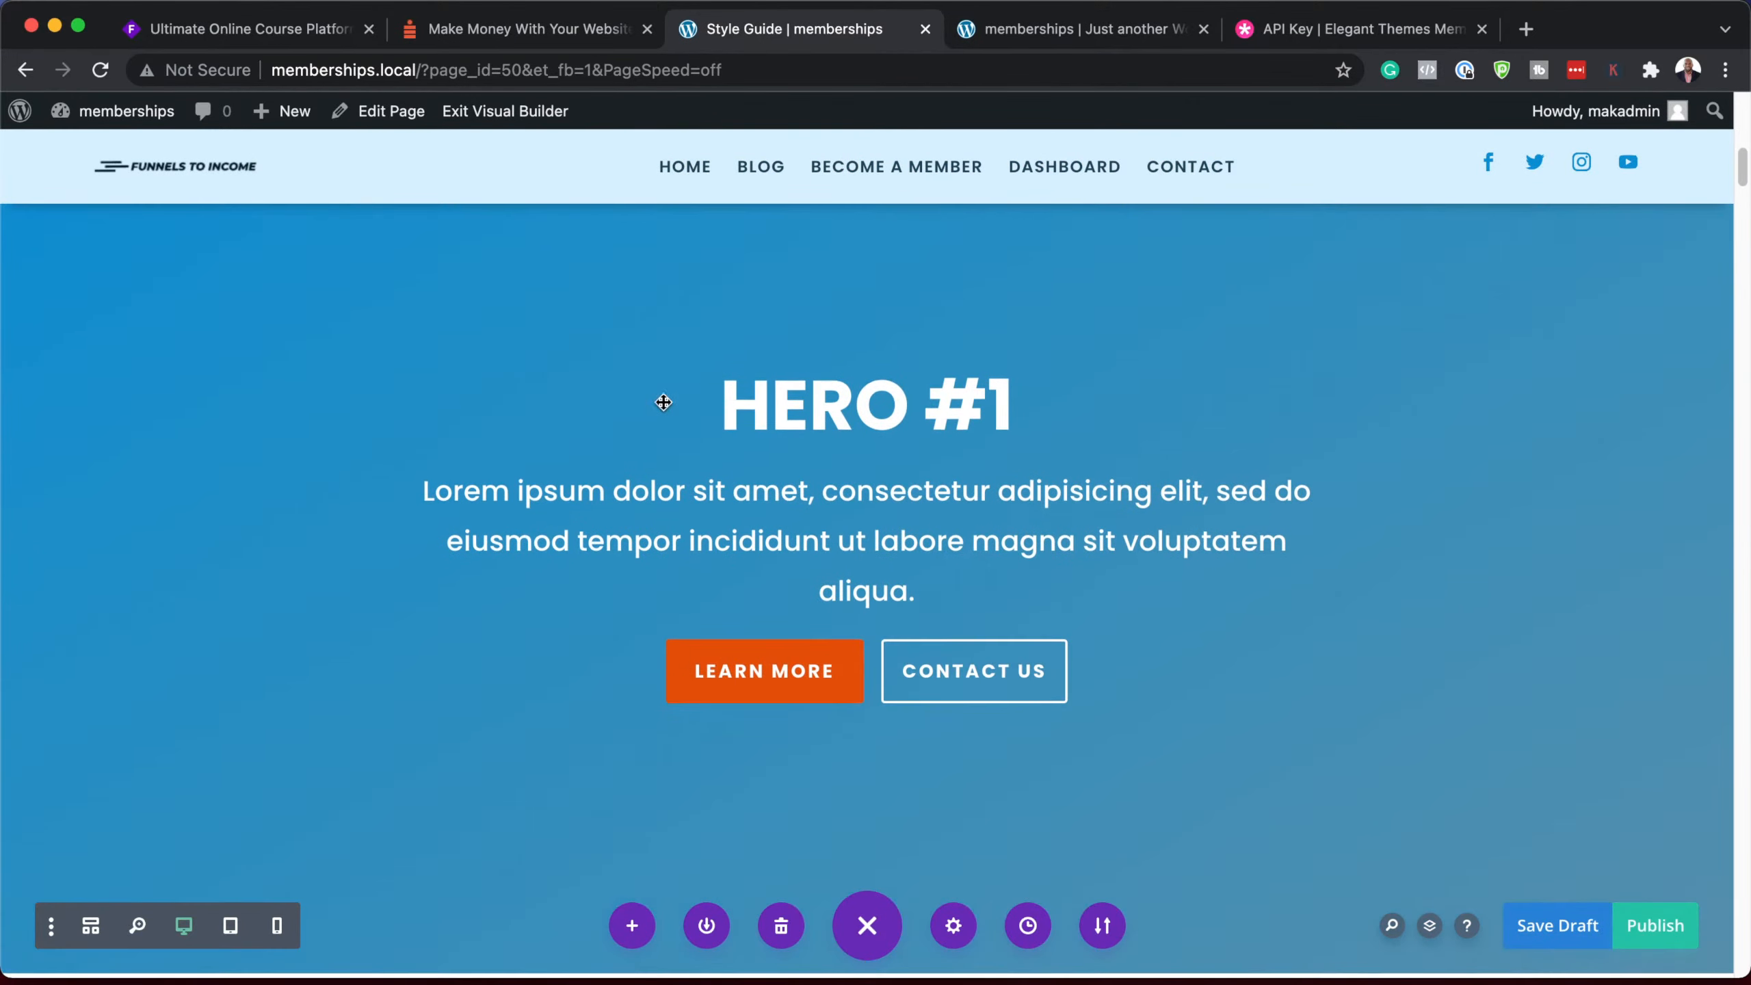
{"action": "scroll", "coordinate": [1313, 625], "scroll_direction": "down", "scroll_amount": 12}
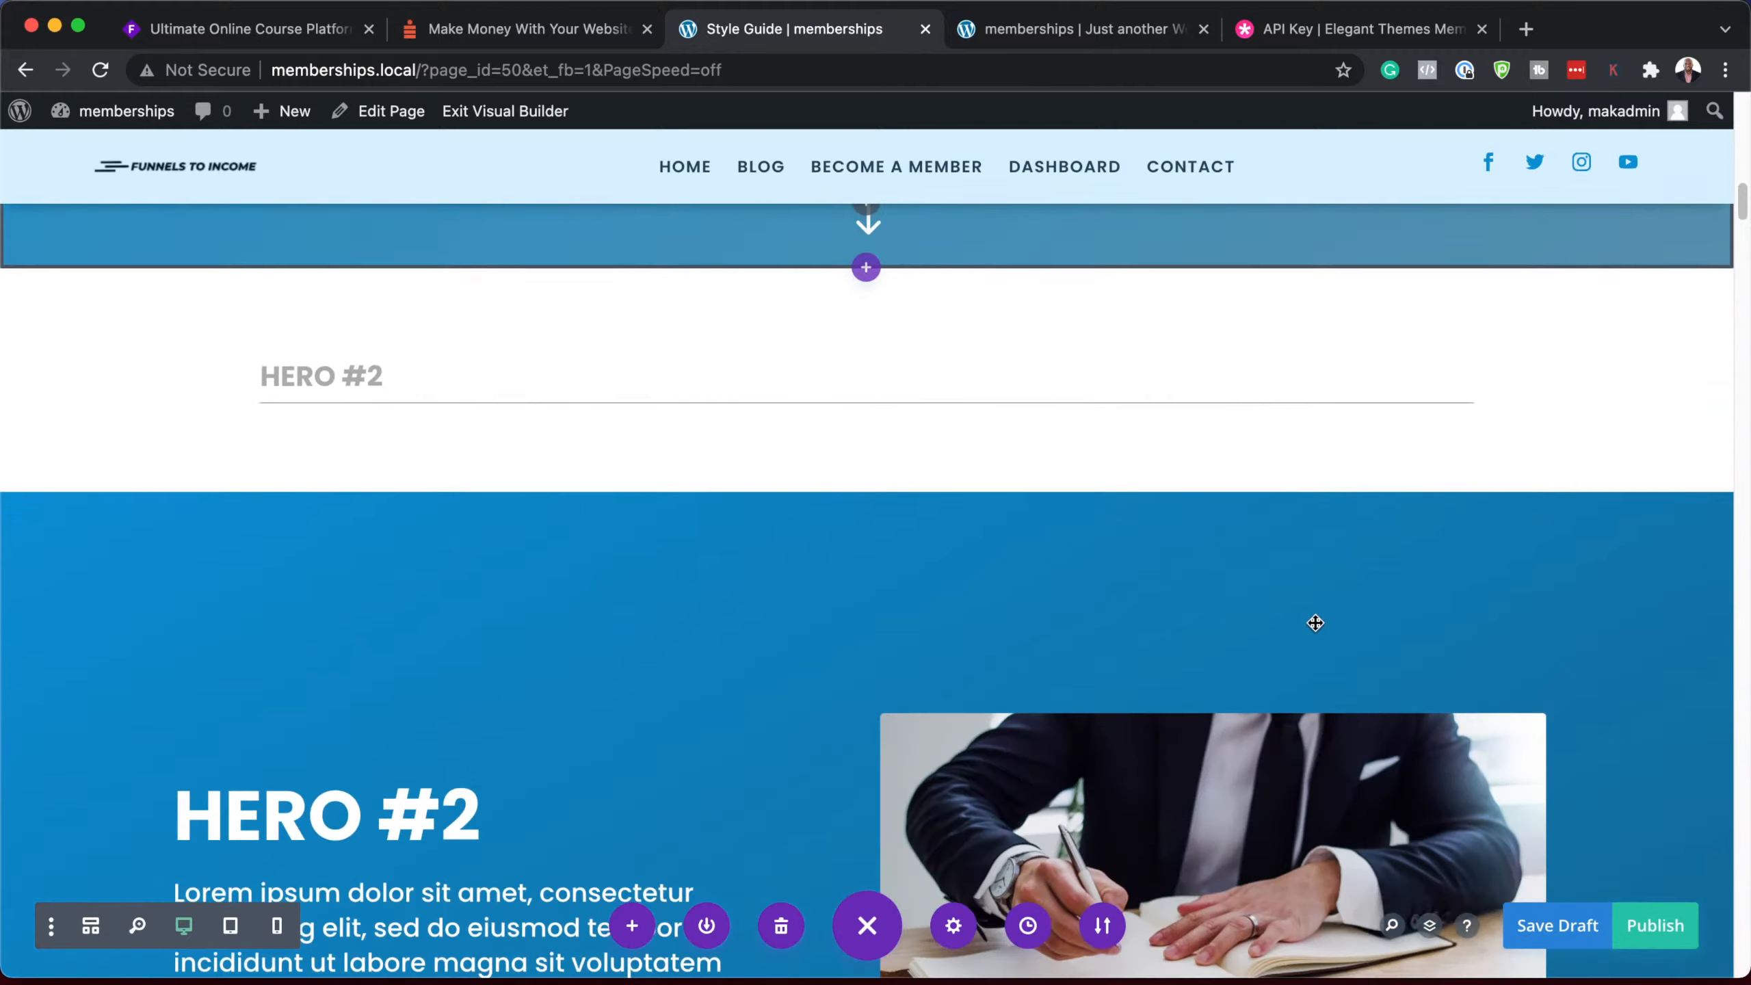
{"action": "scroll", "coordinate": [1316, 623], "scroll_direction": "down", "scroll_amount": 4}
{"action": "scroll", "coordinate": [1122, 621], "scroll_direction": "down", "scroll_amount": 7}
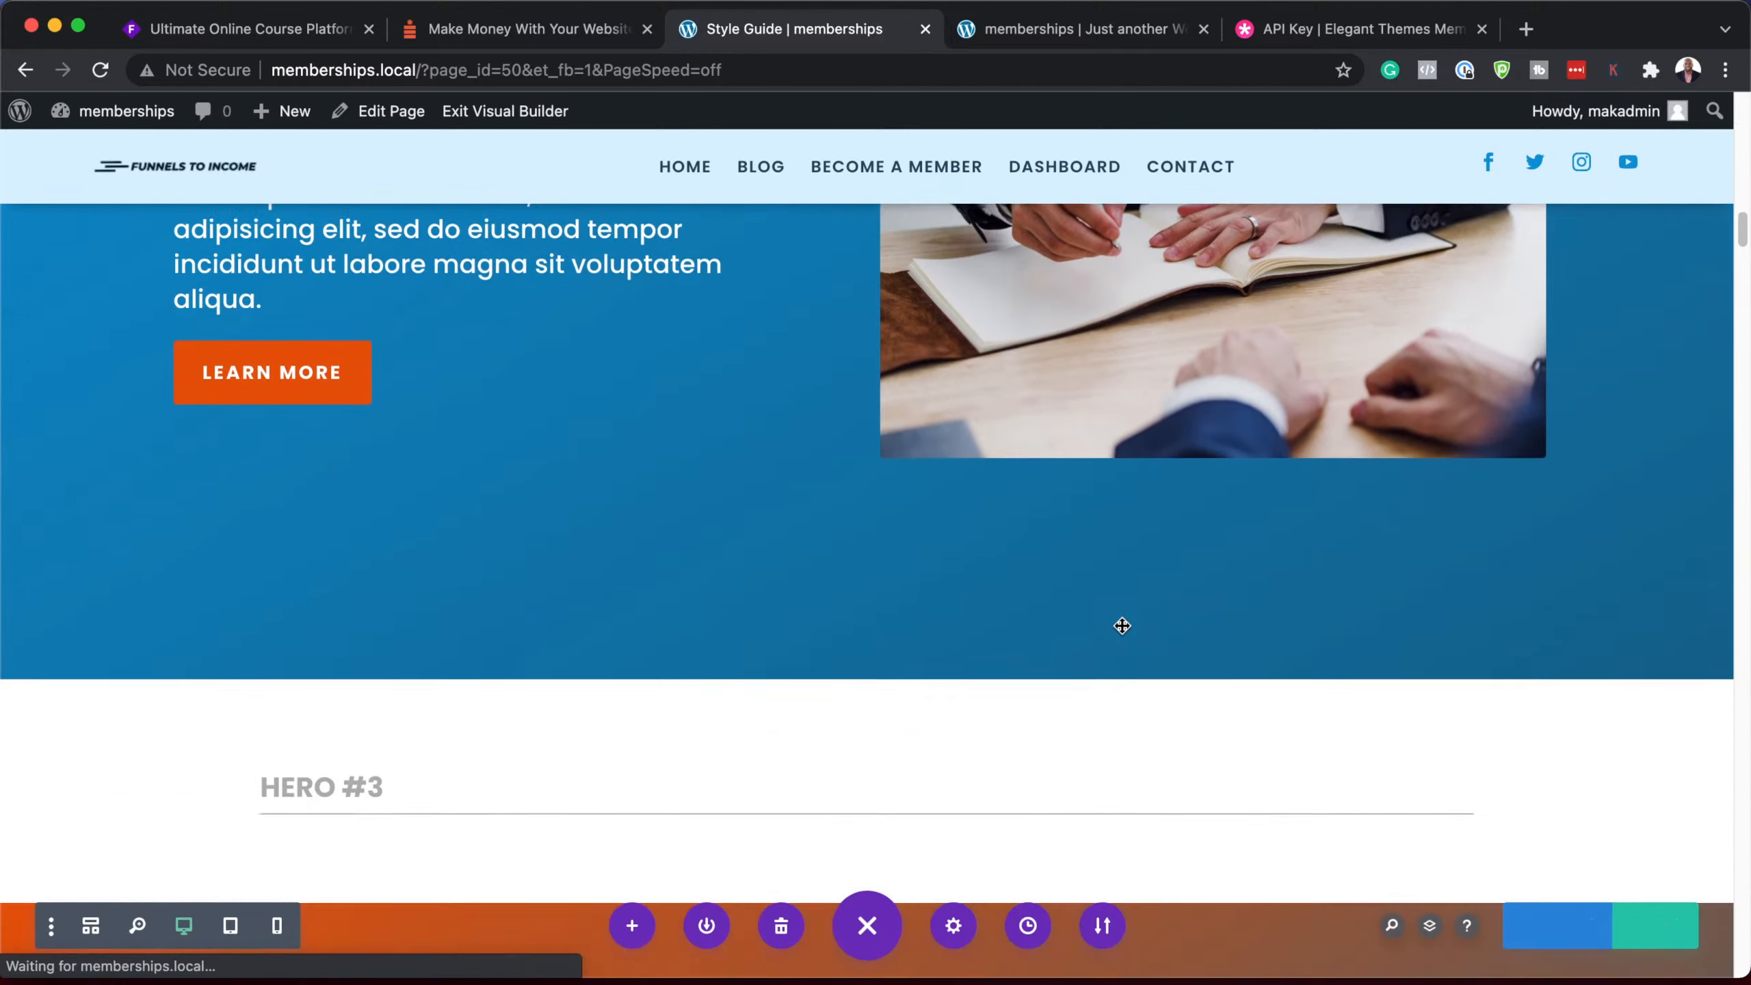
{"action": "scroll", "coordinate": [1122, 624], "scroll_direction": "down", "scroll_amount": 16}
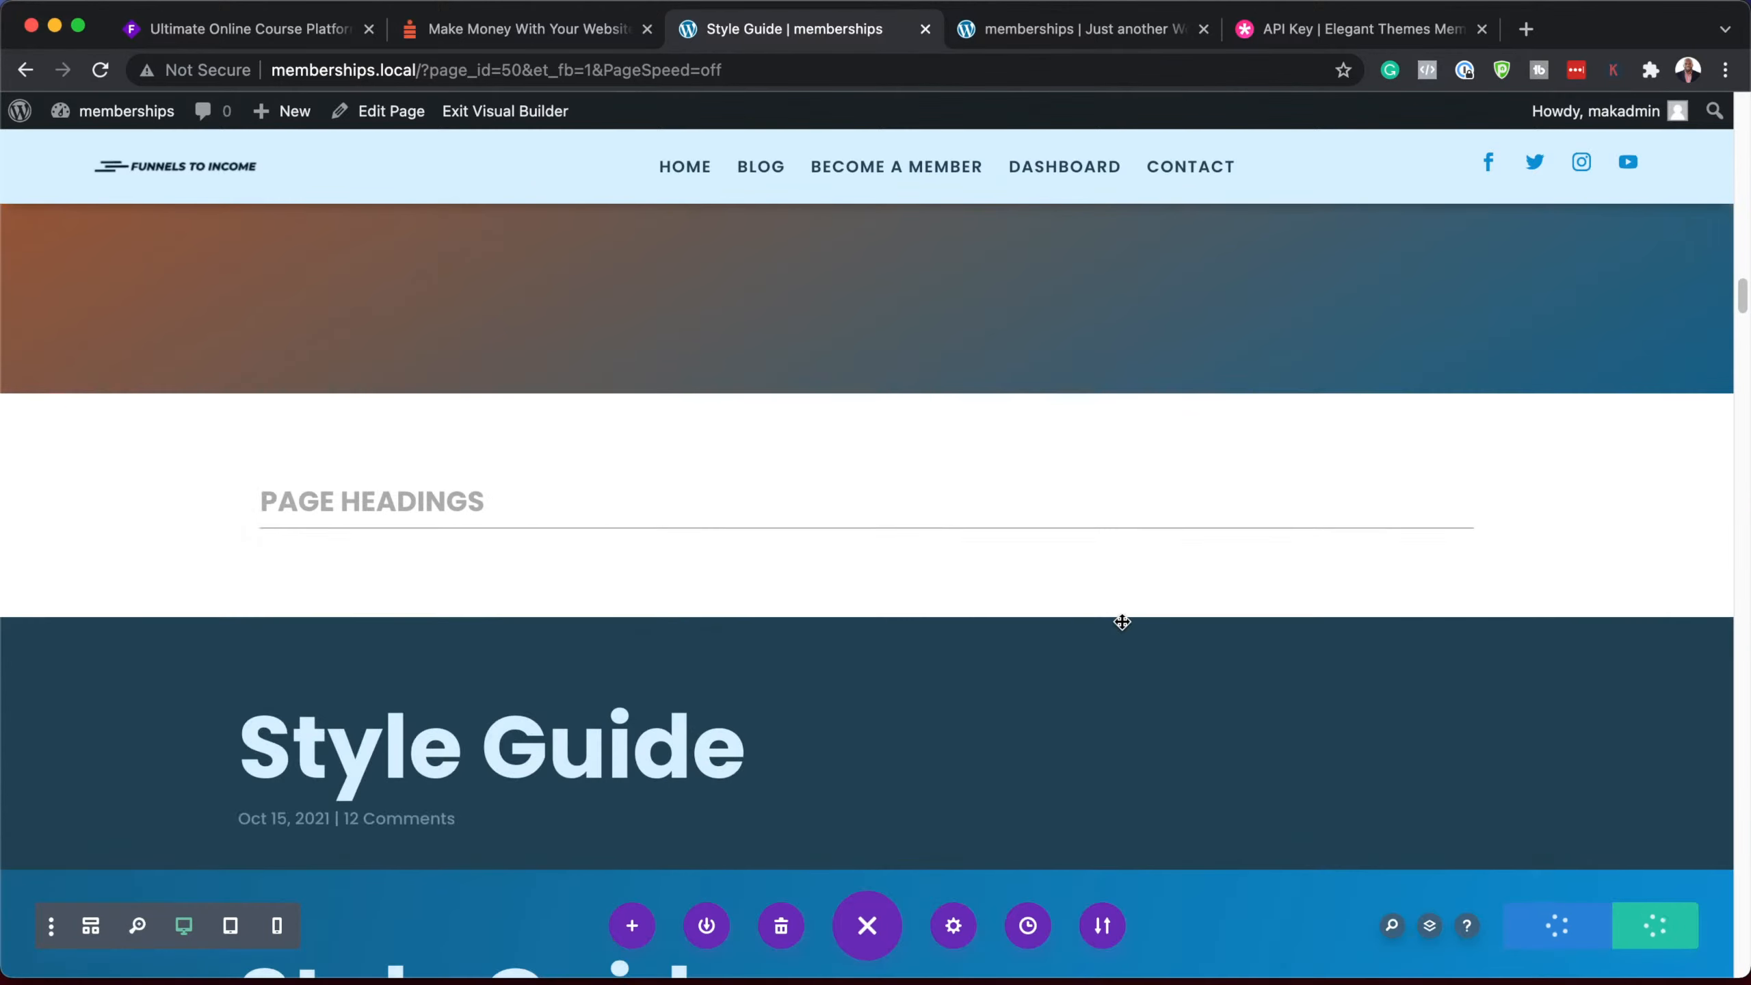
{"action": "scroll", "coordinate": [1036, 655], "scroll_direction": "down", "scroll_amount": 6}
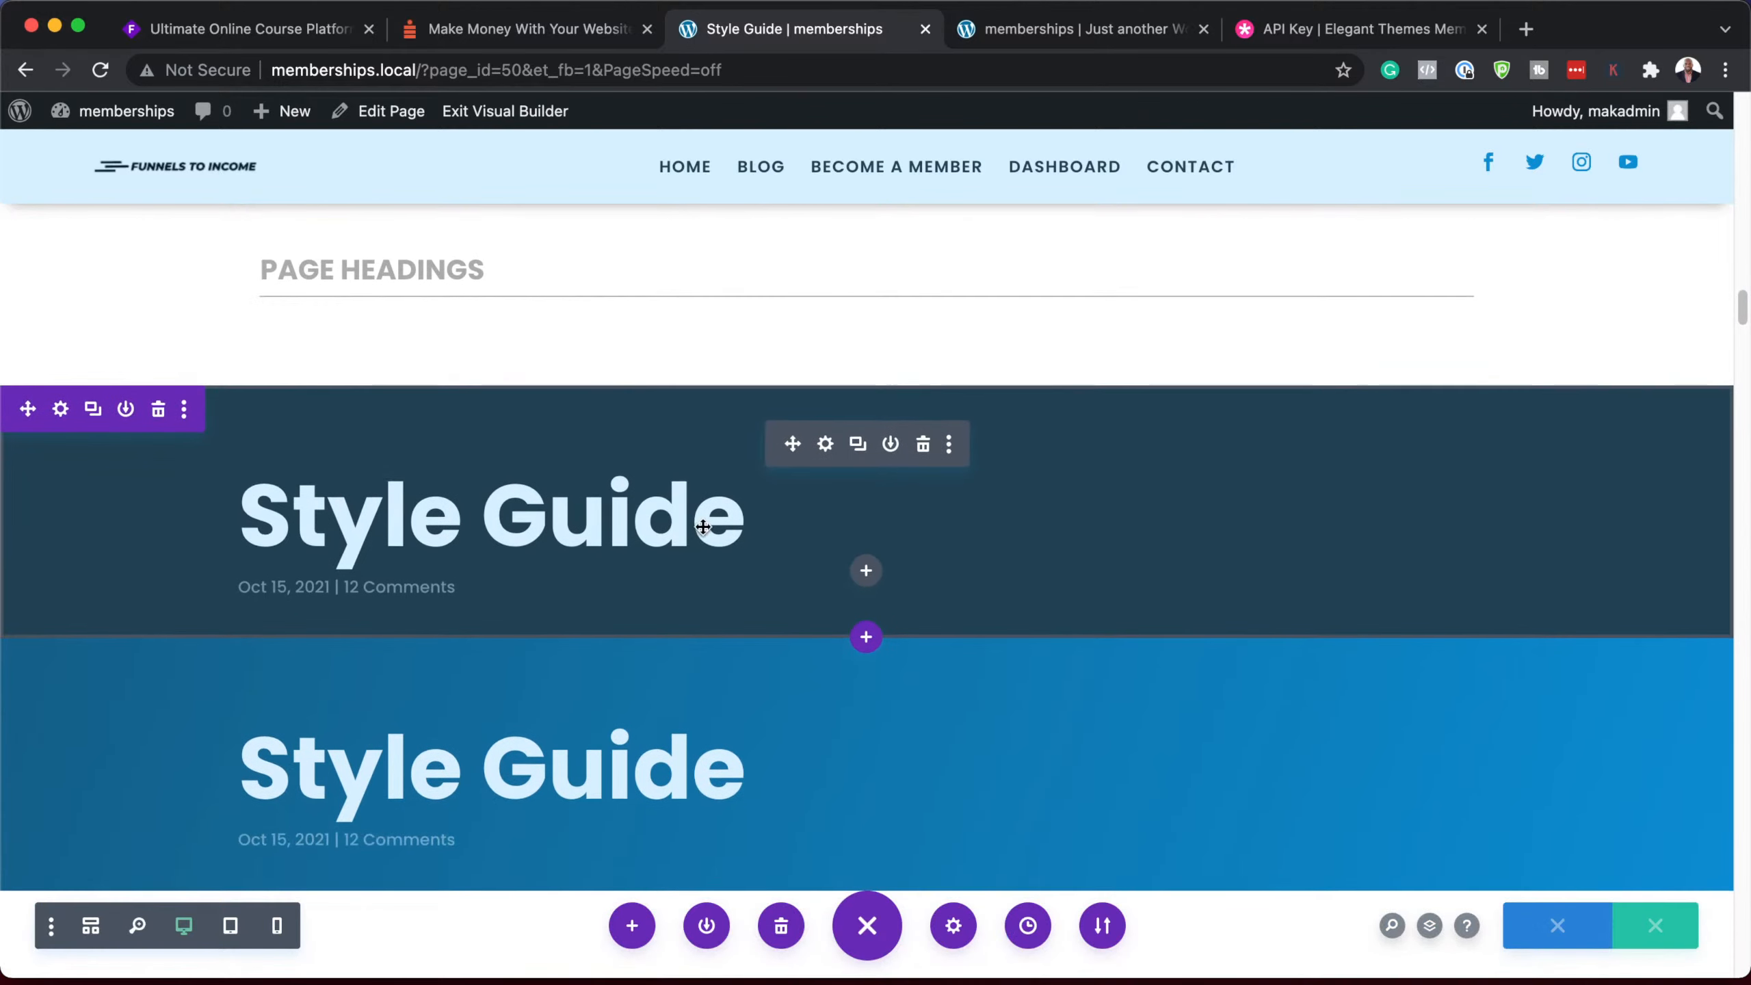
{"action": "scroll", "coordinate": [1077, 614], "scroll_direction": "down", "scroll_amount": 9}
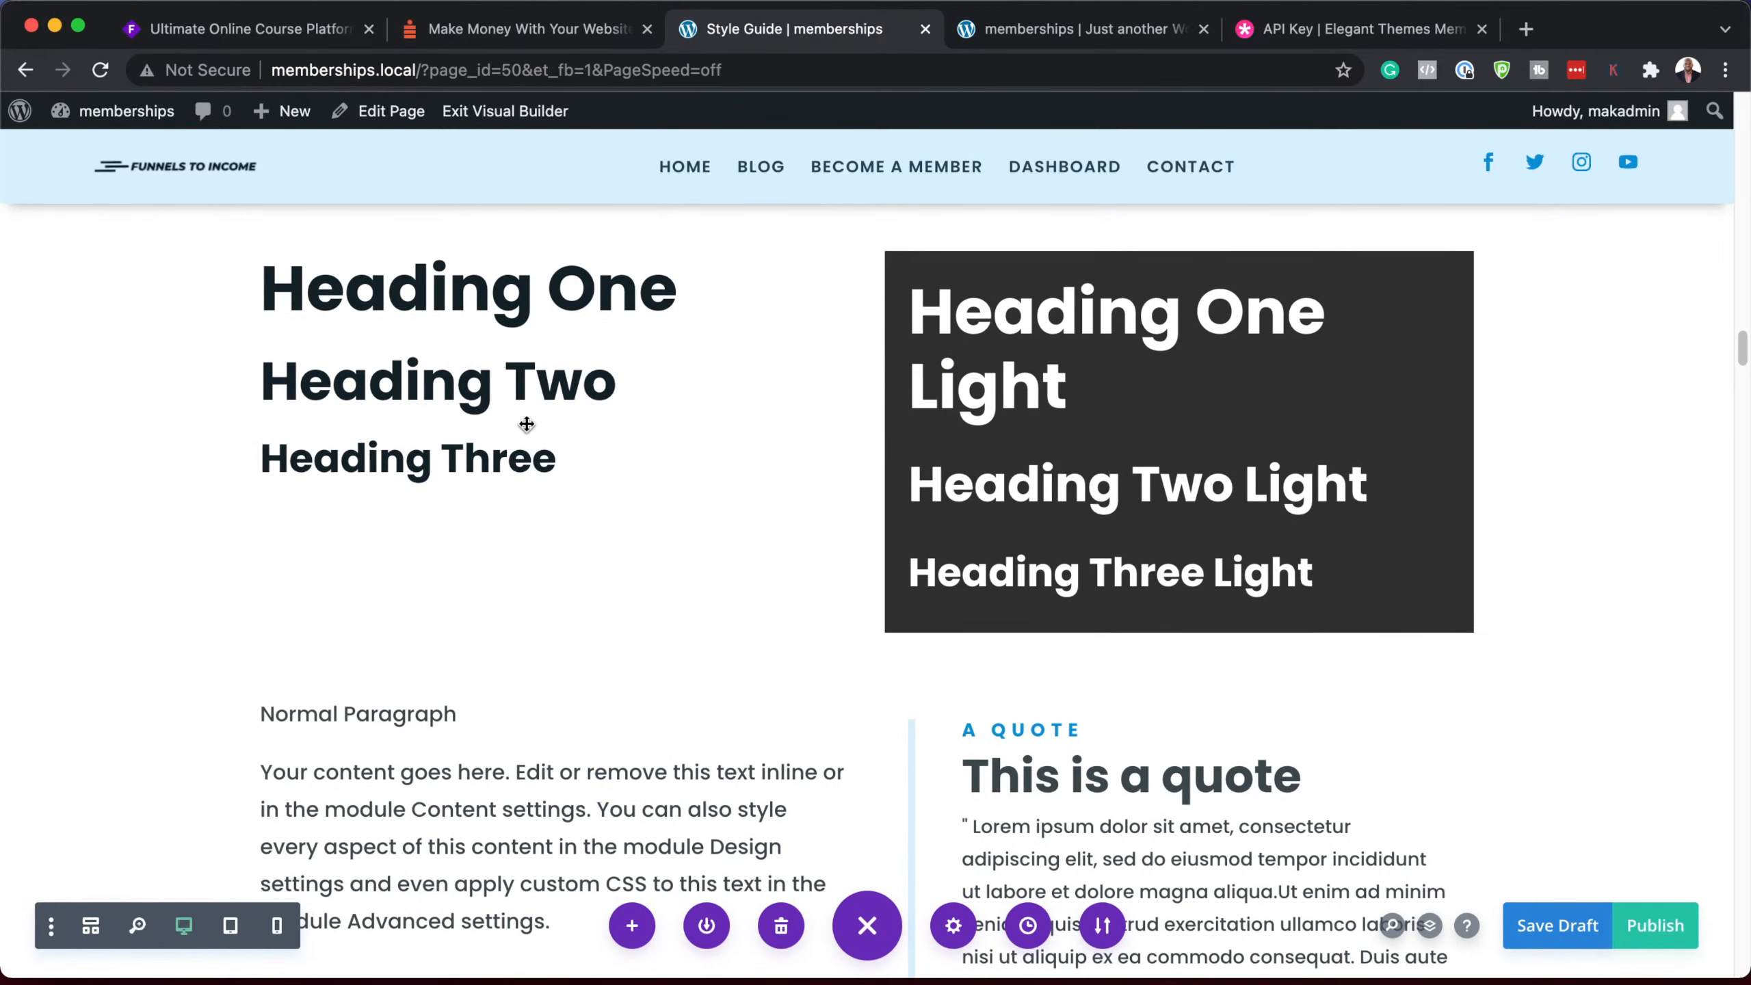
{"action": "scroll", "coordinate": [803, 530], "scroll_direction": "down", "scroll_amount": 13}
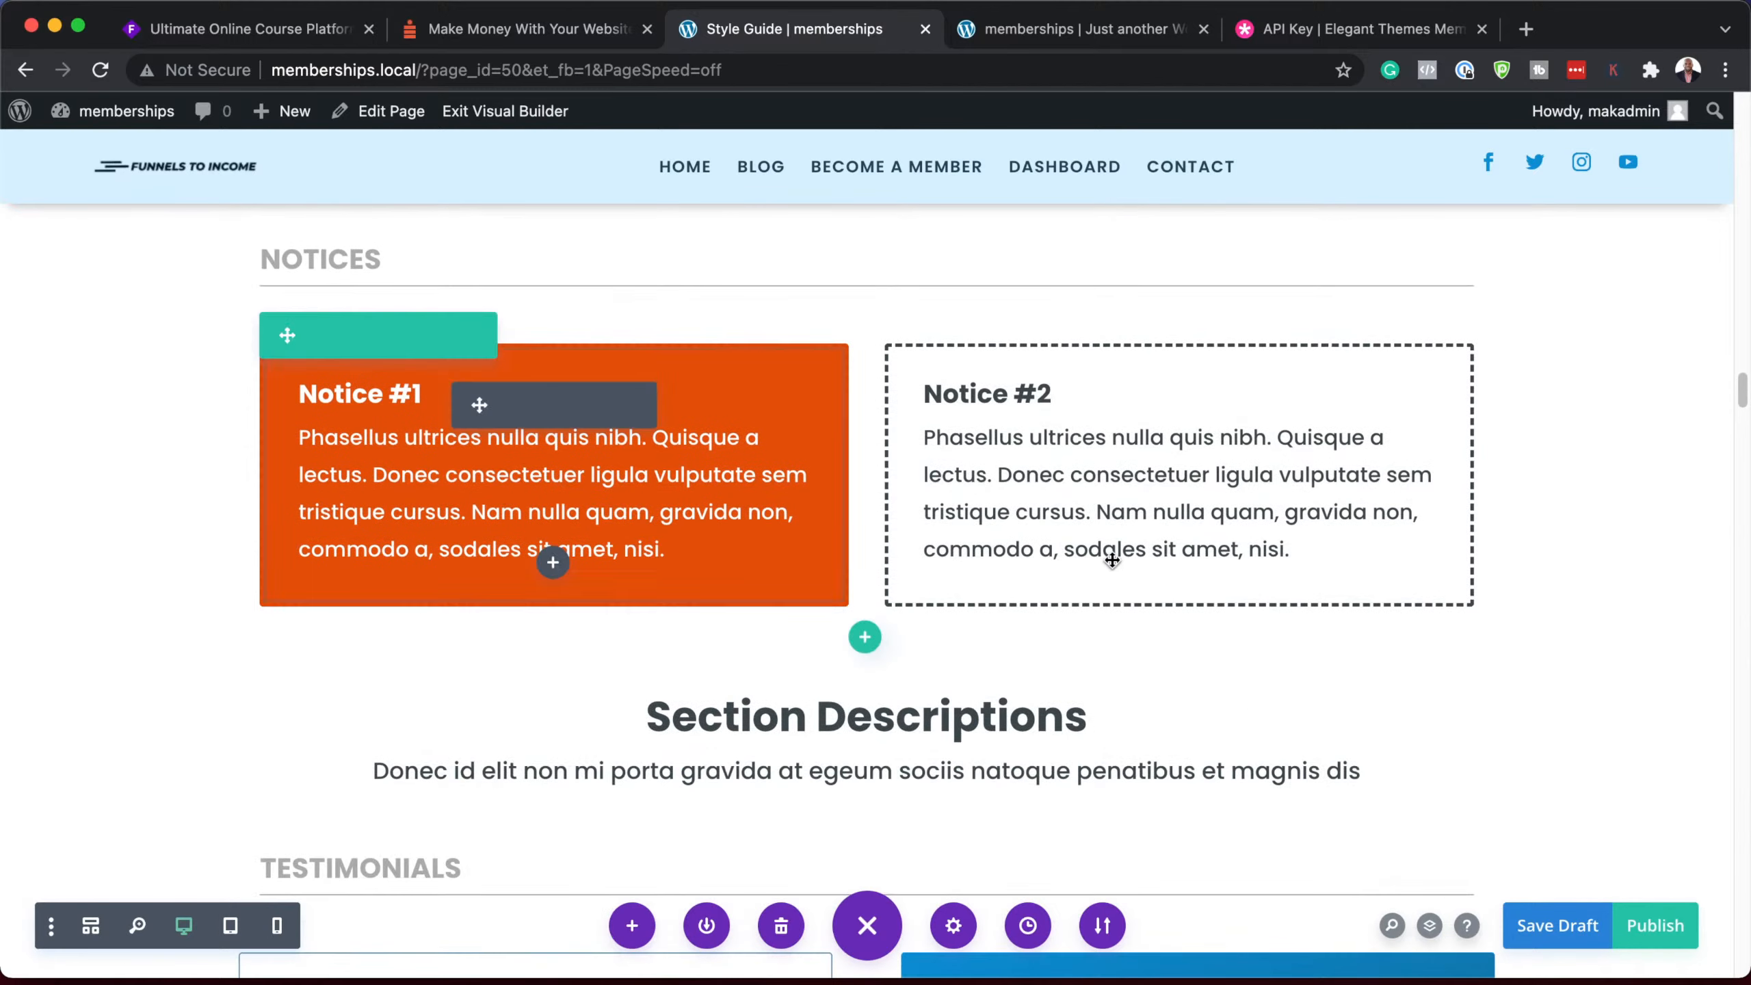
{"action": "scroll", "coordinate": [1107, 559], "scroll_direction": "down", "scroll_amount": 7}
{"action": "scroll", "coordinate": [1112, 559], "scroll_direction": "down", "scroll_amount": 8}
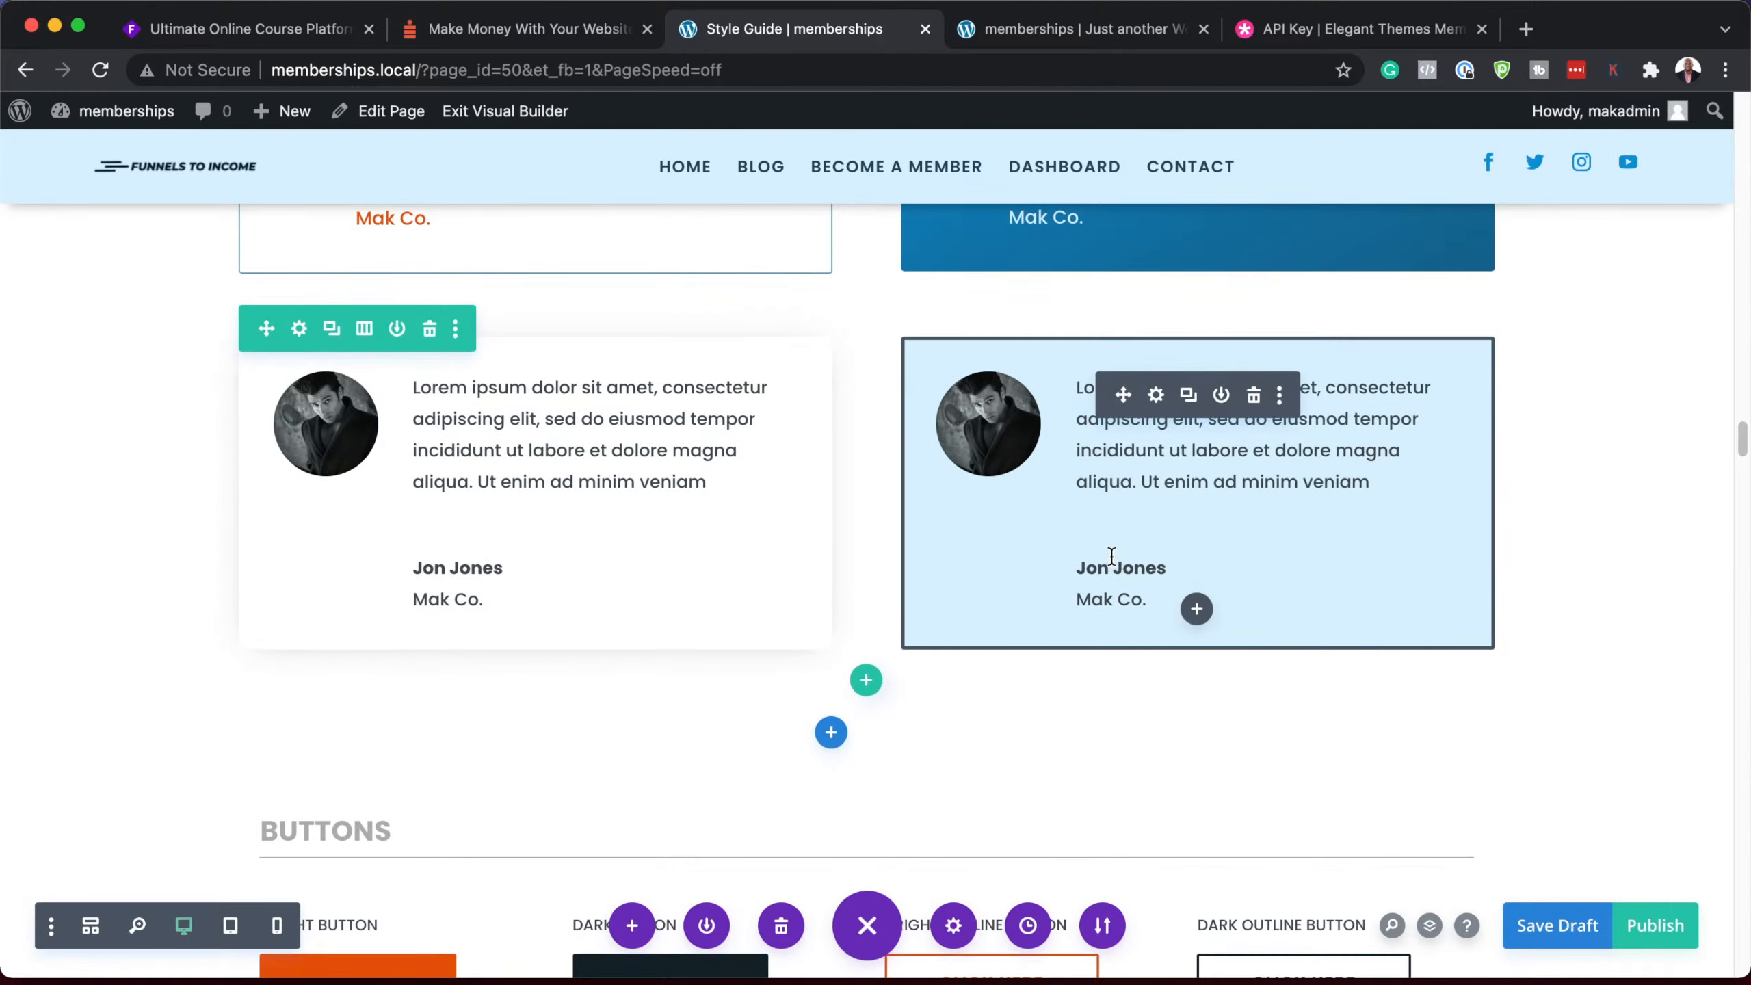
{"action": "scroll", "coordinate": [867, 552], "scroll_direction": "down", "scroll_amount": 9}
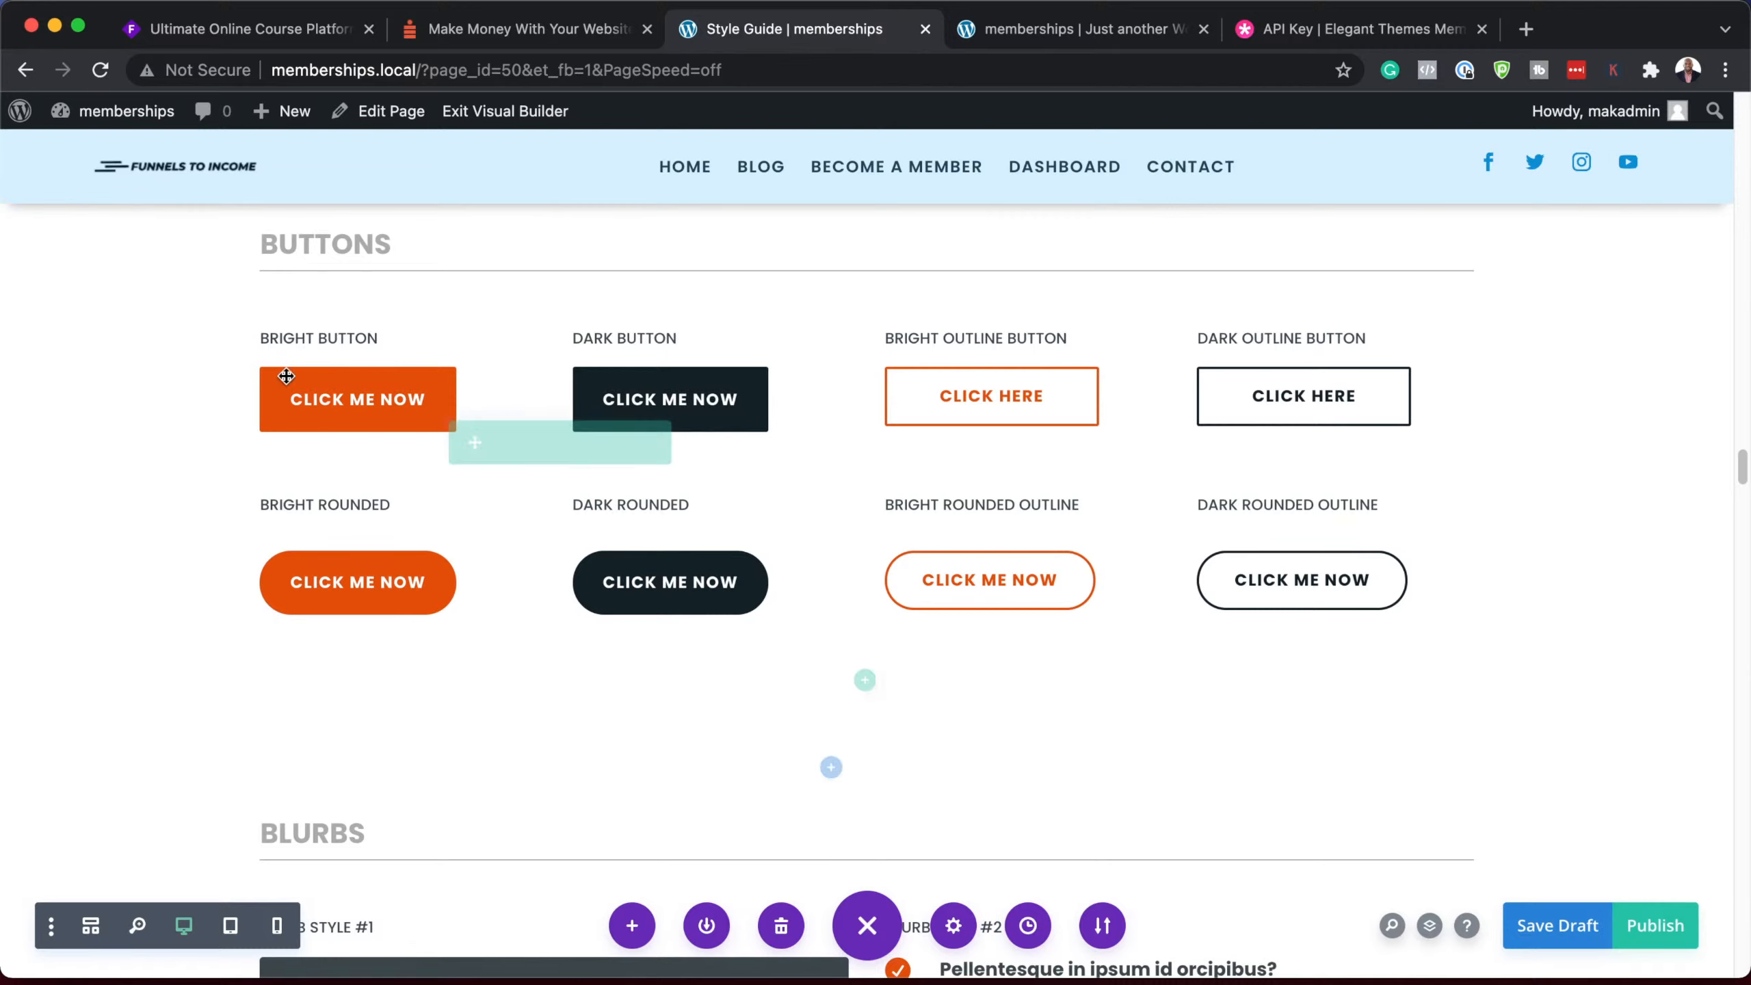
{"action": "scroll", "coordinate": [945, 693], "scroll_direction": "down", "scroll_amount": 5}
{"action": "scroll", "coordinate": [944, 690], "scroll_direction": "down", "scroll_amount": 1}
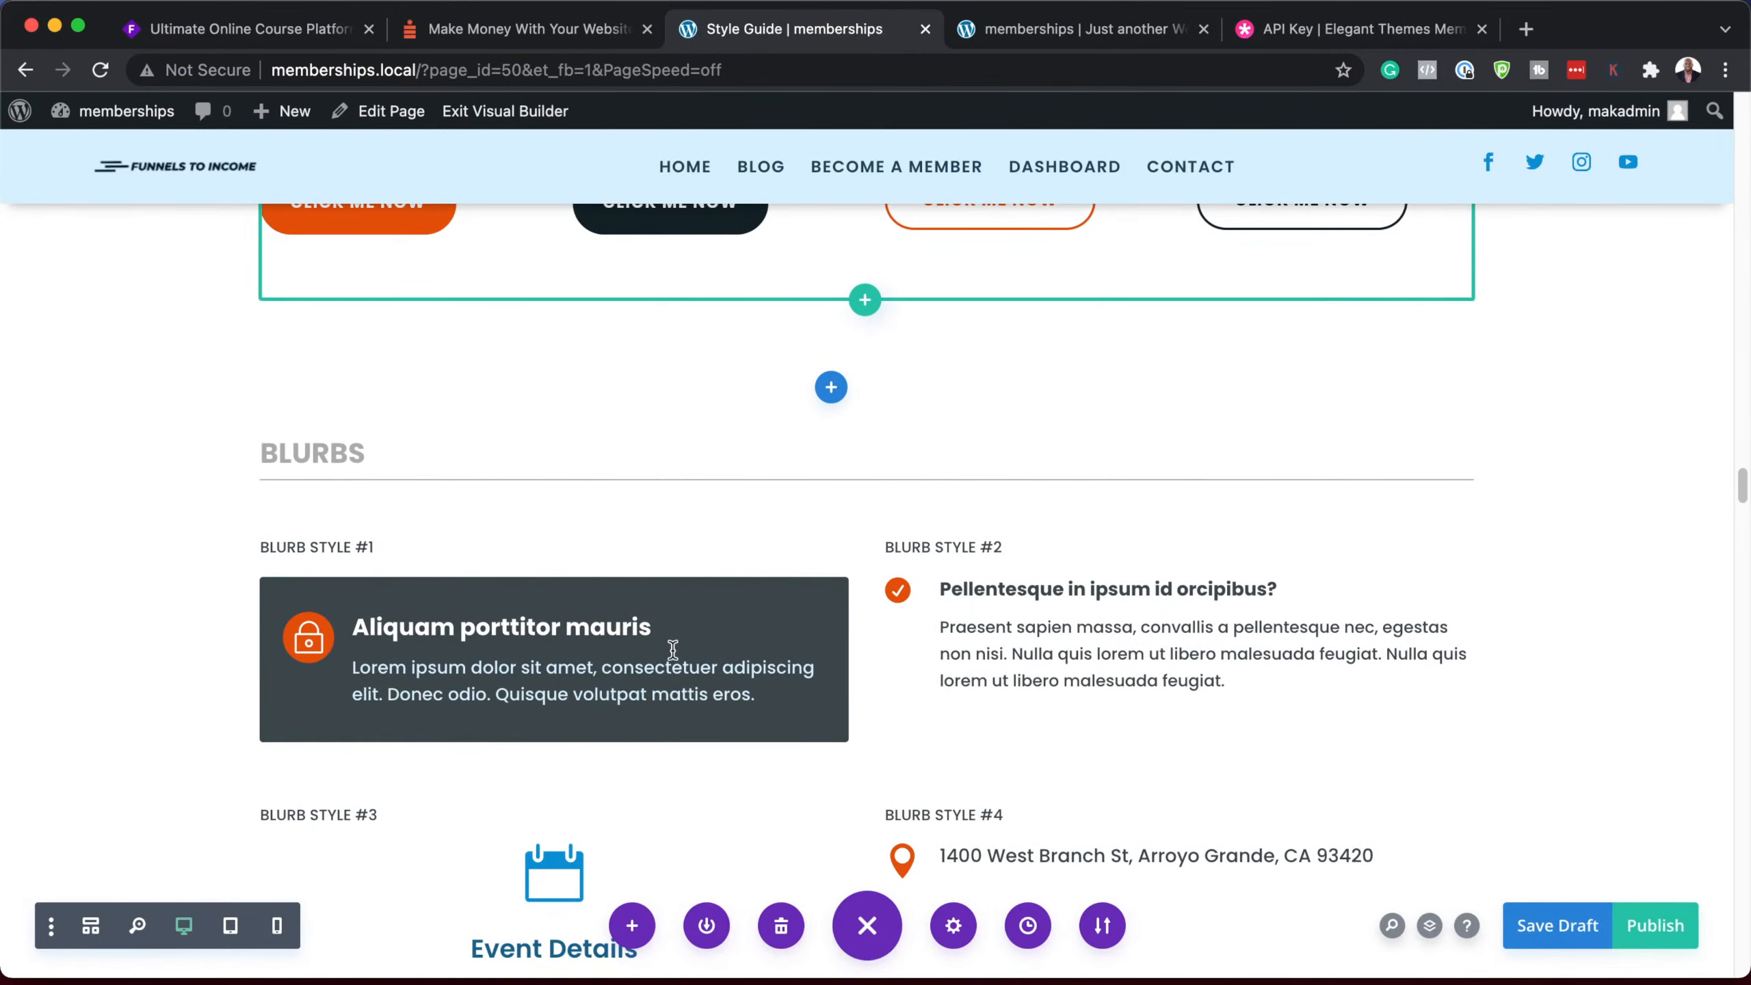
{"action": "scroll", "coordinate": [927, 707], "scroll_direction": "down", "scroll_amount": 20}
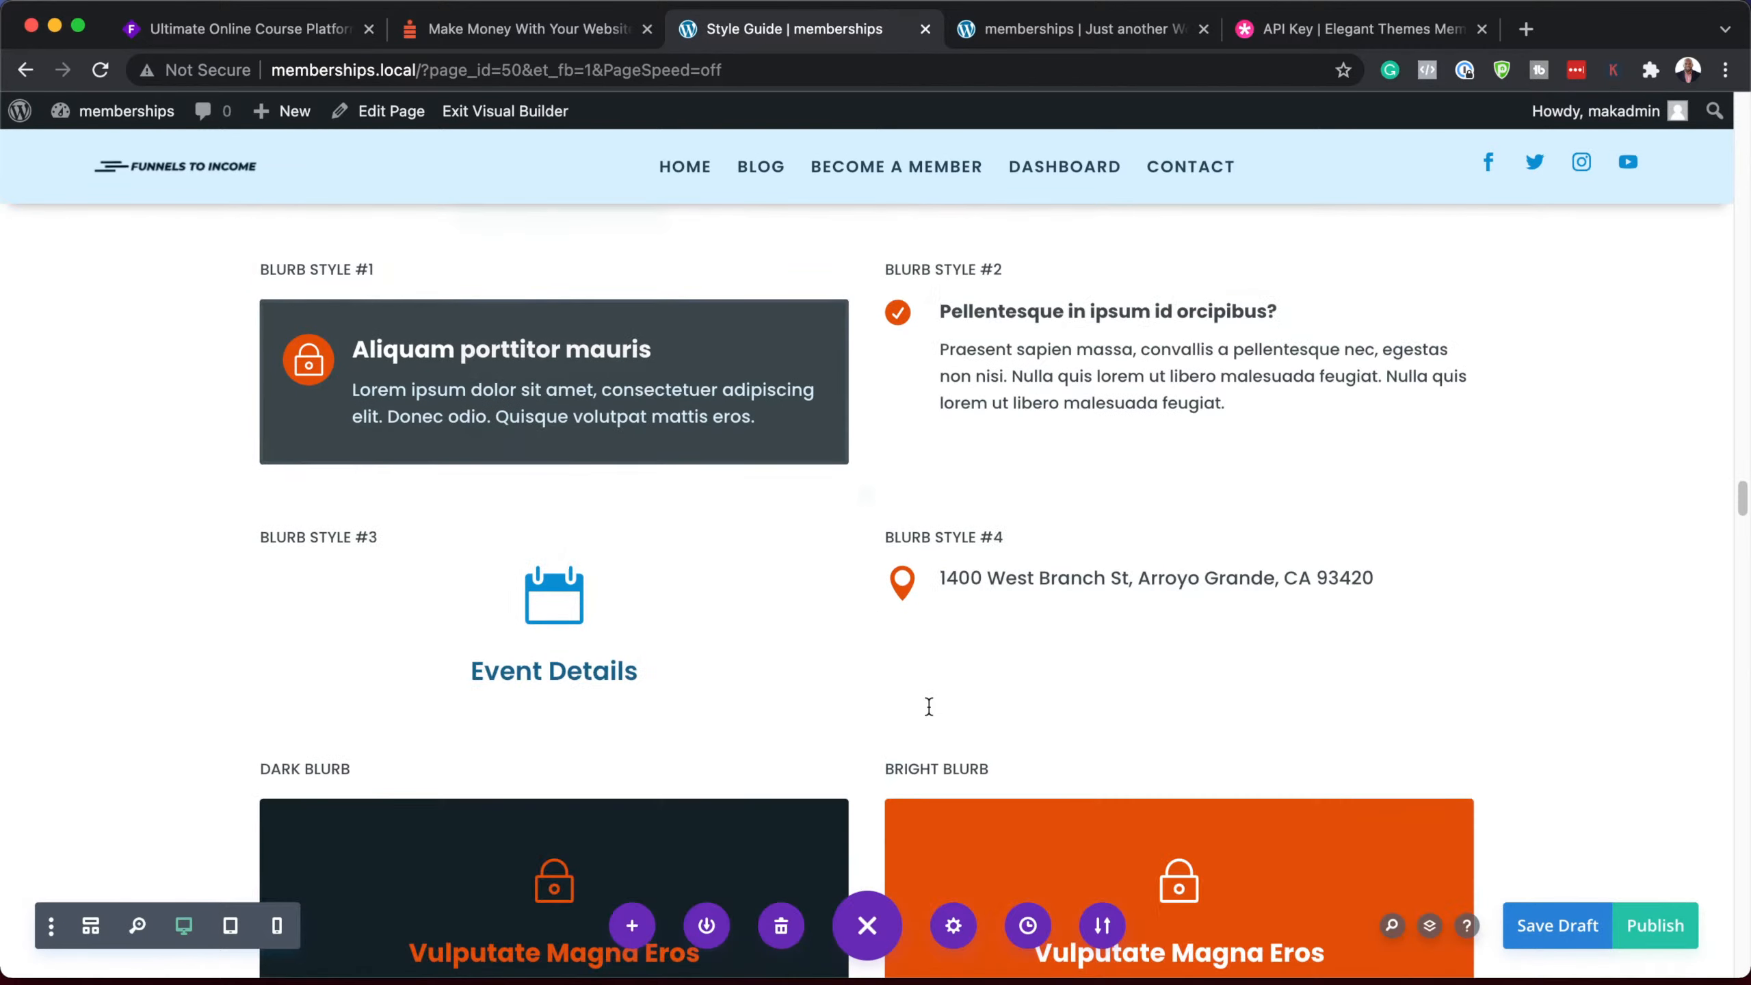
{"action": "scroll", "coordinate": [930, 707], "scroll_direction": "down", "scroll_amount": 16}
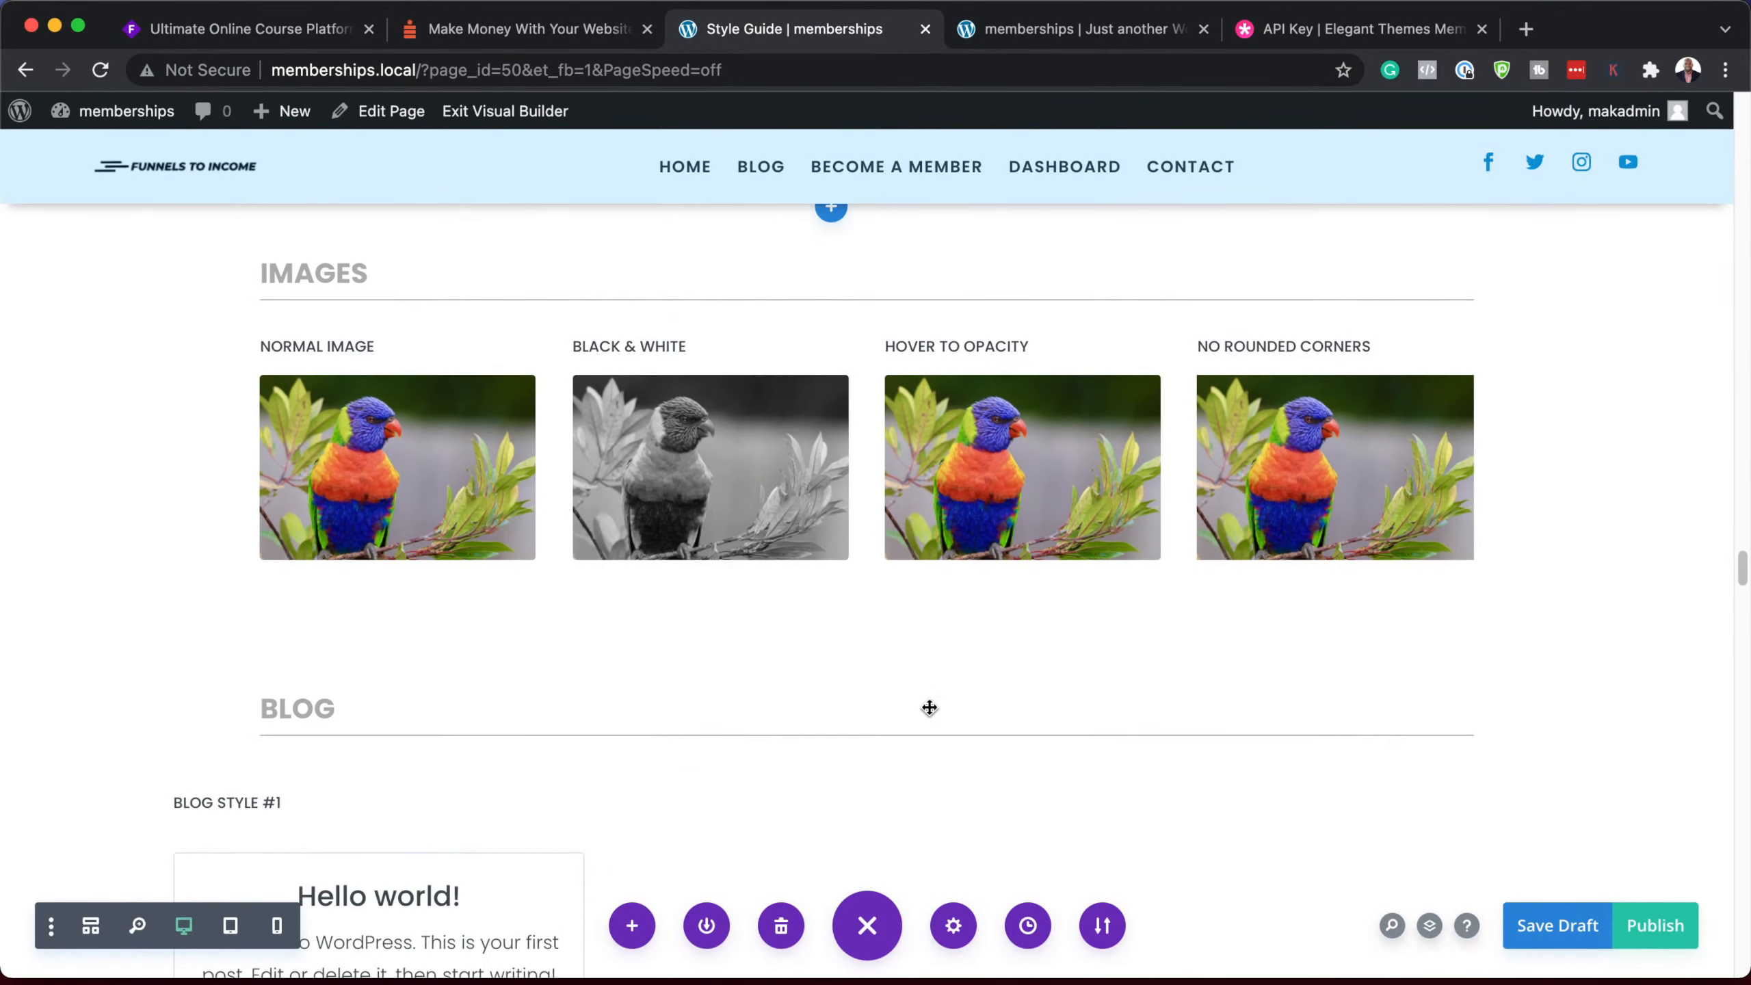
{"action": "scroll", "coordinate": [930, 707], "scroll_direction": "down", "scroll_amount": 16}
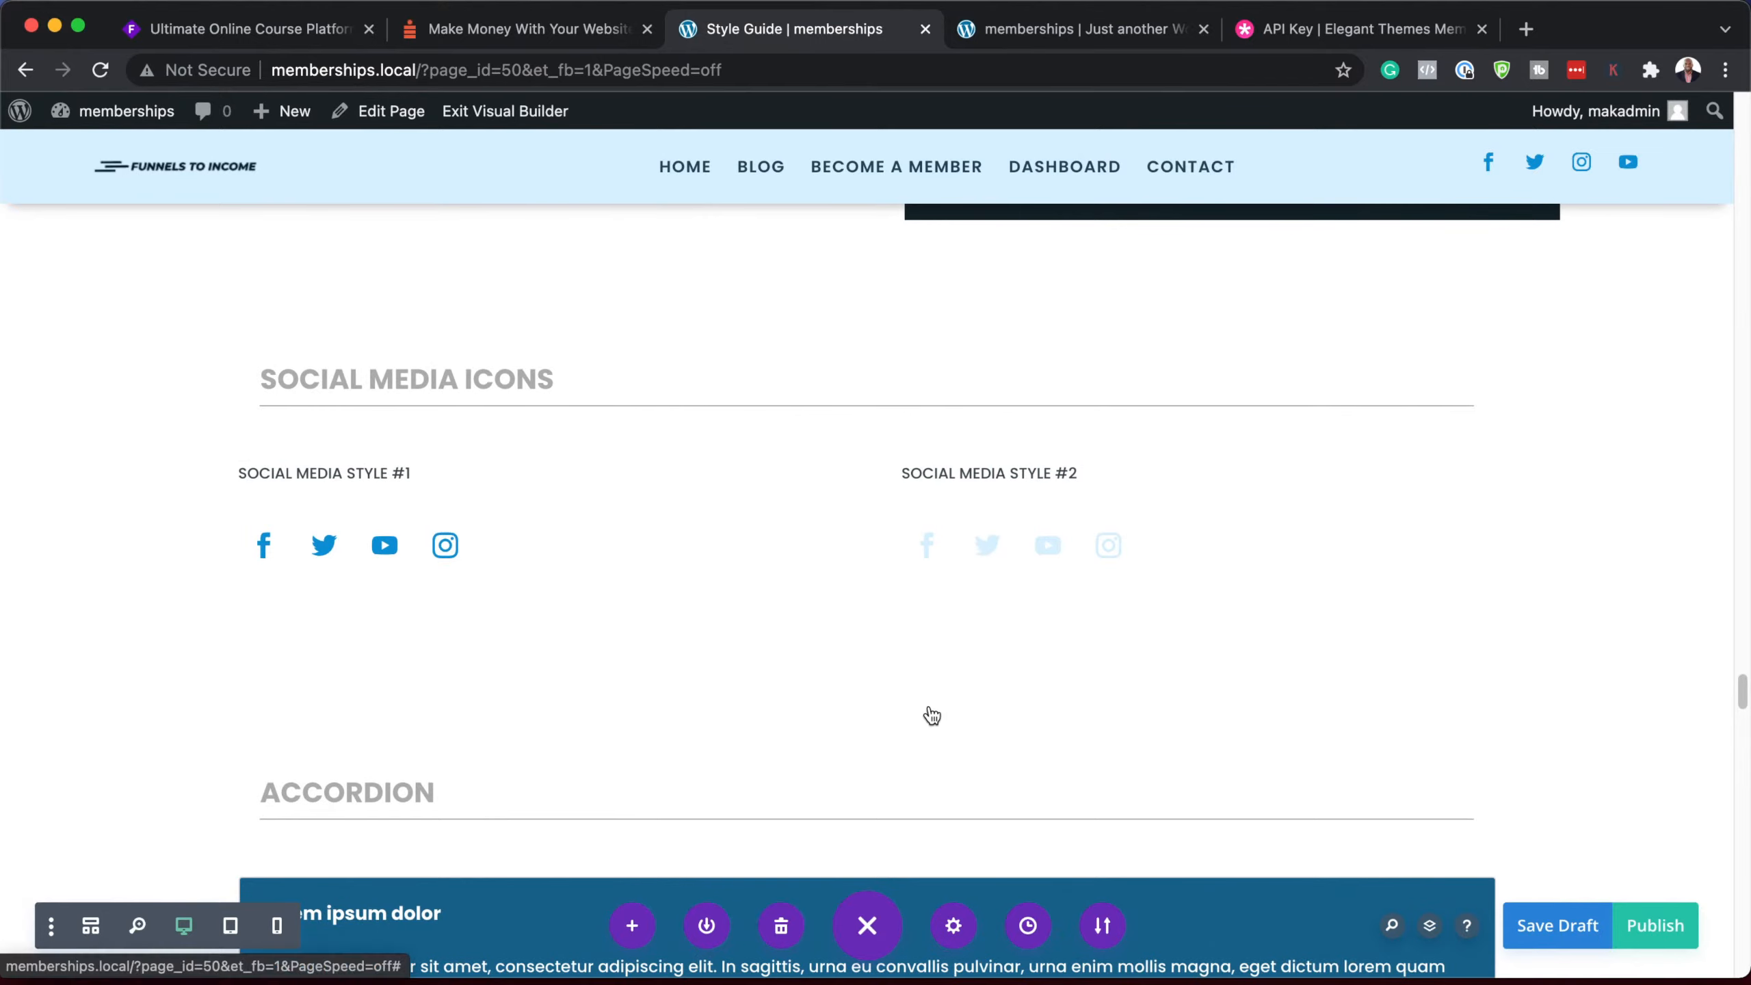
{"action": "scroll", "coordinate": [930, 707], "scroll_direction": "down", "scroll_amount": 15}
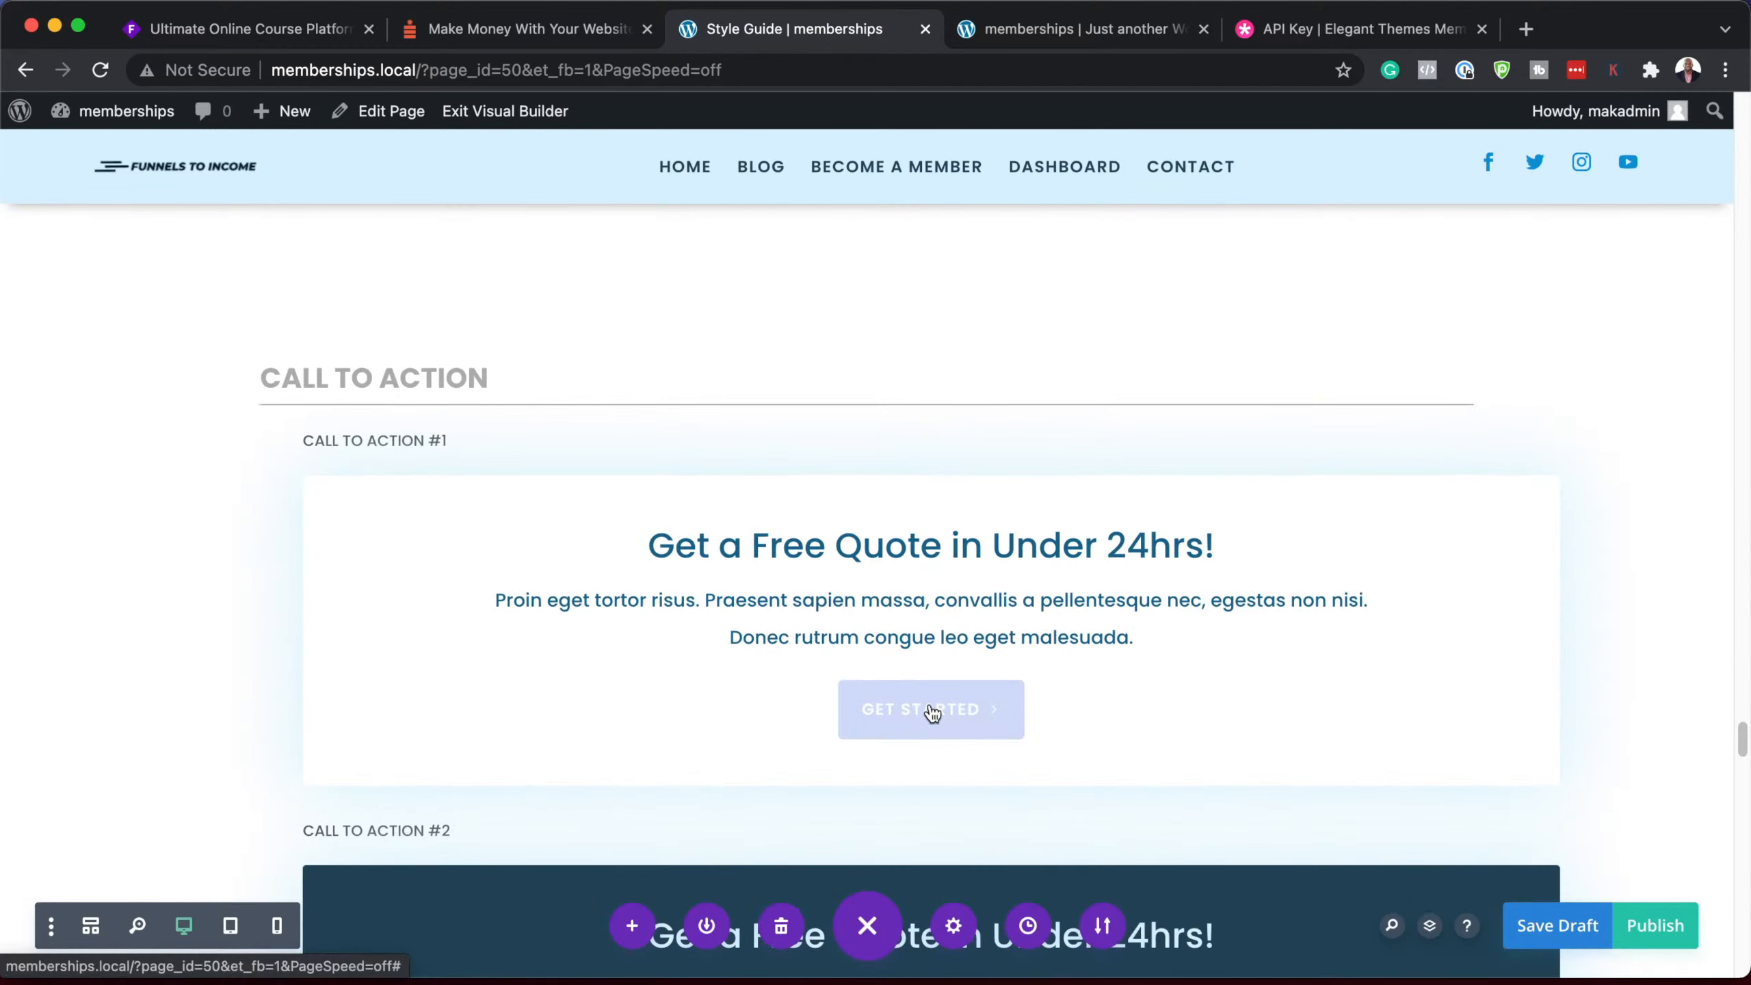
{"action": "scroll", "coordinate": [933, 712], "scroll_direction": "up", "scroll_amount": 5}
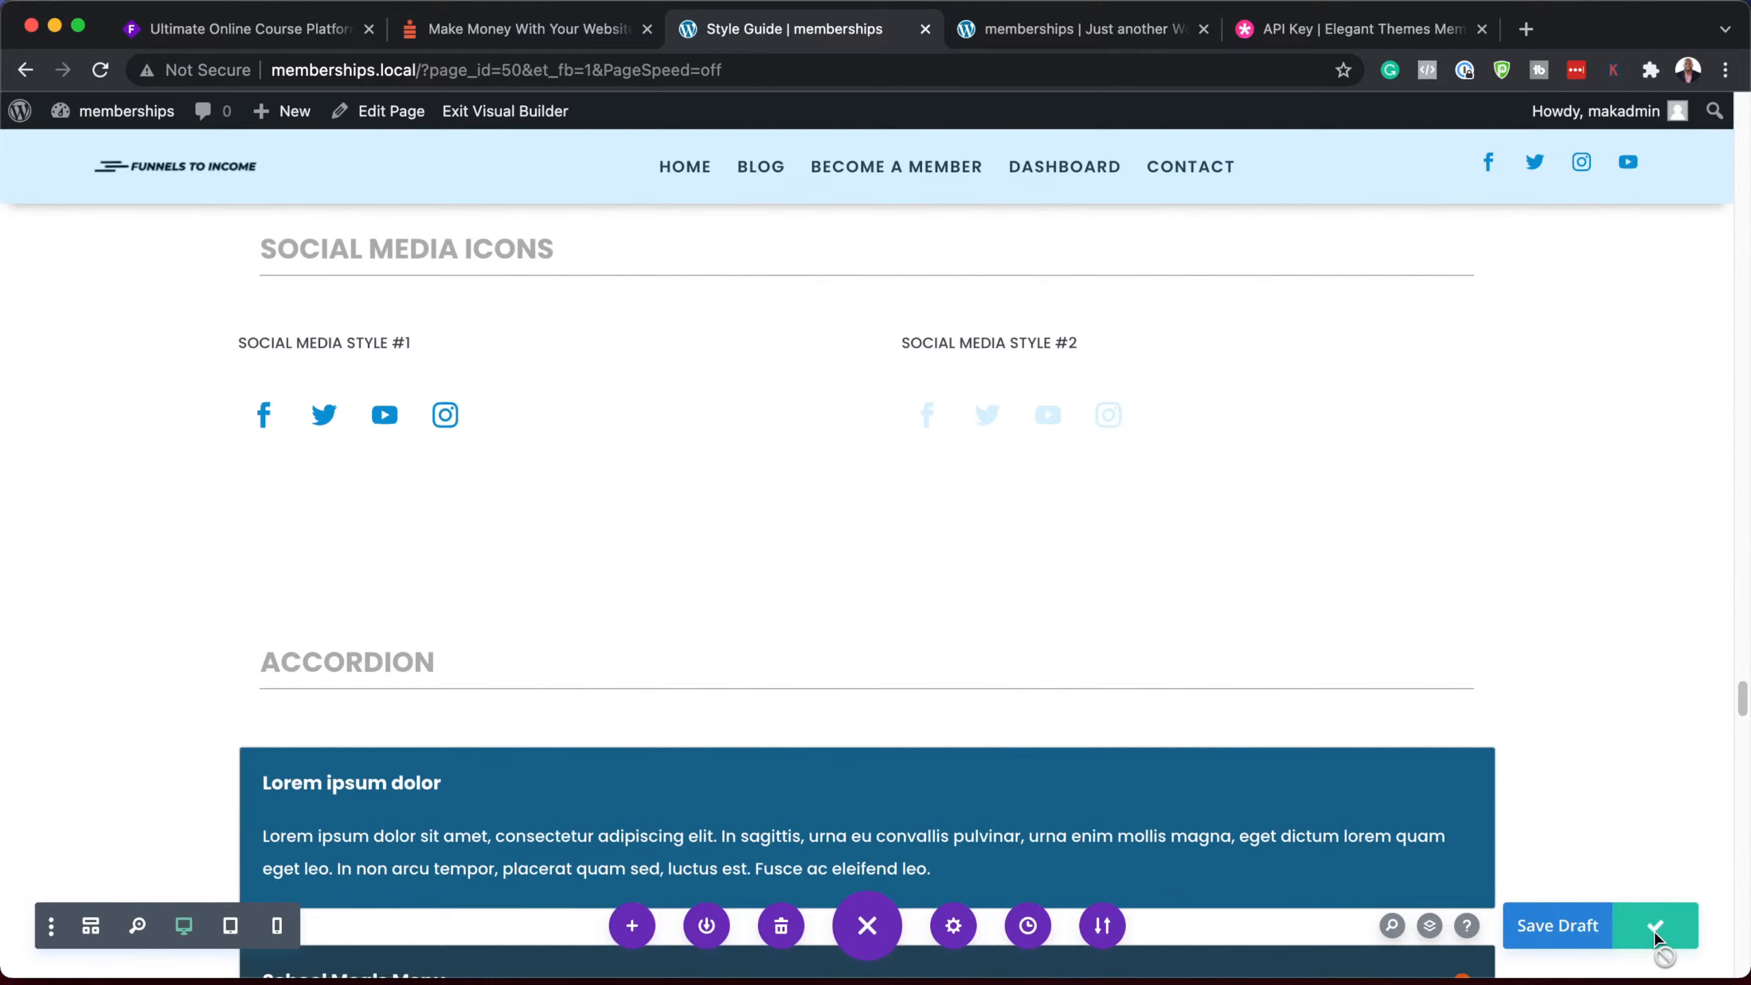
{"action": "left_click", "coordinate": [490, 121]}
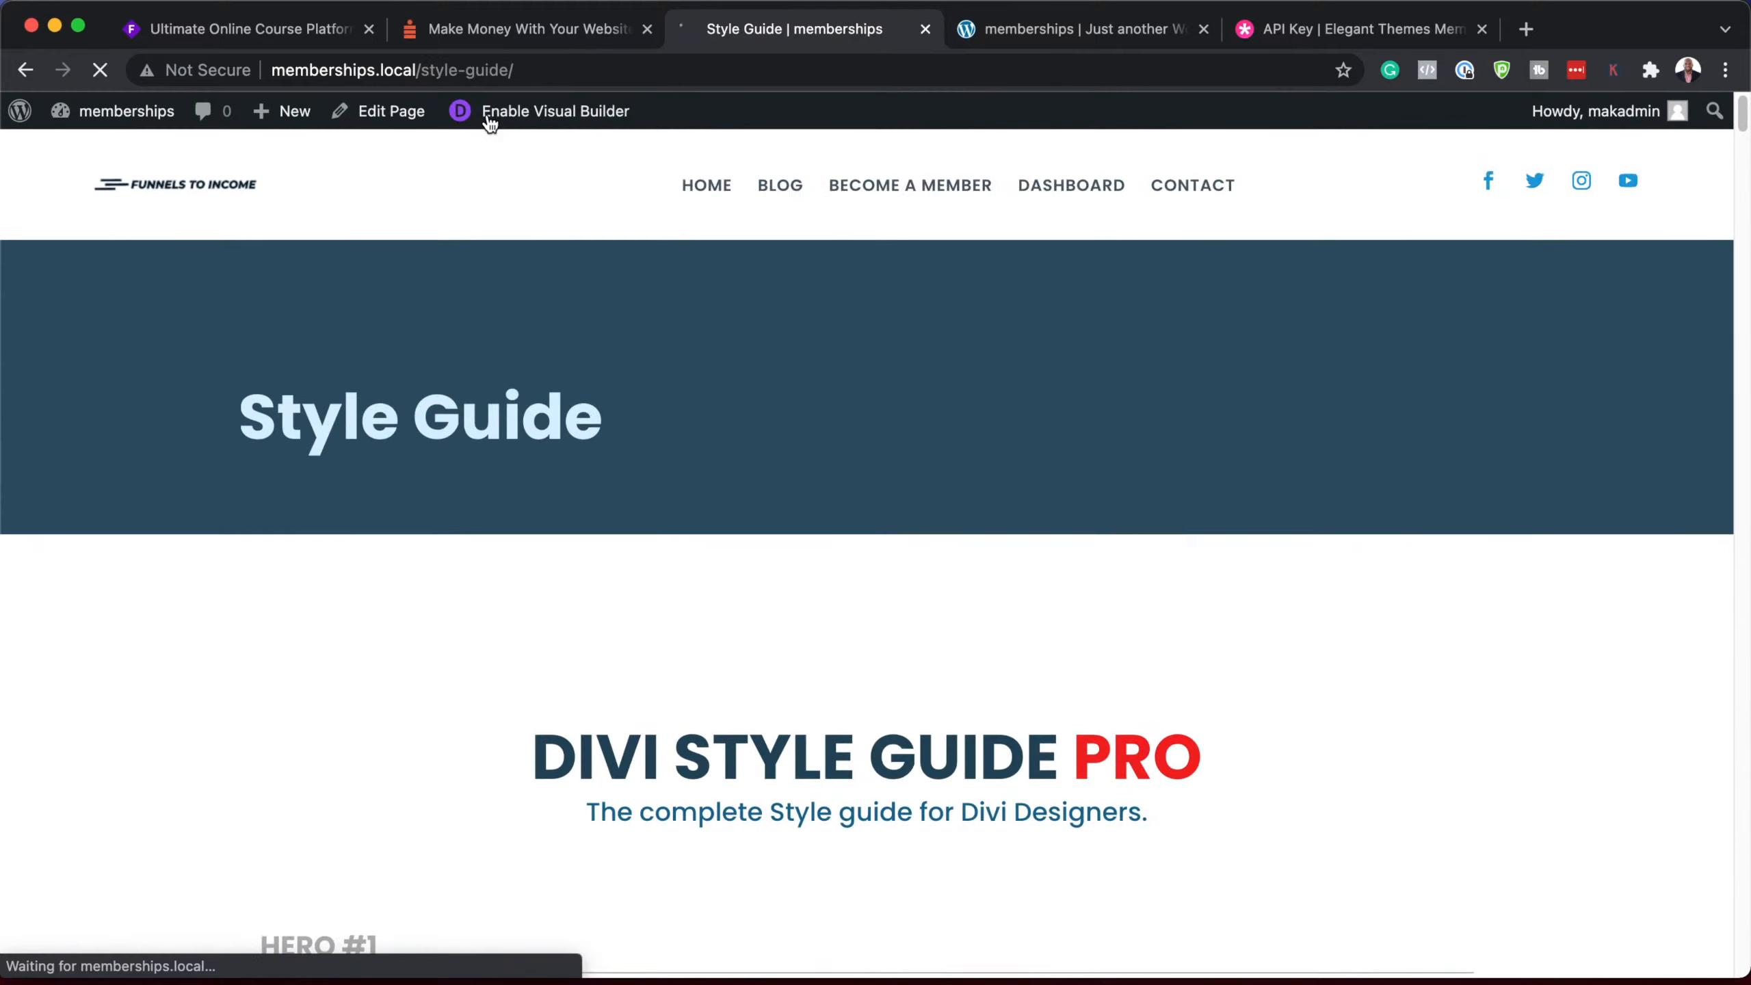
{"action": "scroll", "coordinate": [754, 563], "scroll_direction": "down", "scroll_amount": 15}
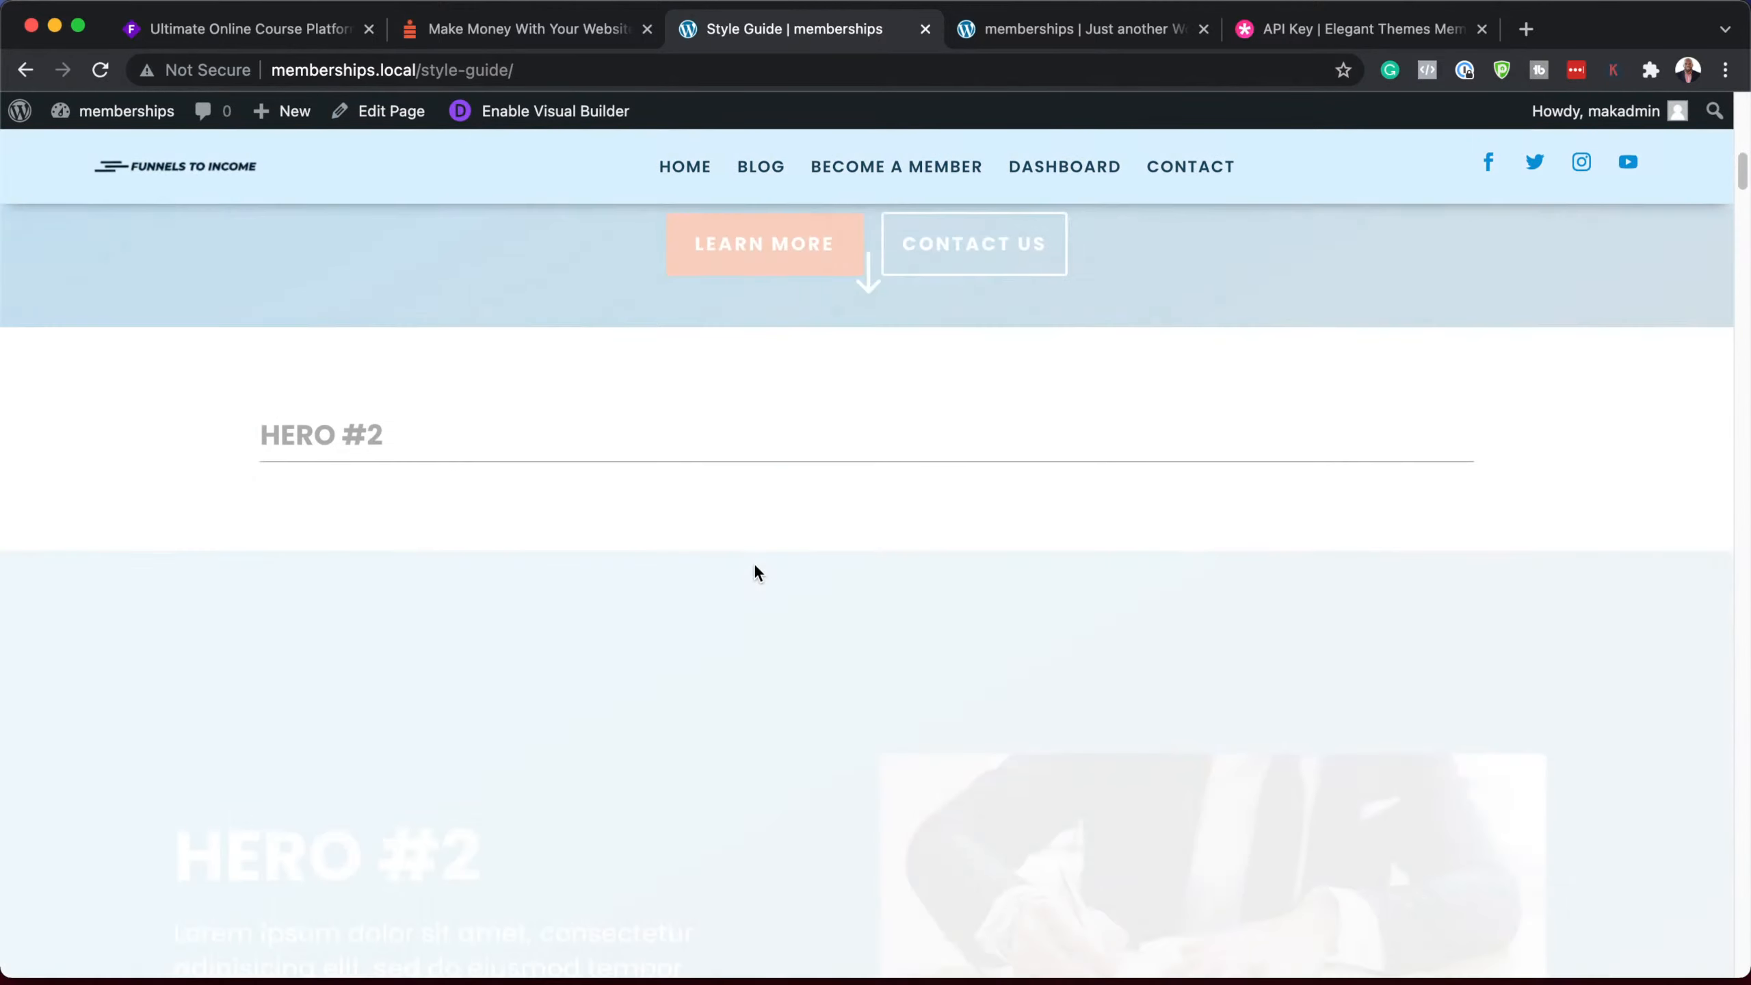
{"action": "scroll", "coordinate": [755, 563], "scroll_direction": "up", "scroll_amount": 15}
Step: Reload the Home page, decline the backup restore, and choose Build From Scratch
{"action": "left_click", "coordinate": [1124, 28]}
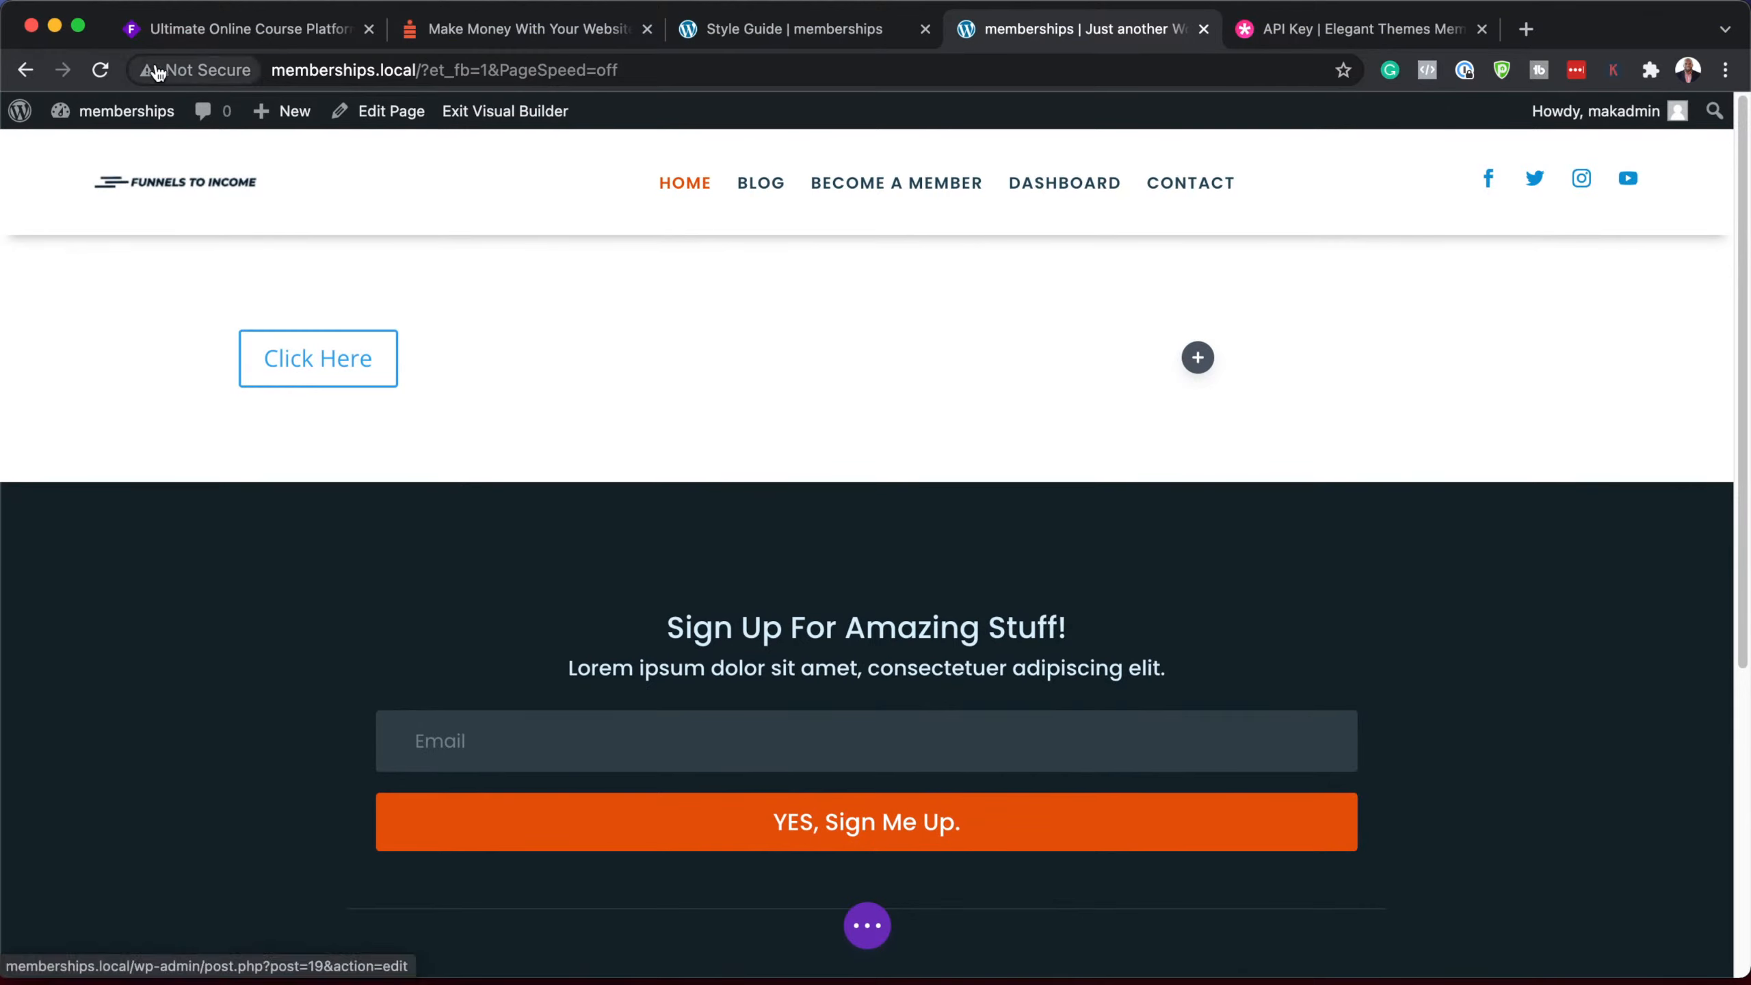
{"action": "left_click", "coordinate": [100, 70]}
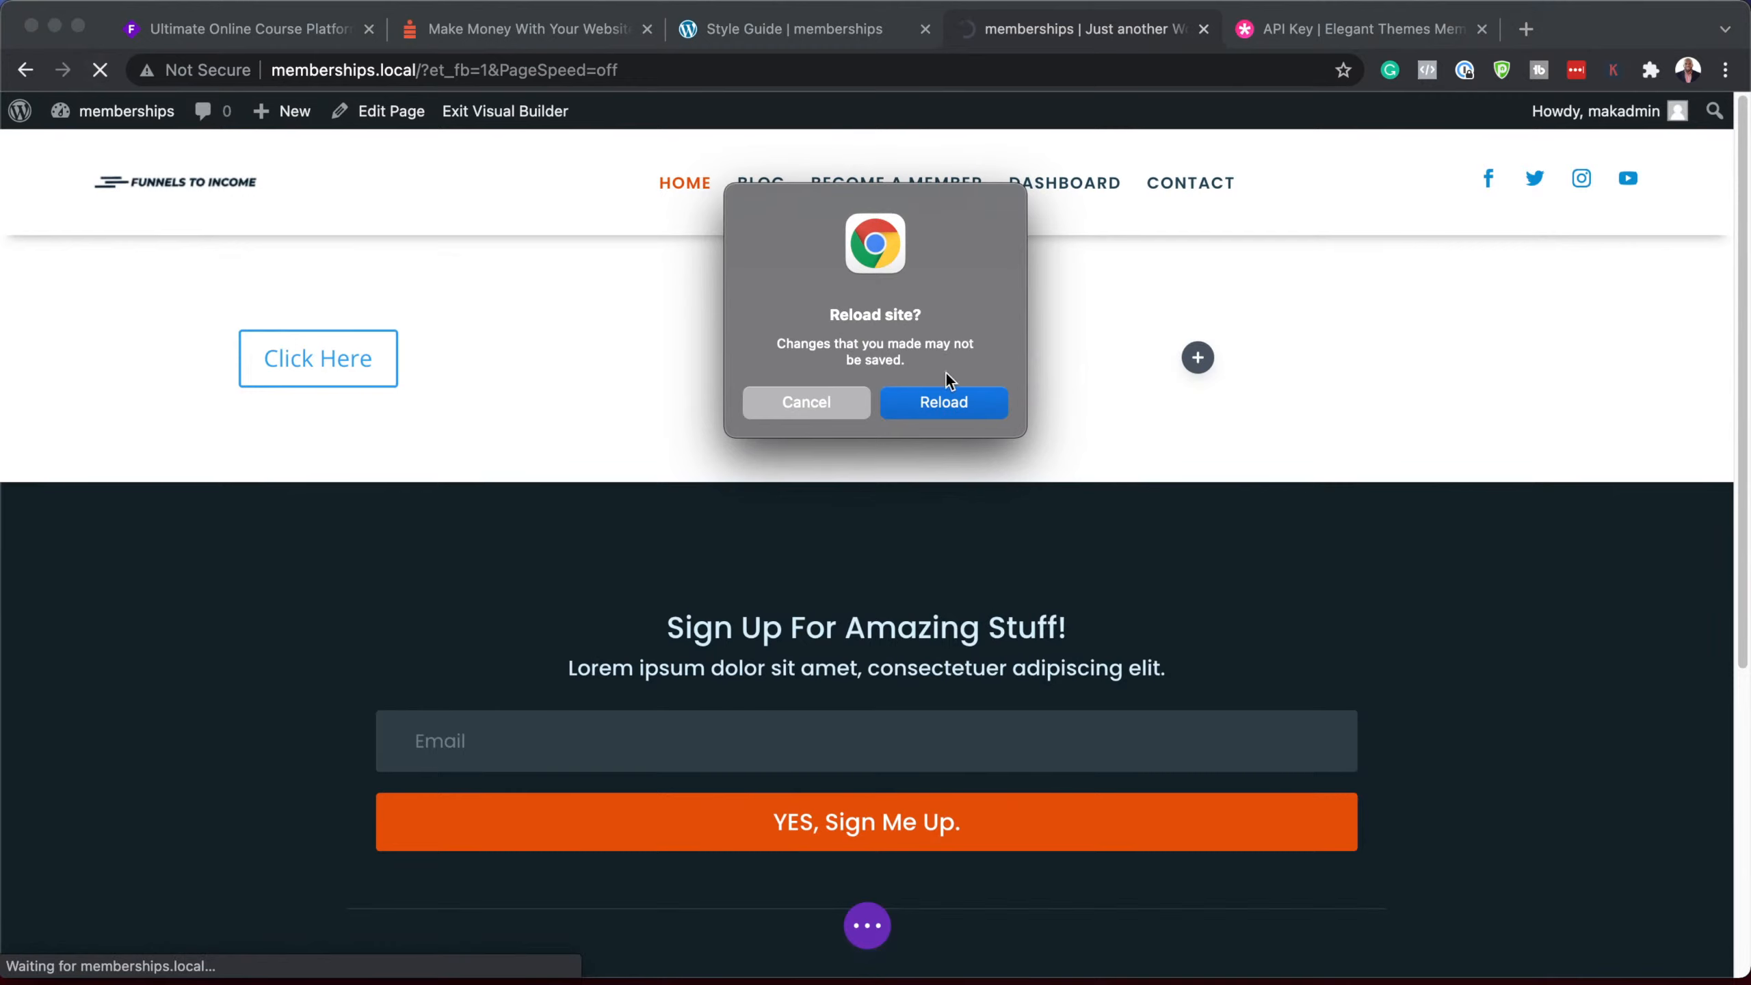
{"action": "left_click", "coordinate": [957, 405]}
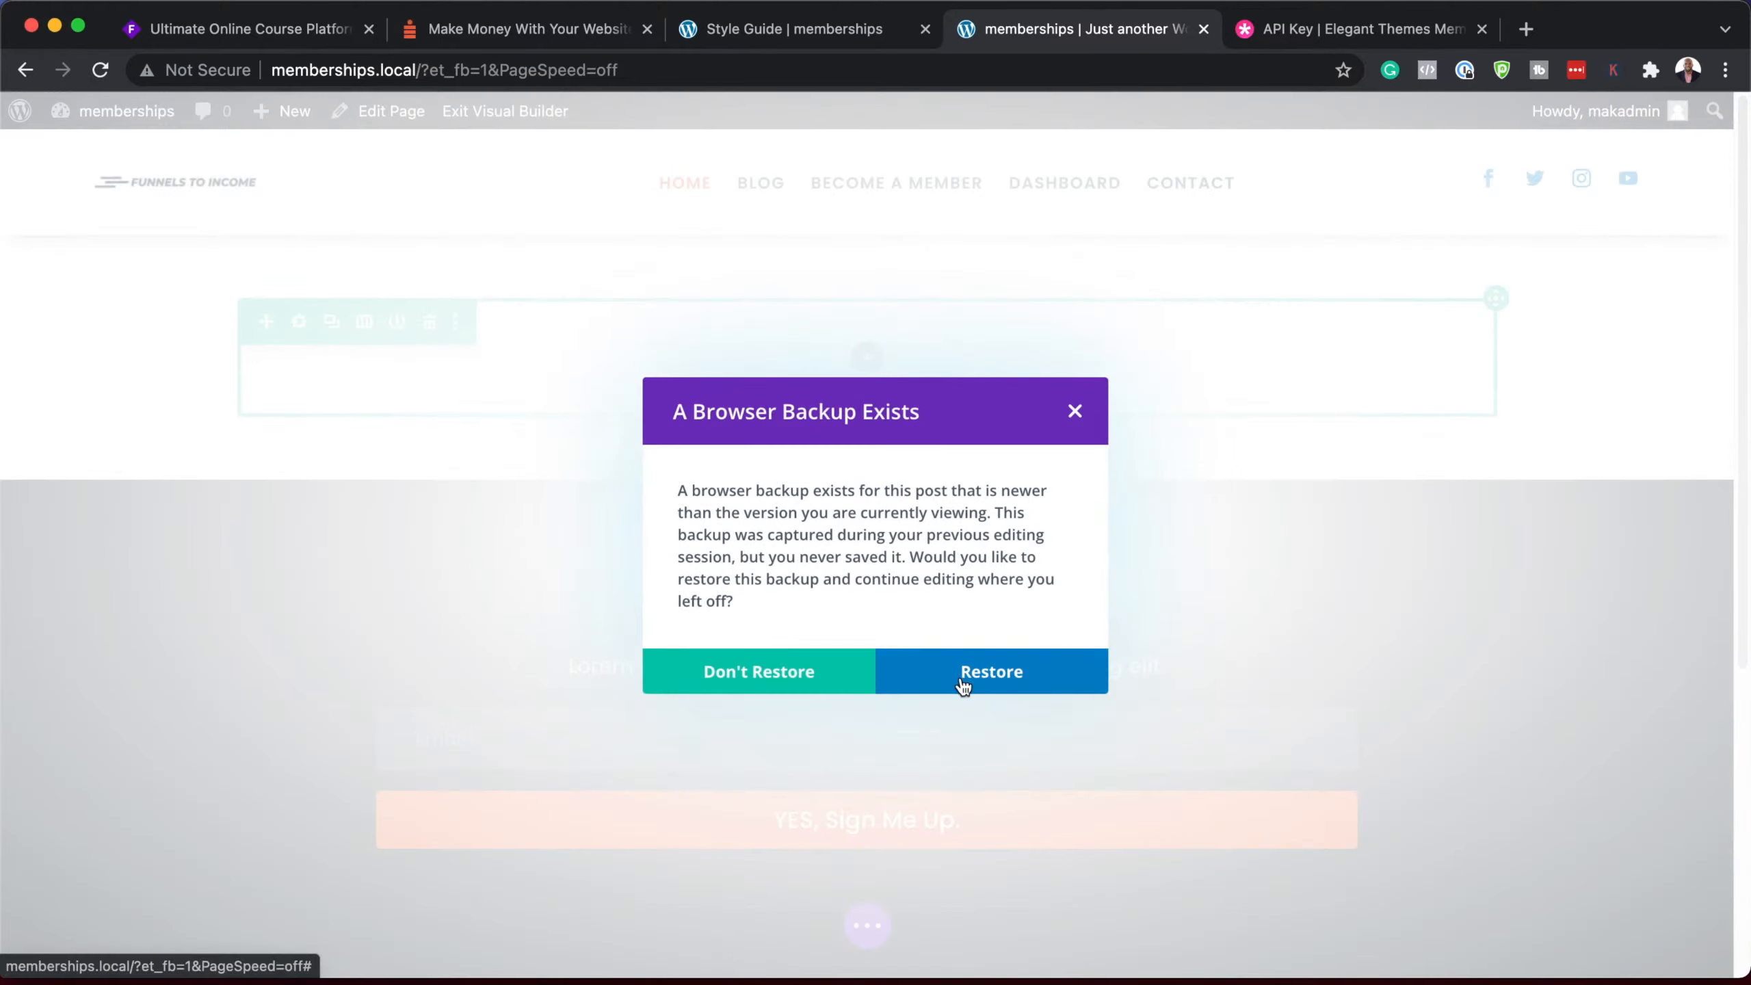
{"action": "left_click", "coordinate": [799, 673]}
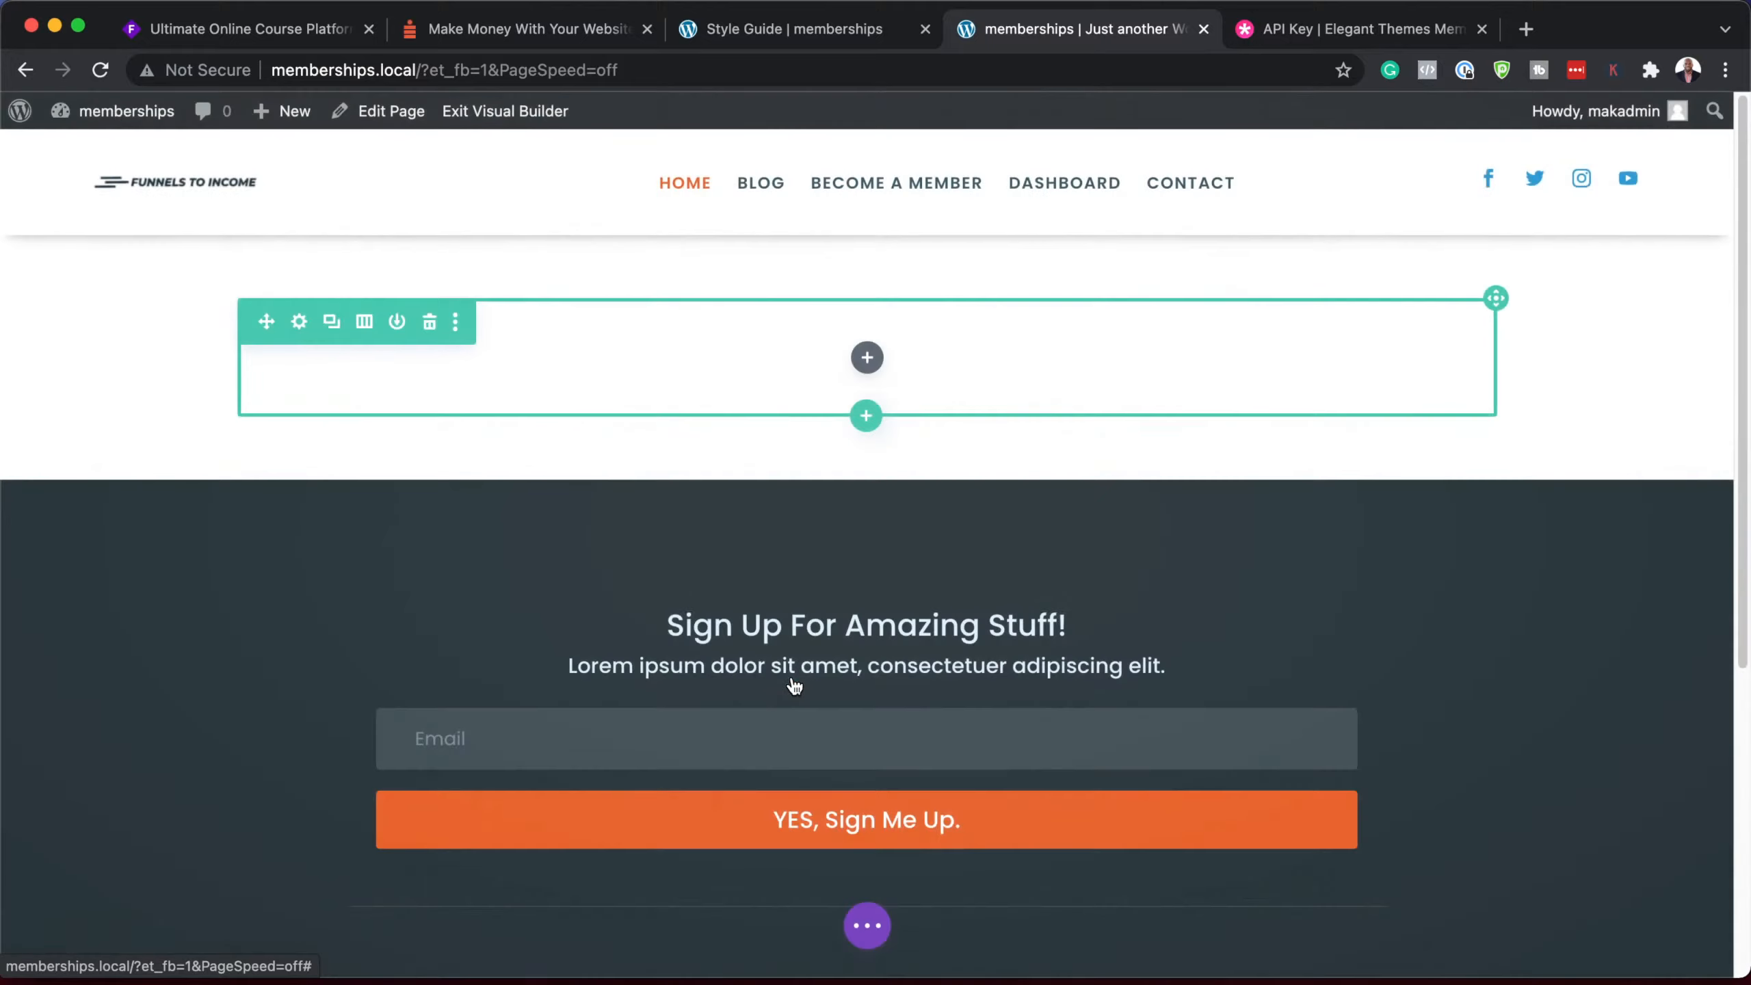
{"action": "left_click", "coordinate": [529, 572]}
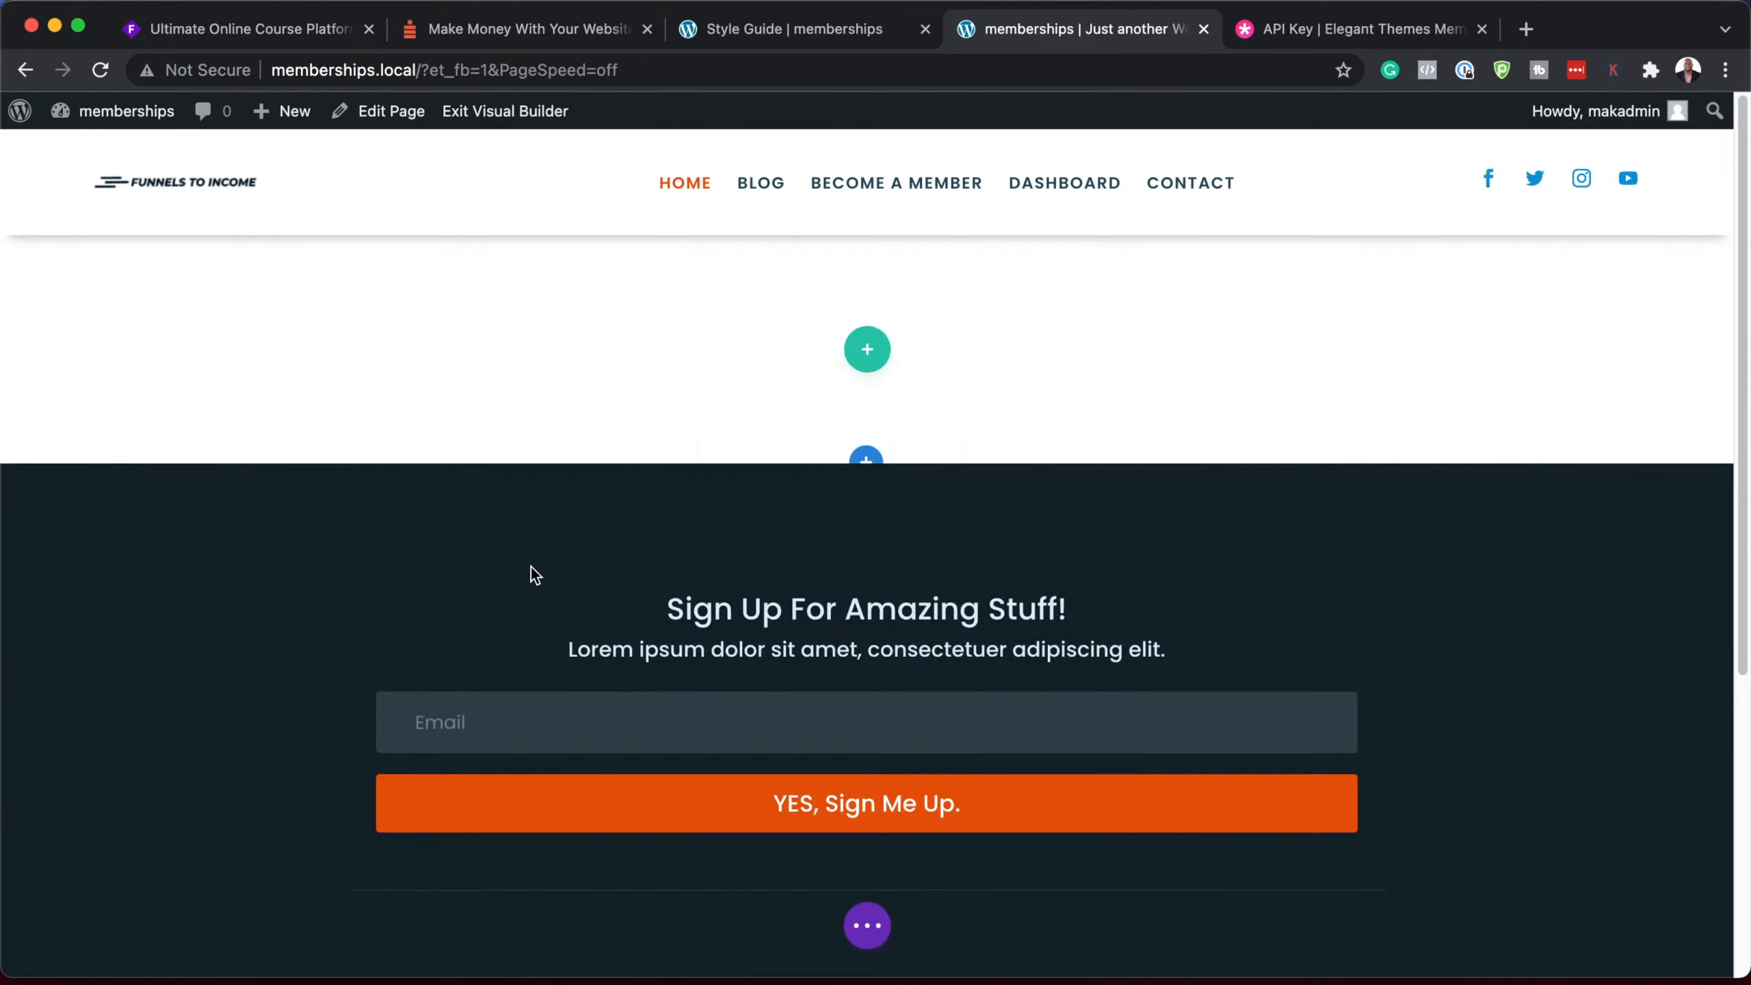
Step: Add a Button module in a new two-column row, open its preset list, then view Style Guide
{"action": "left_click", "coordinate": [900, 523]}
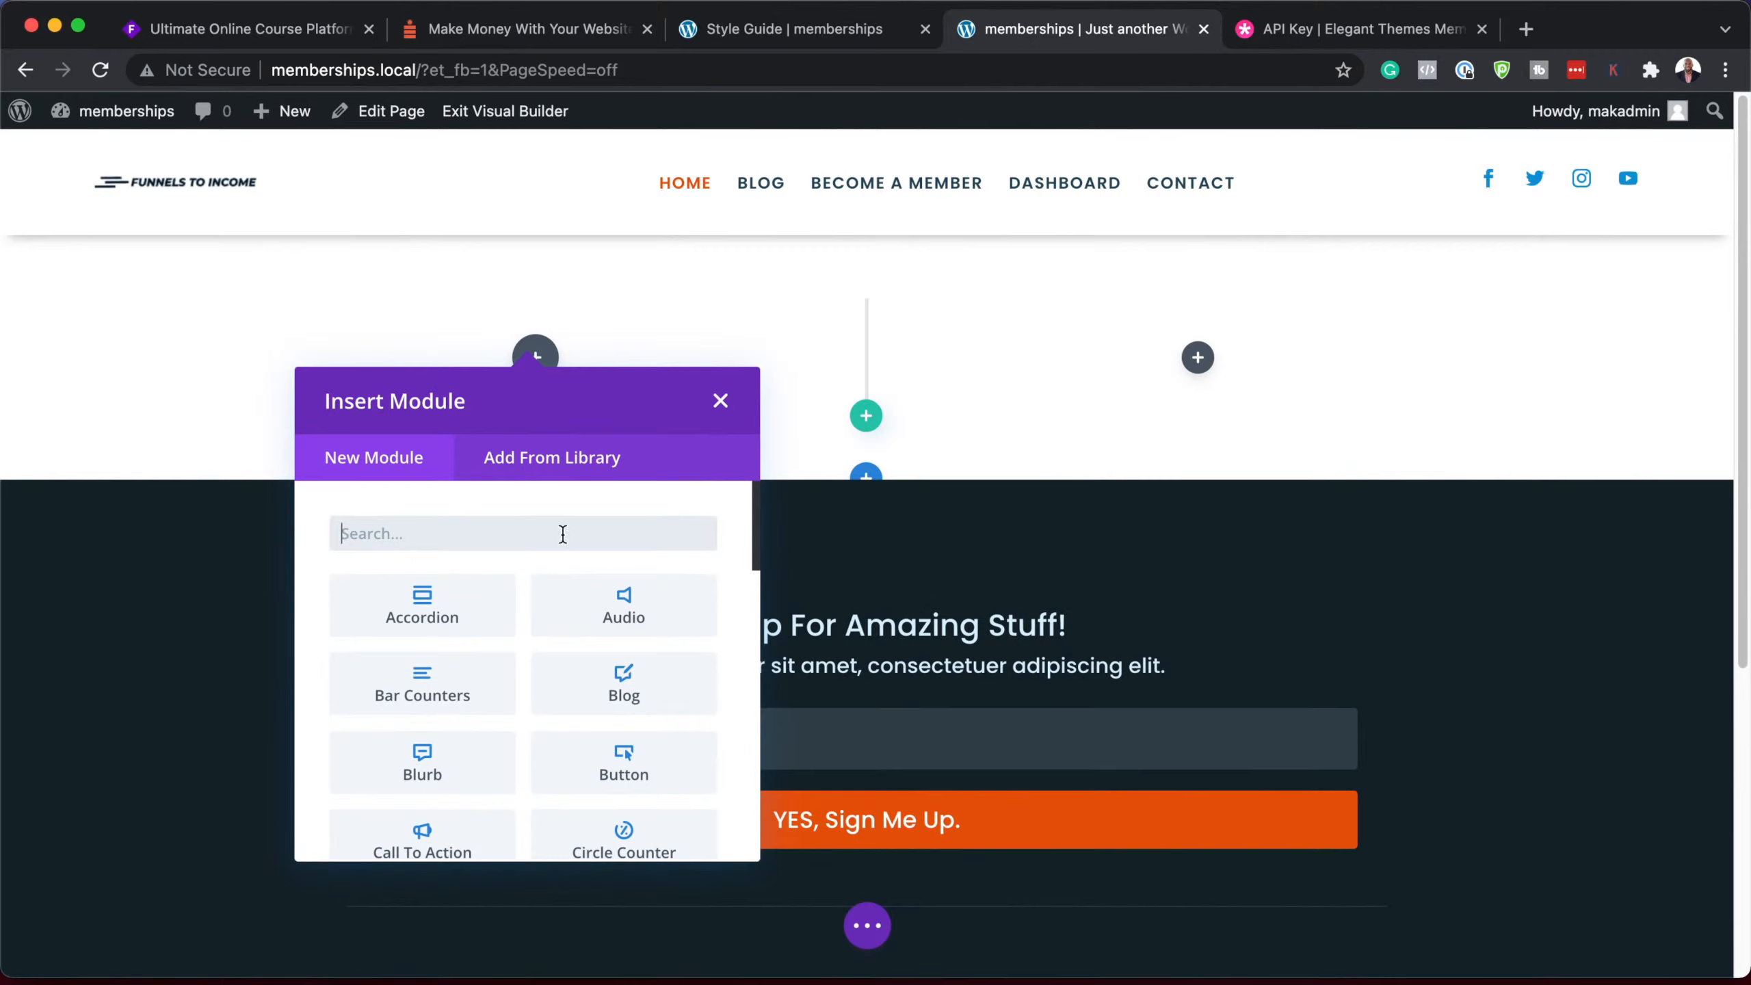
{"action": "type", "text": "bu"}
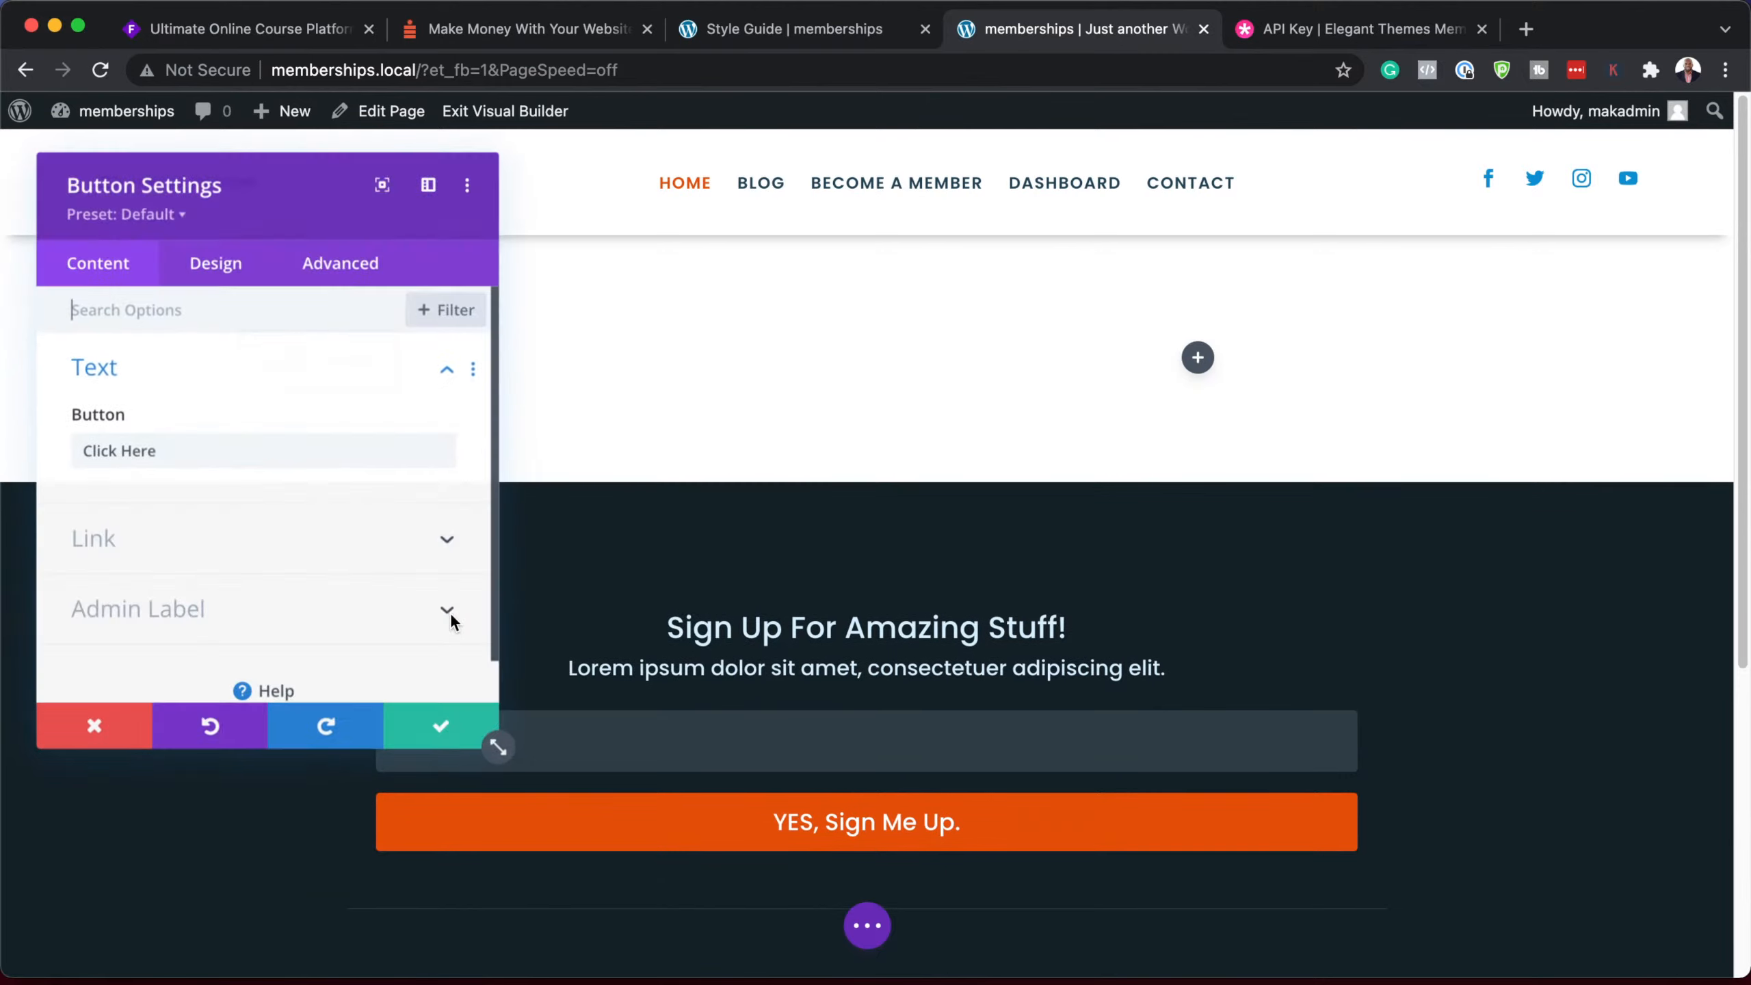
{"action": "left_click", "coordinate": [428, 182]}
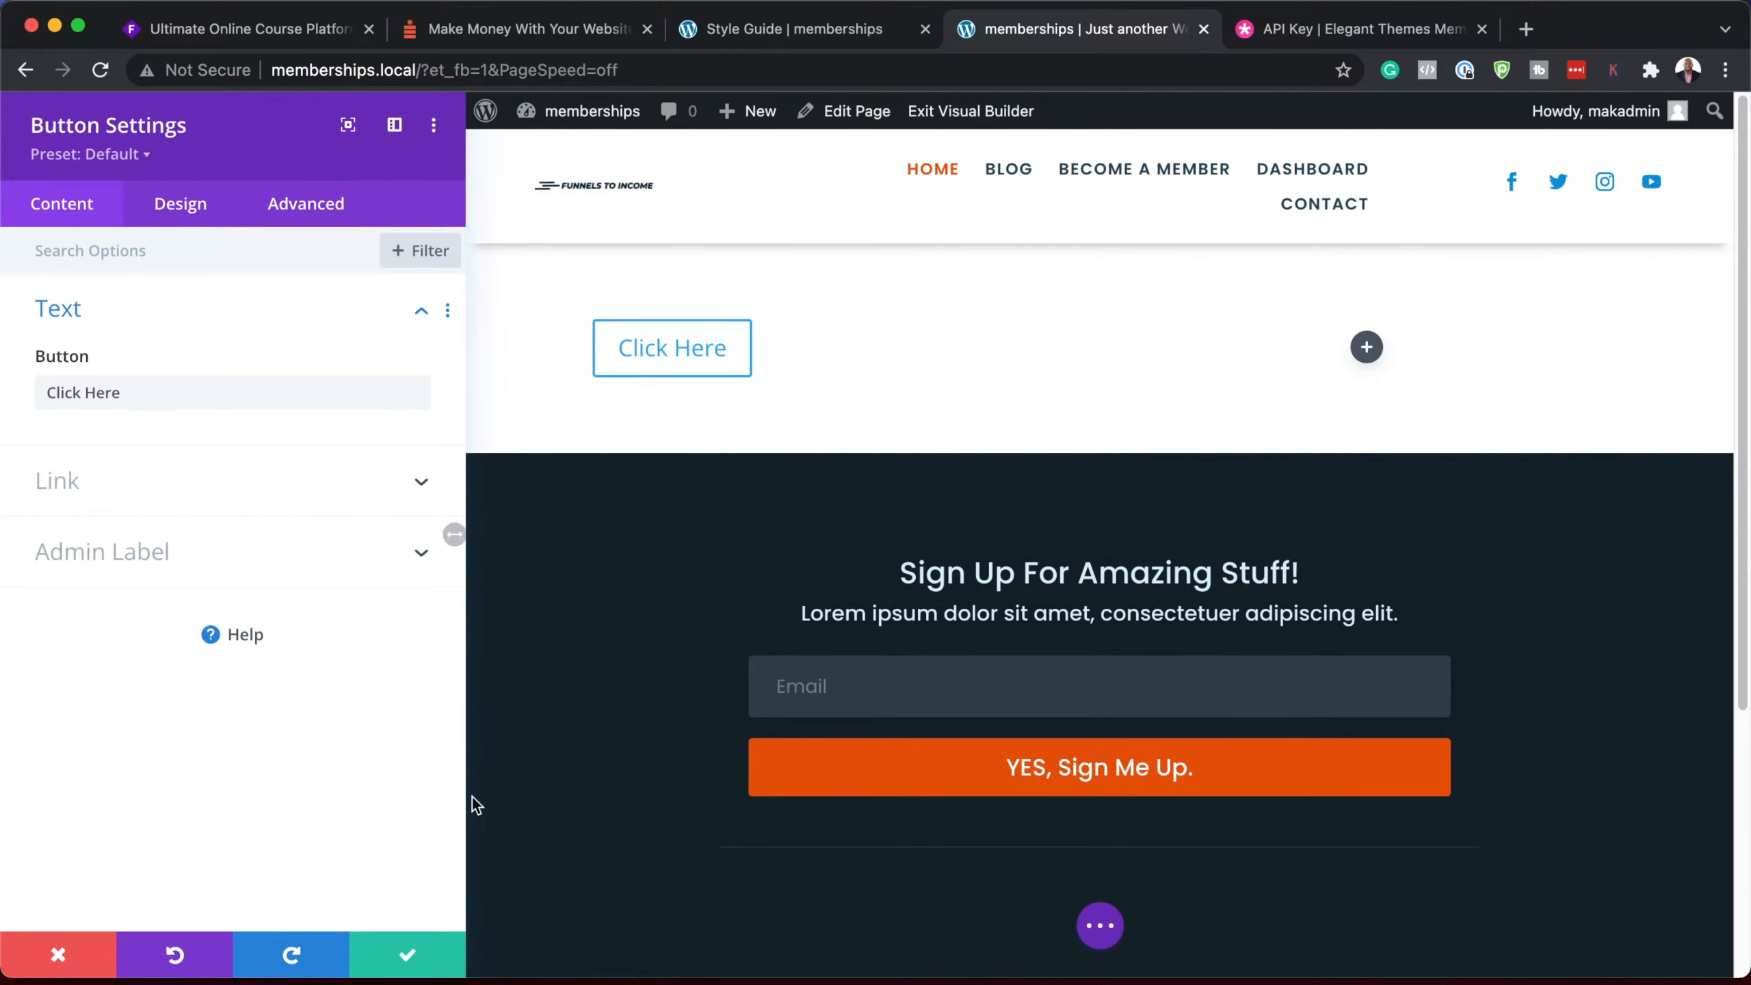
{"action": "left_click", "coordinate": [142, 156]}
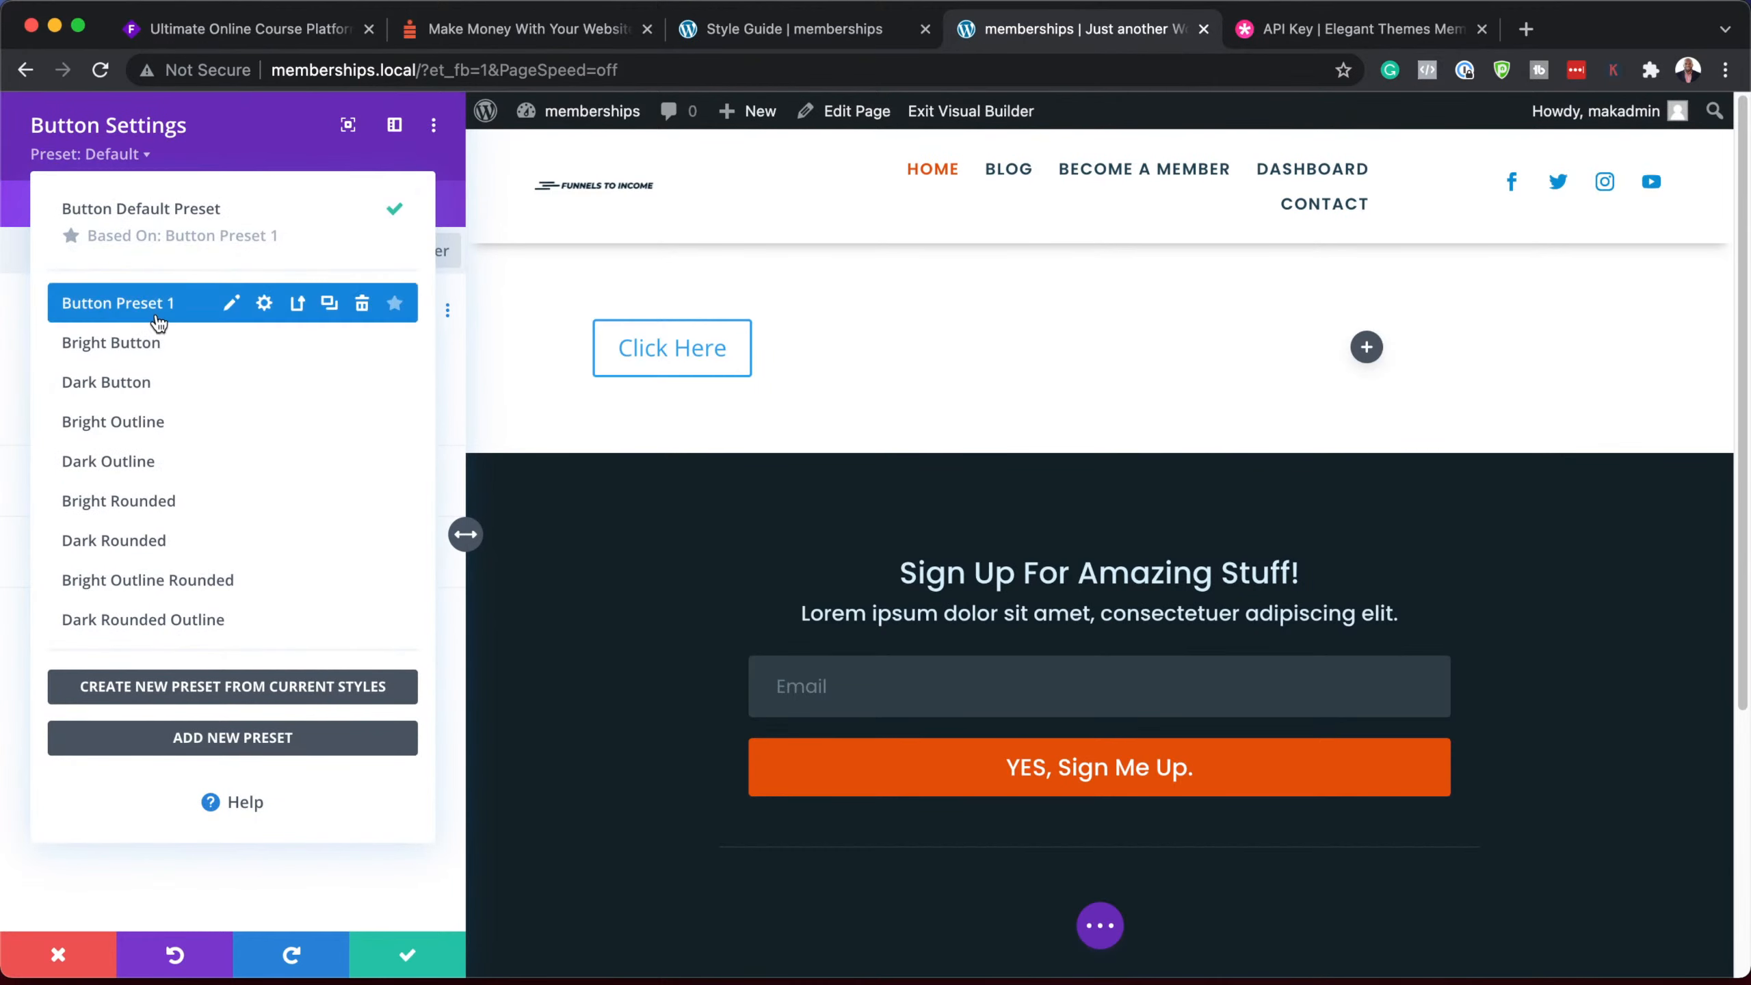
{"action": "left_click", "coordinate": [787, 31]}
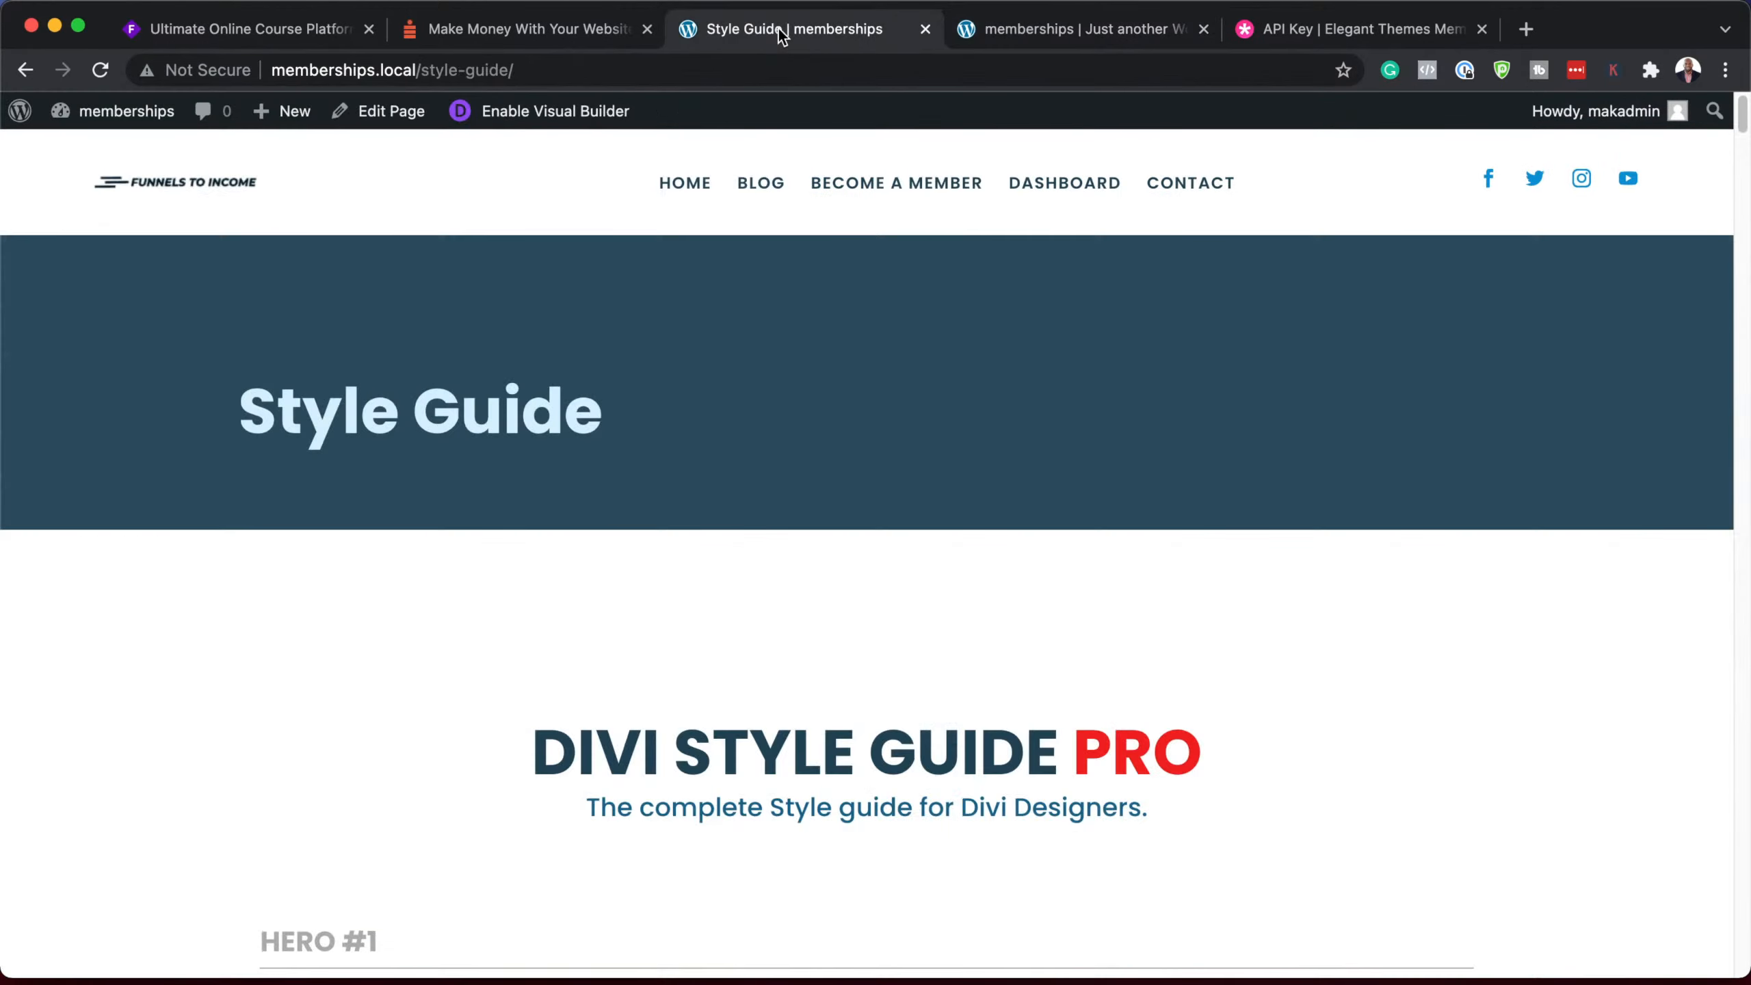
Step: Scroll to the Buttons section showing Bright Button through Dark Rounded Outline
{"action": "scroll", "coordinate": [640, 633], "scroll_direction": "down", "scroll_amount": 15}
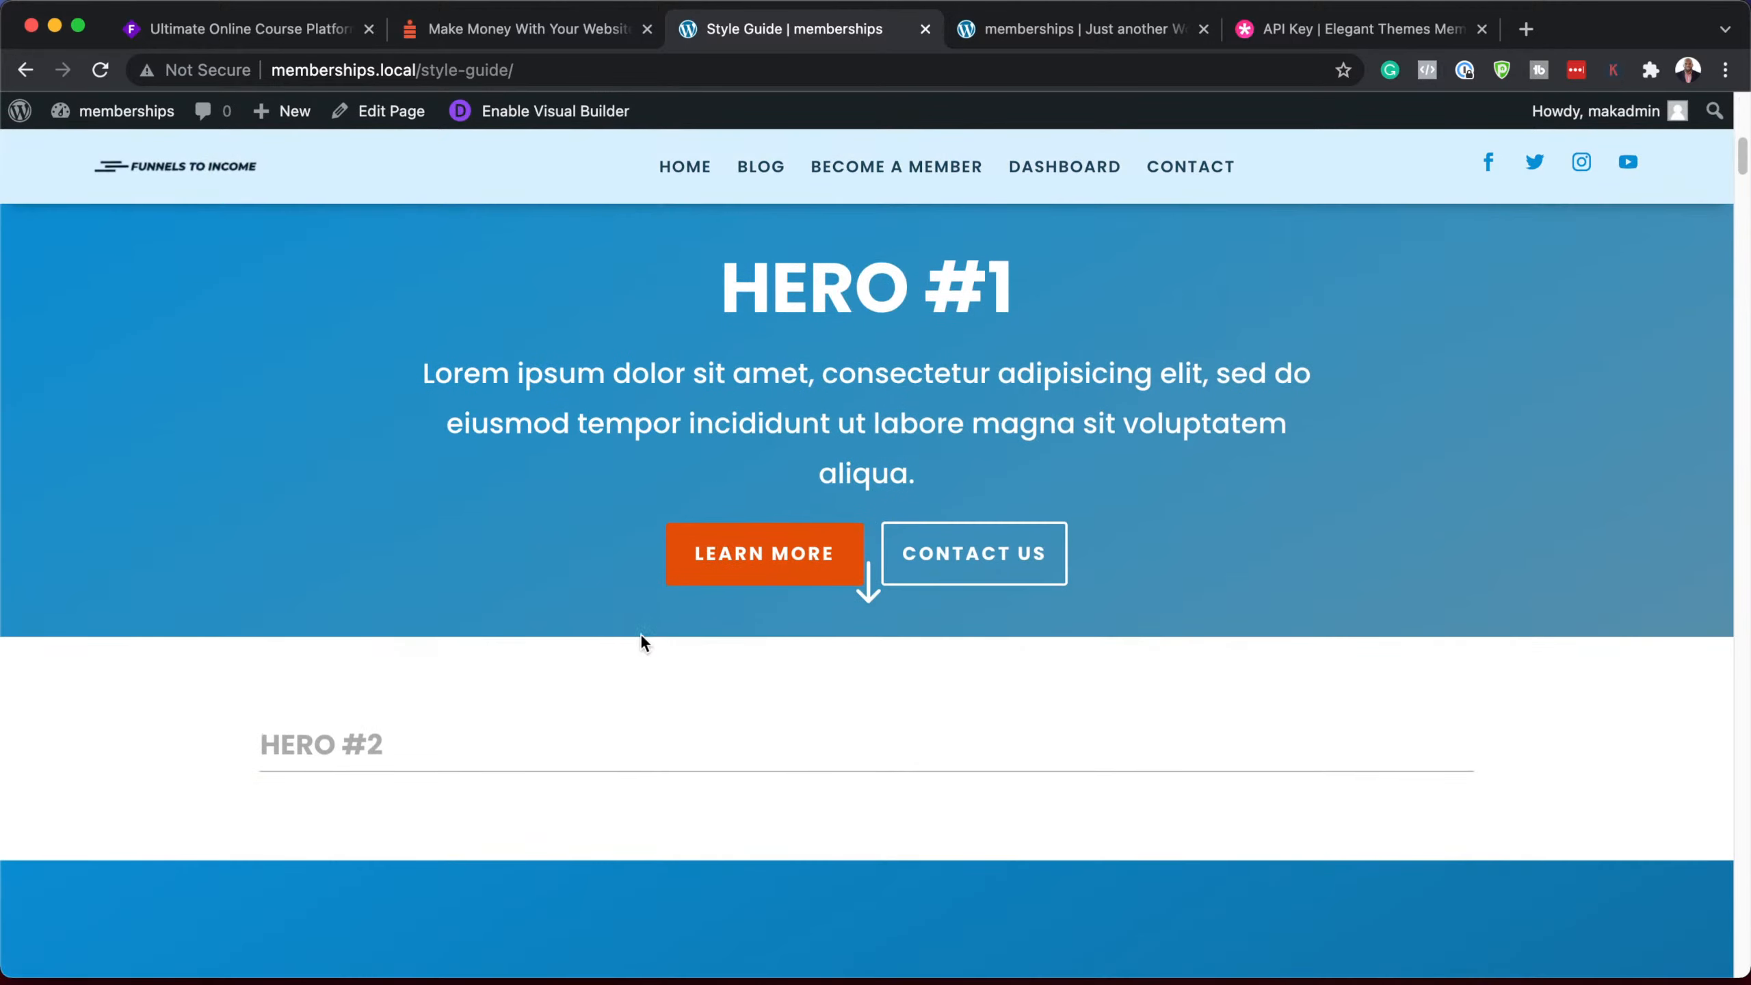
{"action": "scroll", "coordinate": [640, 633], "scroll_direction": "down", "scroll_amount": 20}
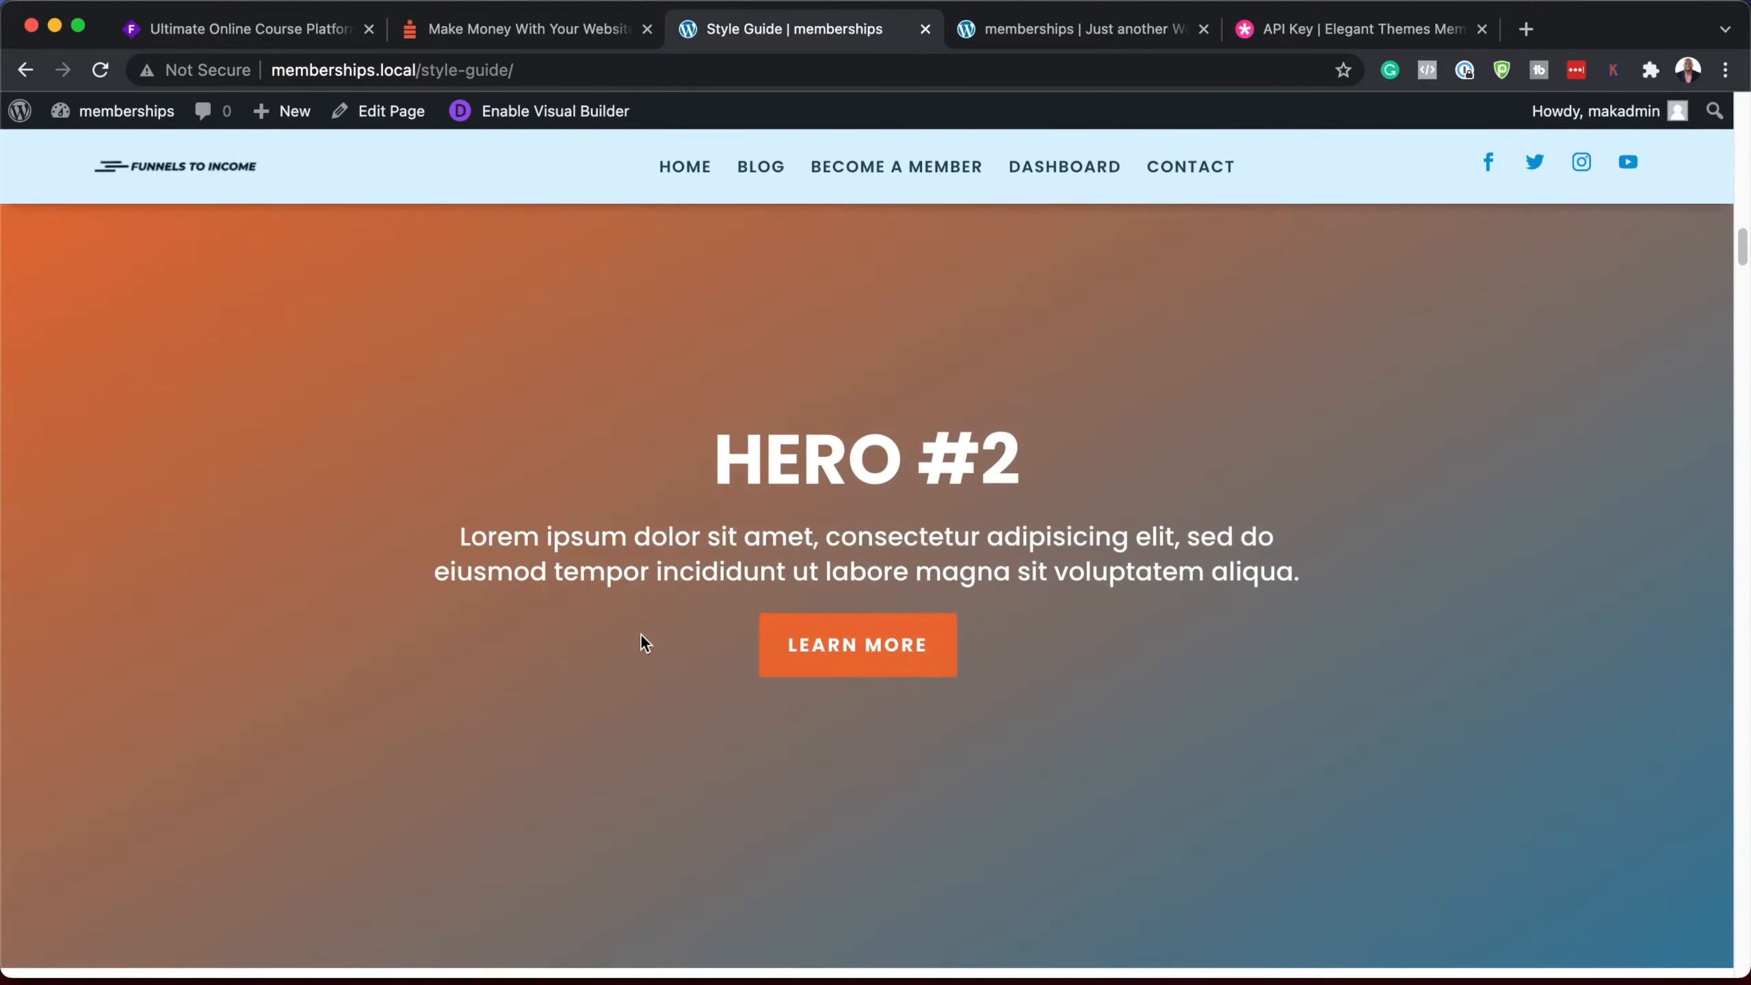
{"action": "scroll", "coordinate": [640, 636], "scroll_direction": "down", "scroll_amount": 20}
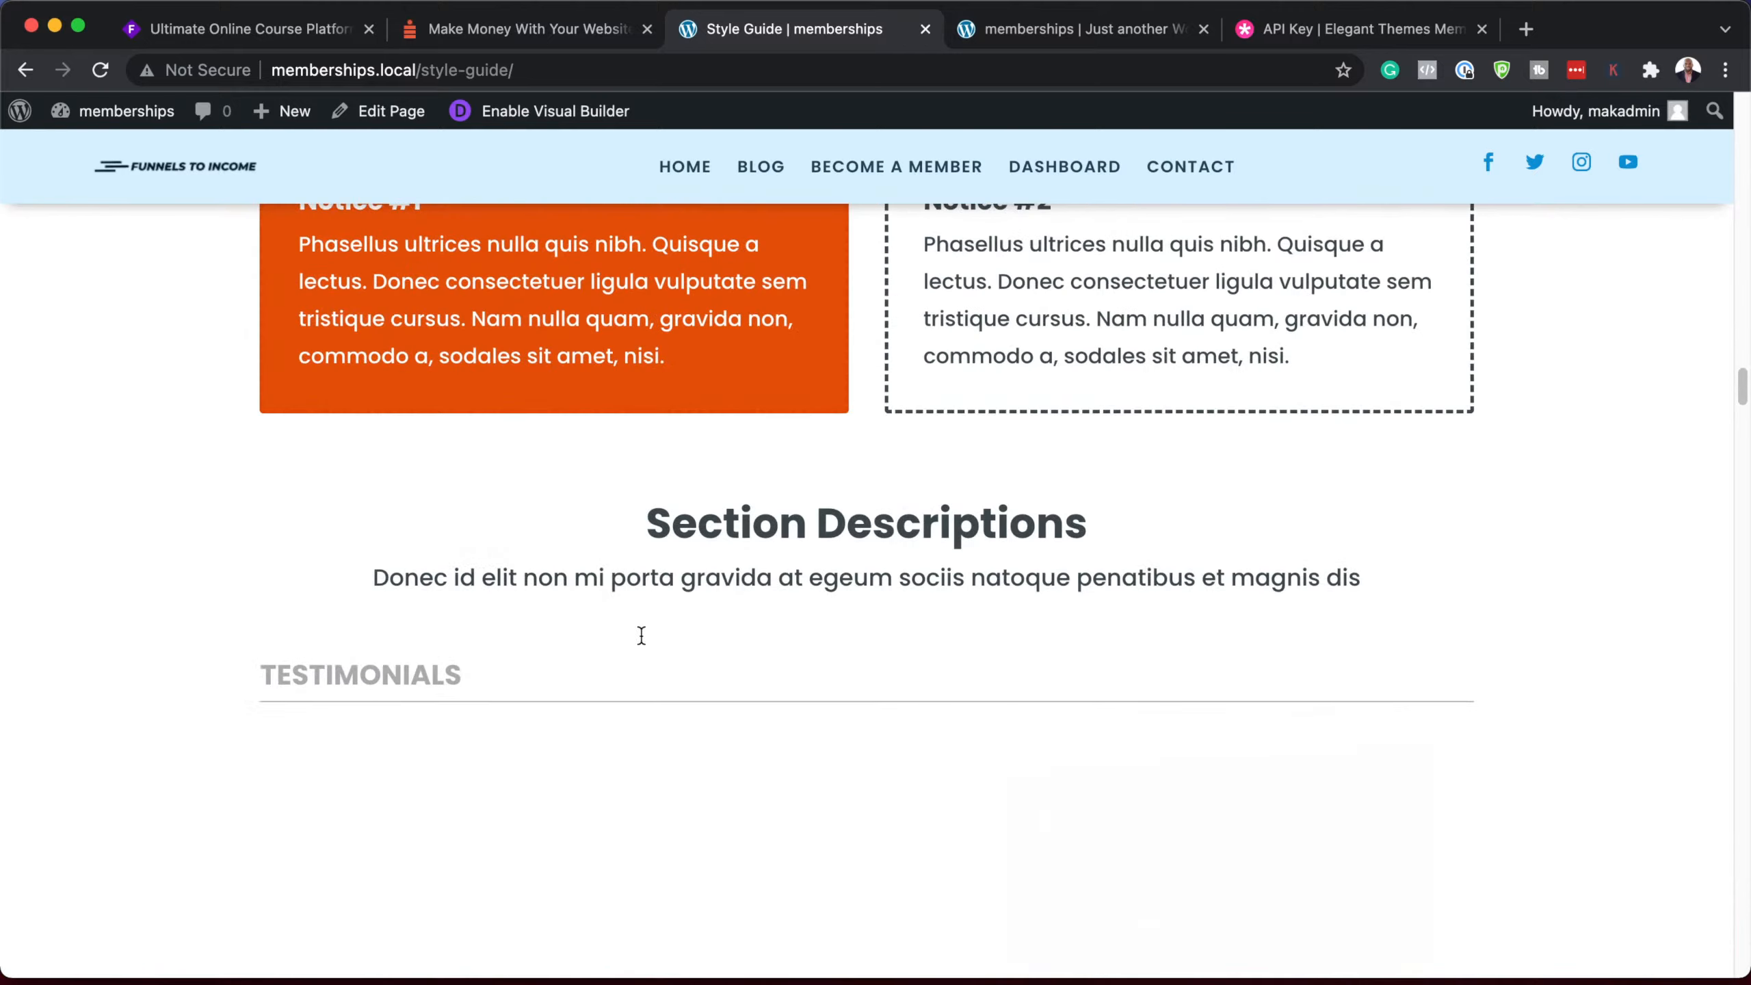
{"action": "scroll", "coordinate": [641, 634], "scroll_direction": "down", "scroll_amount": 12}
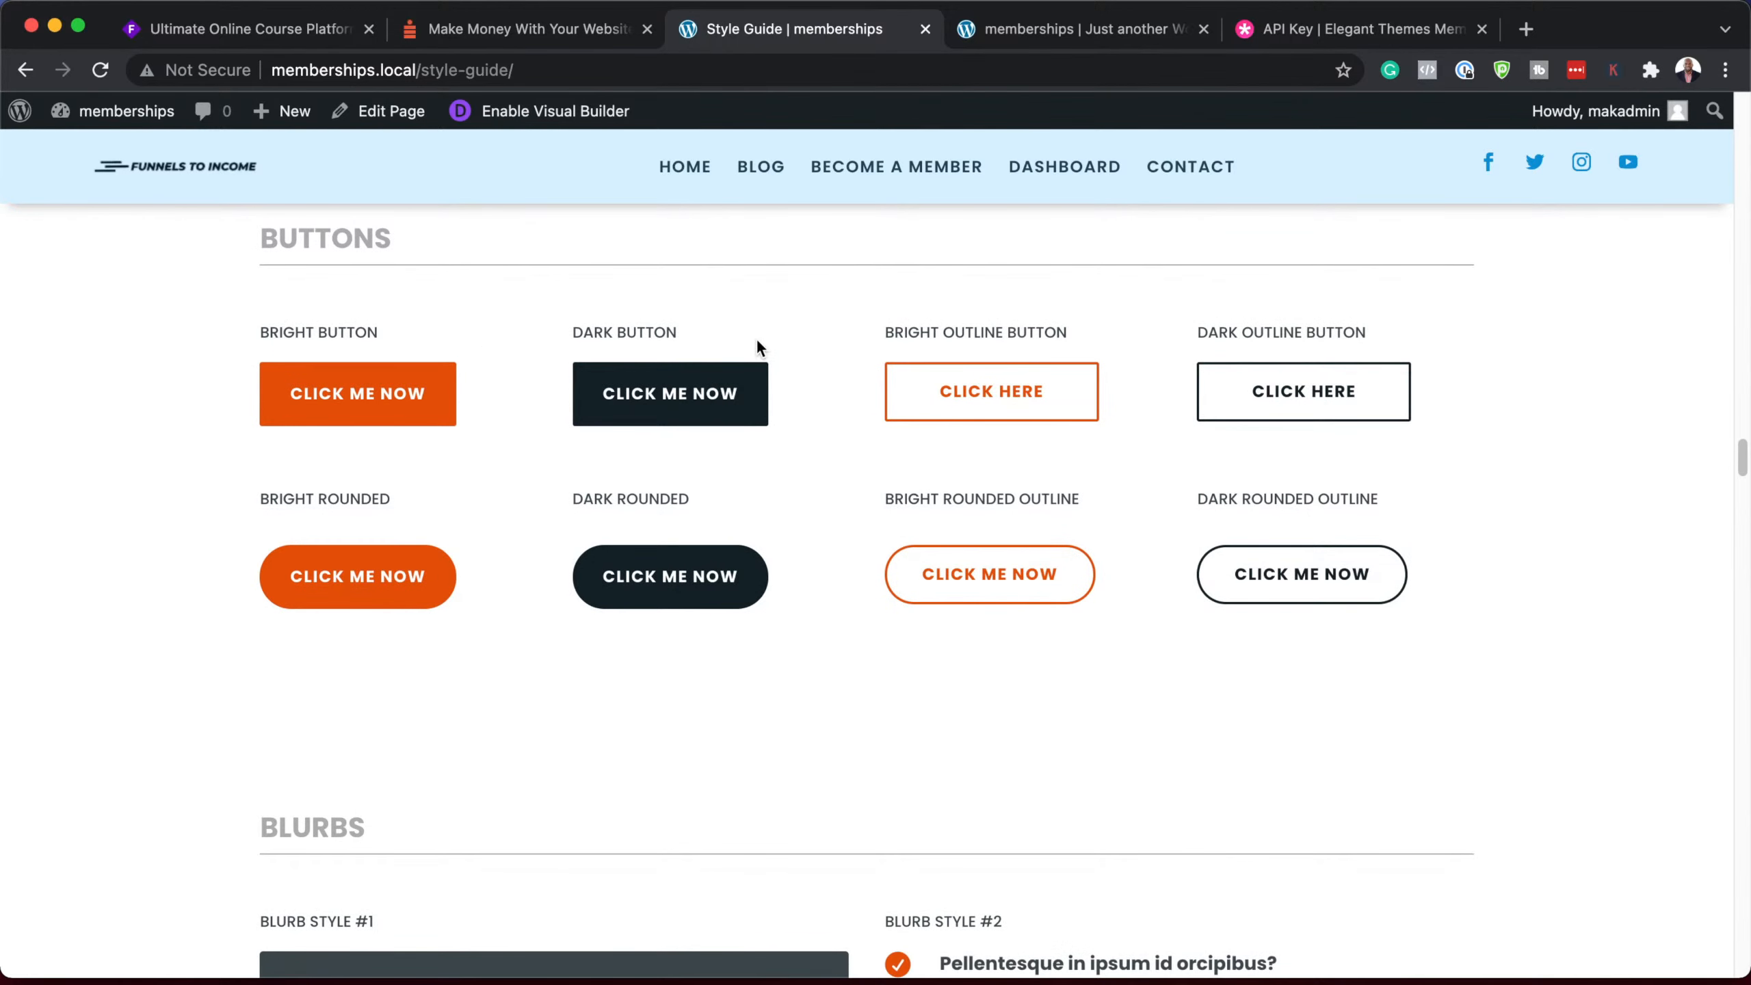
Step: Apply the Dark Button preset to the Home-page button, then discard all changes
{"action": "left_click", "coordinate": [1073, 33]}
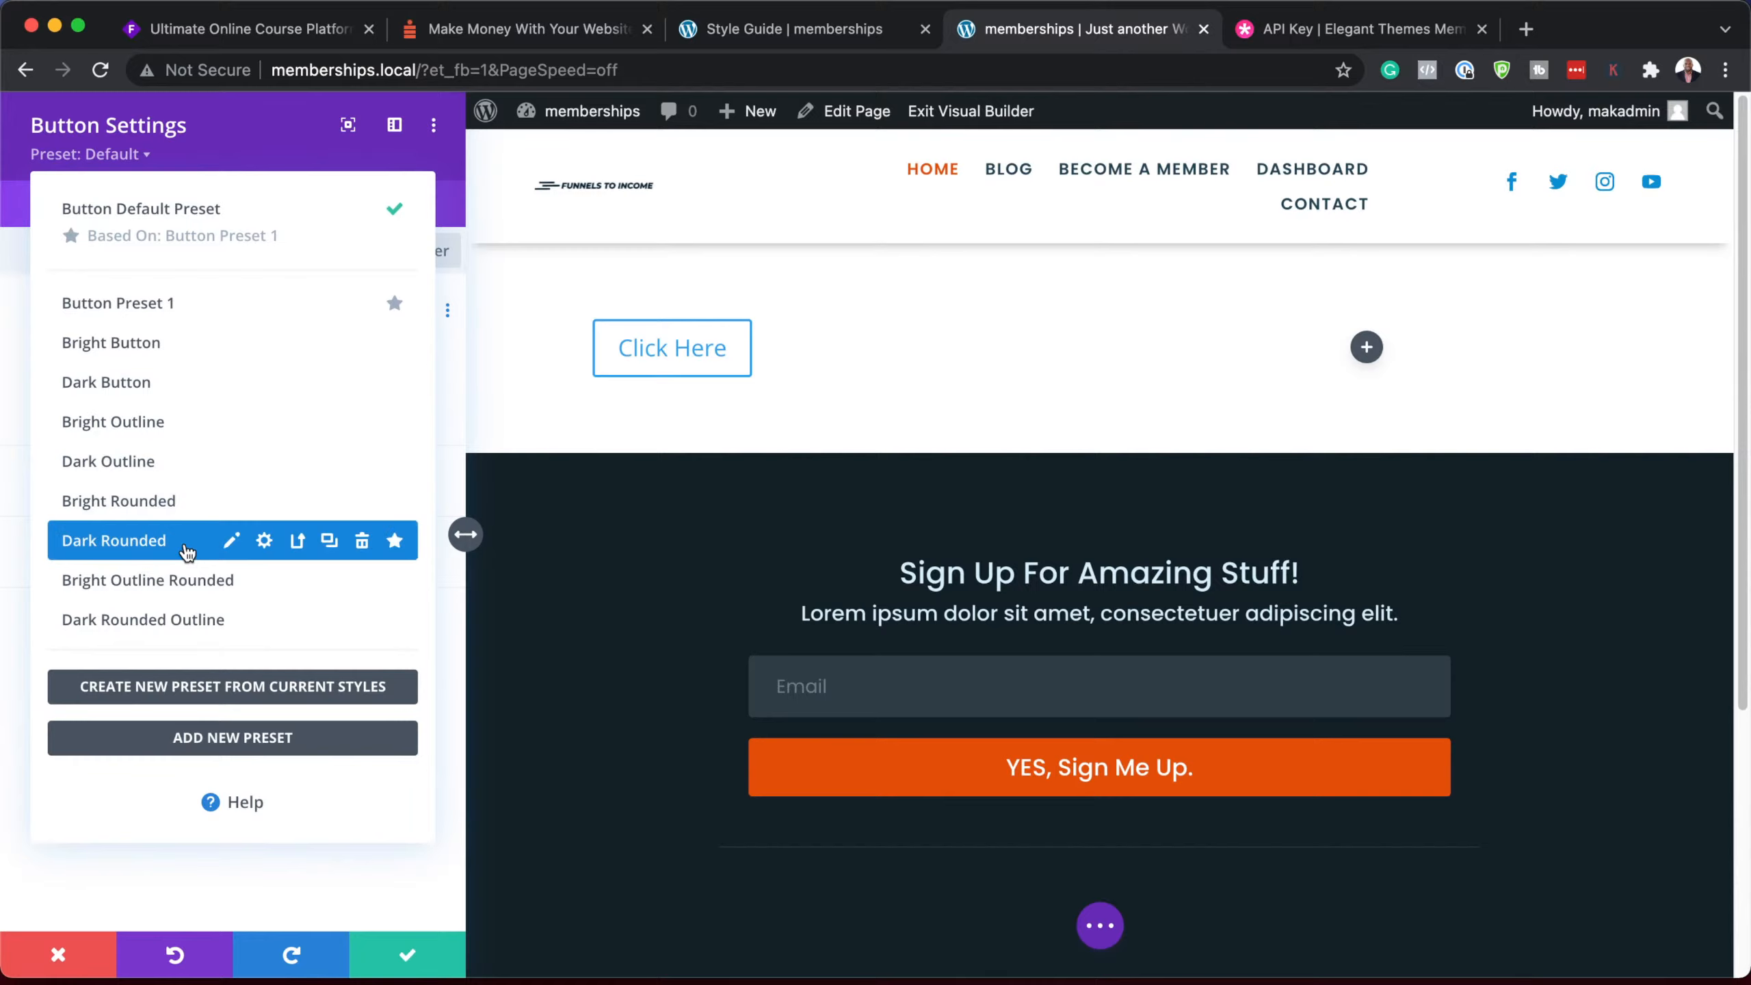
{"action": "left_click", "coordinate": [179, 392]}
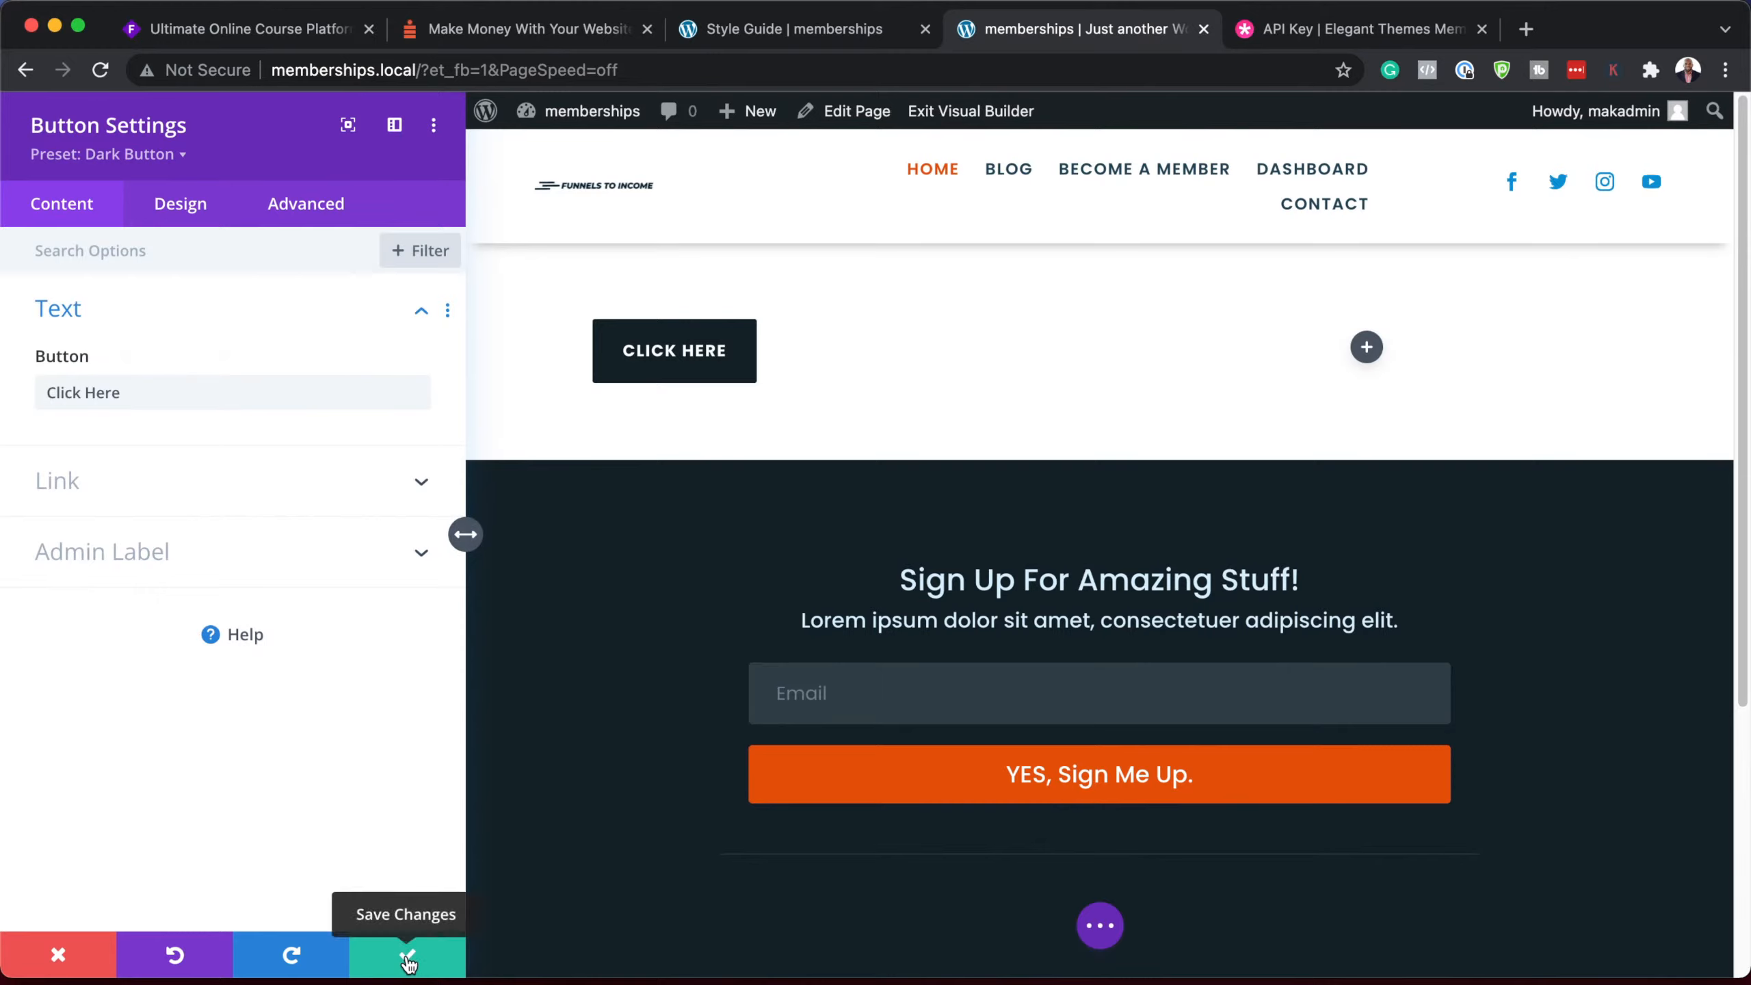
{"action": "left_click", "coordinate": [59, 955]}
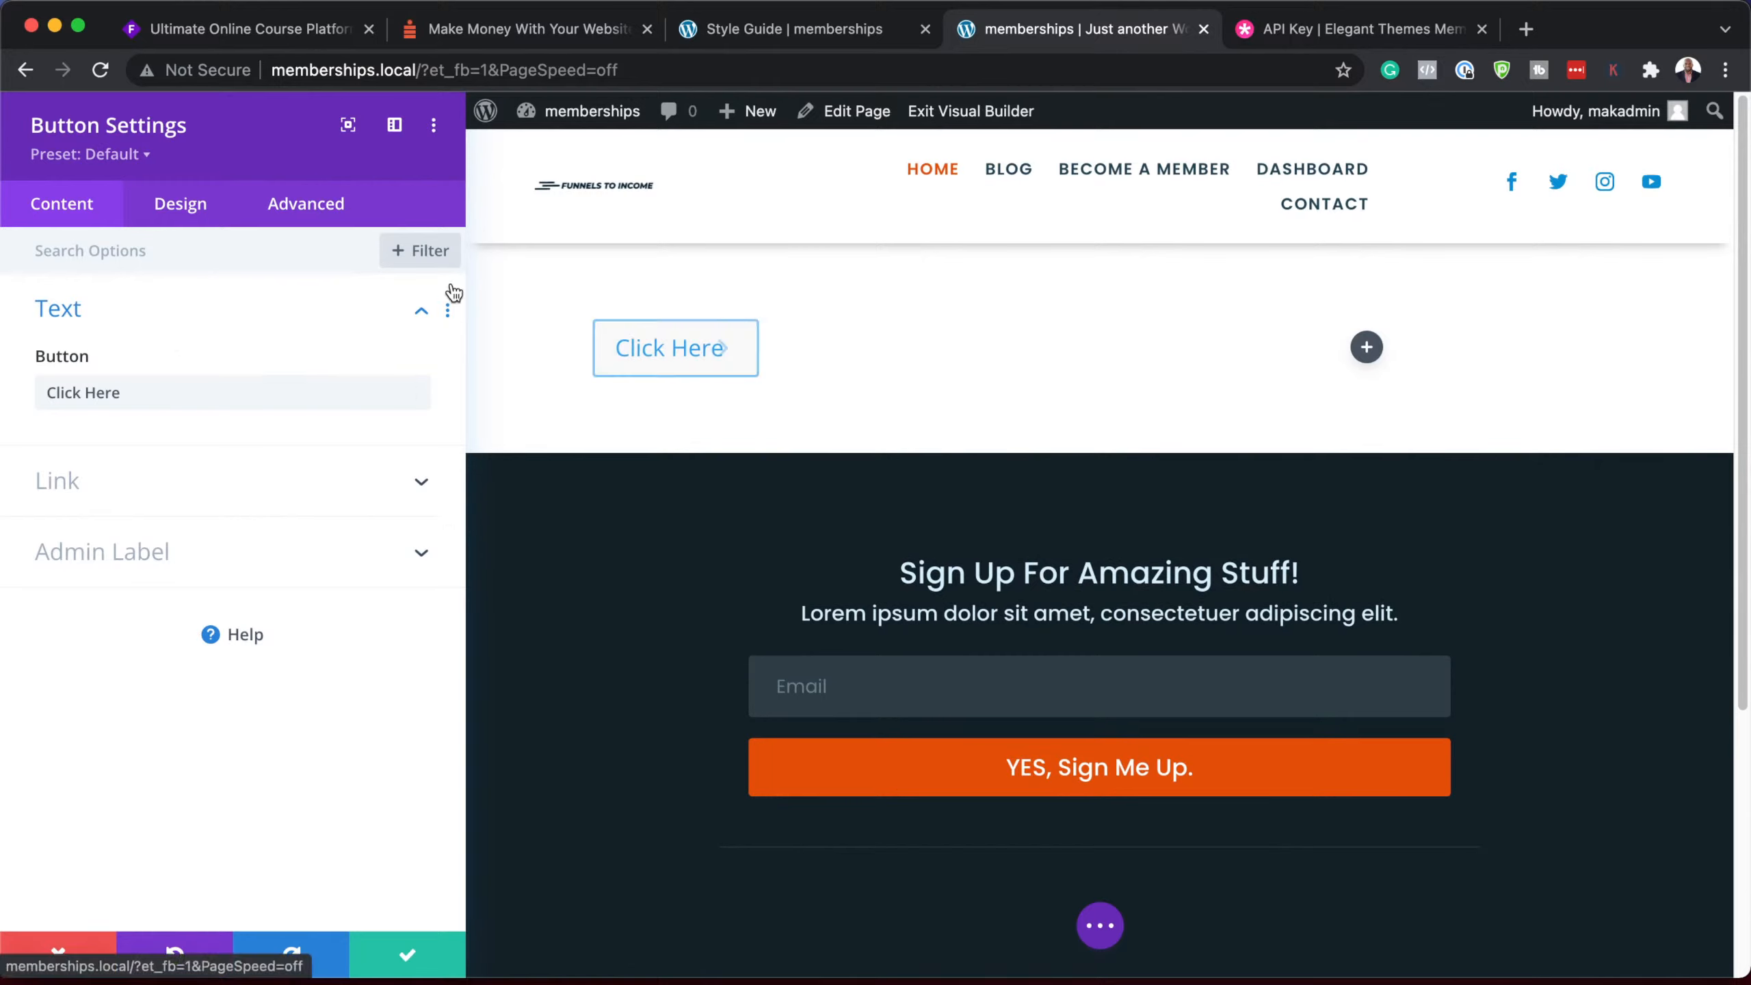
Step: Inspect the button's Design > Button styling options
{"action": "left_click", "coordinate": [197, 211]}
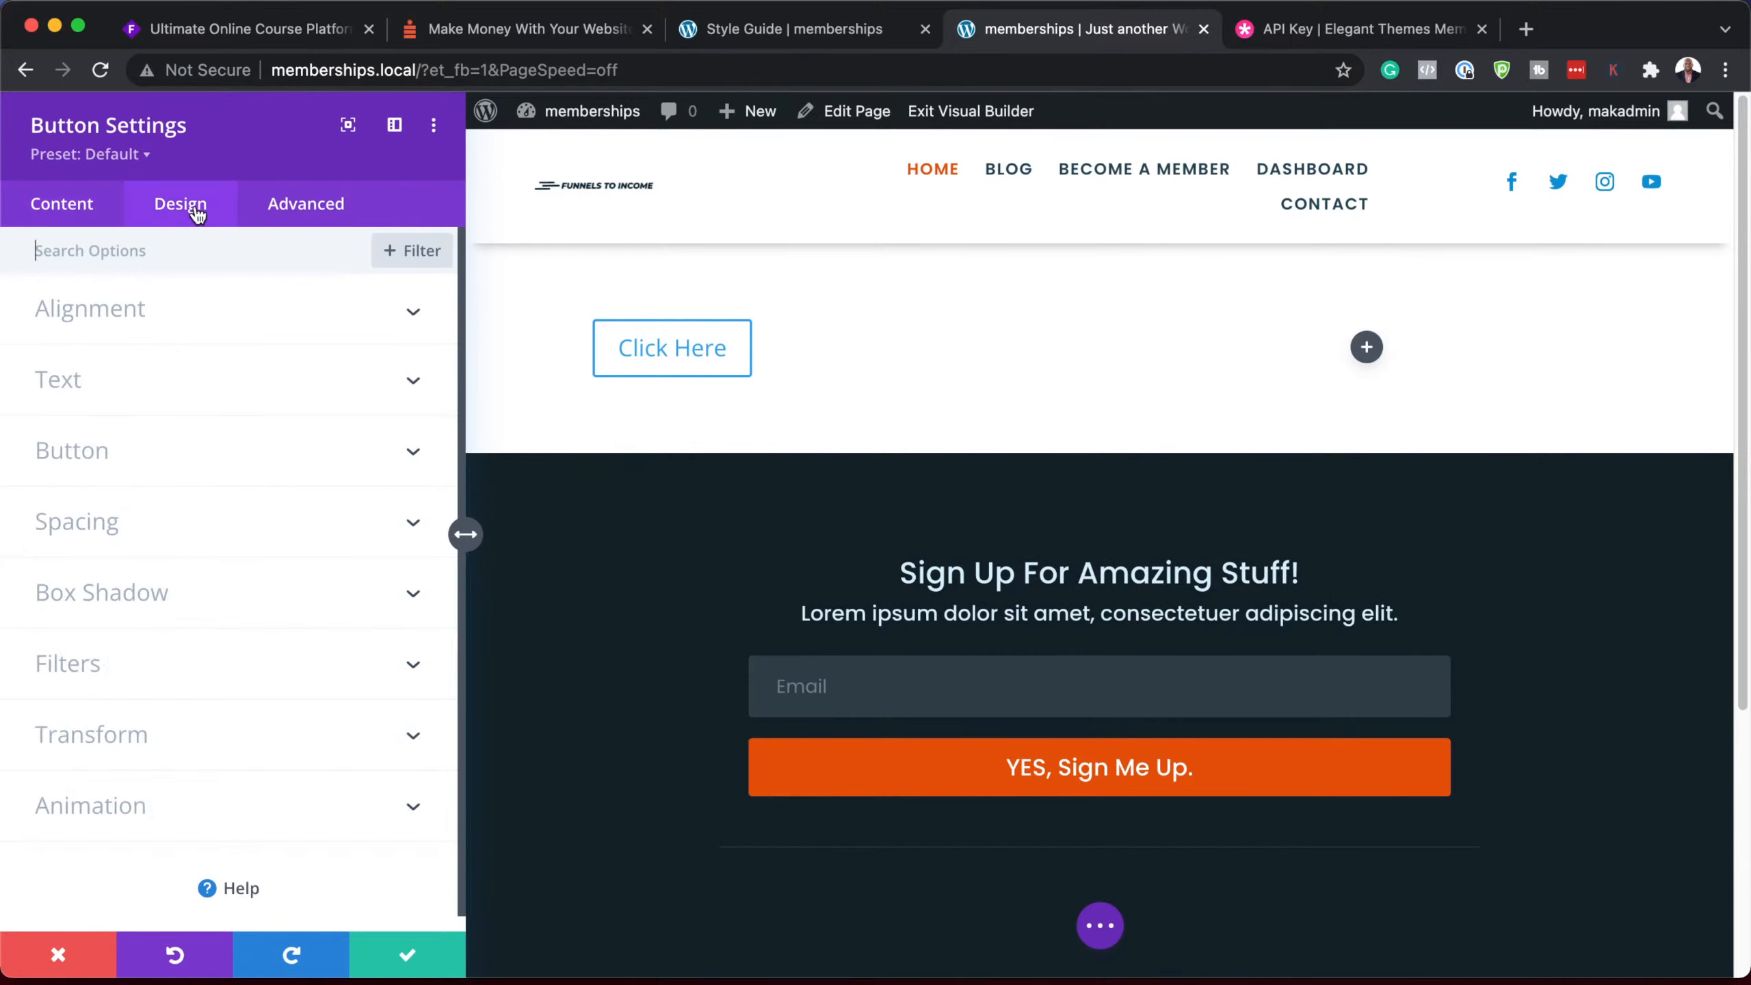
{"action": "left_click", "coordinate": [106, 461]}
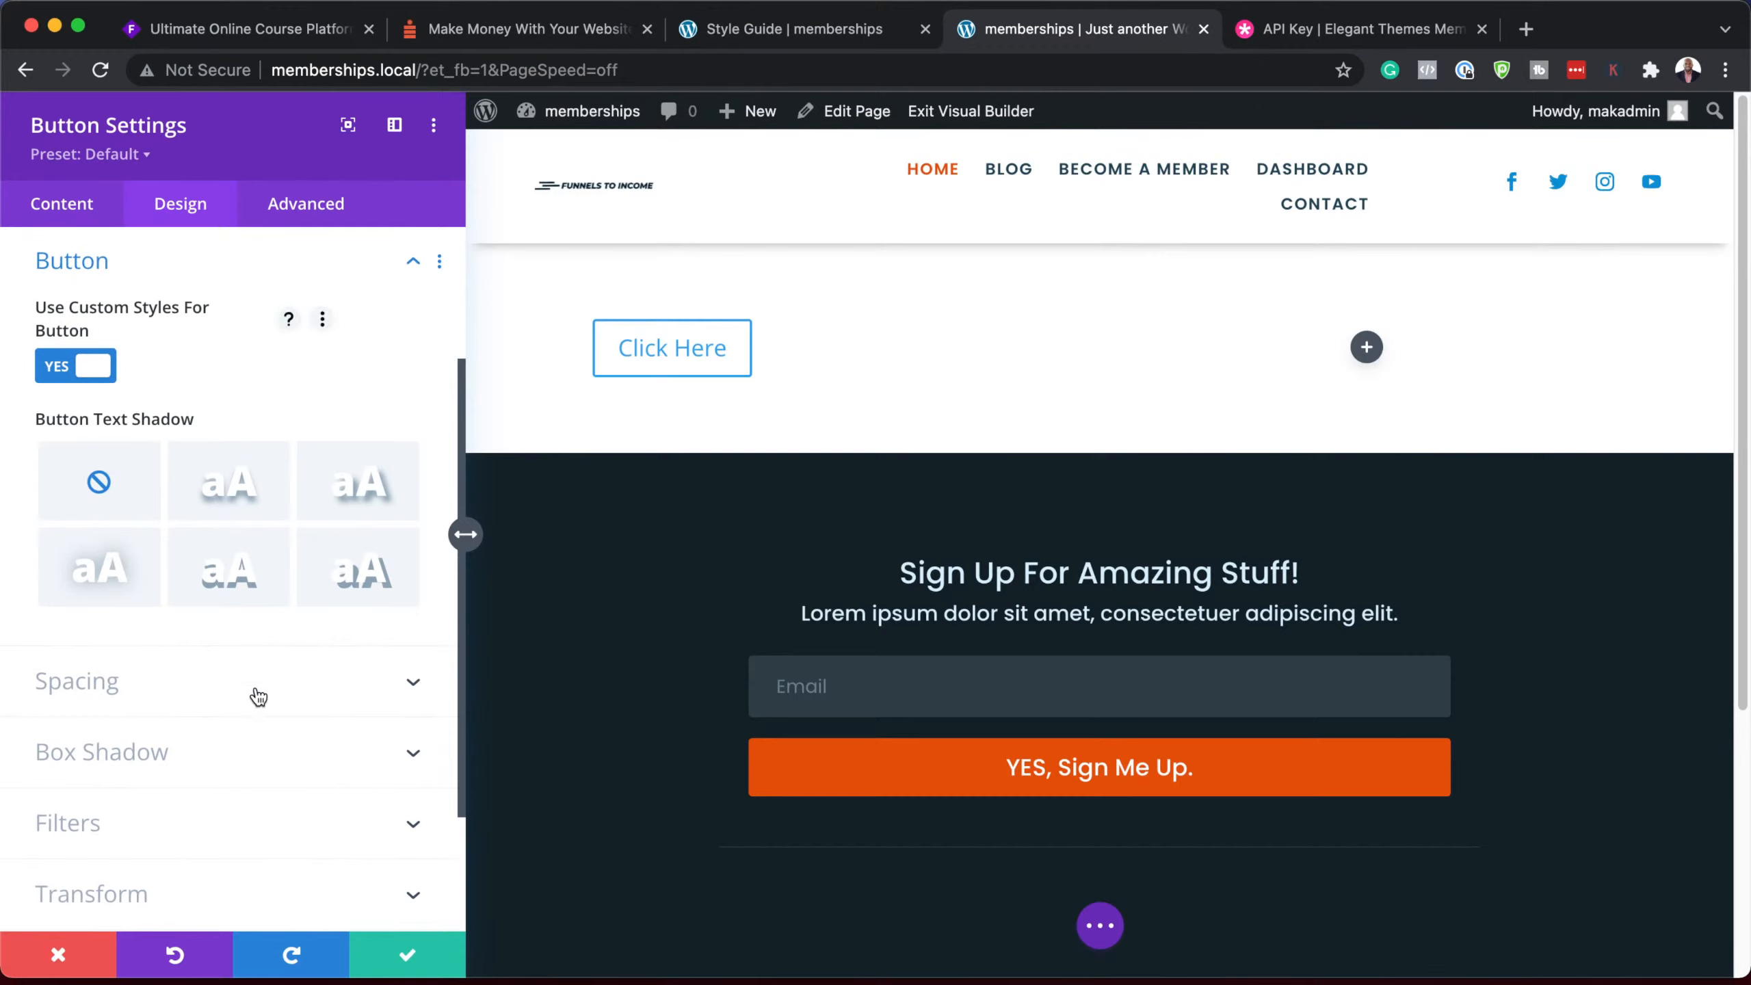
{"action": "scroll", "coordinate": [258, 696], "scroll_direction": "up", "scroll_amount": 2}
{"action": "scroll", "coordinate": [258, 697], "scroll_direction": "down", "scroll_amount": 5}
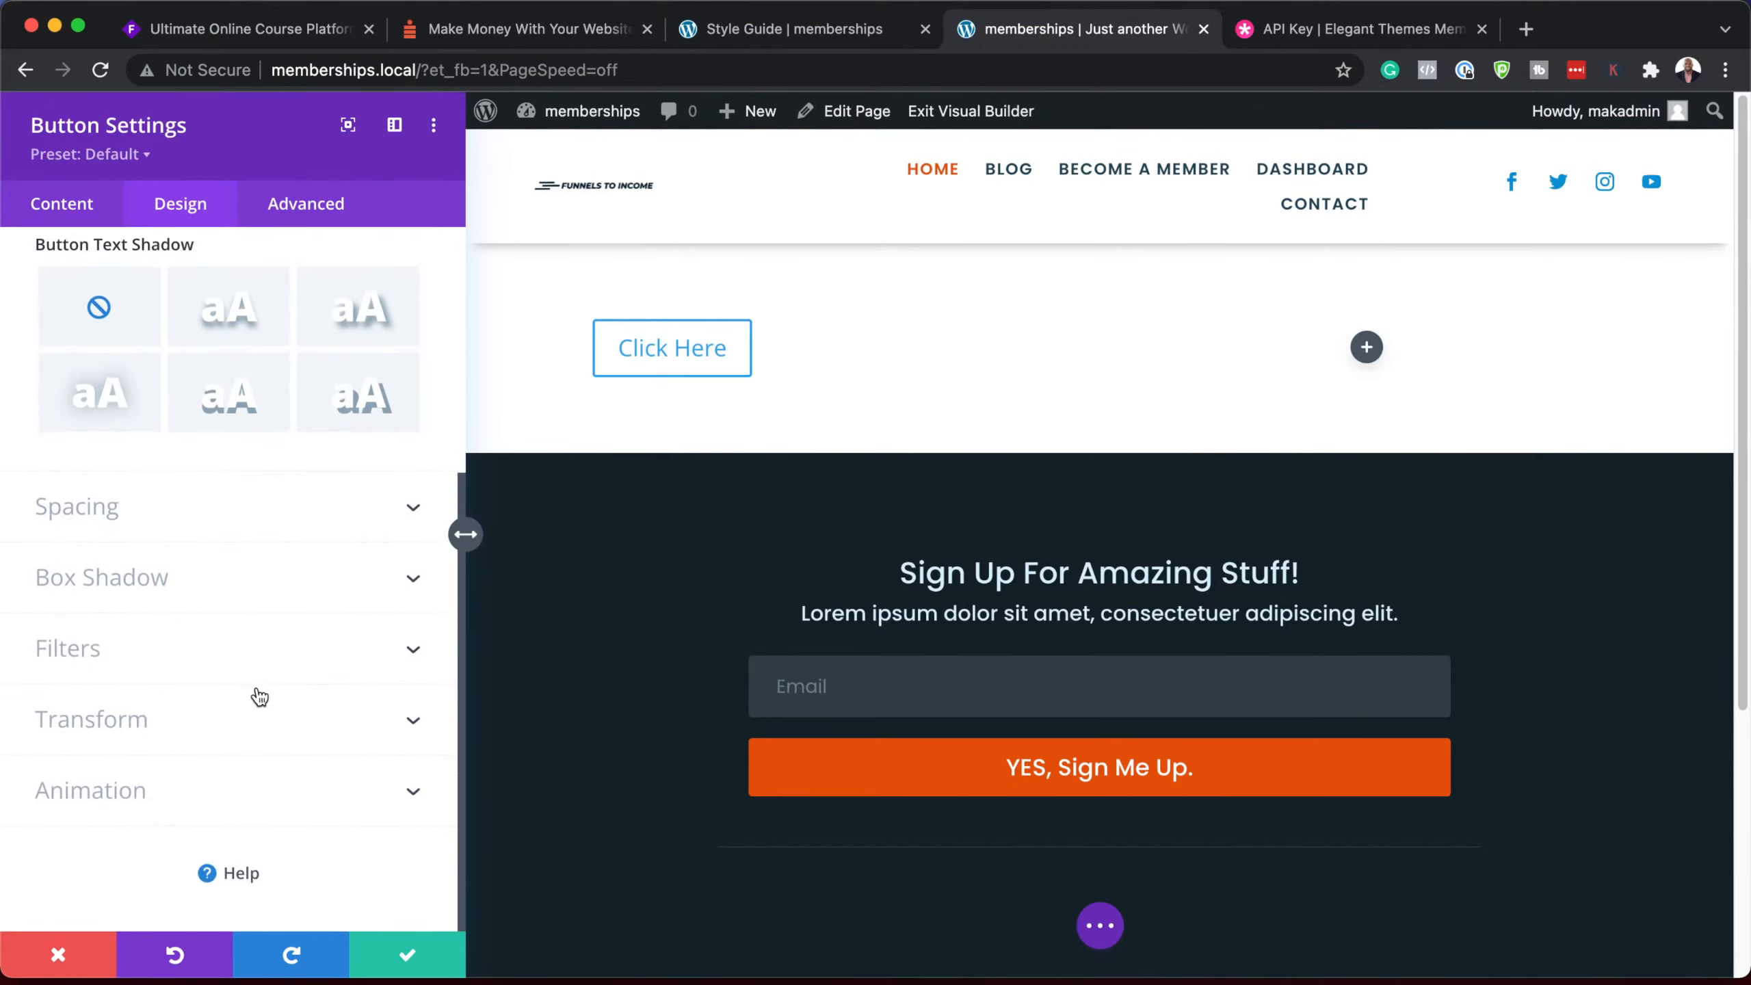
{"action": "scroll", "coordinate": [261, 696], "scroll_direction": "up", "scroll_amount": 5}
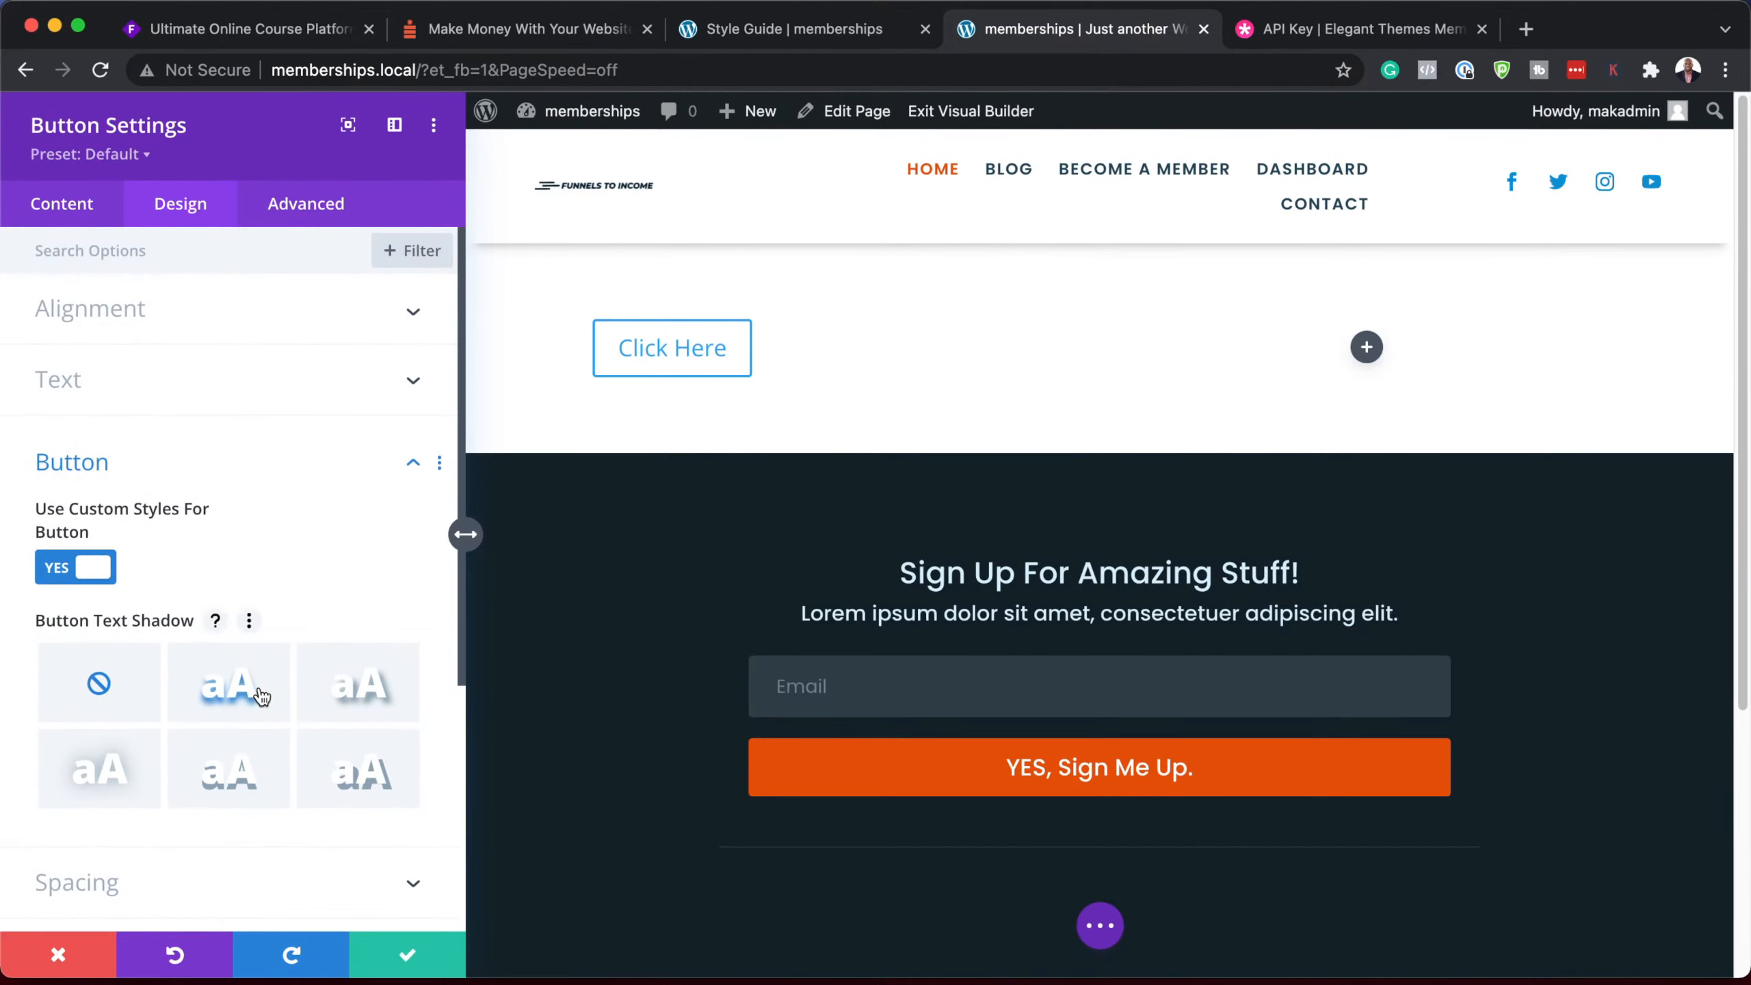
{"action": "scroll", "coordinate": [261, 670], "scroll_direction": "down", "scroll_amount": 1}
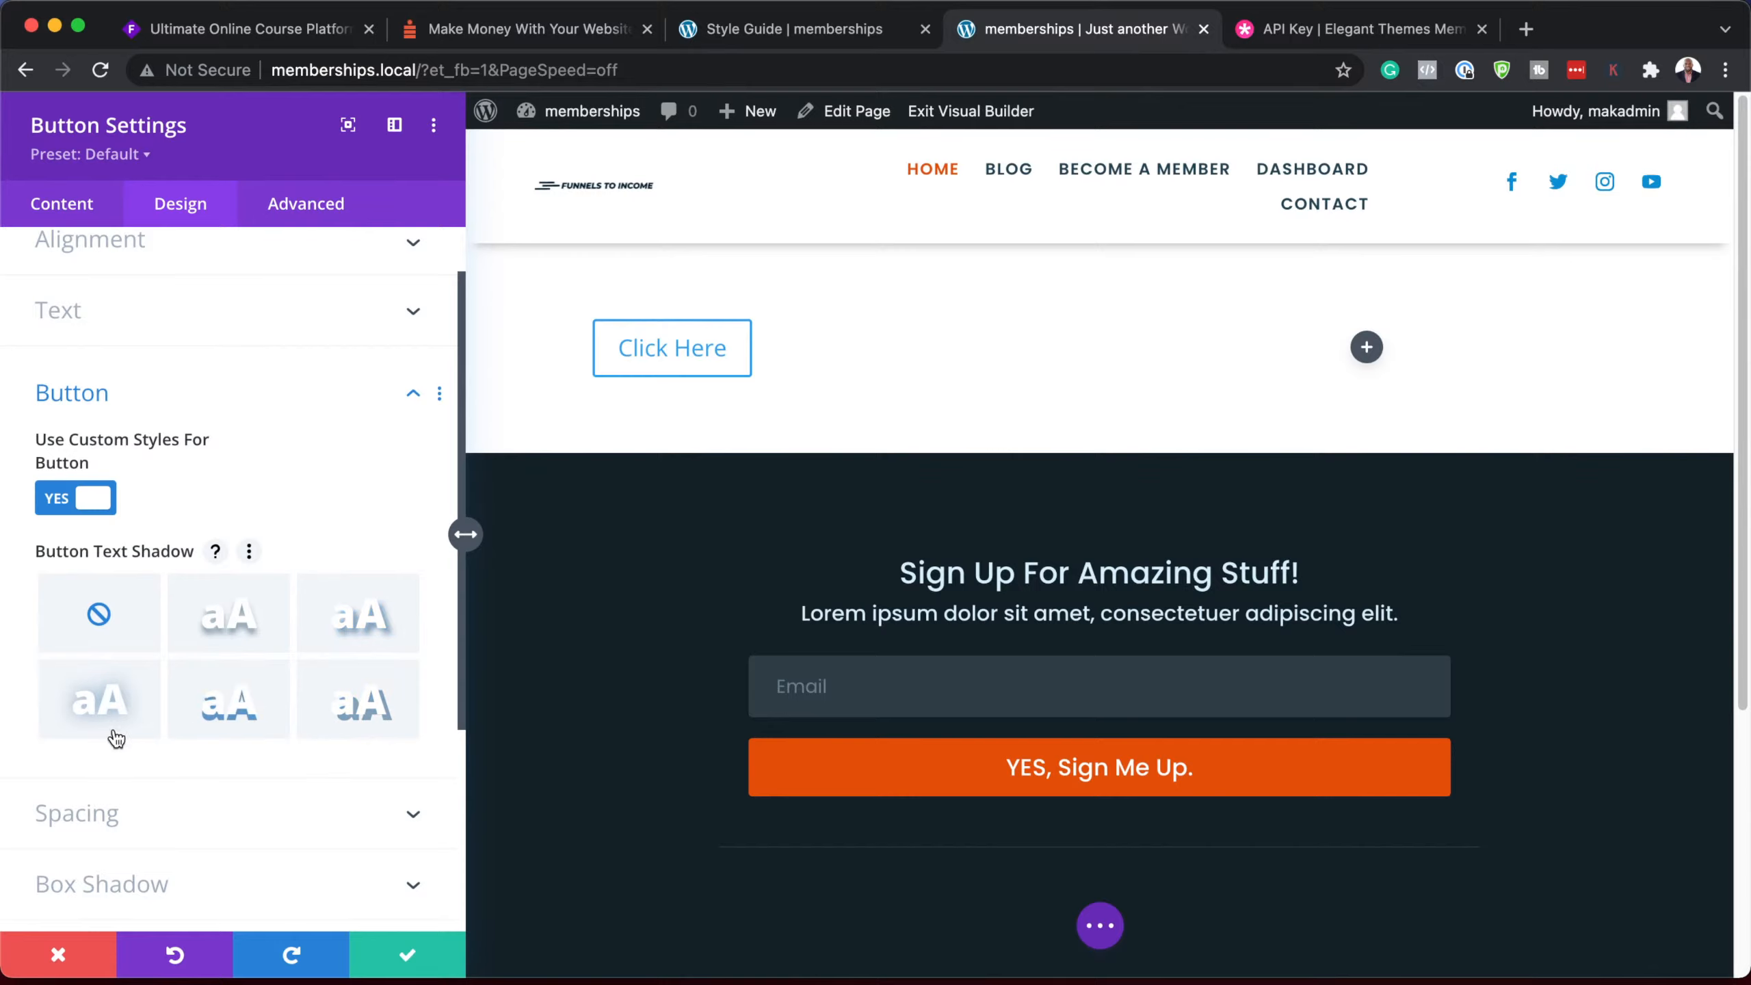
{"action": "scroll", "coordinate": [227, 800], "scroll_direction": "down", "scroll_amount": 1}
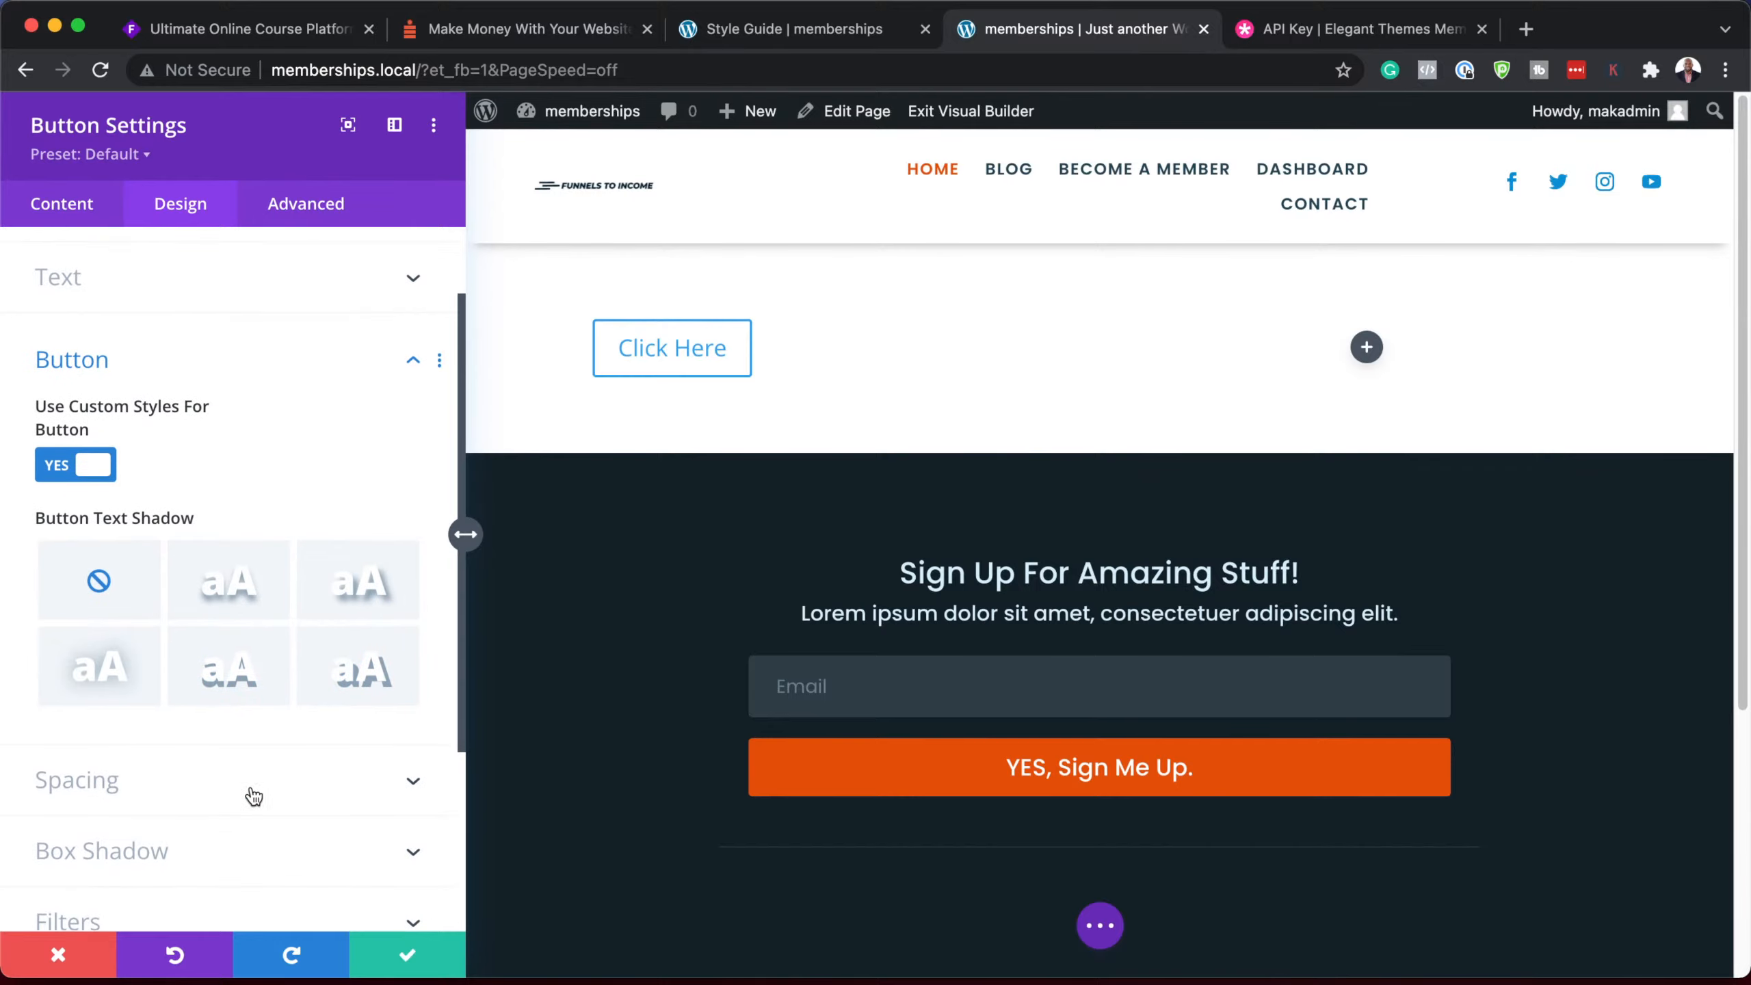
Step: Close the button settings unsaved and delete the Click Here button's row
{"action": "left_click", "coordinate": [60, 958]}
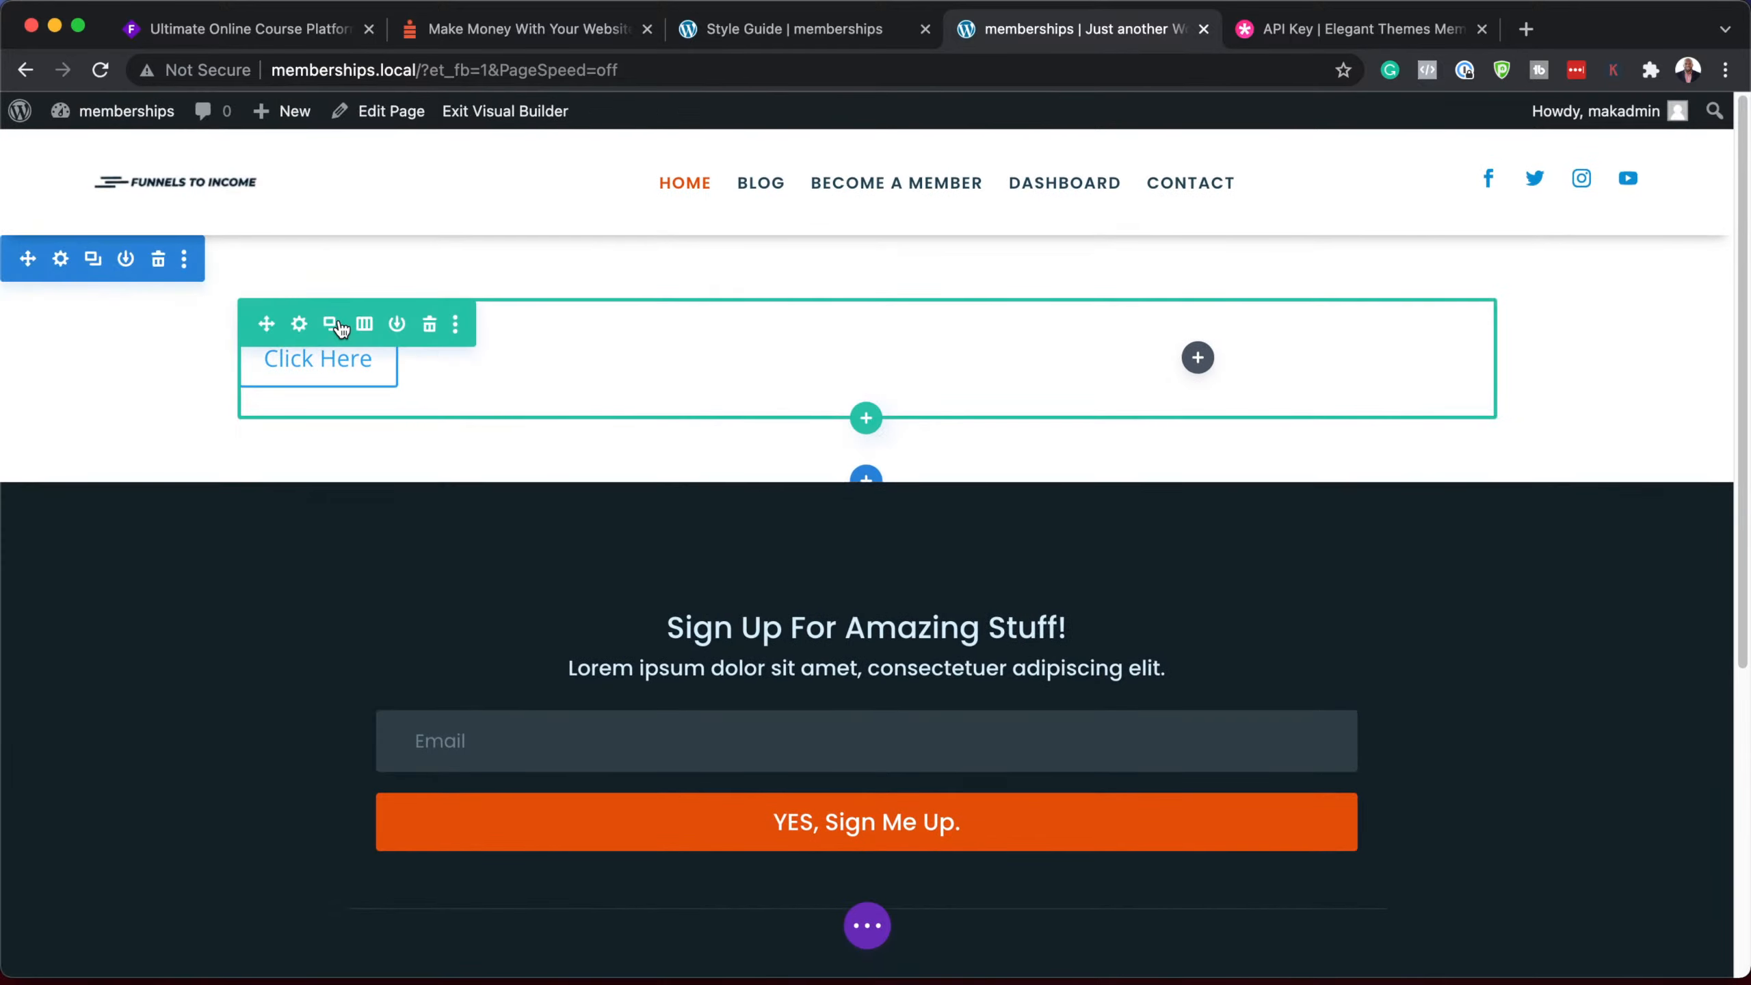
{"action": "left_click", "coordinate": [163, 262]}
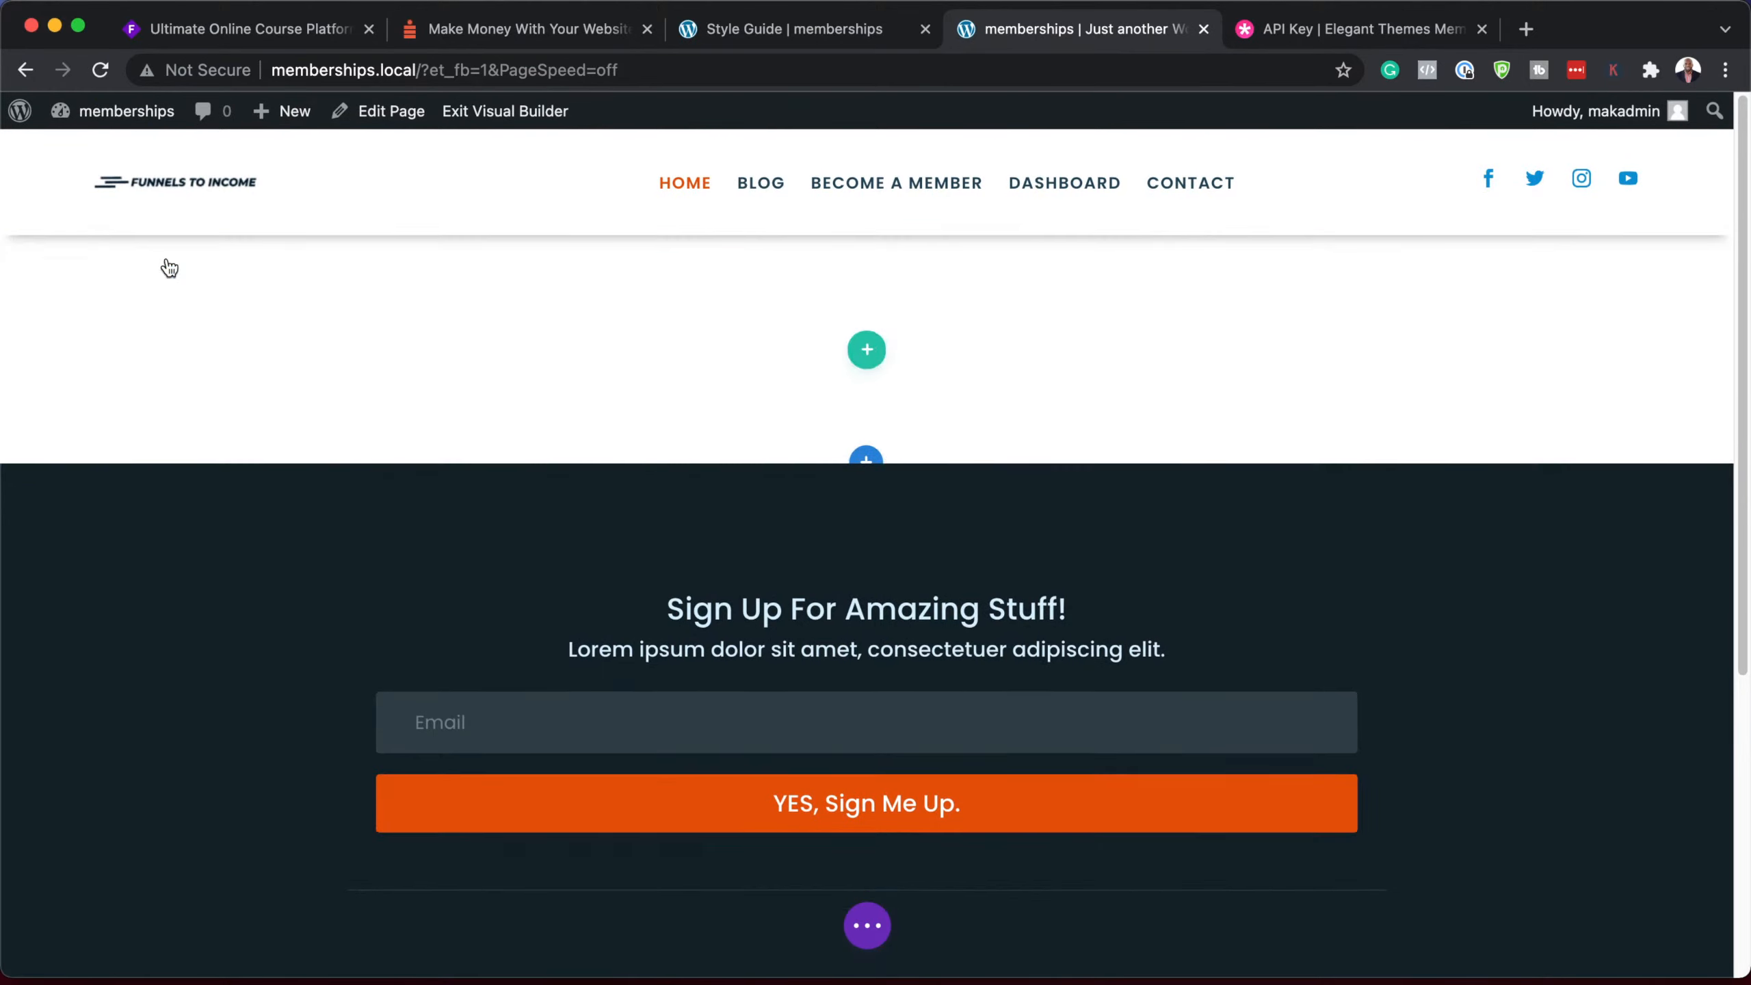
{"action": "left_click", "coordinate": [1060, 402]}
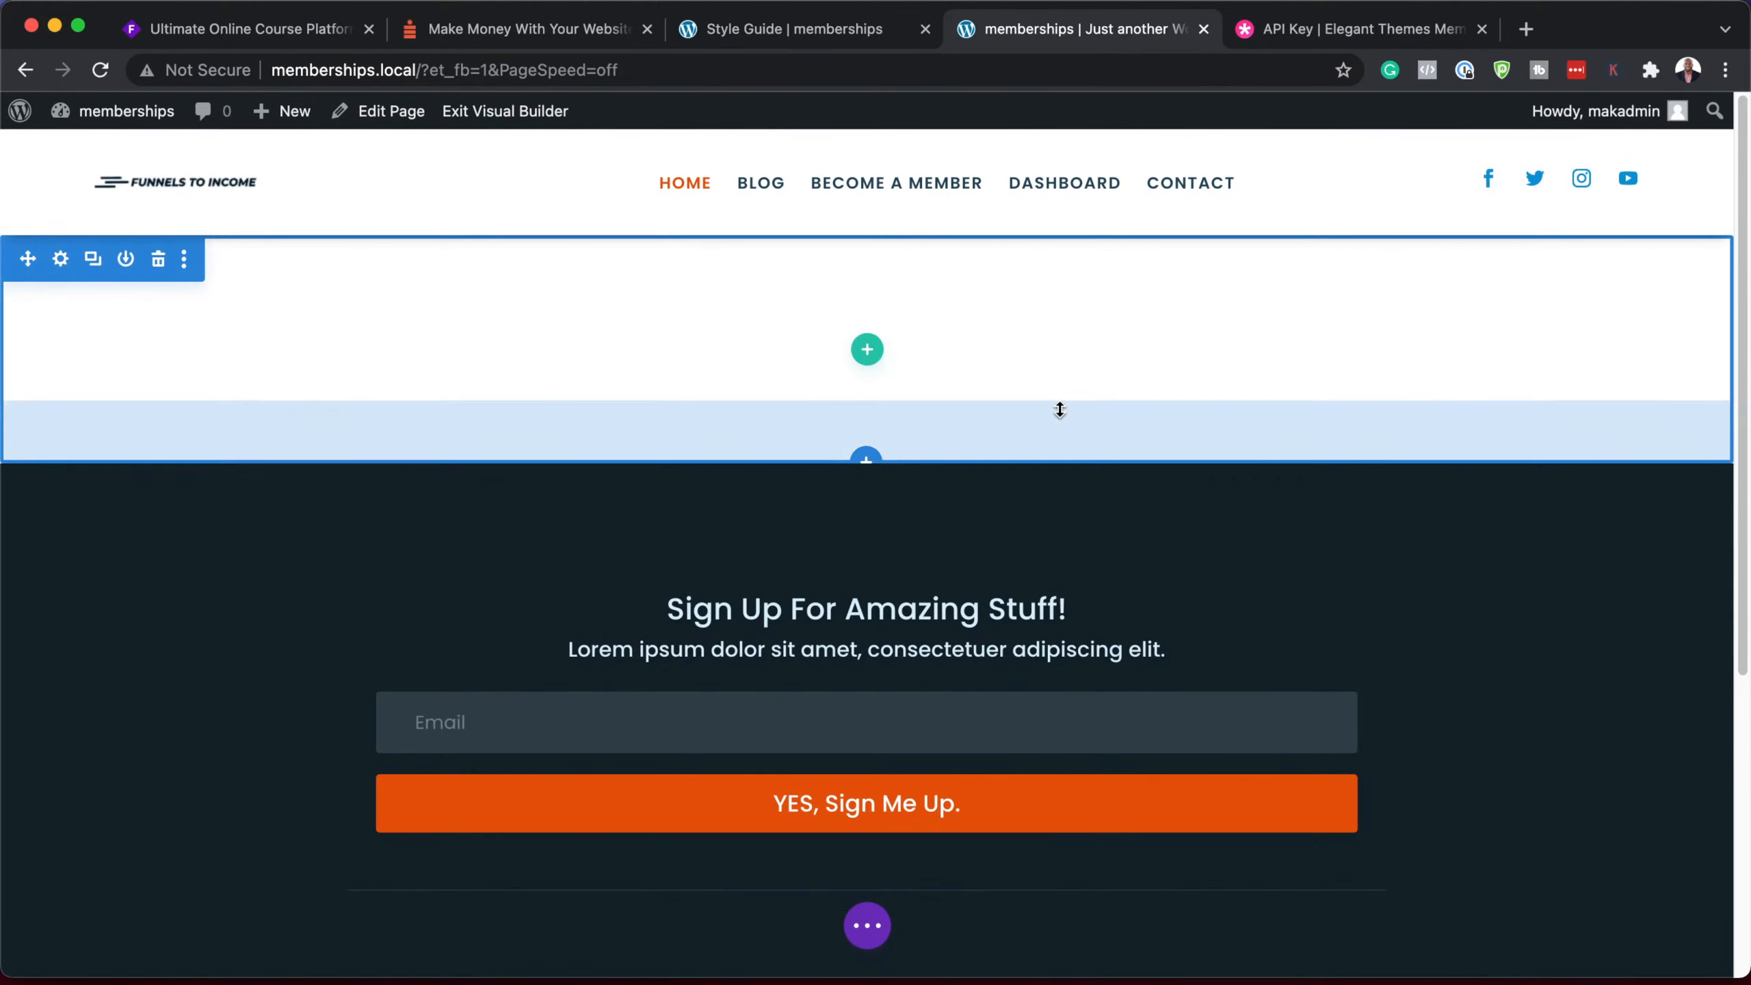
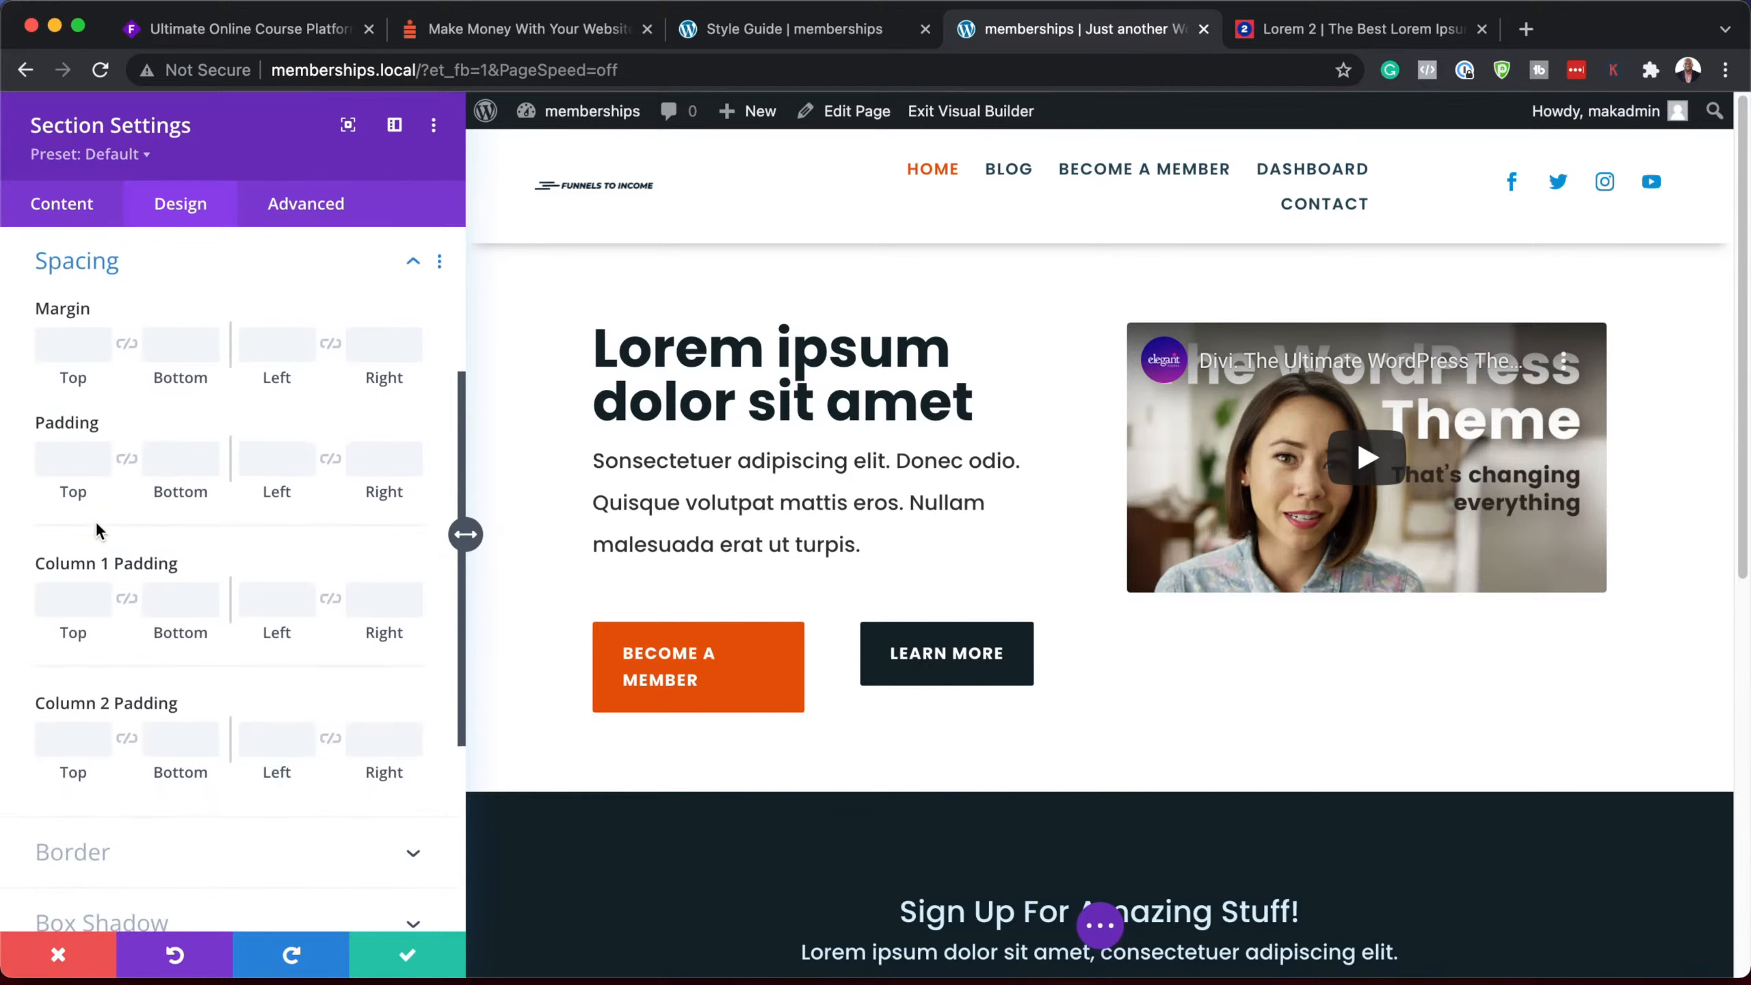
Step: Give the hero section linked top and bottom padding of 8%
{"action": "left_click", "coordinate": [50, 457]}
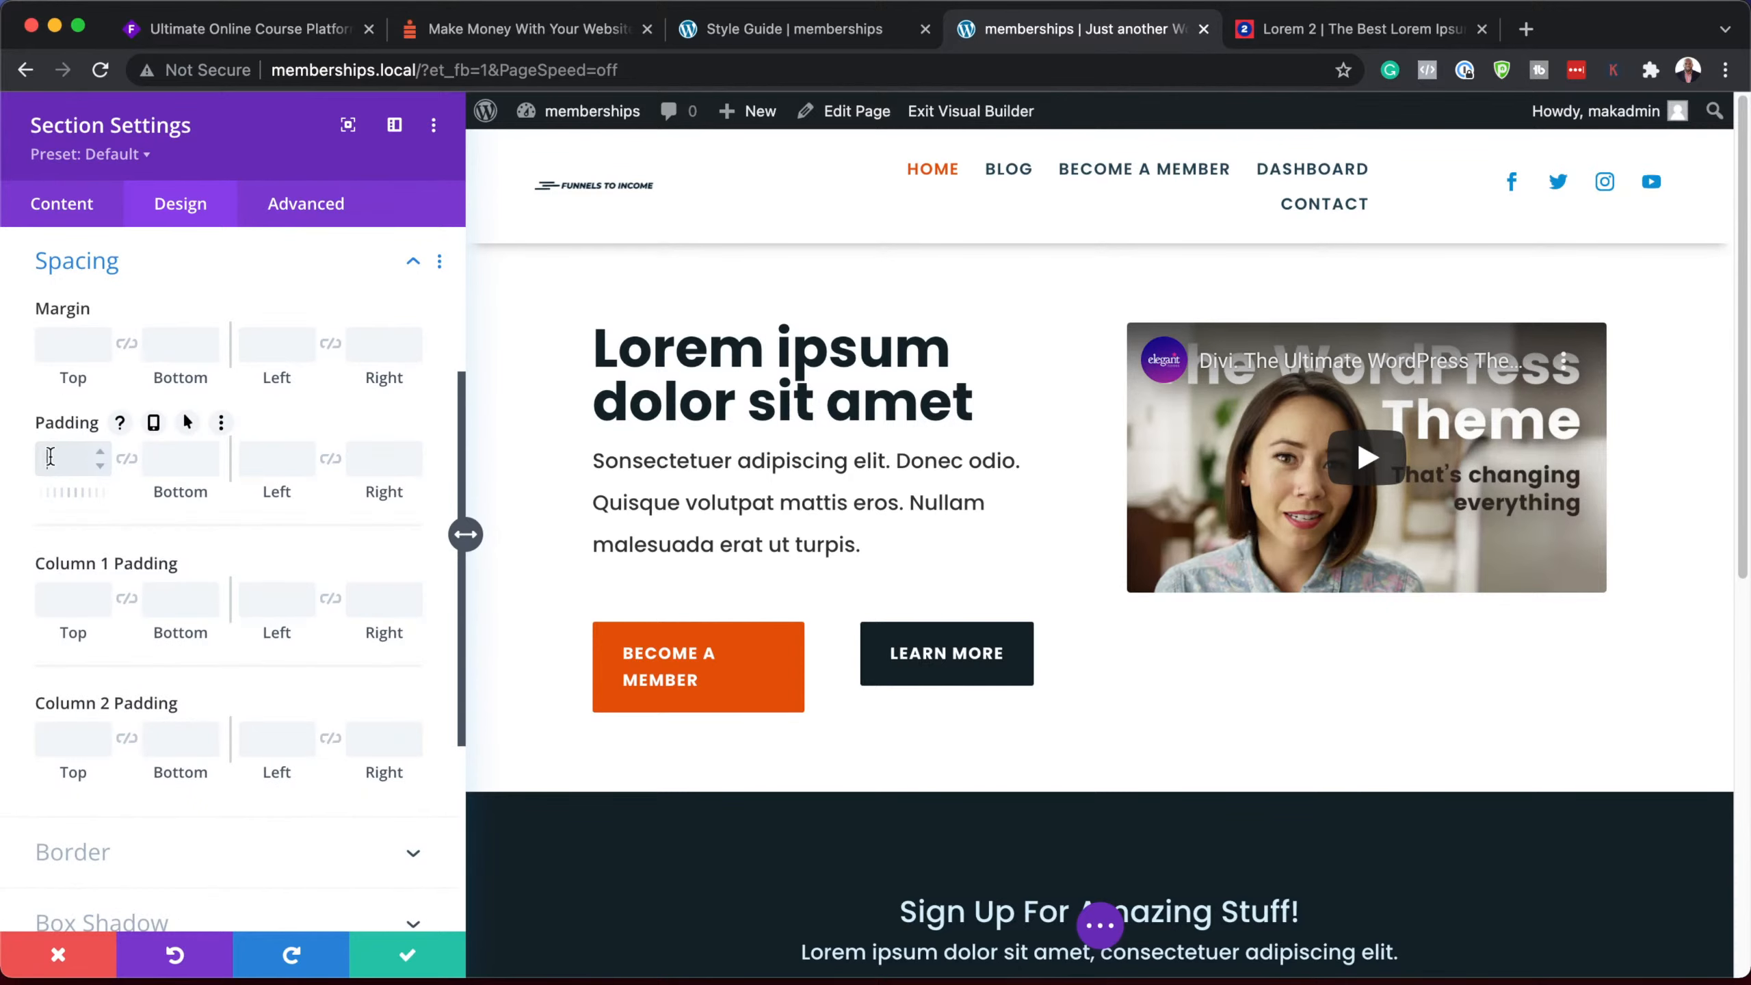
{"action": "left_click", "coordinate": [127, 461]}
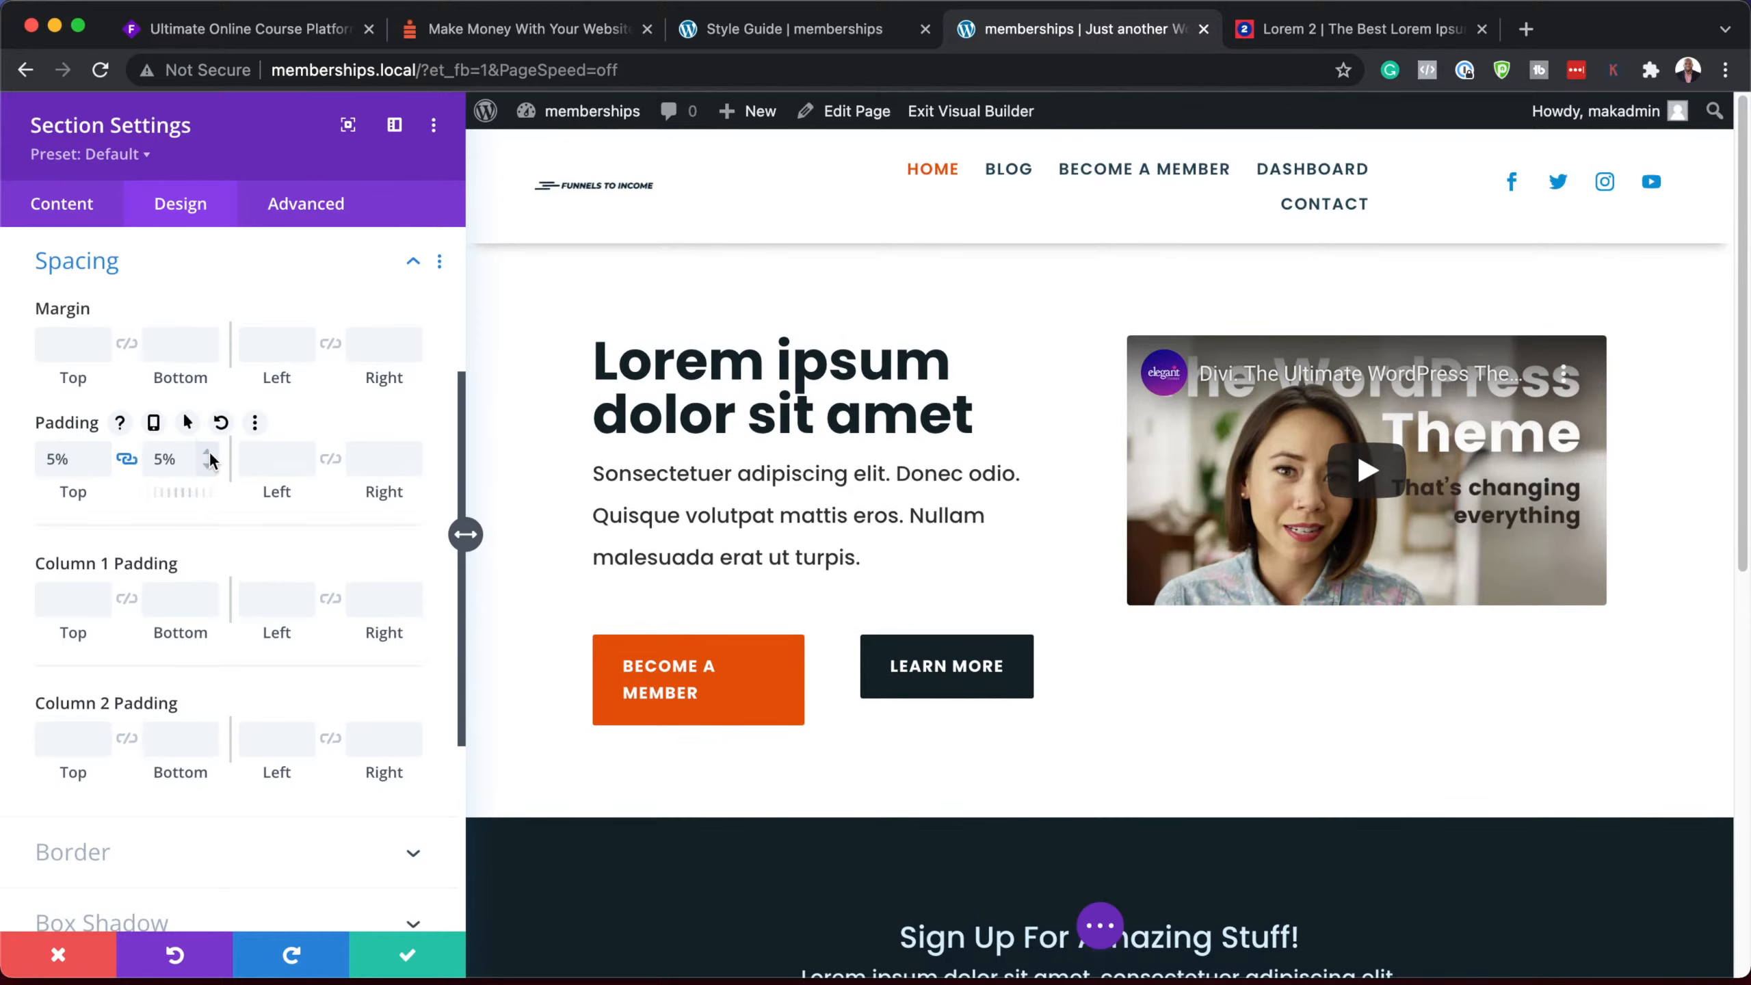
{"action": "left_click", "coordinate": [209, 454]}
{"action": "left_click", "coordinate": [210, 454]}
{"action": "left_click", "coordinate": [209, 454]}
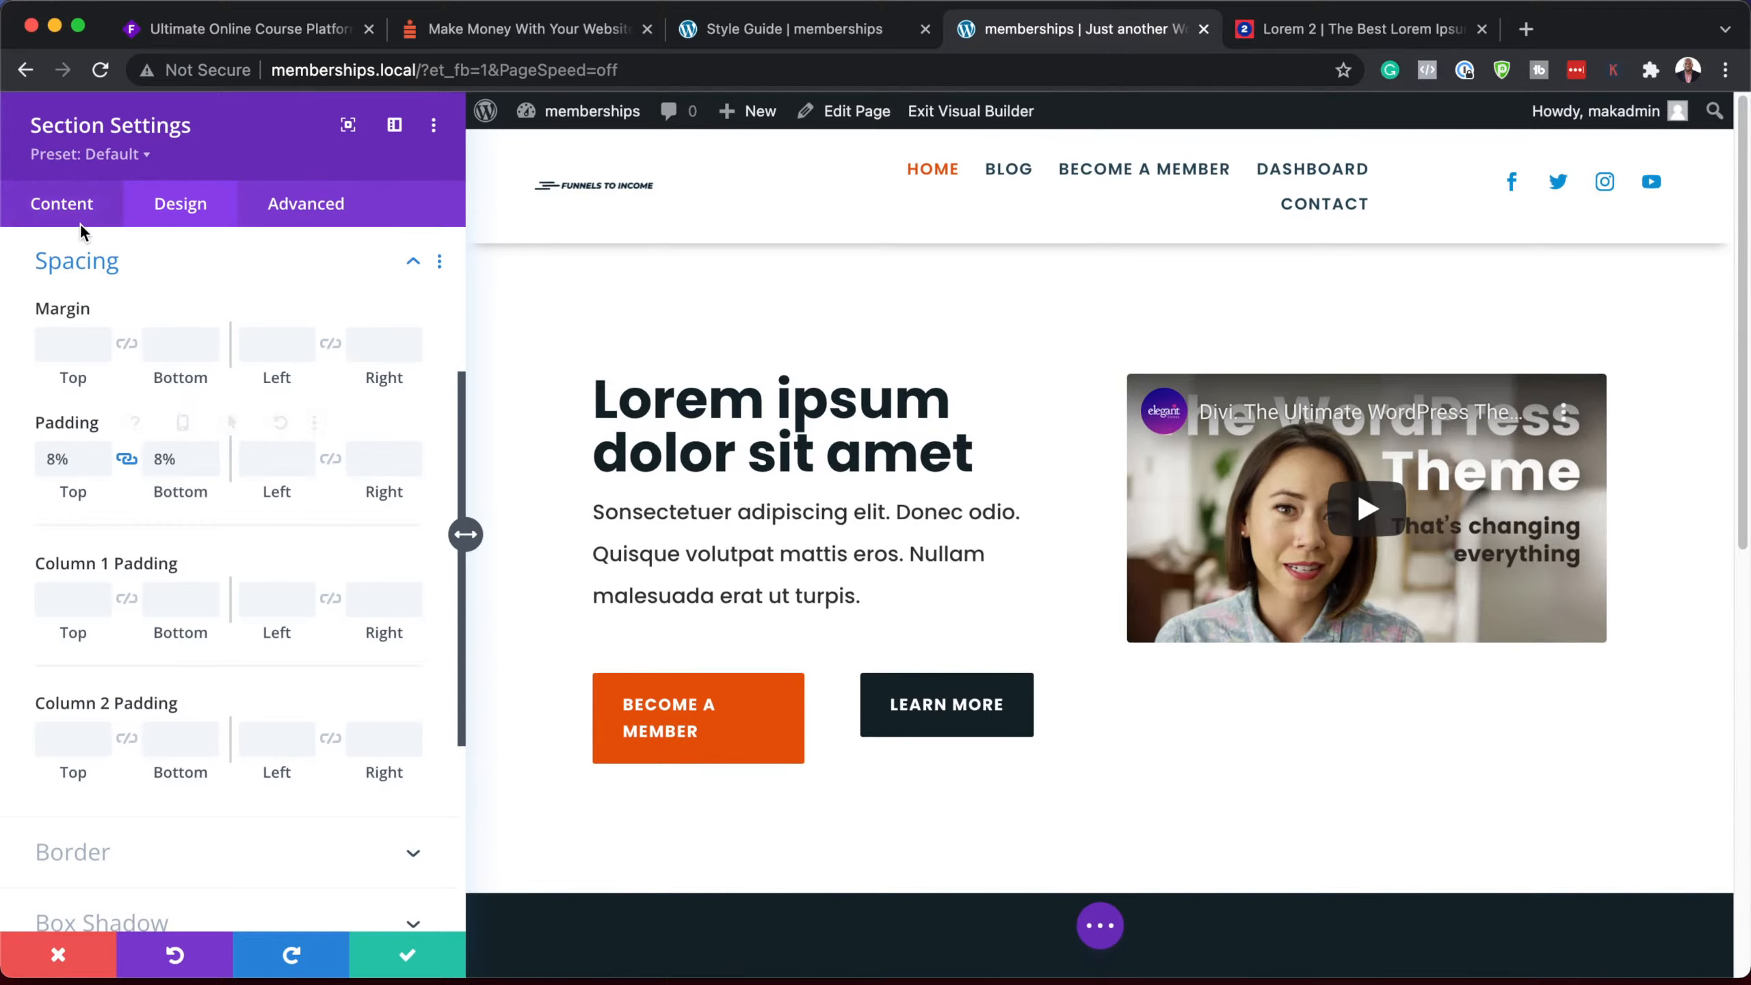
Step: Try several background swatches, then settle on dark navy #234658 for the hero section
{"action": "left_click", "coordinate": [76, 203]}
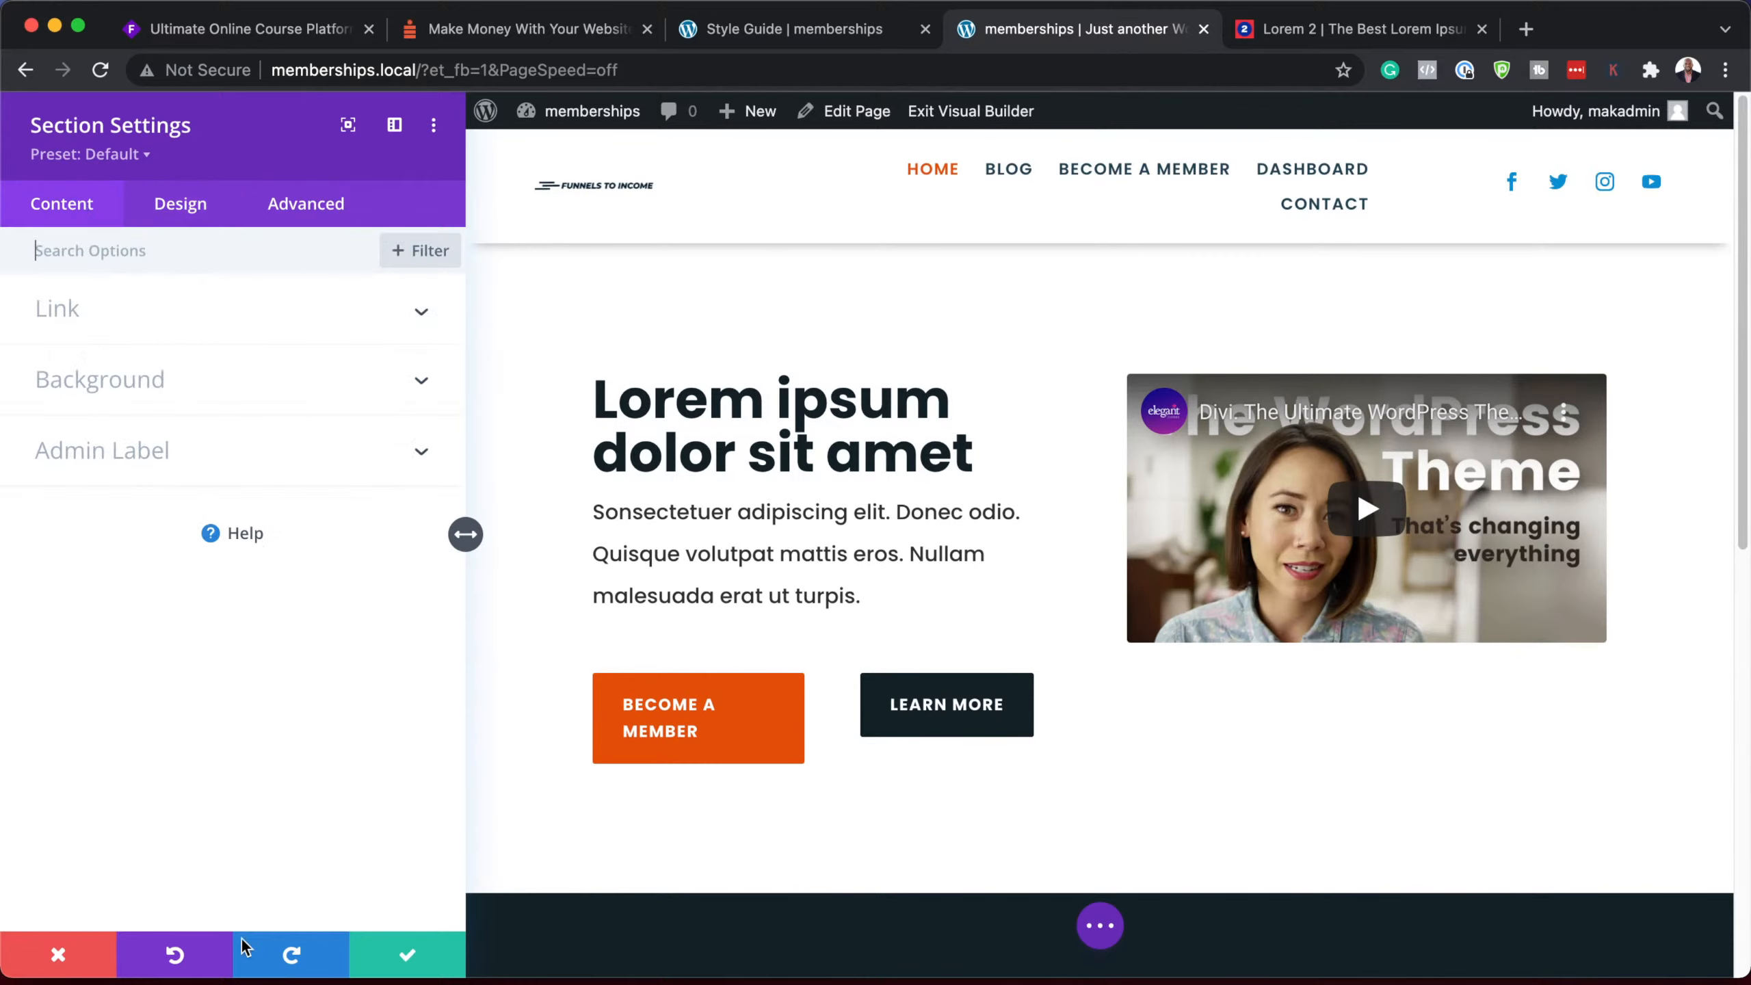
{"action": "left_click", "coordinate": [146, 387]}
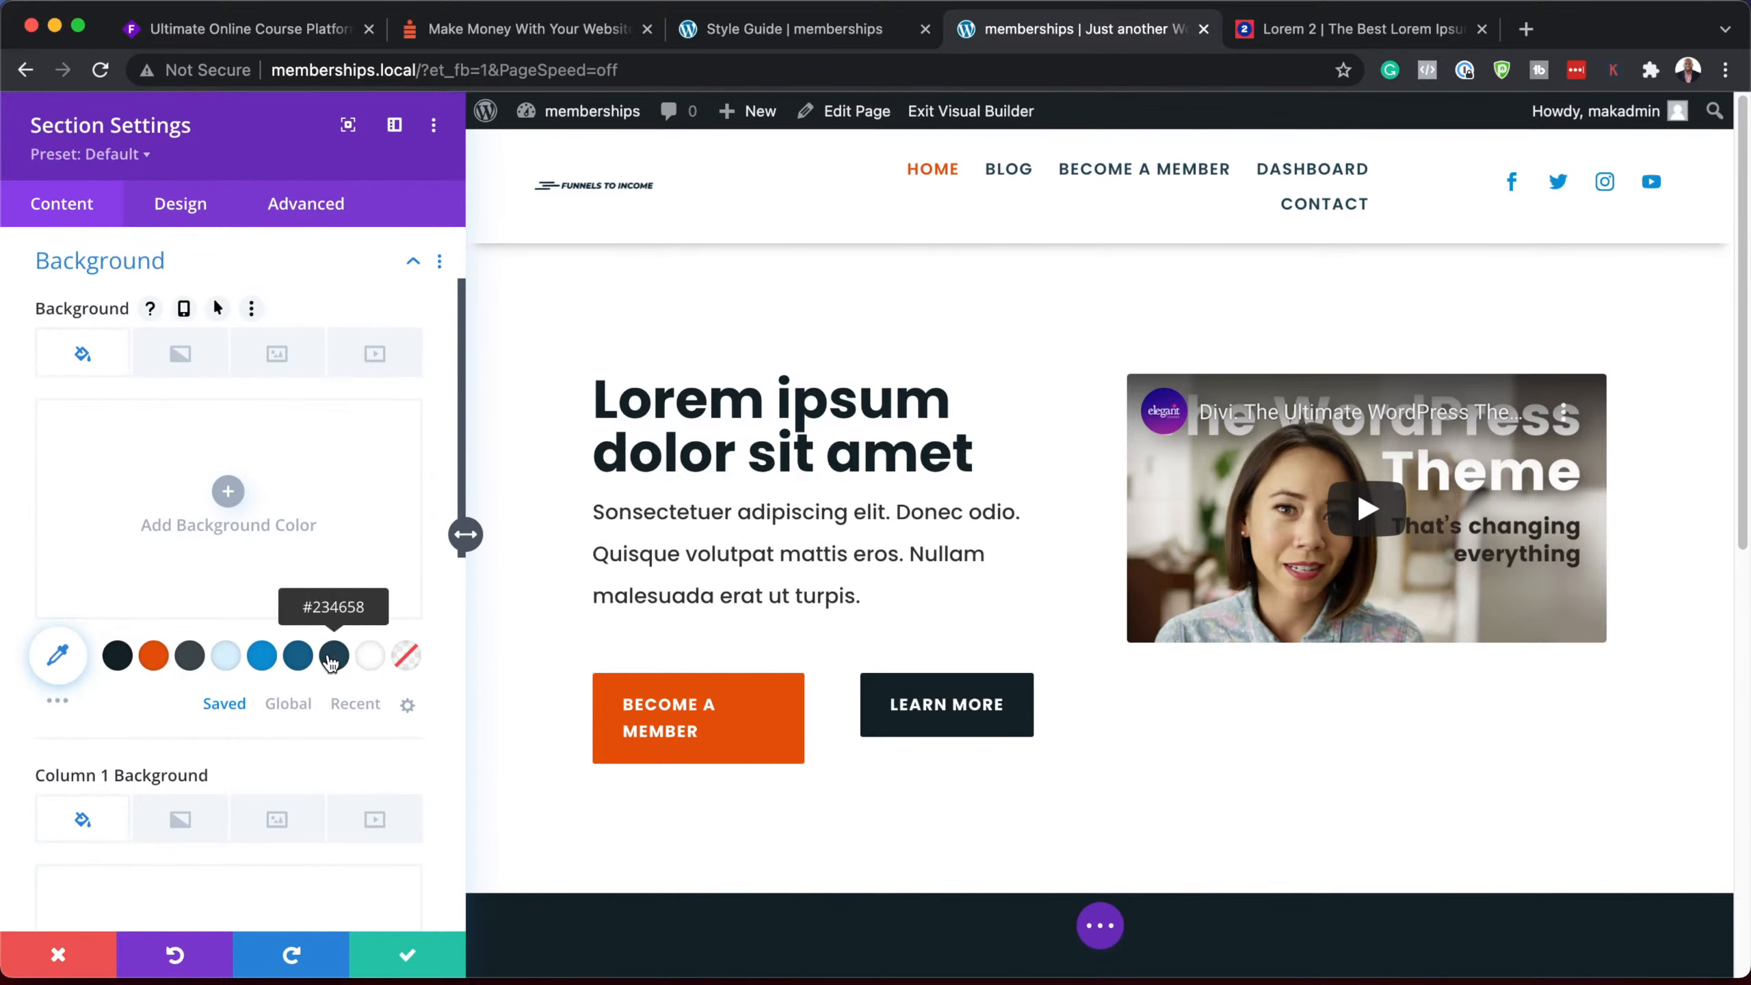
{"action": "left_click", "coordinate": [333, 659]}
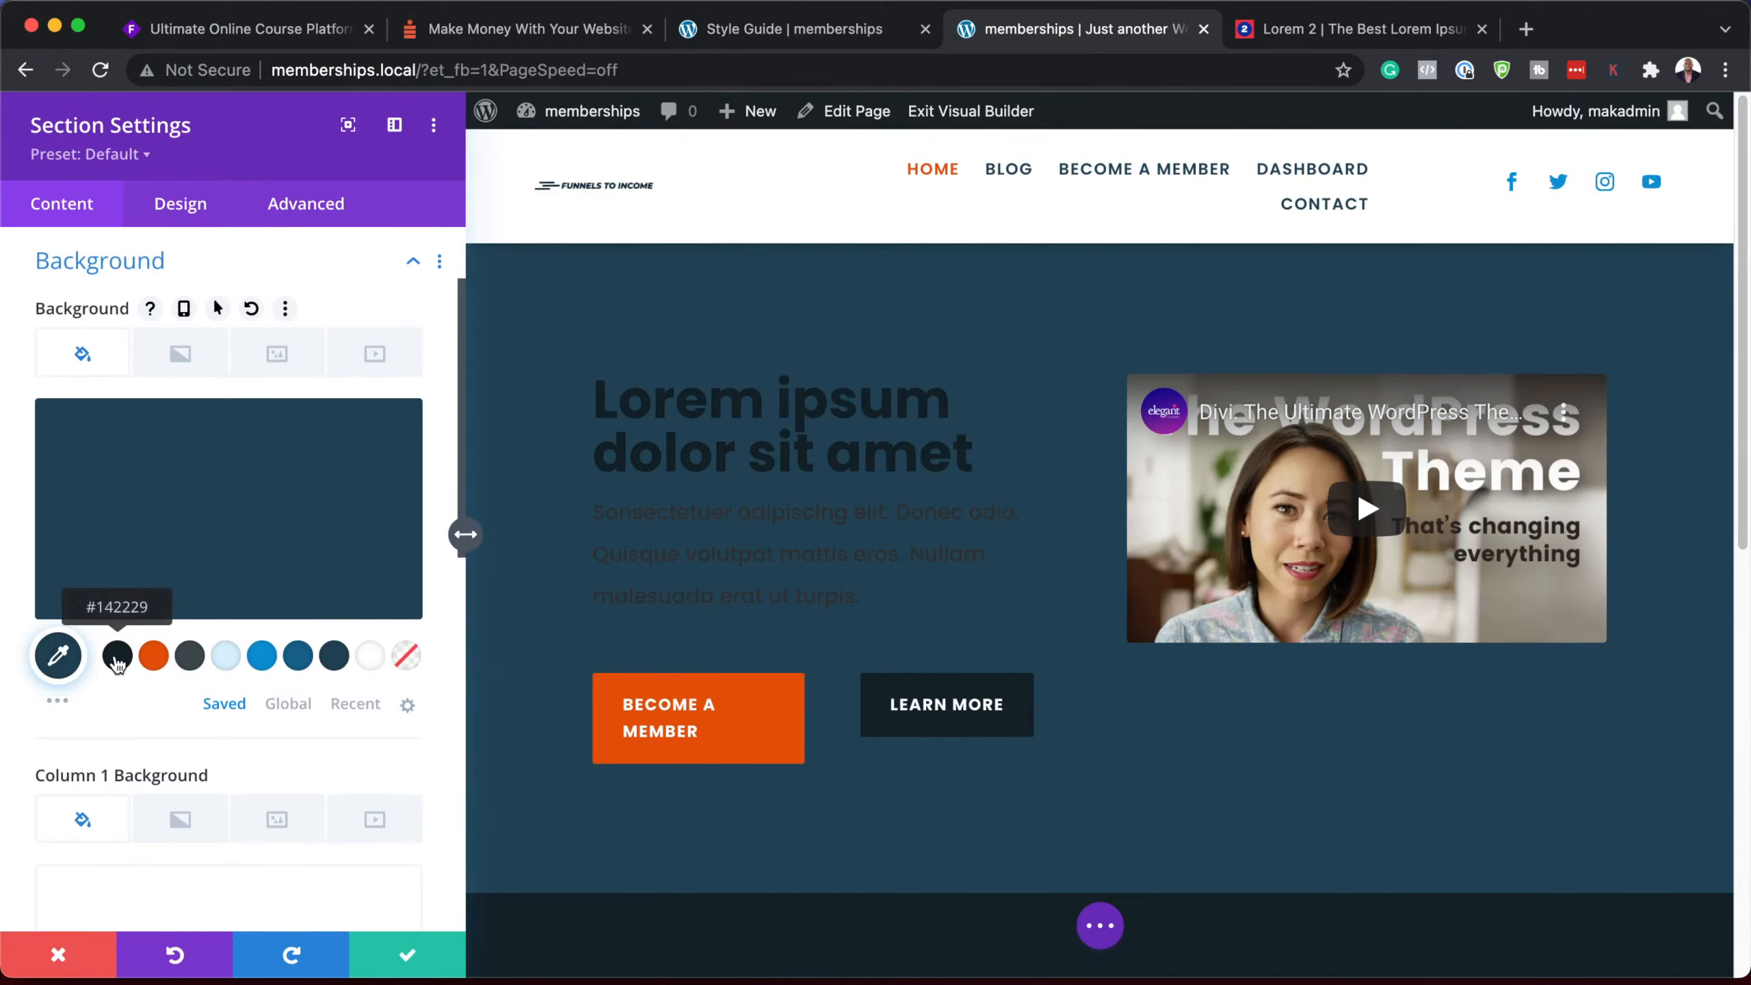
{"action": "left_click", "coordinate": [117, 658]}
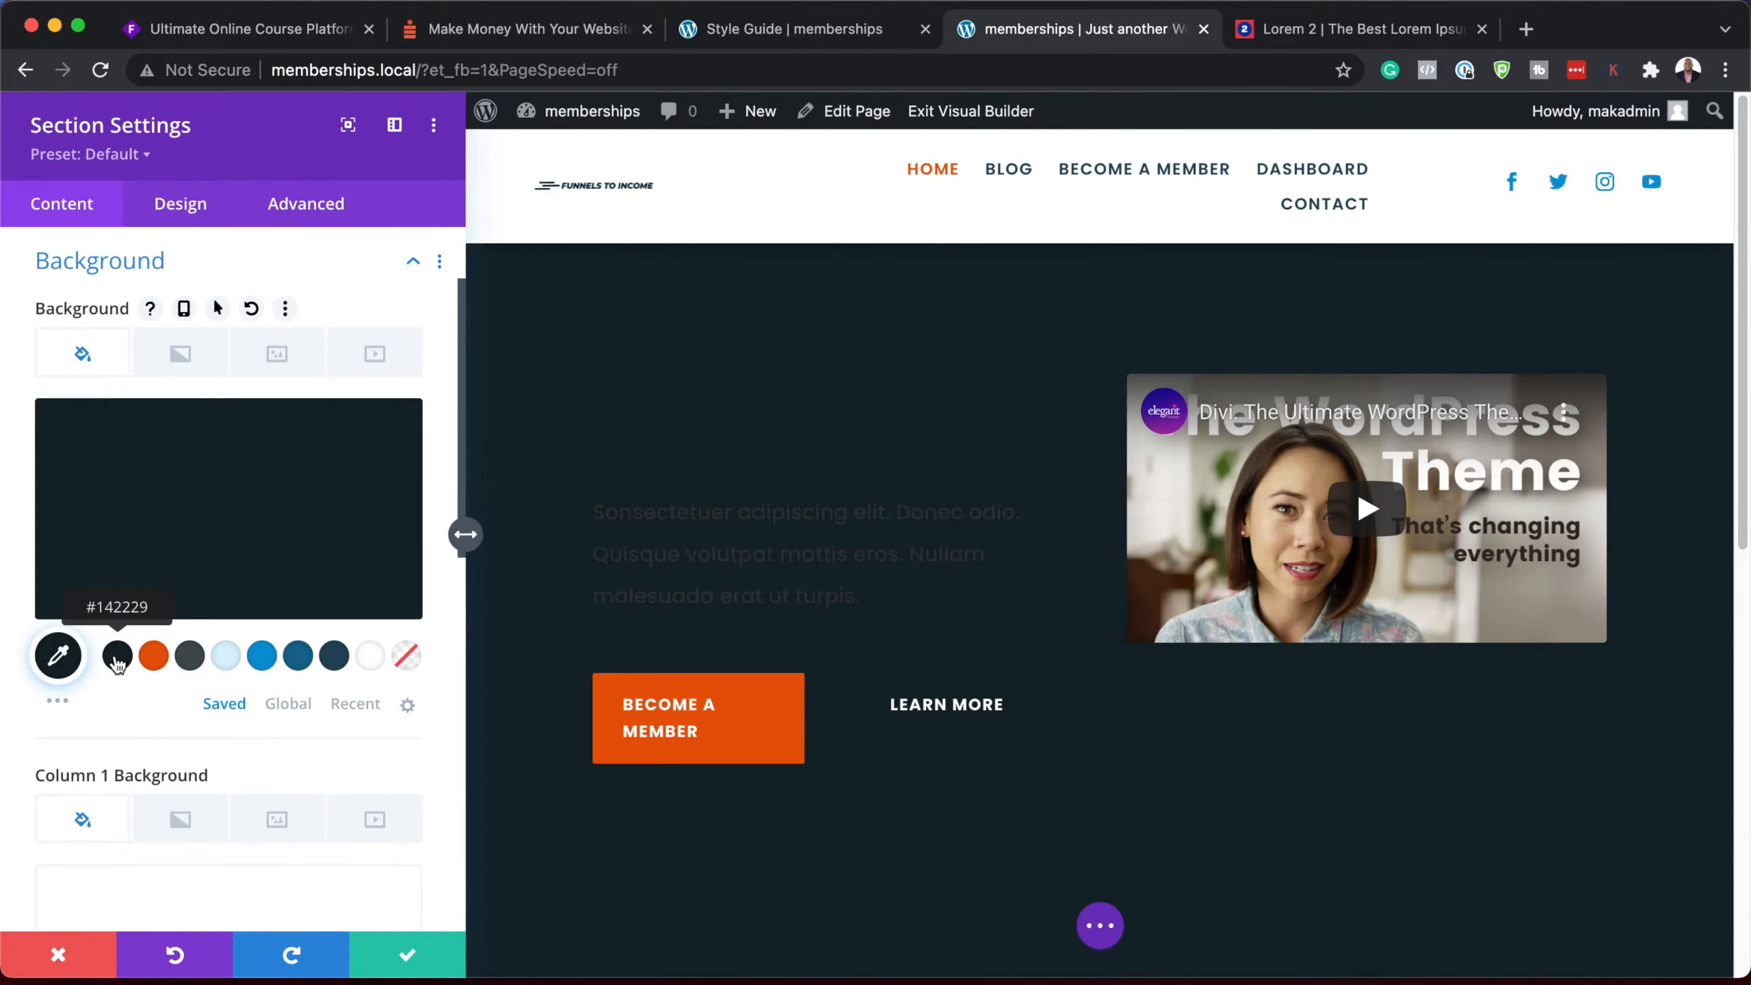
{"action": "left_click", "coordinate": [193, 657]}
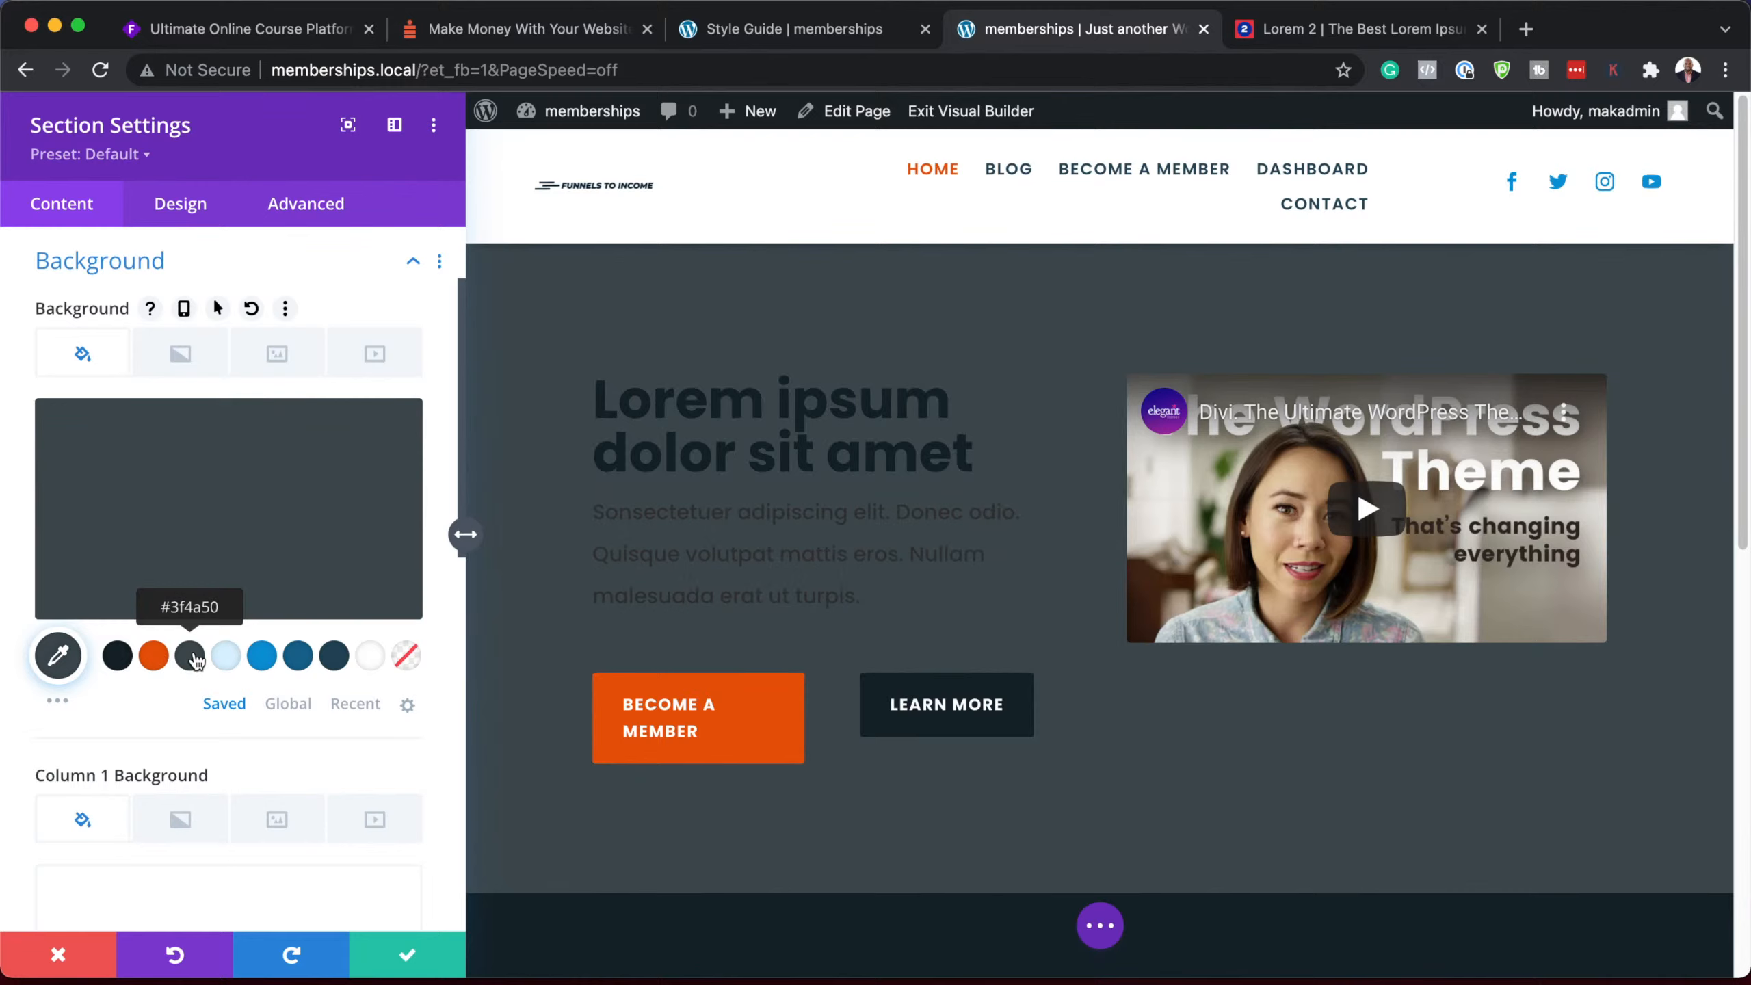
{"action": "left_click", "coordinate": [289, 661]}
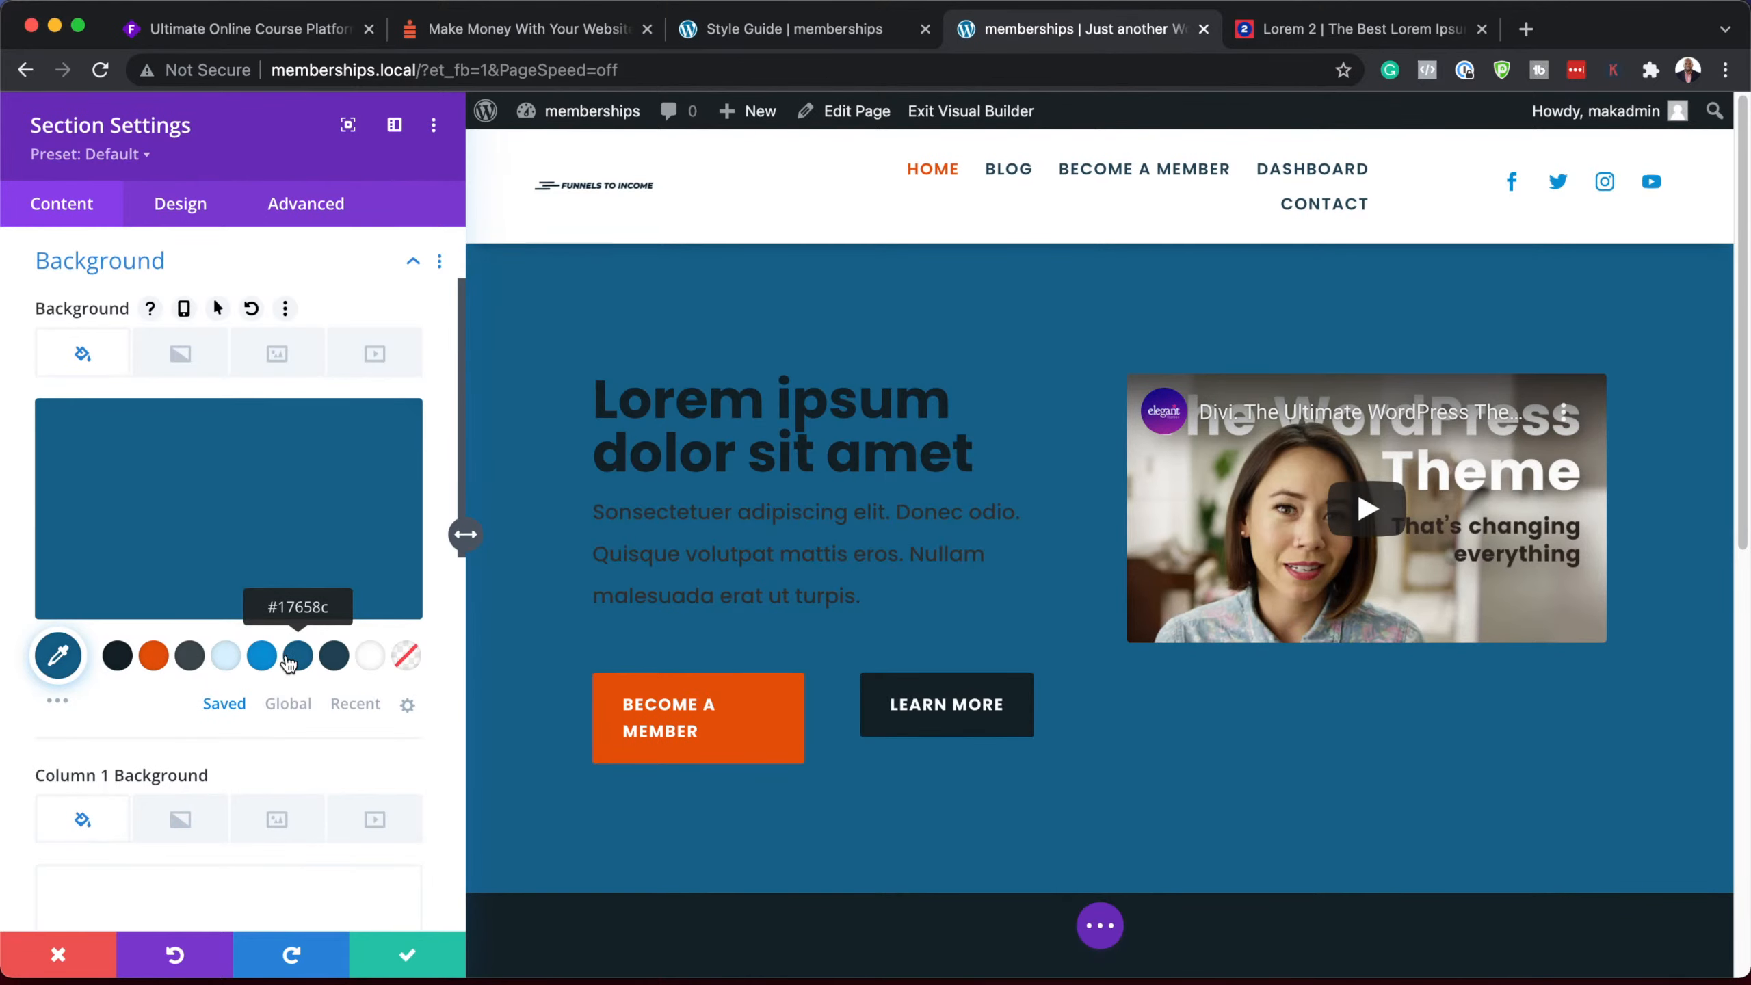
{"action": "left_click", "coordinate": [333, 661]}
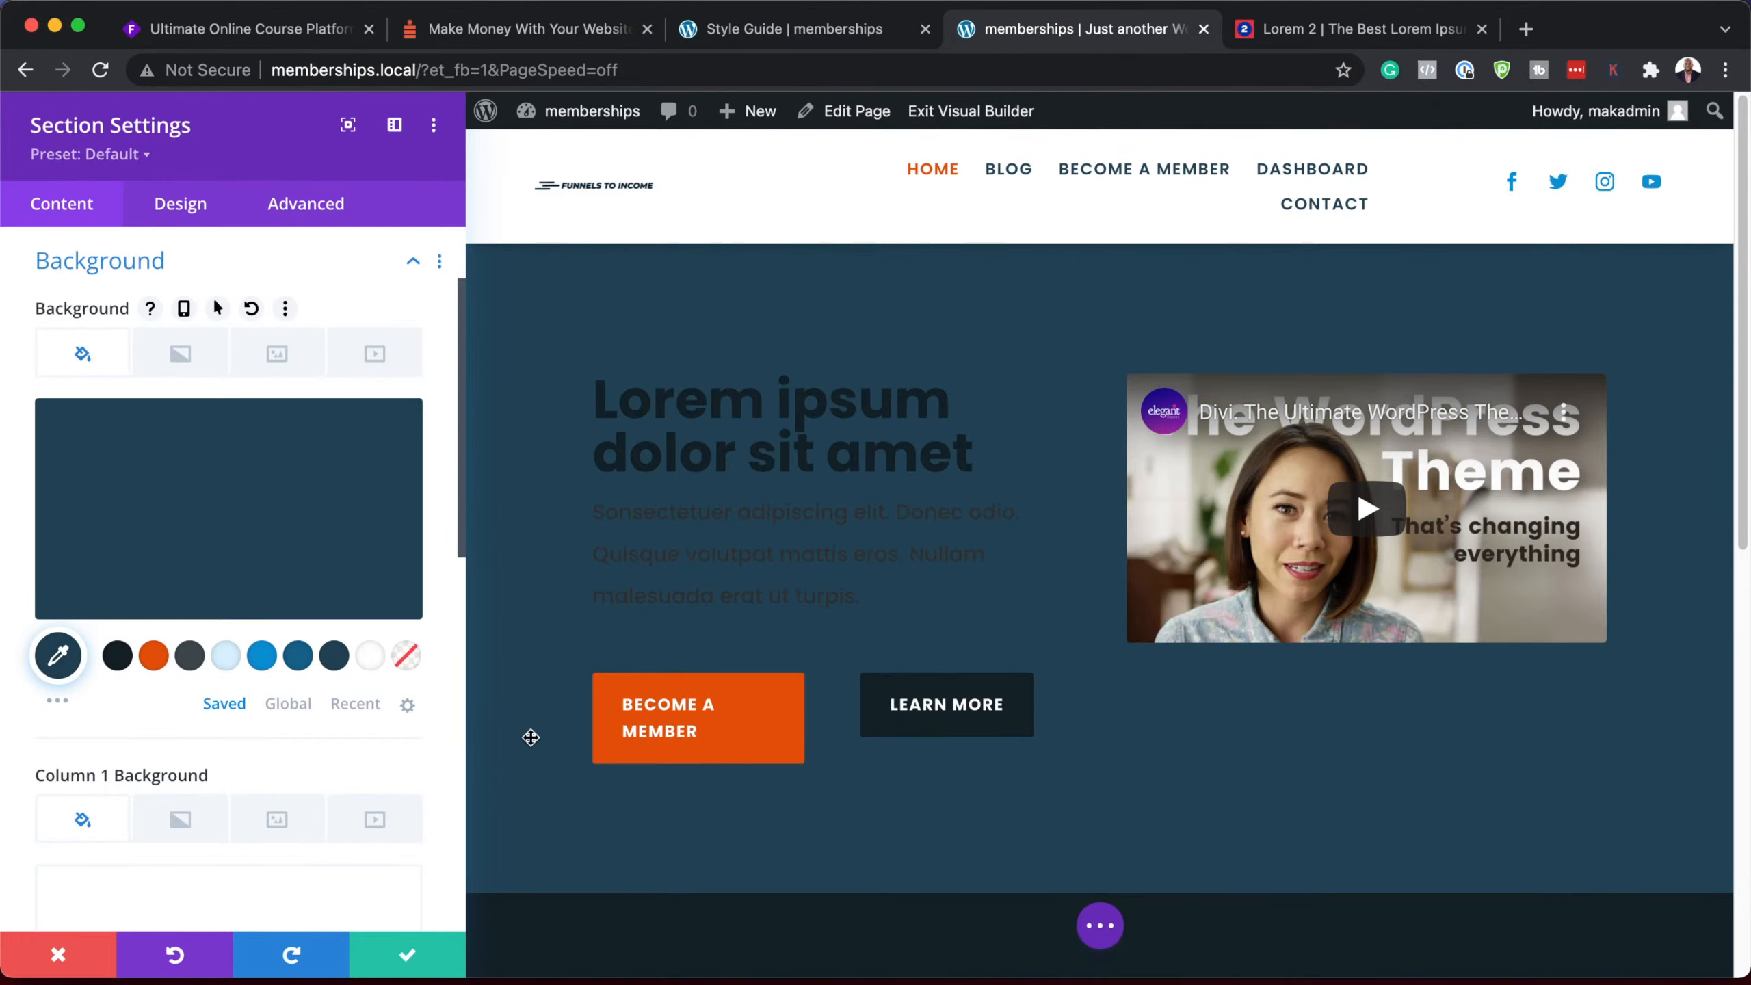
Step: Save the section settings and apply the Heading Two Light preset to the hero text module
{"action": "left_click", "coordinate": [413, 955]}
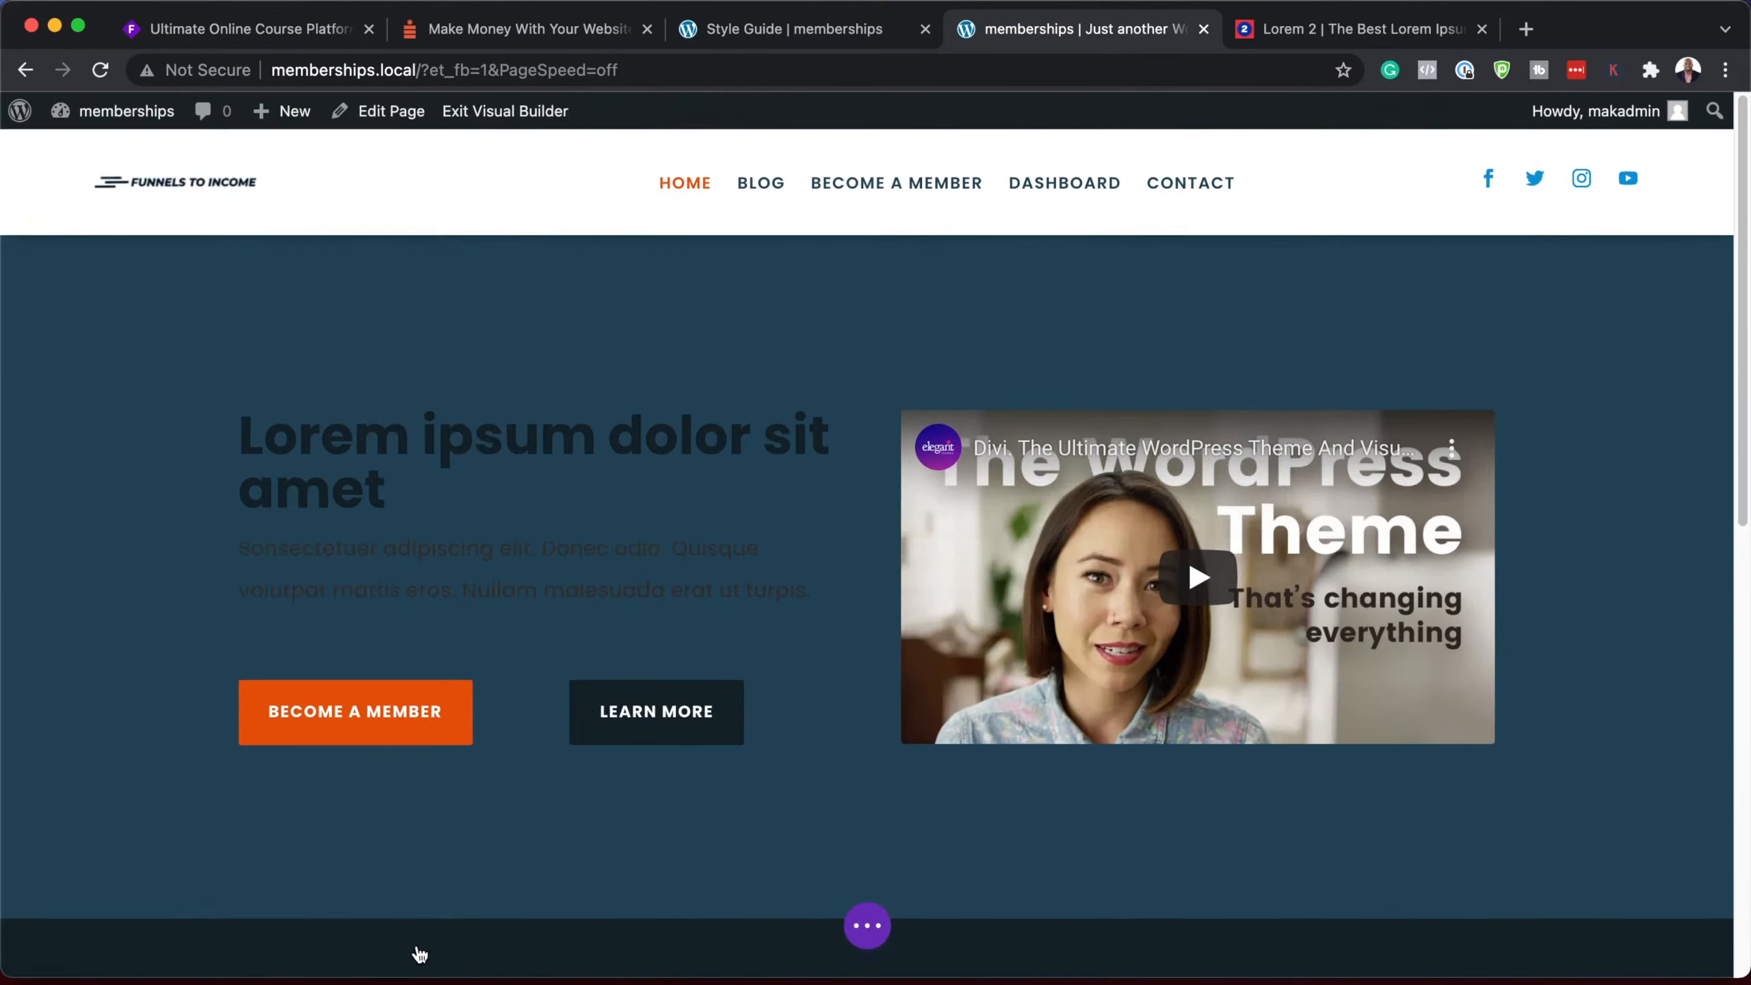
{"action": "mouse_move", "coordinate": [499, 476]}
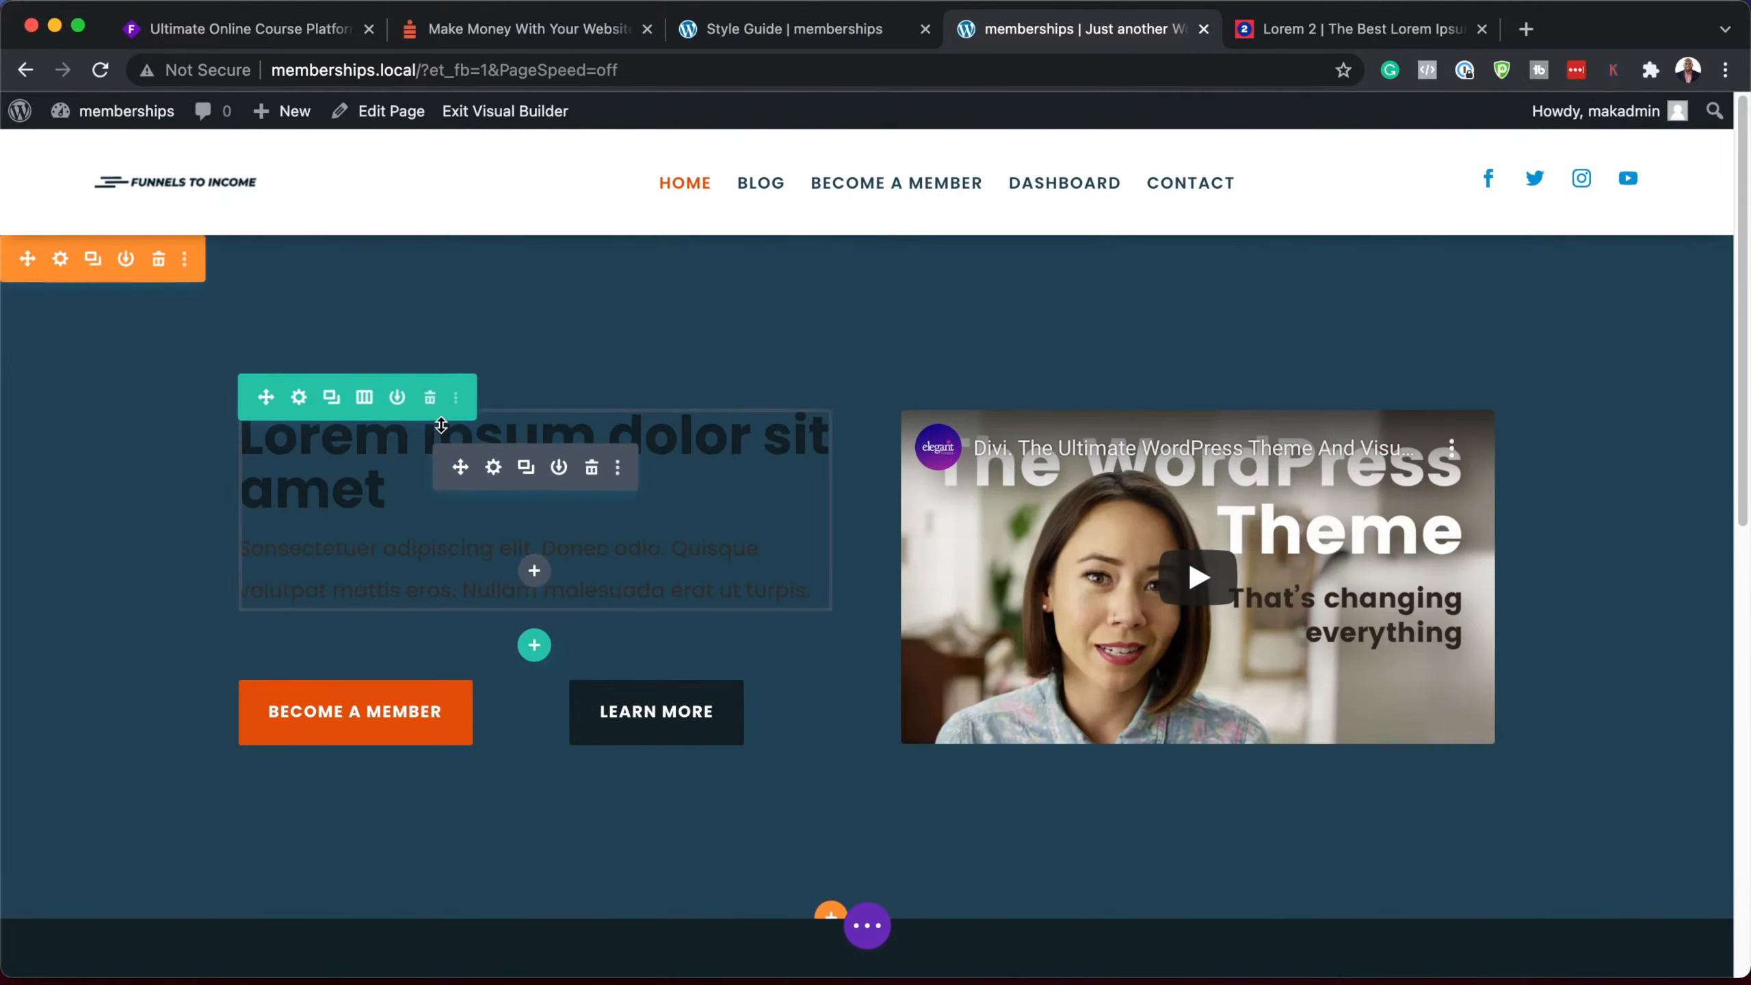
{"action": "left_click", "coordinate": [494, 469]}
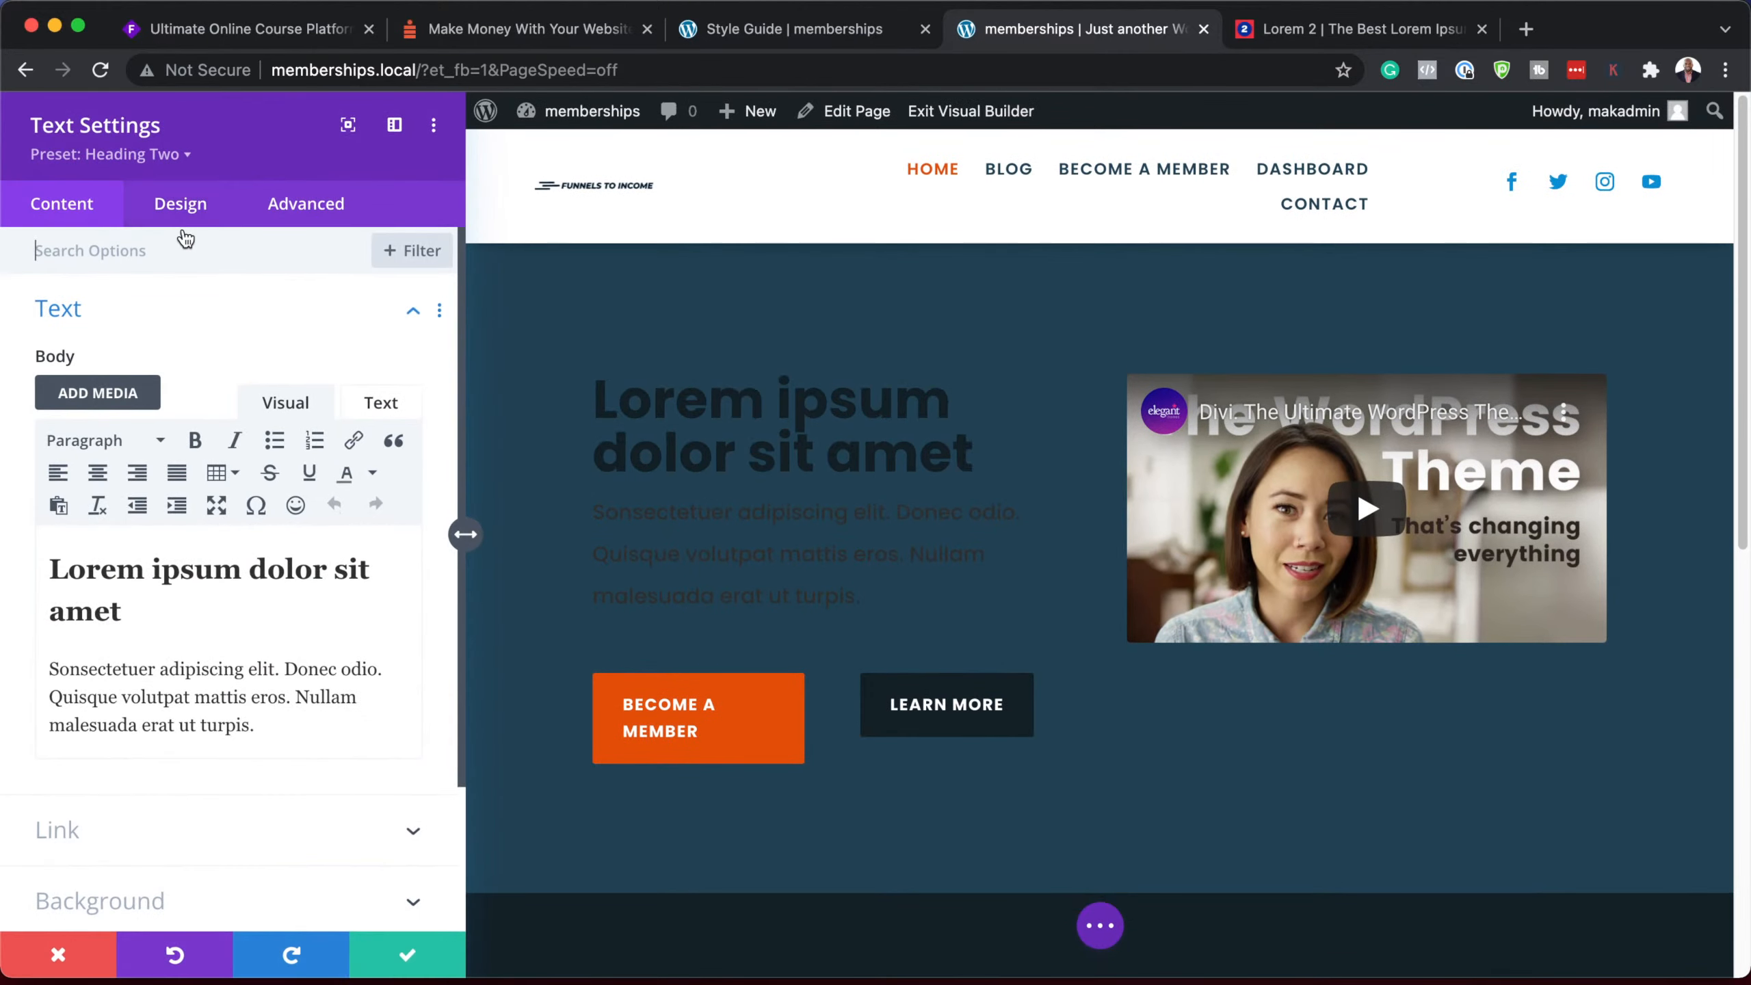
{"action": "left_click", "coordinate": [185, 157]}
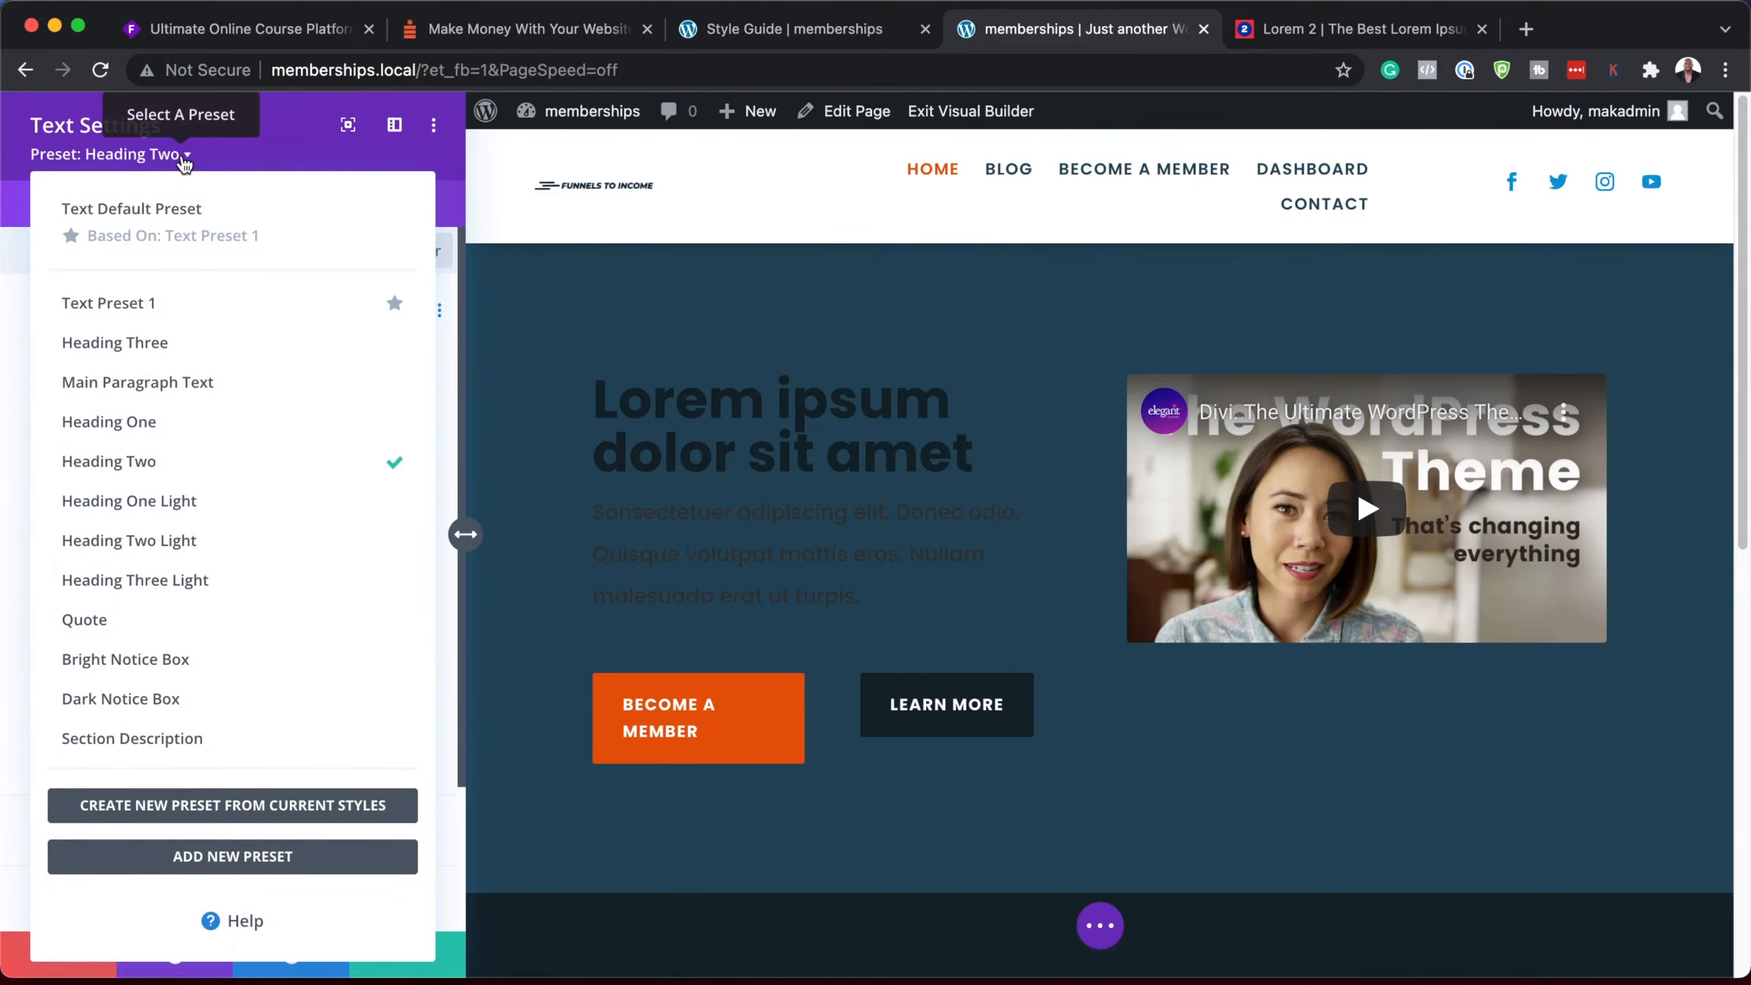
{"action": "left_click", "coordinate": [213, 545]}
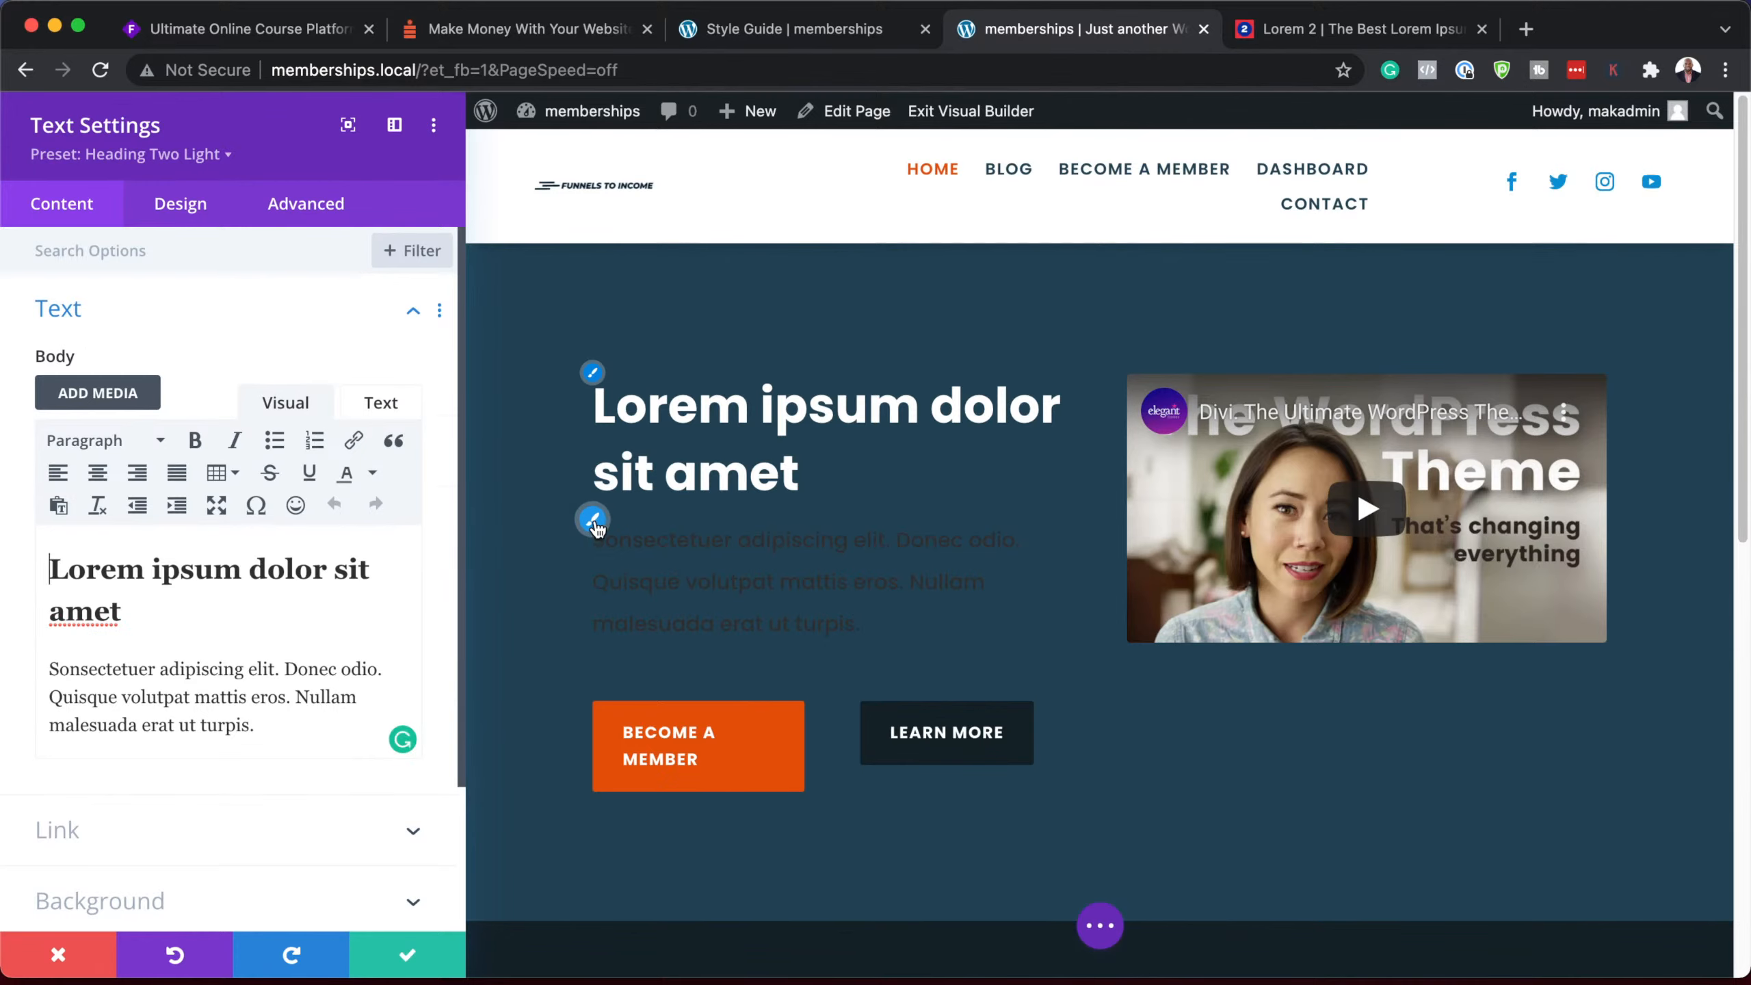
Step: Make the hero description text light blue (#d8f1fe) and save the module
{"action": "left_click", "coordinate": [593, 518]}
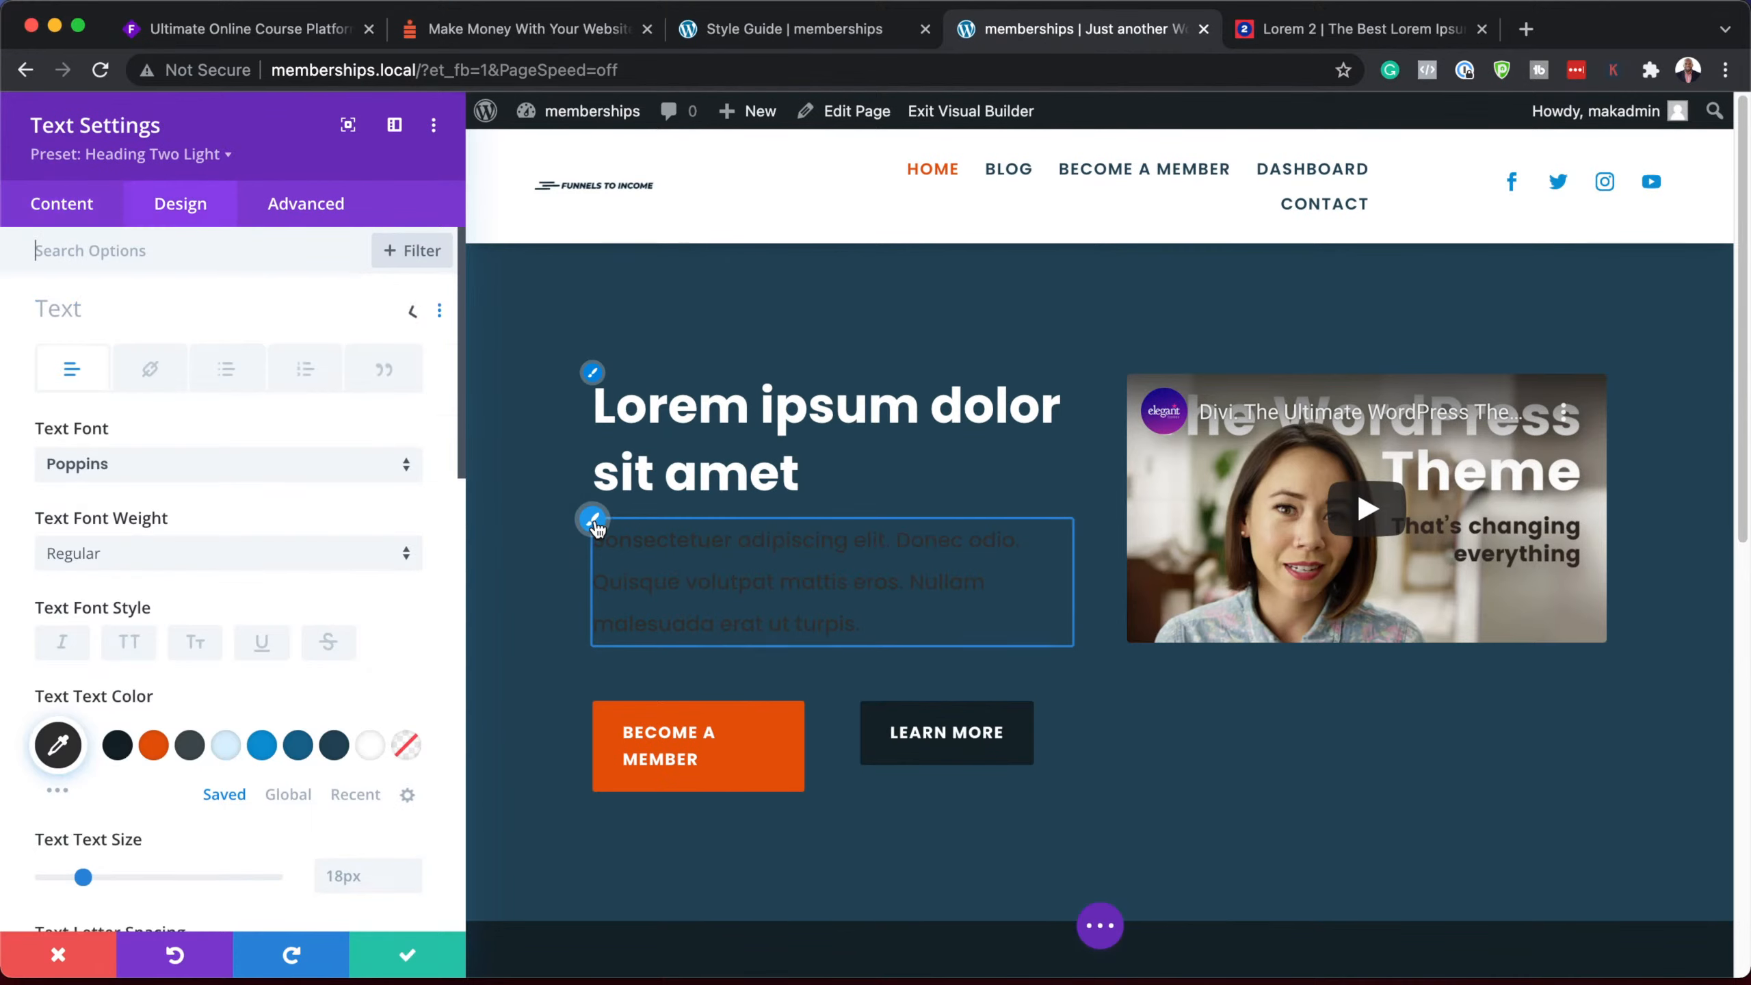
{"action": "left_click", "coordinate": [230, 750]}
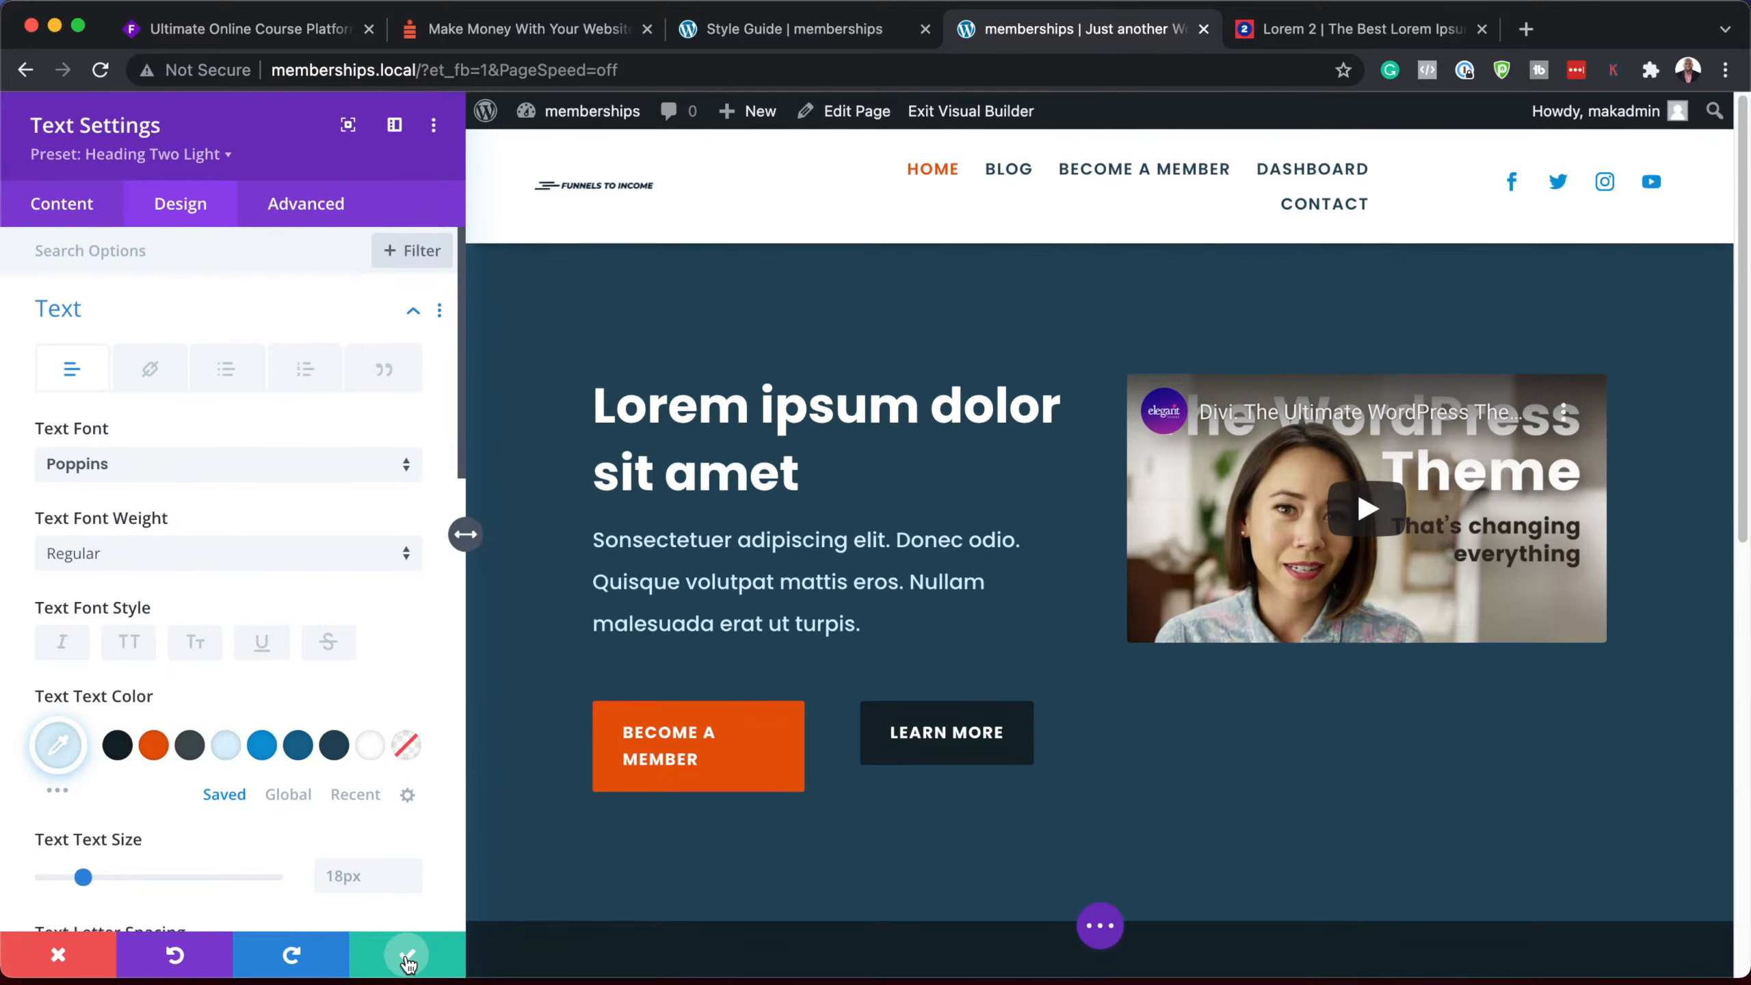
{"action": "left_click", "coordinate": [409, 958]}
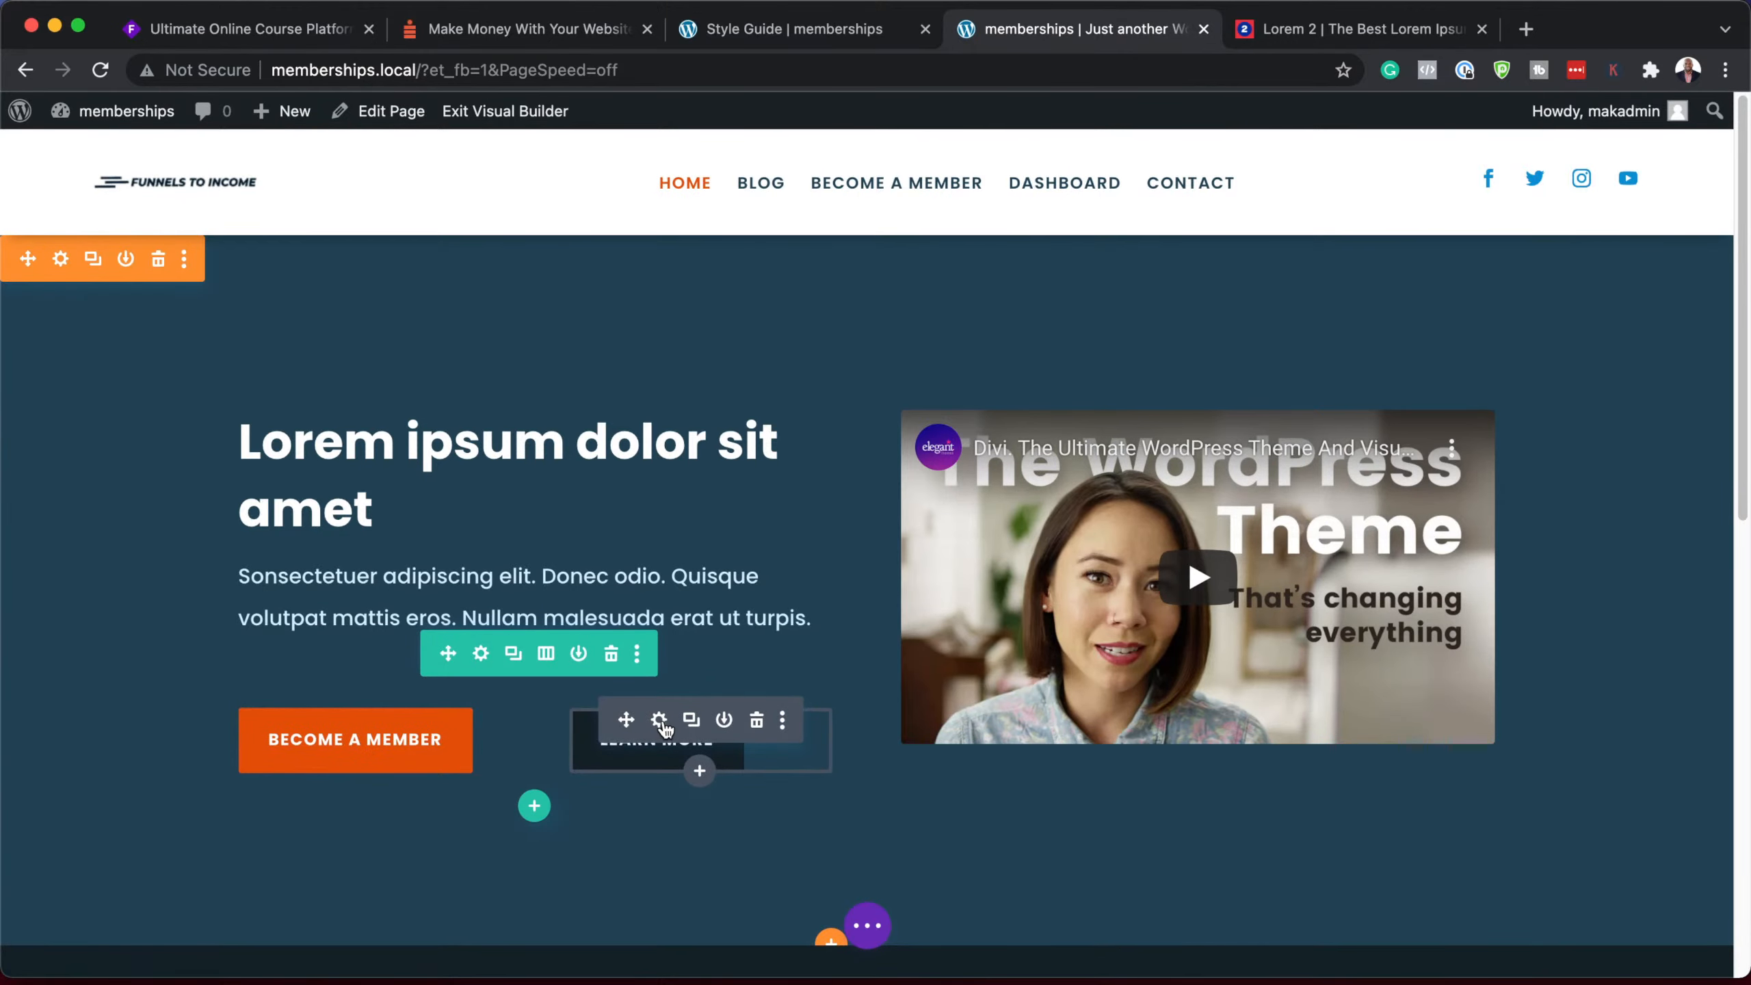
Step: Check the Learn More button's alignment options, then close its settings without changes
{"action": "left_click", "coordinate": [660, 722]}
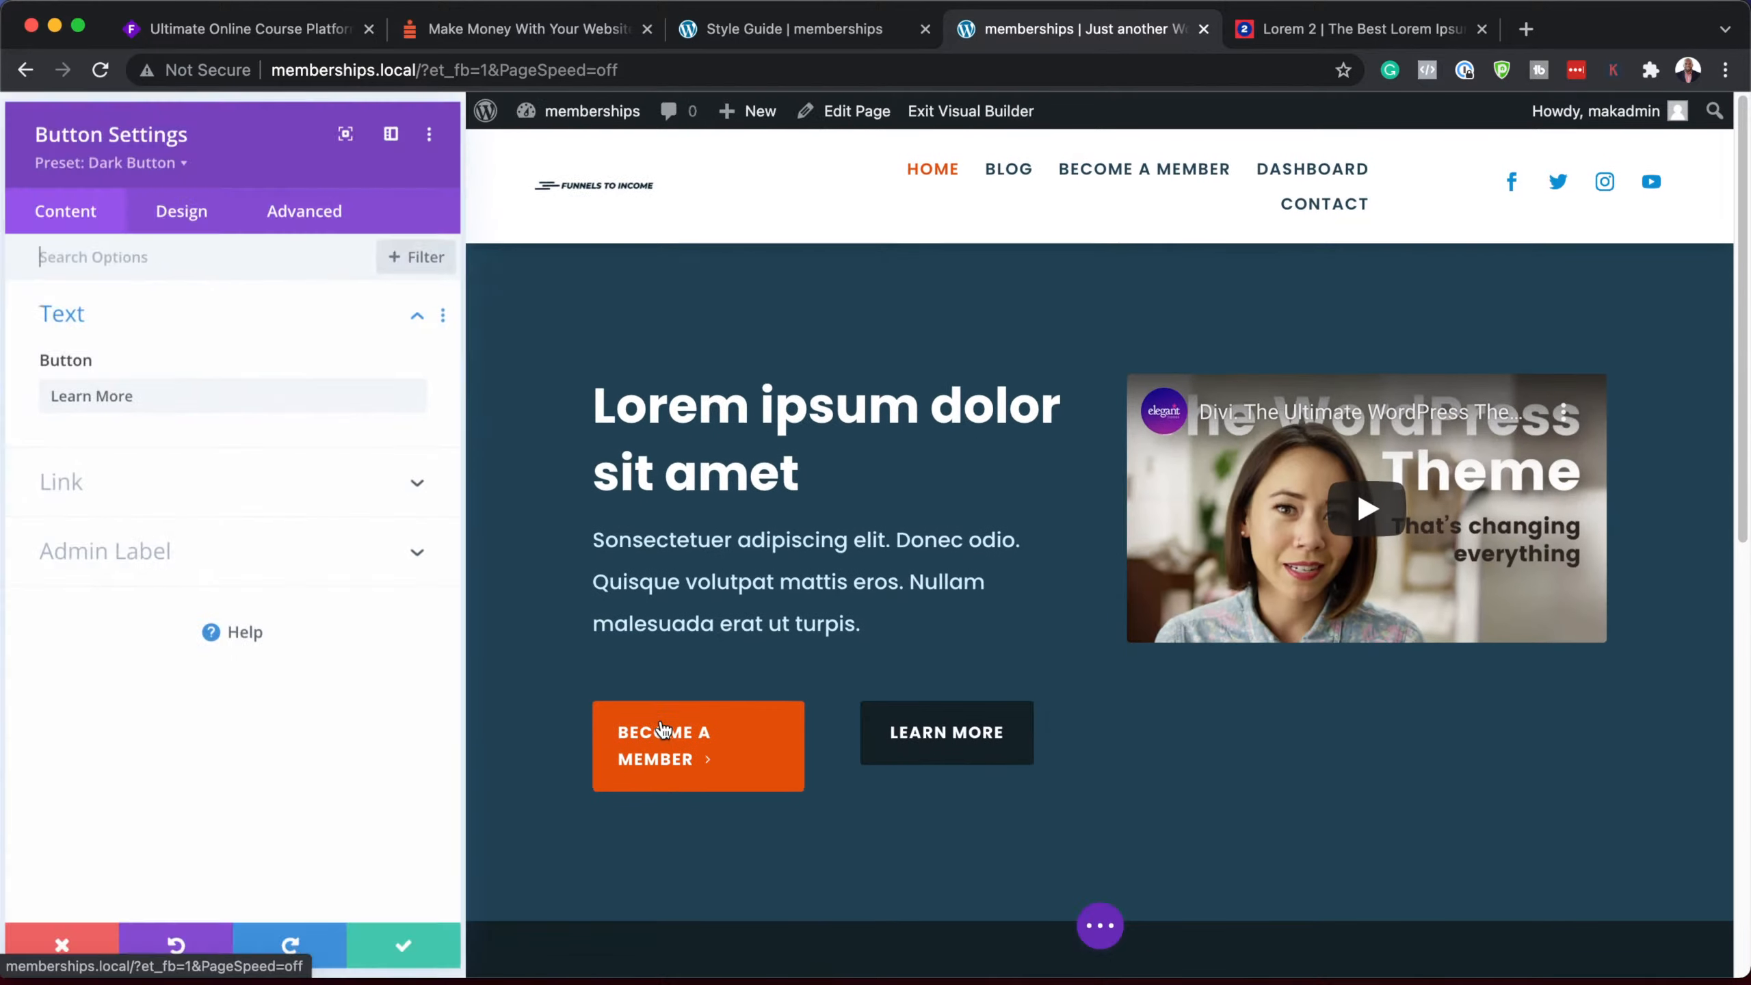
{"action": "left_click", "coordinate": [193, 216]}
{"action": "left_click", "coordinate": [164, 318]}
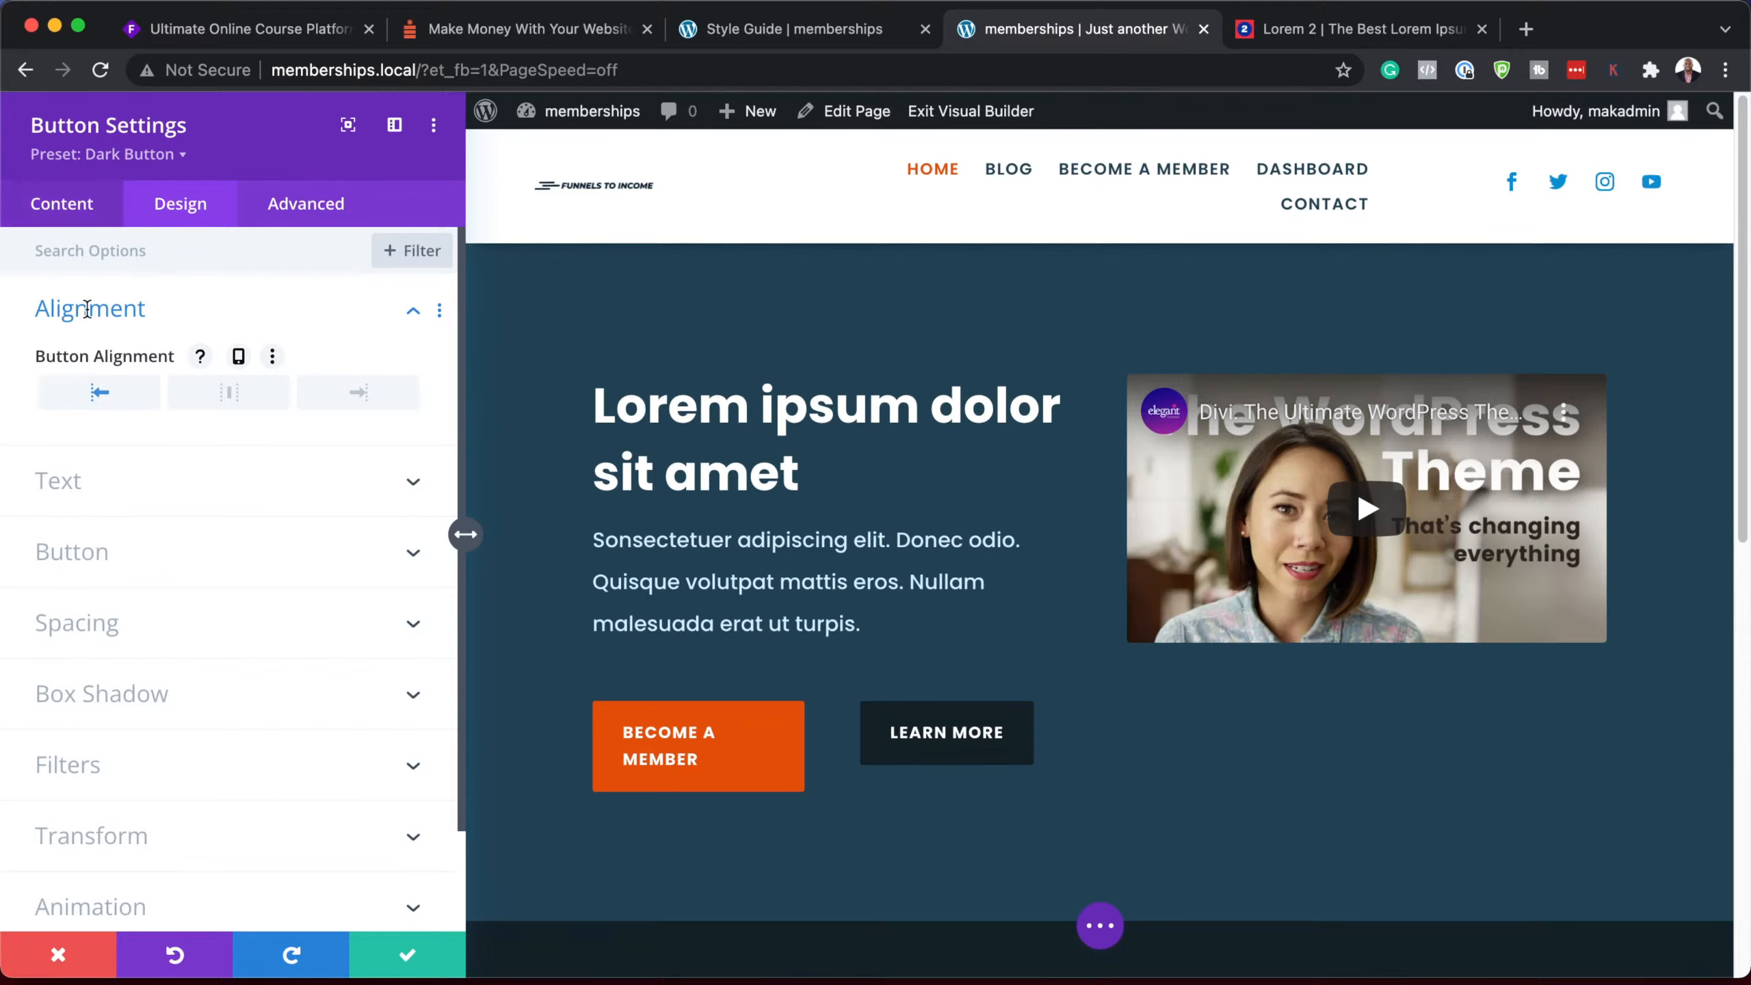
{"action": "left_click", "coordinate": [58, 954]}
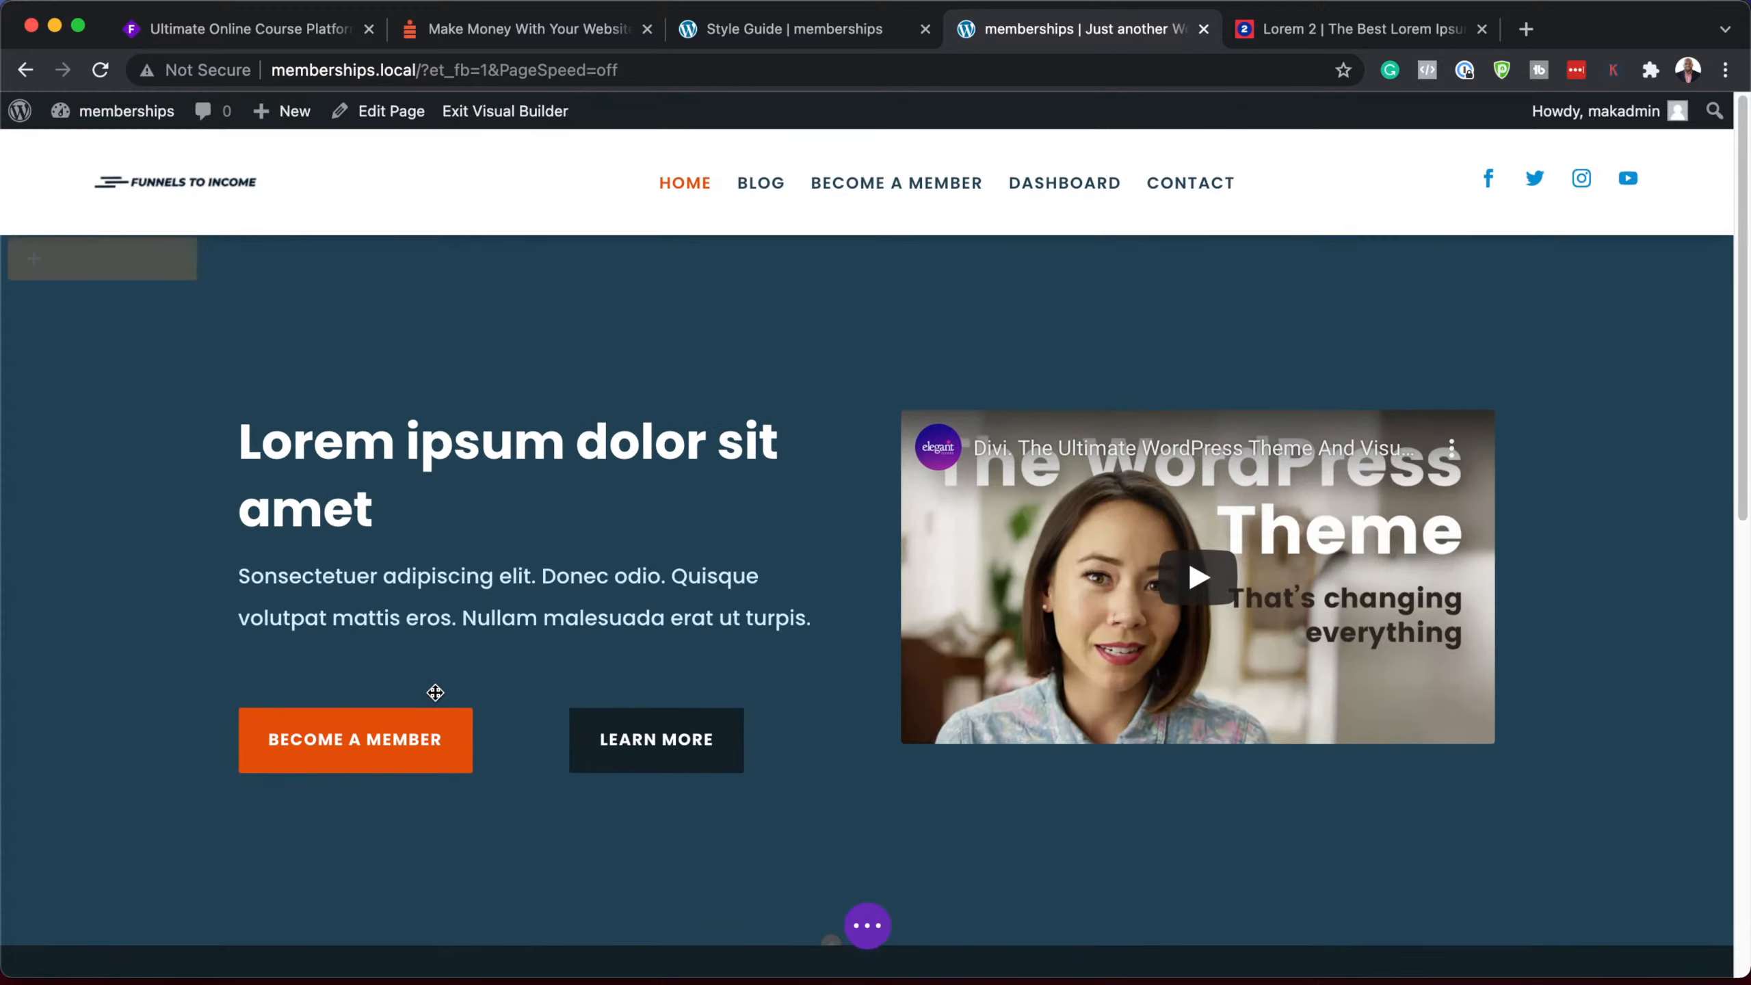
Step: Equalize the hero row's column heights, set a custom gutter width of 2, and save
{"action": "left_click", "coordinate": [482, 654]}
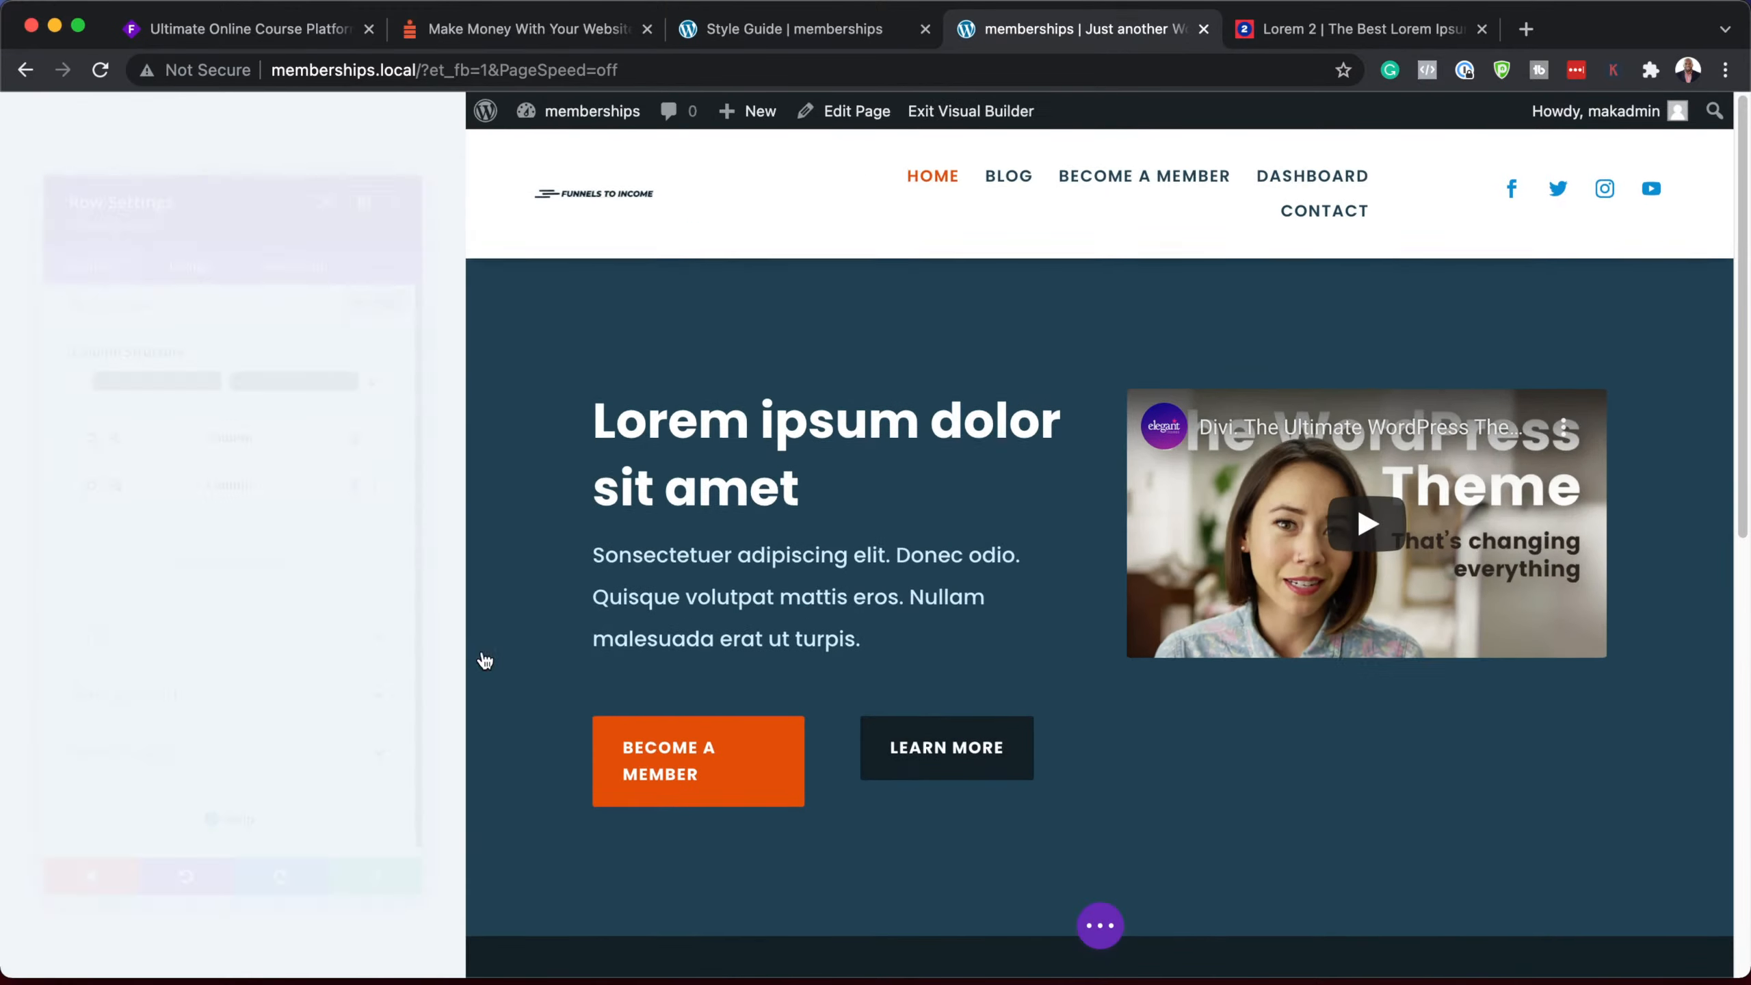
{"action": "left_click", "coordinate": [183, 207]}
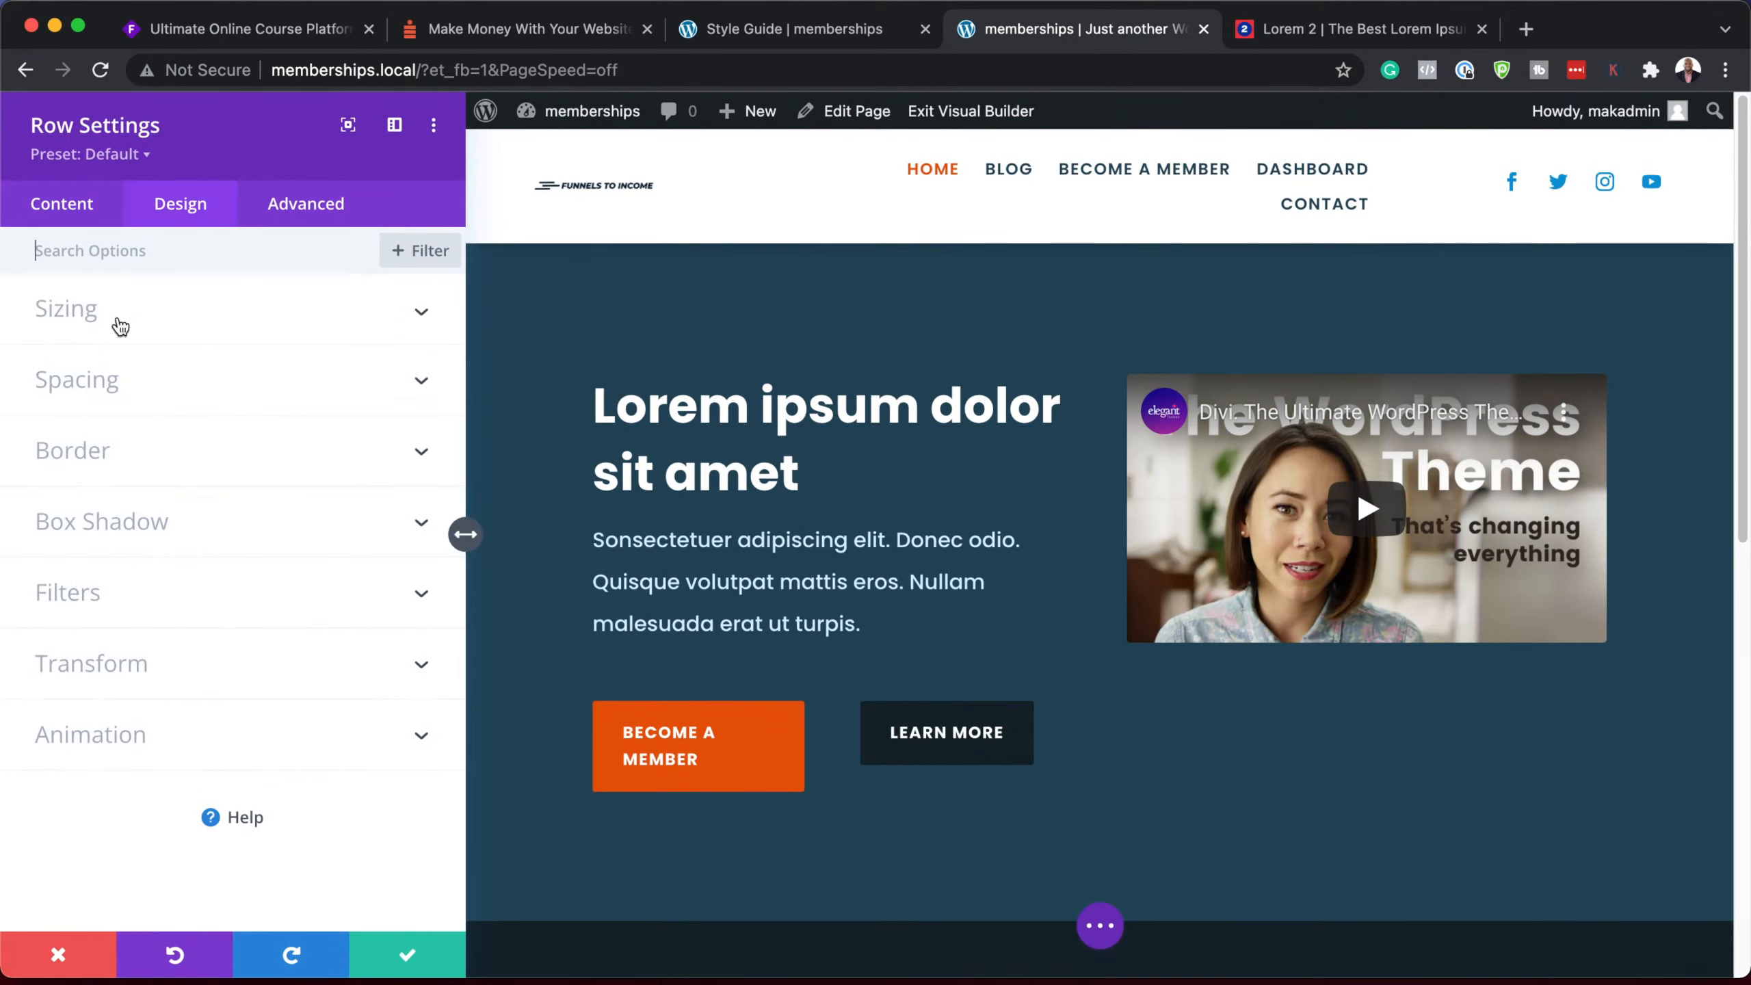
{"action": "left_click", "coordinate": [121, 324]}
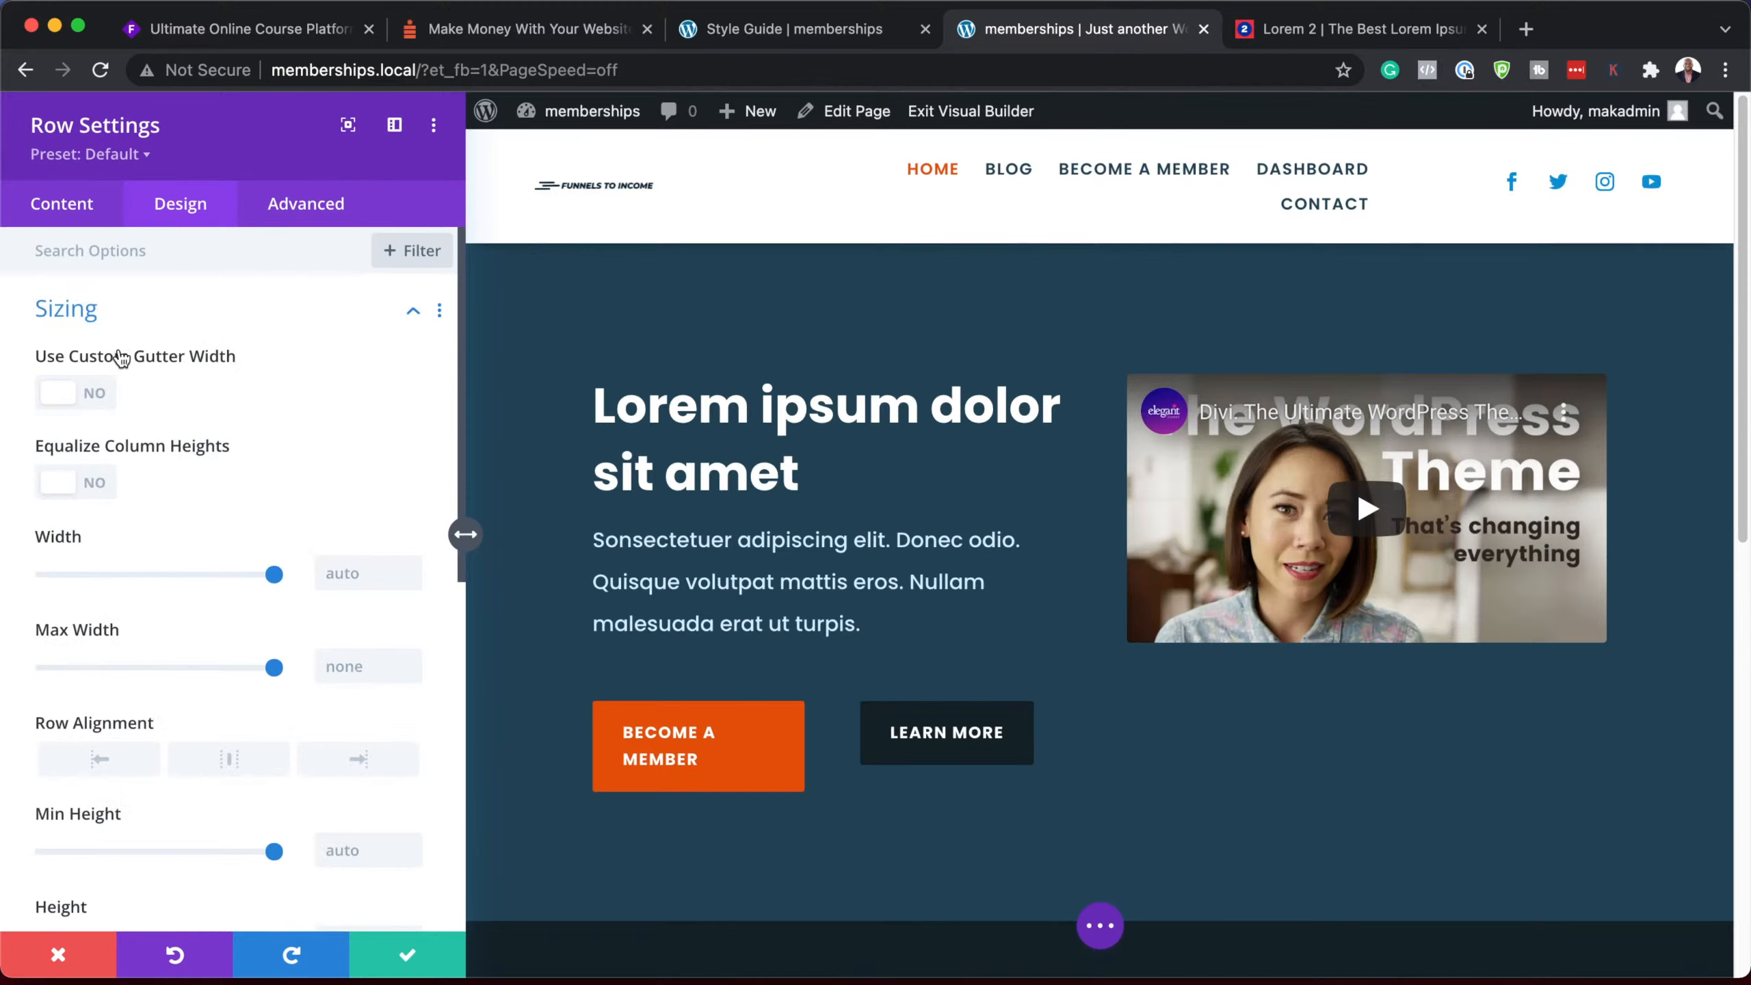
{"action": "left_click", "coordinate": [105, 491]}
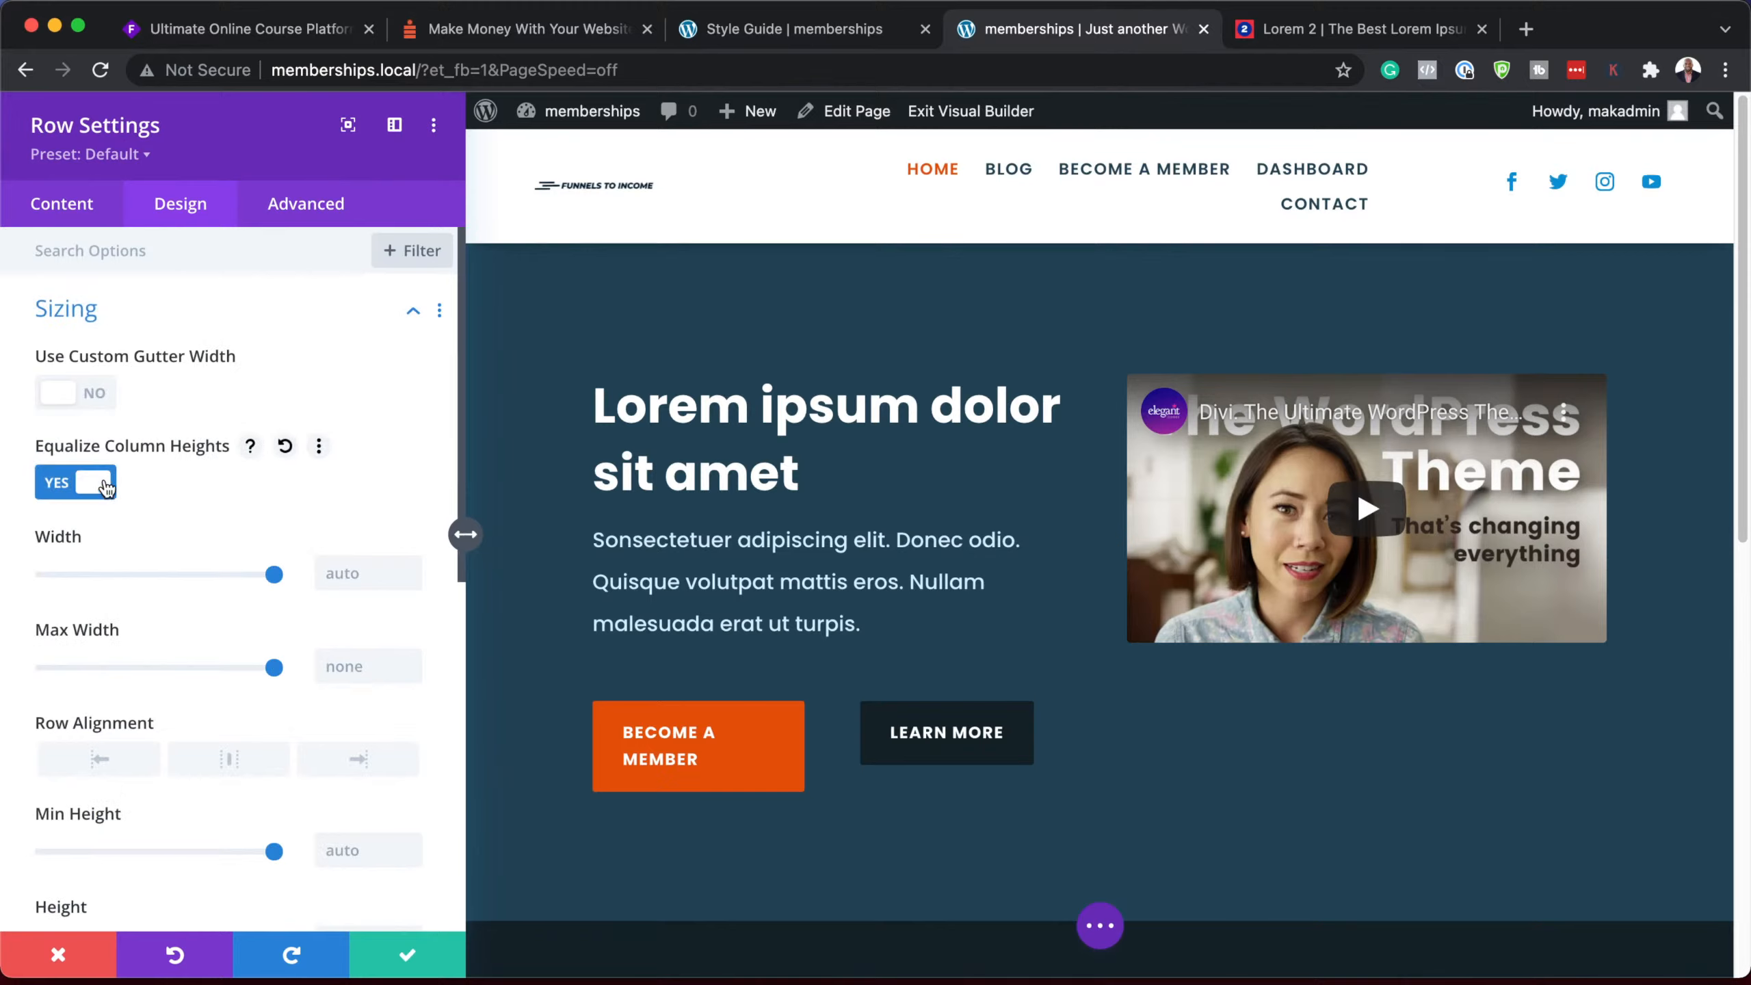
{"action": "left_click", "coordinate": [100, 399]}
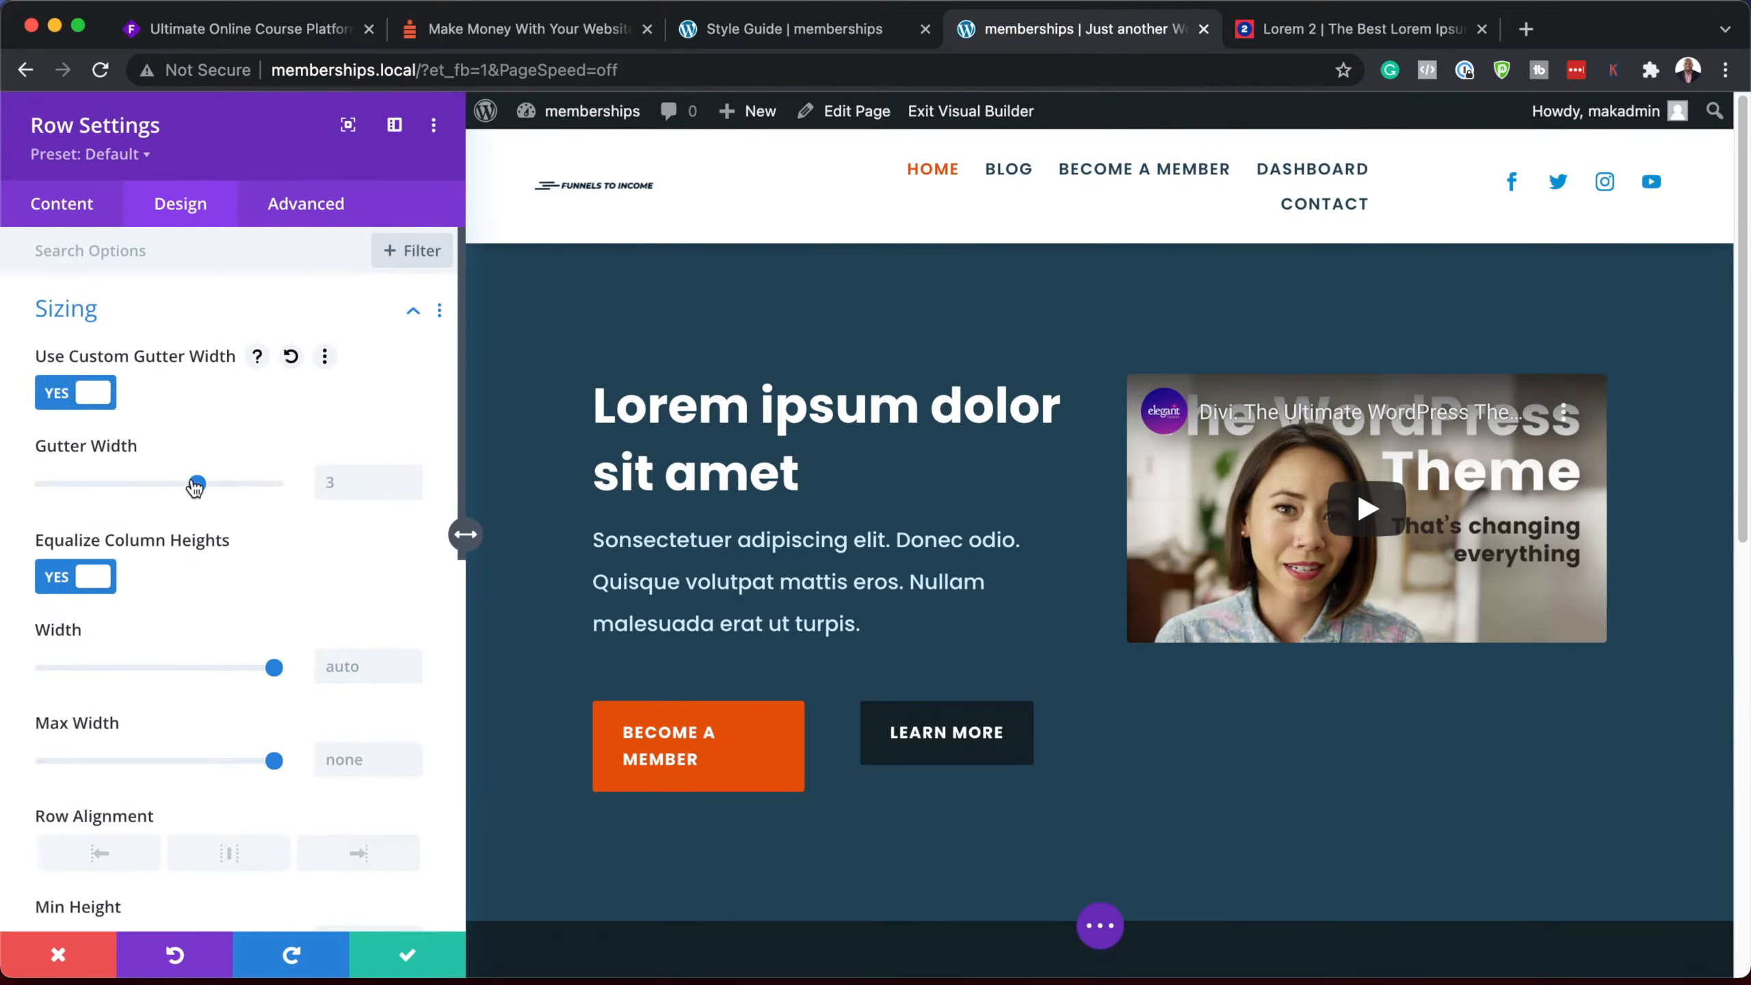
{"action": "left_click_drag", "start_coordinate": [197, 484], "coordinate": [149, 491]}
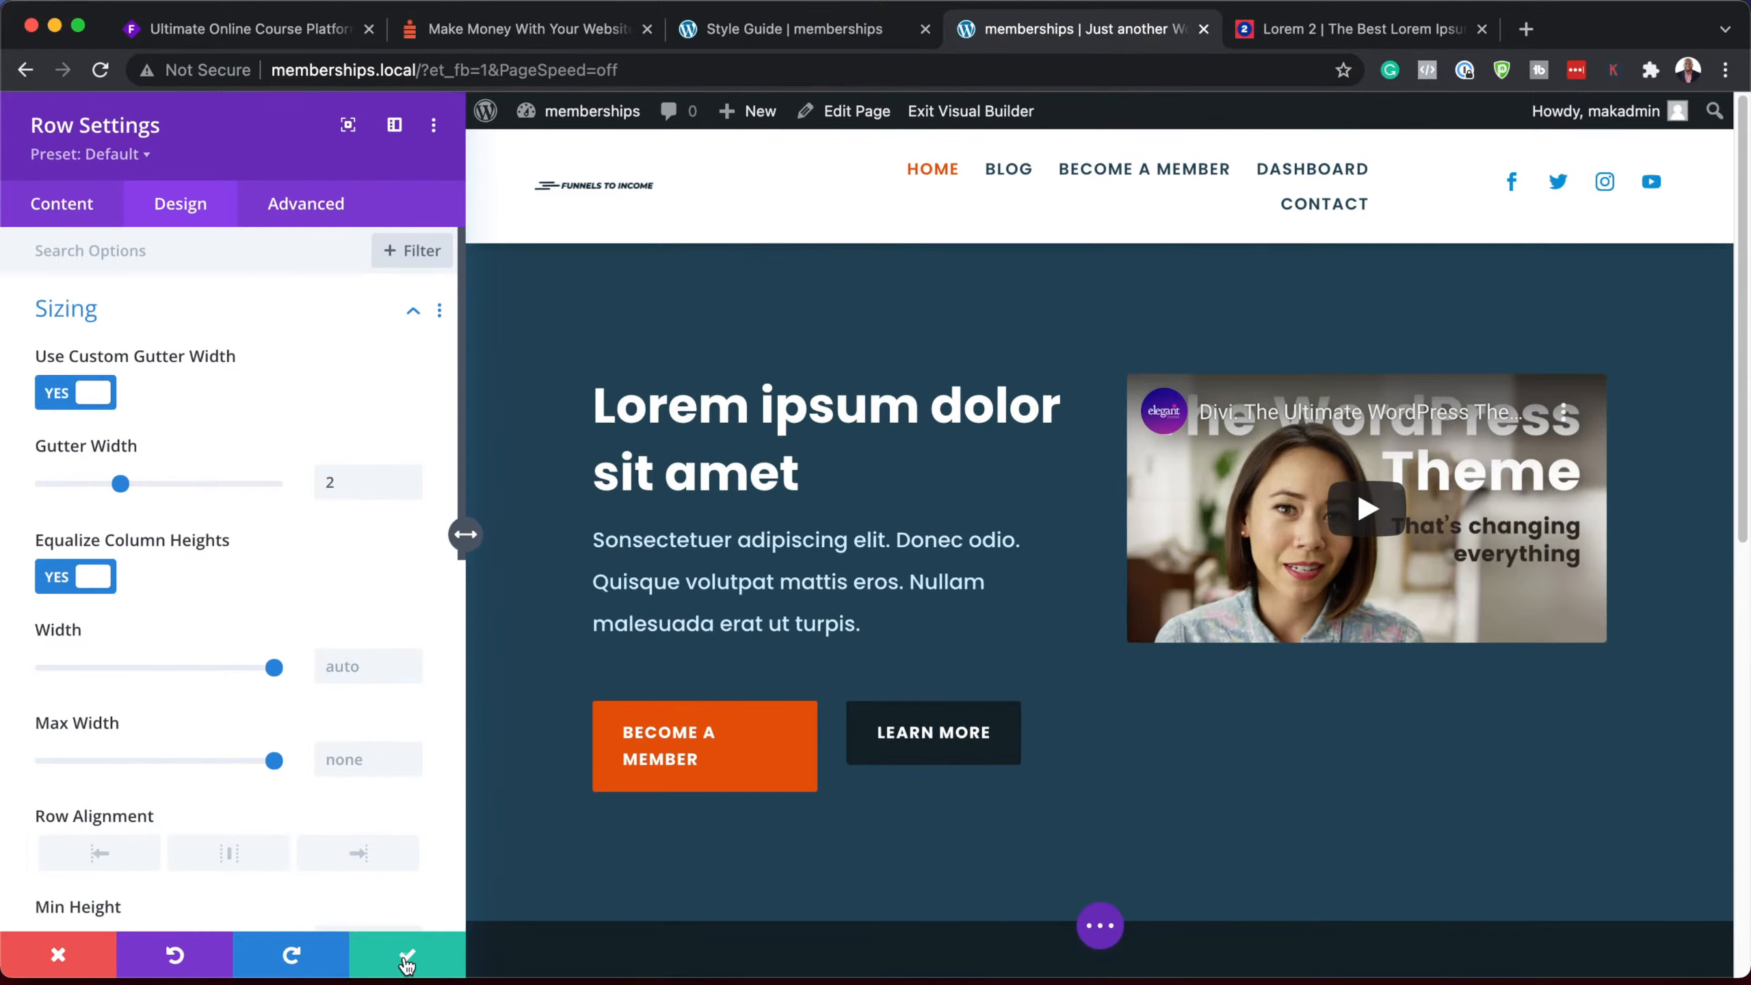
{"action": "left_click", "coordinate": [407, 957]}
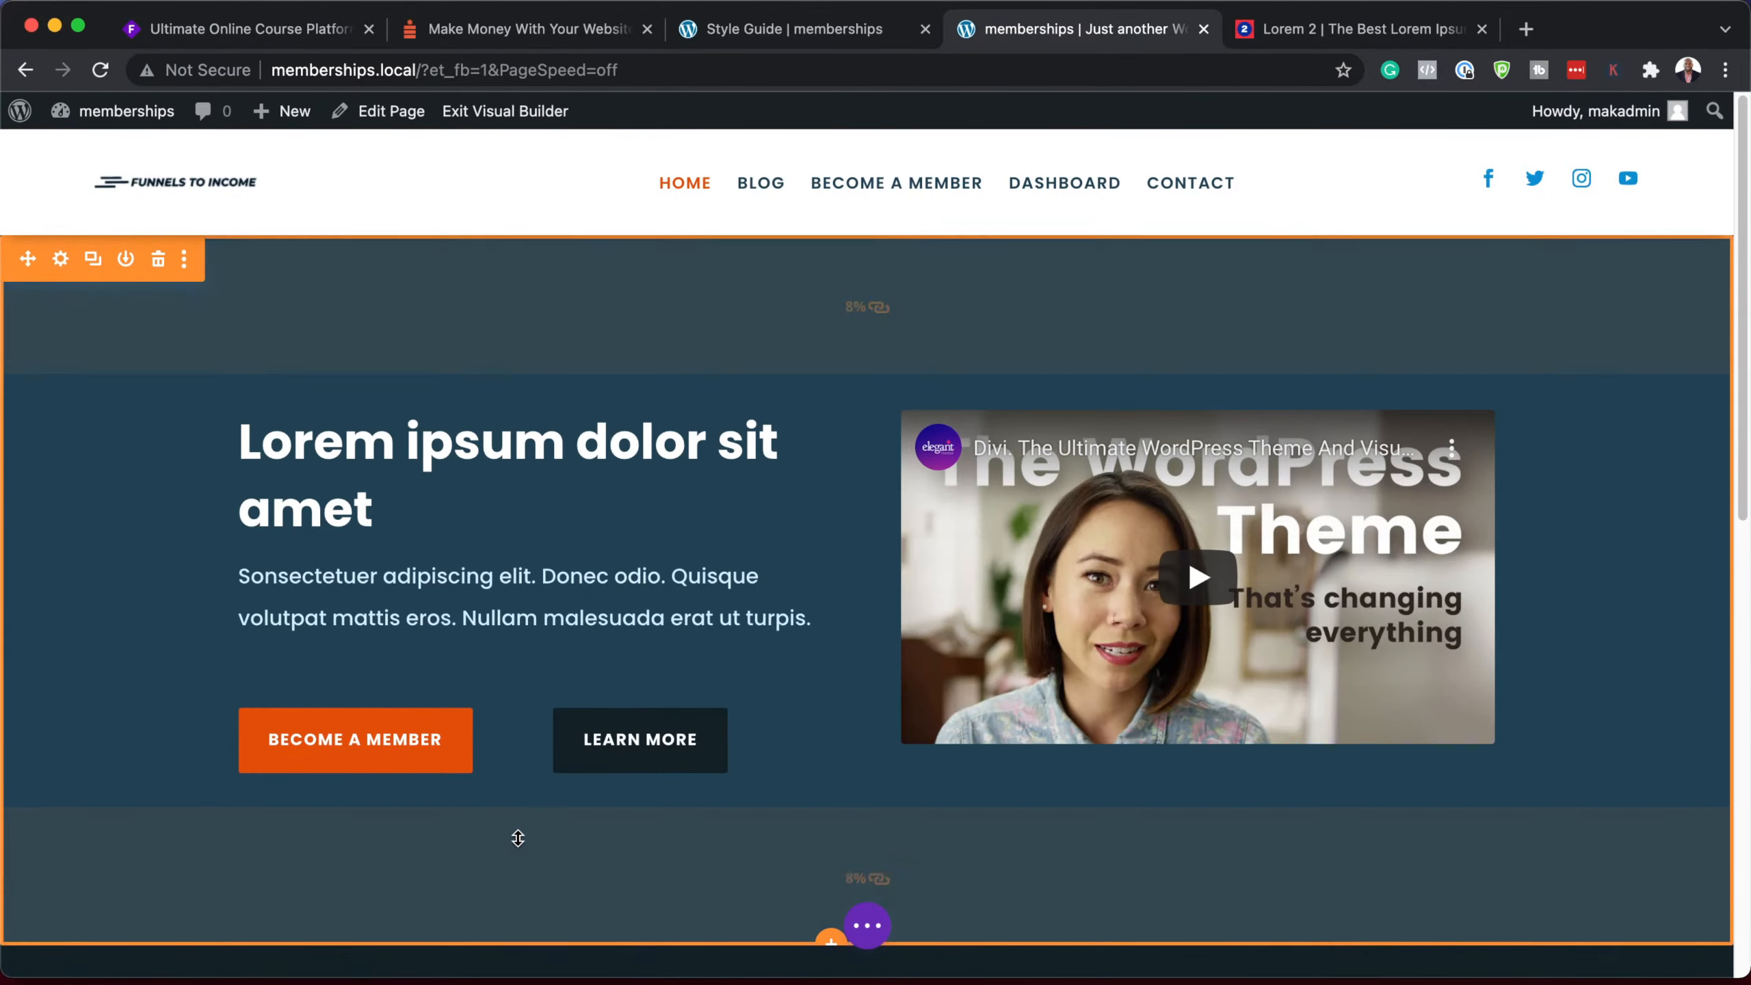
Step: Save the page and add a regular section below the hero, with a one-column row and Text module
{"action": "key", "text": "super+s"}
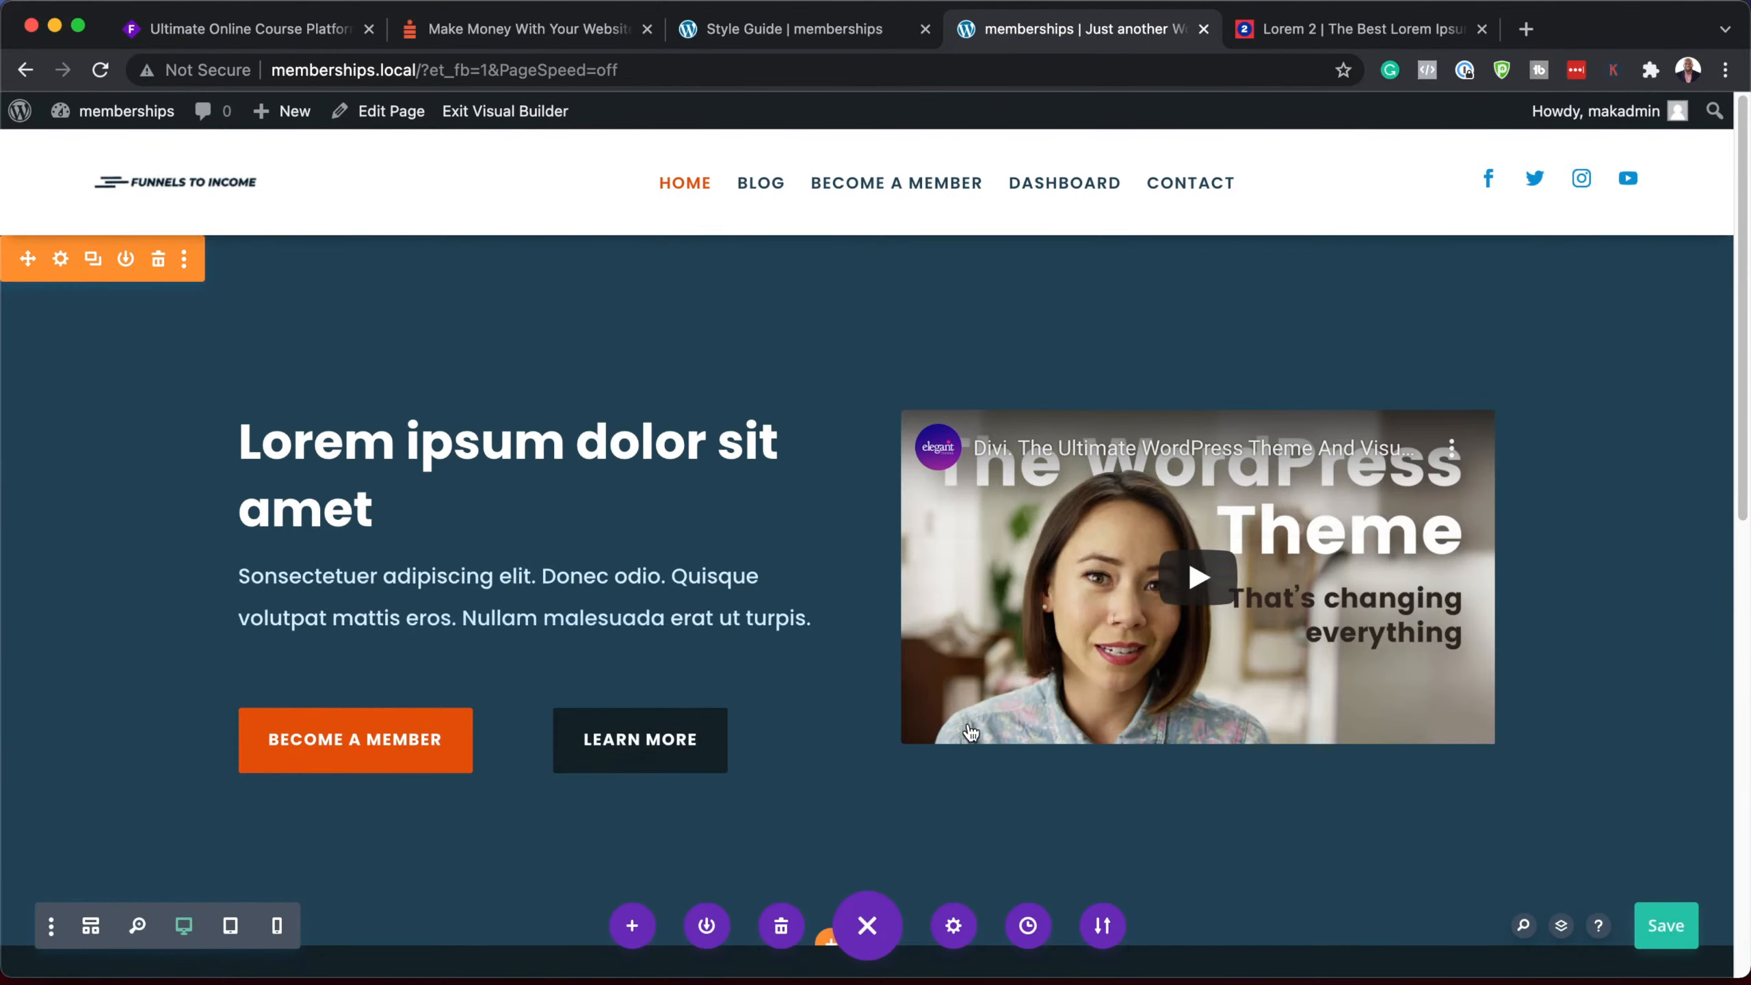
{"action": "scroll", "coordinate": [861, 631], "scroll_direction": "down", "scroll_amount": 5}
{"action": "left_click", "coordinate": [841, 621]}
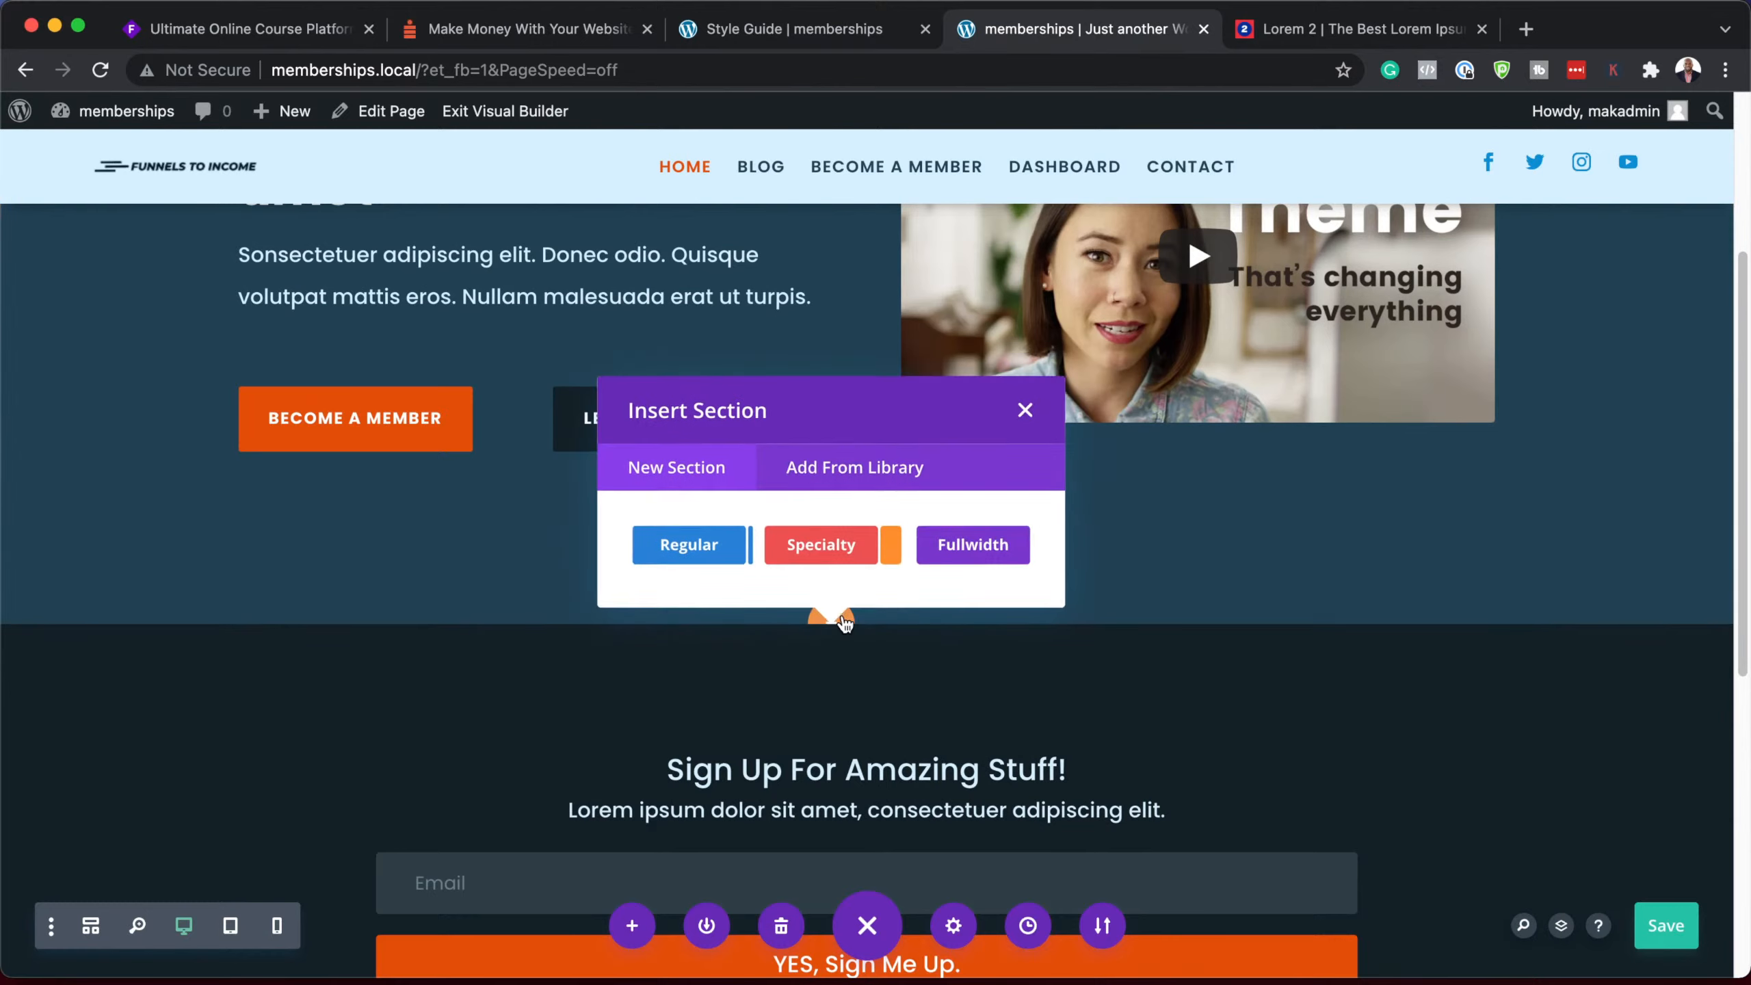
{"action": "left_click", "coordinate": [723, 551]}
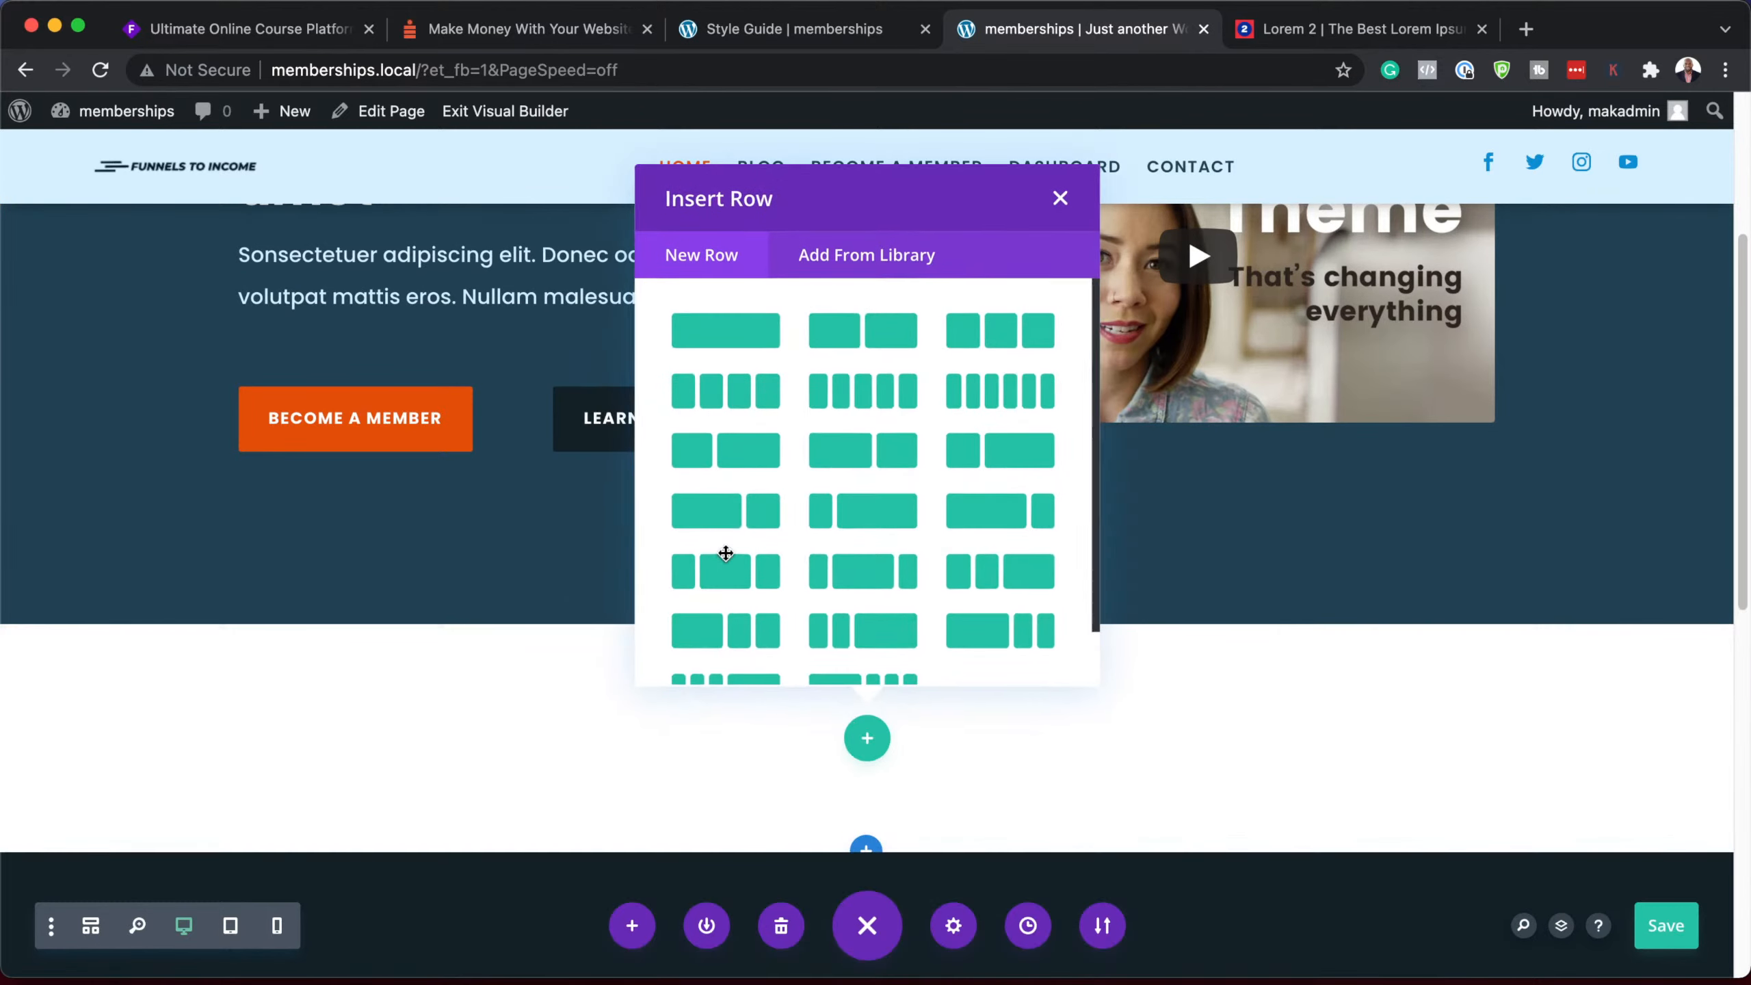
{"action": "left_click", "coordinate": [761, 335]}
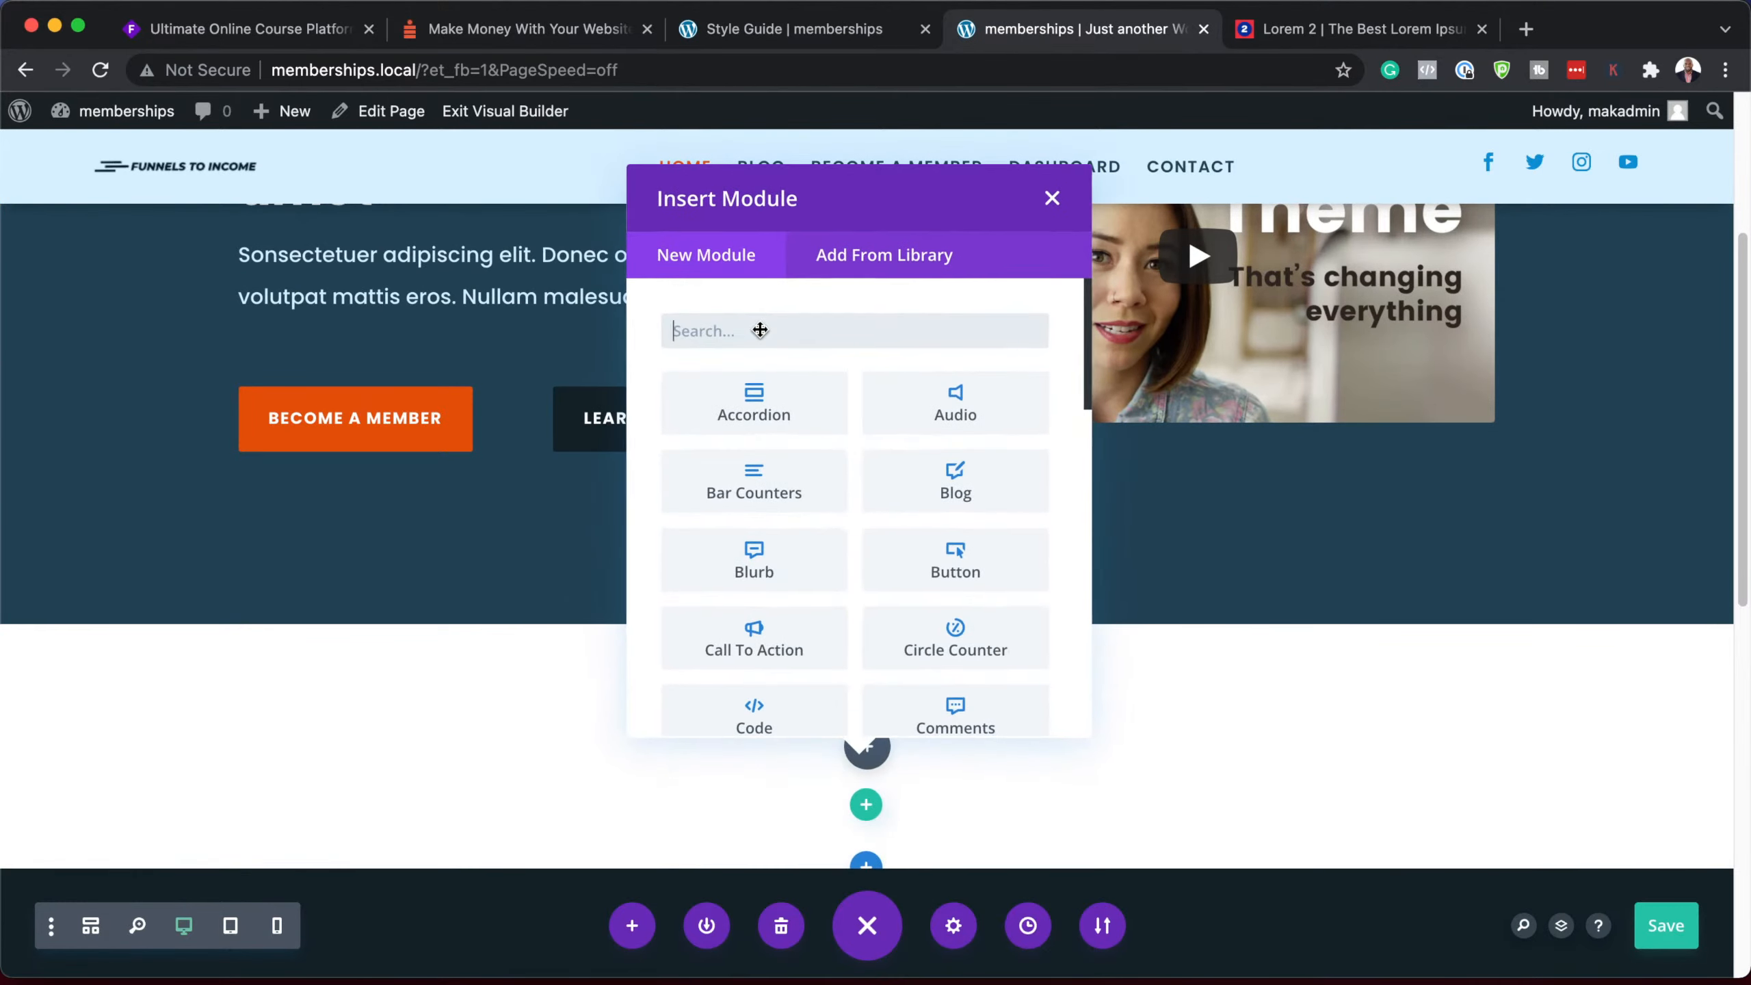
{"action": "type", "text": "text"}
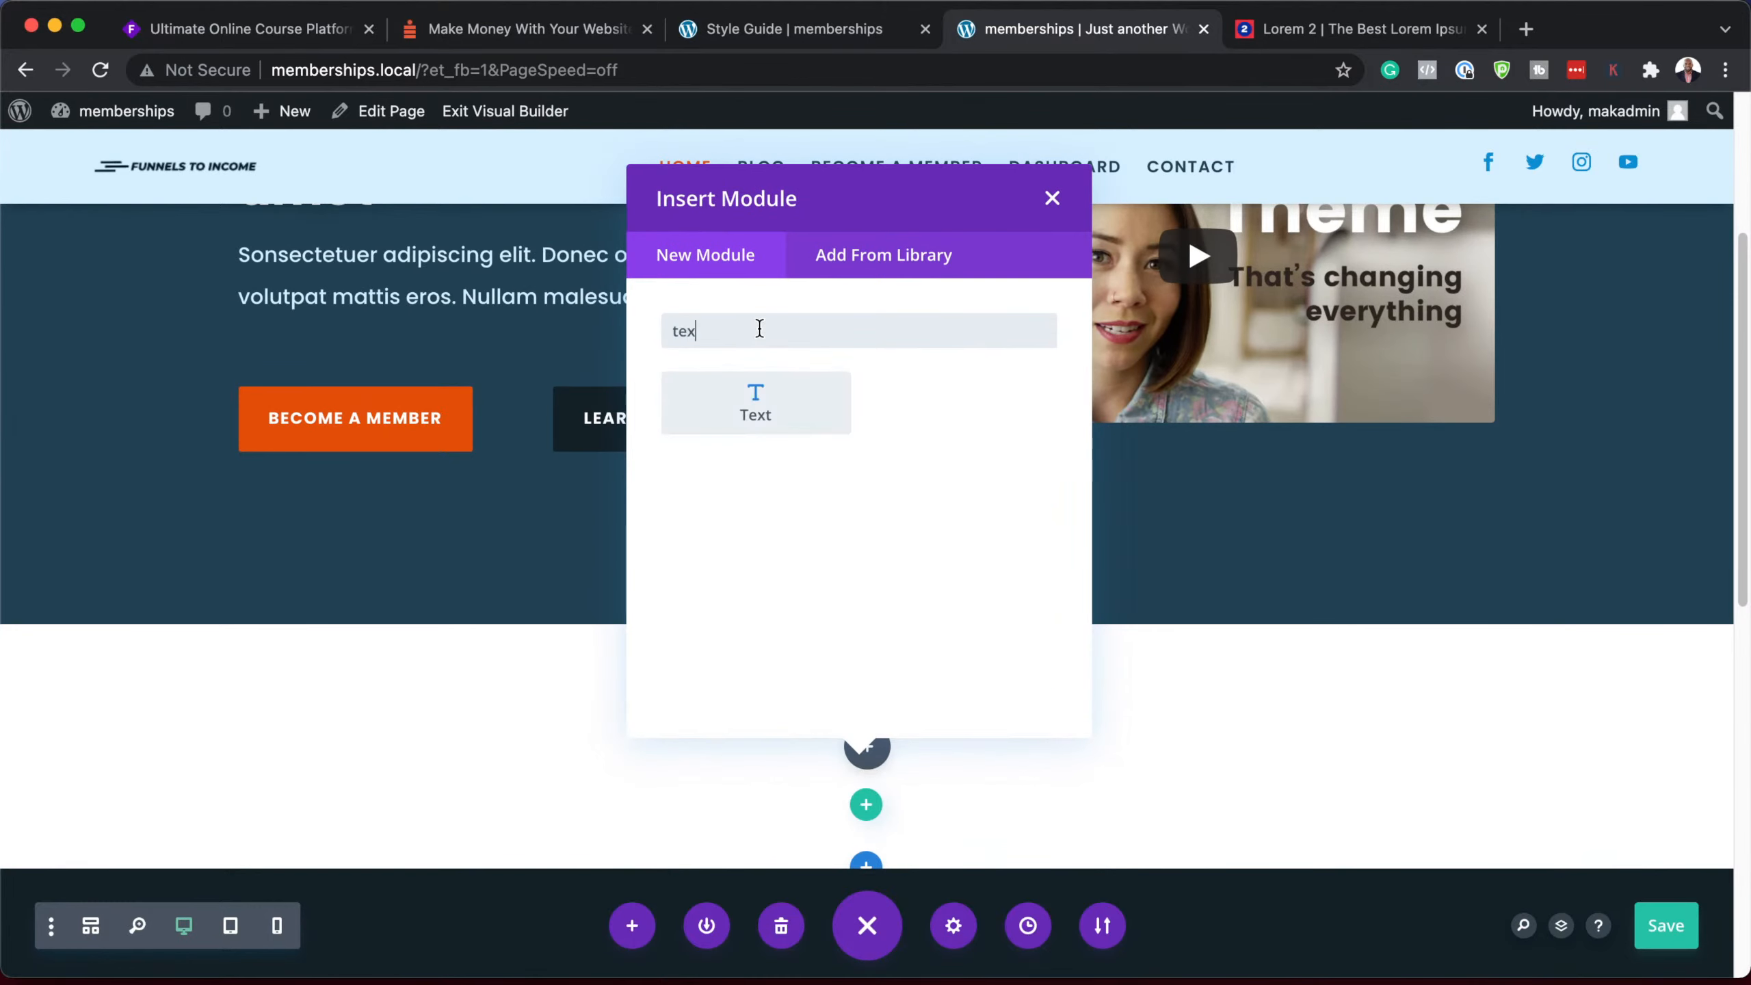
{"action": "left_click", "coordinate": [763, 380]}
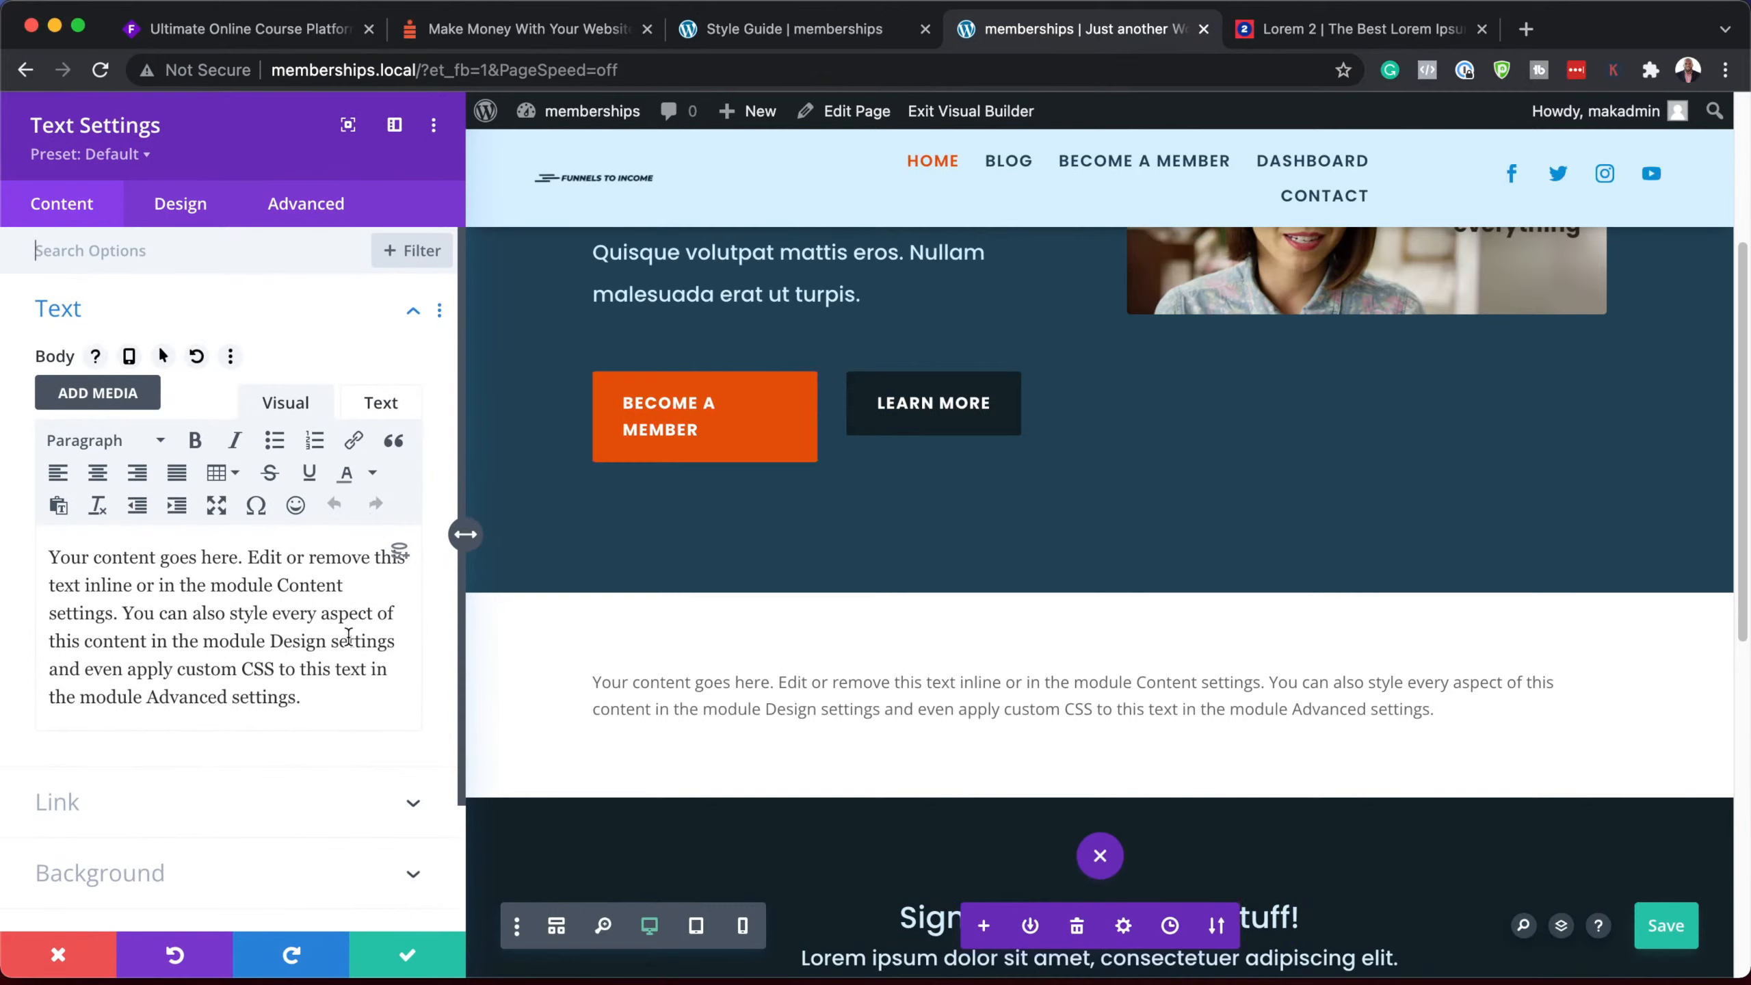
Step: Copy the second sample paragraph from the lorem ipsum generator page
{"action": "left_click", "coordinate": [1299, 30]}
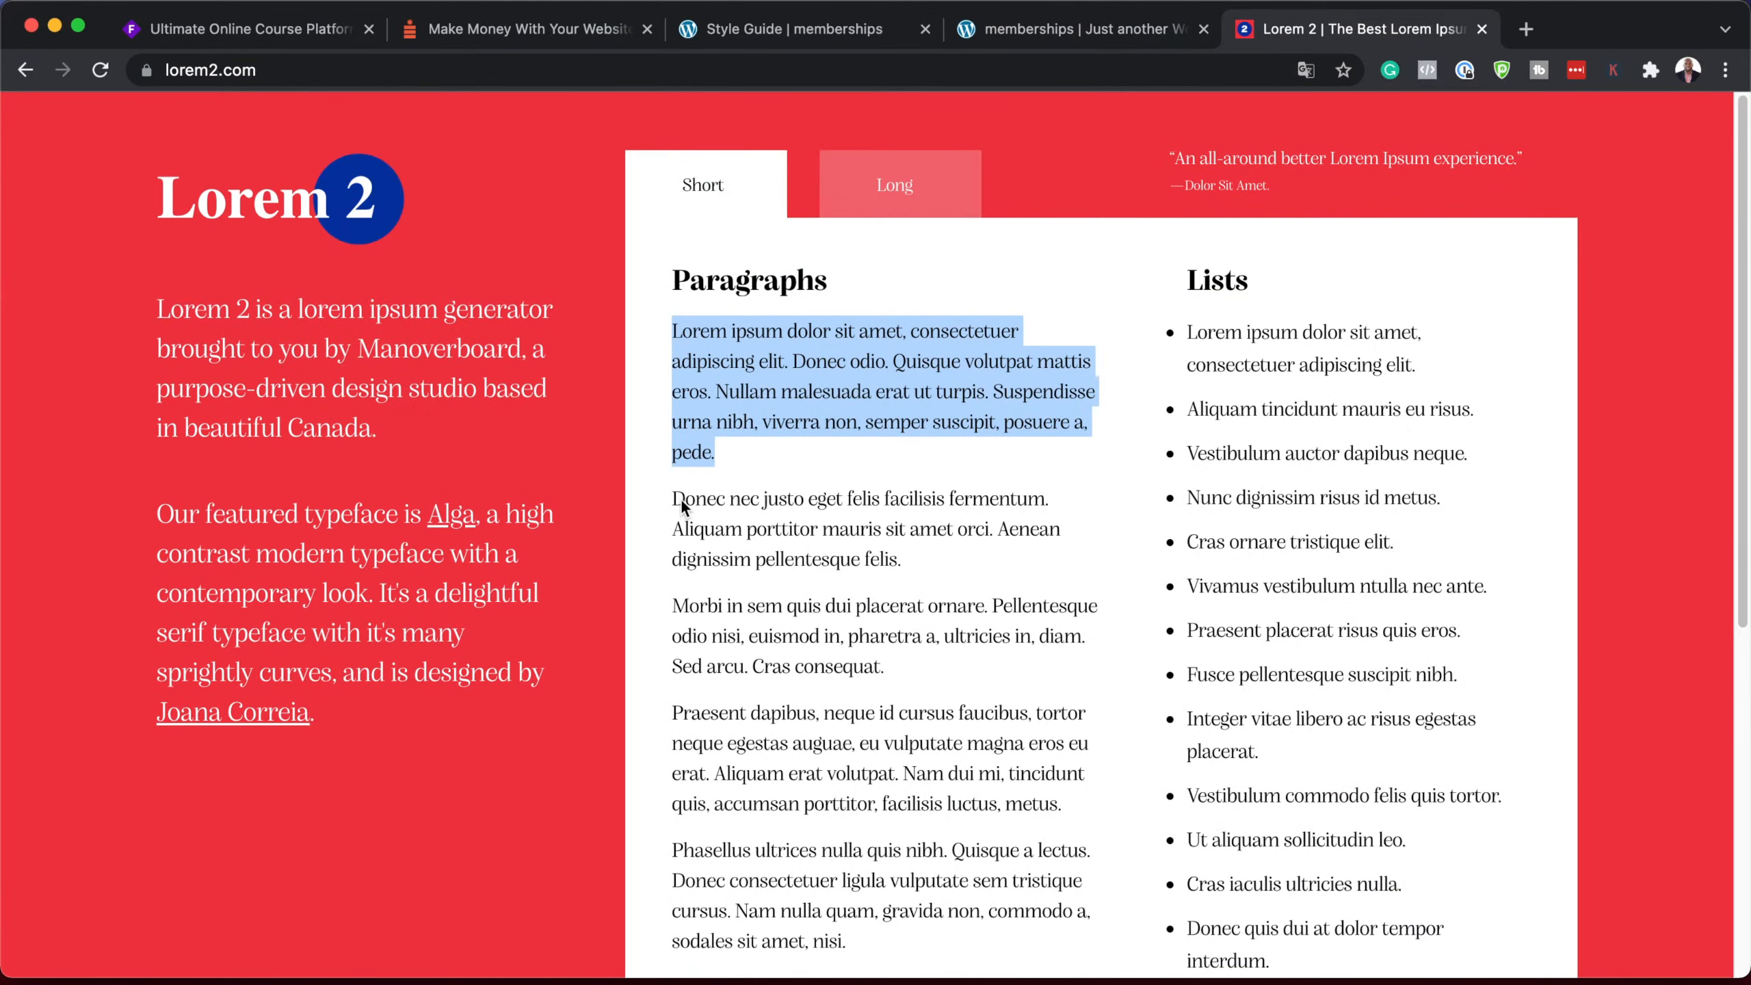
{"action": "left_click_drag", "start_coordinate": [675, 495], "coordinate": [961, 563]}
{"action": "key", "text": "super+c"}
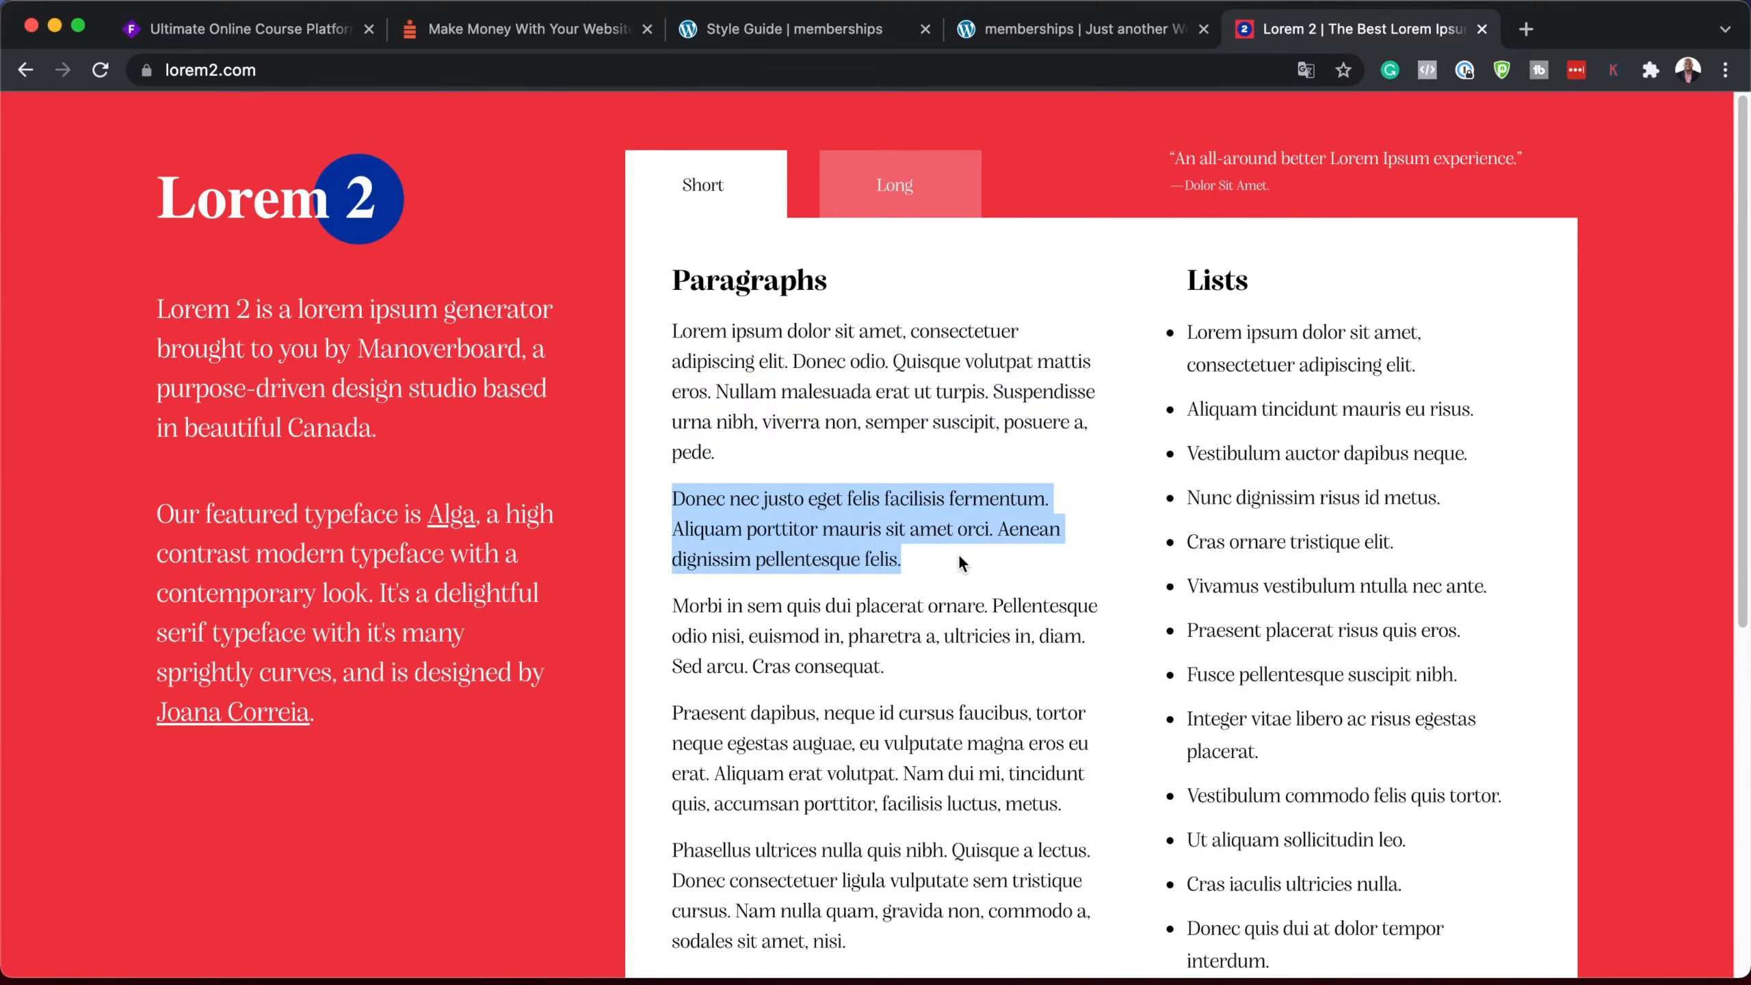
{"action": "left_click", "coordinate": [1044, 30]}
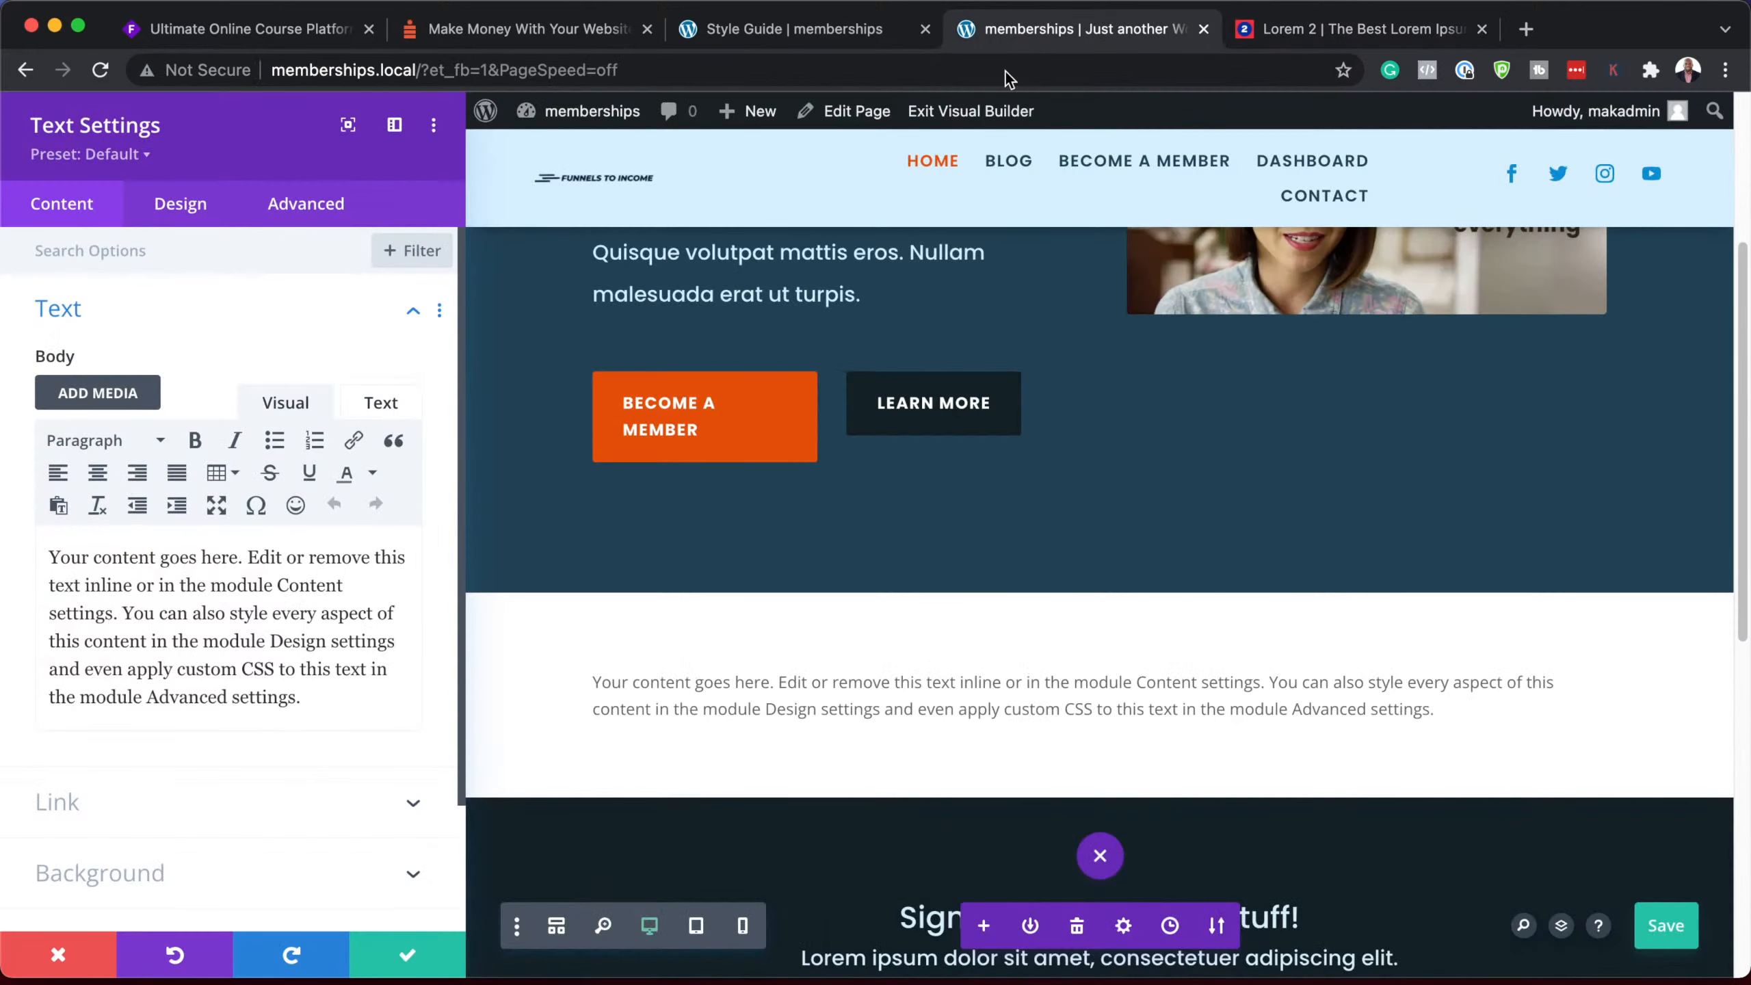
Step: Paste the copied paragraph and make its first line 'Donec nec justo eget felis' a Heading 2
{"action": "left_click_drag", "start_coordinate": [320, 712], "coordinate": [35, 542]}
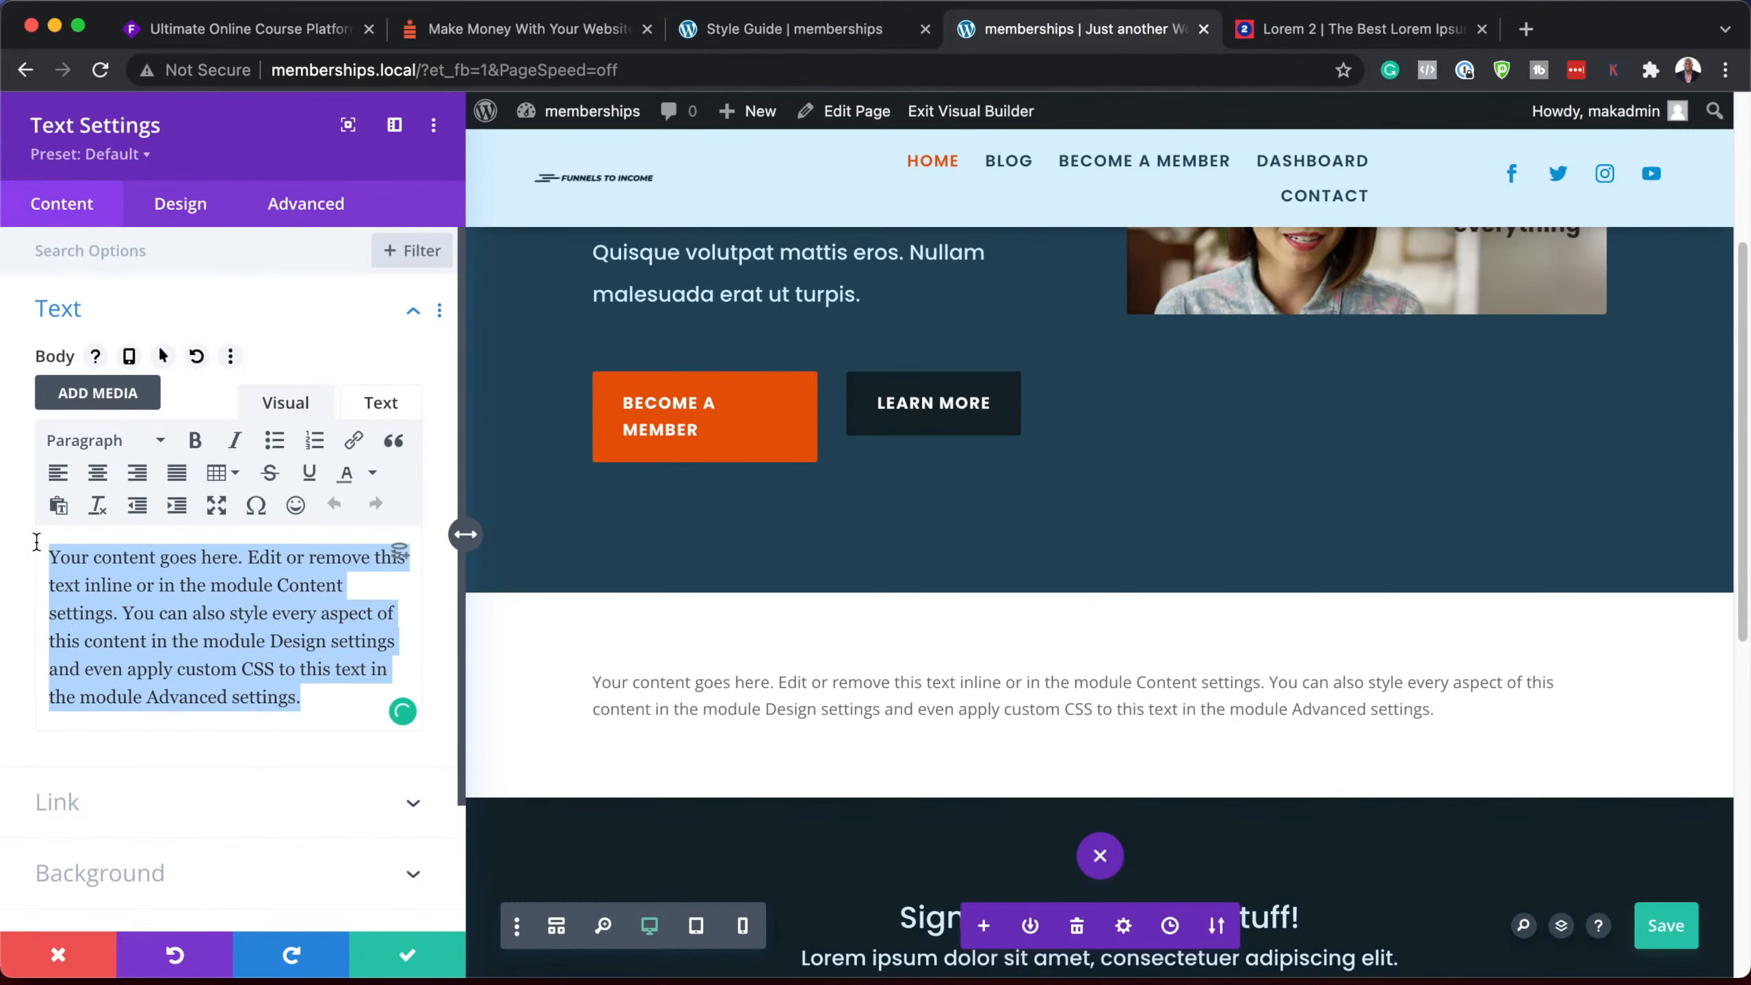
{"action": "key", "text": "super+v"}
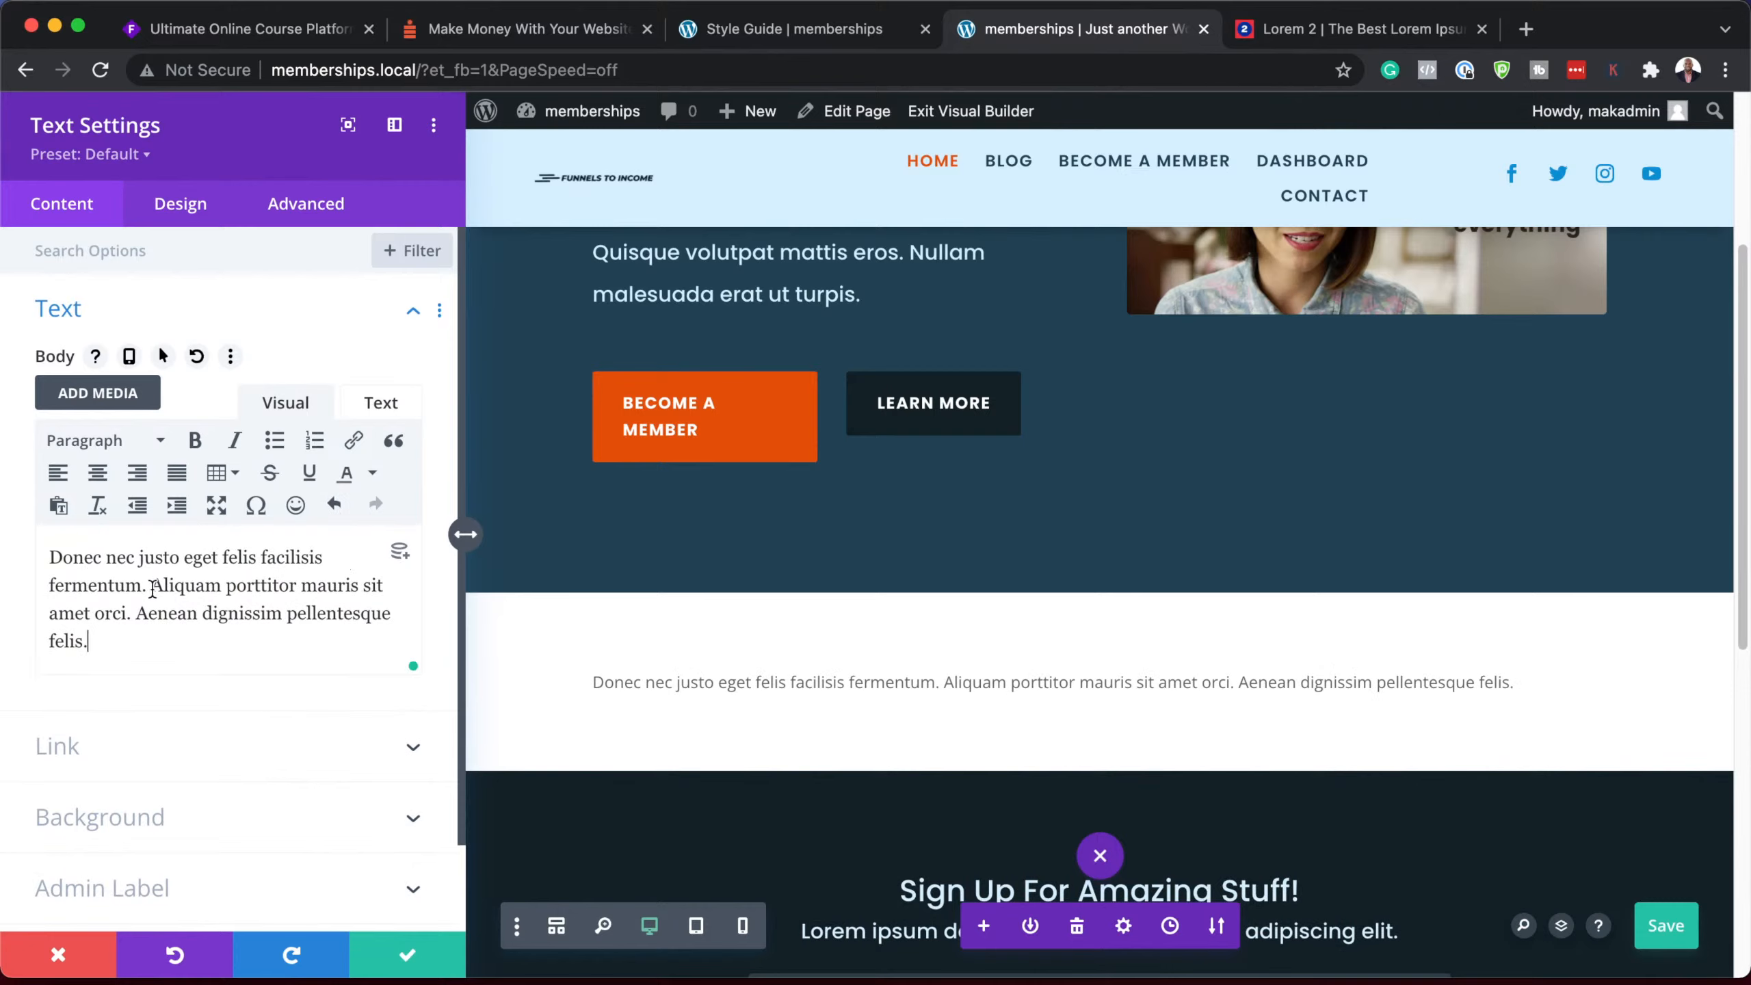
{"action": "left_click", "coordinate": [260, 557]}
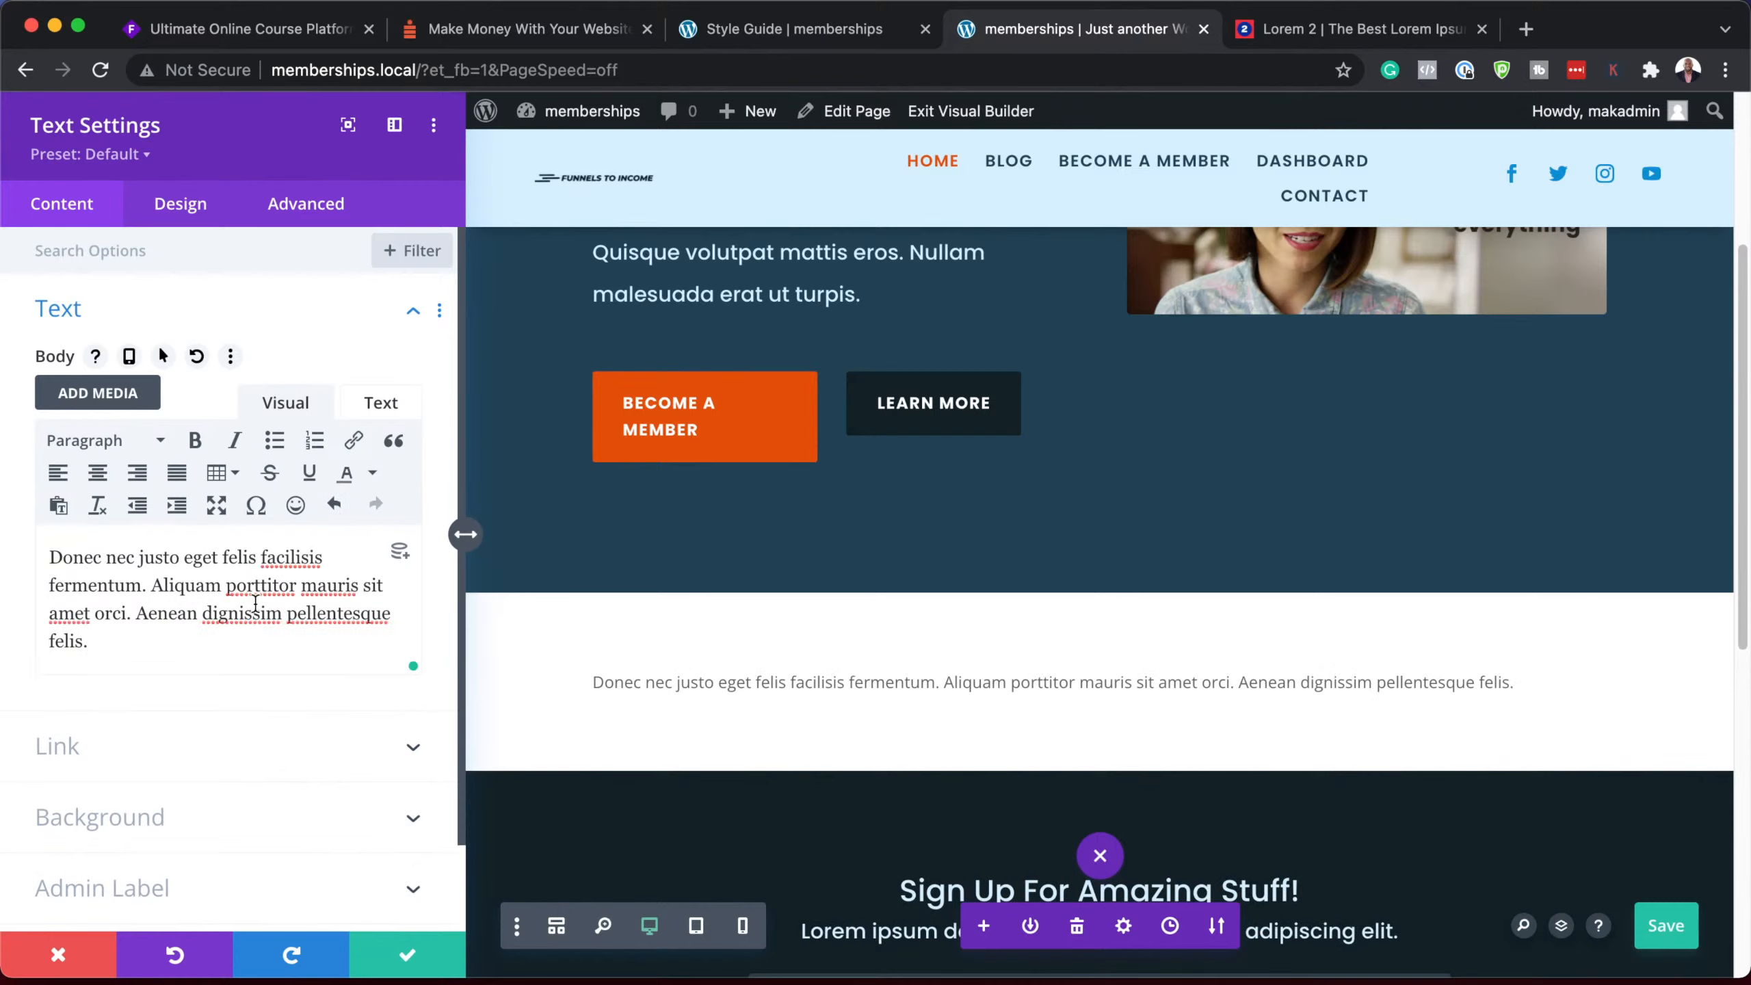
{"action": "key", "text": "Return"}
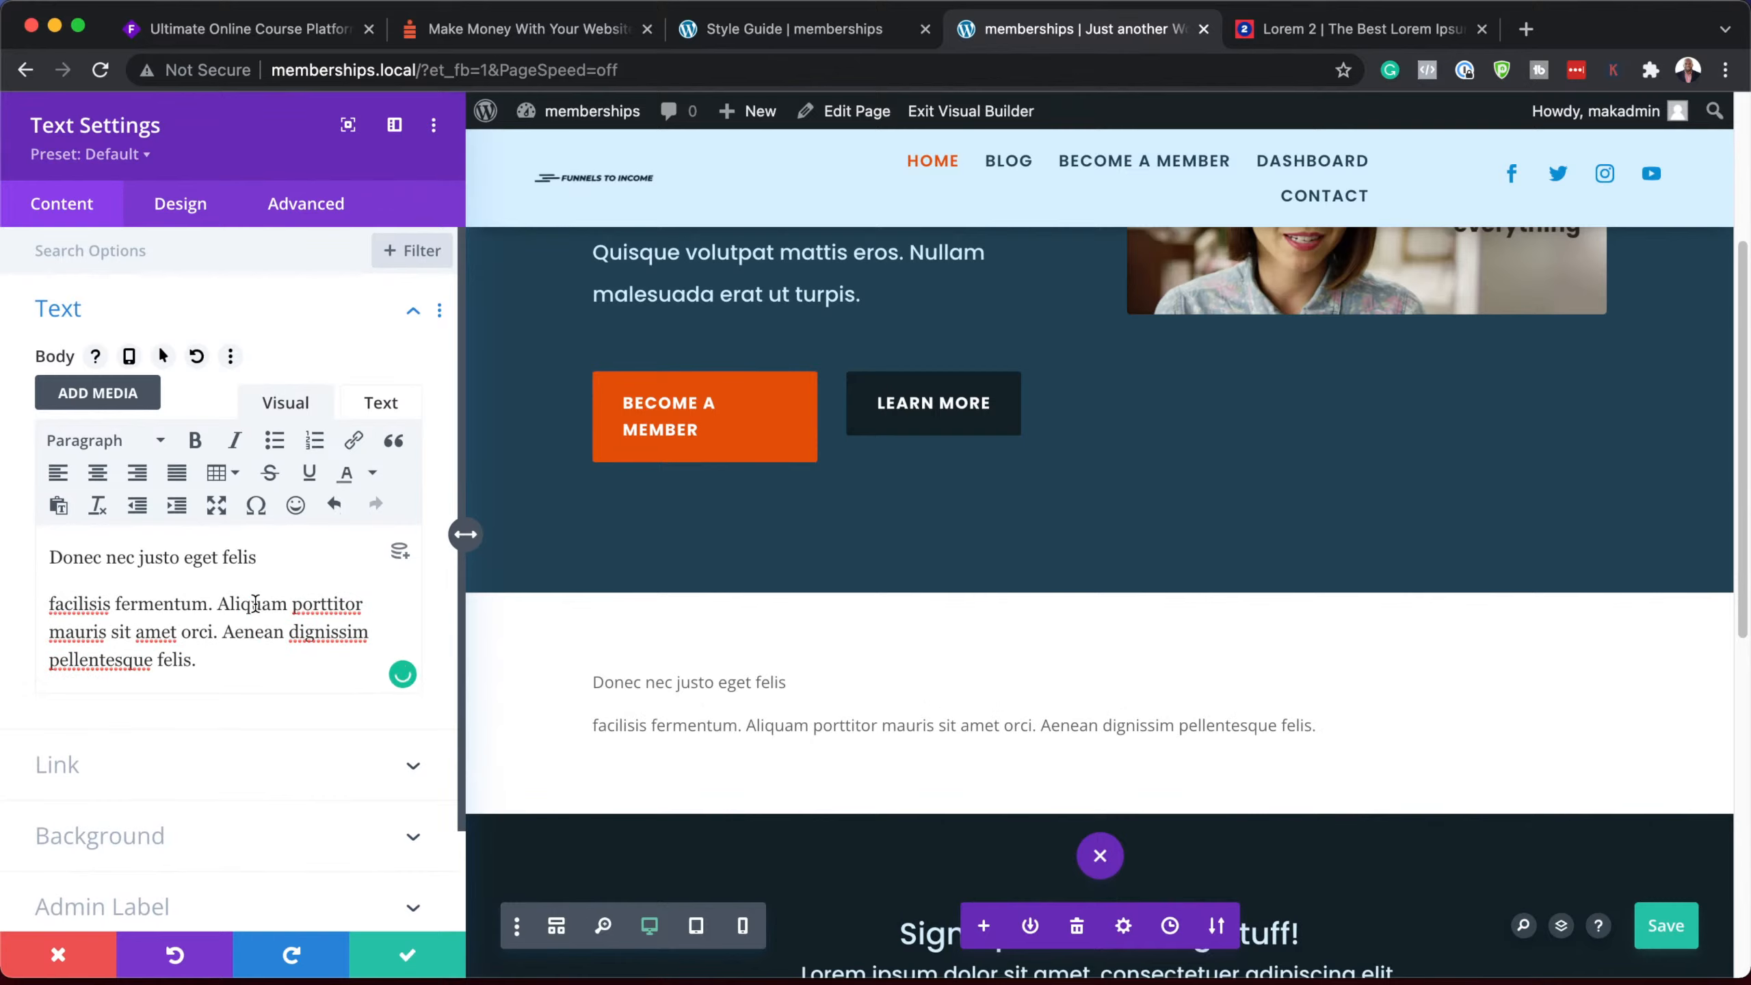
{"action": "type", "text": "E"}
{"action": "left_click_drag", "start_coordinate": [260, 558], "coordinate": [31, 548]}
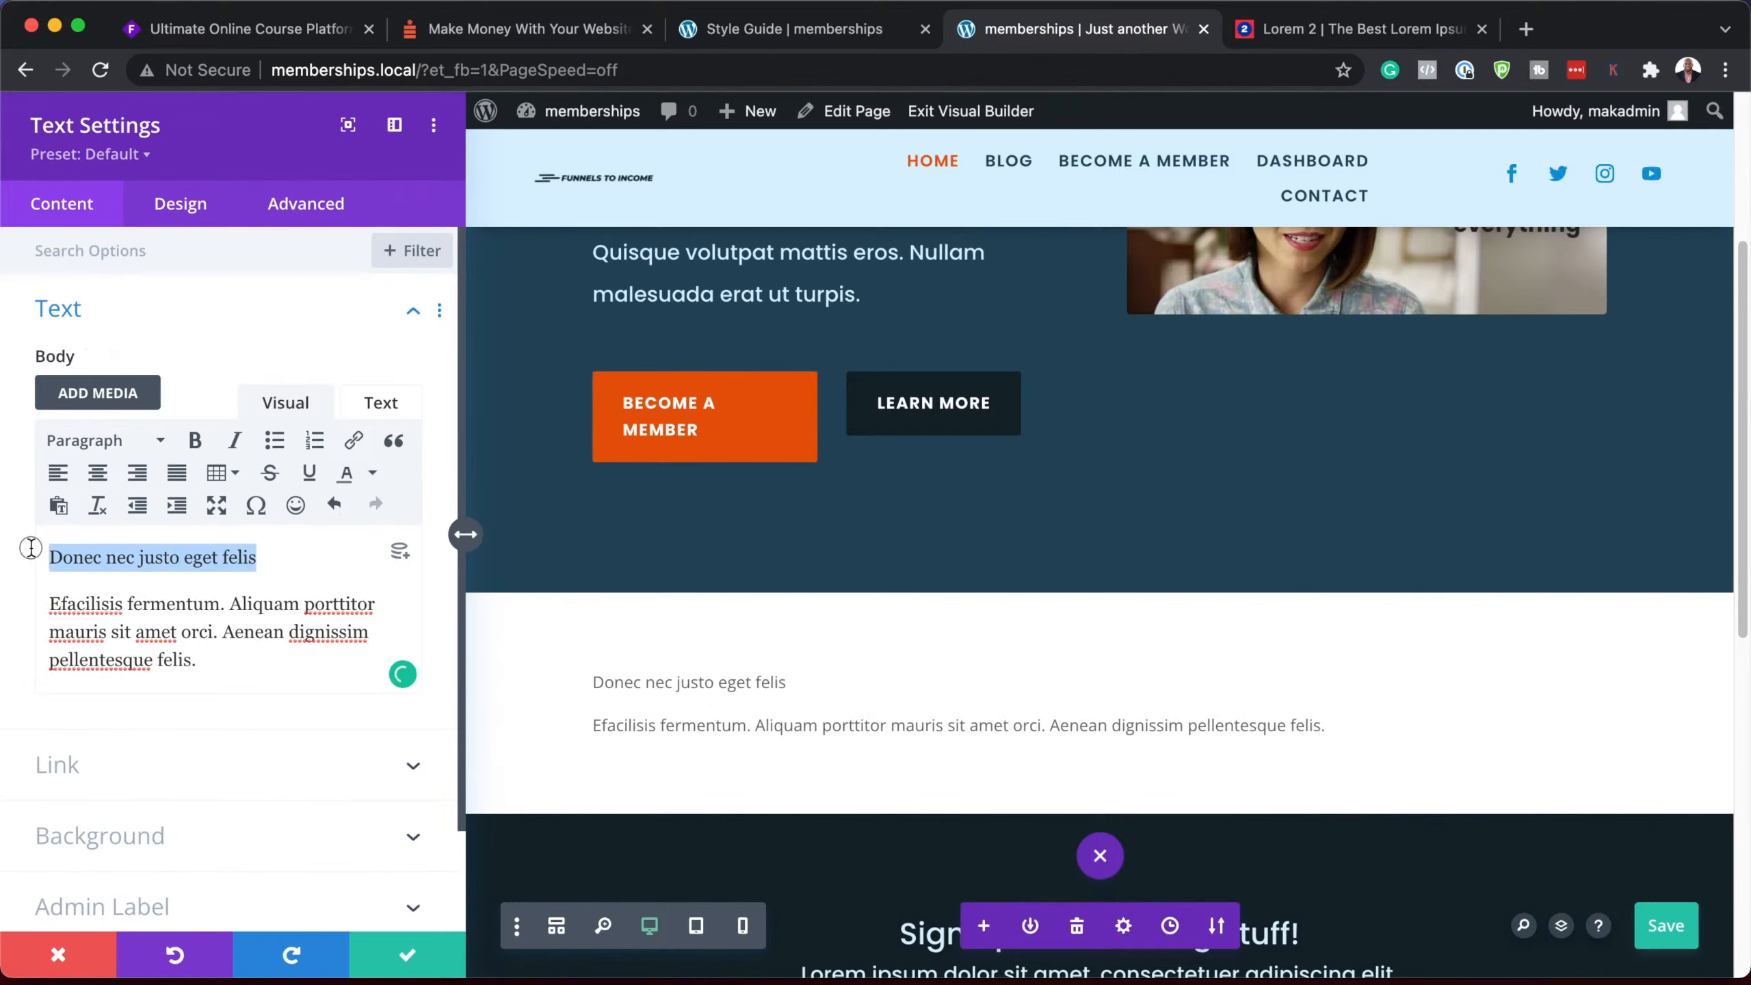
{"action": "left_click", "coordinate": [103, 441]}
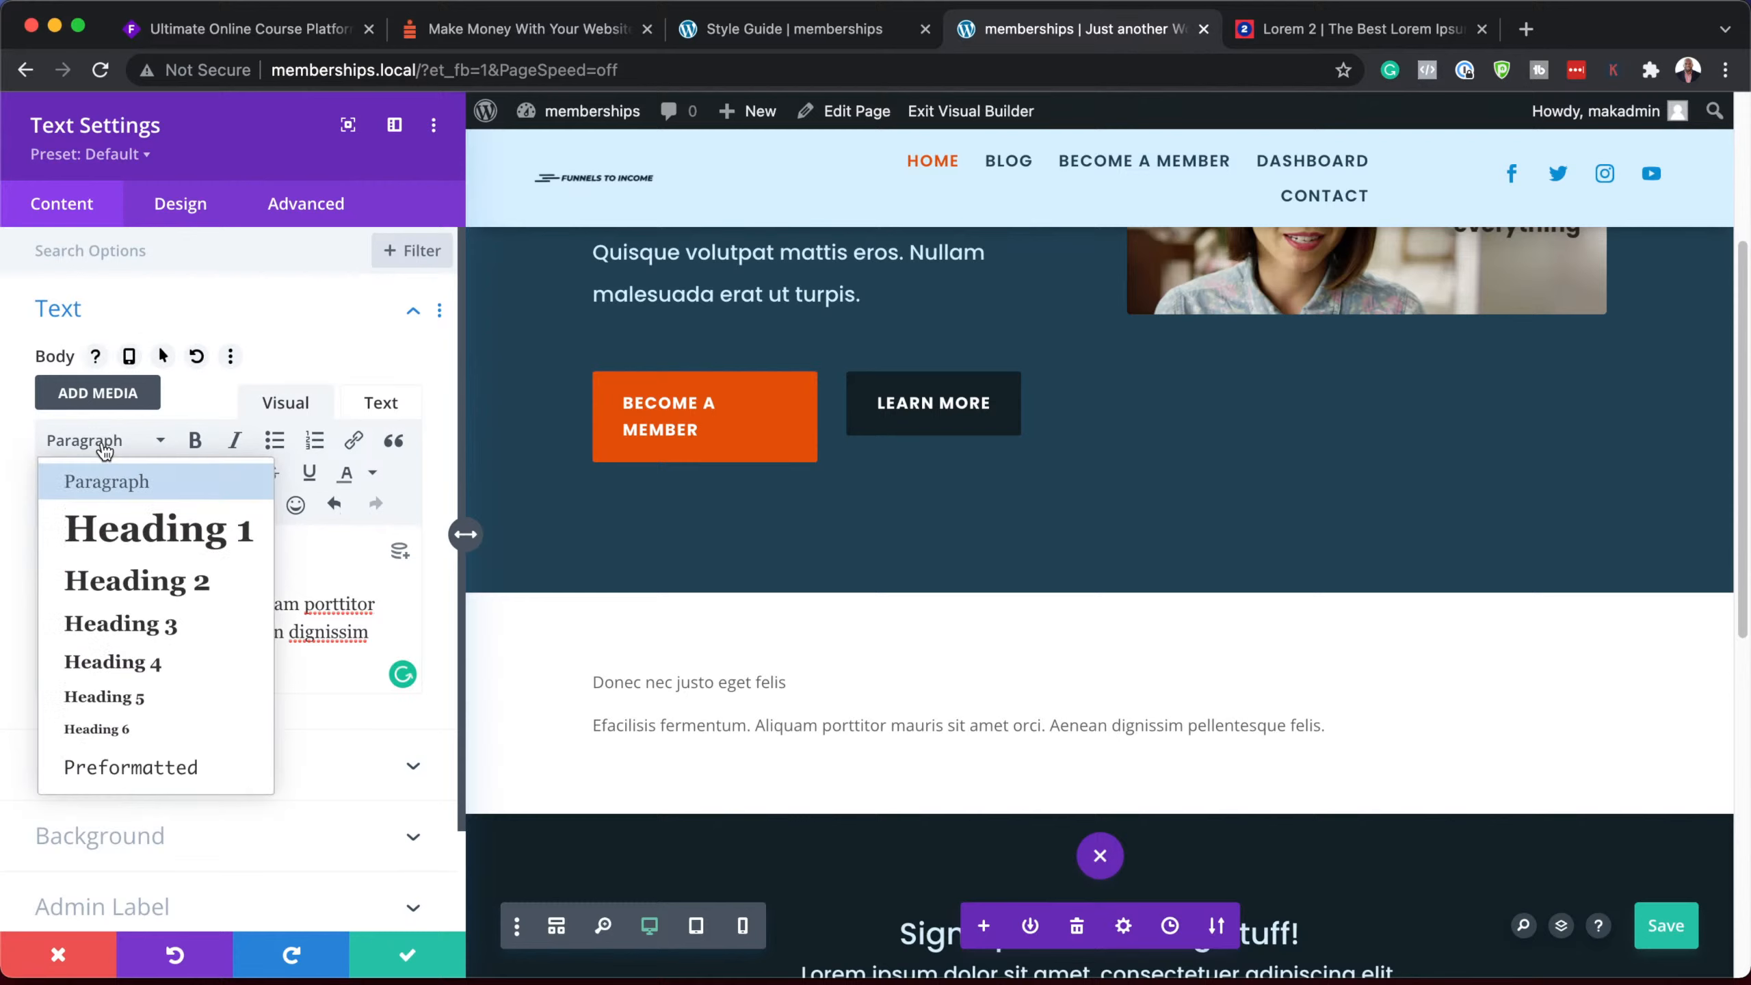
{"action": "left_click", "coordinate": [162, 596]}
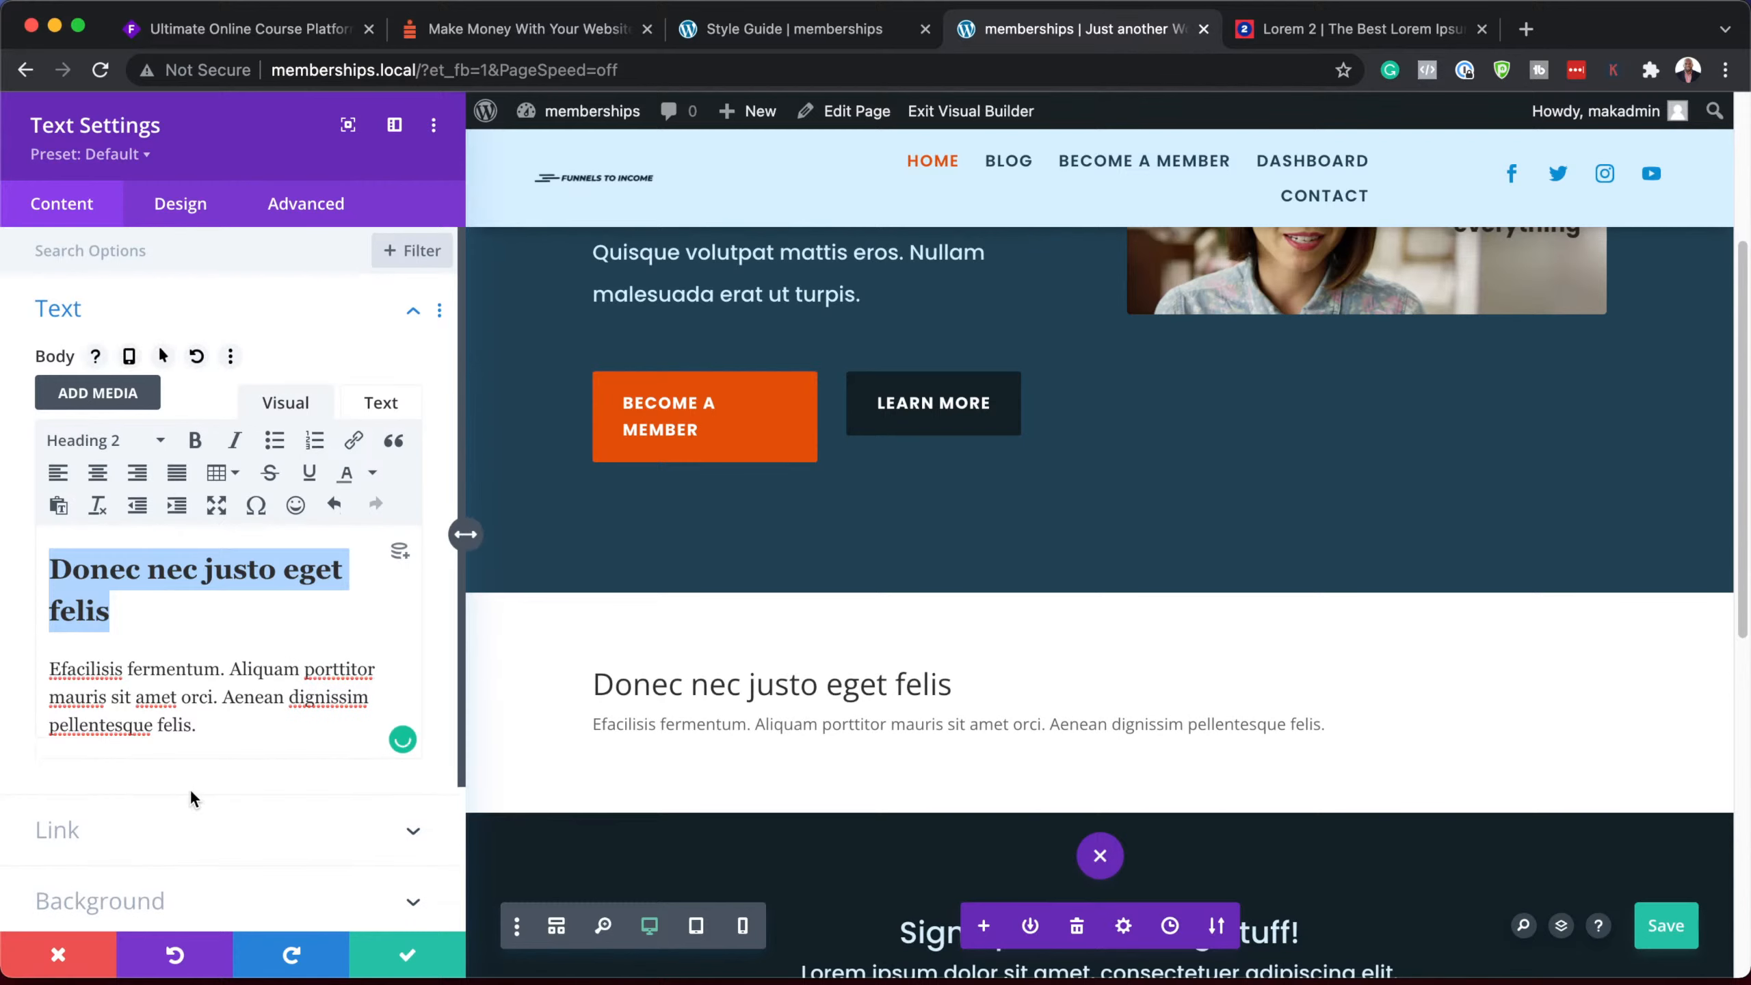
Step: Apply the Section Description preset to the Text module and save it
{"action": "left_click", "coordinate": [141, 158]}
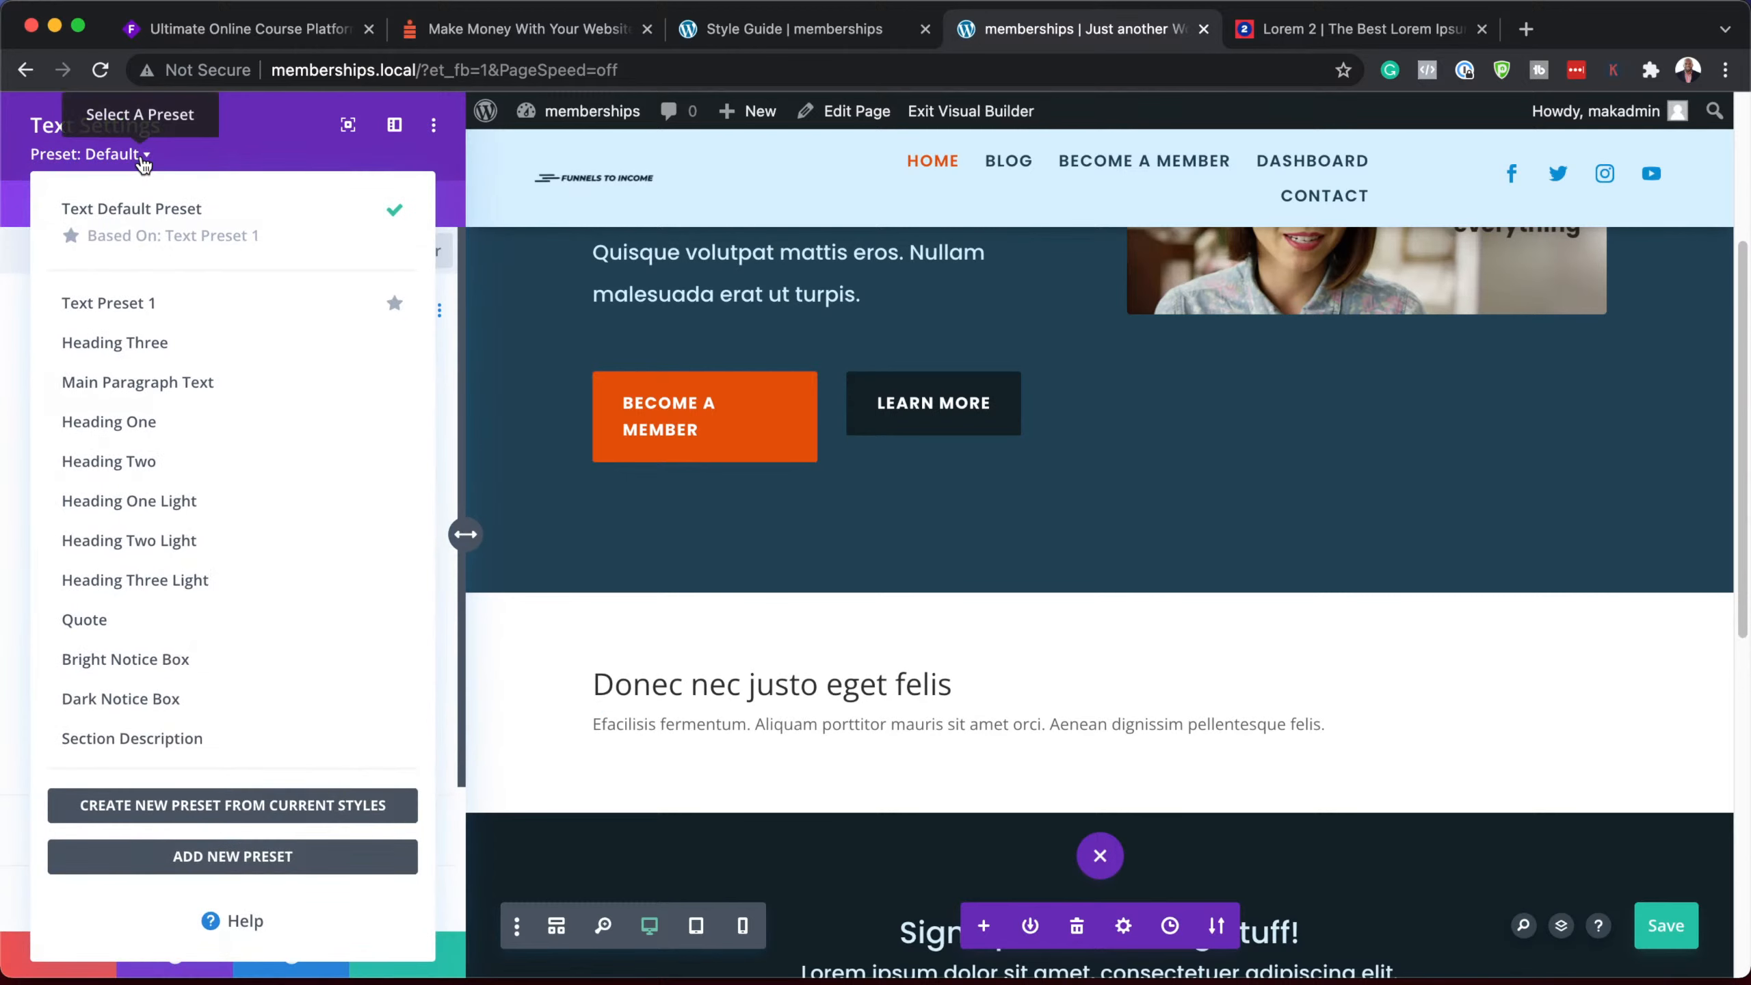
{"action": "left_click", "coordinate": [193, 742]}
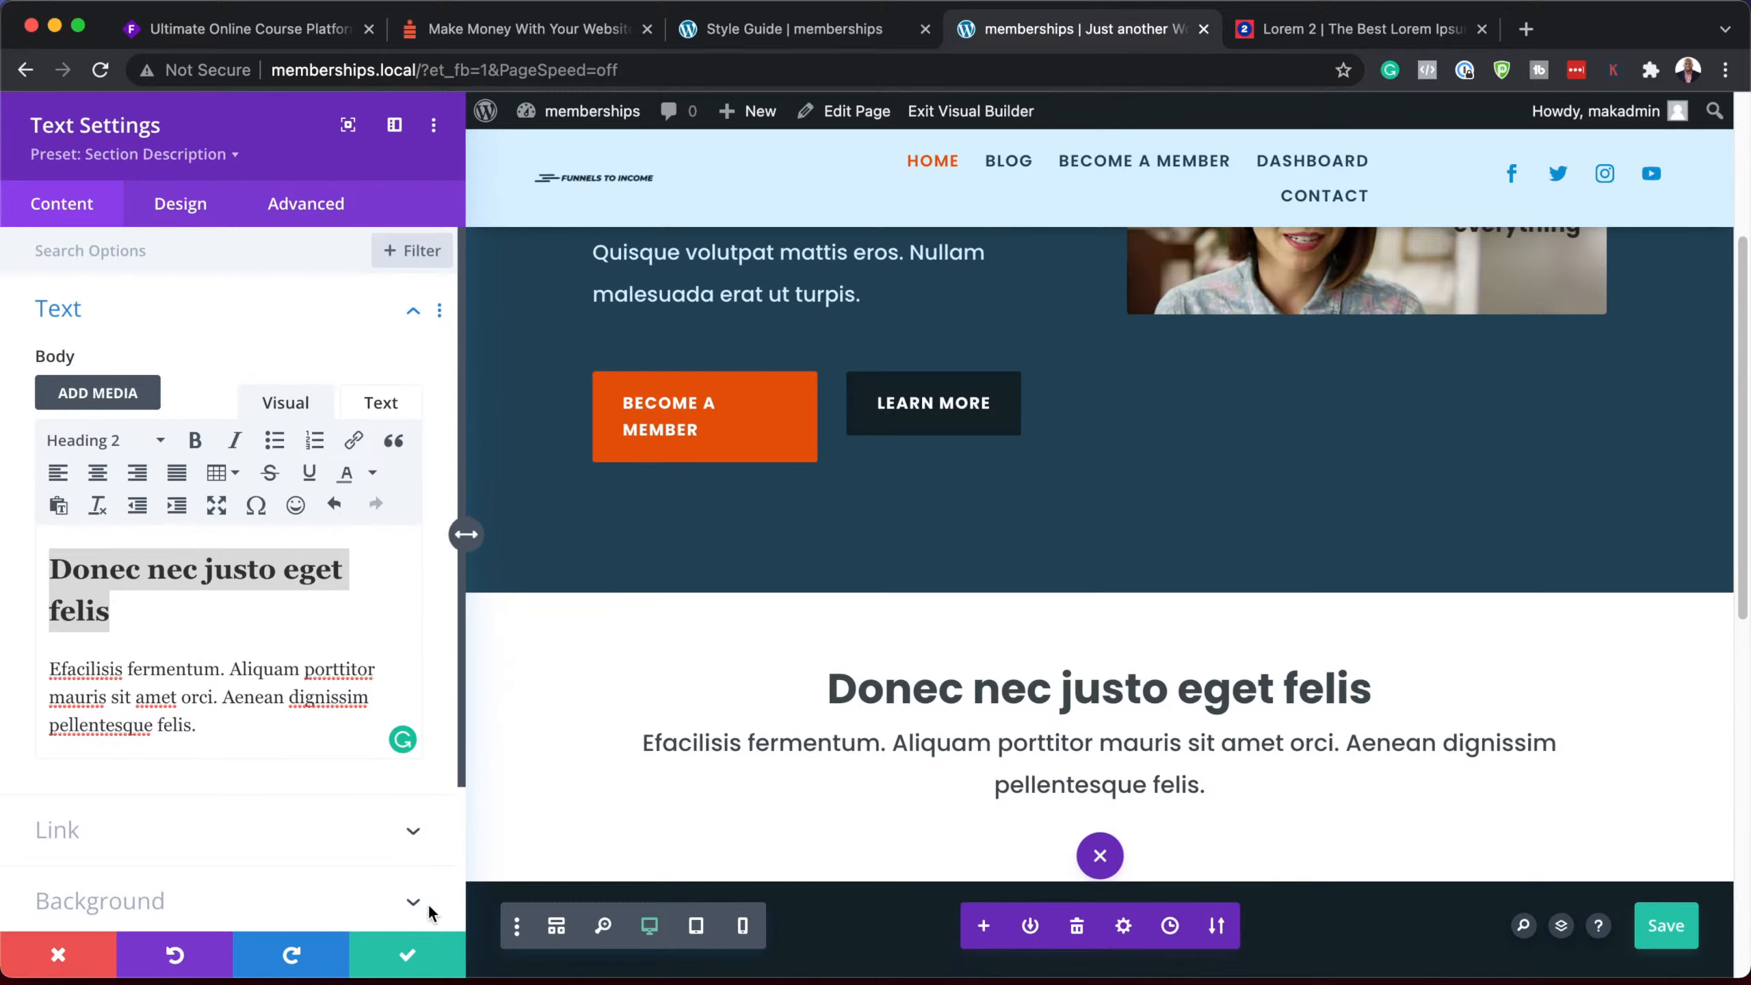
{"action": "left_click", "coordinate": [408, 960]}
Step: Make 10% Section Padding the default section preset for the heading's section, confirm, and save
{"action": "mouse_move", "coordinate": [223, 646]}
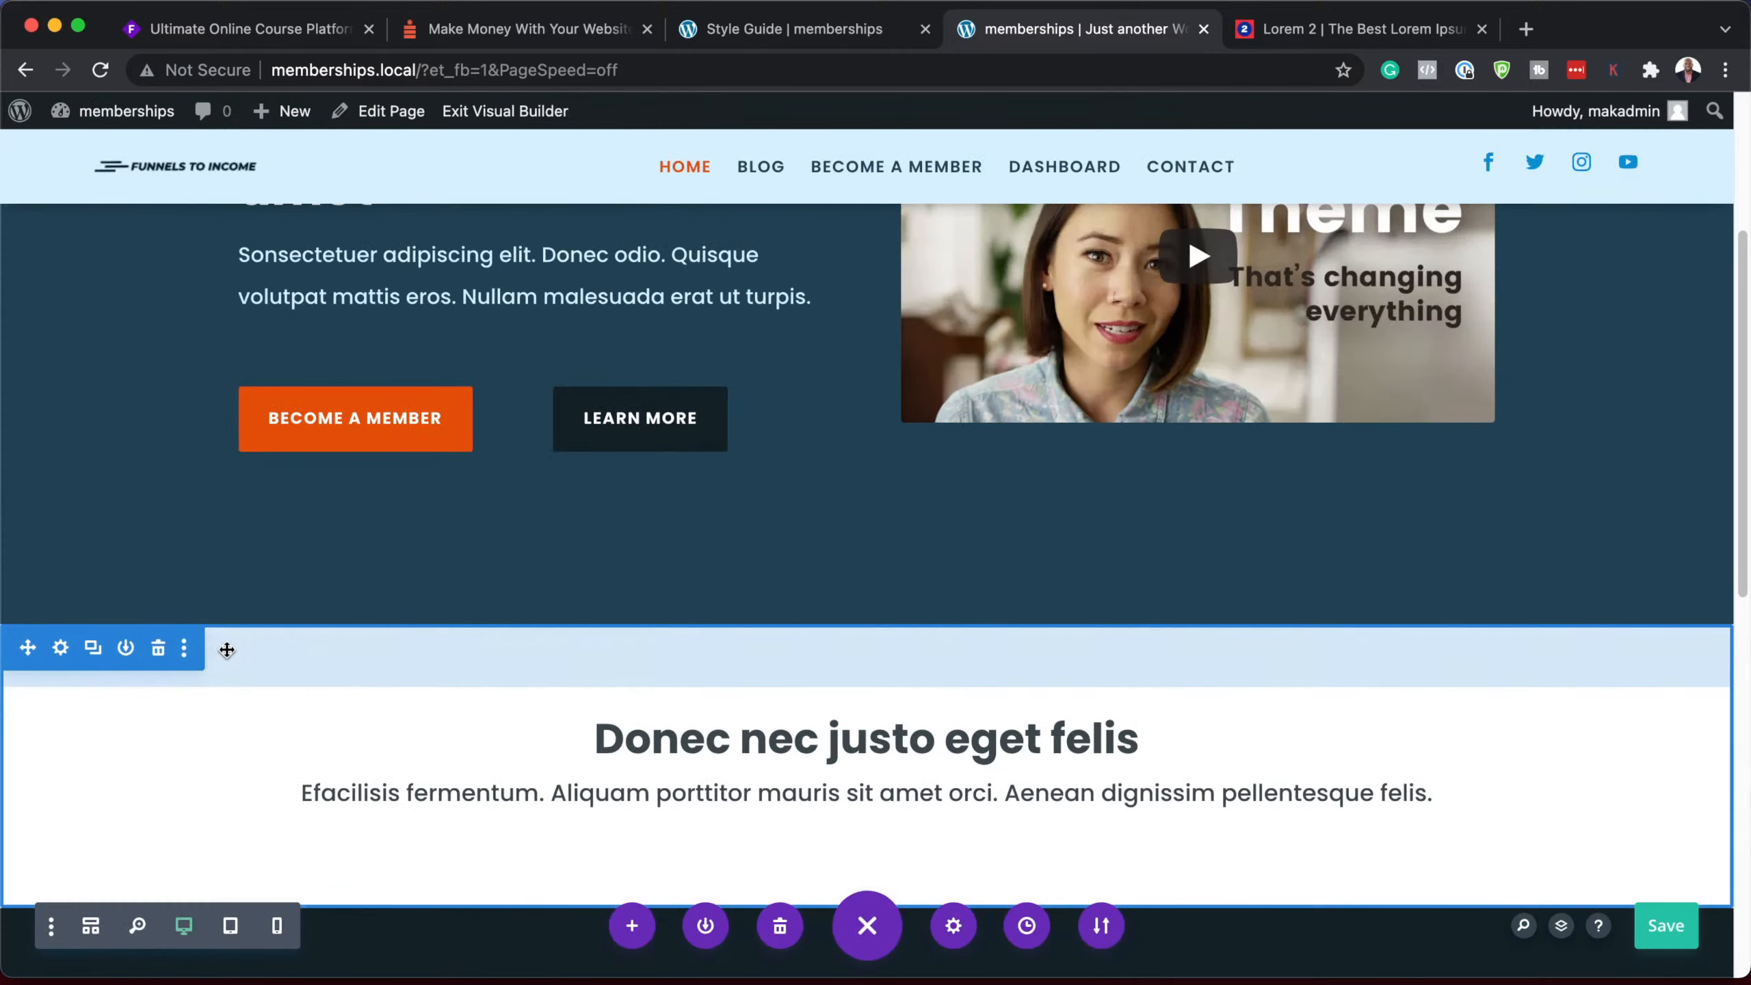
{"action": "left_click", "coordinate": [61, 649]}
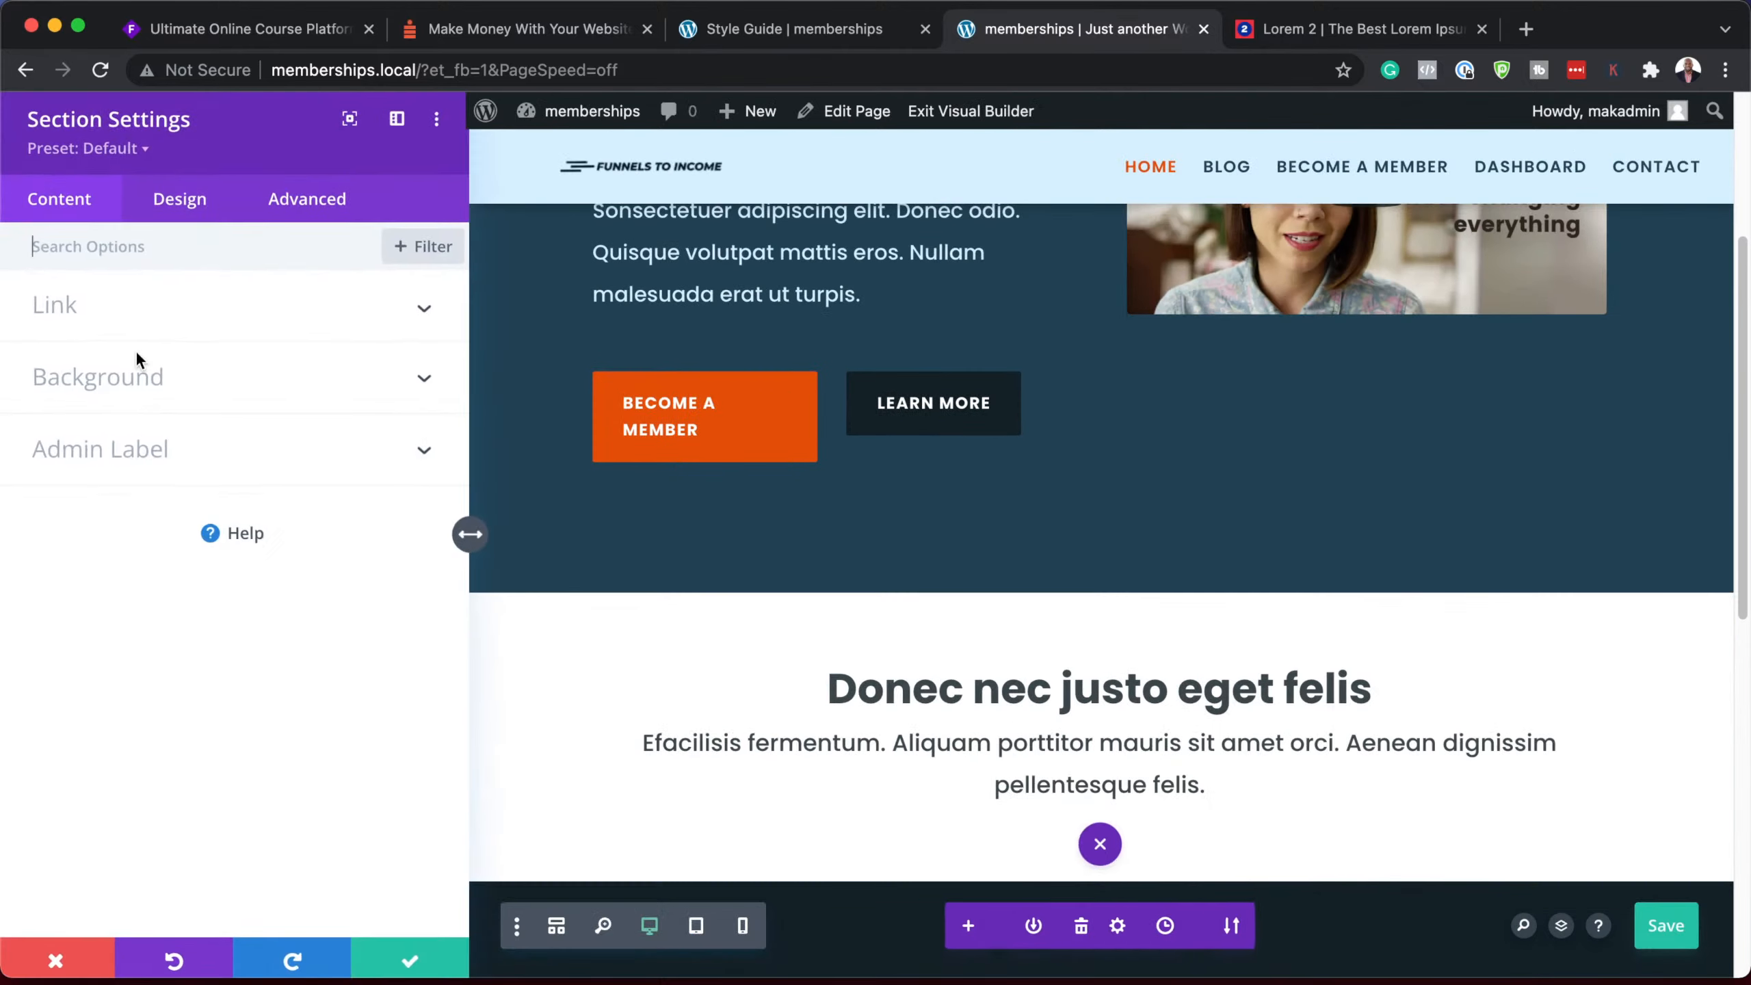
{"action": "left_click", "coordinate": [142, 156]}
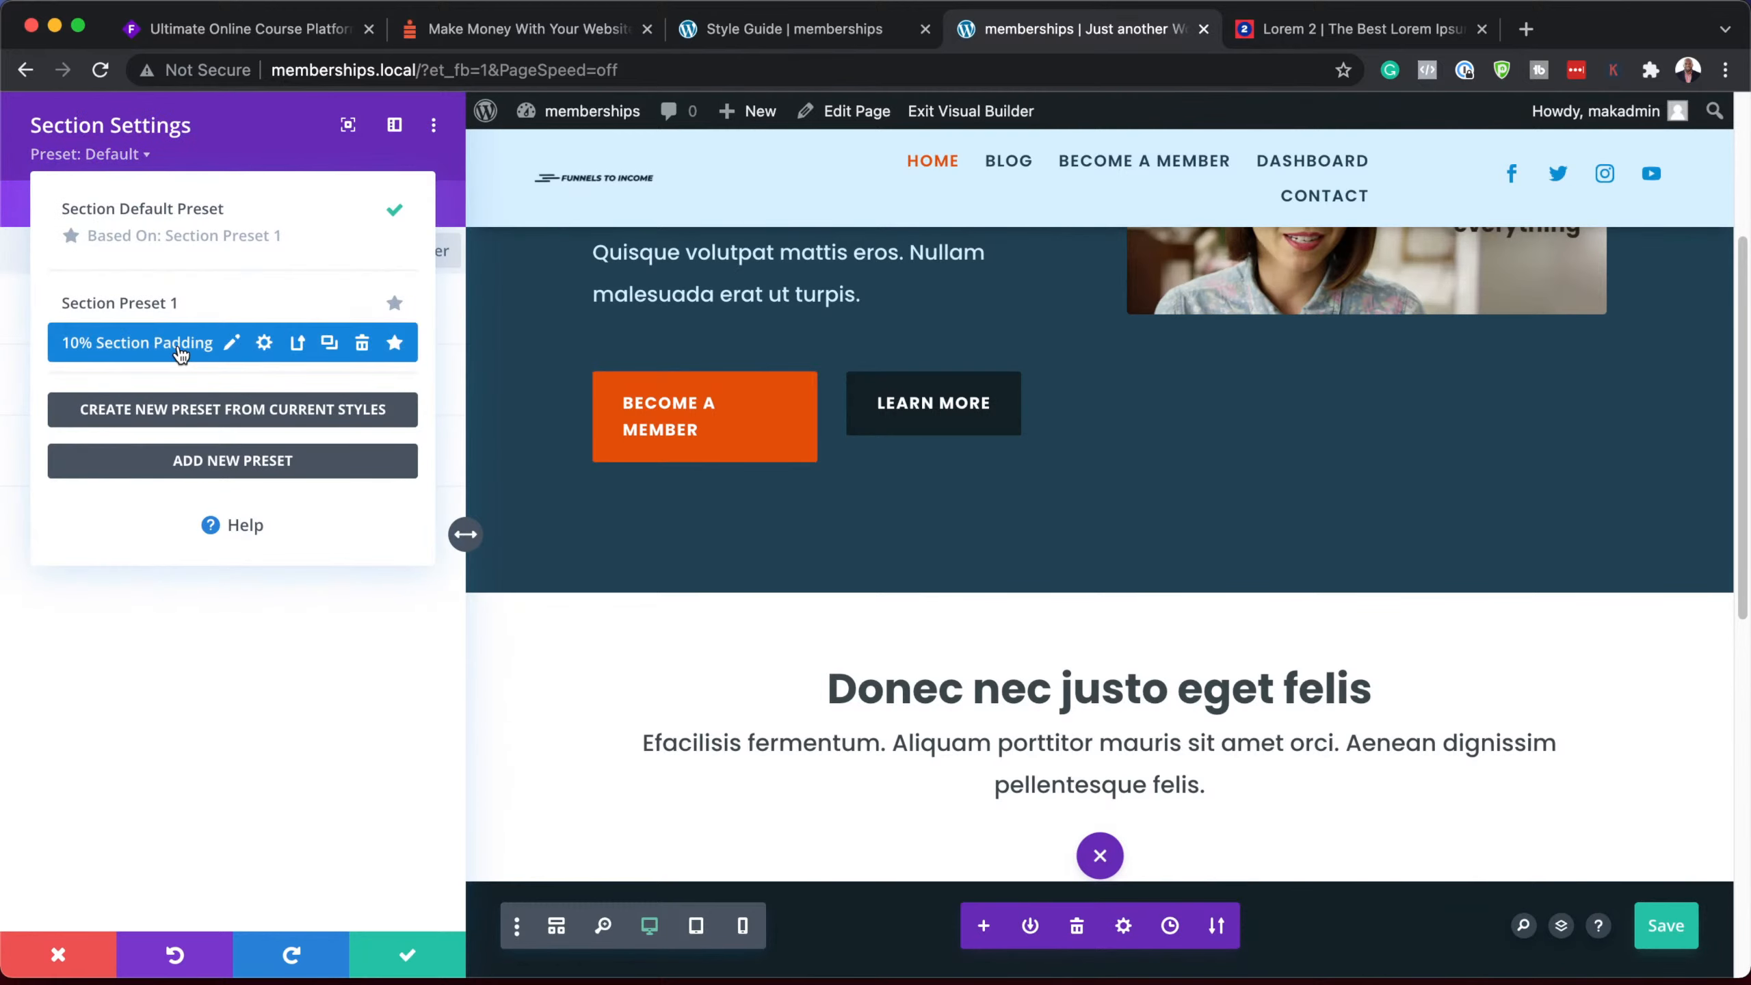
{"action": "left_click", "coordinate": [395, 344]}
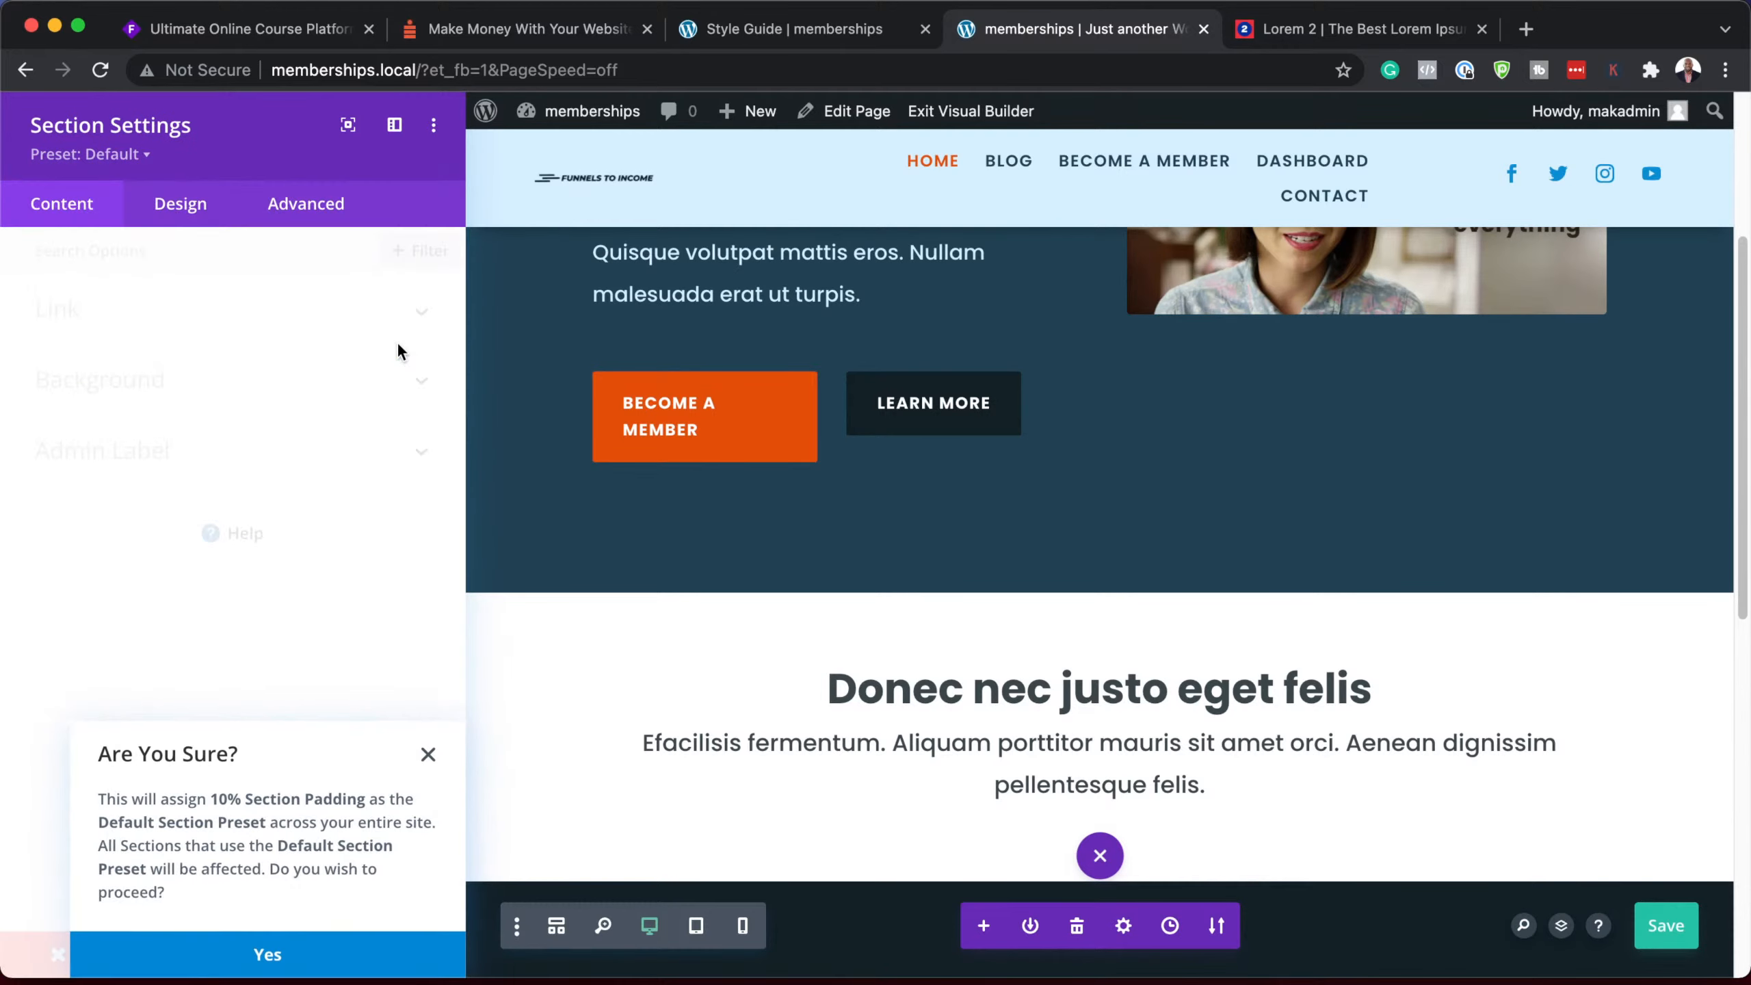
{"action": "left_click", "coordinate": [296, 950]}
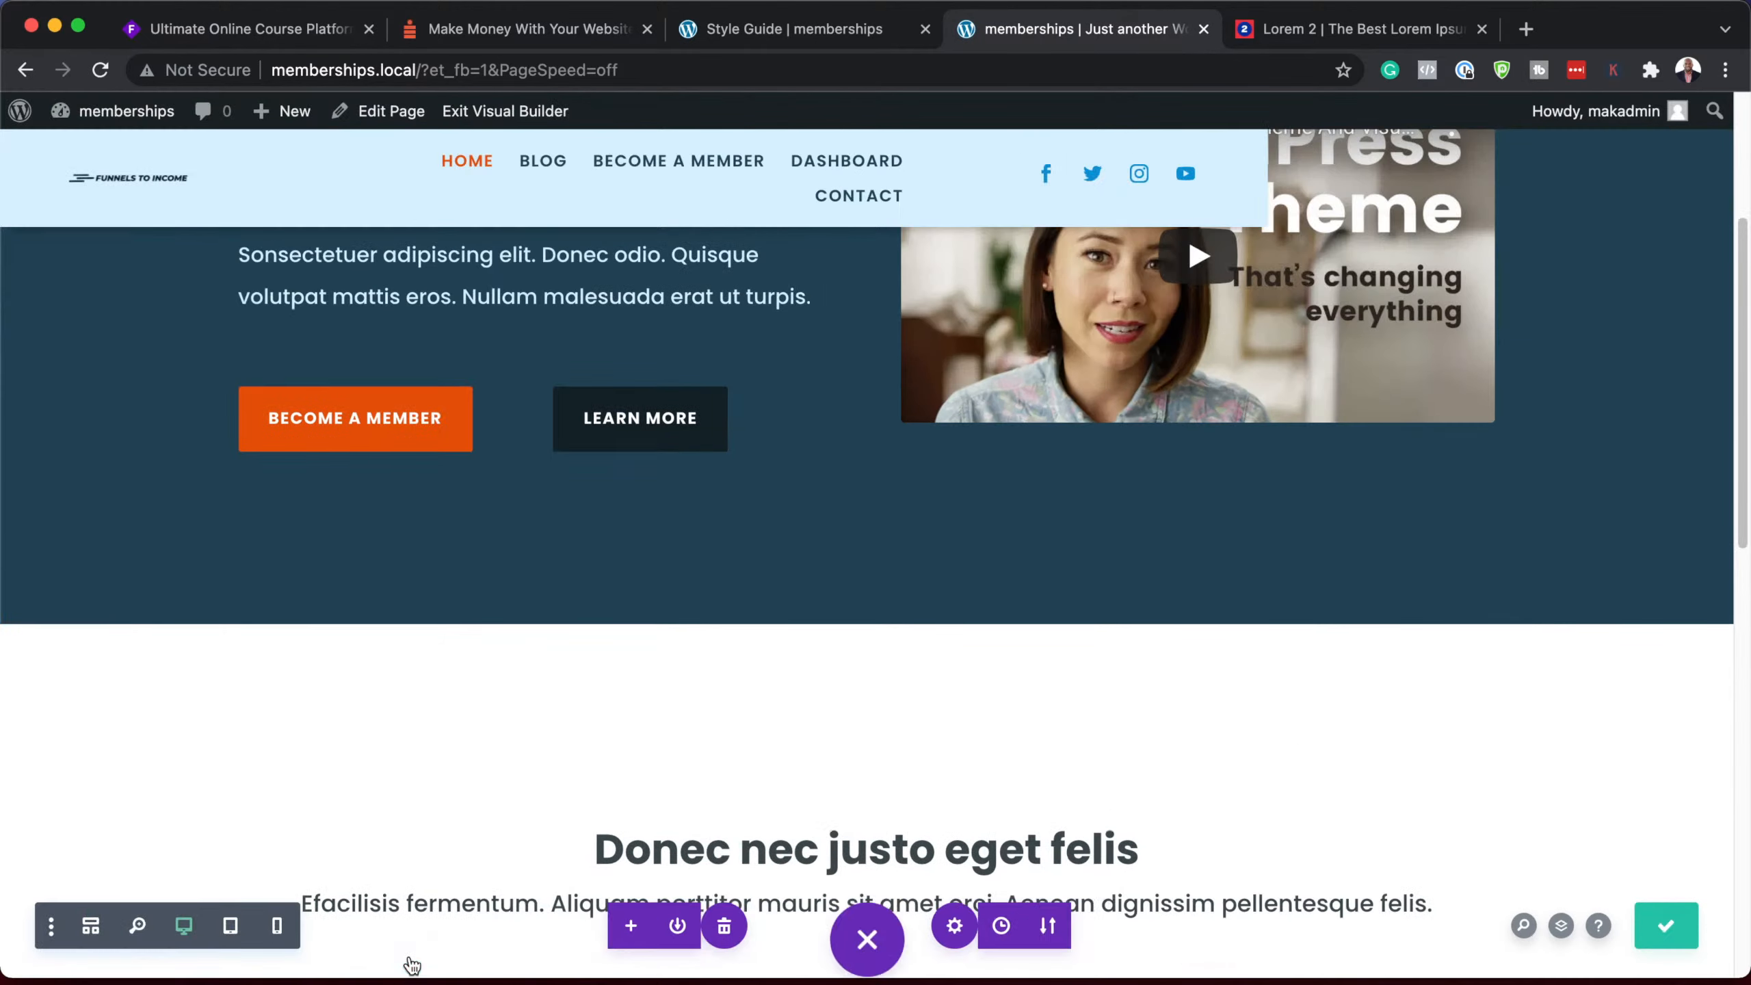
{"action": "left_click", "coordinate": [407, 955]}
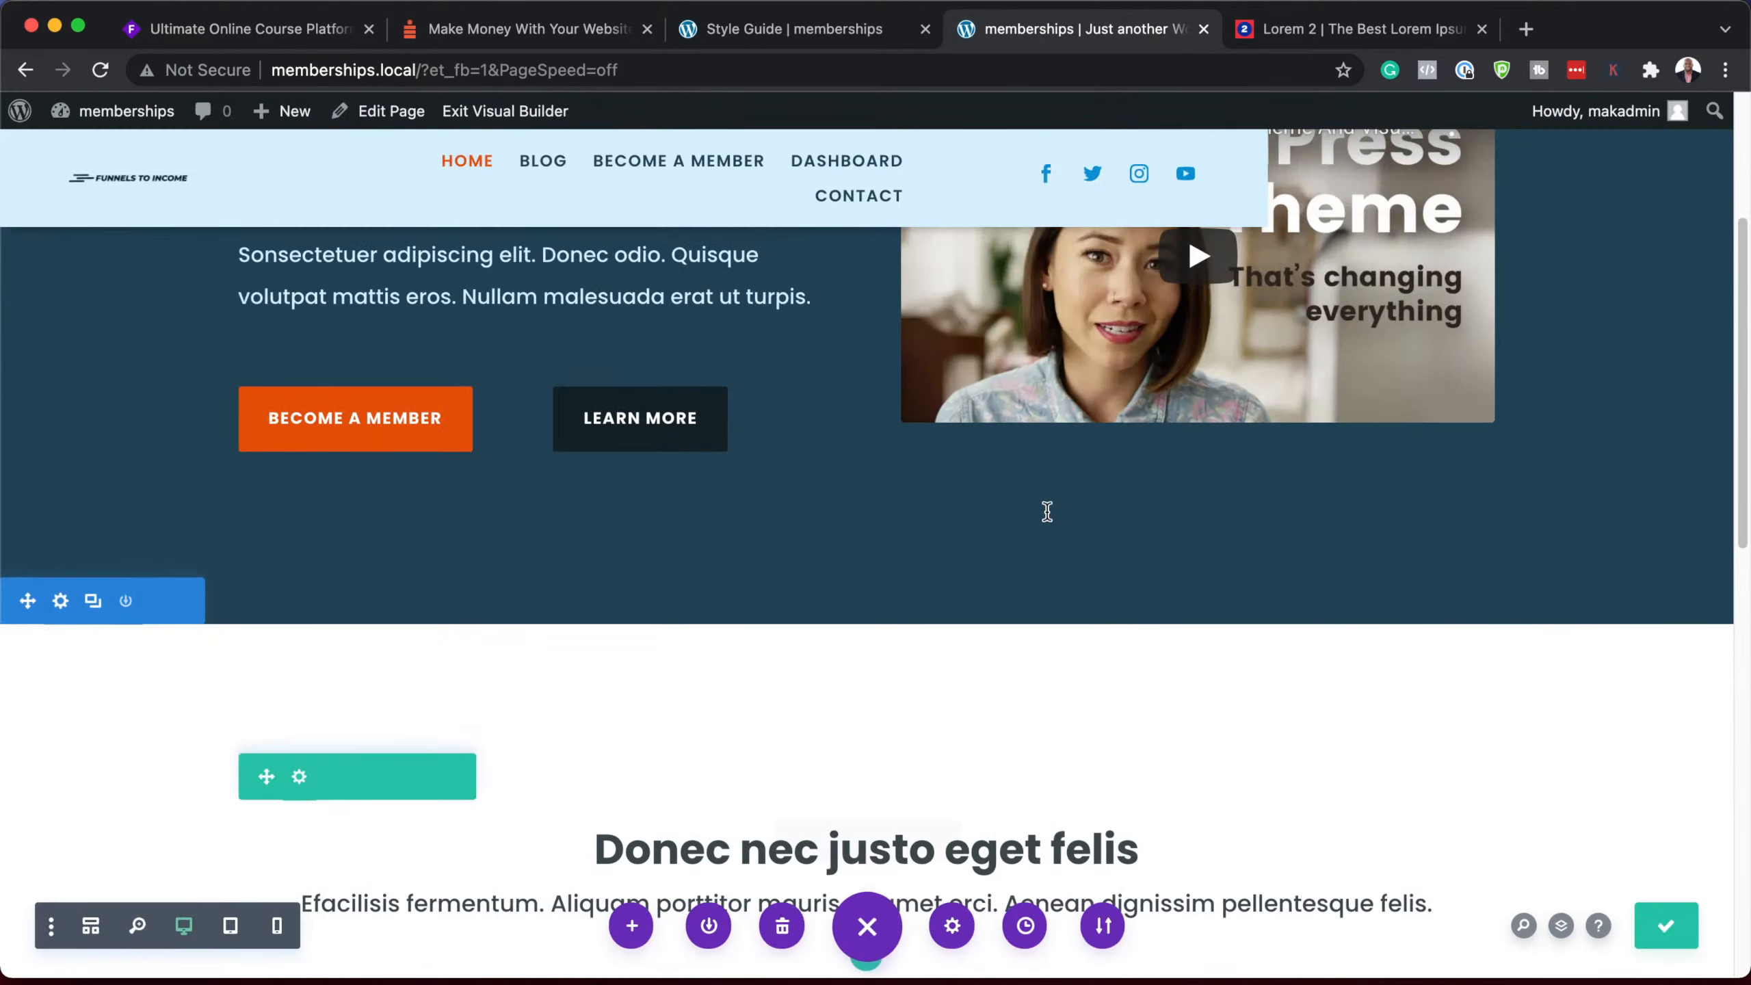
{"action": "scroll", "coordinate": [1319, 561], "scroll_direction": "down", "scroll_amount": 5}
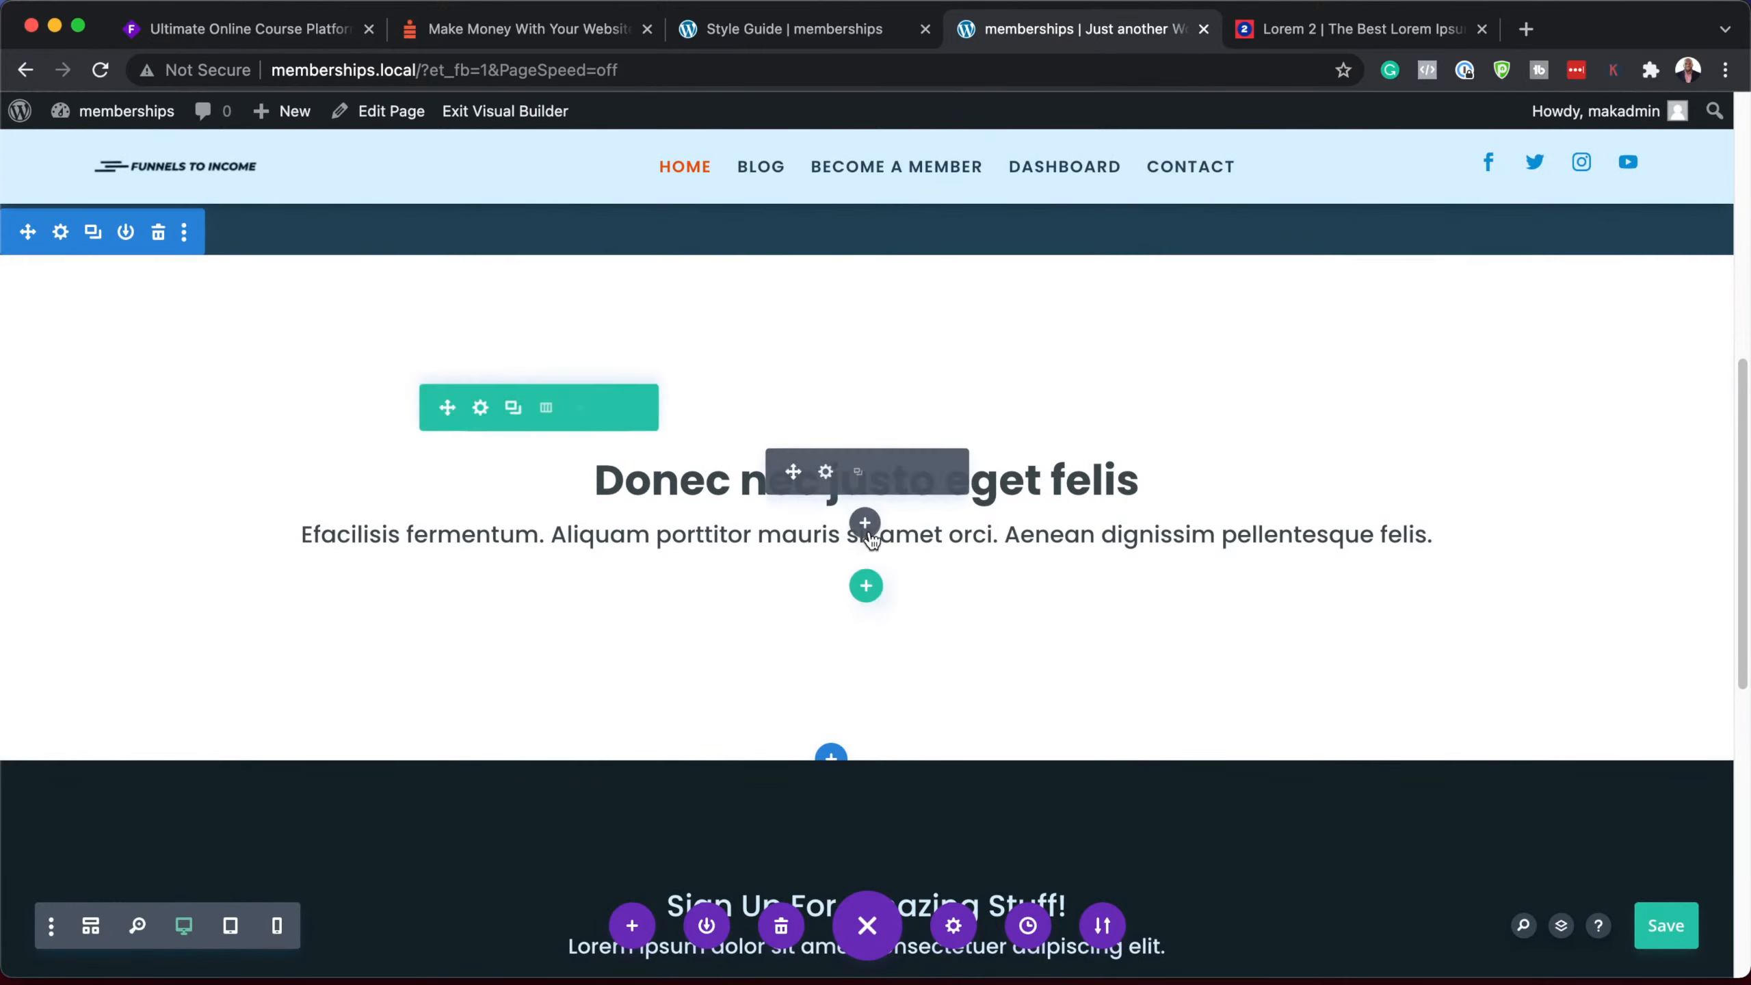
Step: Add a single-column row below the heading containing a Blog module
{"action": "left_click", "coordinate": [868, 590]}
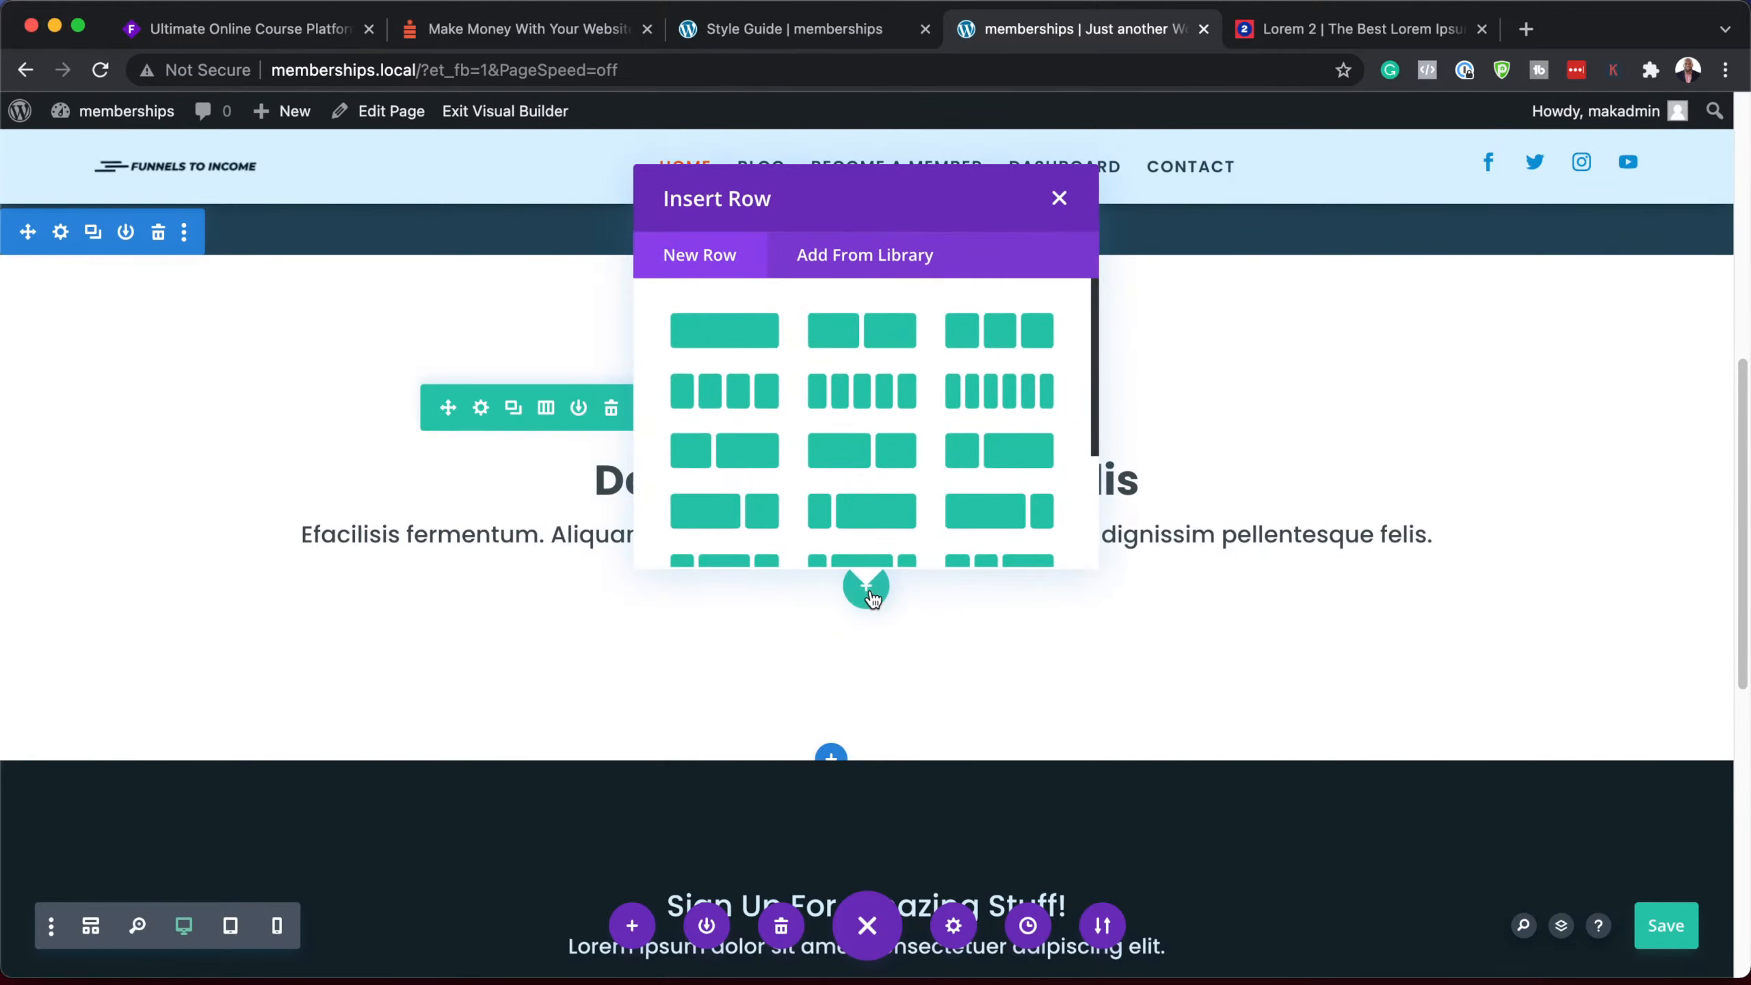
{"action": "left_click", "coordinate": [725, 328]}
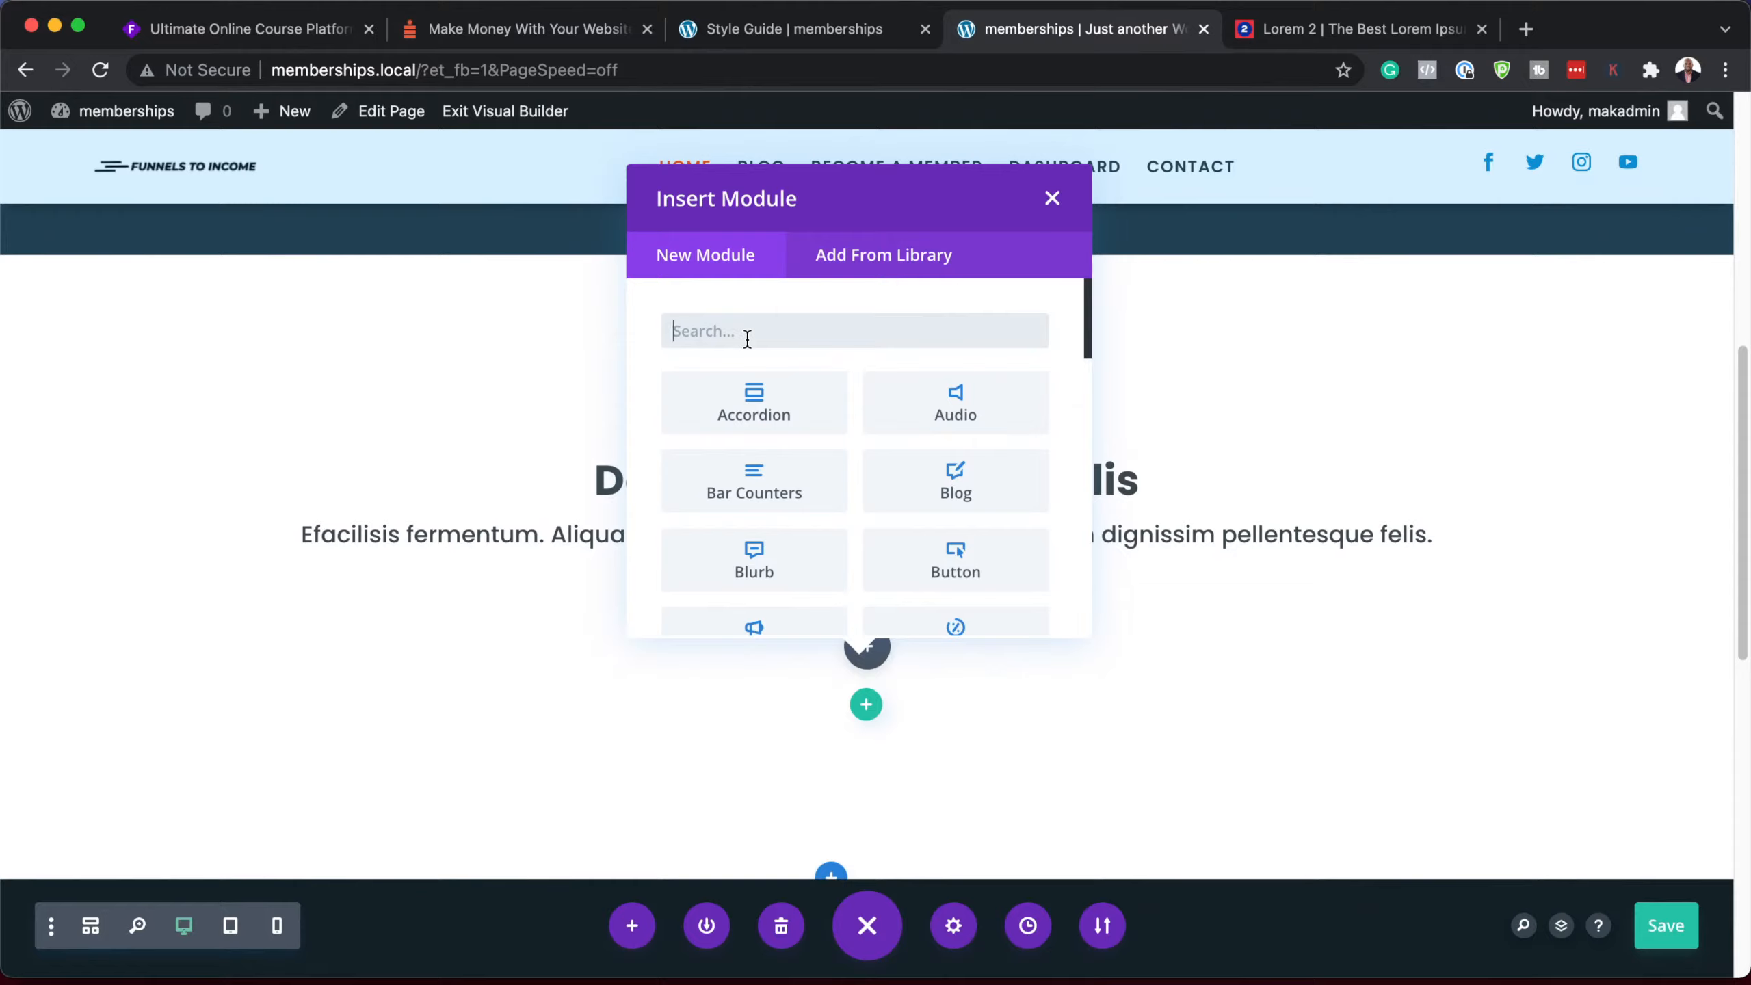
{"action": "type", "text": "bol"}
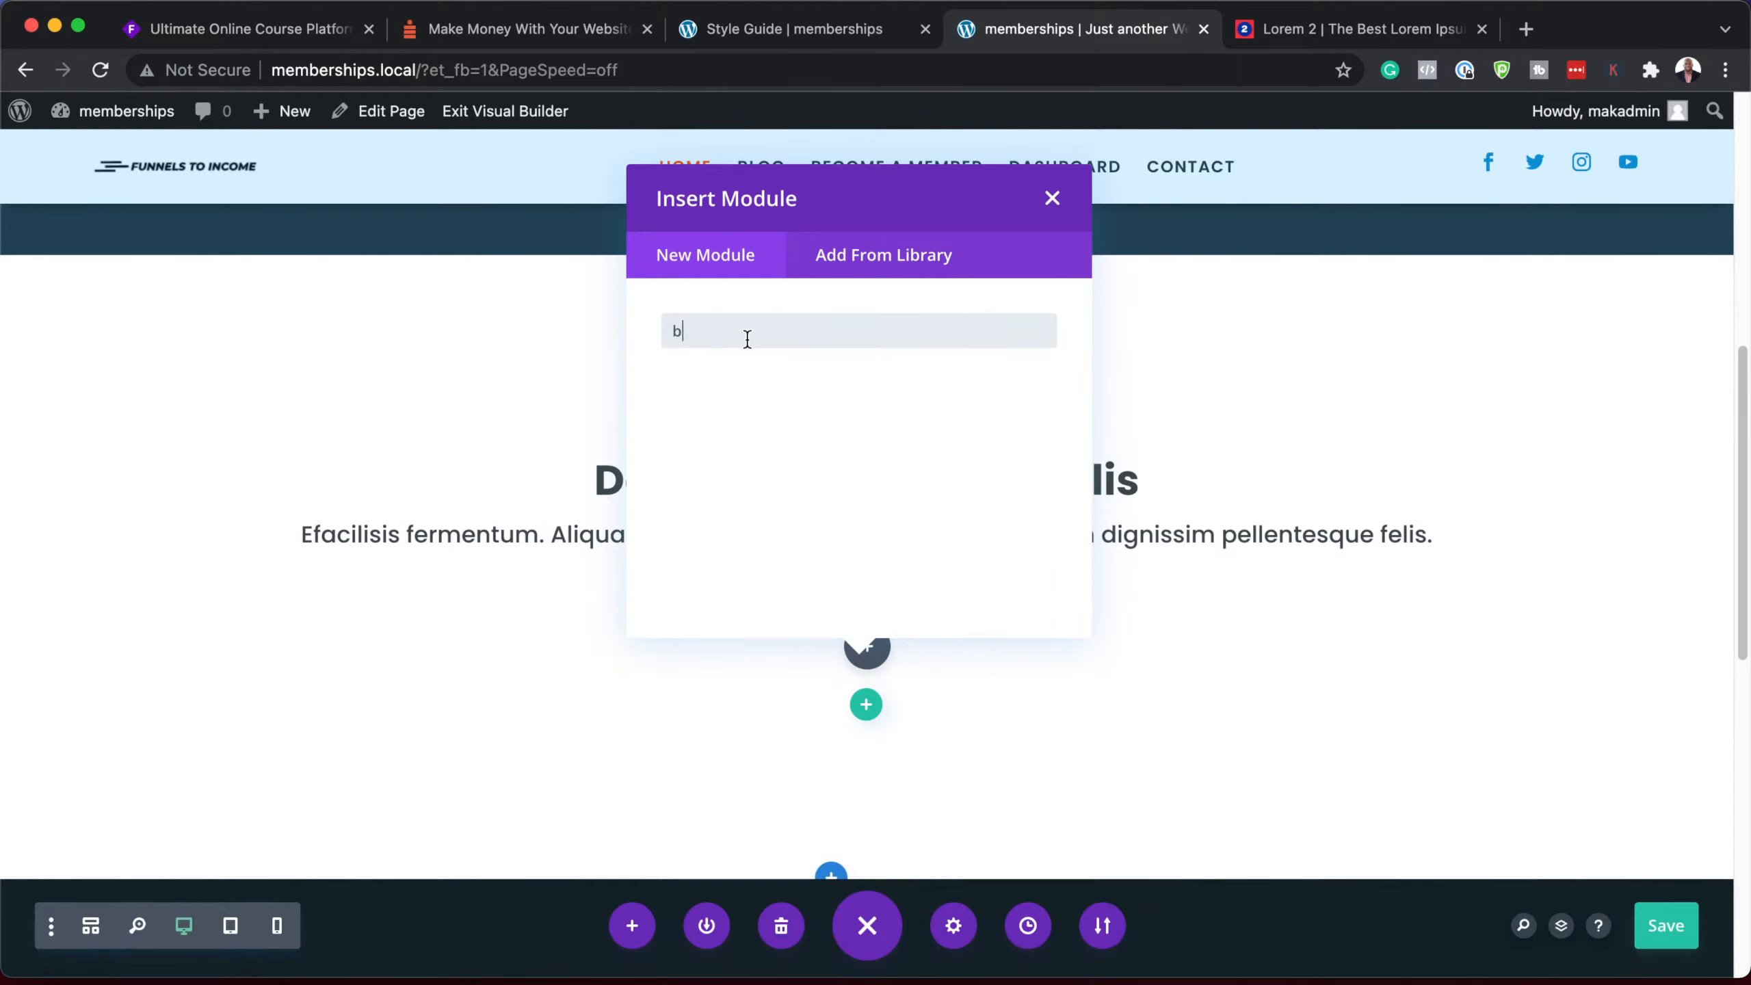
{"action": "type", "text": "log"}
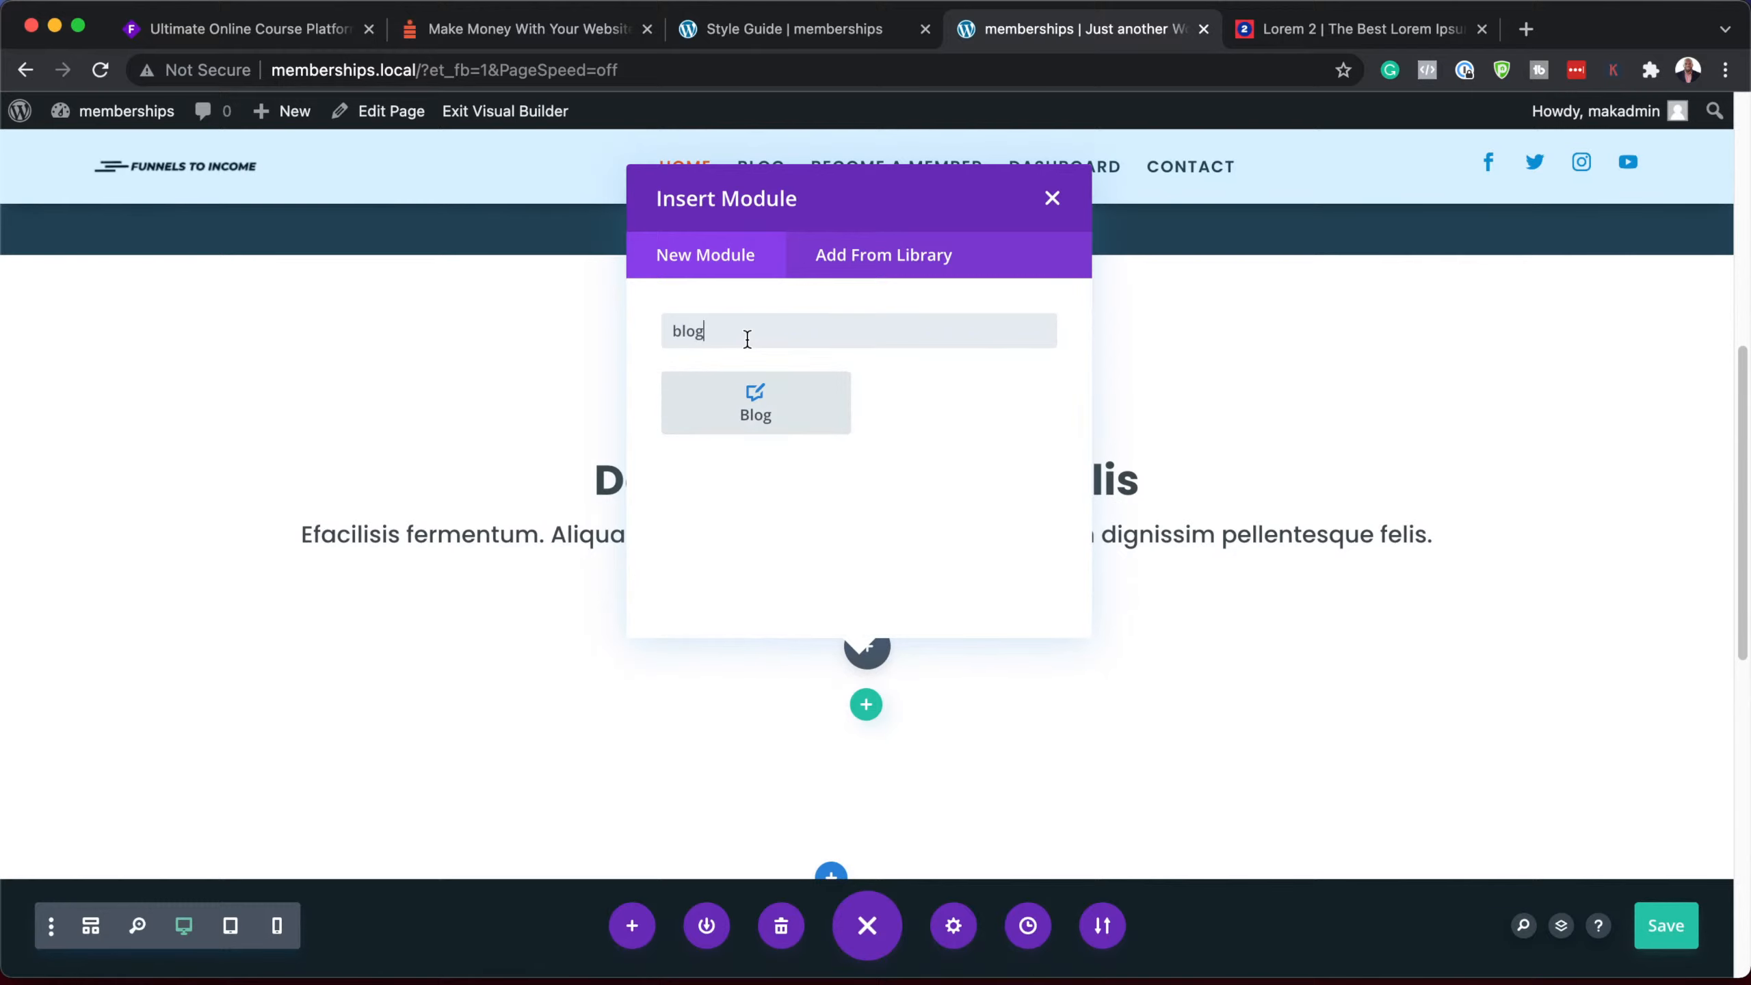
{"action": "left_click", "coordinate": [757, 392]}
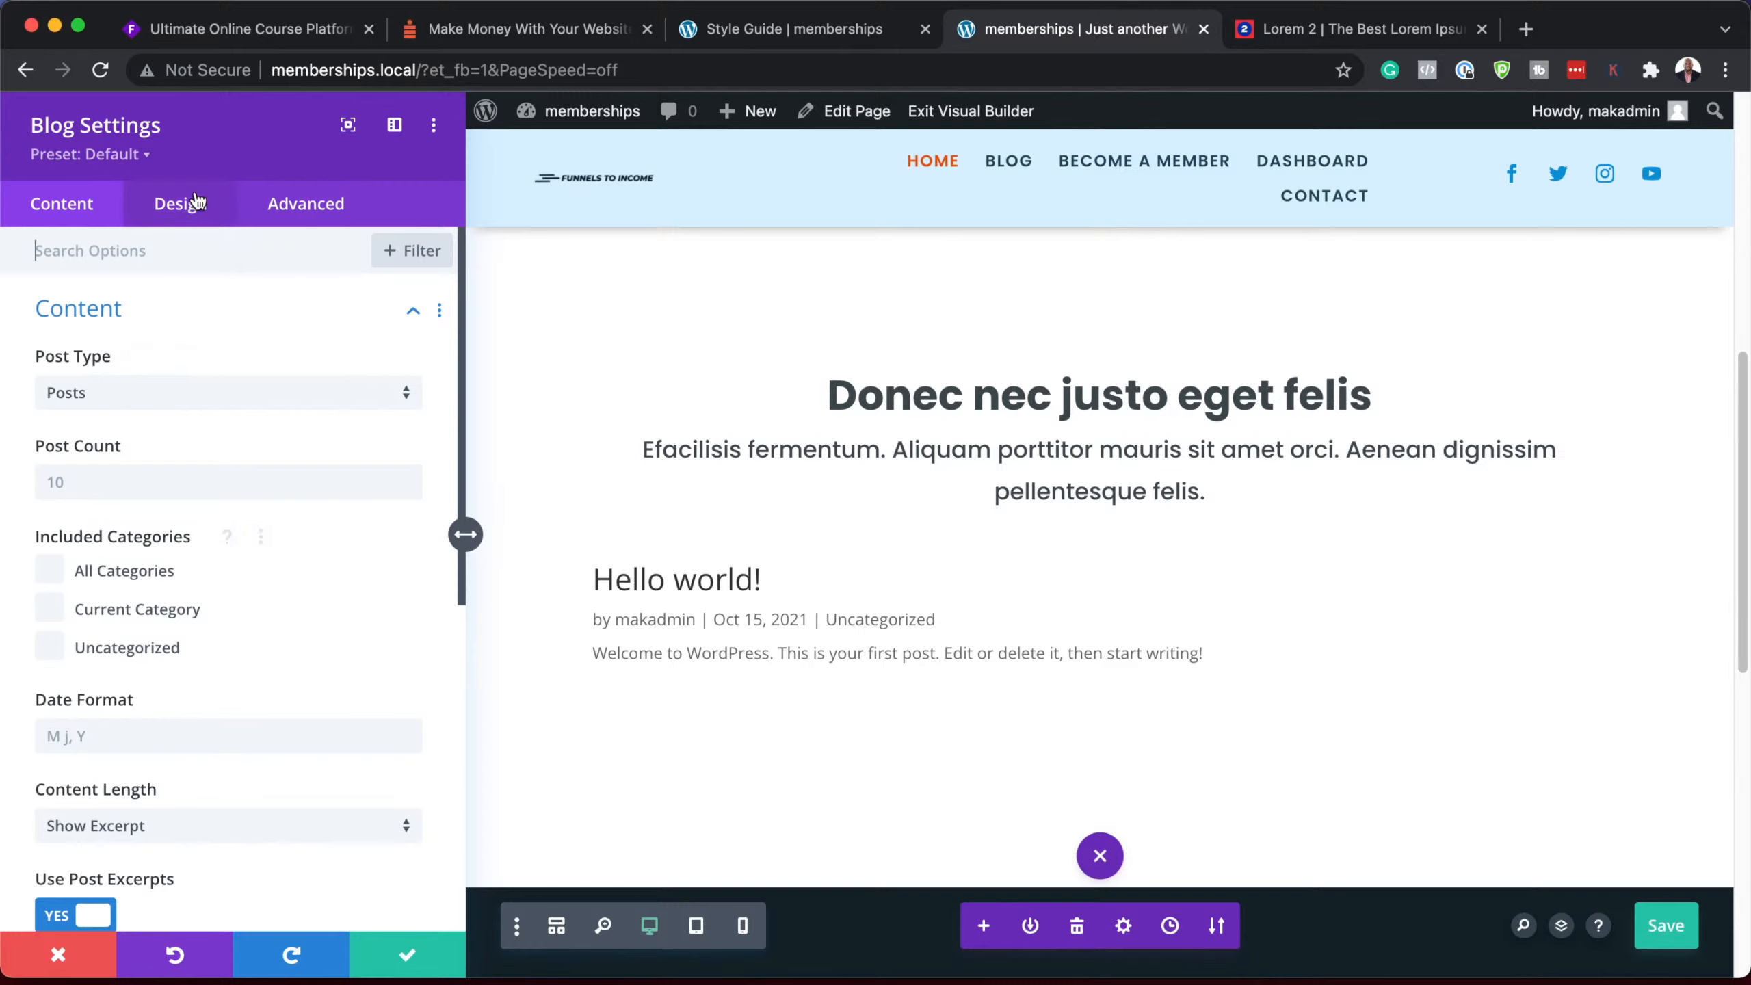
Step: Style the blog with Blog Preset 1, then switch it to Blog Style #1
{"action": "left_click", "coordinate": [135, 156]}
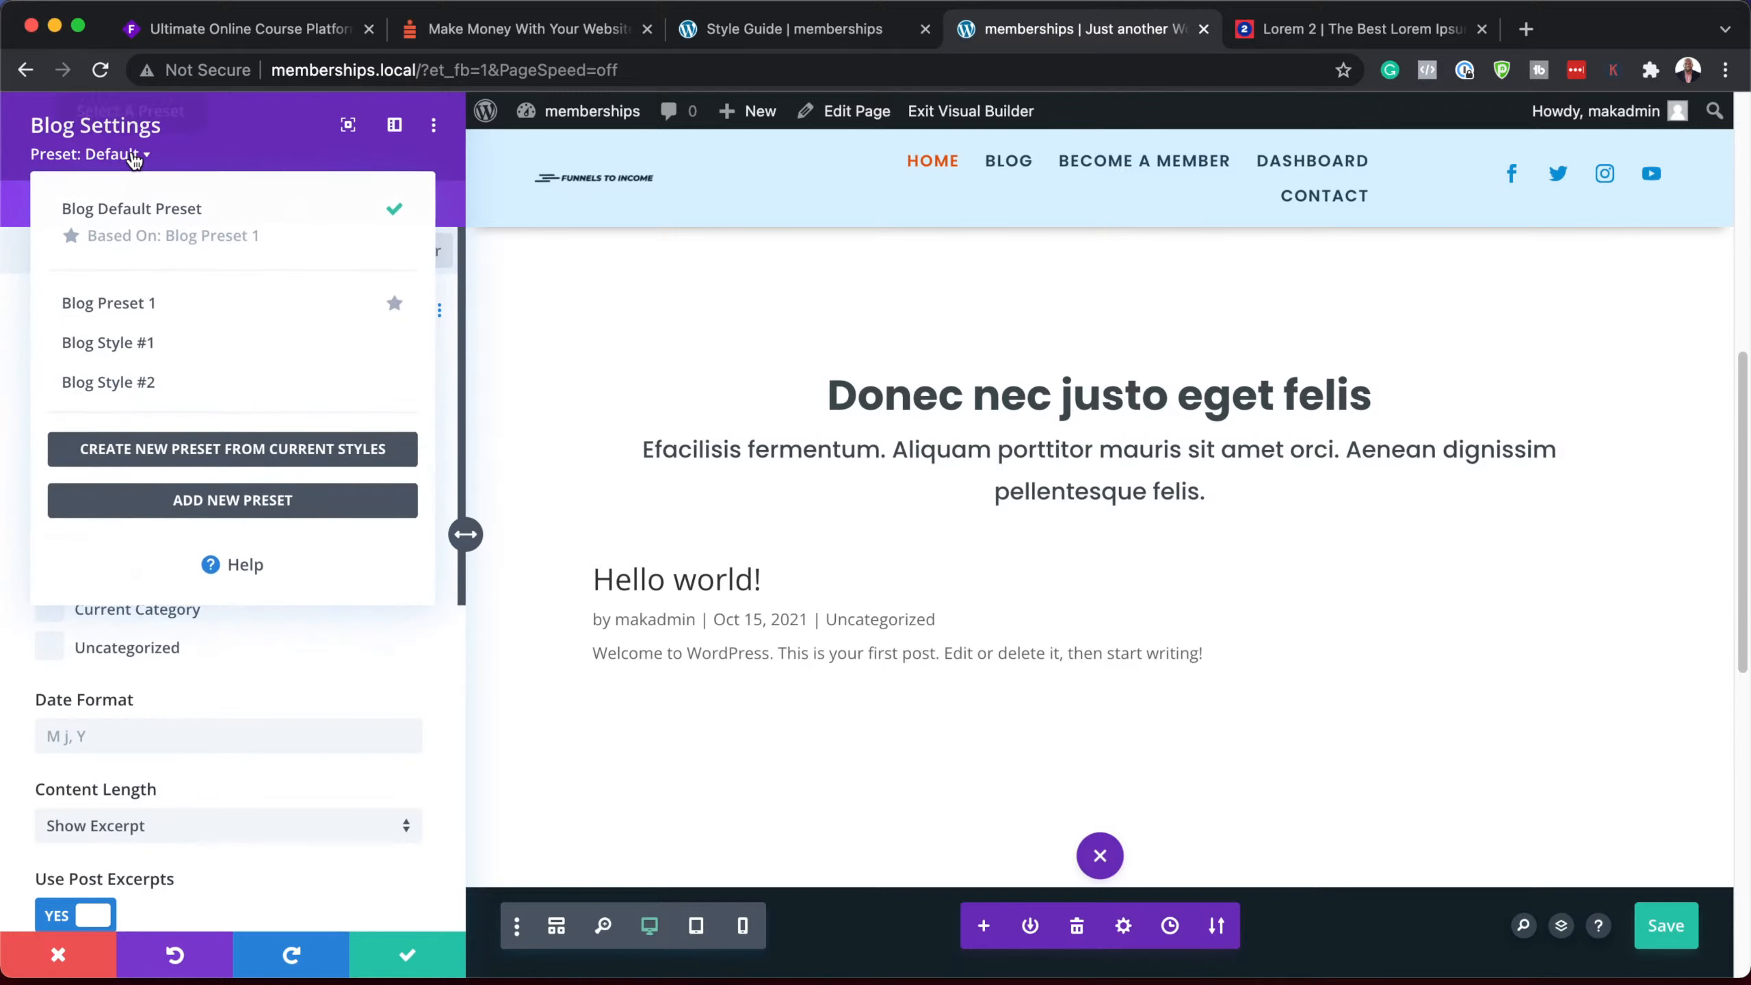
{"action": "left_click", "coordinate": [185, 309]}
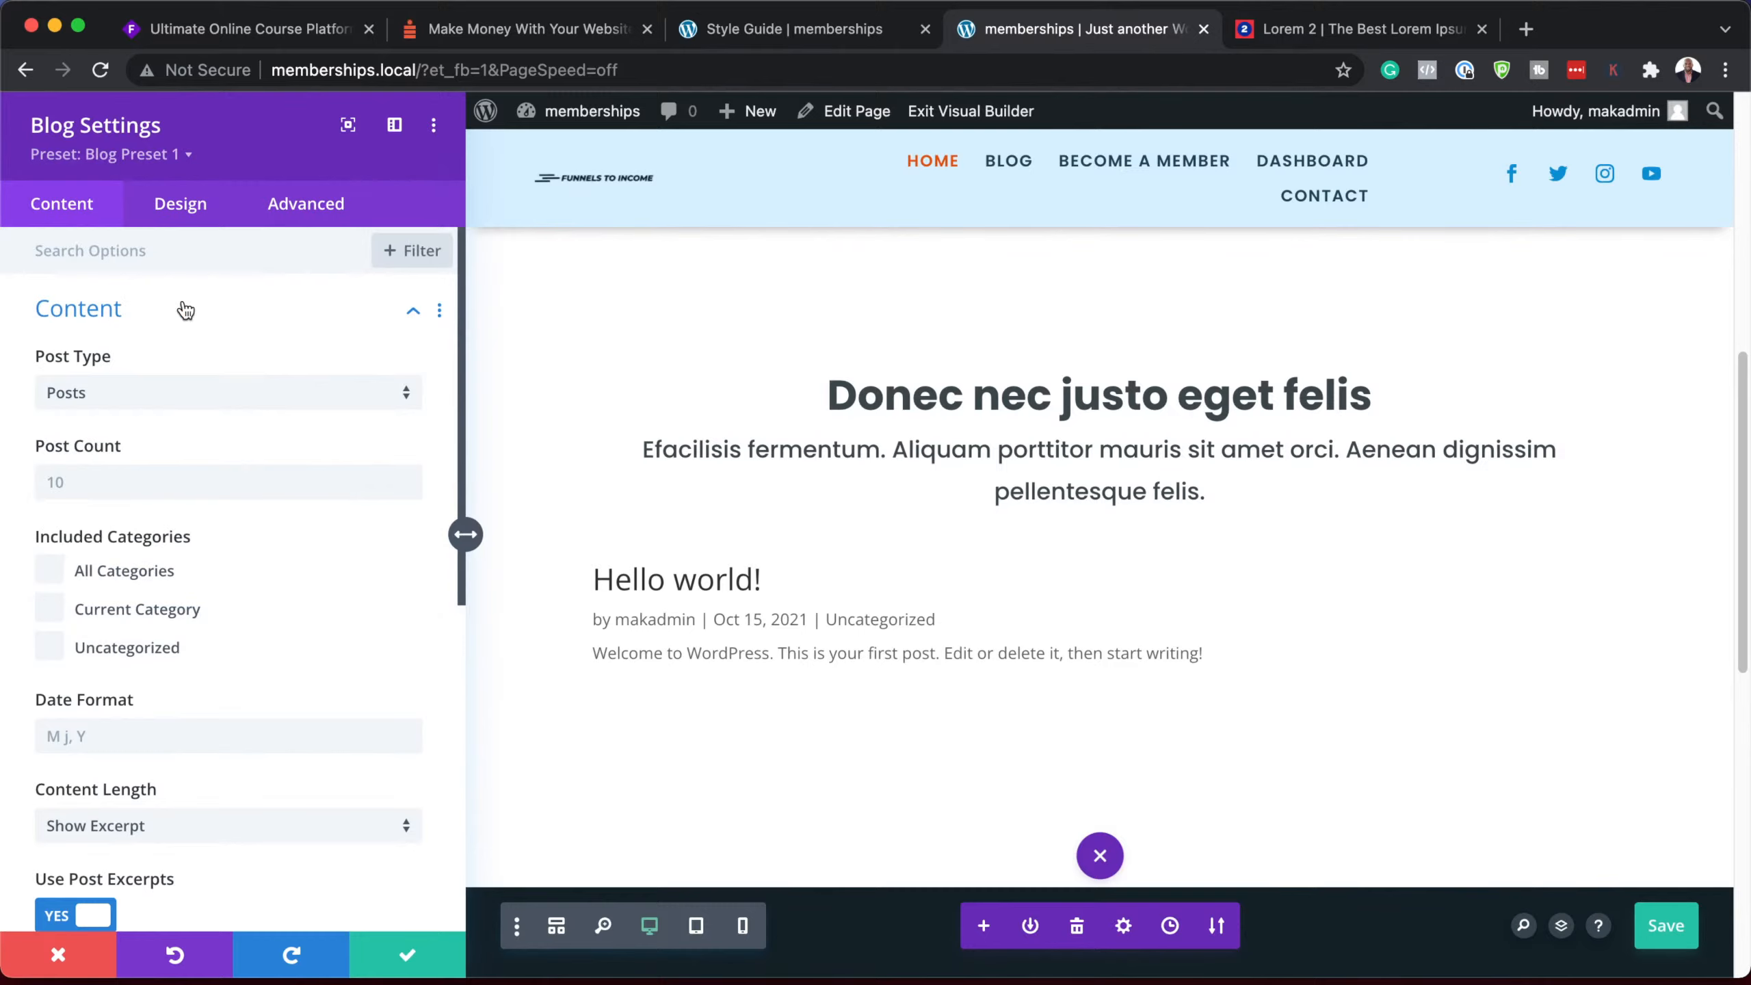
{"action": "left_click", "coordinate": [150, 156]}
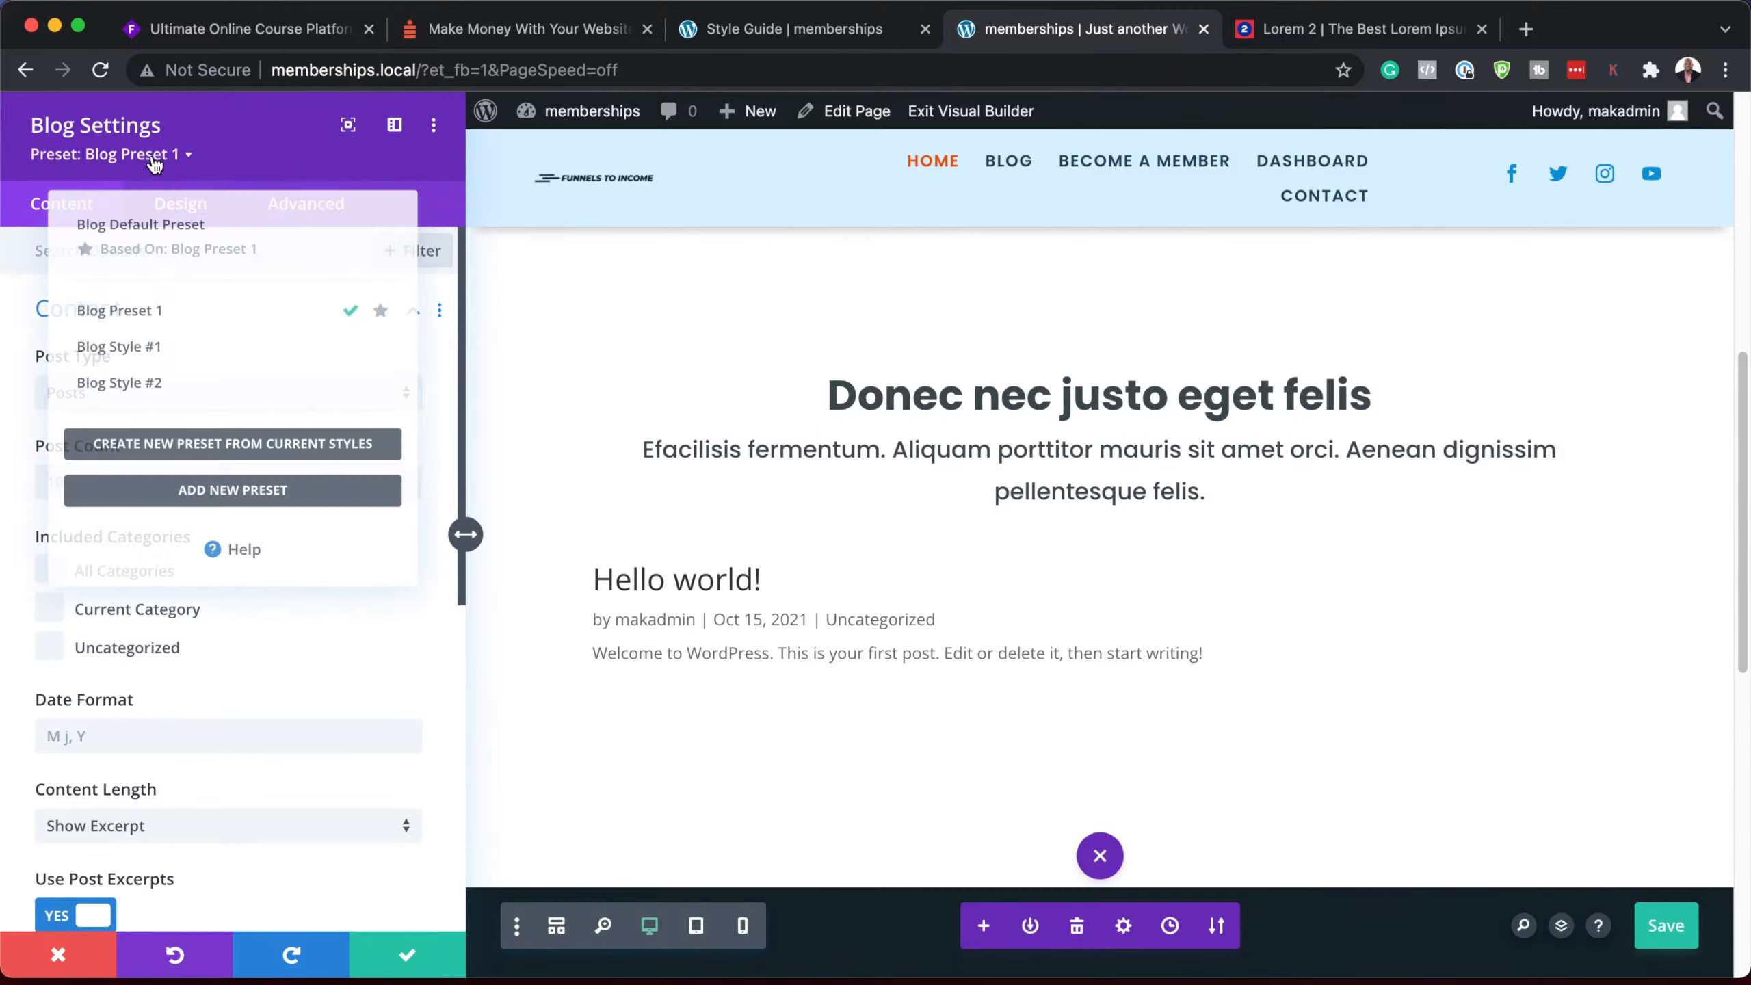
{"action": "left_click", "coordinate": [171, 346]}
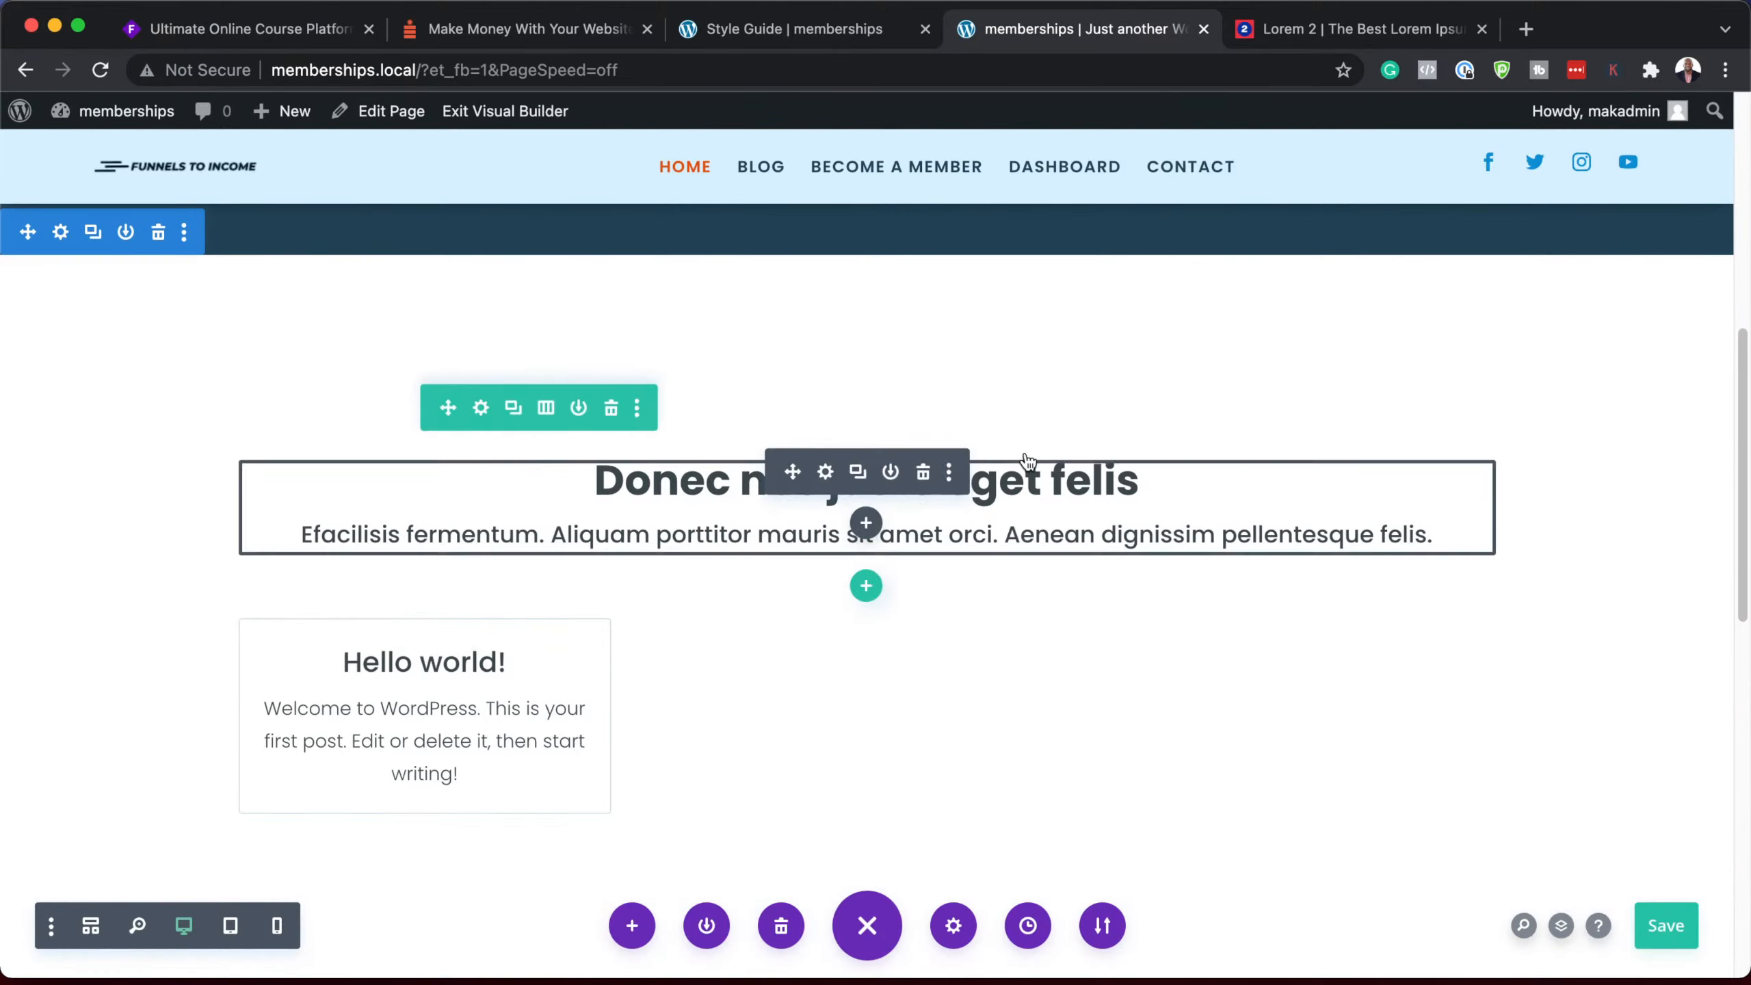
{"action": "scroll", "coordinate": [991, 613], "scroll_direction": "down", "scroll_amount": 8}
{"action": "scroll", "coordinate": [993, 606], "scroll_direction": "up", "scroll_amount": 15}
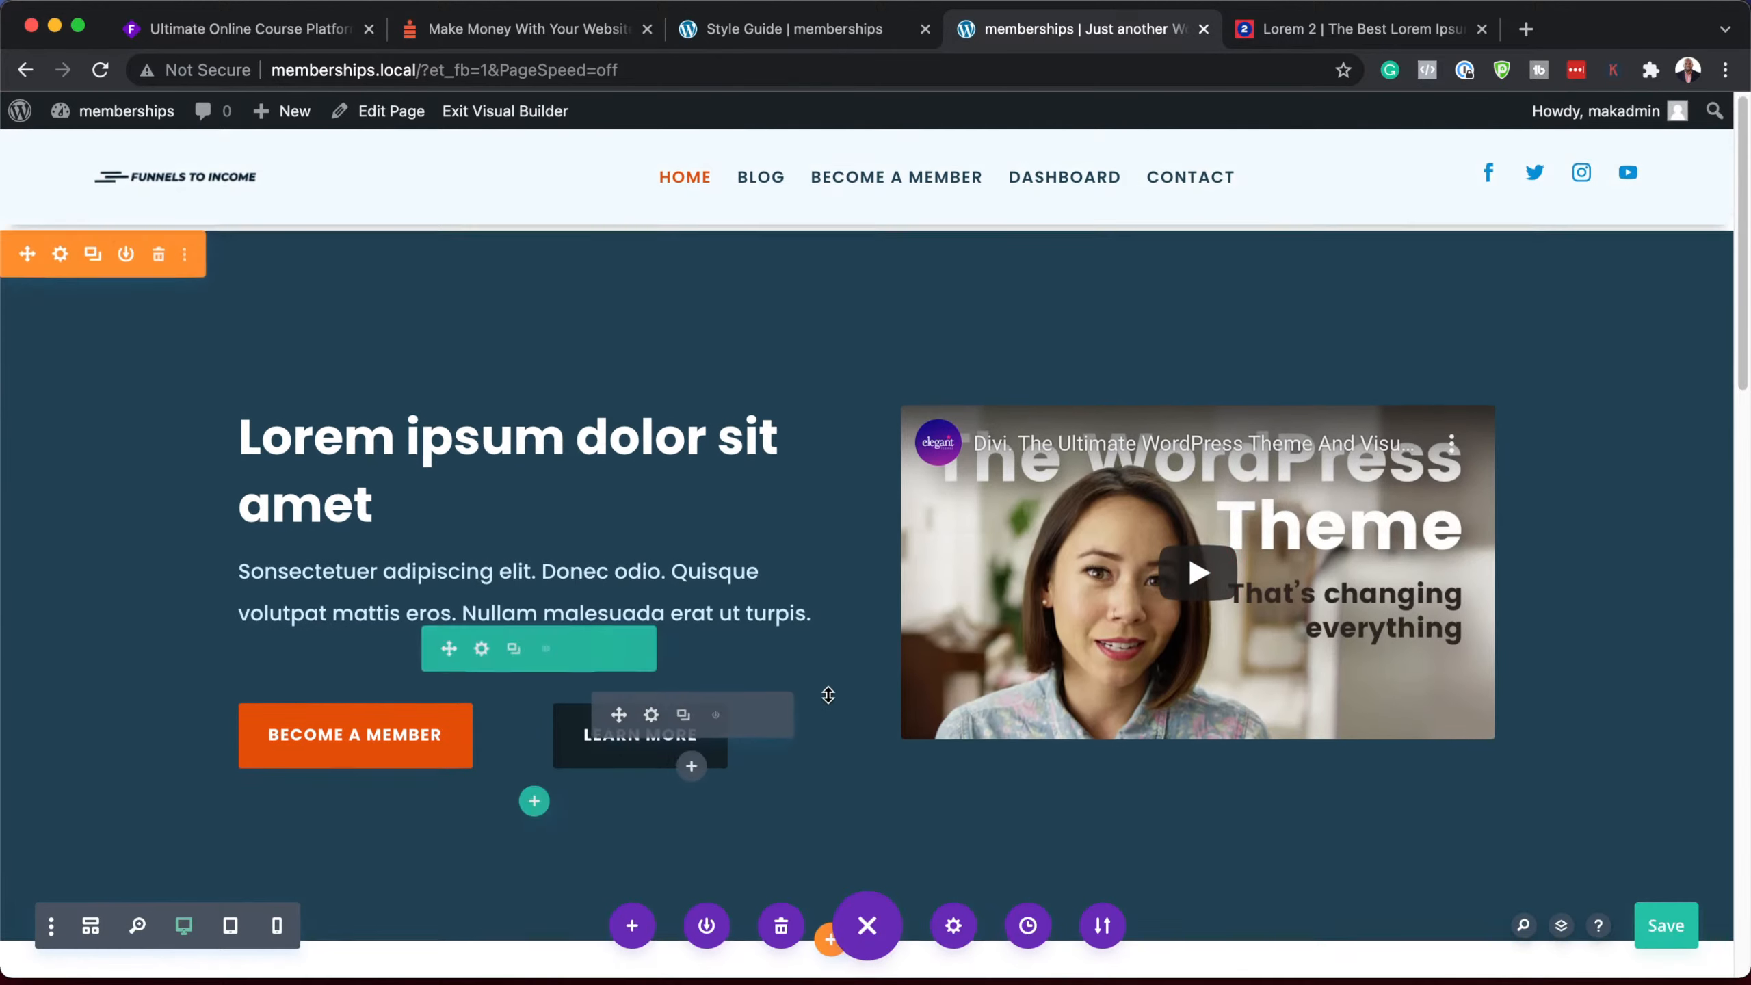
{"action": "scroll", "coordinate": [826, 693], "scroll_direction": "down", "scroll_amount": 4}
{"action": "scroll", "coordinate": [758, 672], "scroll_direction": "down", "scroll_amount": 6}
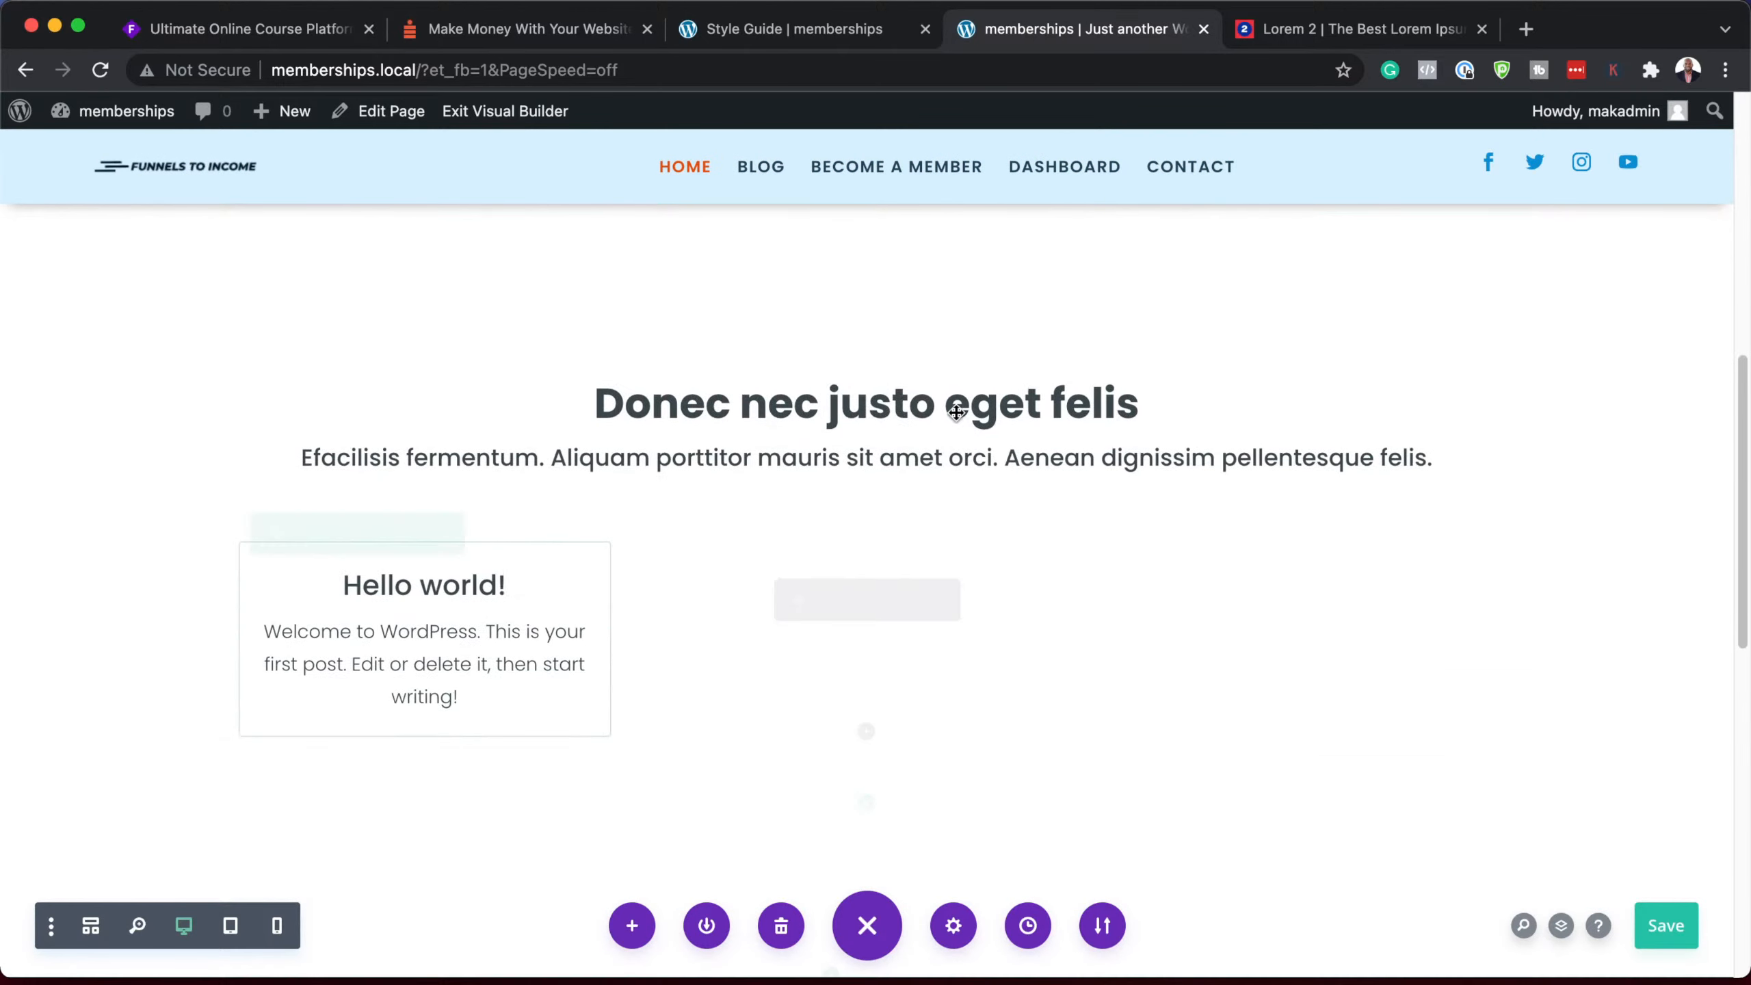
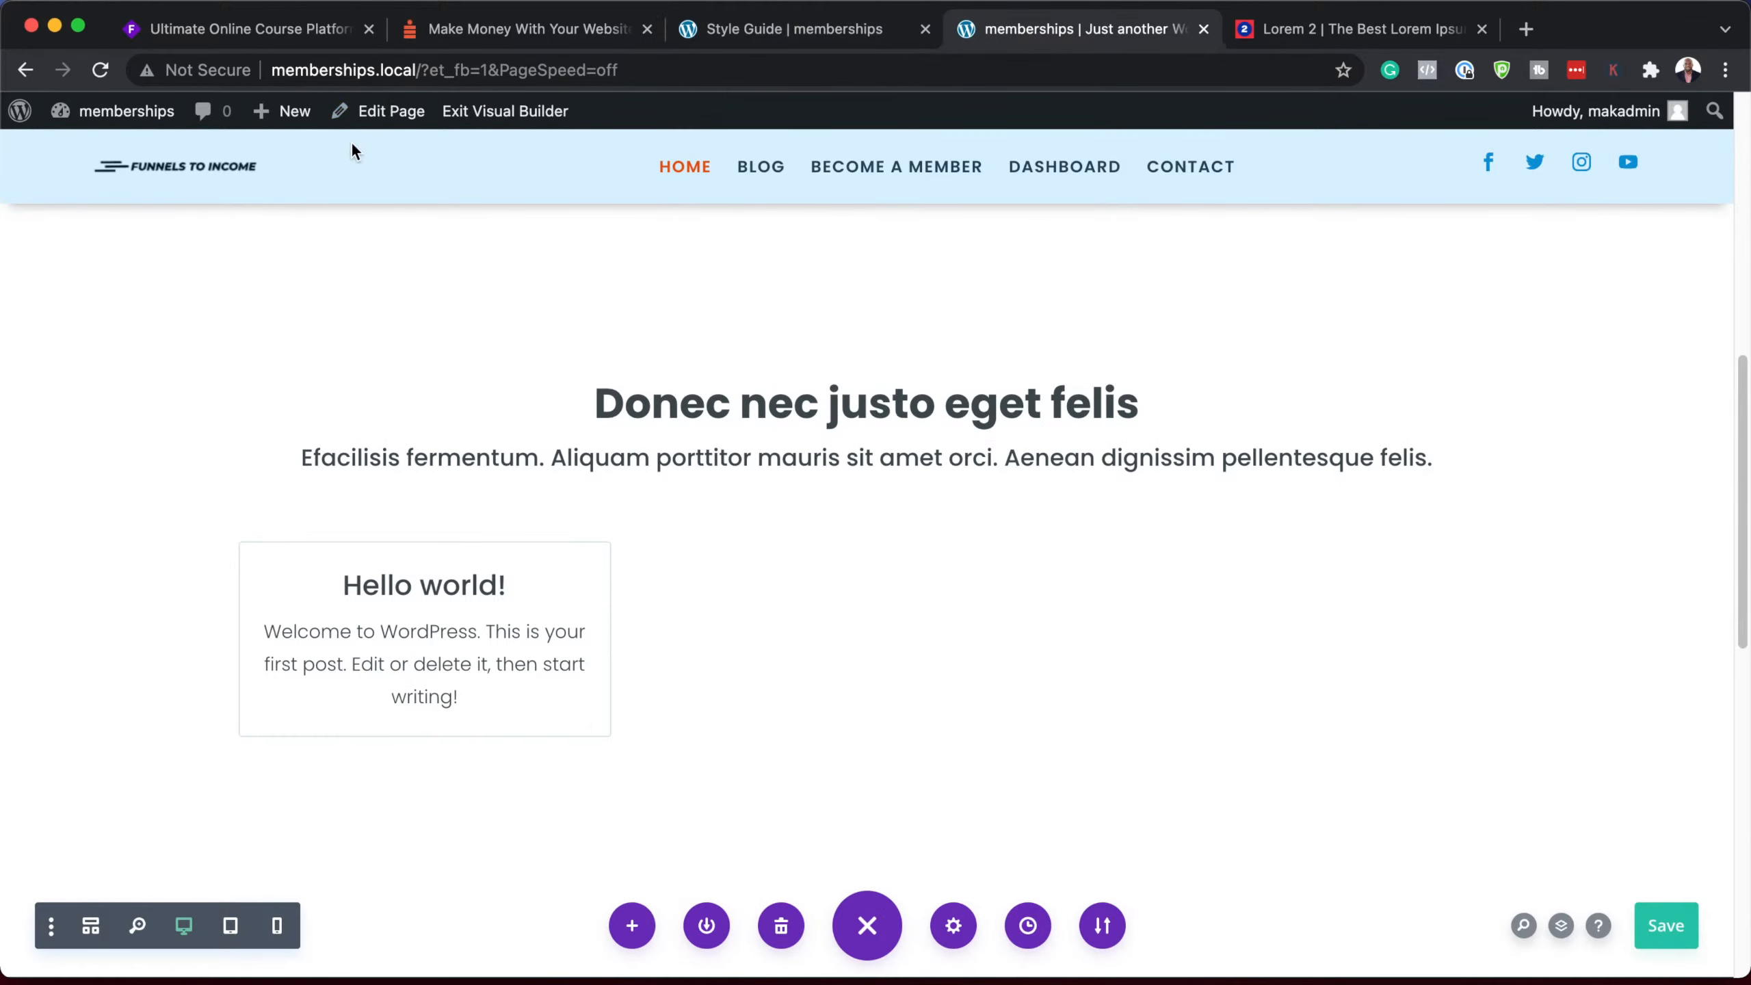
Step: With the home page heading, subtitle and Hello world card done, bring up the admin-bar site menu
{"action": "mouse_move", "coordinate": [116, 113]}
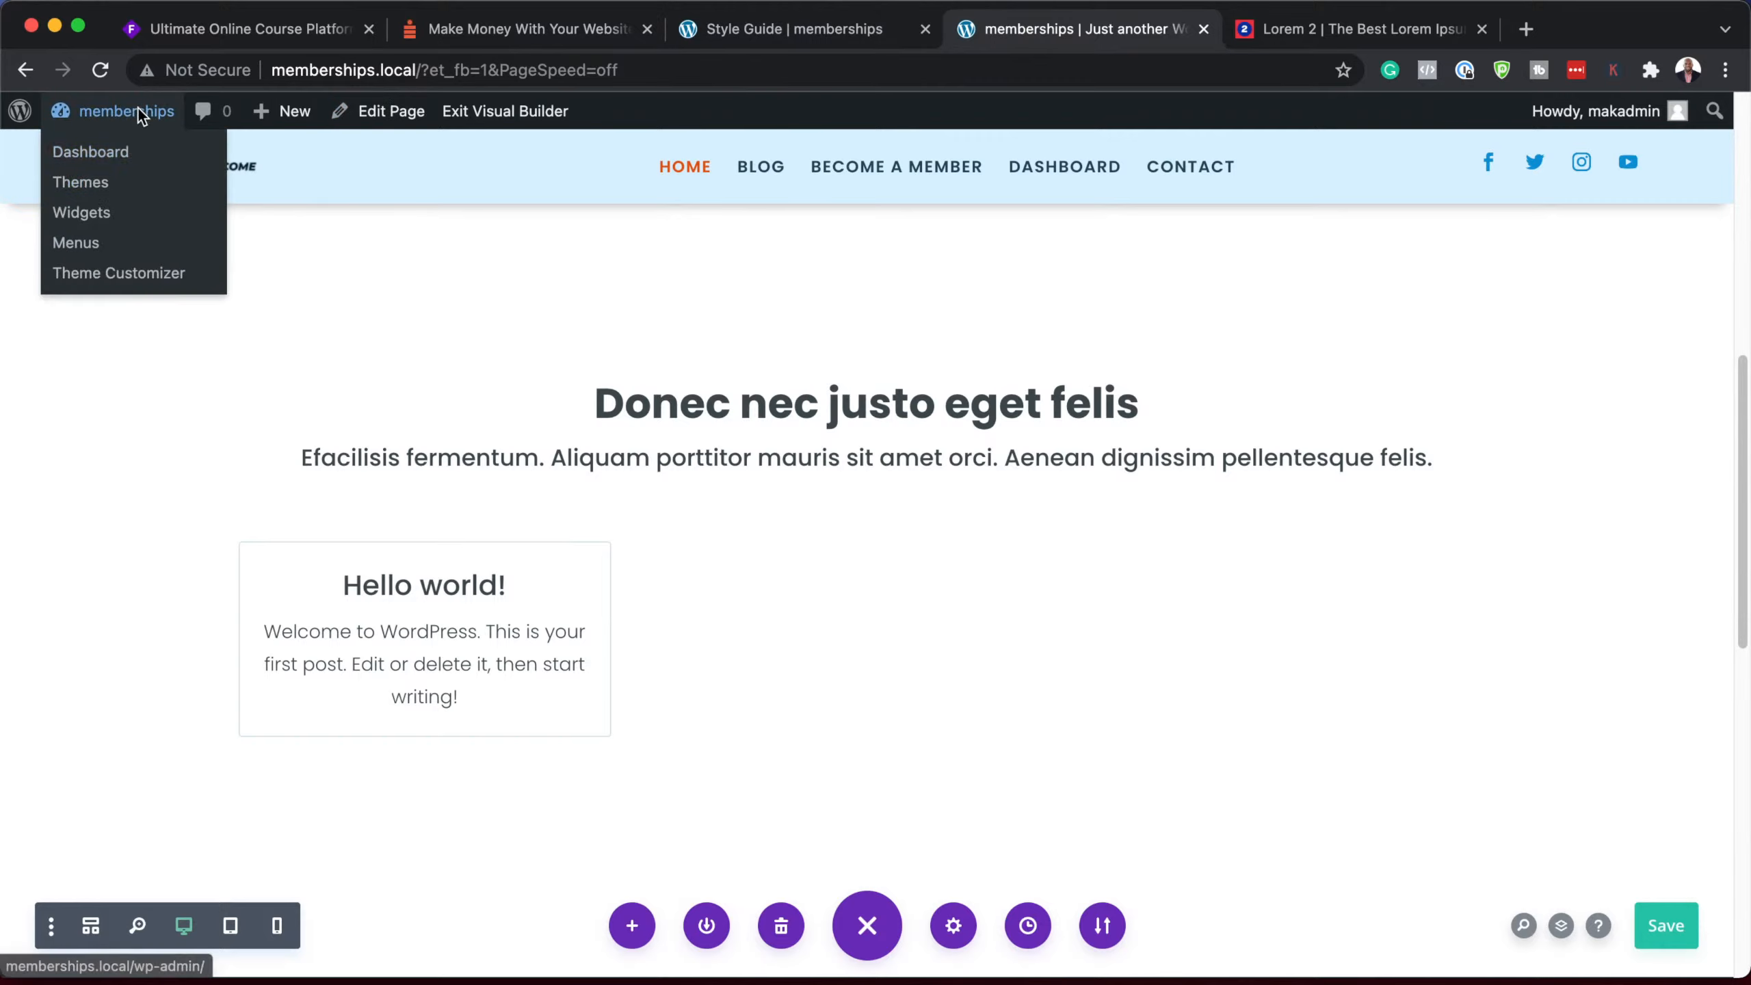
Step: Open the Dashboard in a new tab and add a VIP post category
{"action": "left_click", "coordinate": [123, 155], "text": "super"}
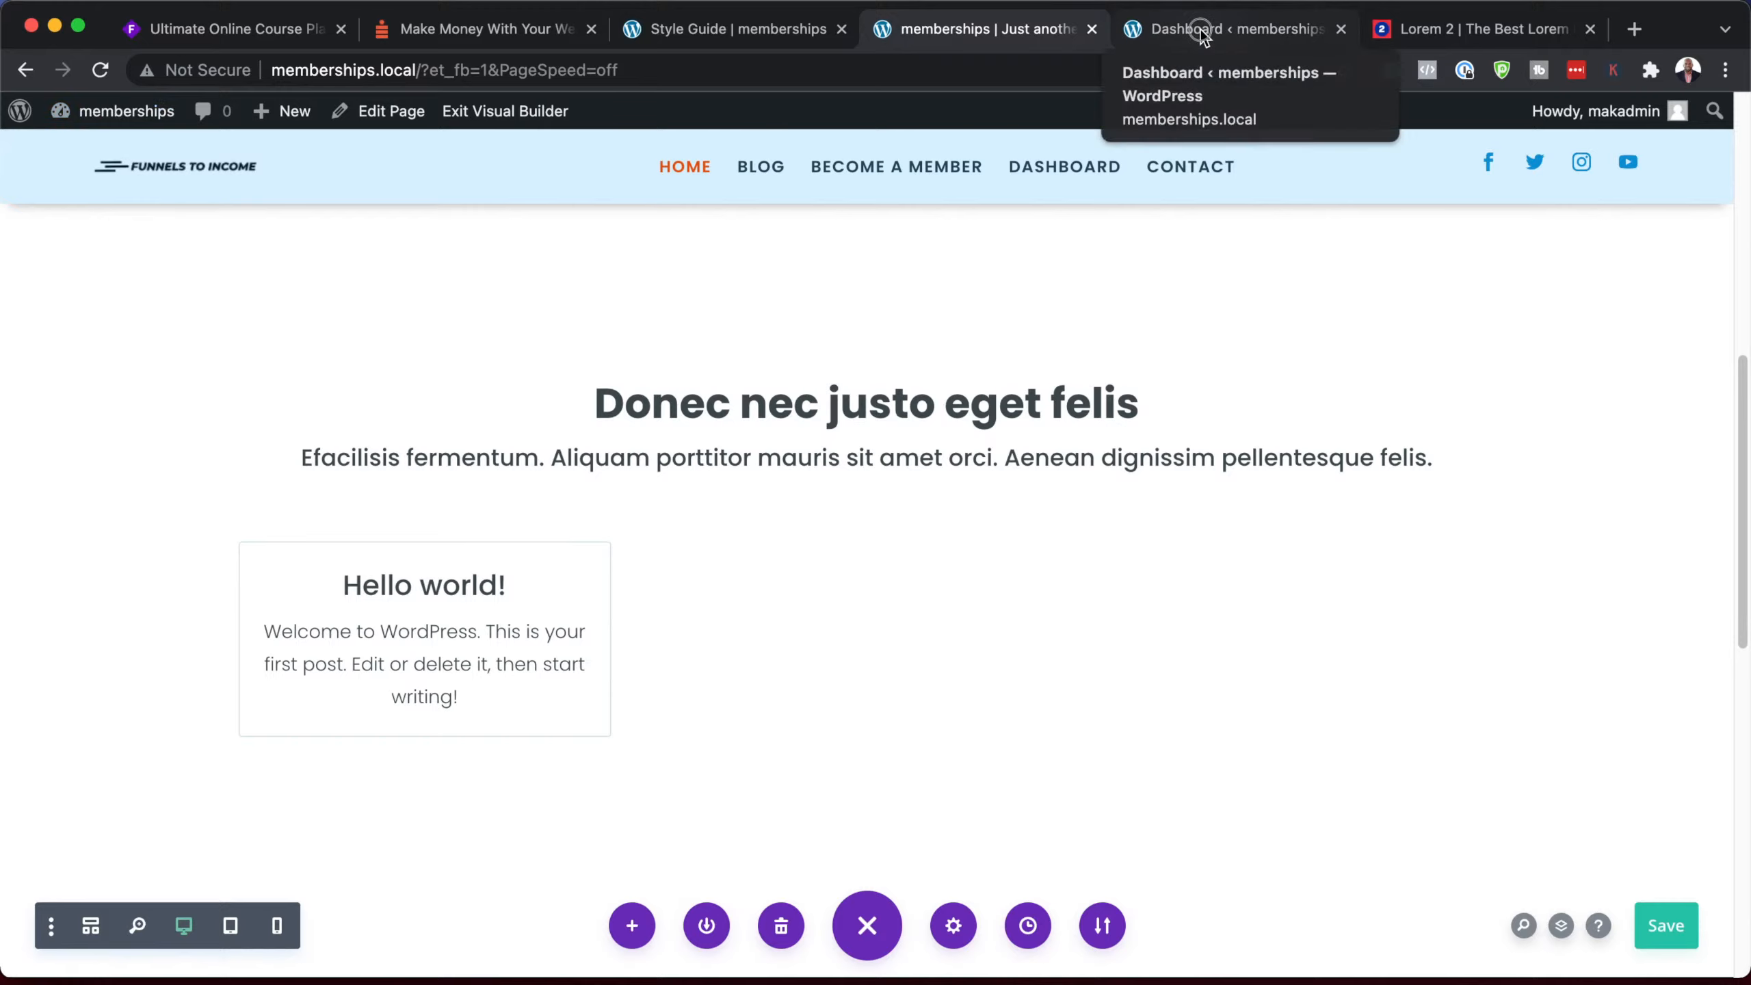
{"action": "left_click_drag", "start_coordinate": [1200, 34], "coordinate": [719, 52]}
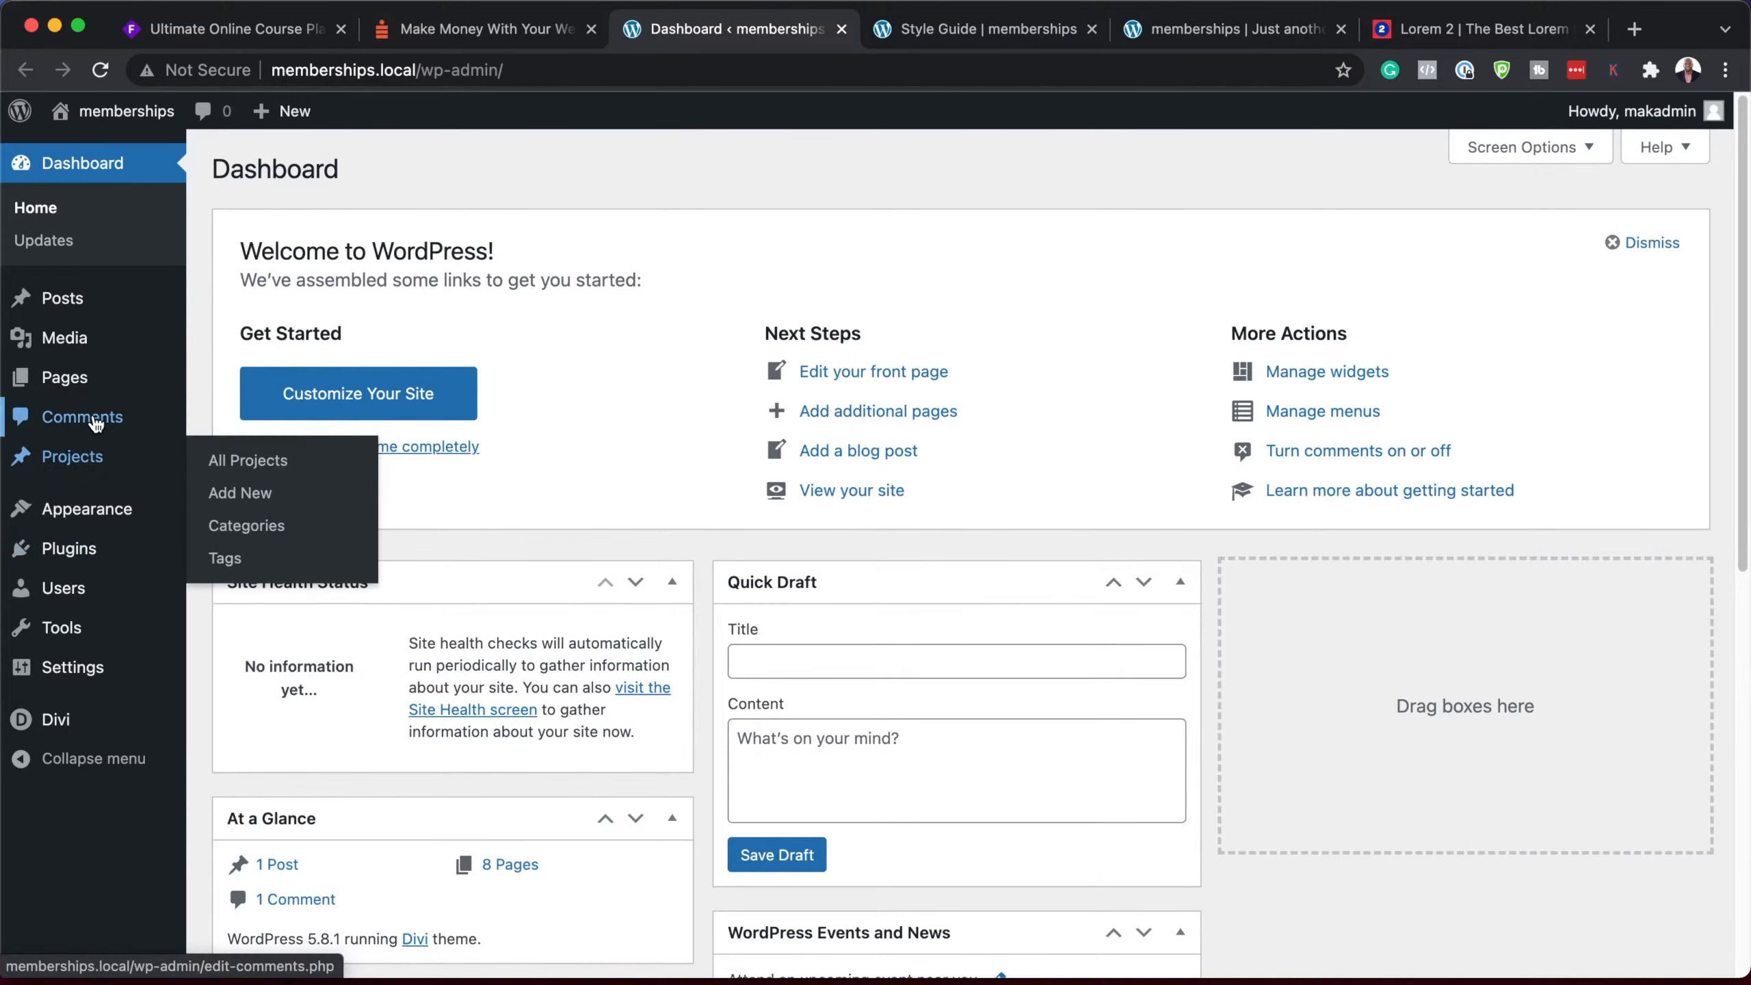
{"action": "mouse_move", "coordinate": [76, 309]}
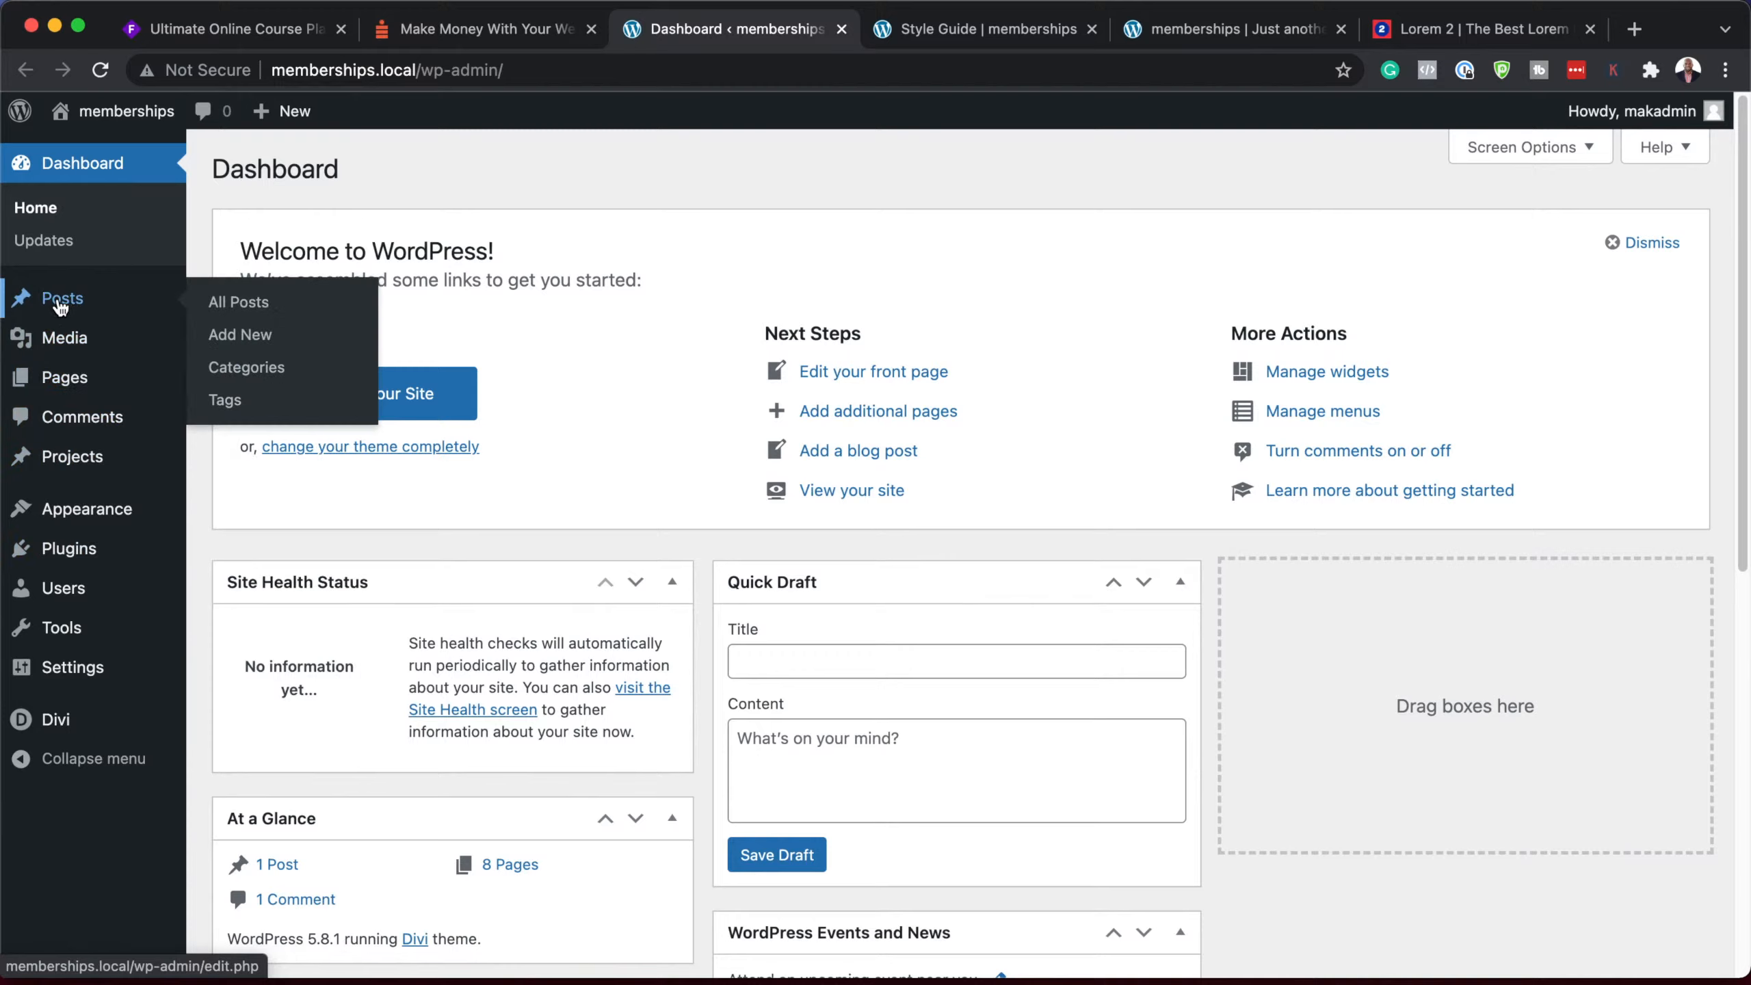
{"action": "left_click", "coordinate": [270, 376]}
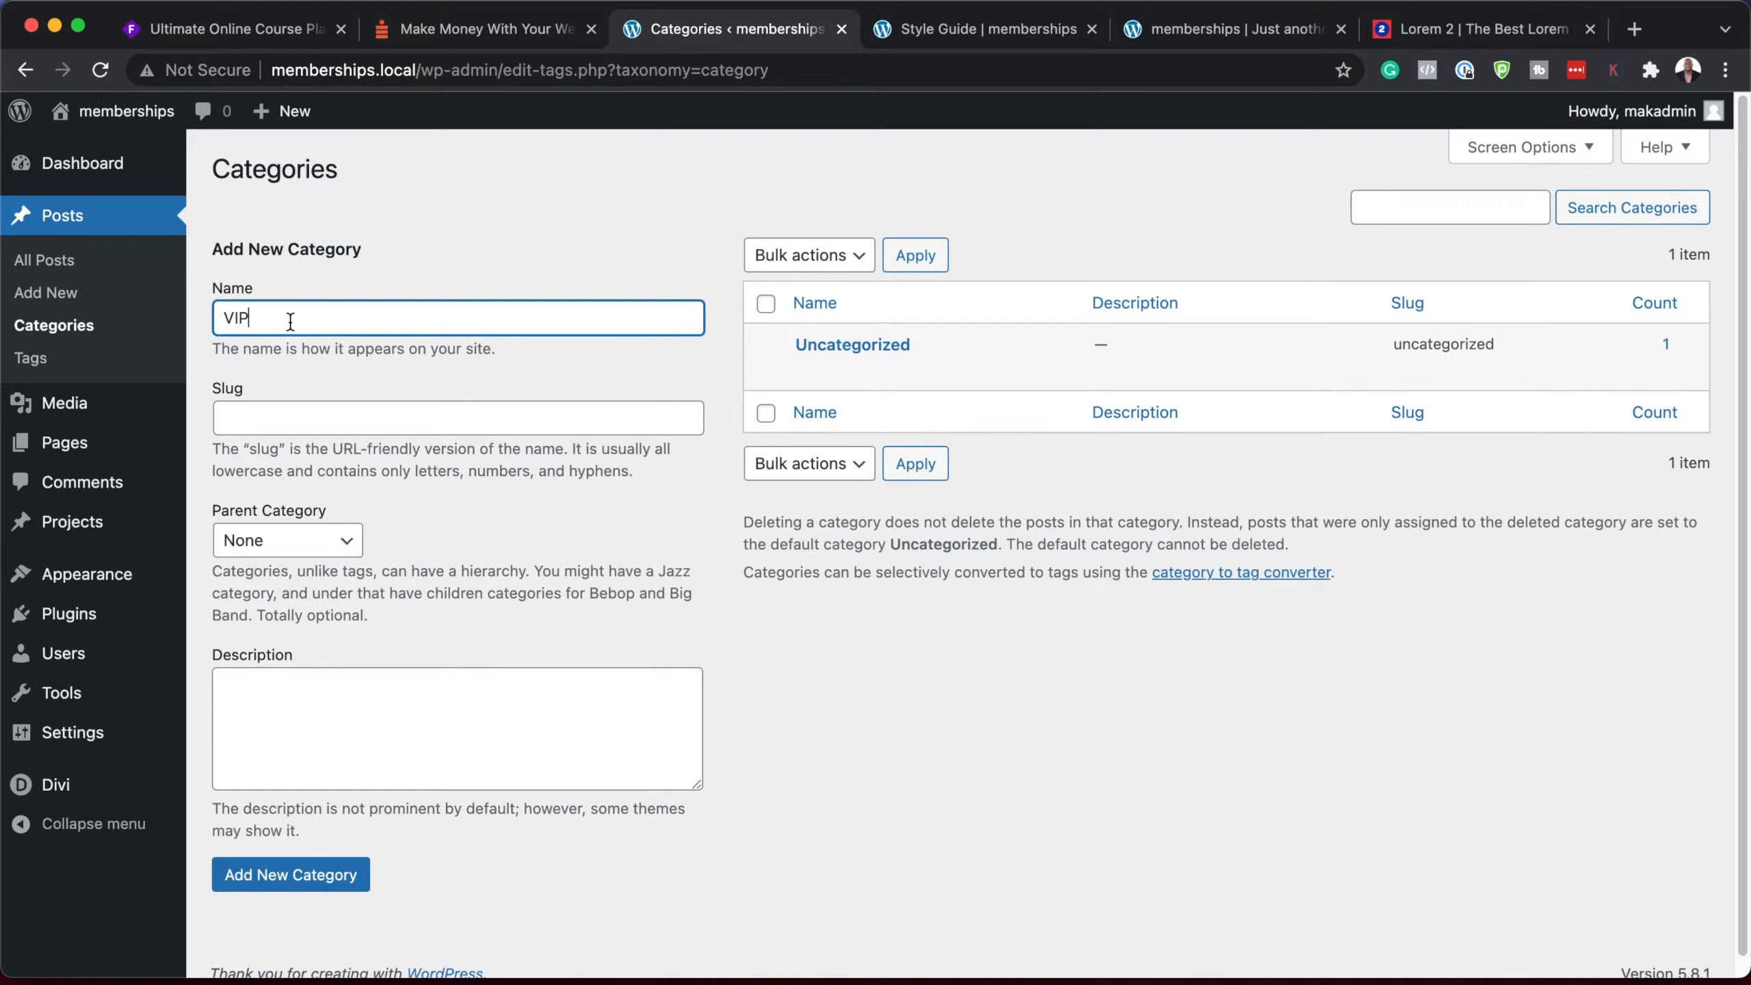
{"action": "left_click", "coordinate": [487, 526]}
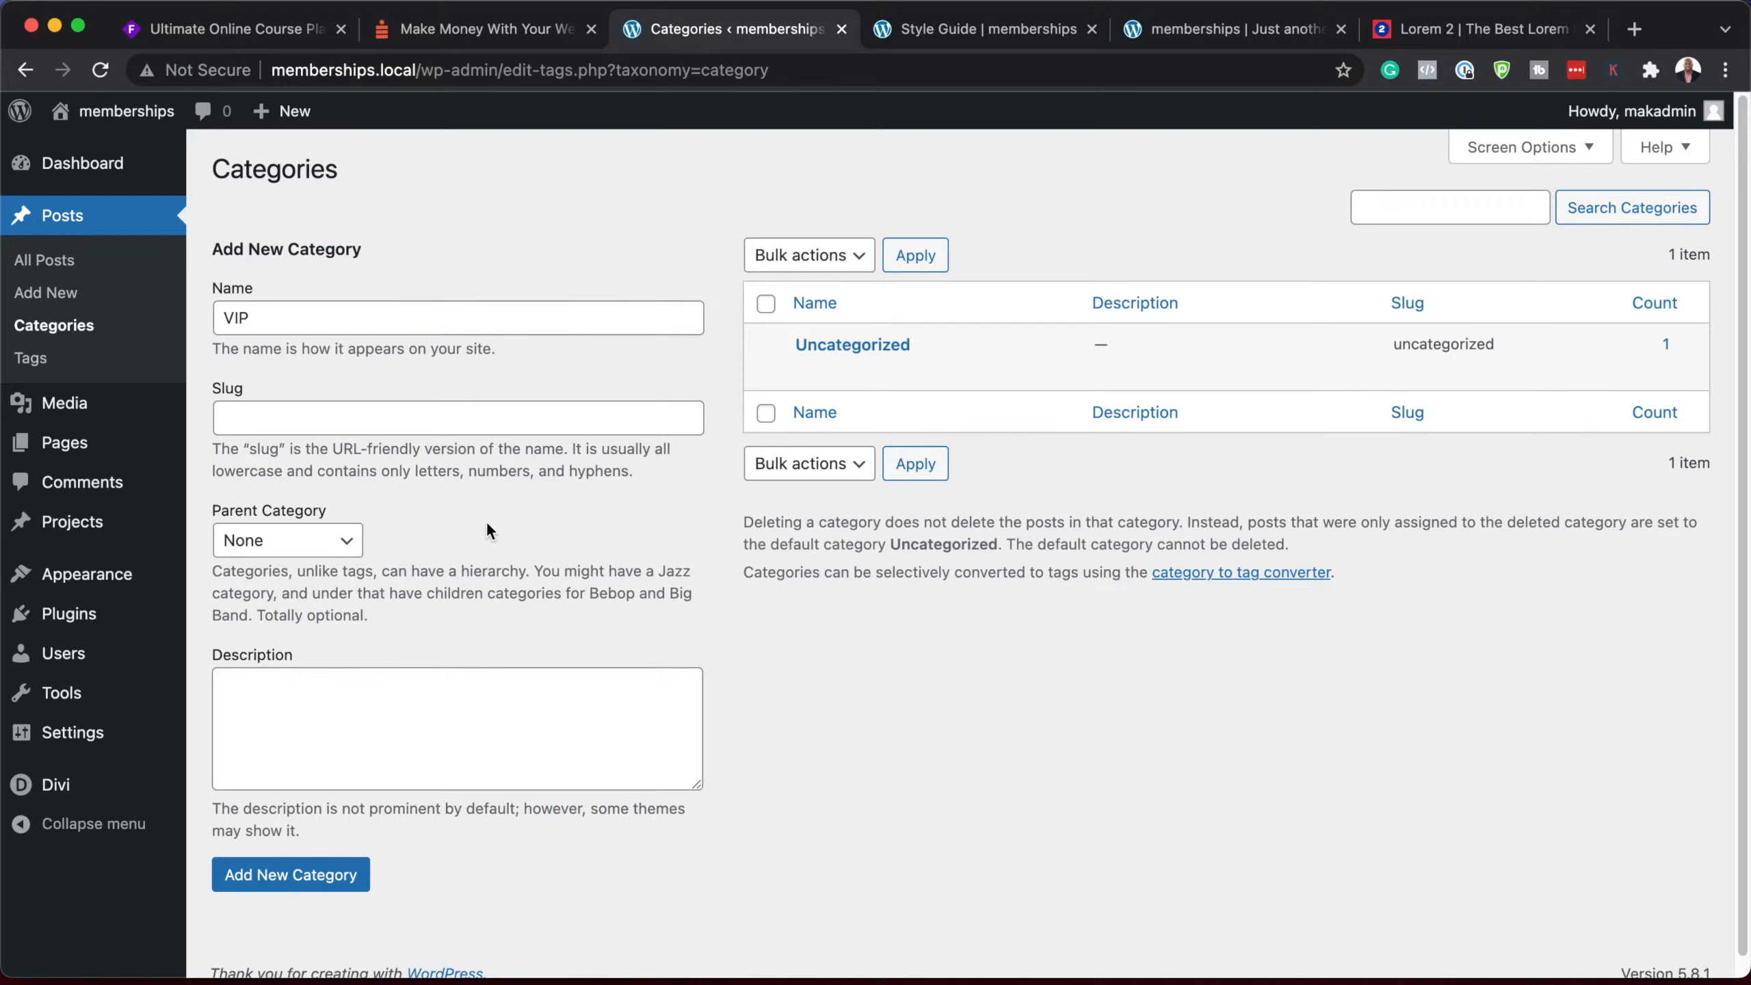
{"action": "left_click", "coordinate": [304, 885]}
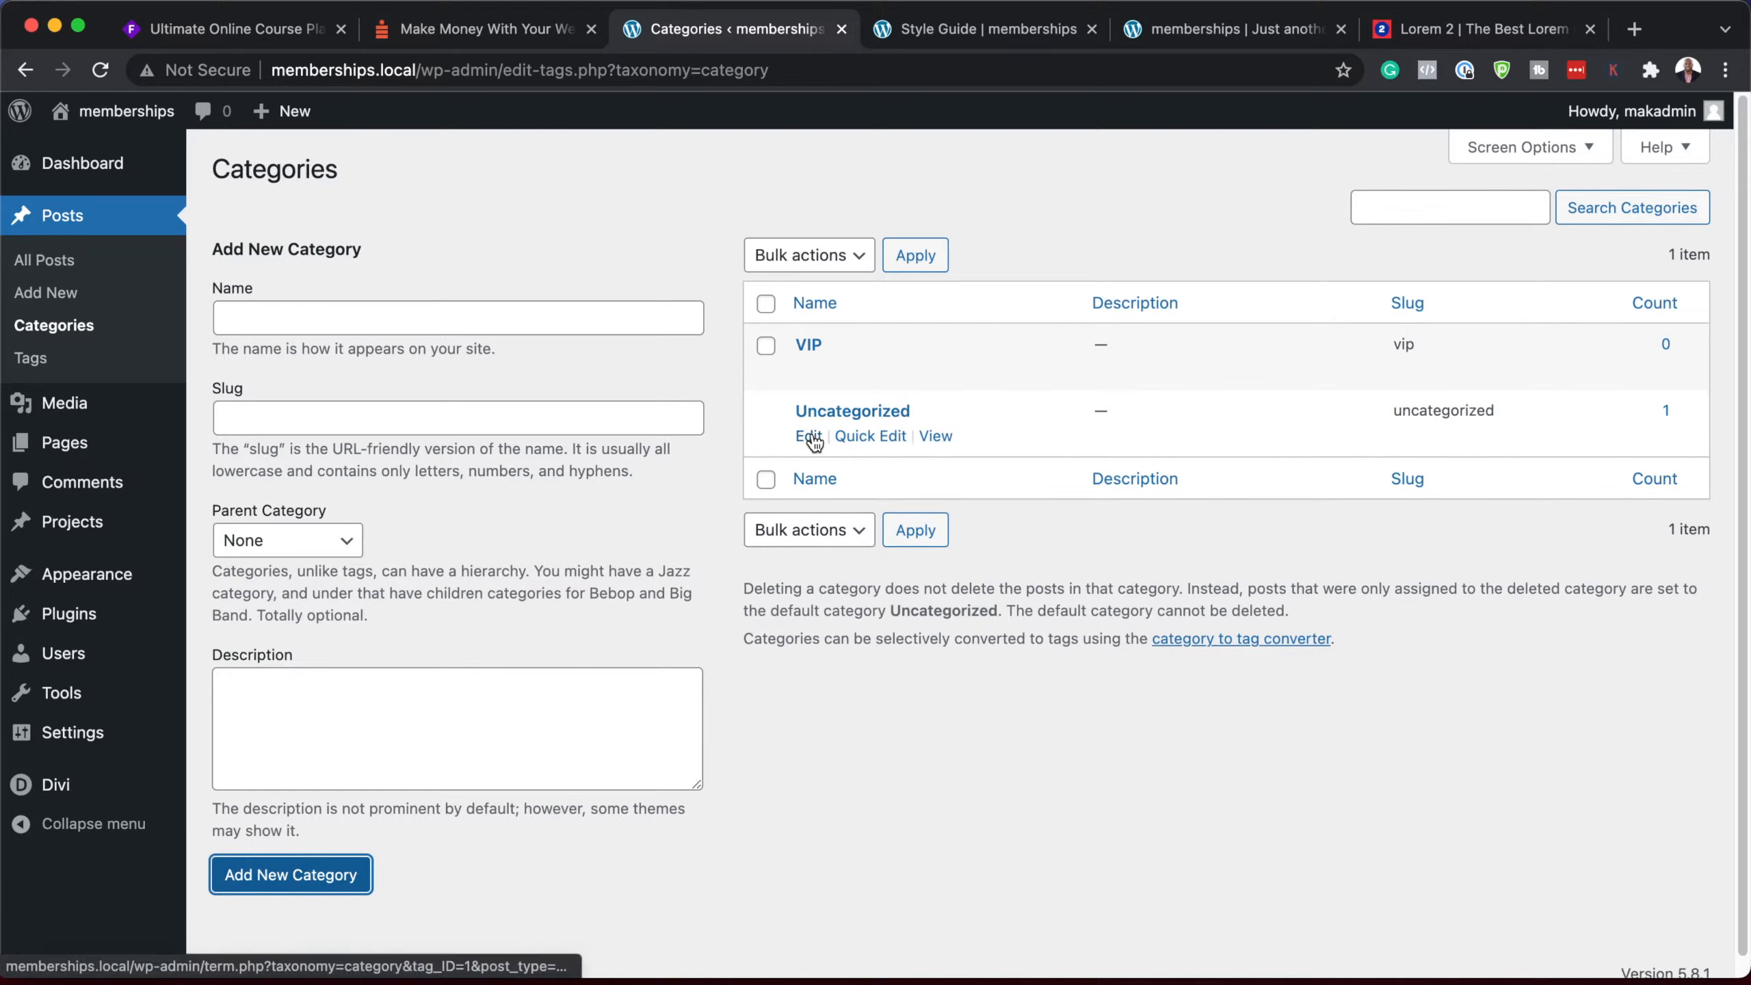
Step: Rename the Uncategorized category to FREE MEMBER with slug free-member
{"action": "left_click", "coordinate": [808, 436]}
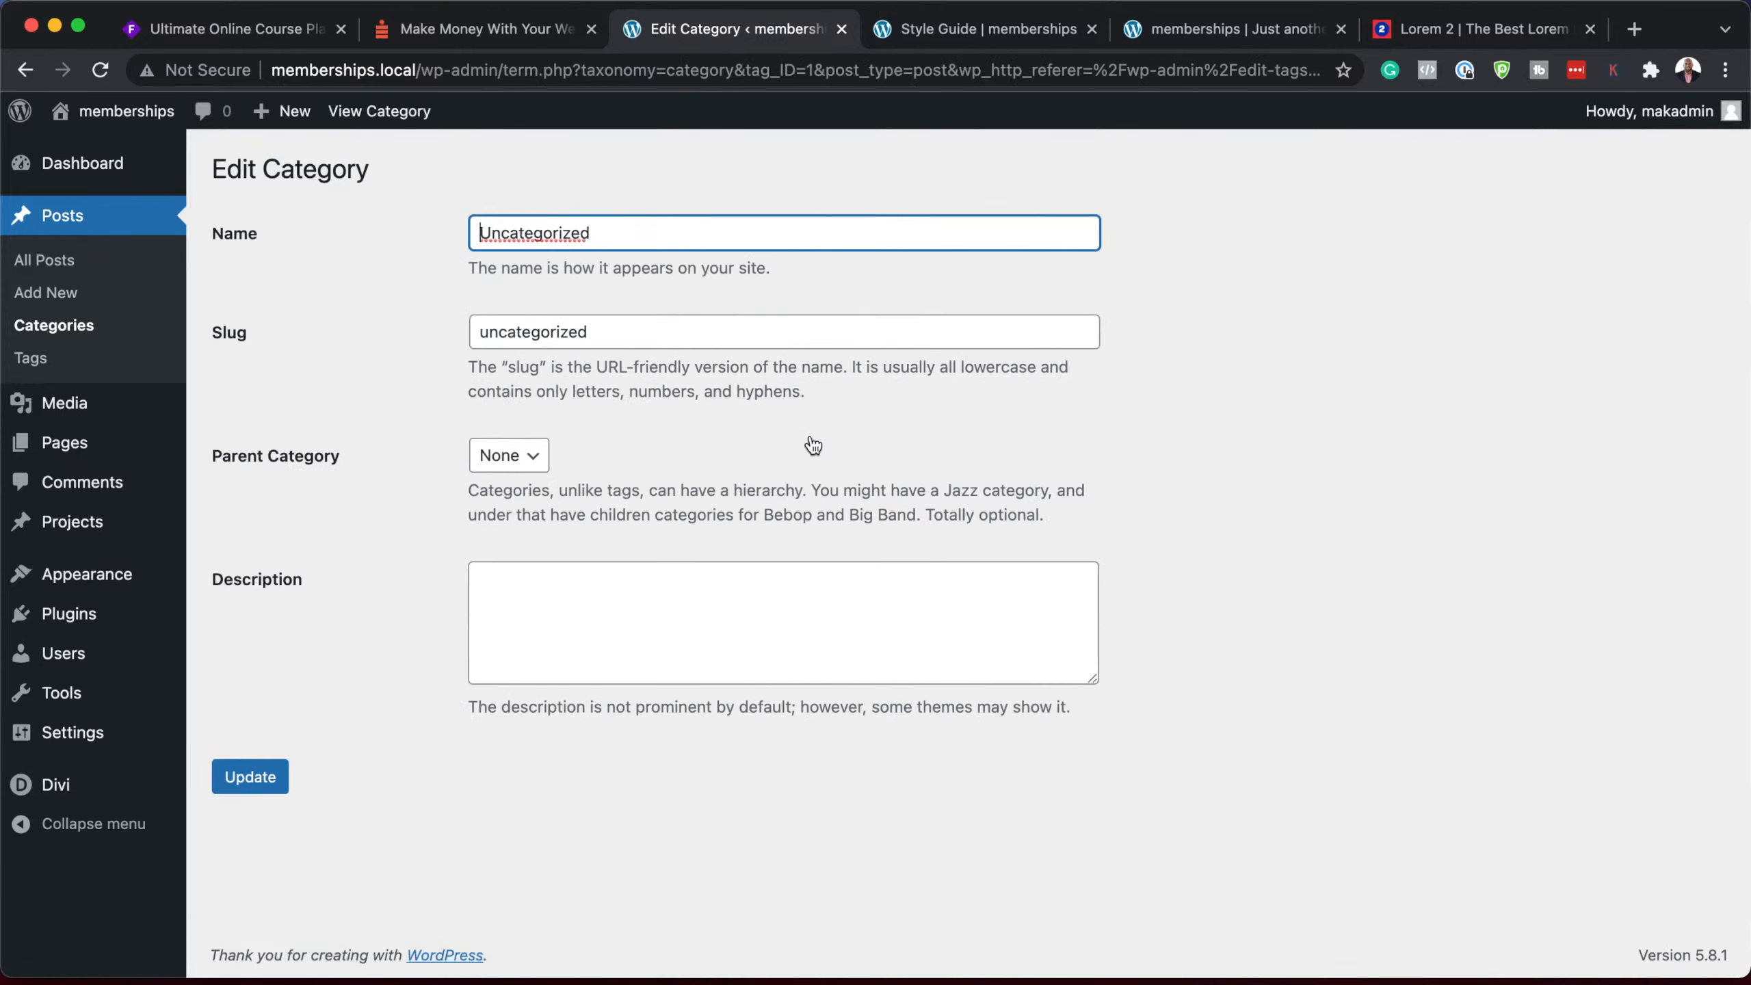
{"action": "double_click", "coordinate": [634, 235]}
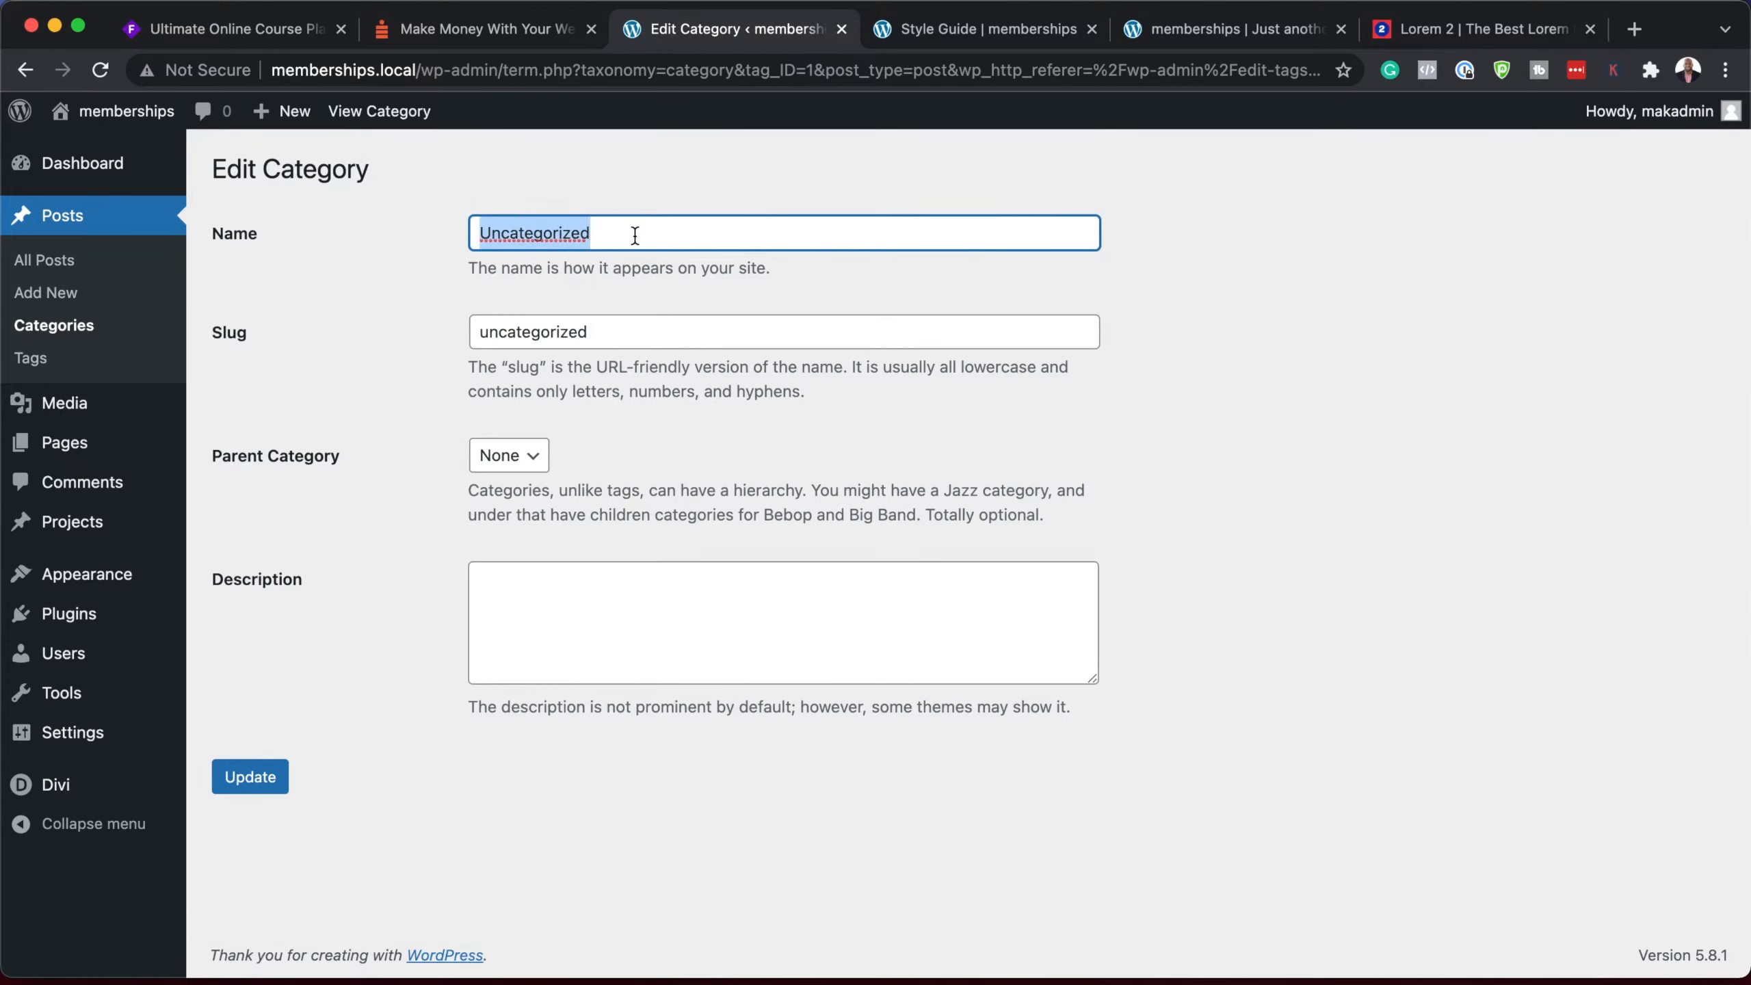
{"action": "type", "text": "FREE MEMBER"}
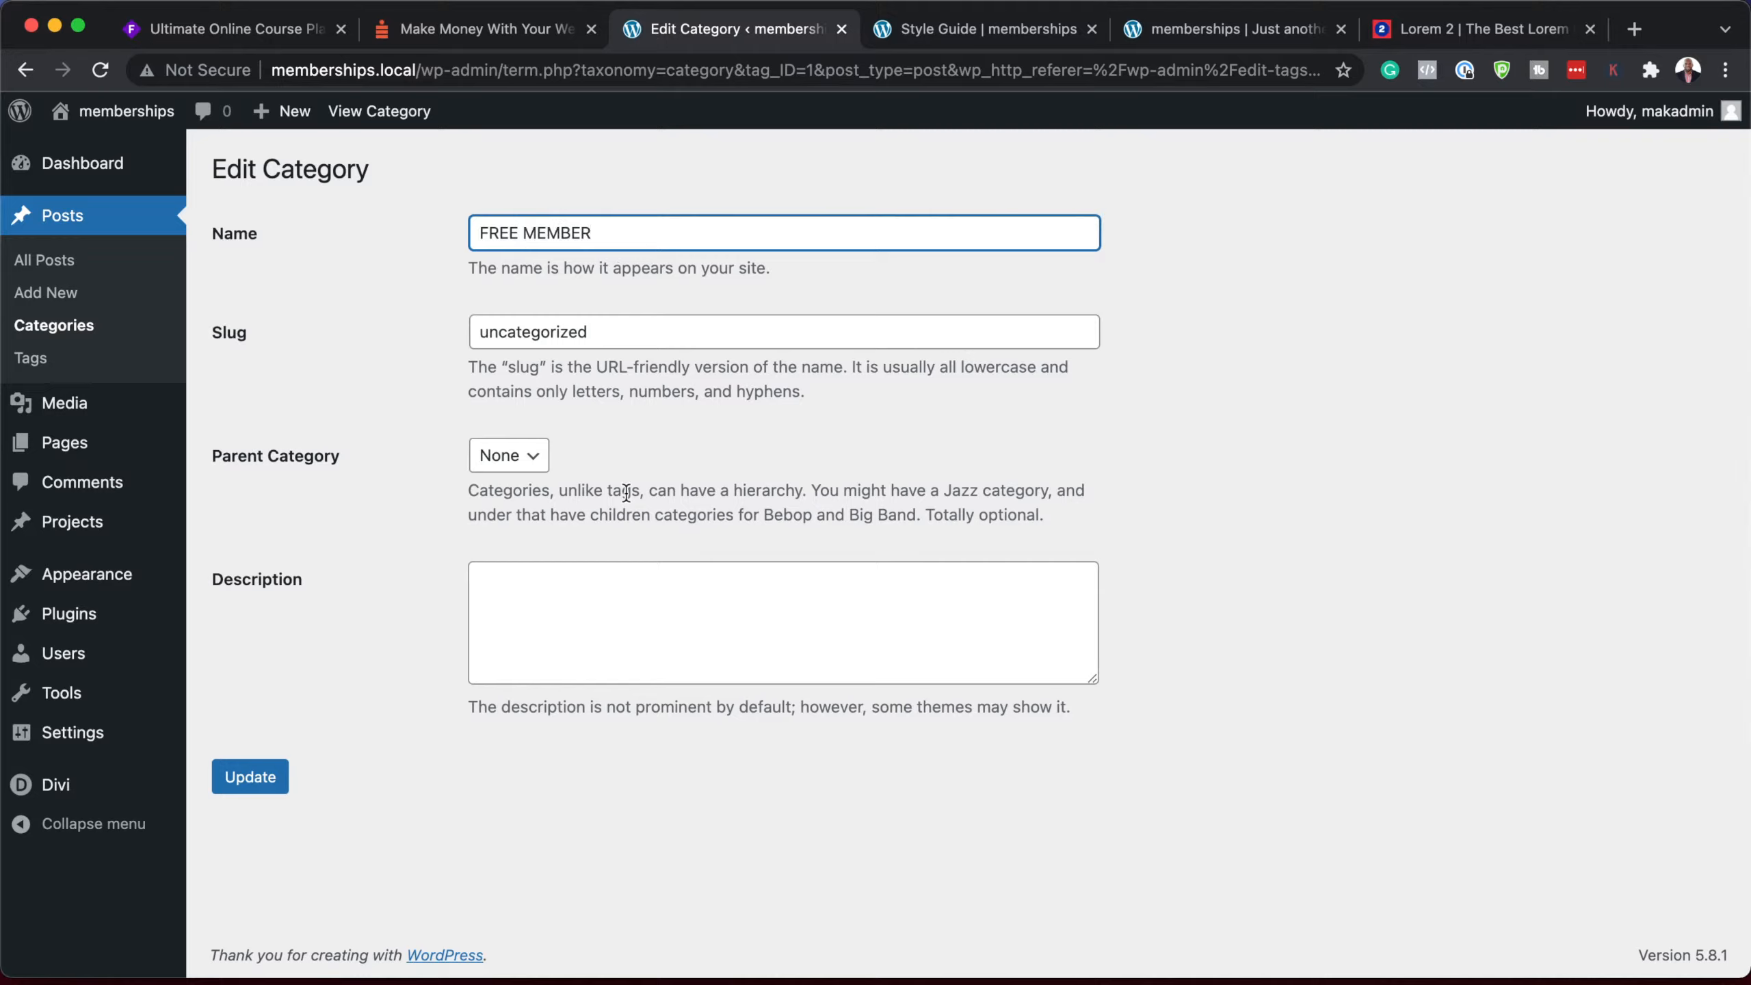
{"action": "double_click", "coordinate": [623, 339]}
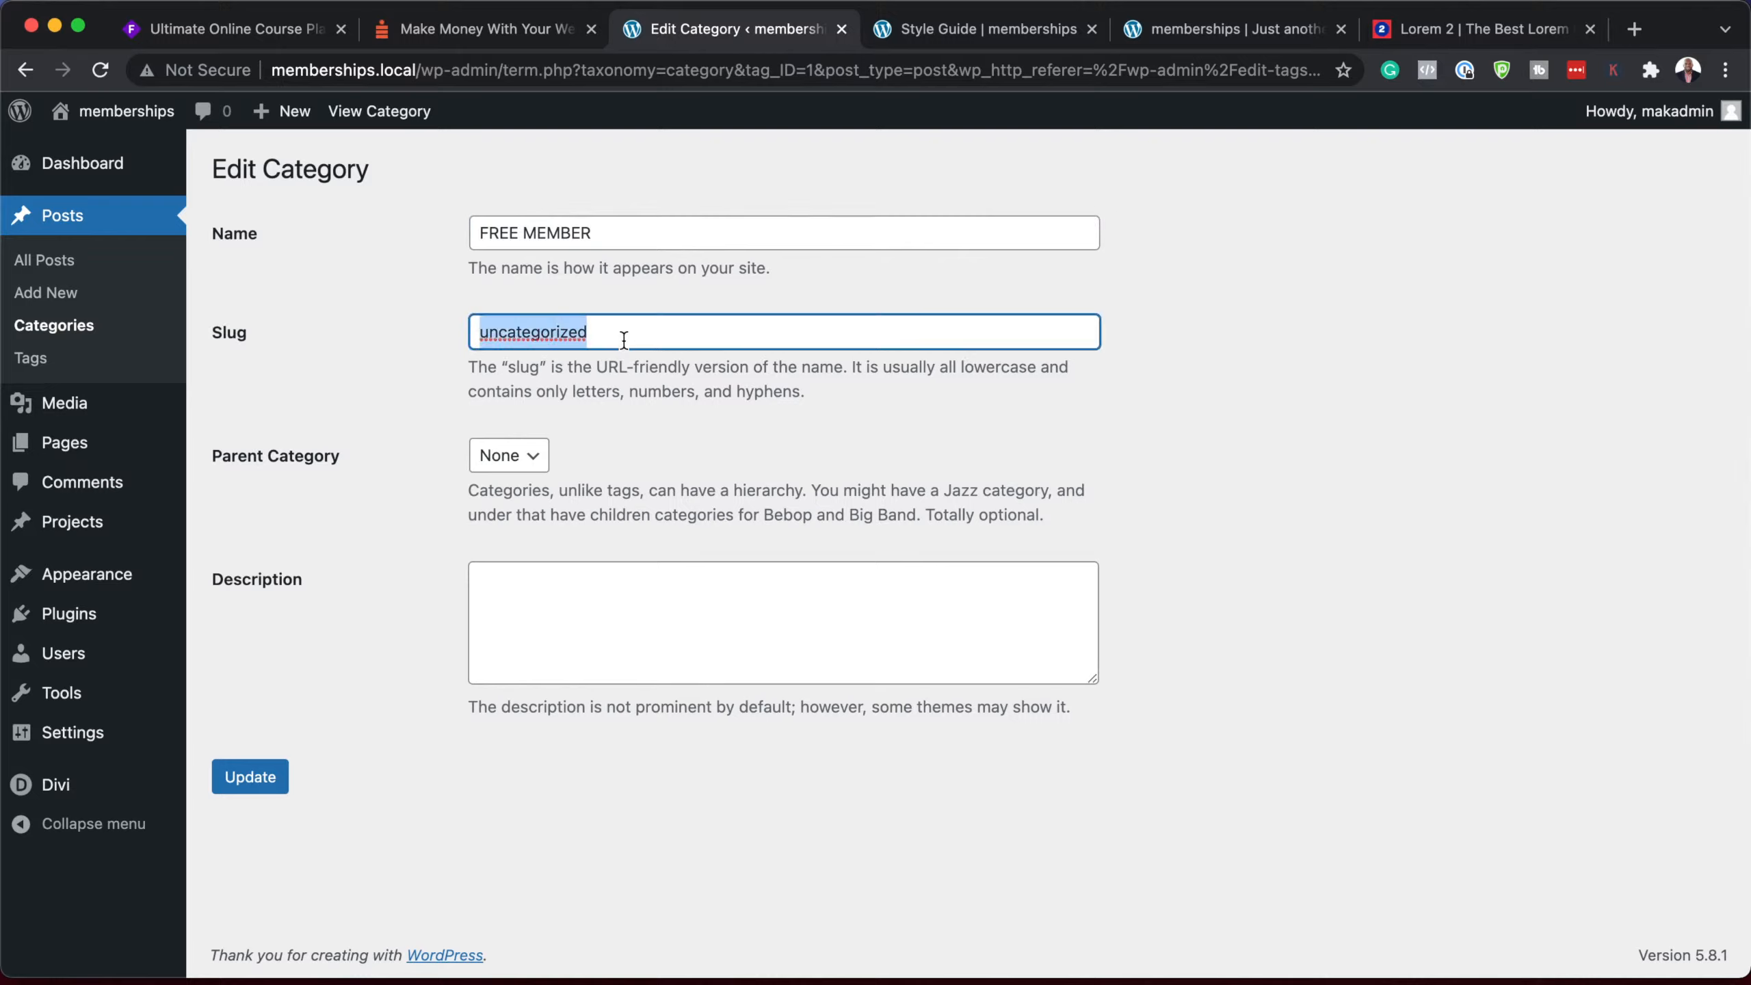
{"action": "type", "text": "free member"}
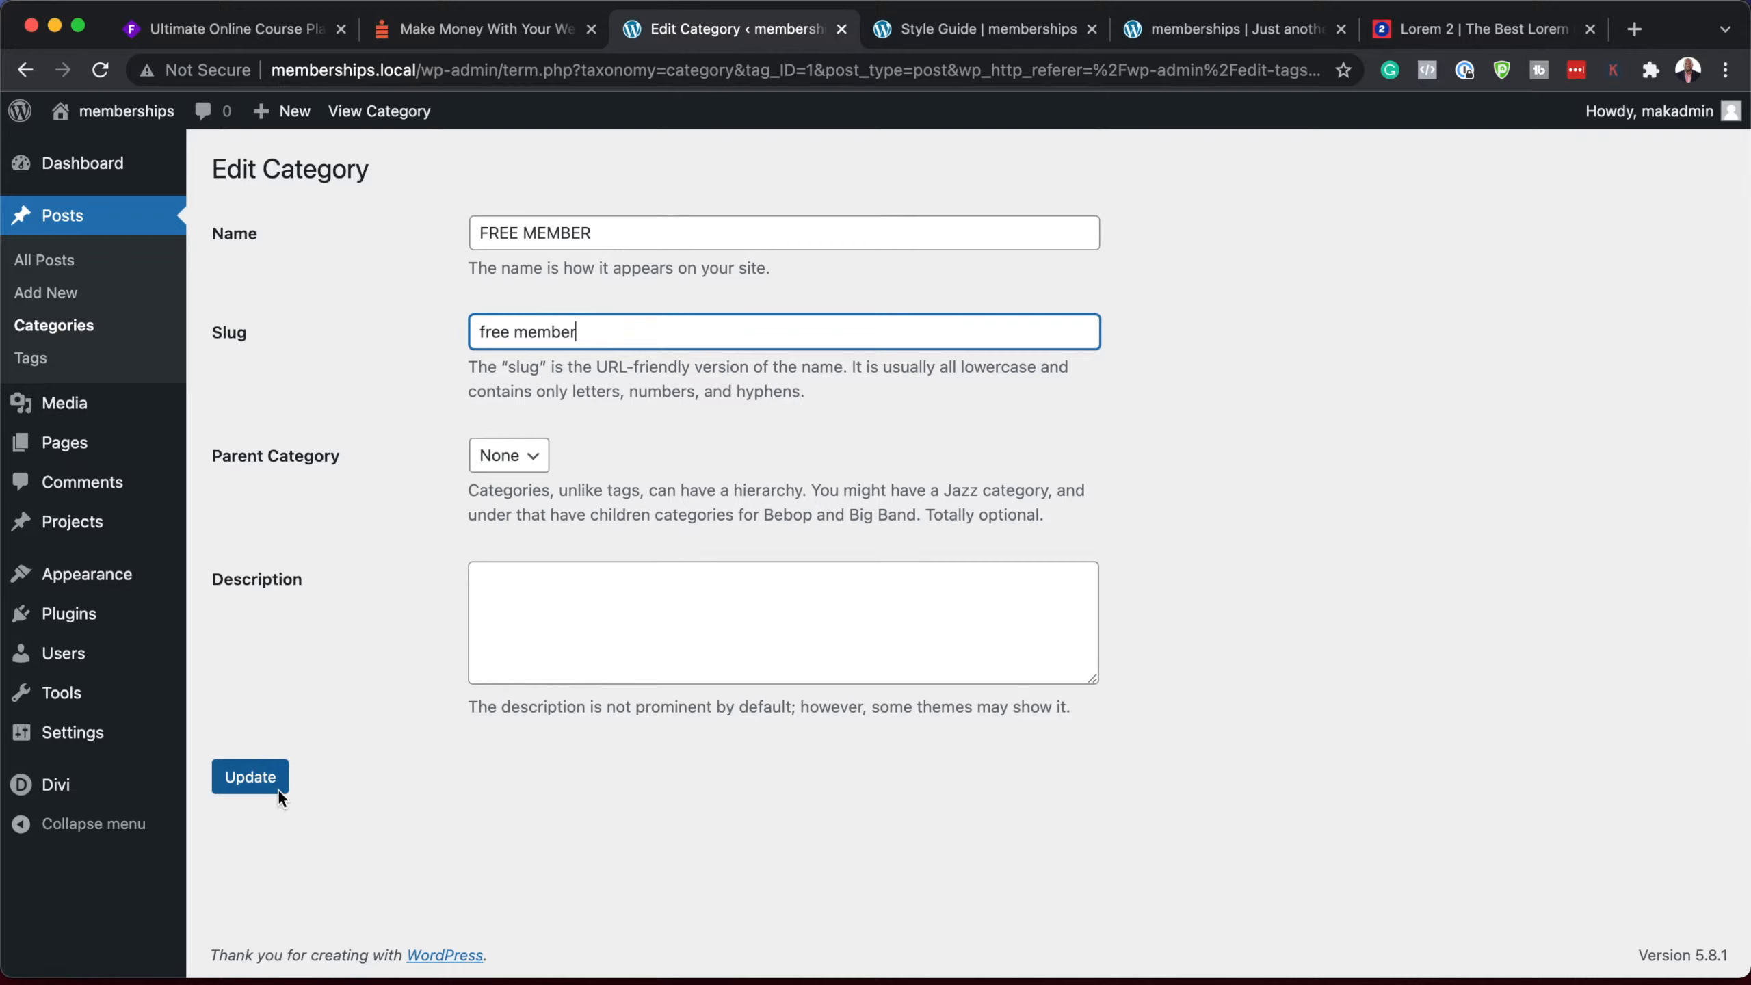
{"action": "left_click", "coordinate": [262, 786]}
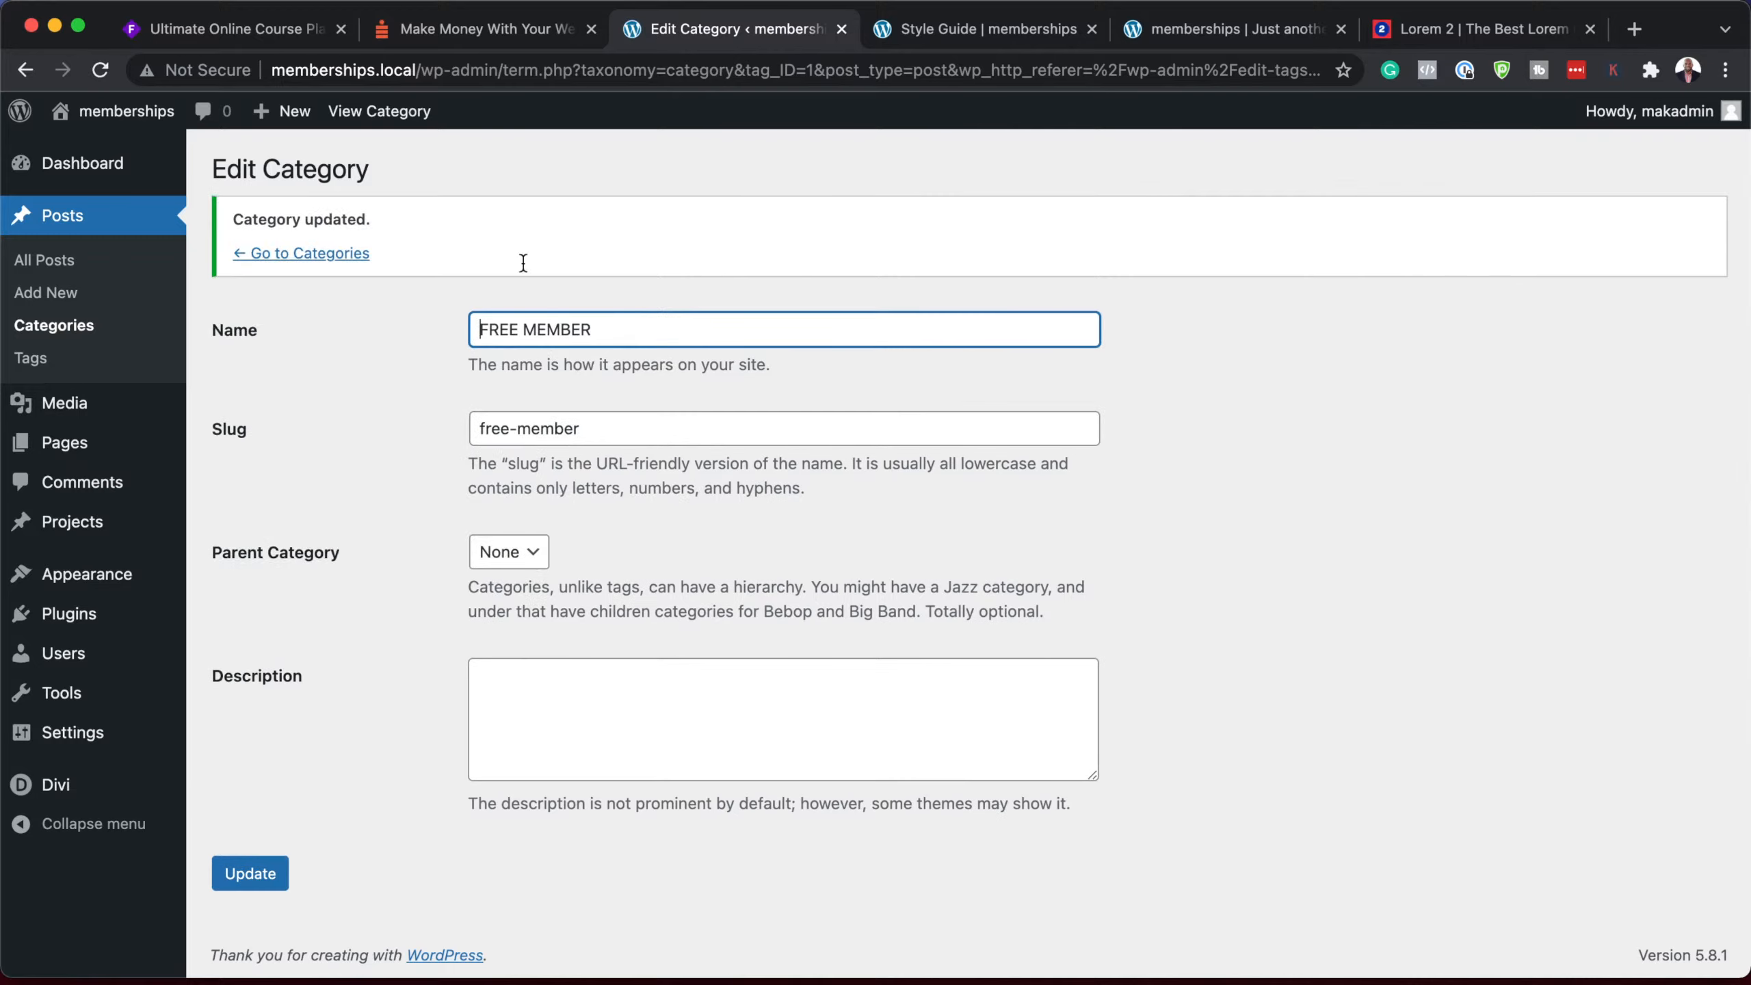
{"action": "left_click", "coordinate": [76, 327]}
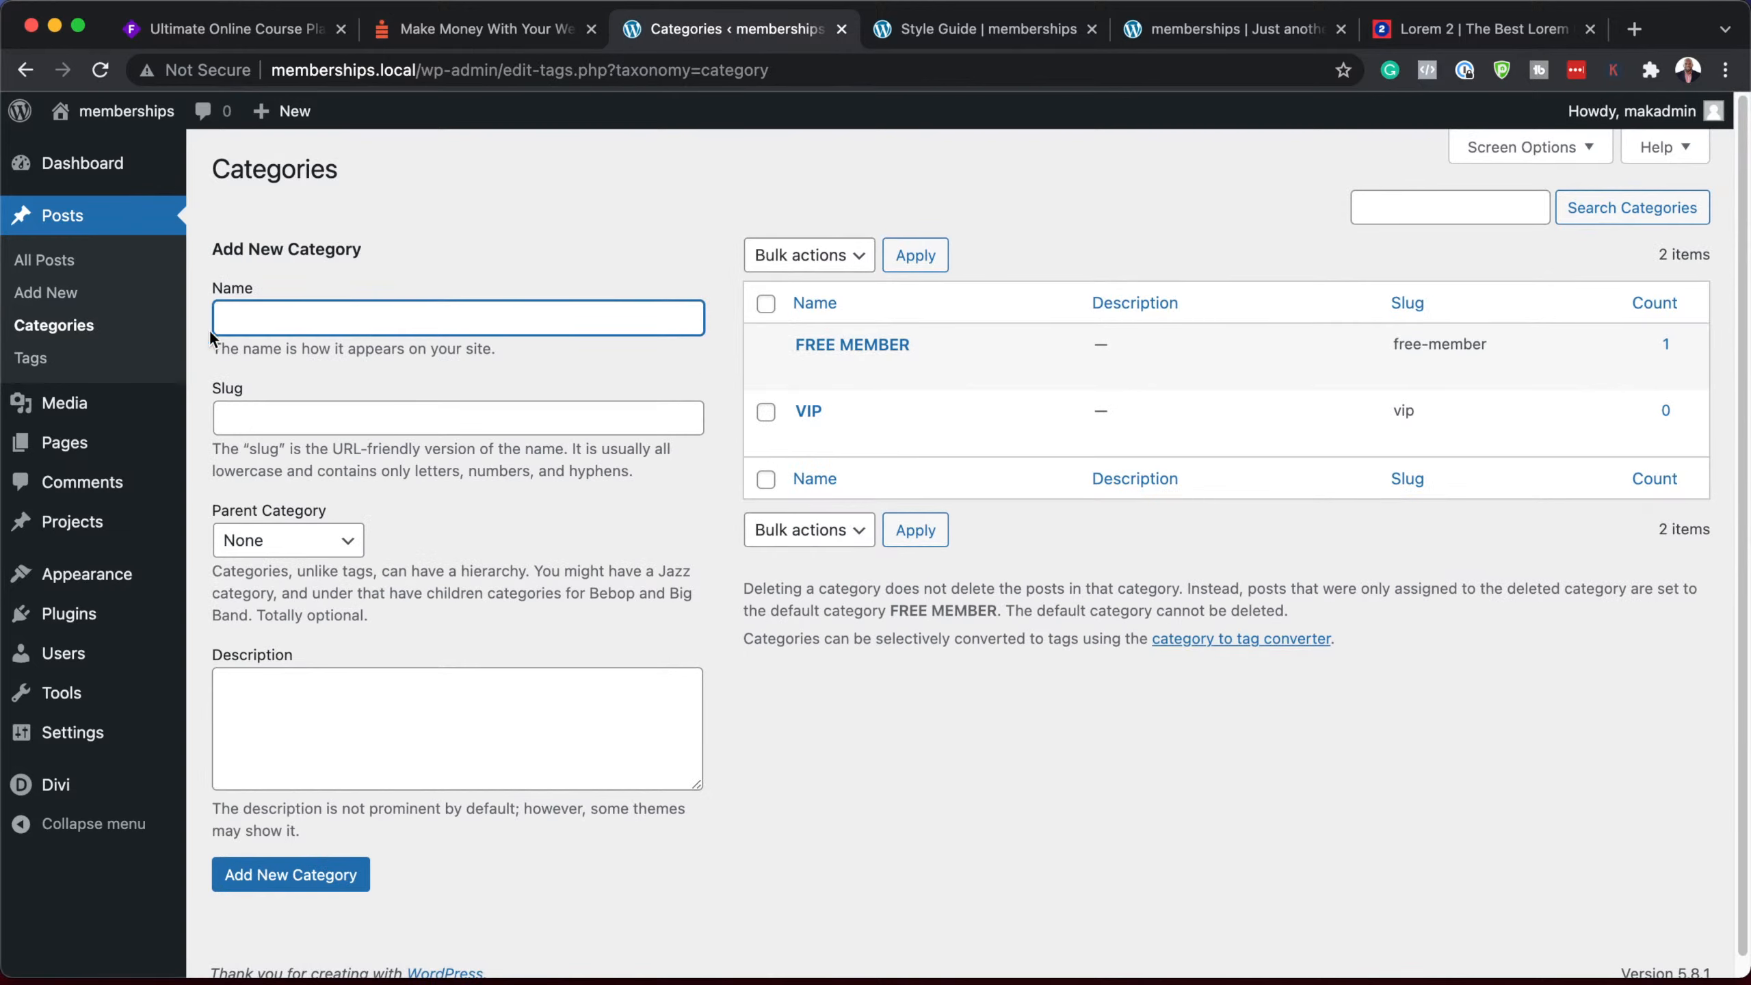
Step: Trash the Hello world post and start a new post titled 'Post One'
{"action": "left_click", "coordinate": [91, 268]}
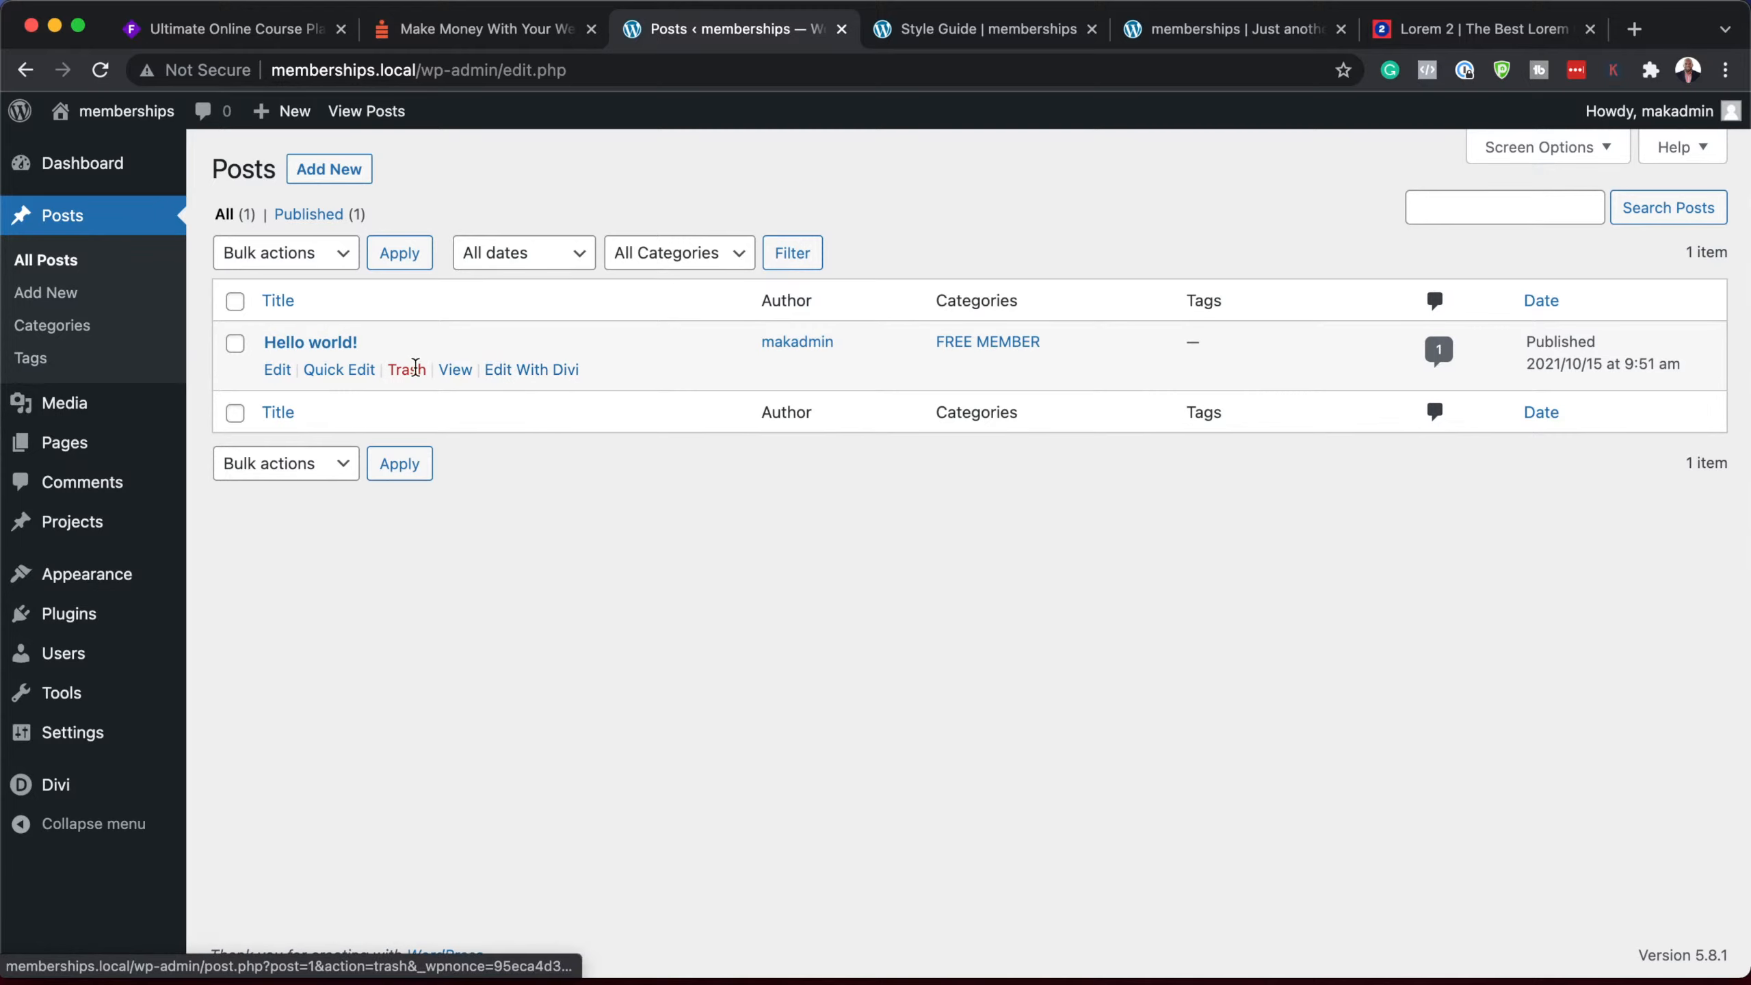
{"action": "left_click", "coordinate": [415, 372]}
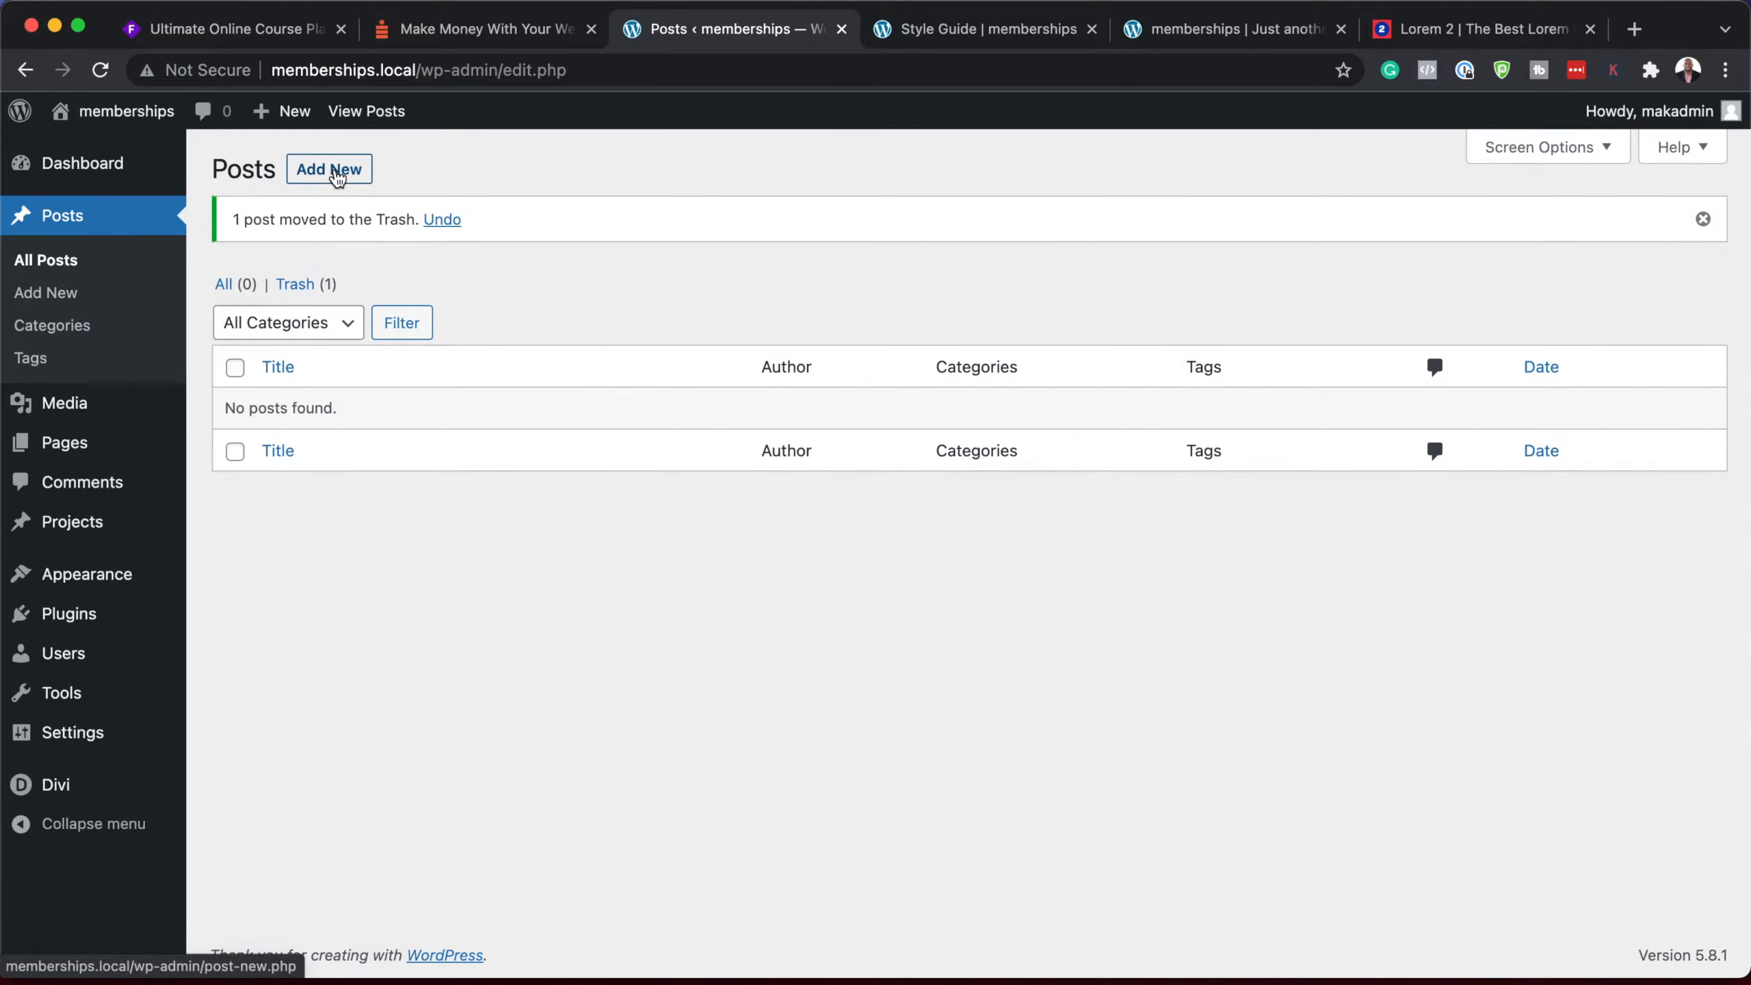
{"action": "left_click", "coordinate": [337, 178]}
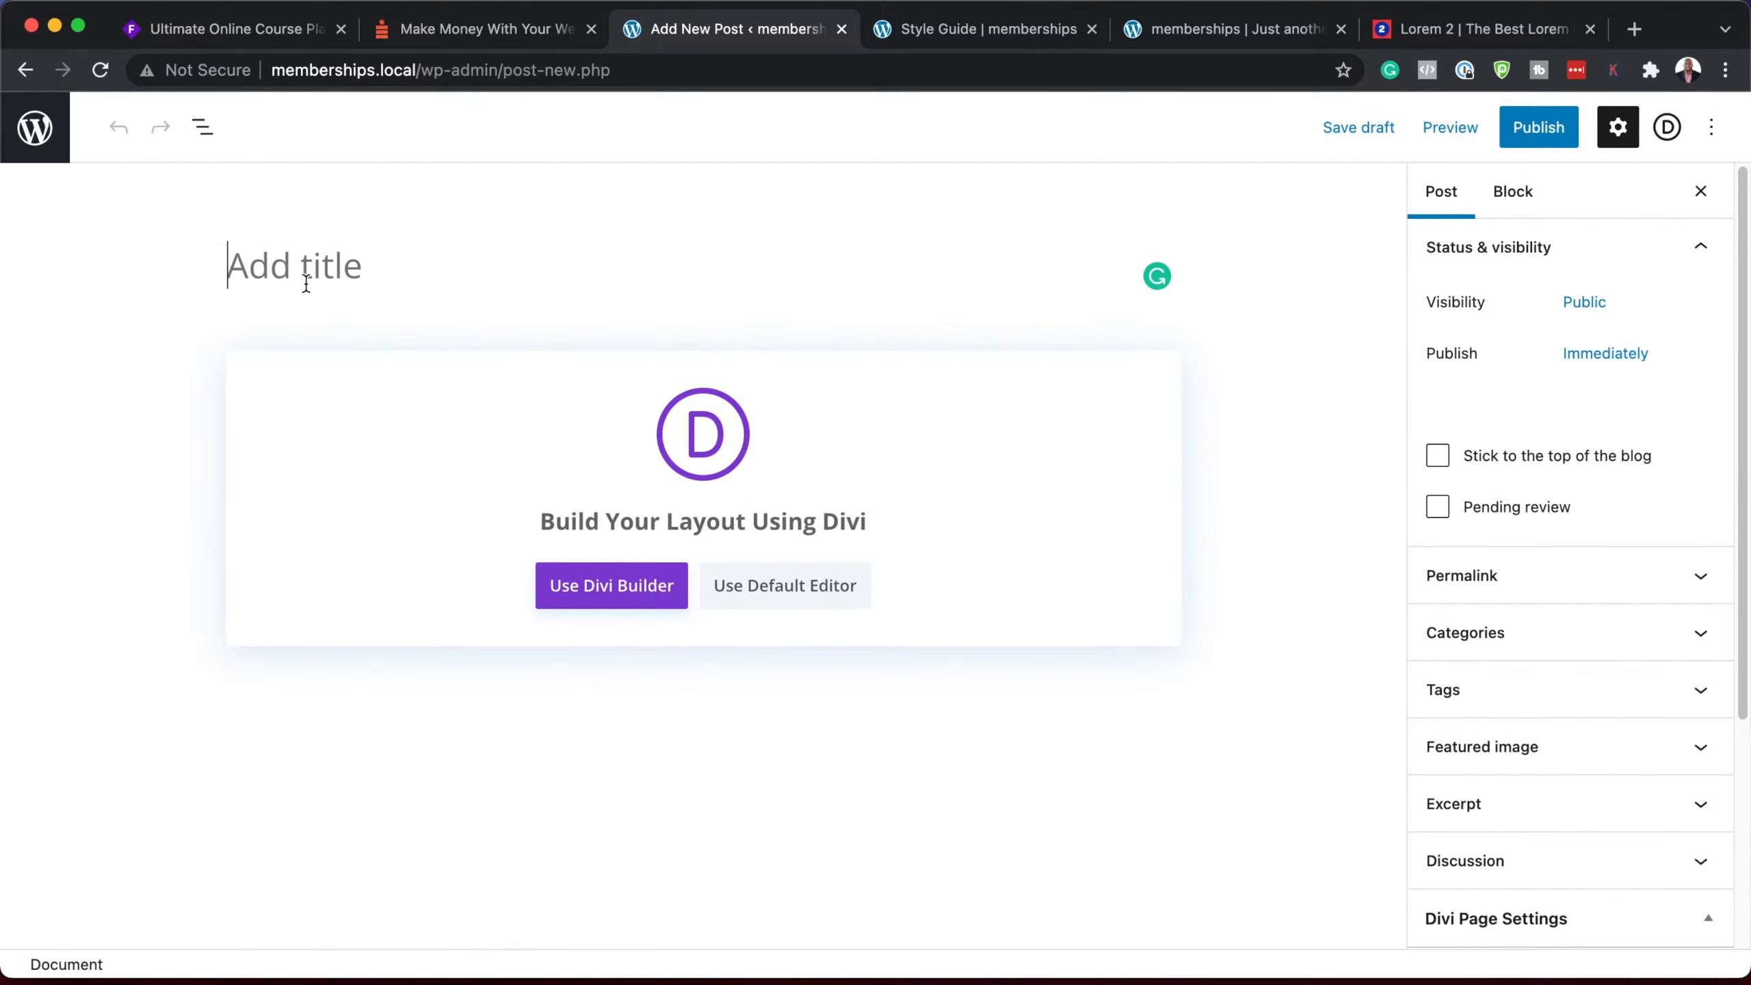
{"action": "type", "text": "Post "}
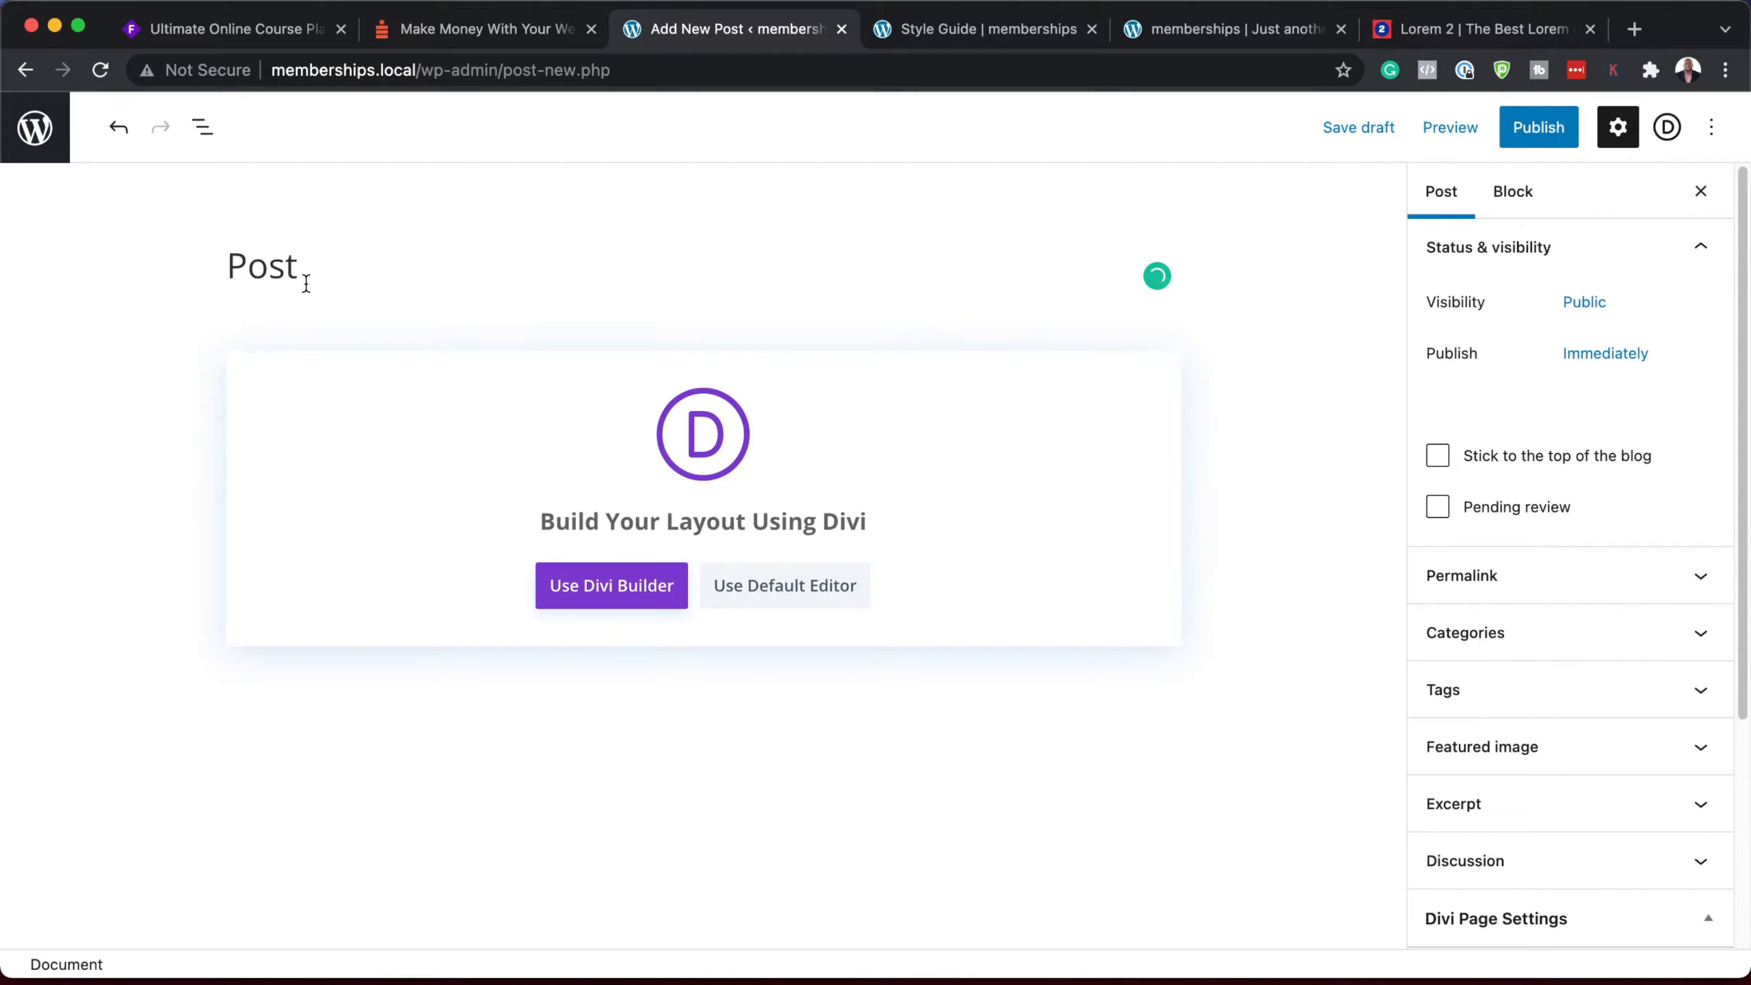
{"action": "type", "text": "One"}
Step: Use the default editor and paste four Lorem ipsum paragraphs into Post One's body
{"action": "left_click", "coordinate": [808, 605]}
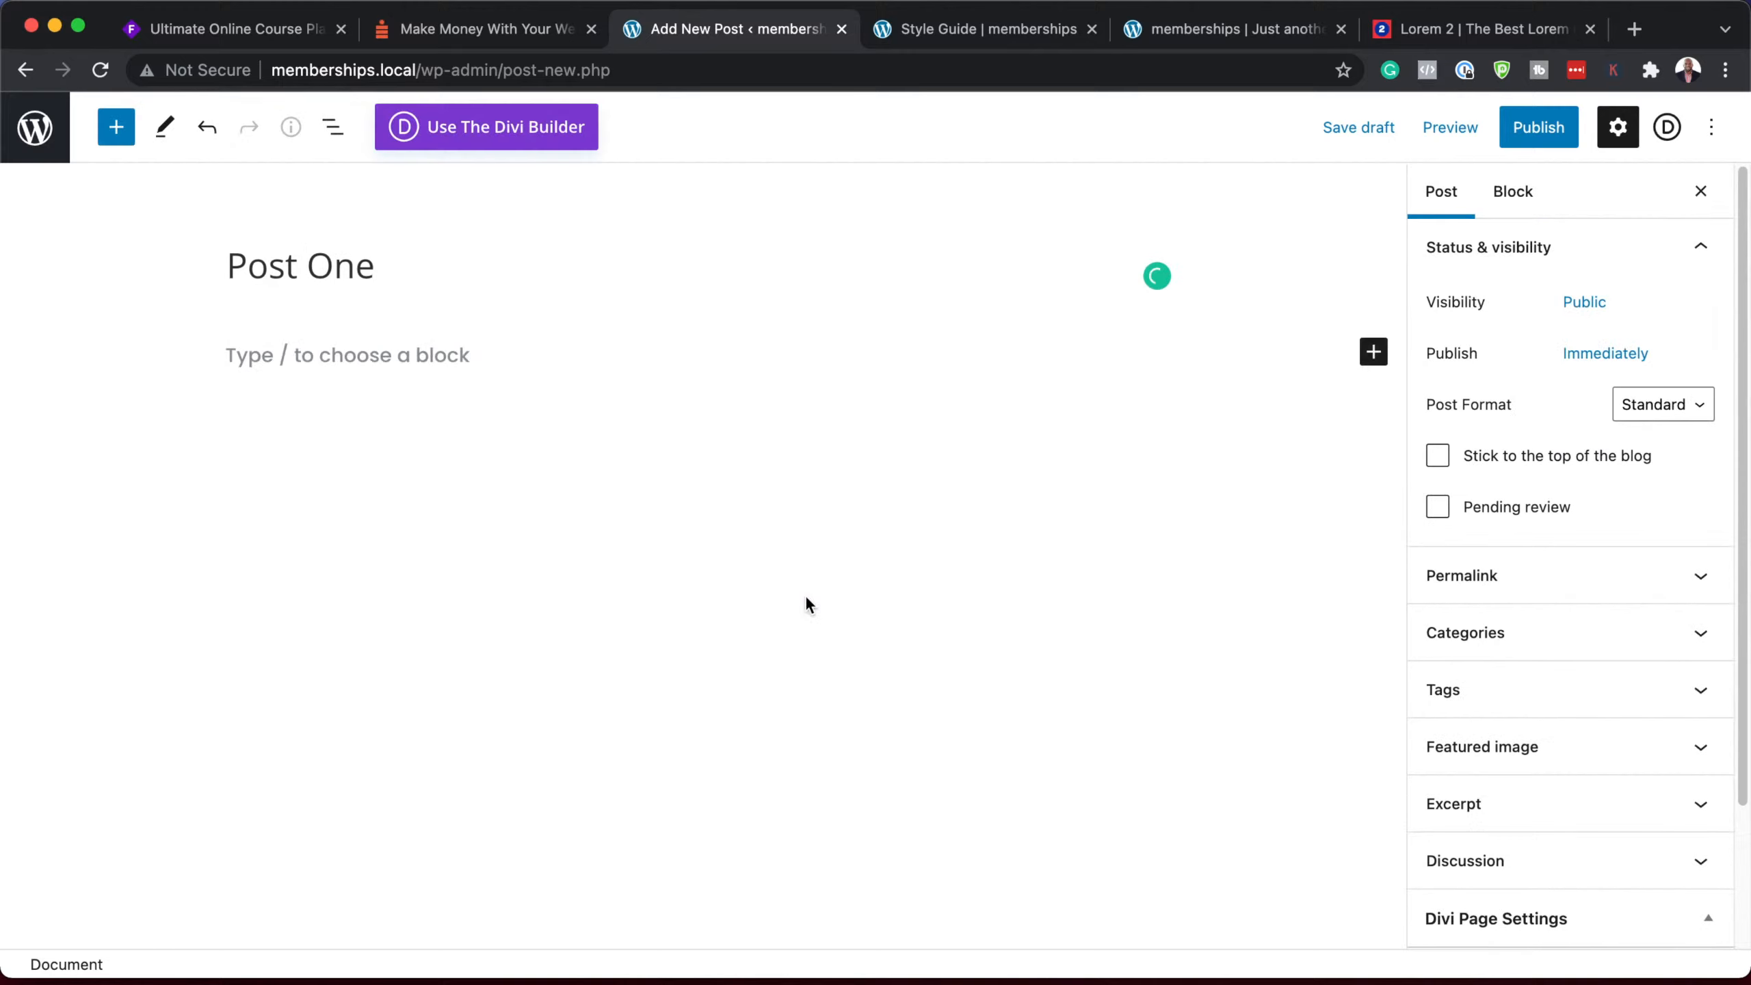
{"action": "left_click", "coordinate": [336, 350]}
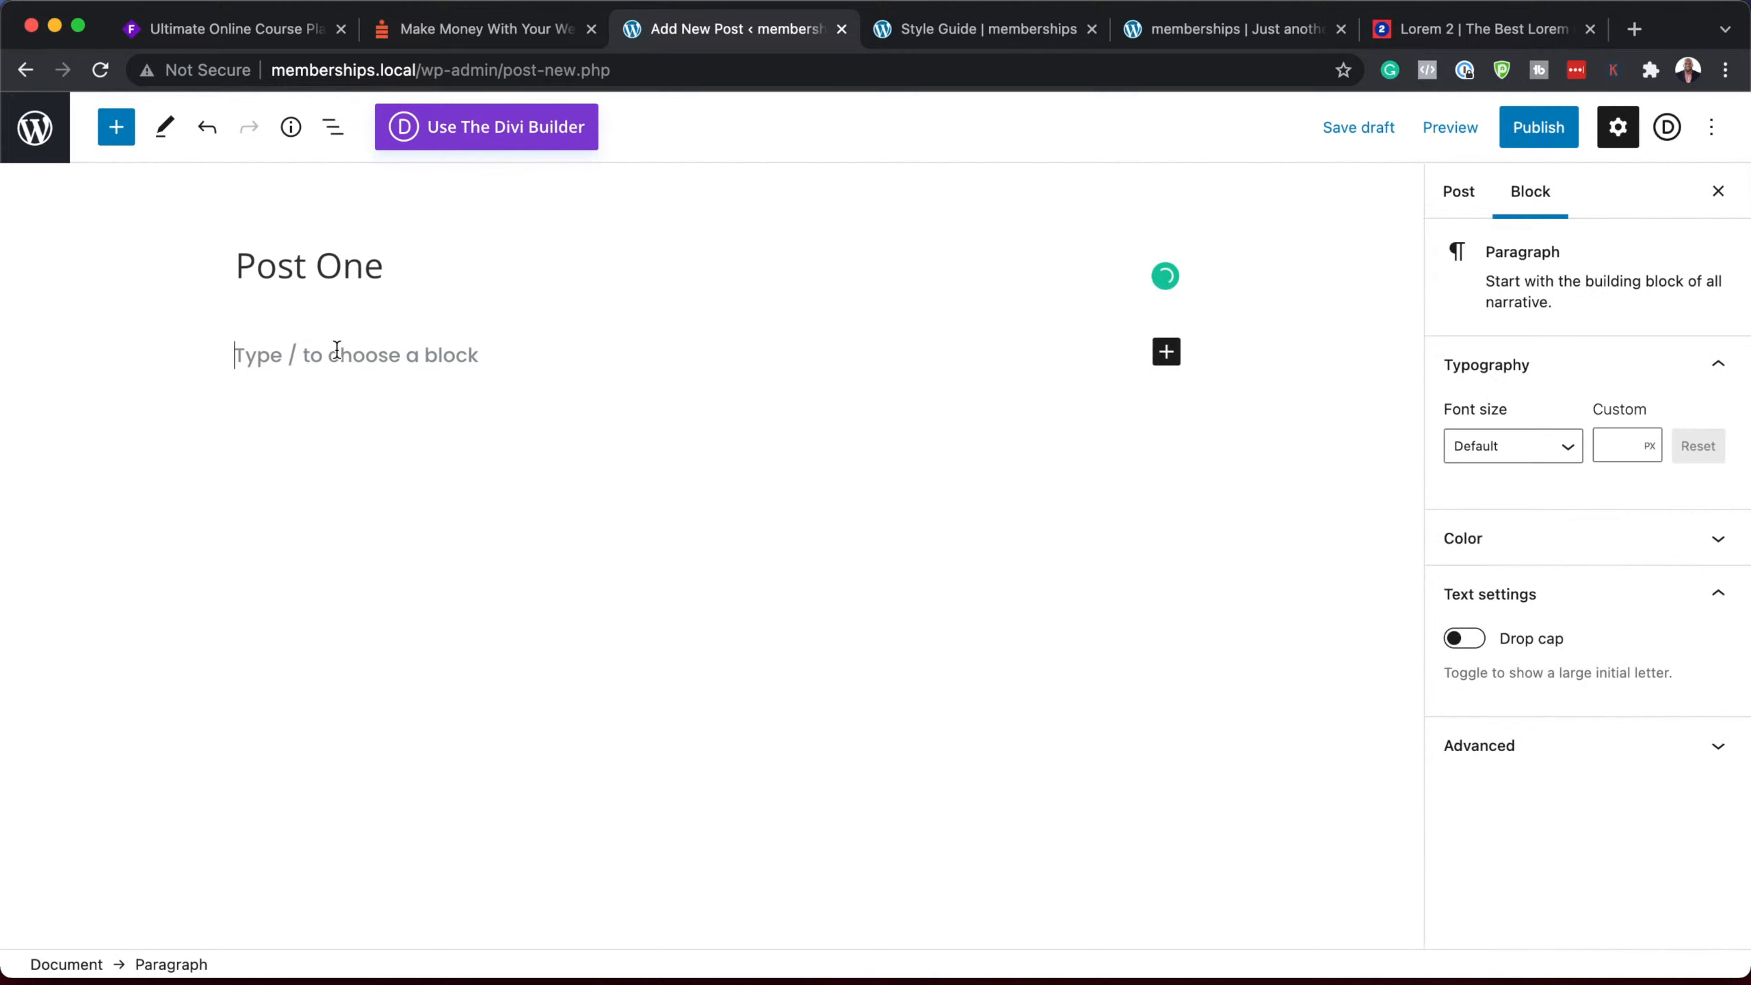
{"action": "type", "text": "Lorem ipsum dolor sit amet, consectetuer adipiscing elit. Donec odio. Quisque volutpat mattis eros. Nullam malesuada erat ut turpis. Suspendisse urna nibh, viverra non, semper suscipit, posuere a, pede. Donec nec justo eget felis facilisis fermentum. Aliquam porttitor mauris sit amet orci. Aenean dignissim pellentesque felis. Morbi in sem quis dui placerat ornare. Pellentesque odio nisi, euismod in, pharetra a, ultricies in, diam. Sed arcu. Cras consequat. Praesent dapibus, neque id cursus faucibus, tortor neque egestas auguae, eu vulputate magna eros eu erat. Aliquam erat volutpat. Nam dui mi, tincidunt quis, accumsan porttitor, facilisis luctus, metus."}
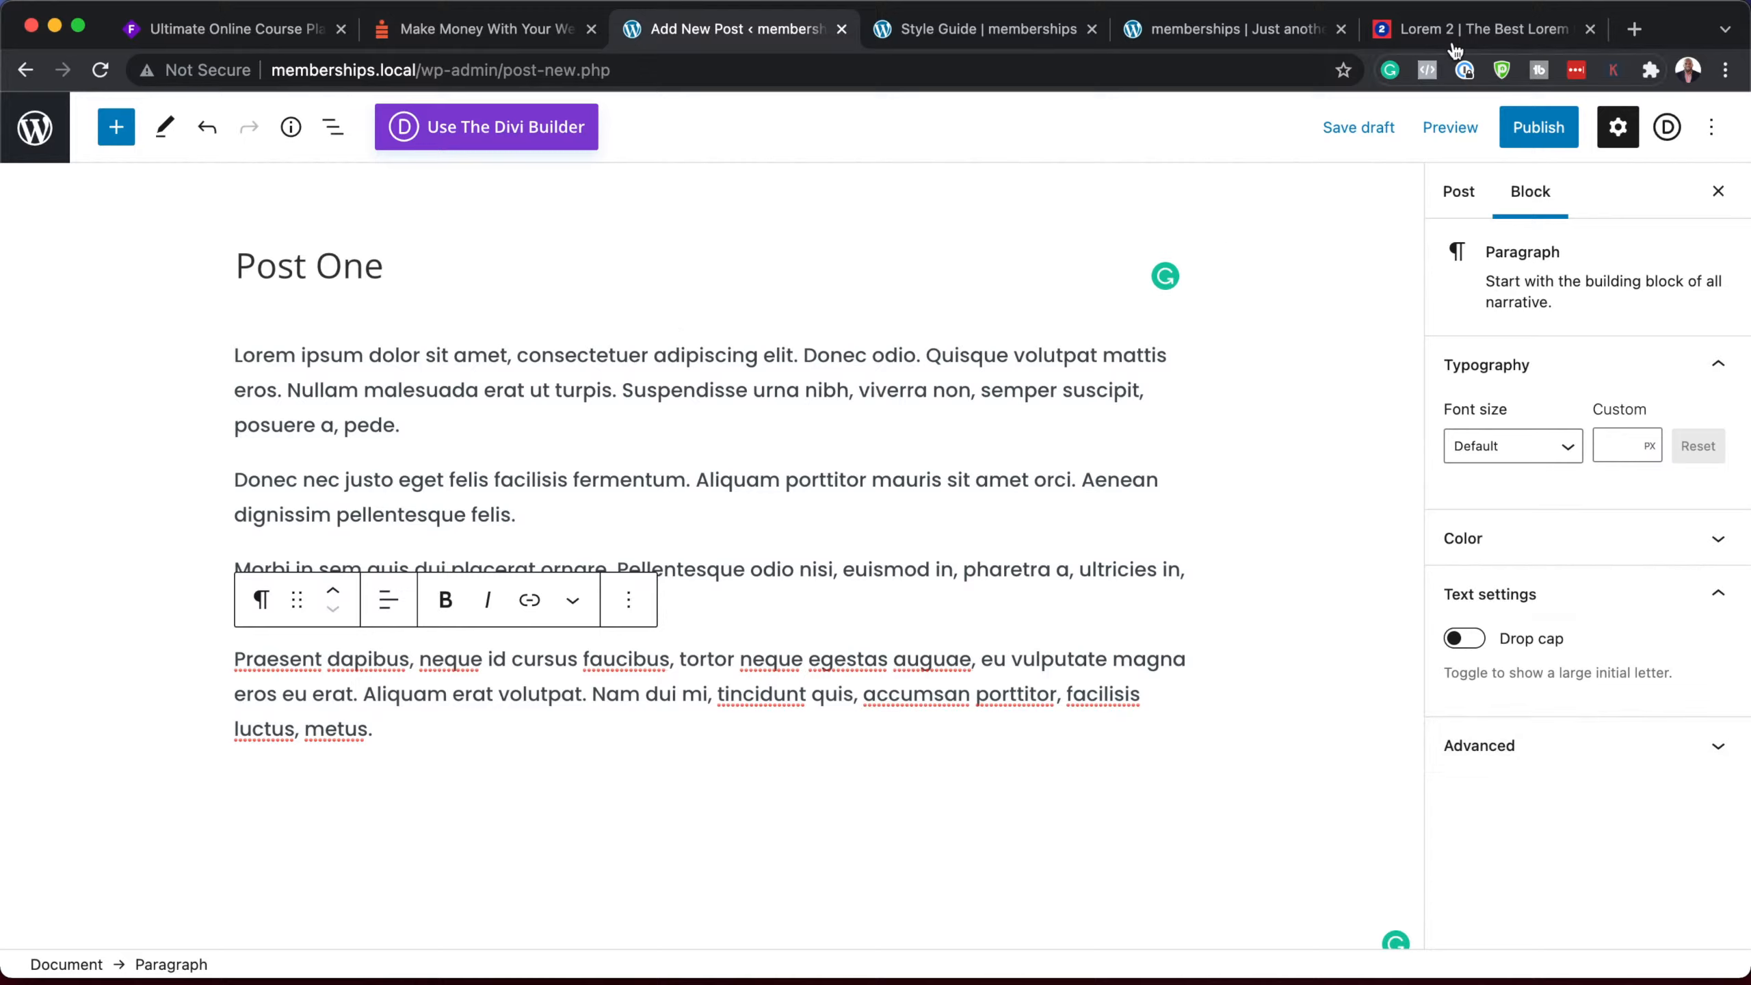
{"action": "left_click_drag", "start_coordinate": [782, 34], "coordinate": [1291, 53]}
Step: Go to Pexels in a new tab and search for 'fitness' photos
{"action": "left_click", "coordinate": [1635, 29]}
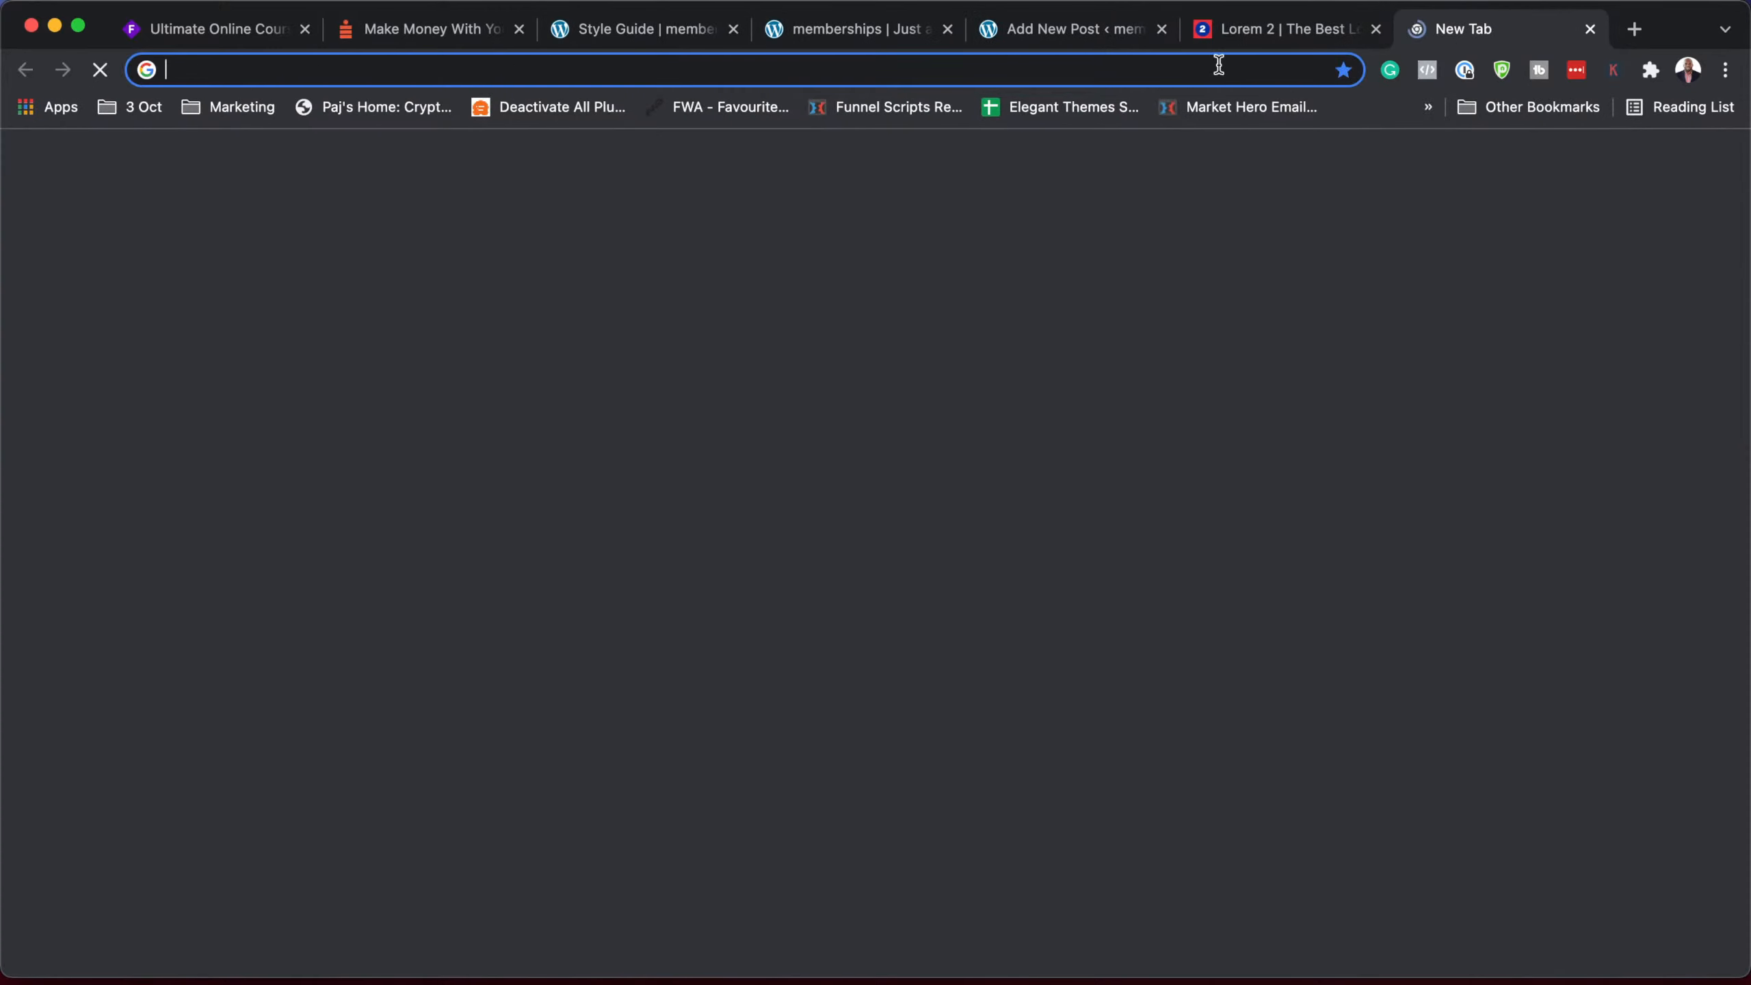
{"action": "type", "text": "pexels.com"}
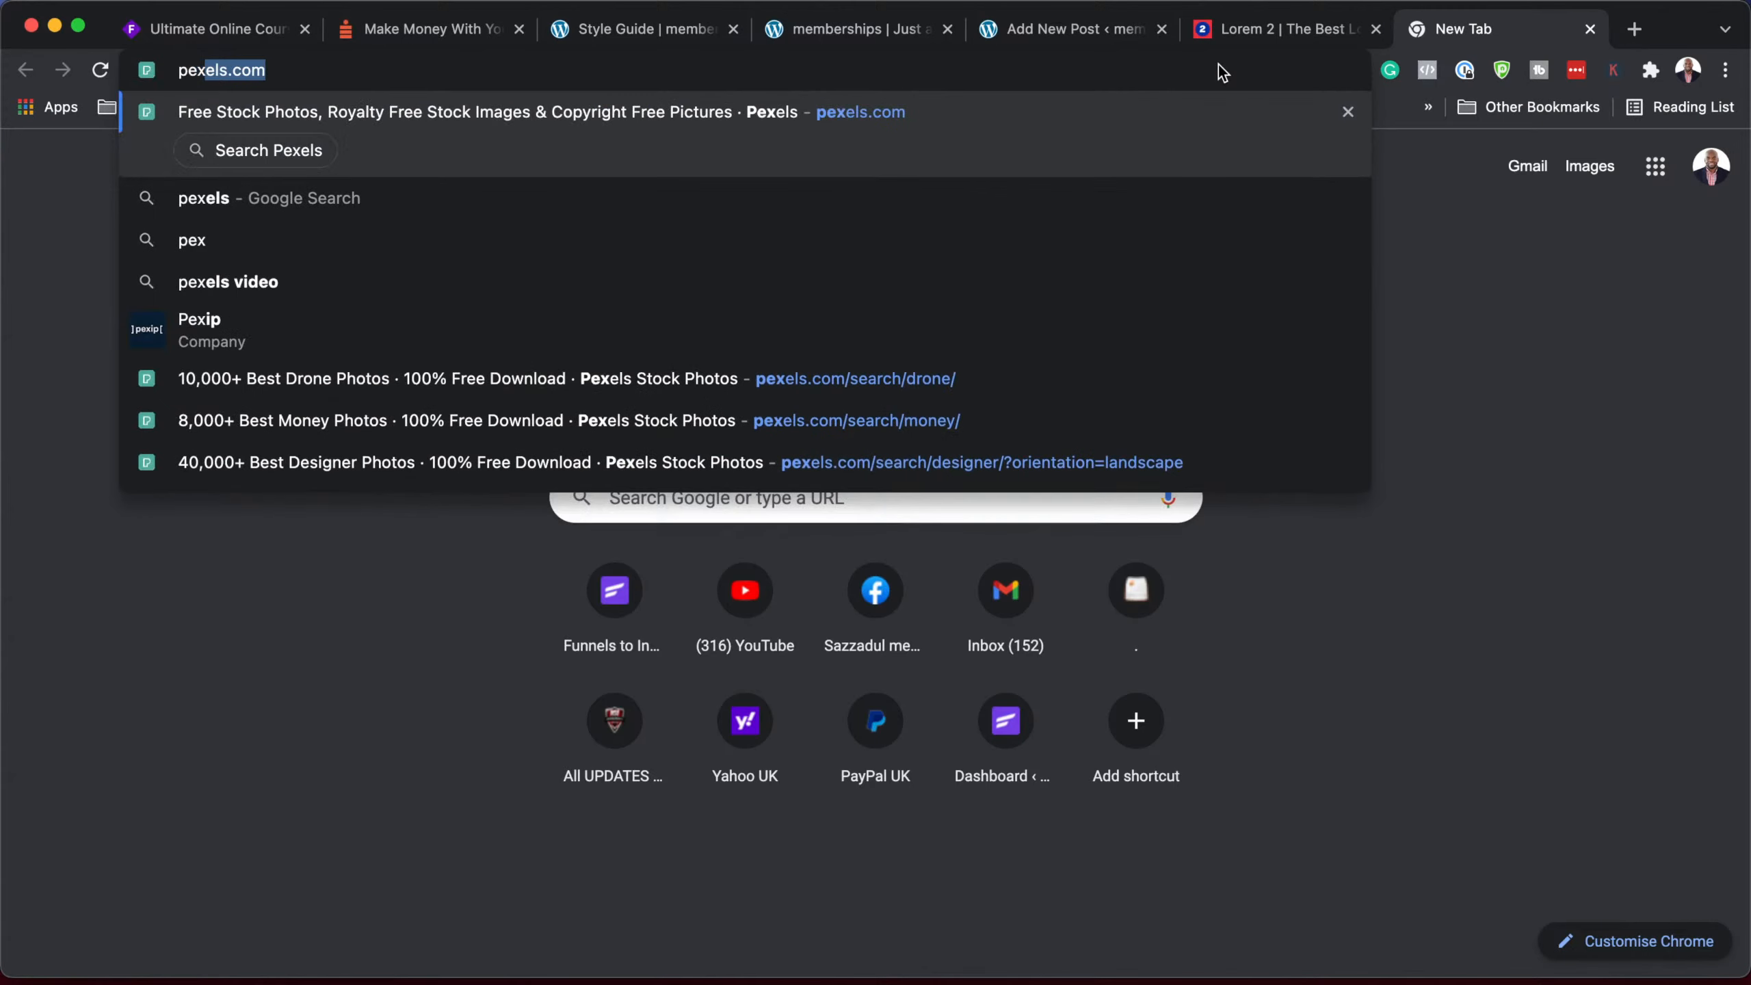
{"action": "key", "text": "Return"}
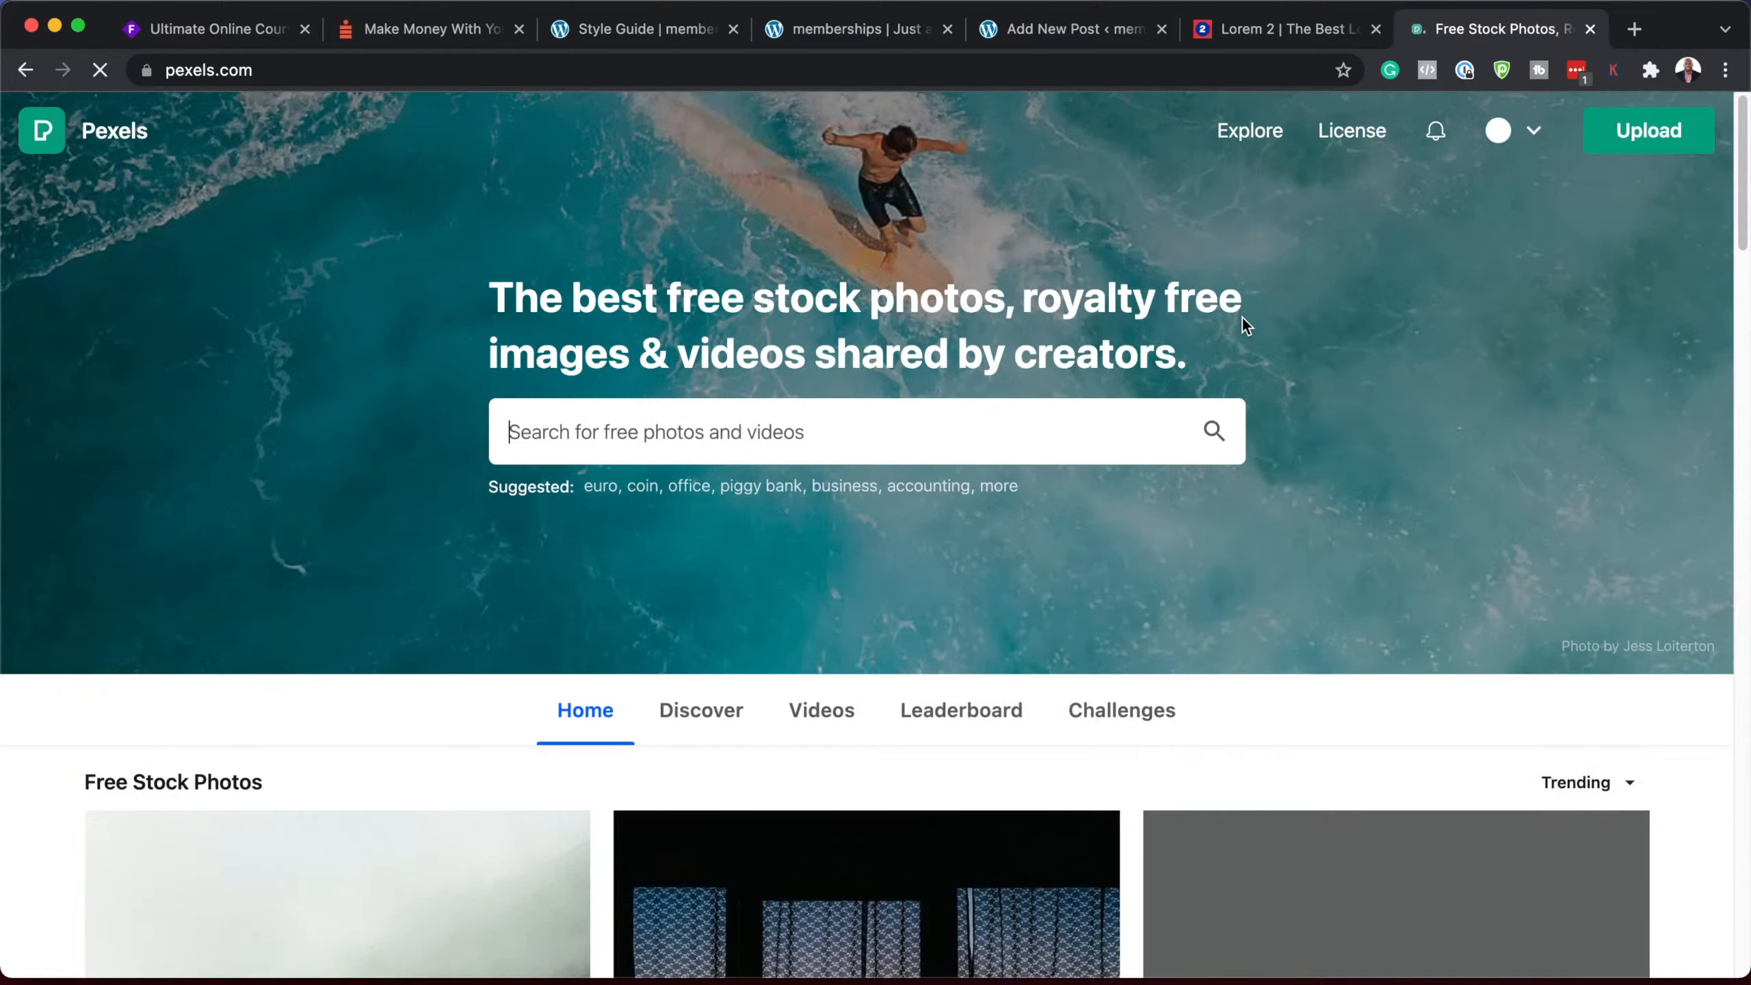
{"action": "left_click", "coordinate": [1001, 438]}
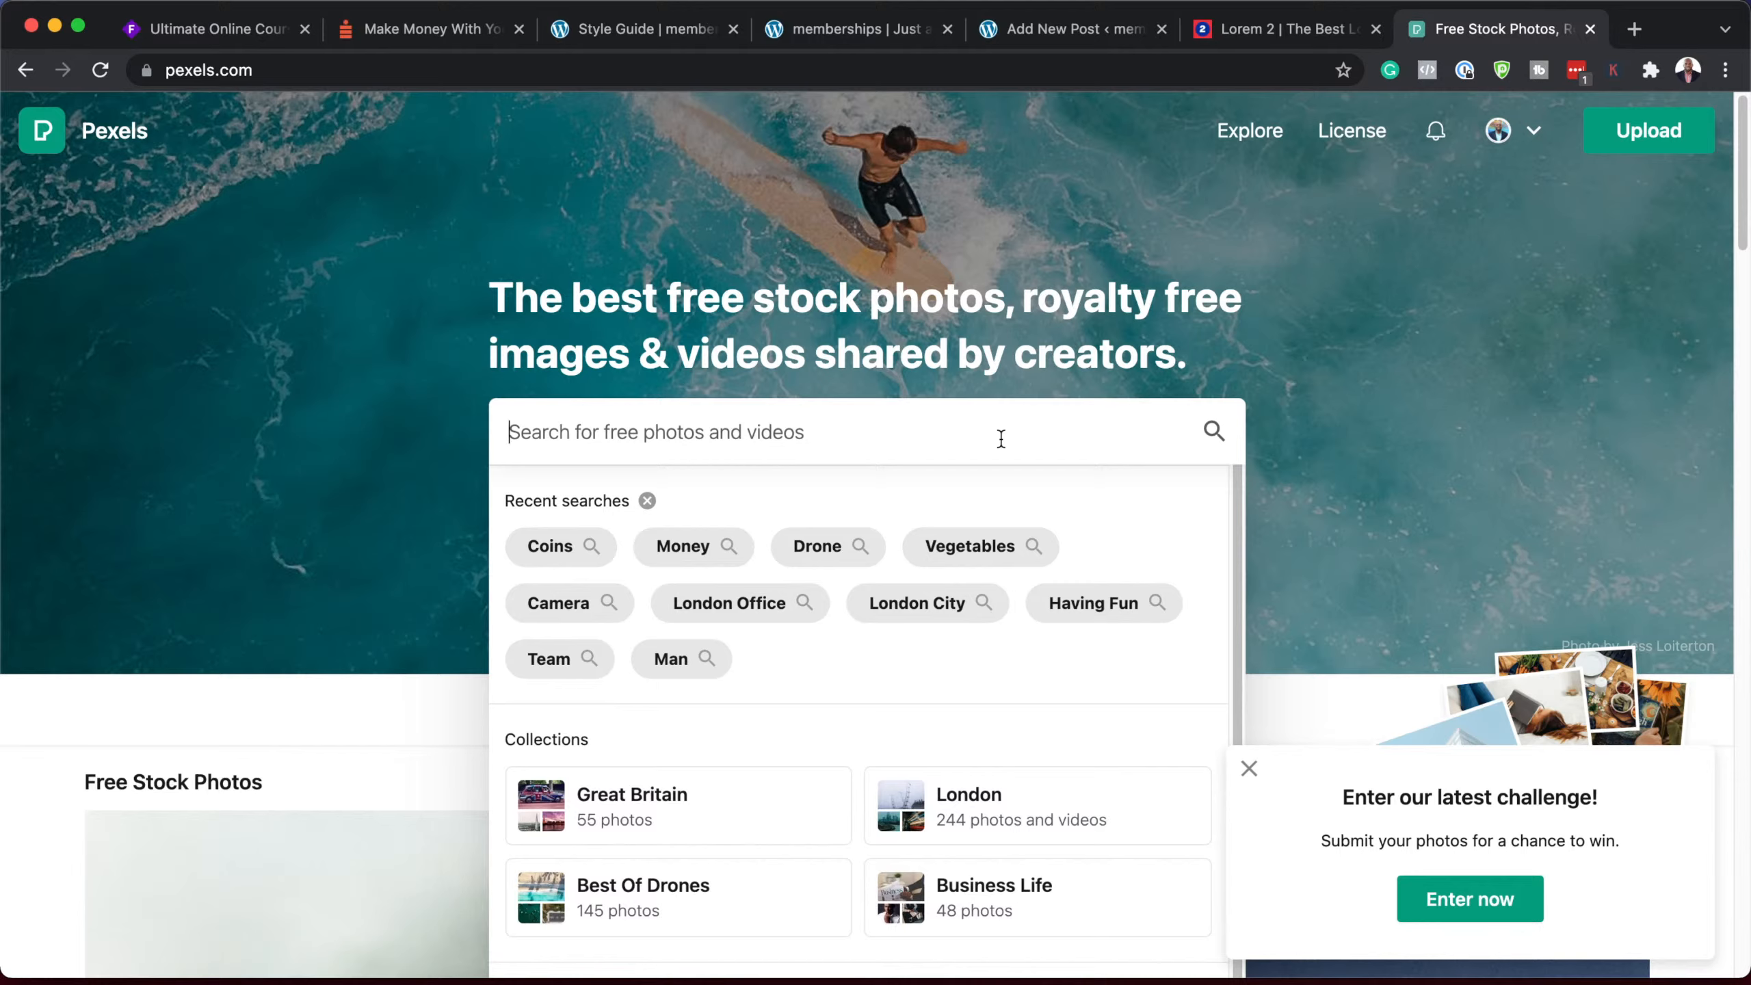
{"action": "type", "text": "fitness"}
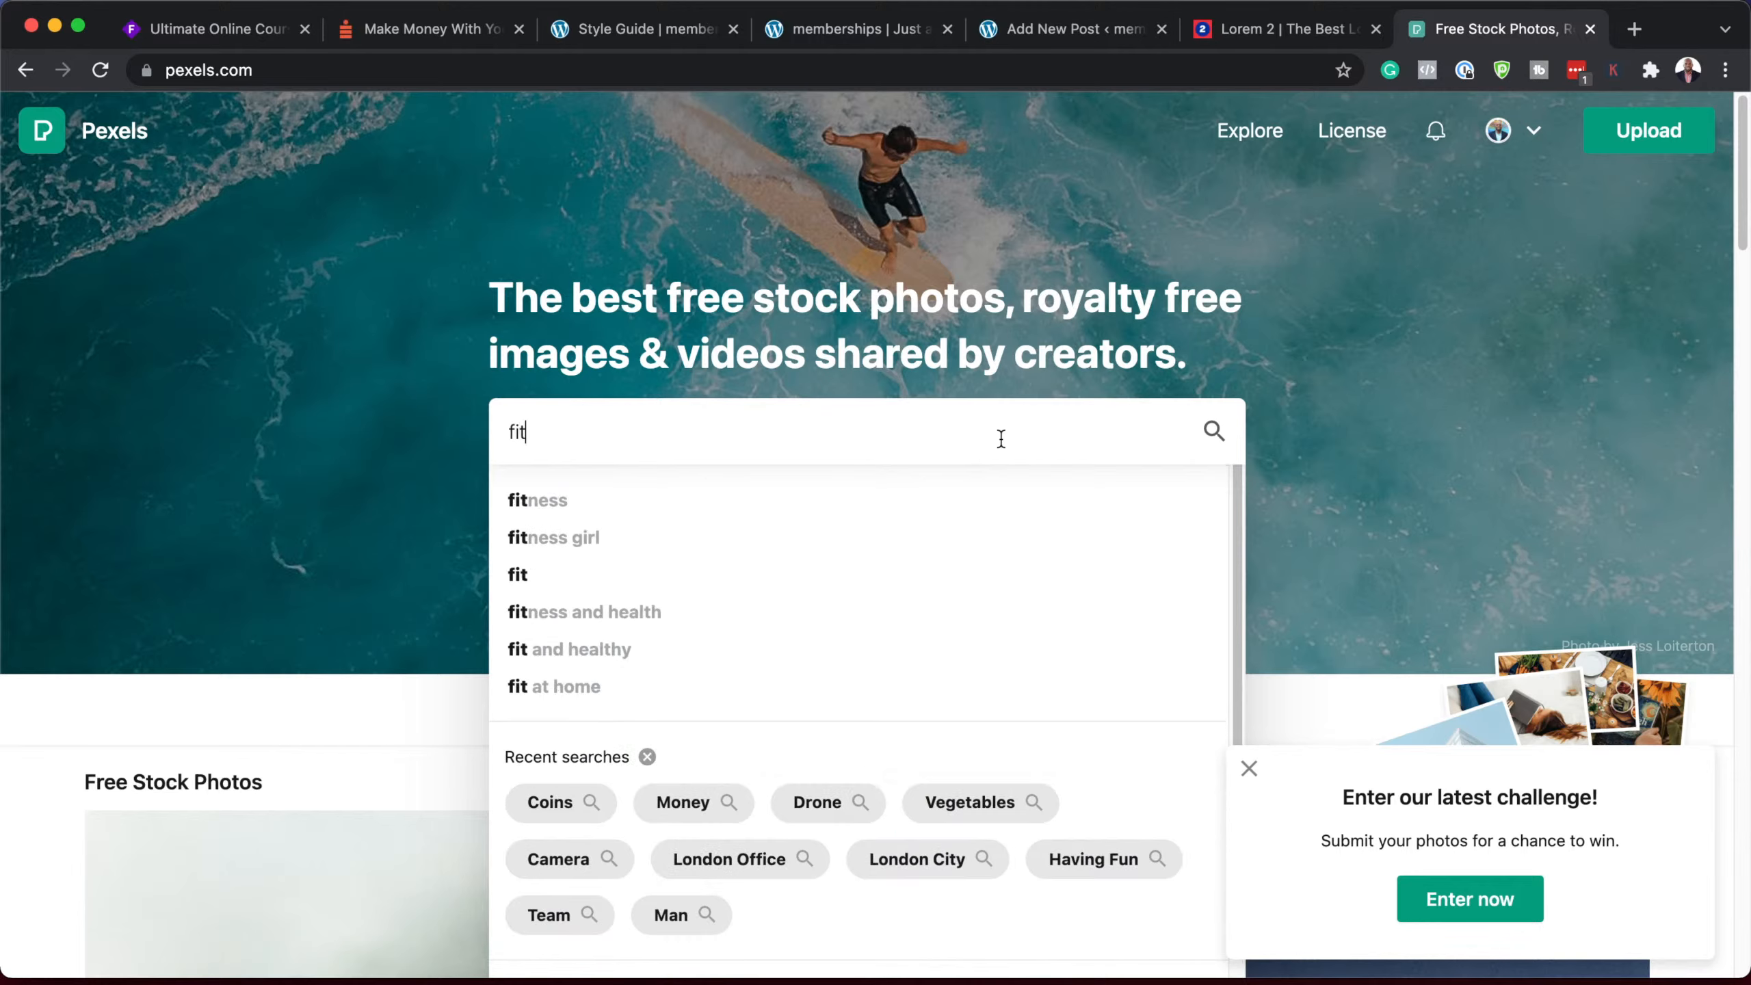
{"action": "left_click", "coordinate": [853, 514]}
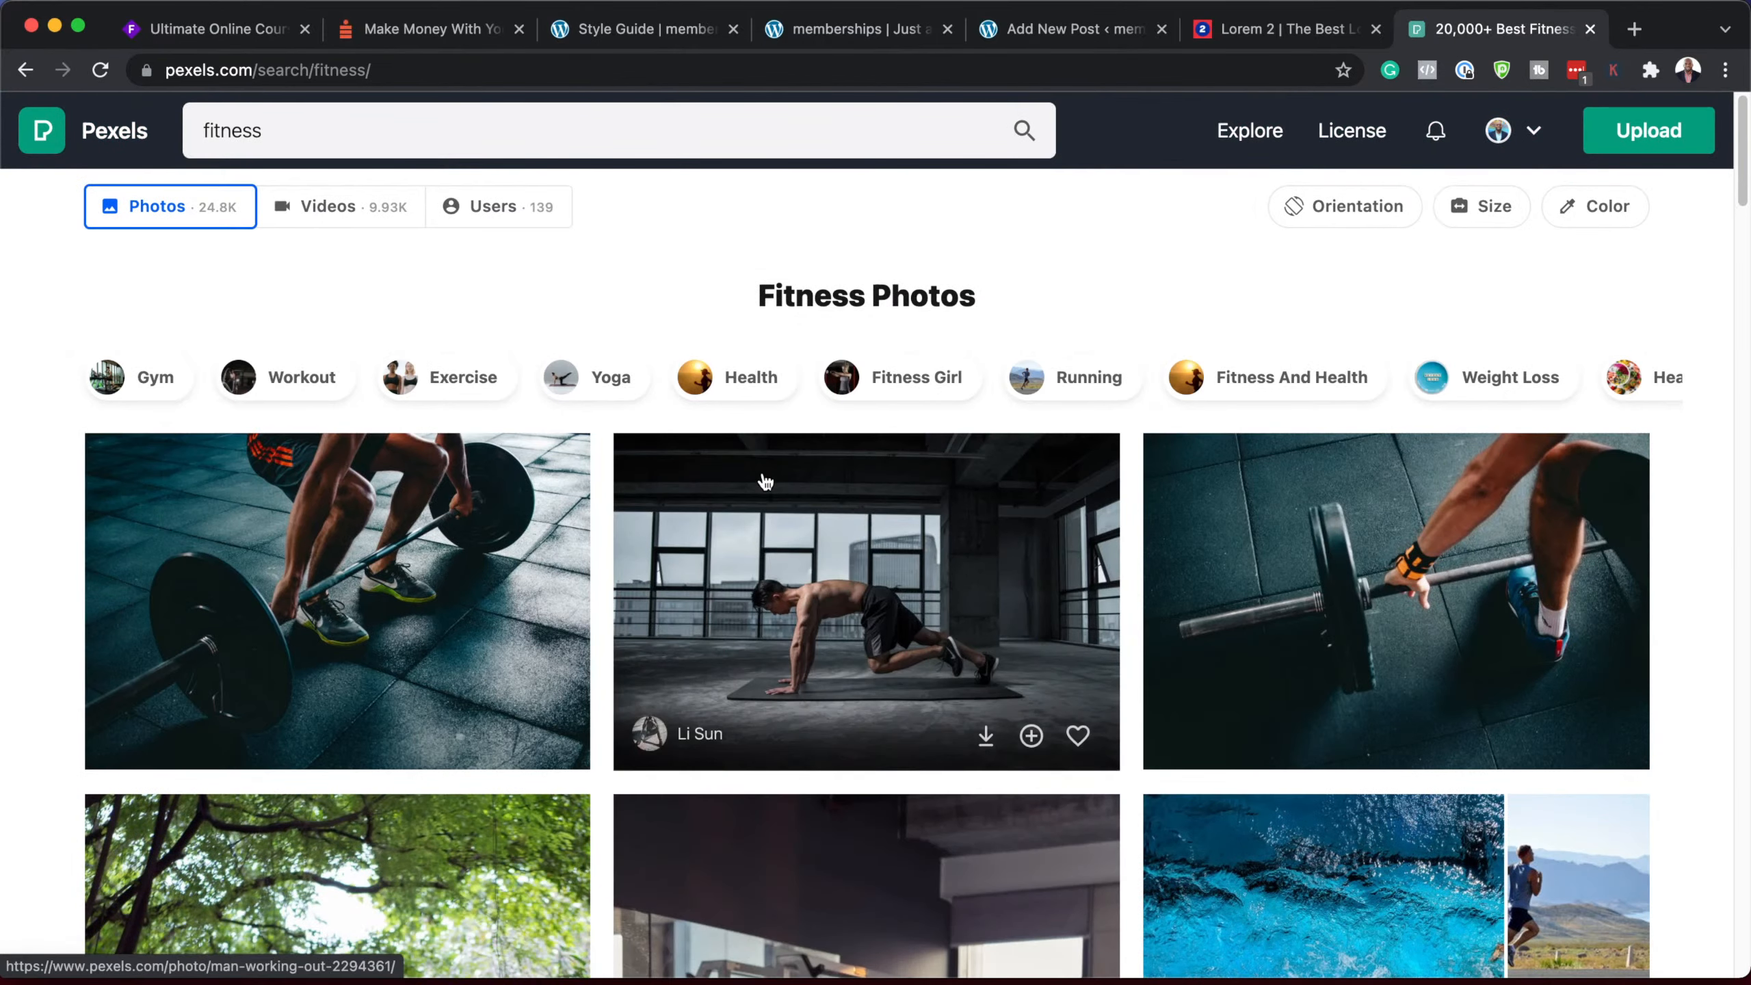
Step: Download the Man Working Out photo at Medium (1280 x 854) size
{"action": "left_click", "coordinate": [876, 587]}
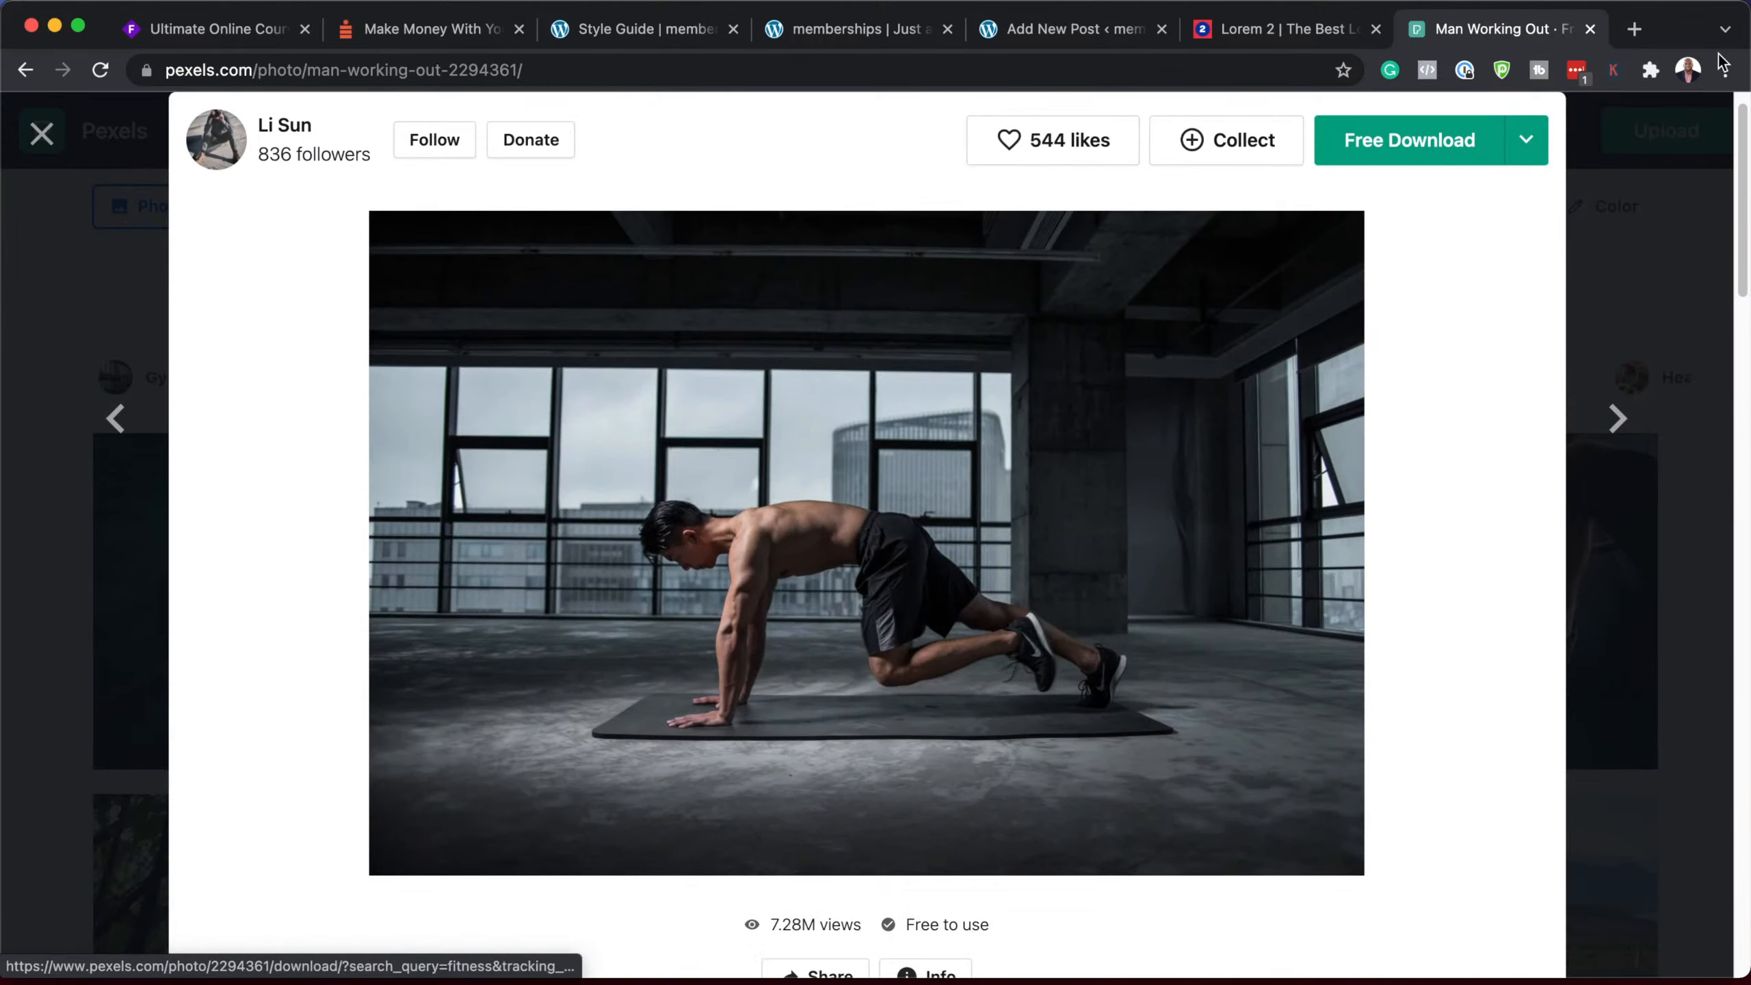
{"action": "left_click", "coordinate": [1531, 143]}
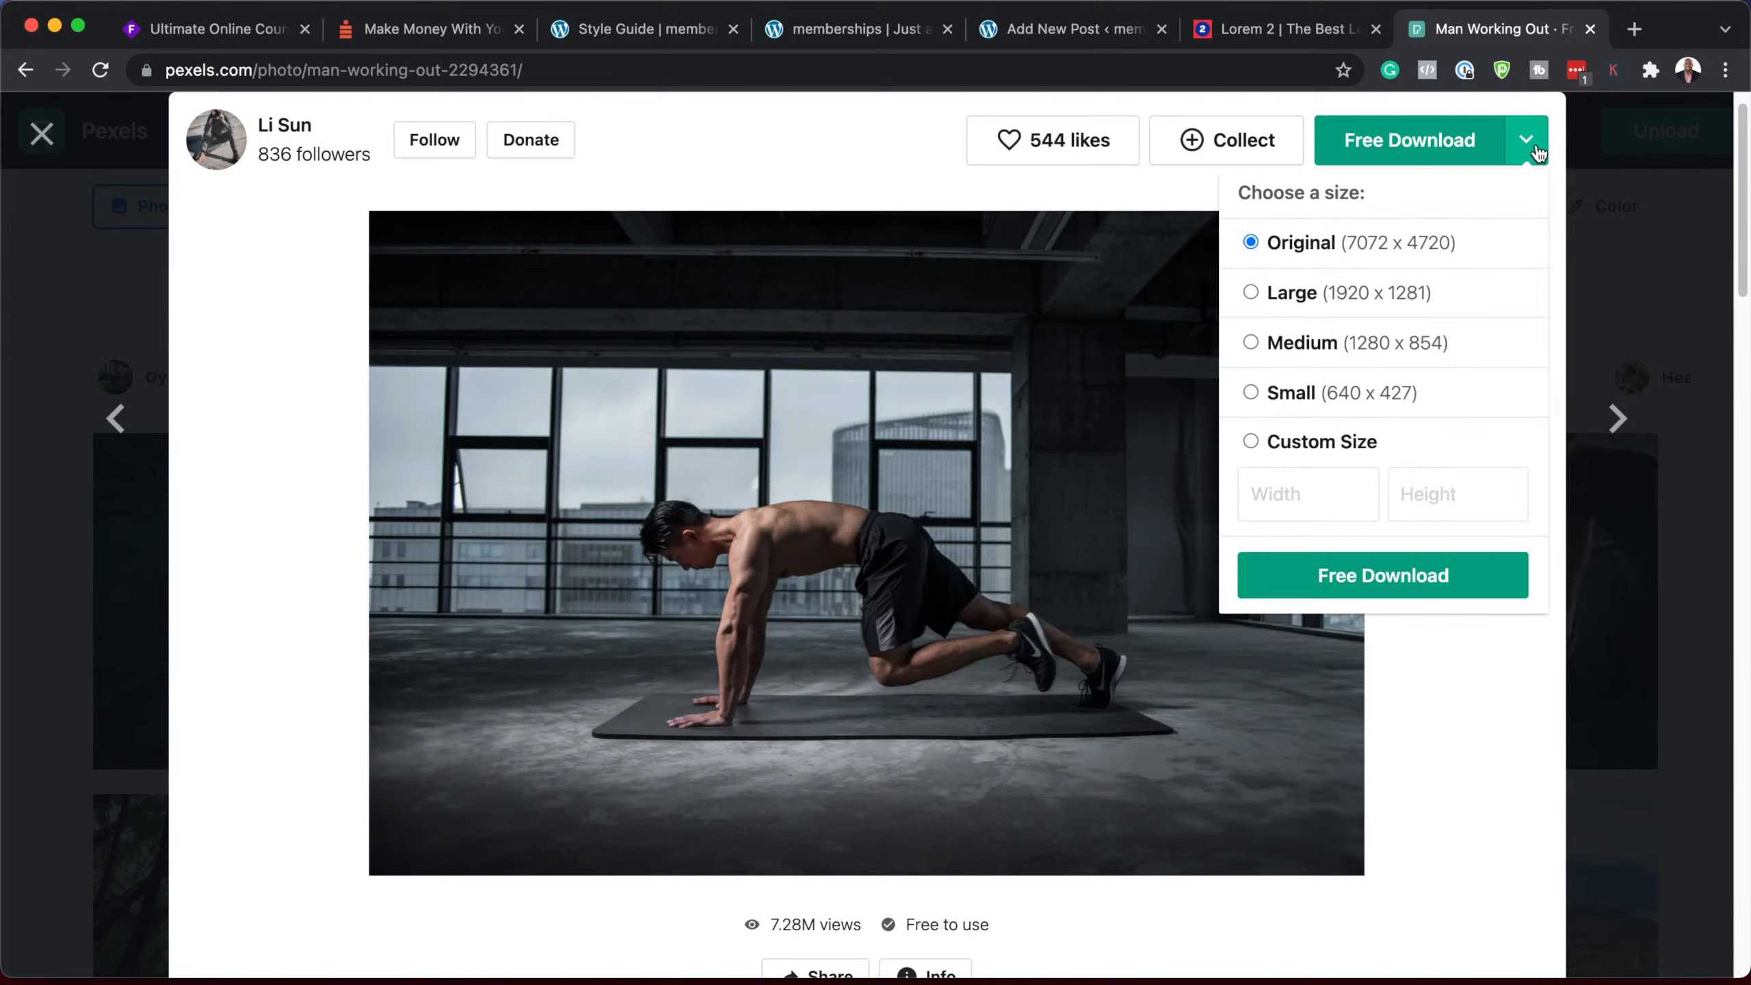
{"action": "left_click", "coordinate": [1465, 348]}
{"action": "left_click", "coordinate": [1412, 585]}
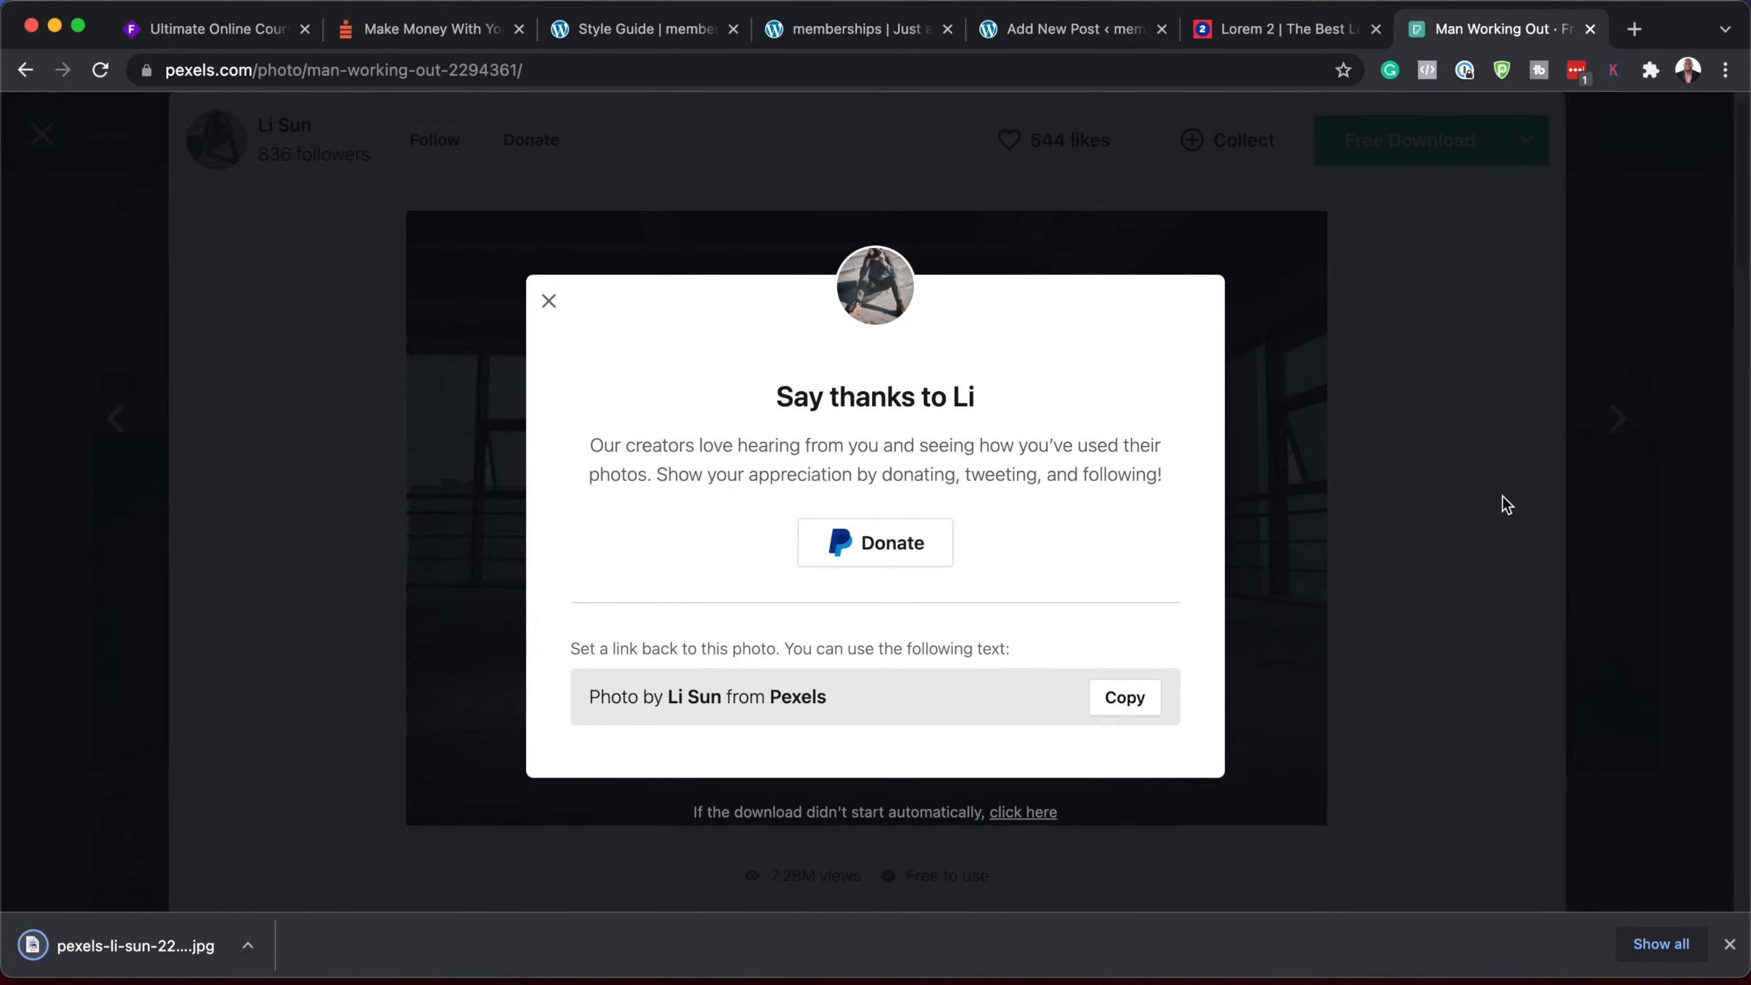
{"action": "left_click", "coordinate": [1482, 498]}
Step: Download the yoga plank photo at medium size
{"action": "left_click", "coordinate": [1606, 417]}
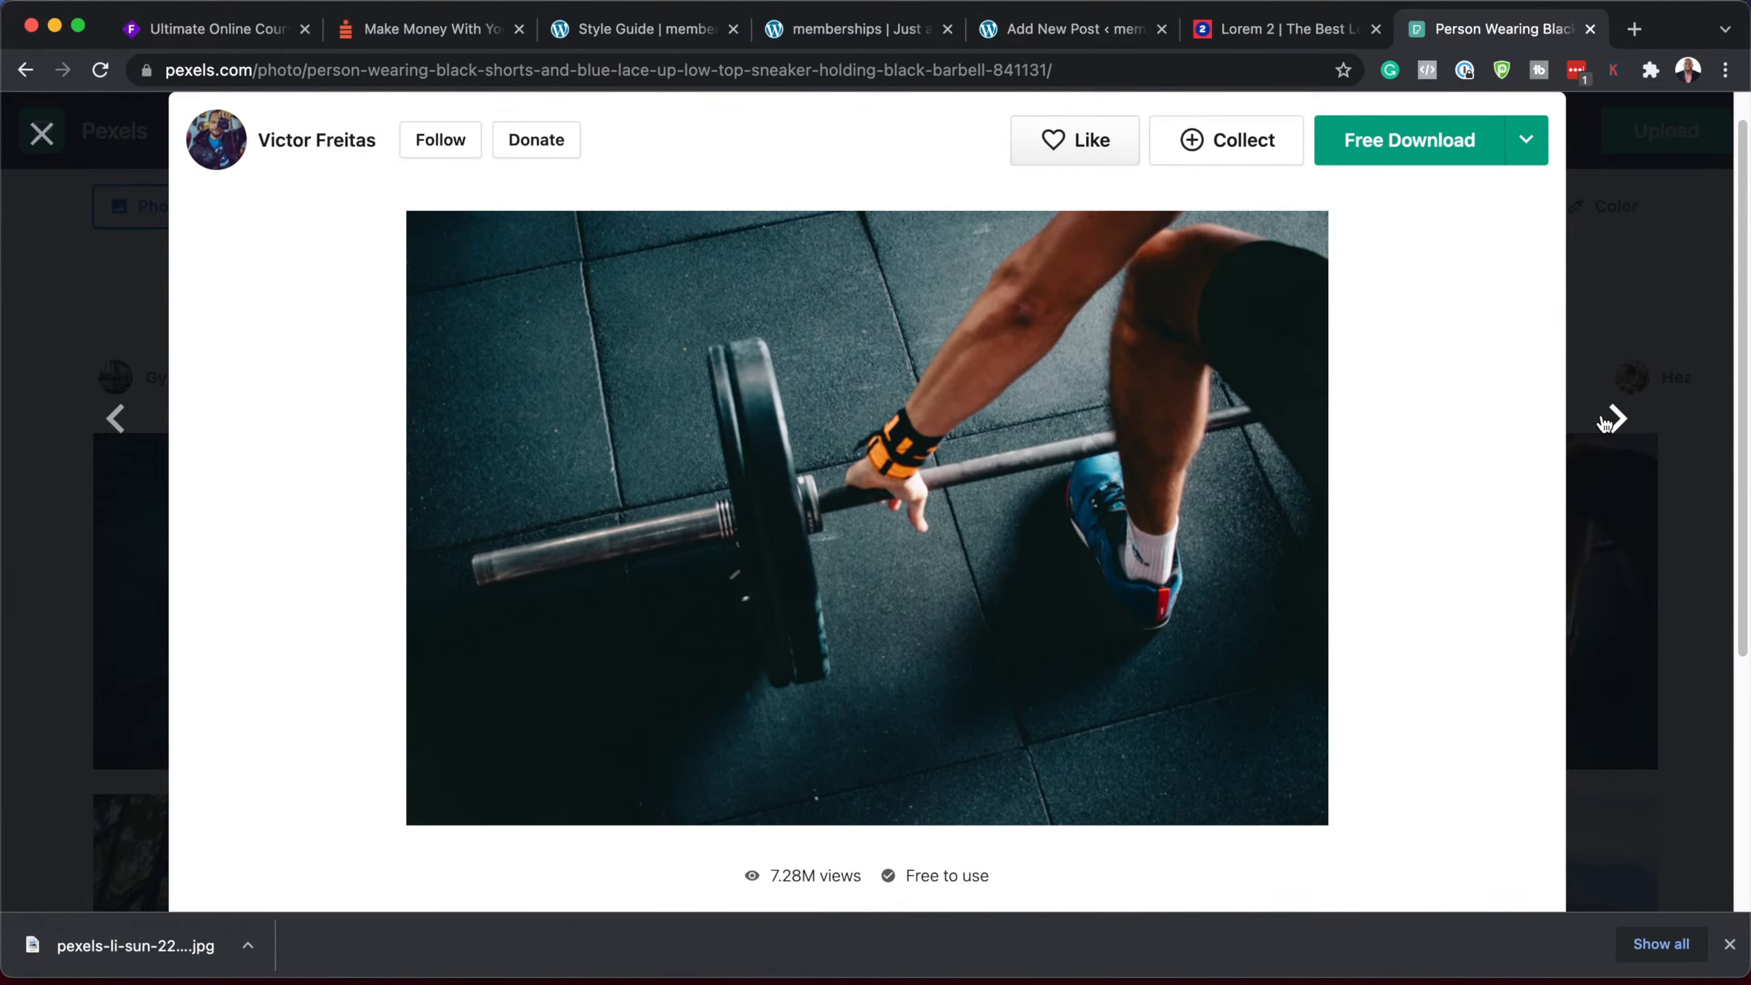
{"action": "left_click", "coordinate": [1618, 418]}
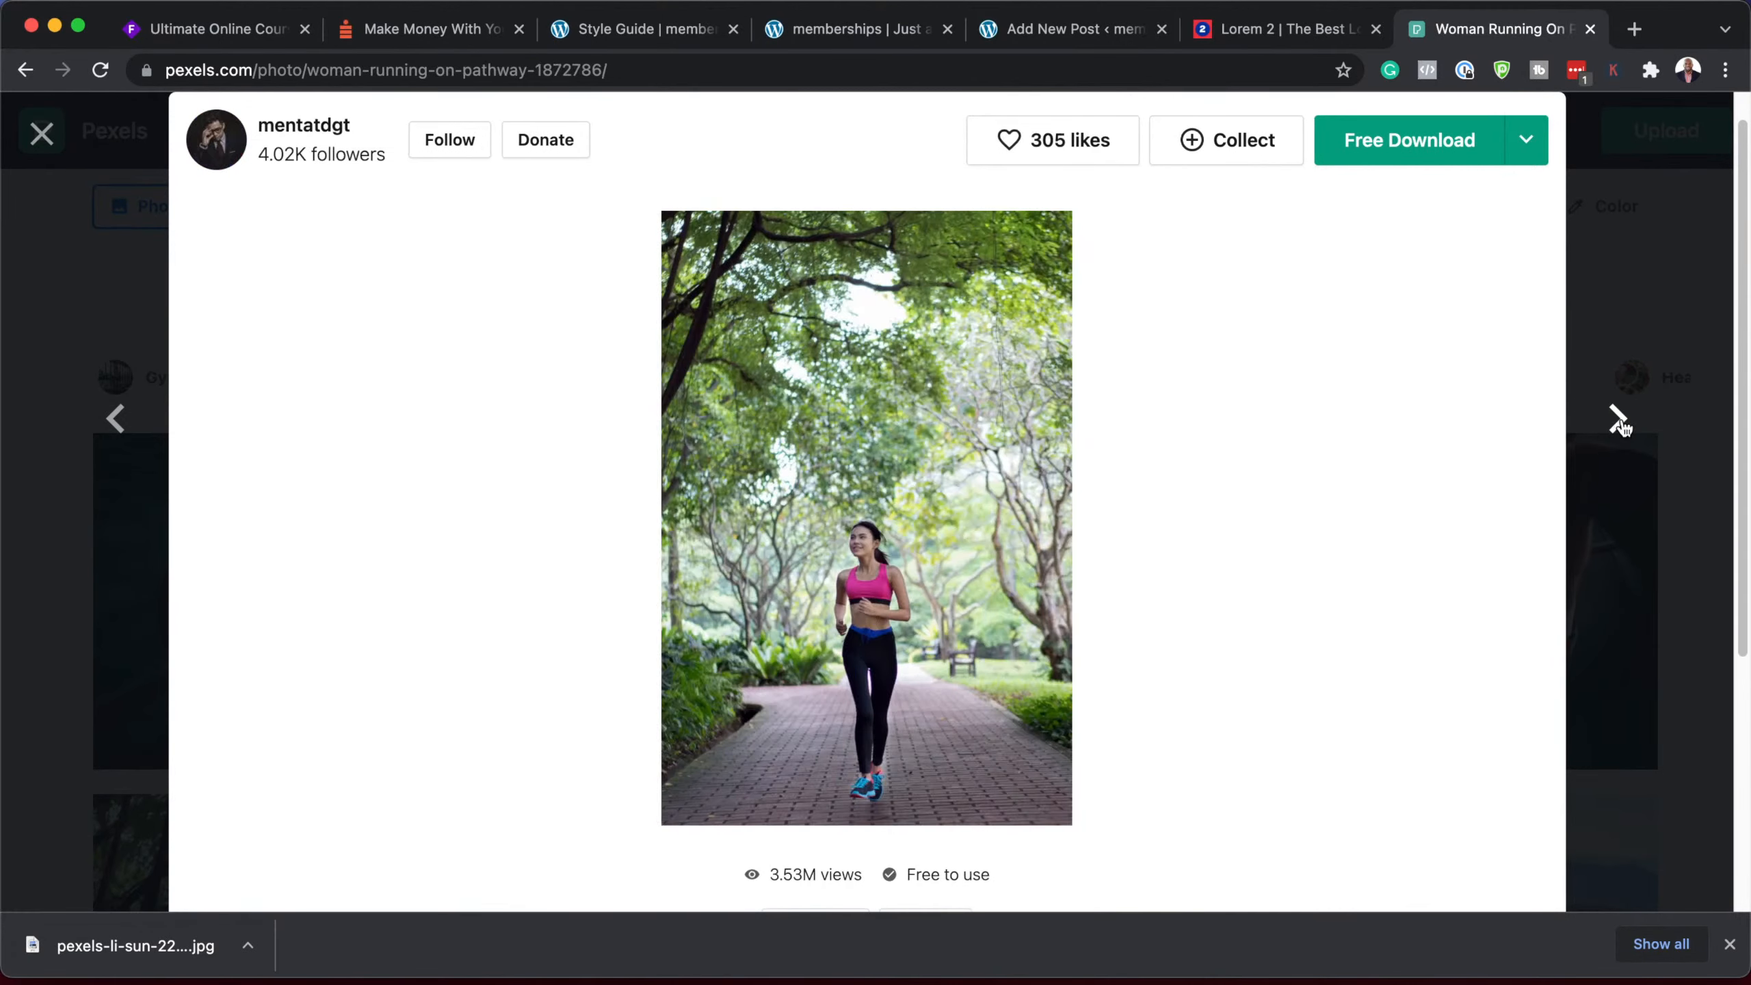
{"action": "left_click", "coordinate": [1618, 419]}
{"action": "left_click", "coordinate": [1618, 418]}
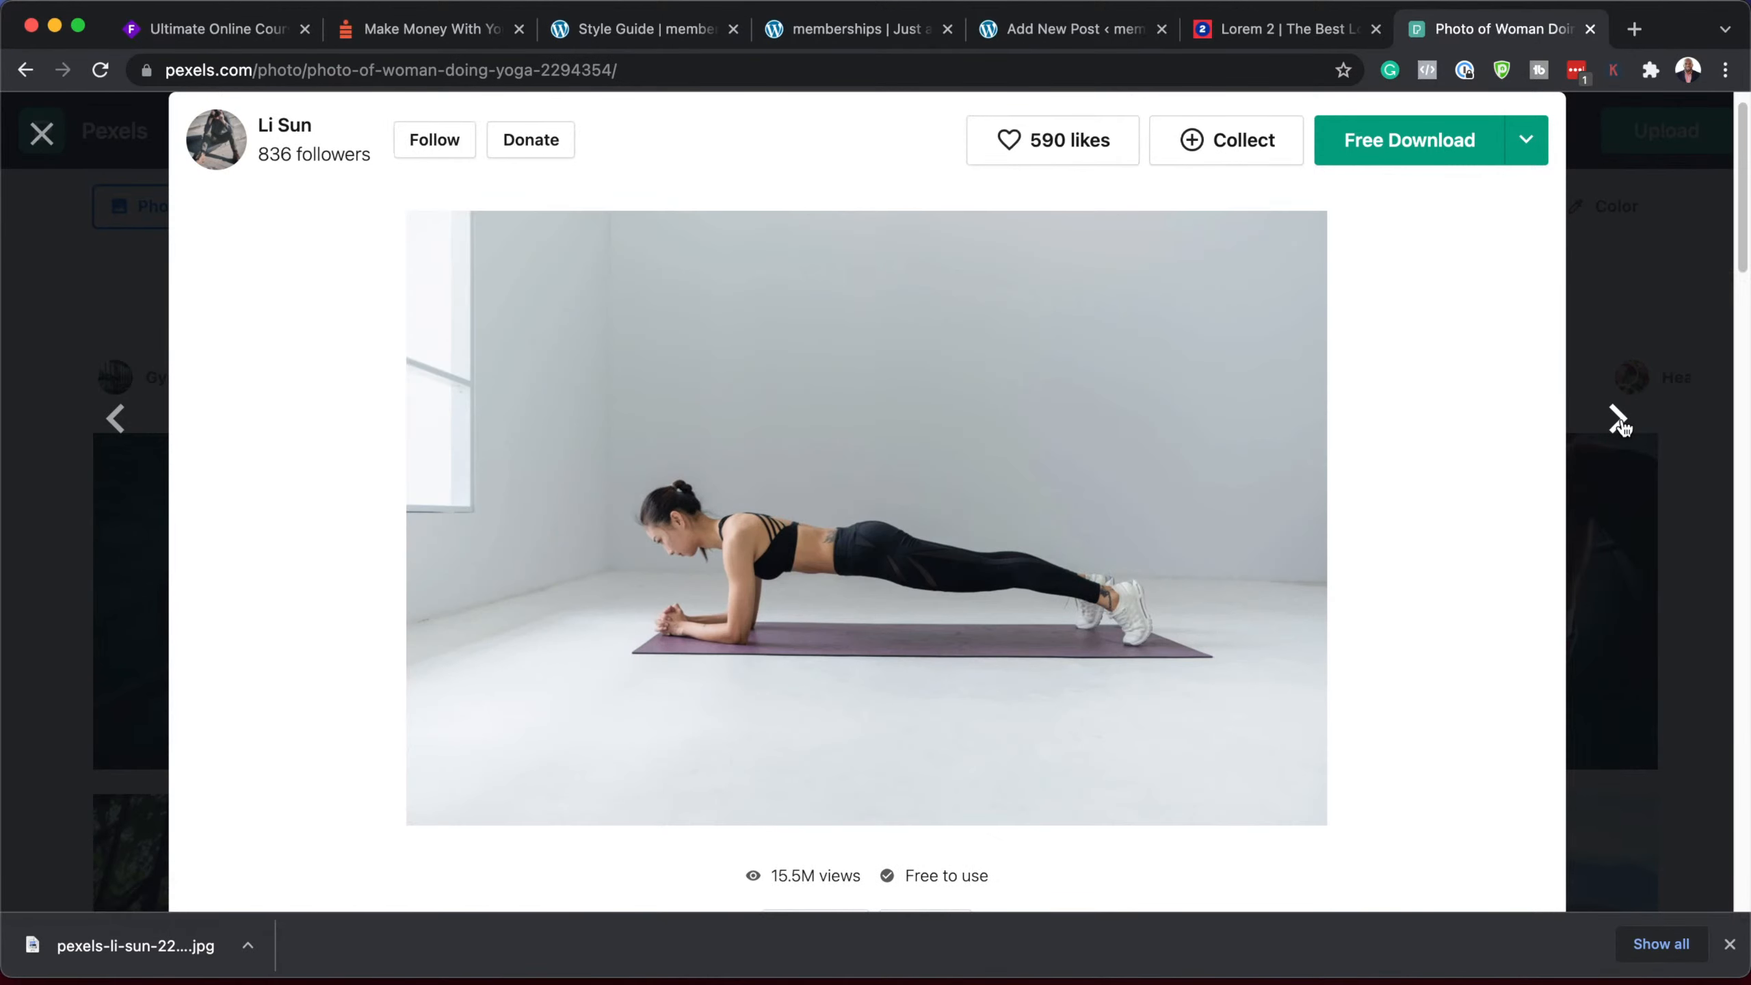
{"action": "left_click", "coordinate": [1525, 158]}
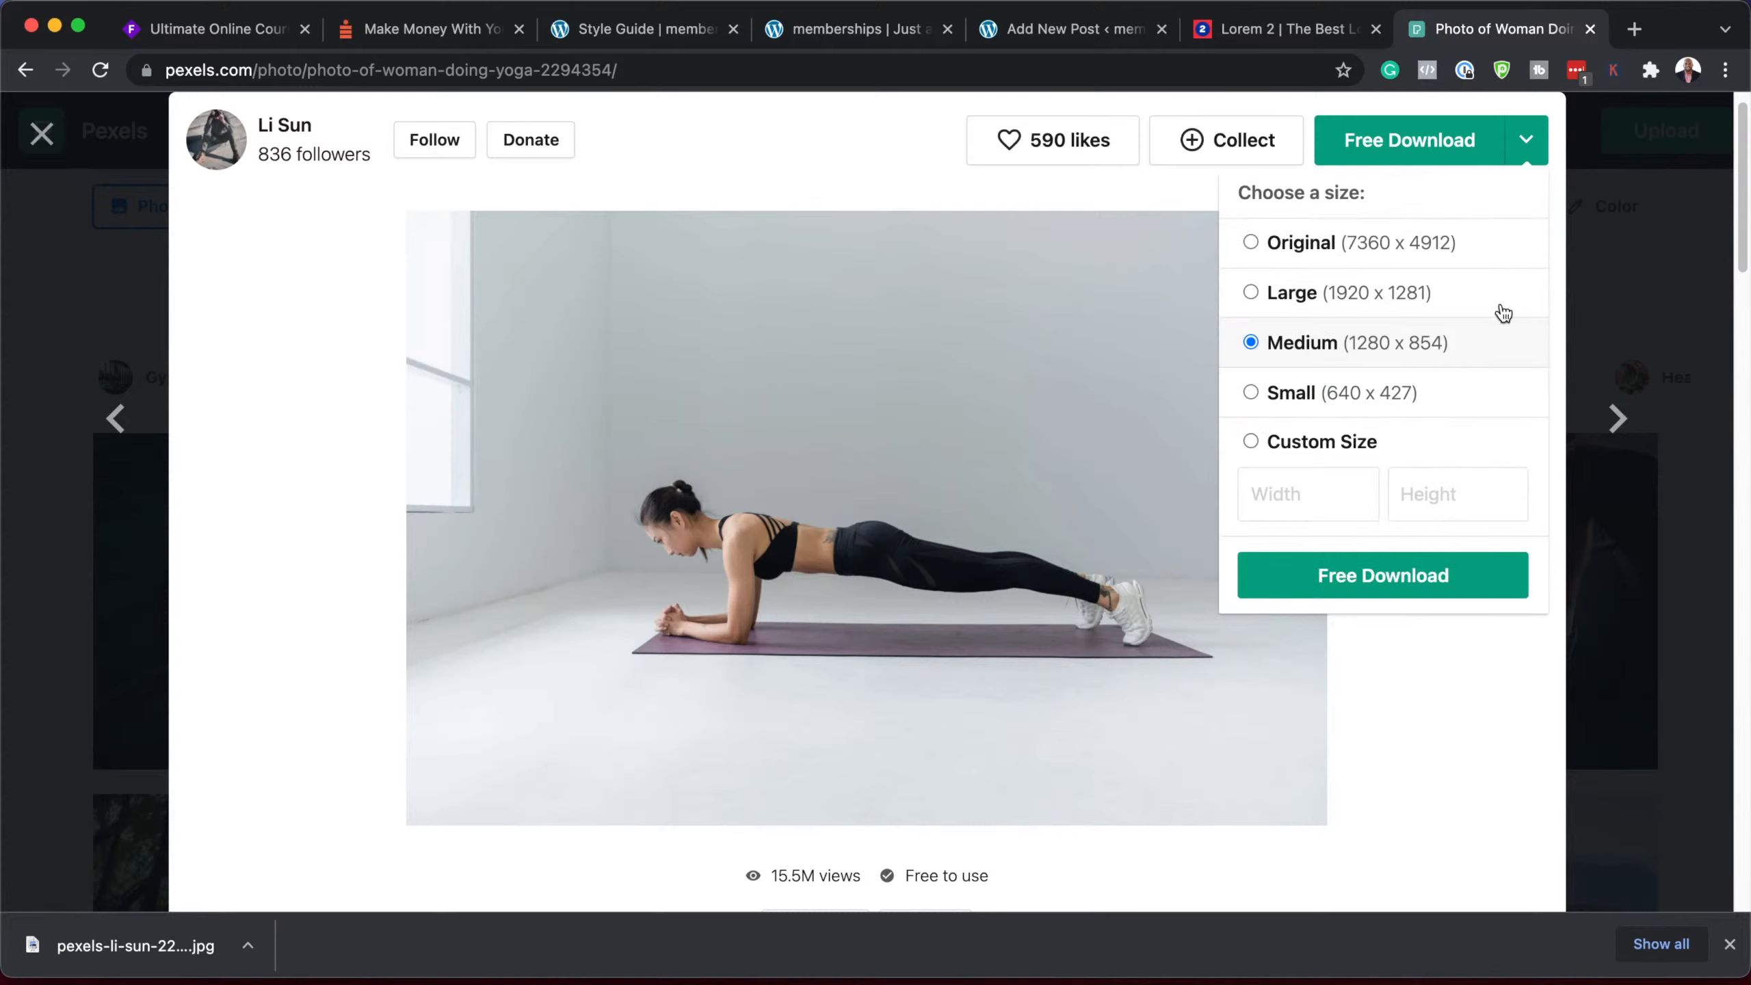
{"action": "left_click", "coordinate": [1455, 578]}
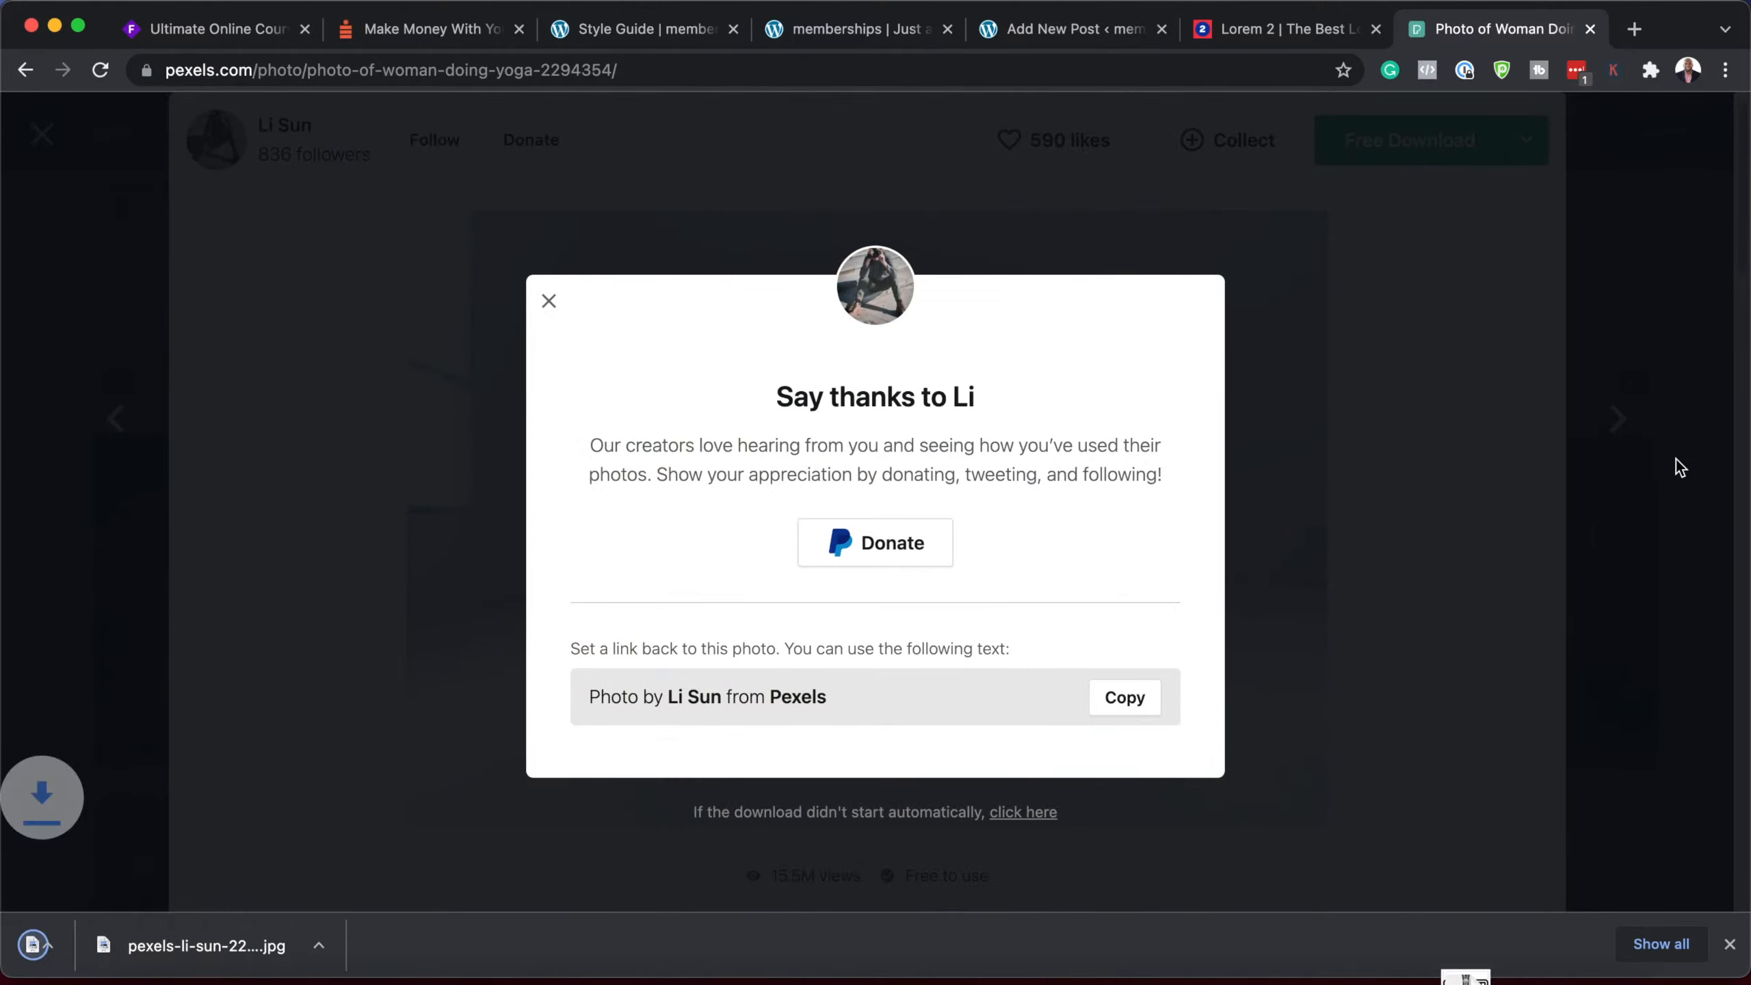
{"action": "left_click", "coordinate": [1612, 420]}
Step: Download the stretching photo at medium size
{"action": "left_click", "coordinate": [1613, 422]}
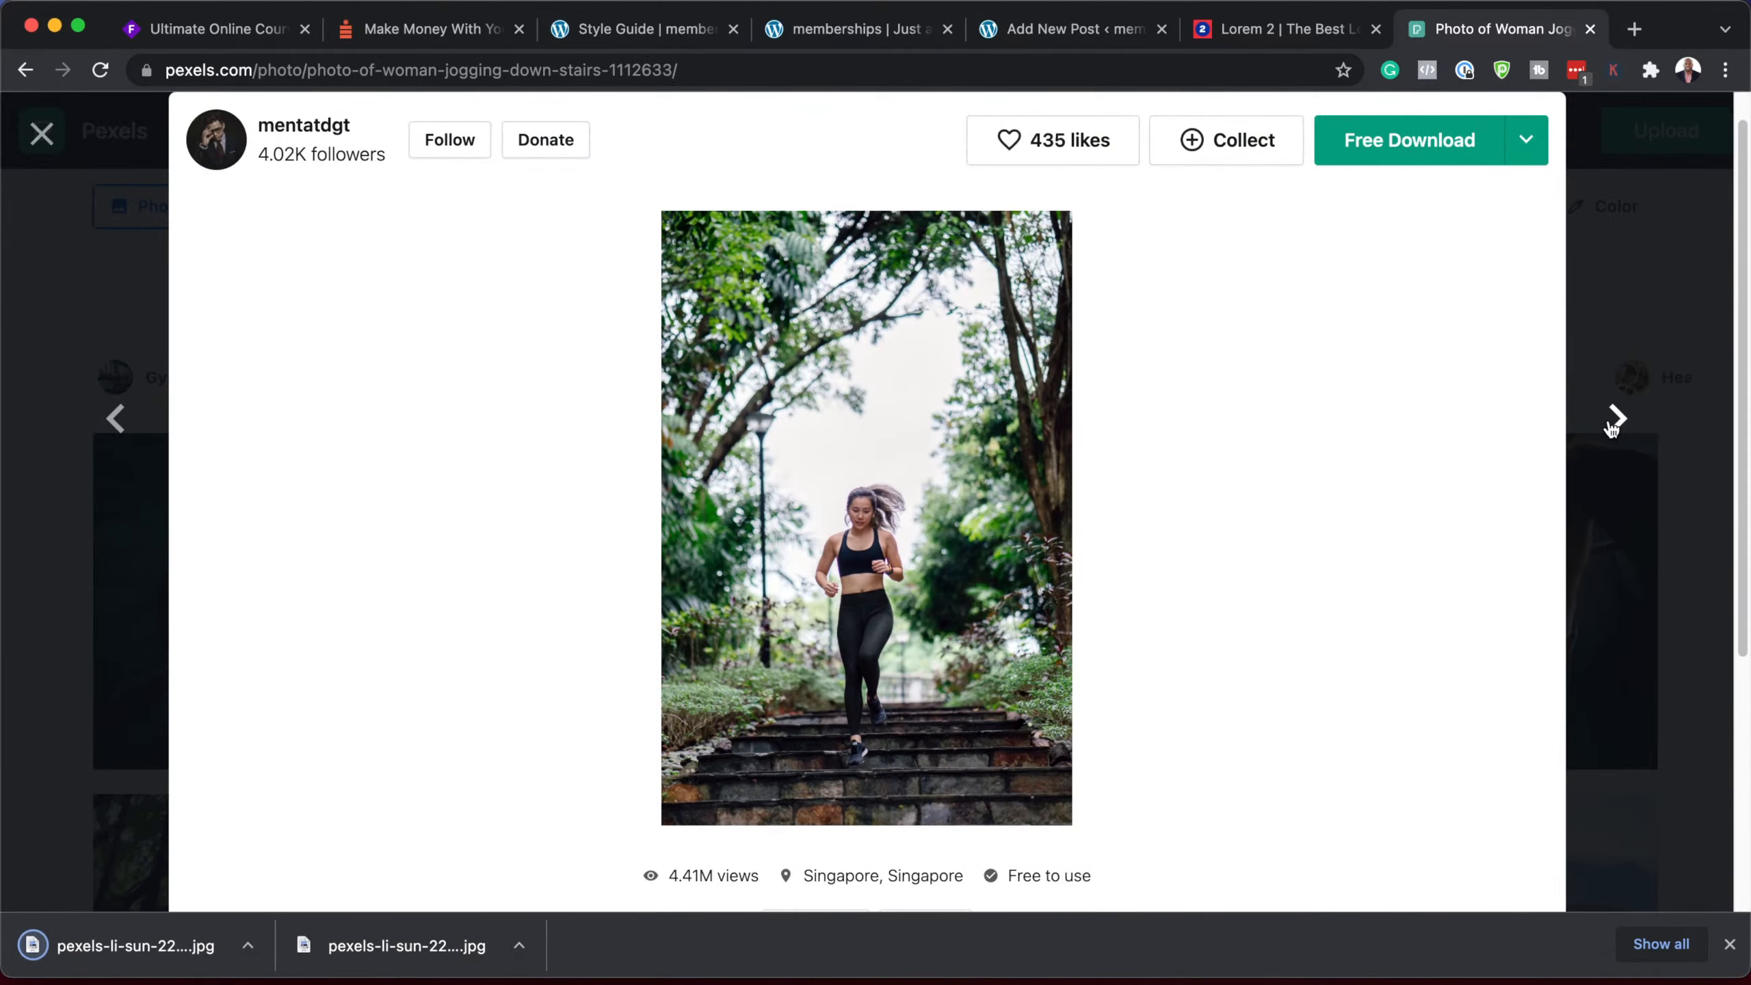
{"action": "left_click", "coordinate": [1612, 422]}
{"action": "left_click", "coordinate": [1612, 422]}
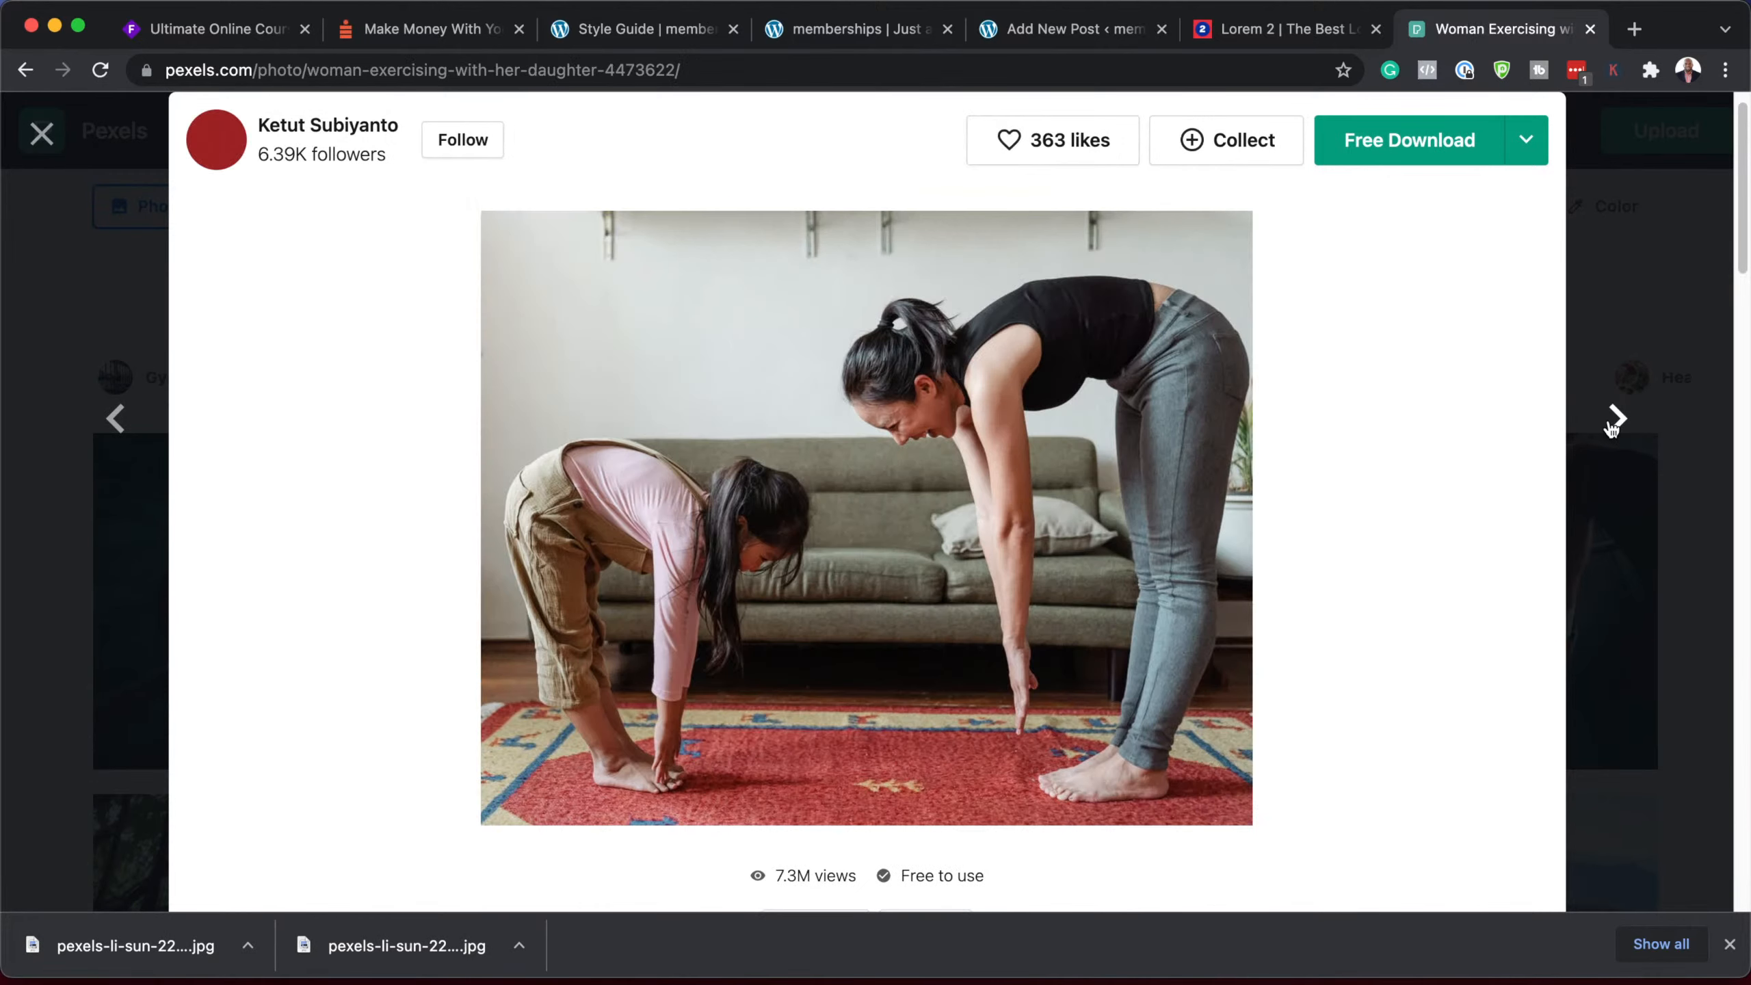
{"action": "left_click", "coordinate": [1526, 140]}
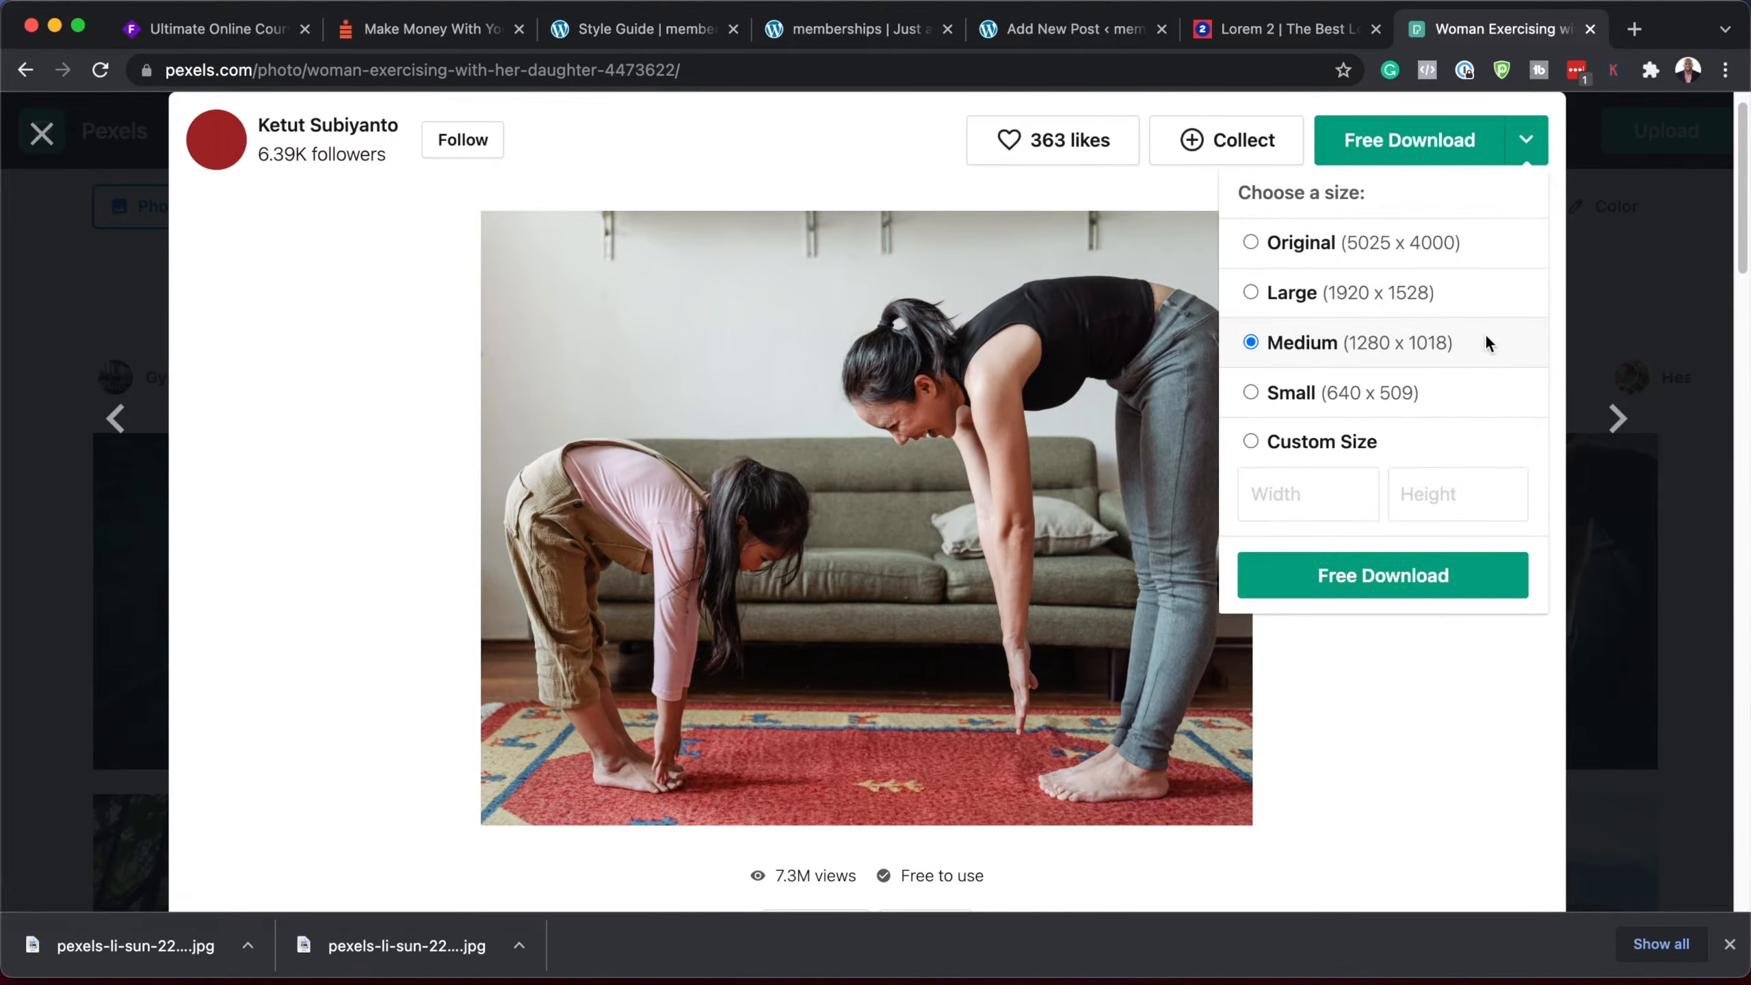
{"action": "left_click", "coordinate": [1430, 578]}
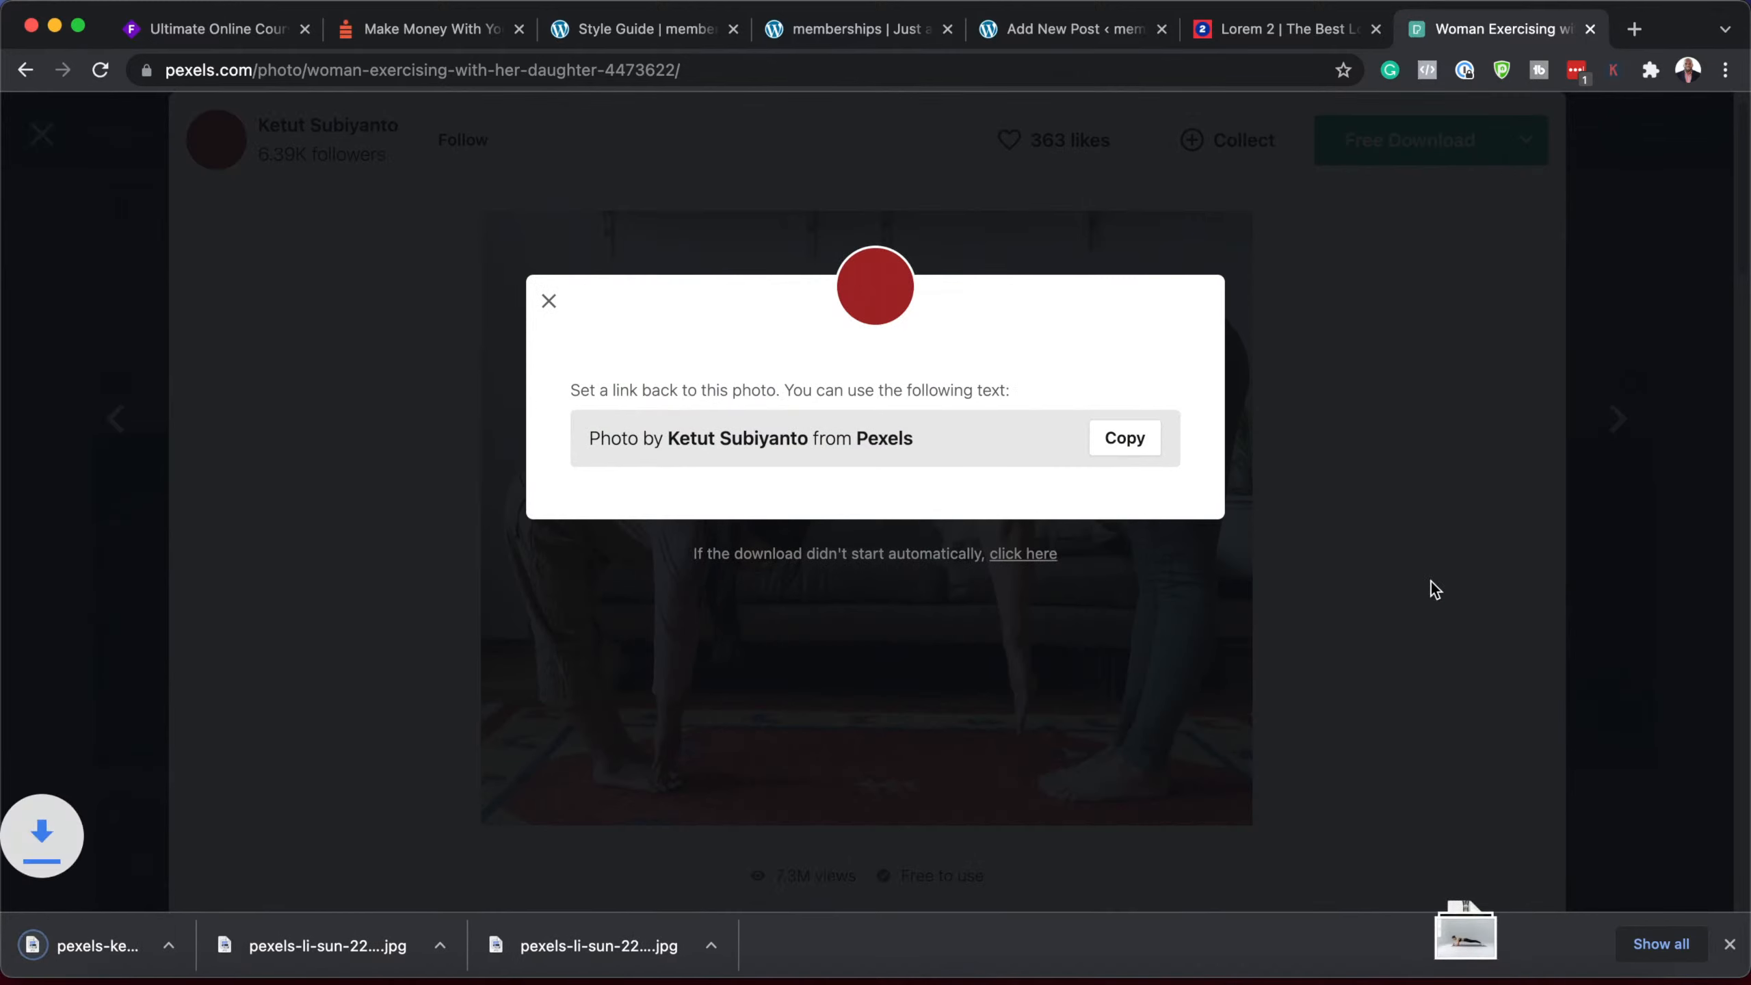
{"action": "left_click", "coordinate": [1673, 422]}
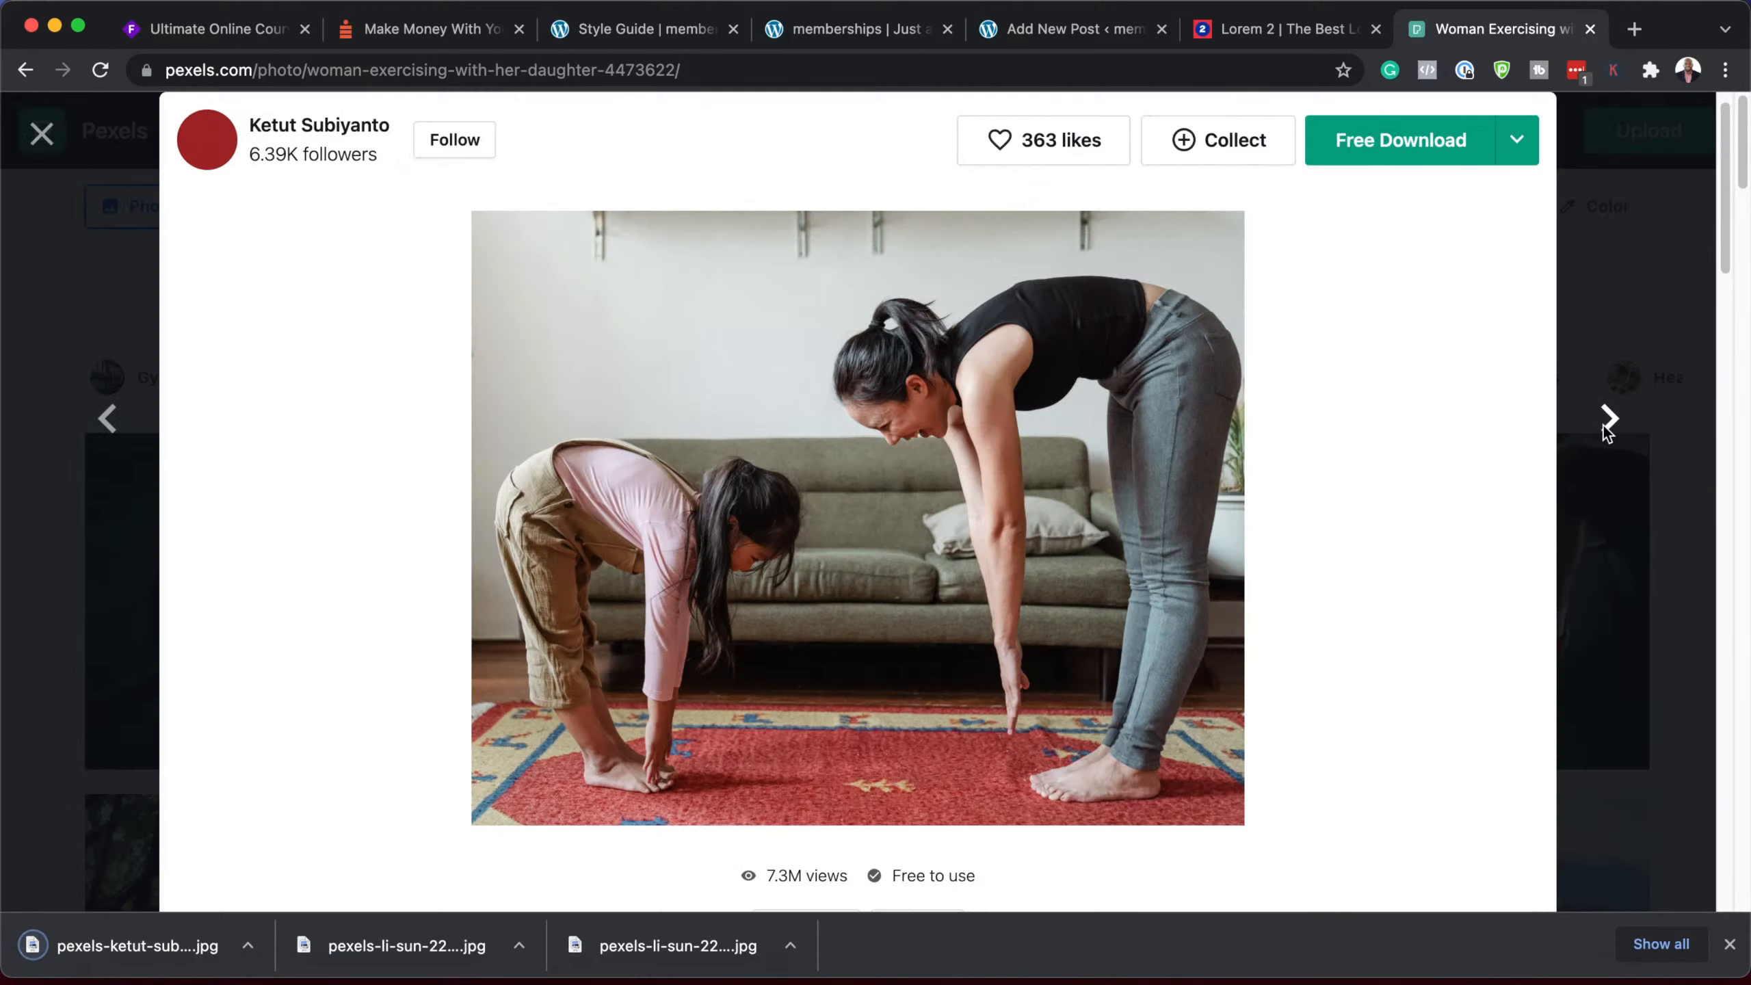
Step: Download the swimming and purple dumbbells photos at medium size
{"action": "left_click", "coordinate": [1606, 419]}
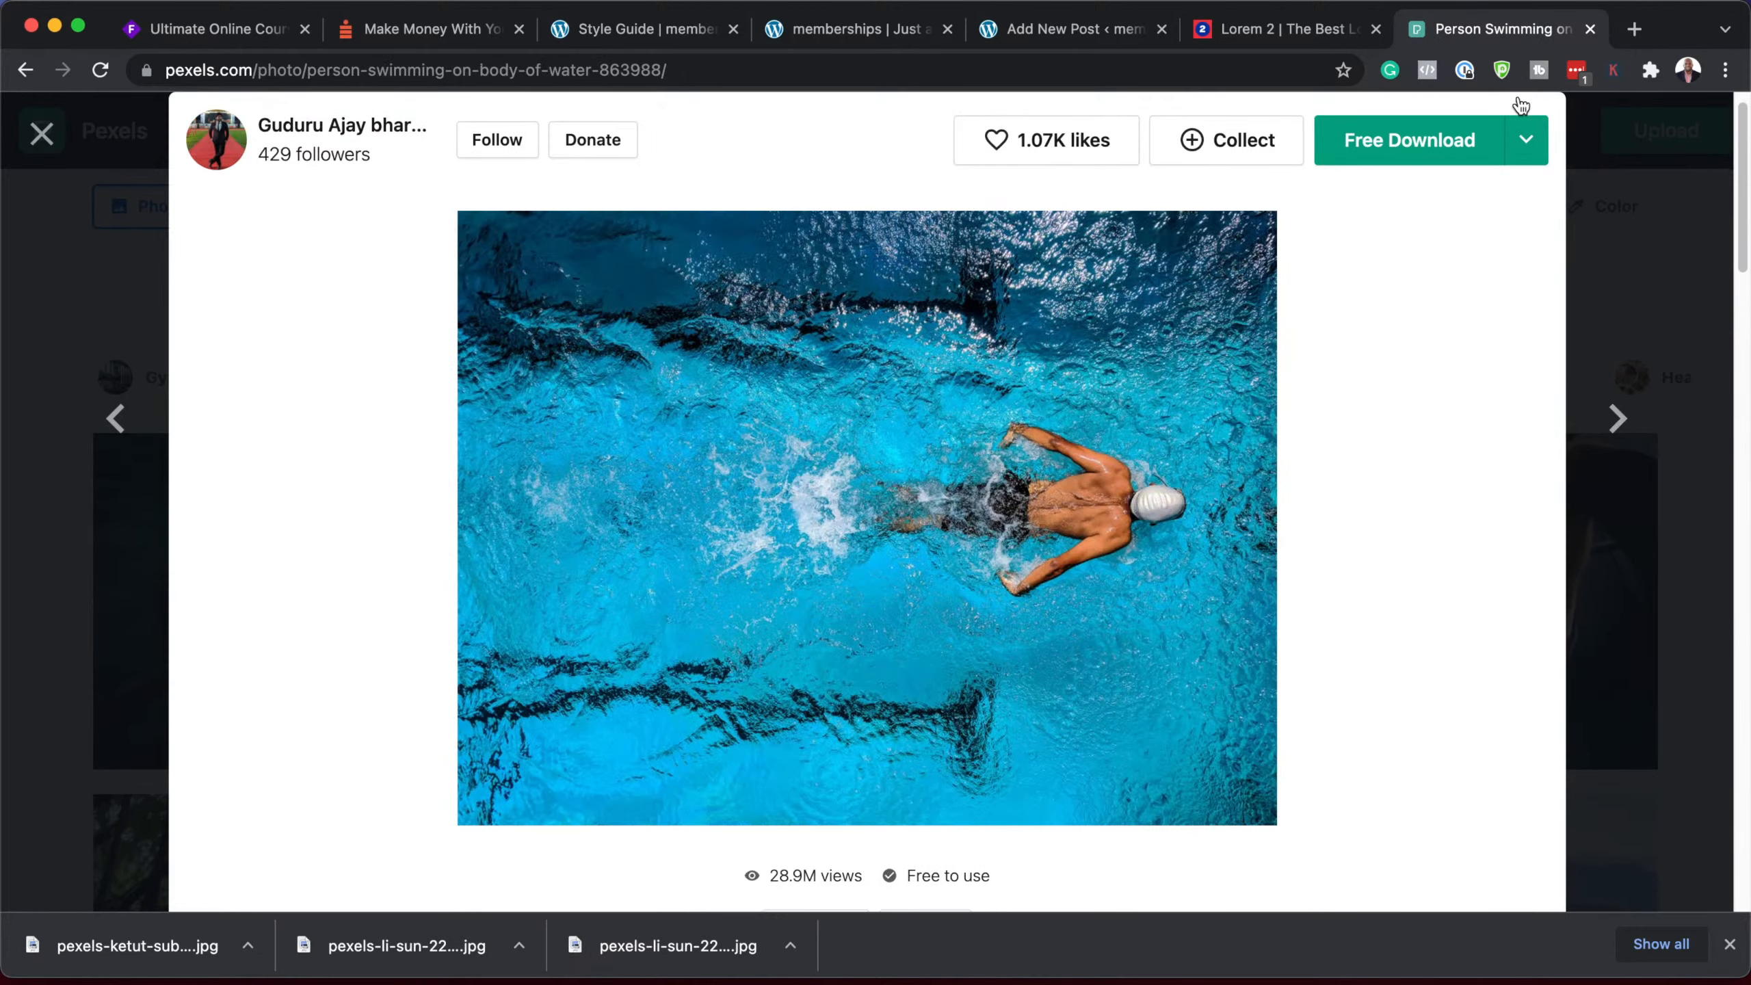
{"action": "left_click", "coordinate": [1527, 140]}
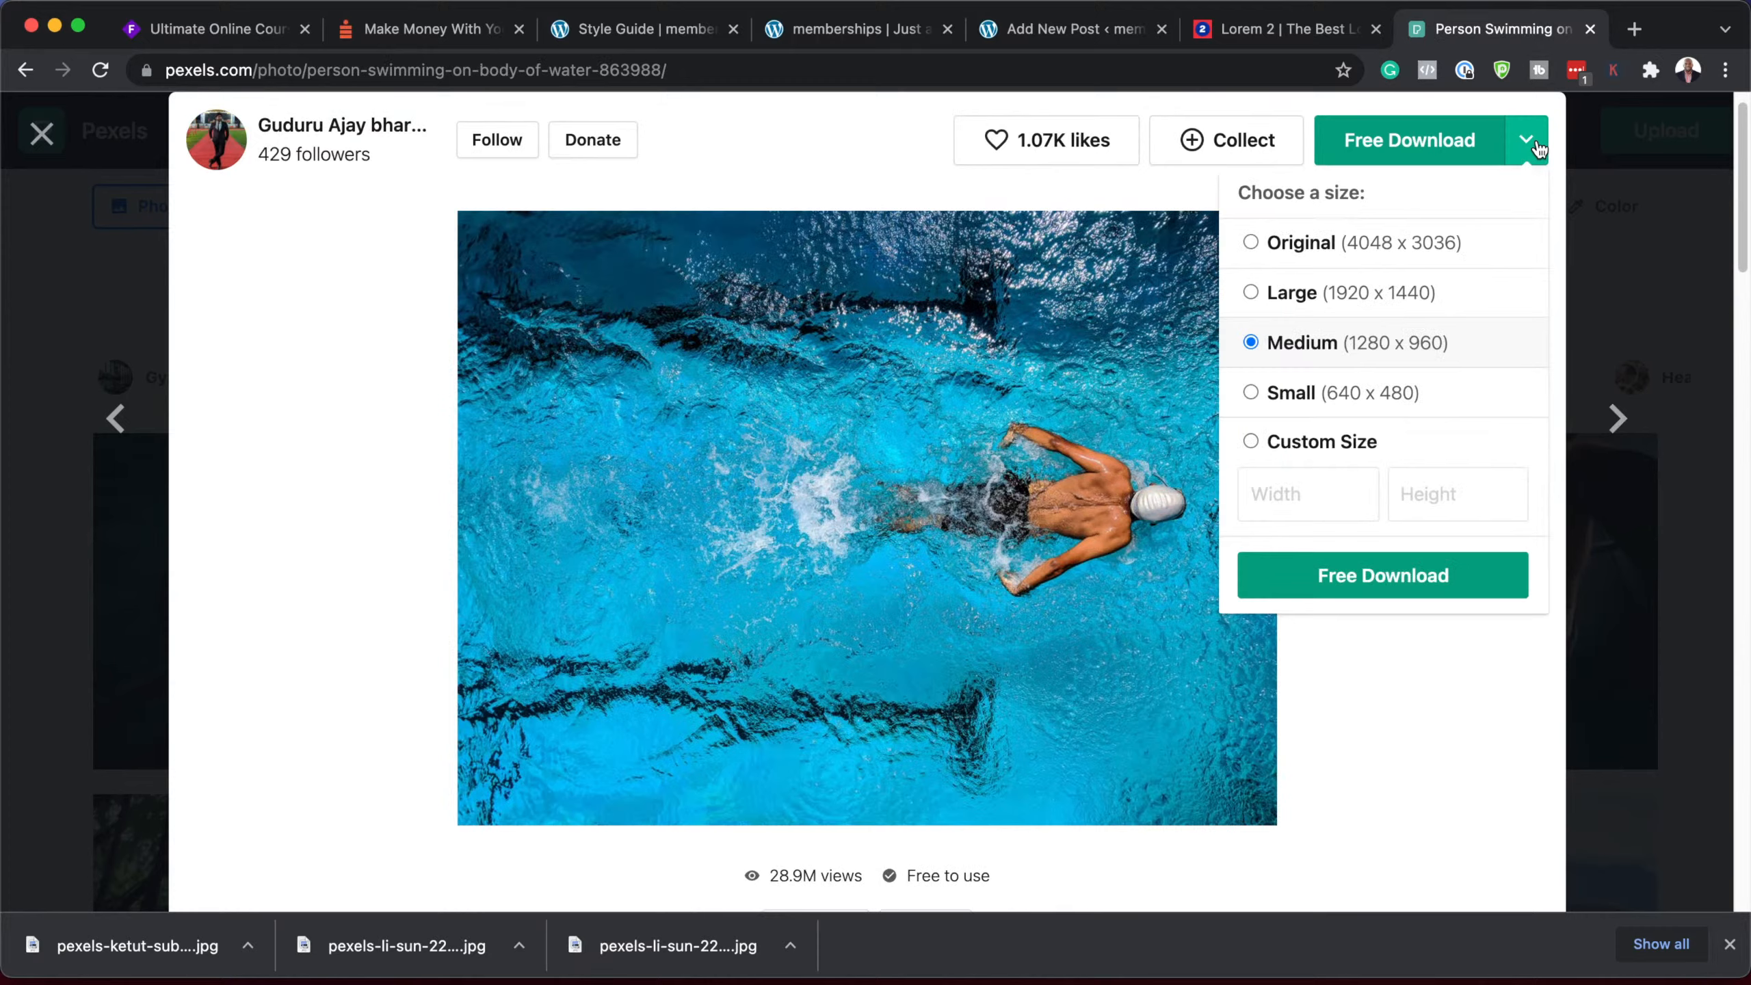
{"action": "left_click", "coordinate": [1441, 577]}
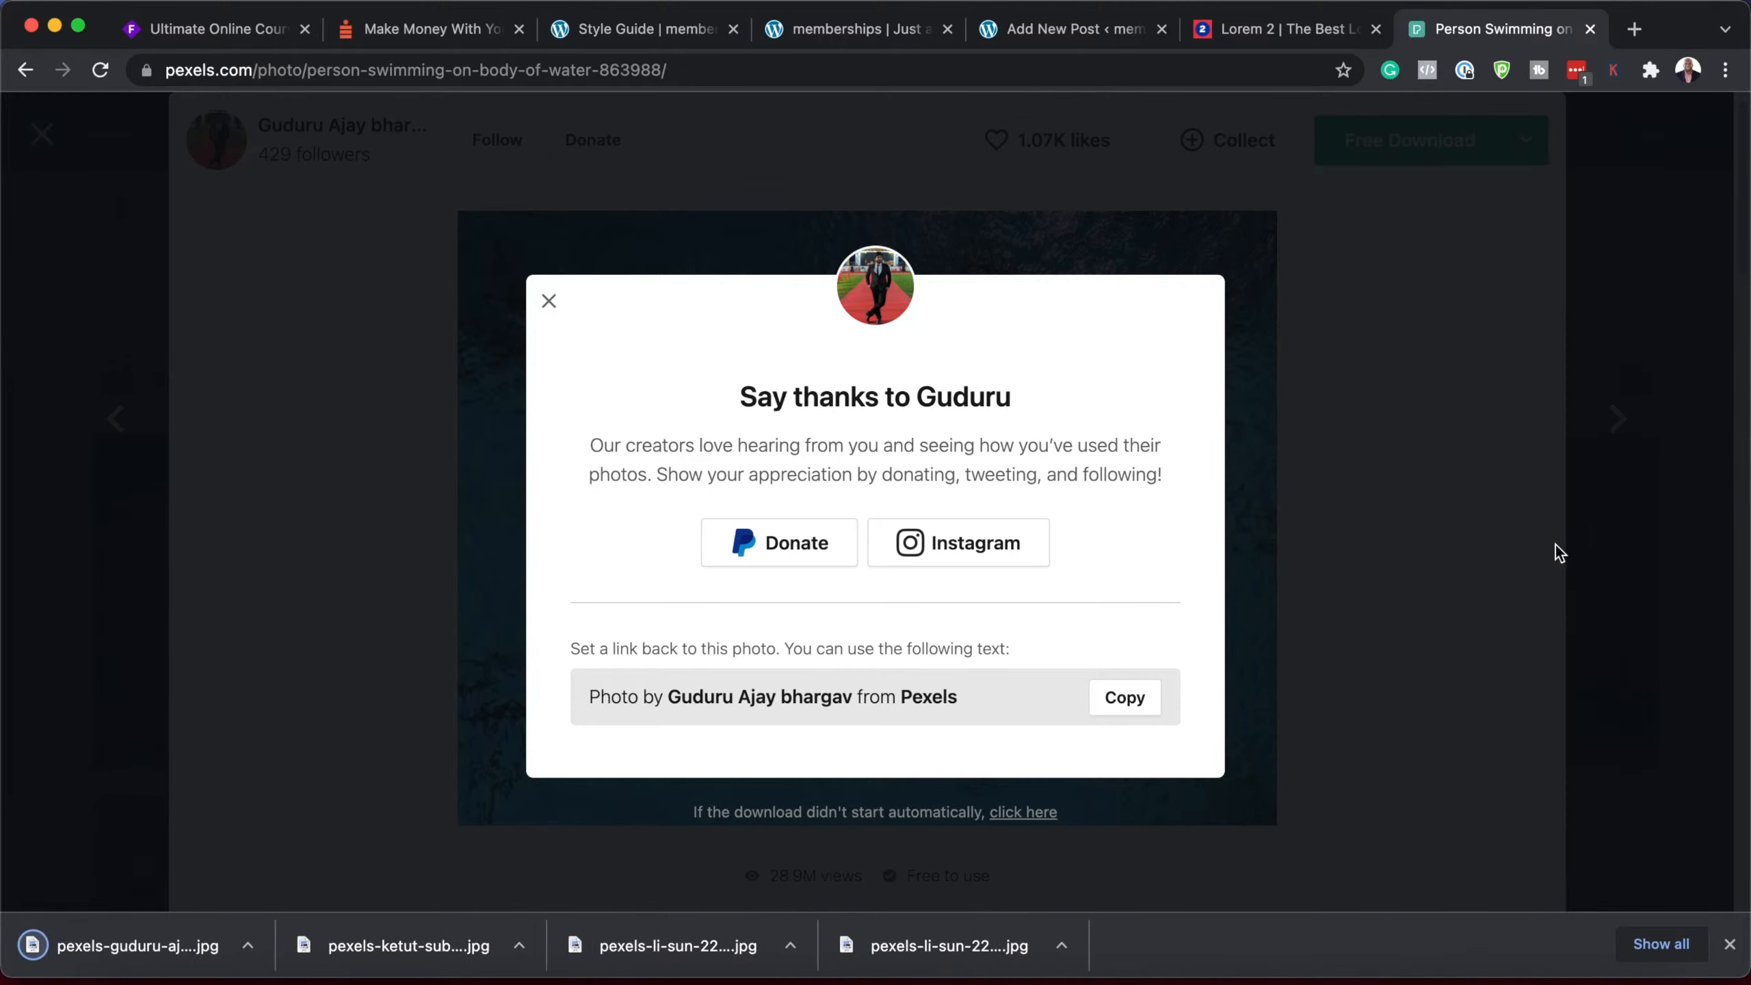
{"action": "left_click", "coordinate": [1630, 439]}
{"action": "left_click", "coordinate": [1606, 419]}
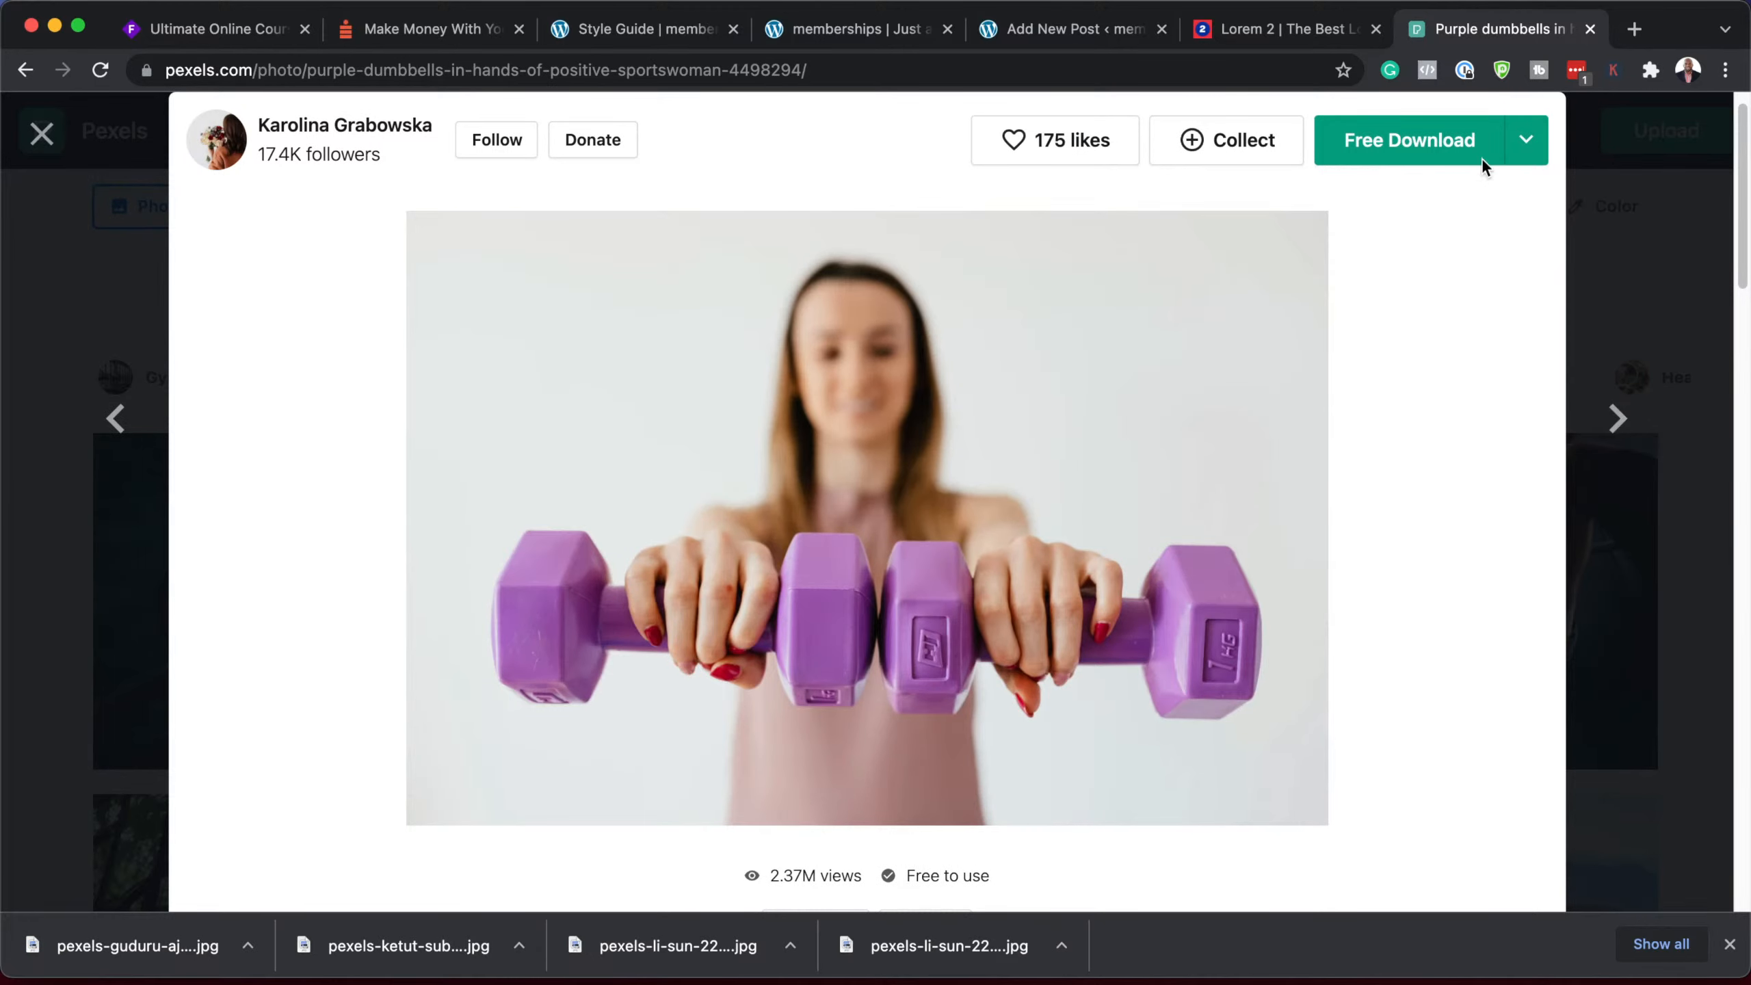
{"action": "left_click", "coordinate": [1524, 141]}
{"action": "left_click", "coordinate": [1443, 575]}
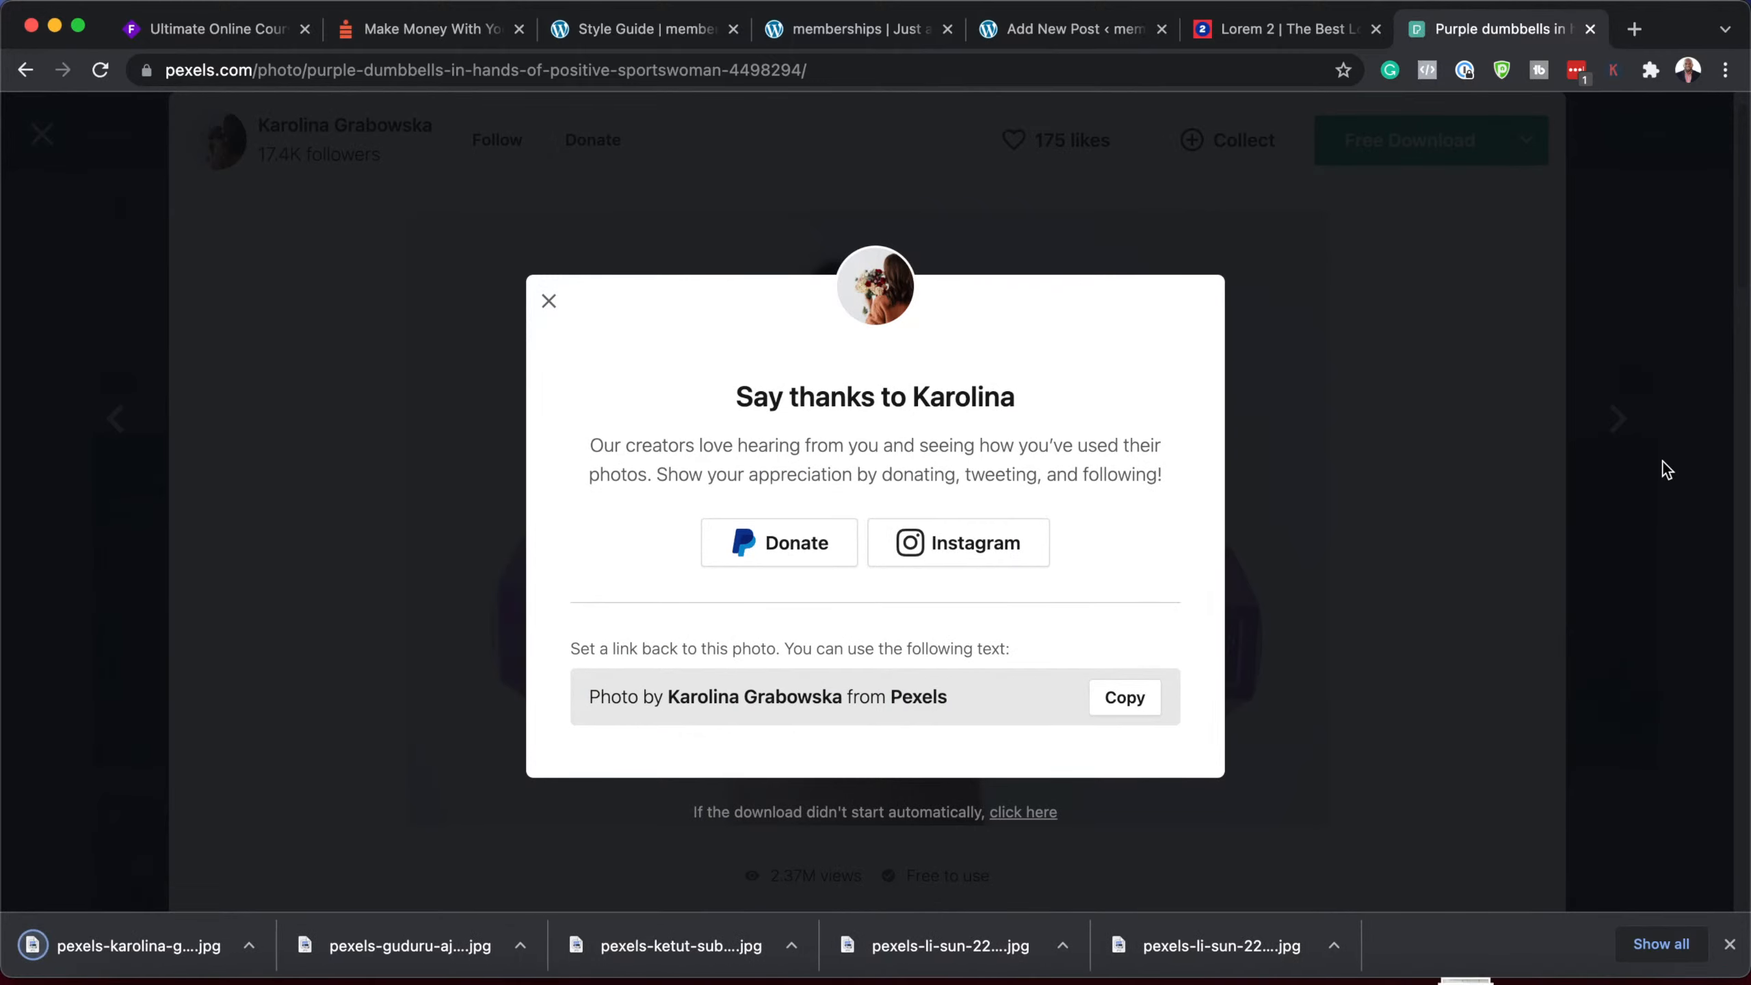
{"action": "left_click", "coordinate": [1540, 557]}
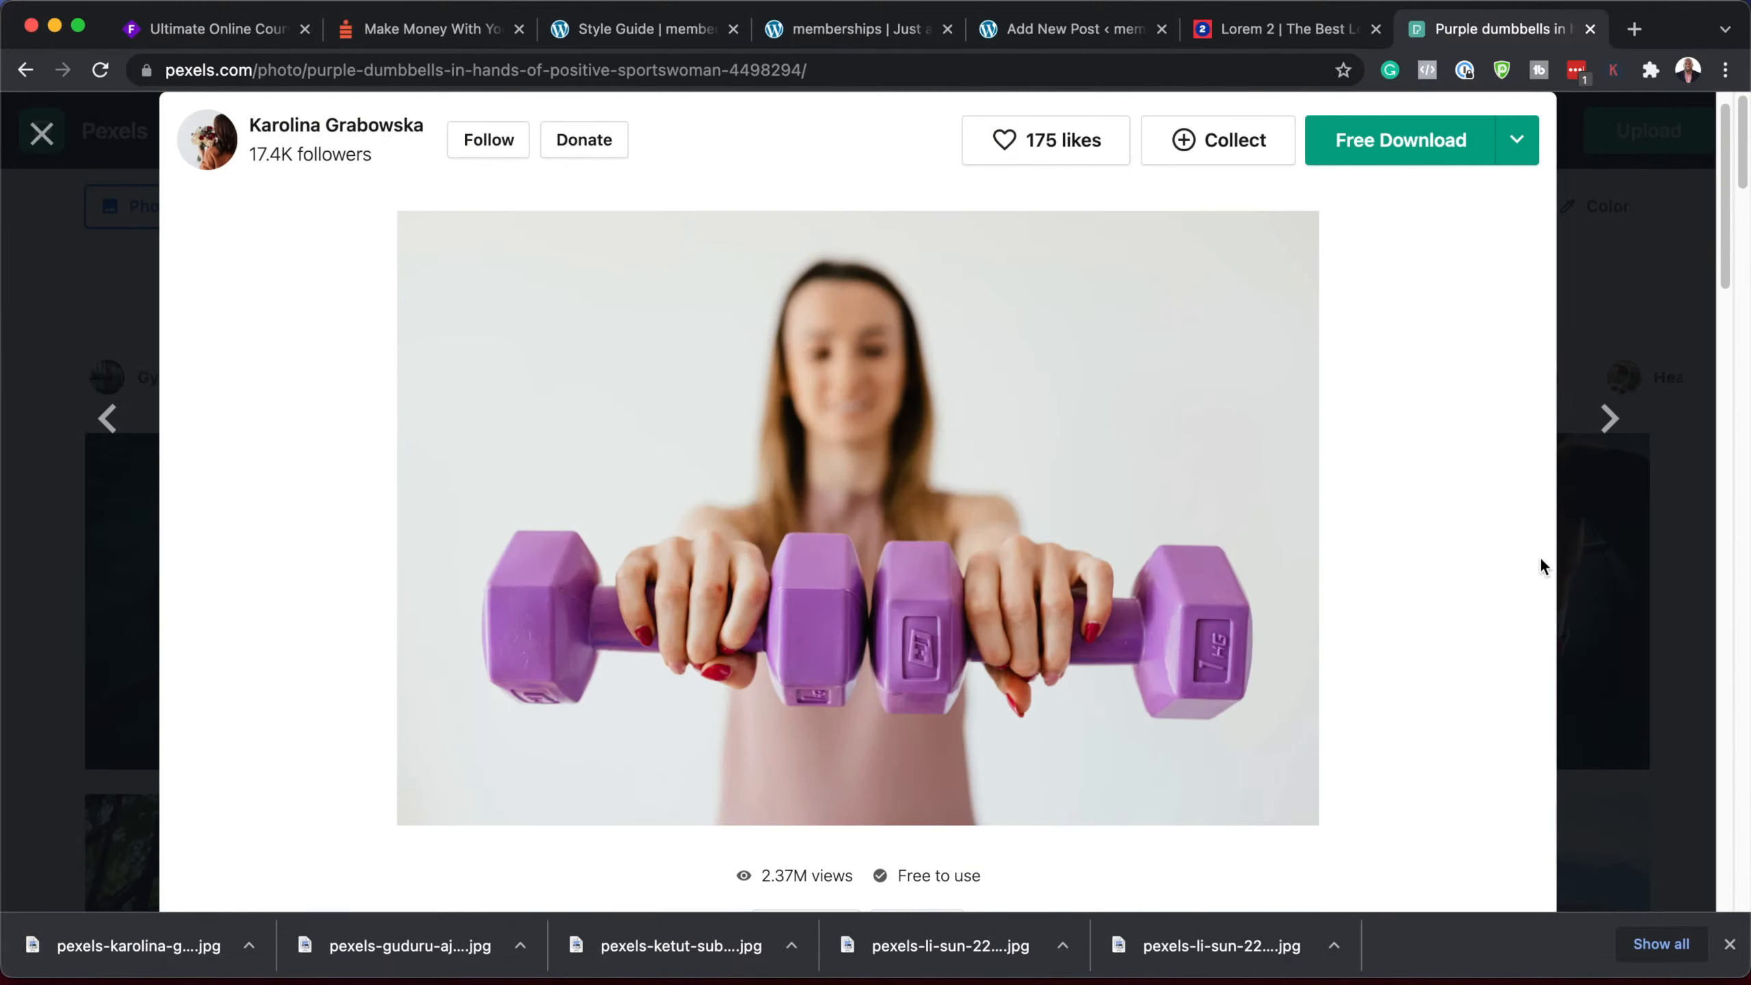
Step: Download the barbell squat photo at medium size and return to the new WordPress post
{"action": "left_click", "coordinate": [1612, 414]}
{"action": "left_click", "coordinate": [1624, 426]}
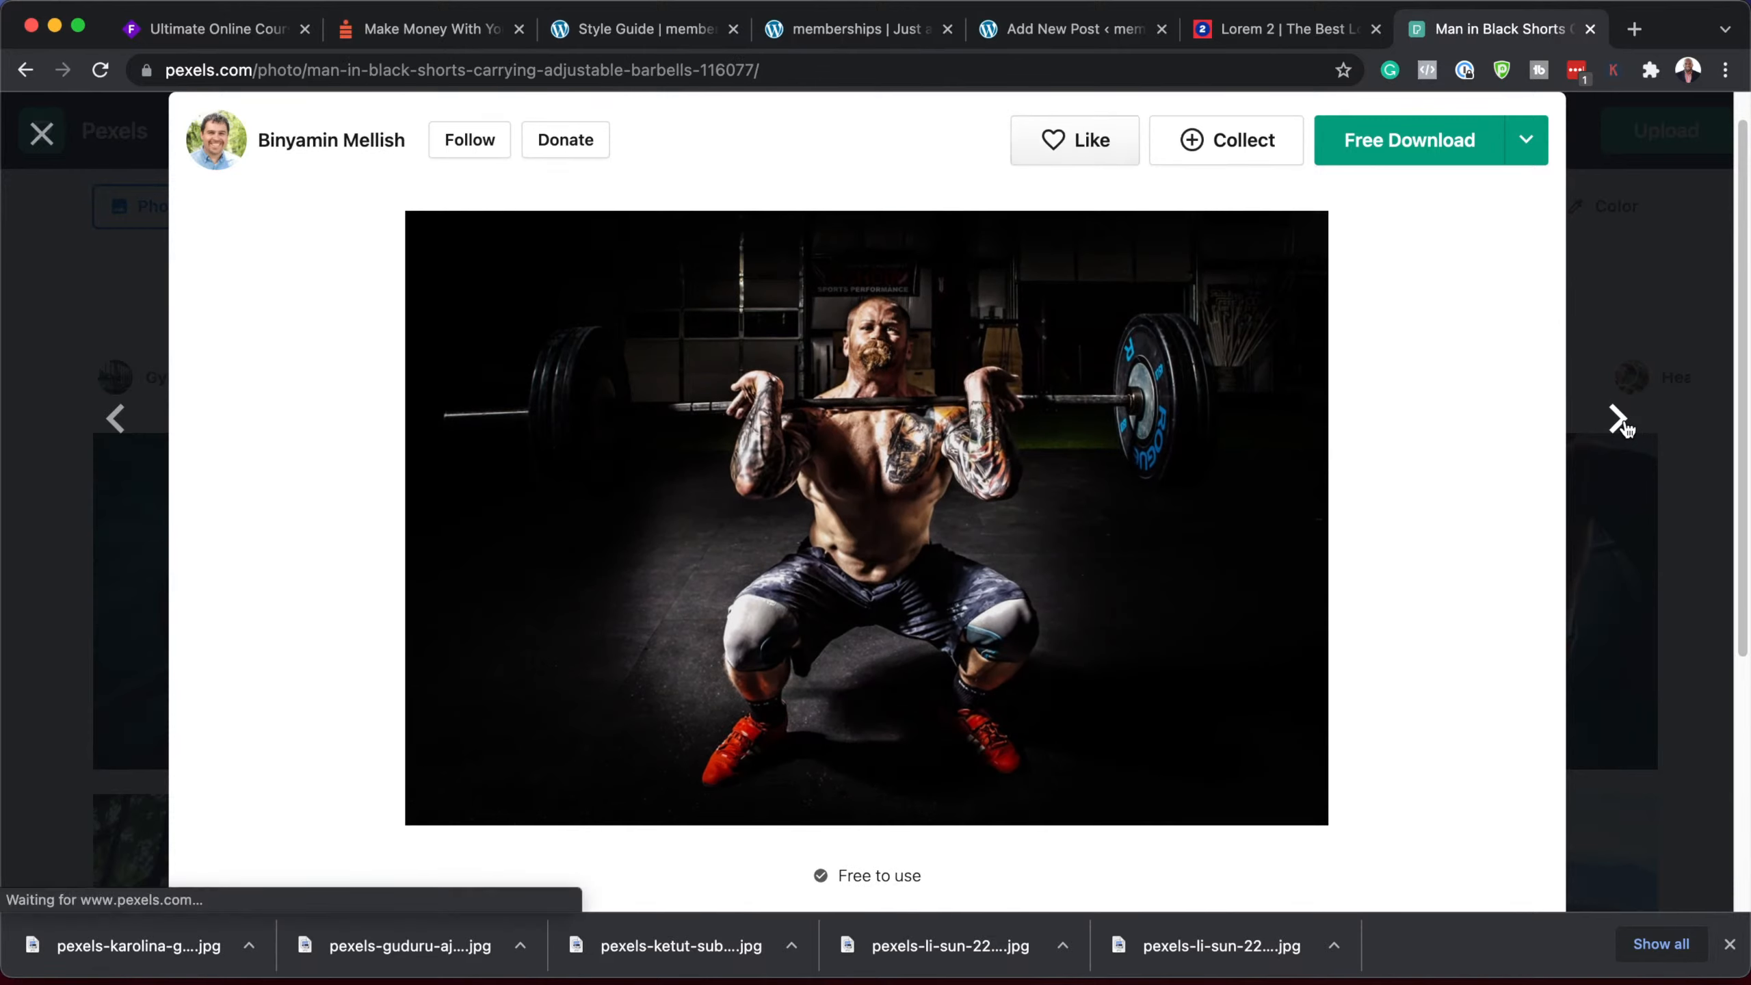
{"action": "left_click", "coordinate": [1526, 140]}
{"action": "left_click", "coordinate": [1385, 581]}
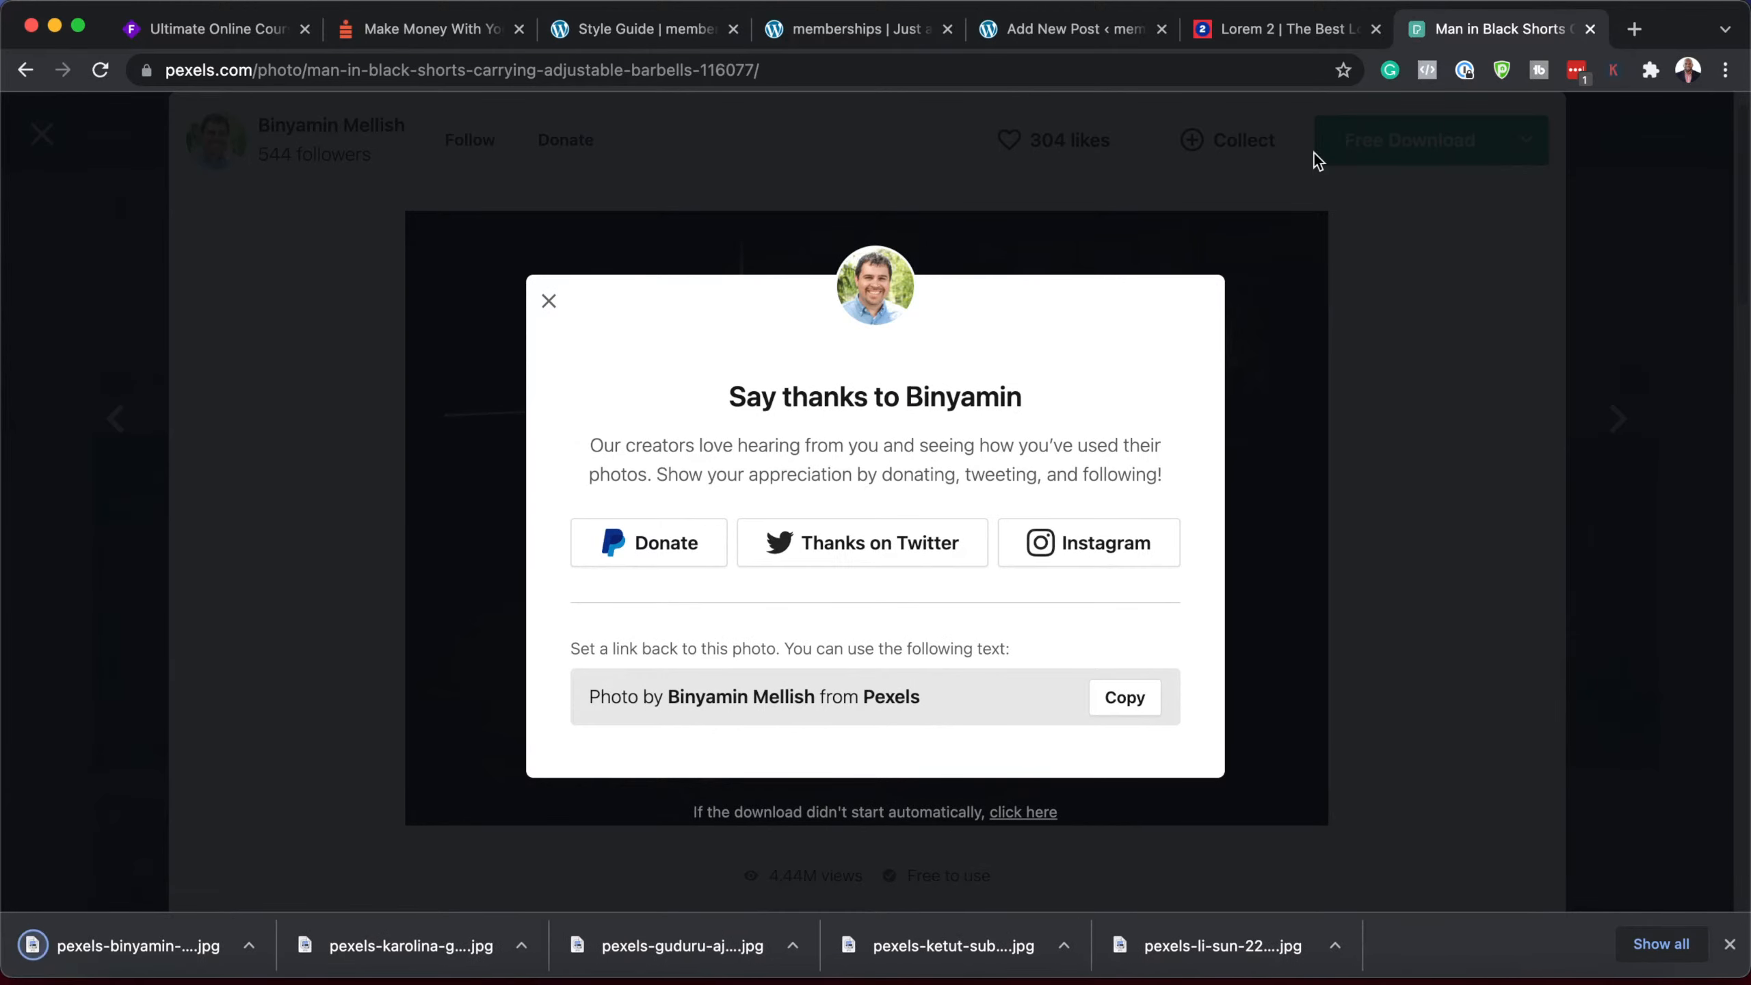
{"action": "left_click", "coordinate": [1089, 33]}
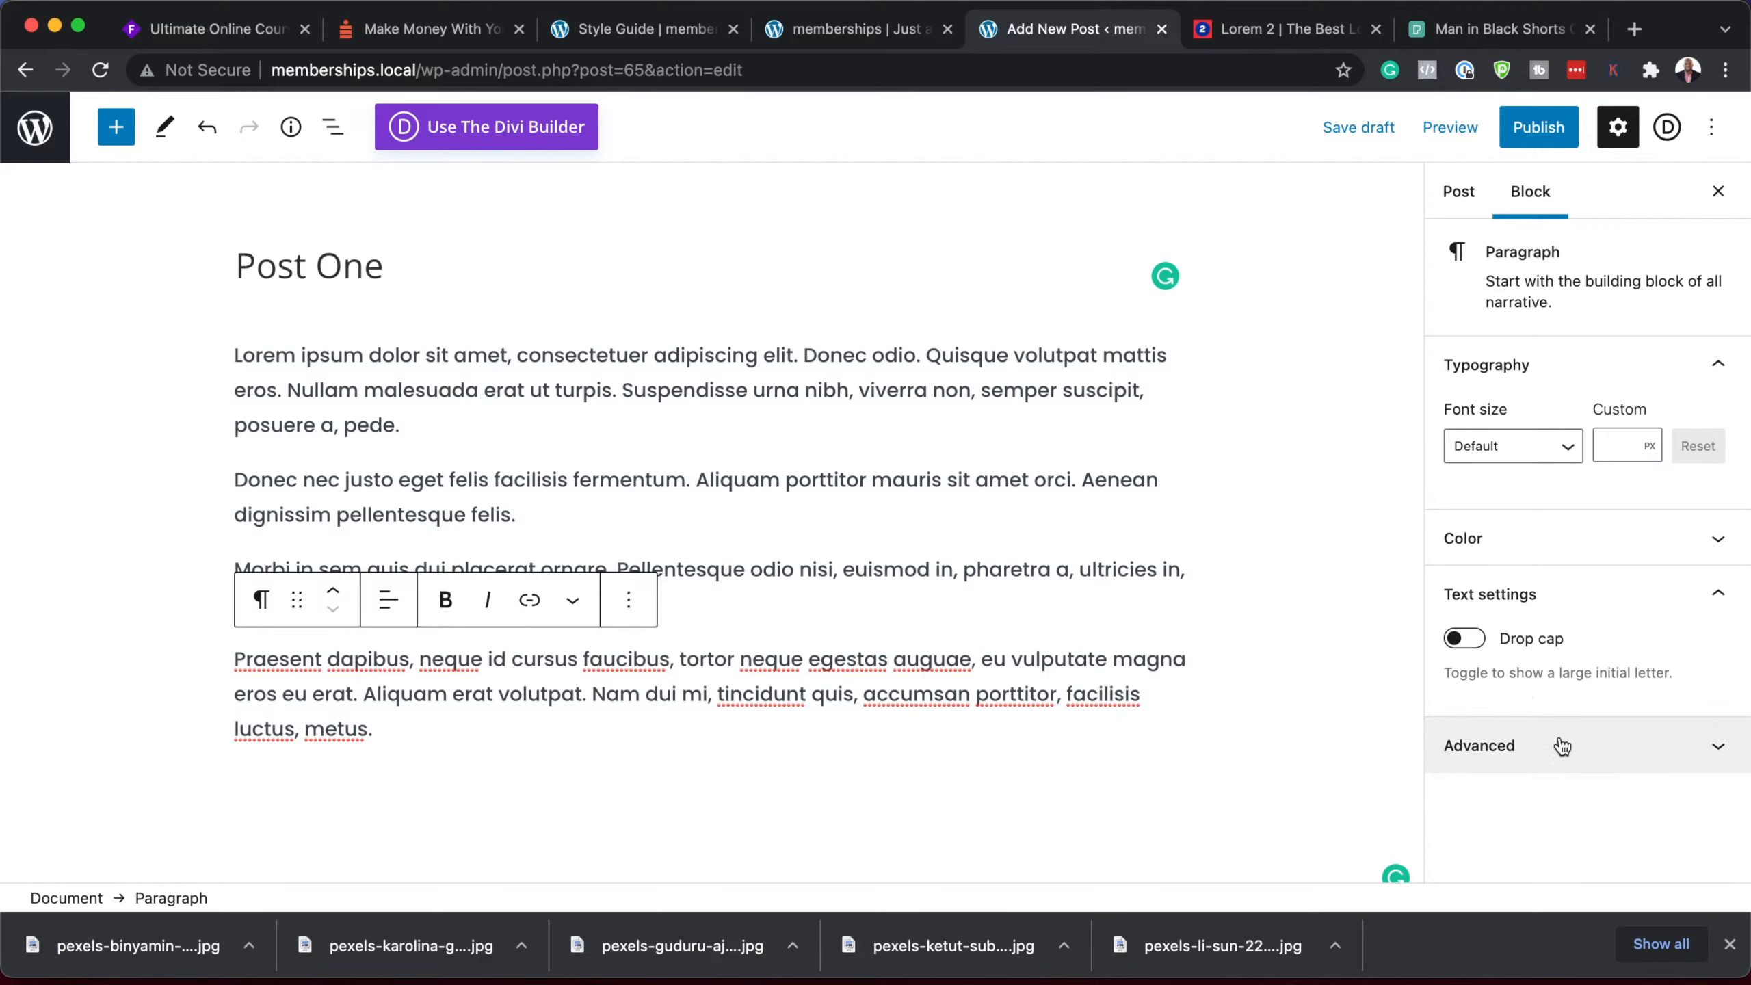
Step: Upload the six Pexels JPGs and set pexels-li-sun-2294361 as Post One's featured image
{"action": "left_click", "coordinate": [1457, 192]}
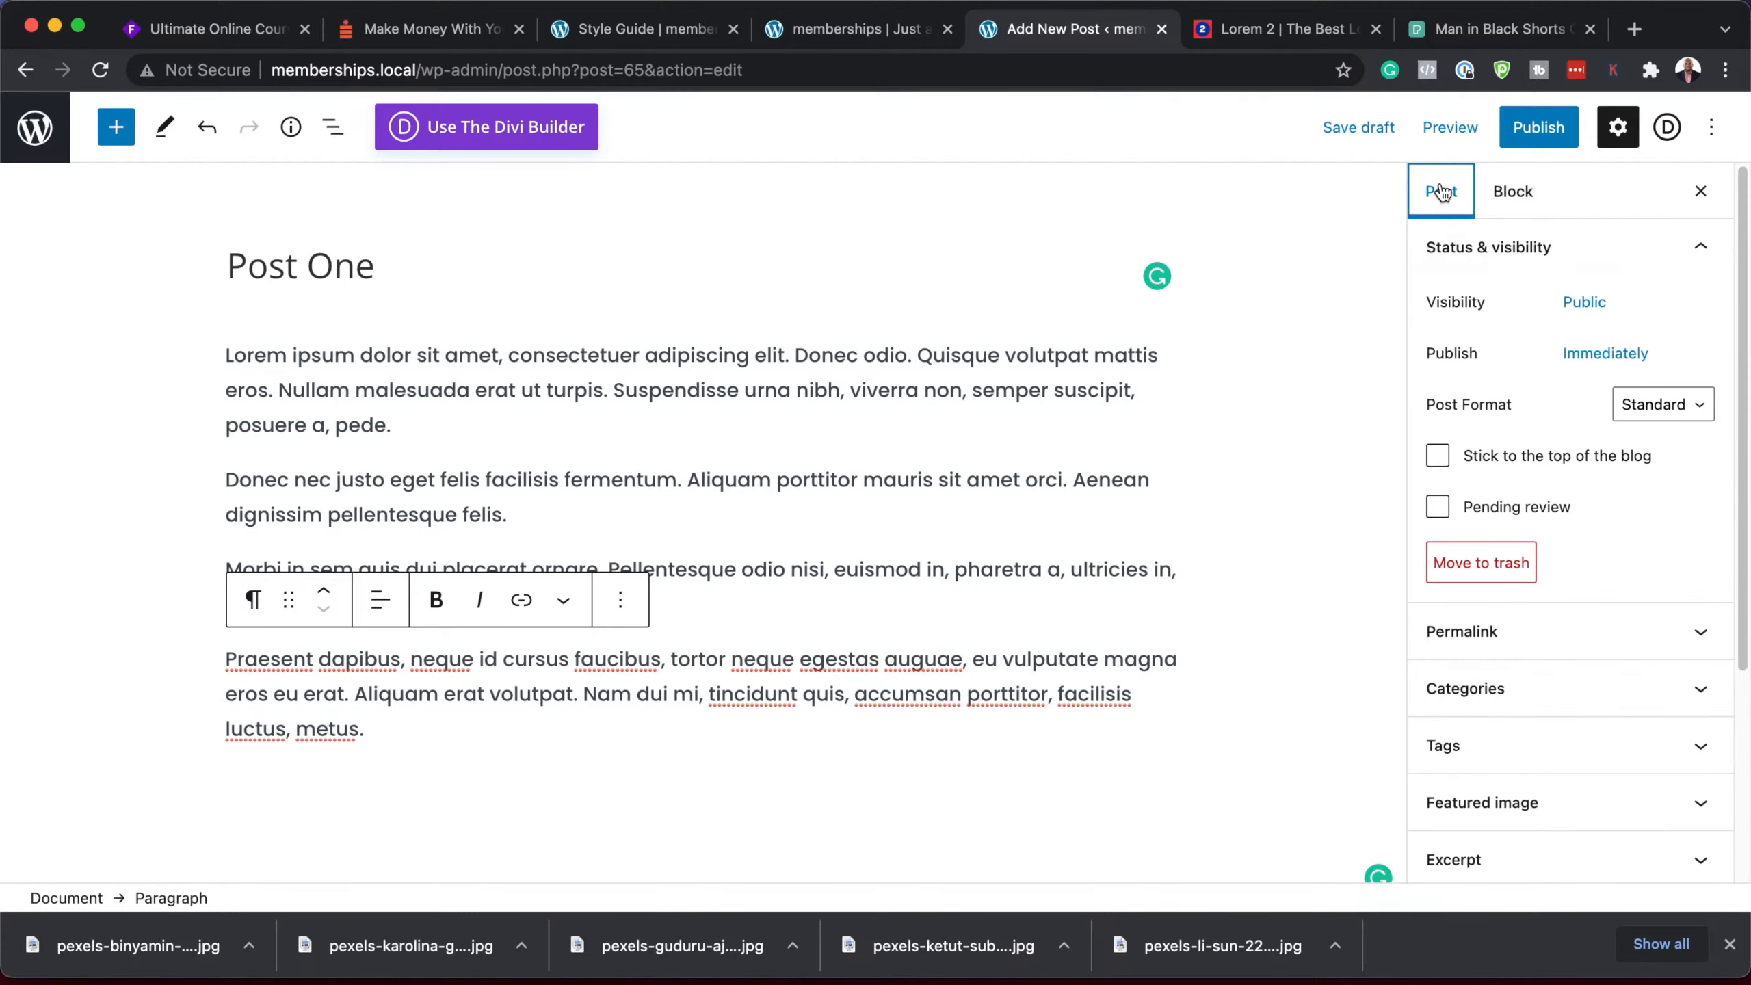
{"action": "left_click", "coordinate": [1513, 802]}
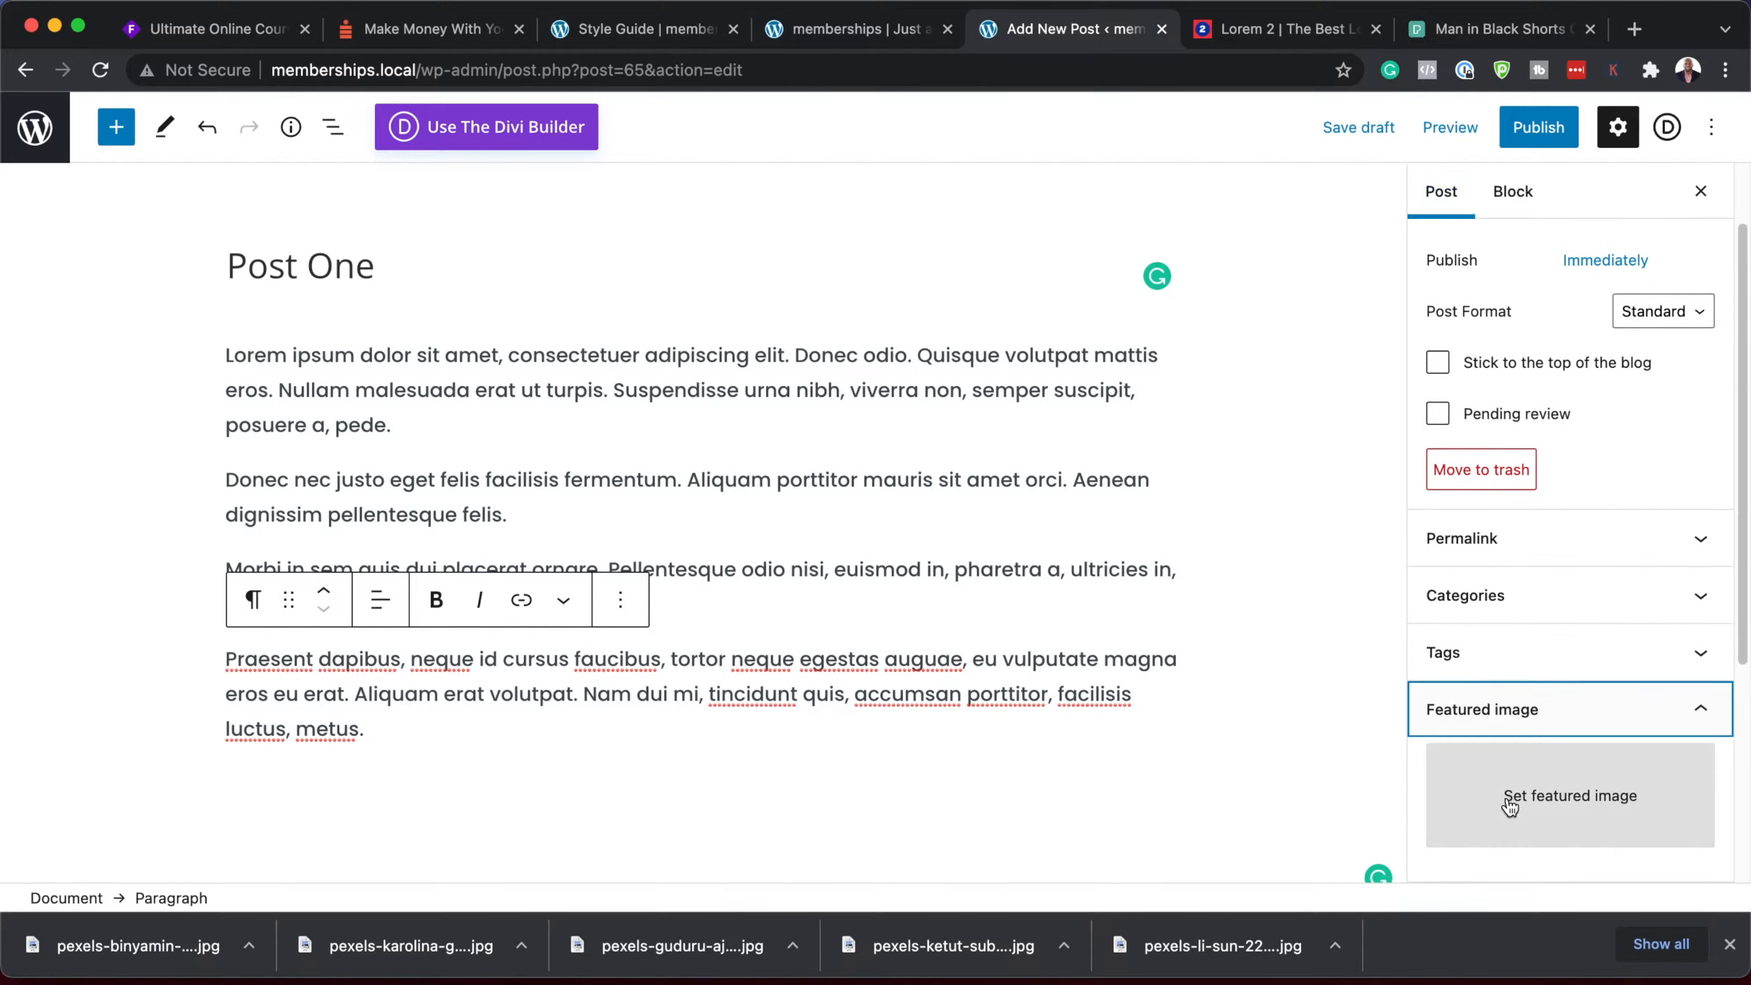
{"action": "left_click", "coordinate": [1569, 800]}
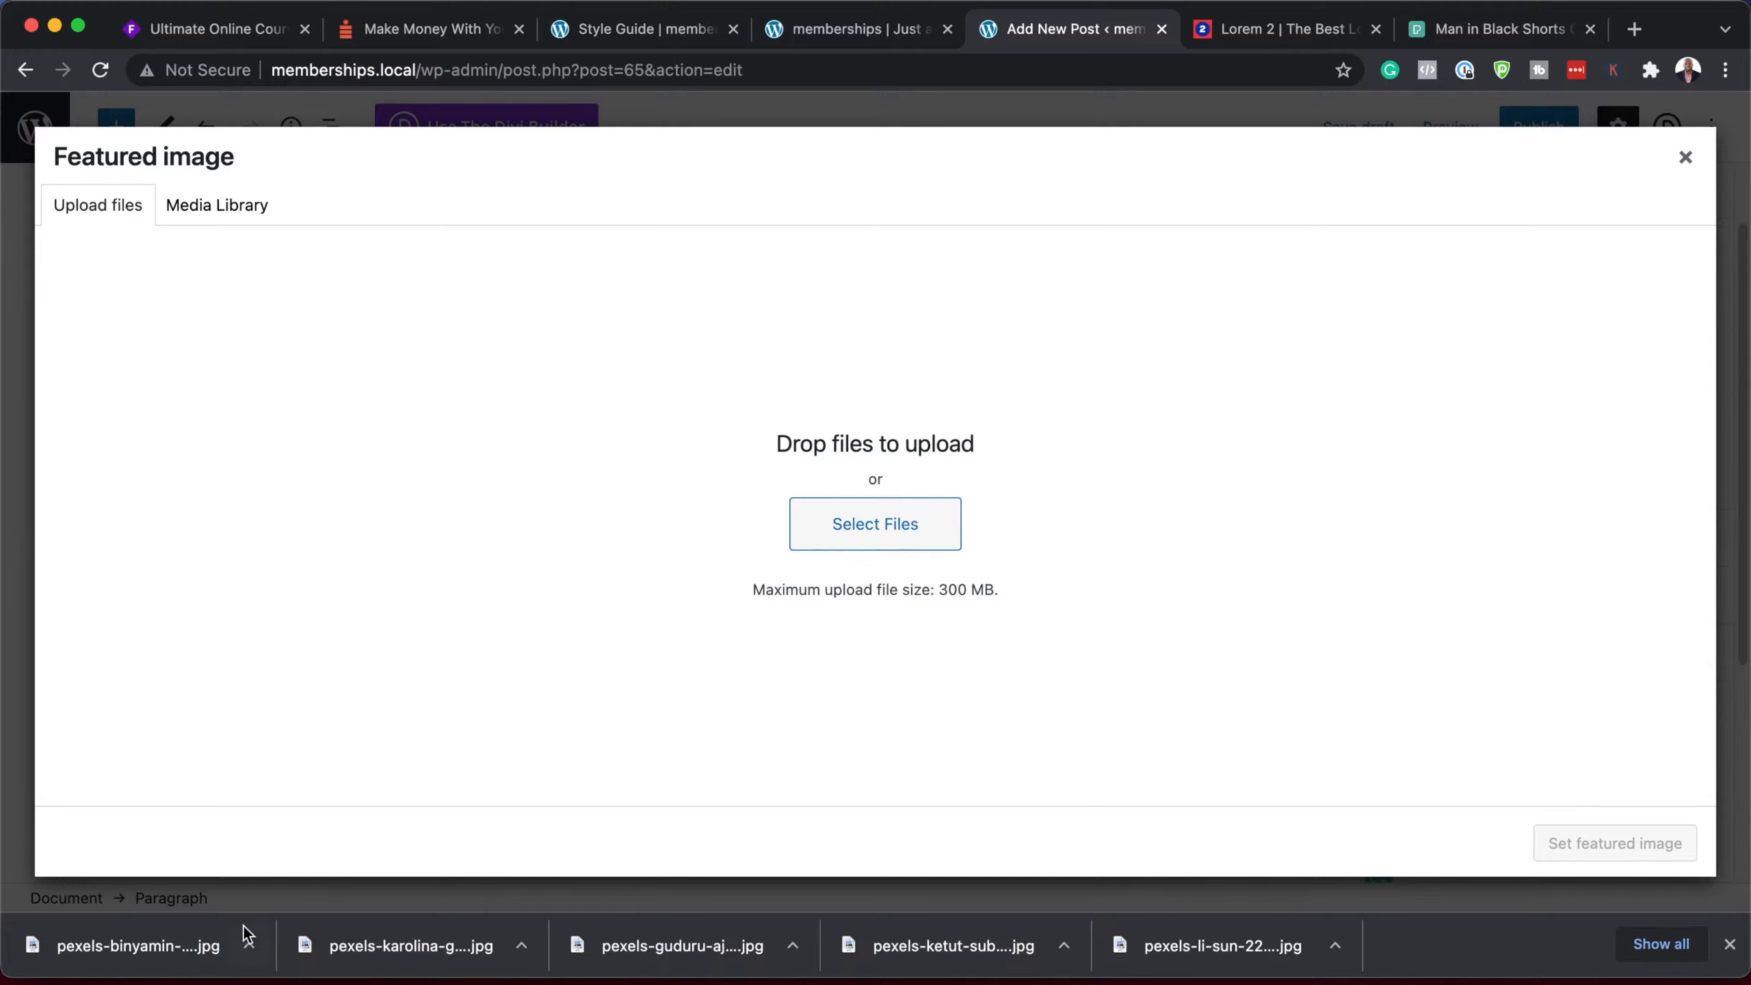
{"action": "left_click", "coordinate": [906, 527]}
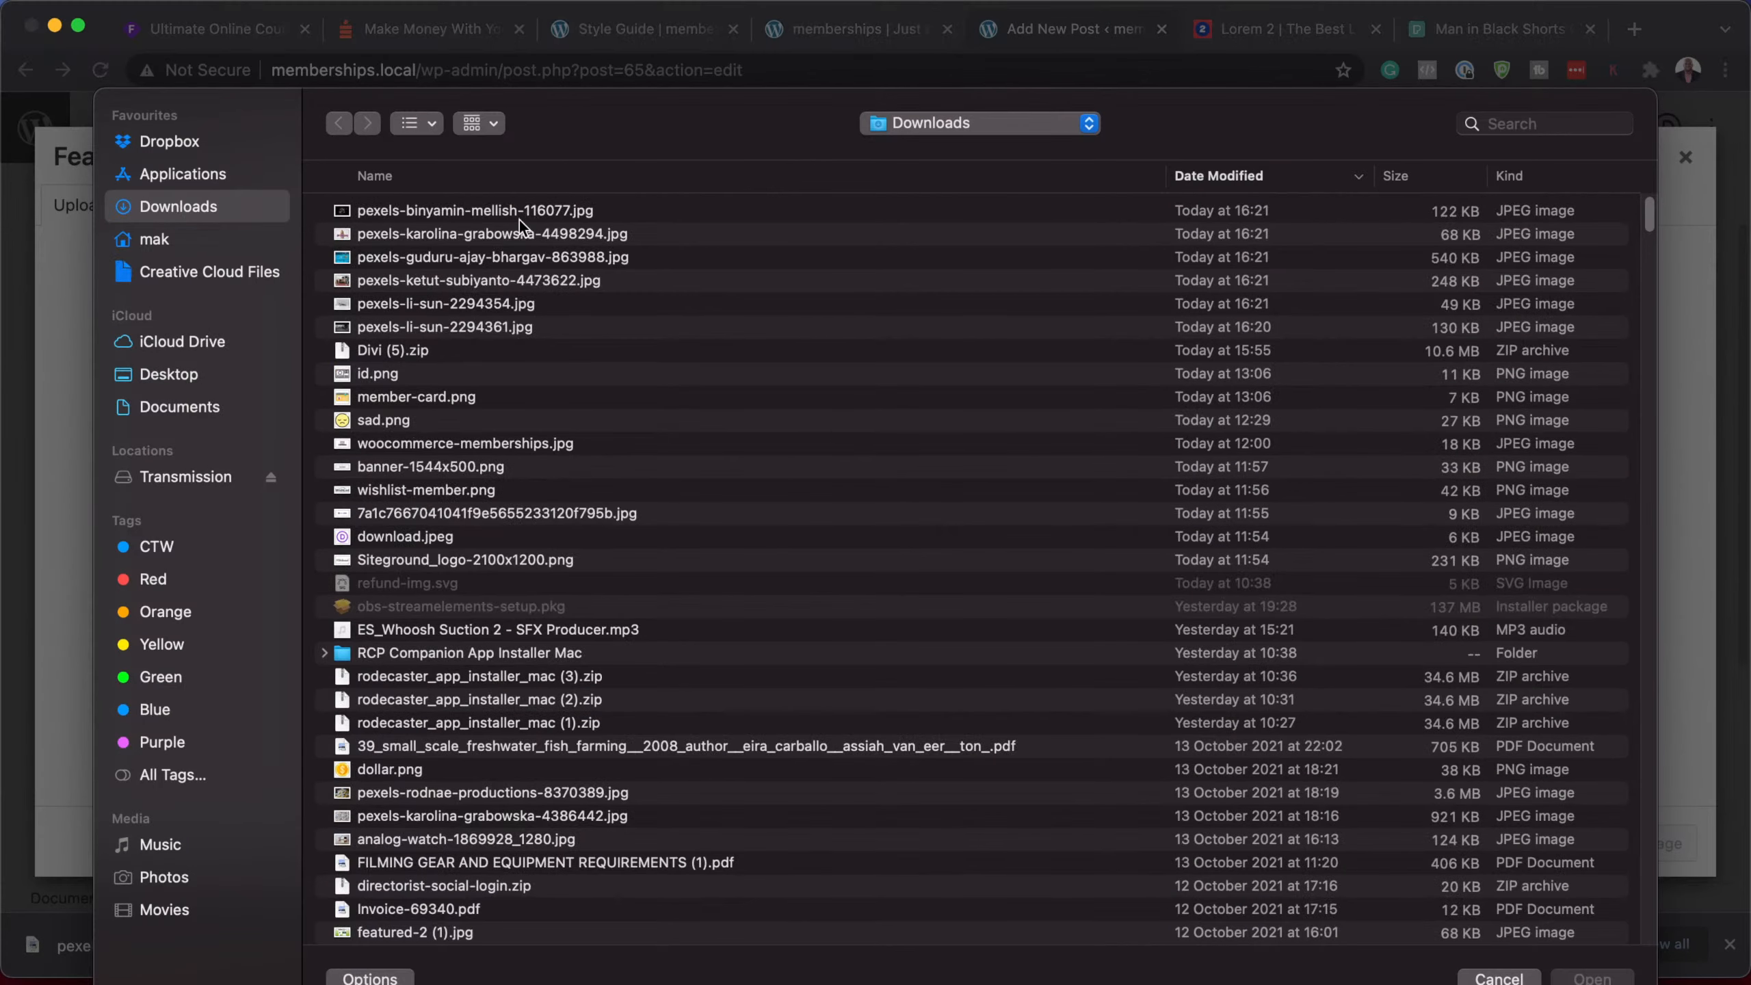
{"action": "left_click", "coordinate": [514, 212]}
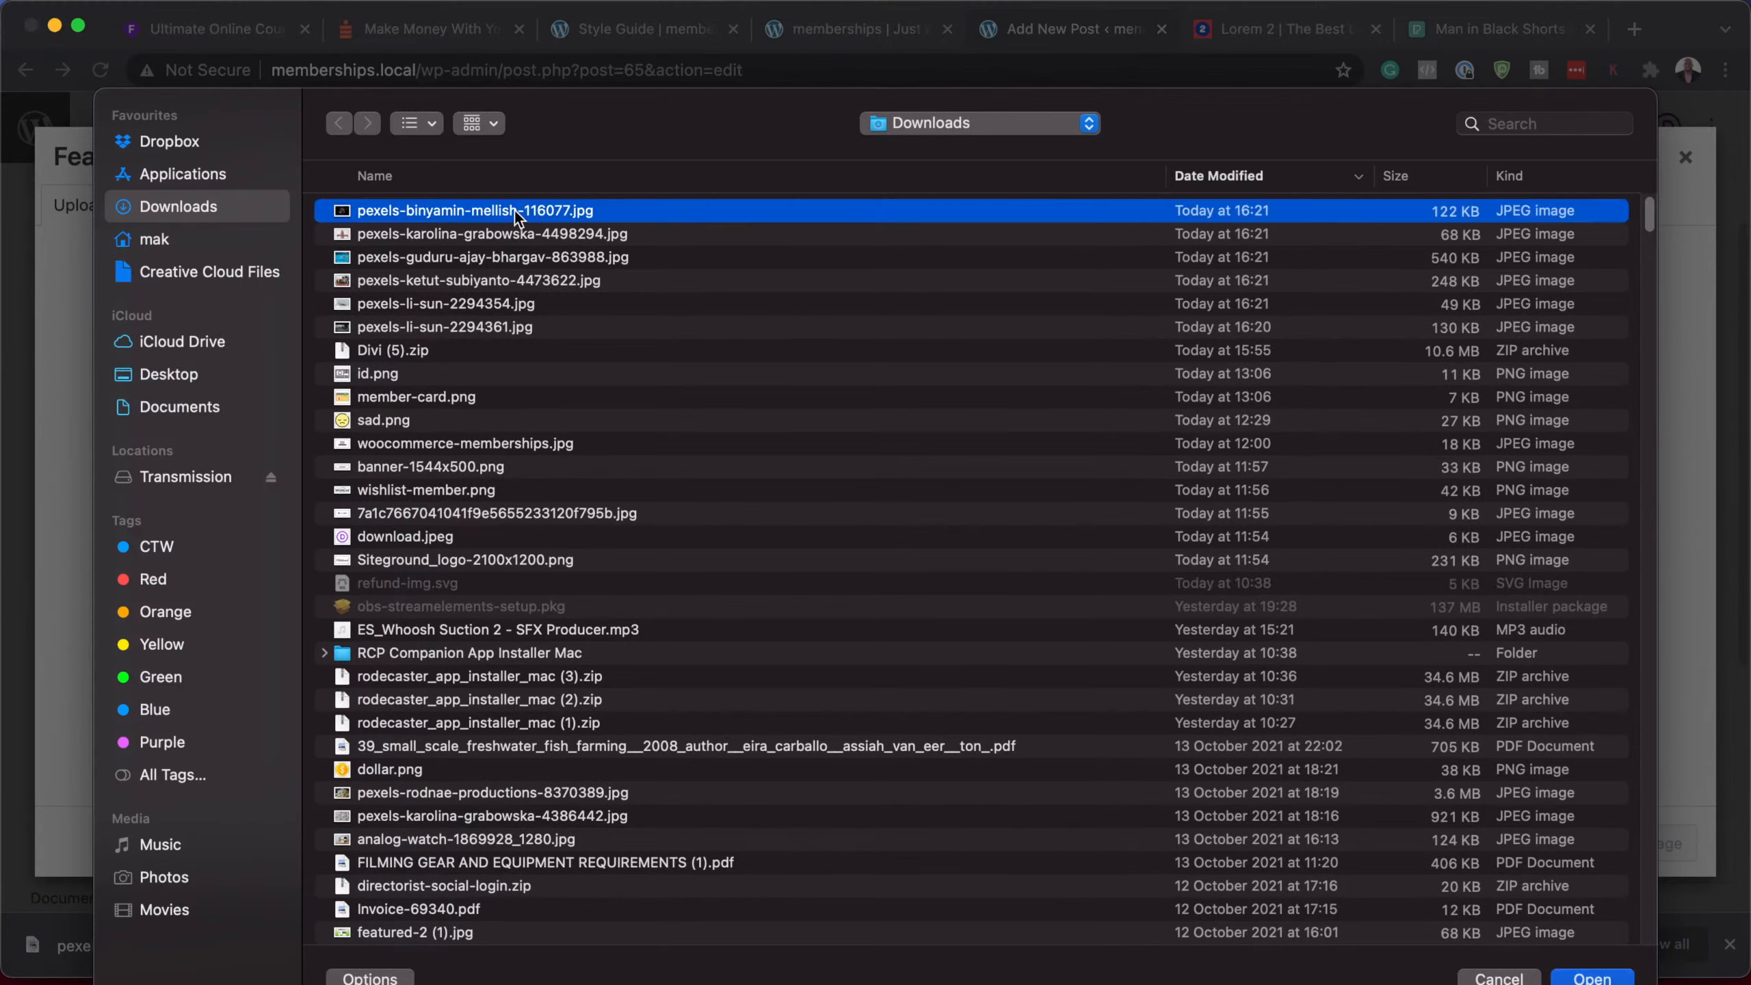
{"action": "left_click", "coordinate": [465, 331], "text": "shift"}
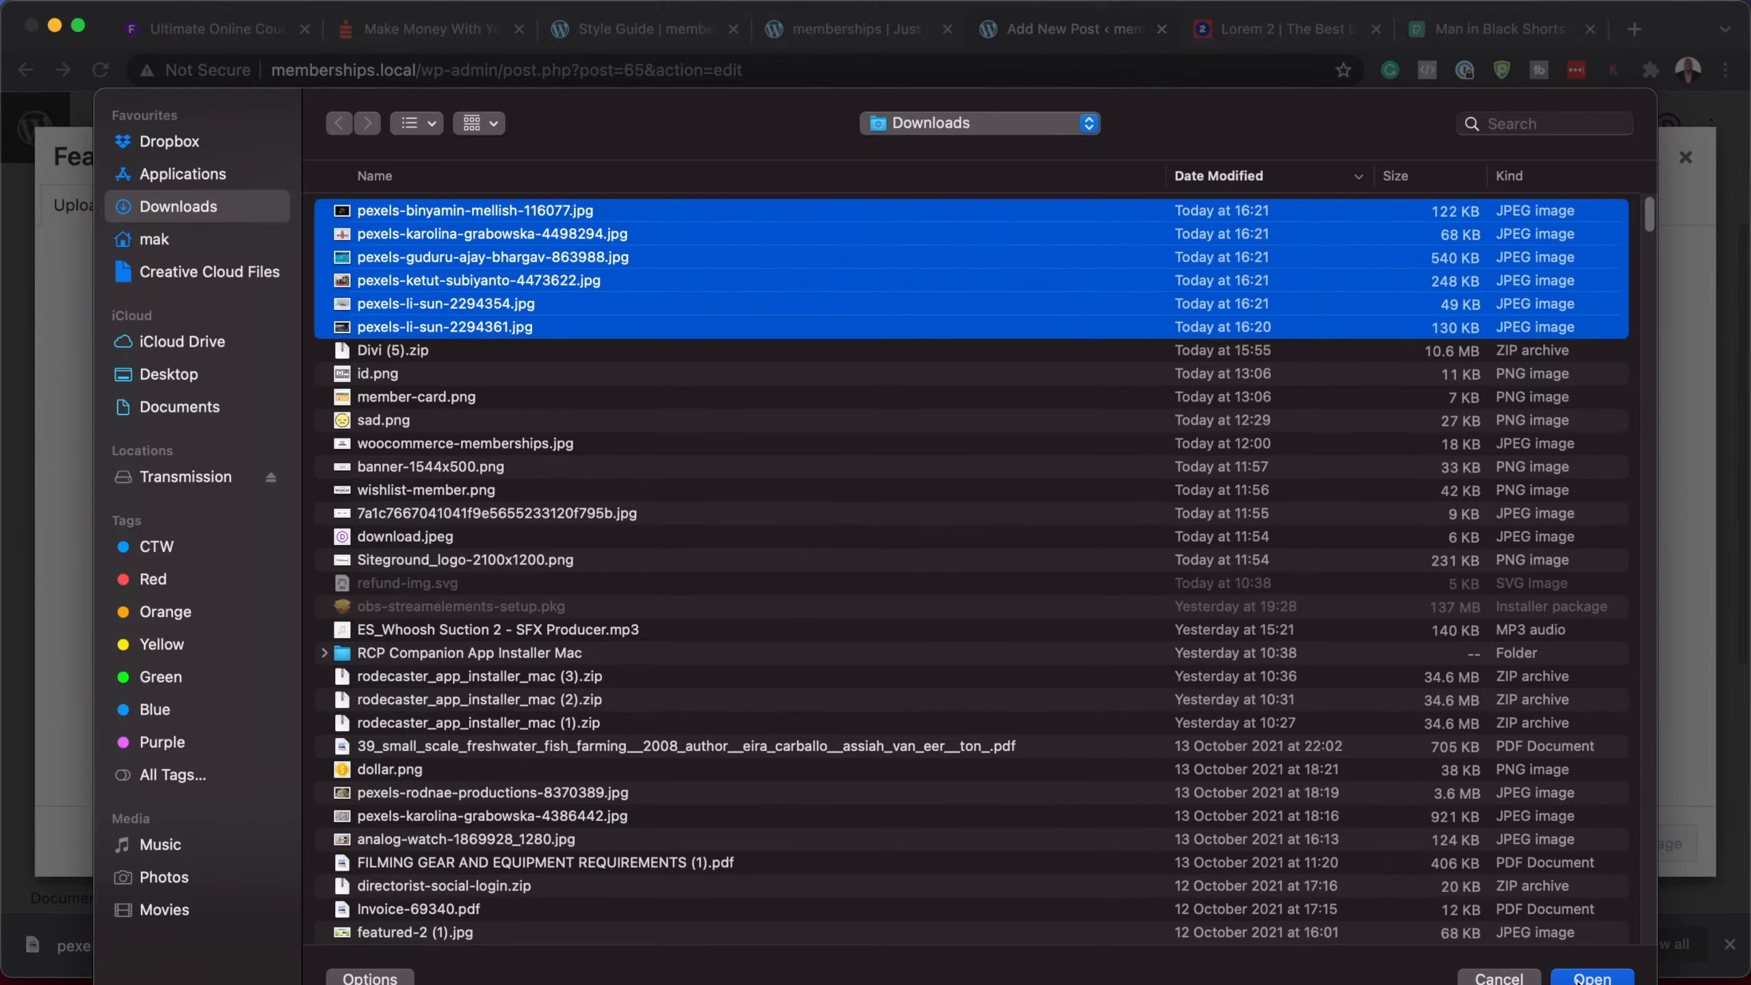
{"action": "left_click", "coordinate": [1589, 977]}
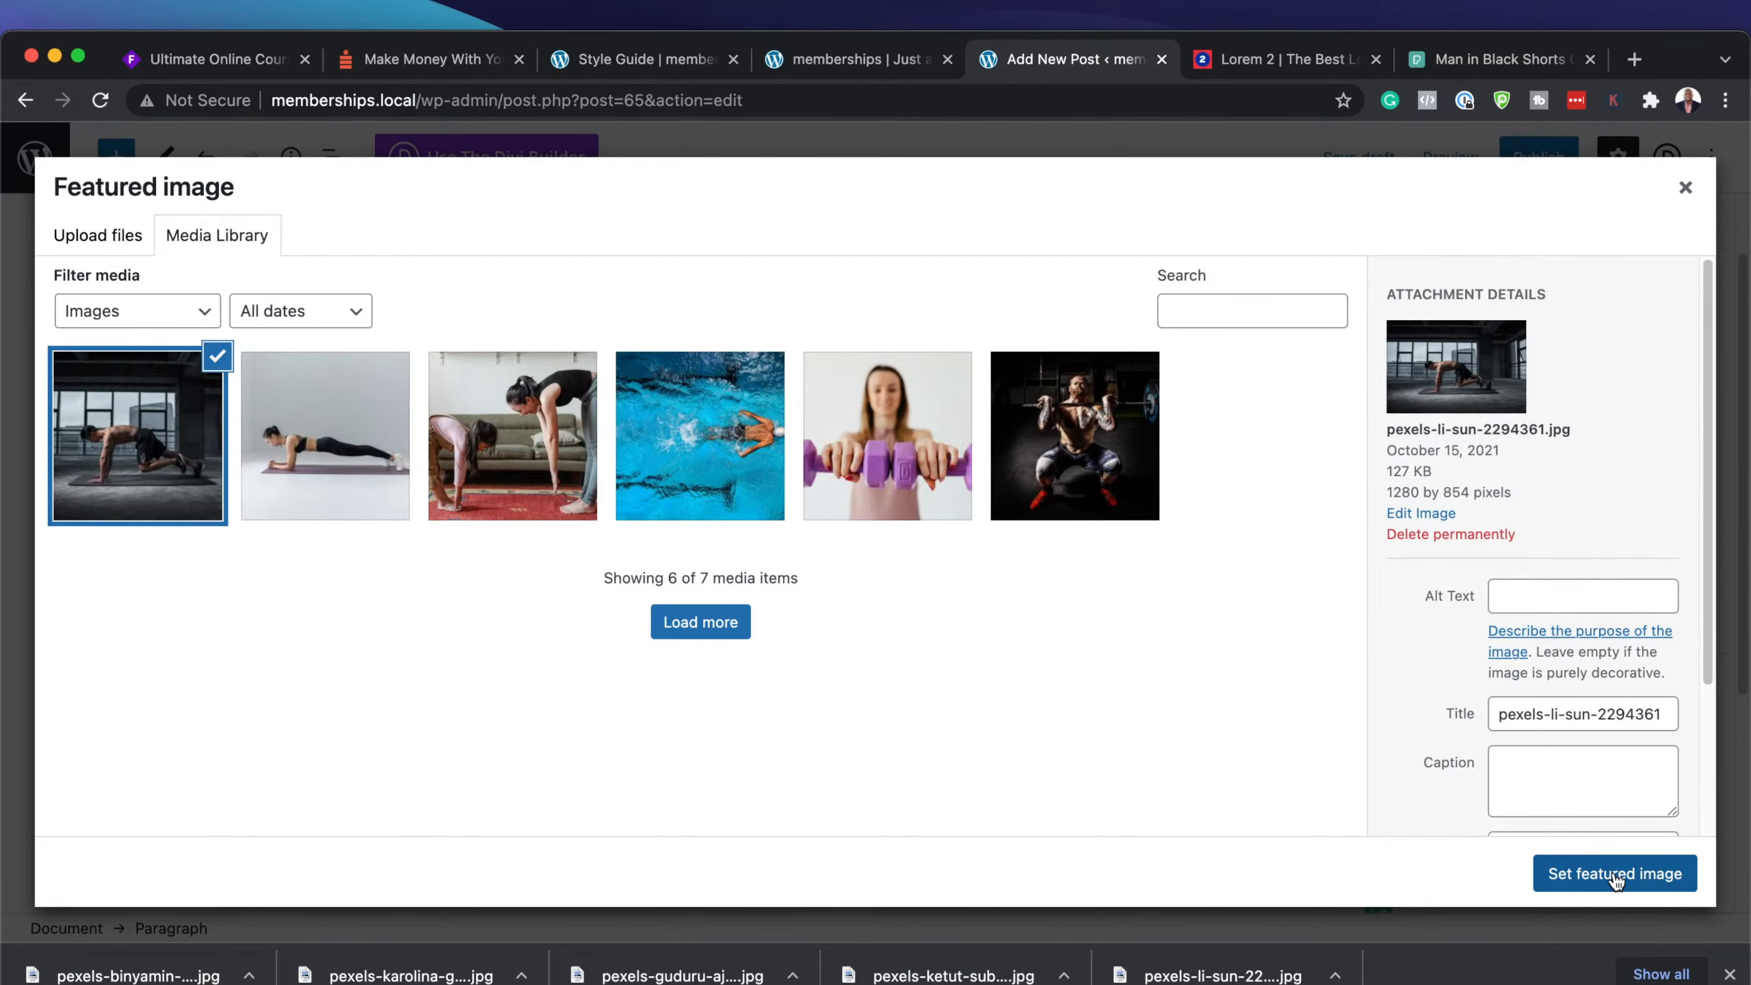
{"action": "left_click", "coordinate": [1613, 881]}
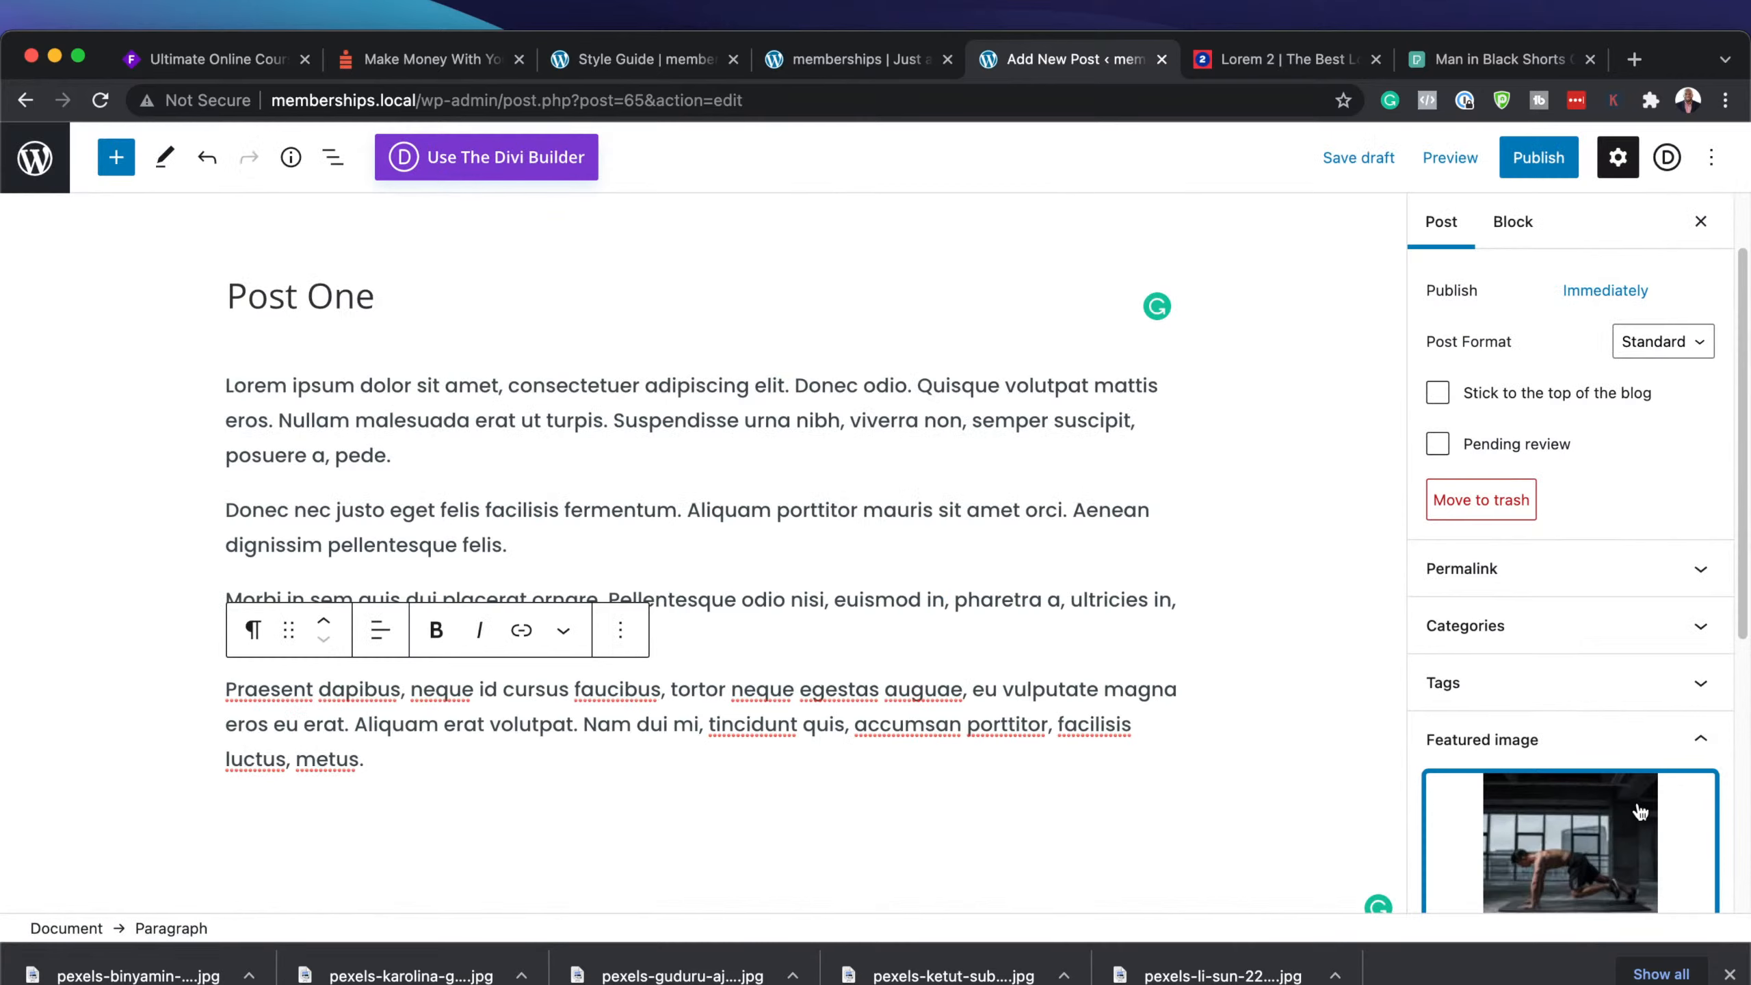
{"action": "scroll", "coordinate": [1640, 813], "scroll_direction": "down", "scroll_amount": 3}
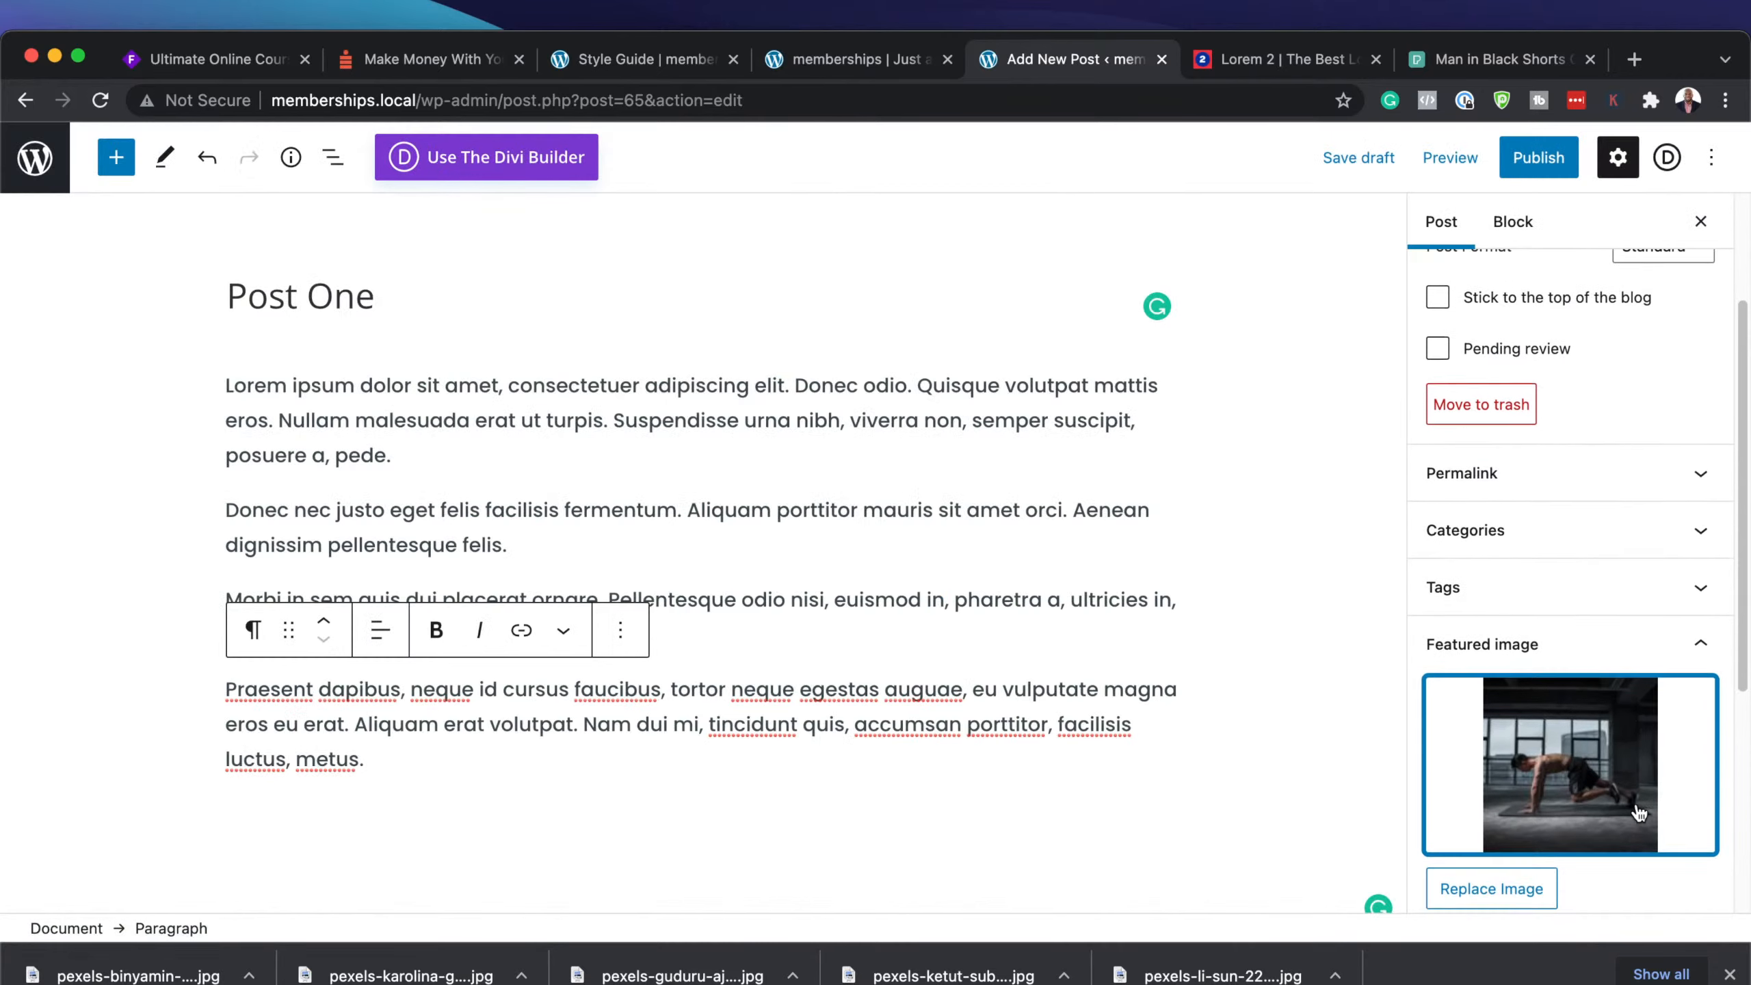
{"action": "left_click", "coordinate": [1730, 974]}
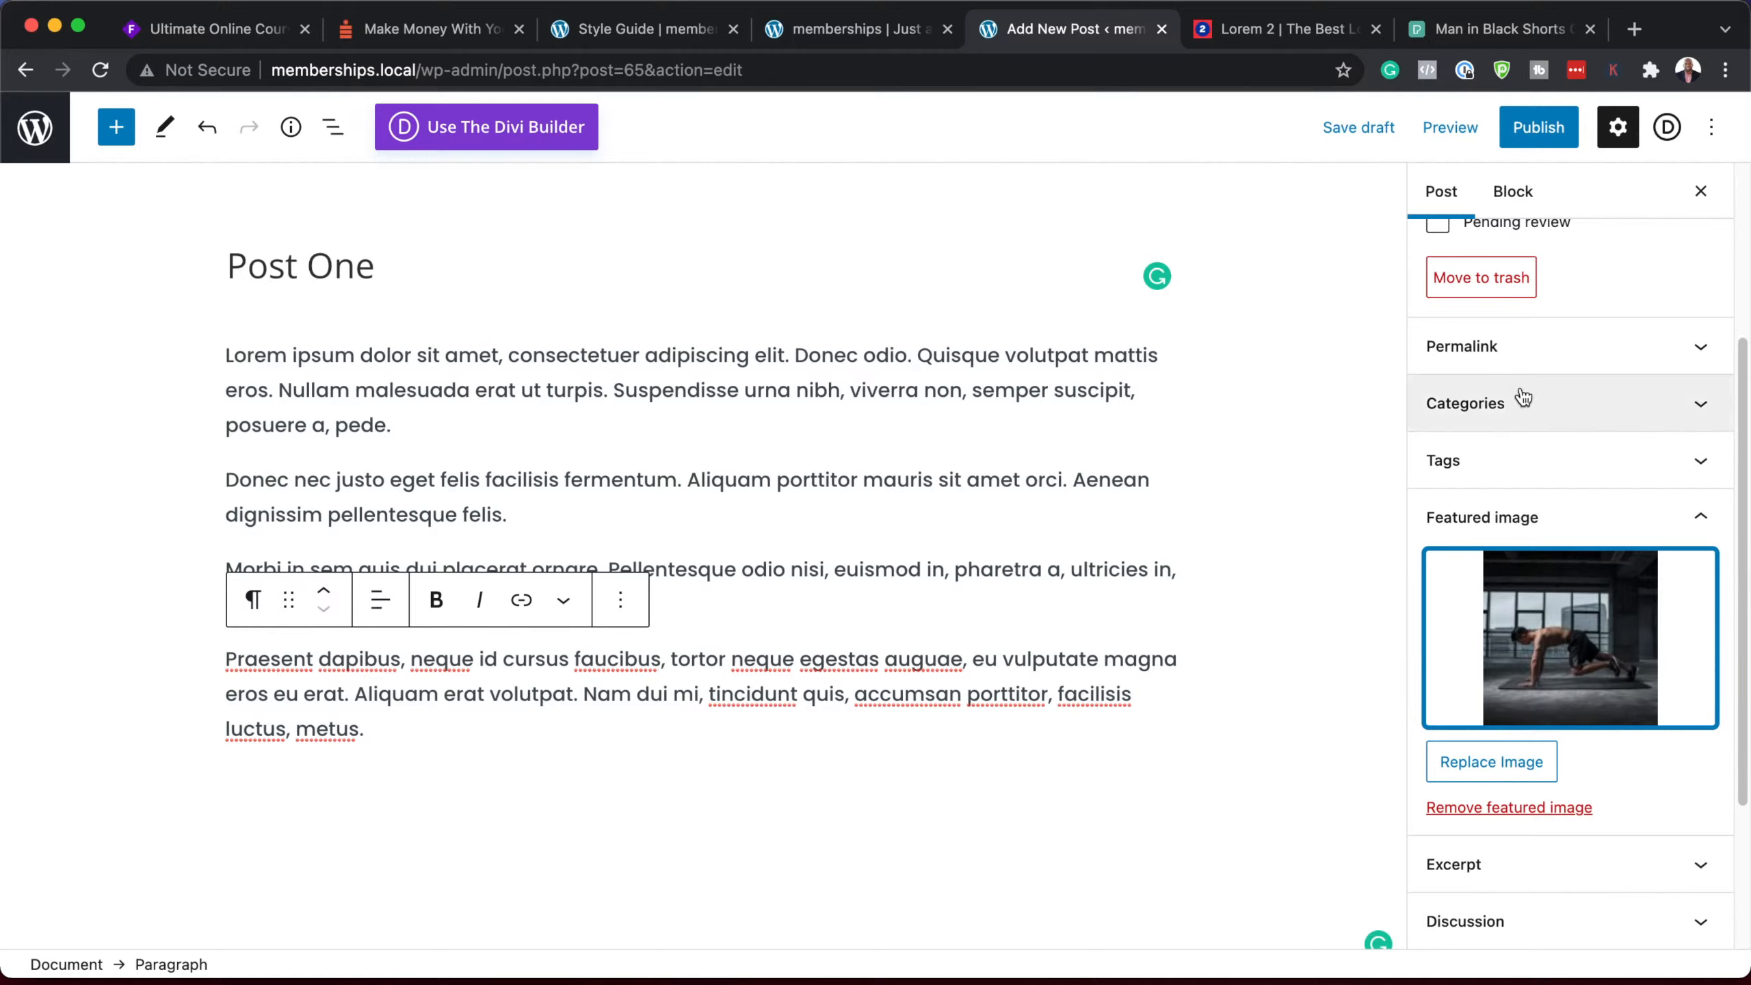
Step: Put Post One in the VIP category, publish it, and return to the Posts list
{"action": "left_click", "coordinate": [1505, 407]}
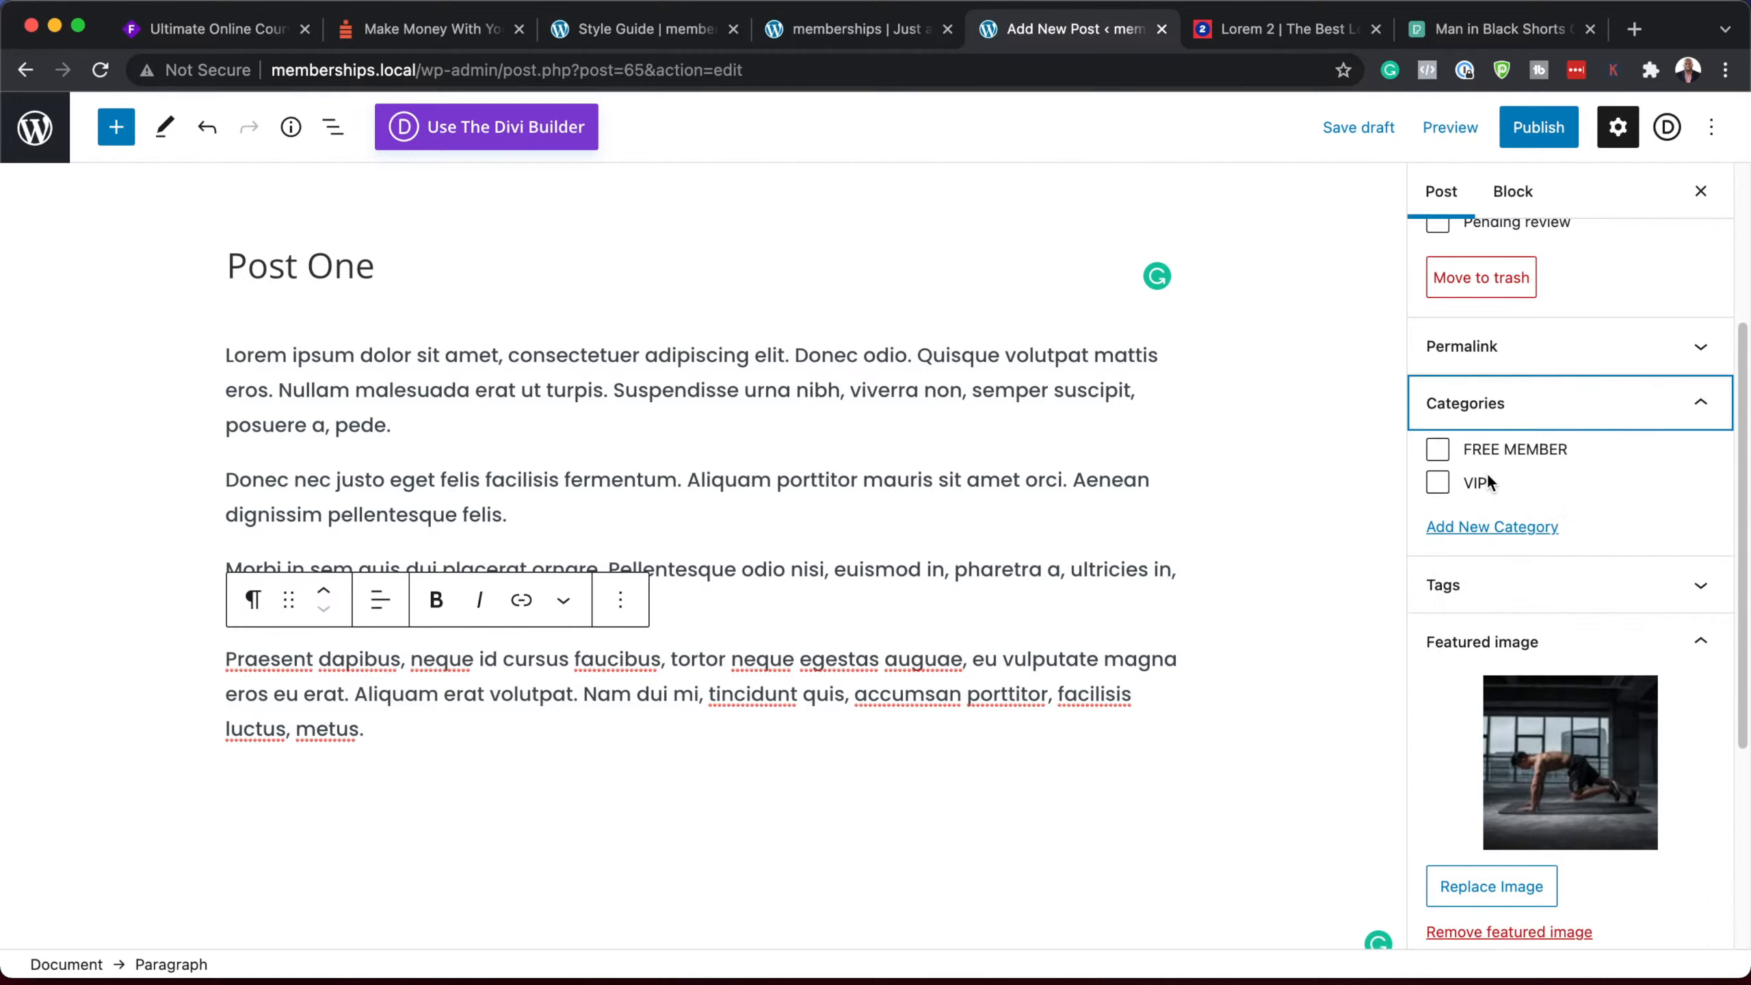
{"action": "left_click", "coordinate": [1438, 482]}
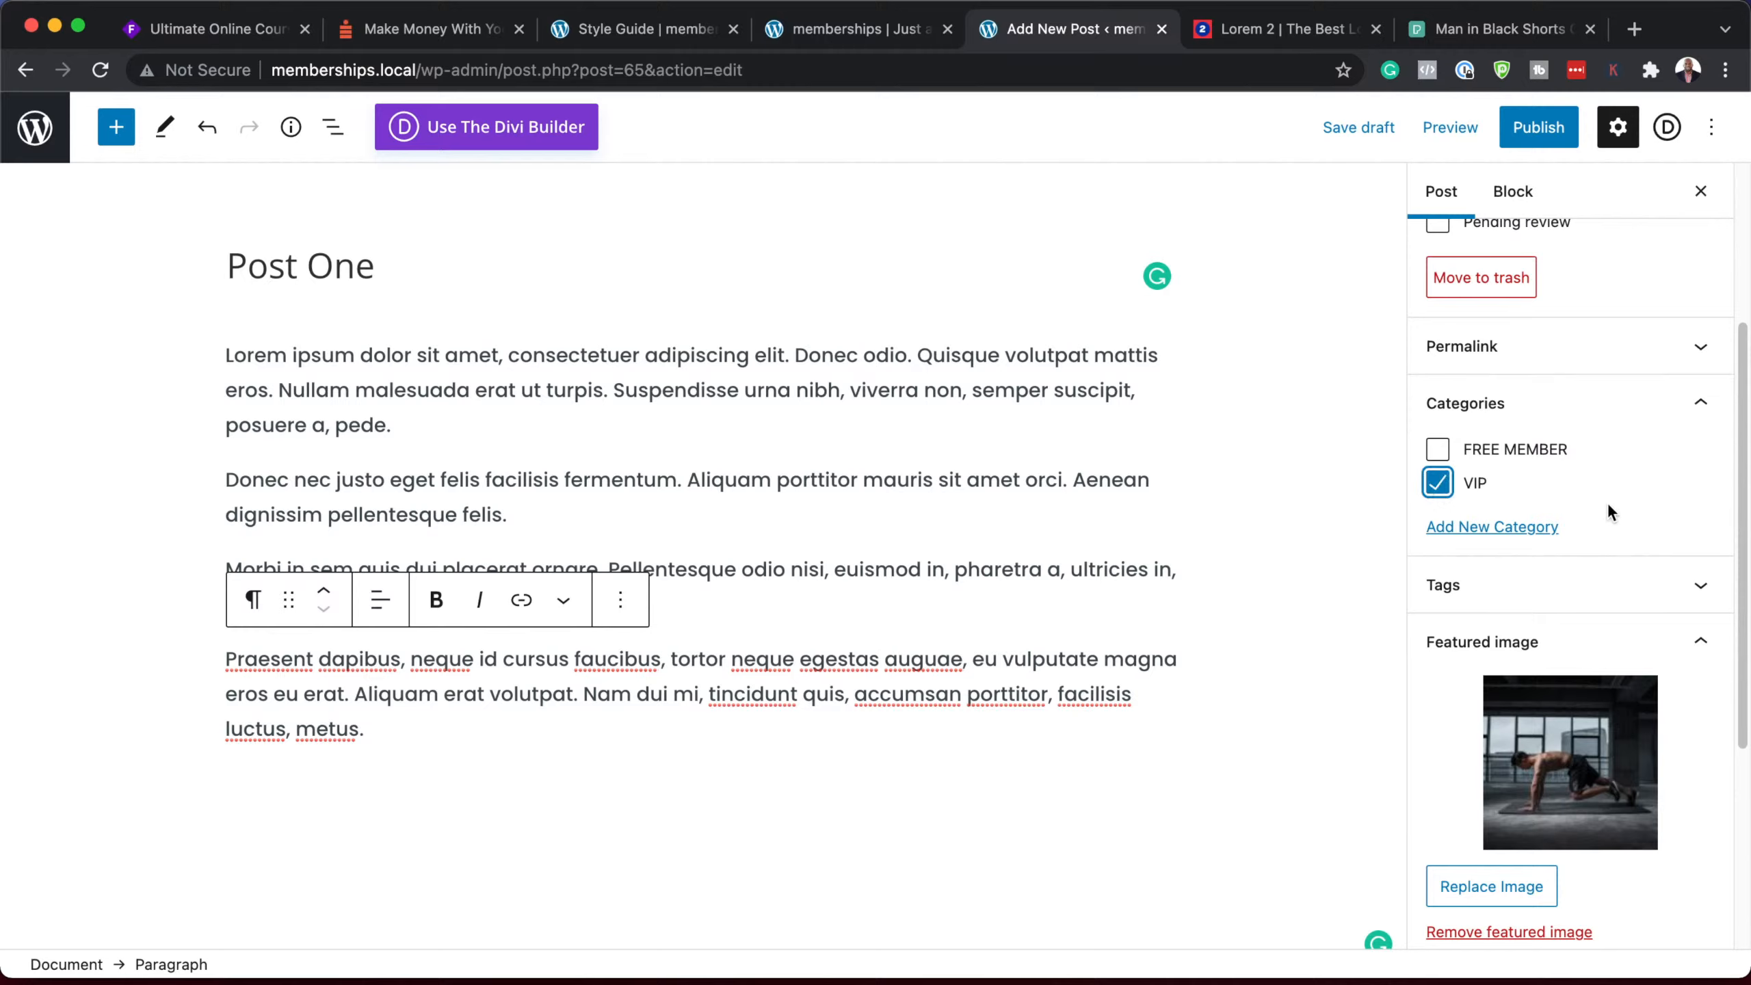
{"action": "left_click", "coordinate": [1539, 128]}
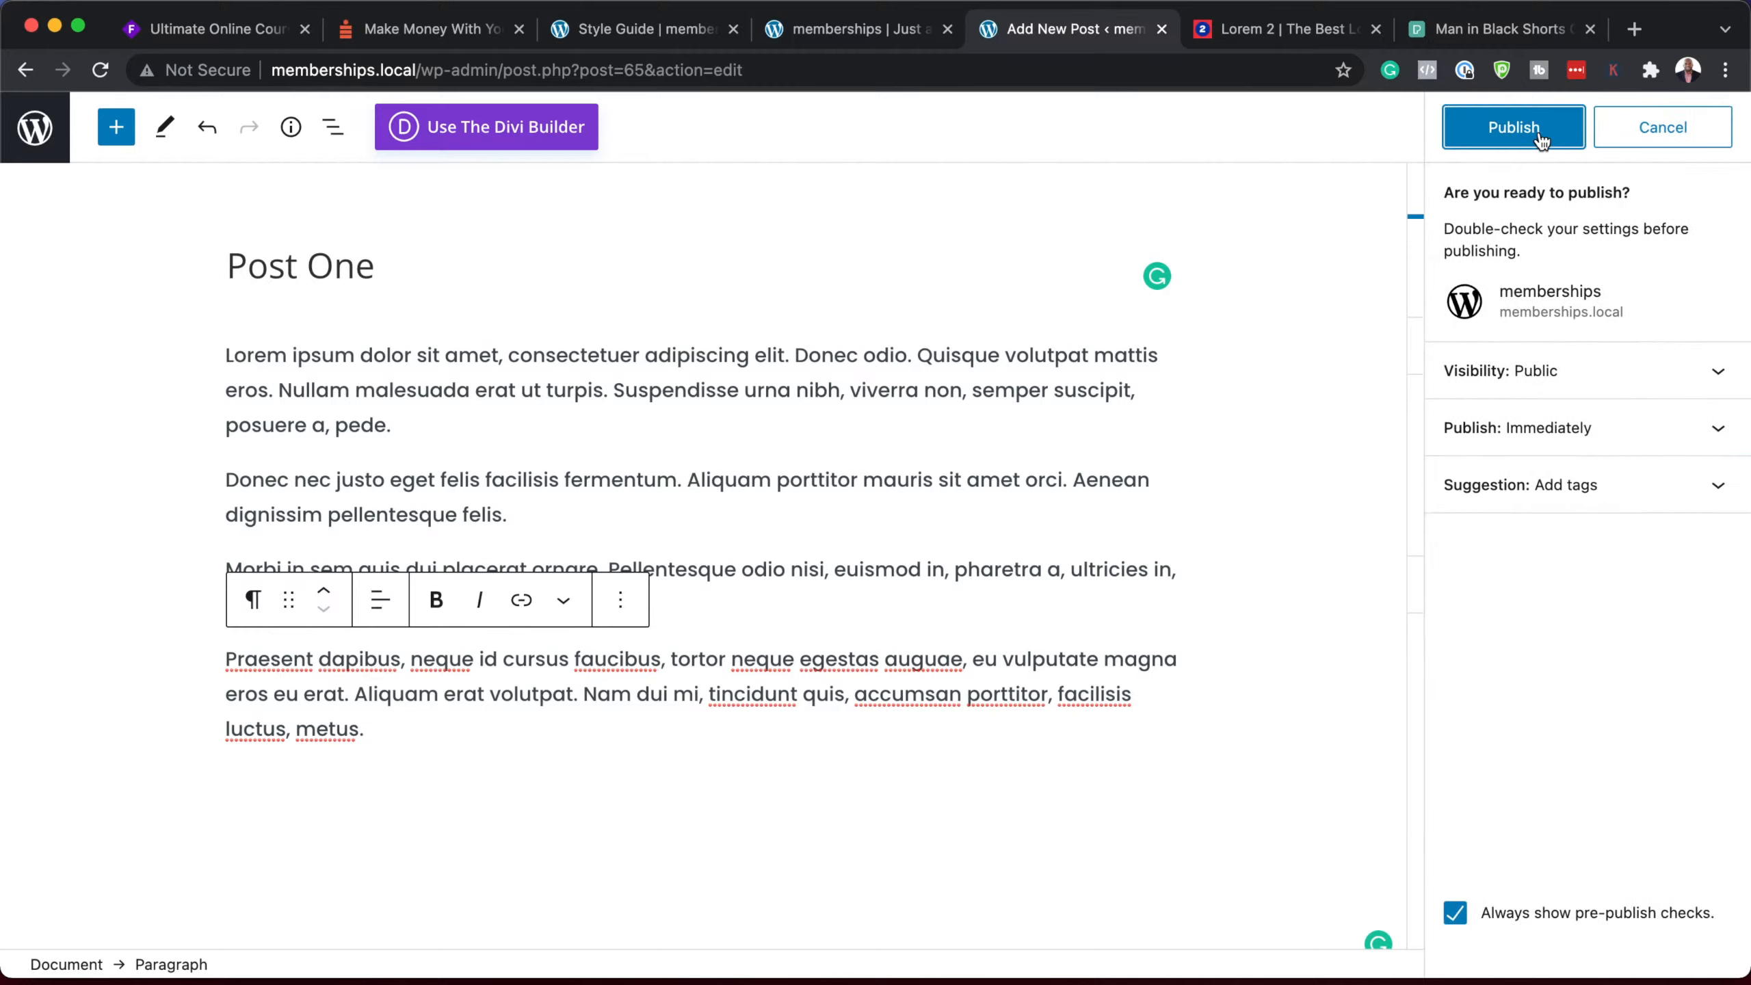
{"action": "left_click", "coordinate": [1452, 917]}
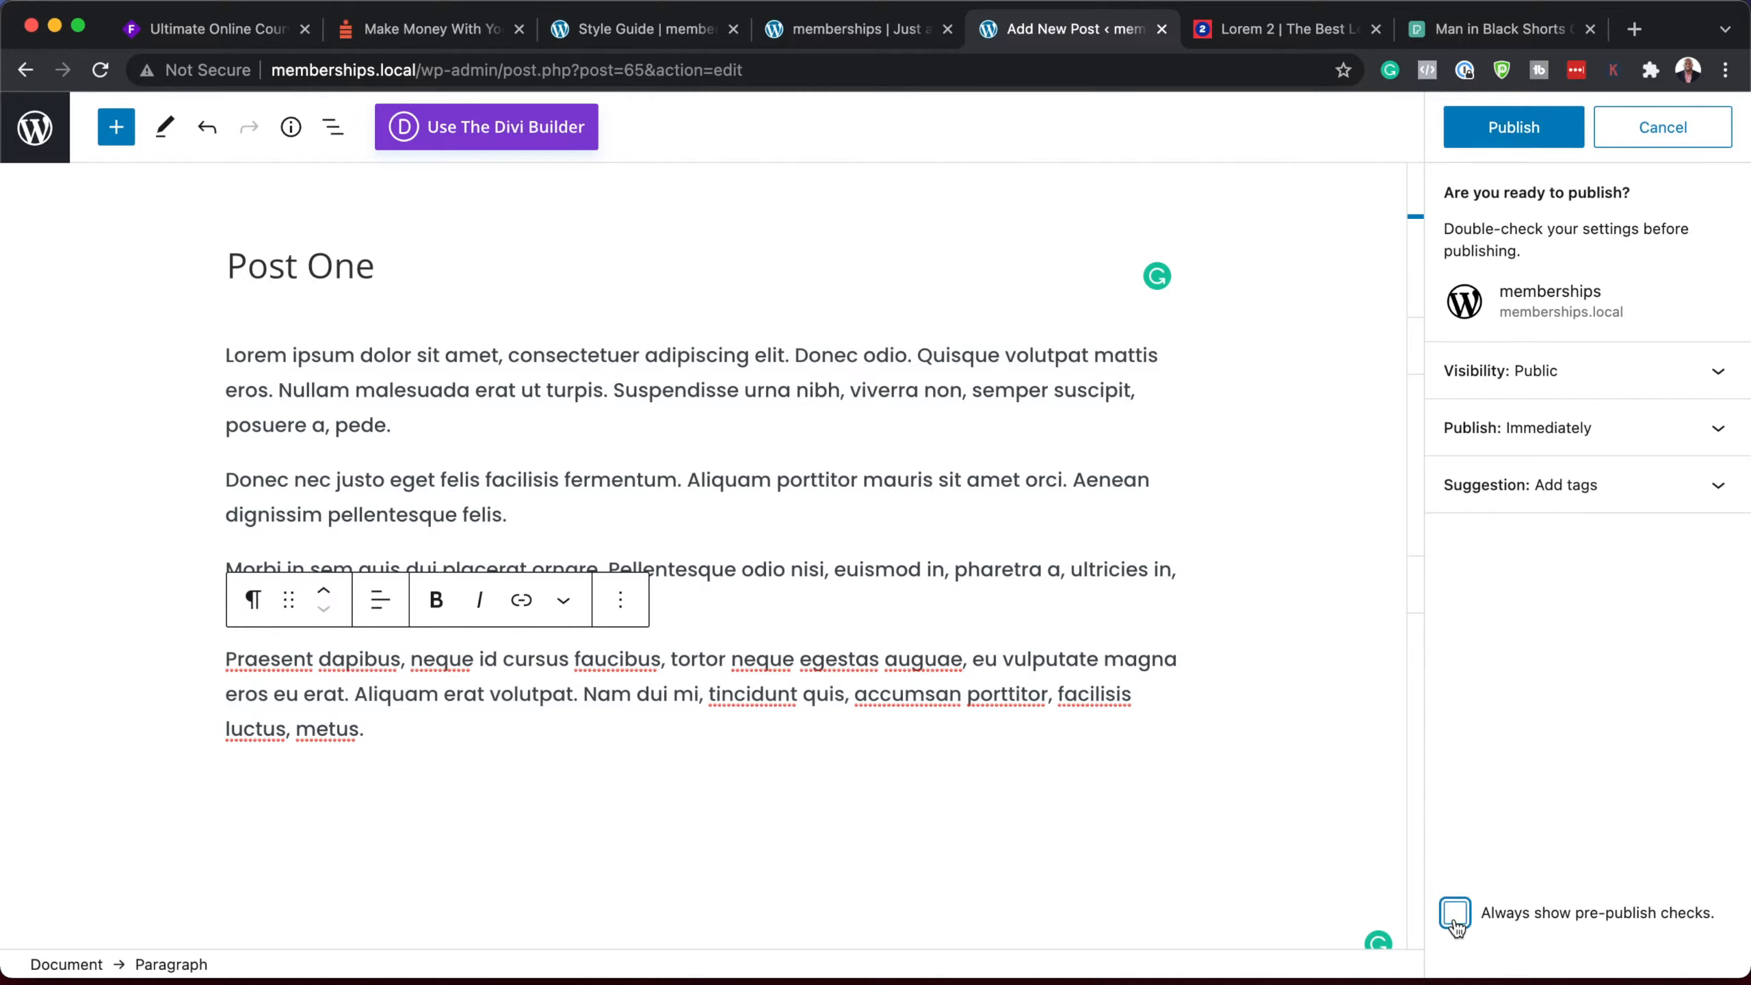
{"action": "left_click", "coordinate": [1521, 131]}
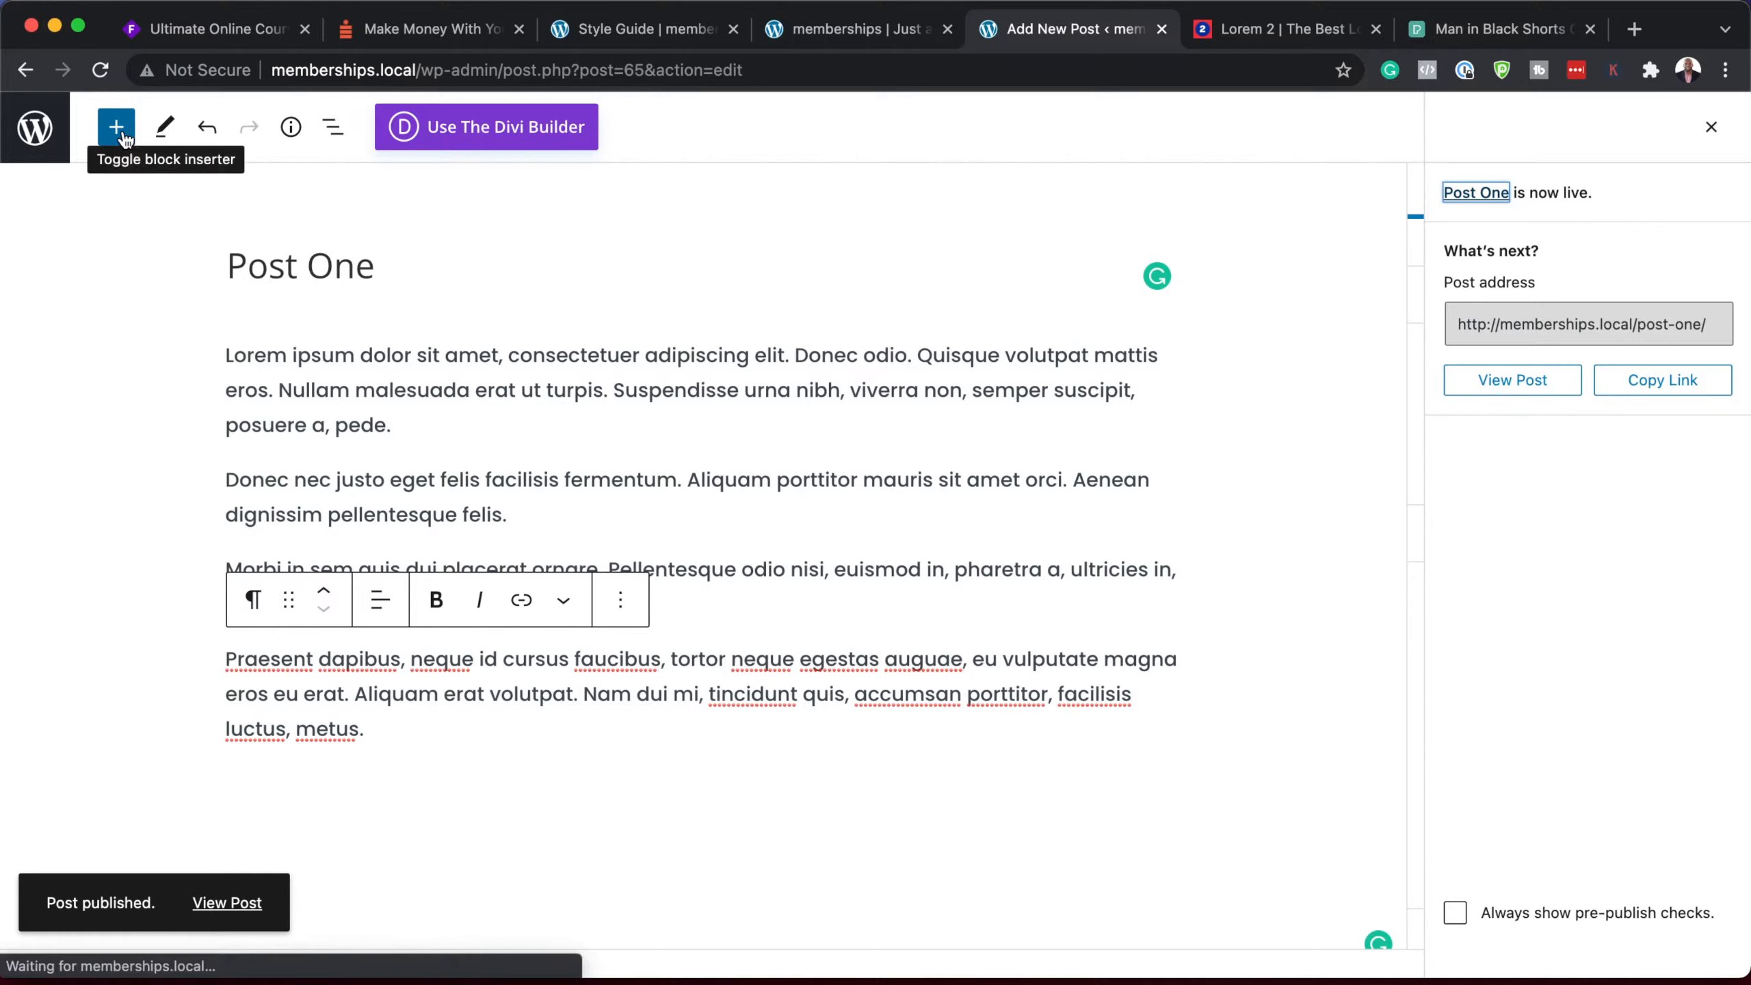
{"action": "left_click", "coordinate": [47, 136]}
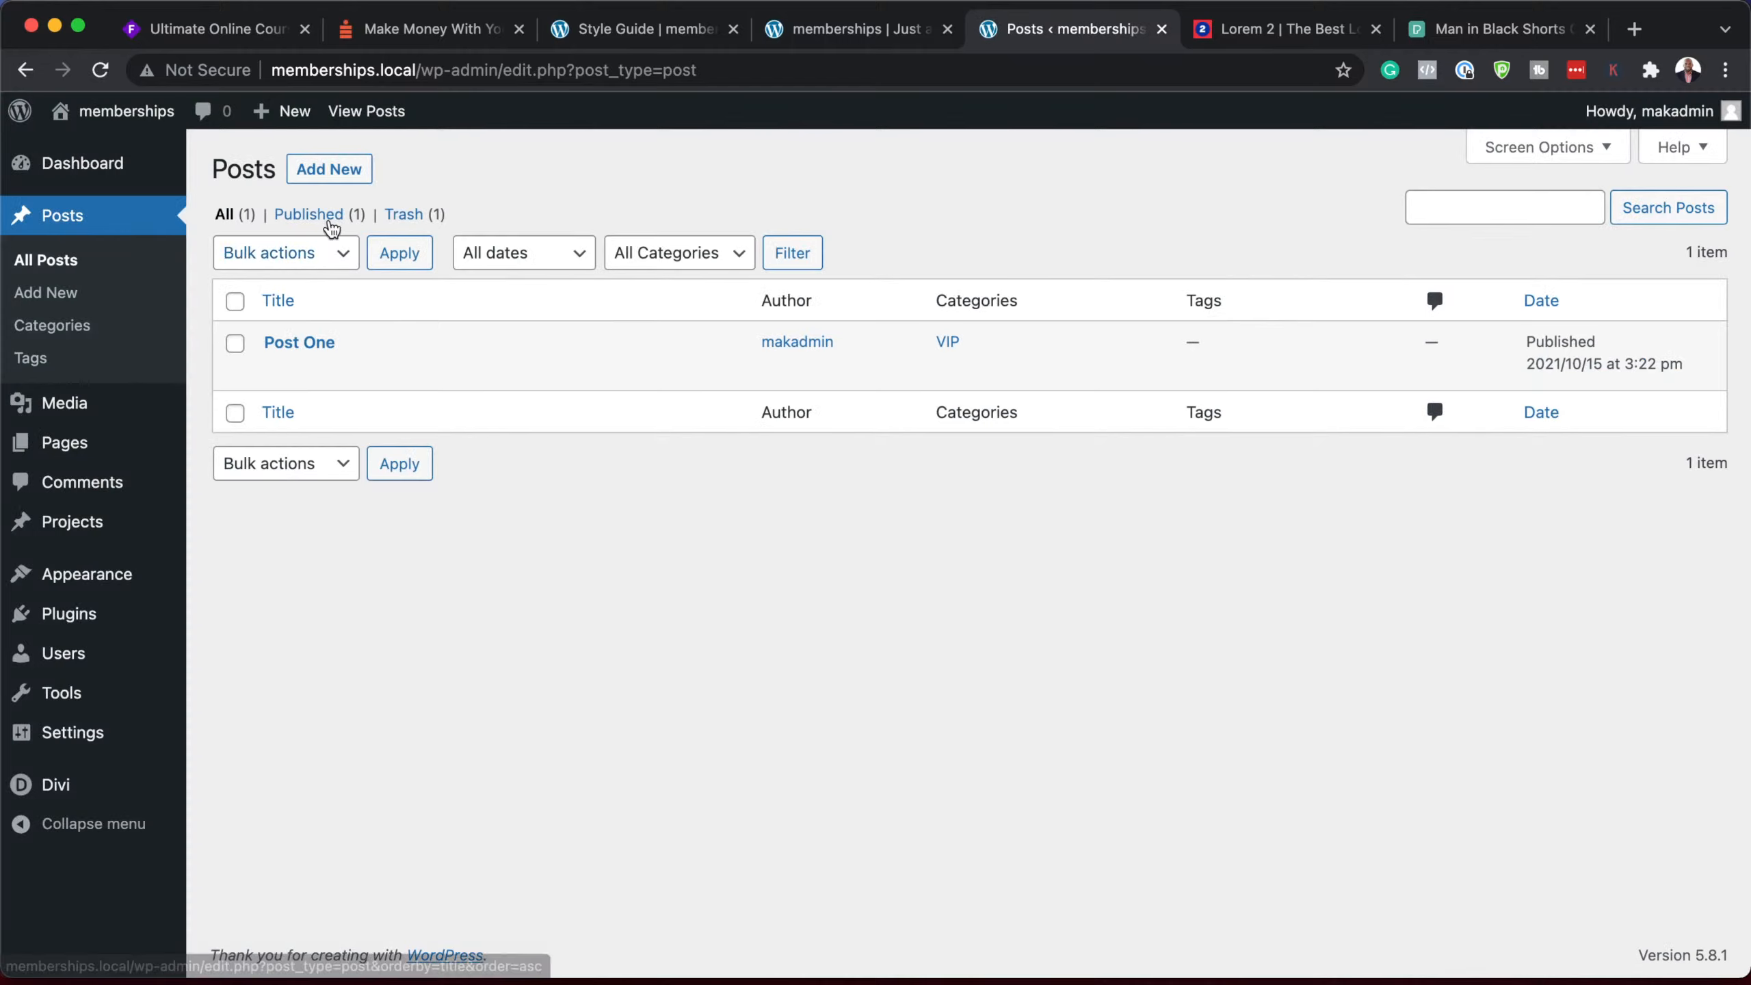
Step: Create a new default-editor post titled 'Post Two' with four pasted lorem ipsum paragraphs
{"action": "left_click", "coordinate": [329, 171]}
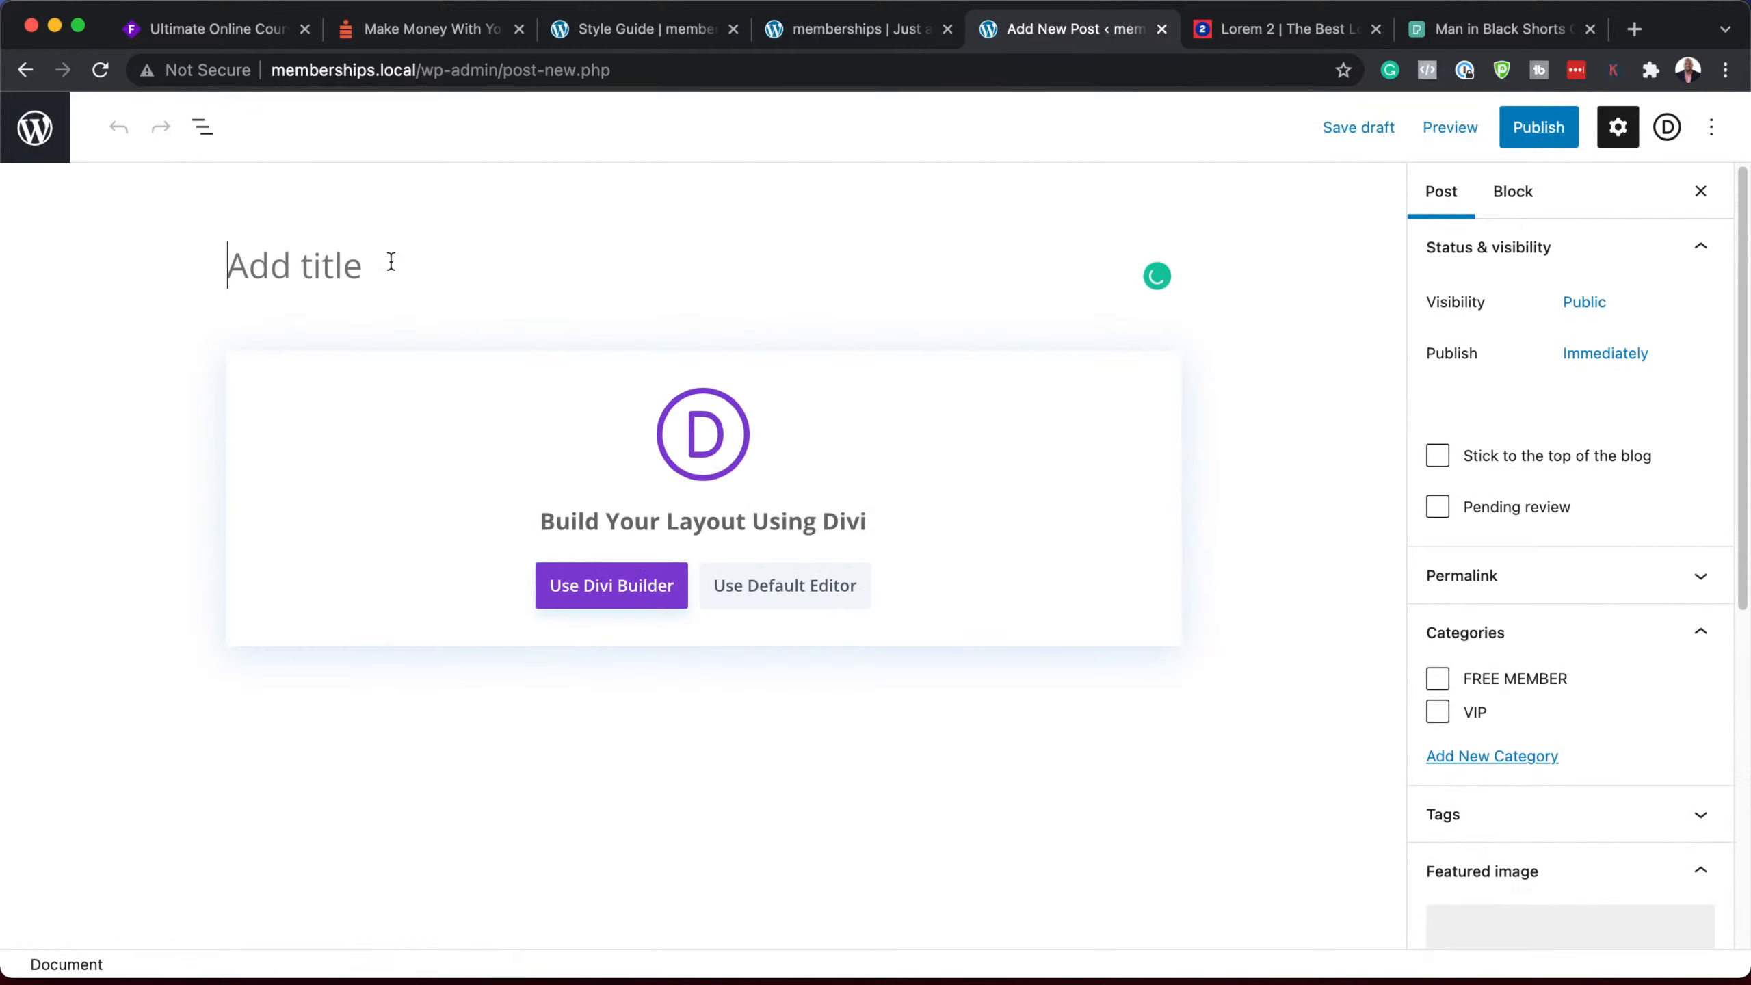
{"action": "type", "text": "Post Two"}
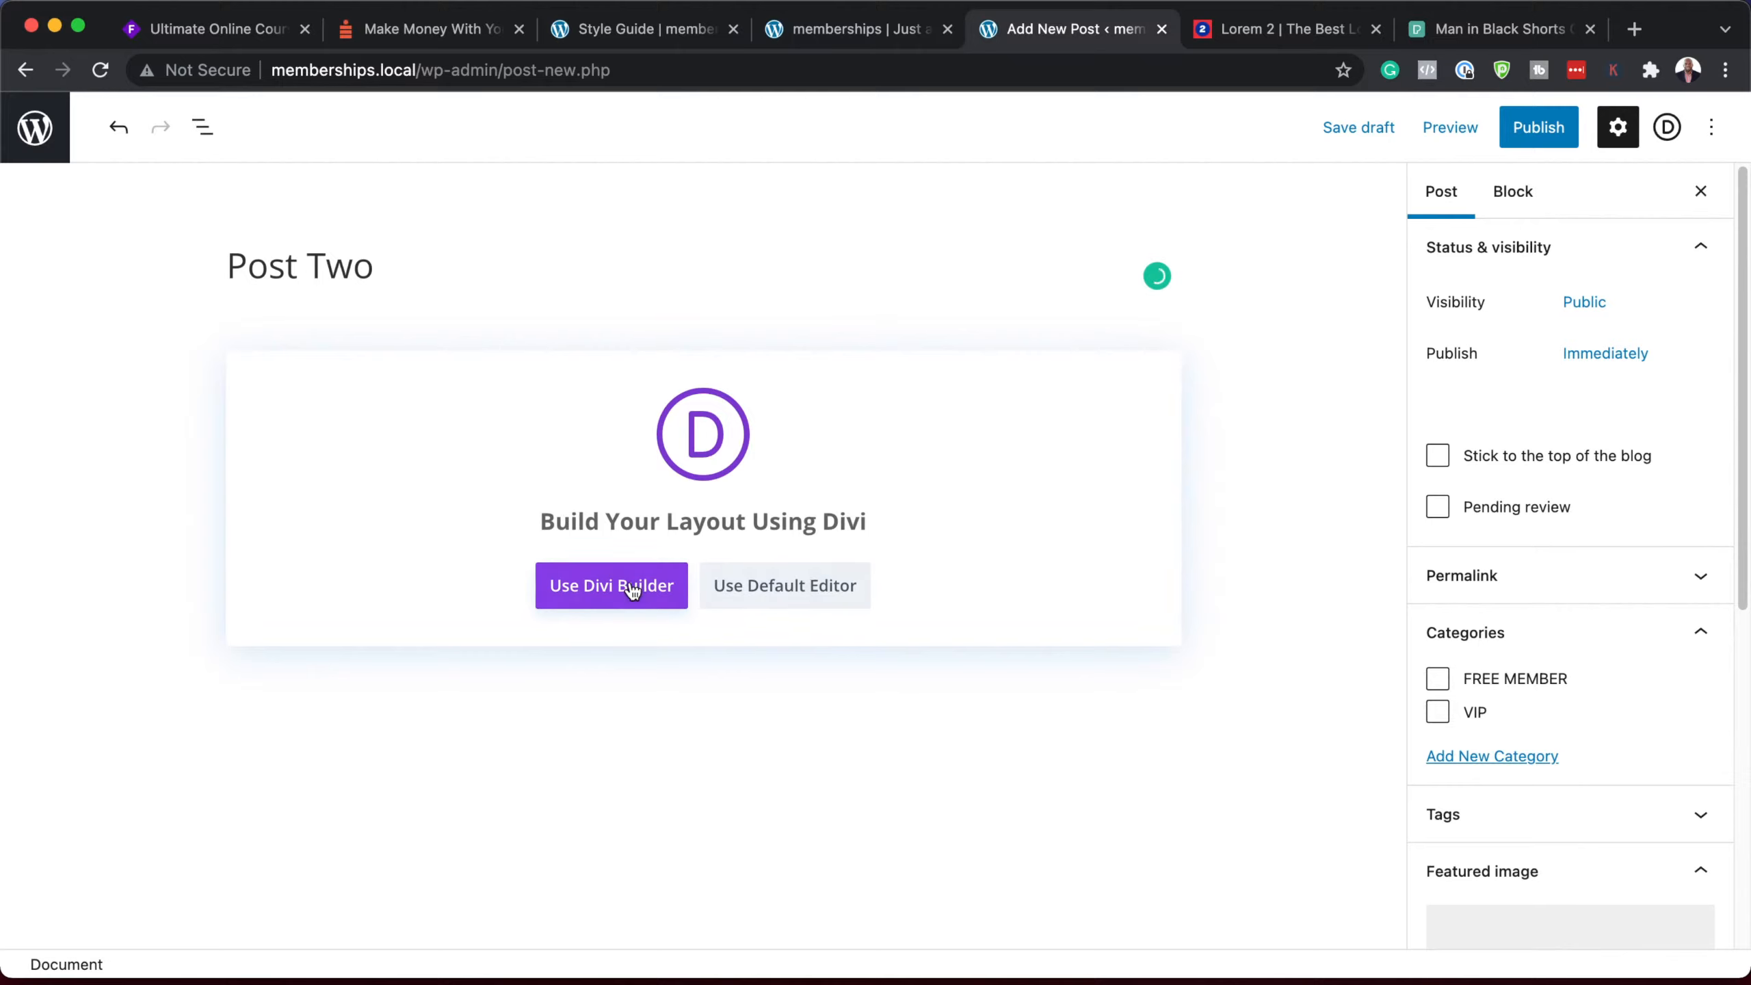
{"action": "left_click", "coordinate": [819, 587]}
{"action": "left_click", "coordinate": [395, 365]}
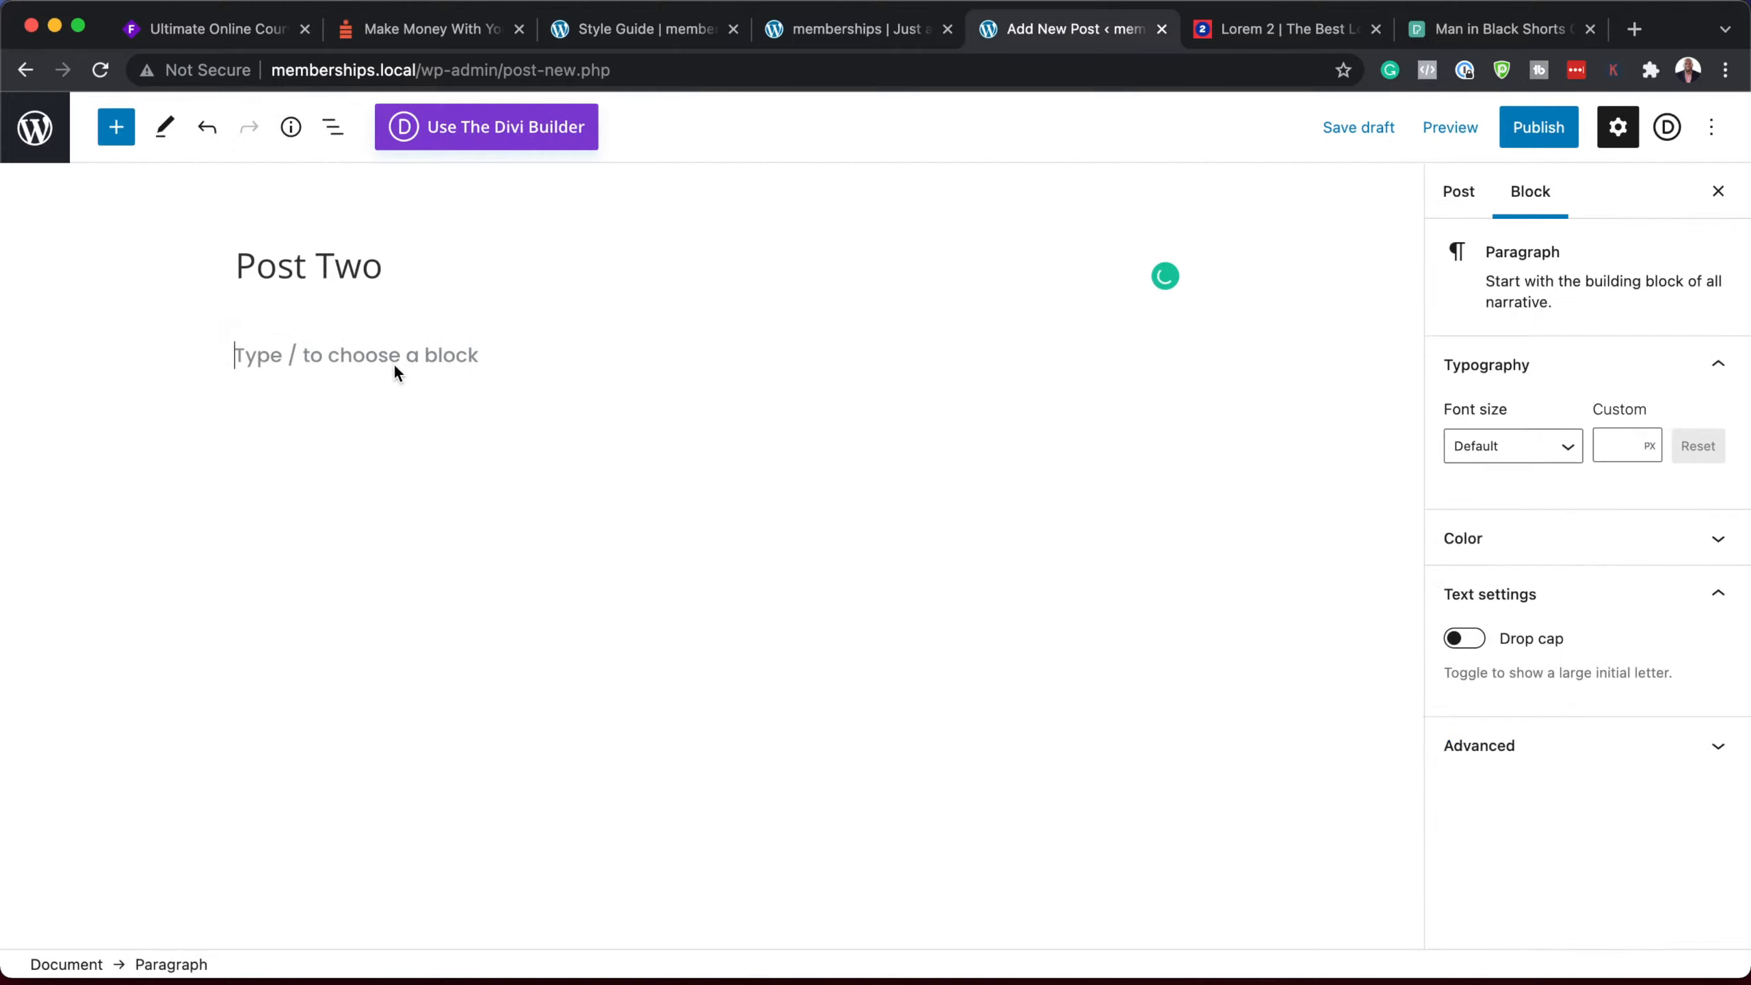
{"action": "type", "text": "Lorem ipsum dolor sit amet, consectetuer adipiscing elit. Donec odio. Quisque volutpat mattis eros. Nullam malesuada erat ut turpis. Suspendisse urna nibh, viverra non, semper suscipit, posuere a, pede. Donec nec justo eget felis facilisis fermentum. Aliquam porttitor mauris sit amet orci. Aenean dignissim pellentesque felis. Morbi in sem quis dui placerat ornare. Pellentesque odio nisi, euismod in, pharetra a, ultricies in, diam. Sed arcu. Cras consequat. Praesent dapibus, neque id cursus faucibus, tortor neque egestas auguae, eu vulputate magna eros eu erat. Aliquam erat volutpat. Nam dui mi, tincidunt quis, accumsan porttitor, facilisis luctus, metus."}
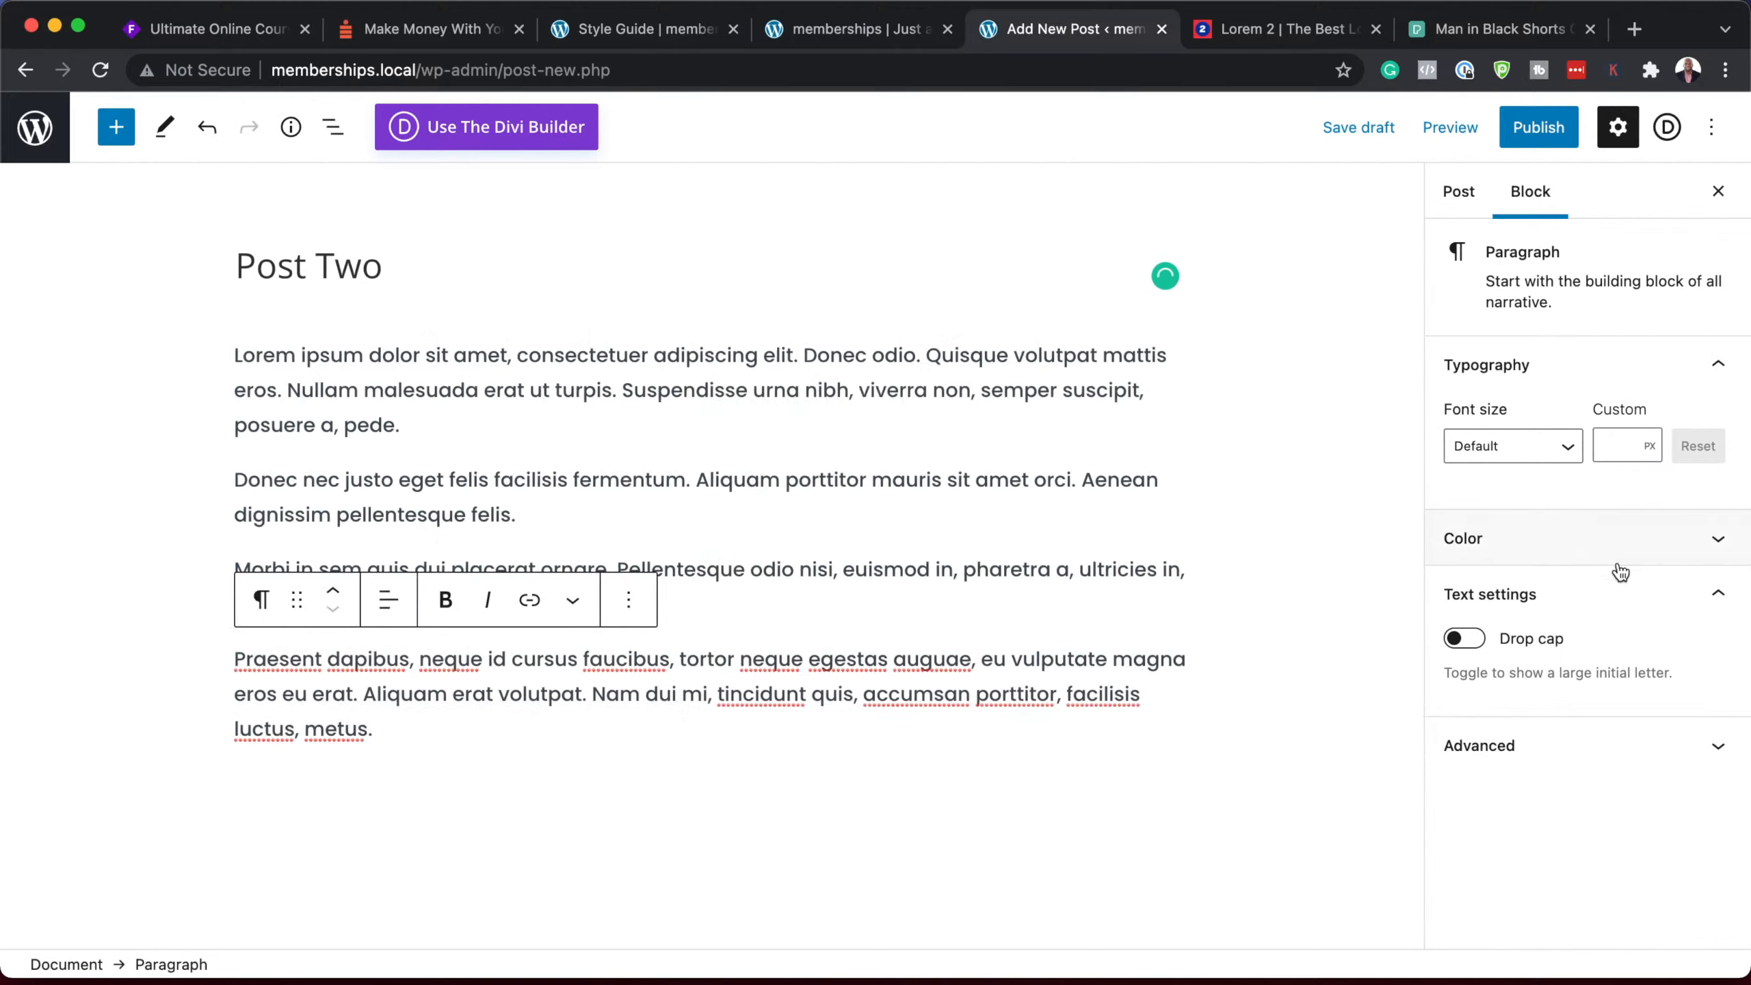
Step: Give Post Two the VIP category and the plank featured image, then publish it
{"action": "left_click", "coordinate": [1458, 191]}
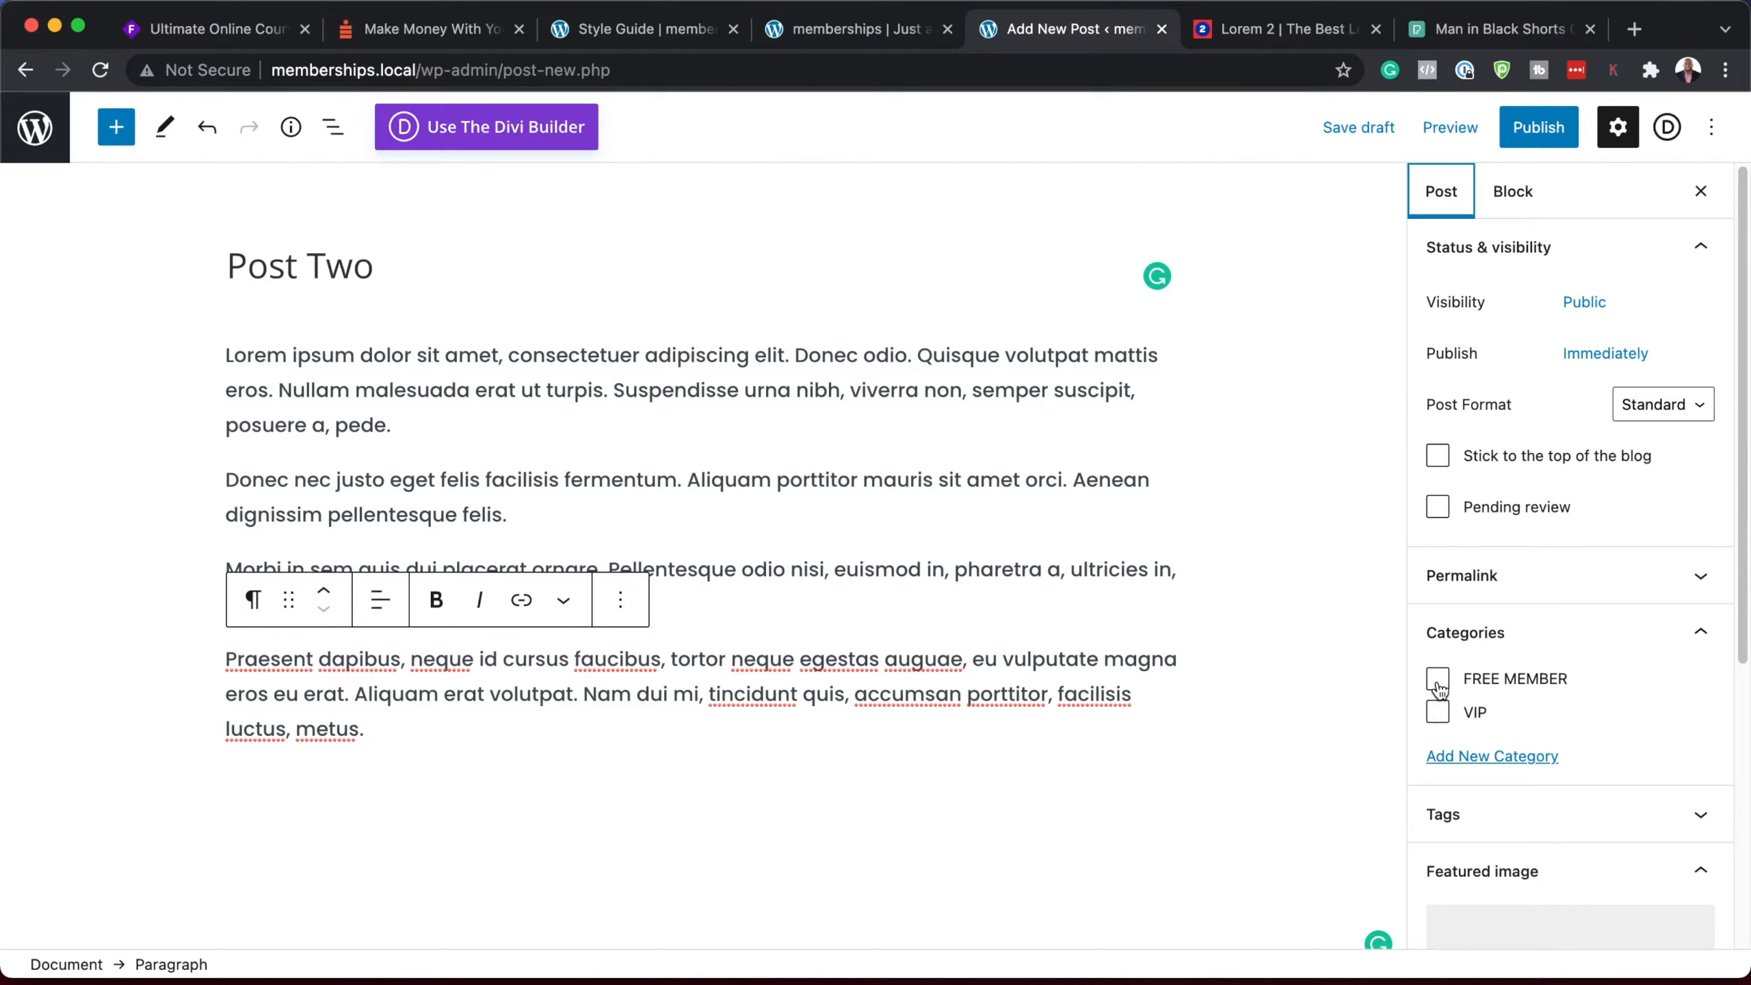
{"action": "left_click", "coordinate": [1438, 712]}
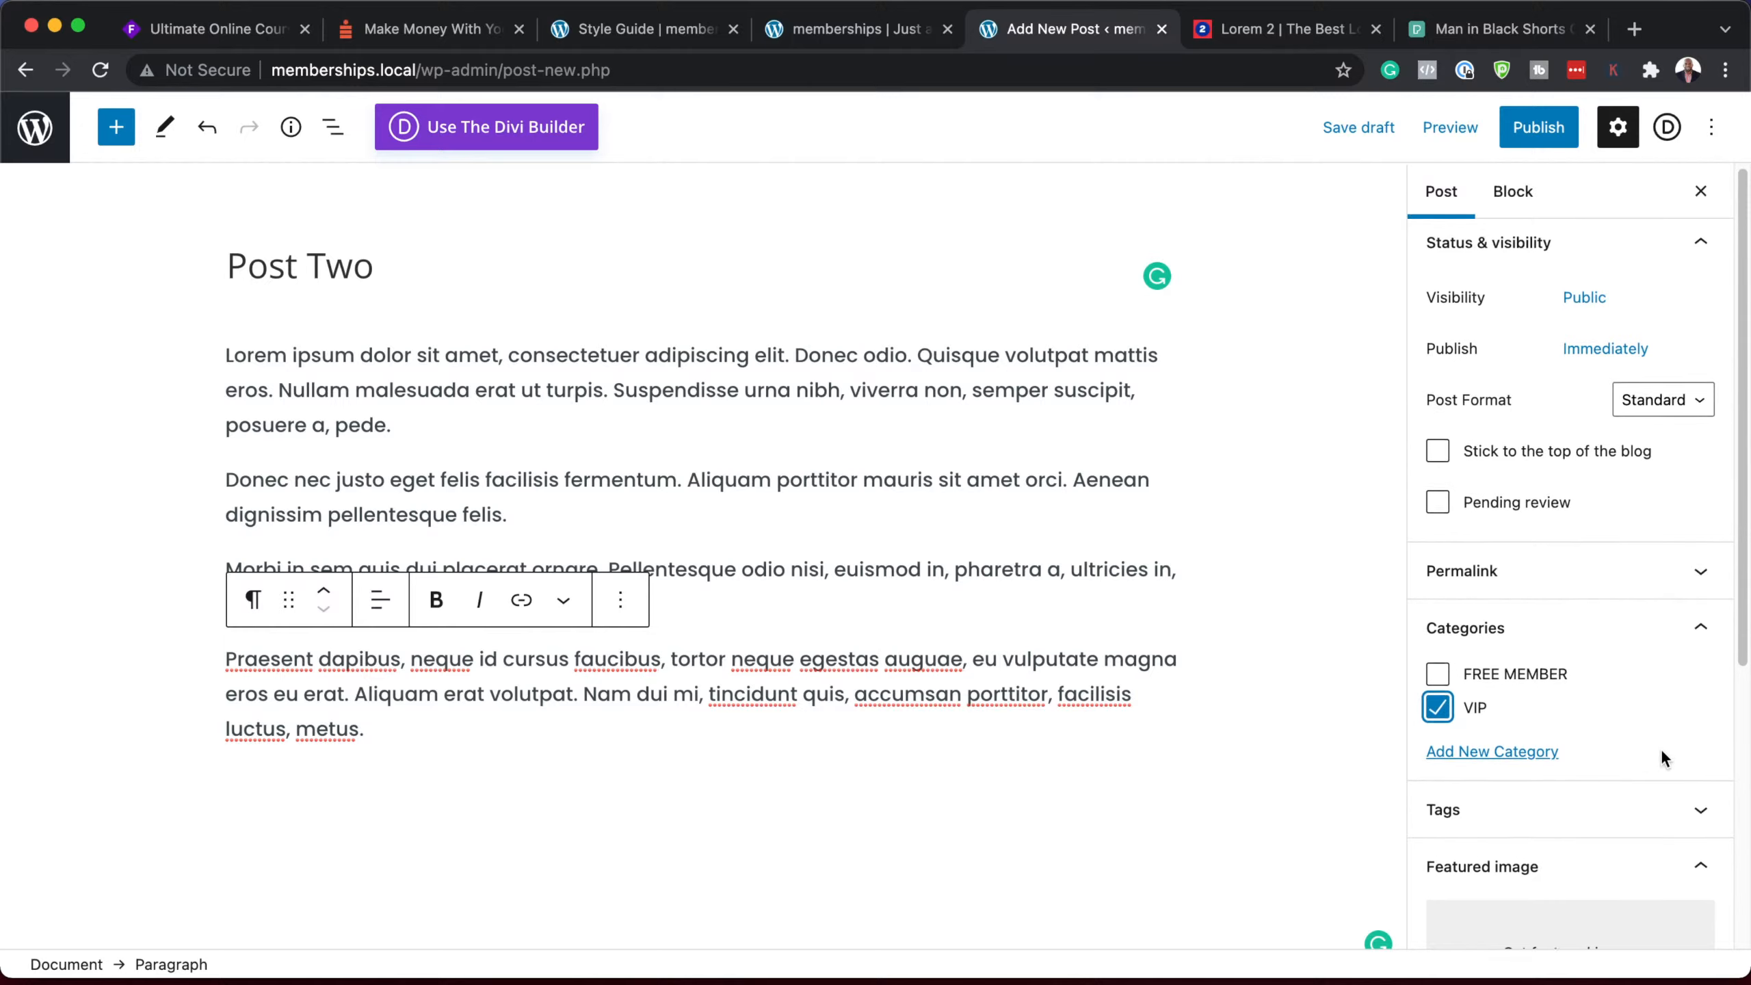
{"action": "scroll", "coordinate": [1661, 747], "scroll_direction": "down", "scroll_amount": 3}
{"action": "left_click", "coordinate": [1623, 754]}
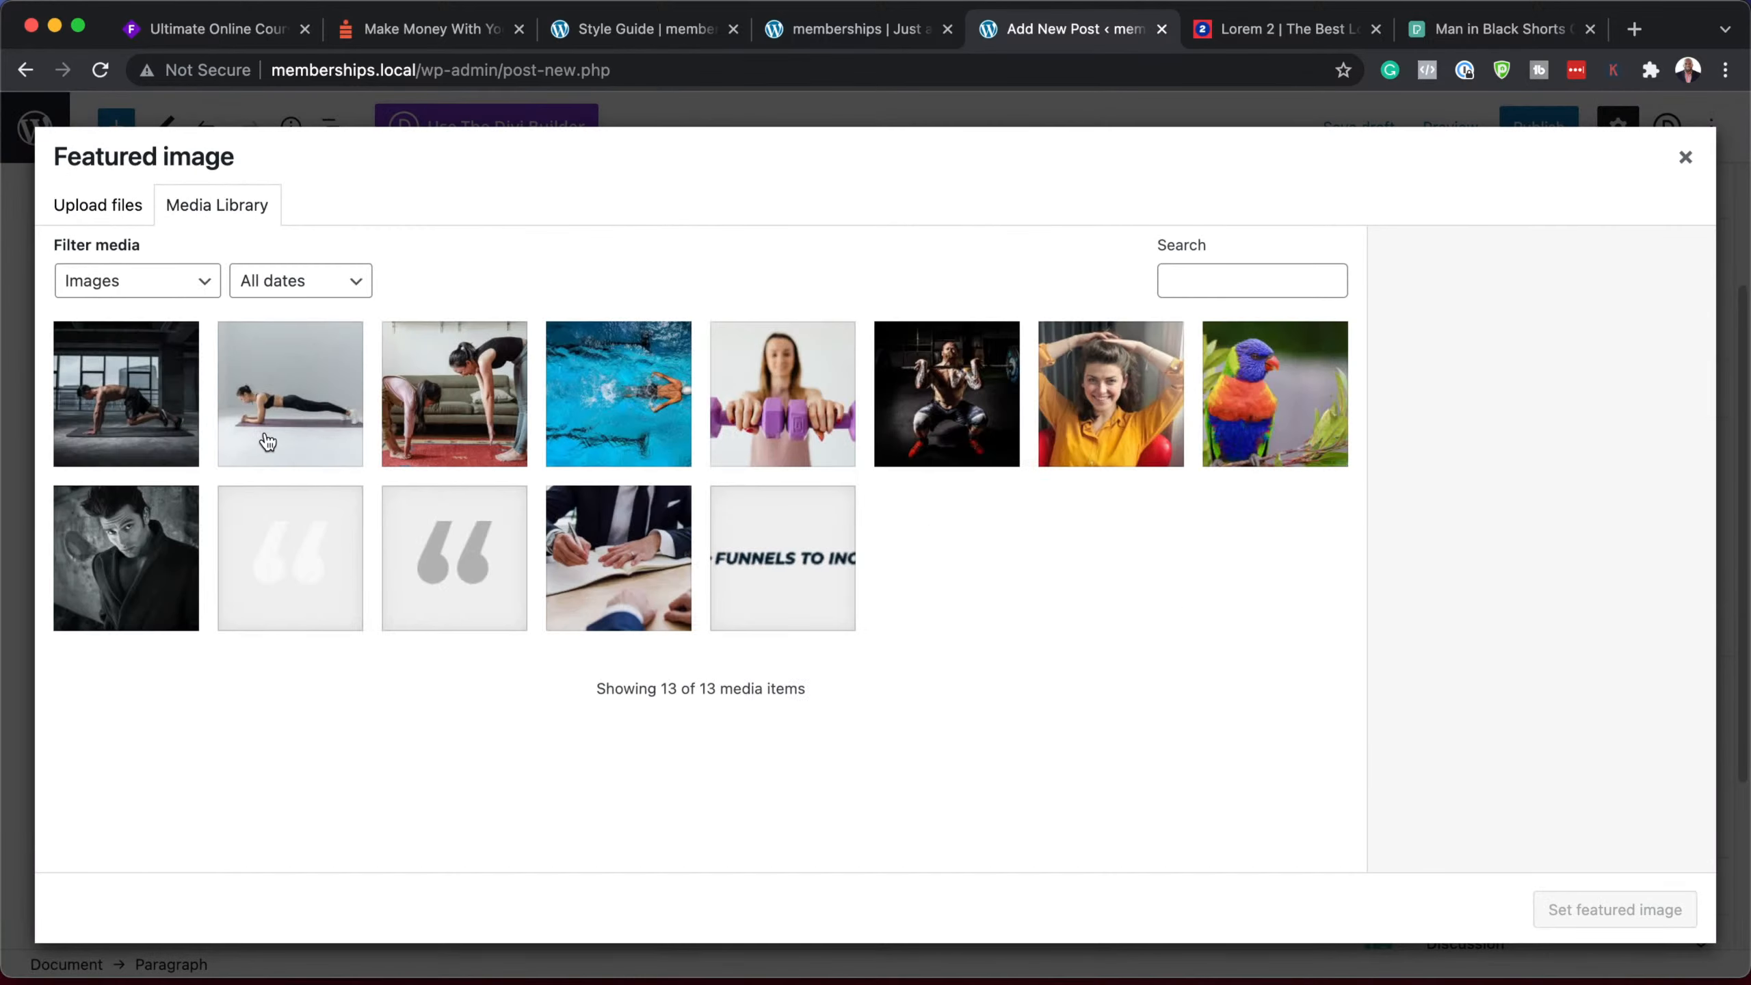
{"action": "left_click", "coordinate": [331, 396]}
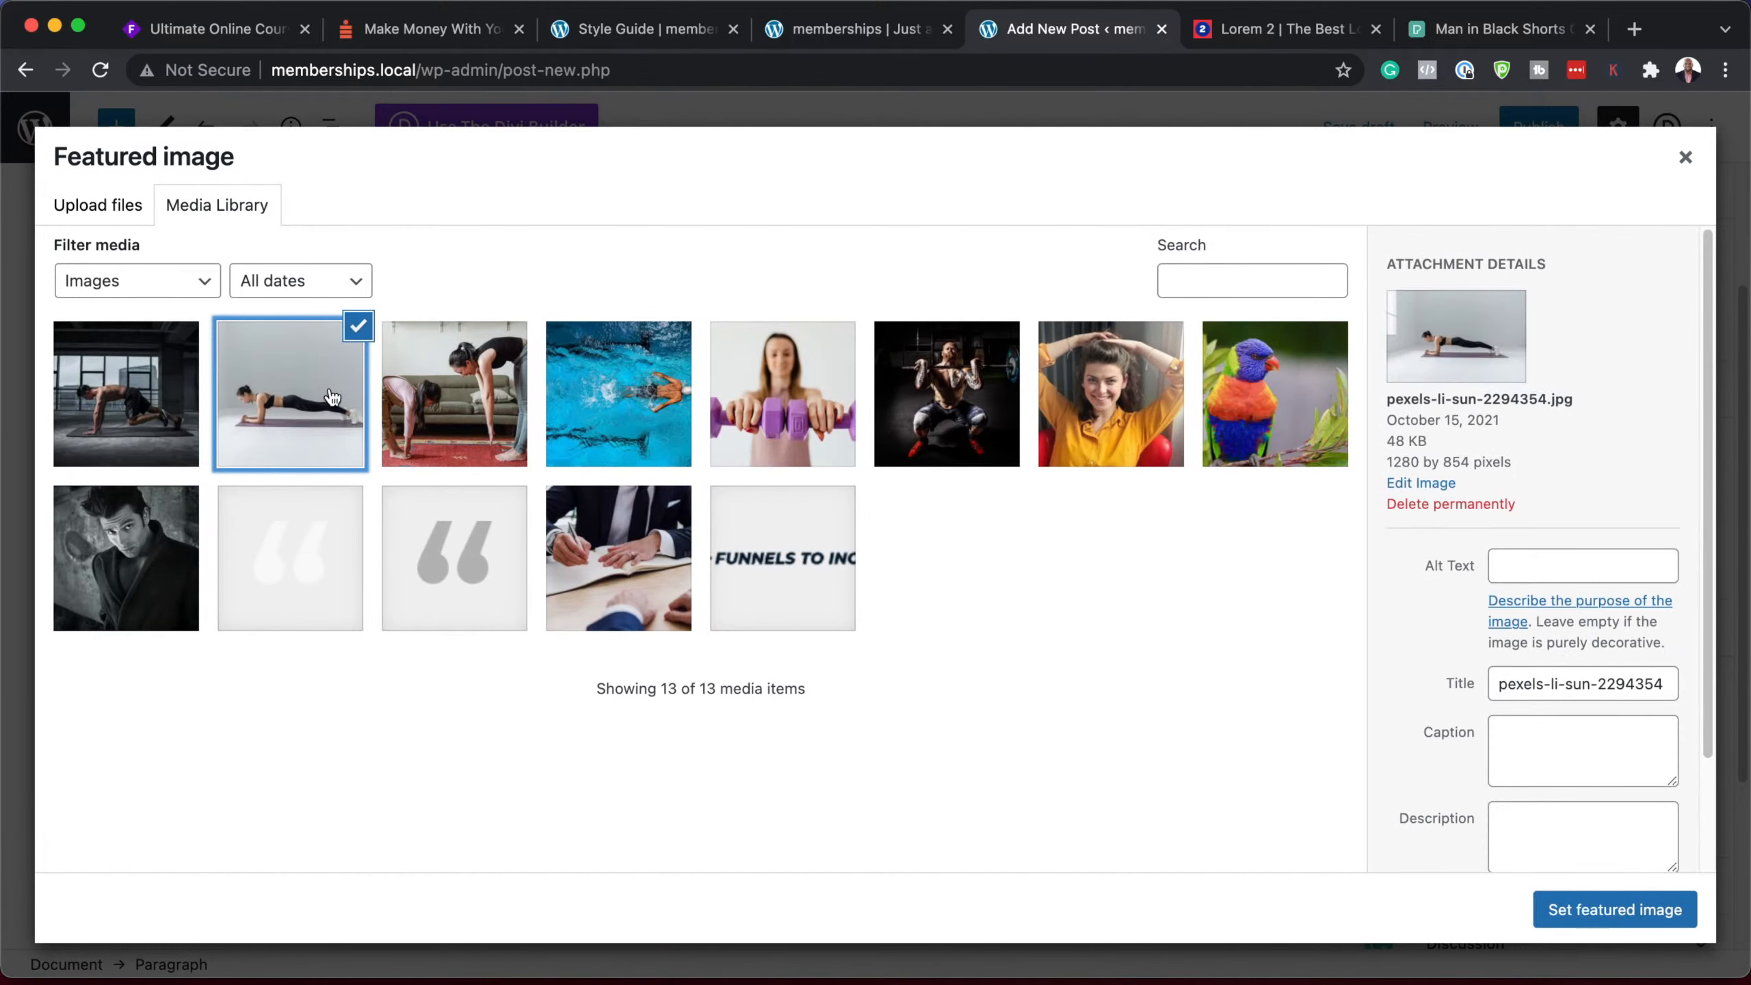
{"action": "left_click", "coordinate": [1568, 908]}
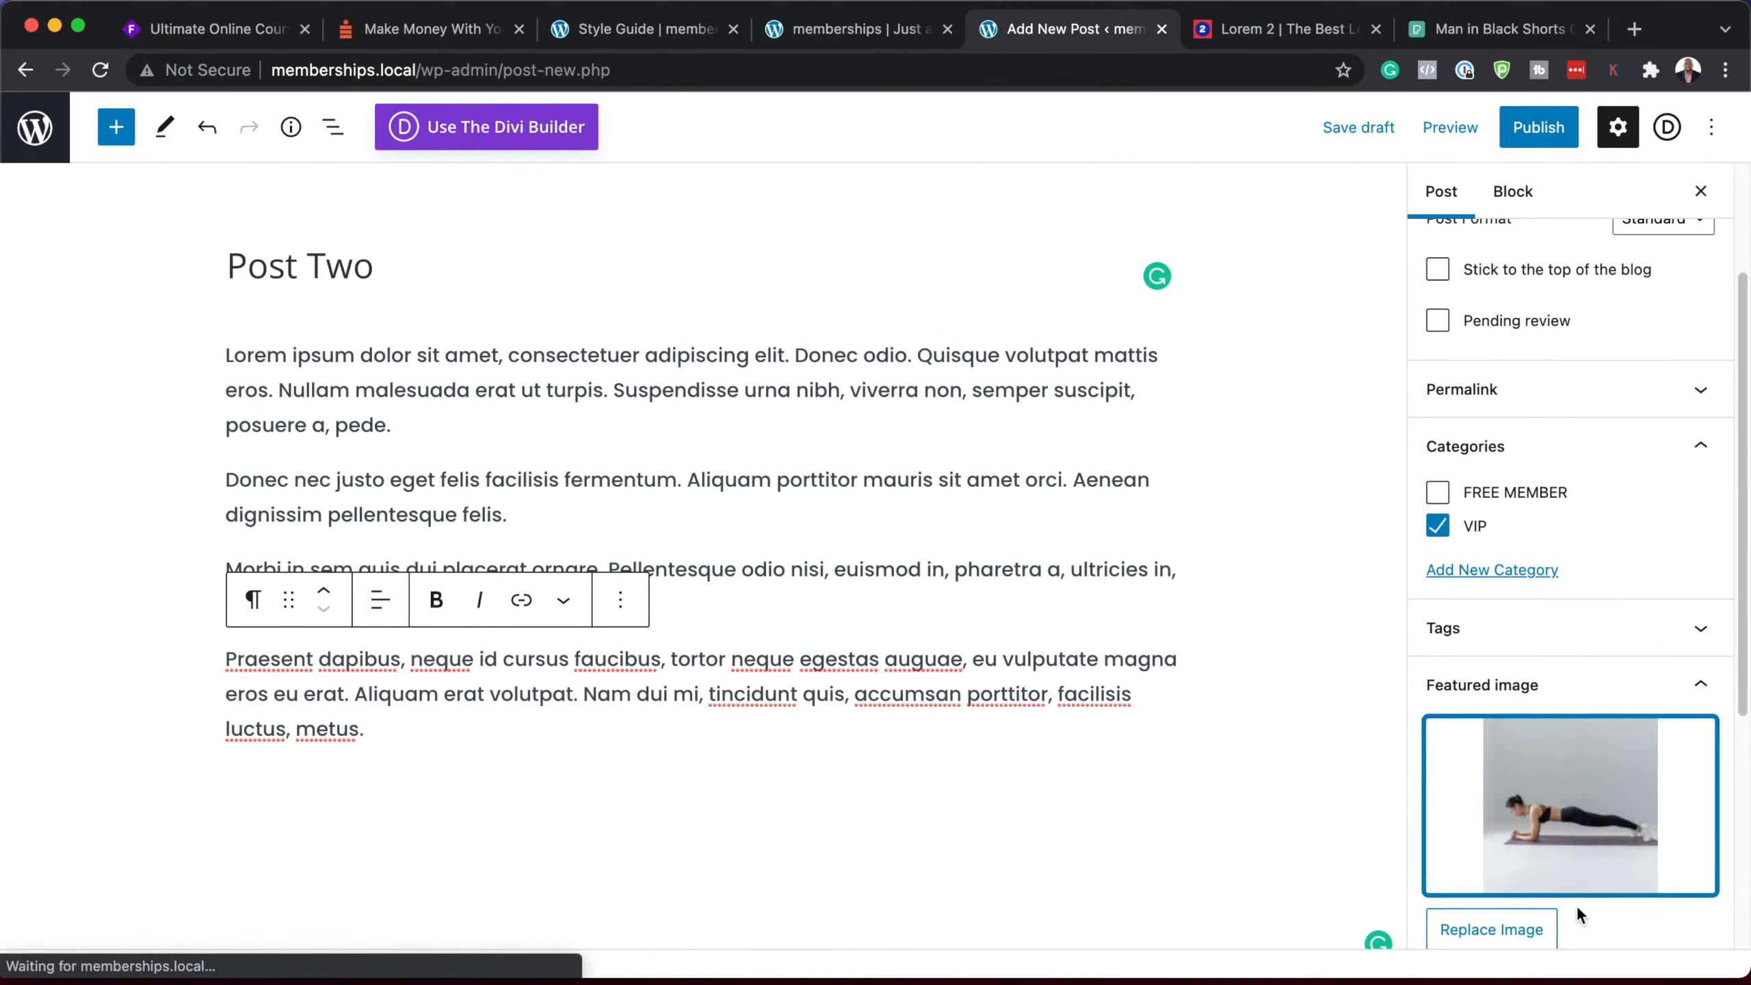
{"action": "left_click", "coordinate": [1538, 130]}
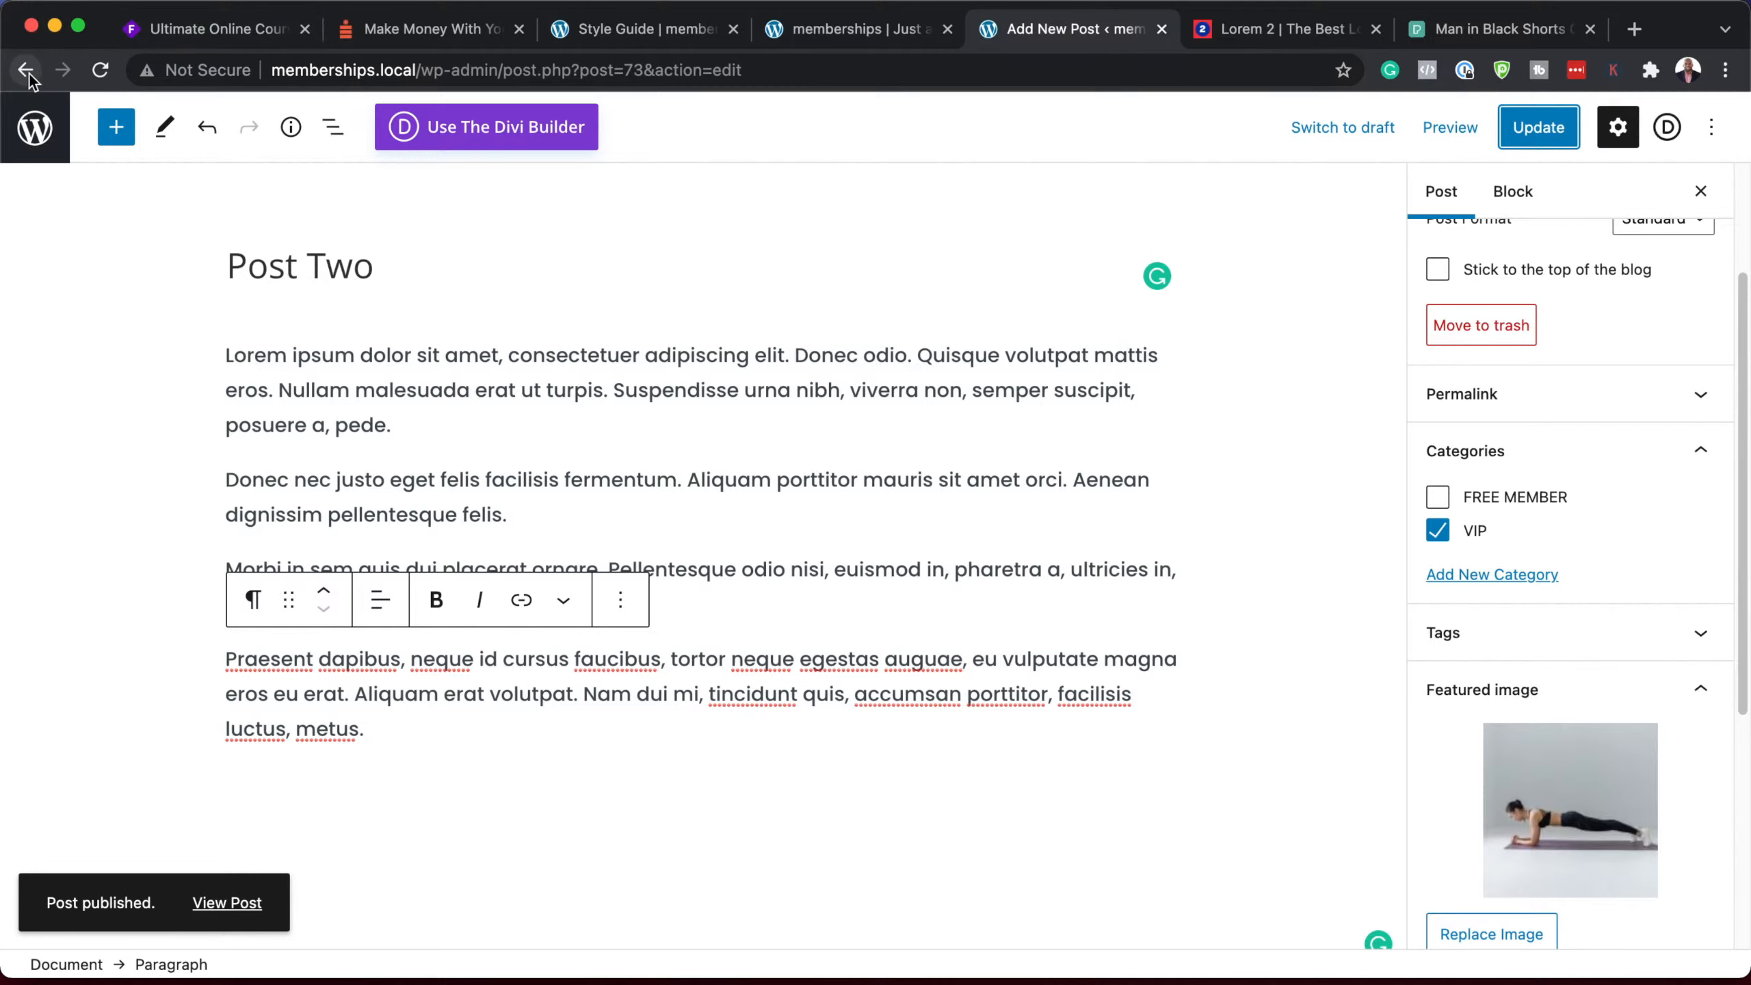
Step: Create a new default-editor post titled 'Post Three' with pasted lorem ipsum text
{"action": "left_click", "coordinate": [30, 128]}
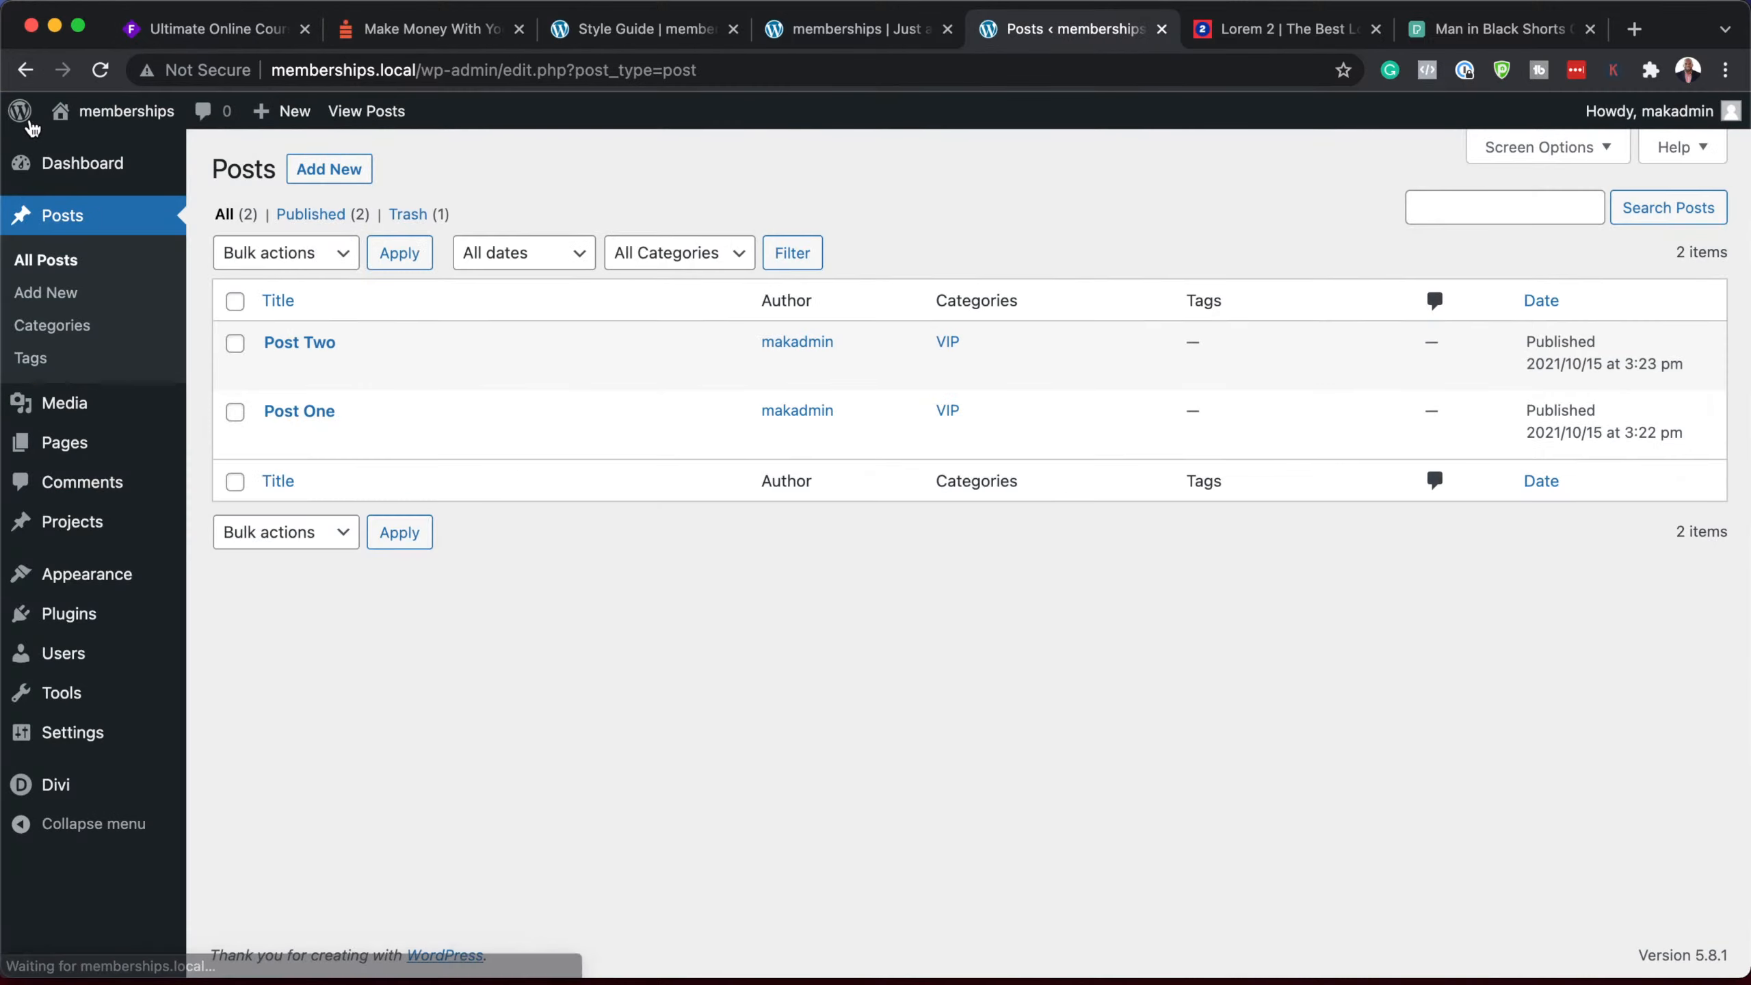
{"action": "left_click", "coordinate": [356, 177]}
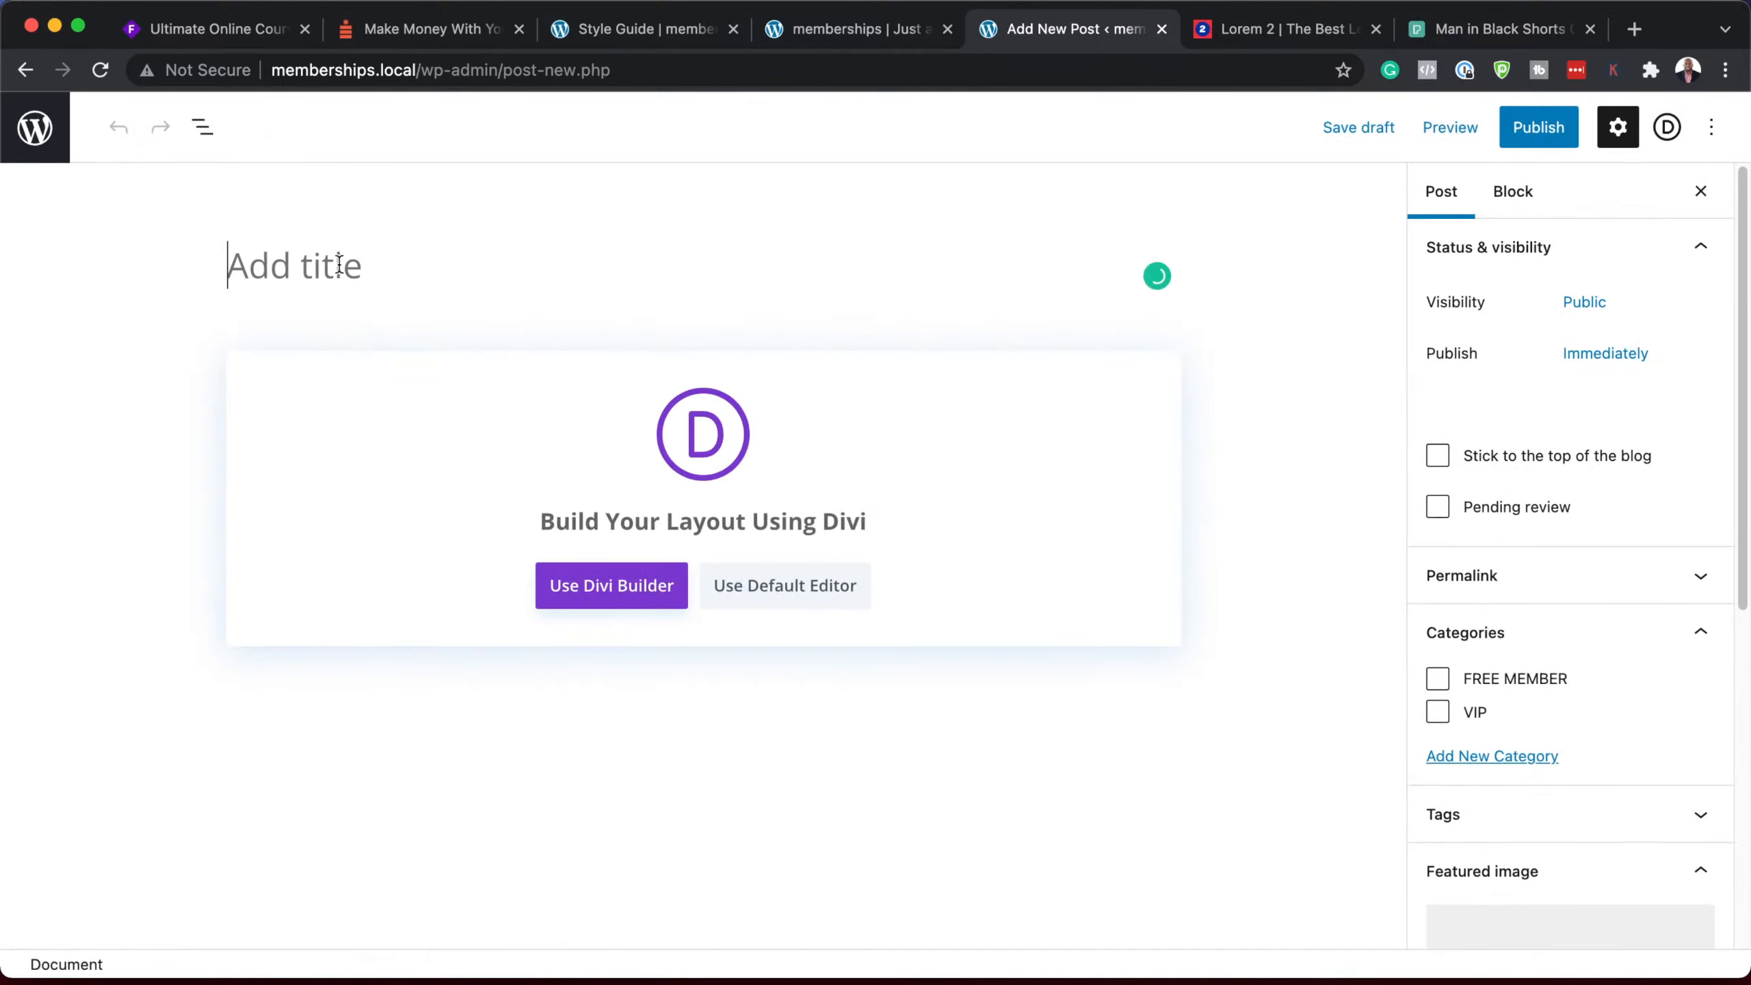
{"action": "left_click", "coordinate": [339, 266]}
{"action": "type", "text": "Post "}
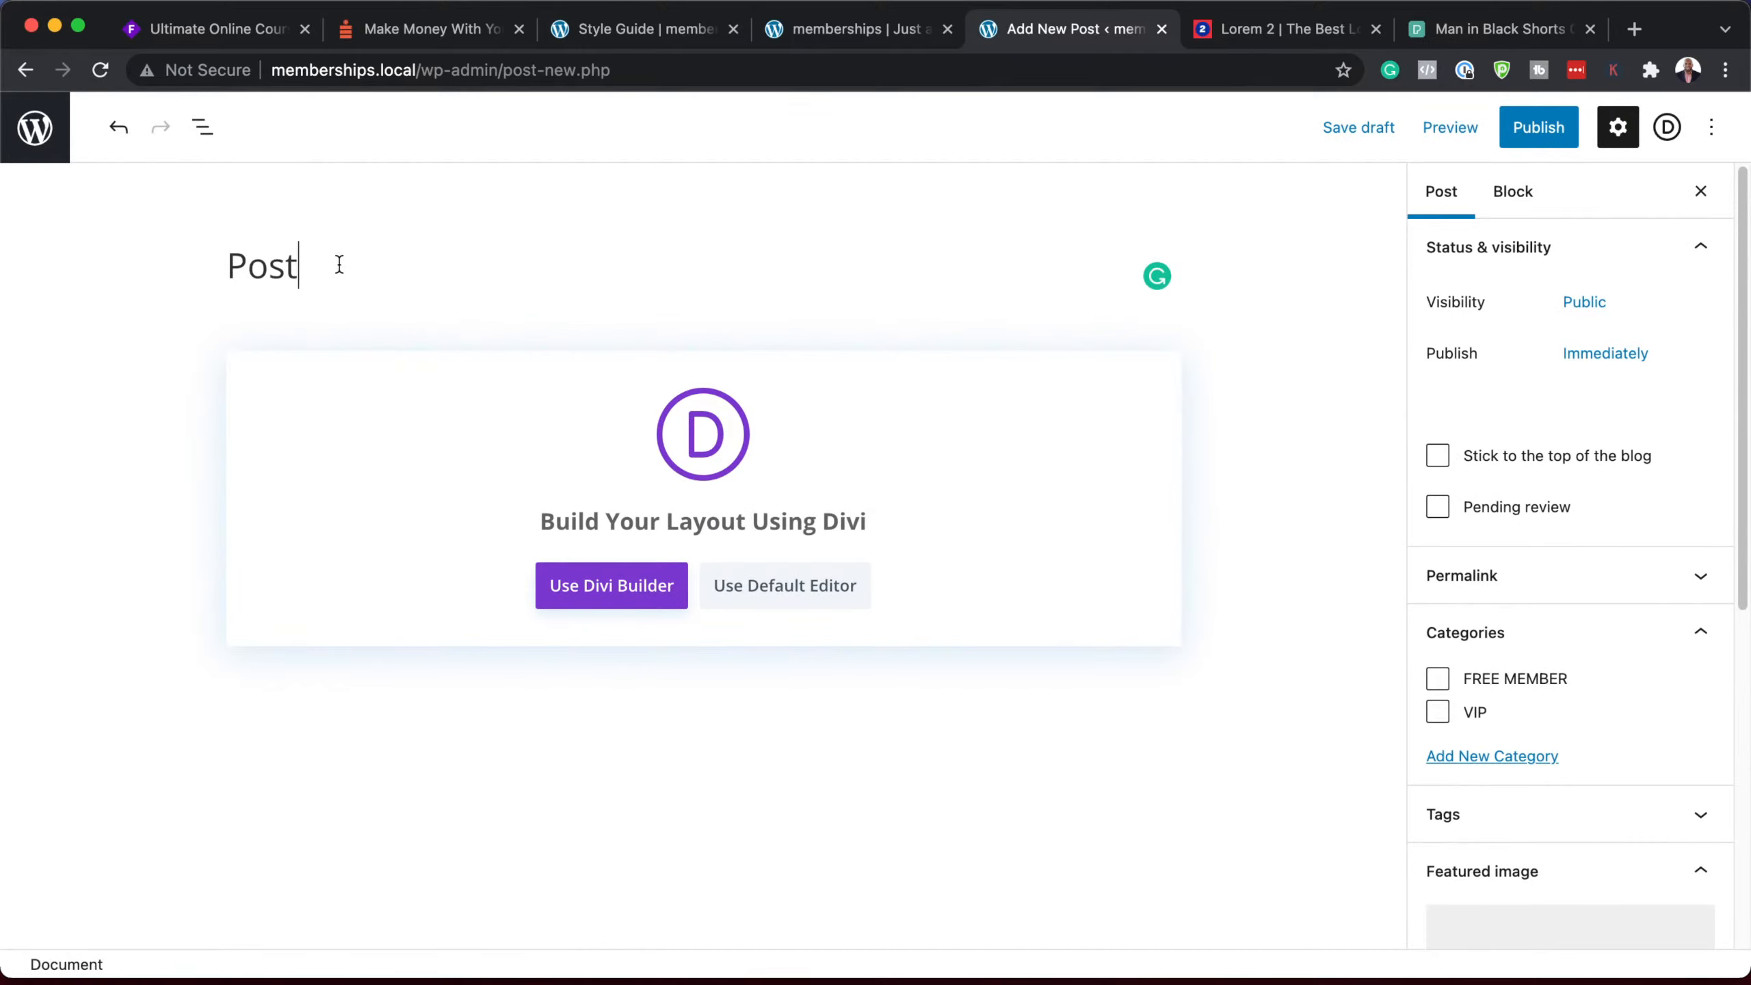
{"action": "type", "text": "Three"}
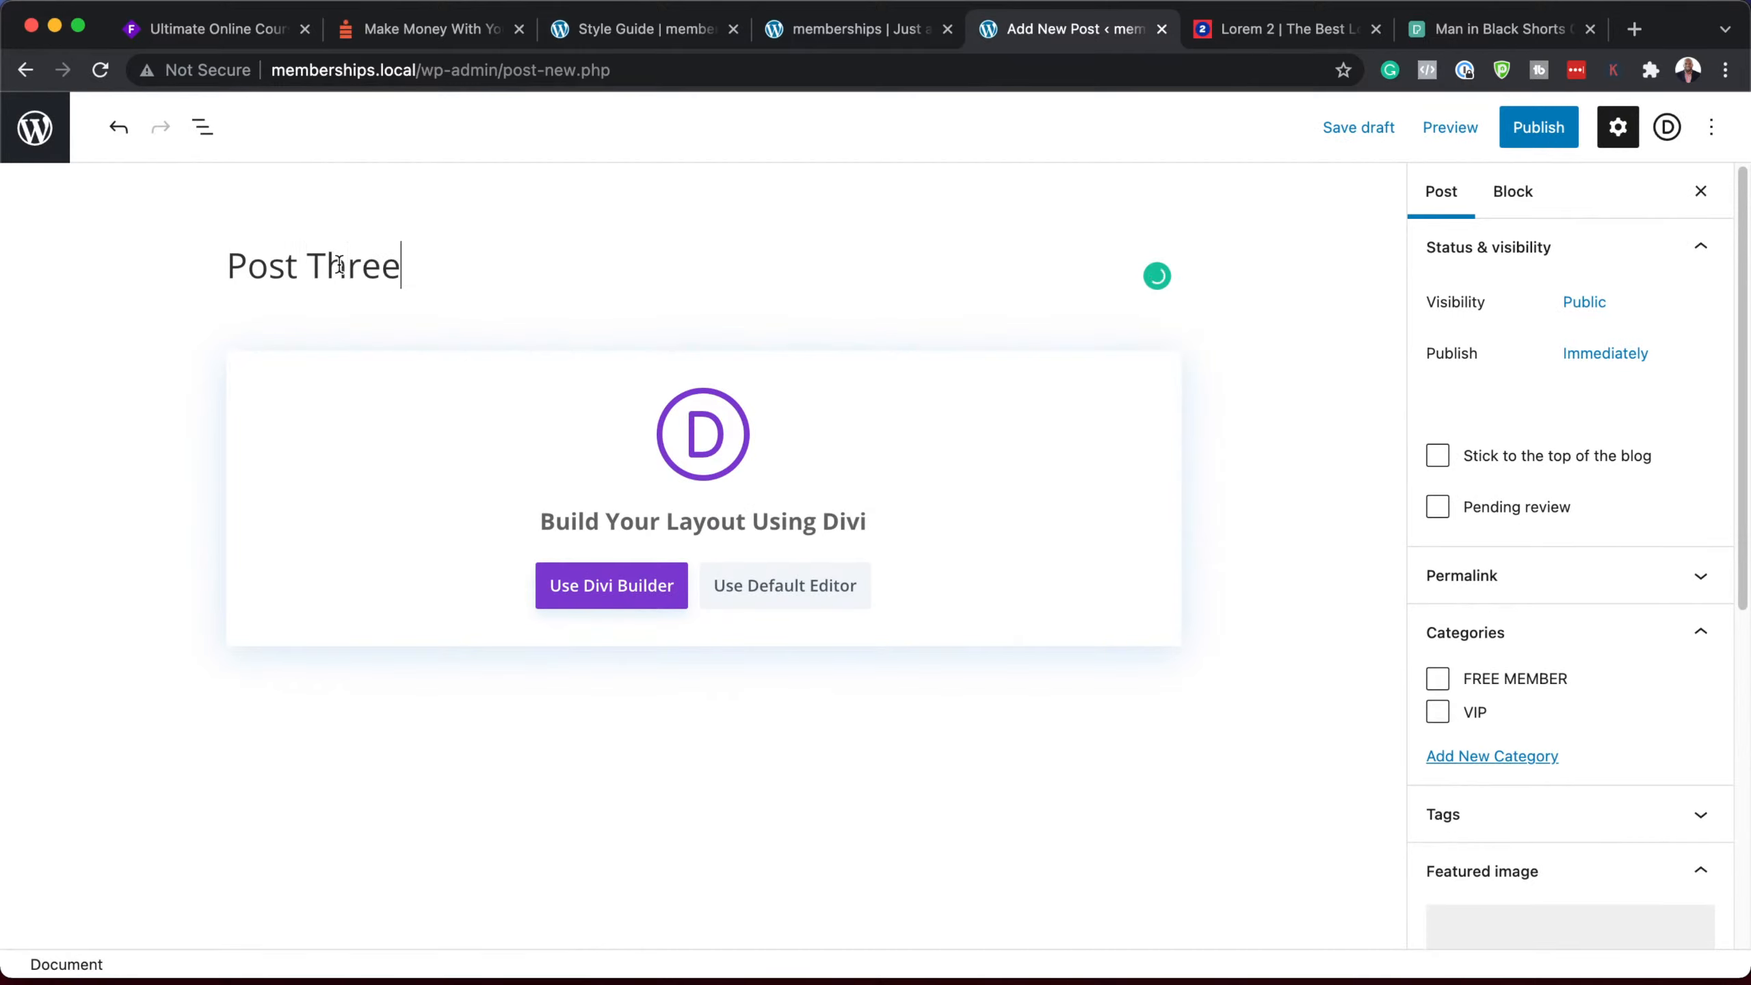
{"action": "left_click", "coordinate": [784, 585]}
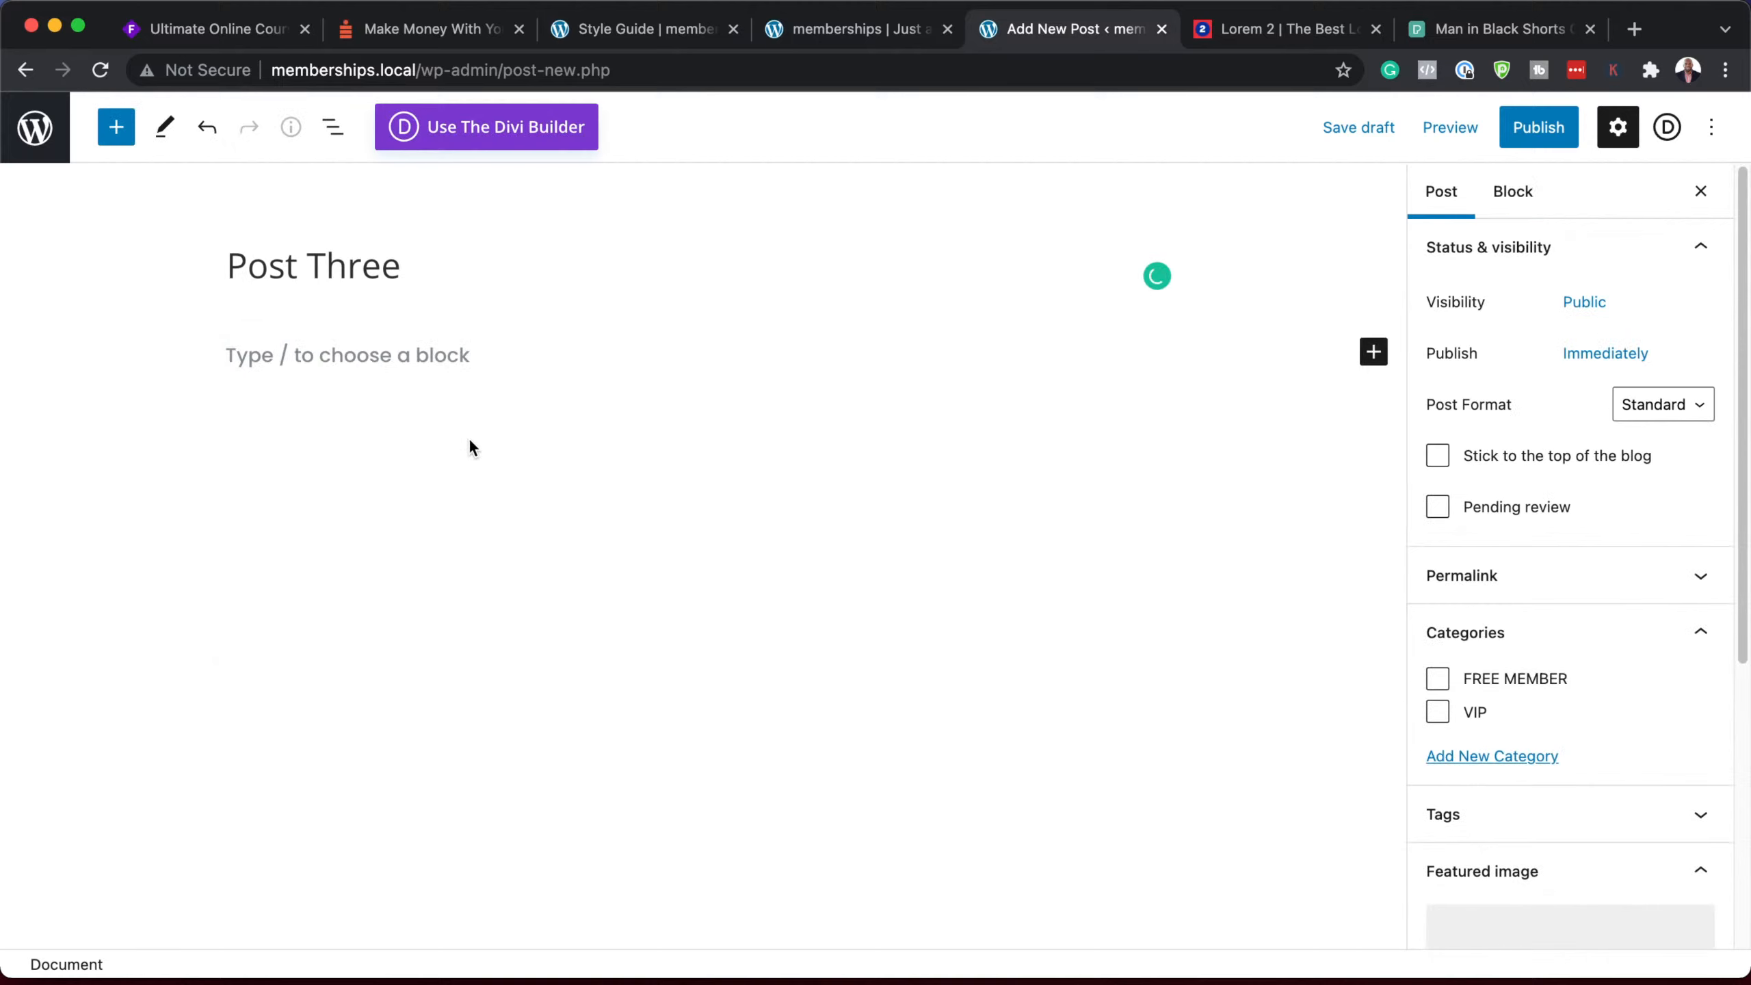
{"action": "left_click", "coordinate": [417, 365]}
{"action": "type", "text": "Lorem ipsum dolor sit amet, consectetuer adipiscing elit. Donec odio. Quisque volutpat mattis eros. Nullam malesuada erat ut turpis. Suspendisse urna nibh, viverra non, semper suscipit, posuere a, pede.  Donec nec justo eget felis facilisis fermentum. Aliquam porttitor mauris sit amet orci. Aenean dignissim pellentesque felis.  Morbi in sem quis dui placerat ornare. Pellentesque odio nisi, euismod in, pharetra a, ultricies in, diam. Sed arcu. Cras consequat.  Praesent dapibus, neque id cursus faucibus, tortor neque egestas auguae, eu vulputate magna eros eu erat. Aliquam erat volutpat. Nam dui mi, tincidunt quis, accumsan porttitor, facilisis luctus, metus."}
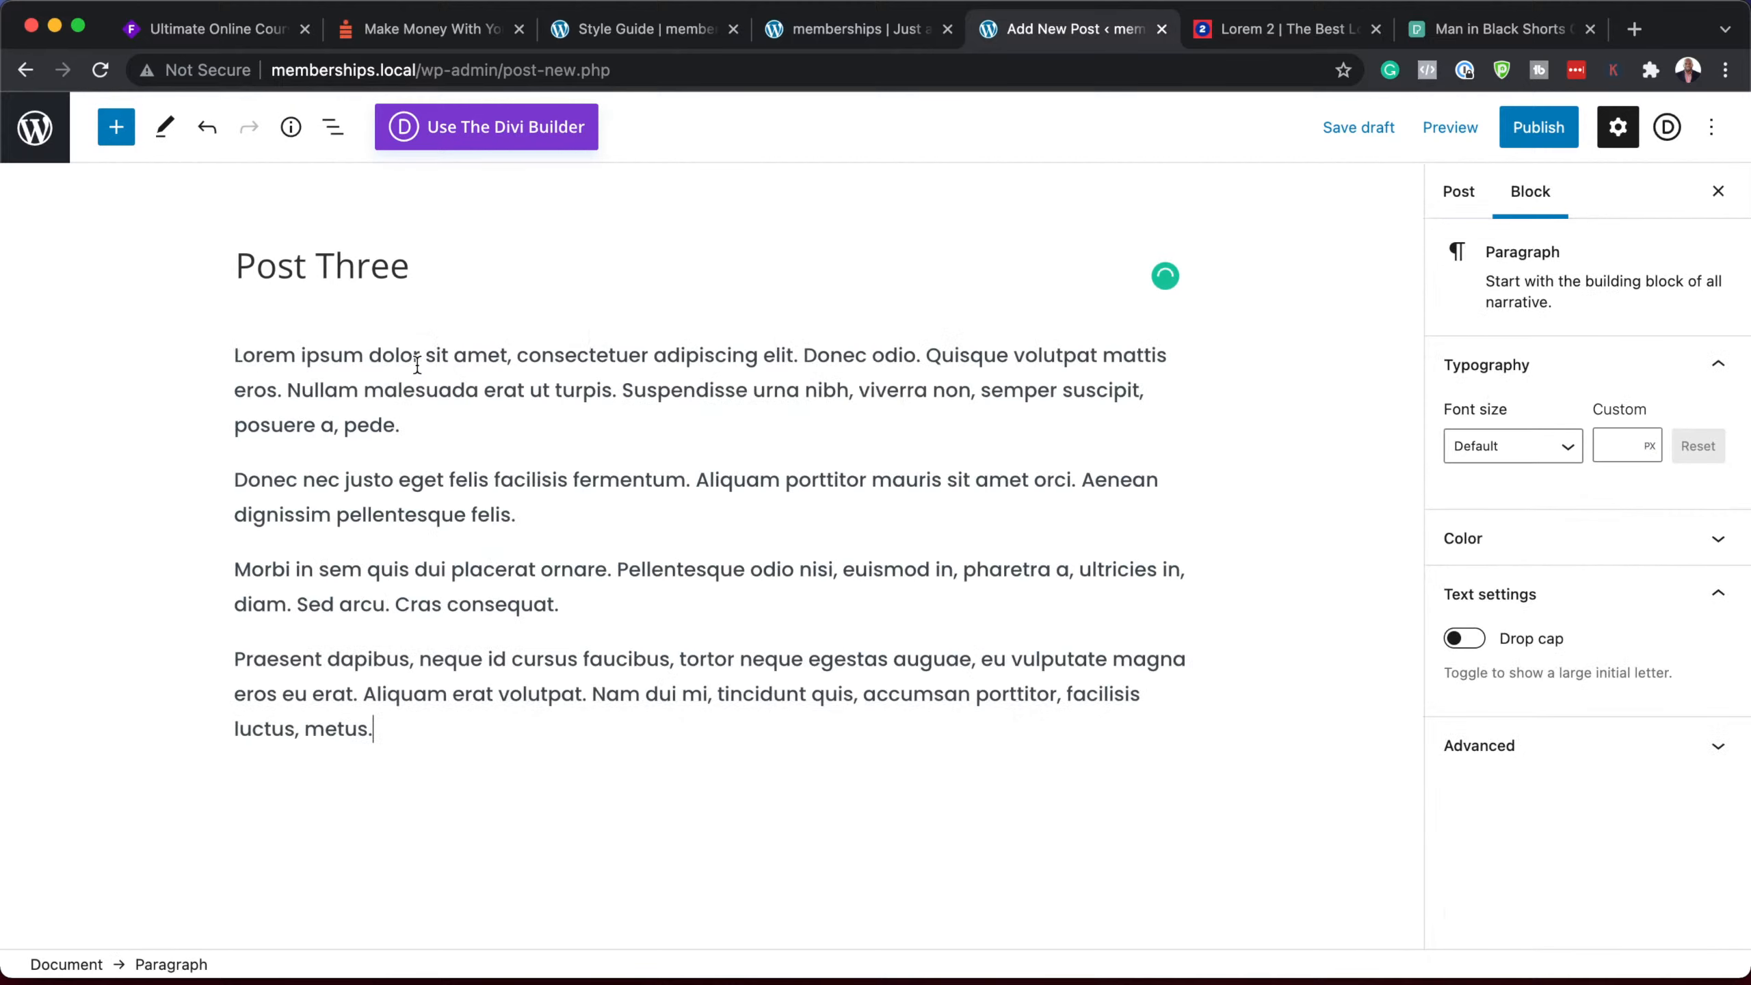
Step: Give Post Three the VIP category and swimmer featured image, publish, and return to Posts
{"action": "left_click", "coordinate": [1459, 193]}
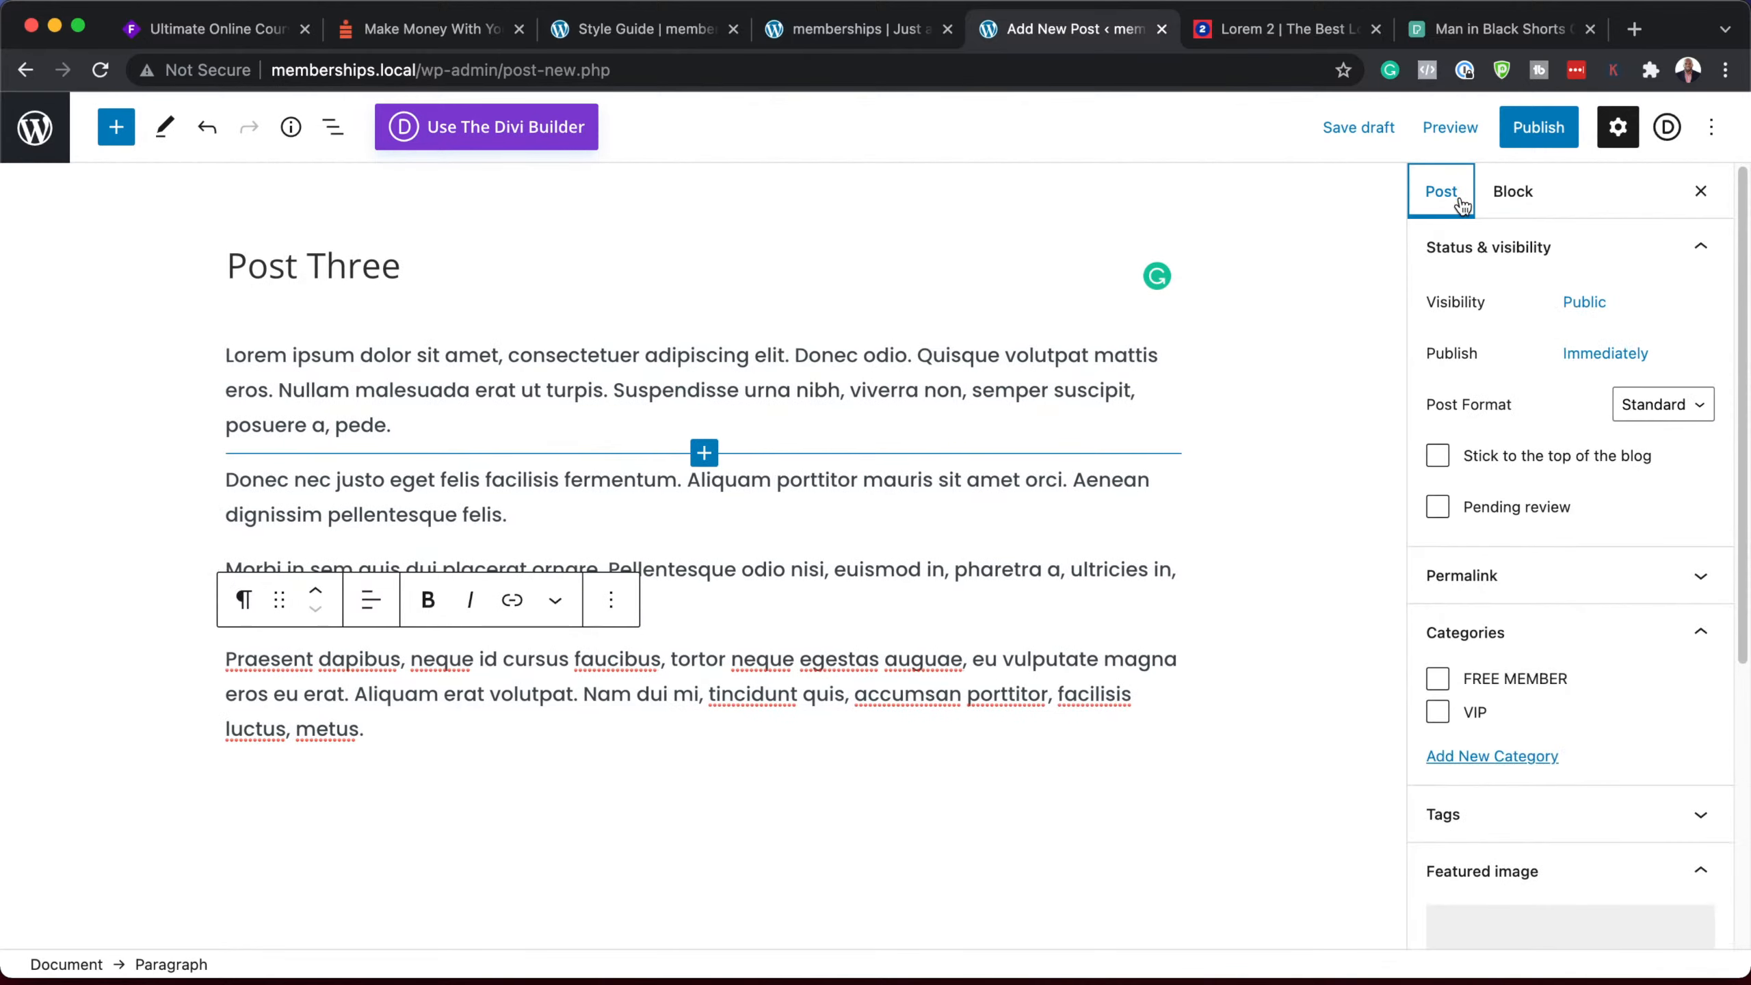
{"action": "left_click", "coordinate": [1437, 712]}
{"action": "scroll", "coordinate": [1557, 790], "scroll_direction": "down", "scroll_amount": 3}
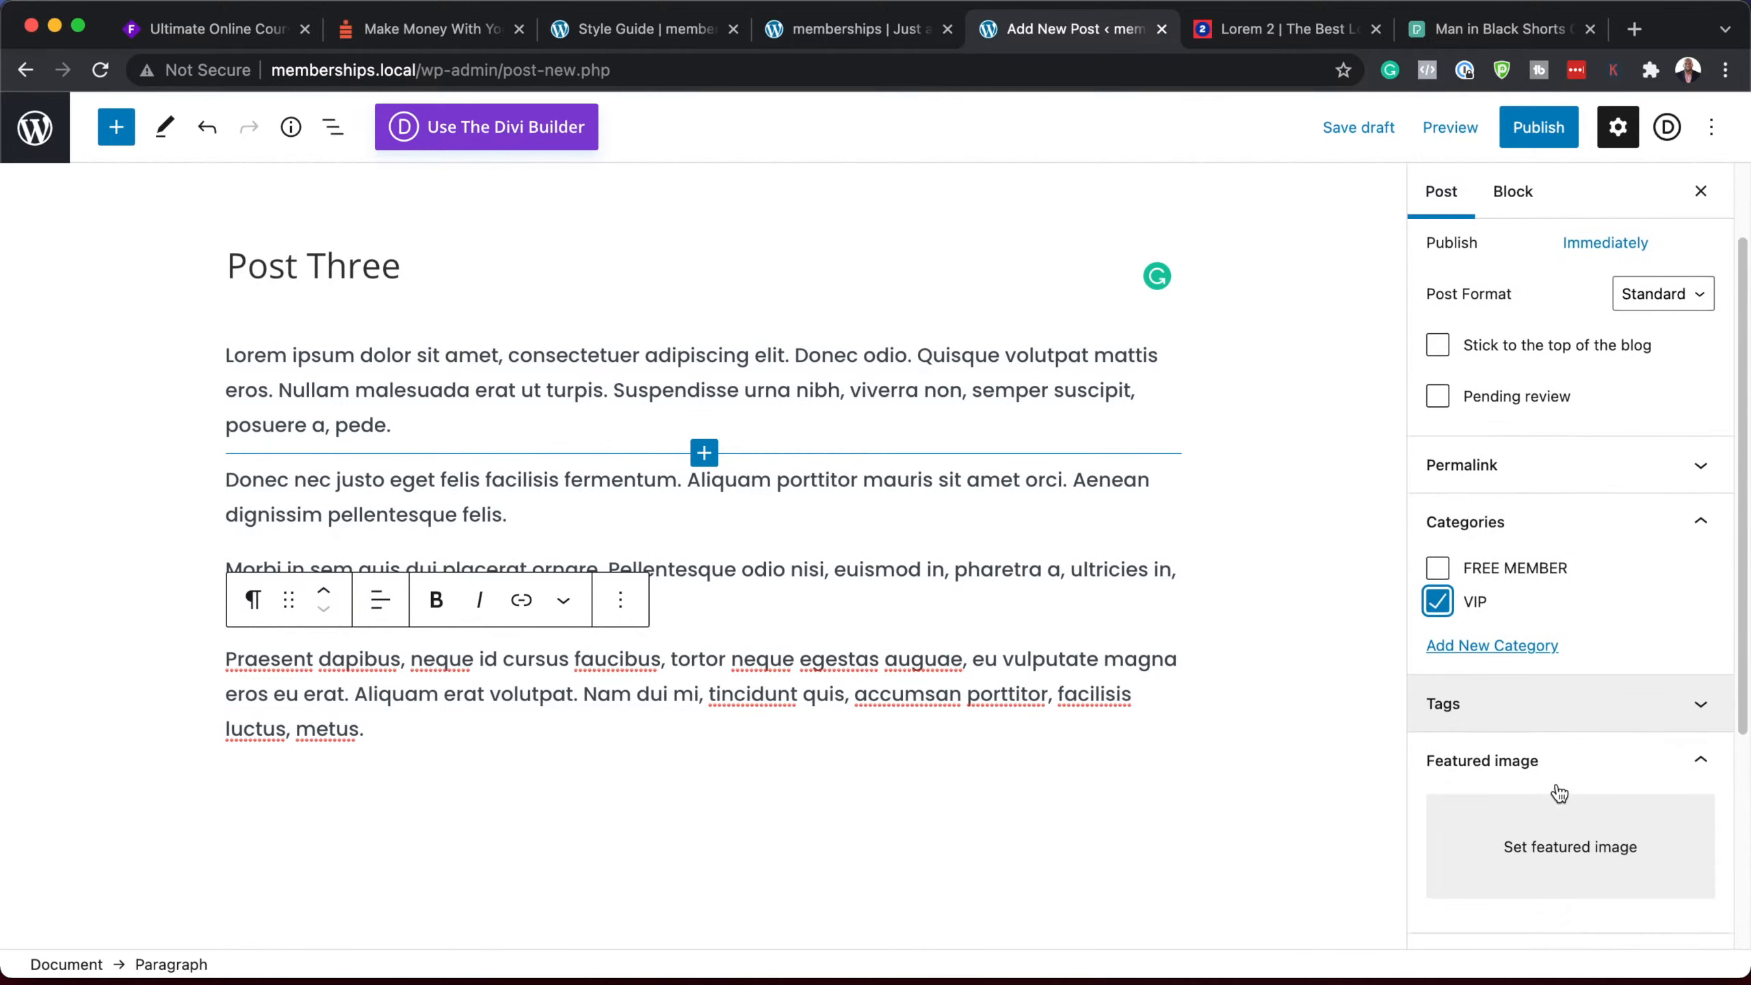
{"action": "left_click", "coordinate": [1561, 772]}
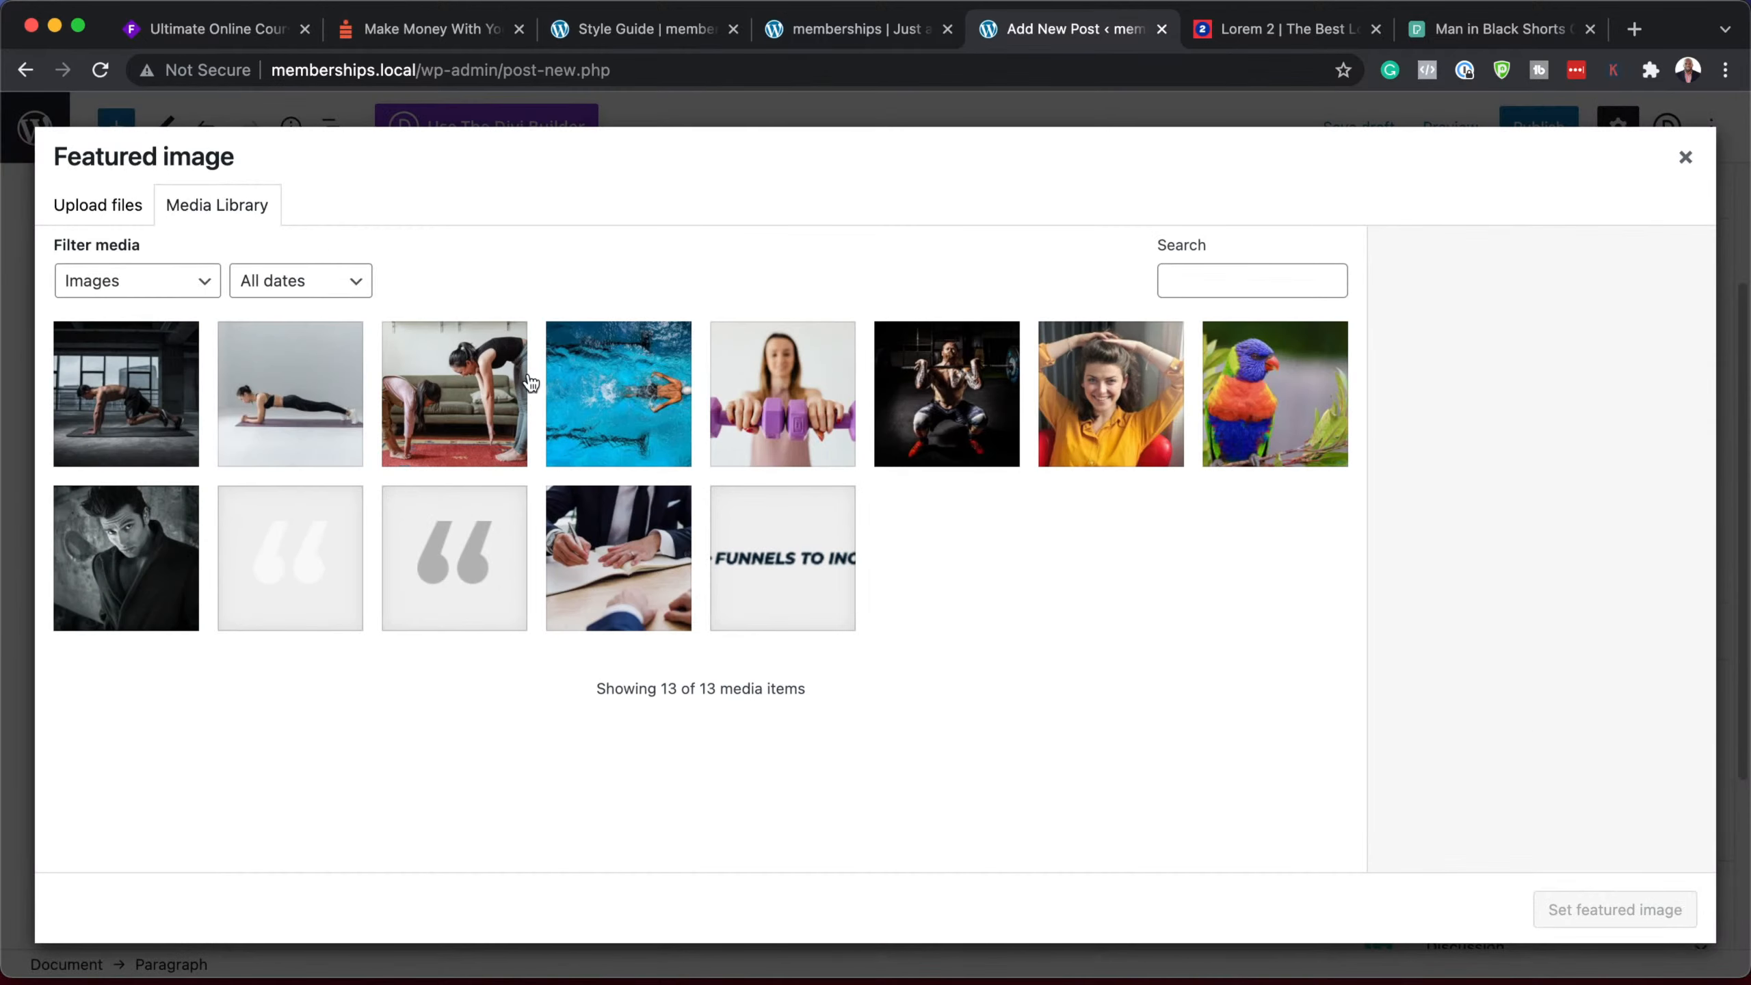
{"action": "left_click", "coordinate": [628, 405]}
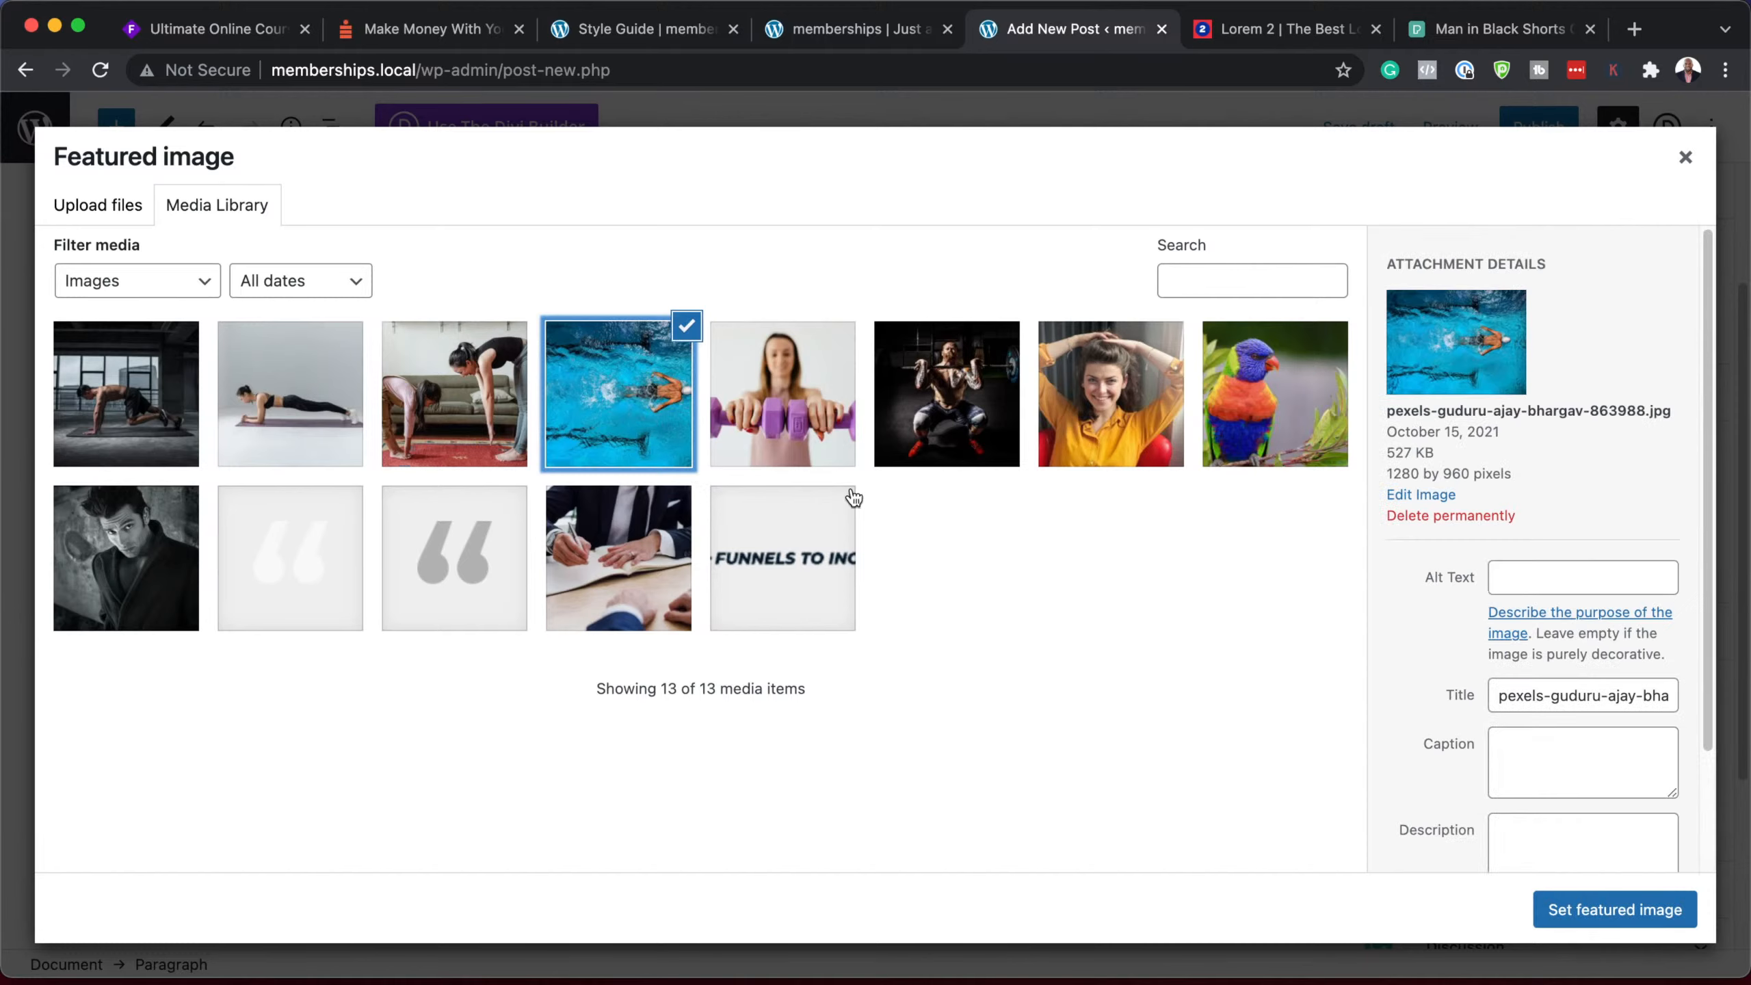
{"action": "left_click", "coordinate": [1637, 922]}
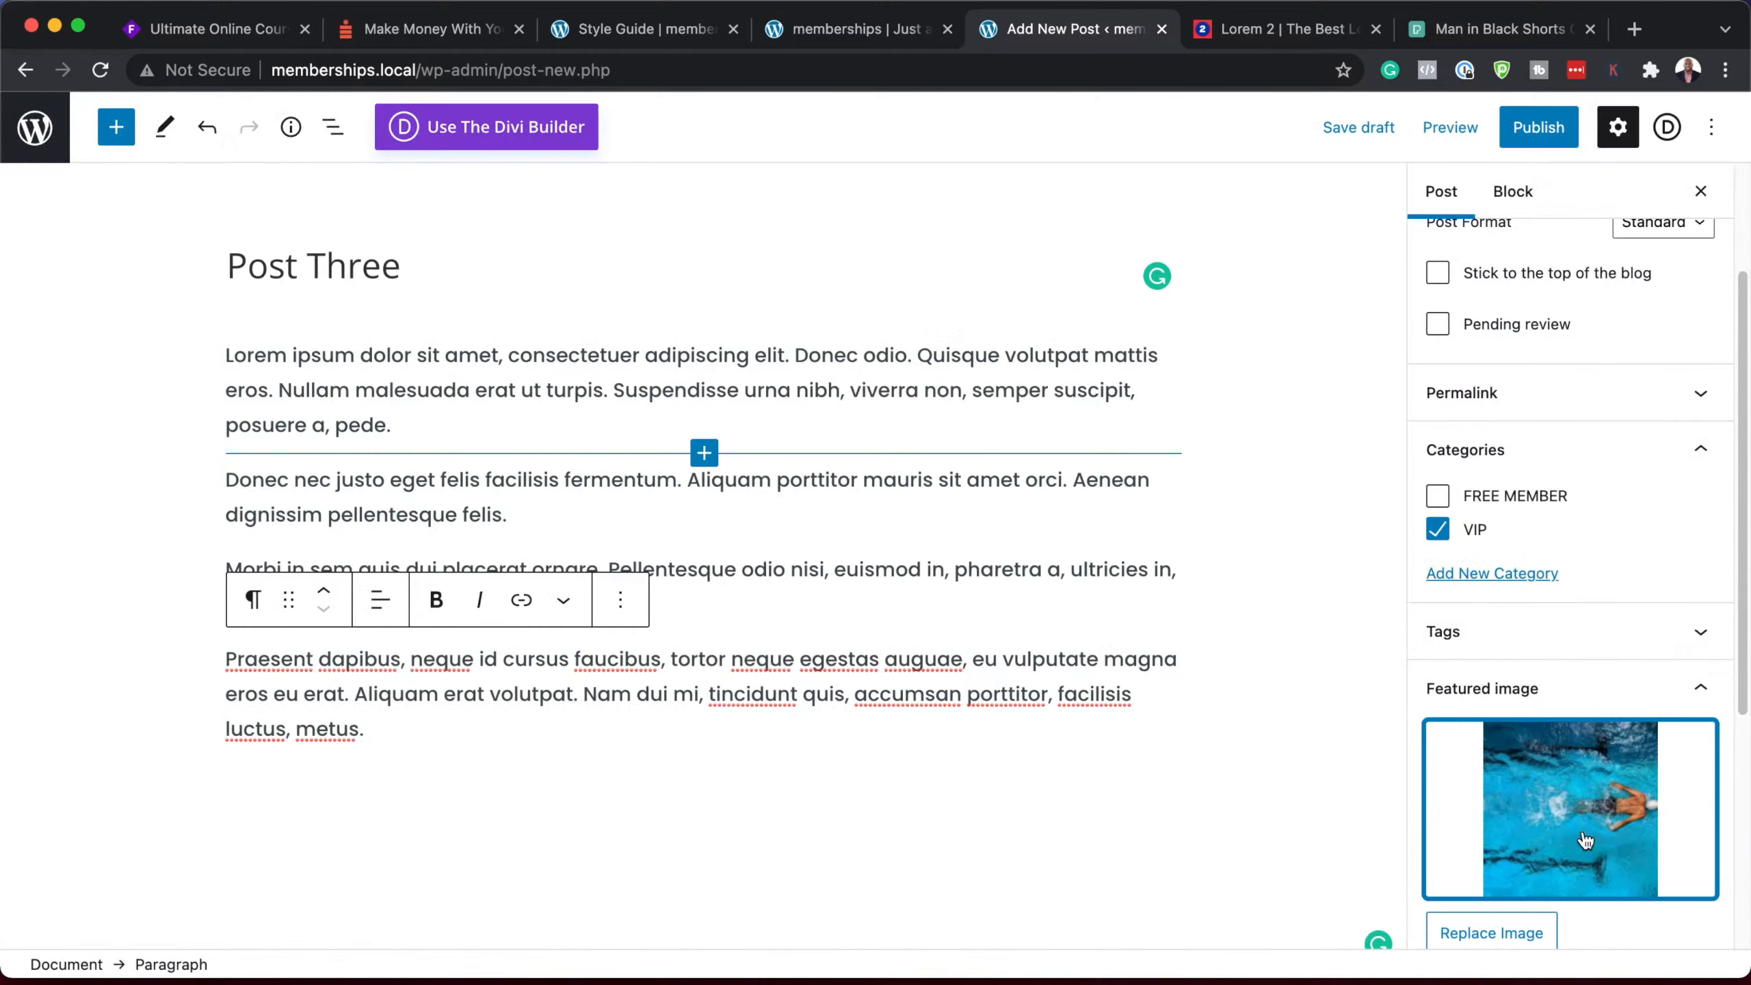
{"action": "scroll", "coordinate": [1584, 840], "scroll_direction": "down", "scroll_amount": 5}
{"action": "scroll", "coordinate": [1583, 883], "scroll_direction": "up", "scroll_amount": 8}
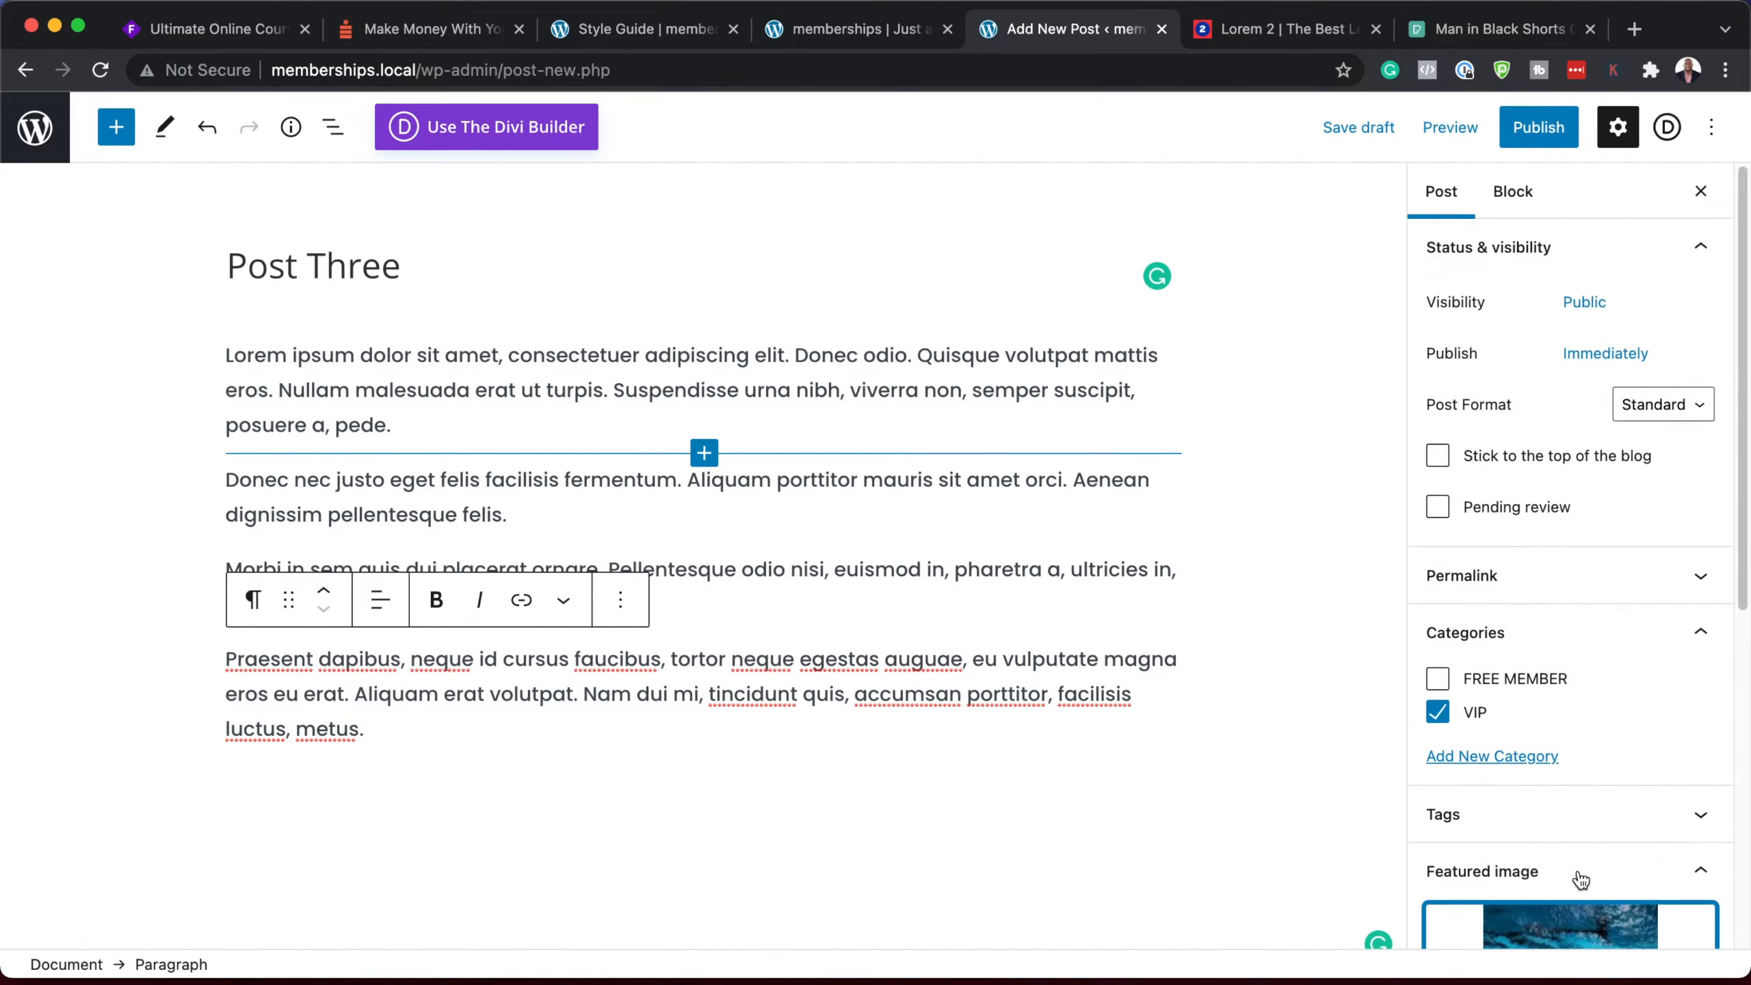
{"action": "left_click", "coordinate": [1544, 131]}
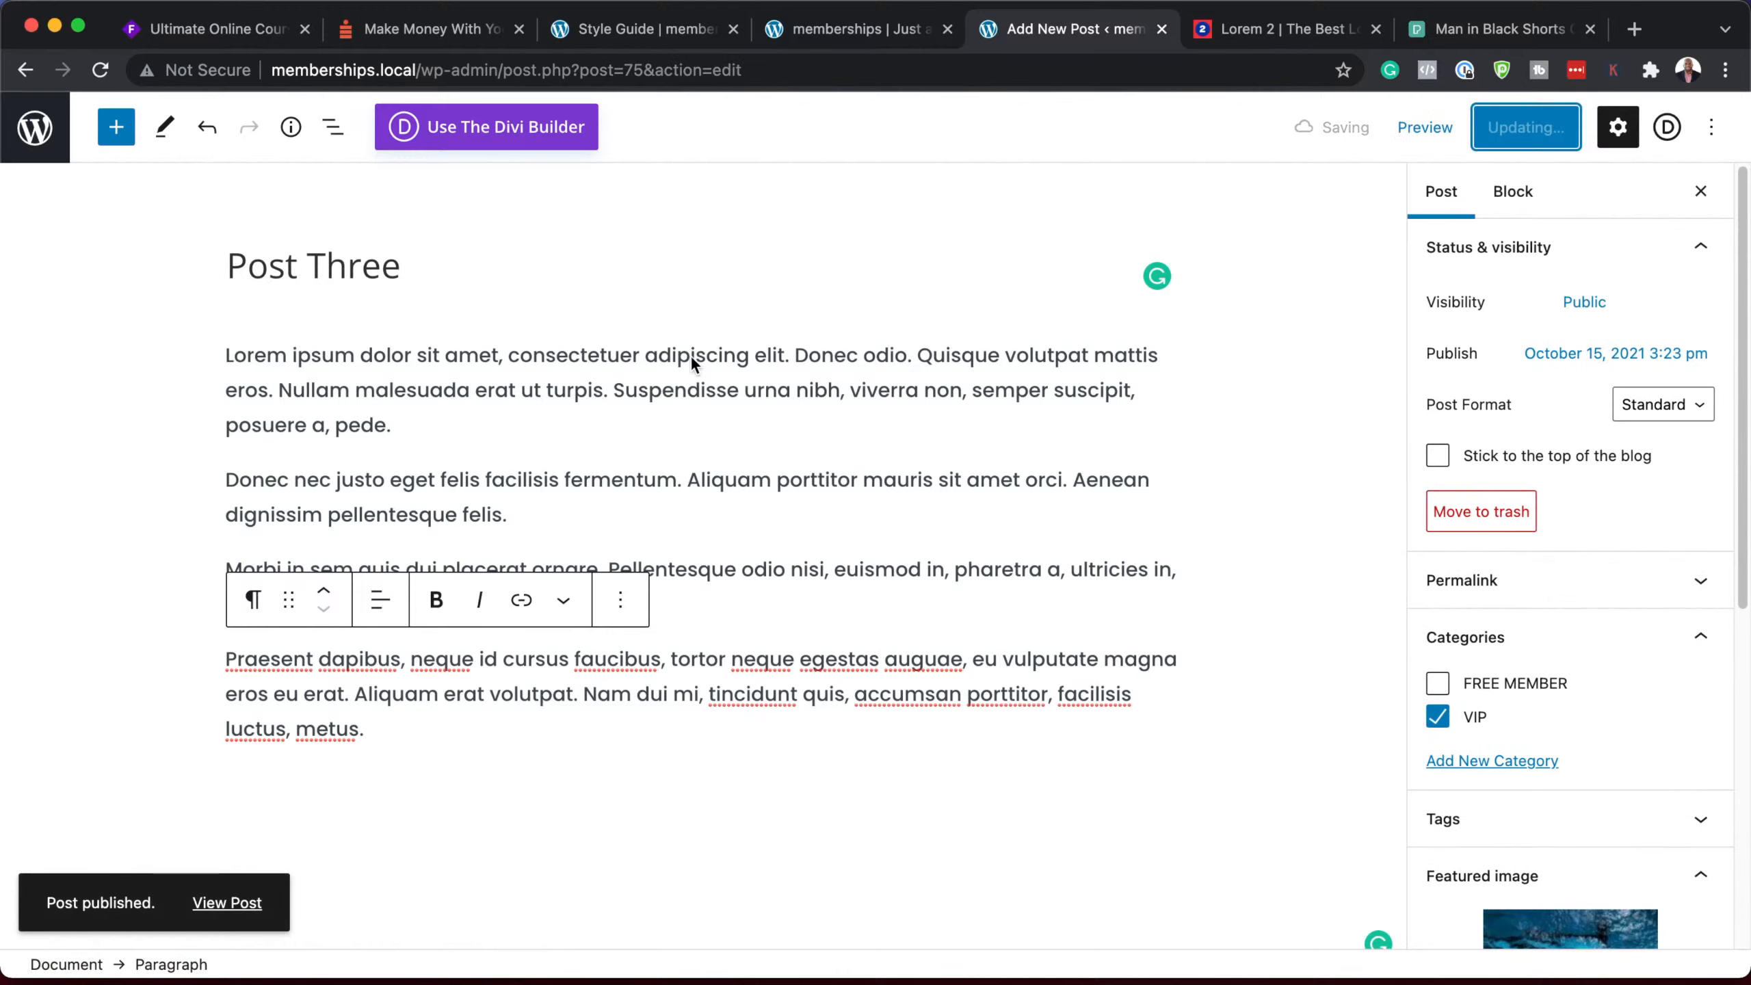
{"action": "left_click", "coordinate": [33, 132]}
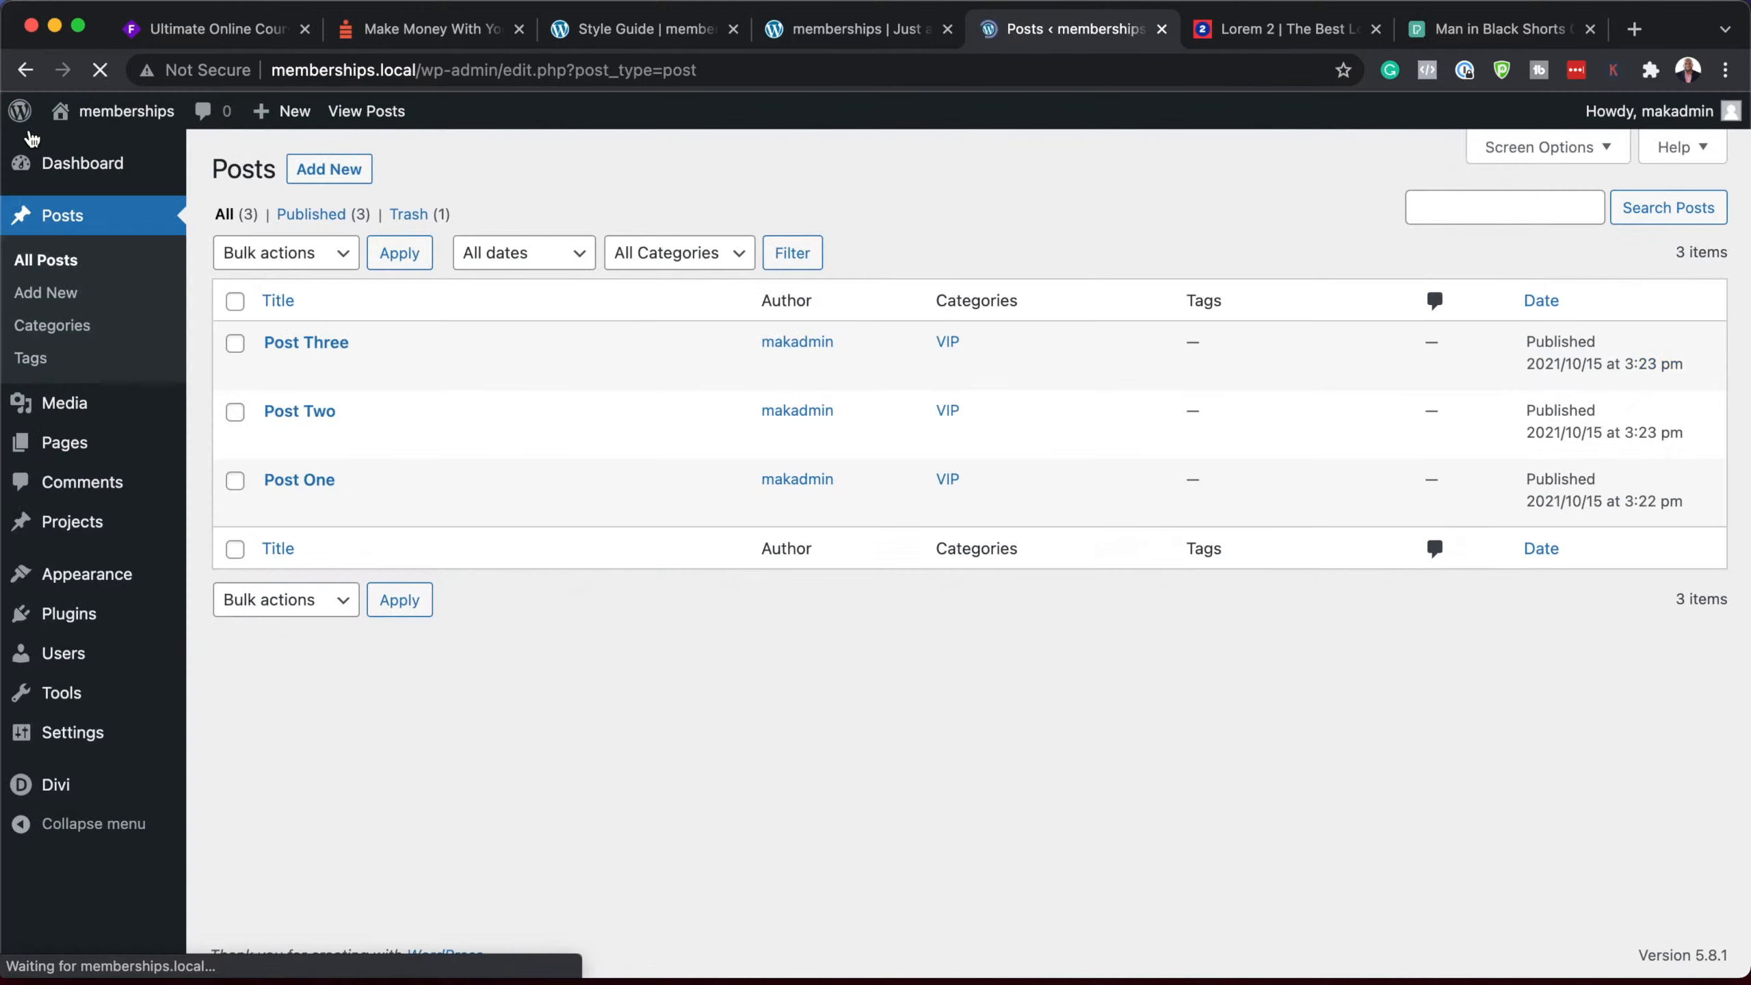
Step: Create a new default-editor post titled 'Post Four' with pasted lorem ipsum text
{"action": "left_click", "coordinate": [331, 171]}
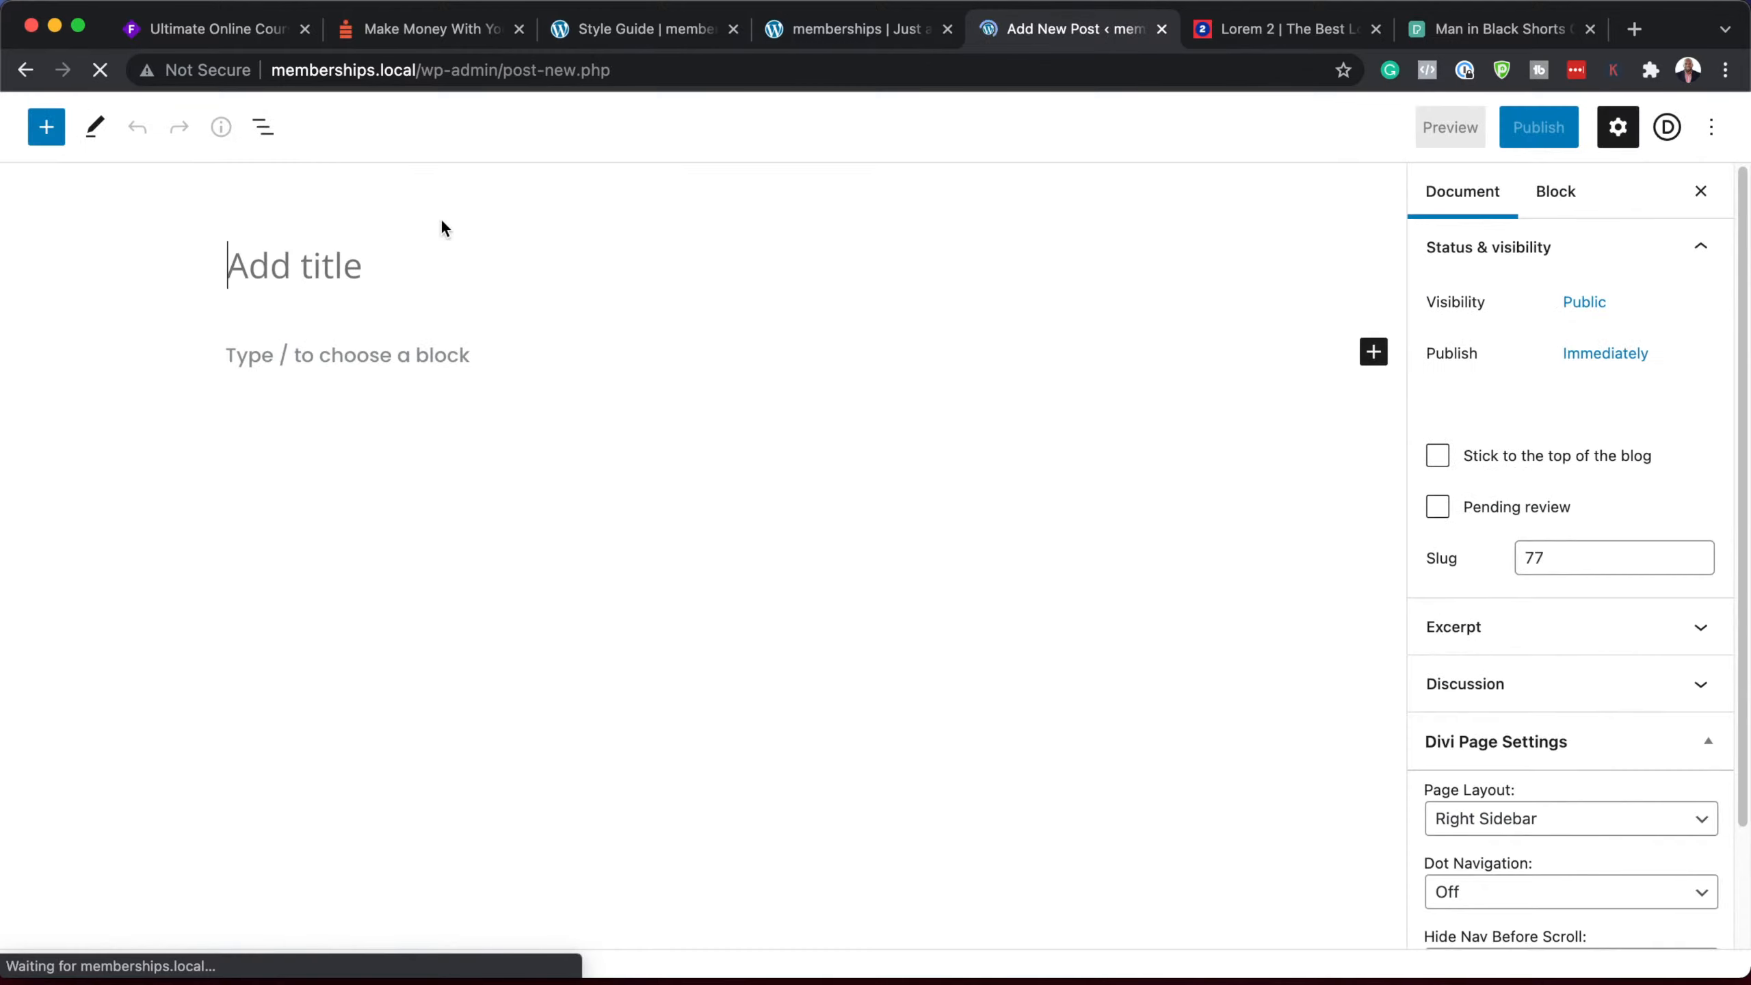
{"action": "type", "text": "Post"}
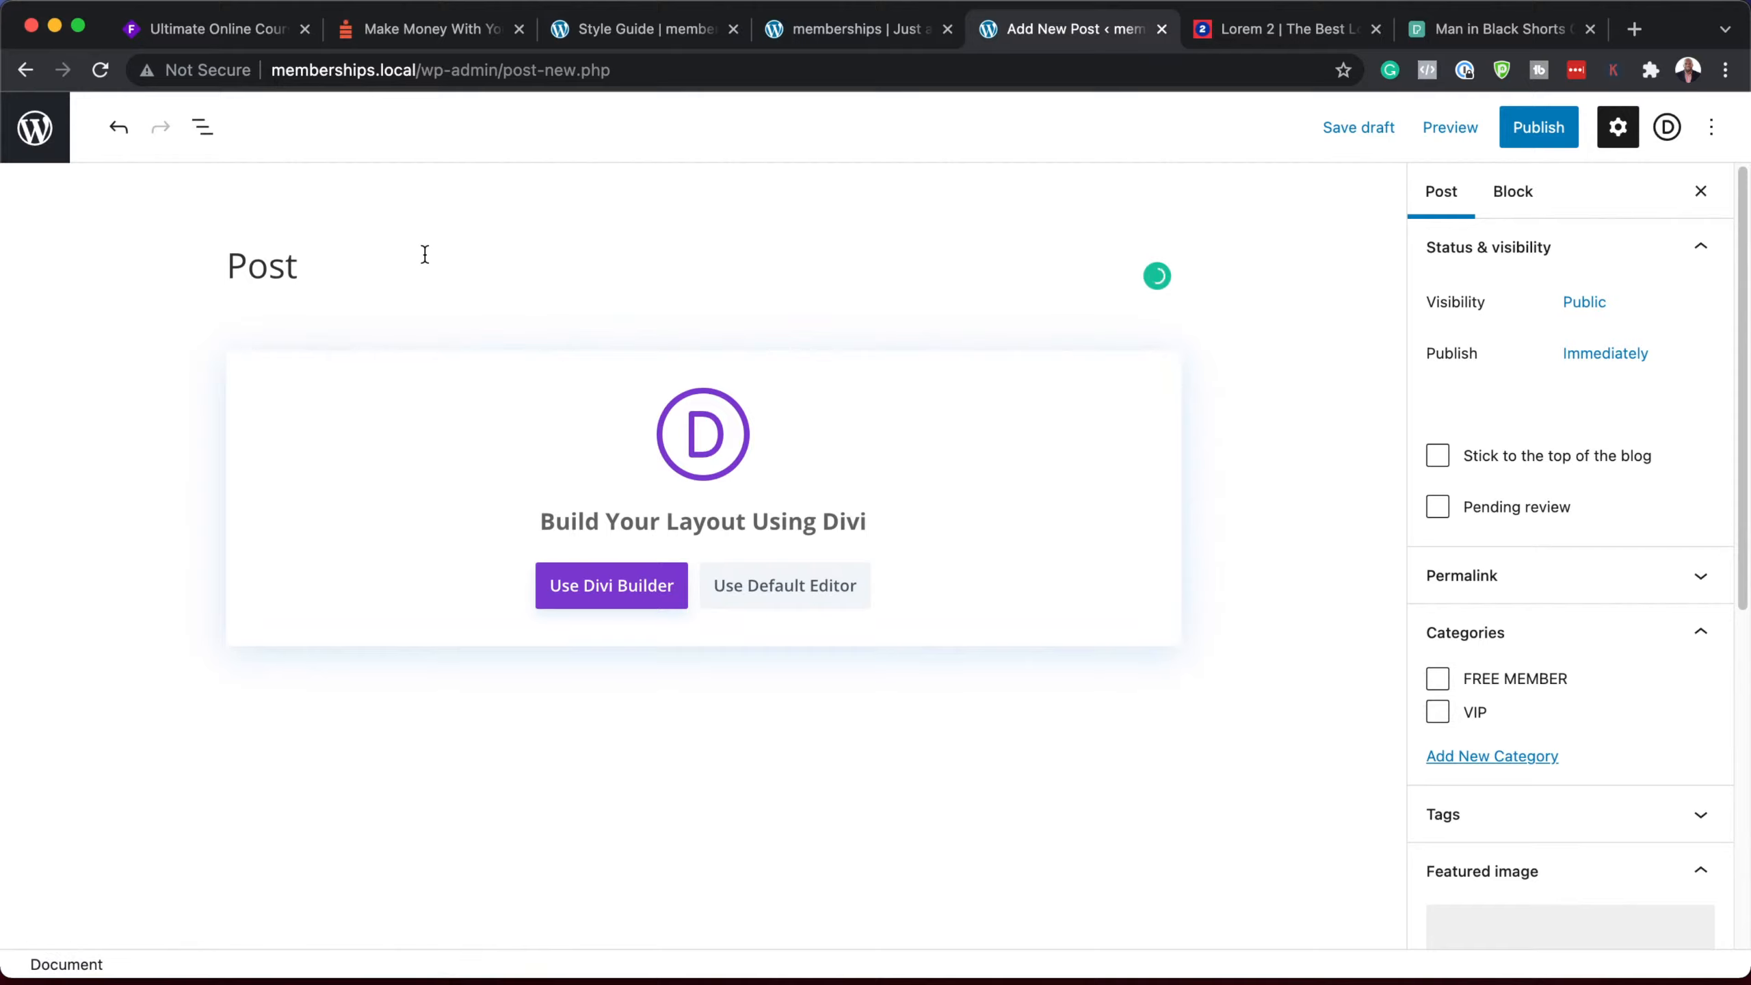
{"action": "type", "text": " Four"}
{"action": "left_click", "coordinate": [785, 585]}
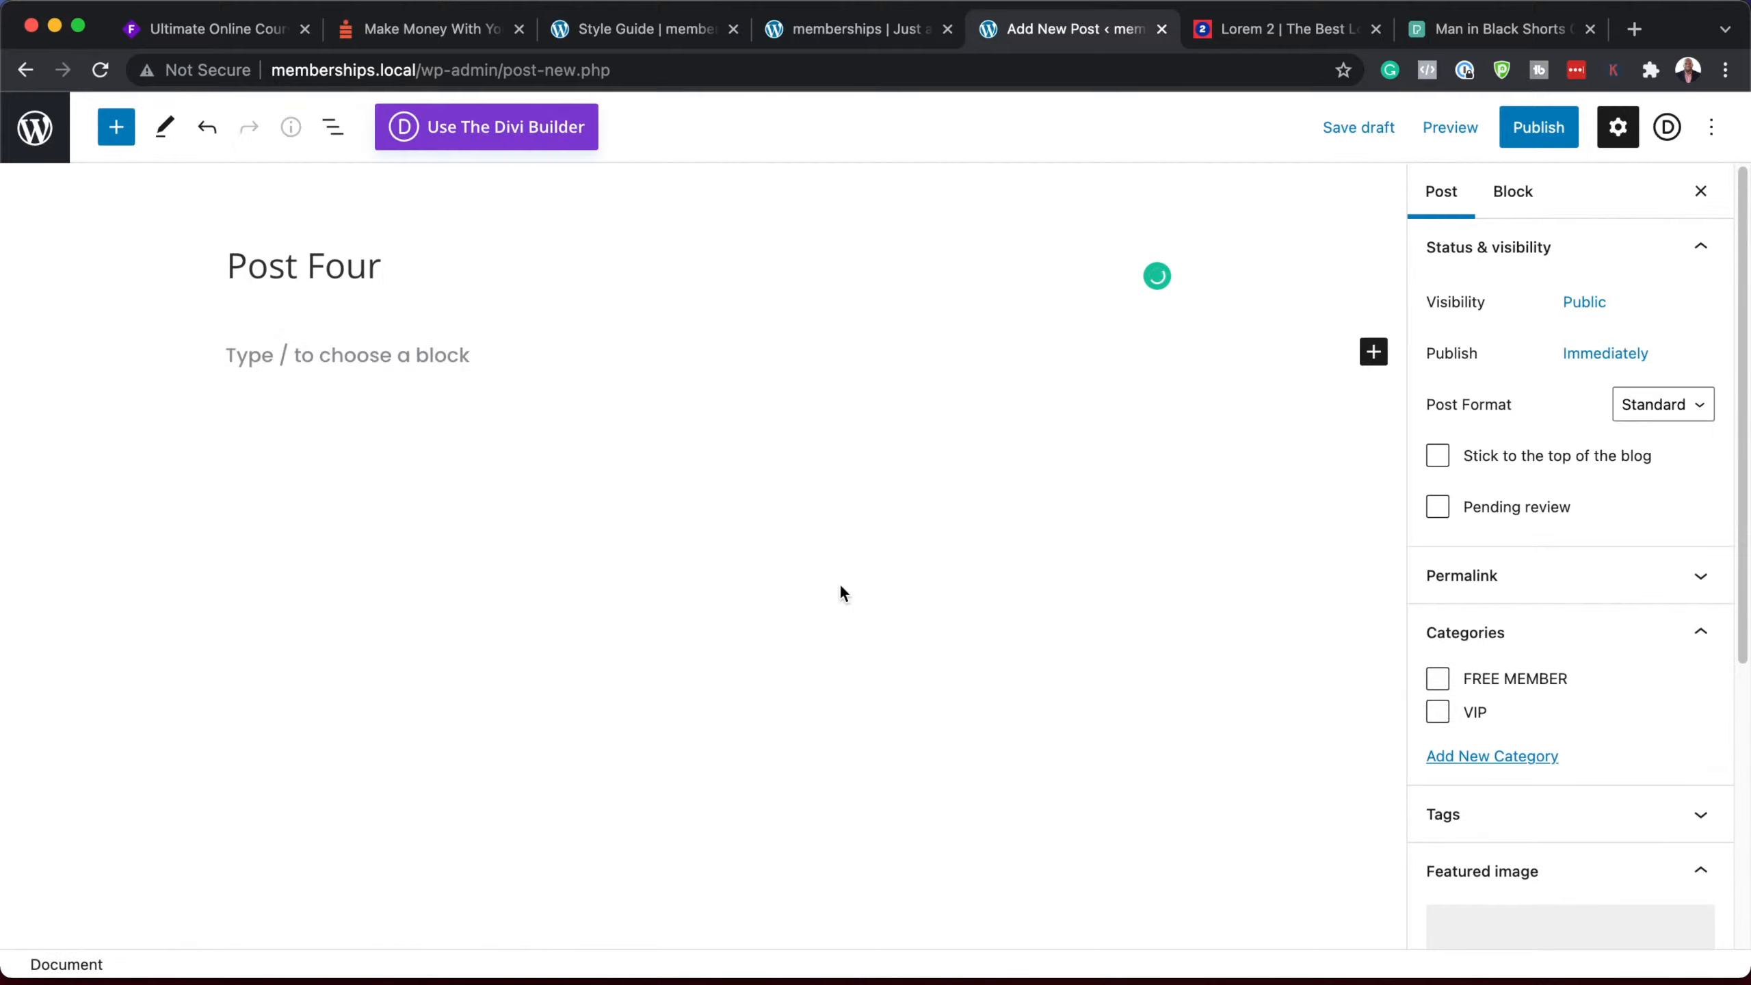
{"action": "left_click", "coordinate": [477, 364]}
{"action": "type", "text": "Lorem ipsum dolor sit amet, consectetuer adipiscing elit. Donec odio. Quisque volutpat mattis eros. Nullam malesuada erat ut turpis. Suspendisse urna nibh, viverra non, semper suscipit, posuere a, pede.  Donec nec justo eget felis facilisis fermentum. Aliquam porttitor mauris sit amet orci. Aenean dignissim pellentesque felis.  Morbi in sem quis dui placerat ornare. Pellentesque odio nisi, euismod in, pharetra a, ultricies in, diam. Sed arcu. Cras consequat.  Praesent dapibus, neque id cursus faucibus, tortor neque egestas auguae, eu vulputate magna eros eu erat. Aliquam erat volutpat. Nam dui mi, tincidunt quis, accumsan porttitor, facilisis luctus, metus."}
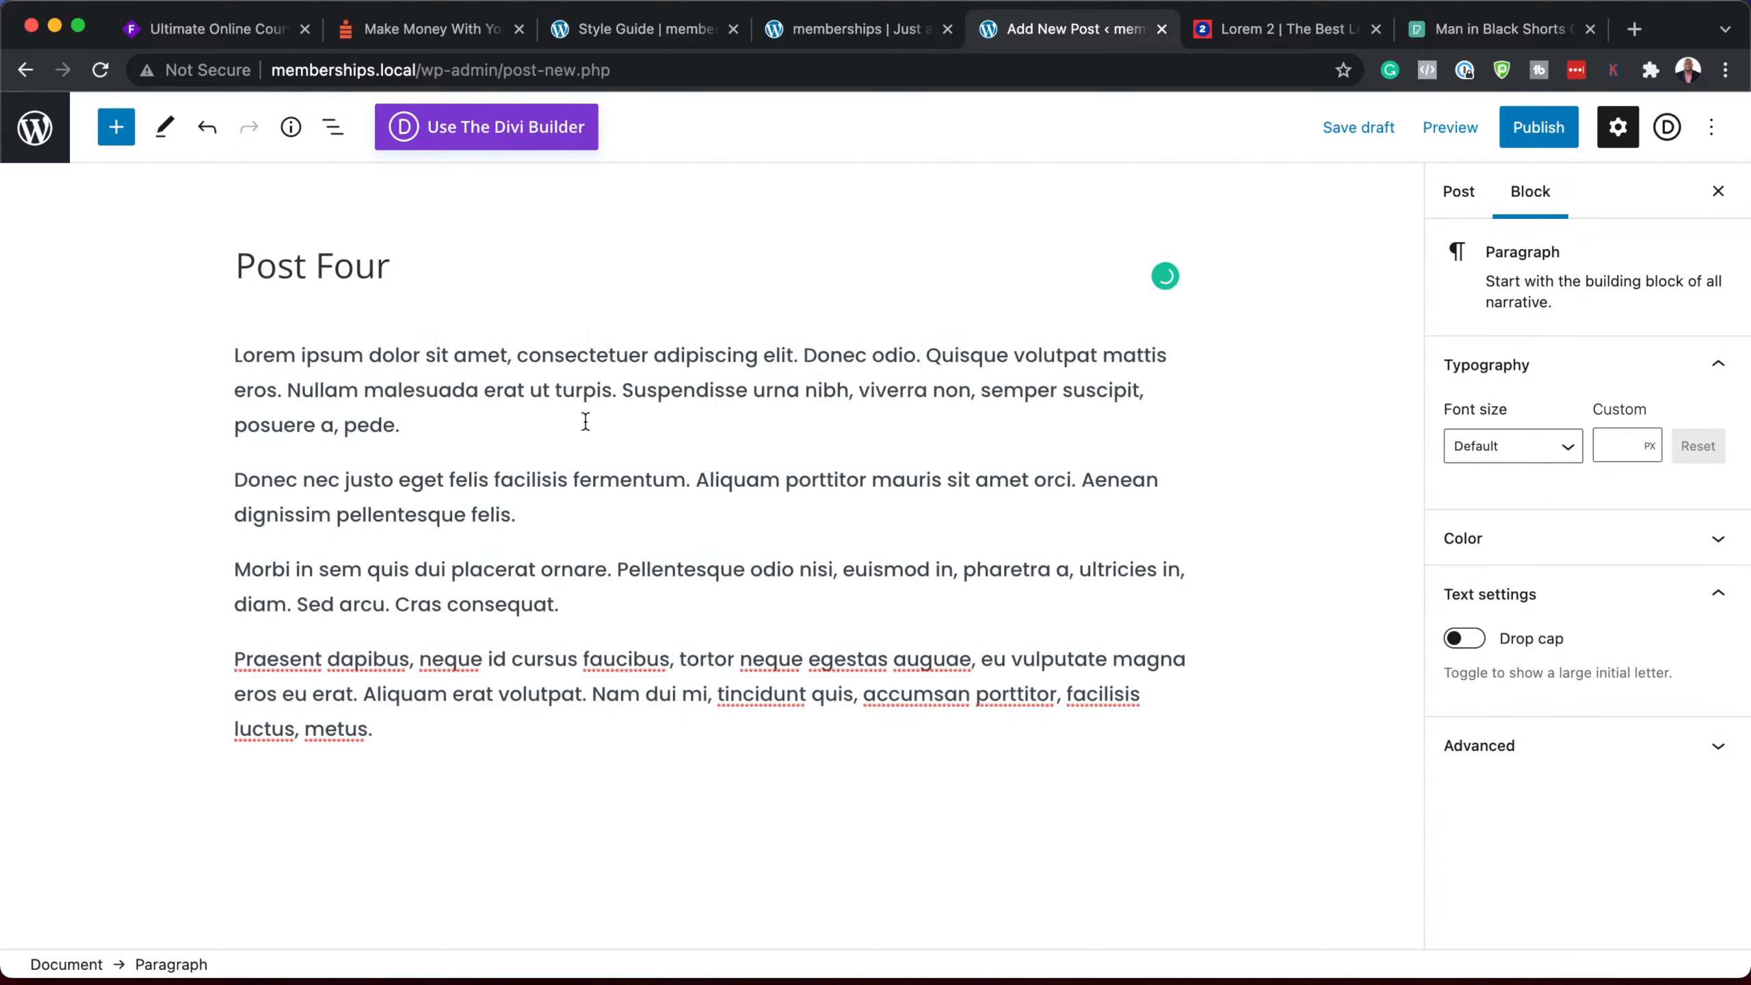
Step: Give Post Four FREE MEMBER and the woman-and-child stretching photo, publish, and return to Posts
{"action": "left_click", "coordinate": [1454, 193]}
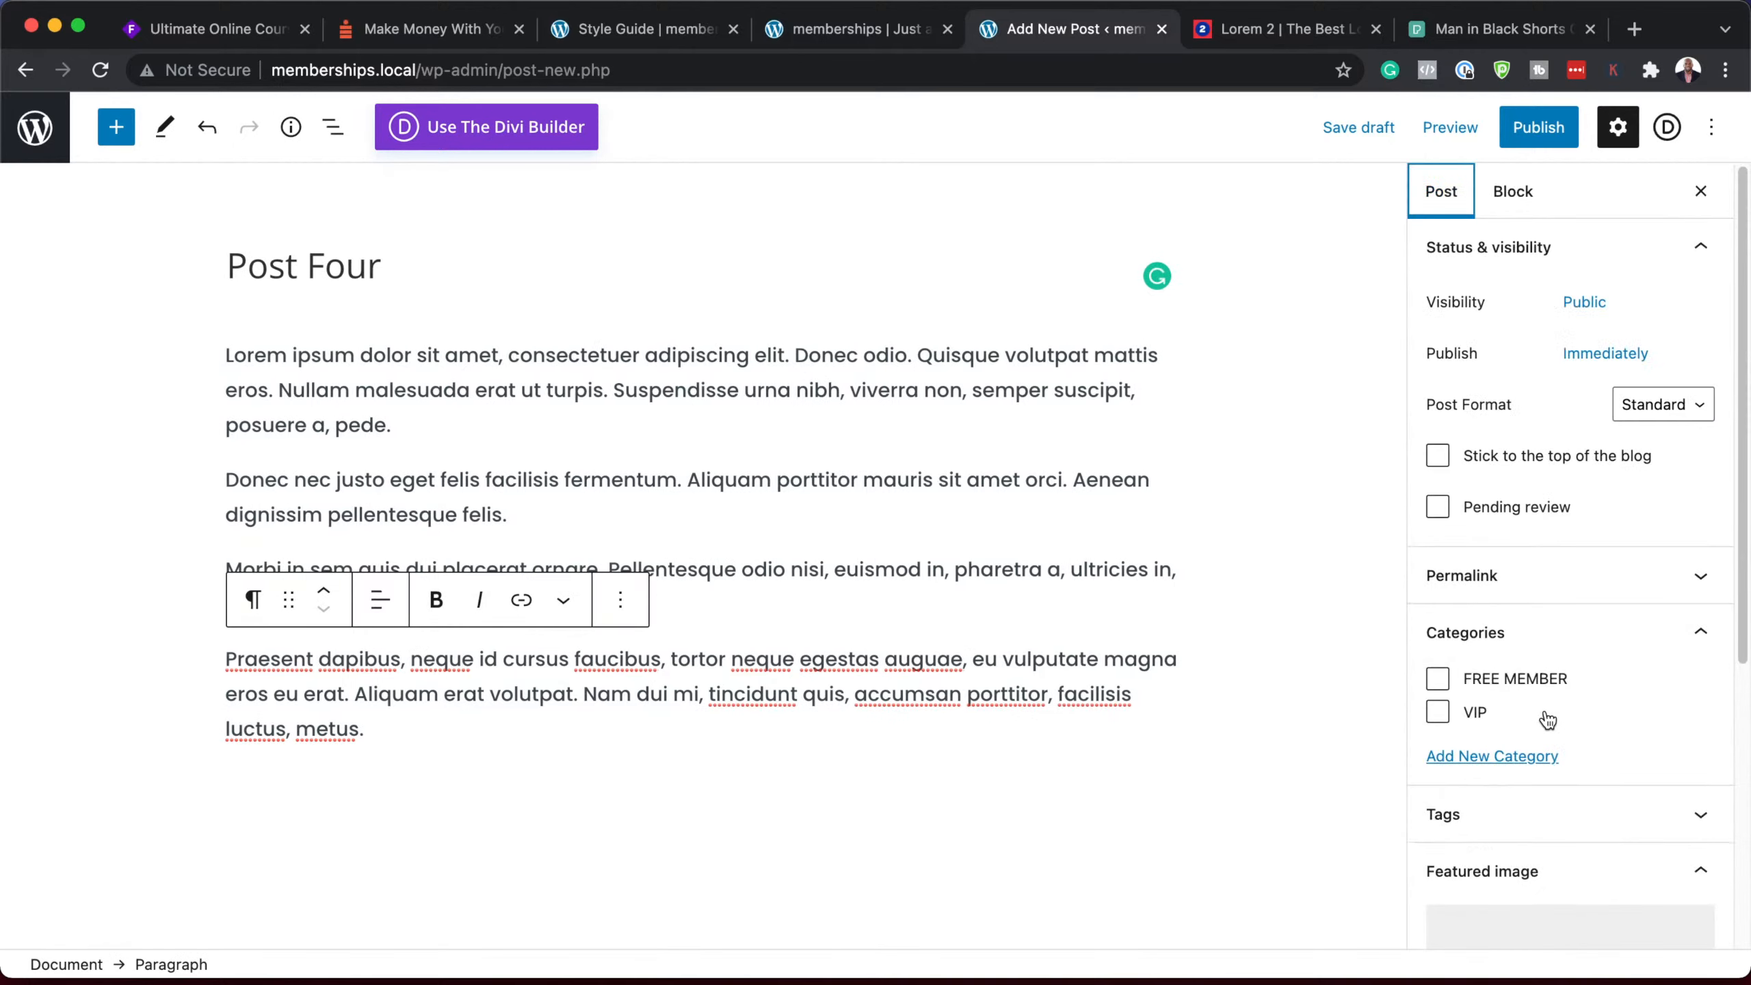
{"action": "left_click", "coordinate": [1438, 680]}
{"action": "scroll", "coordinate": [1617, 707], "scroll_direction": "down", "scroll_amount": 5}
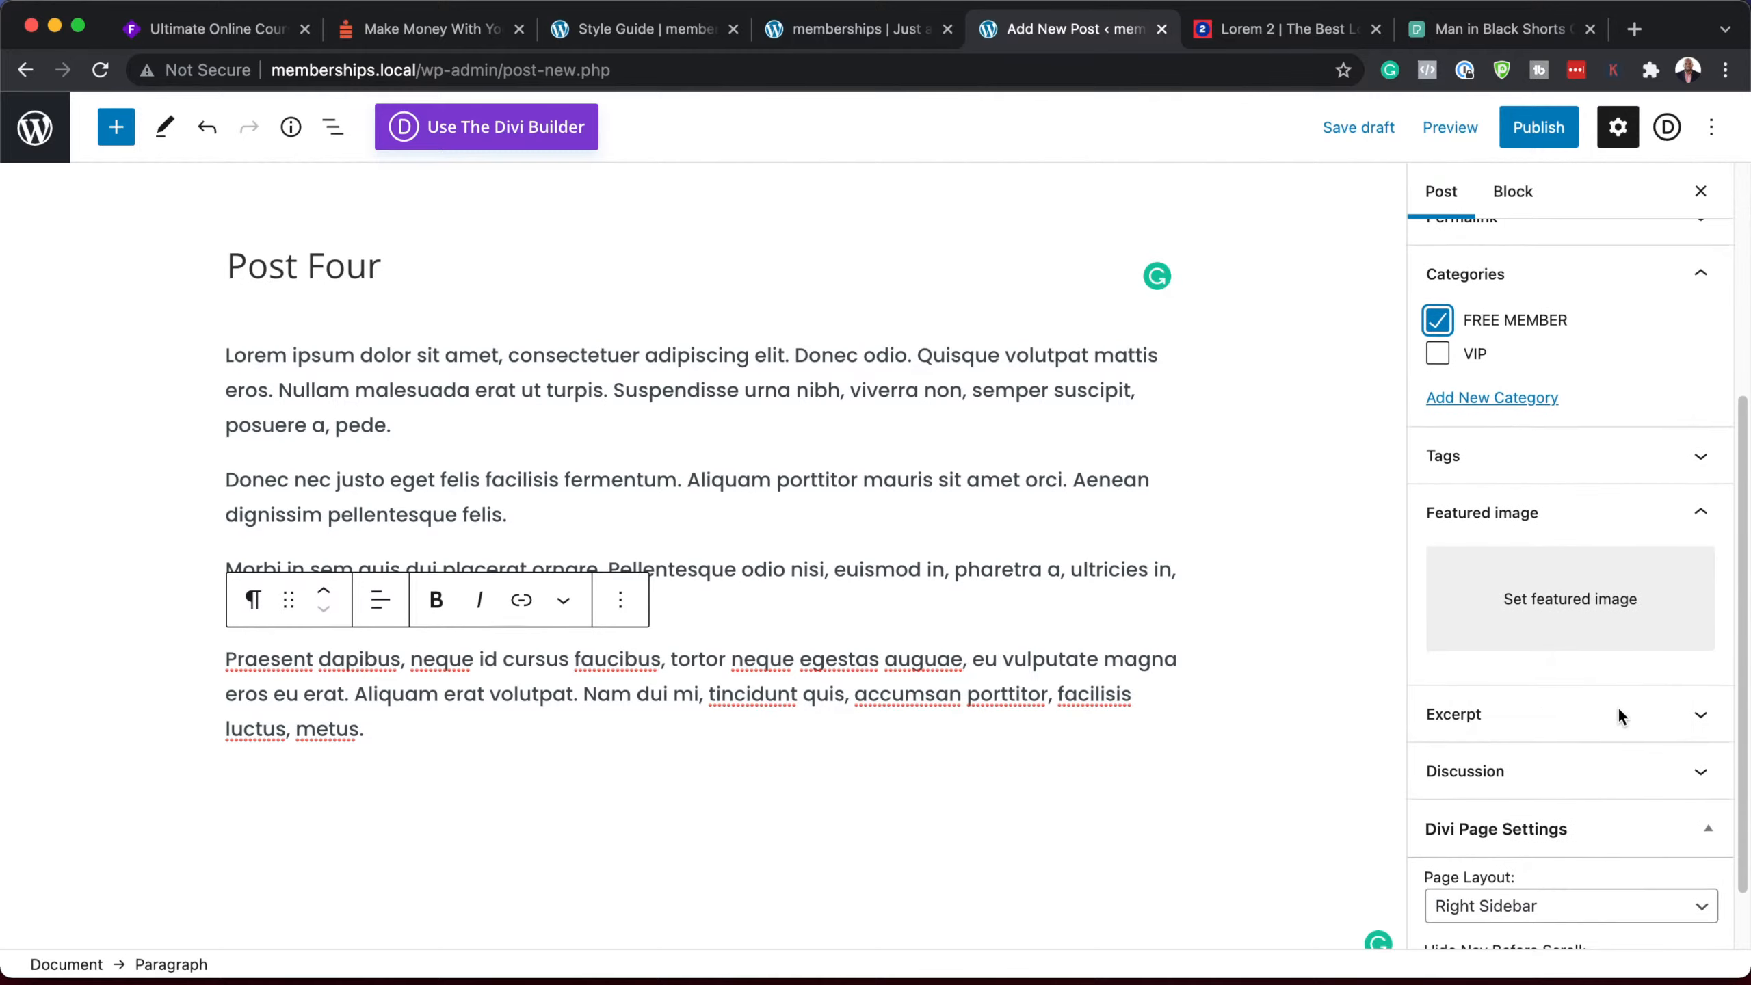
{"action": "left_click", "coordinate": [1577, 610]}
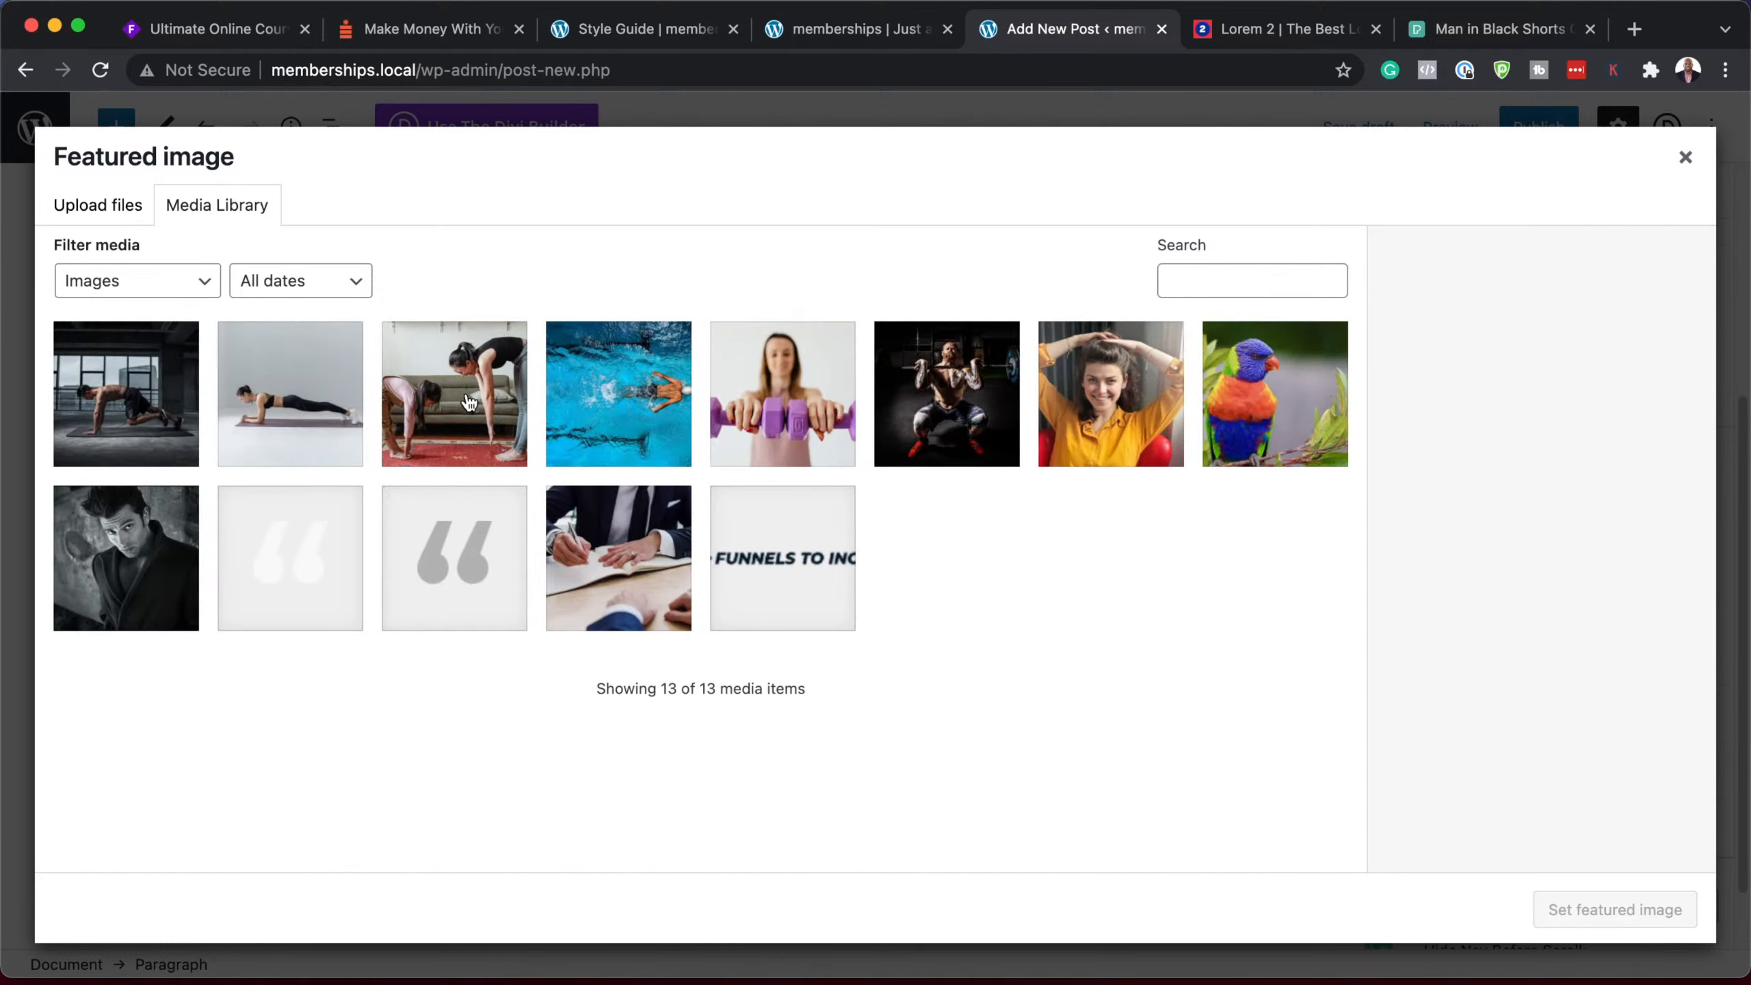
{"action": "left_click", "coordinate": [469, 402]}
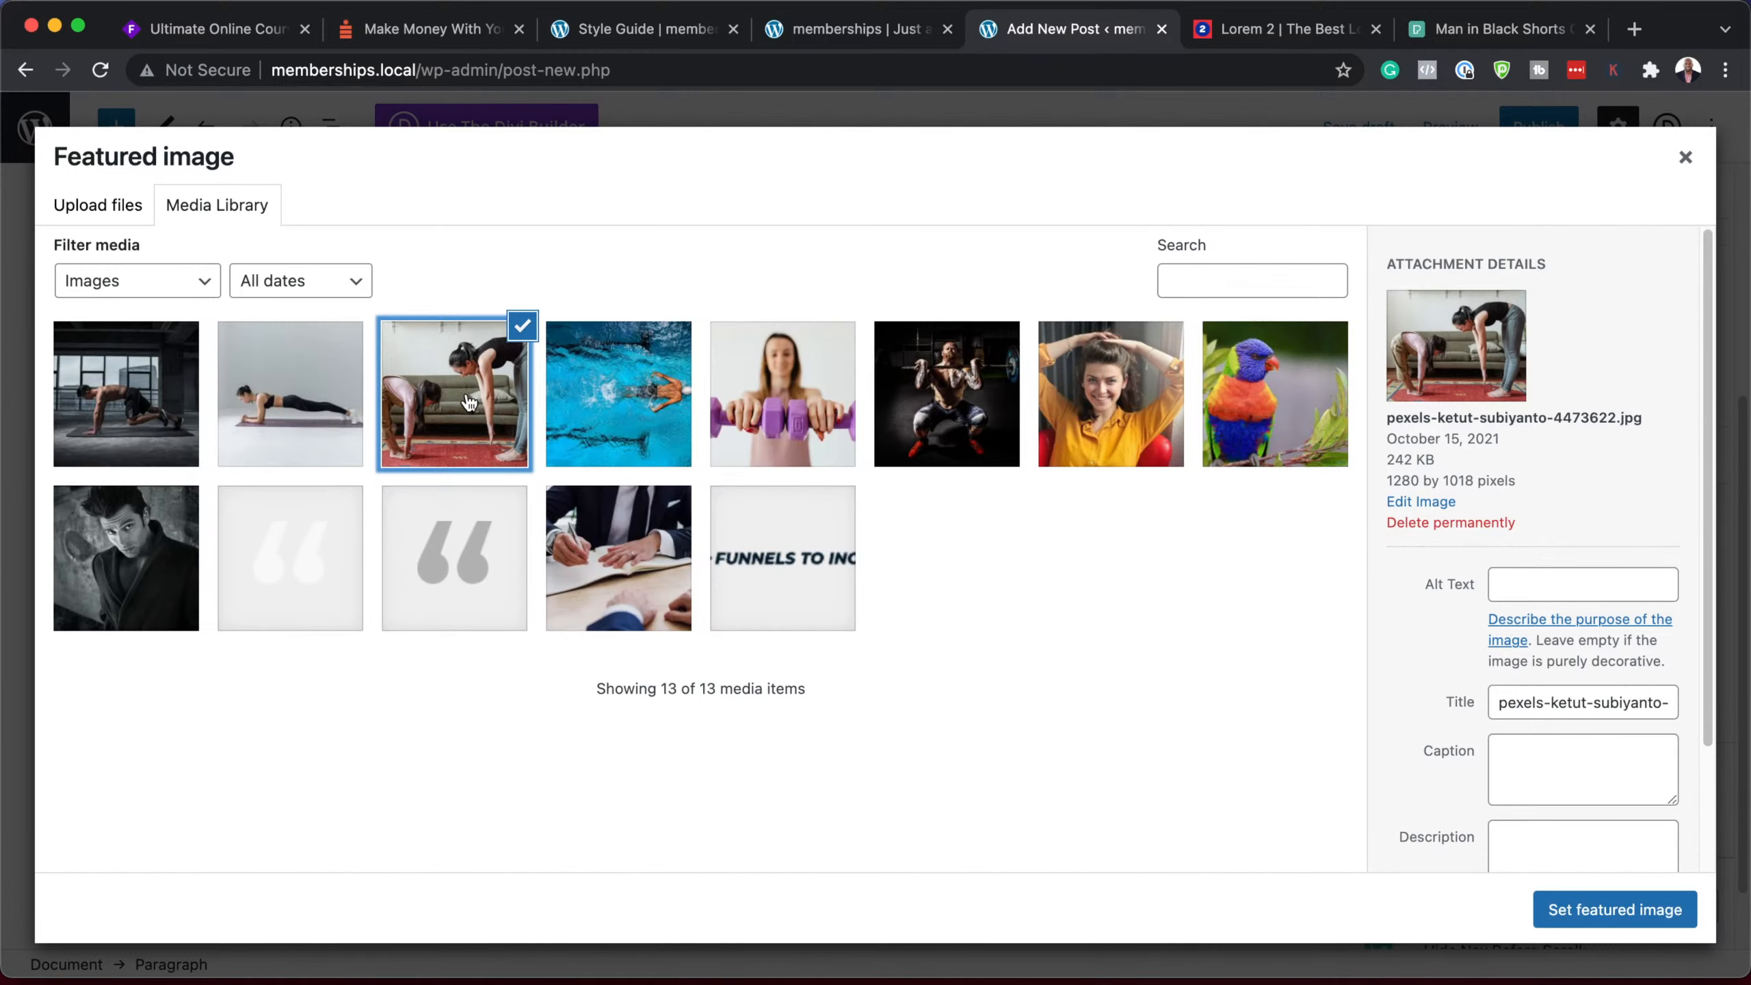
{"action": "left_click", "coordinate": [1631, 918]}
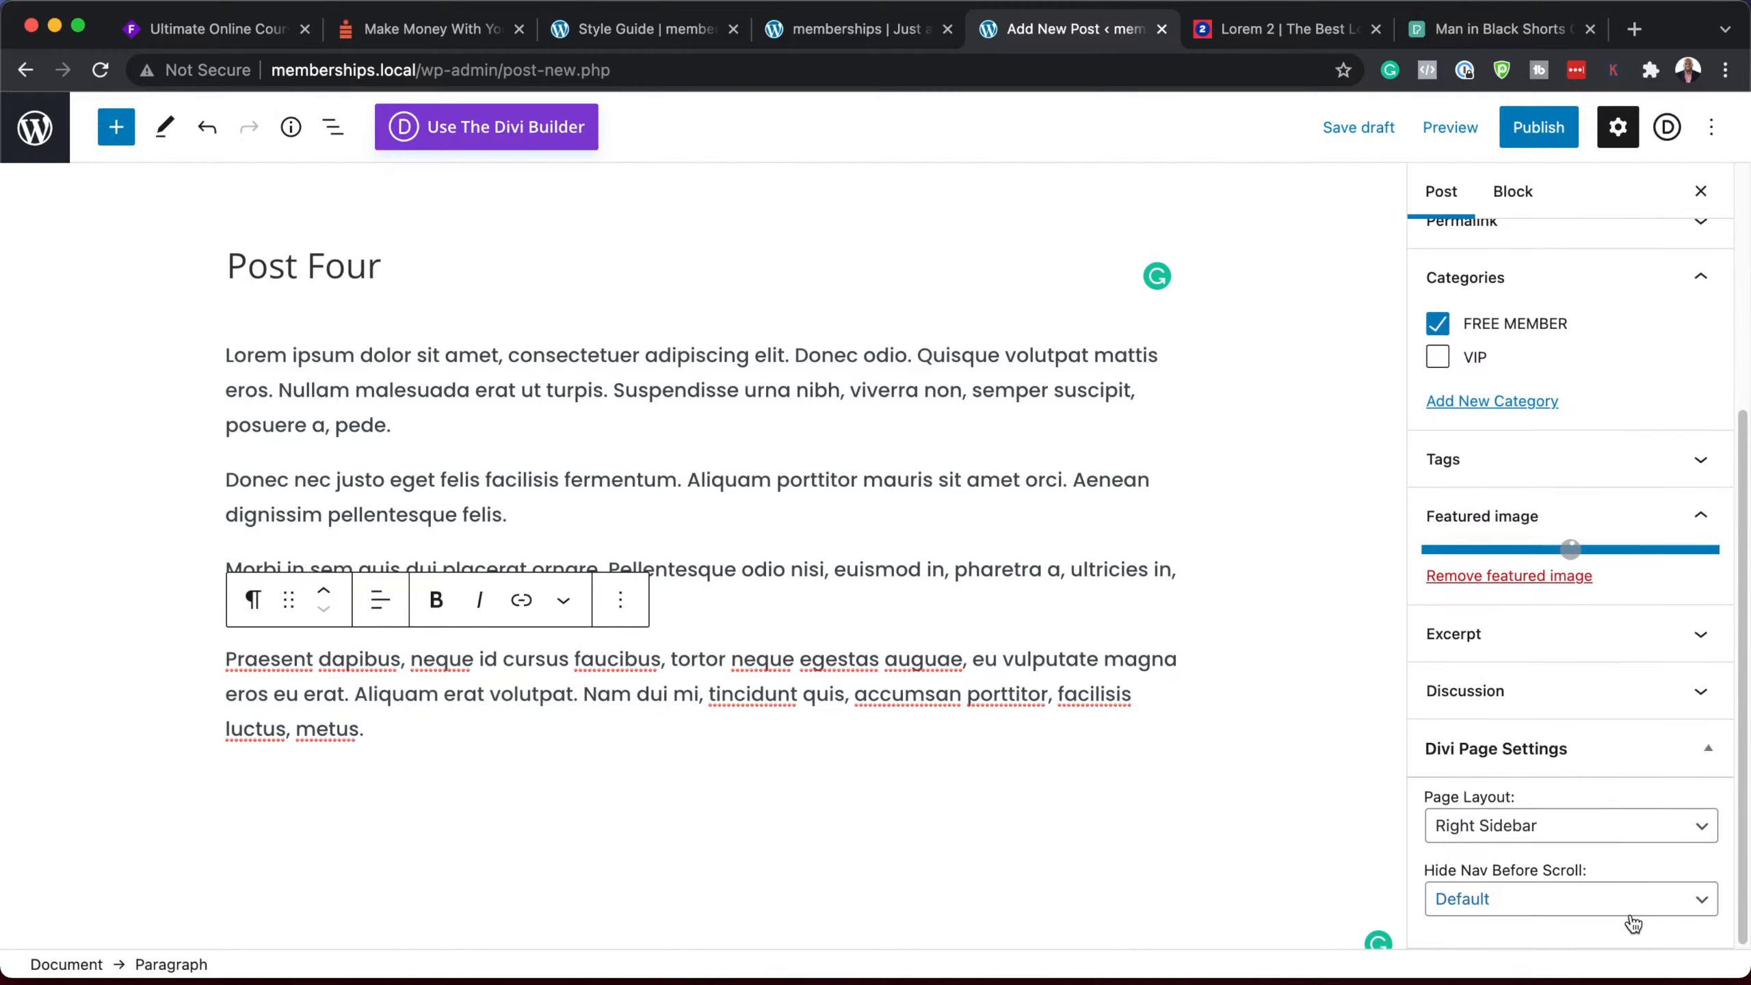
{"action": "left_click", "coordinate": [1538, 130]}
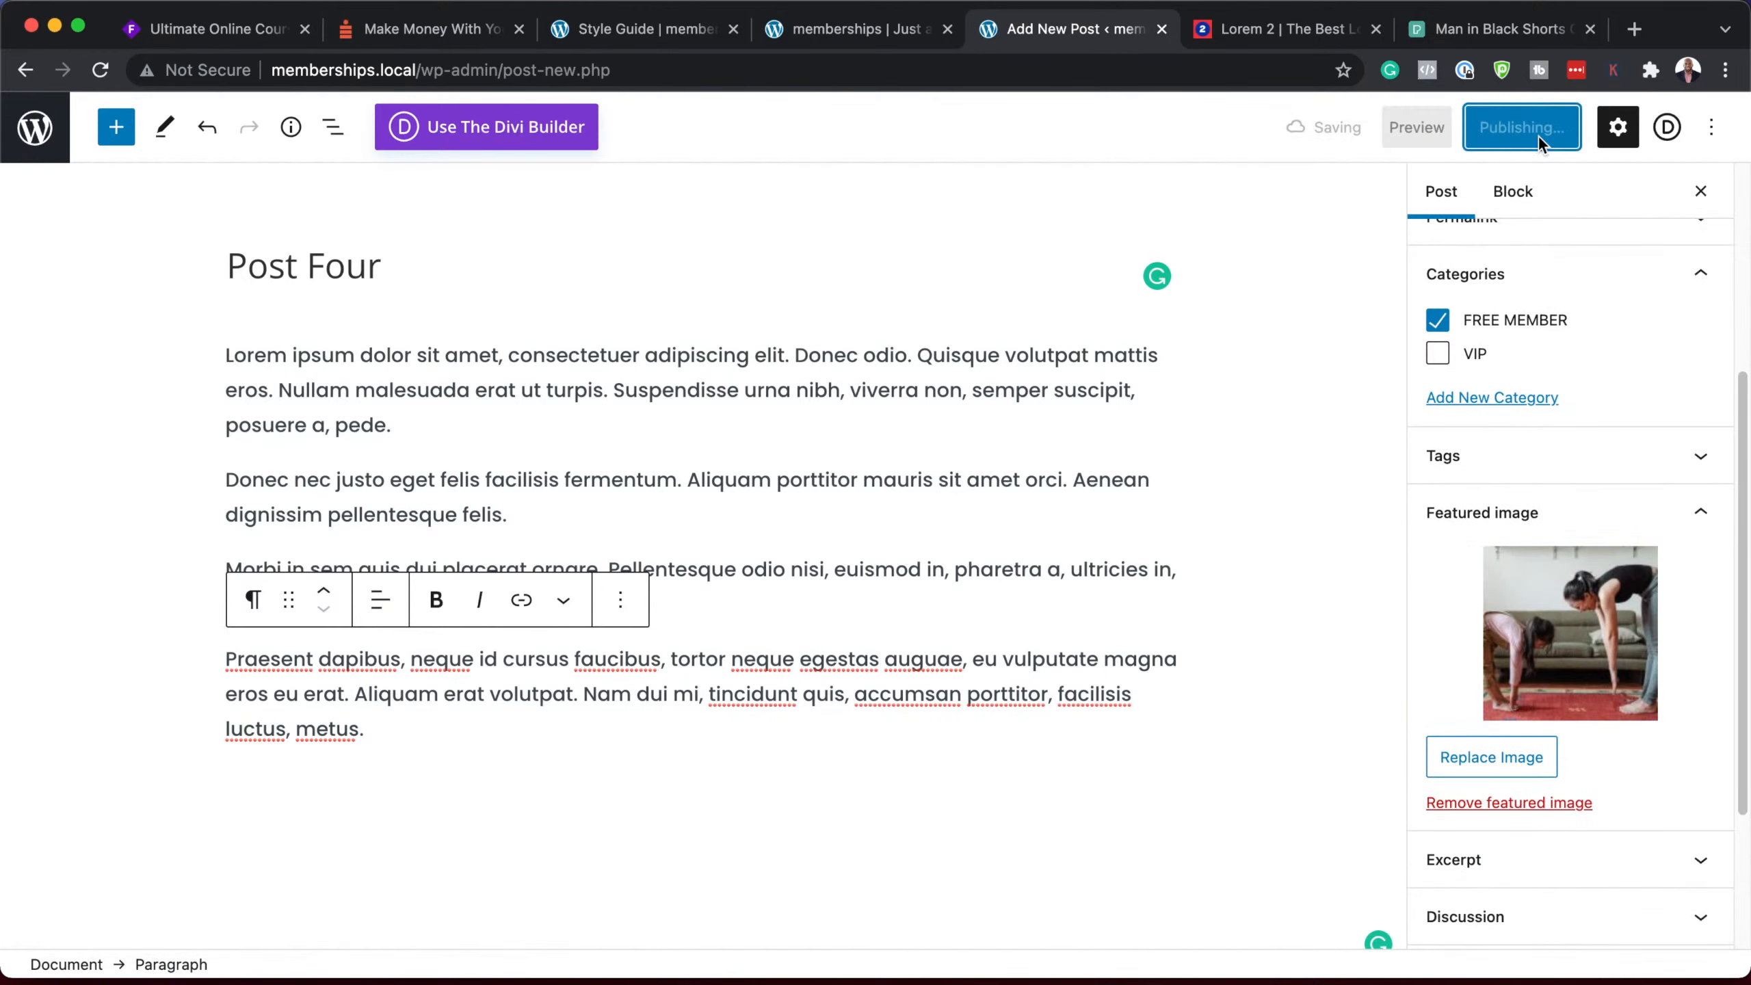
{"action": "left_click", "coordinate": [43, 137]}
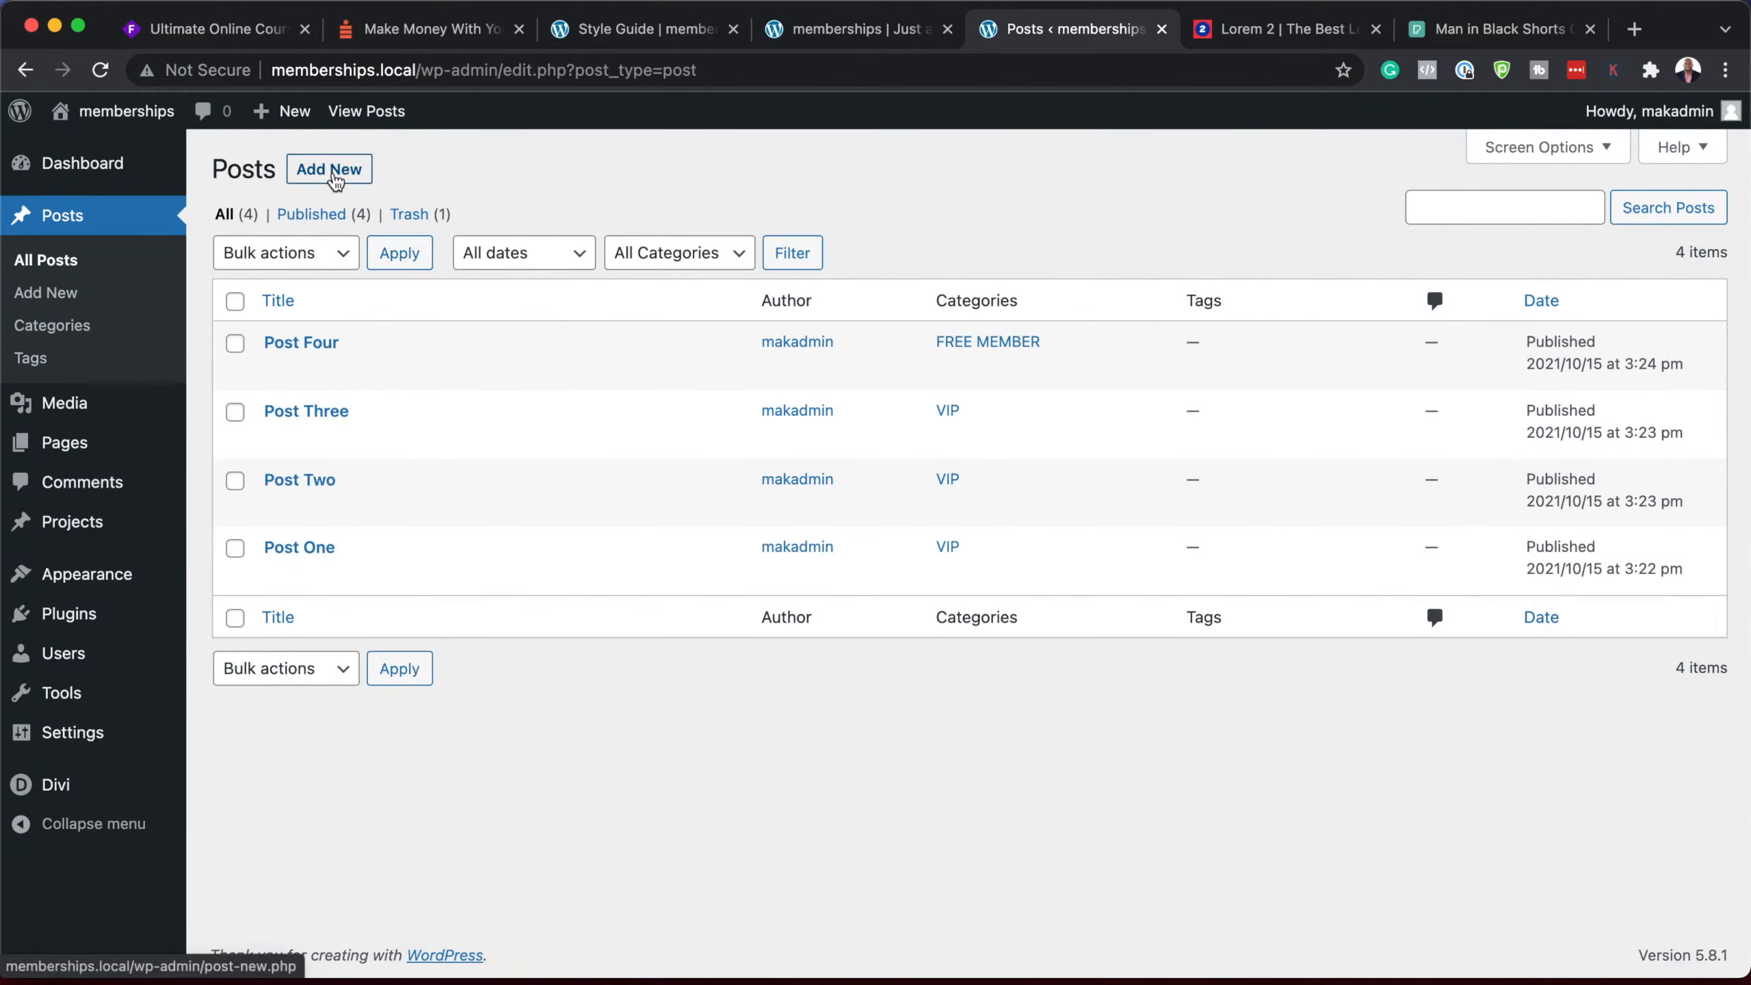
Step: Create a new default-editor post titled 'Post Five' with pasted Lorem ipsum paragraphs
{"action": "left_click", "coordinate": [329, 169]}
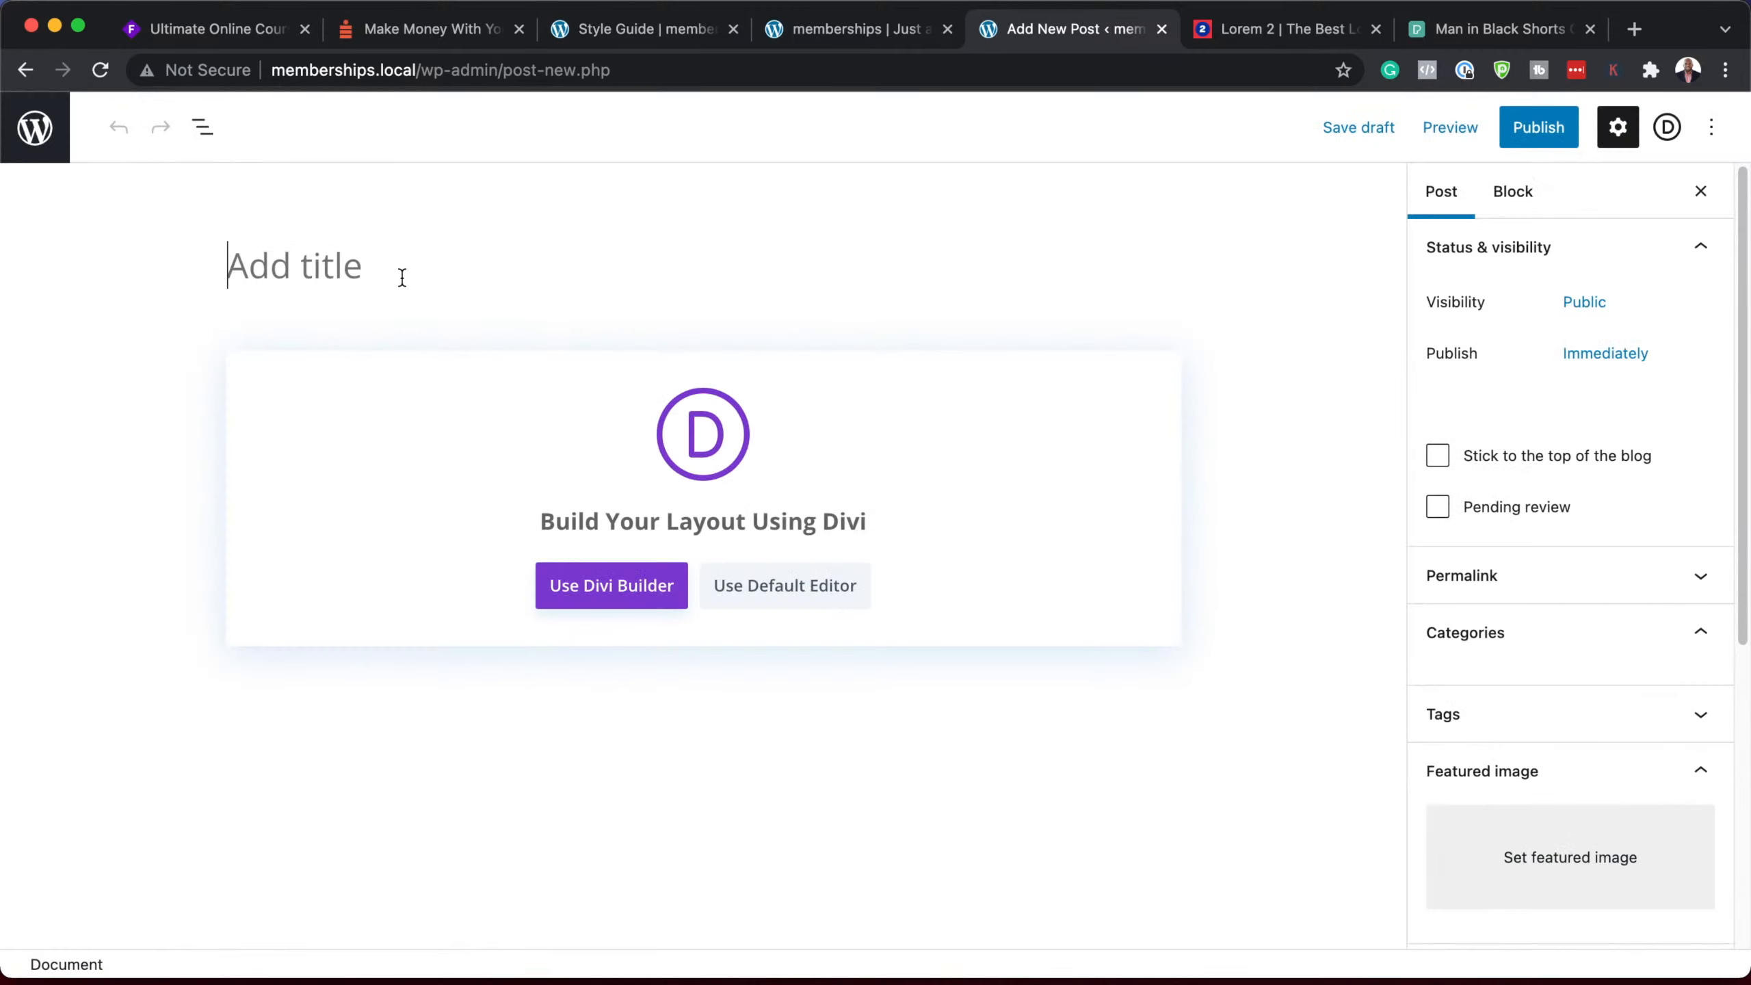
{"action": "type", "text": "Post Five"}
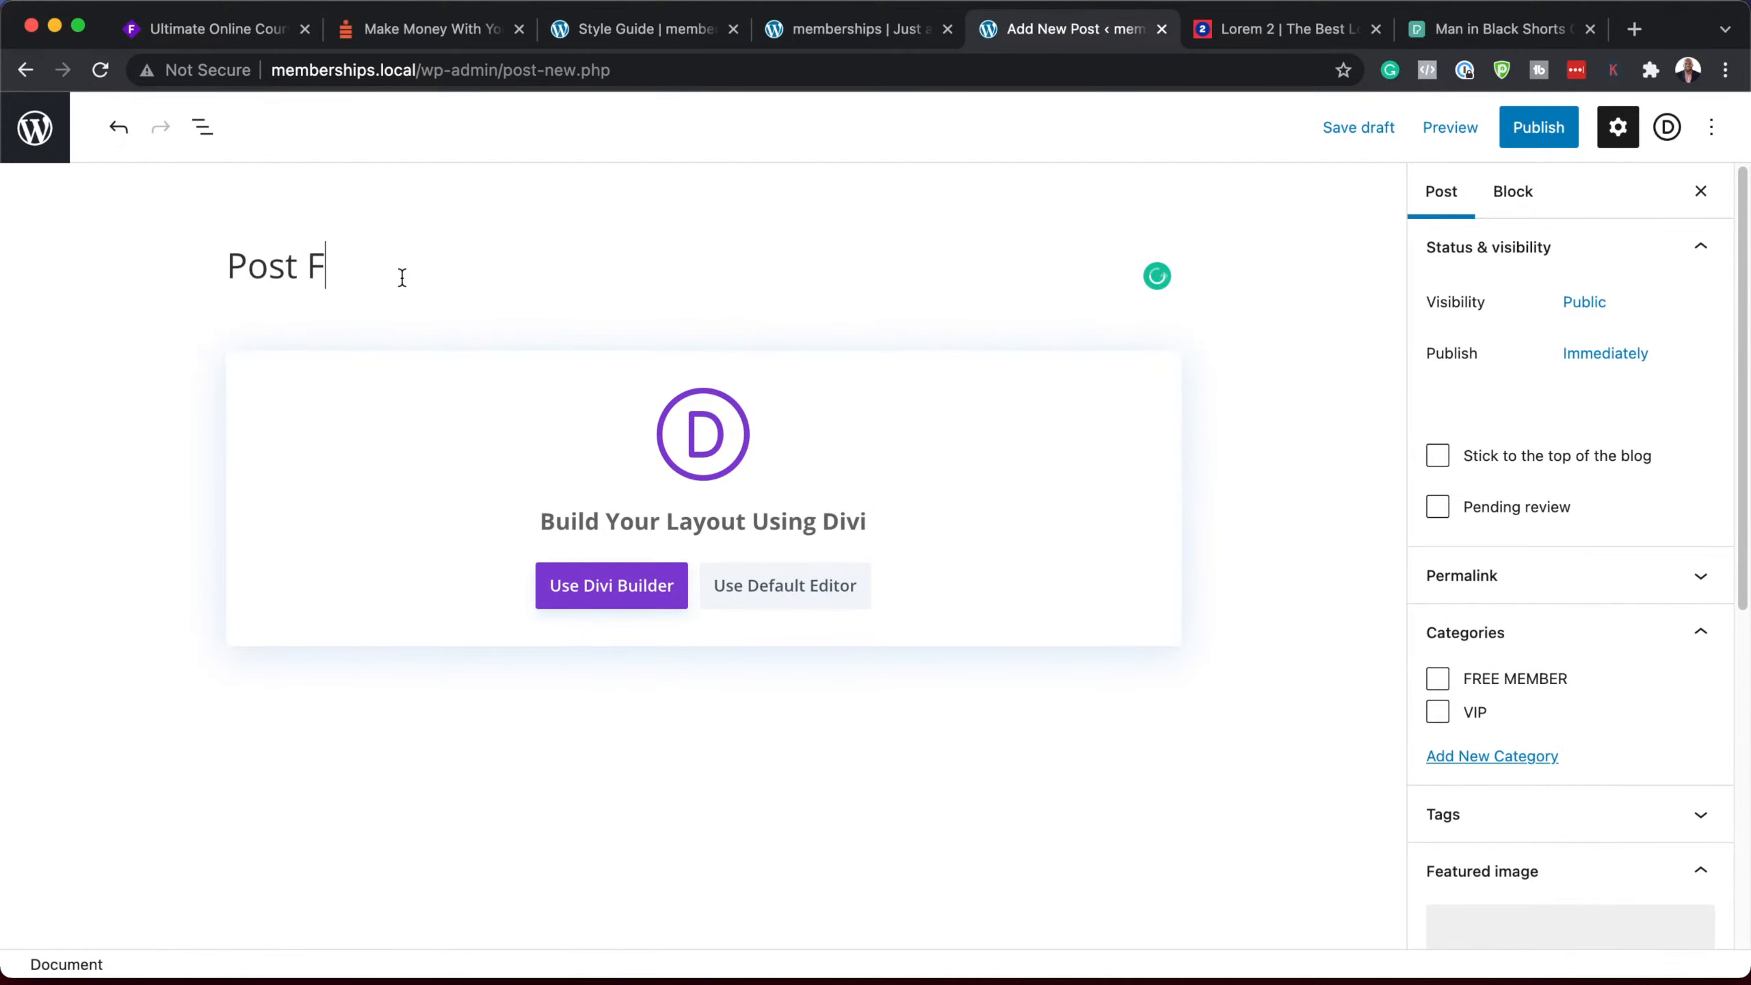
{"action": "left_click", "coordinate": [837, 590]}
{"action": "left_click", "coordinate": [526, 370]}
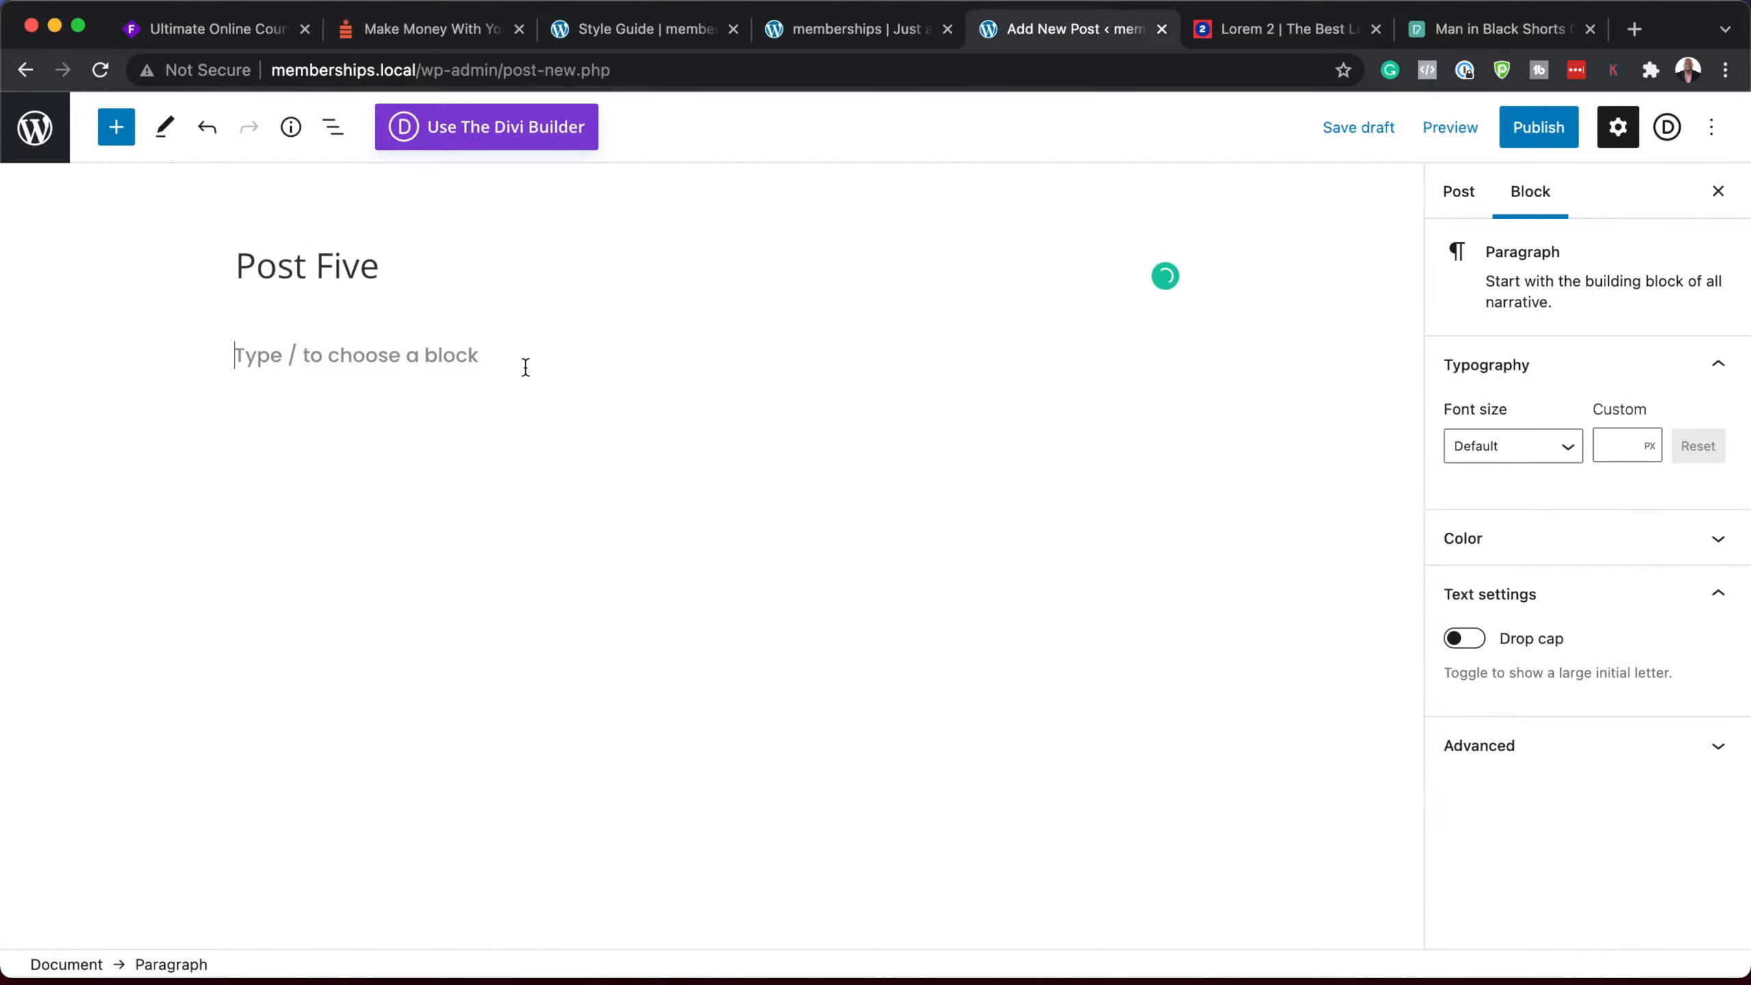
{"action": "type", "text": "Lorem ipsum dolor sit amet, consectetuer adipiscing elit. Donec odio. Quisque volutpat mattis eros. Nullam malesuada erat ut turpis. Suspendisse urna nibh, viverra non, semper suscipit, posuere a, pede.  Donec nec justo eget felis facilisis fermentum. Aliquam porttitor mauris sit amet orci. Aenean dignissim pellentesque felis.  Morbi in sem quis dui placerat ornare. Pellentesque odio nisi, euismod in, pharetra a, ultricies in, diam. Sed arcu. Cras consequat.  Praesent dapibus, neque id cursus faucibus, tortor neque egestas auguae, eu vulputate magna eros eu erat. Aliquam erat volutpat. Nam dui mi, tincidunt quis, accumsan porttitor, facilisis luctus, metus."}
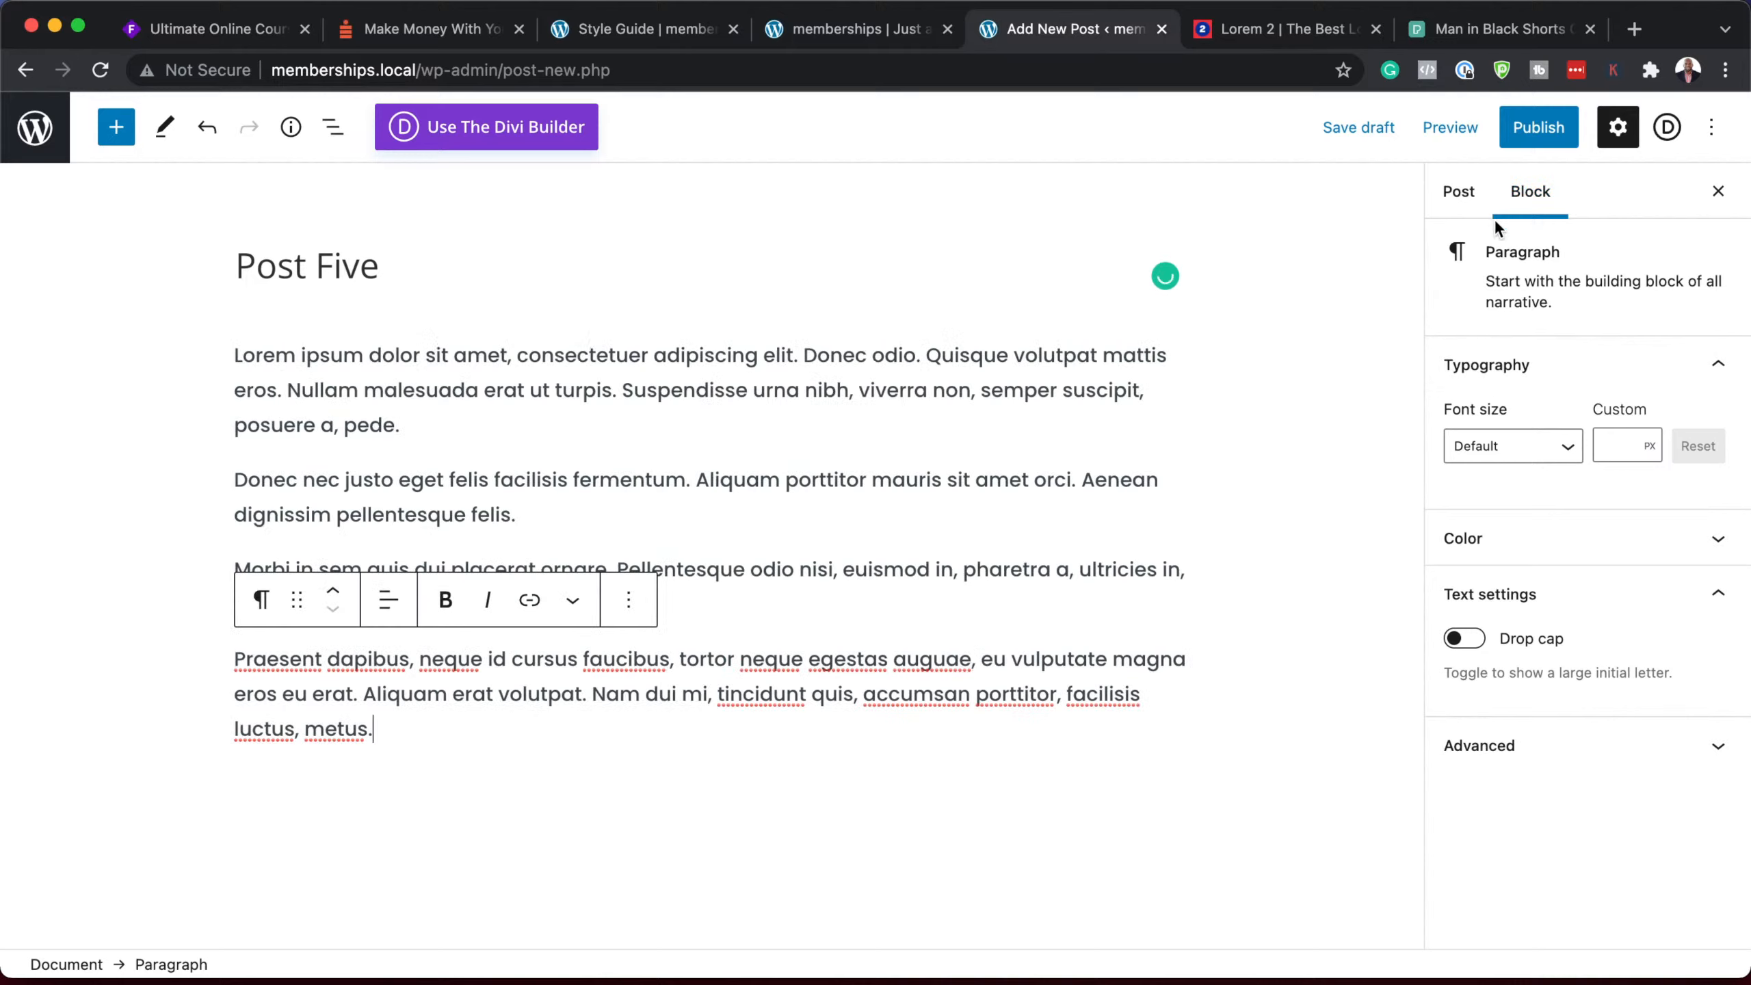
Step: Give Post Five FREE MEMBER and the dumbbell featured image, publish, and return to Posts
{"action": "left_click", "coordinate": [1457, 197]}
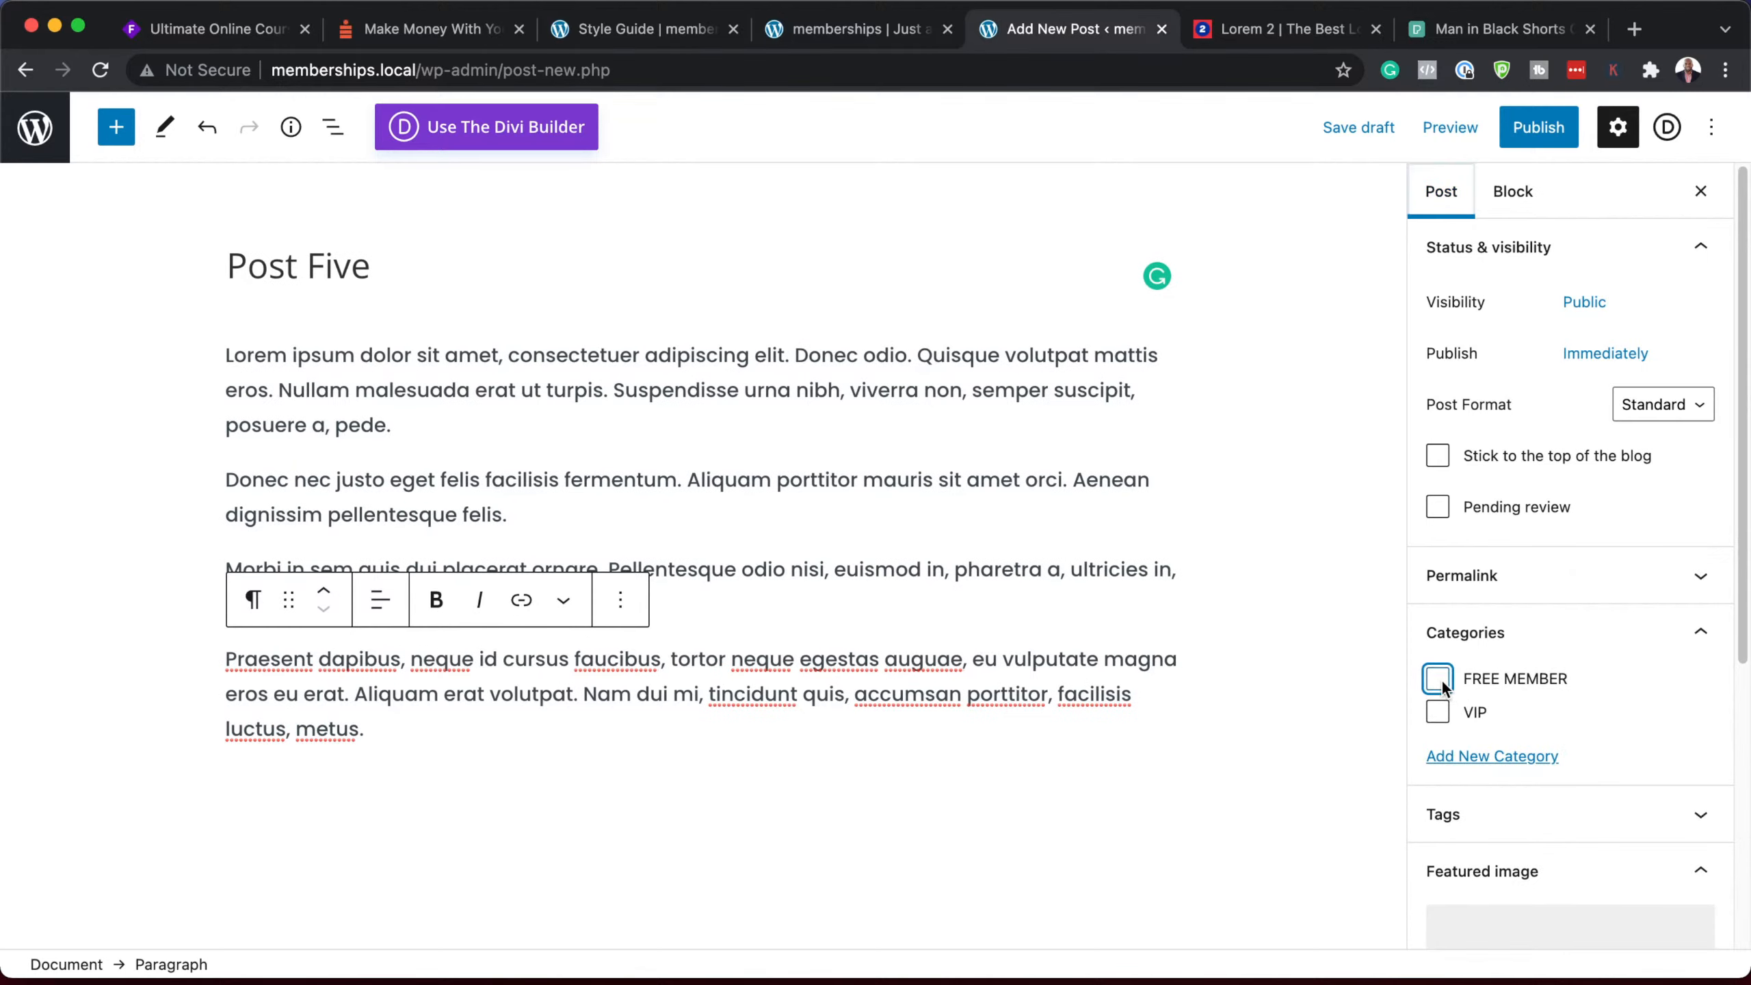
{"action": "left_click", "coordinate": [1438, 677]}
{"action": "scroll", "coordinate": [1586, 790], "scroll_direction": "down", "scroll_amount": 3}
{"action": "left_click", "coordinate": [1534, 792]}
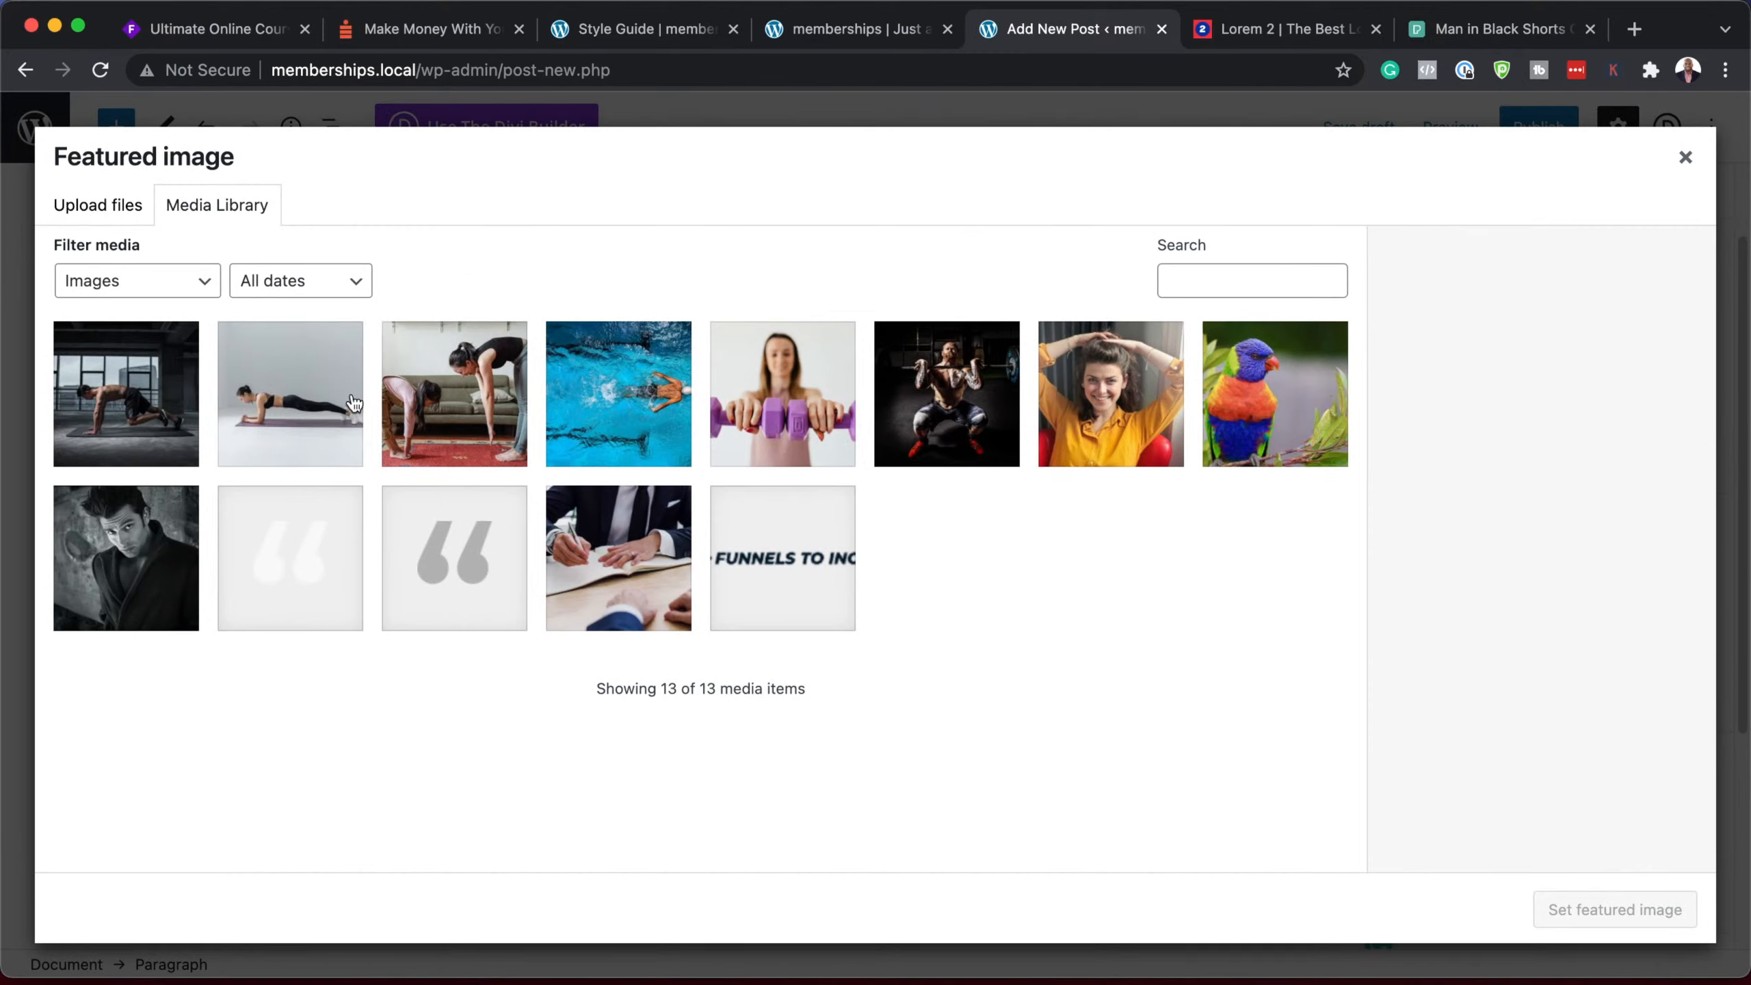
{"action": "left_click", "coordinate": [800, 407]}
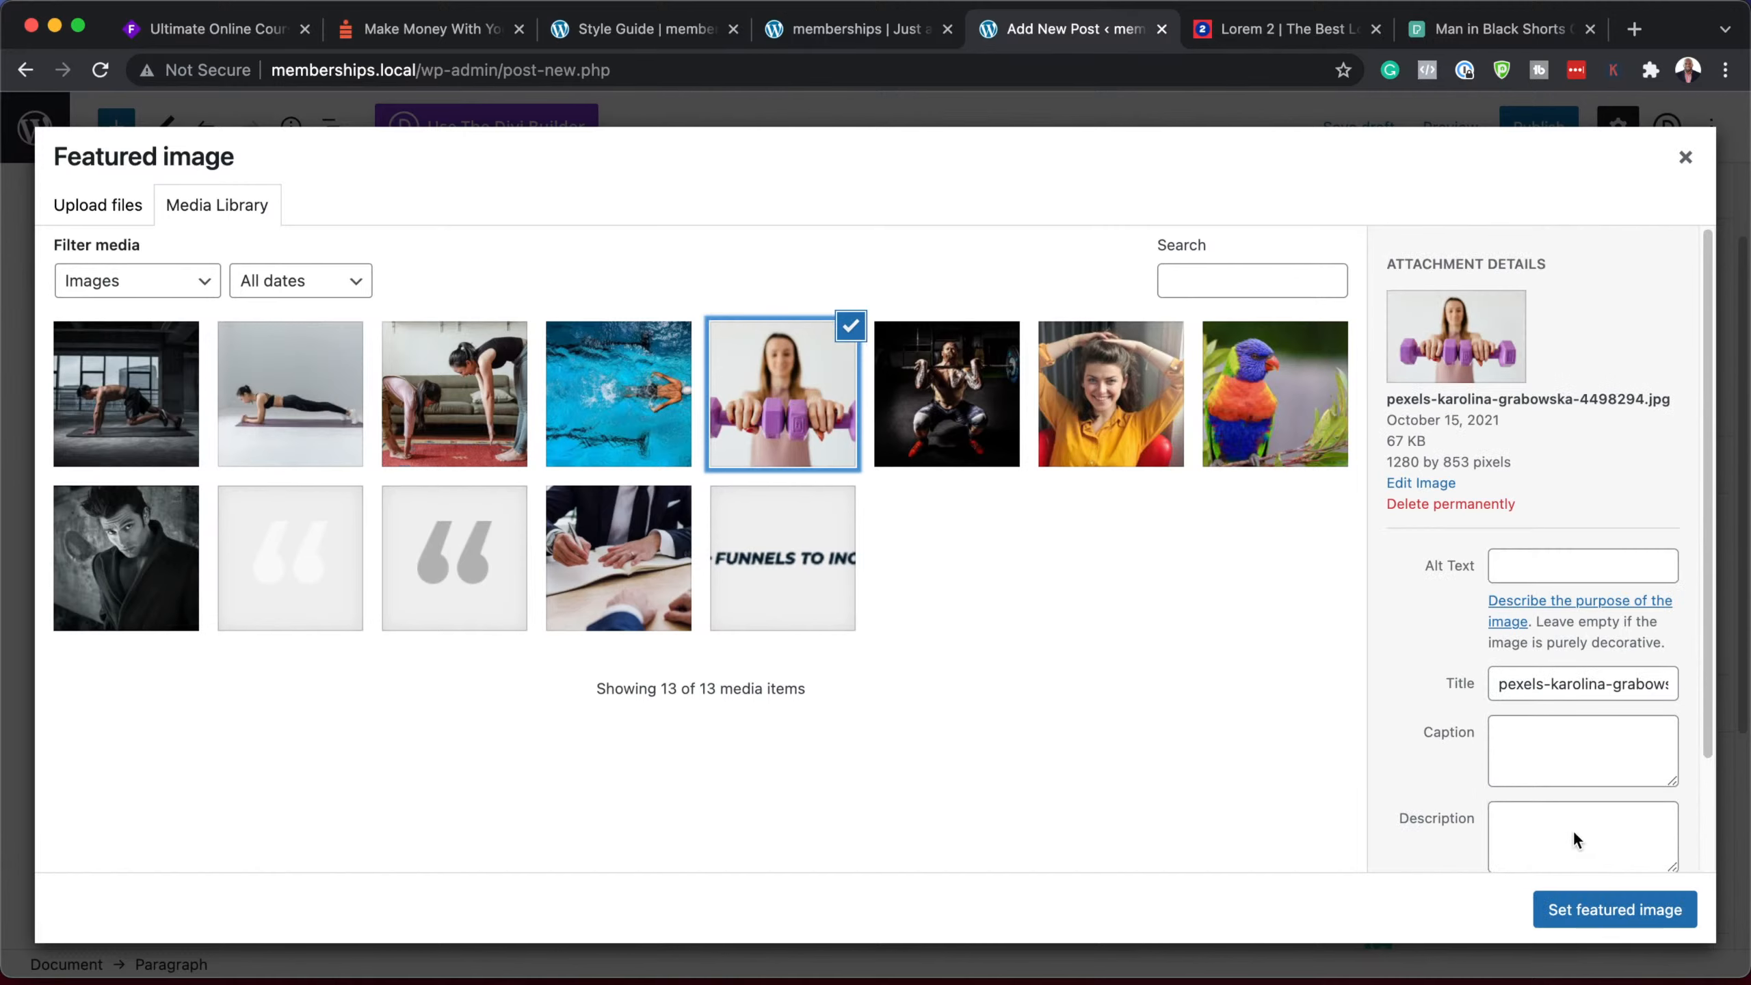
{"action": "left_click", "coordinate": [1588, 921]}
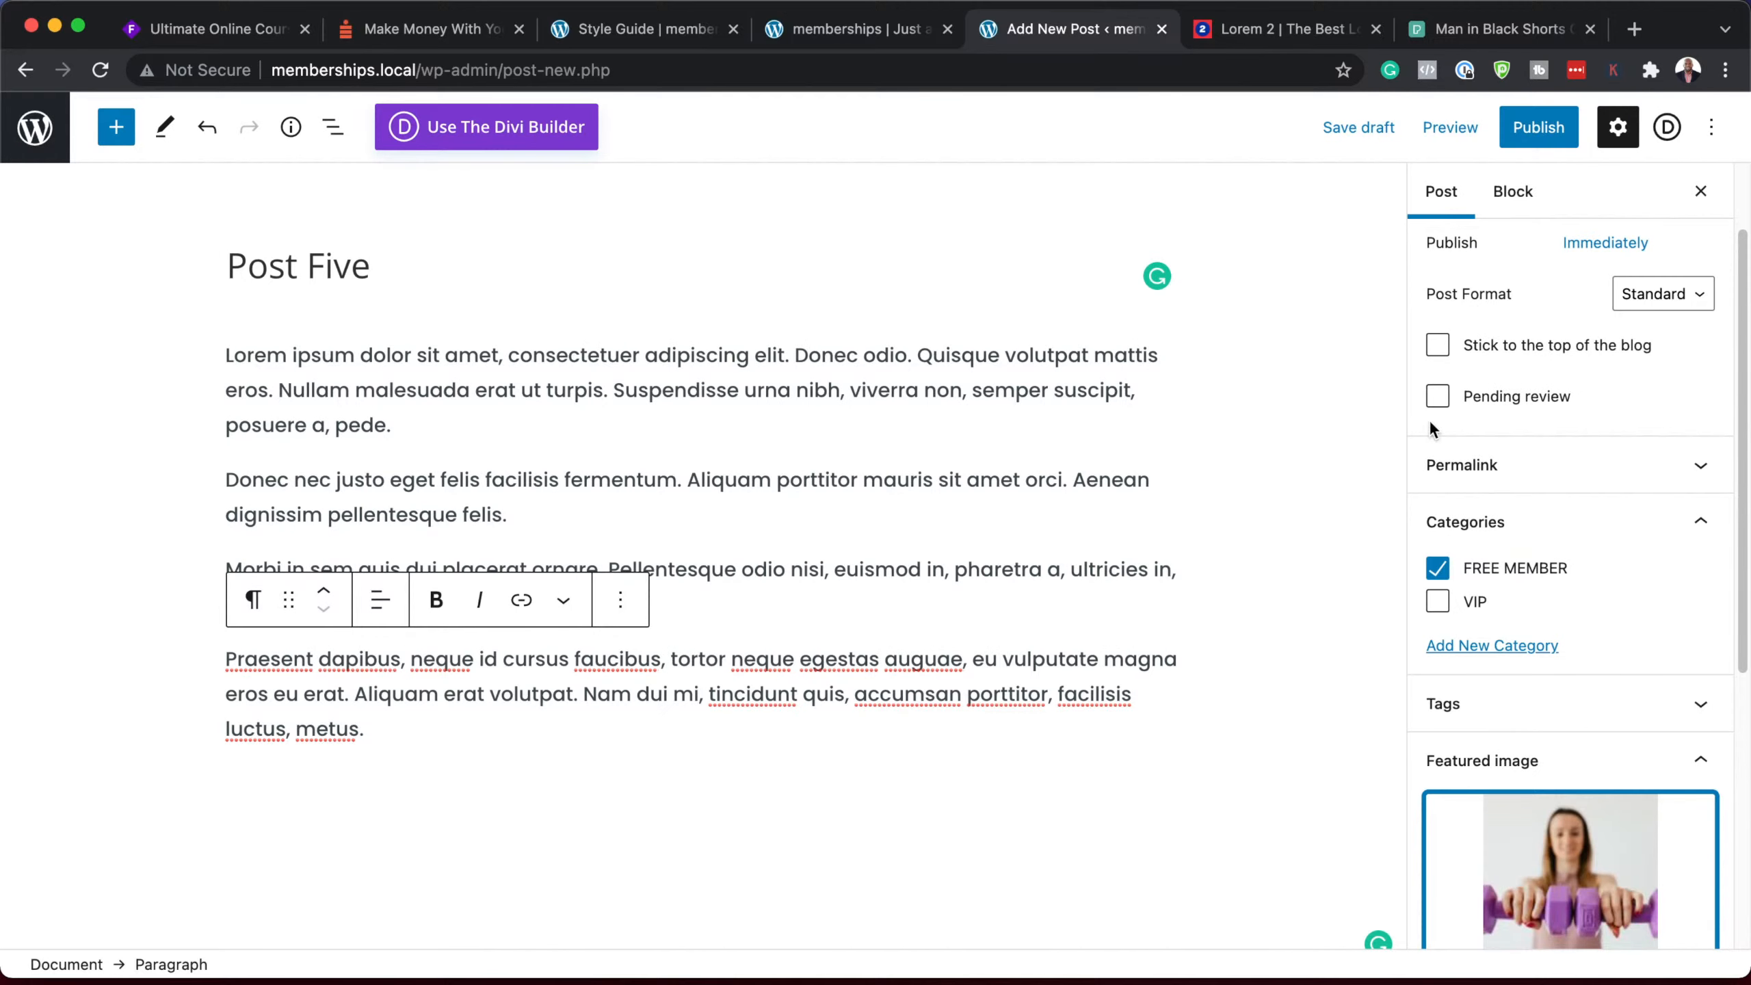
{"action": "left_click", "coordinate": [1541, 130]}
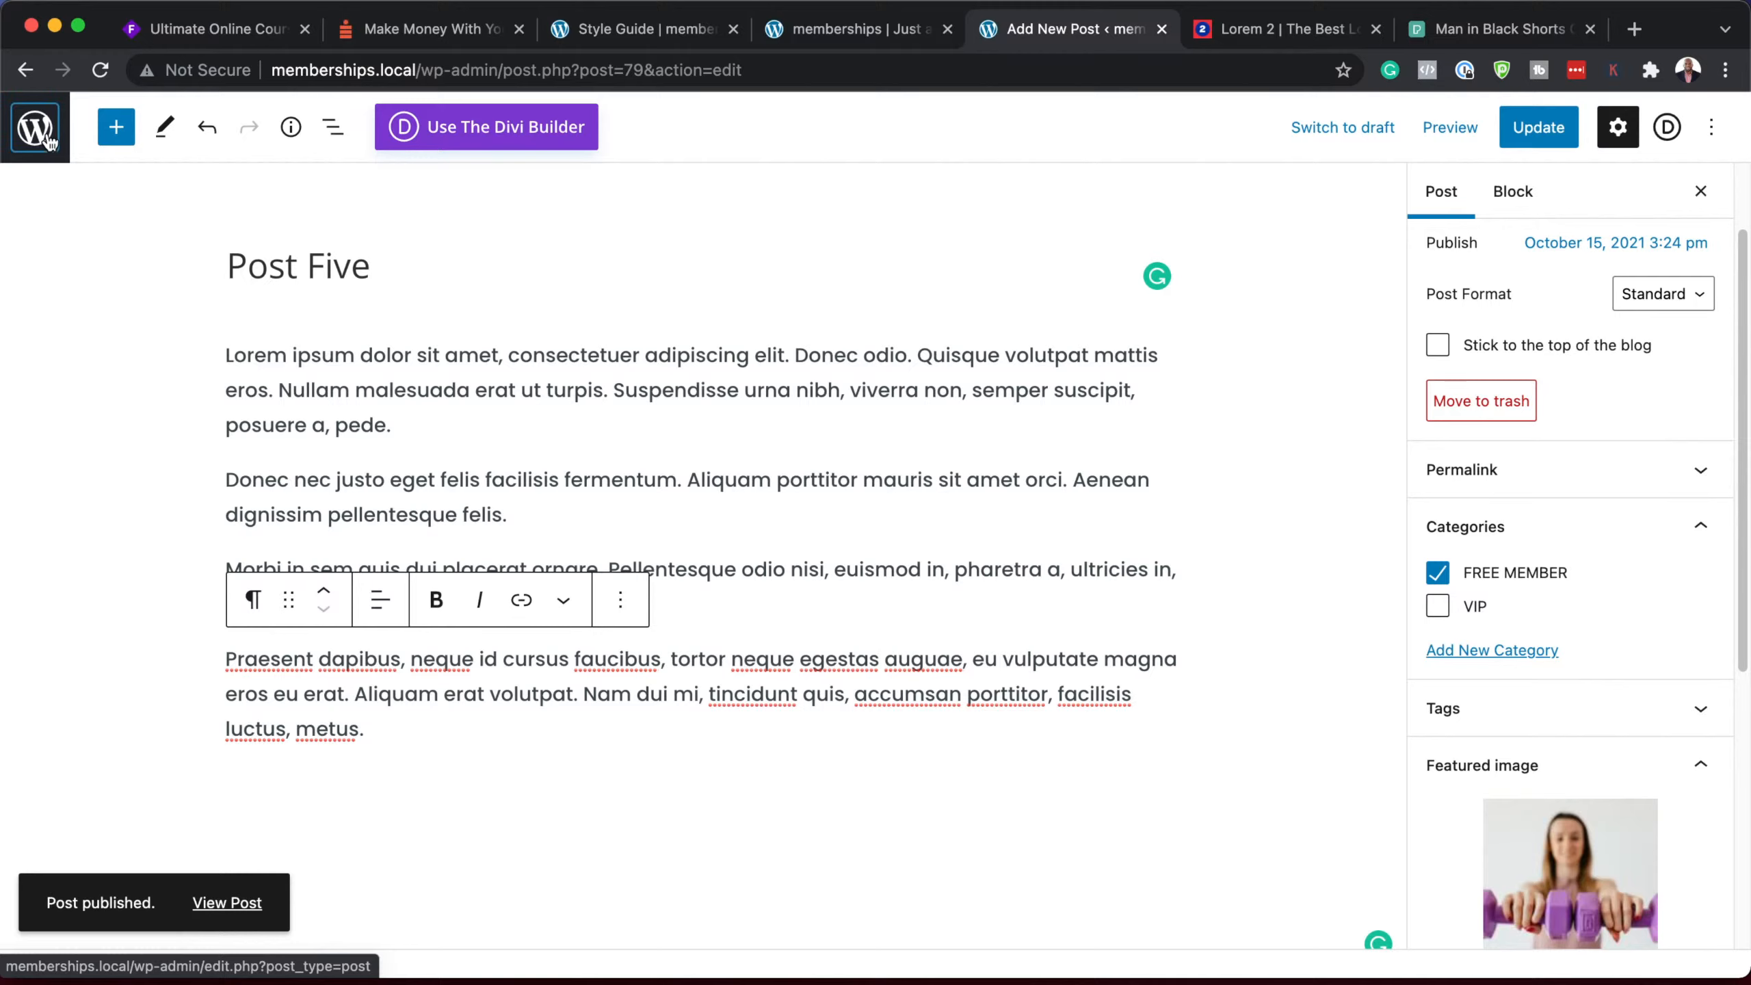
{"action": "left_click", "coordinate": [48, 138]}
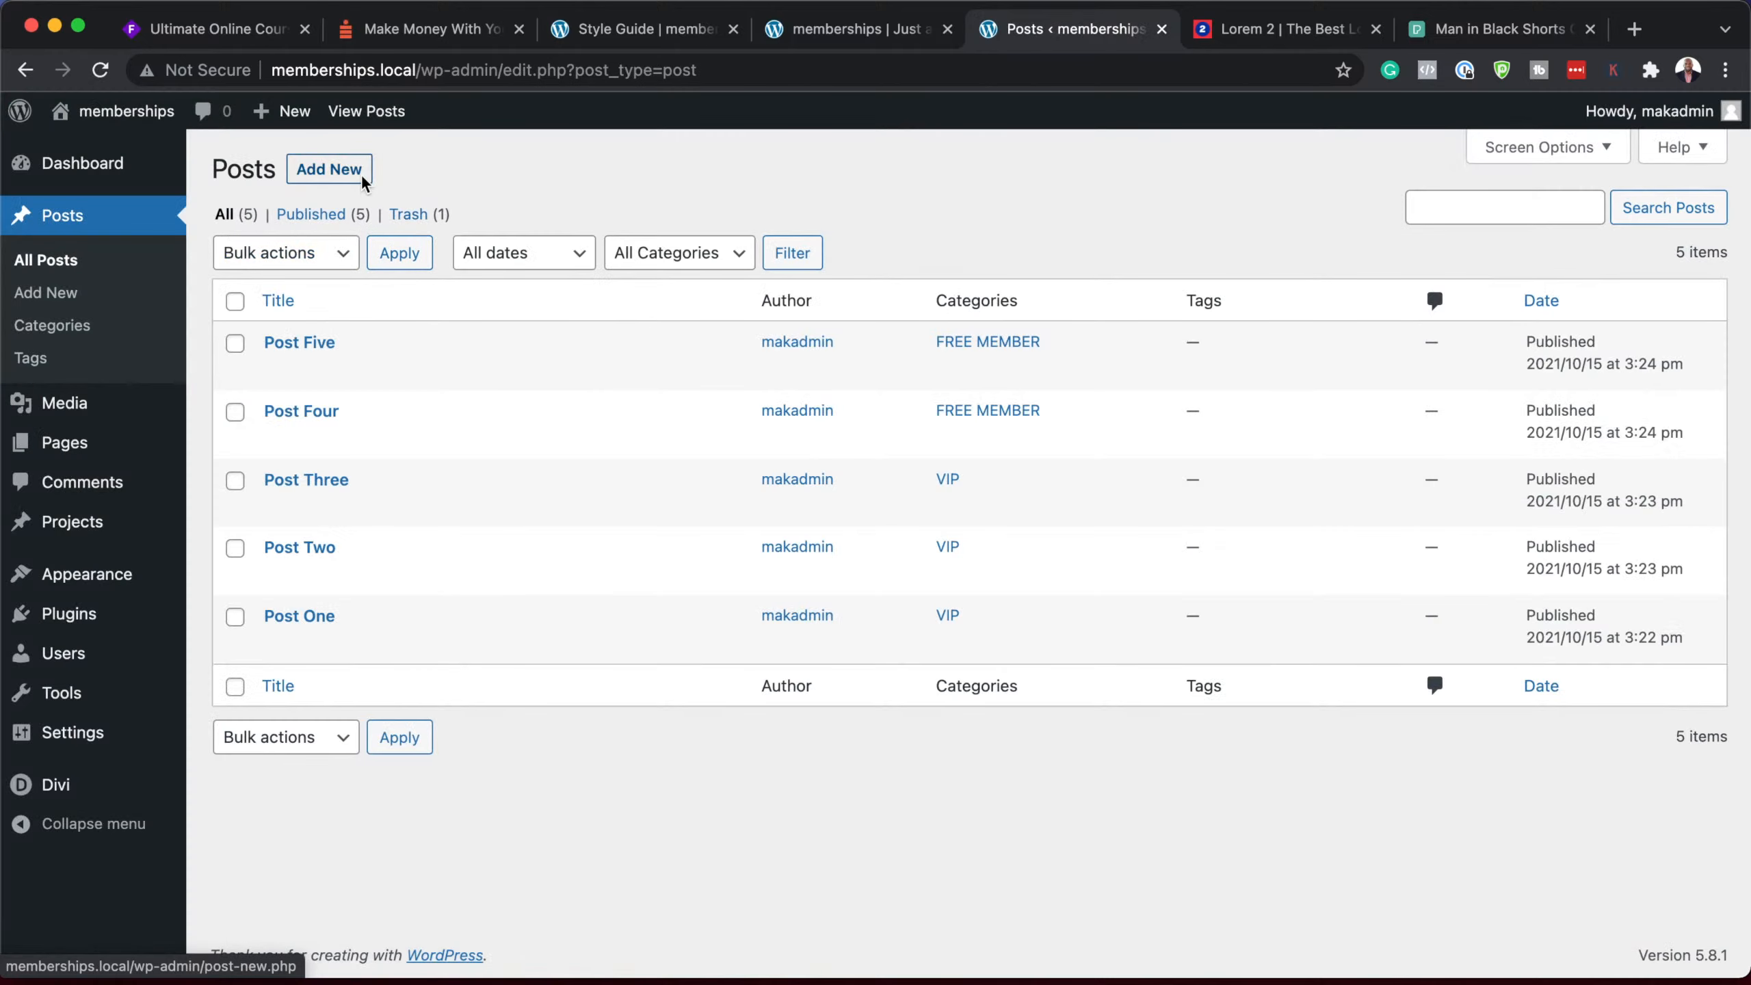
Step: Create a new post titled 'Post Six' in the default editor with the pasted Lorem ipsum paragraphs
{"action": "left_click", "coordinate": [356, 180]}
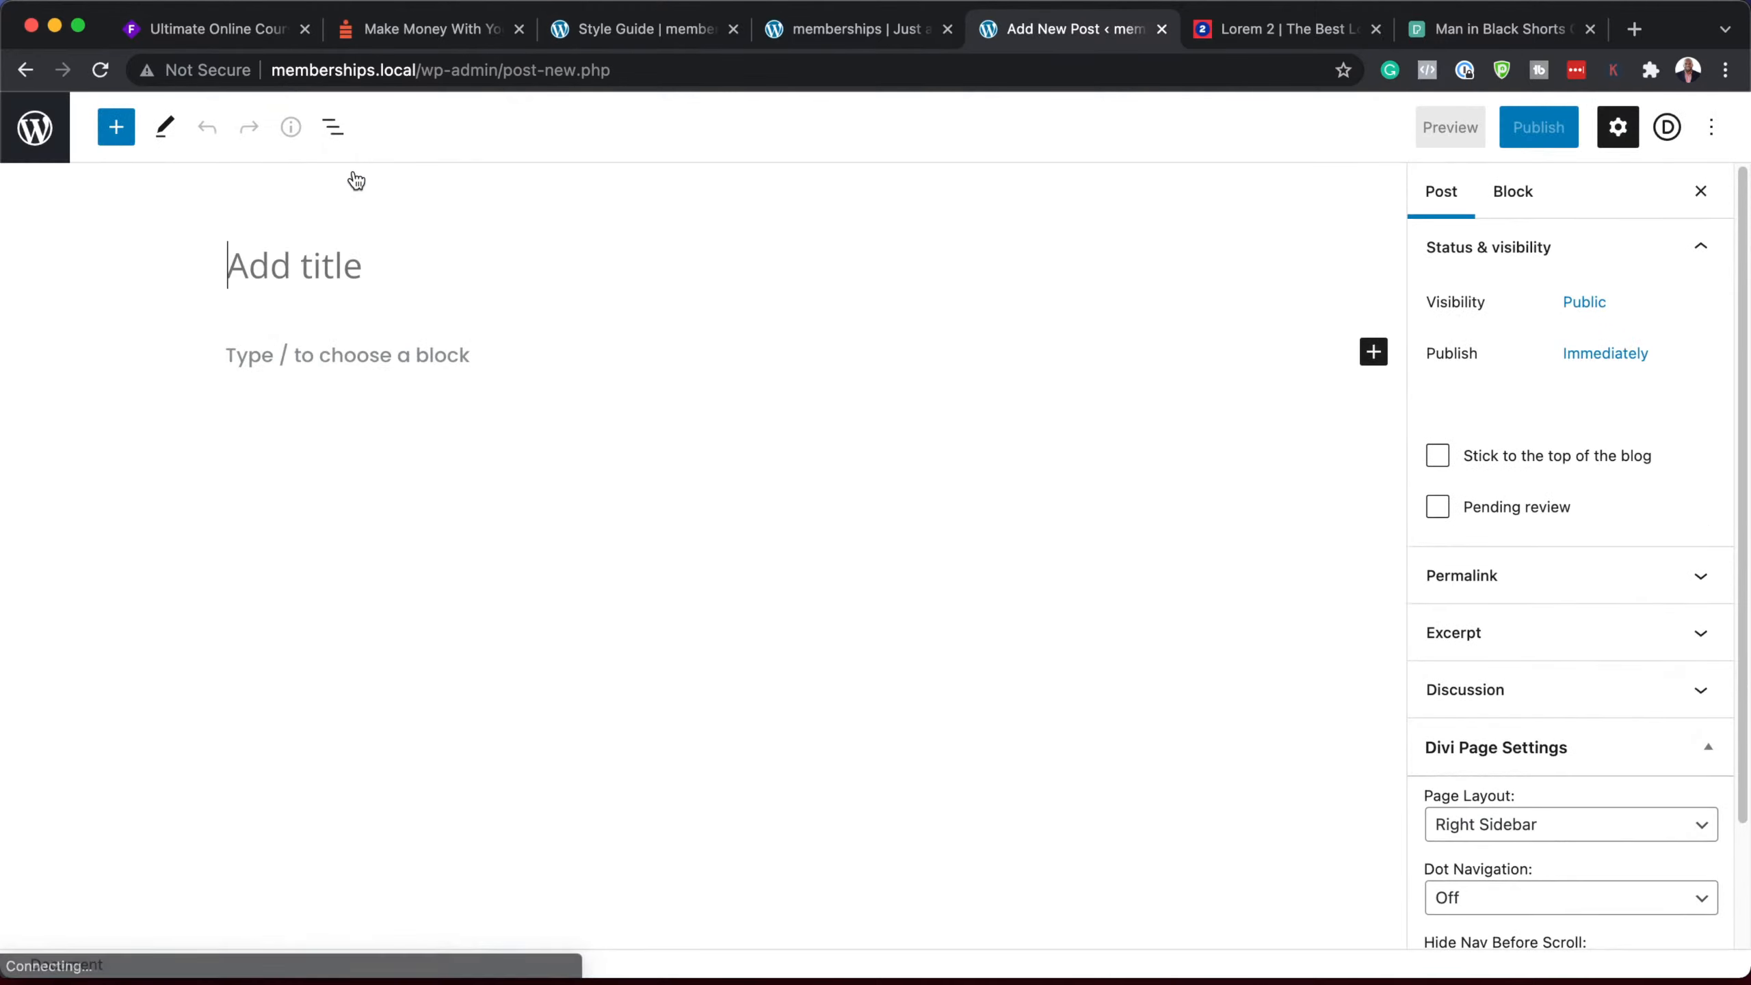
{"action": "type", "text": "Post "}
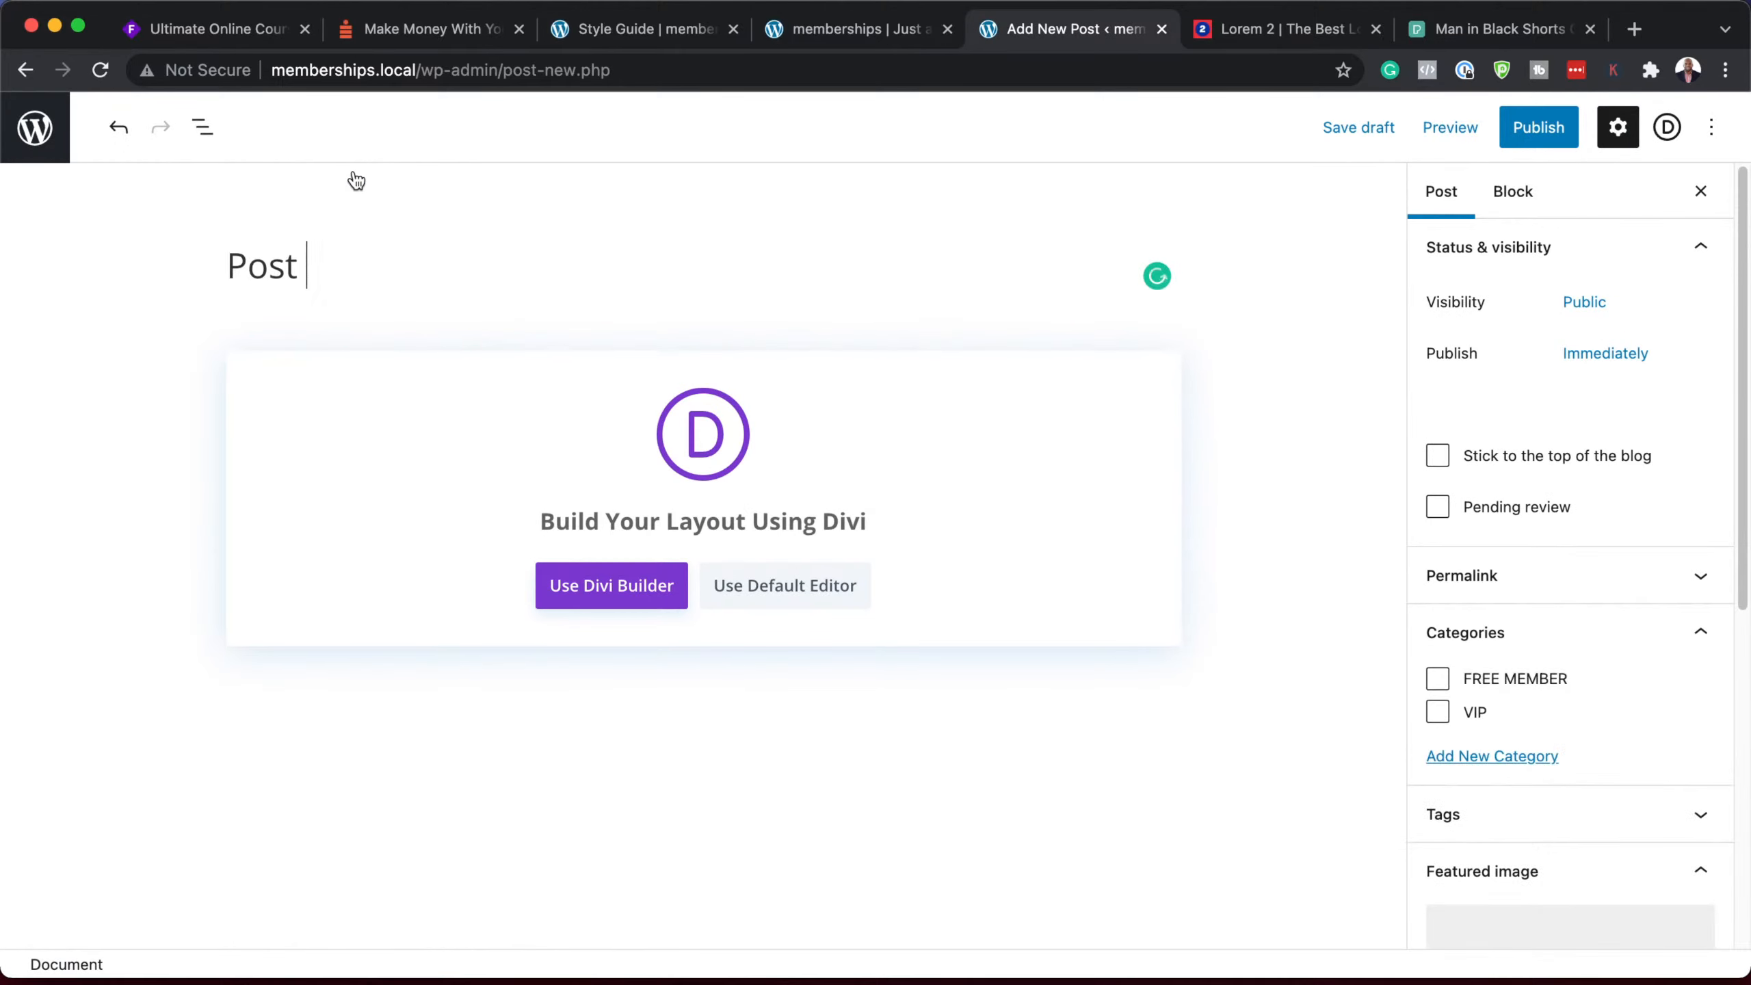
{"action": "type", "text": "Six"}
{"action": "left_click", "coordinate": [818, 583]}
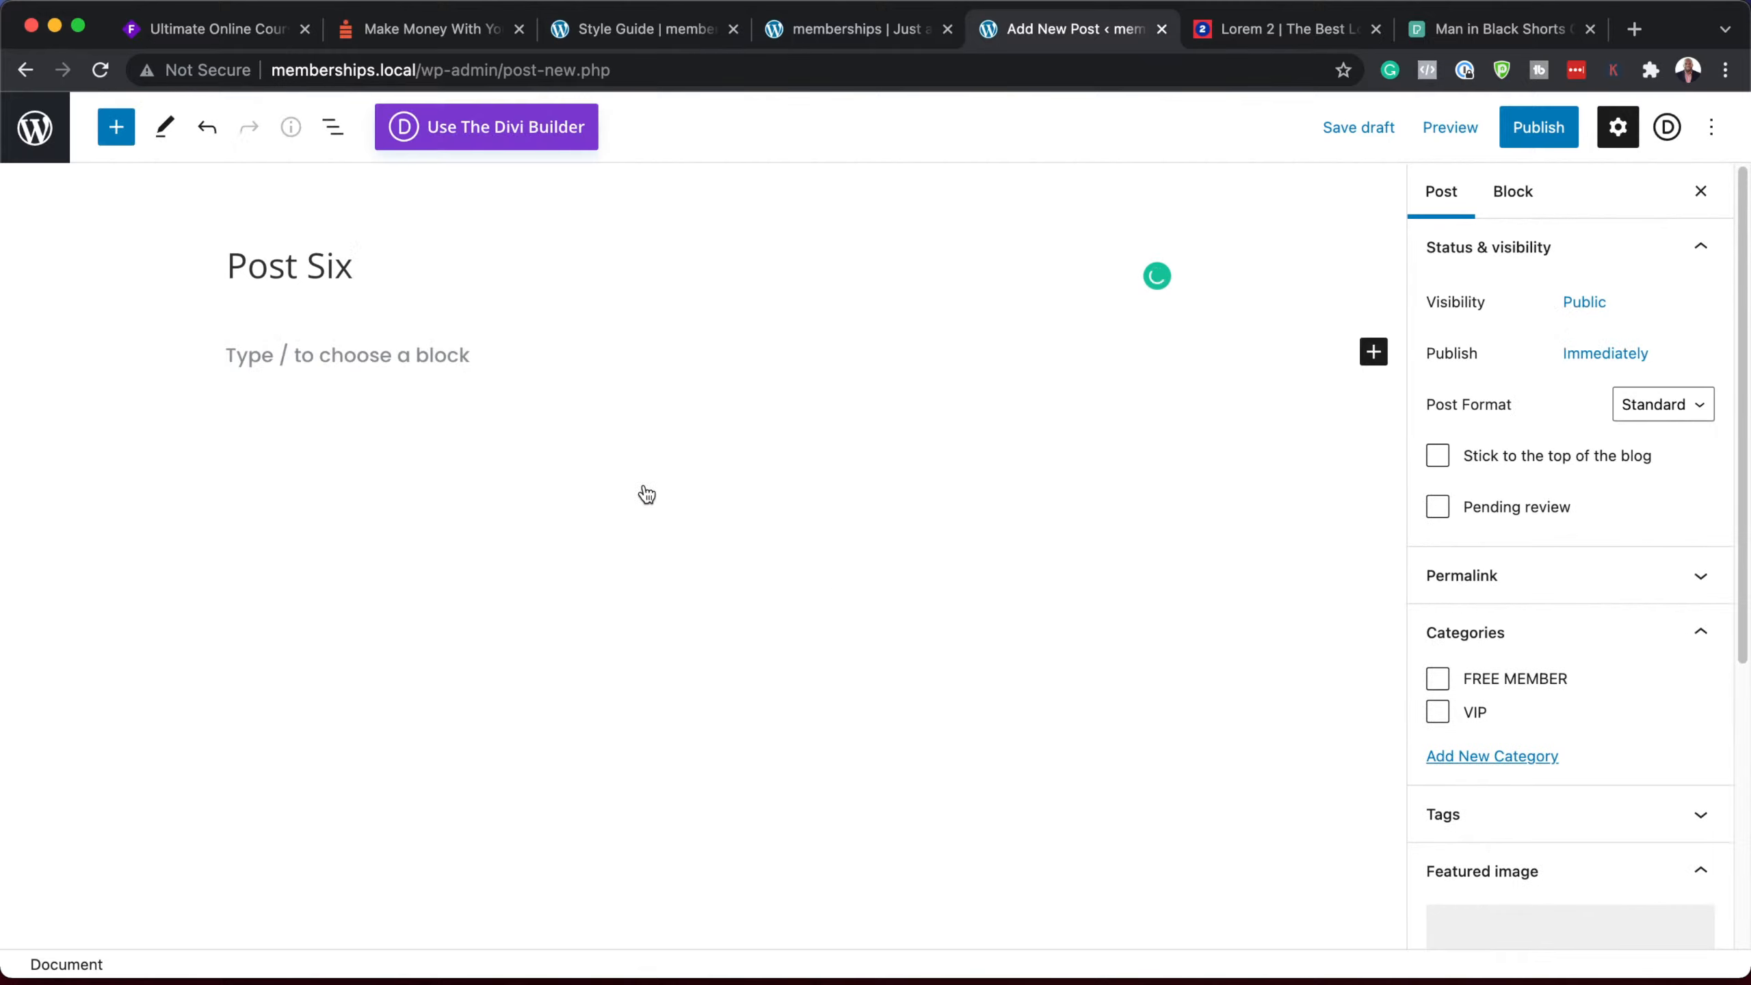
{"action": "left_click", "coordinate": [423, 345]}
{"action": "type", "text": "Lorem ipsum dolor sit amet, consectetuer adipiscing elit. Donec odio. Quisque volutpat mattis eros. Nullam malesuada erat ut turpis. Suspendisse urna nibh, viverra non, semper suscipit, posuere a, pede. Donec nec justo eget felis facilisis fermentum. Aliquam porttitor mauris sit amet orci. Aenean dignissim pellentesque felis. Morbi in sem quis dui placerat ornare. Pellentesque odio nisi, euismod in, pharetra a, ultricies in, diam. Sed arcu. Cras consequat. Praesent dapibus, neque id cursus faucibus, tortor neque egestas auguae, eu vulputate magna eros eu erat. Aliquam erat volutpat. Nam dui mi, tincidunt quis, accumsan porttitor, facilisis luctus, metus."}
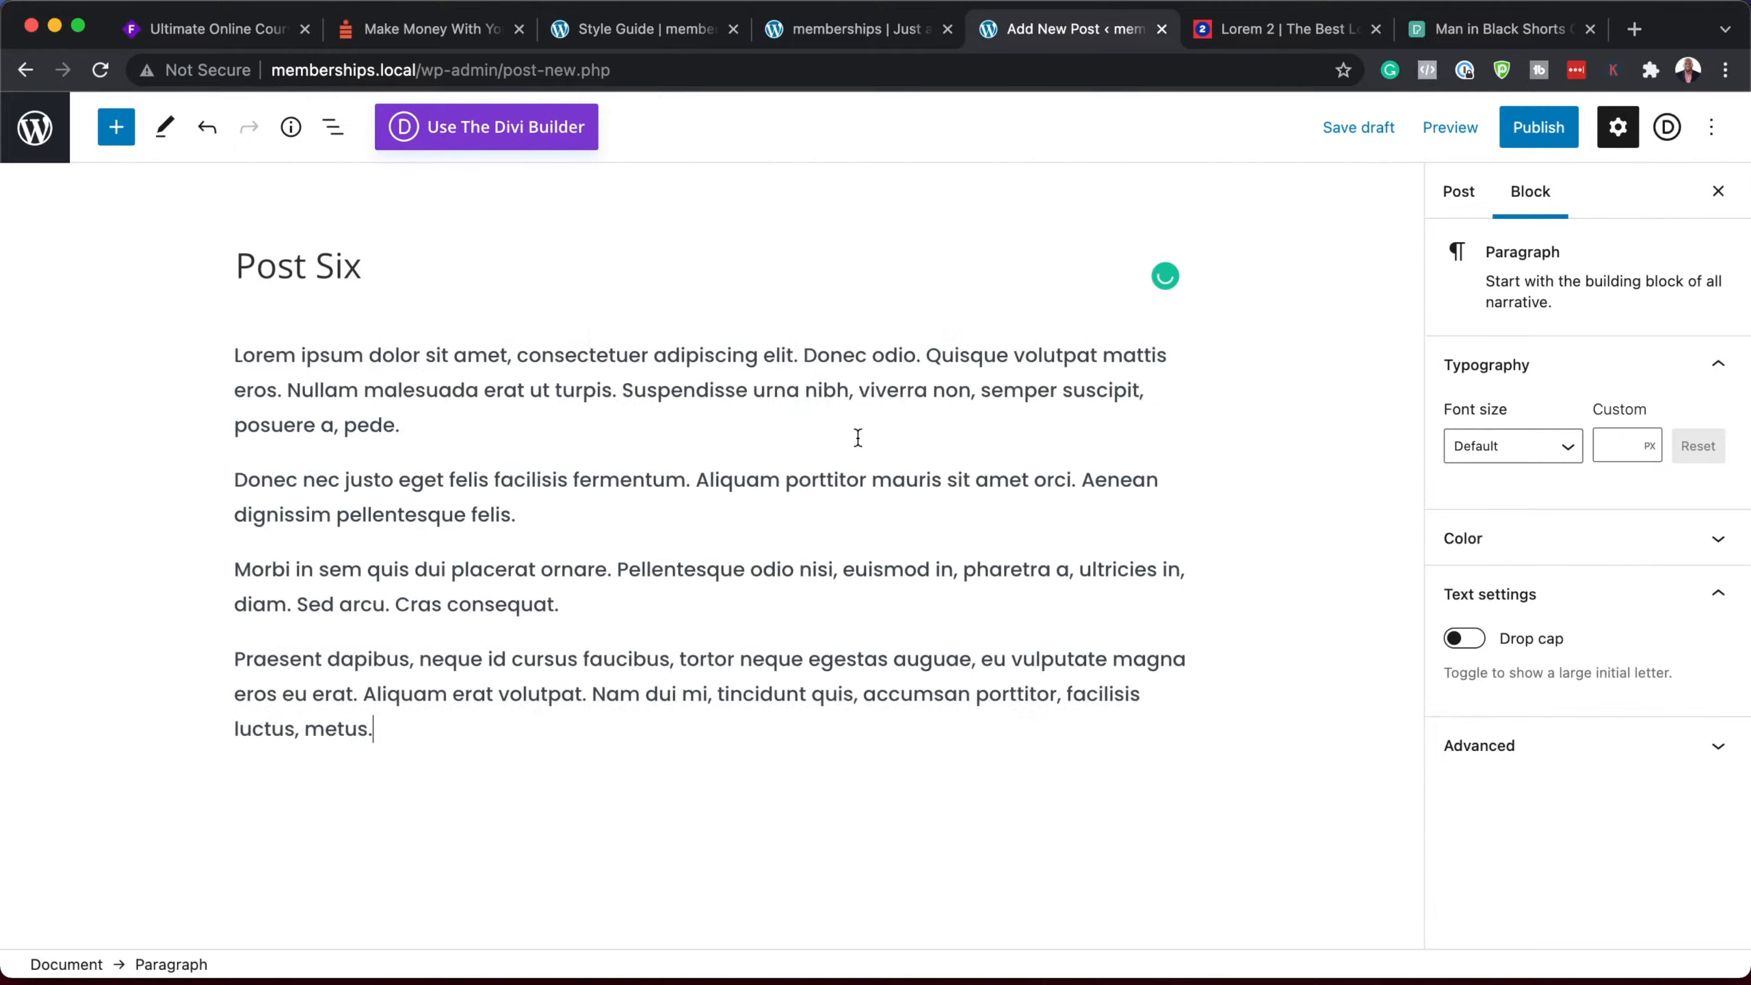
Step: File Post Six under FREE MEMBER, set the weightlifter photo as featured image, and publish it
{"action": "left_click", "coordinate": [1472, 205]}
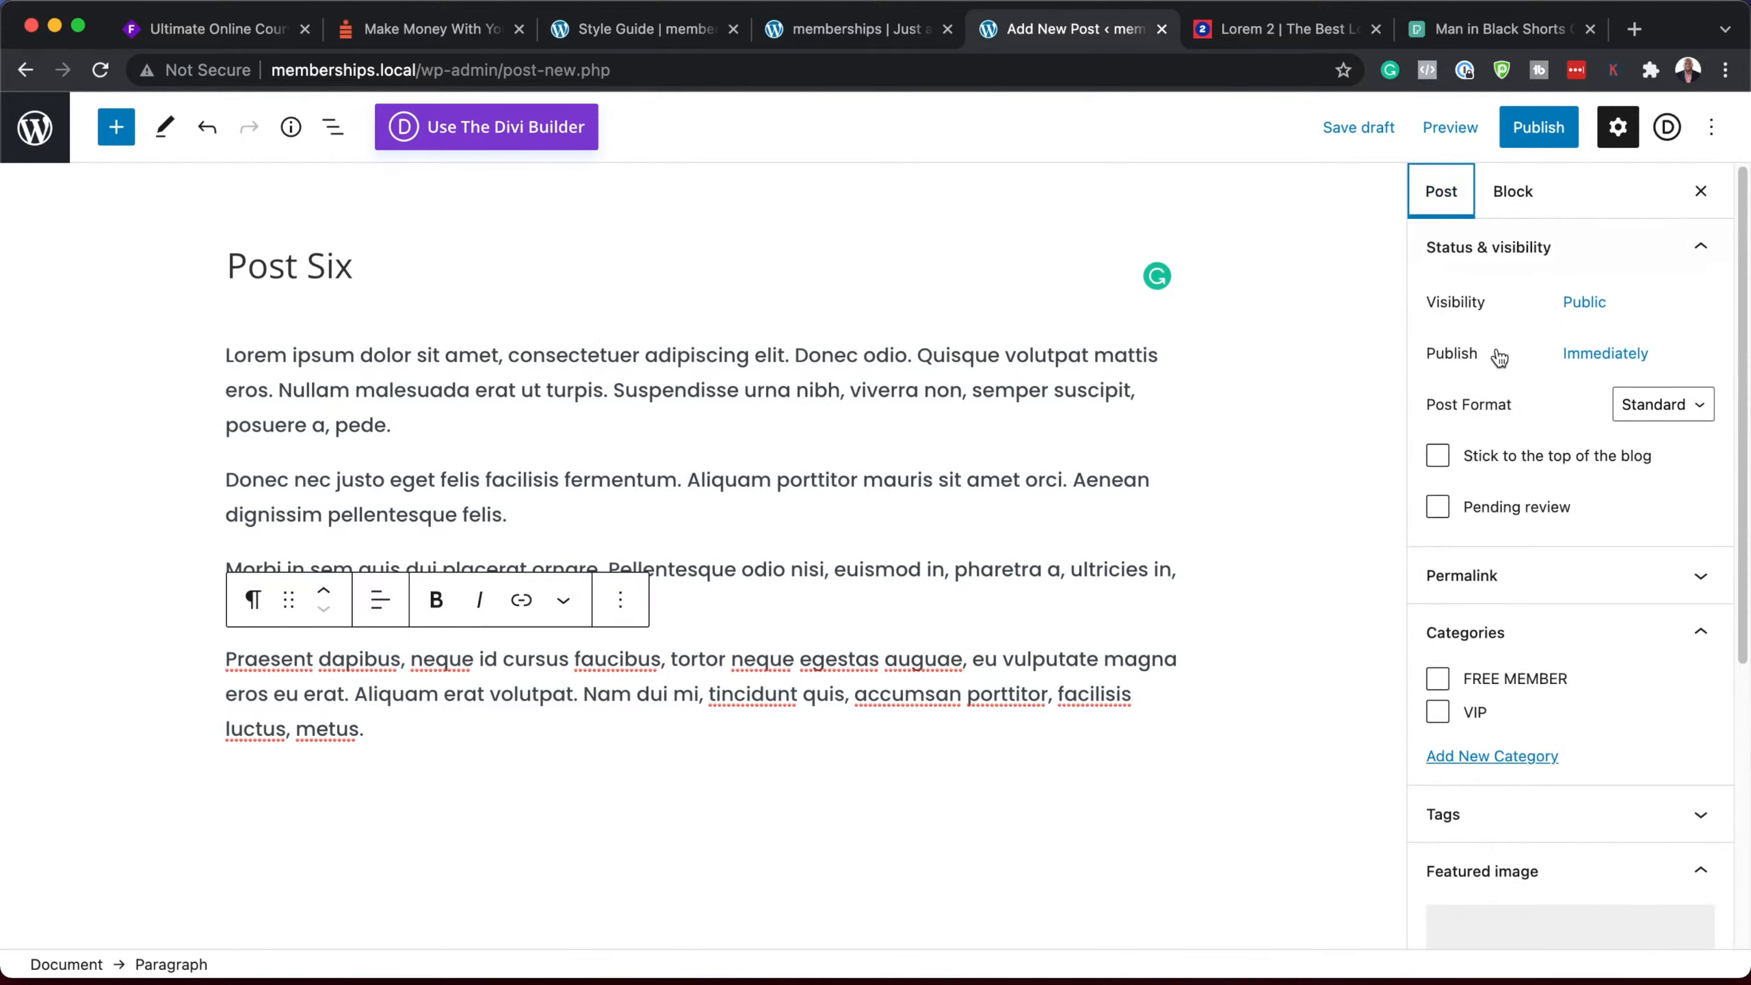
{"action": "left_click", "coordinate": [1437, 678]}
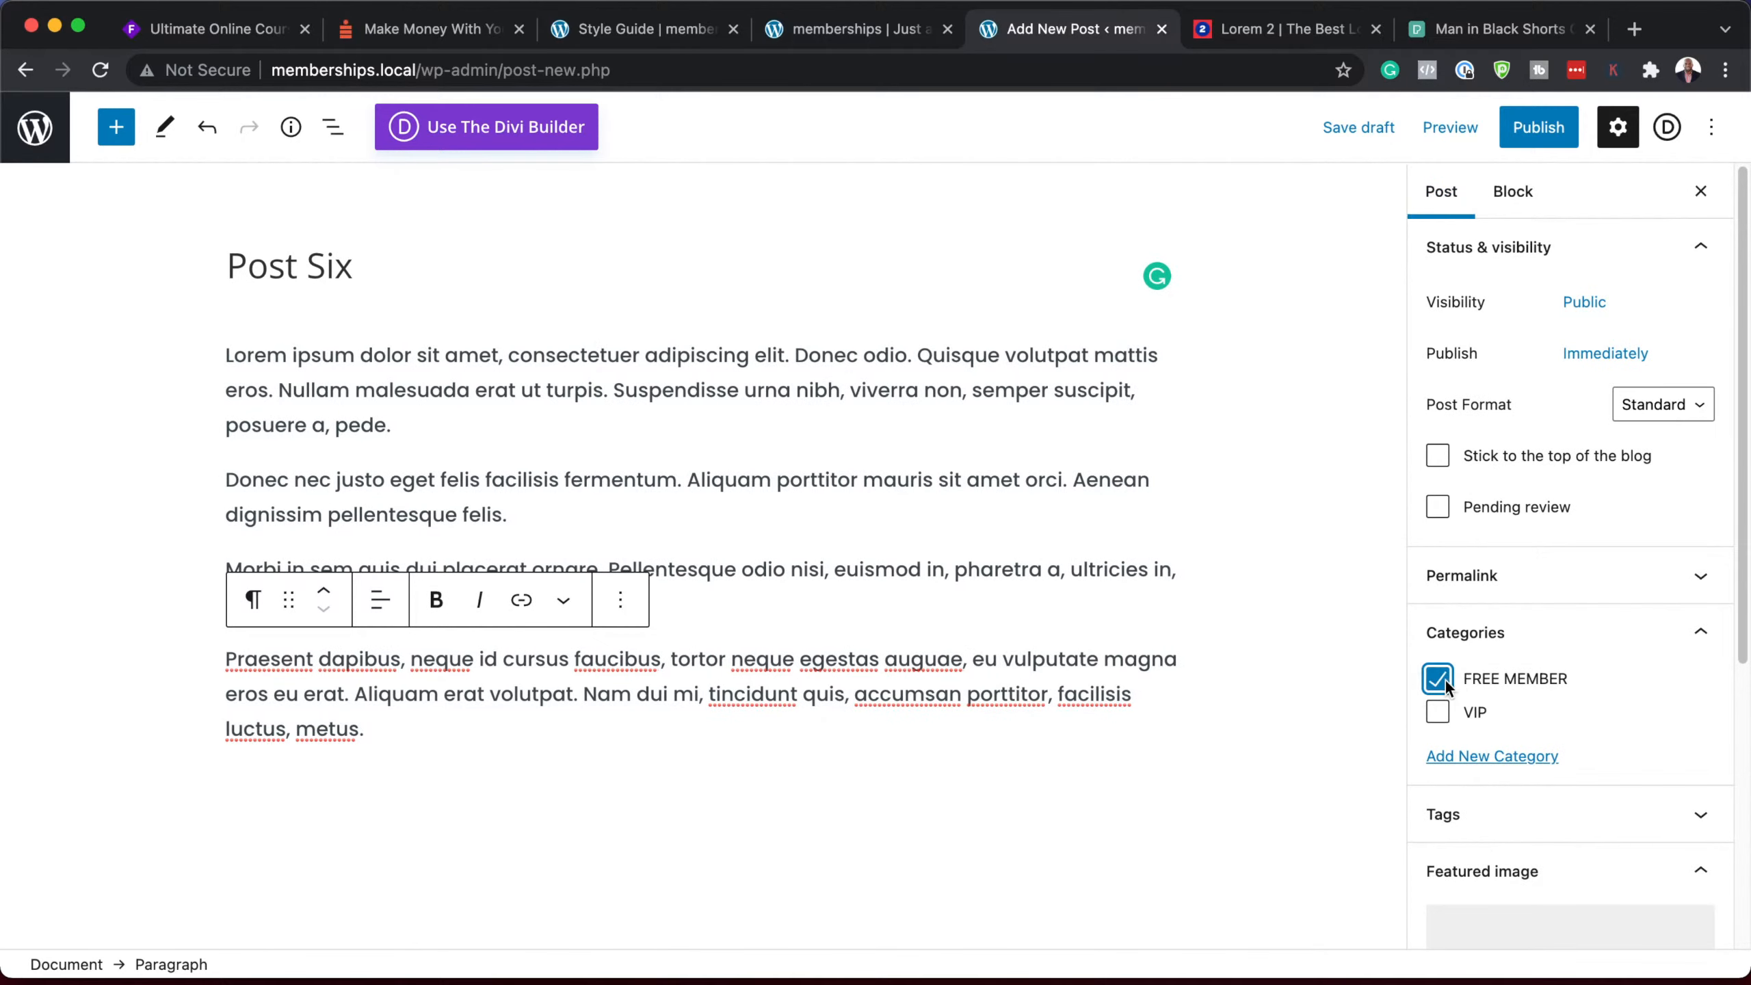
{"action": "left_click", "coordinate": [1572, 924]}
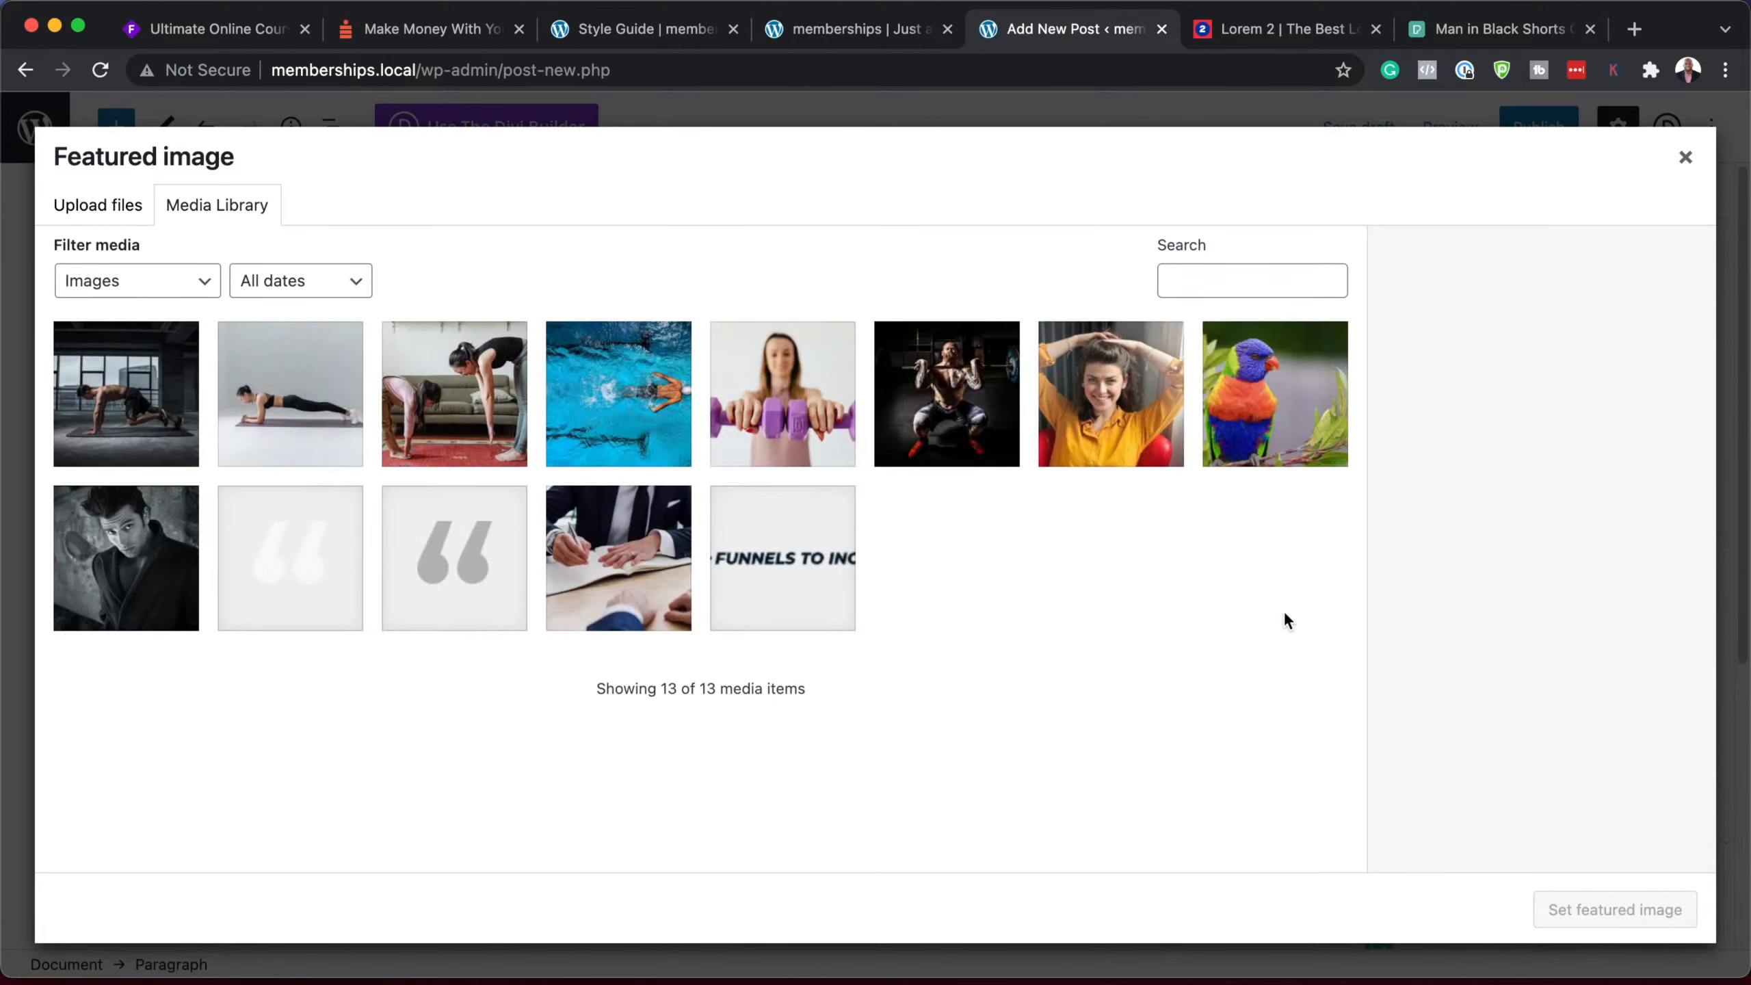
{"action": "left_click", "coordinate": [976, 411]}
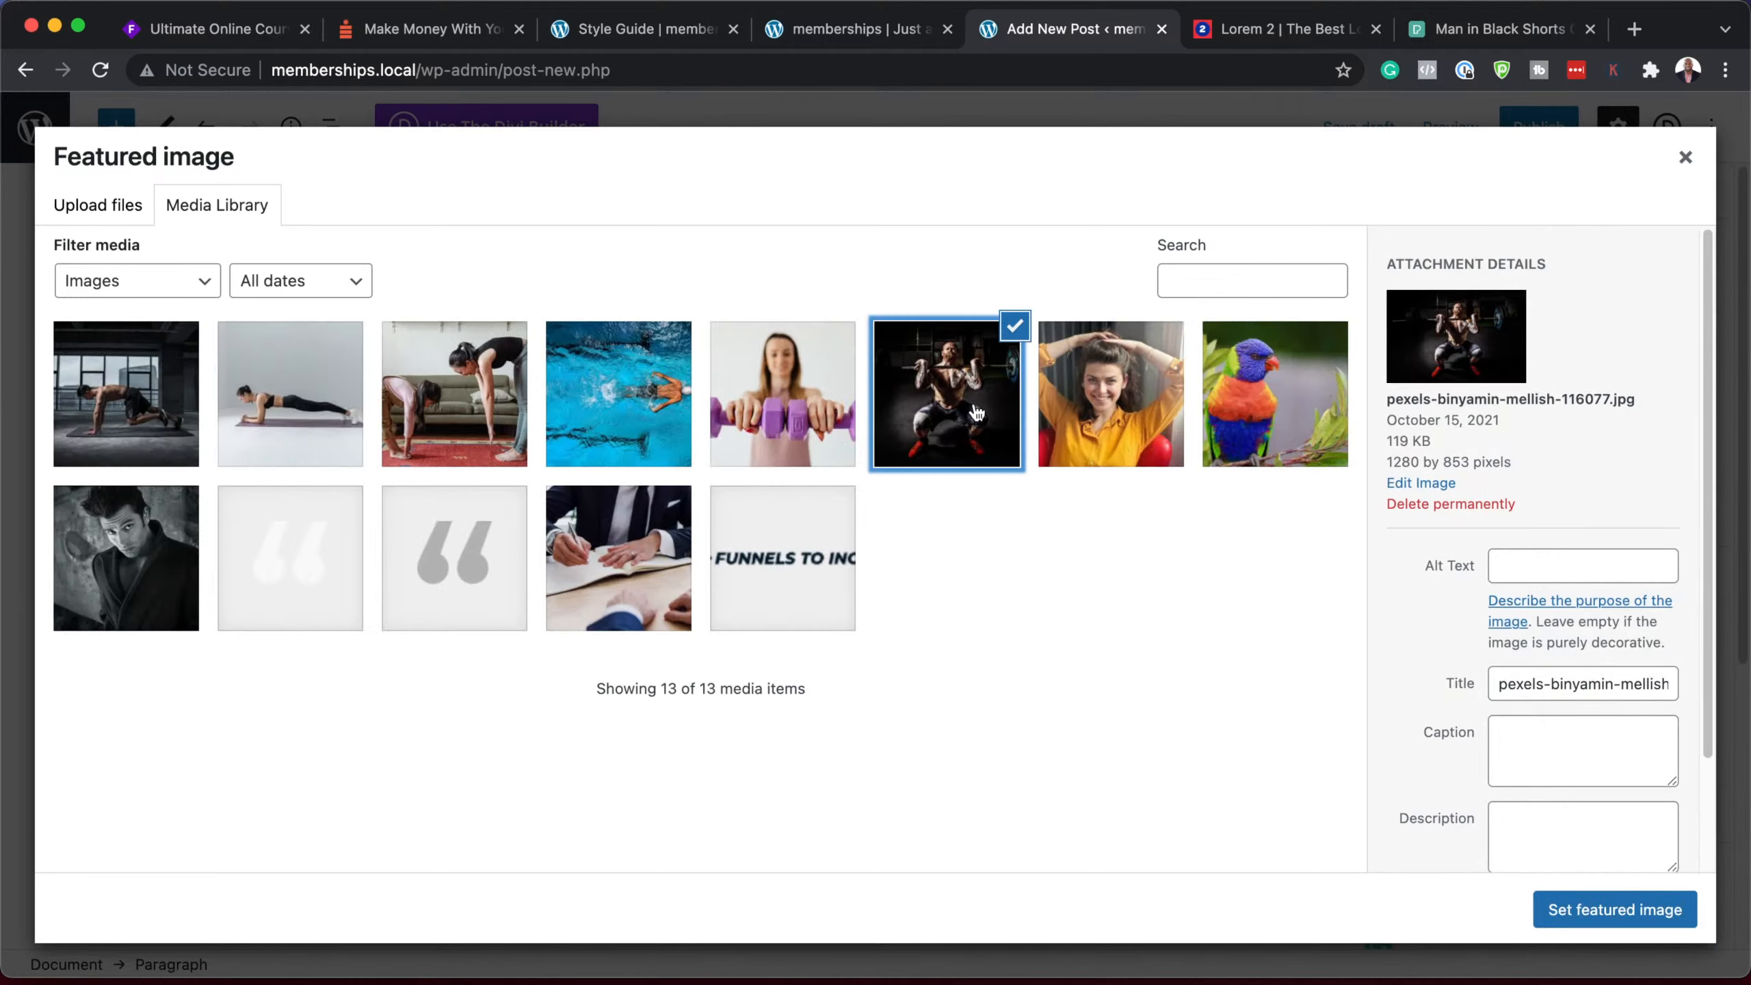
{"action": "left_click", "coordinate": [1661, 921]}
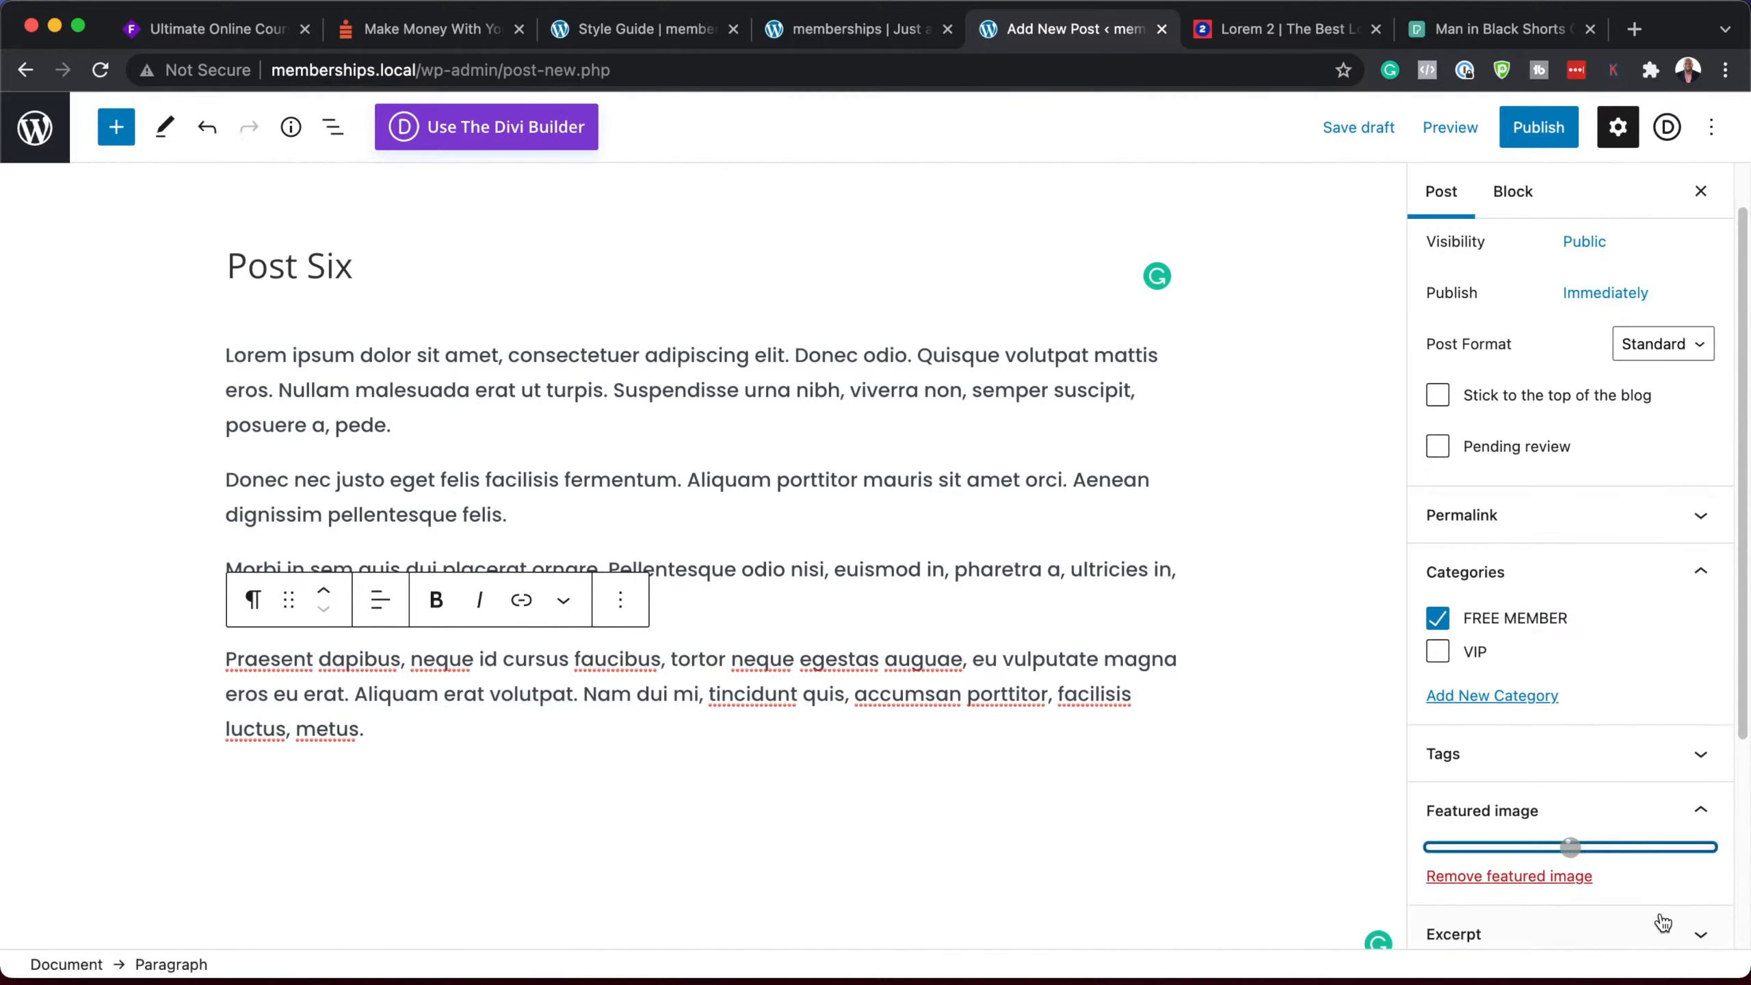
{"action": "left_click", "coordinate": [1551, 133]}
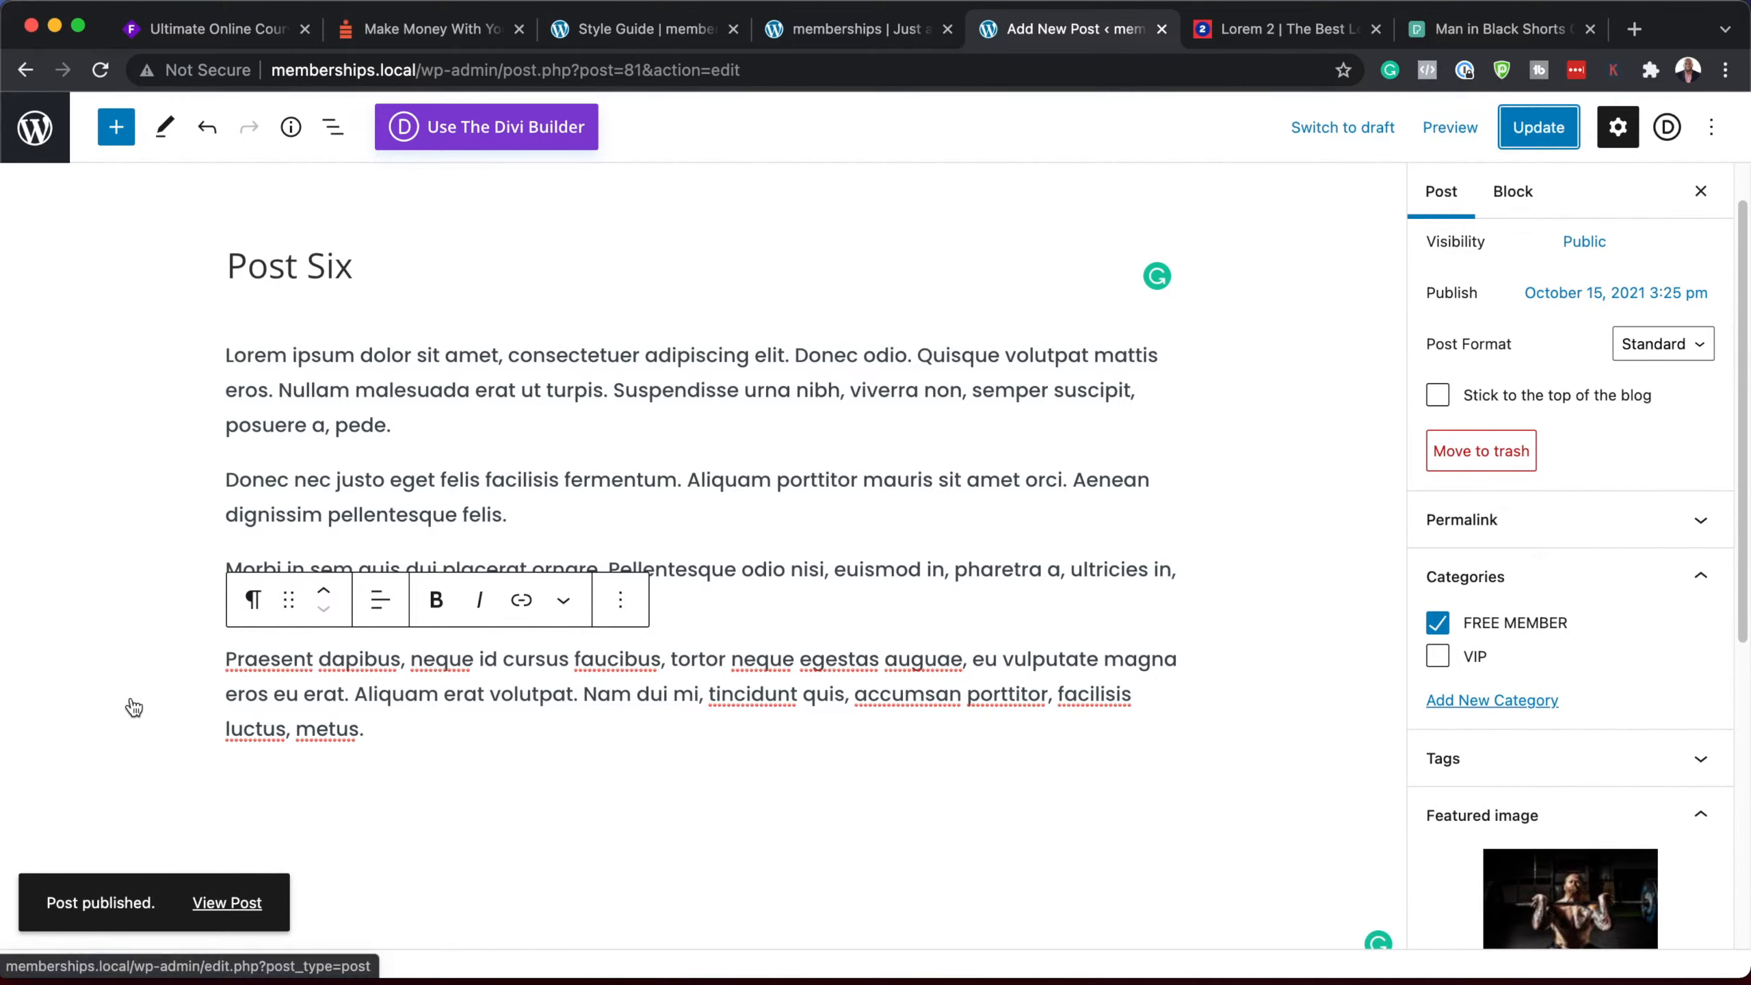
{"action": "left_click", "coordinate": [221, 904]}
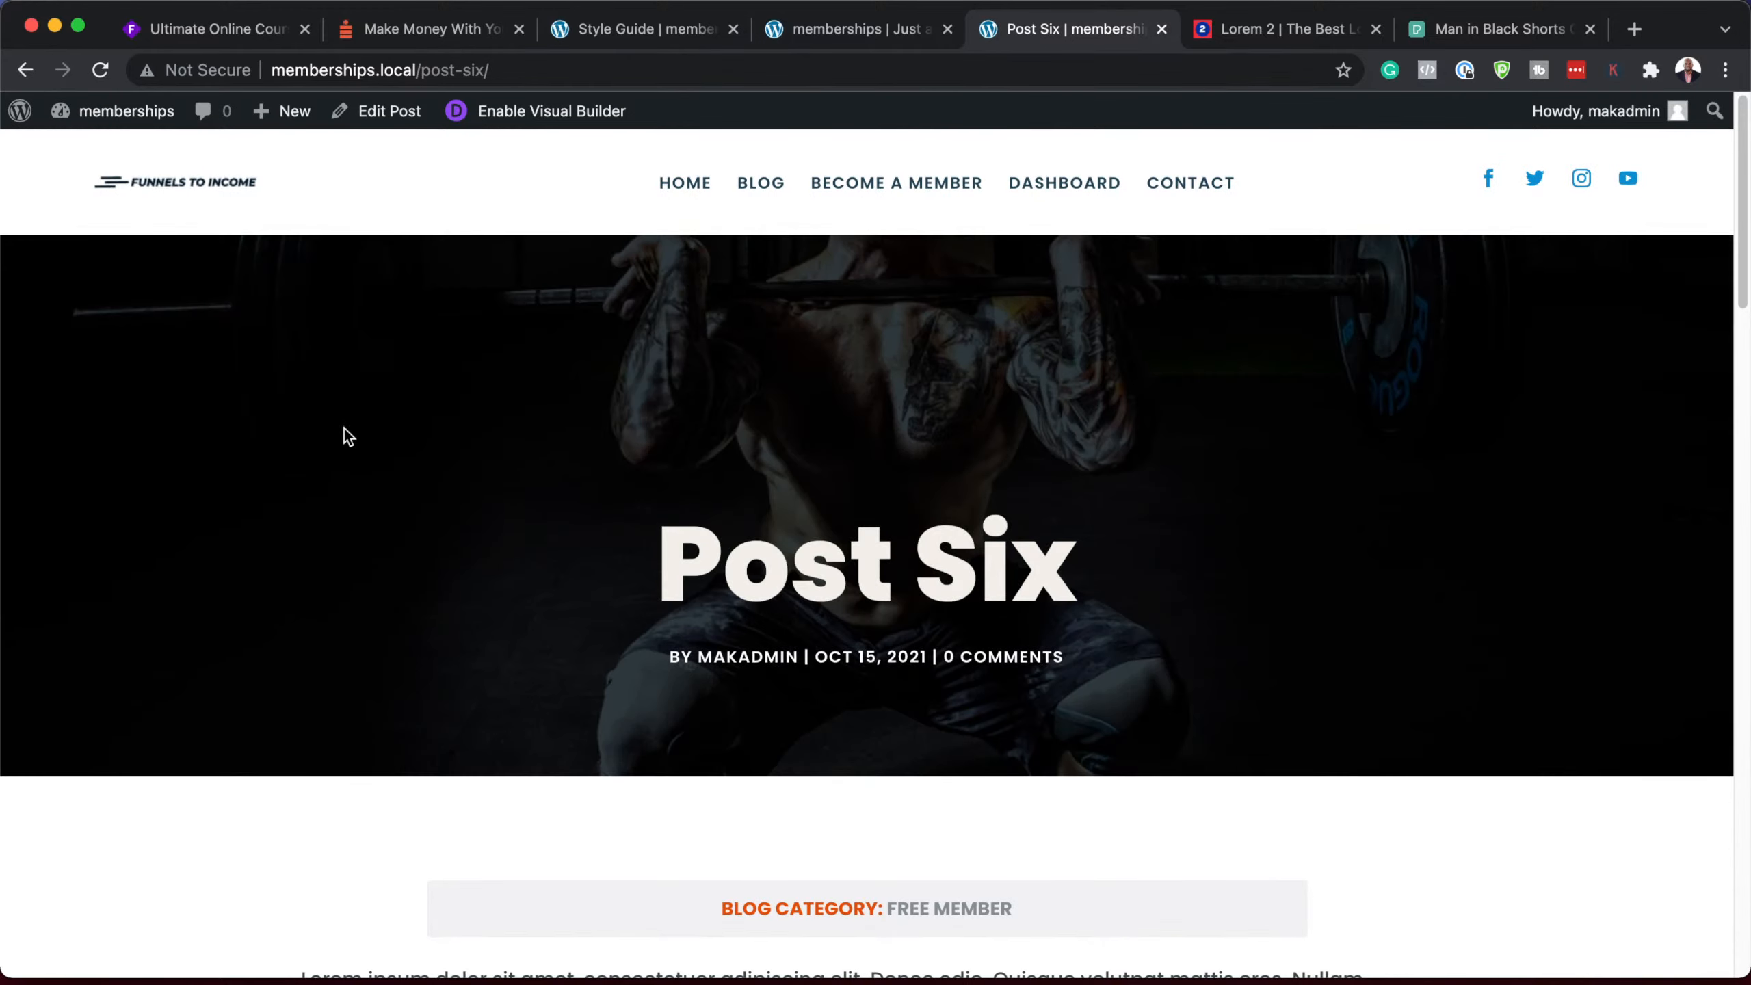
Step: Scroll the live Post Six page down to the newsletter form and footer, then back up
{"action": "scroll", "coordinate": [432, 637], "scroll_direction": "down", "scroll_amount": 10}
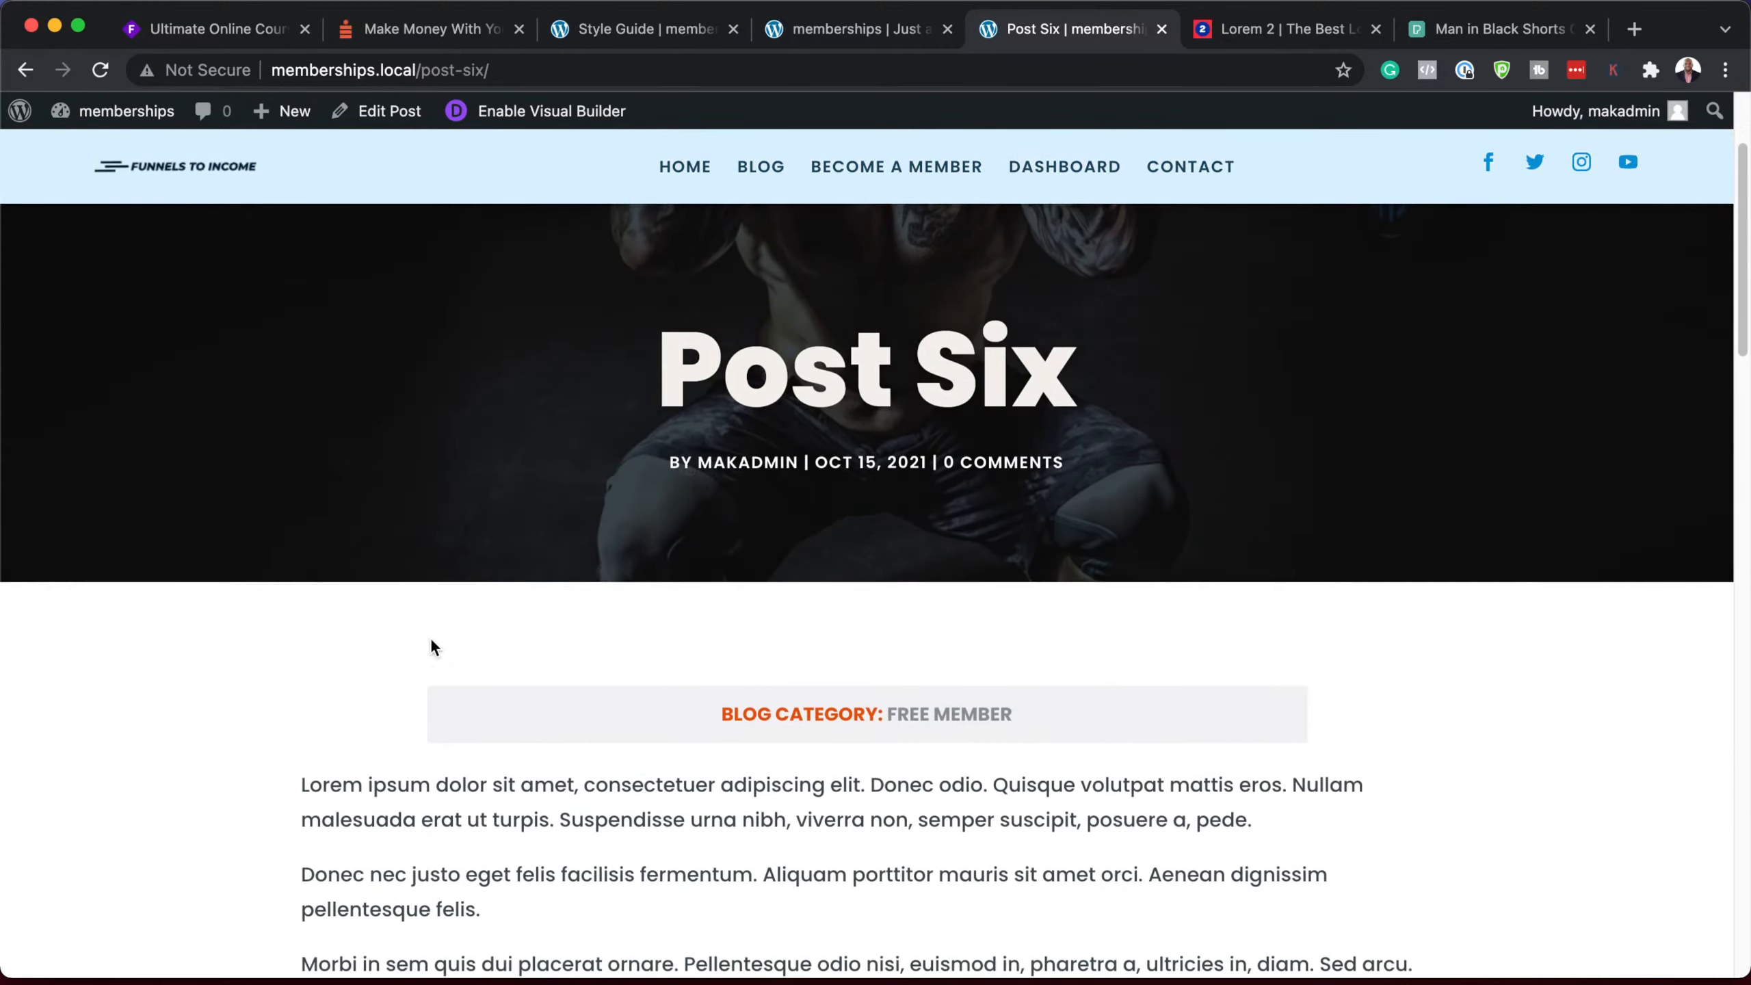
{"action": "scroll", "coordinate": [429, 641], "scroll_direction": "down", "scroll_amount": 15}
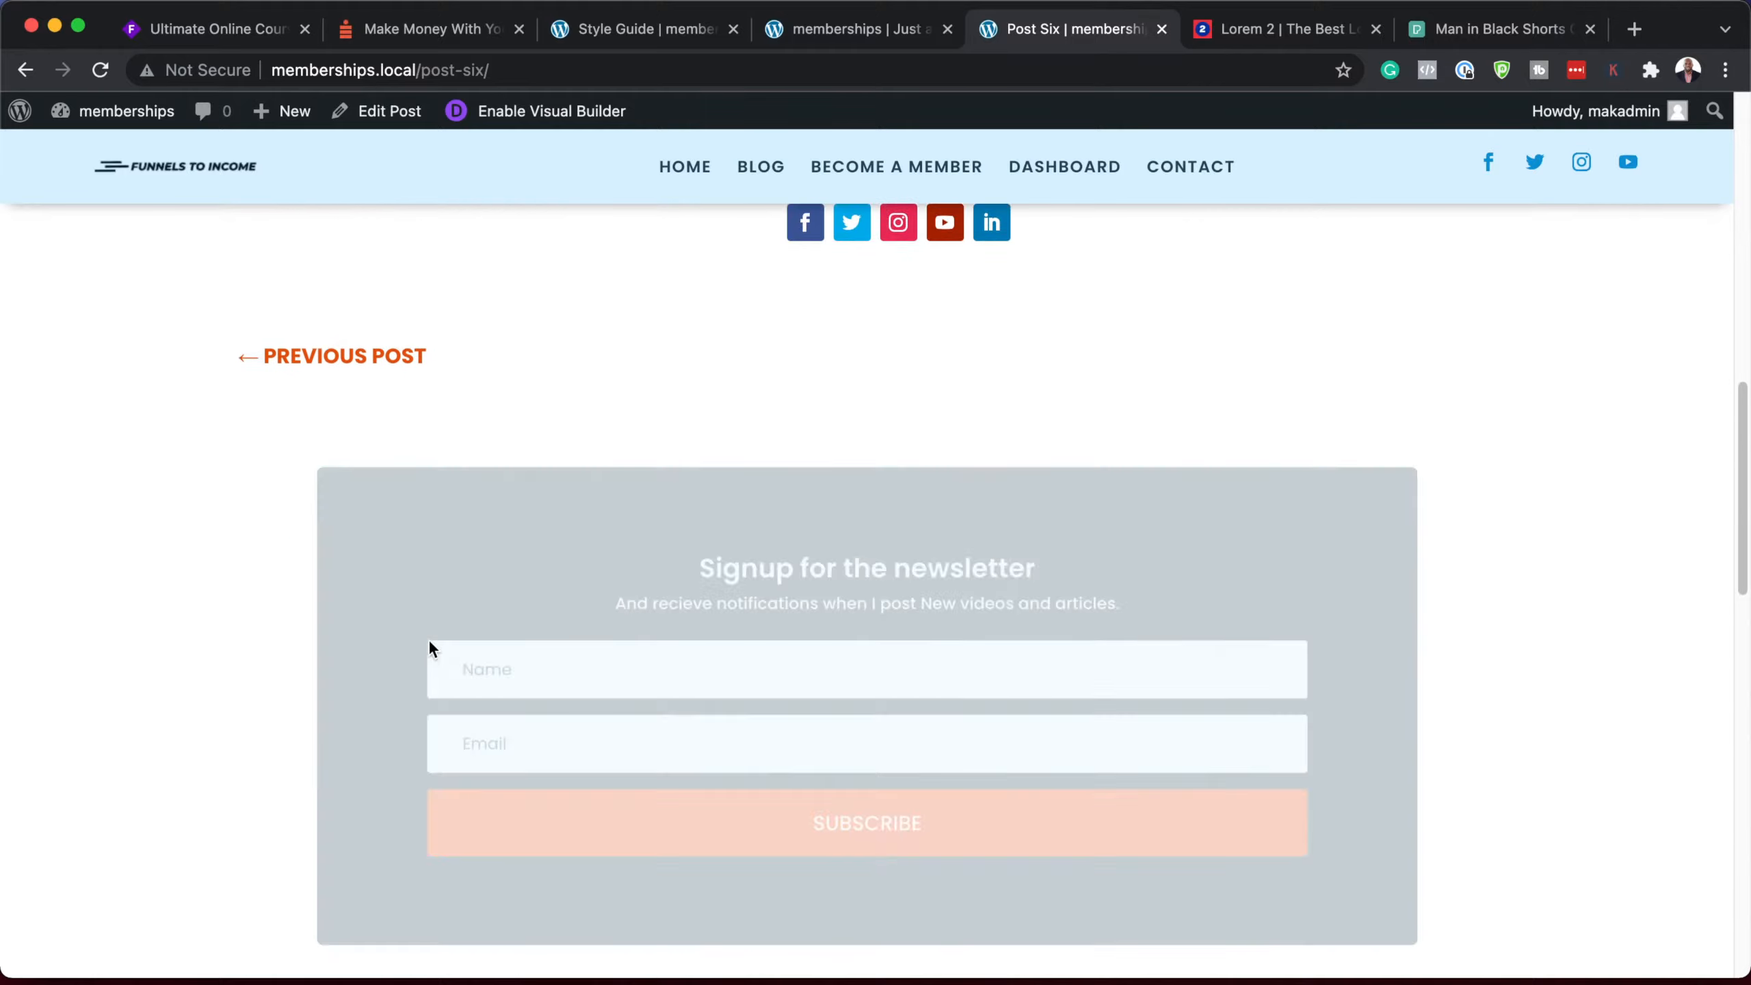
{"action": "scroll", "coordinate": [429, 641], "scroll_direction": "down", "scroll_amount": 8}
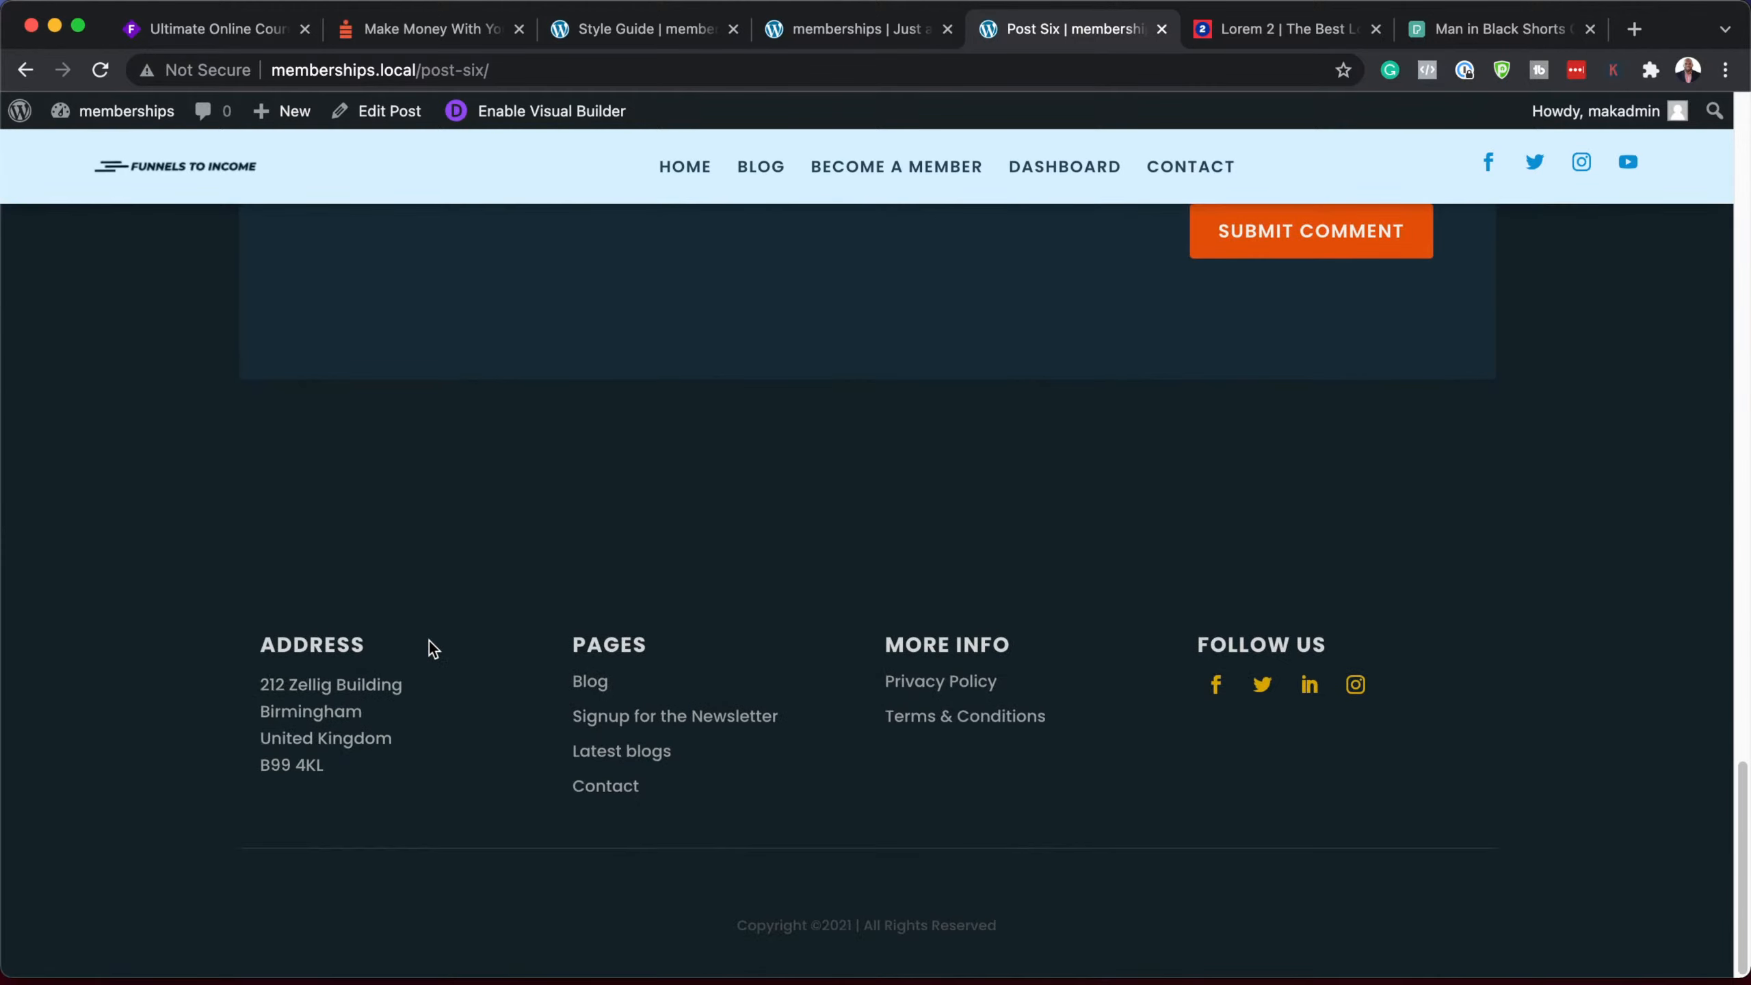
{"action": "scroll", "coordinate": [430, 641], "scroll_direction": "up", "scroll_amount": 20}
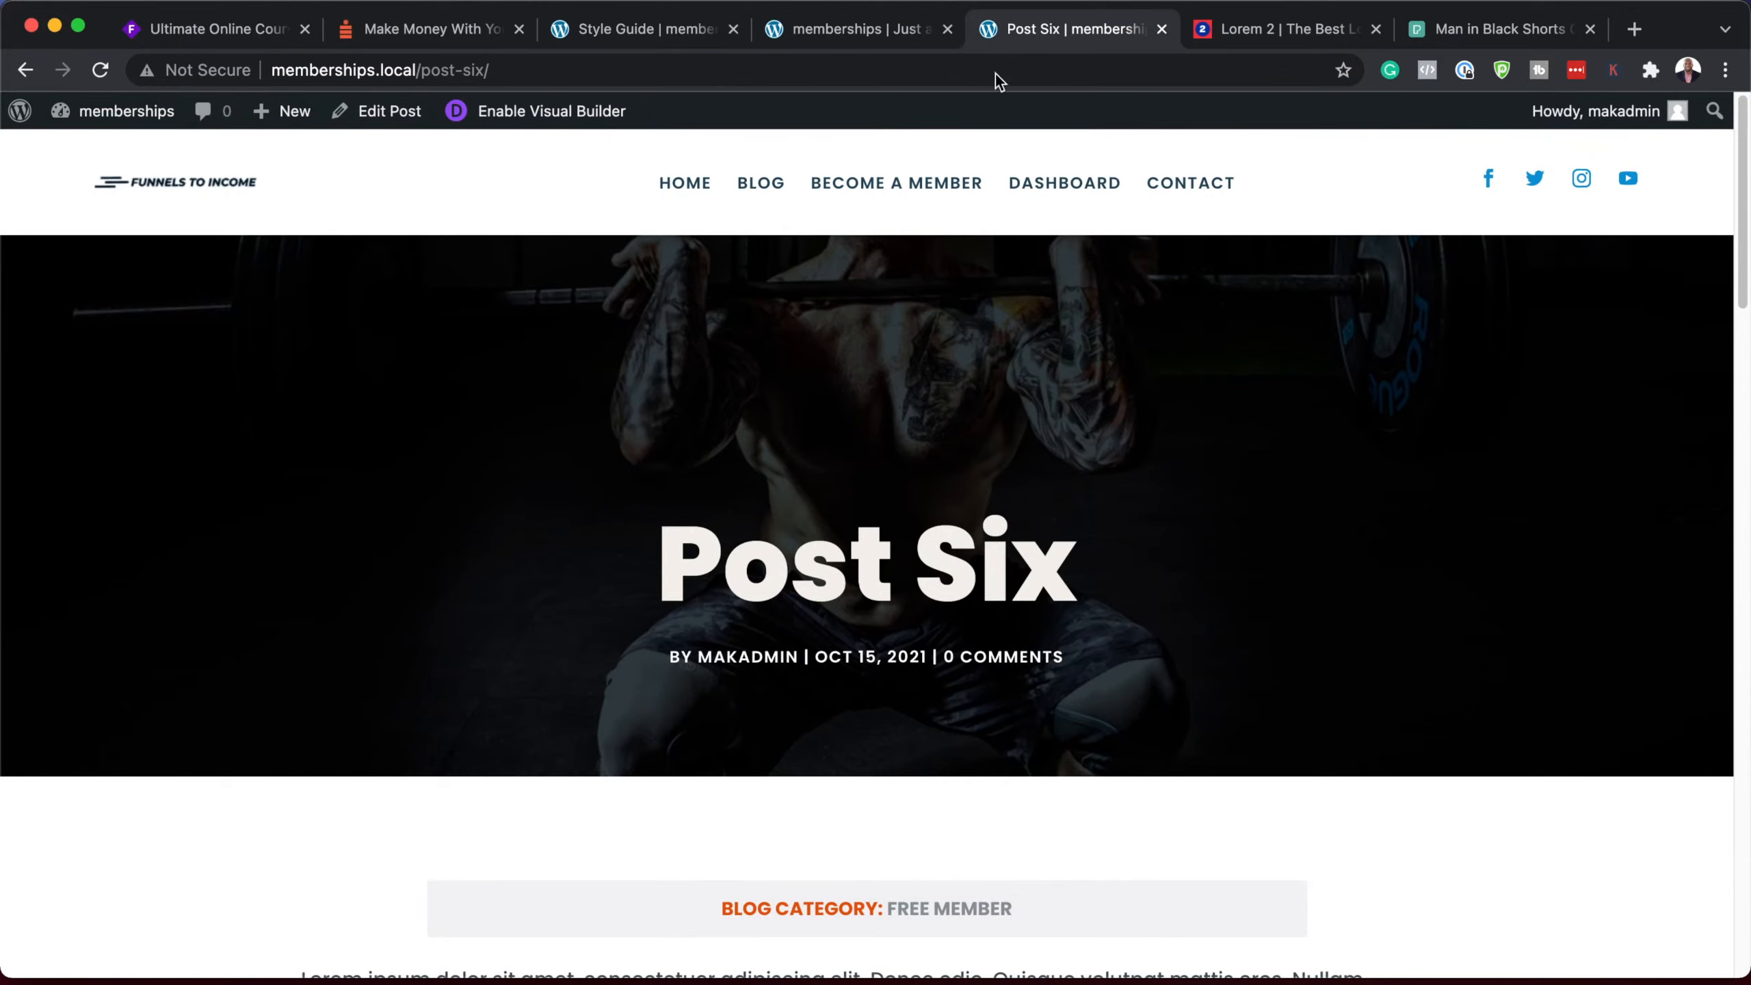
{"action": "mouse_move", "coordinate": [108, 130]}
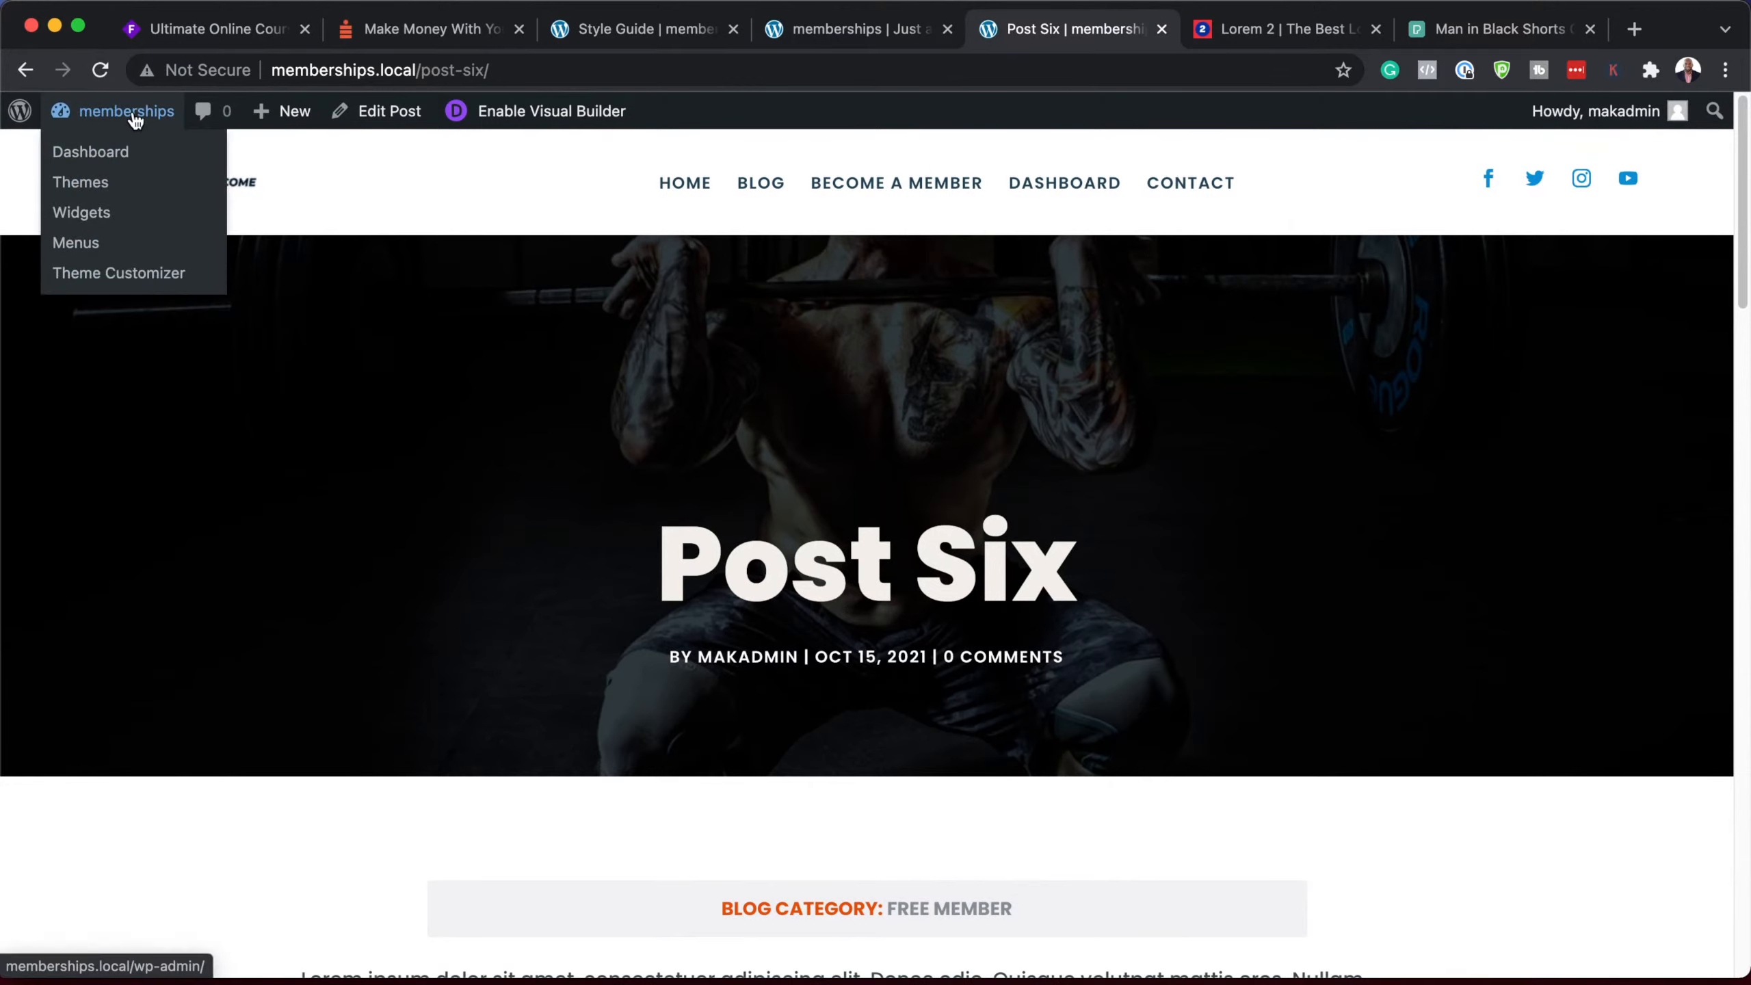
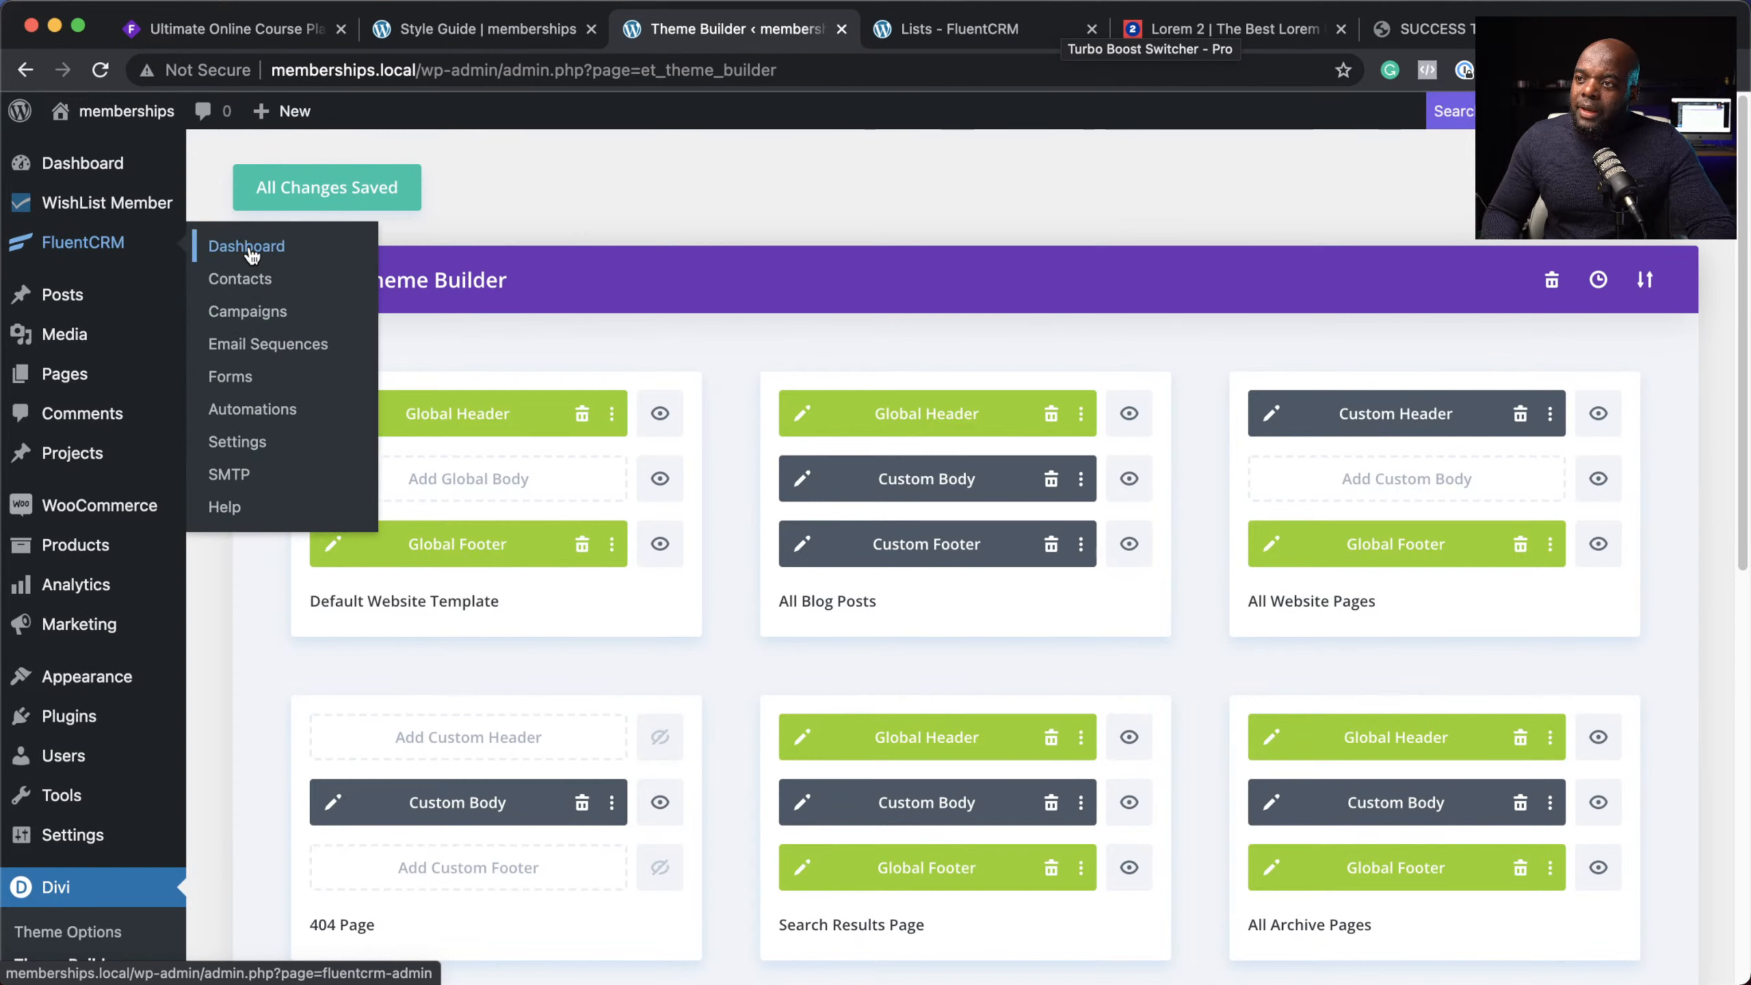
Step: From the FluentCRM dashboard, go to Automations and start creating a new automation funnel
{"action": "left_click", "coordinate": [251, 255]}
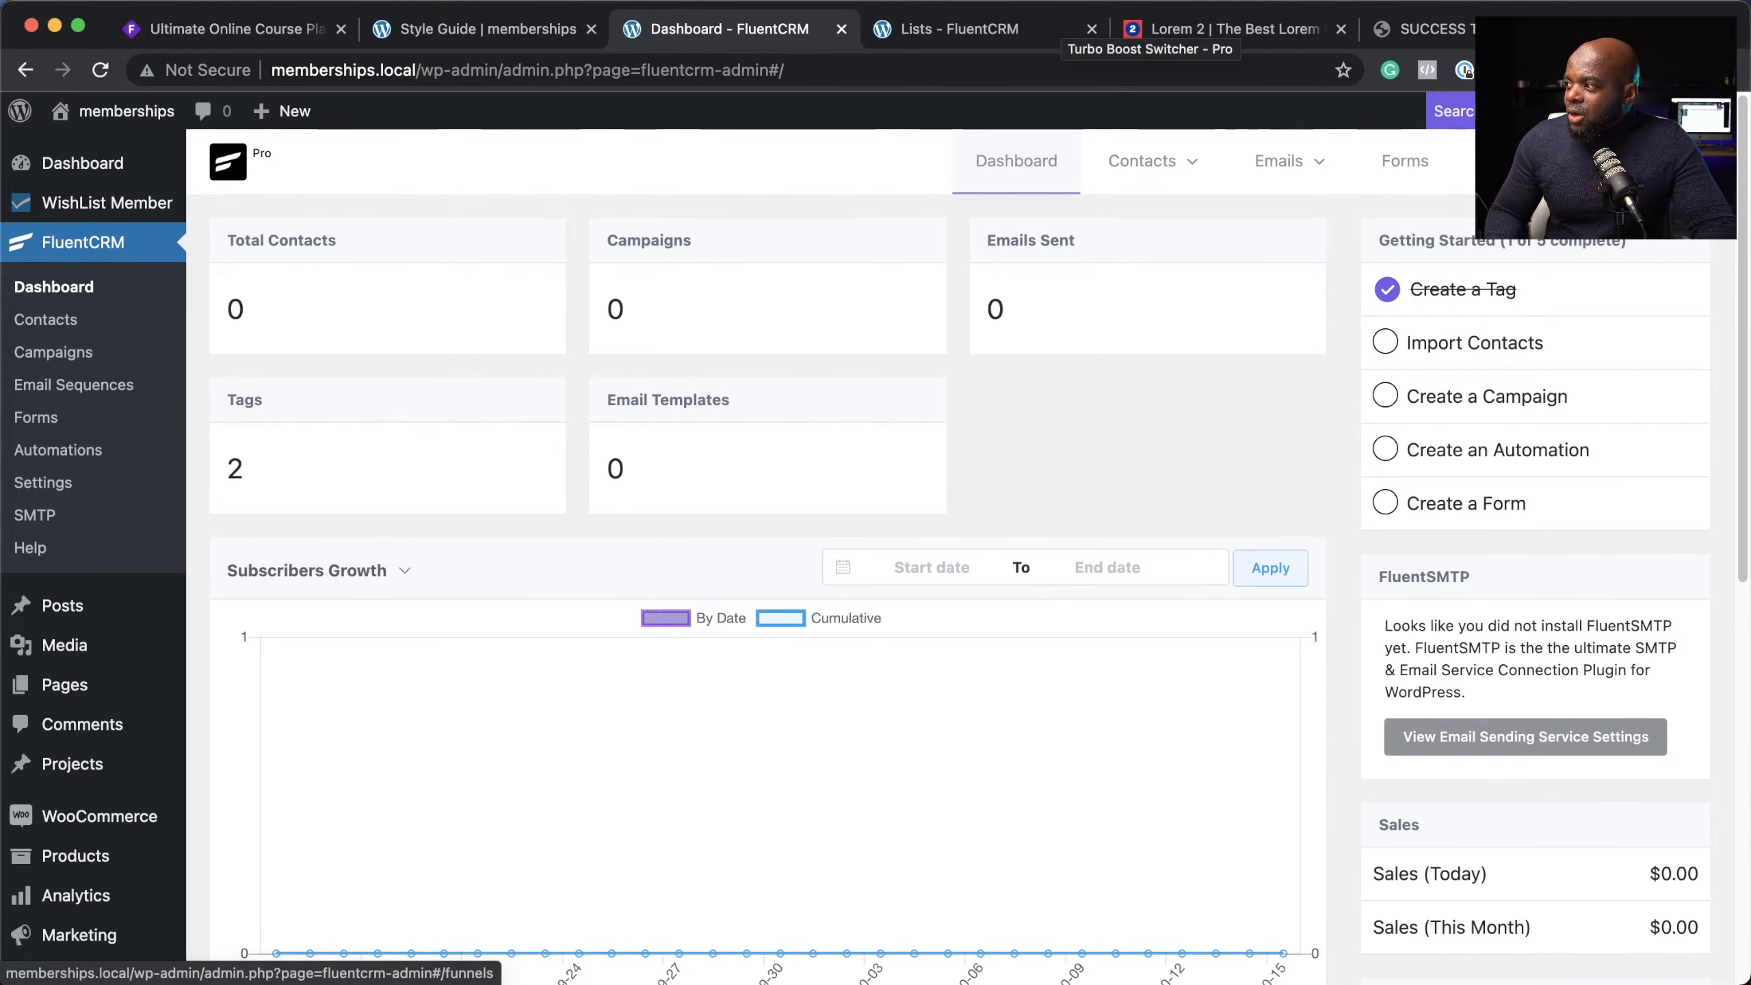
{"action": "left_click", "coordinate": [58, 449]}
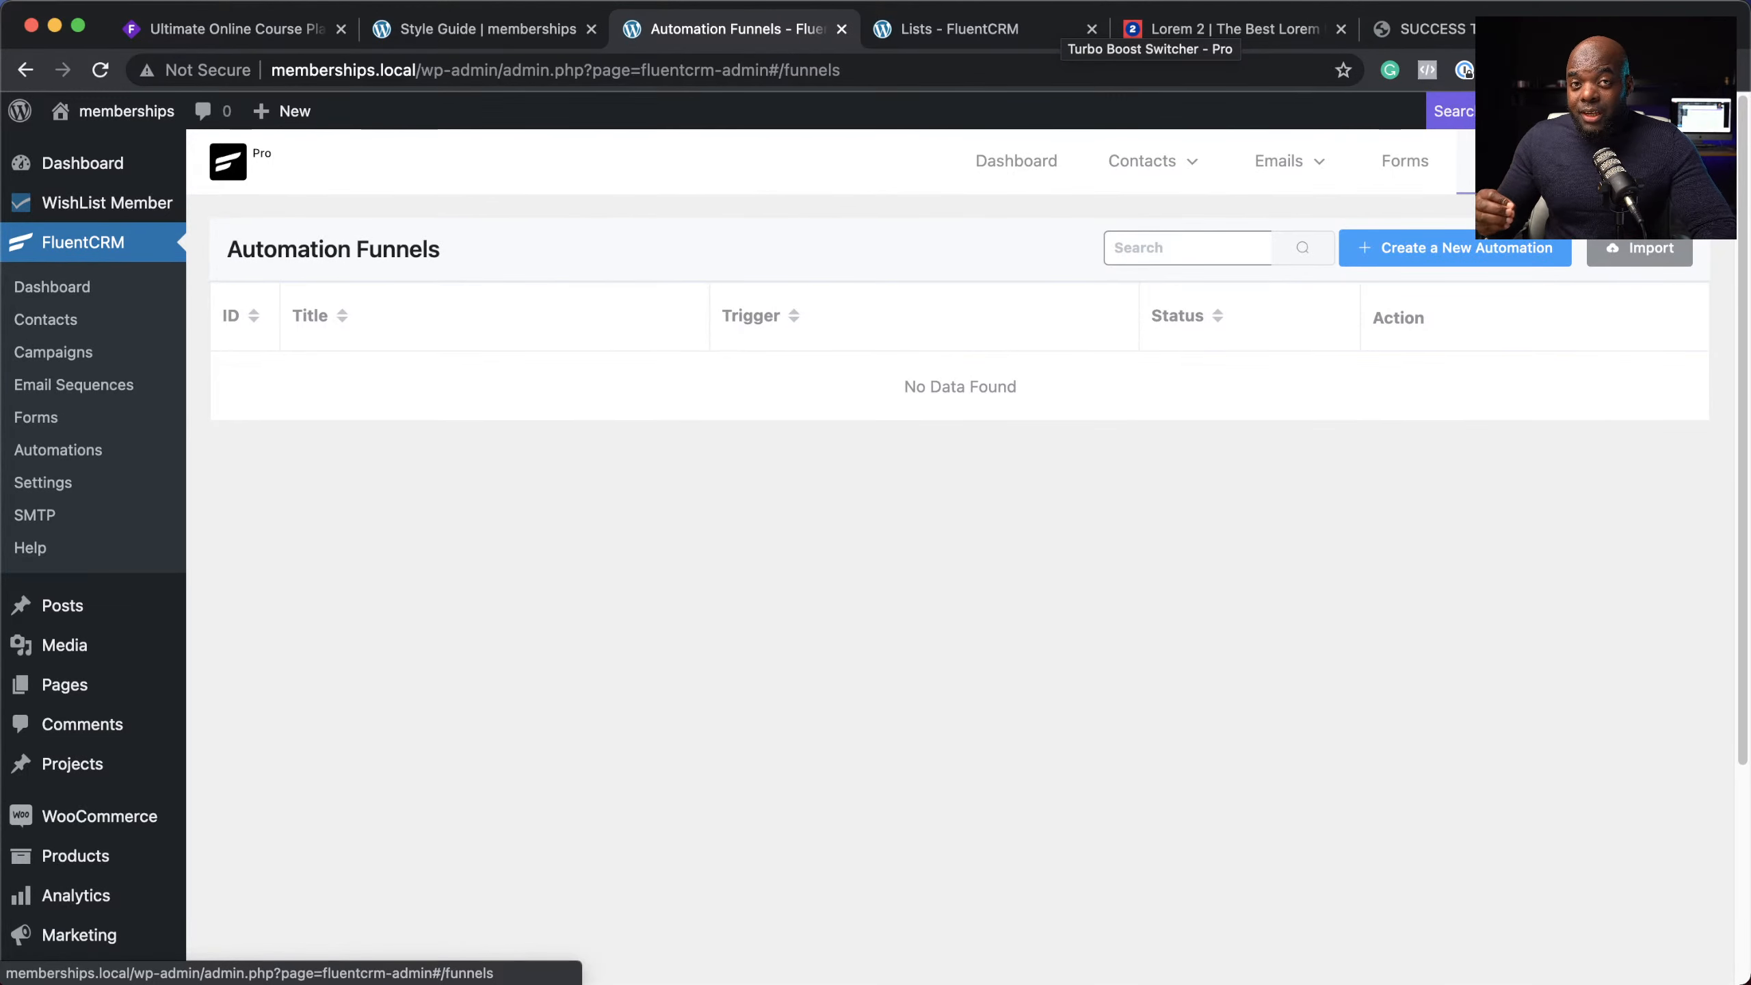
{"action": "left_click", "coordinate": [1455, 248]}
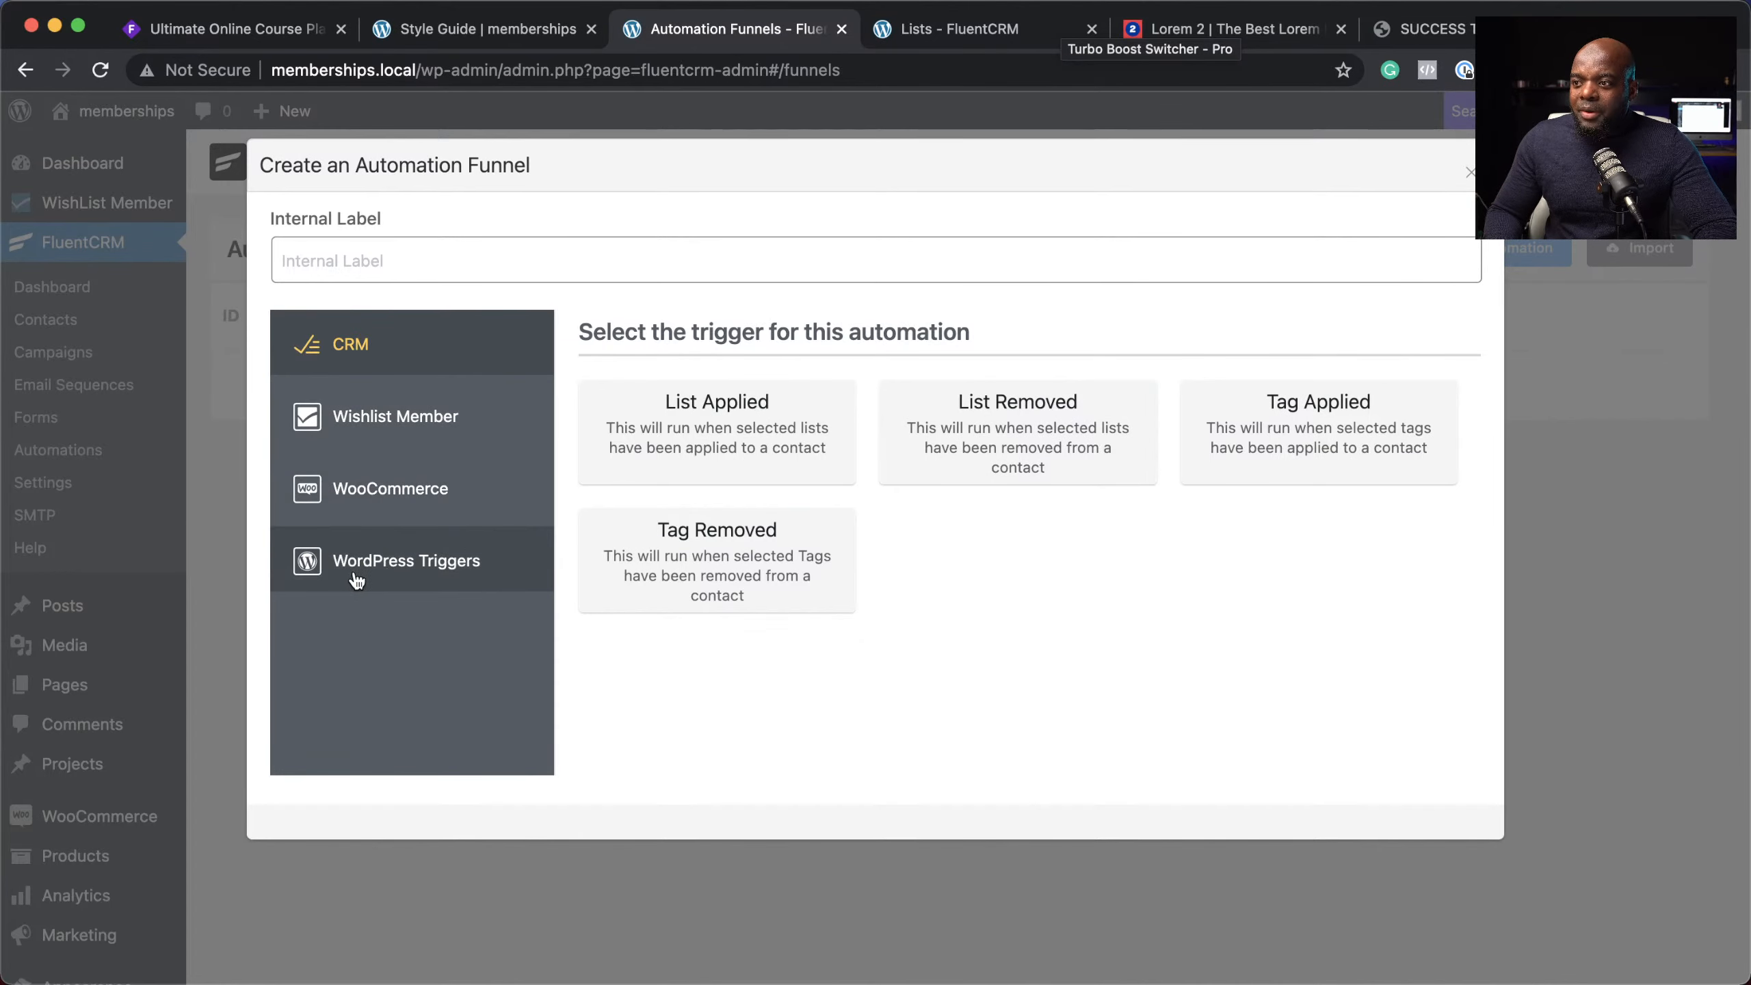
Step: Create the 'BOUGHT VIP MEMBER' automation with the WooCommerce Order Completed trigger
{"action": "left_click", "coordinate": [420, 497]}
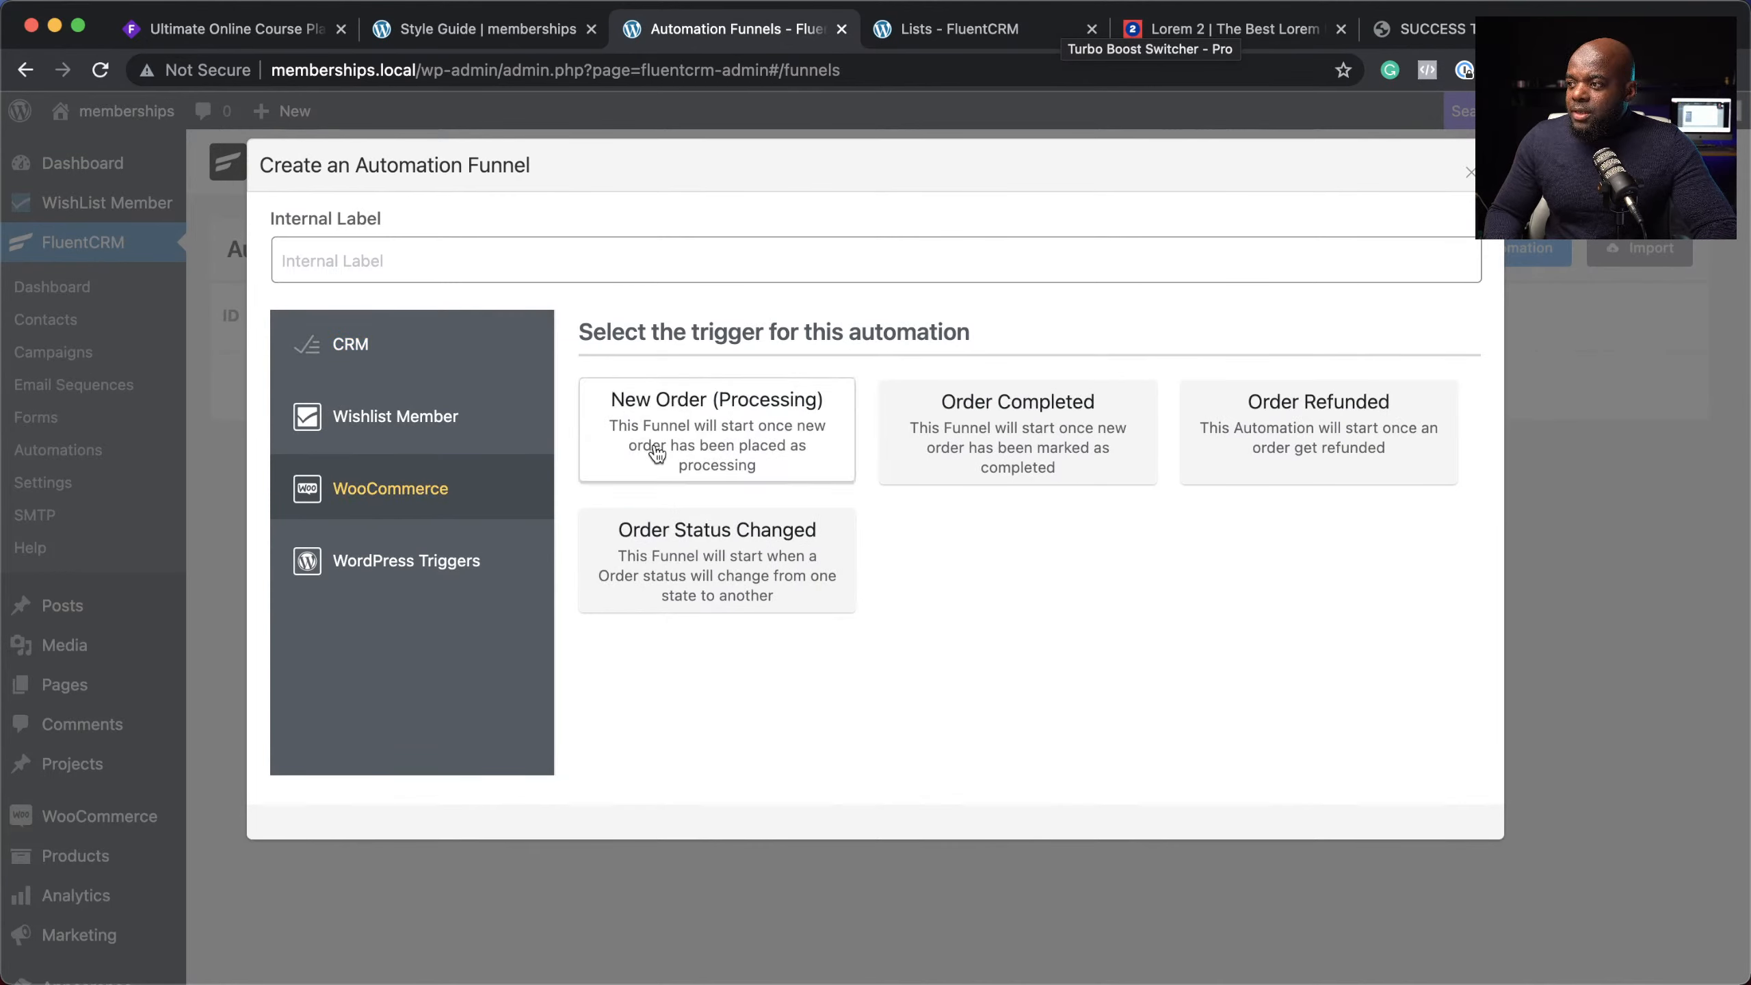
{"action": "left_click", "coordinate": [482, 260]}
{"action": "type", "text": "BOUGHT VIP MEMBER"}
{"action": "left_click", "coordinate": [1018, 431]}
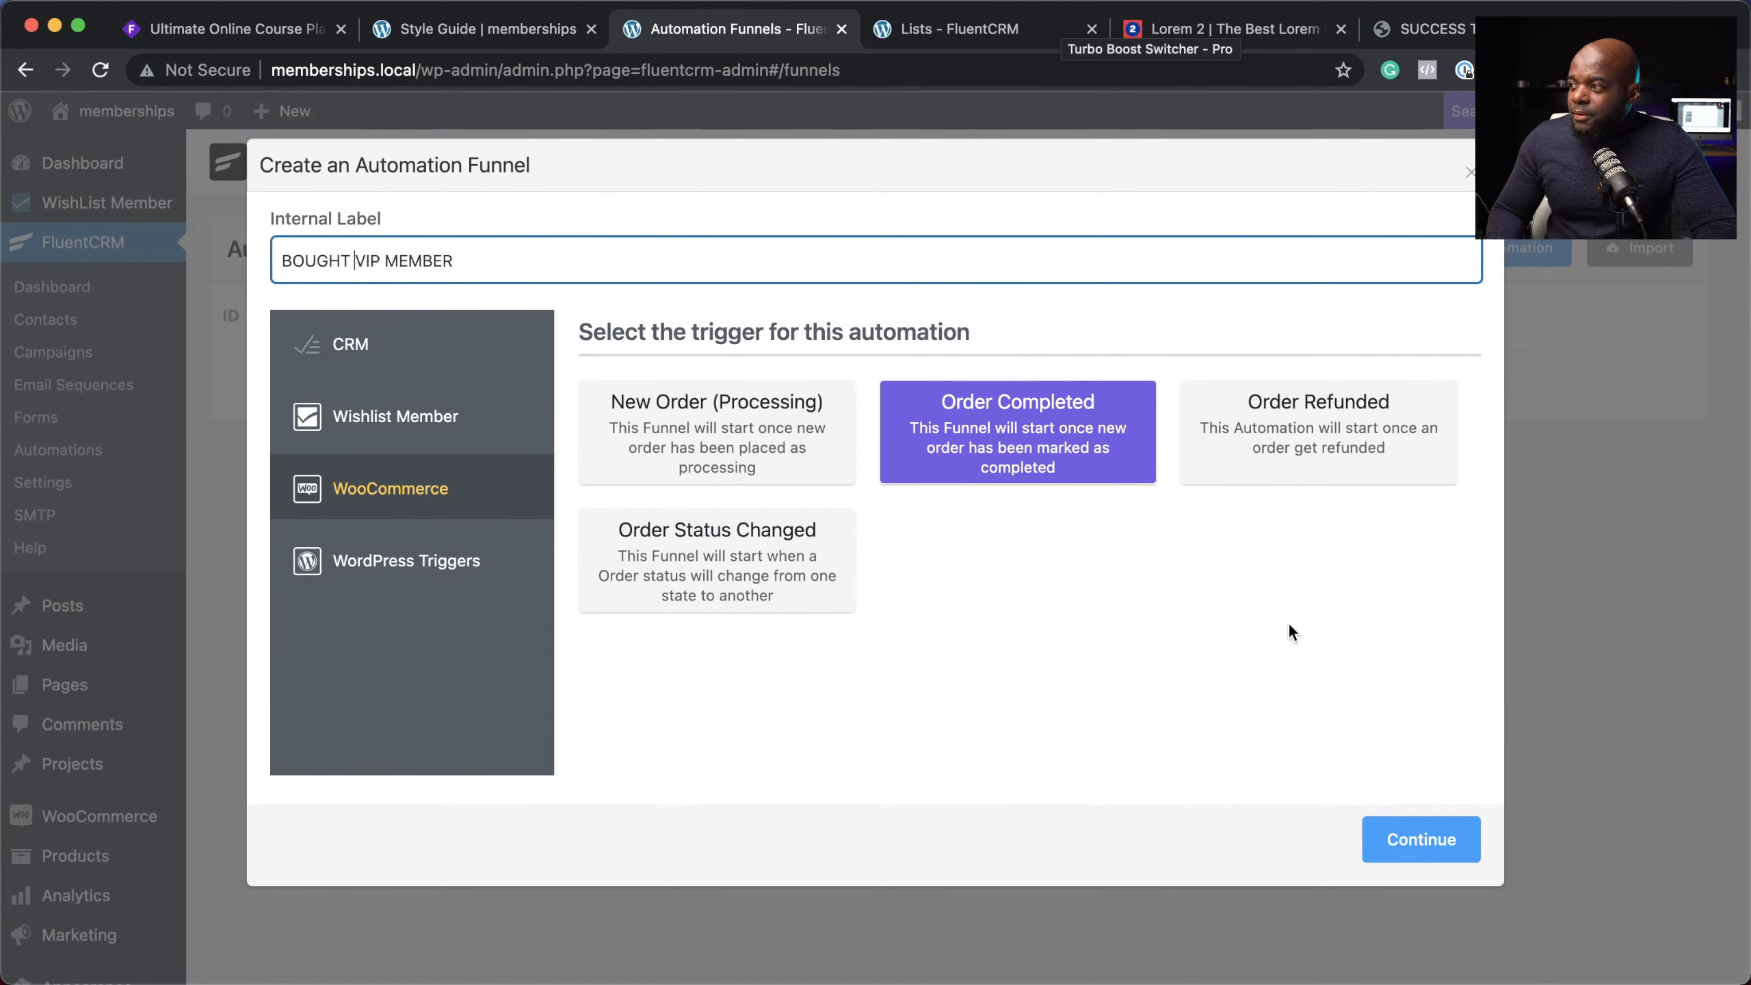
{"action": "left_click", "coordinate": [1419, 841]}
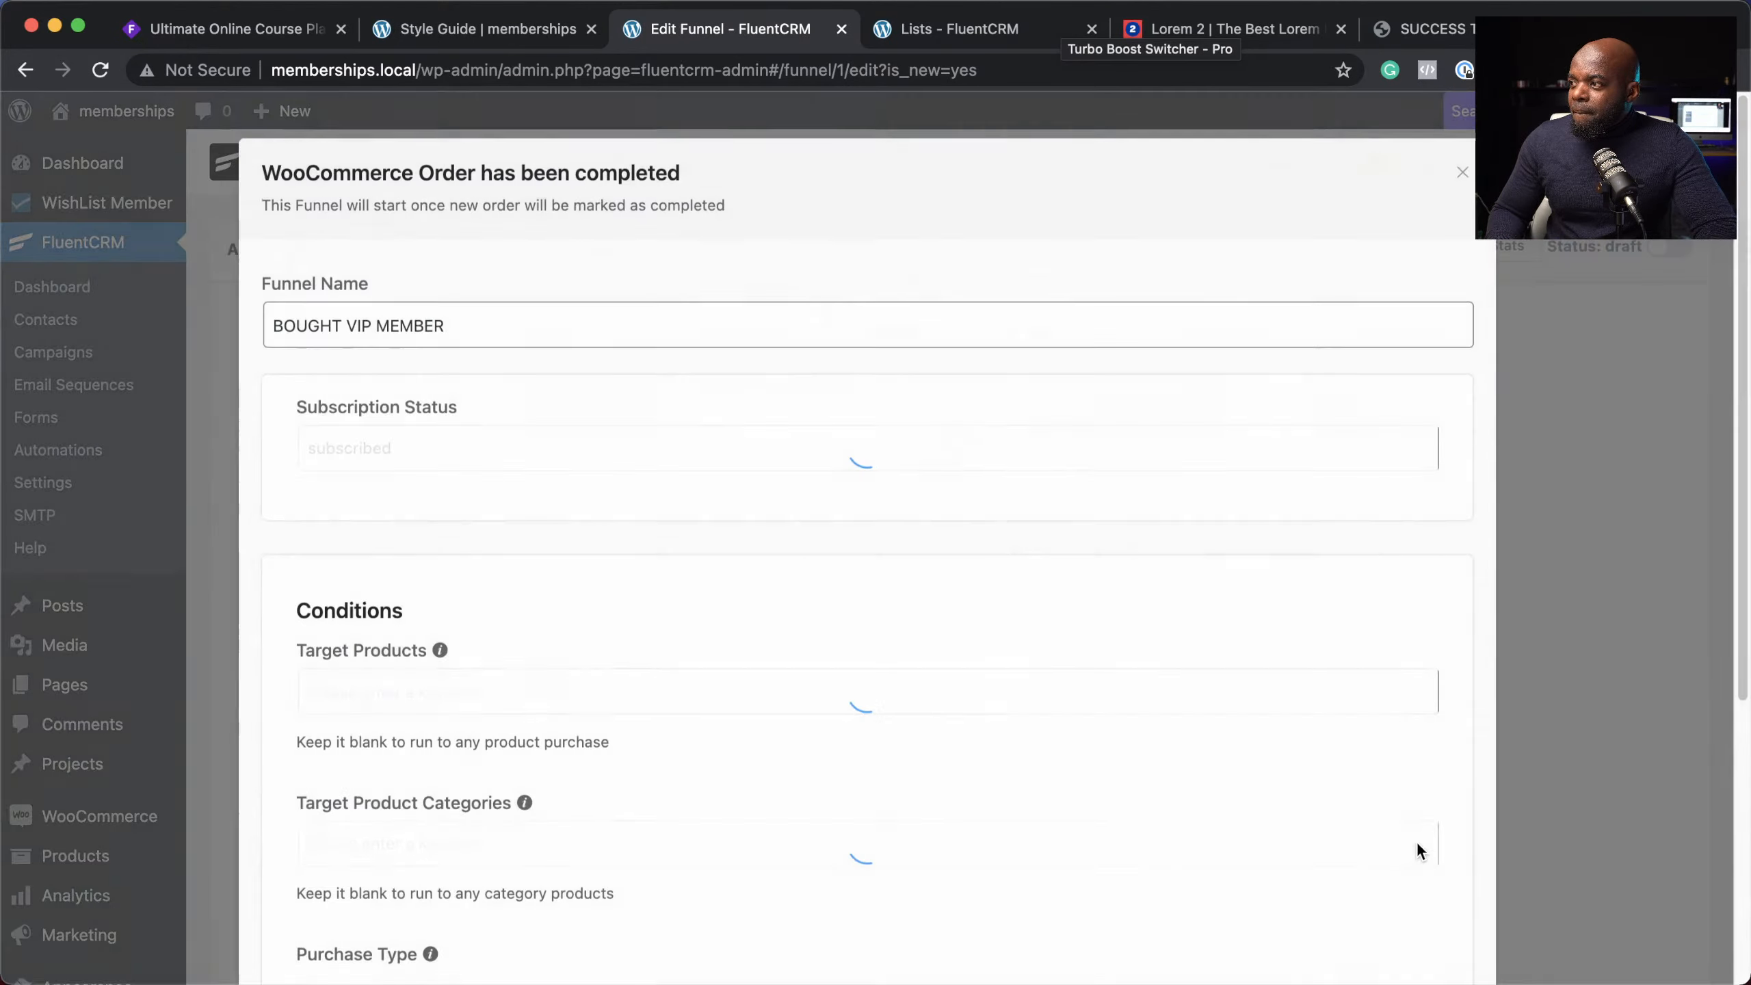
{"action": "scroll", "coordinate": [862, 689], "scroll_direction": "down", "scroll_amount": 3}
{"action": "left_click", "coordinate": [551, 487]}
Step: Restrict the Order Completed trigger to the VIP MEMBER target product and save the settings
{"action": "left_click", "coordinate": [375, 553]}
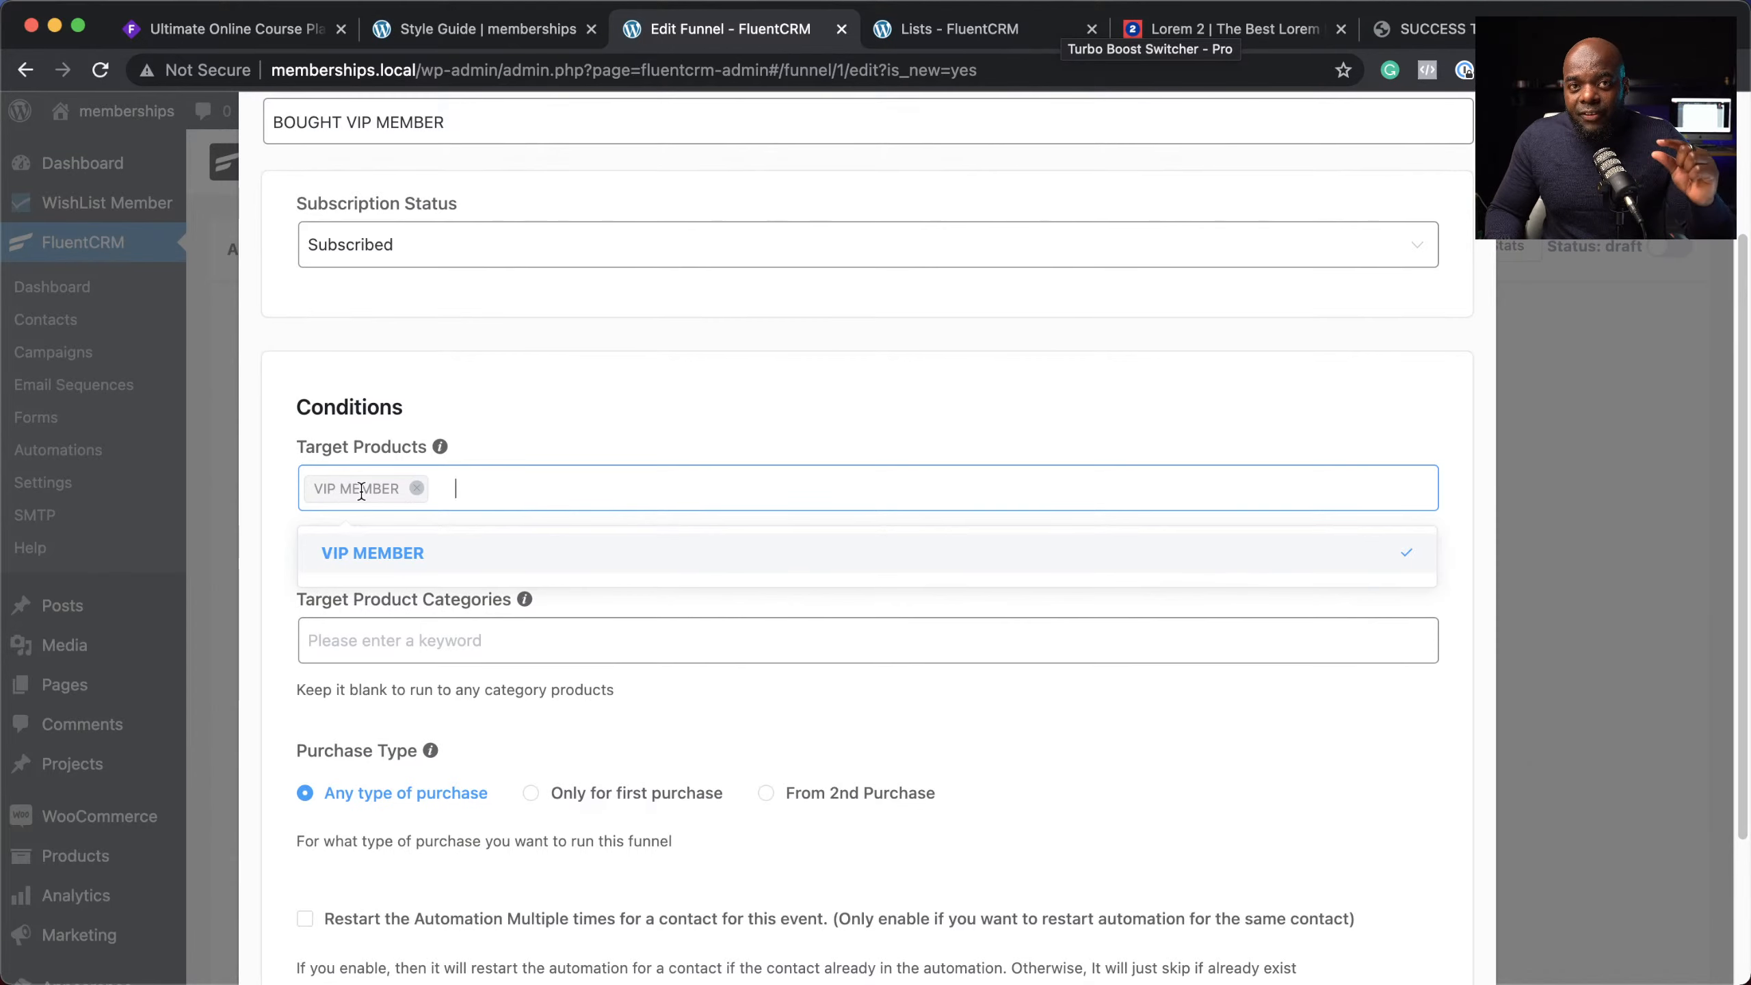
{"action": "left_click", "coordinate": [580, 426]}
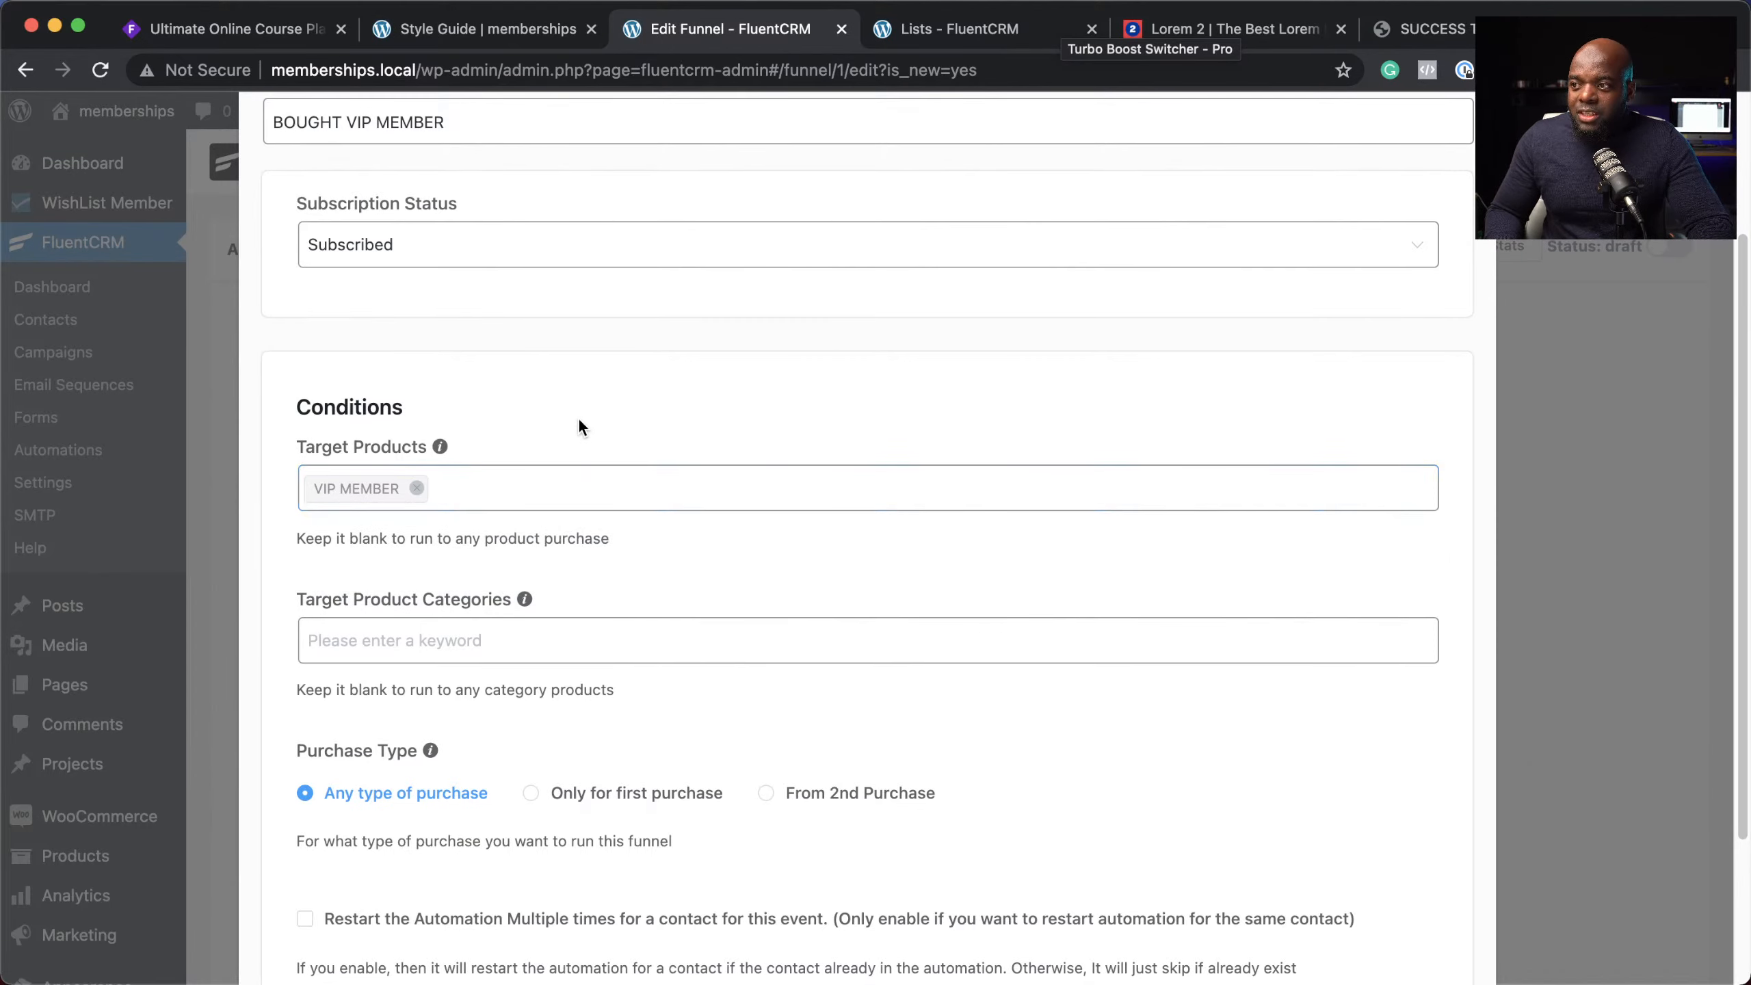
{"action": "scroll", "coordinate": [579, 426], "scroll_direction": "down", "scroll_amount": 4}
{"action": "left_click", "coordinate": [321, 855]}
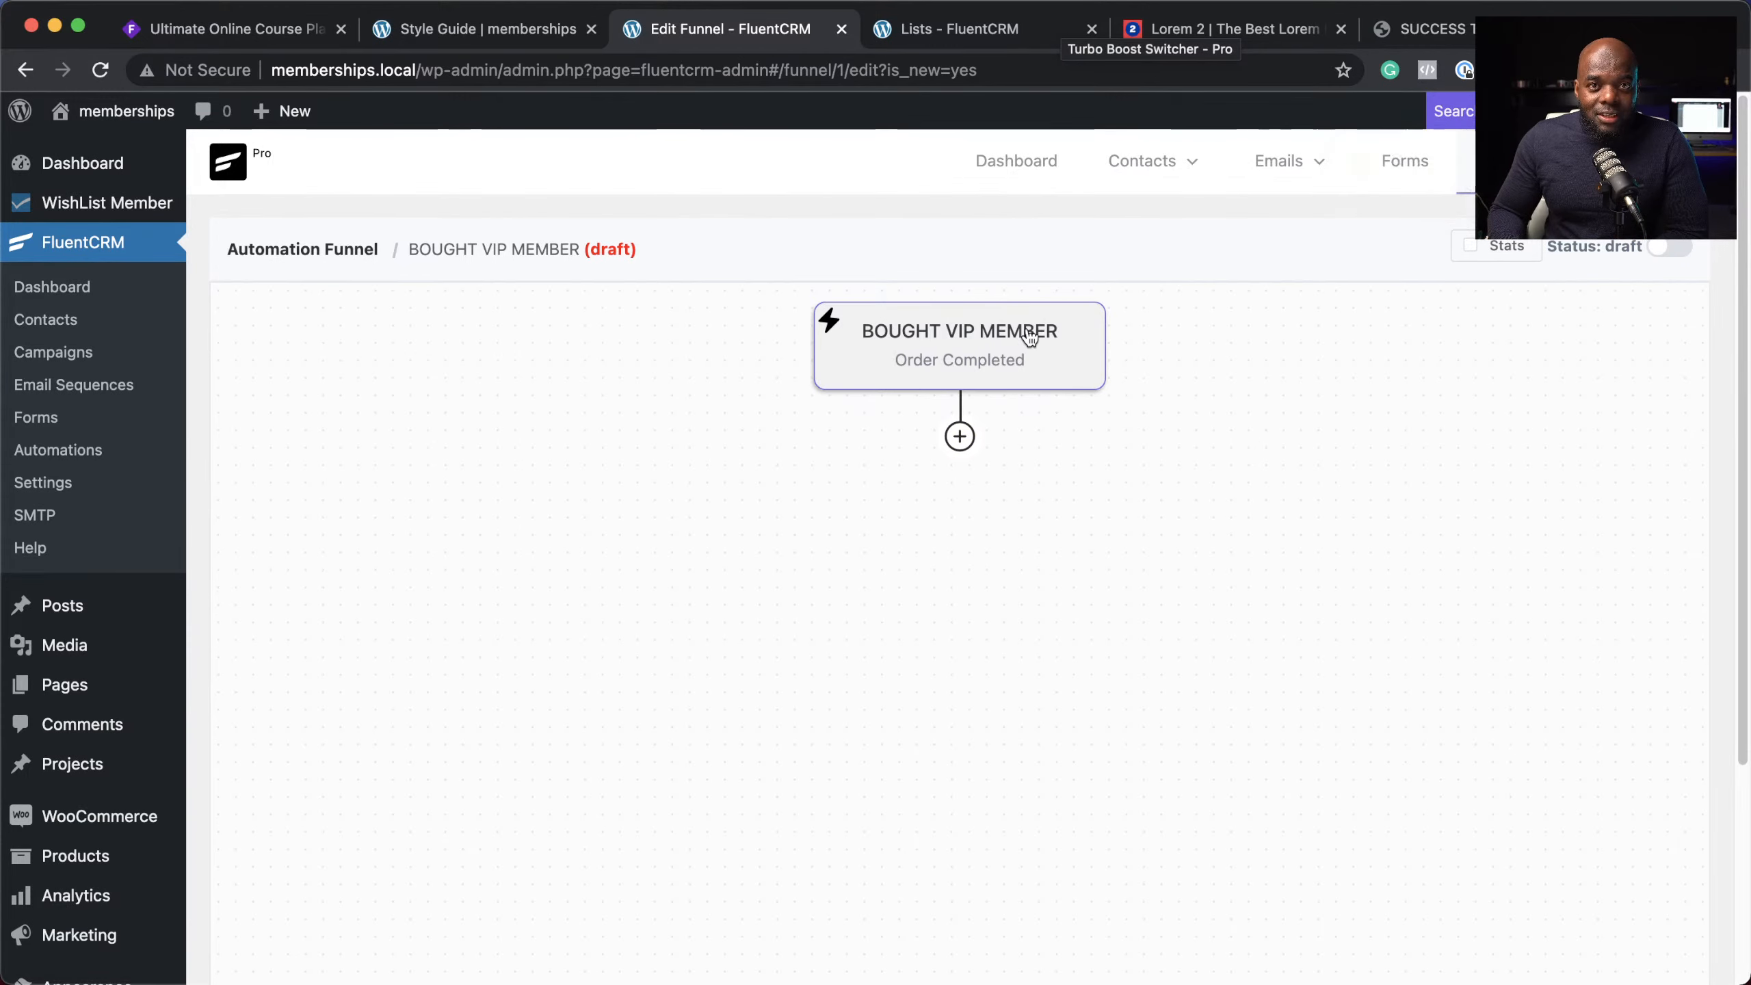
Step: Add a Send Custom Email step with subject 'Welcome to VIP' and body starting 'Hello,'
{"action": "left_click", "coordinate": [961, 438]}
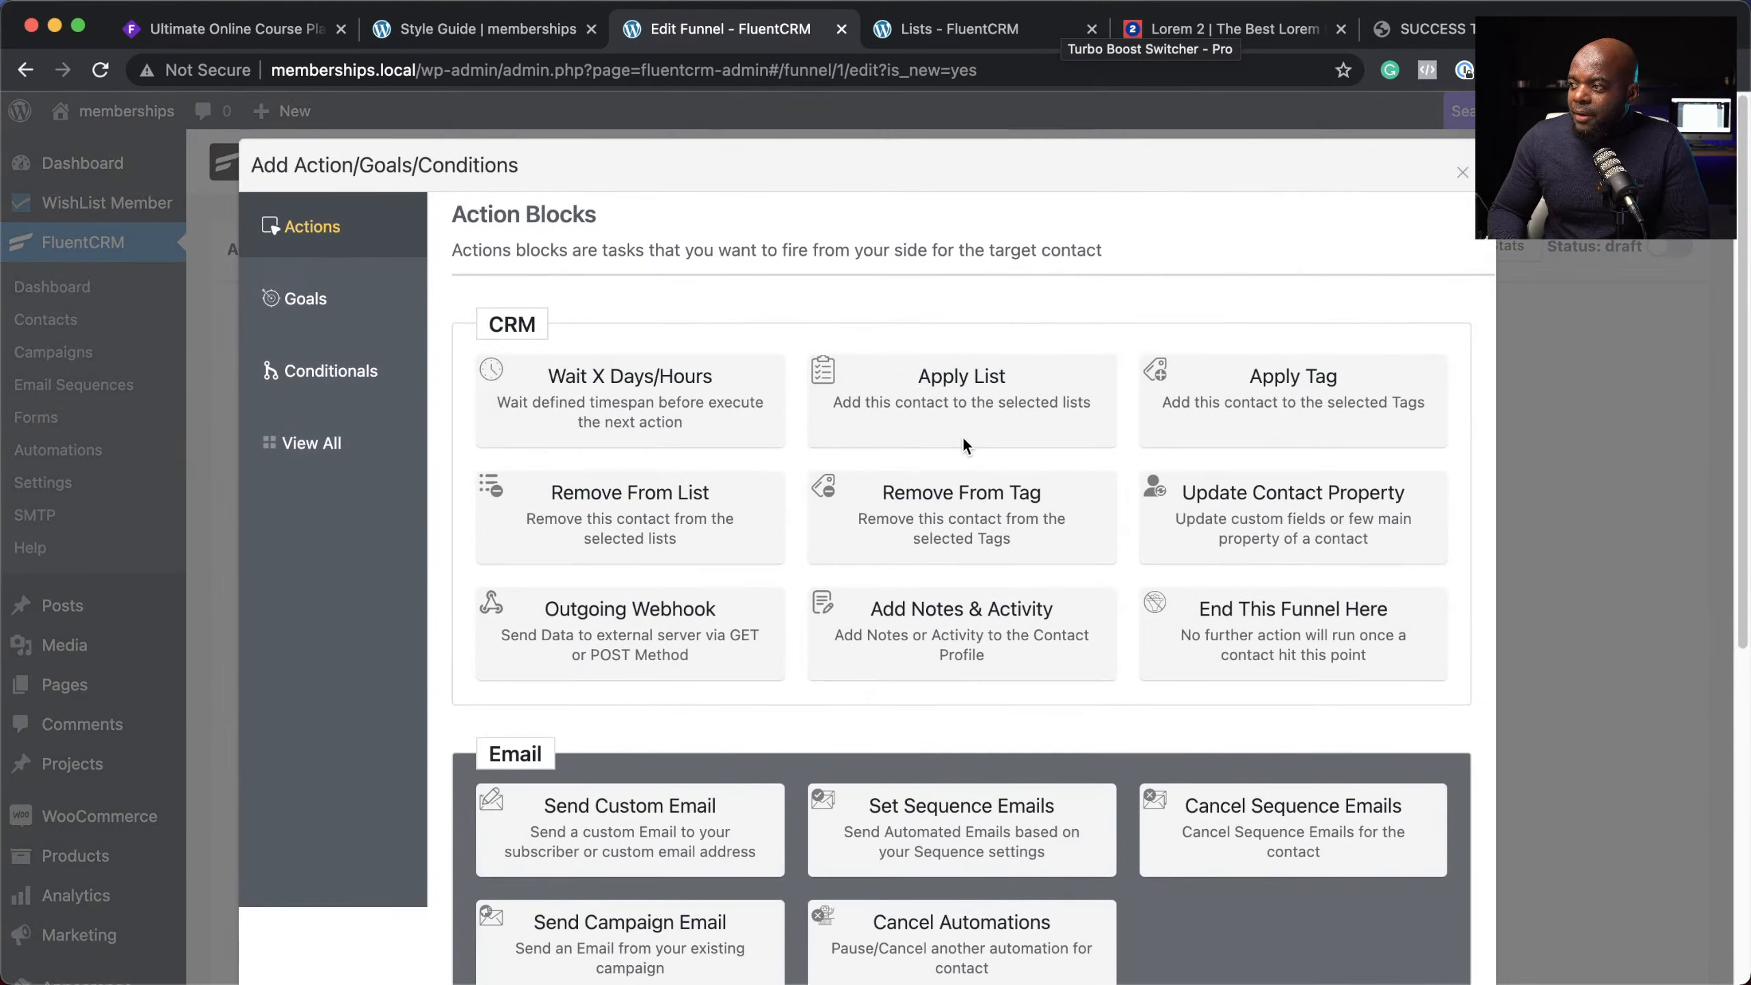
{"action": "left_click", "coordinate": [662, 838]}
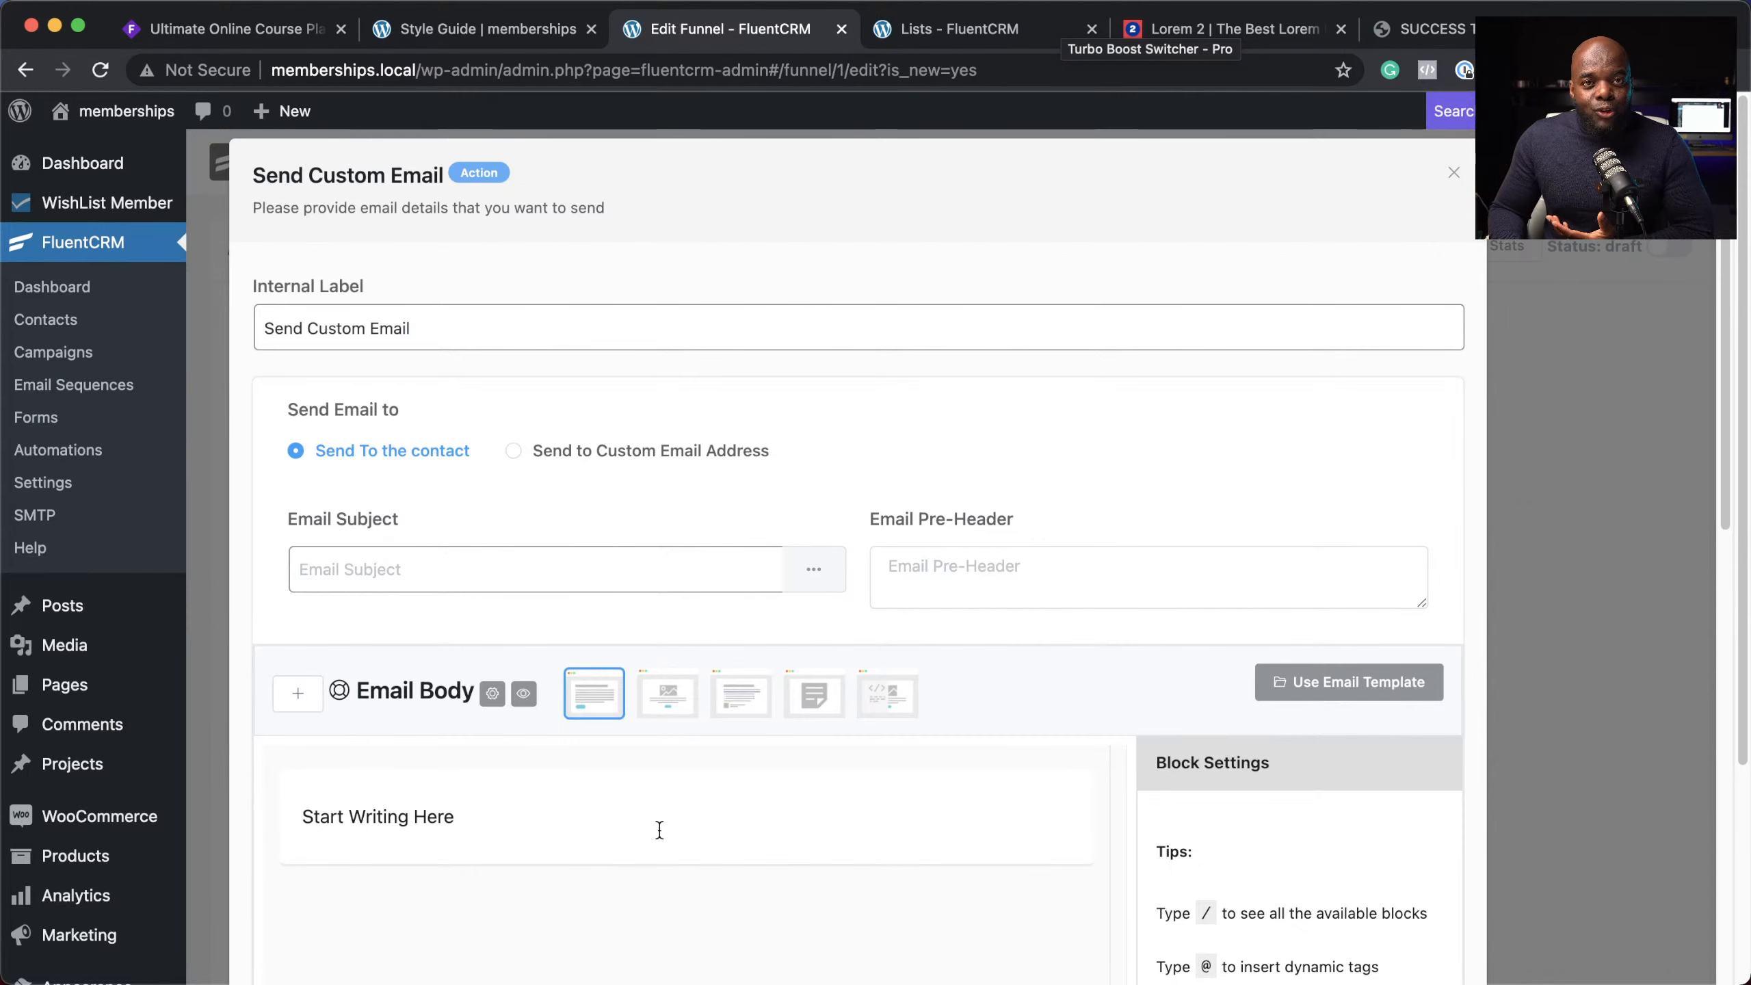
{"action": "left_click", "coordinate": [475, 576]}
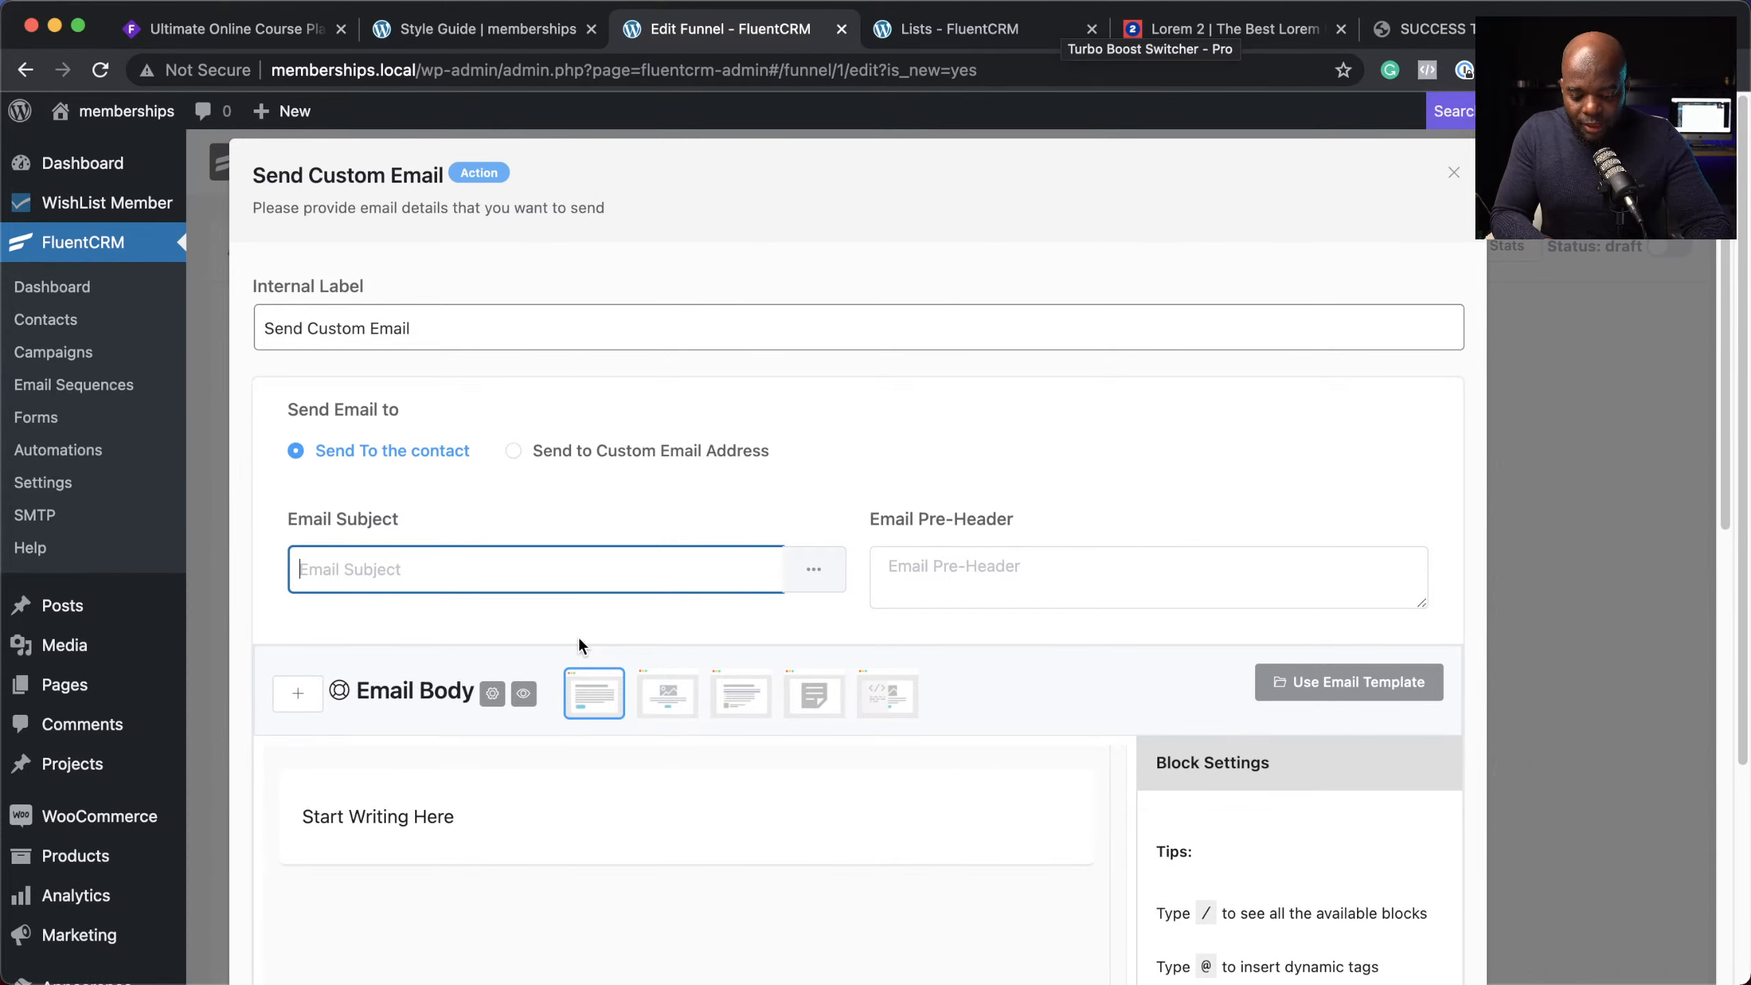
{"action": "type", "text": "W"}
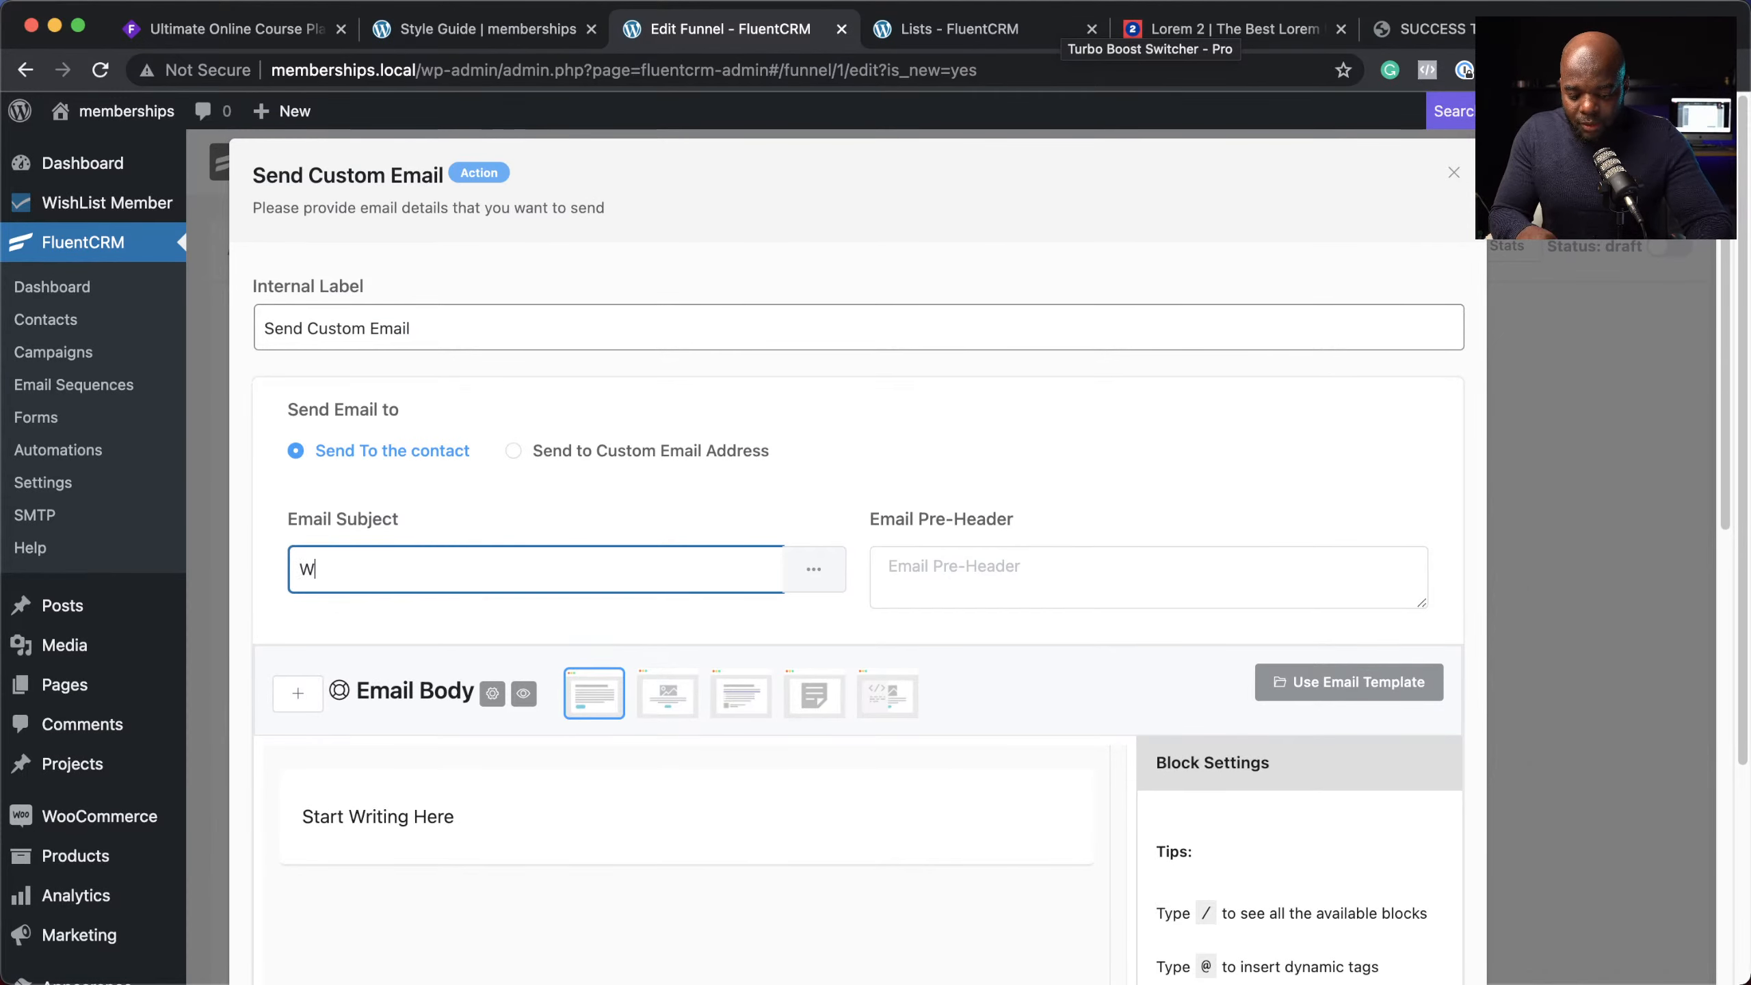
{"action": "type", "text": "elcome"}
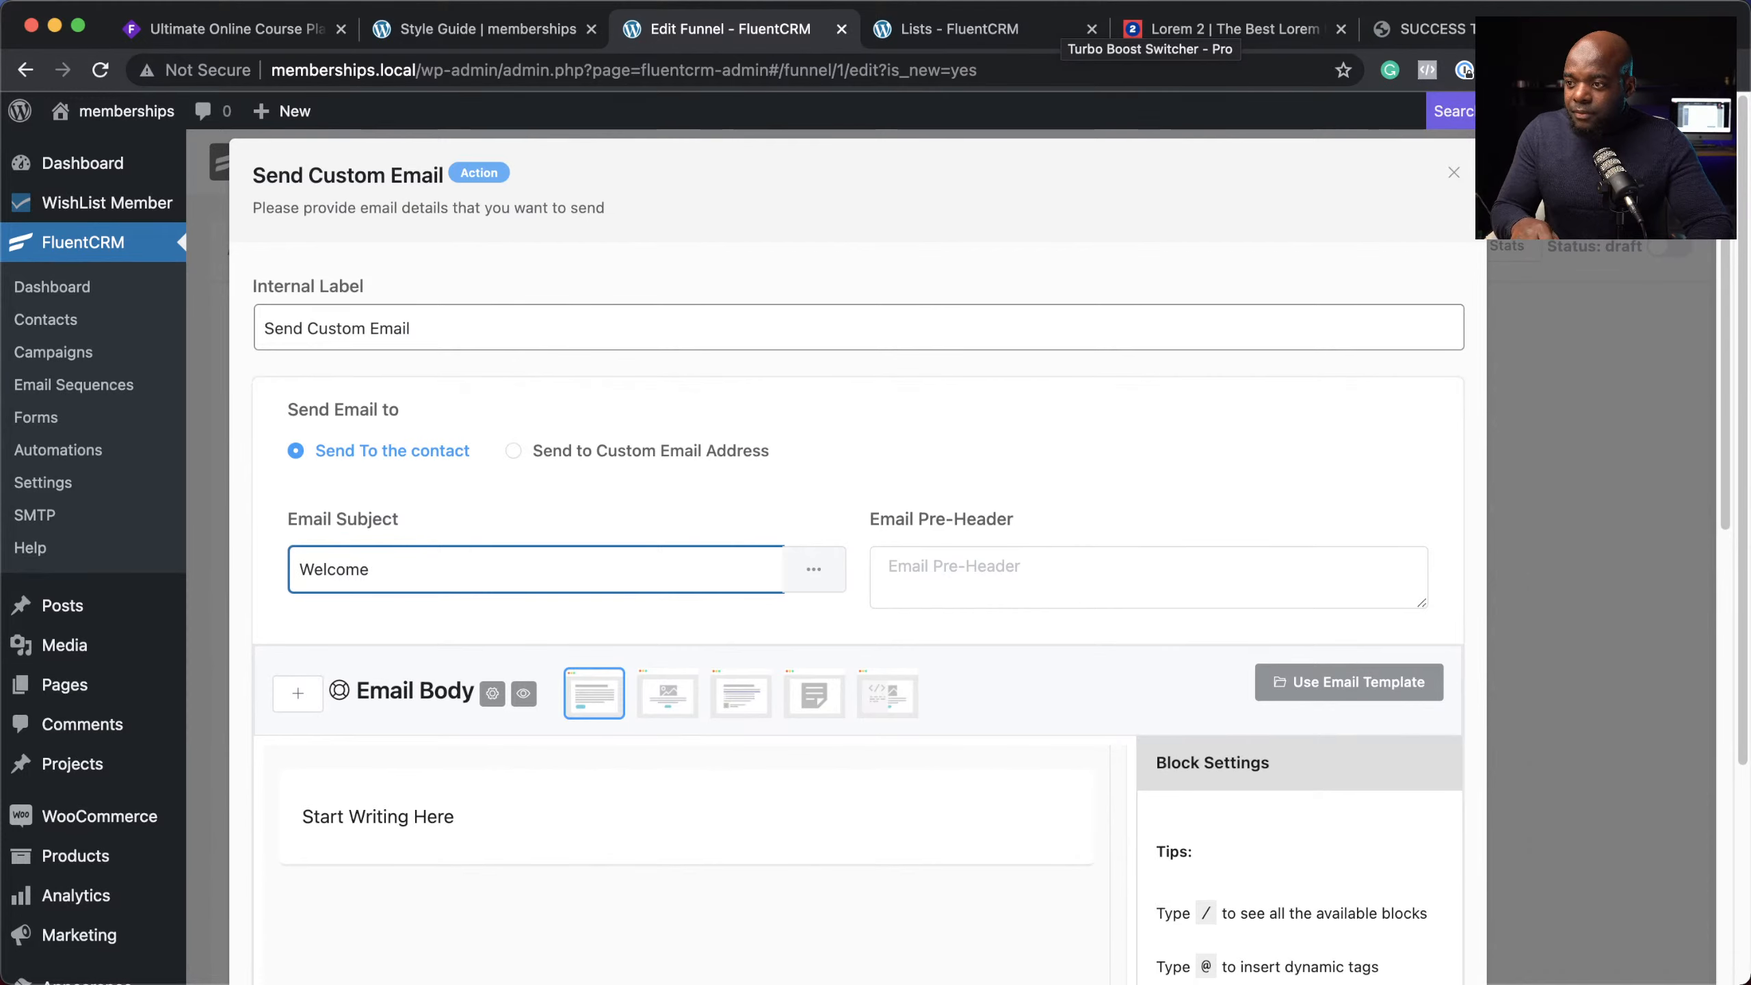
{"action": "type", "text": " t"}
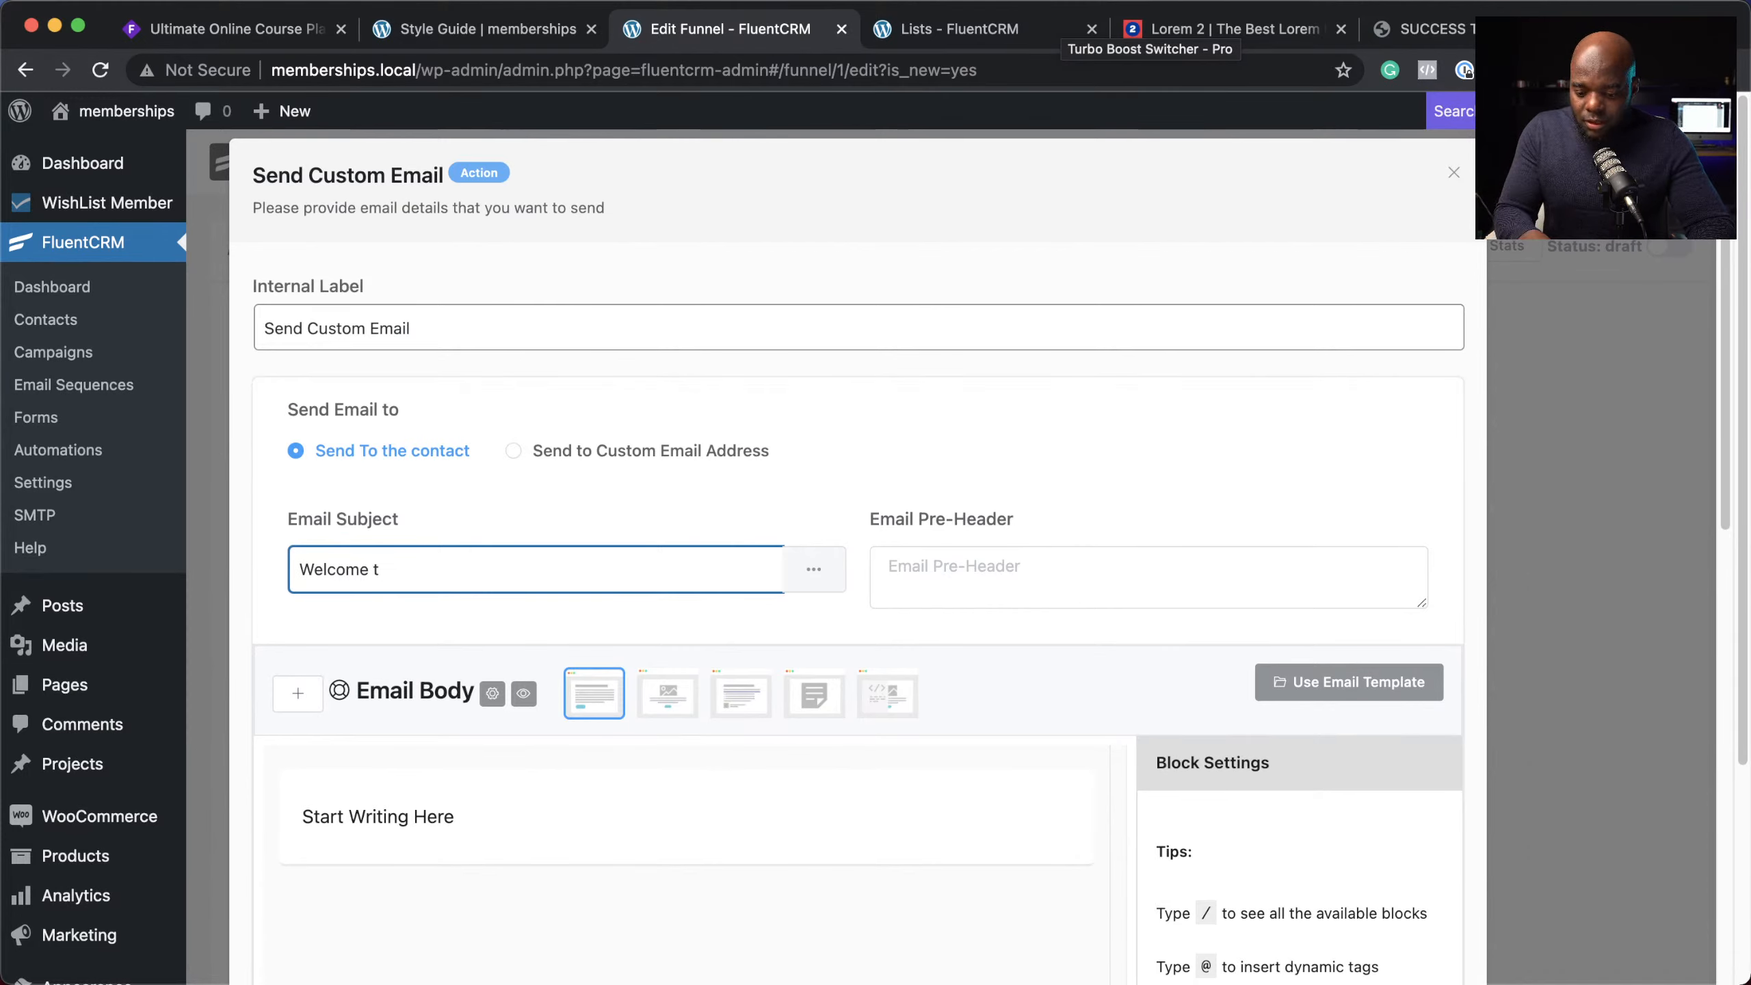
{"action": "type", "text": "o VIP"}
{"action": "triple_click", "coordinate": [377, 817]}
{"action": "type", "text": "Hello,"}
{"action": "key", "text": "Return"}
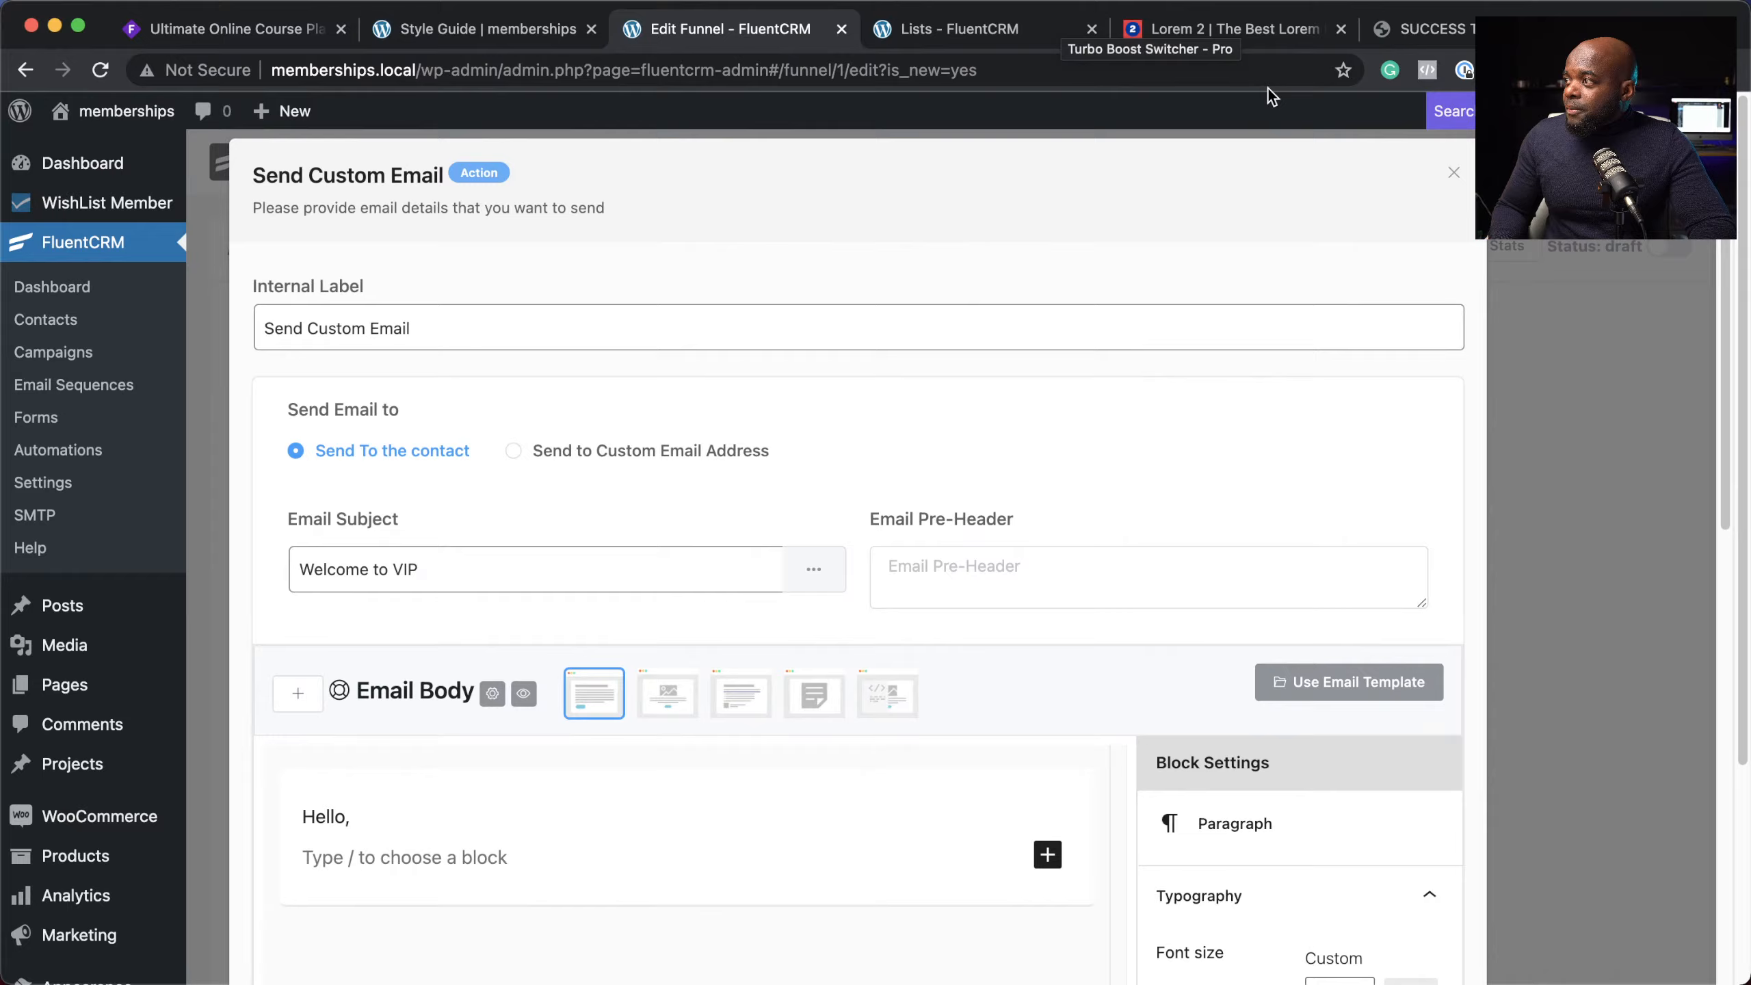
Step: Paste two Lorem ipsum paragraphs from lorem2.com below 'Hello,' in the email body
{"action": "left_click", "coordinate": [1272, 30]}
{"action": "right_click", "coordinate": [818, 516]}
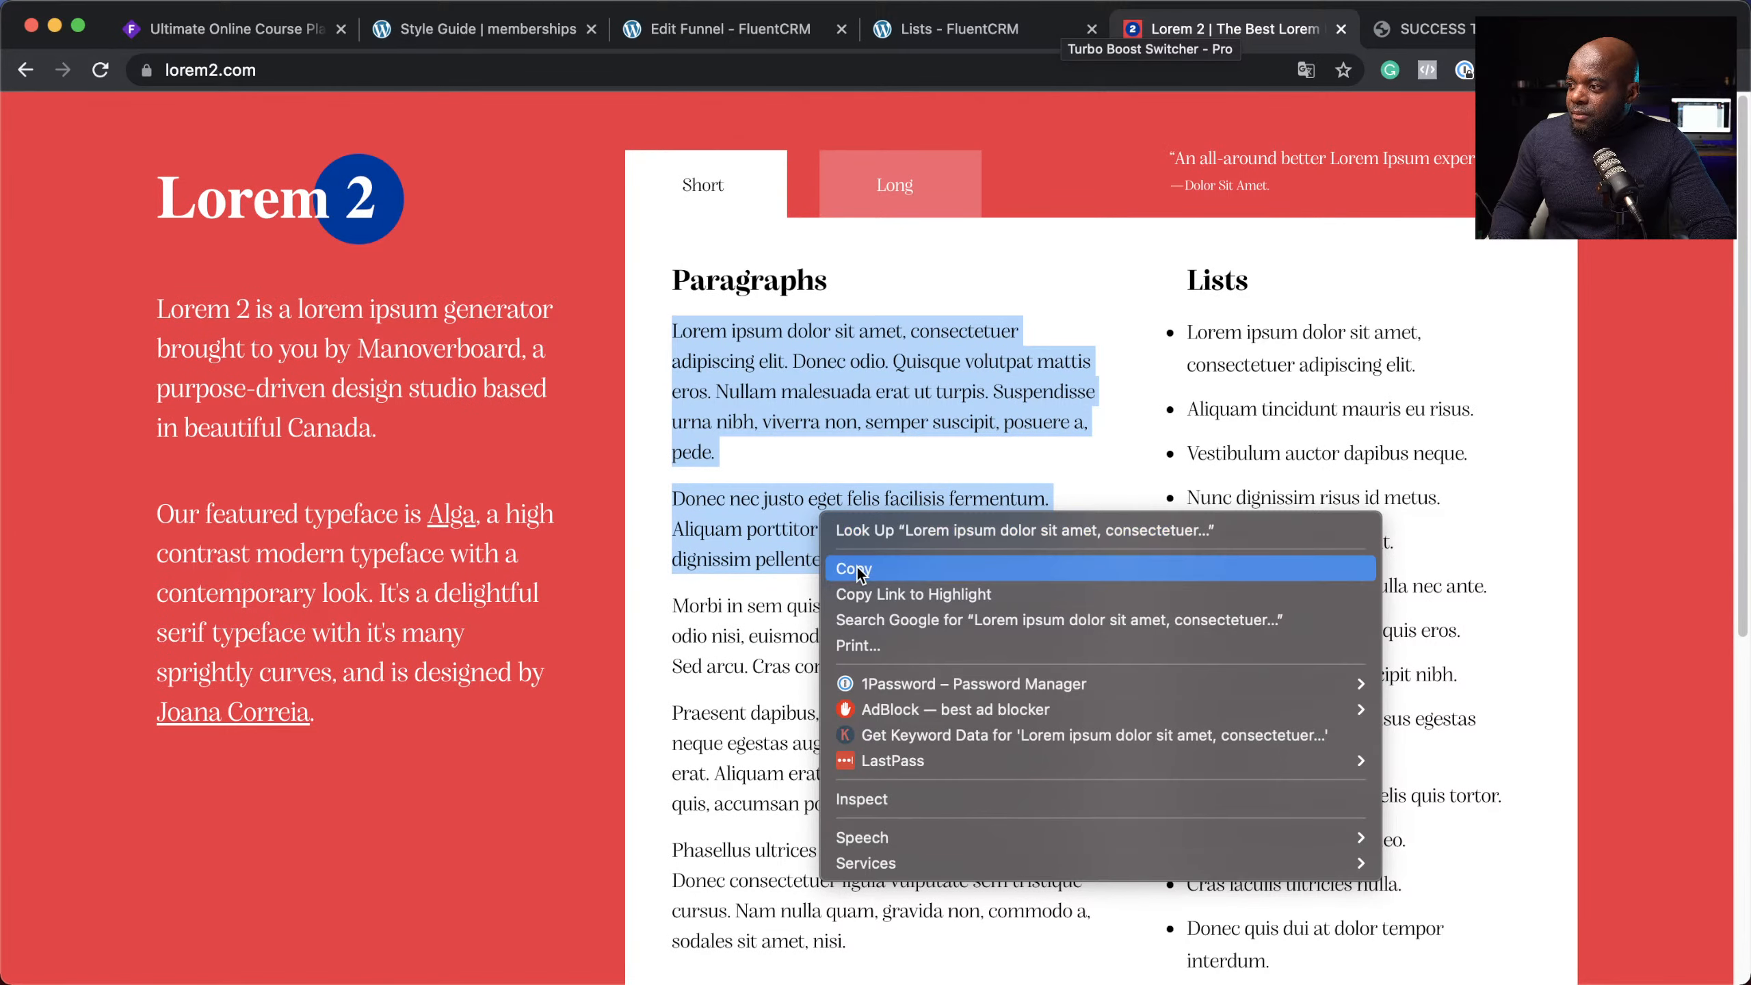
{"action": "left_click", "coordinate": [862, 570]}
{"action": "left_click", "coordinate": [930, 27]}
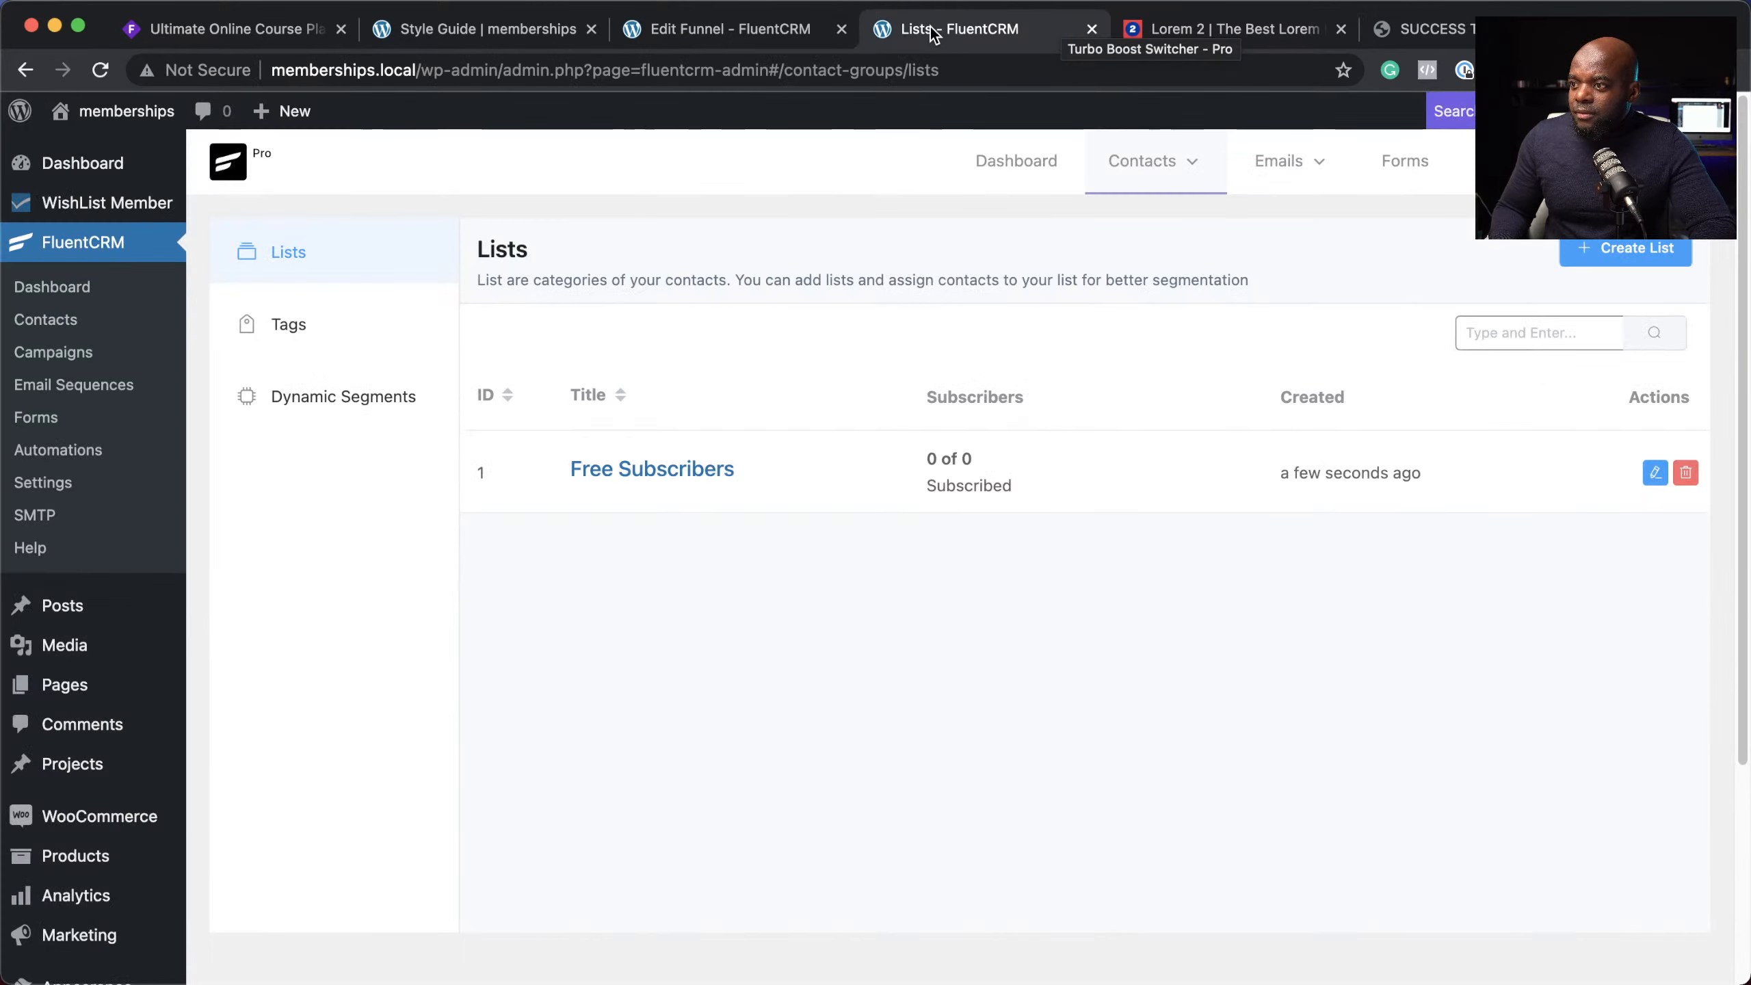
{"action": "left_click", "coordinate": [733, 30]}
{"action": "key", "text": "super+v"}
{"action": "key", "text": "Return"}
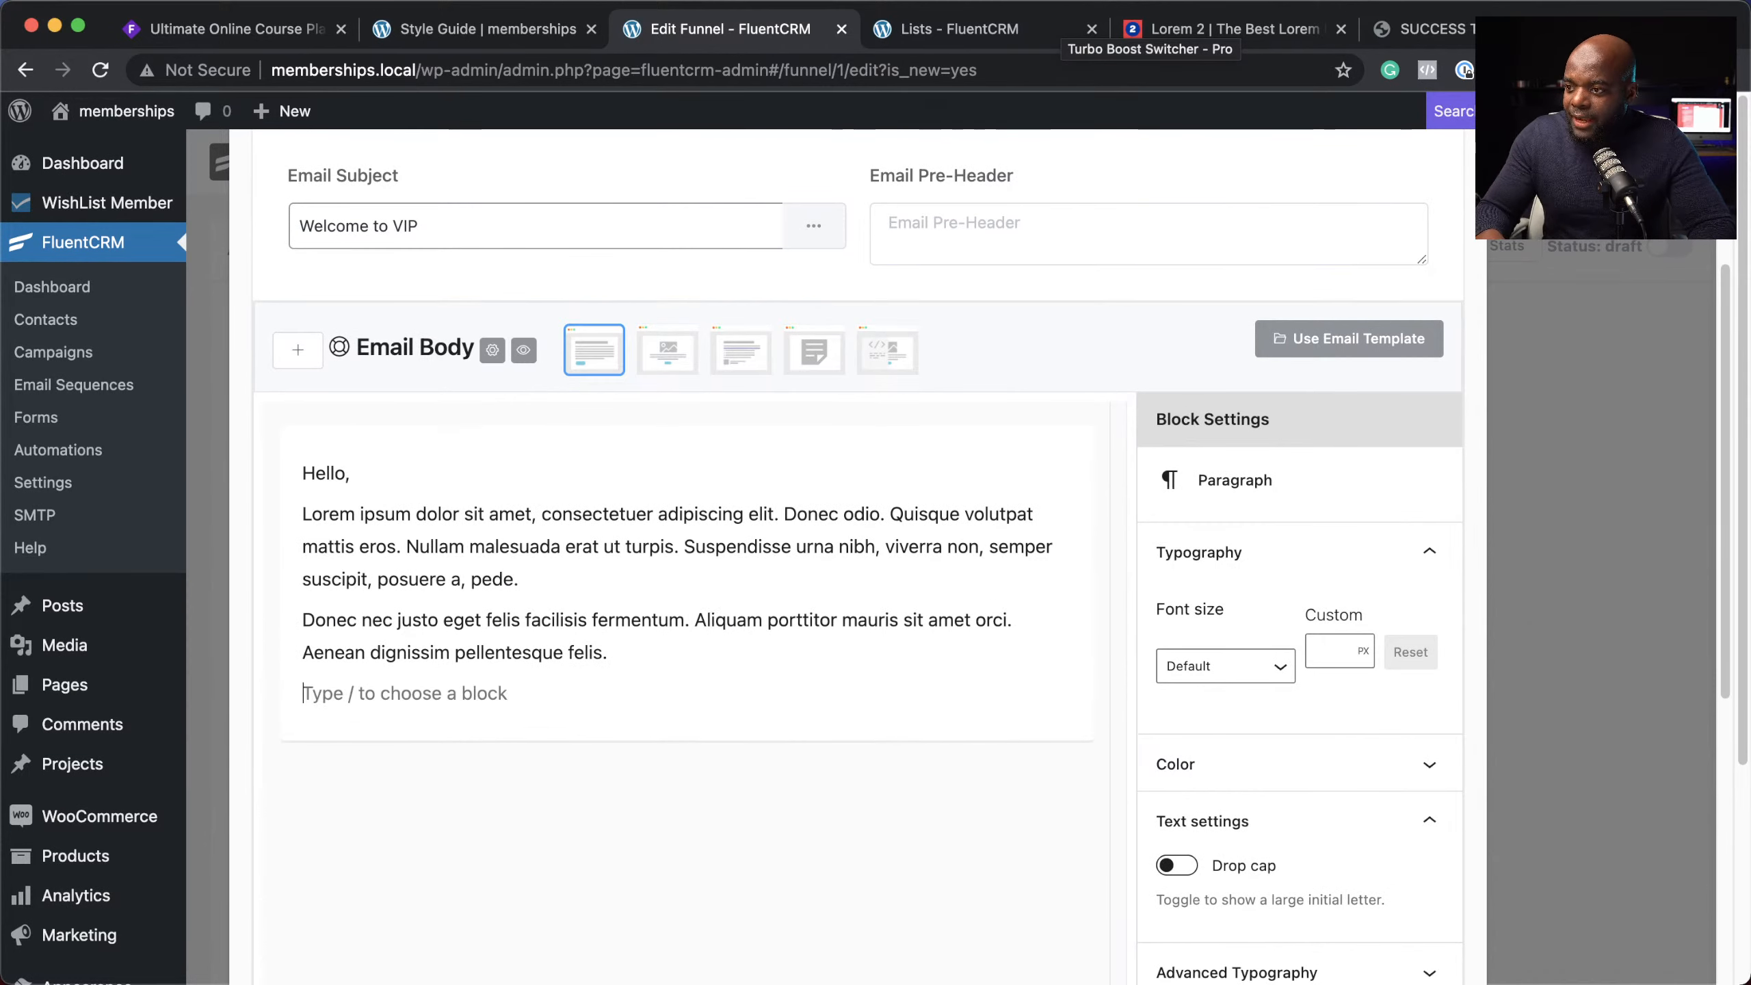
{"action": "type", "text": "/"}
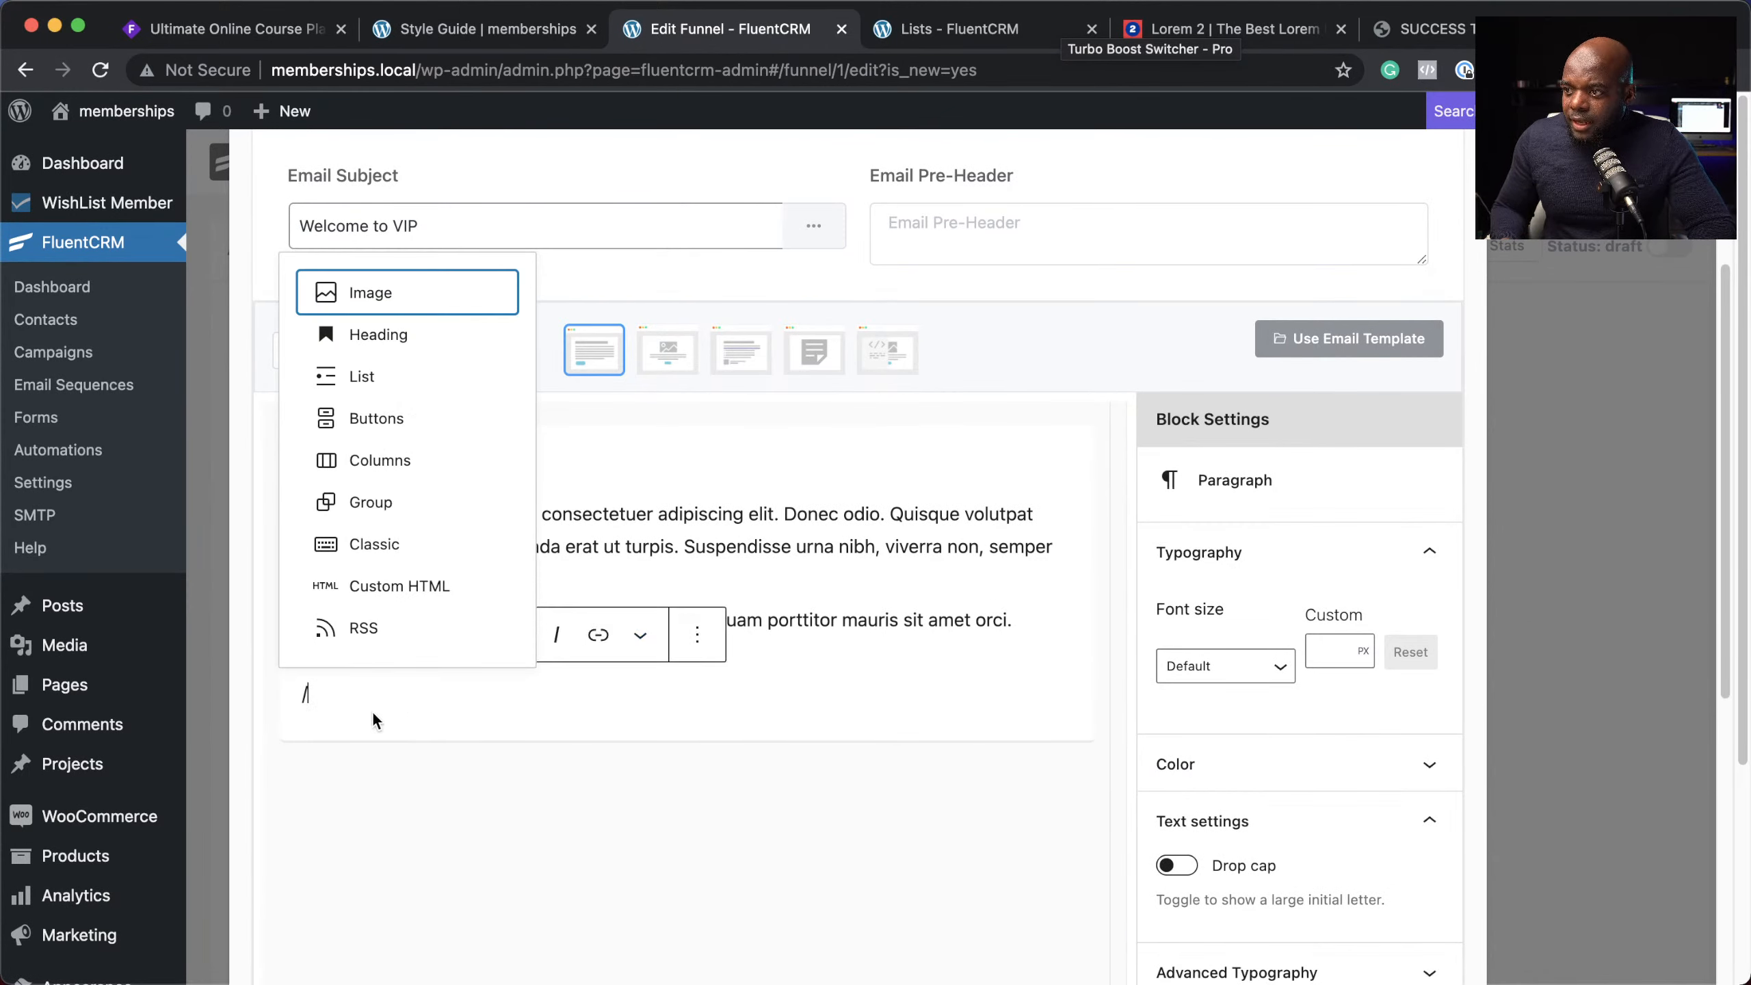
Step: Add a 'Go to your Dashboard' button linked to '#' below the paragraphs
{"action": "left_click", "coordinate": [395, 418]}
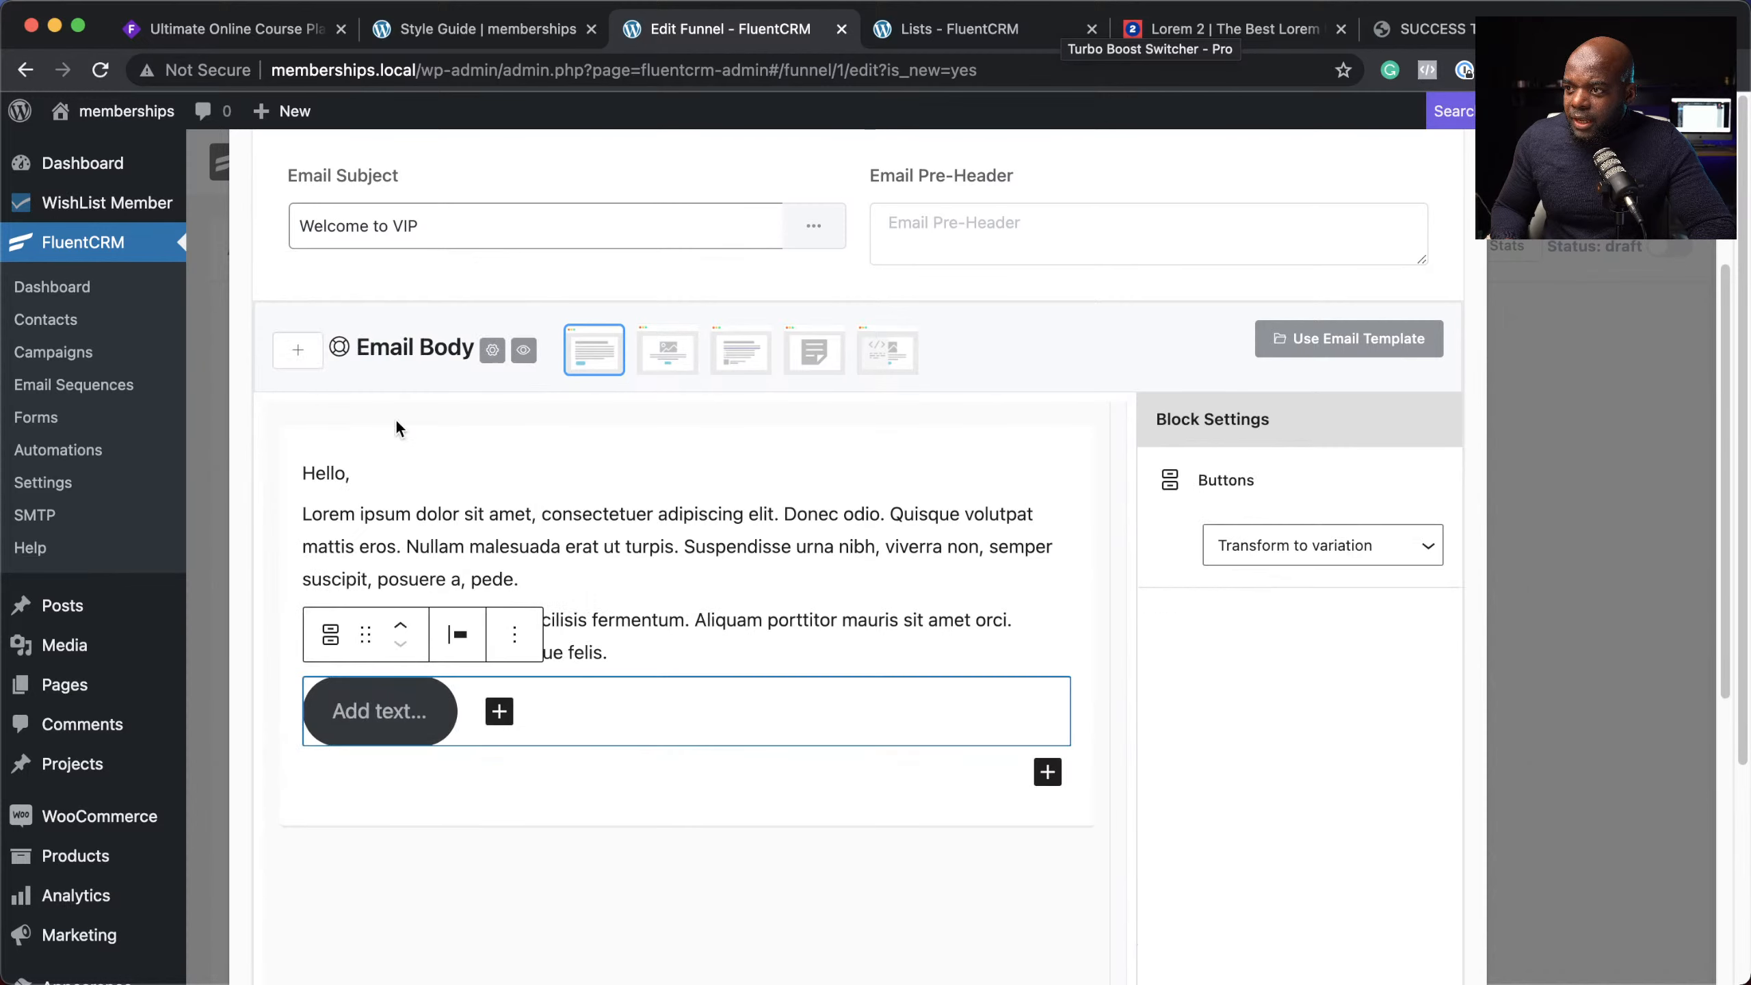
{"action": "left_click", "coordinate": [377, 720]}
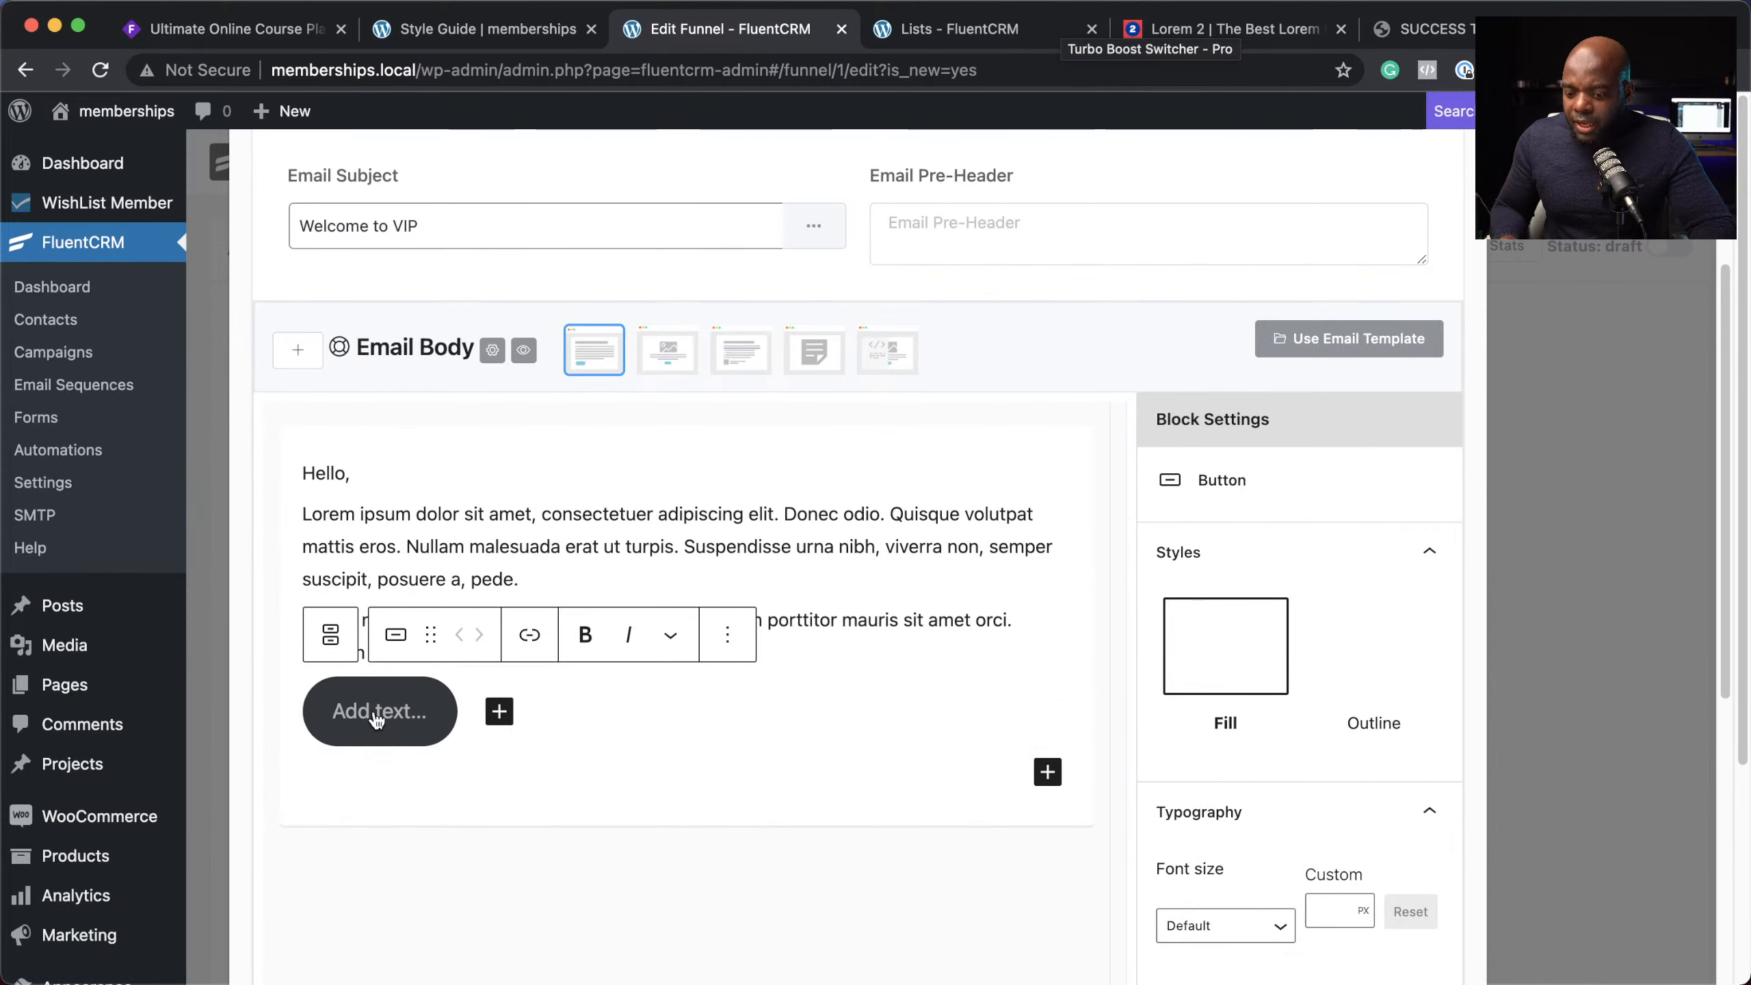
{"action": "type", "text": "GO"}
{"action": "key", "text": "BackSpace"}
{"action": "type", "text": "o "}
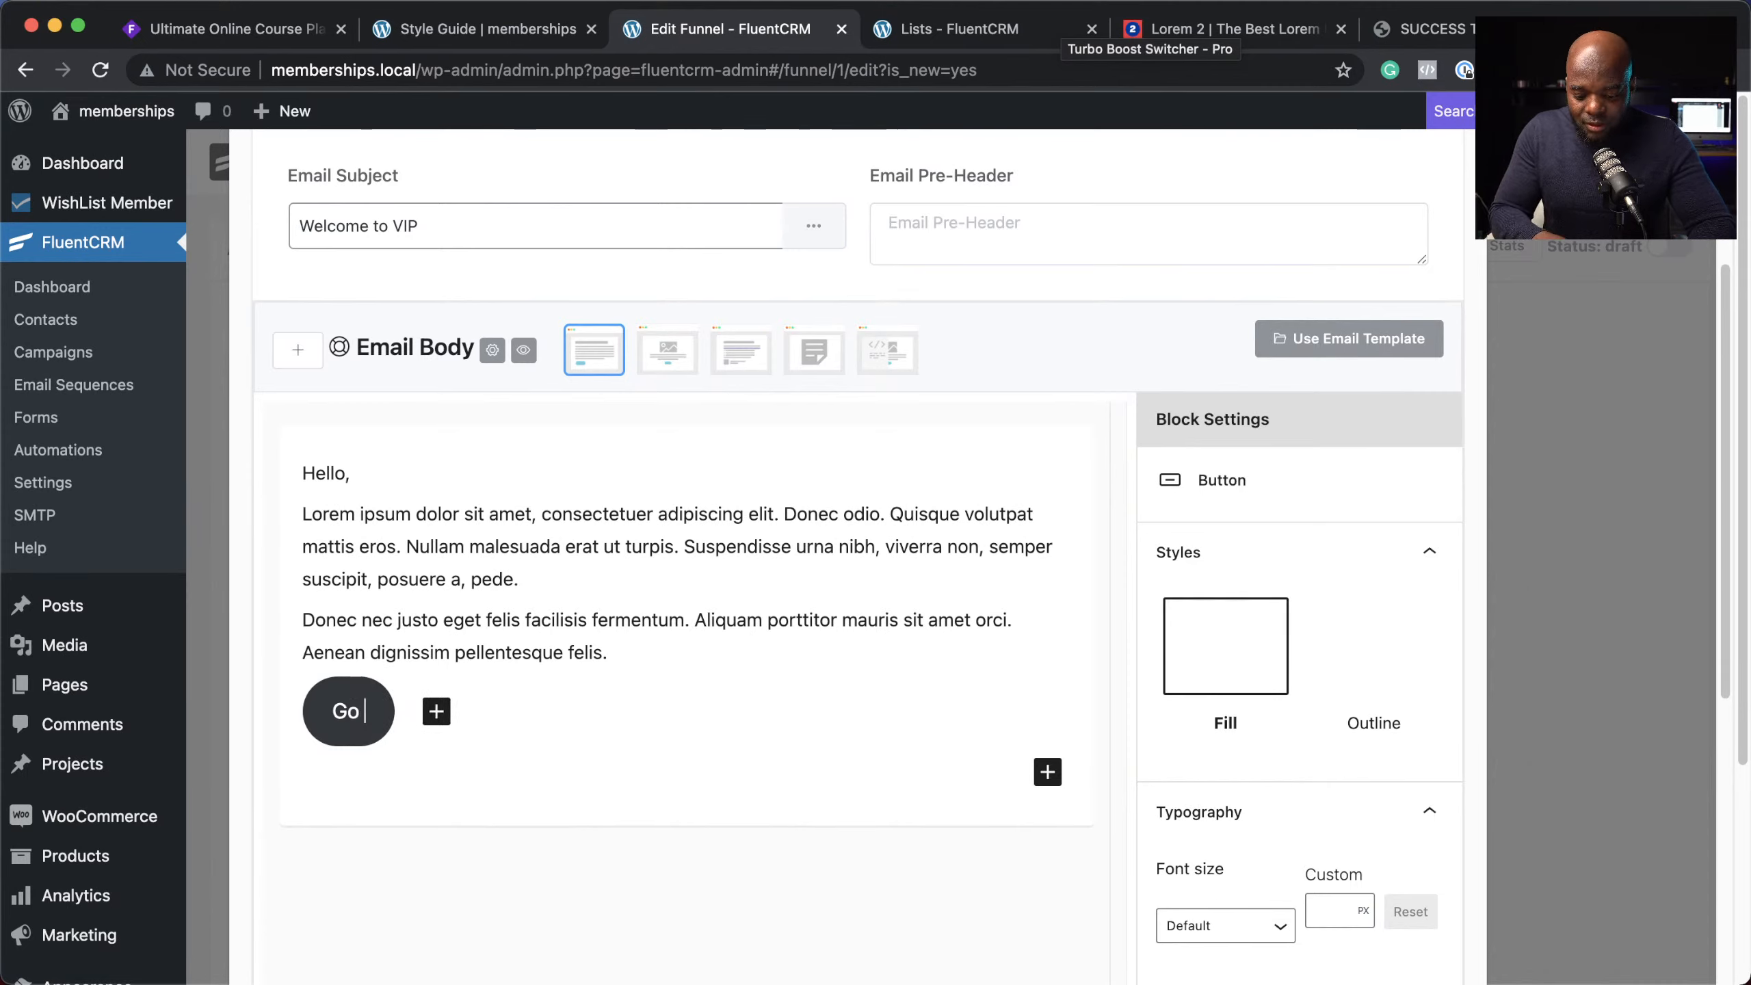
{"action": "type", "text": "to yo"}
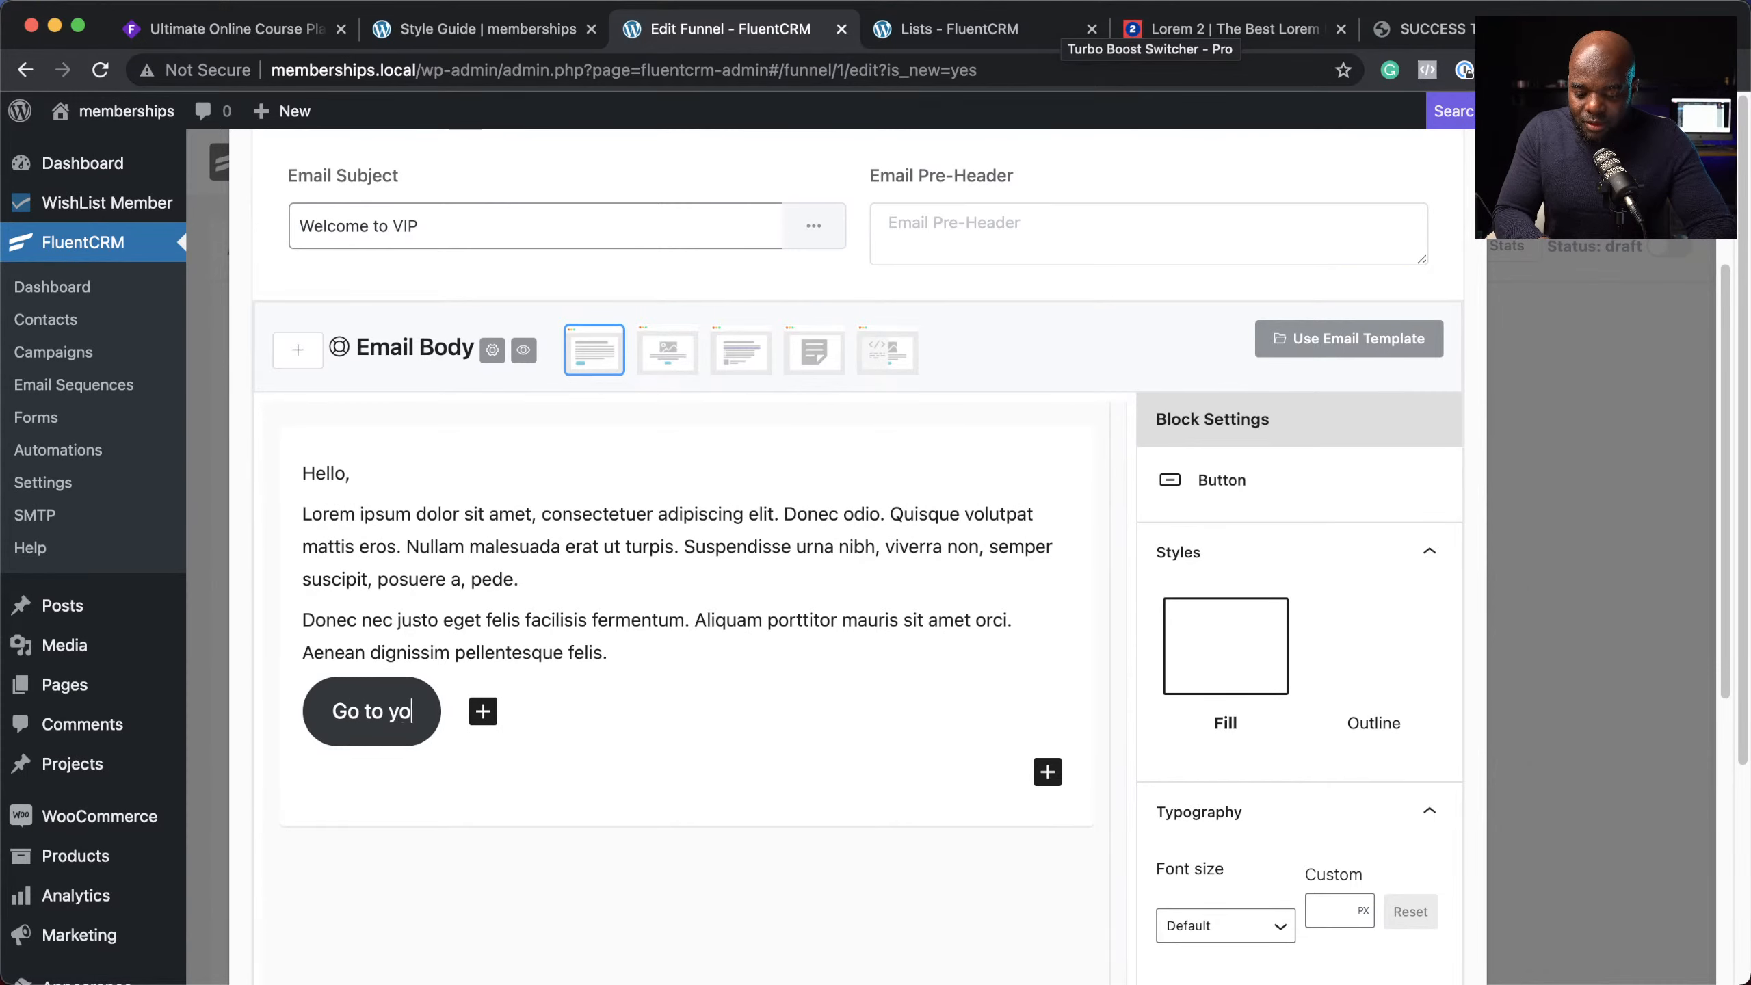
{"action": "type", "text": "ur Da"}
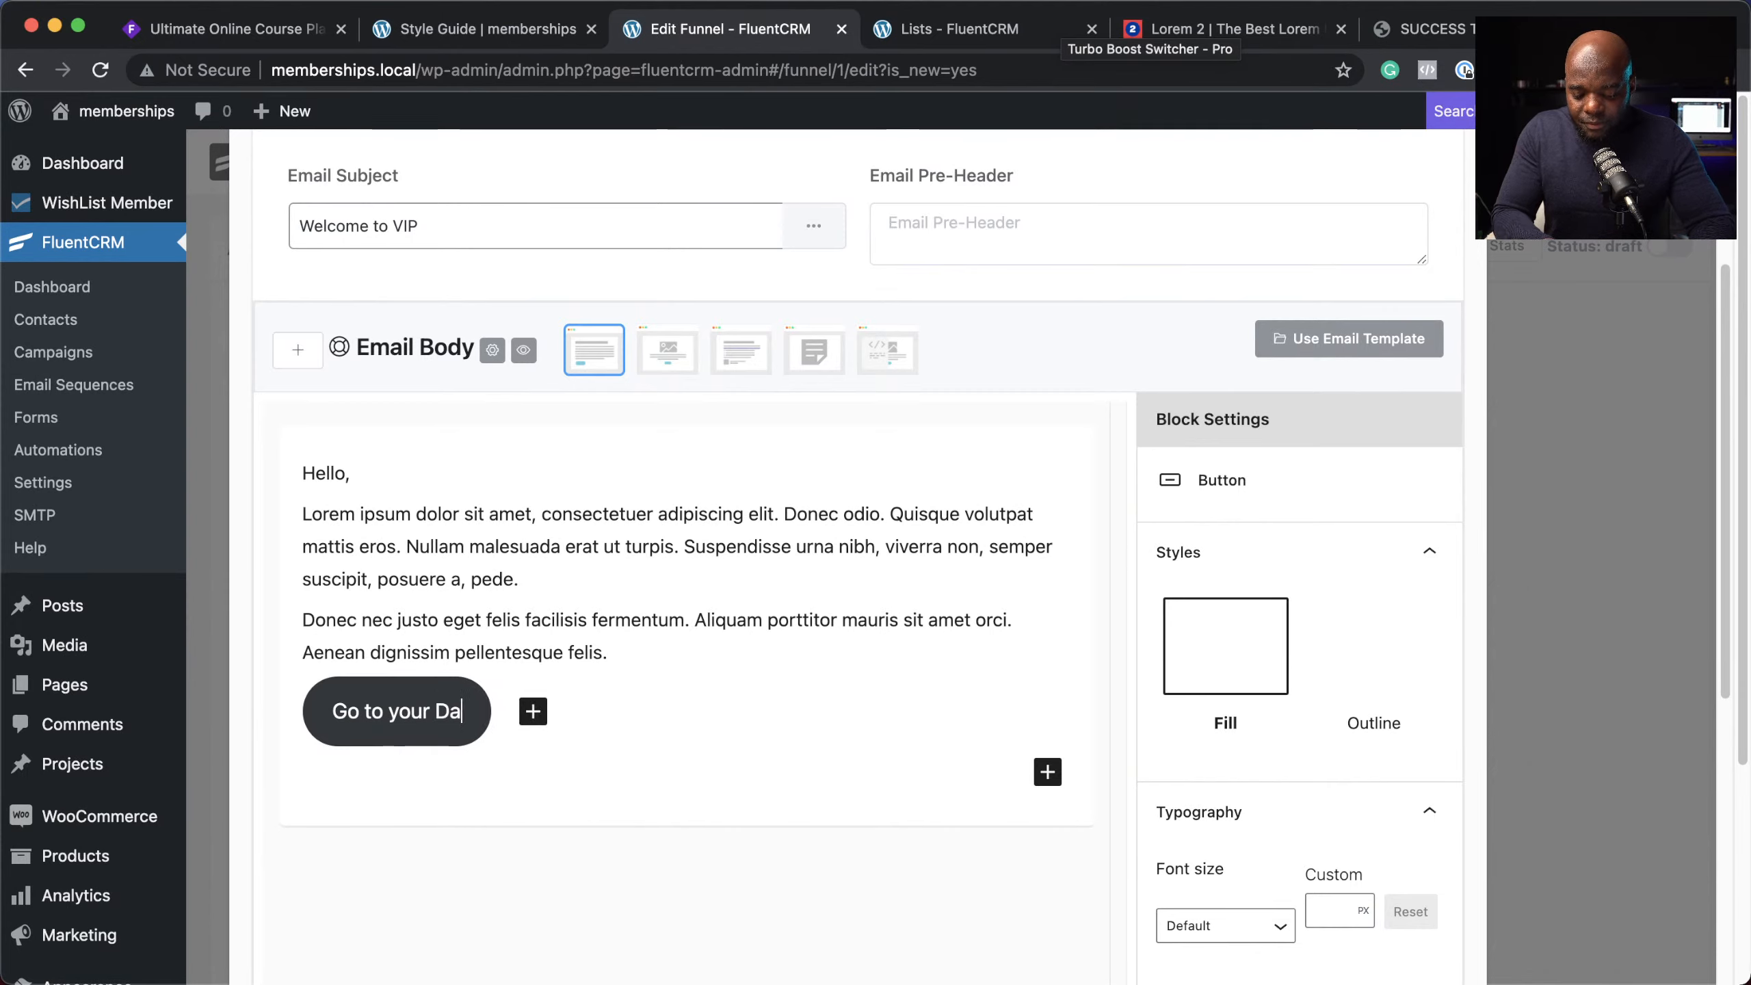
{"action": "type", "text": "shboar"}
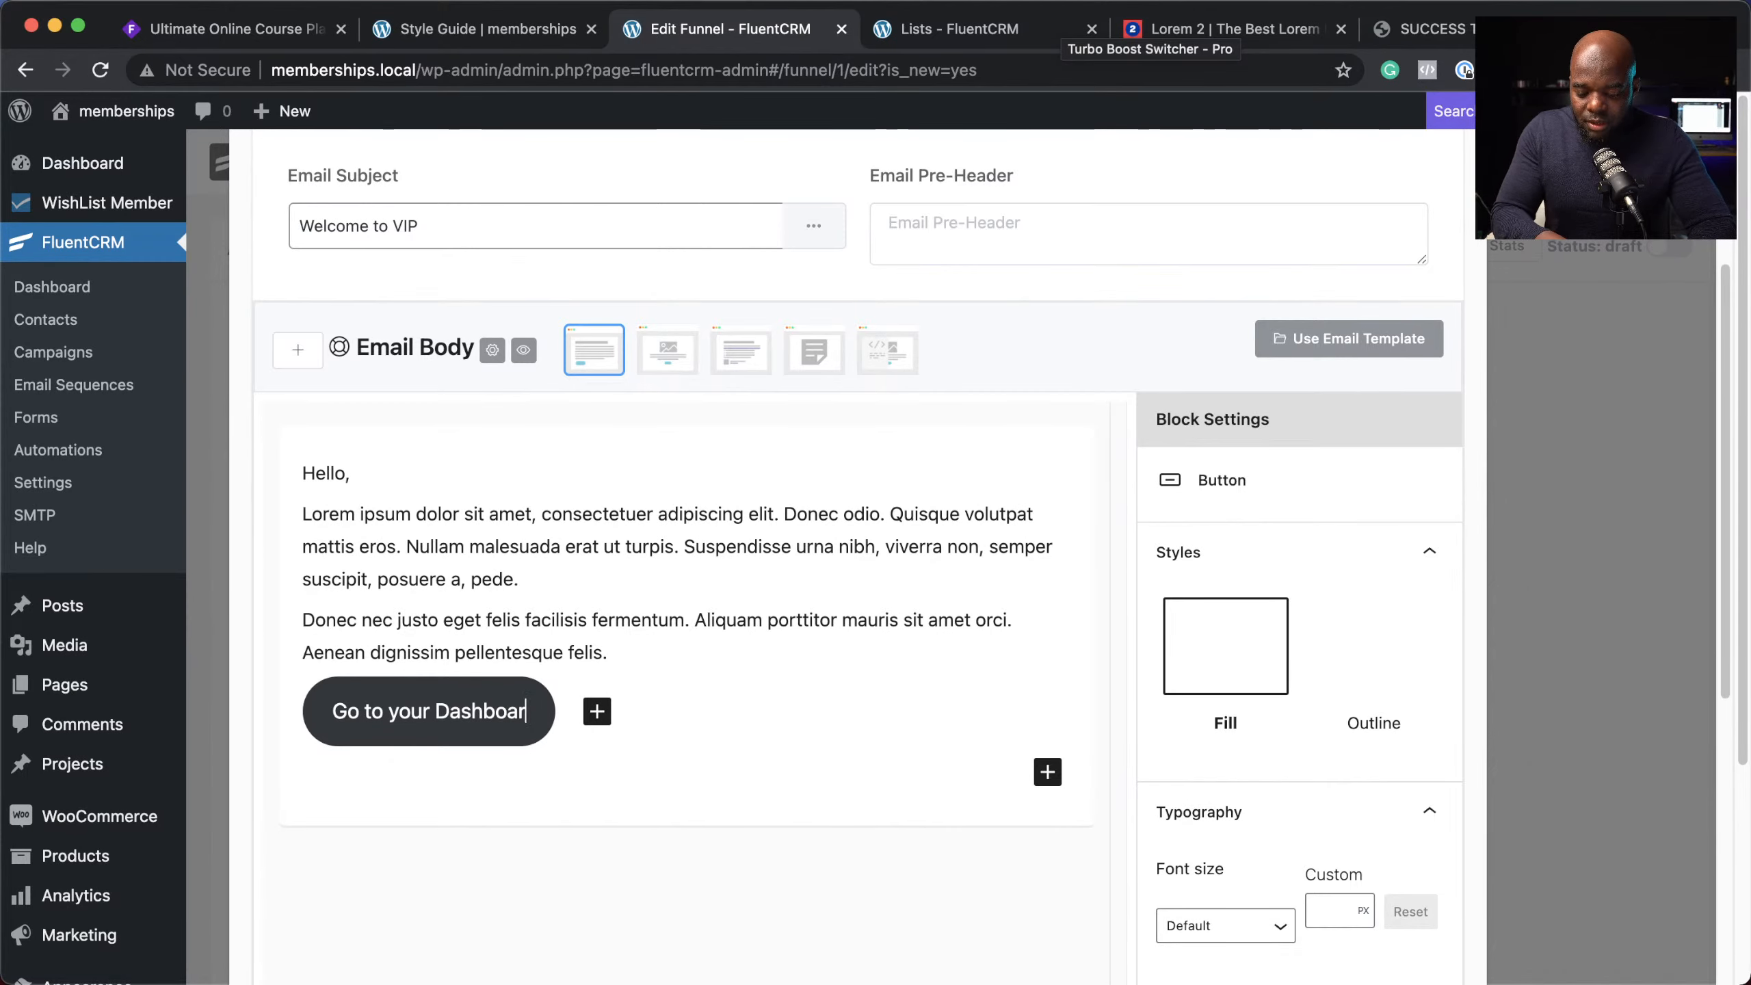
{"action": "type", "text": "d"}
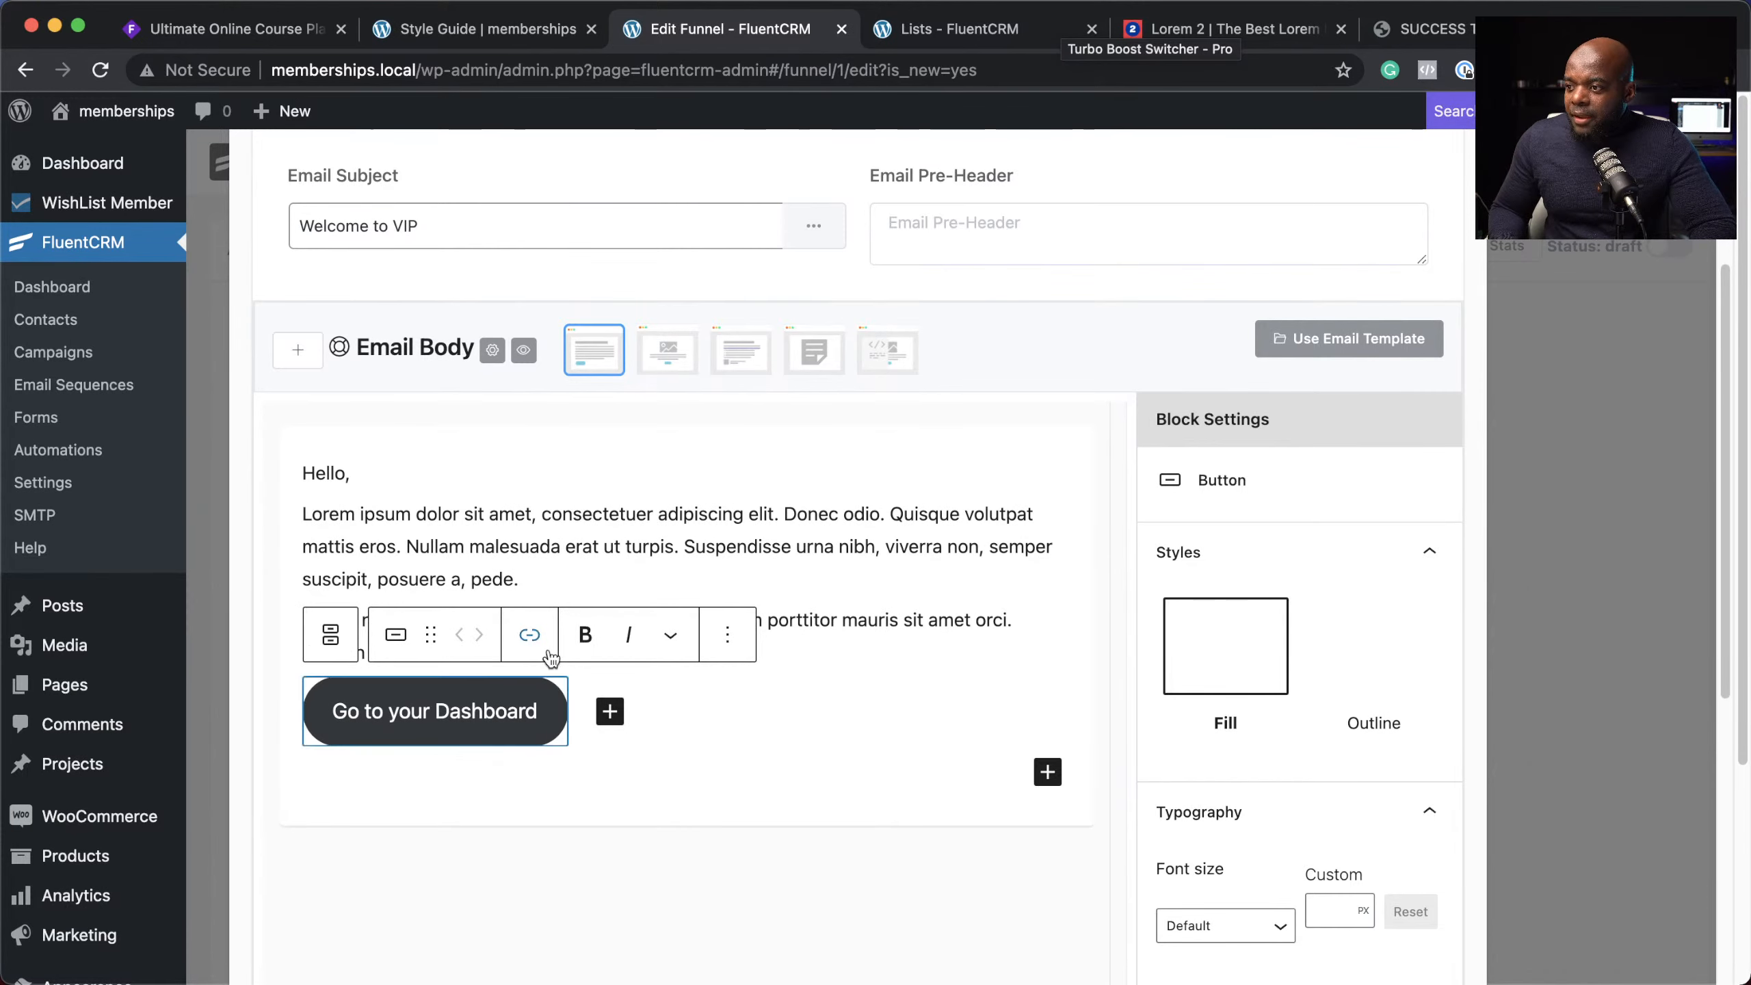
{"action": "left_click", "coordinate": [531, 636]}
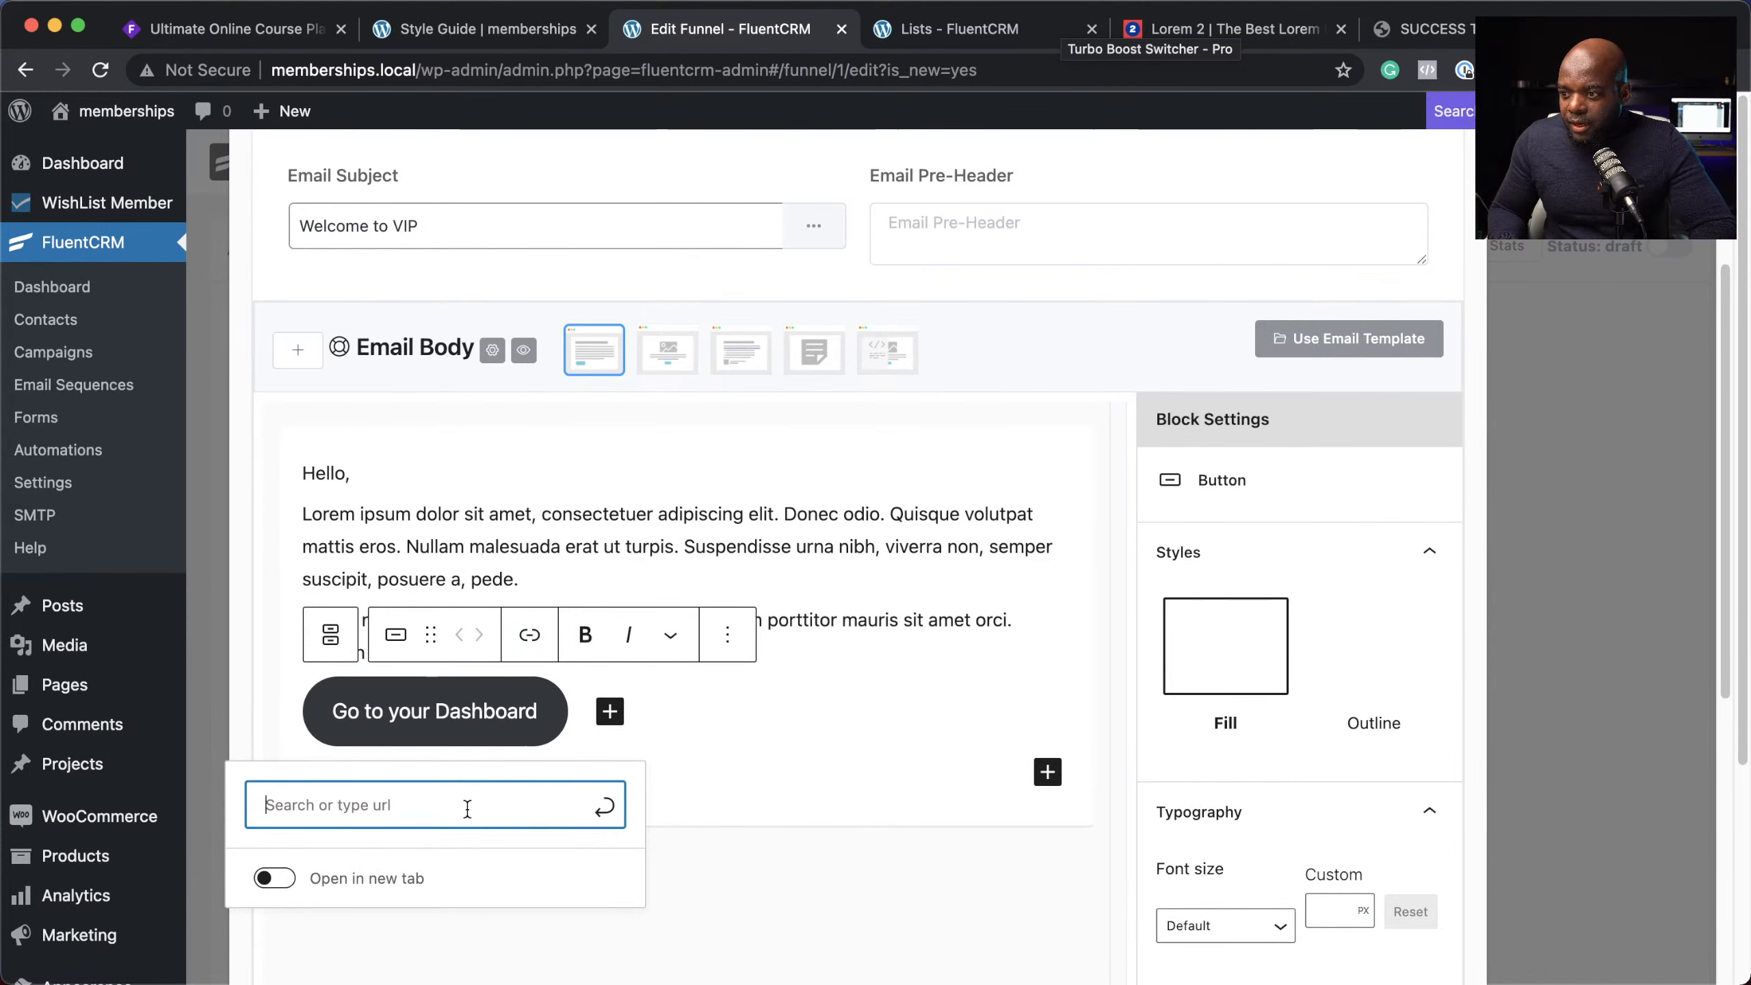
{"action": "type", "text": "#"}
Step: Preview the rendered Welcome to VIP email and close the preview
{"action": "left_click", "coordinate": [523, 349]}
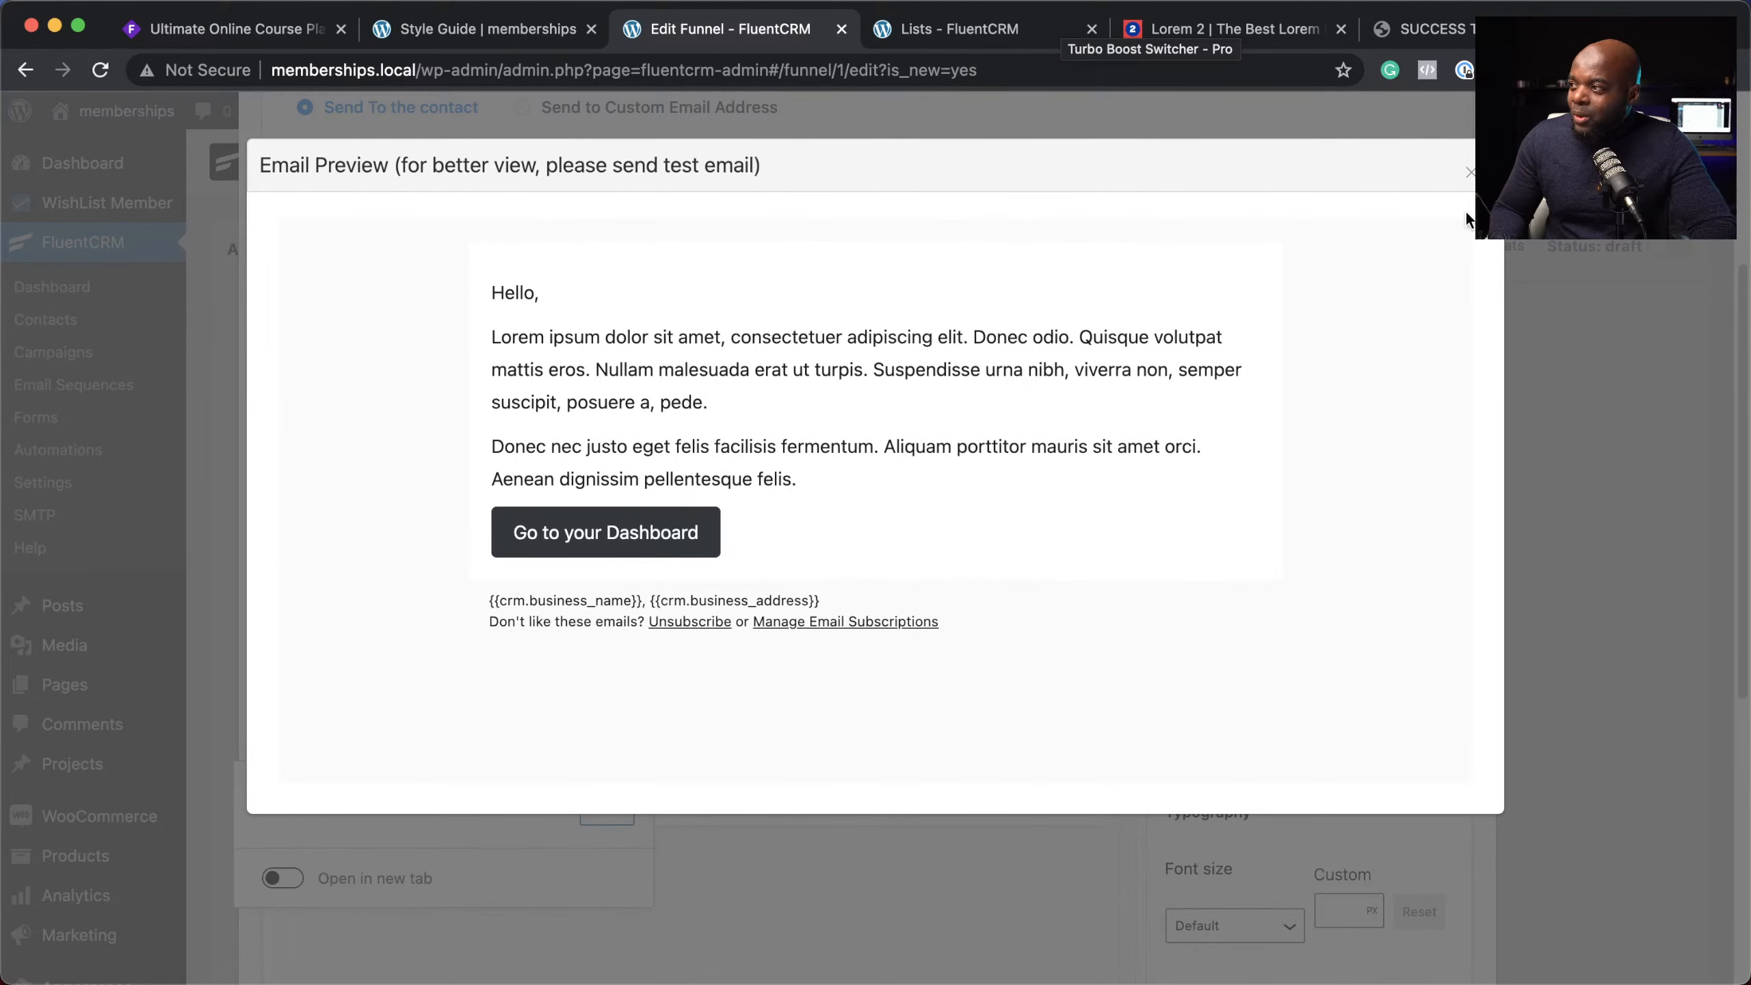
{"action": "left_click", "coordinate": [1469, 175]}
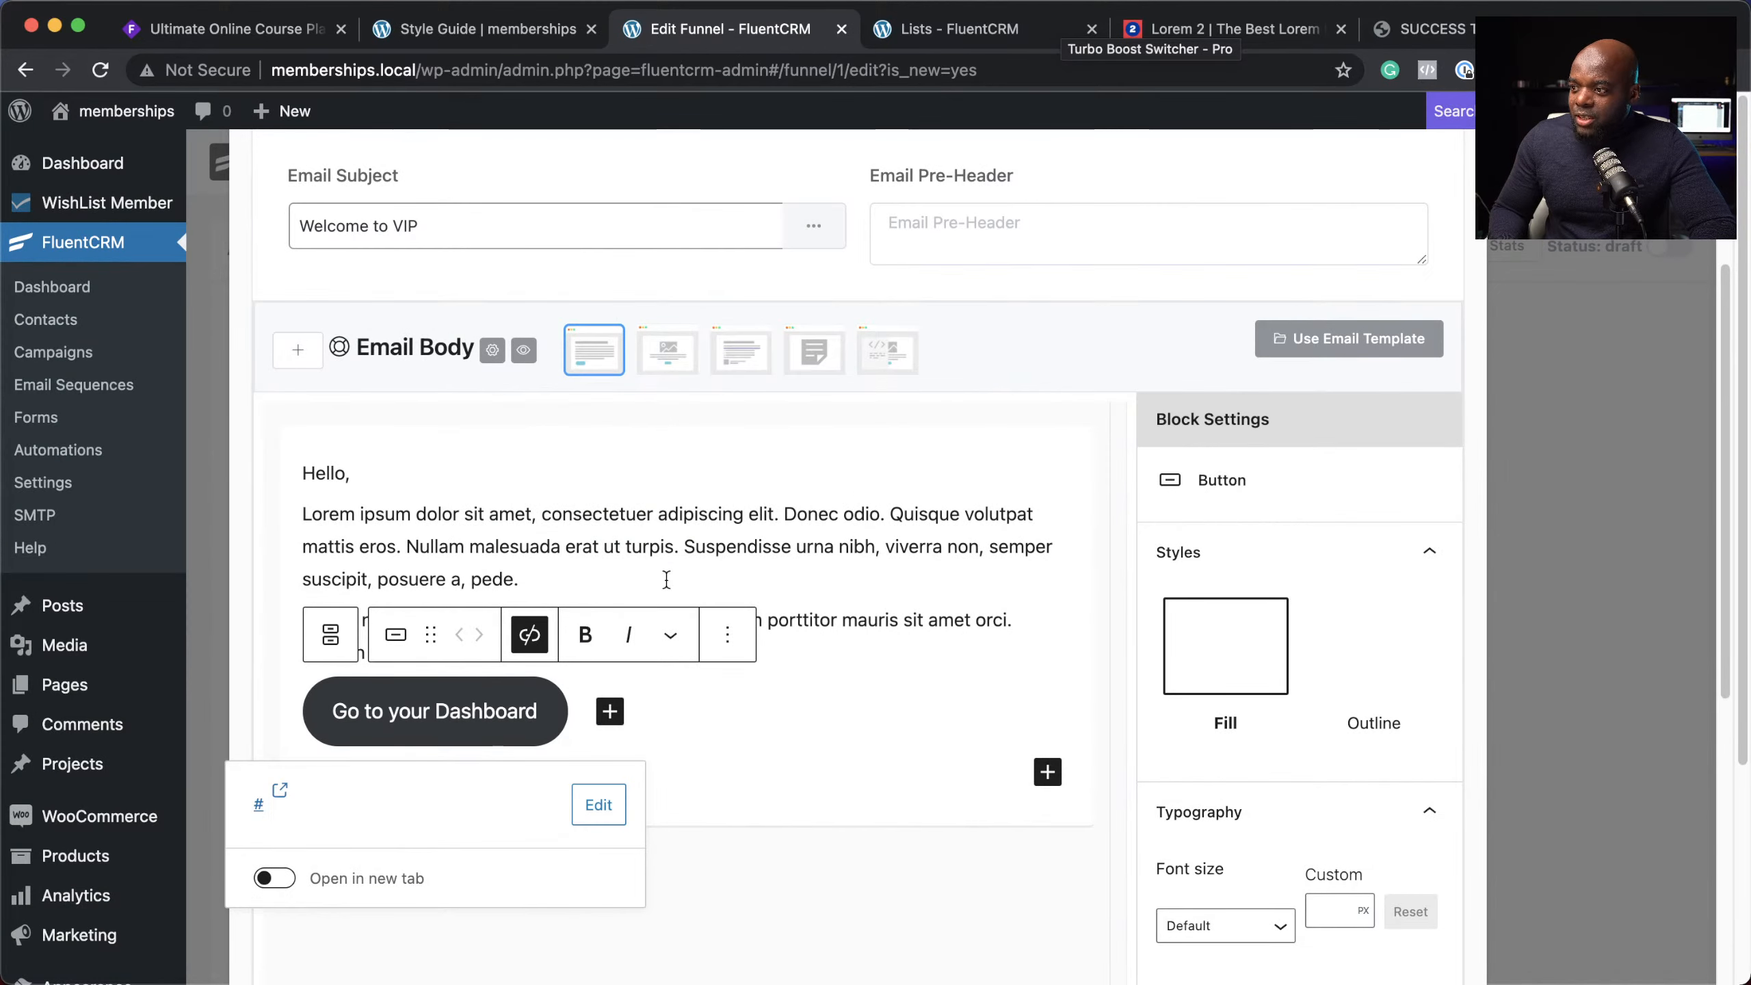
{"action": "left_click", "coordinate": [562, 584]}
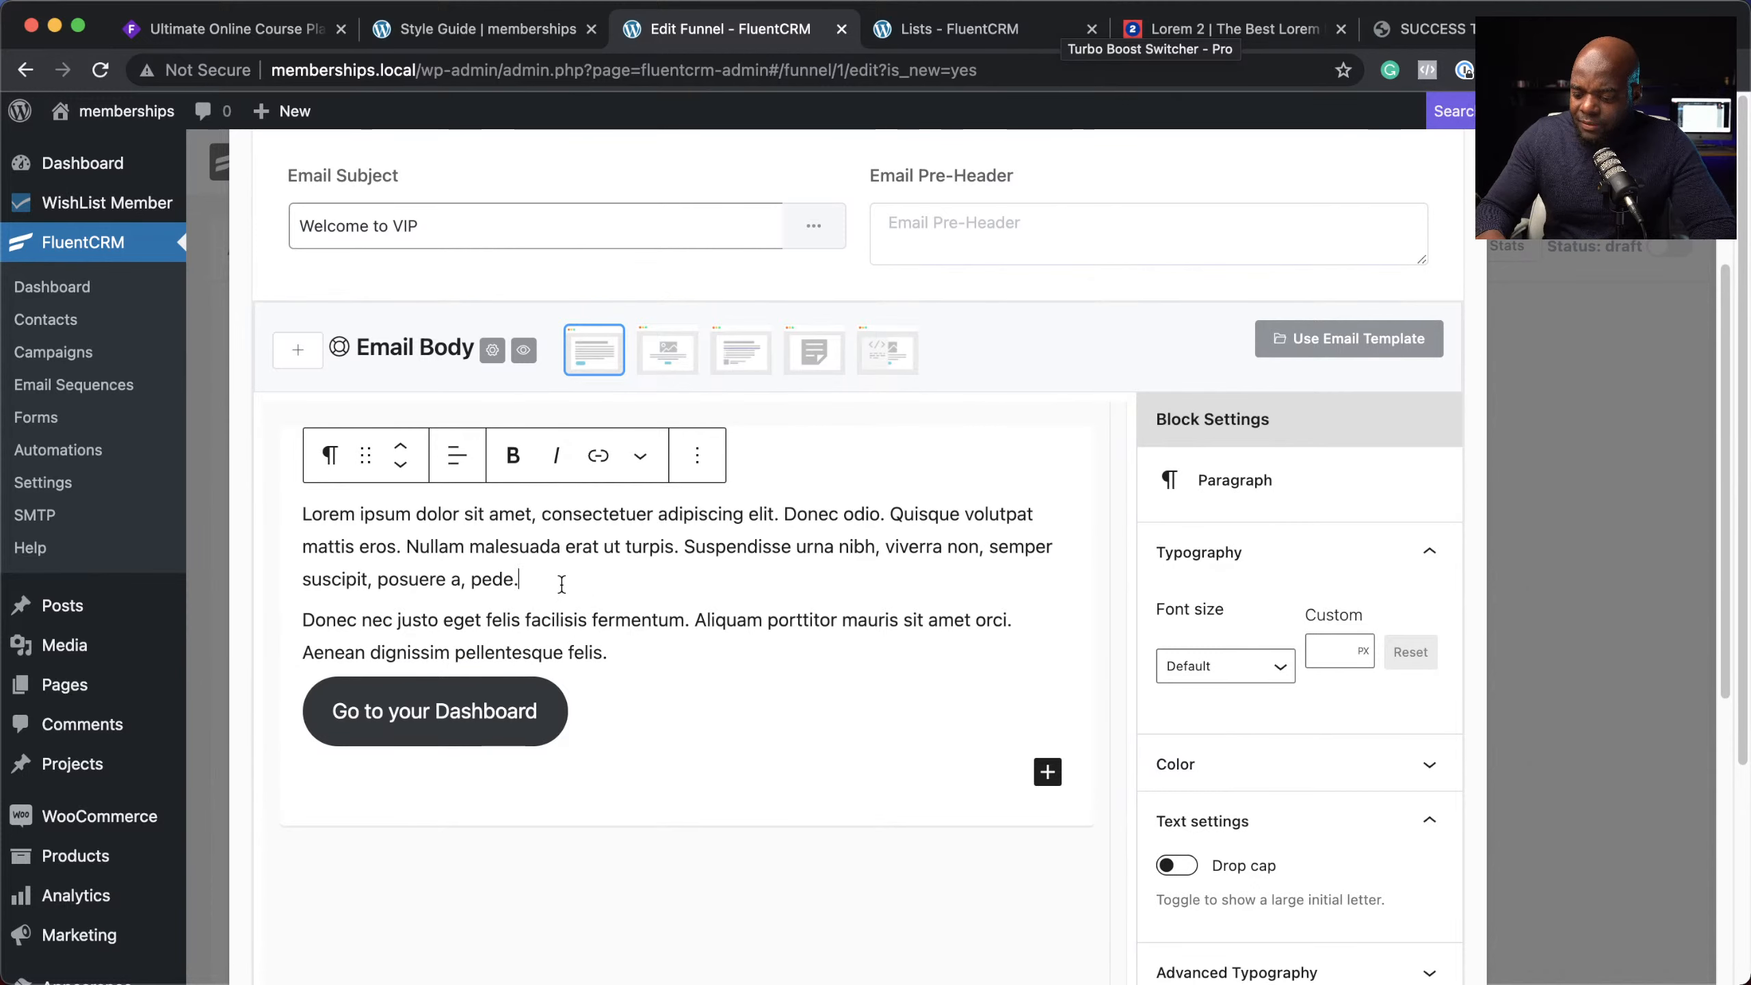
Step: Insert the photo of the man on the mat after the first paragraph and save the email step
{"action": "key", "text": "Return"}
{"action": "type", "text": "/"}
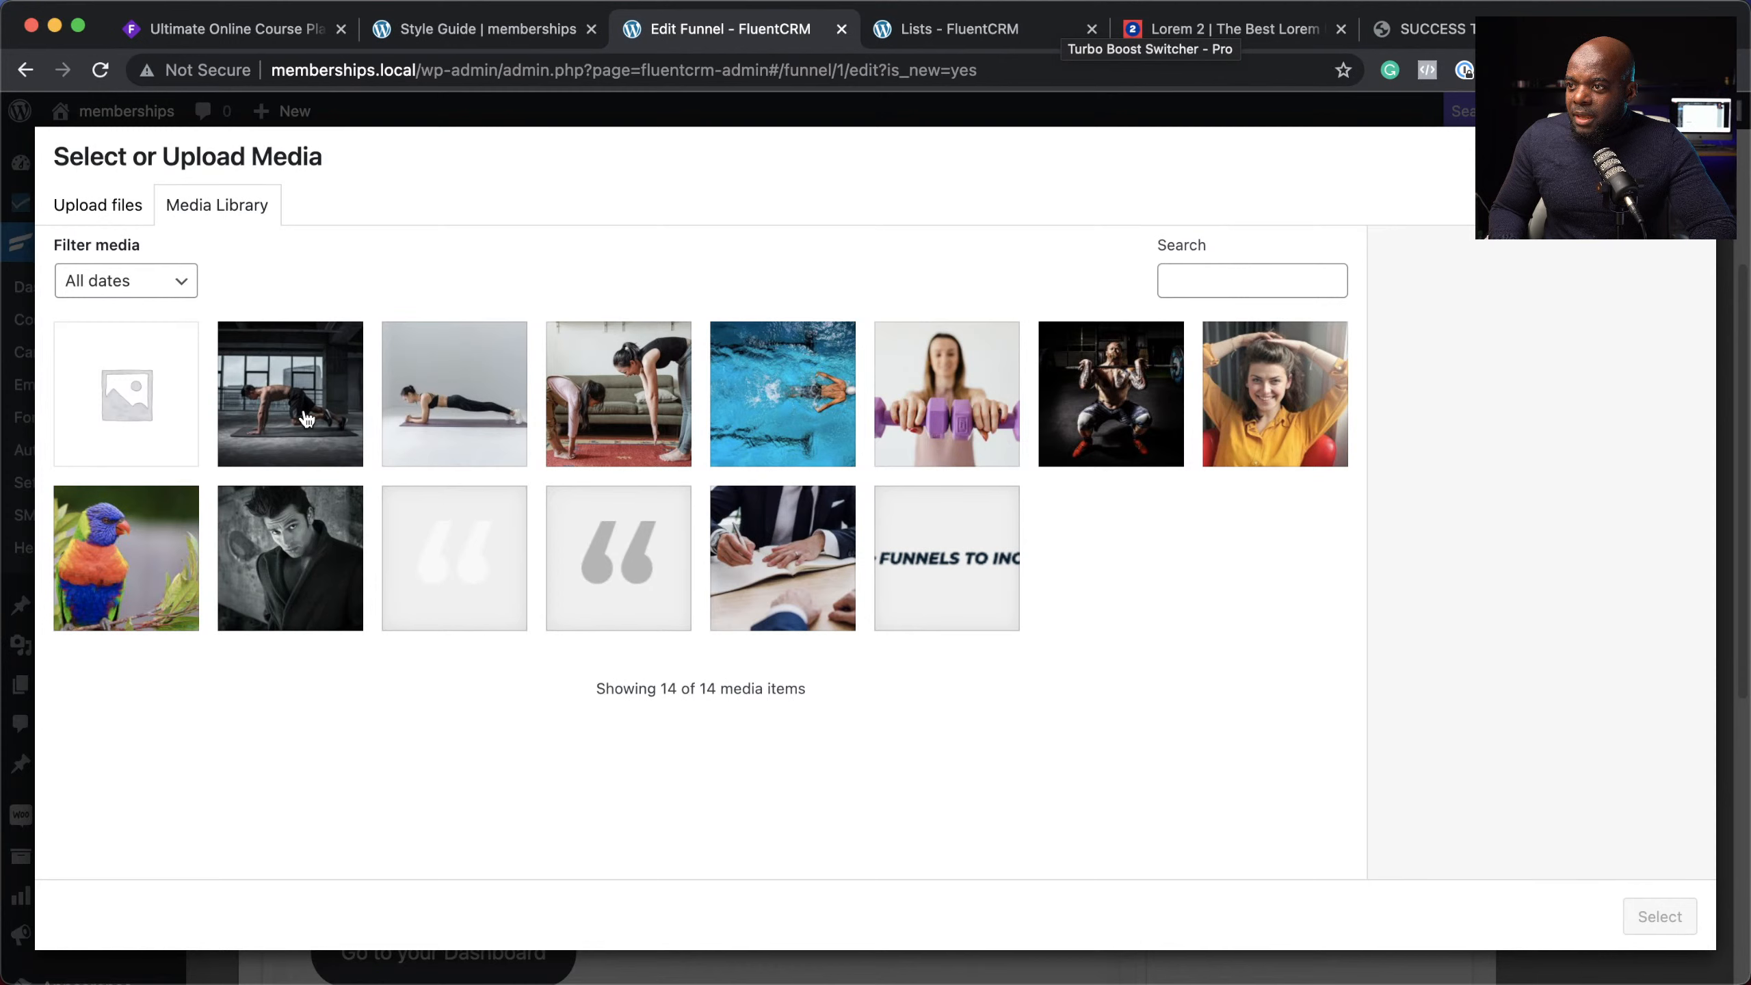
{"action": "left_click", "coordinate": [289, 393]}
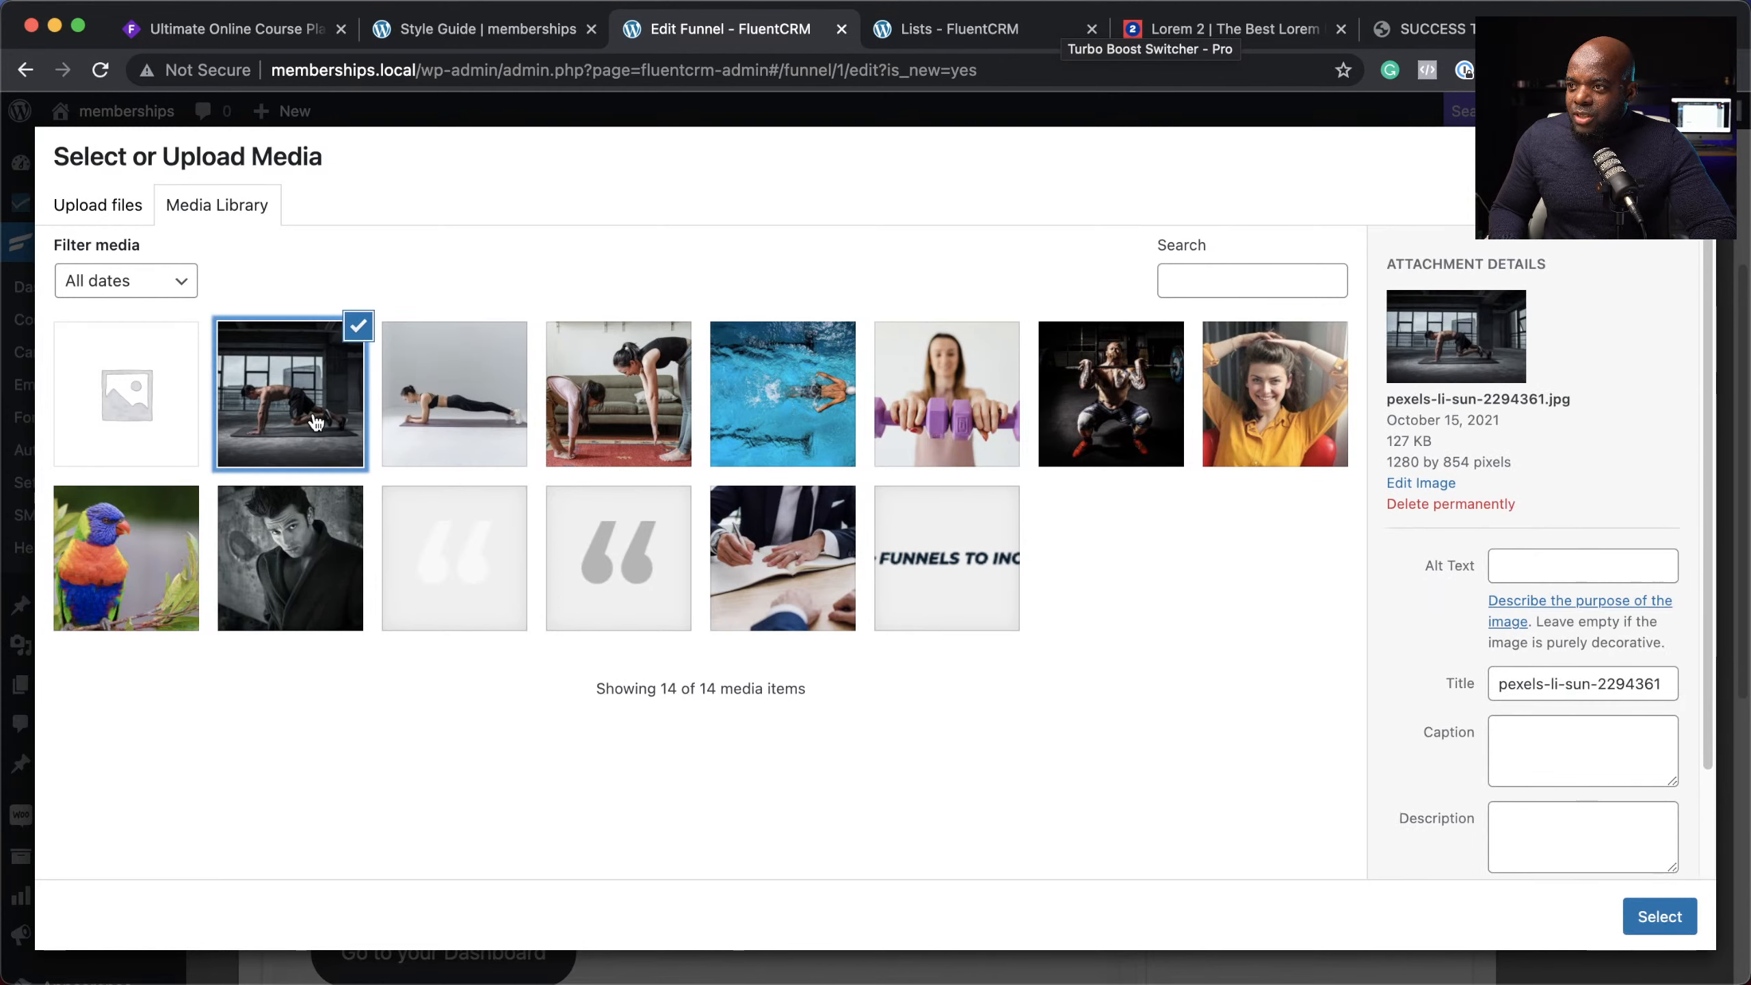
{"action": "left_click", "coordinate": [1659, 916]}
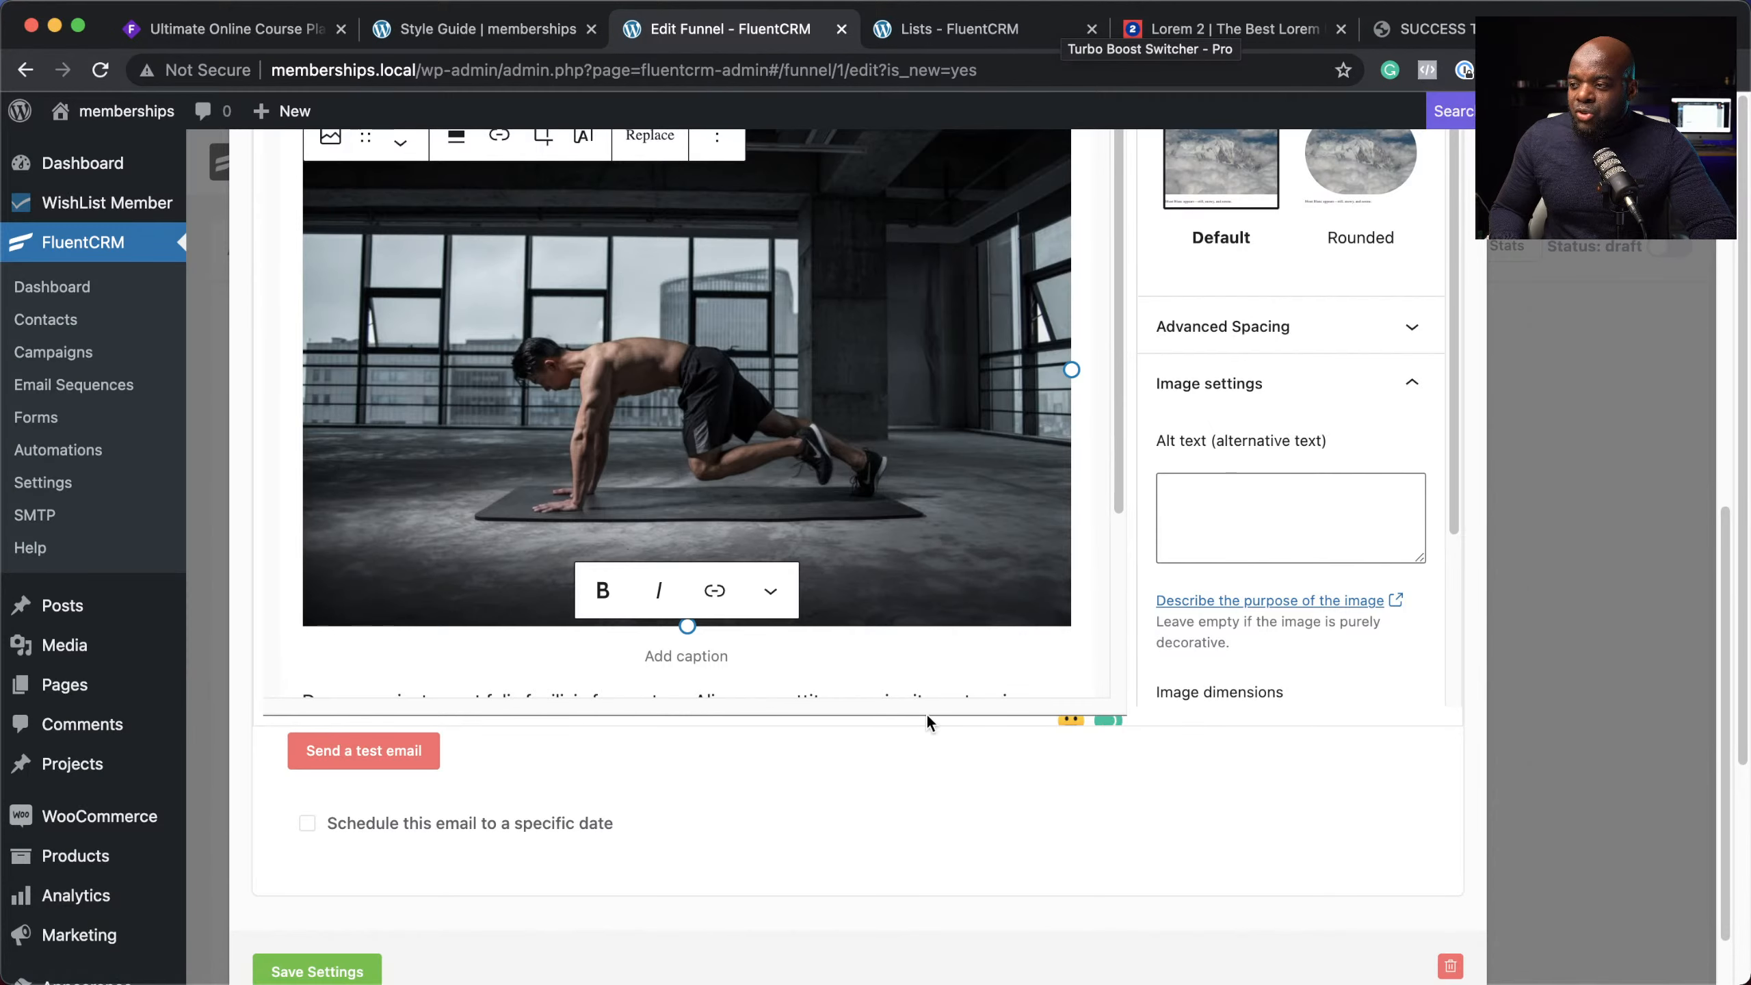
{"action": "scroll", "coordinate": [990, 808], "scroll_direction": "down", "scroll_amount": 2}
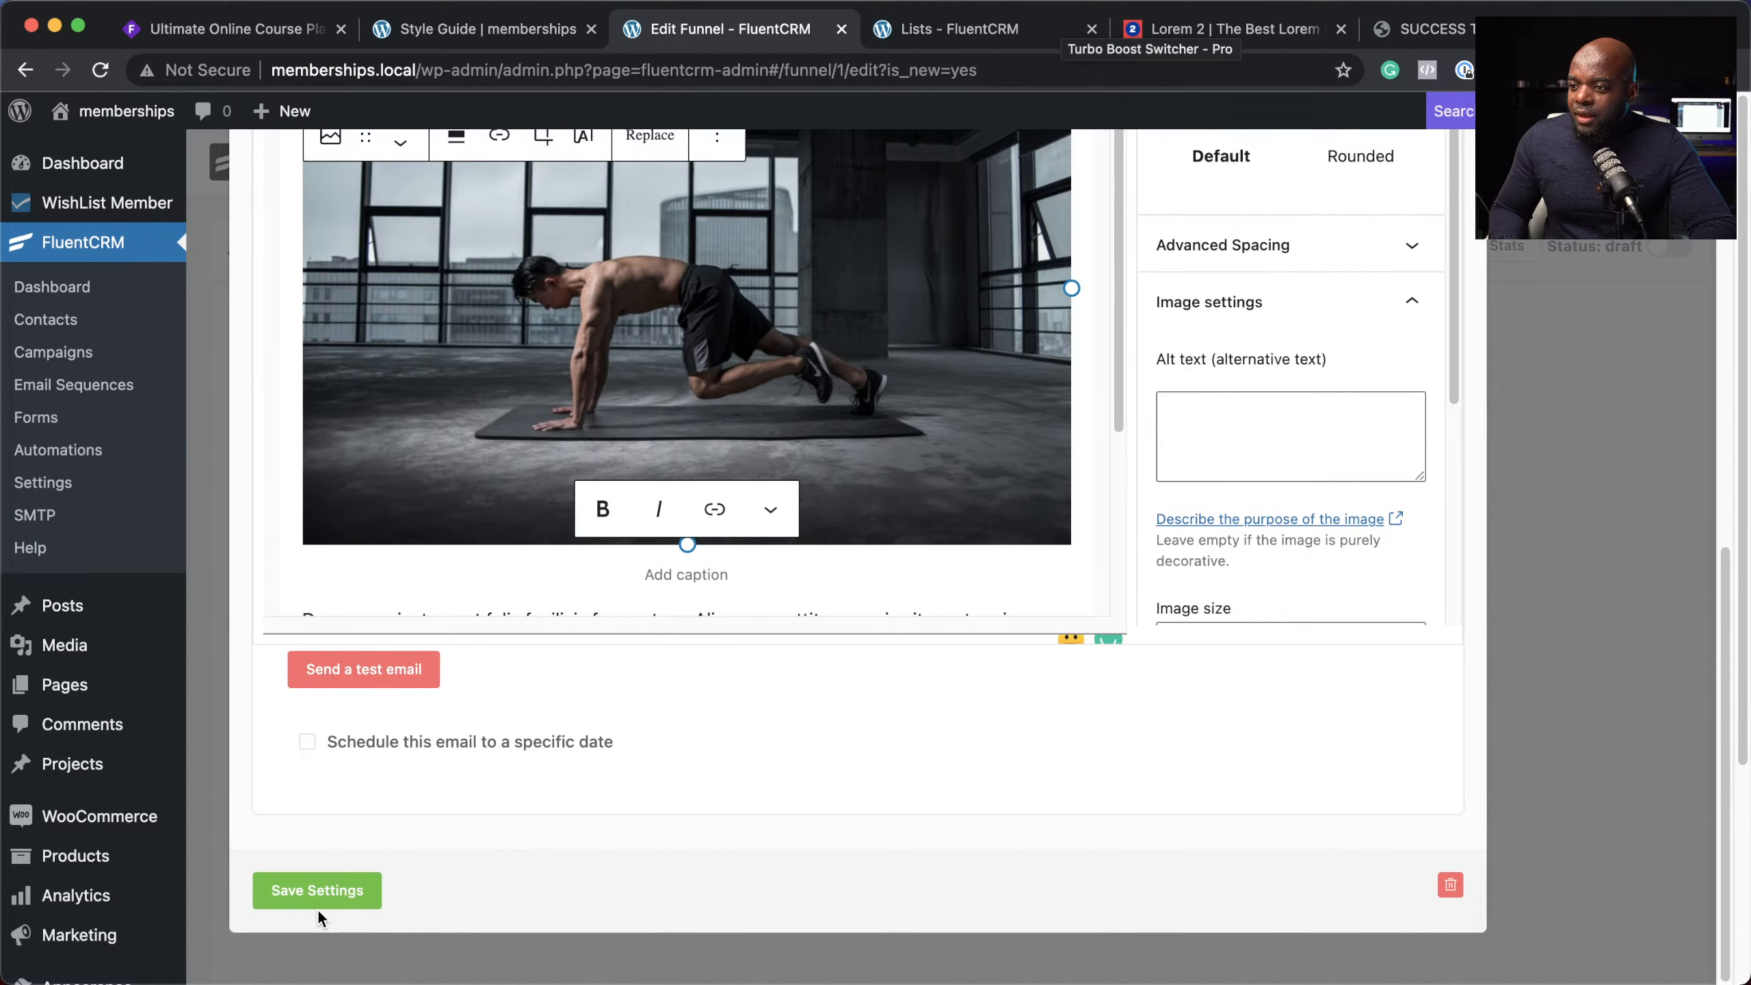
{"action": "left_click", "coordinate": [325, 891]}
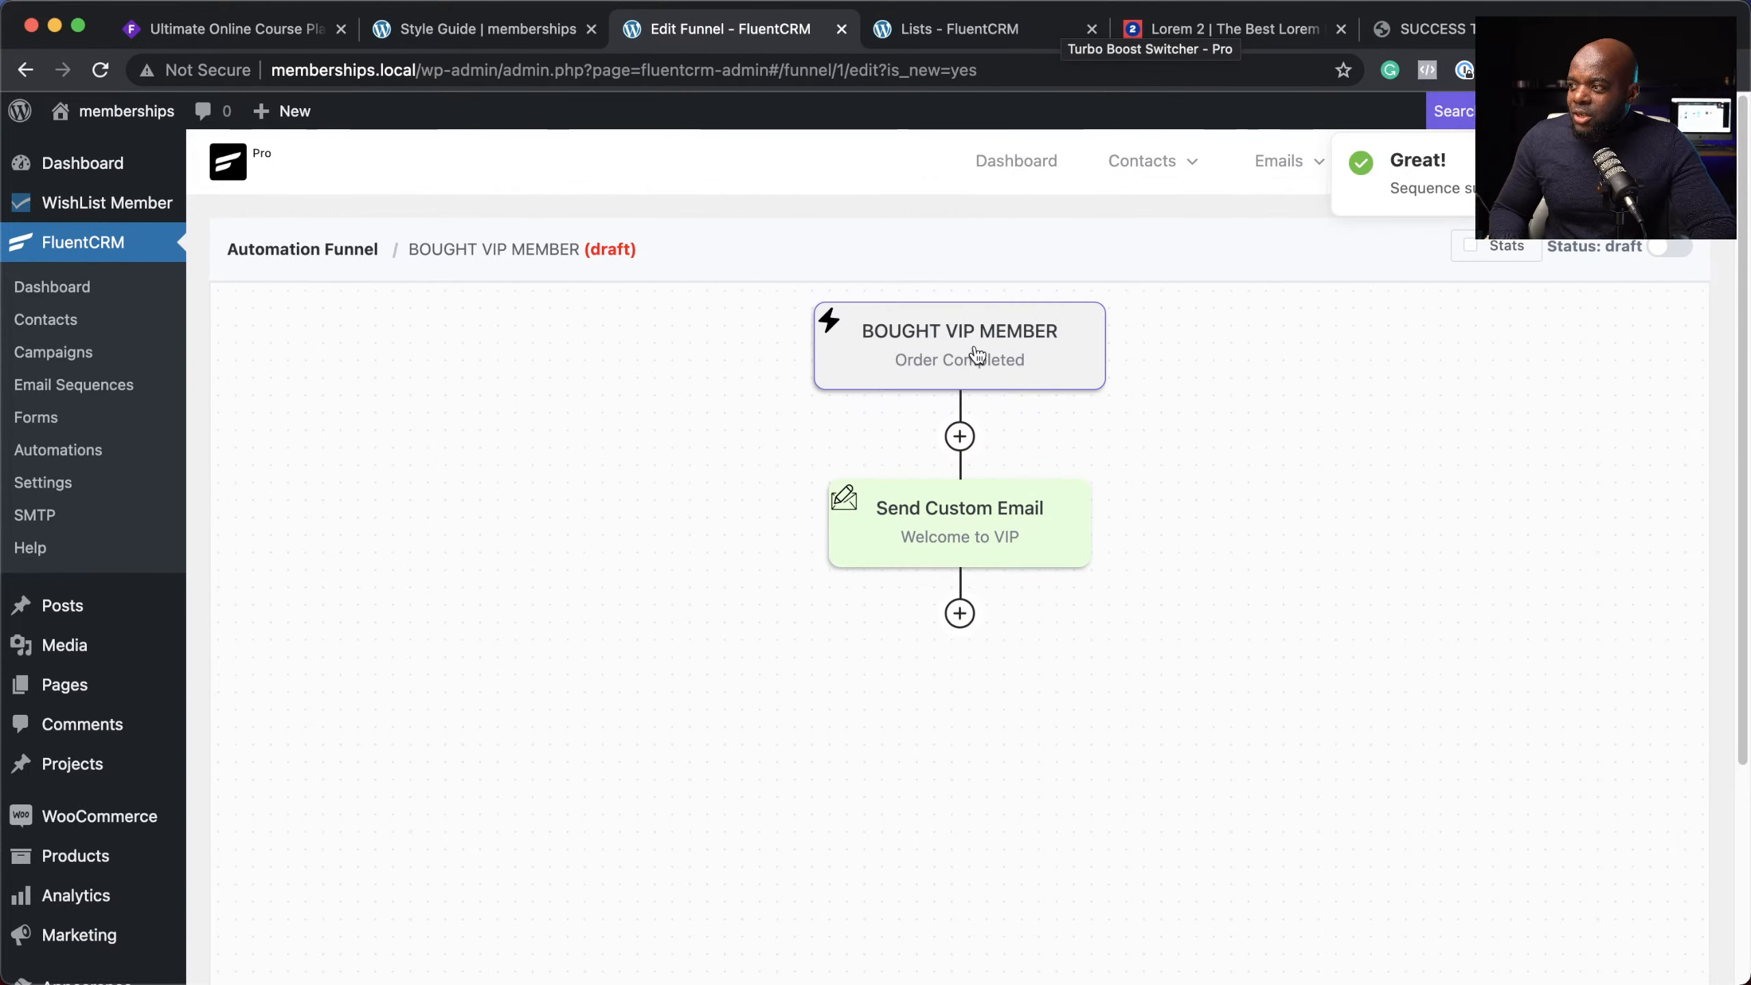
Step: Add an End This Funnel Here action after the Welcome to VIP email step
{"action": "left_click", "coordinate": [960, 613]}
{"action": "scroll", "coordinate": [863, 720], "scroll_direction": "down", "scroll_amount": 8}
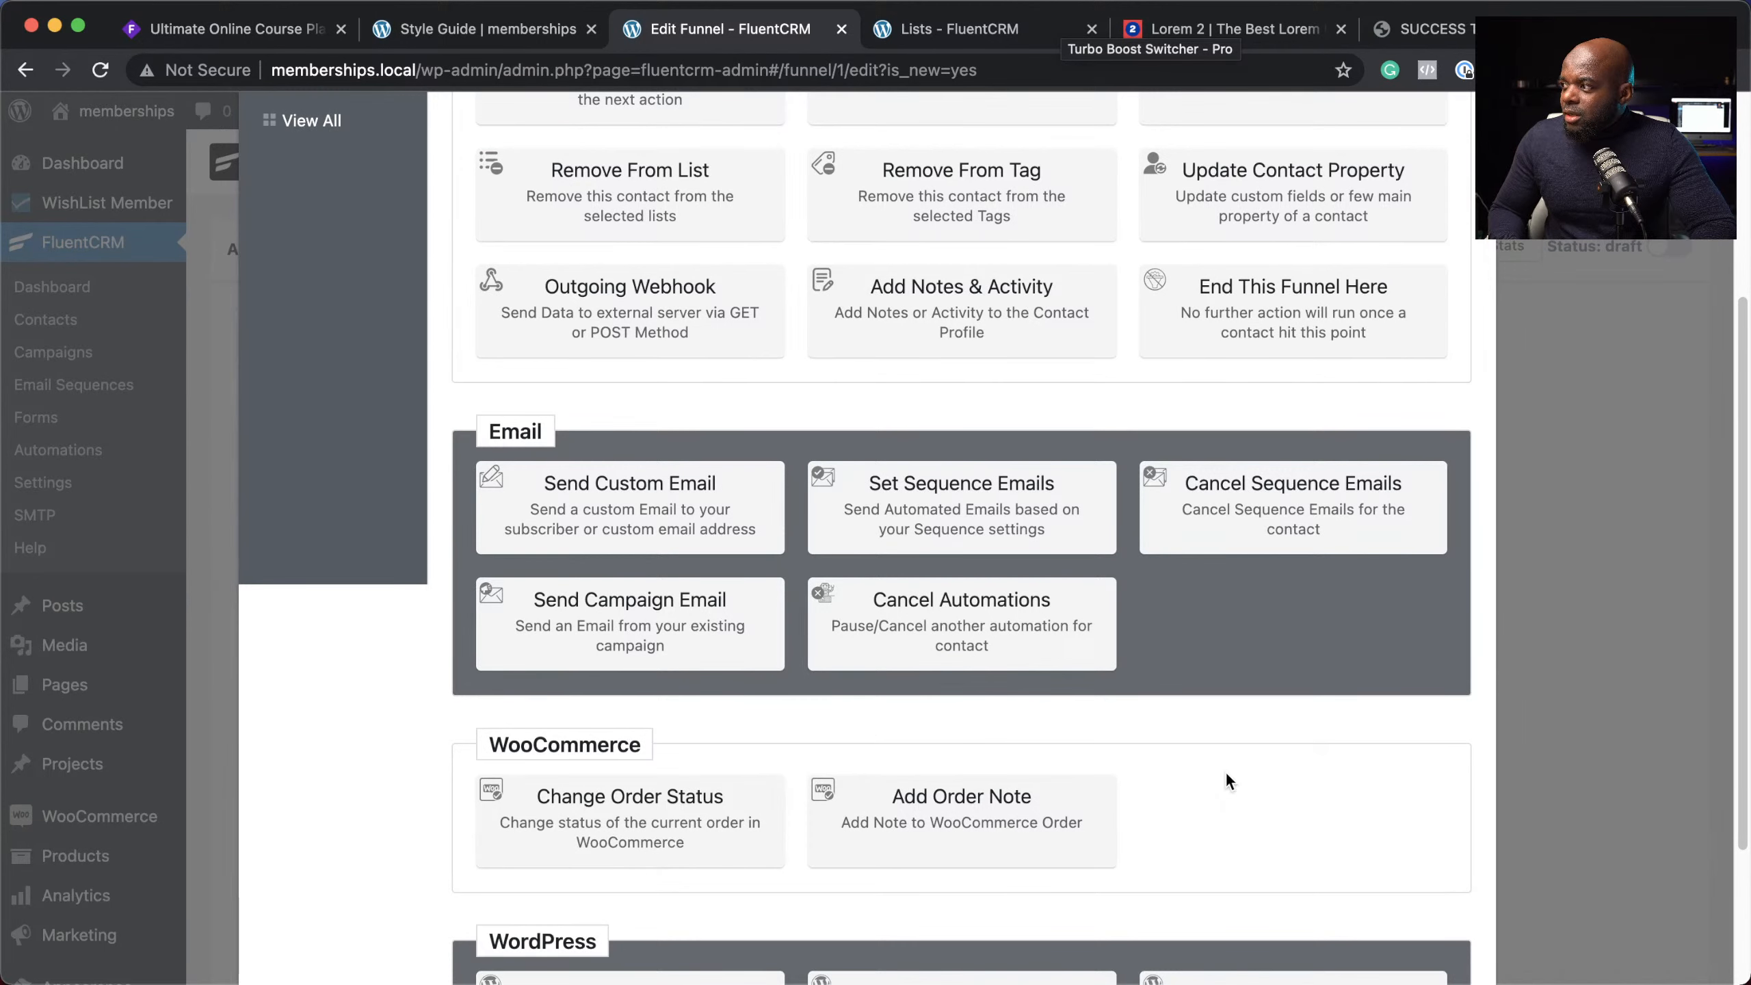
{"action": "left_click", "coordinate": [1294, 293]}
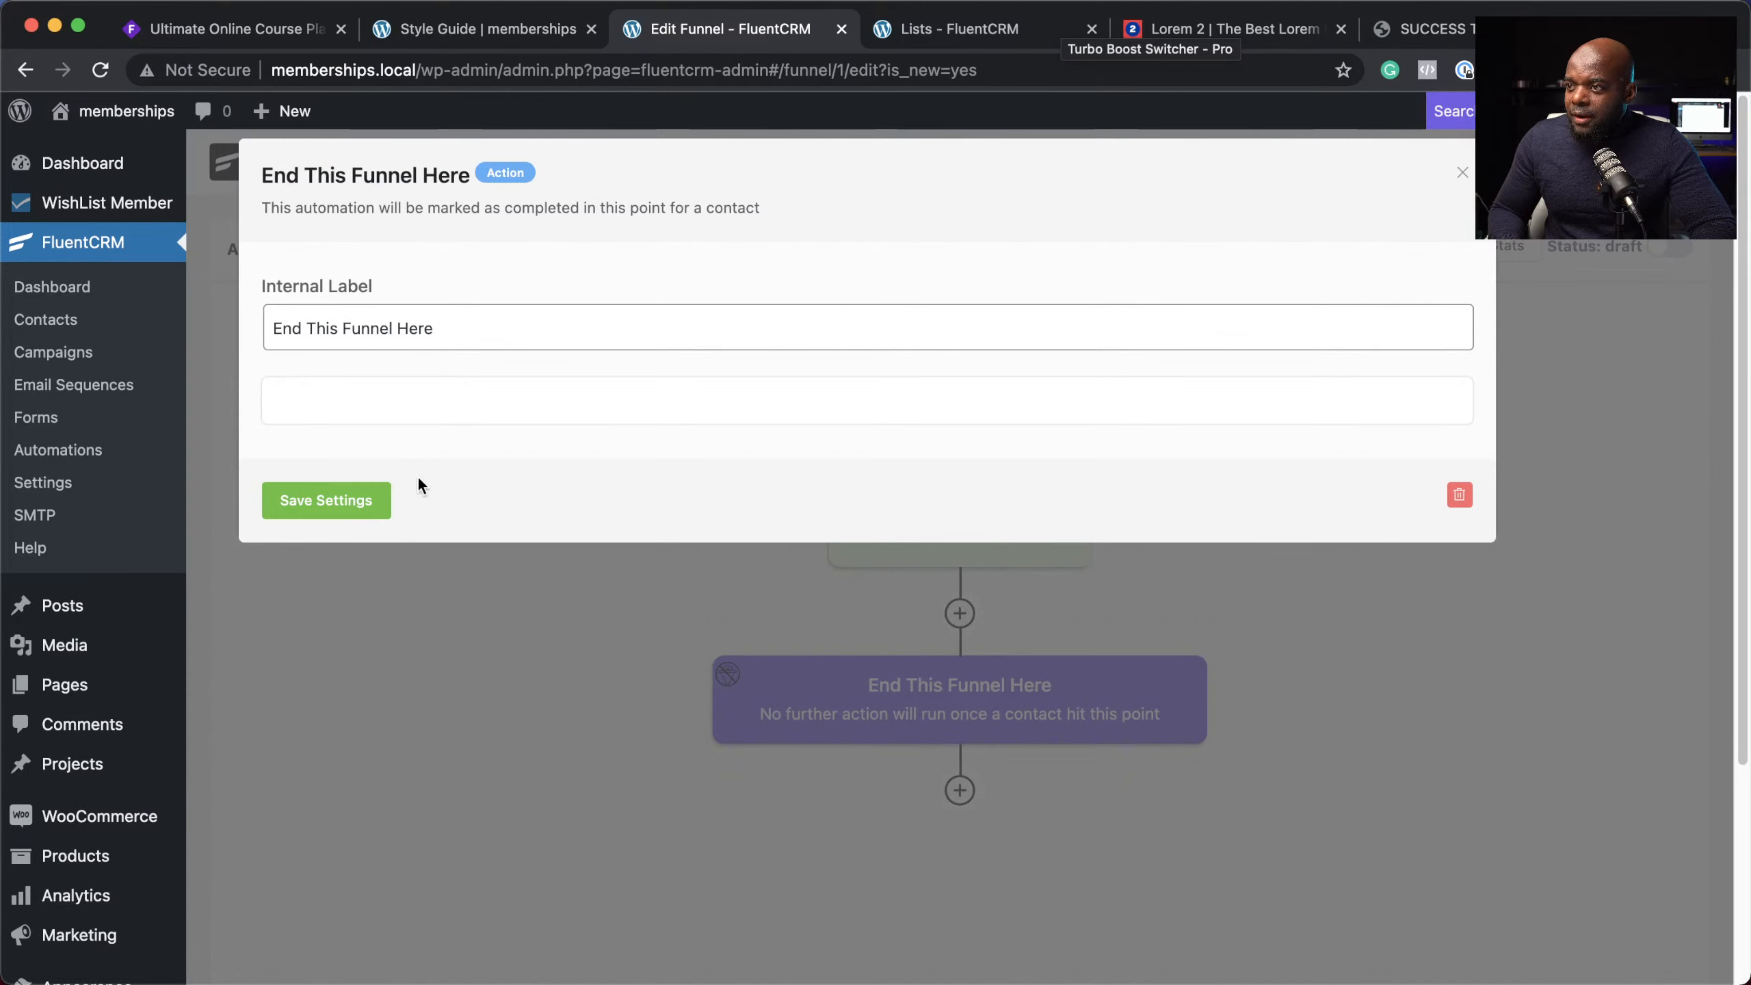
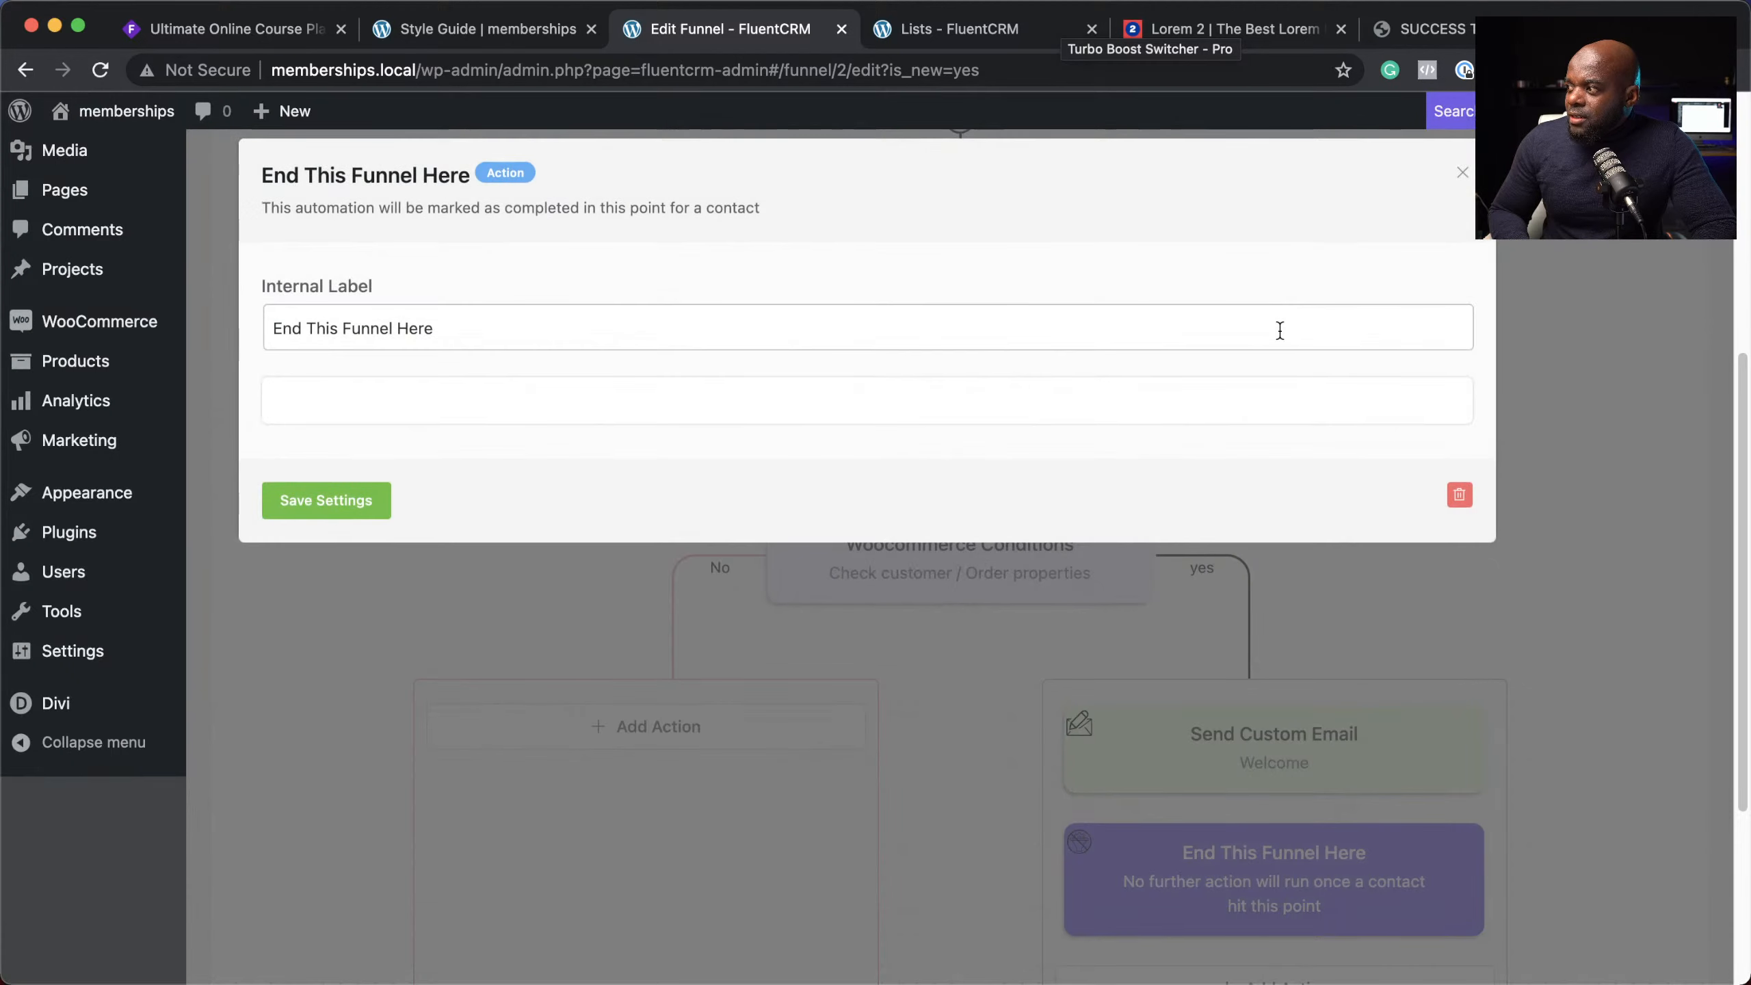
Step: Save the End This Funnel Here step after the Welcome to VIP email
{"action": "left_click", "coordinate": [329, 492]}
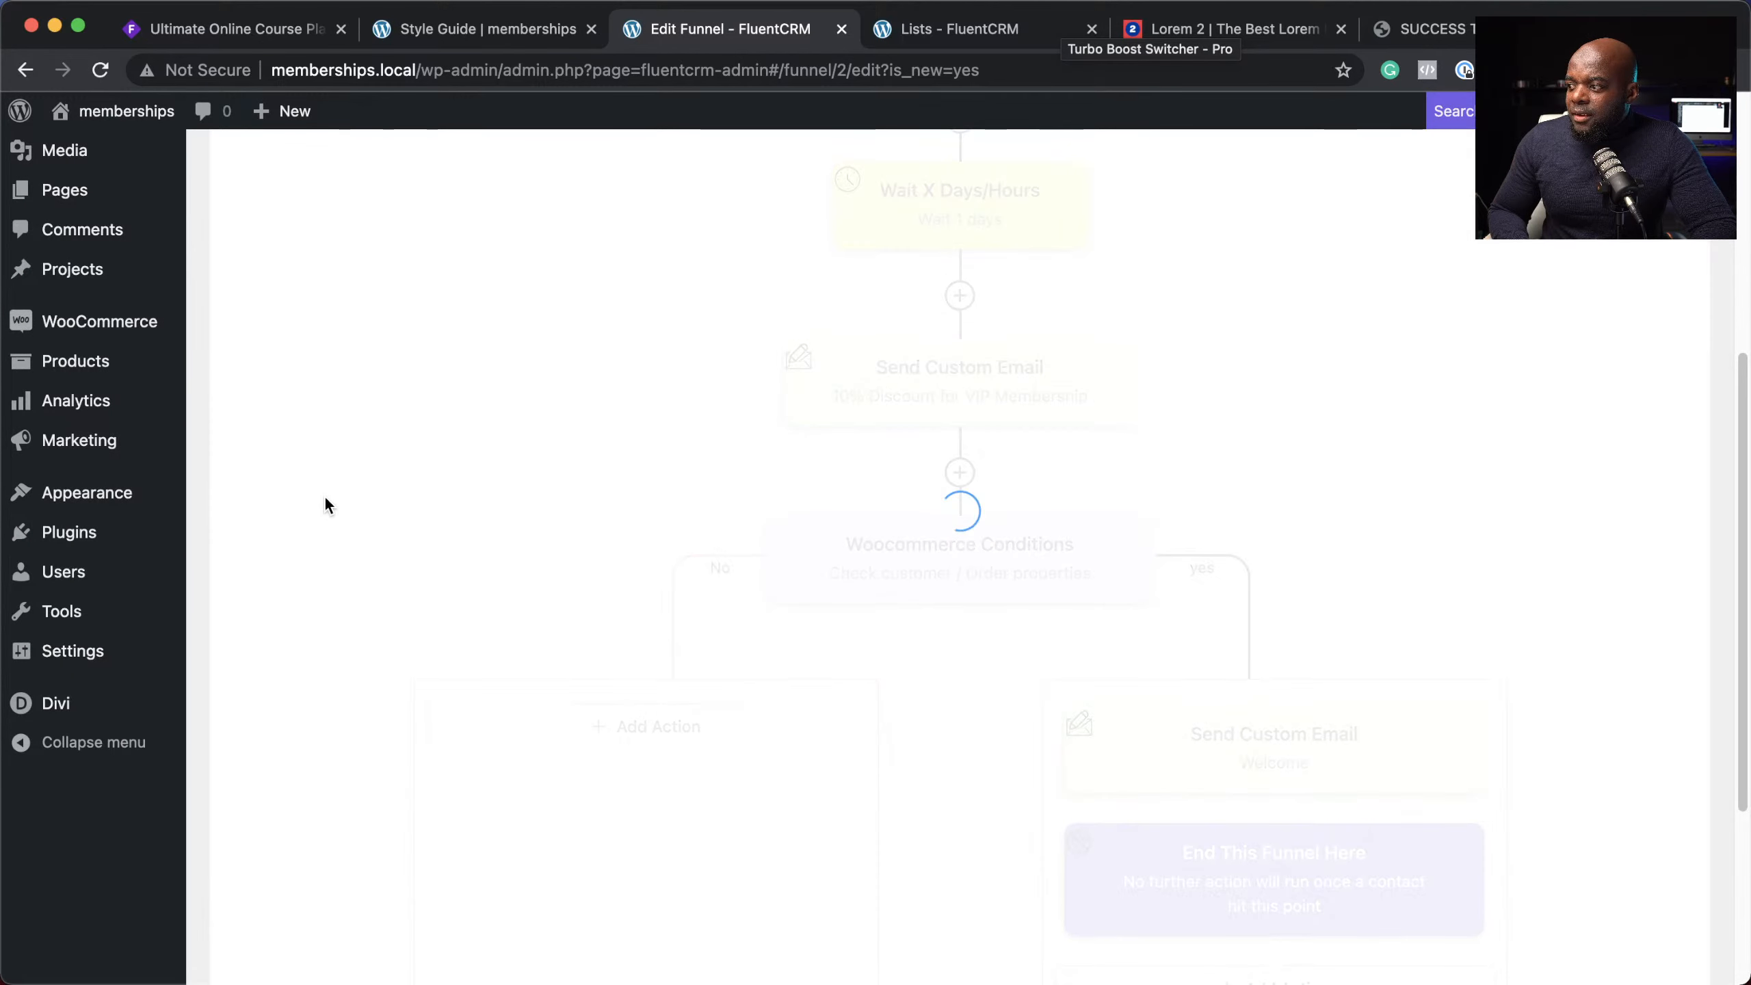
{"action": "scroll", "coordinate": [894, 772], "scroll_direction": "down", "scroll_amount": 3}
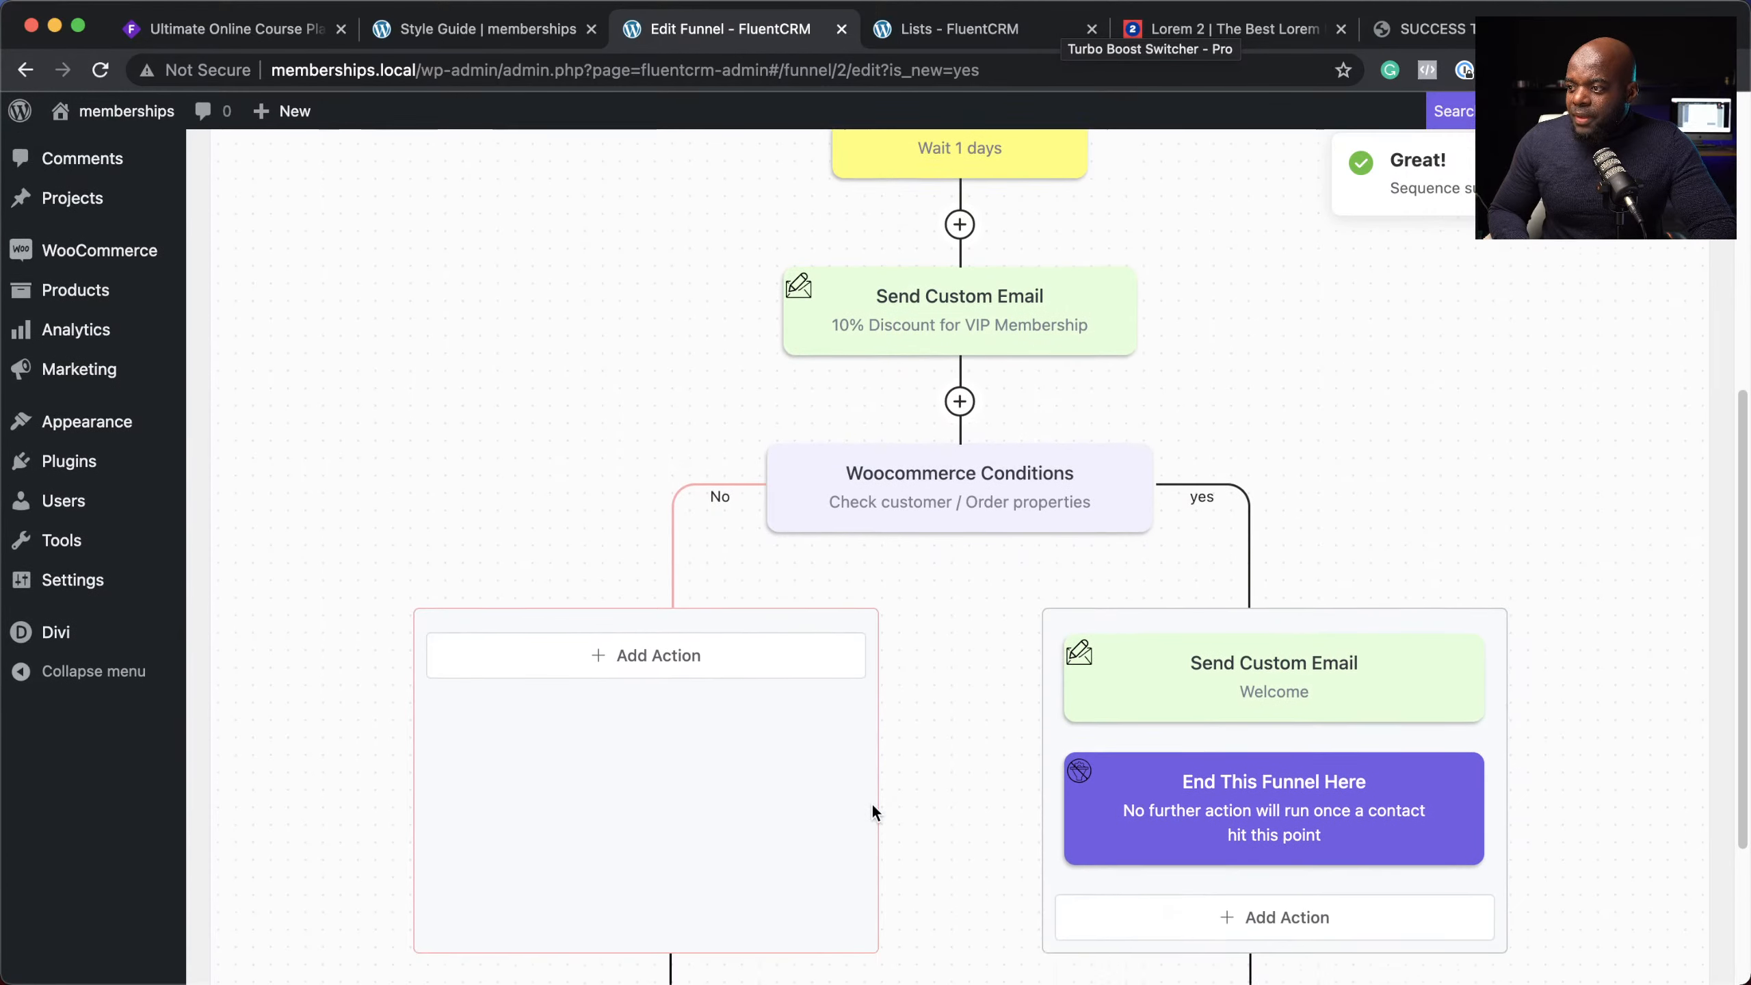
Step: Add a Send Custom Email action on the No branch with subject 'Features of VIP Membership' and save it
{"action": "left_click", "coordinate": [605, 583]}
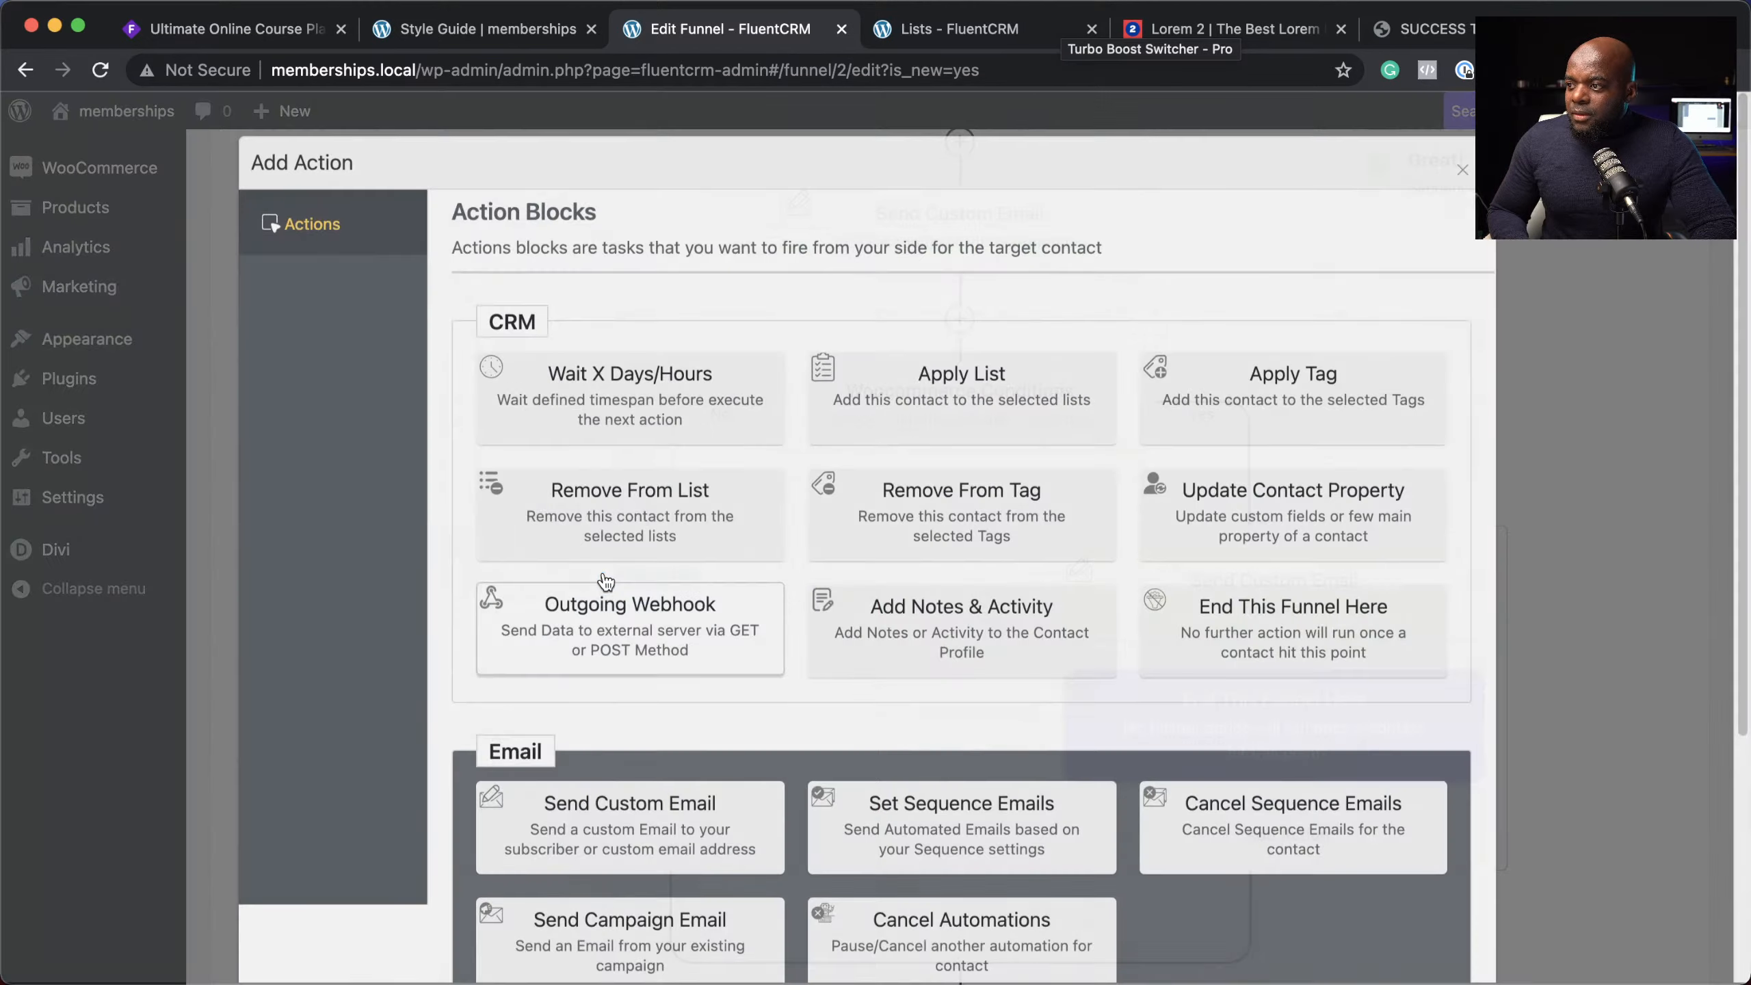
{"action": "scroll", "coordinate": [655, 772], "scroll_direction": "down", "scroll_amount": 2}
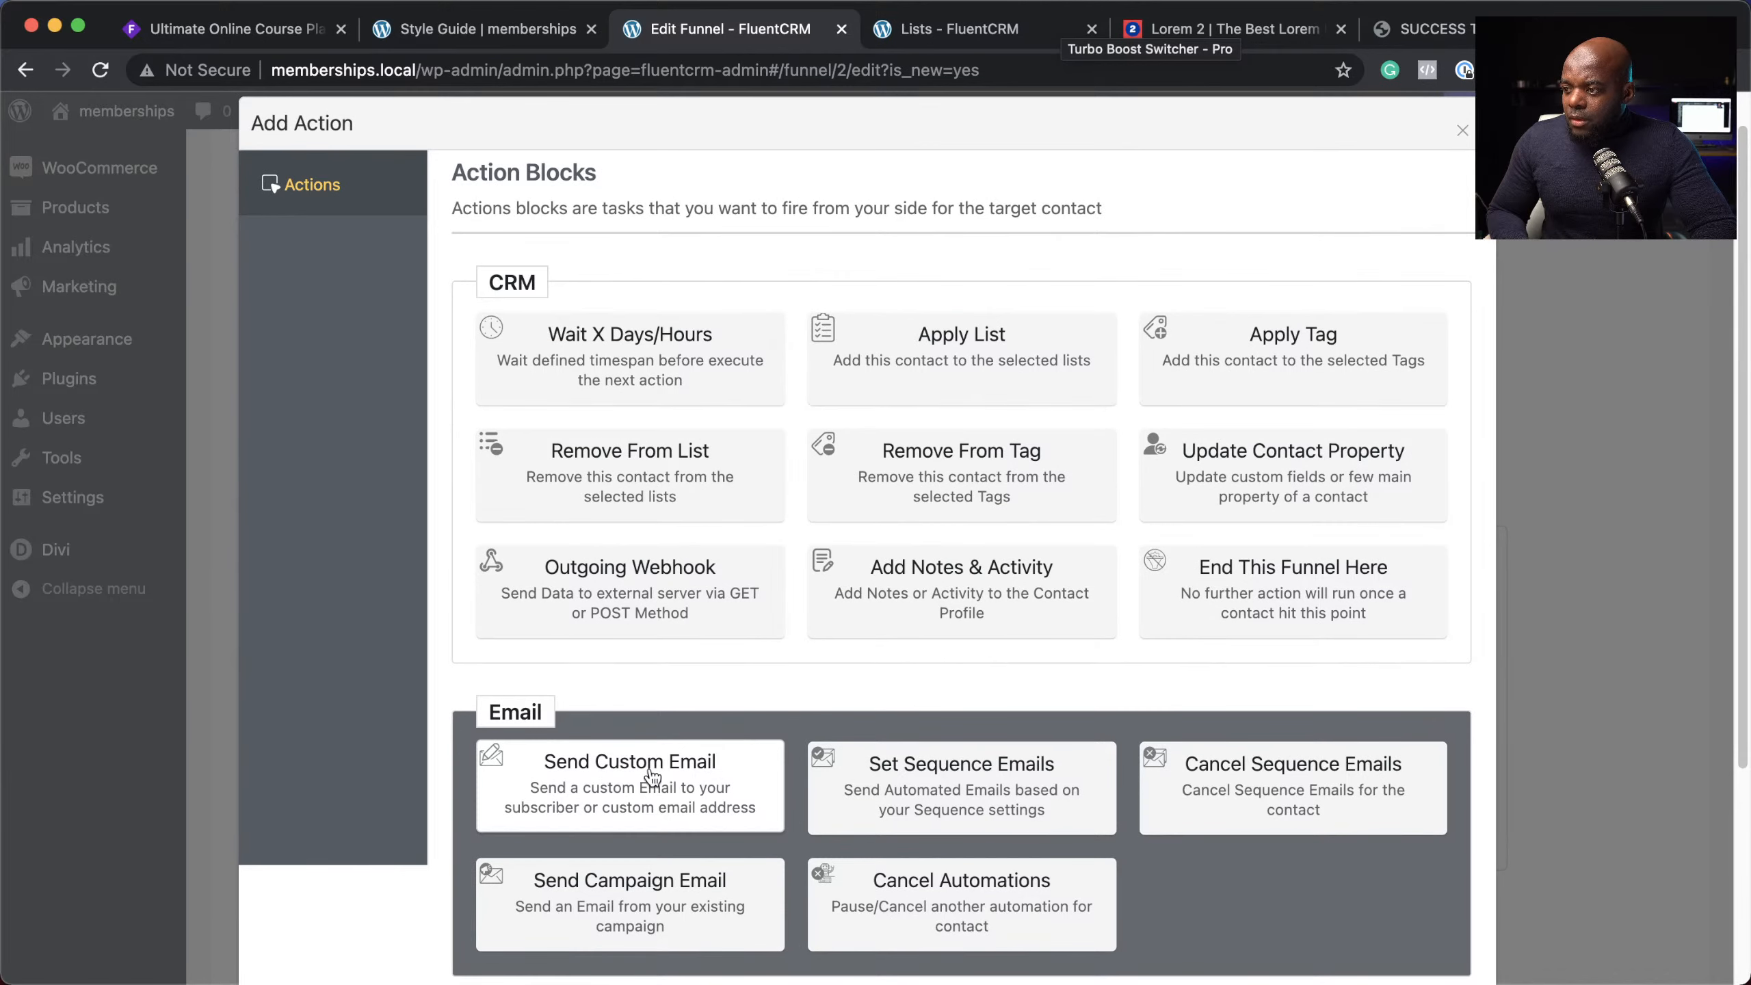
{"action": "left_click", "coordinate": [649, 772]}
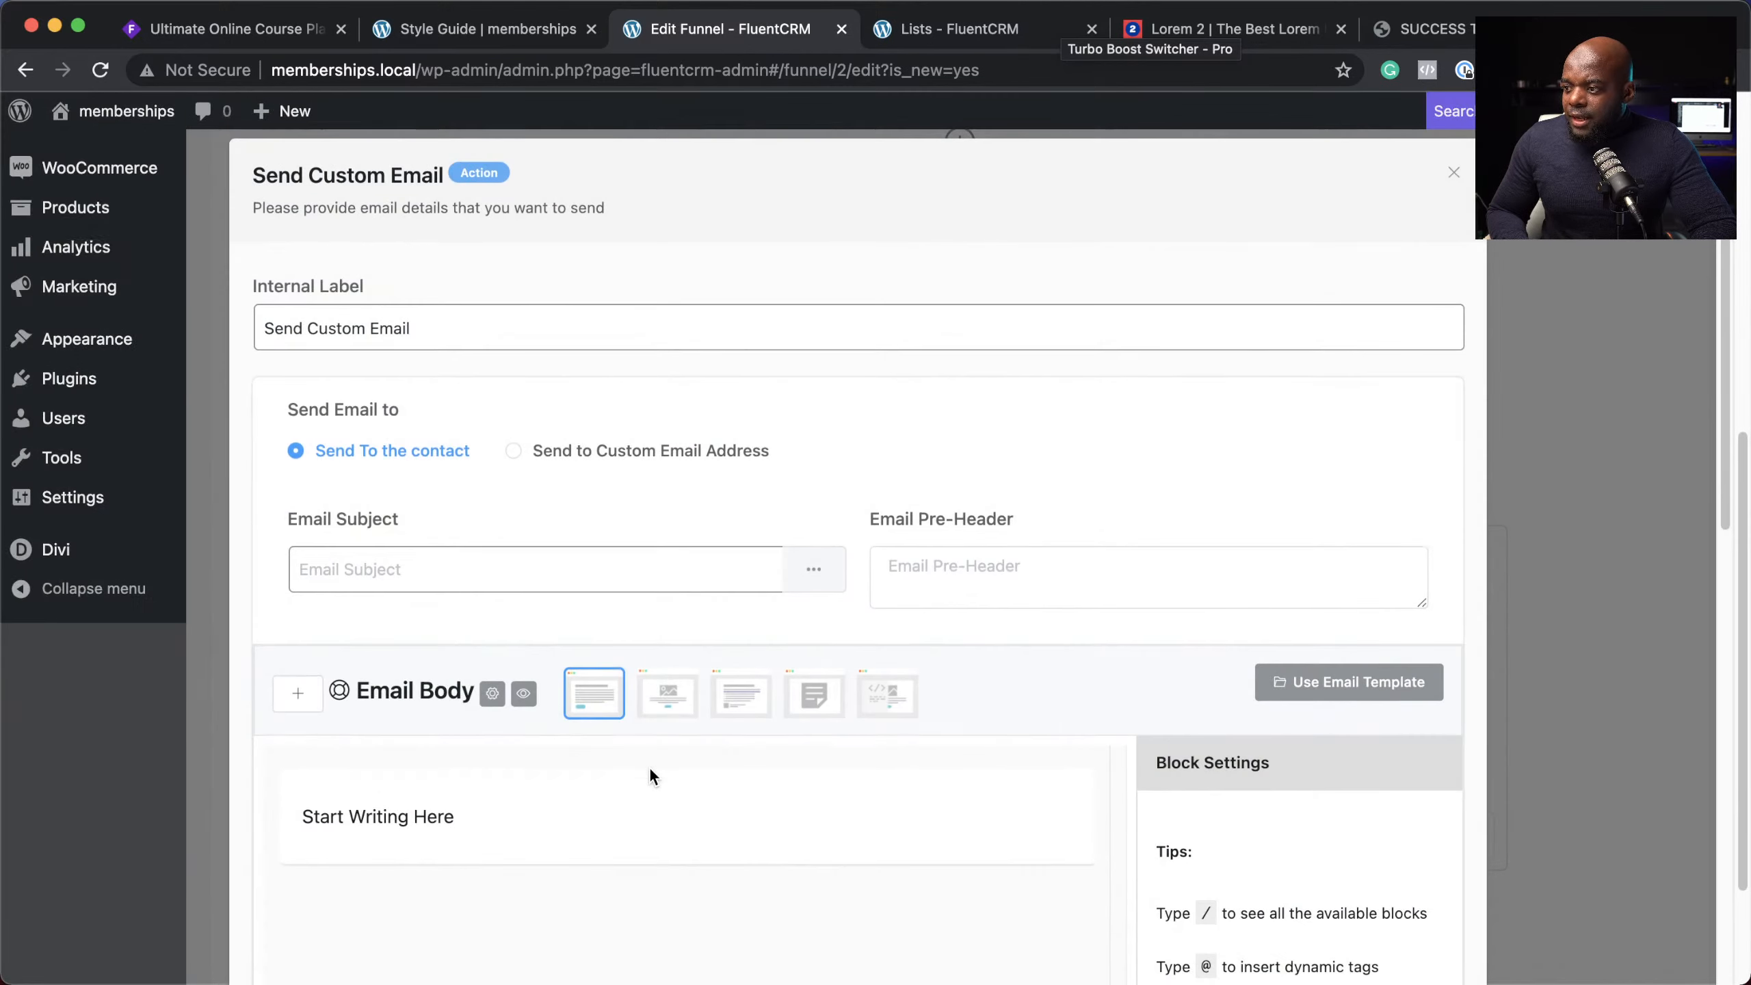
{"action": "left_click", "coordinate": [397, 568]}
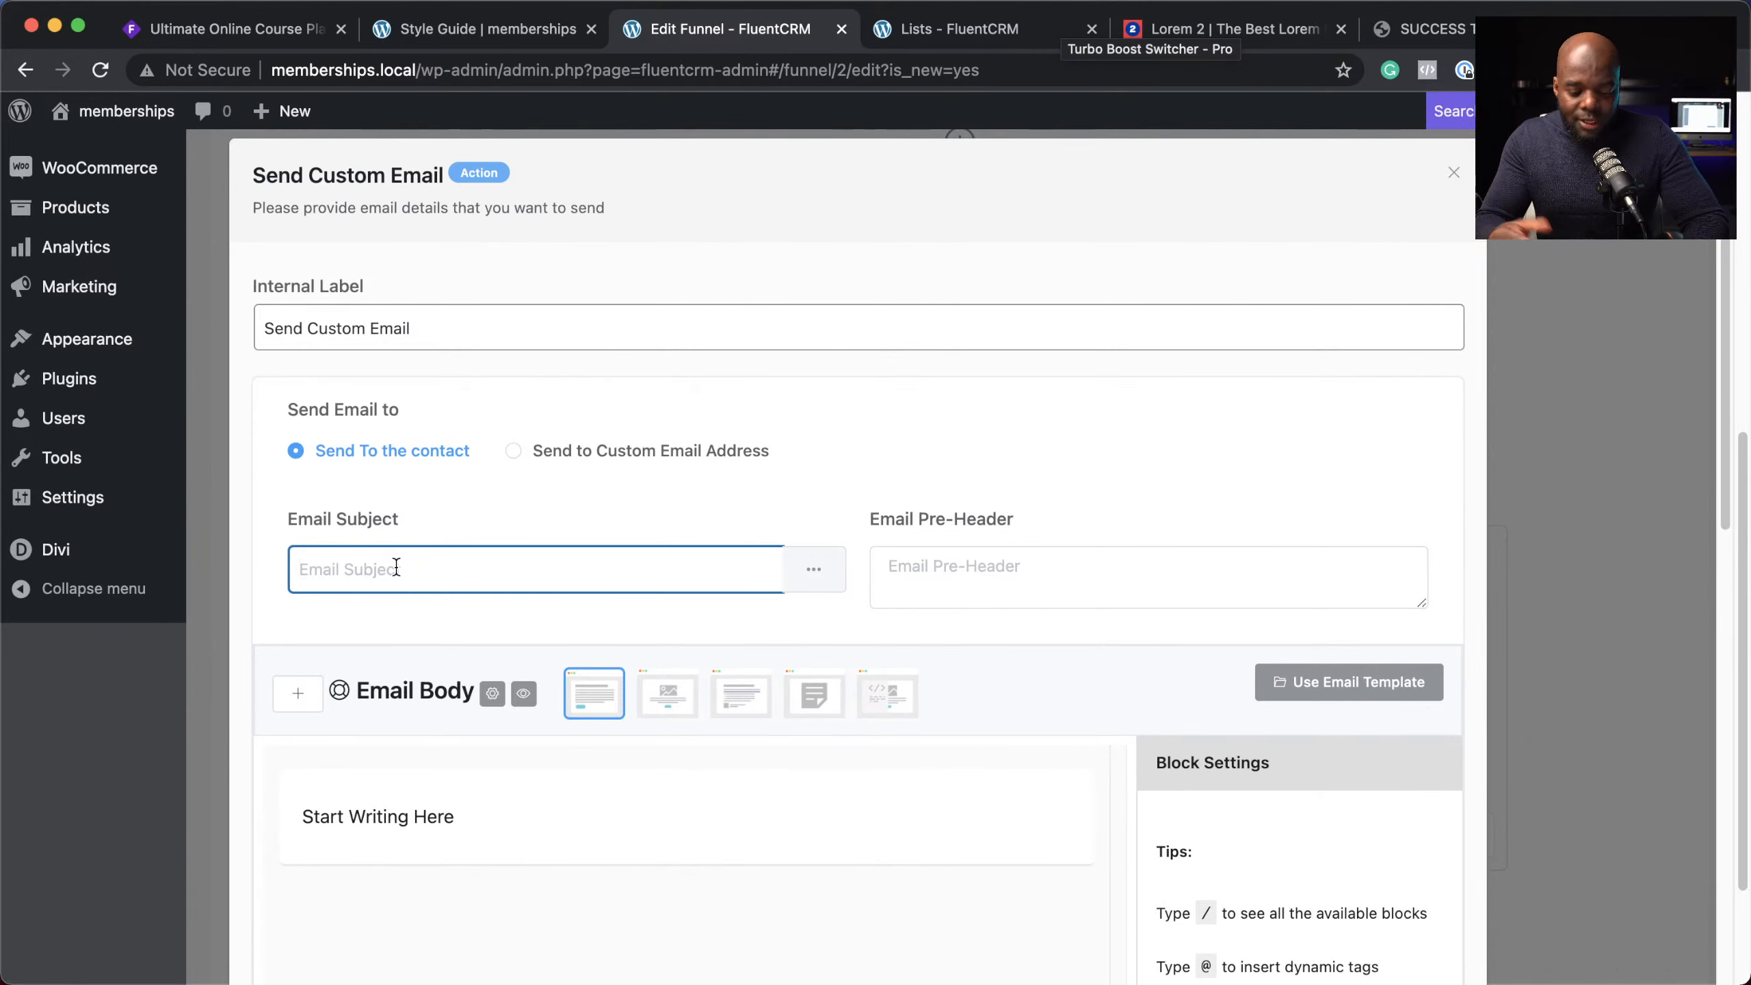
{"action": "type", "text": "Features of VIP Membership"}
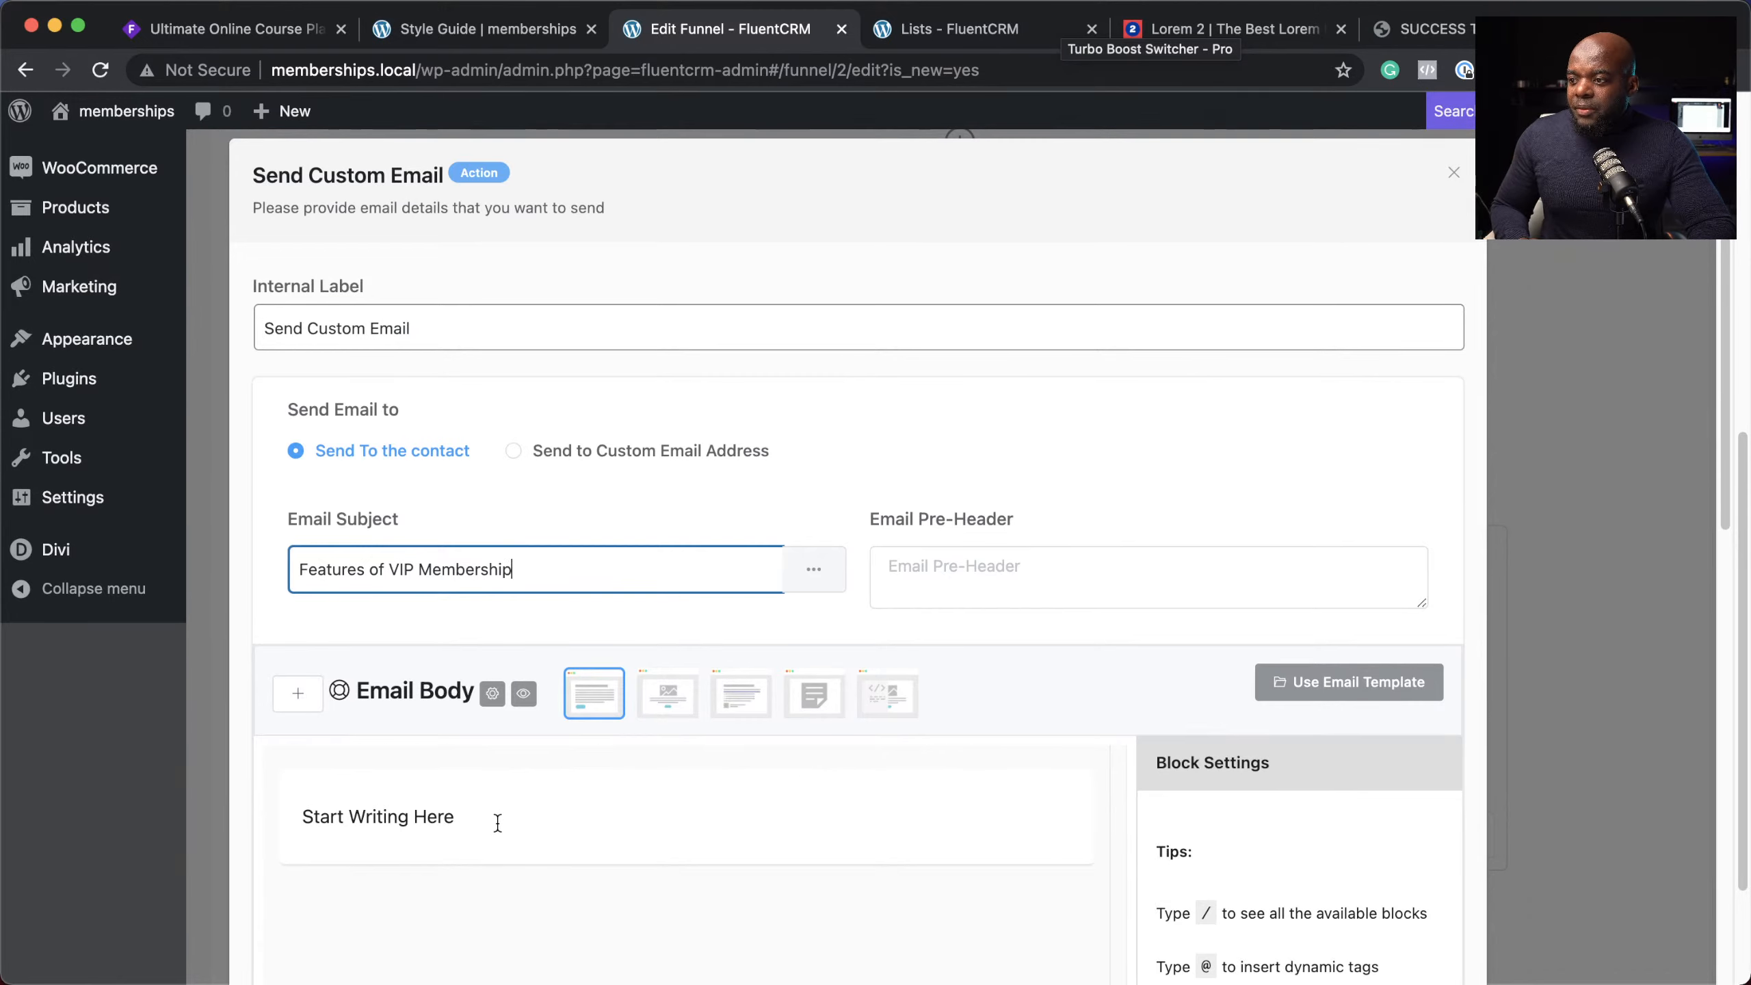
{"action": "left_click", "coordinate": [498, 822]}
{"action": "key", "text": "Return"}
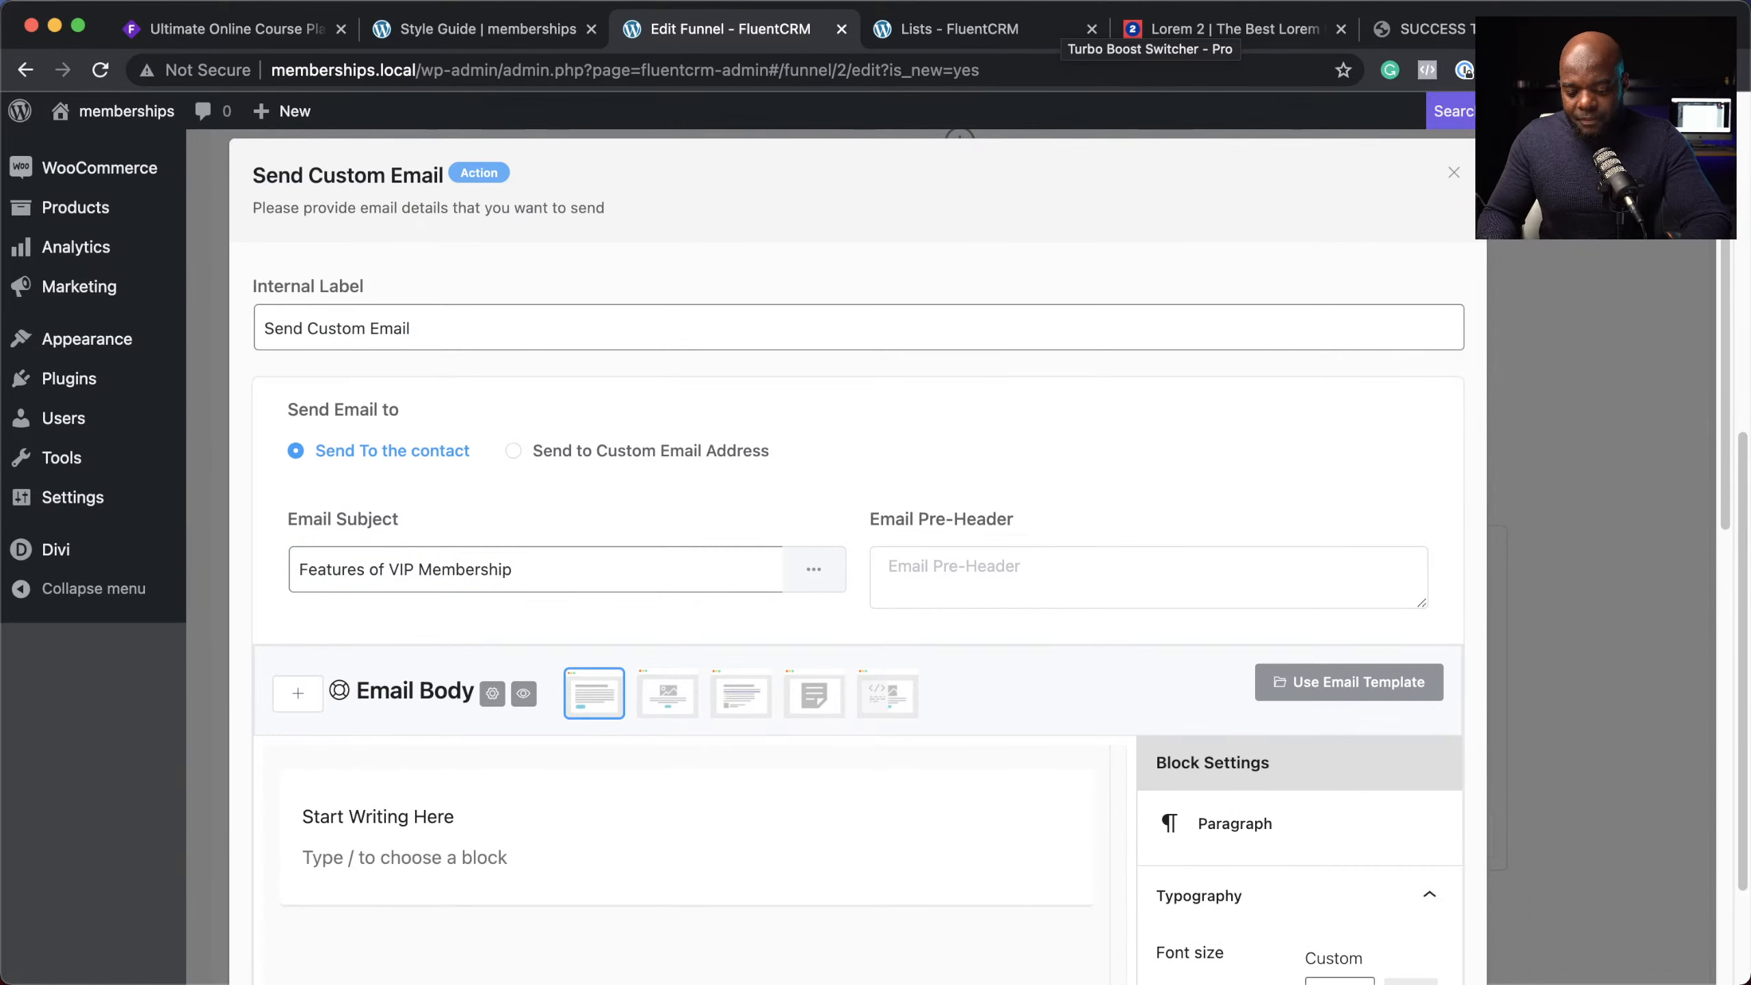
{"action": "scroll", "coordinate": [497, 833], "scroll_direction": "down", "scroll_amount": 15}
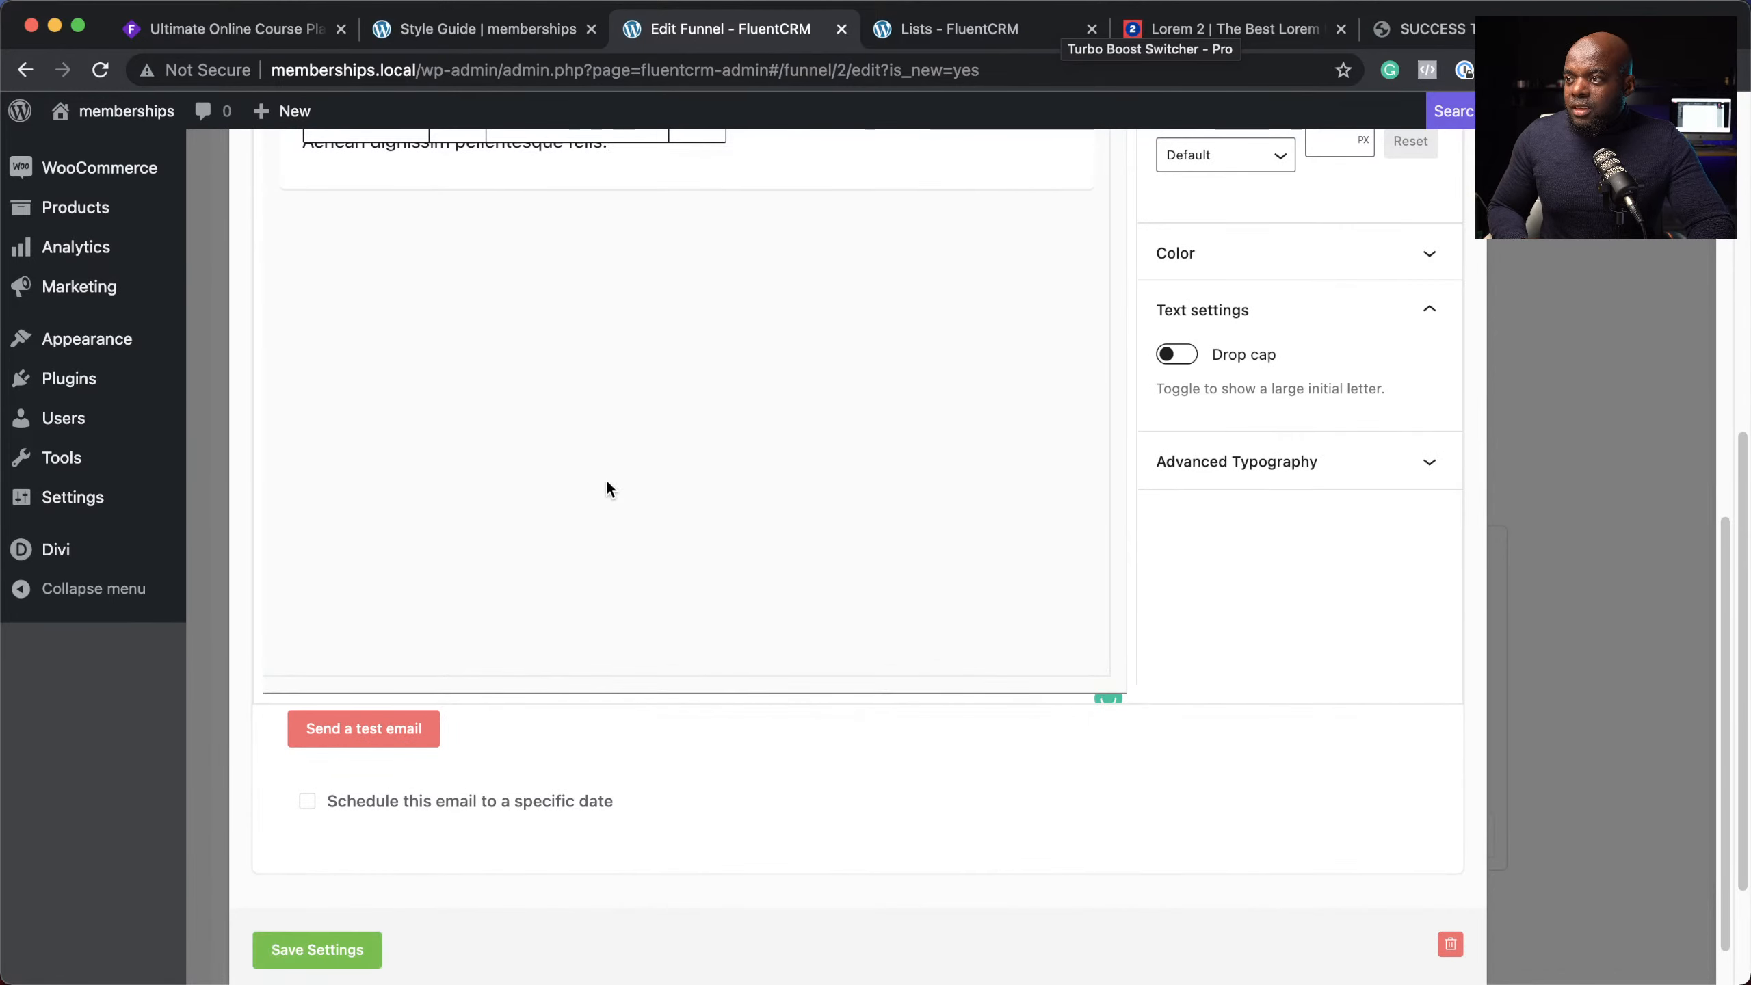
{"action": "scroll", "coordinate": [606, 488], "scroll_direction": "up", "scroll_amount": 3}
{"action": "scroll", "coordinate": [497, 832], "scroll_direction": "down", "scroll_amount": 5}
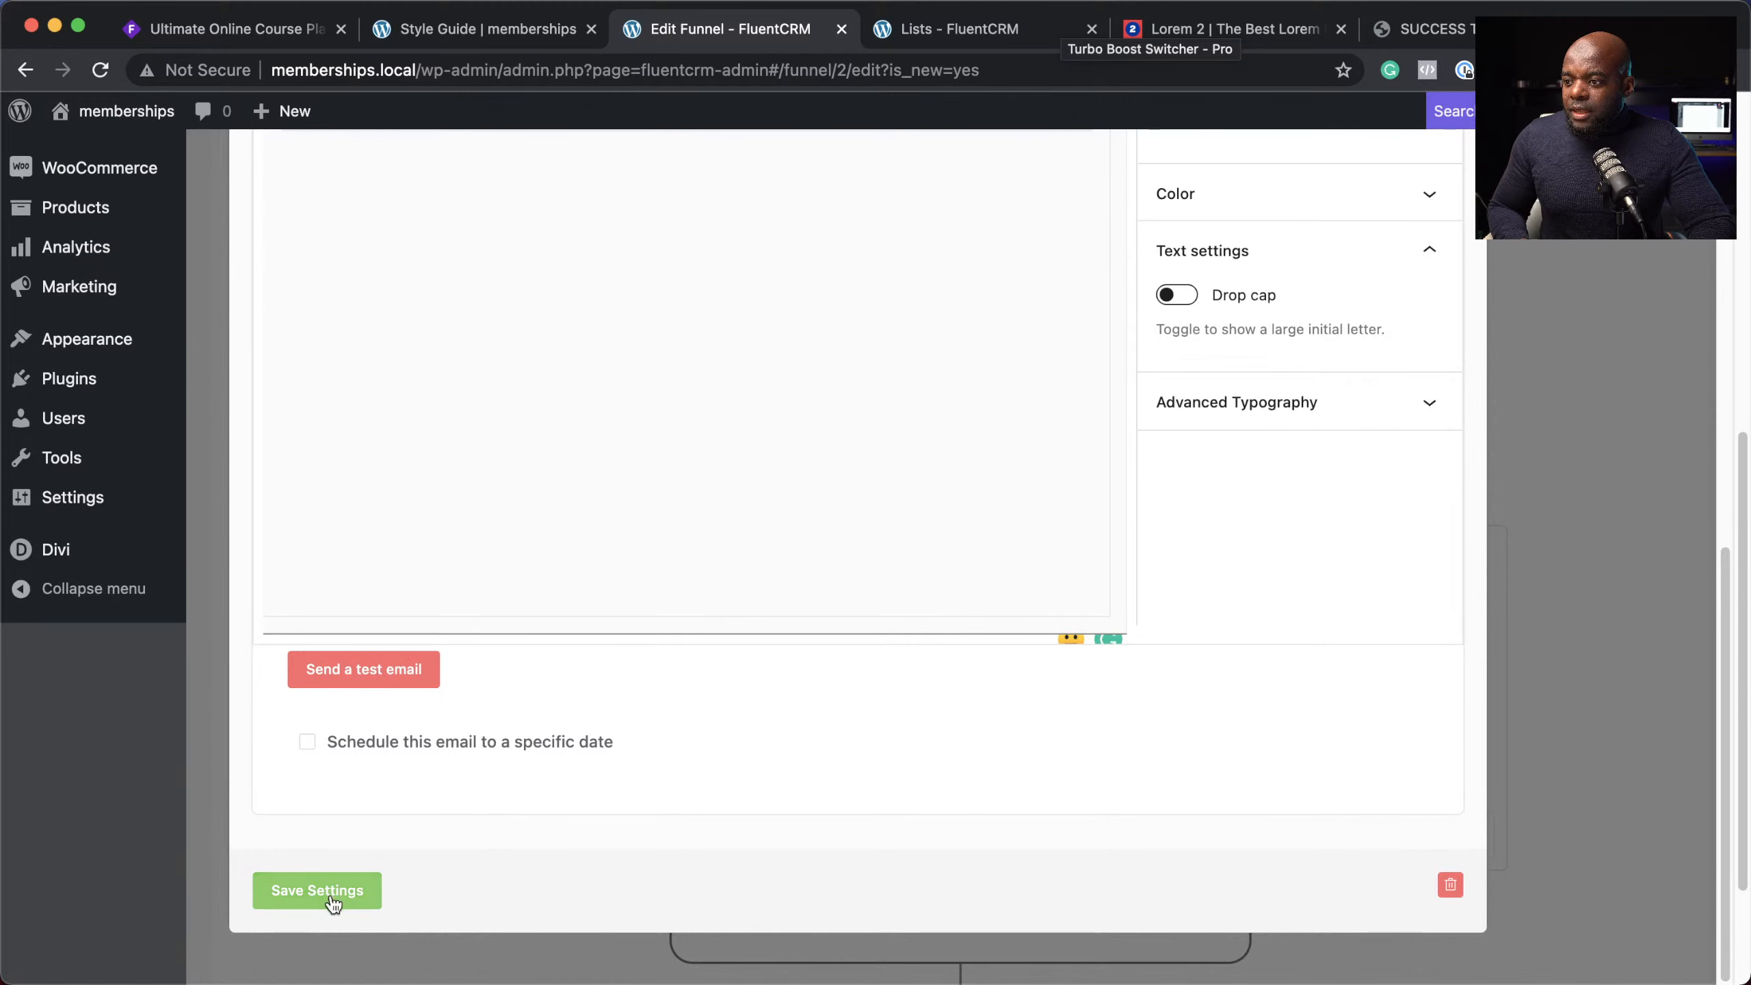
{"action": "left_click", "coordinate": [333, 893]}
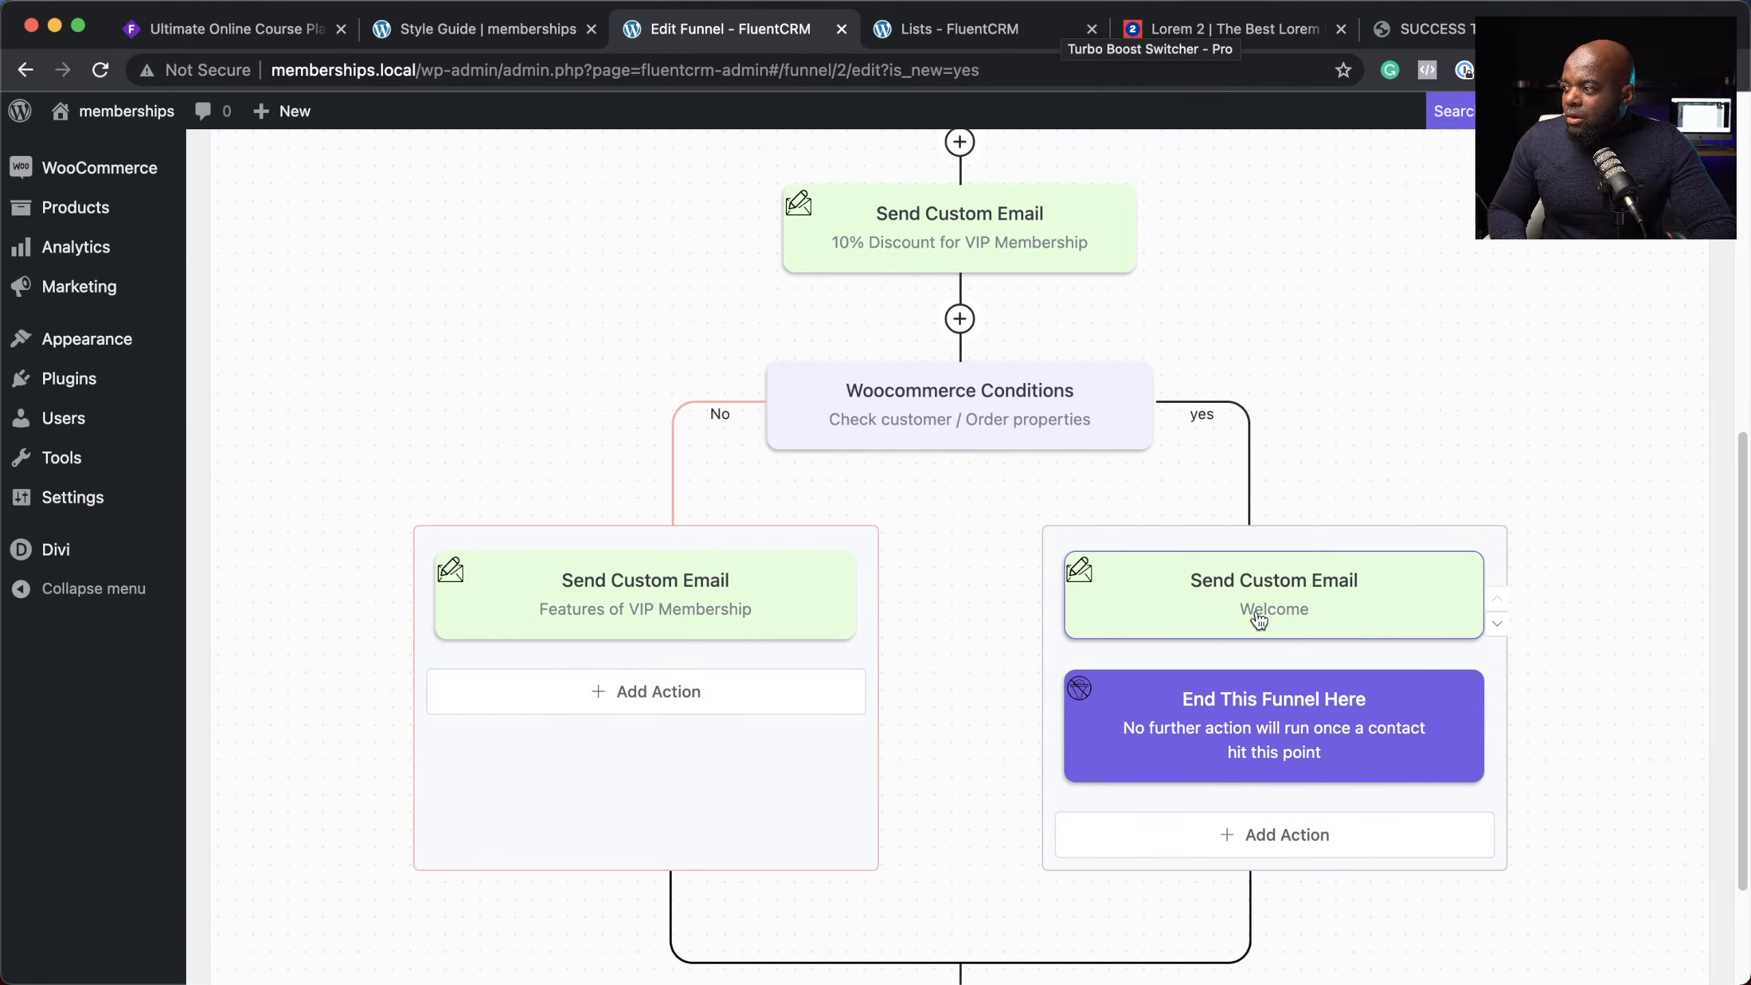
Step: Add a Remove From List action for the Free Subscribers list on the yes branch and save it
{"action": "left_click", "coordinate": [1260, 835]}
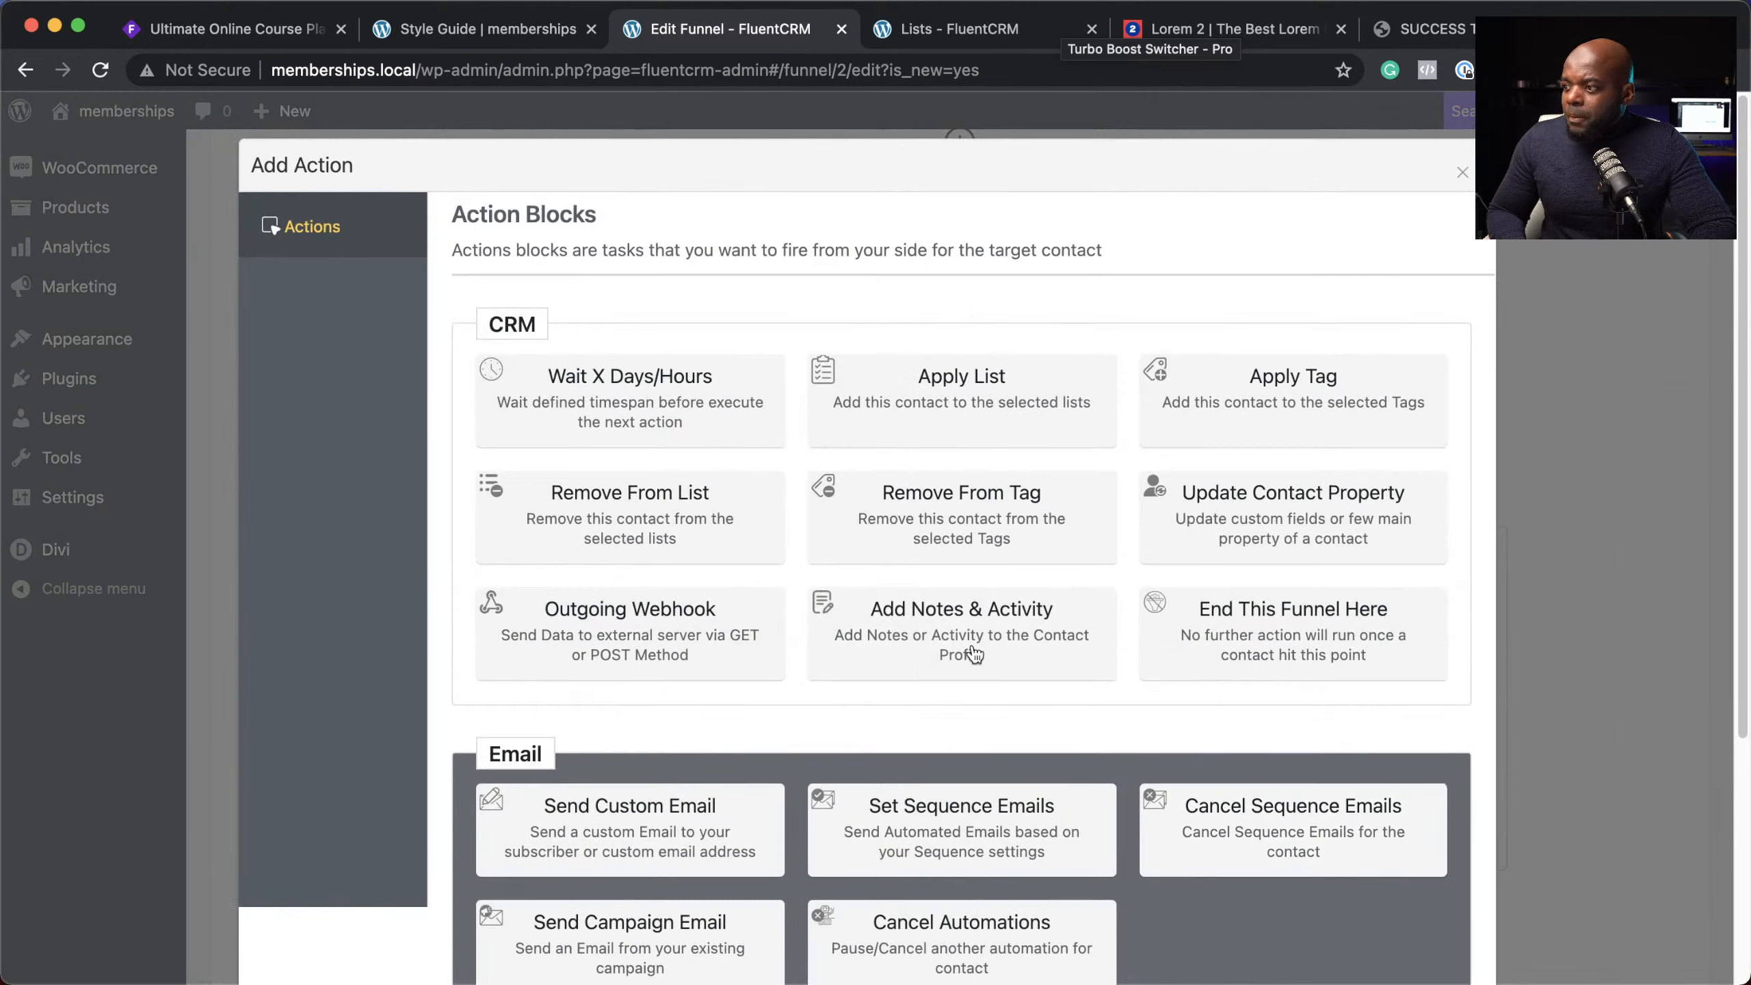
{"action": "left_click", "coordinate": [700, 509]}
{"action": "left_click", "coordinate": [481, 450]}
{"action": "left_click", "coordinate": [386, 512]}
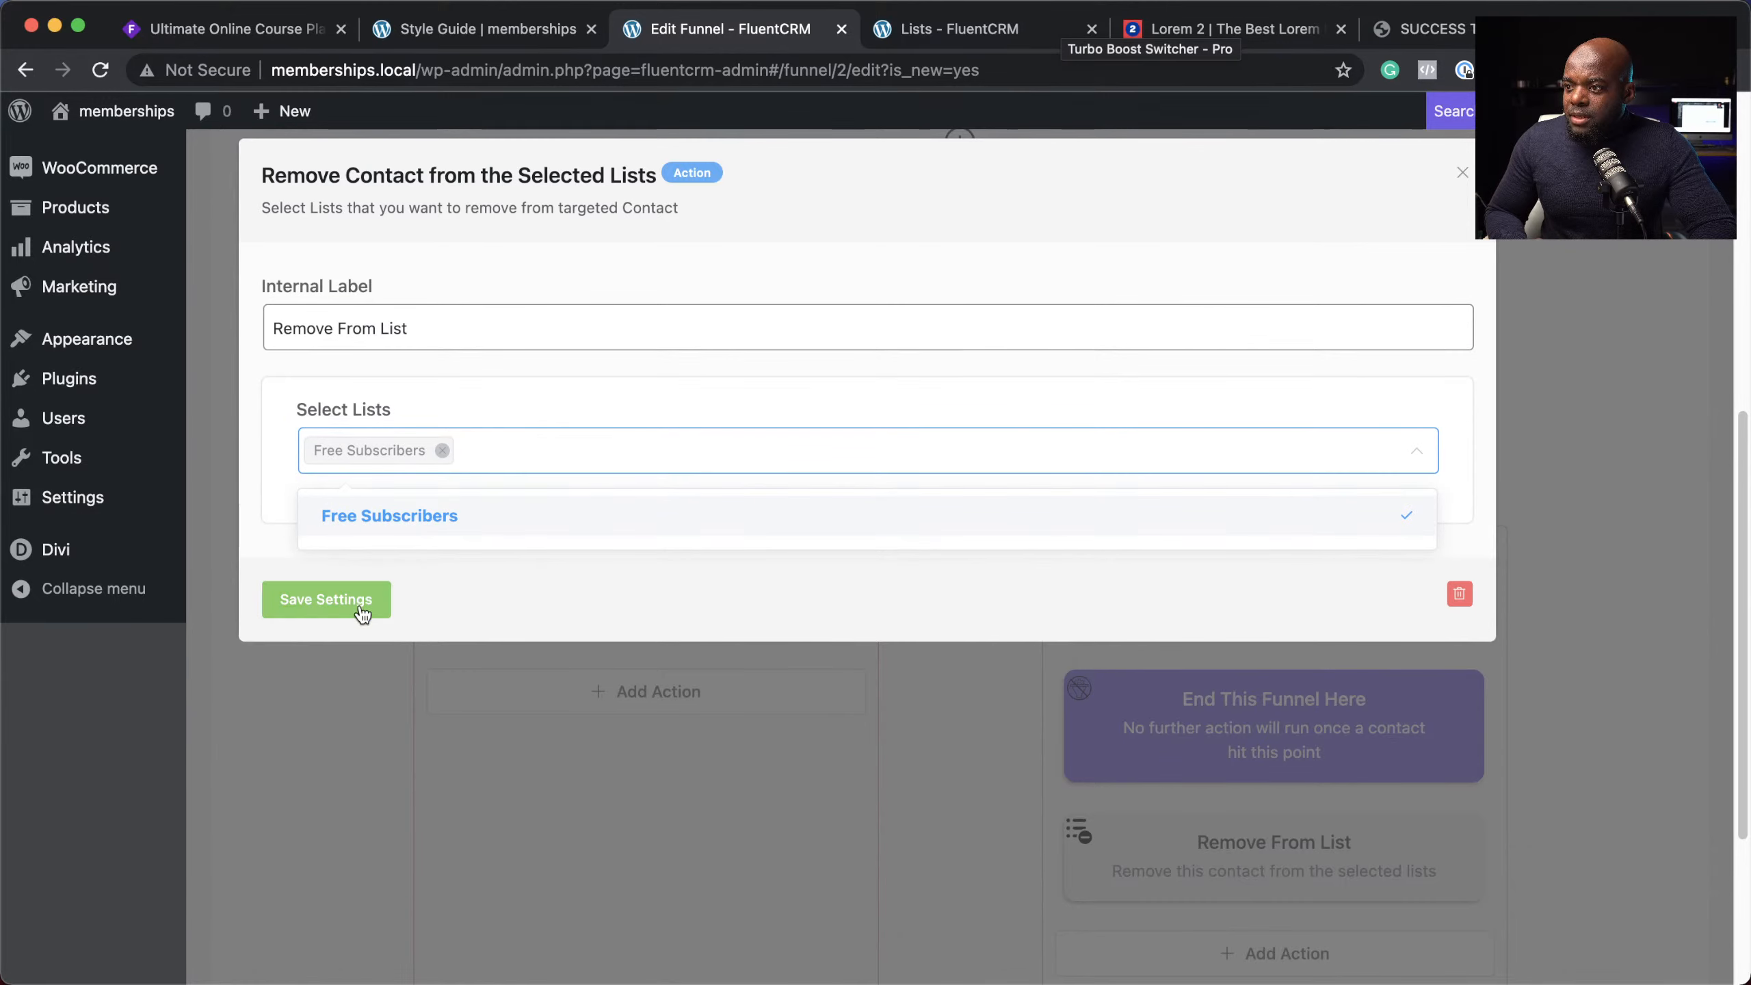
{"action": "left_click", "coordinate": [355, 600]}
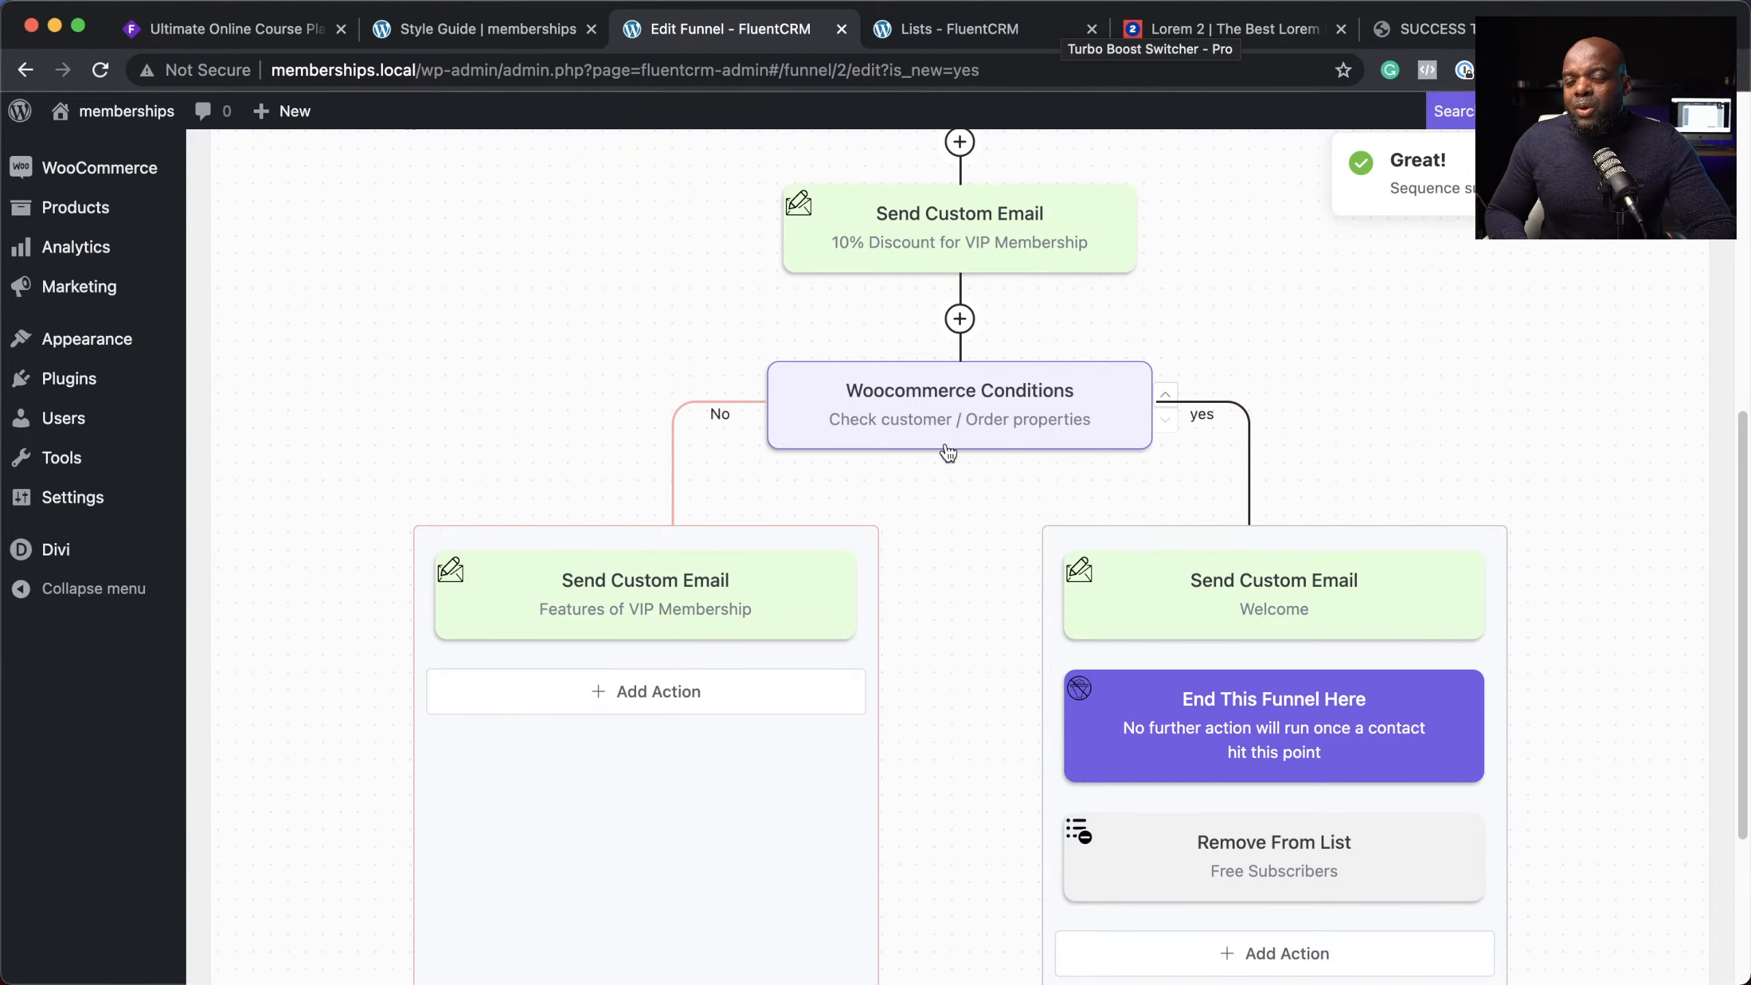
Step: Scroll through the funnel to review the complete Free Subscribers sequence
{"action": "scroll", "coordinate": [1593, 497], "scroll_direction": "up", "scroll_amount": 10}
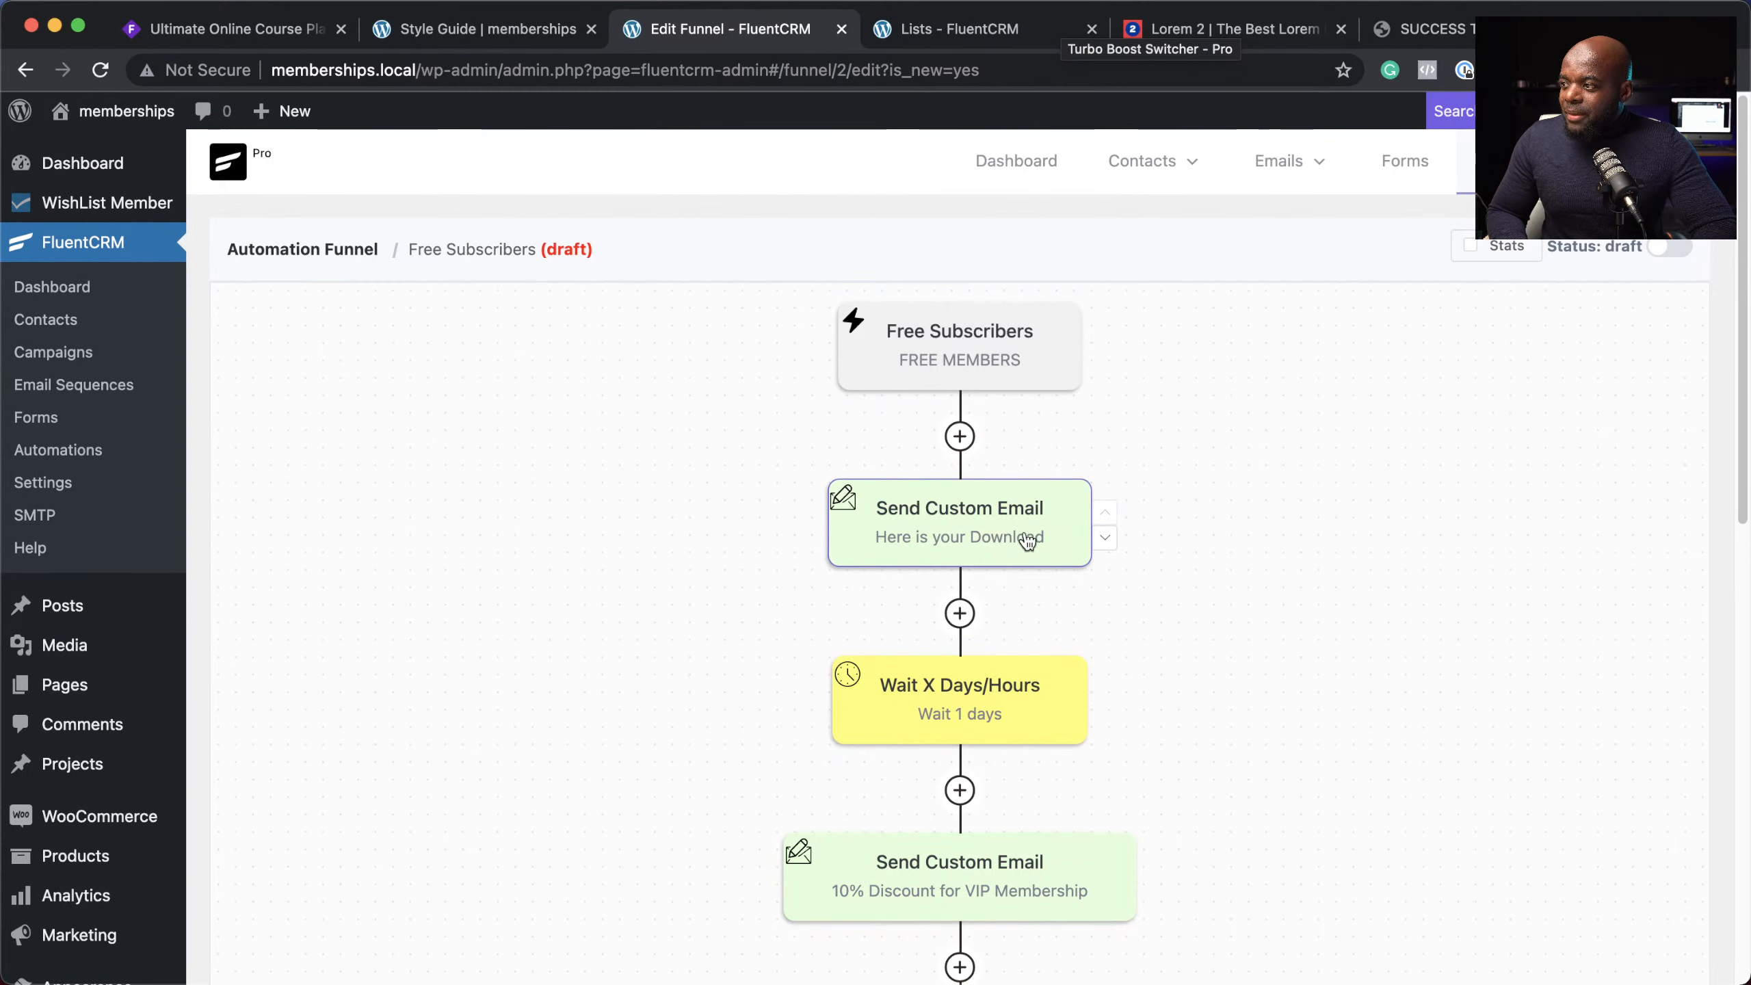
{"action": "scroll", "coordinate": [999, 552], "scroll_direction": "down", "scroll_amount": 3}
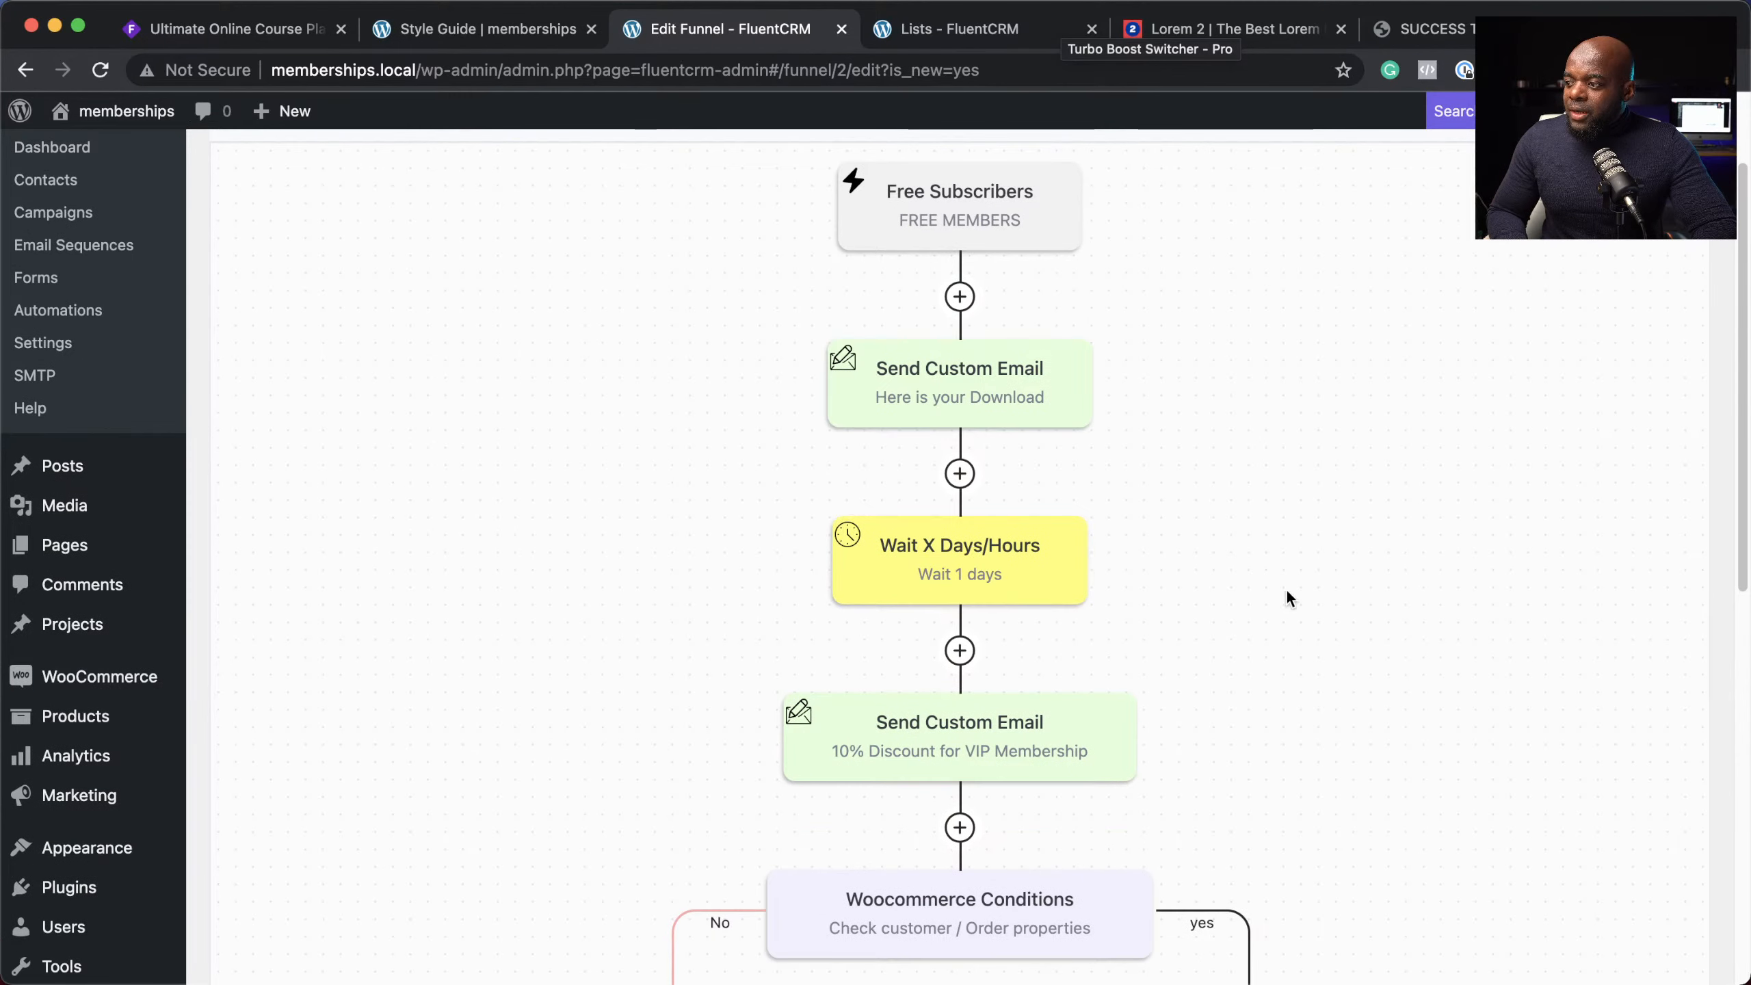
{"action": "scroll", "coordinate": [1286, 588], "scroll_direction": "down", "scroll_amount": 5}
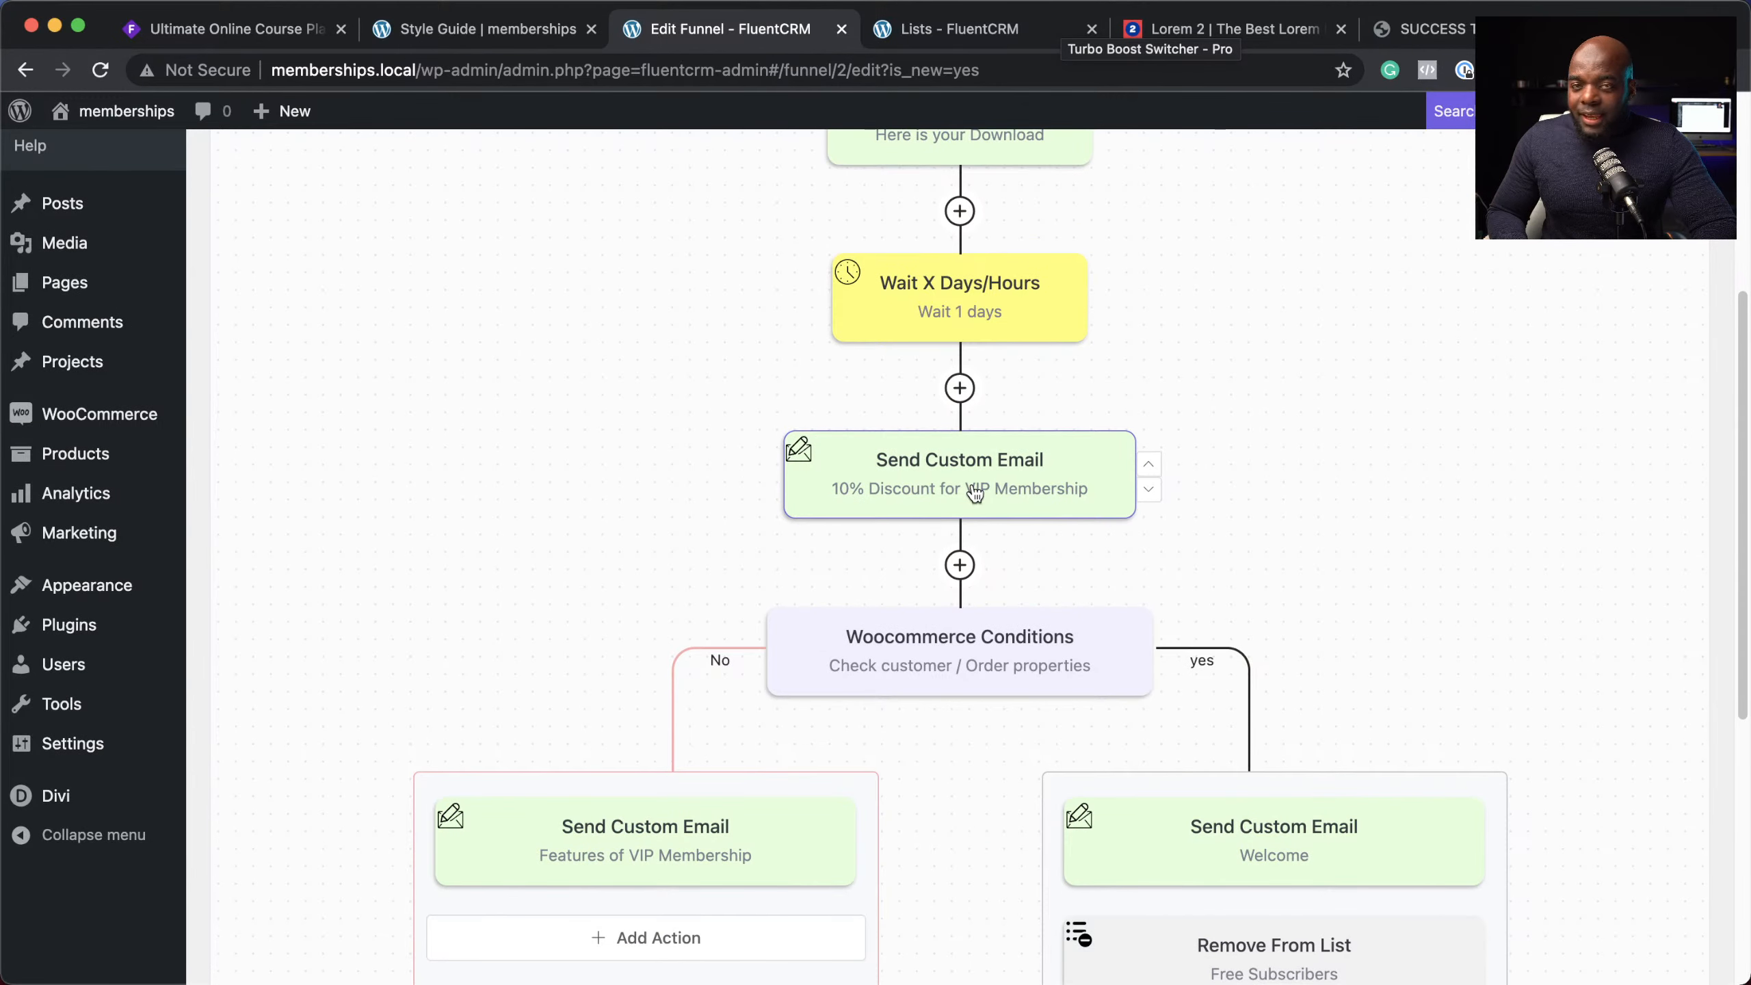
{"action": "scroll", "coordinate": [1340, 529], "scroll_direction": "down", "scroll_amount": 3}
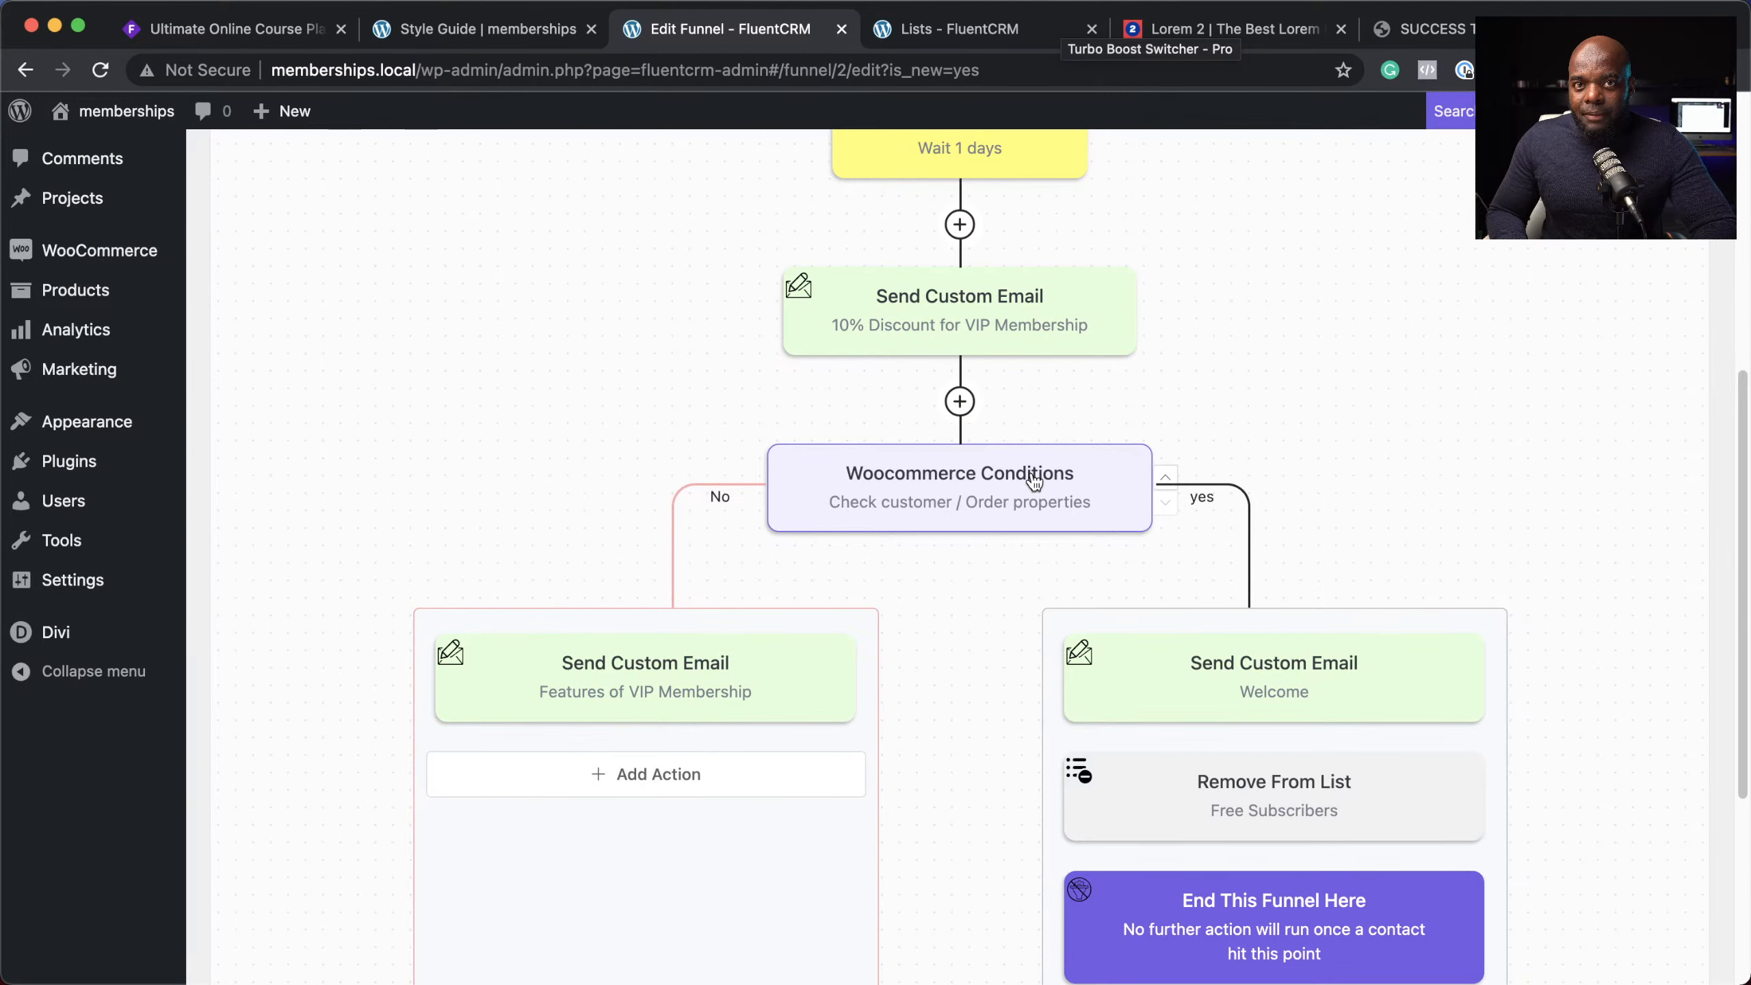
{"action": "scroll", "coordinate": [1038, 481], "scroll_direction": "down", "scroll_amount": 1}
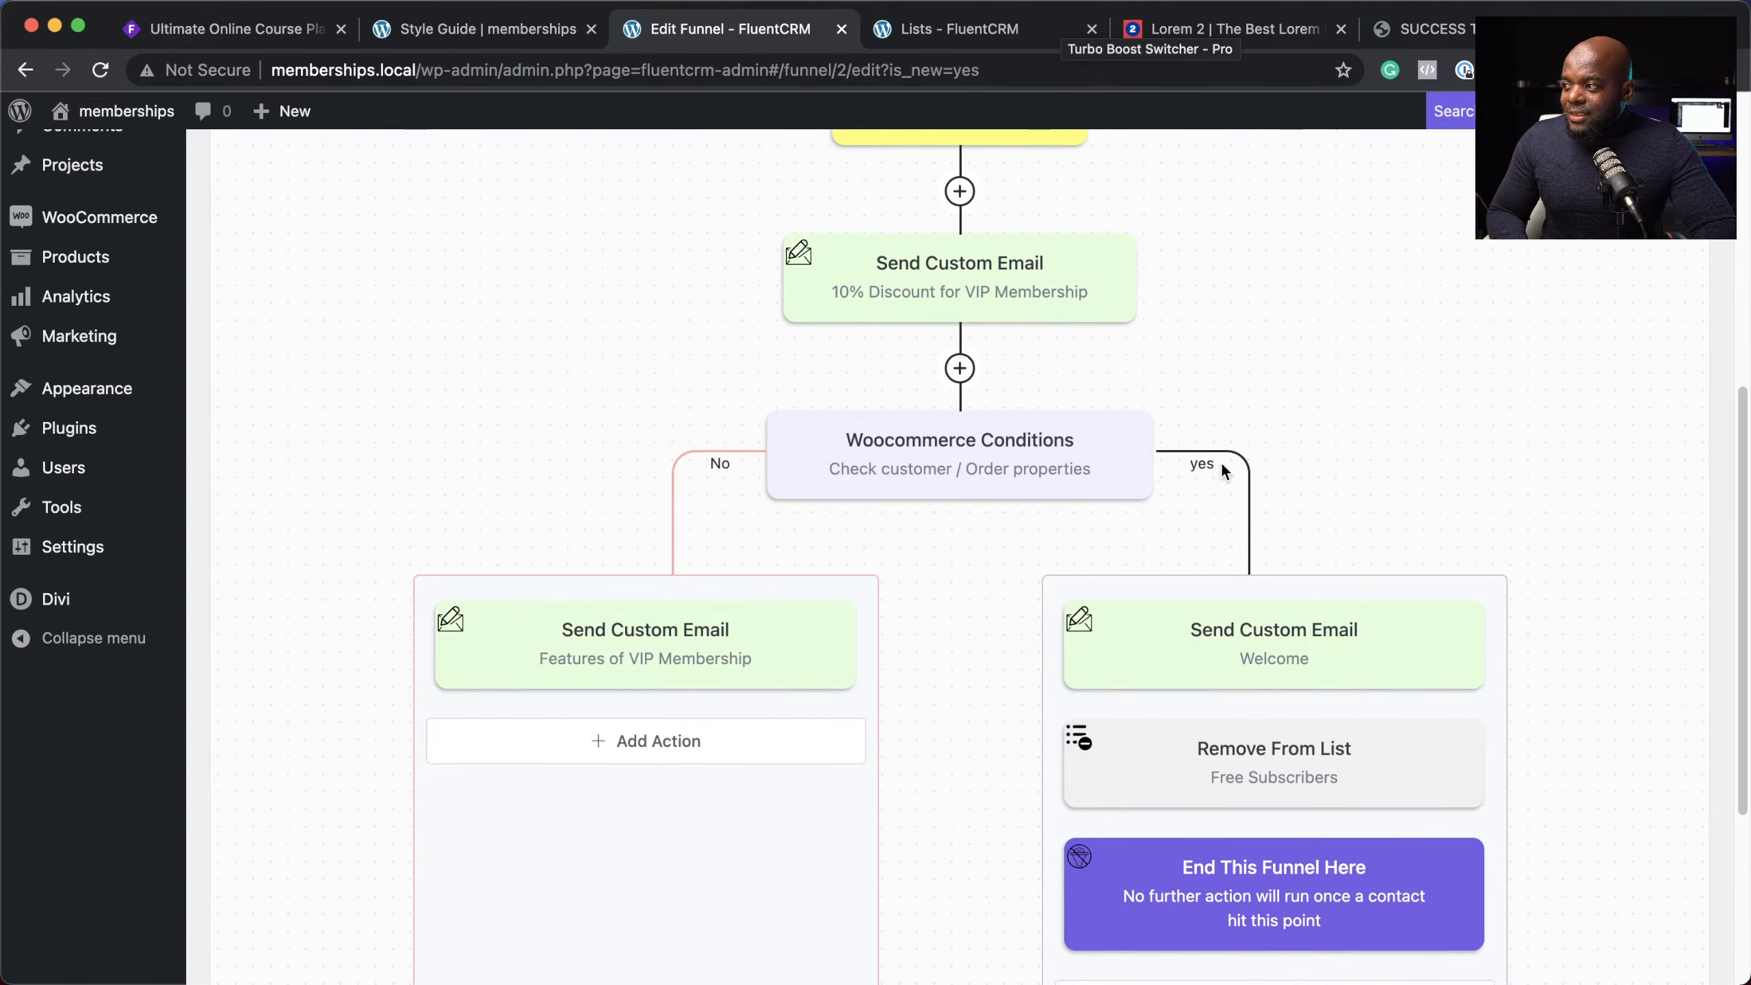
{"action": "scroll", "coordinate": [1310, 566], "scroll_direction": "down", "scroll_amount": 4}
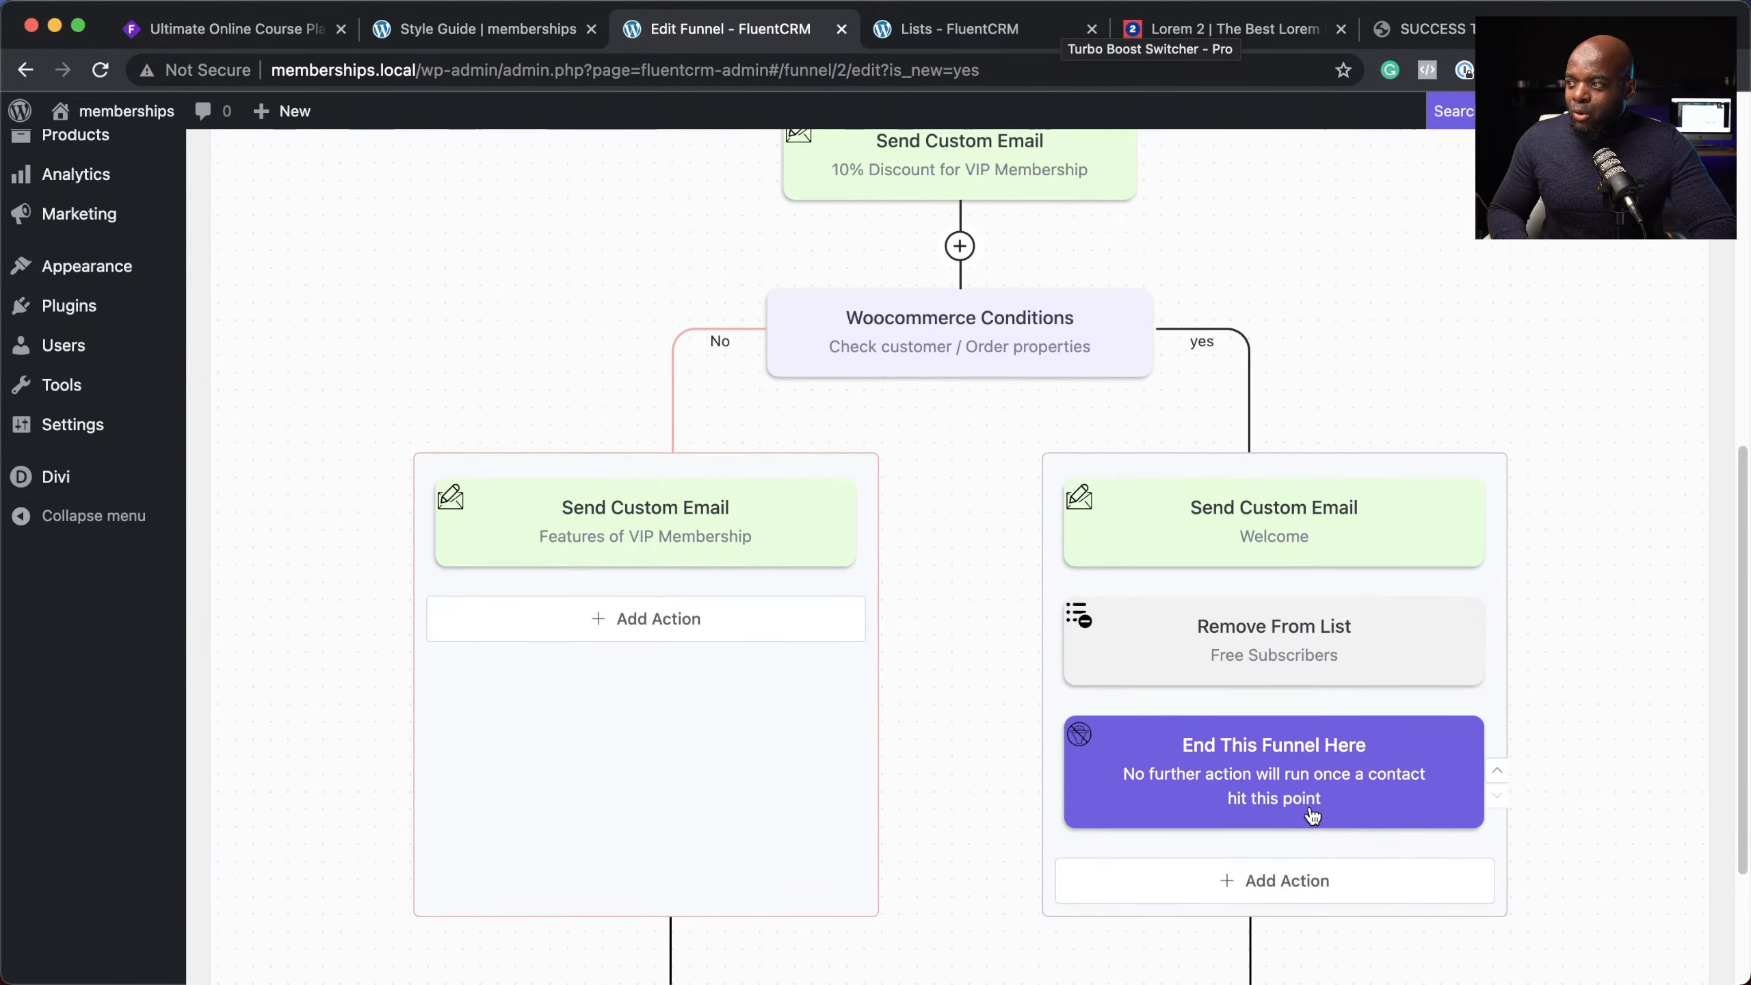
{"action": "scroll", "coordinate": [1310, 808], "scroll_direction": "up", "scroll_amount": 4}
{"action": "scroll", "coordinate": [1314, 807], "scroll_direction": "down", "scroll_amount": 7}
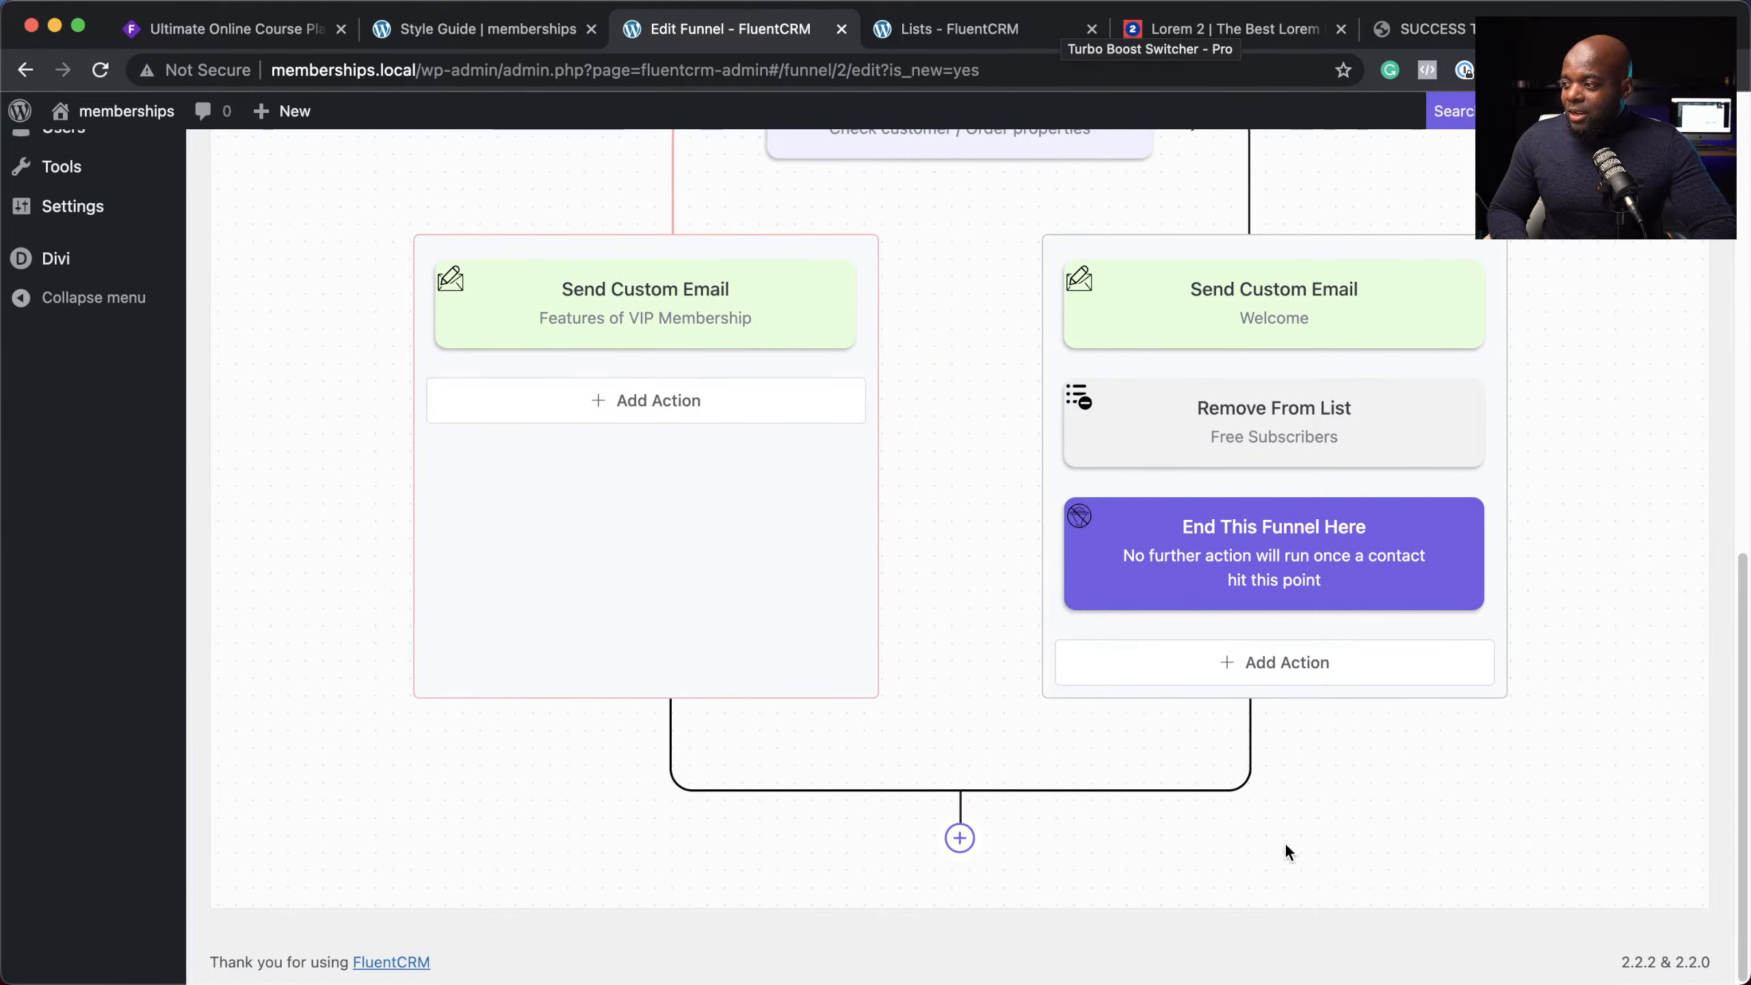
{"action": "scroll", "coordinate": [1286, 836], "scroll_direction": "up", "scroll_amount": 15}
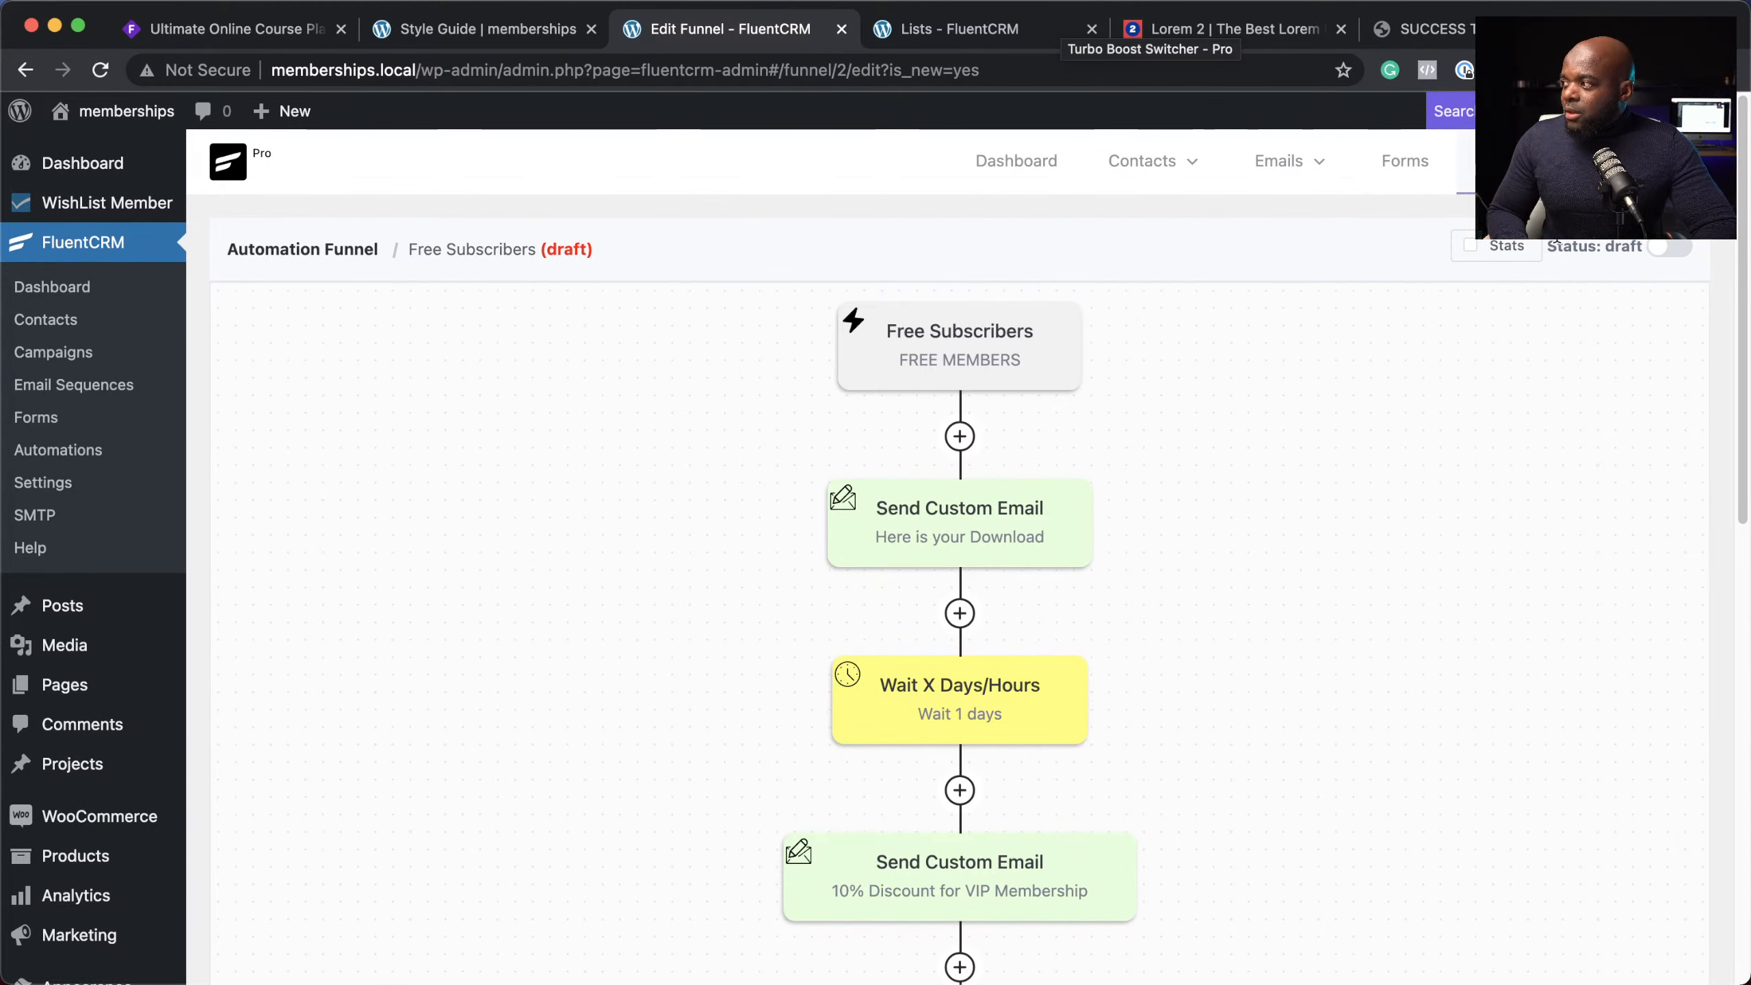
Step: Publish the Free Subscribers funnel, then load the site's front-end home page
{"action": "left_click", "coordinate": [1671, 247]}
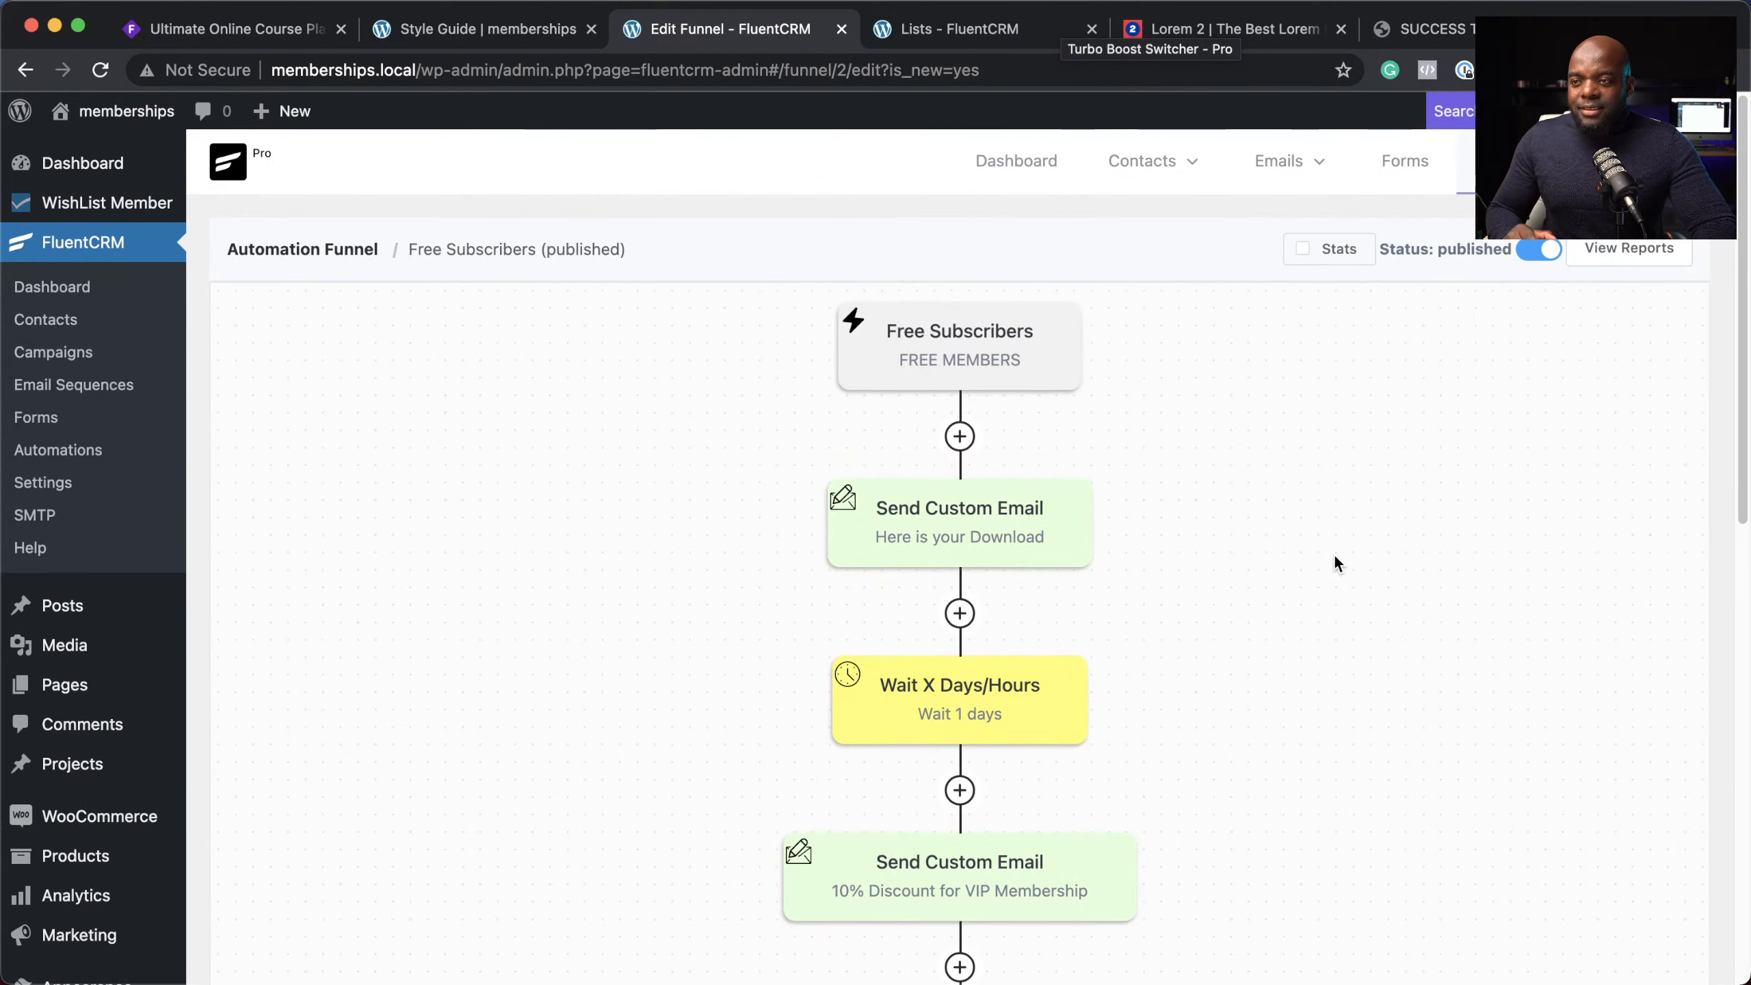
{"action": "left_click", "coordinate": [947, 31]}
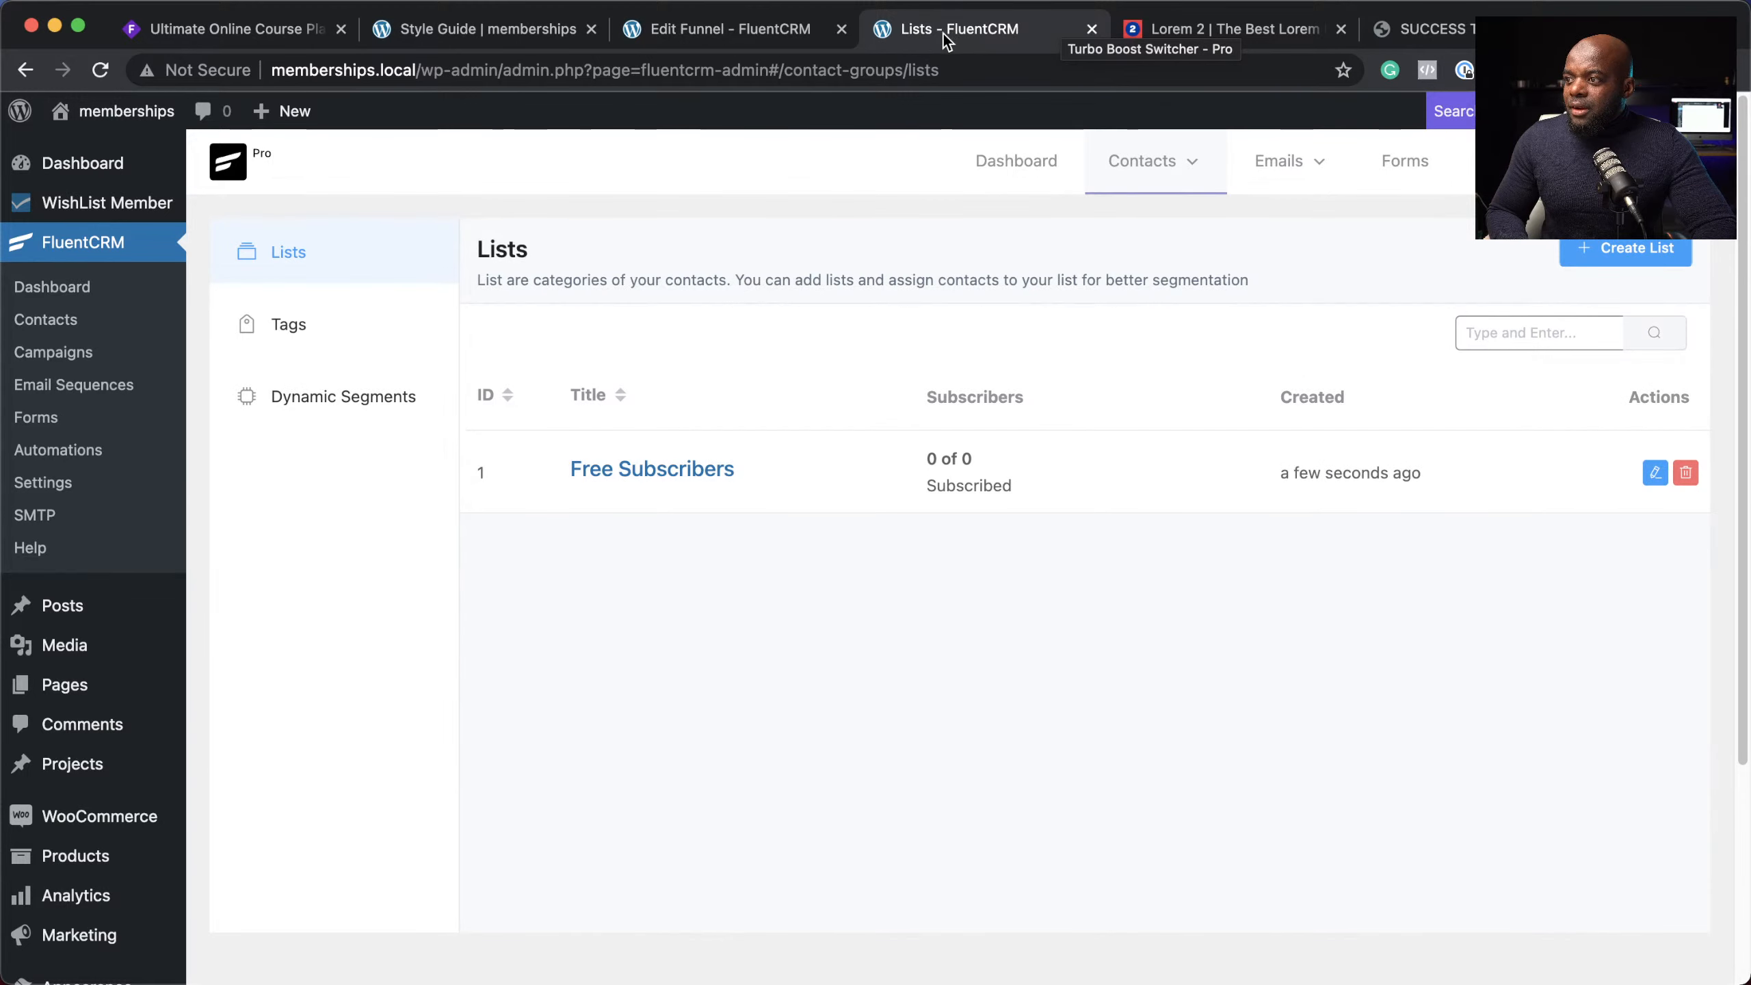
{"action": "left_click_drag", "start_coordinate": [421, 70], "coordinate": [973, 71]}
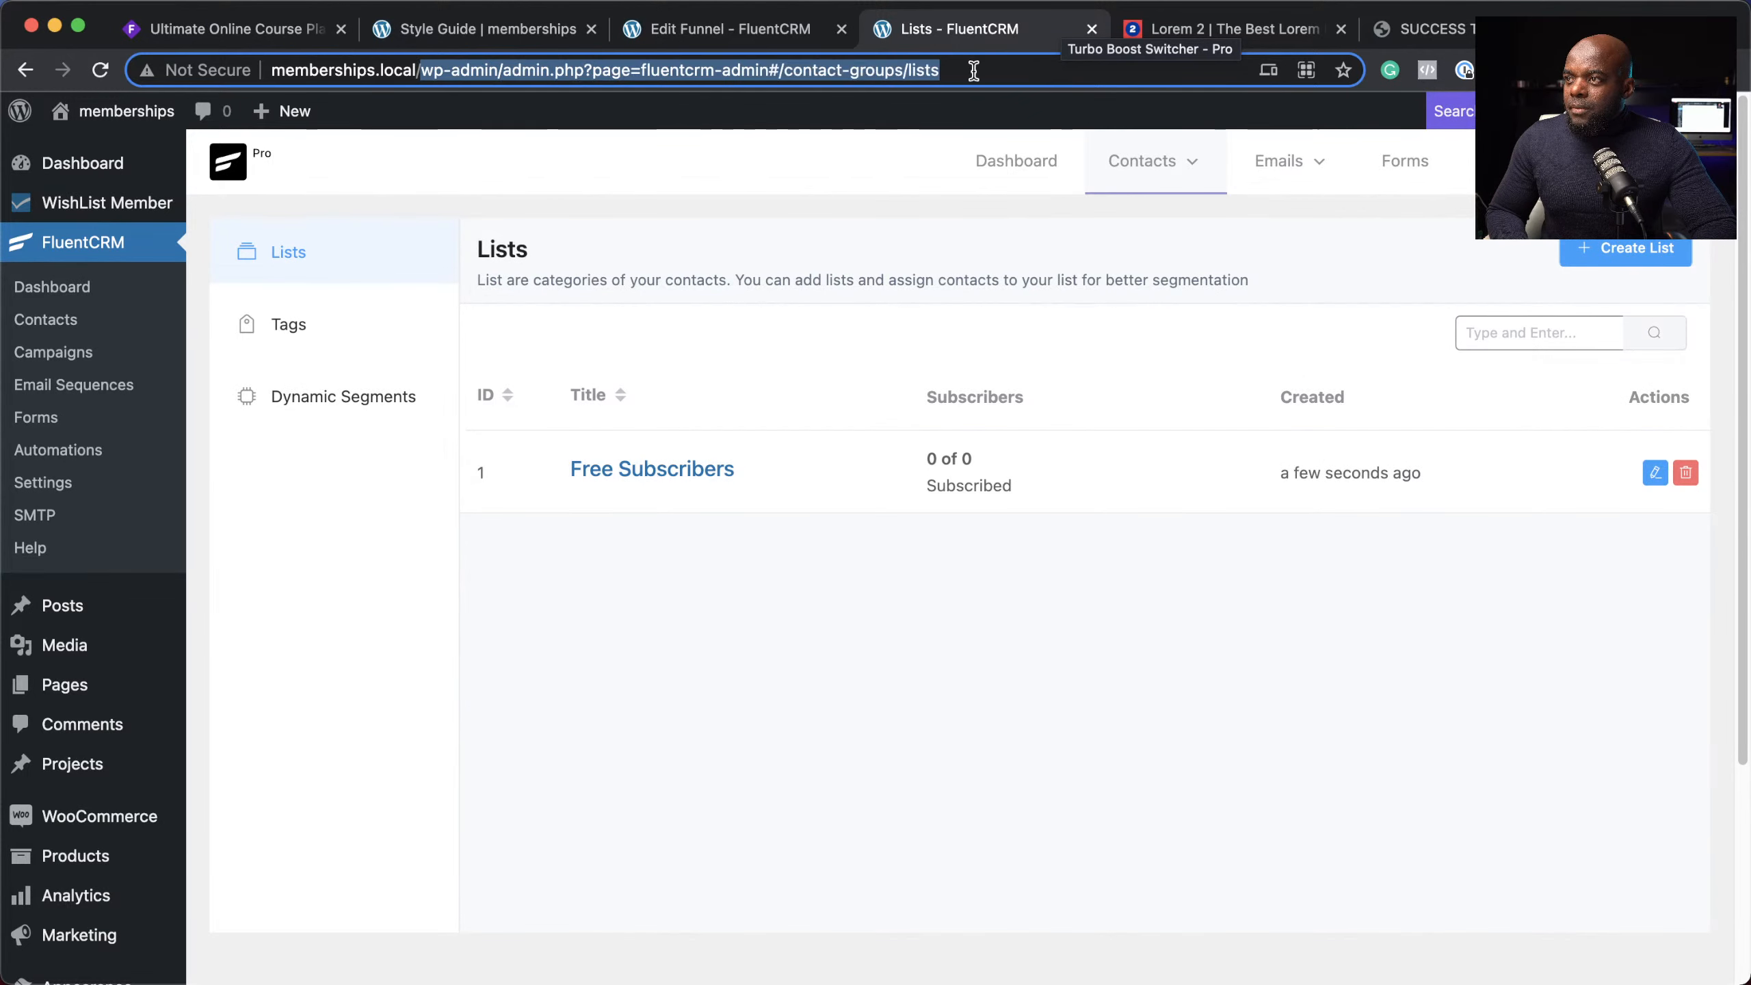
{"action": "key", "text": "BackSpace"}
{"action": "key", "text": "Return"}
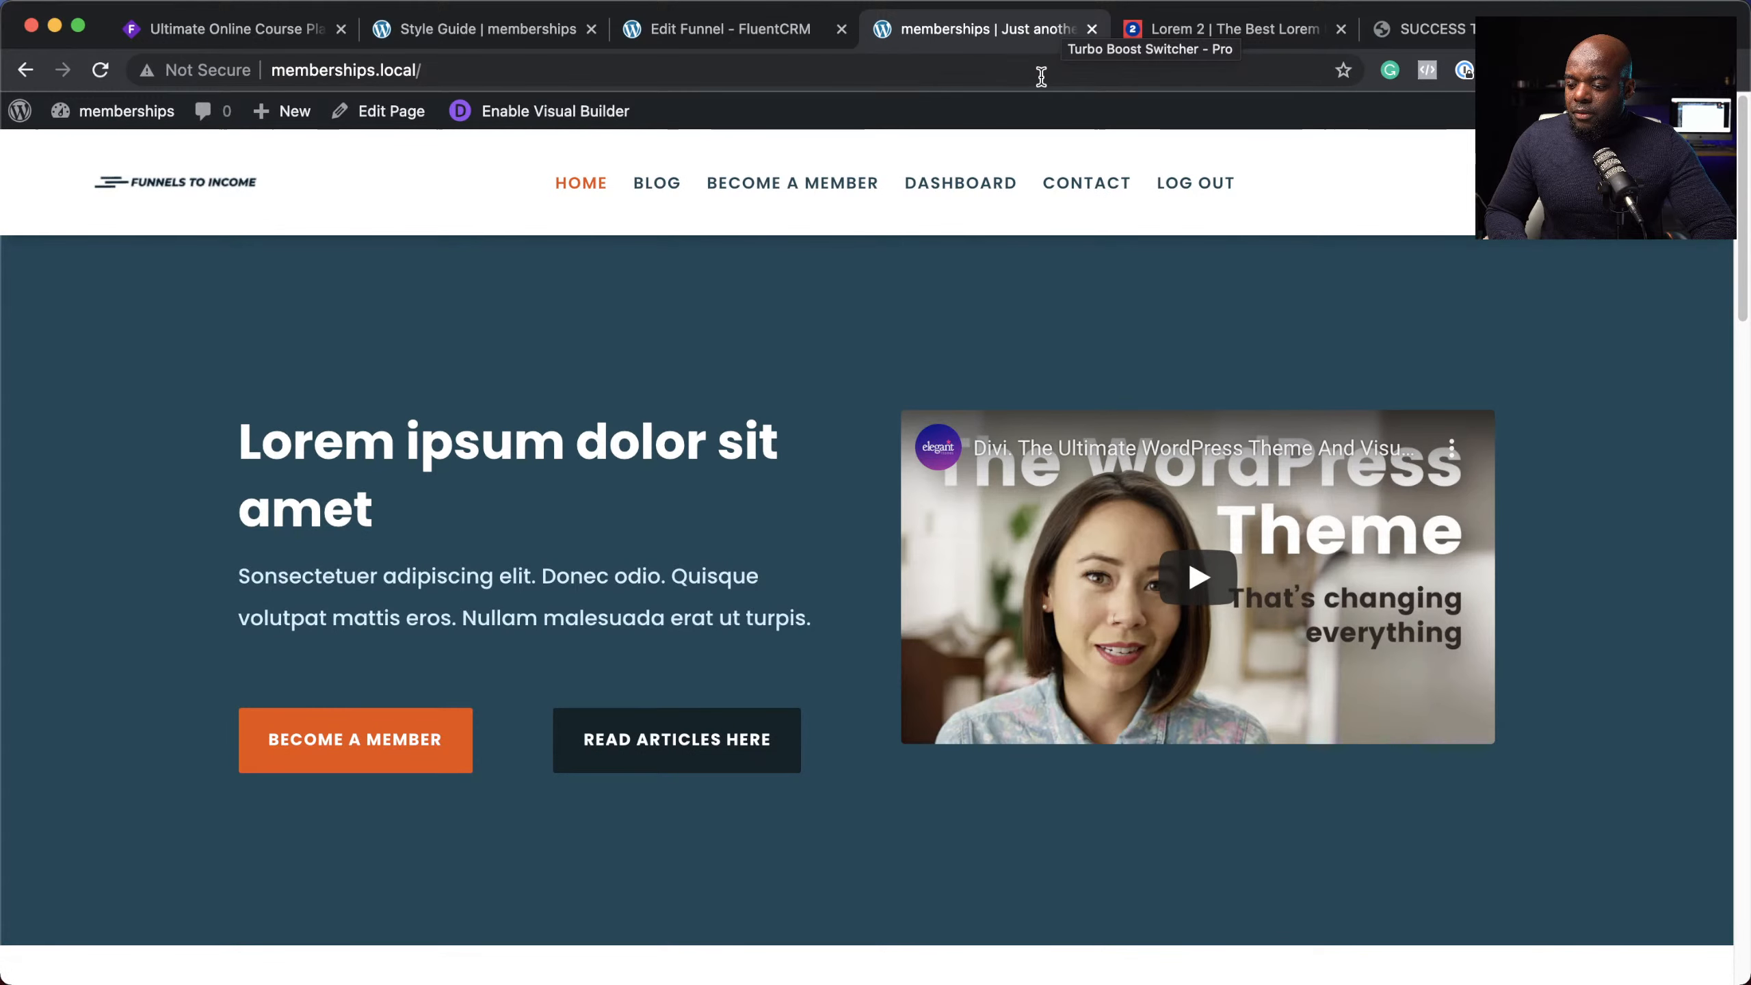
Step: Open the Blog page, advance the featured slider twice to Post Four, and scroll to All Posts
{"action": "scroll", "coordinate": [769, 468], "scroll_direction": "down", "scroll_amount": 1}
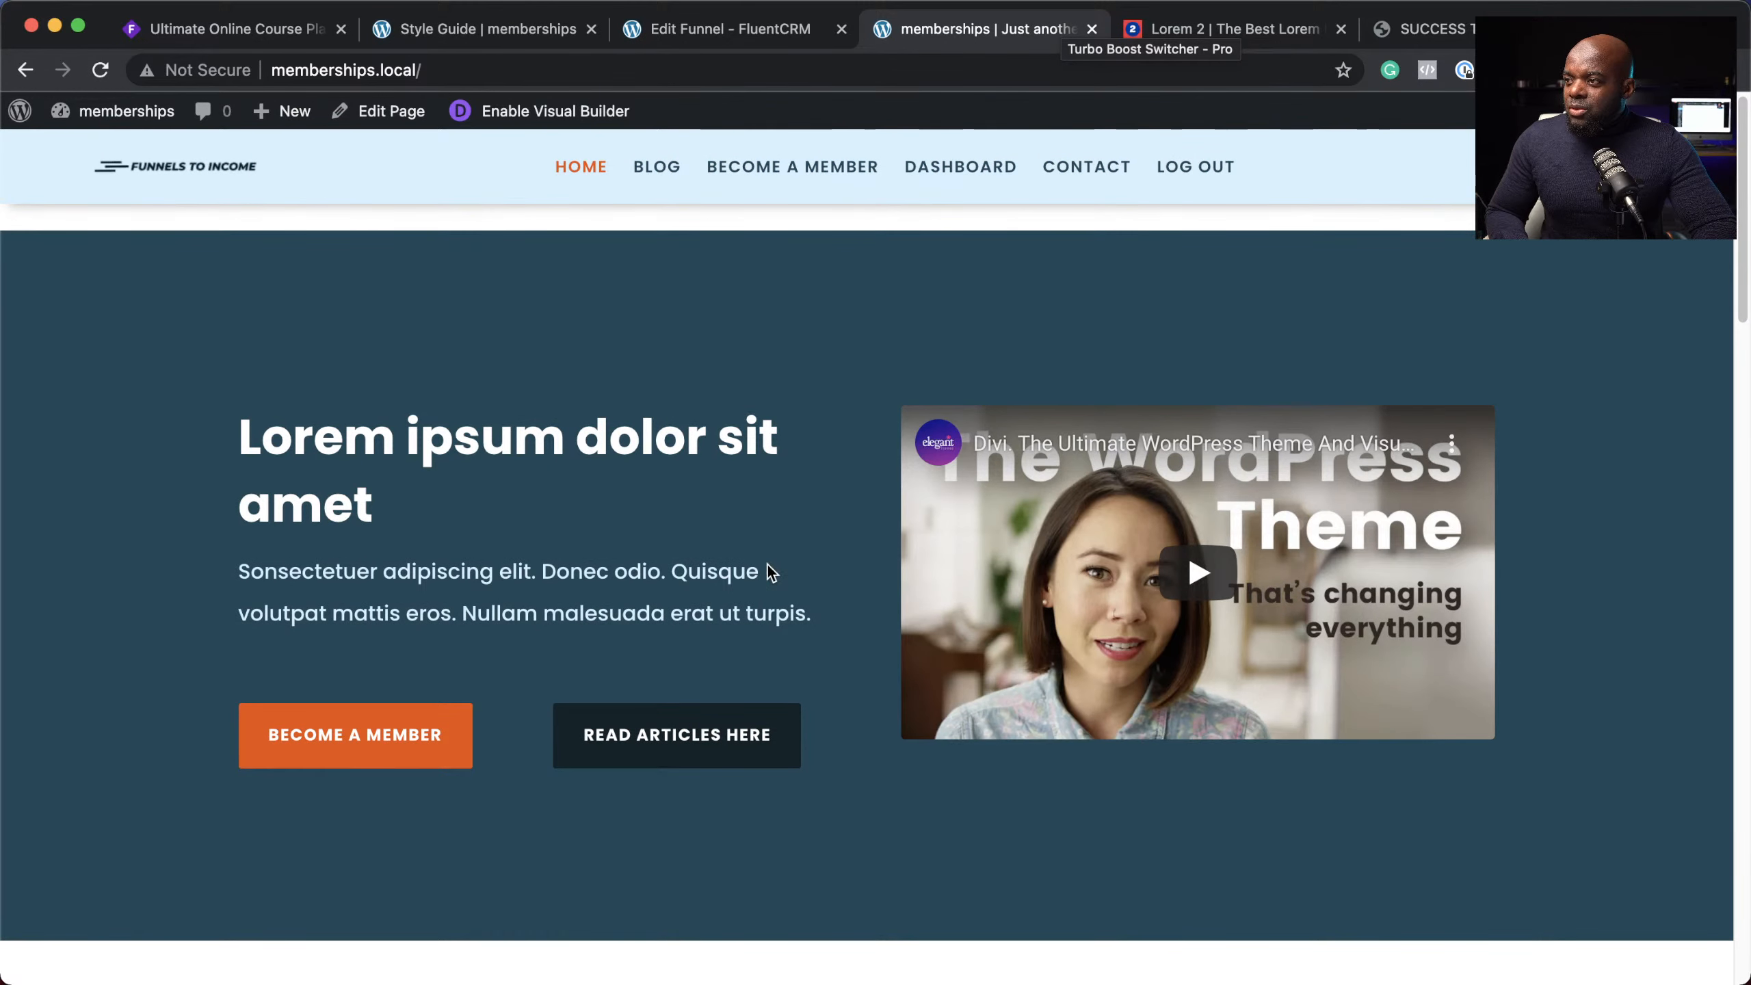
{"action": "scroll", "coordinate": [769, 561], "scroll_direction": "down", "scroll_amount": 3}
{"action": "scroll", "coordinate": [770, 559], "scroll_direction": "up", "scroll_amount": 3}
{"action": "left_click", "coordinate": [668, 181]}
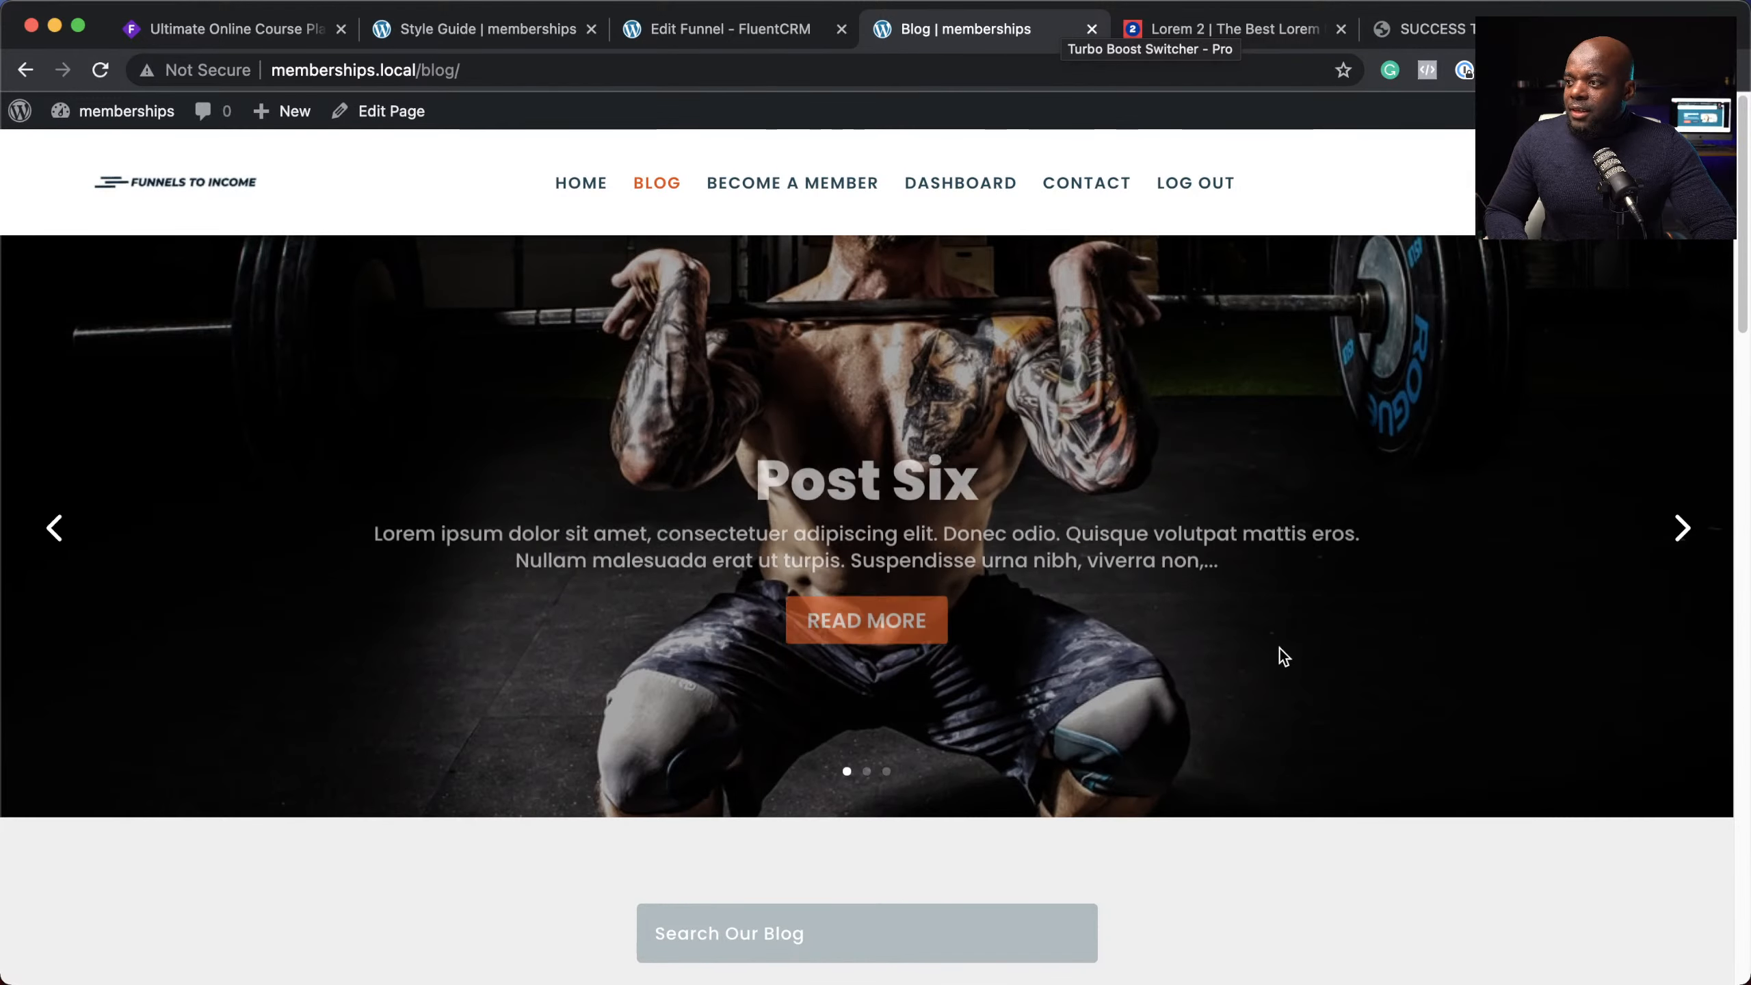
{"action": "scroll", "coordinate": [1280, 656], "scroll_direction": "down", "scroll_amount": 2}
{"action": "scroll", "coordinate": [1346, 659], "scroll_direction": "up", "scroll_amount": 2}
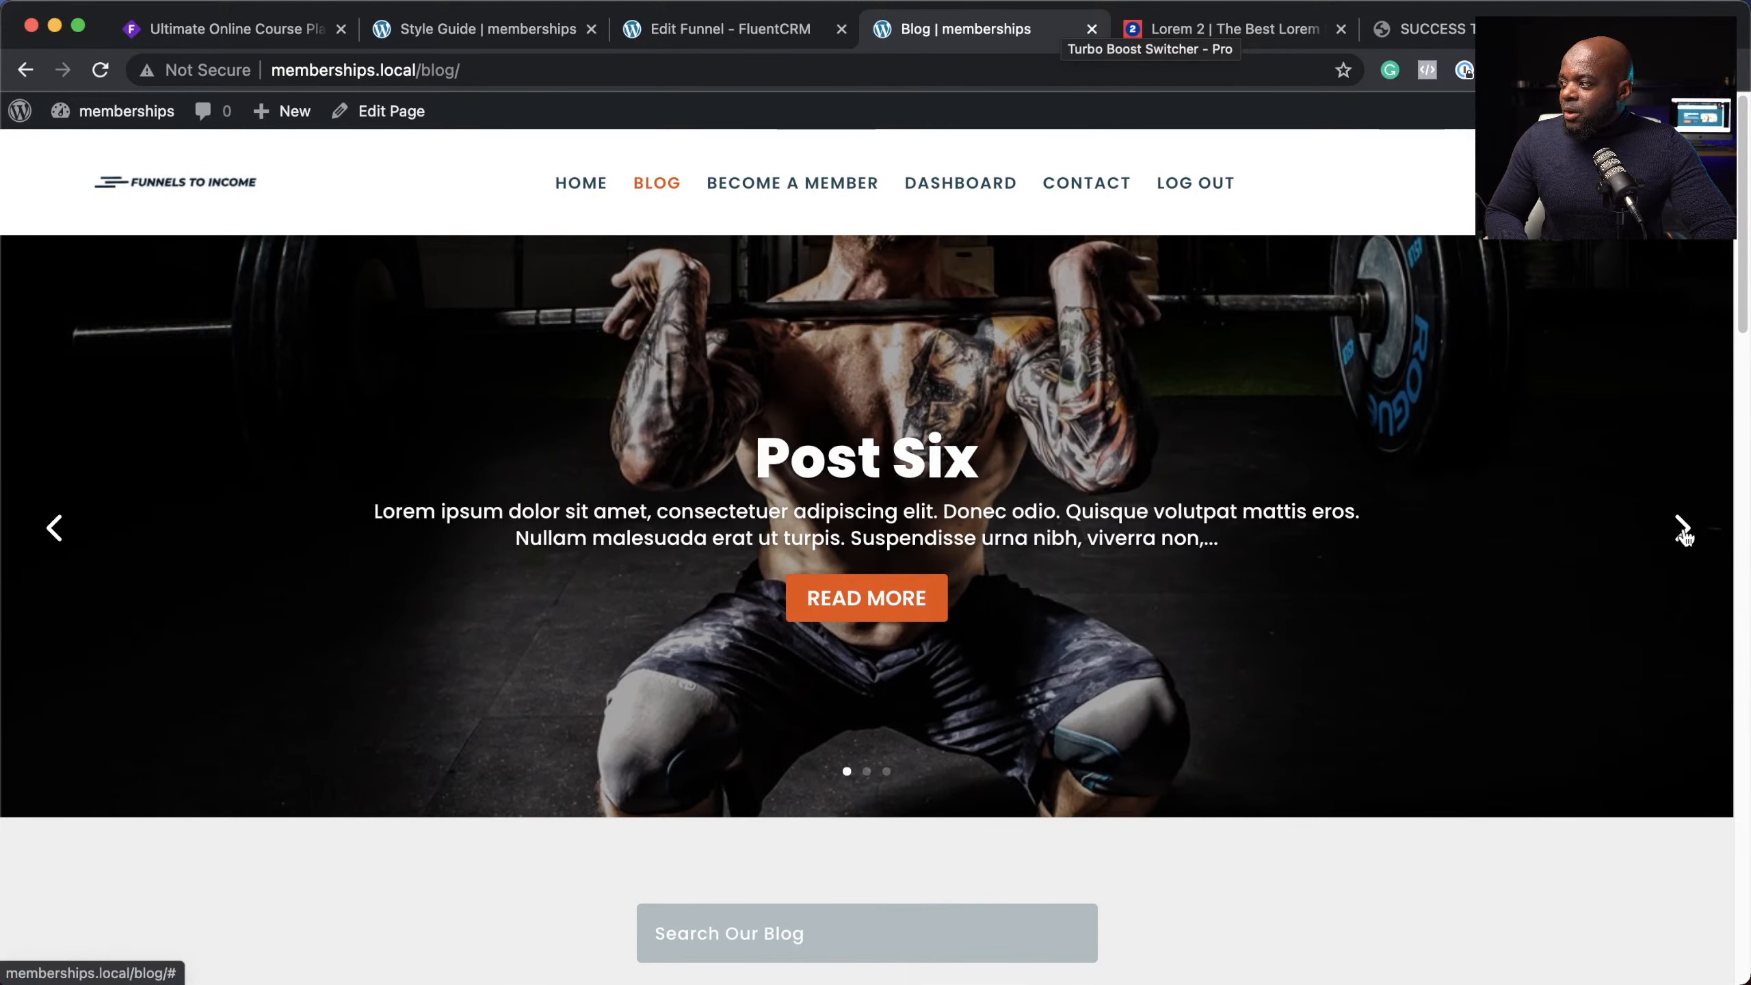
{"action": "left_click", "coordinate": [1683, 529]}
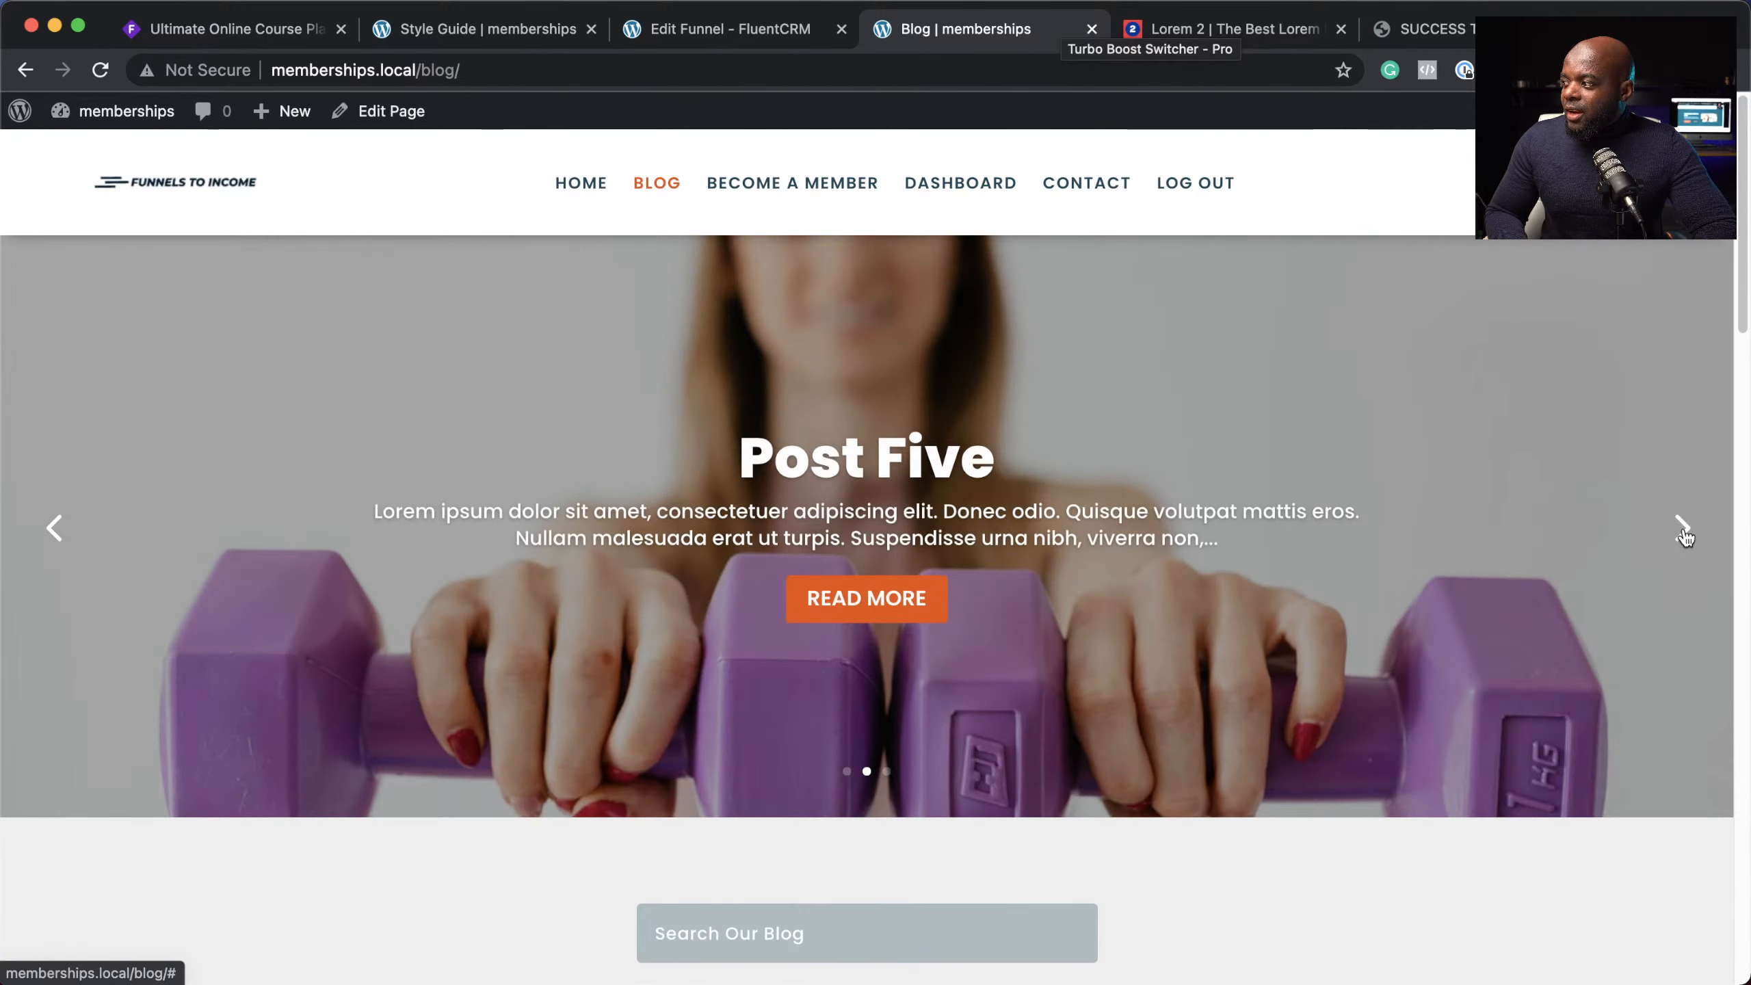
{"action": "left_click", "coordinate": [1683, 529]}
{"action": "scroll", "coordinate": [1277, 676], "scroll_direction": "down", "scroll_amount": 1}
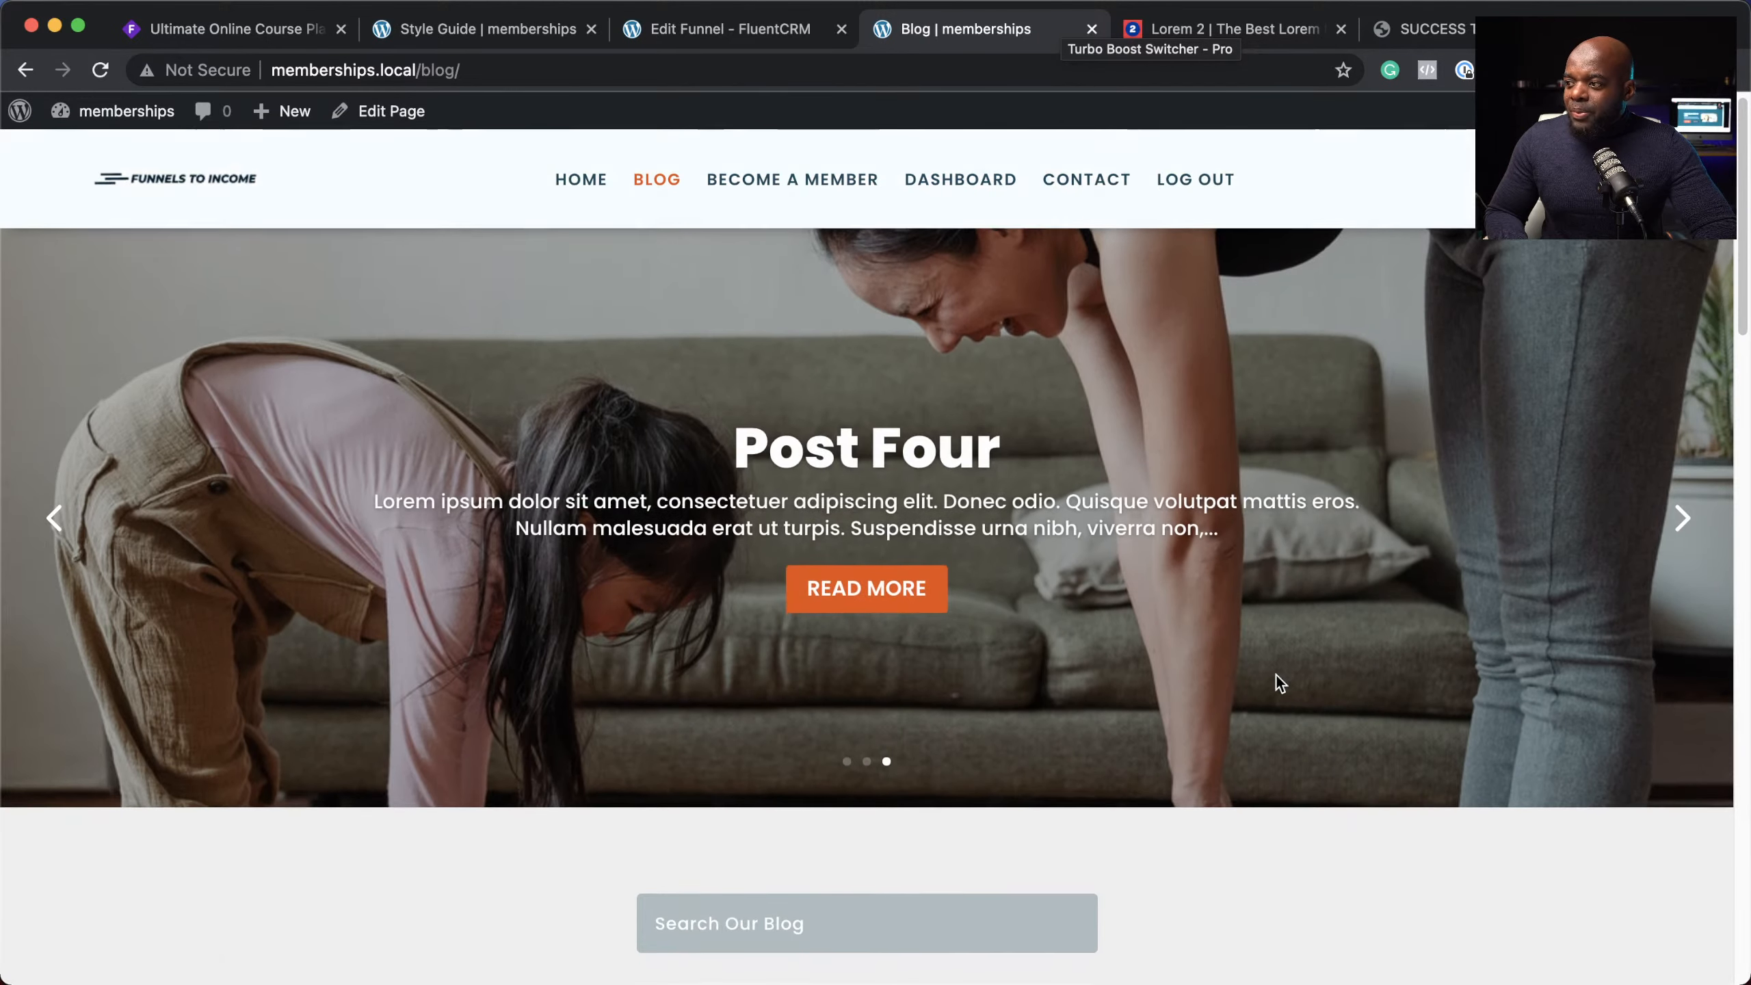
{"action": "scroll", "coordinate": [1276, 676], "scroll_direction": "down", "scroll_amount": 10}
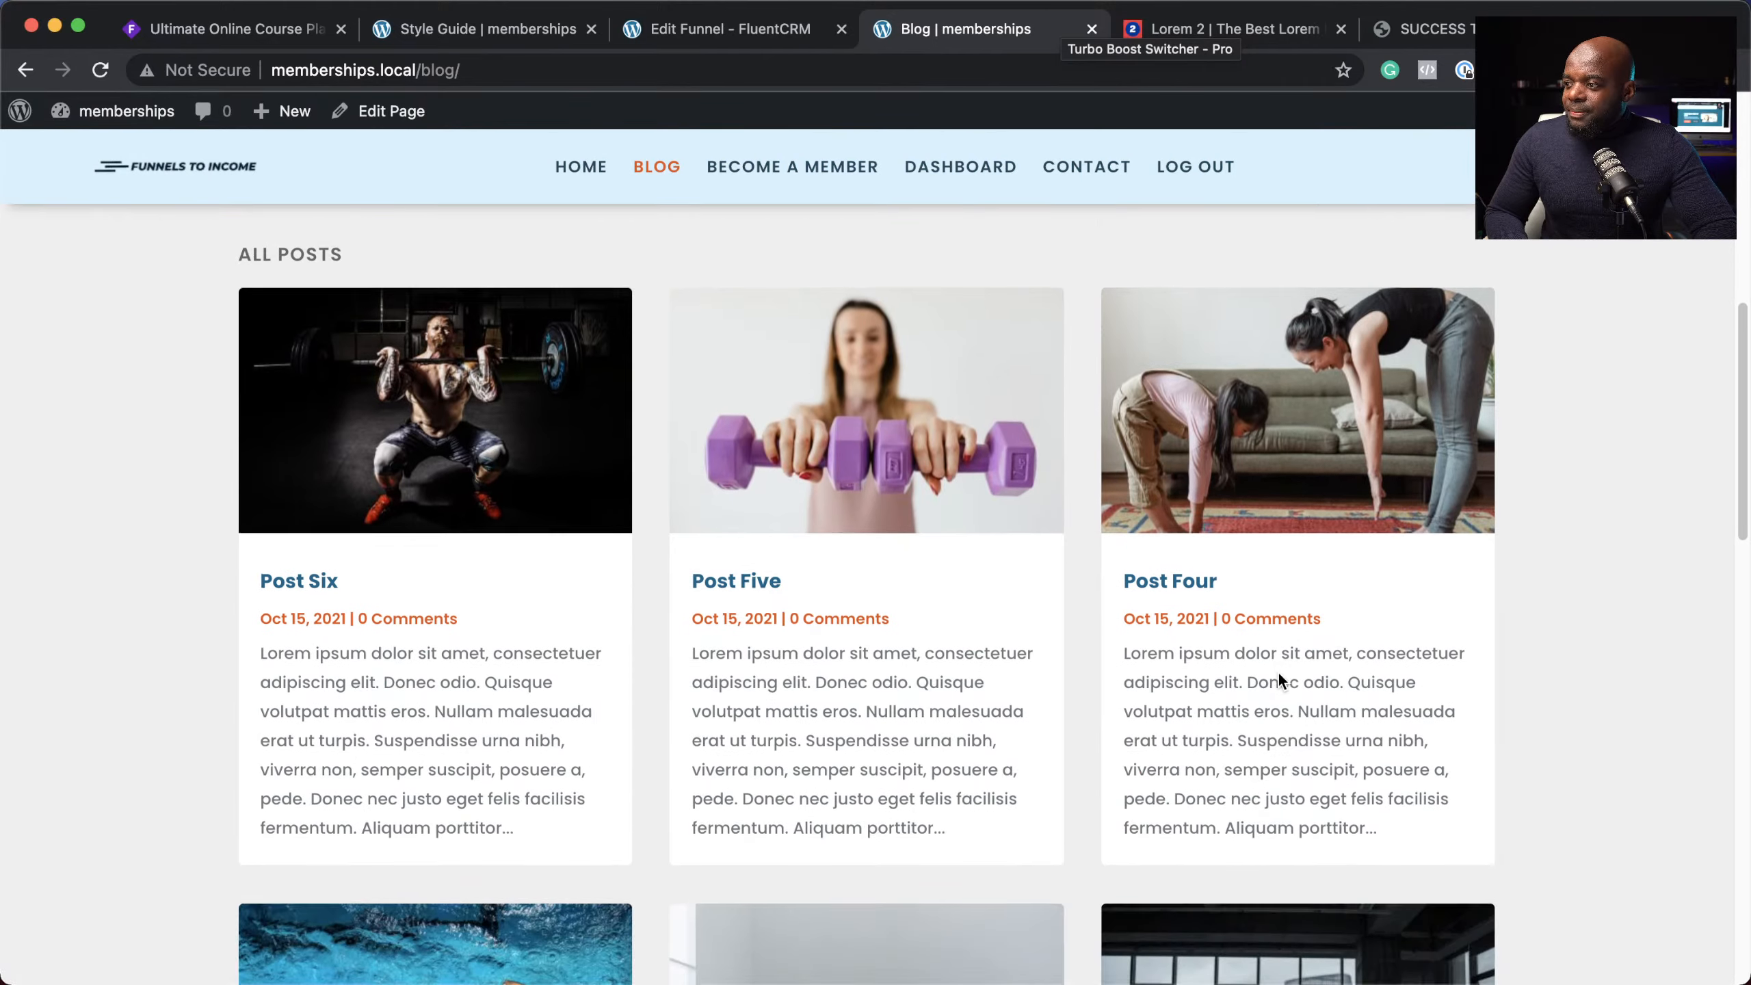
{"action": "scroll", "coordinate": [1278, 673], "scroll_direction": "down", "scroll_amount": 2}
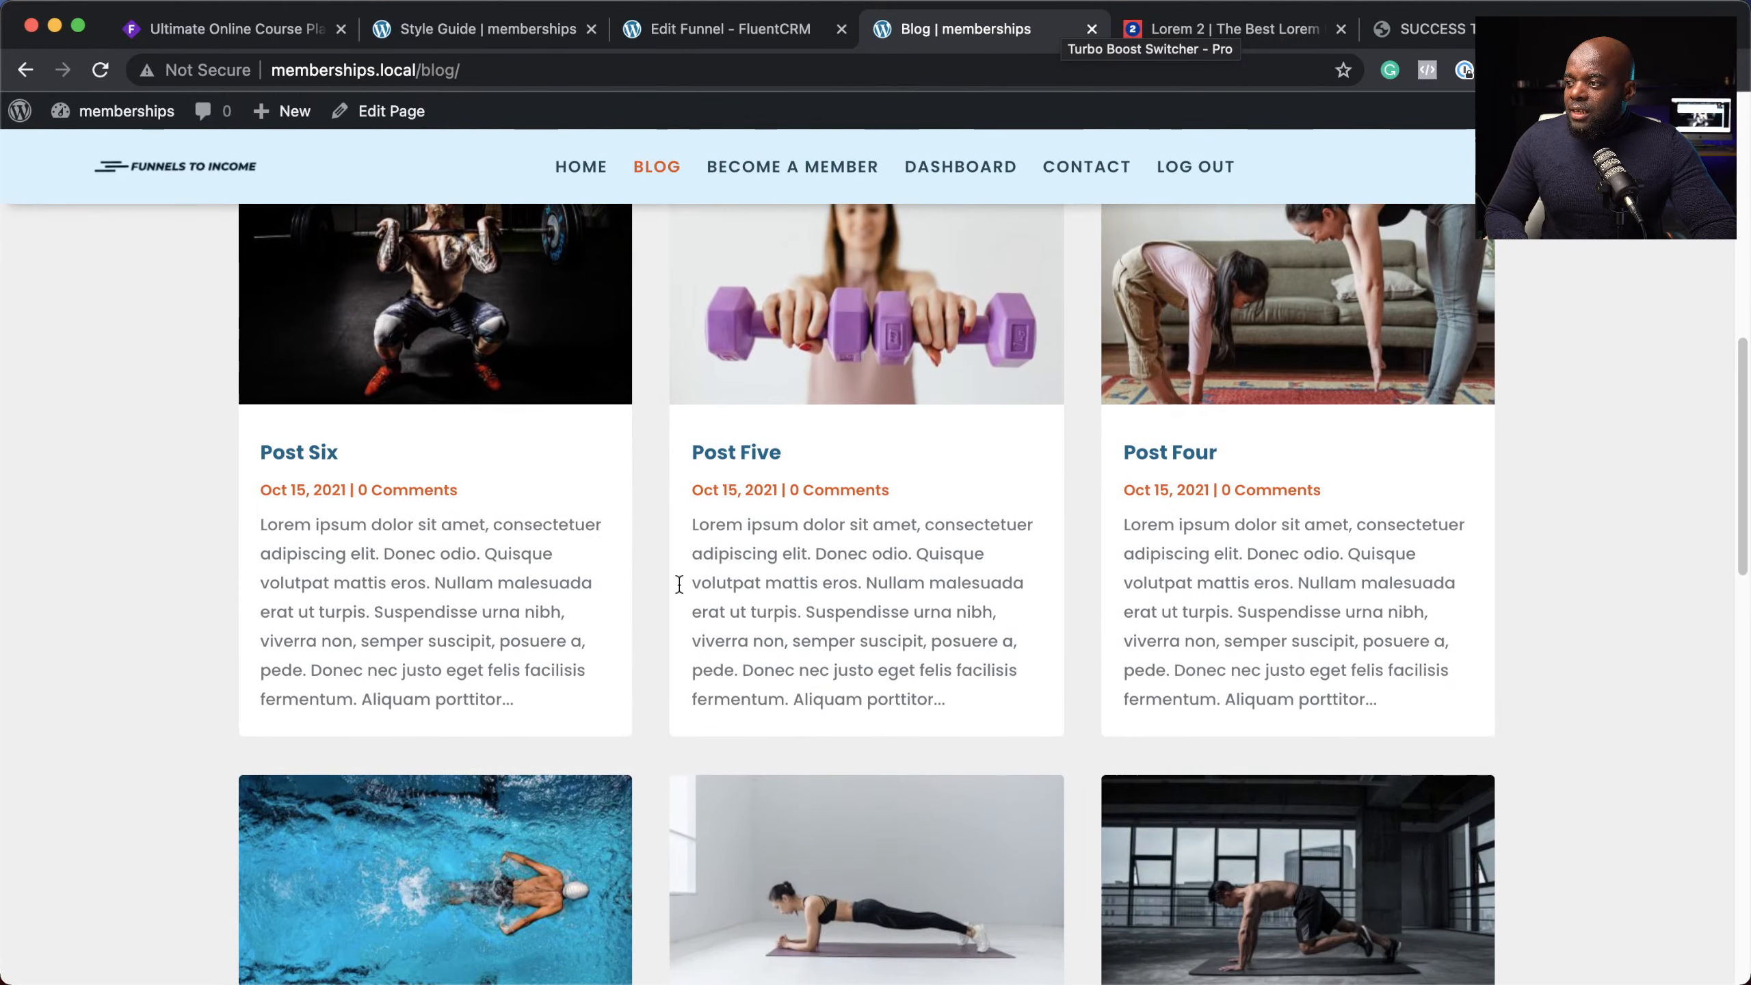
Step: Open the Post Five article and scroll down to its free ebook signup form
{"action": "left_click", "coordinate": [759, 463]}
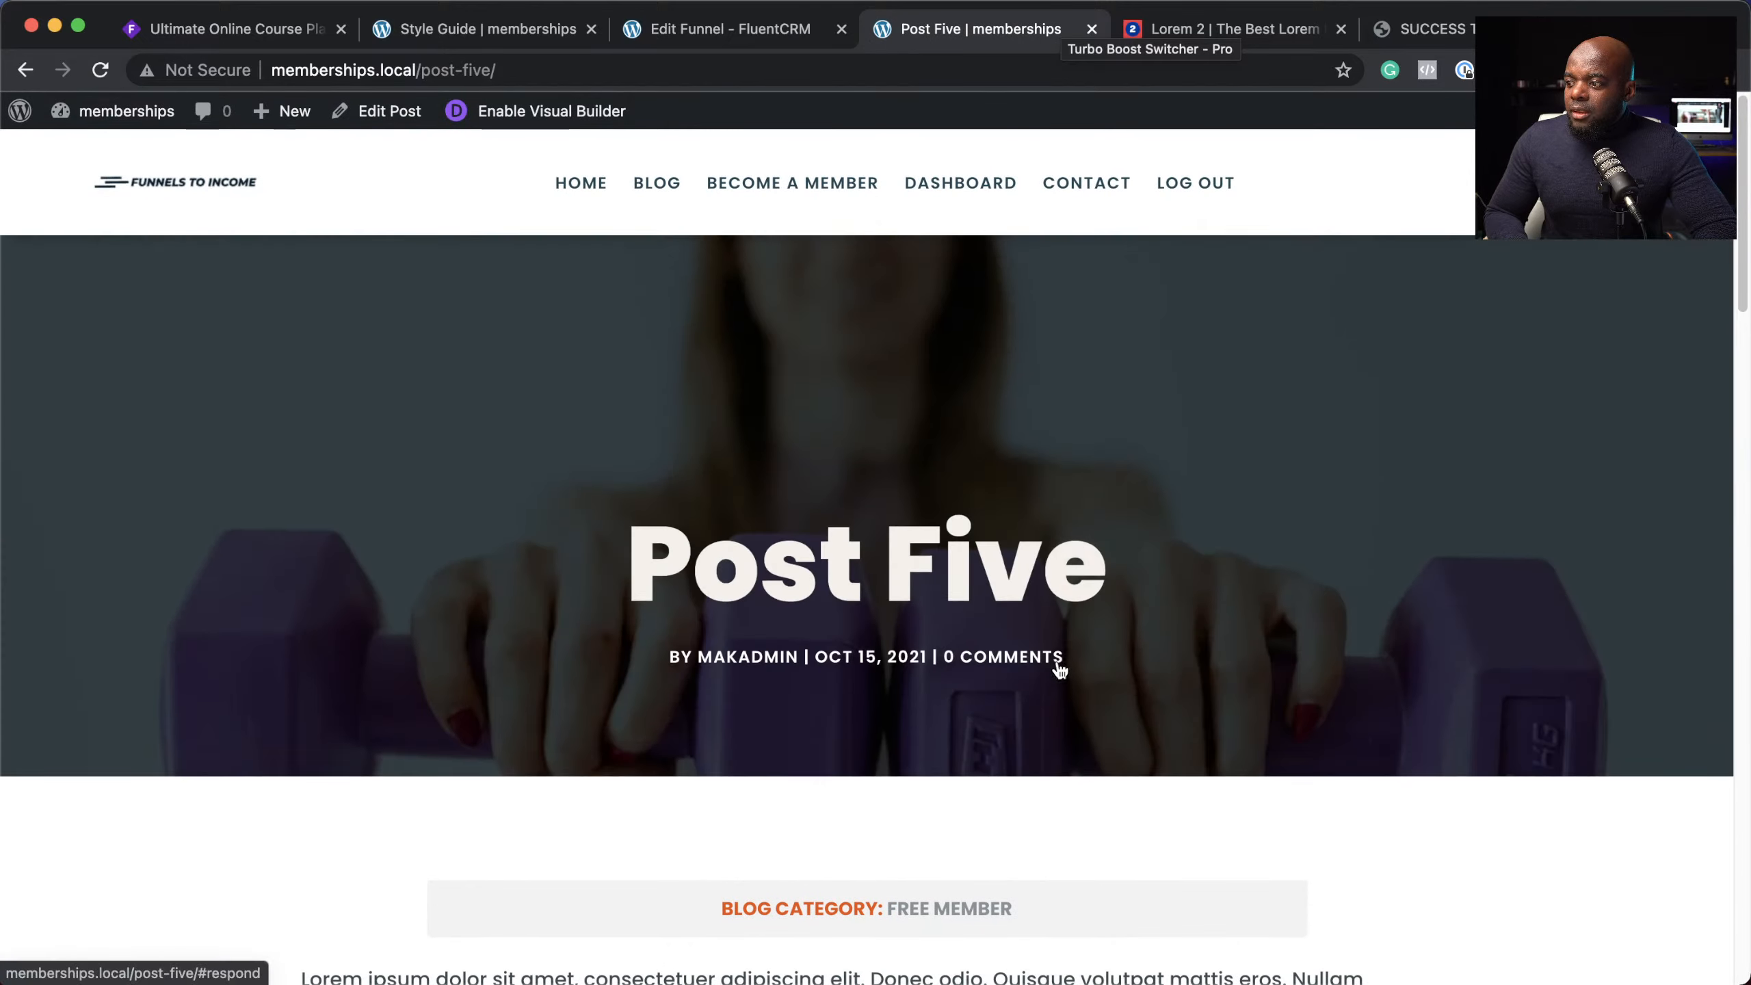
{"action": "scroll", "coordinate": [1057, 662], "scroll_direction": "down", "scroll_amount": 5}
{"action": "scroll", "coordinate": [1057, 660], "scroll_direction": "down", "scroll_amount": 15}
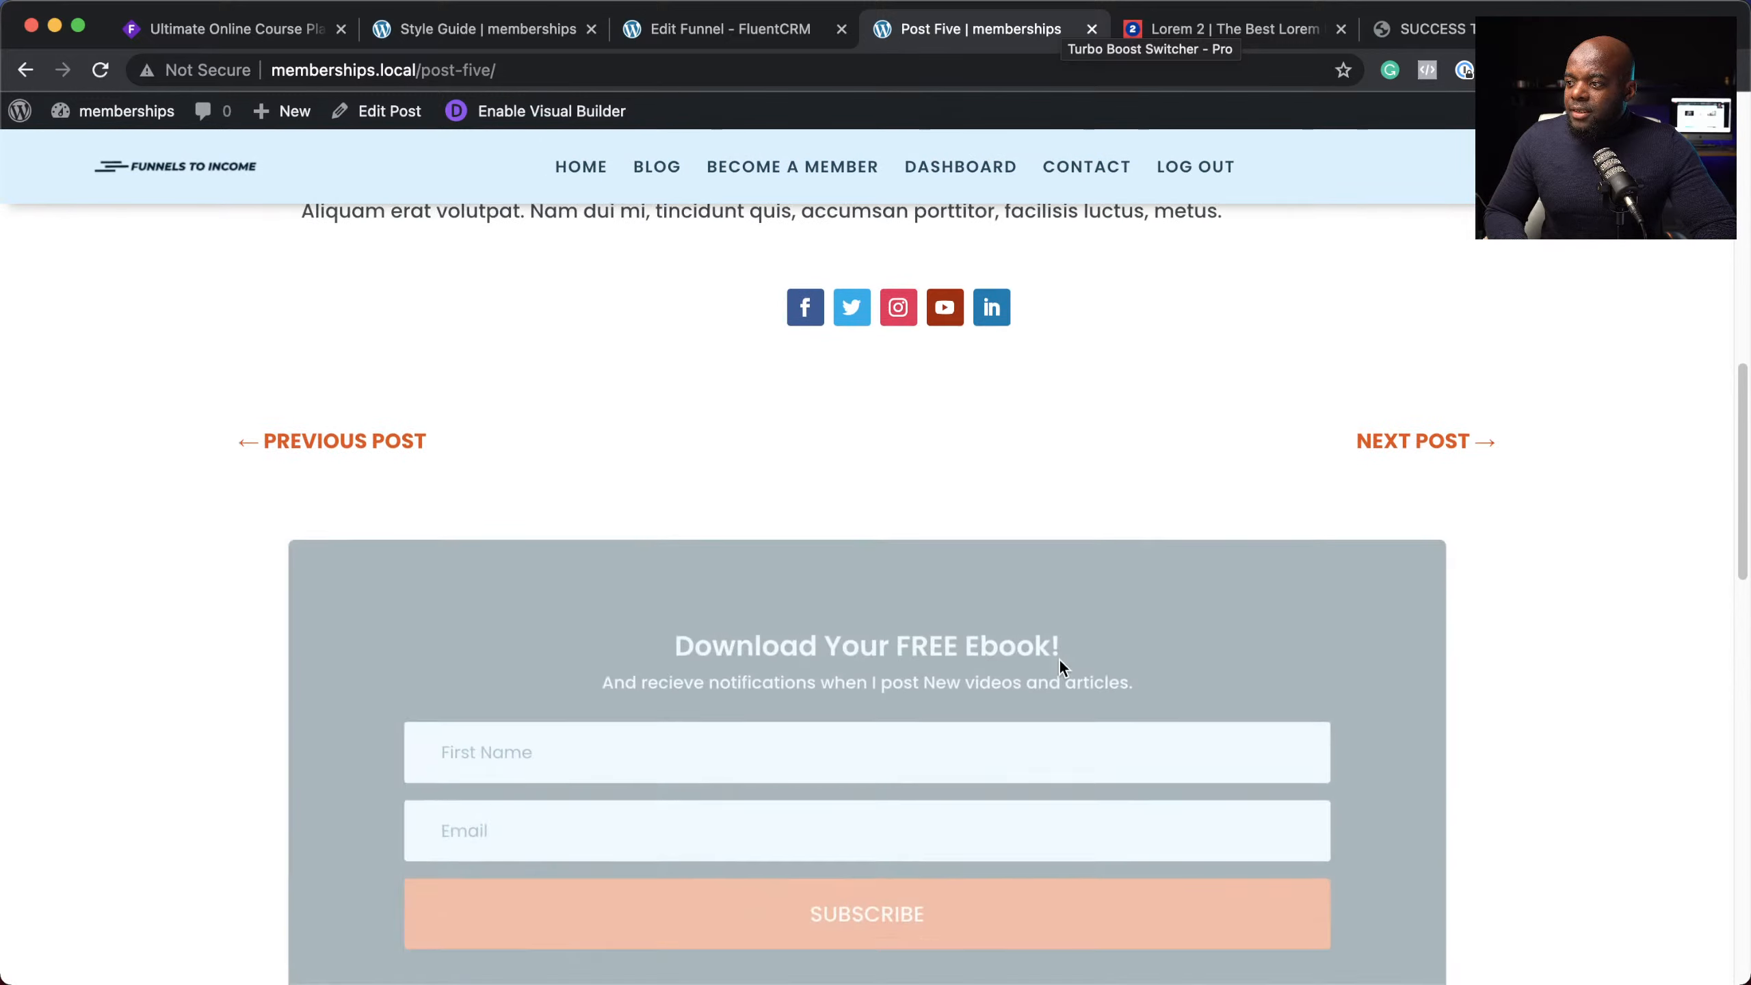
{"action": "scroll", "coordinate": [1229, 652], "scroll_direction": "up", "scroll_amount": 12}
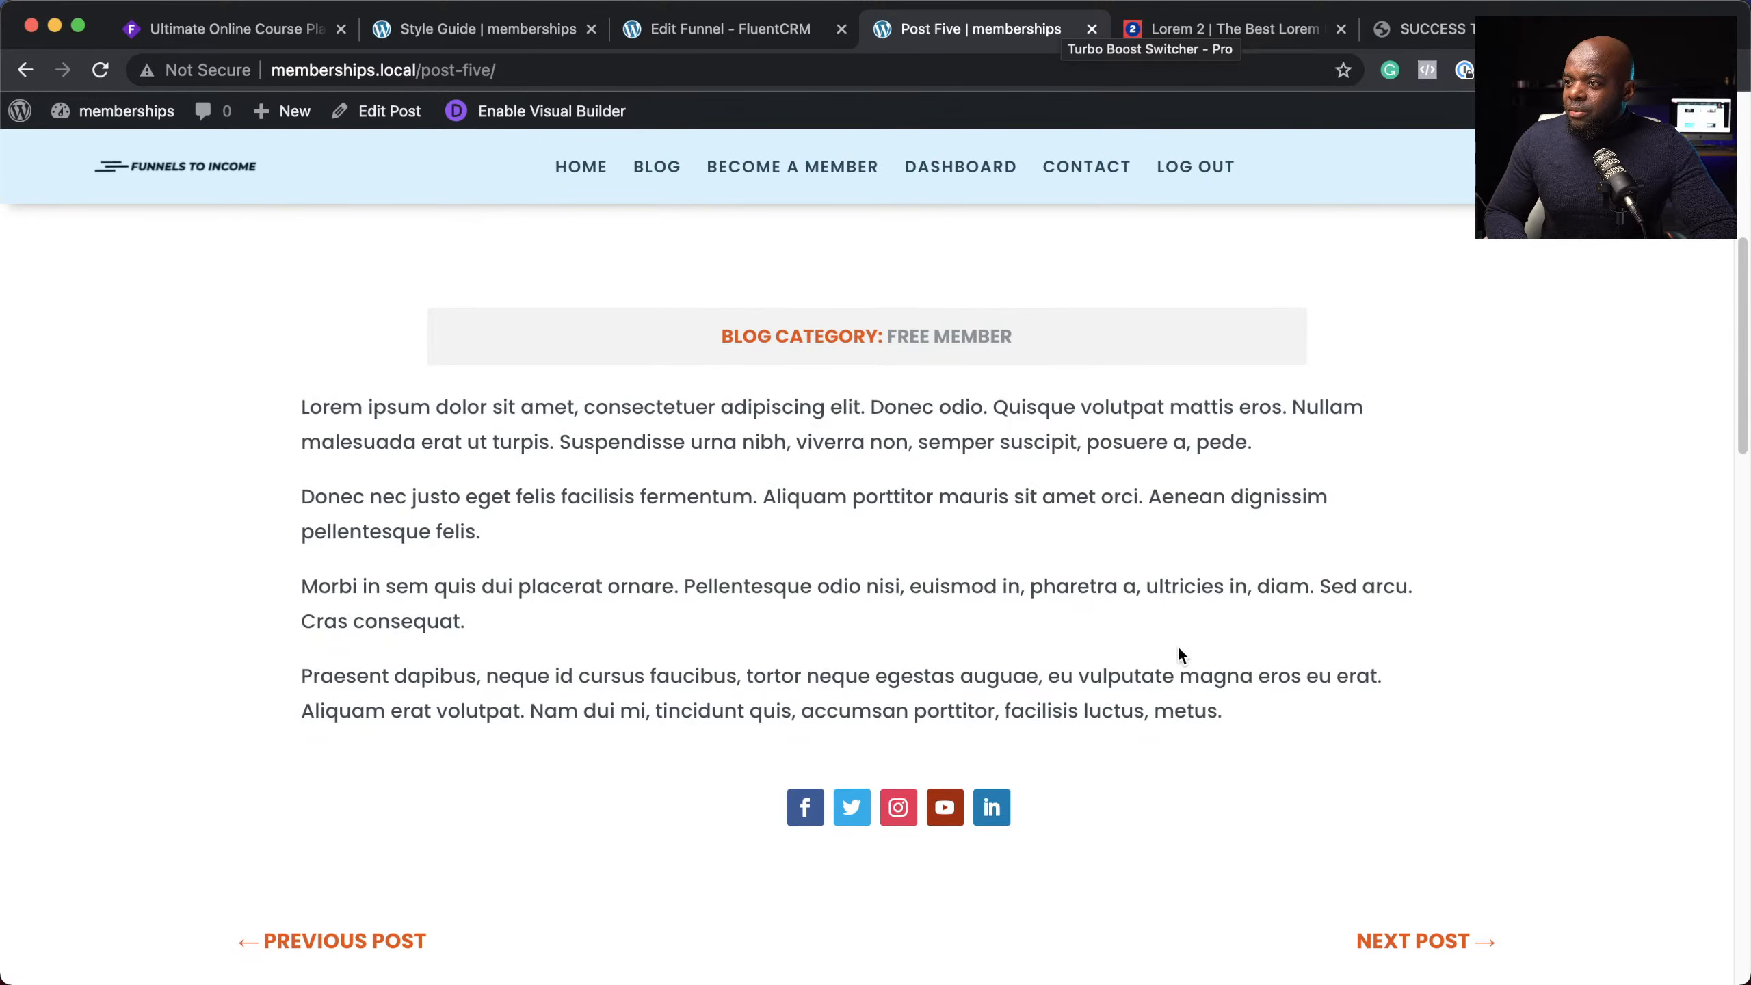
{"action": "scroll", "coordinate": [1178, 647], "scroll_direction": "down", "scroll_amount": 7}
{"action": "scroll", "coordinate": [1178, 647], "scroll_direction": "down", "scroll_amount": 3}
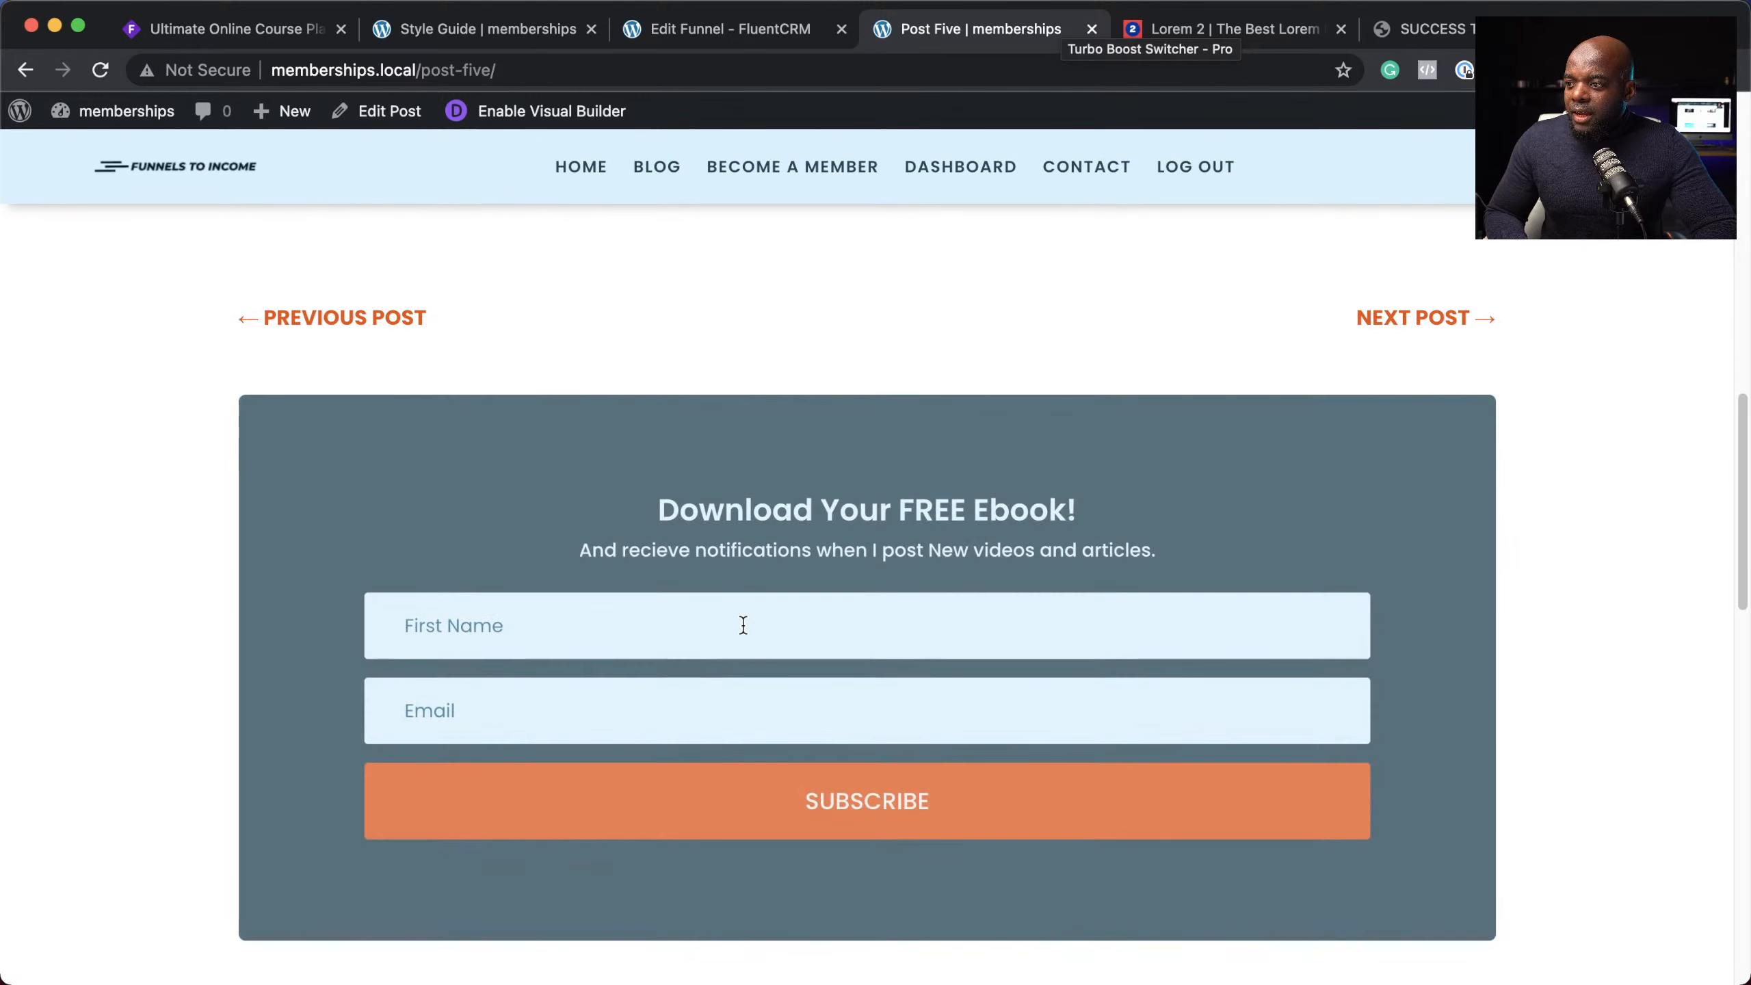
Step: Fill in the subscriber's first name and e-mail address and submit the ebook form
{"action": "left_click", "coordinate": [691, 636]}
{"action": "type", "text": "Augus"}
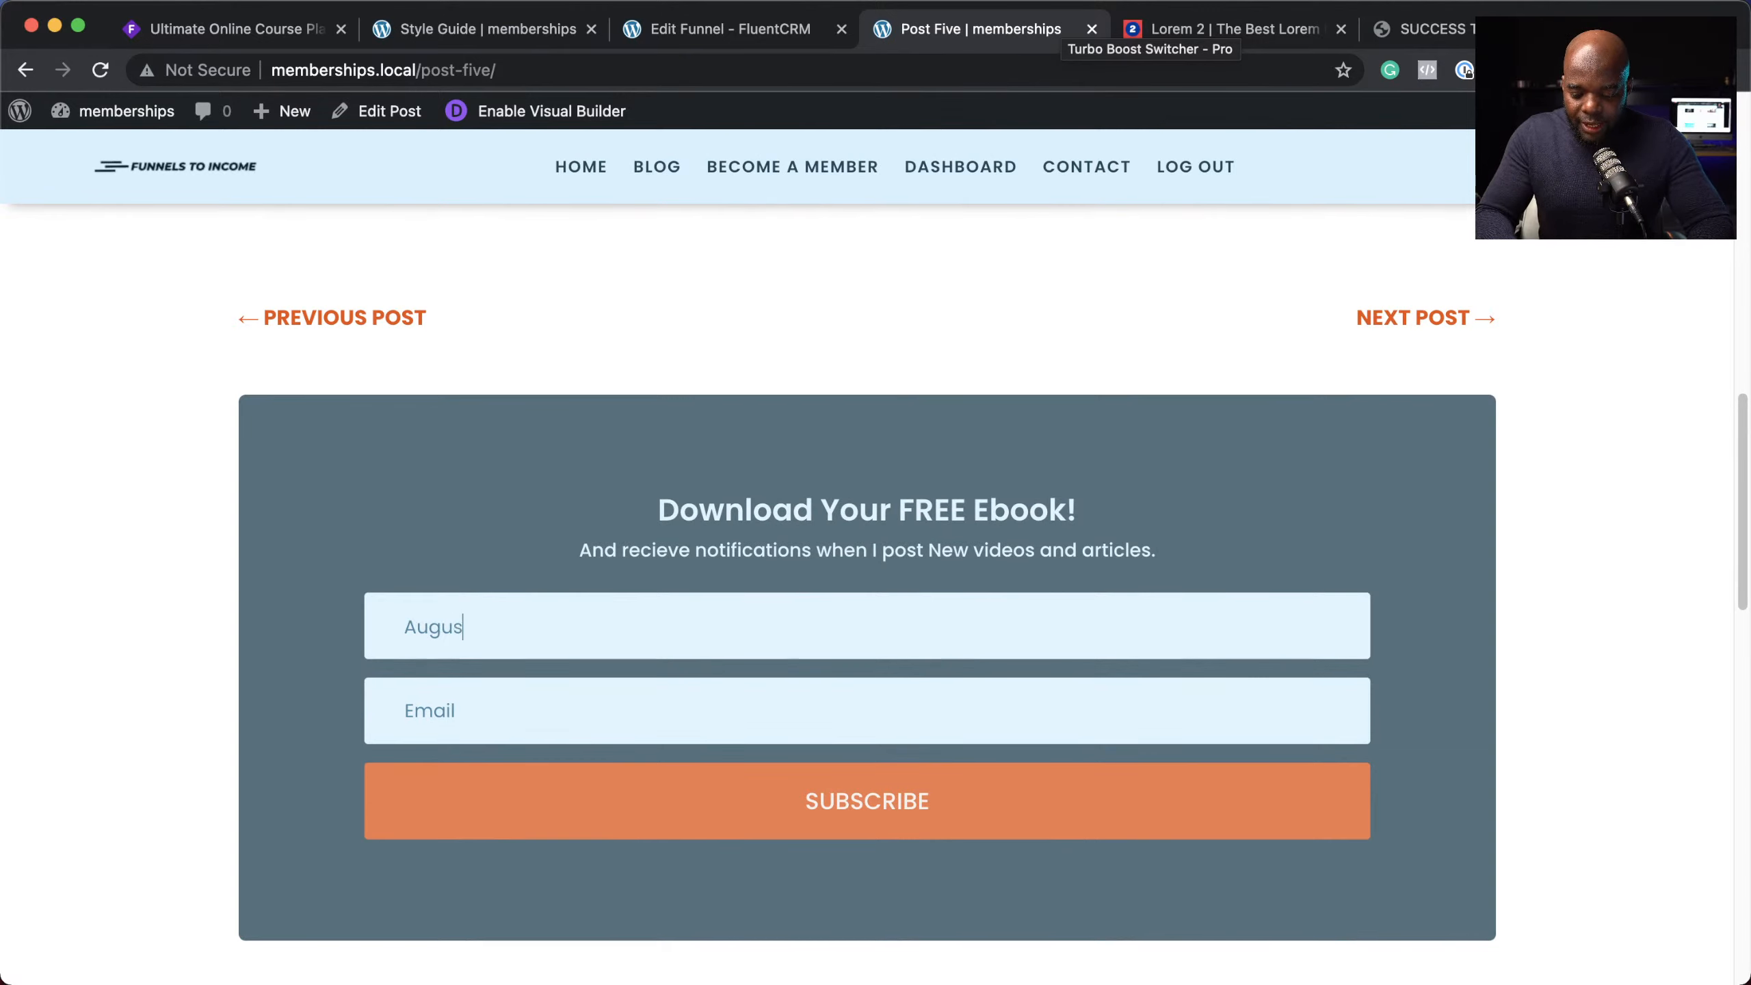
{"action": "type", "text": "tine"}
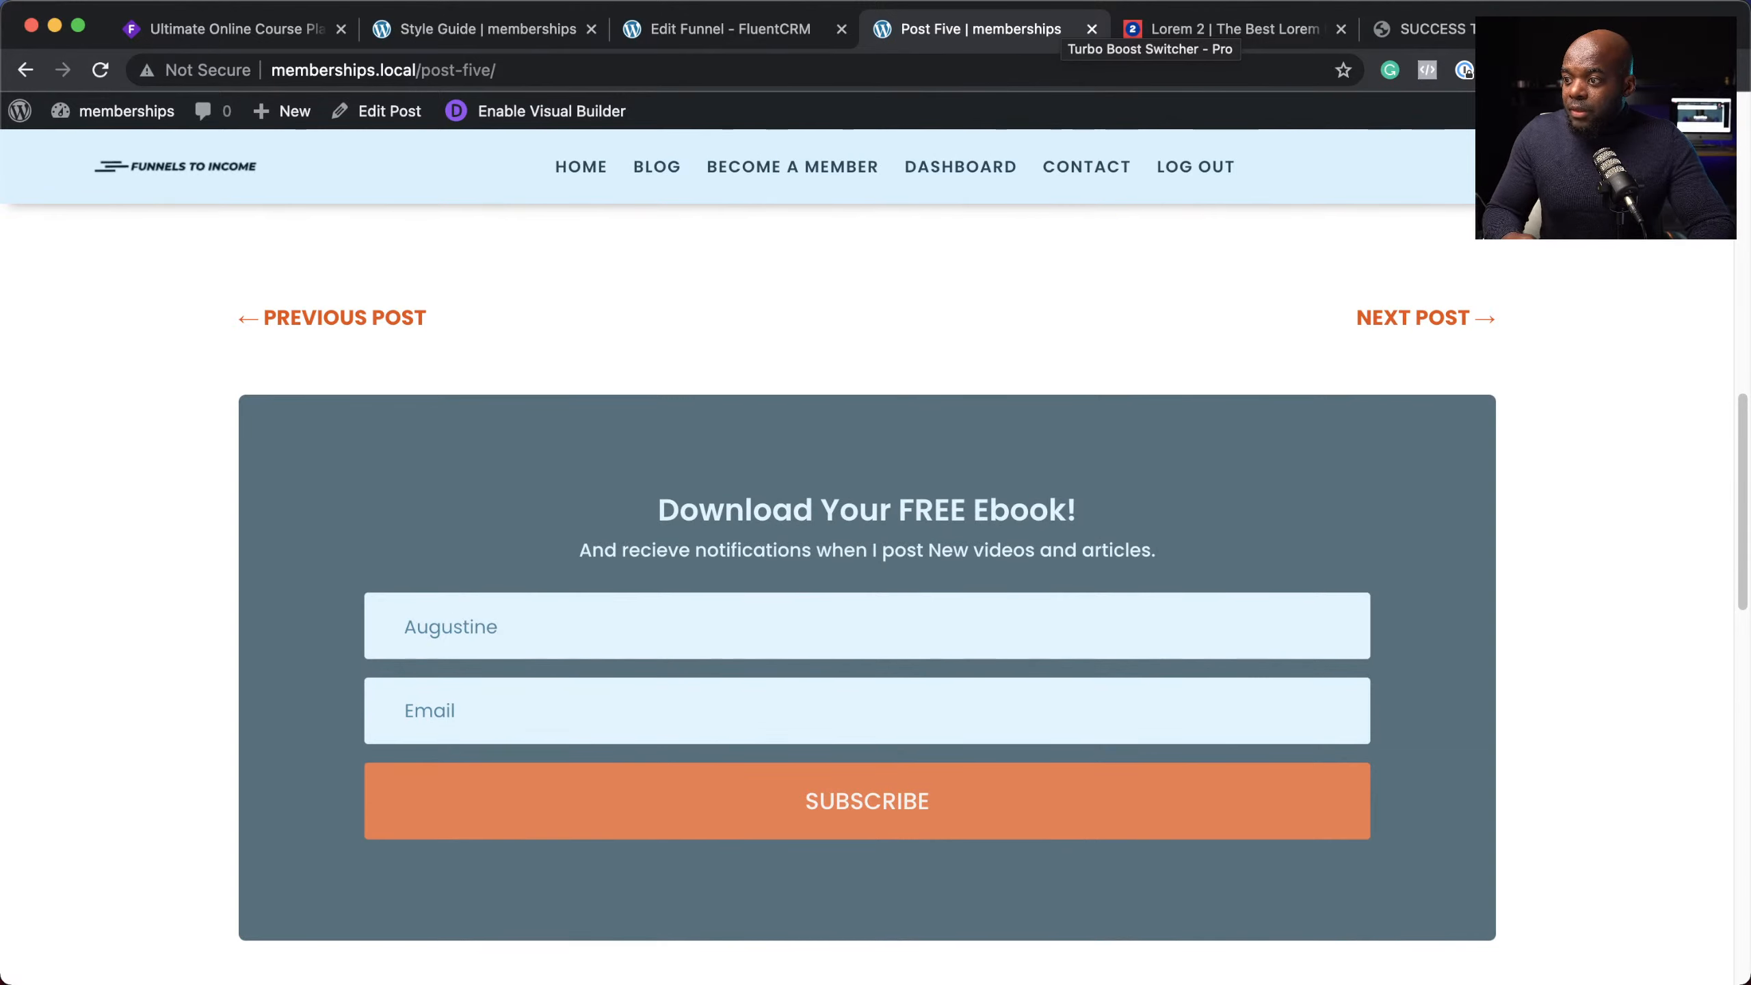
{"action": "left_click", "coordinate": [625, 712]}
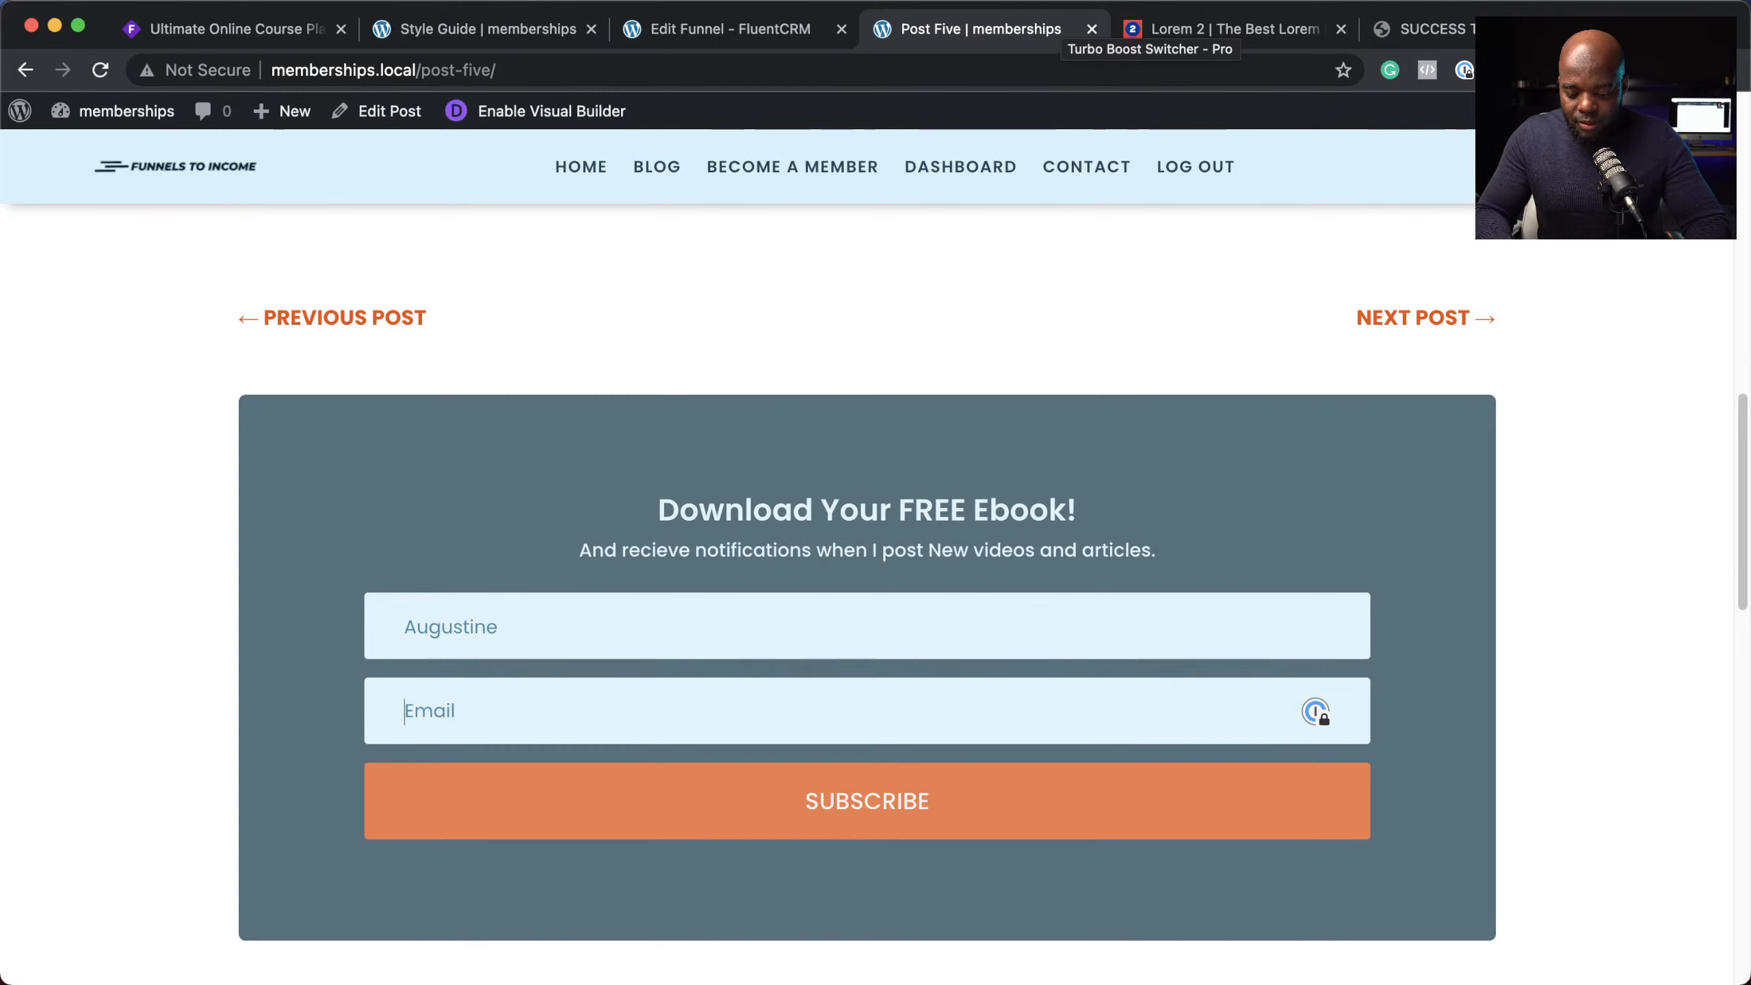
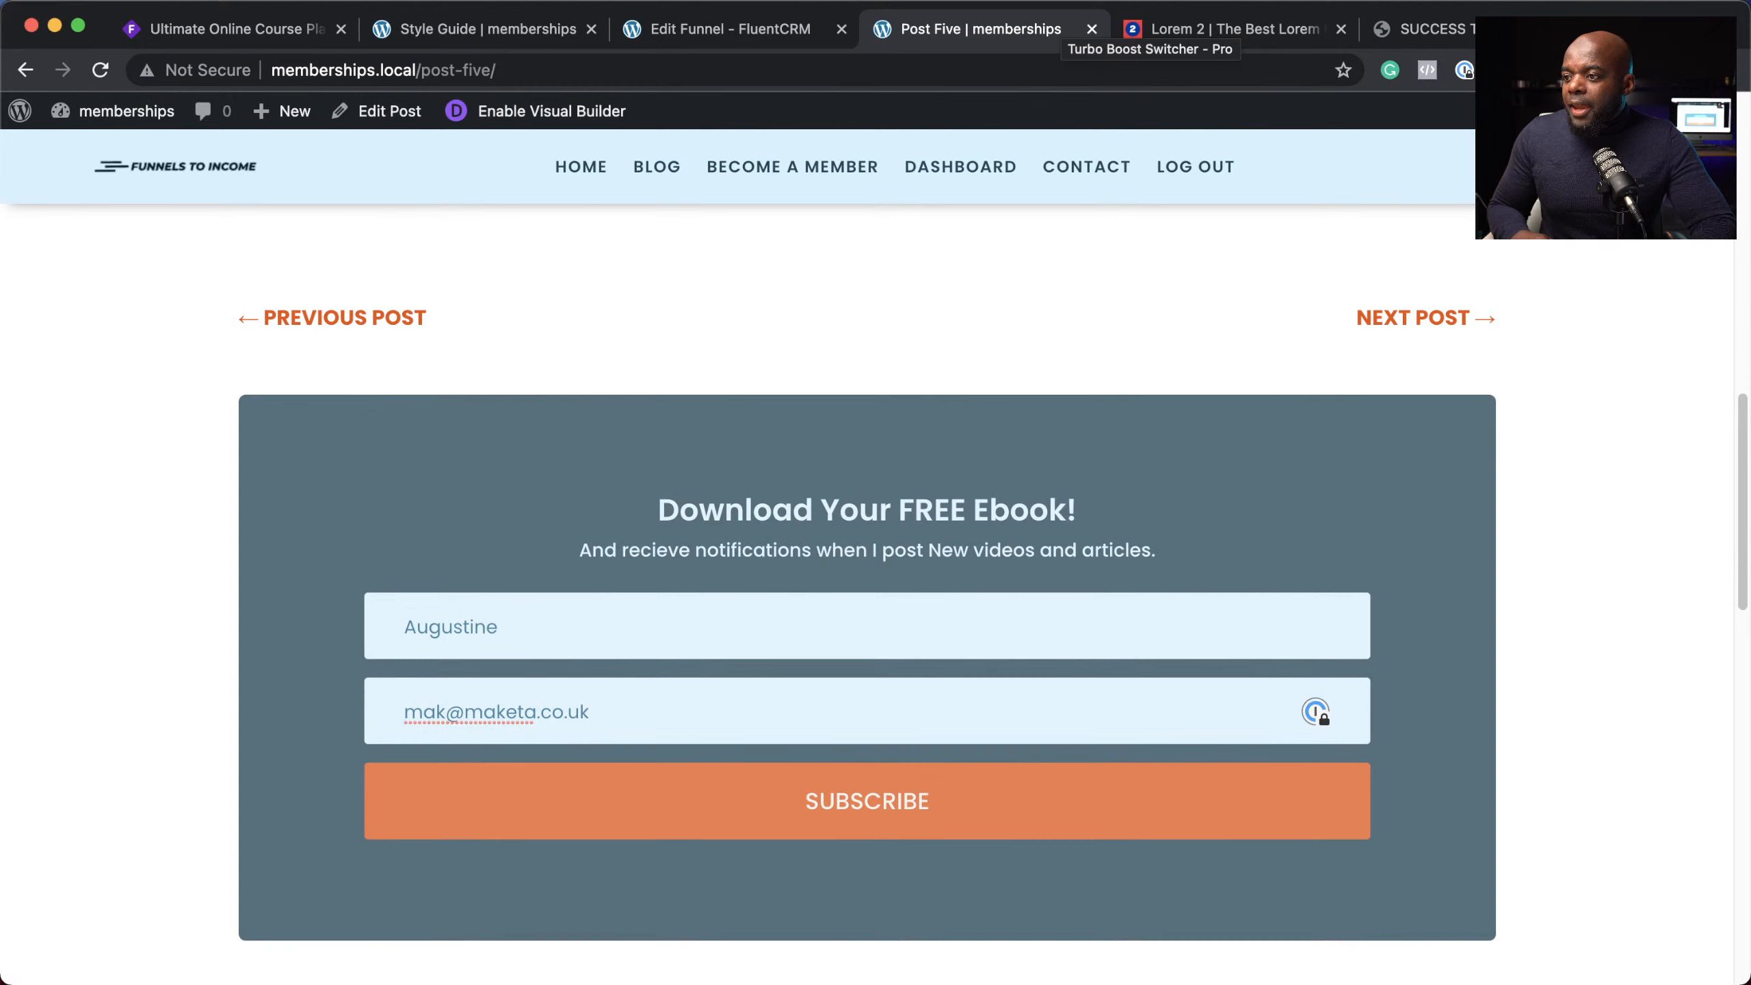
{"action": "left_click", "coordinate": [861, 820]}
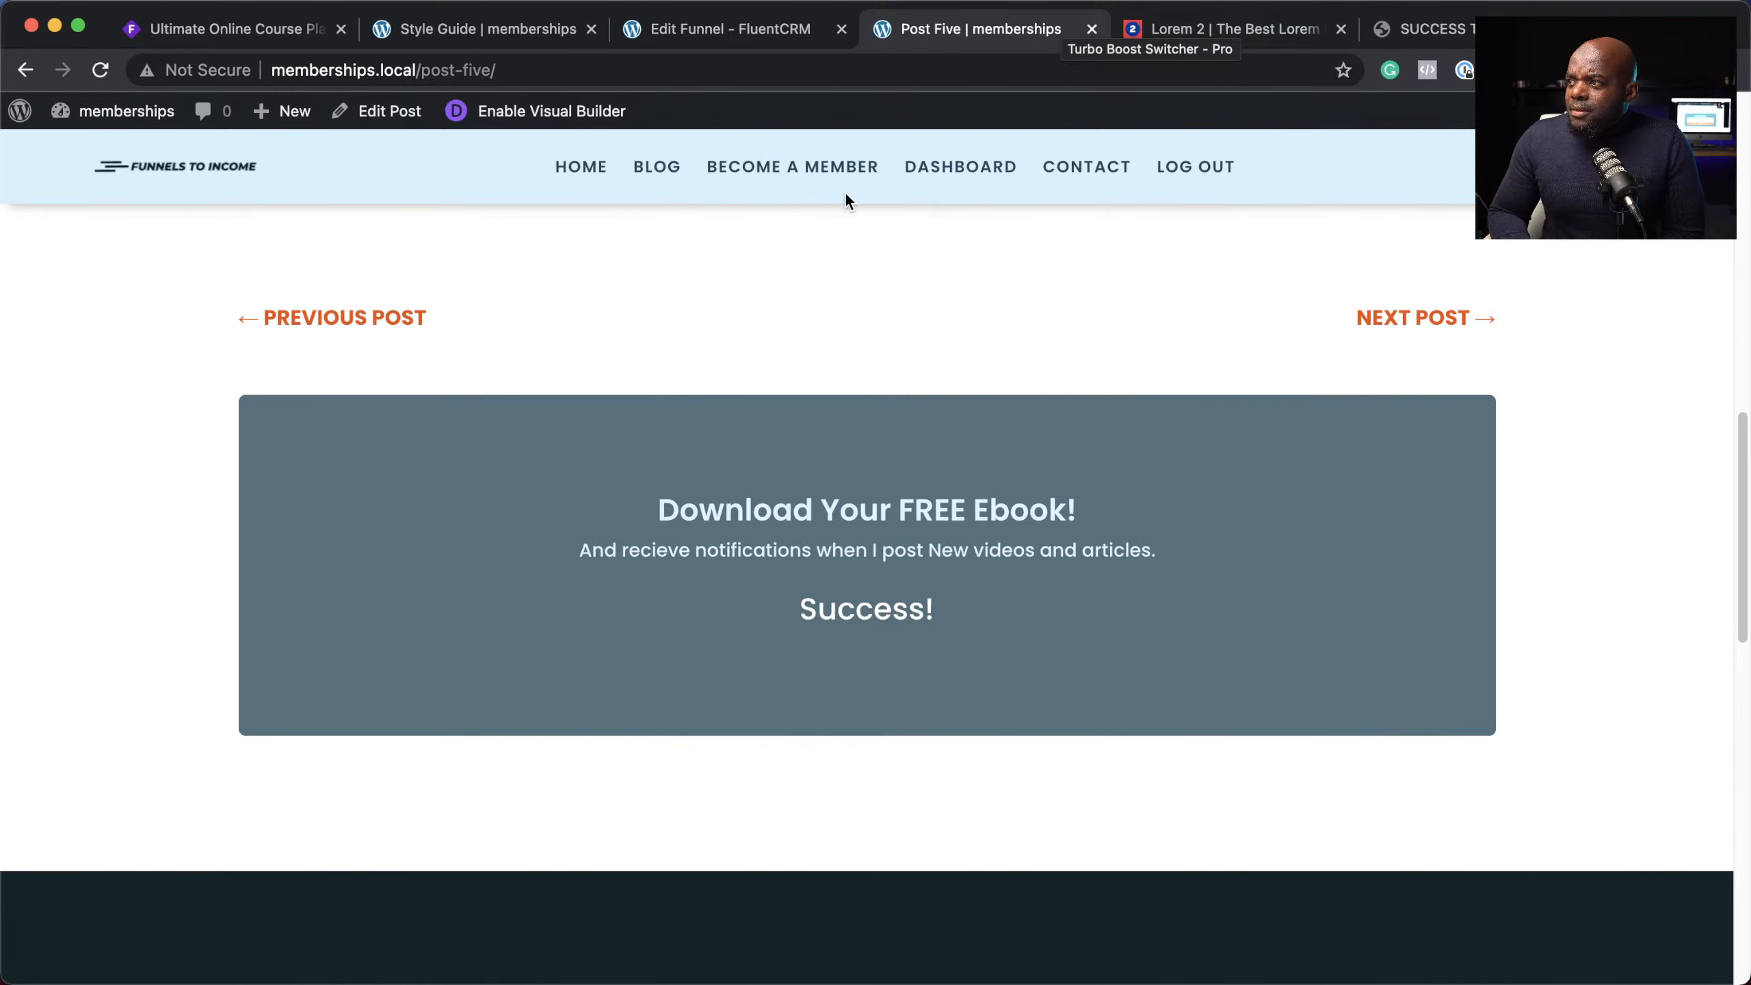
Step: Go from the WordPress dashboard into FluentCRM's All Contacts list
{"action": "mouse_move", "coordinate": [123, 110]}
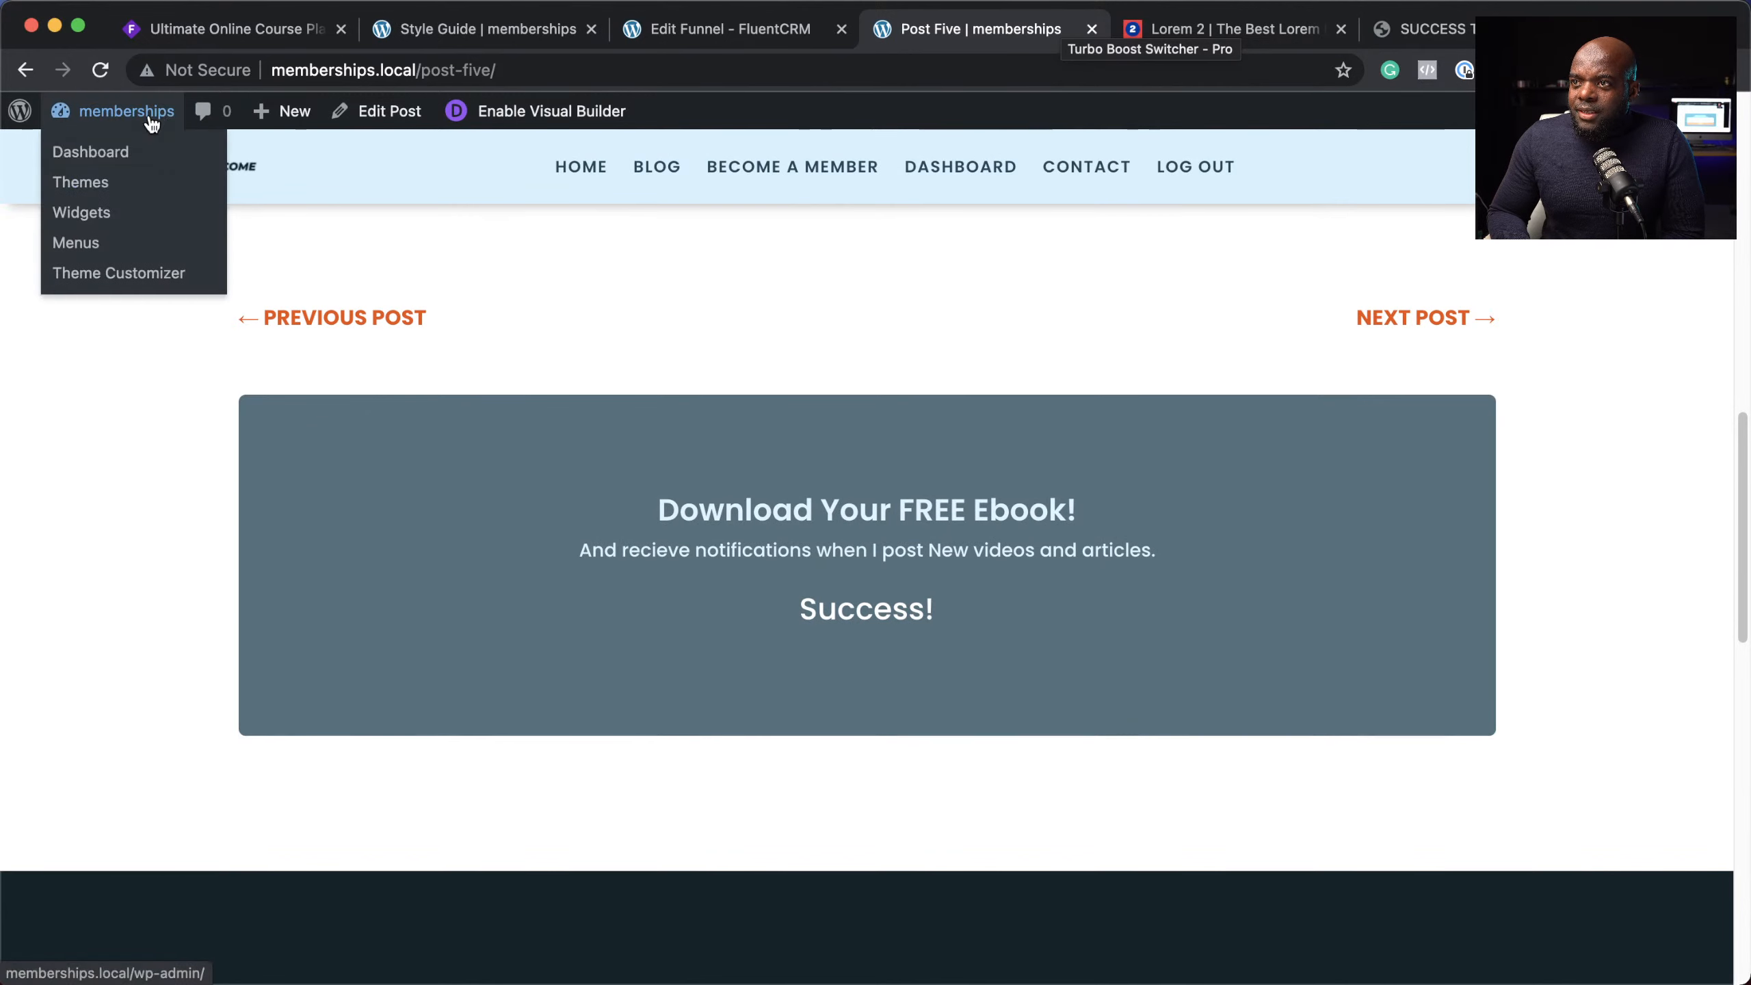
{"action": "left_click", "coordinate": [124, 153]}
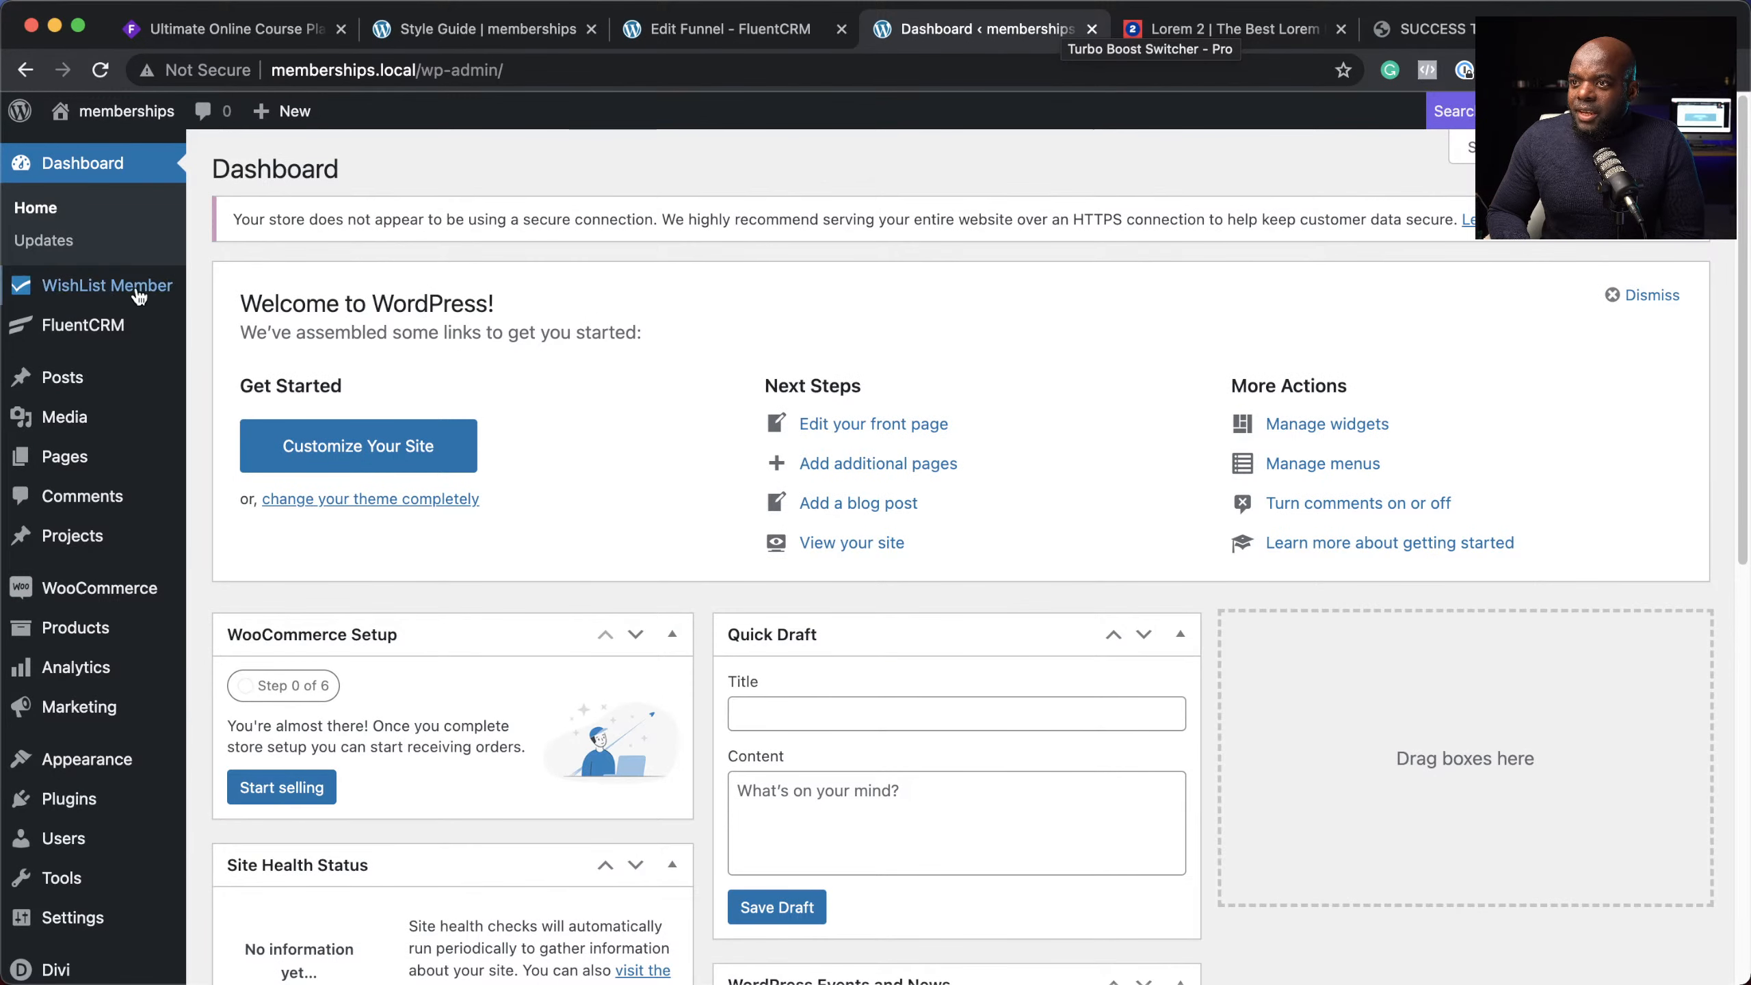
{"action": "left_click", "coordinate": [99, 330]}
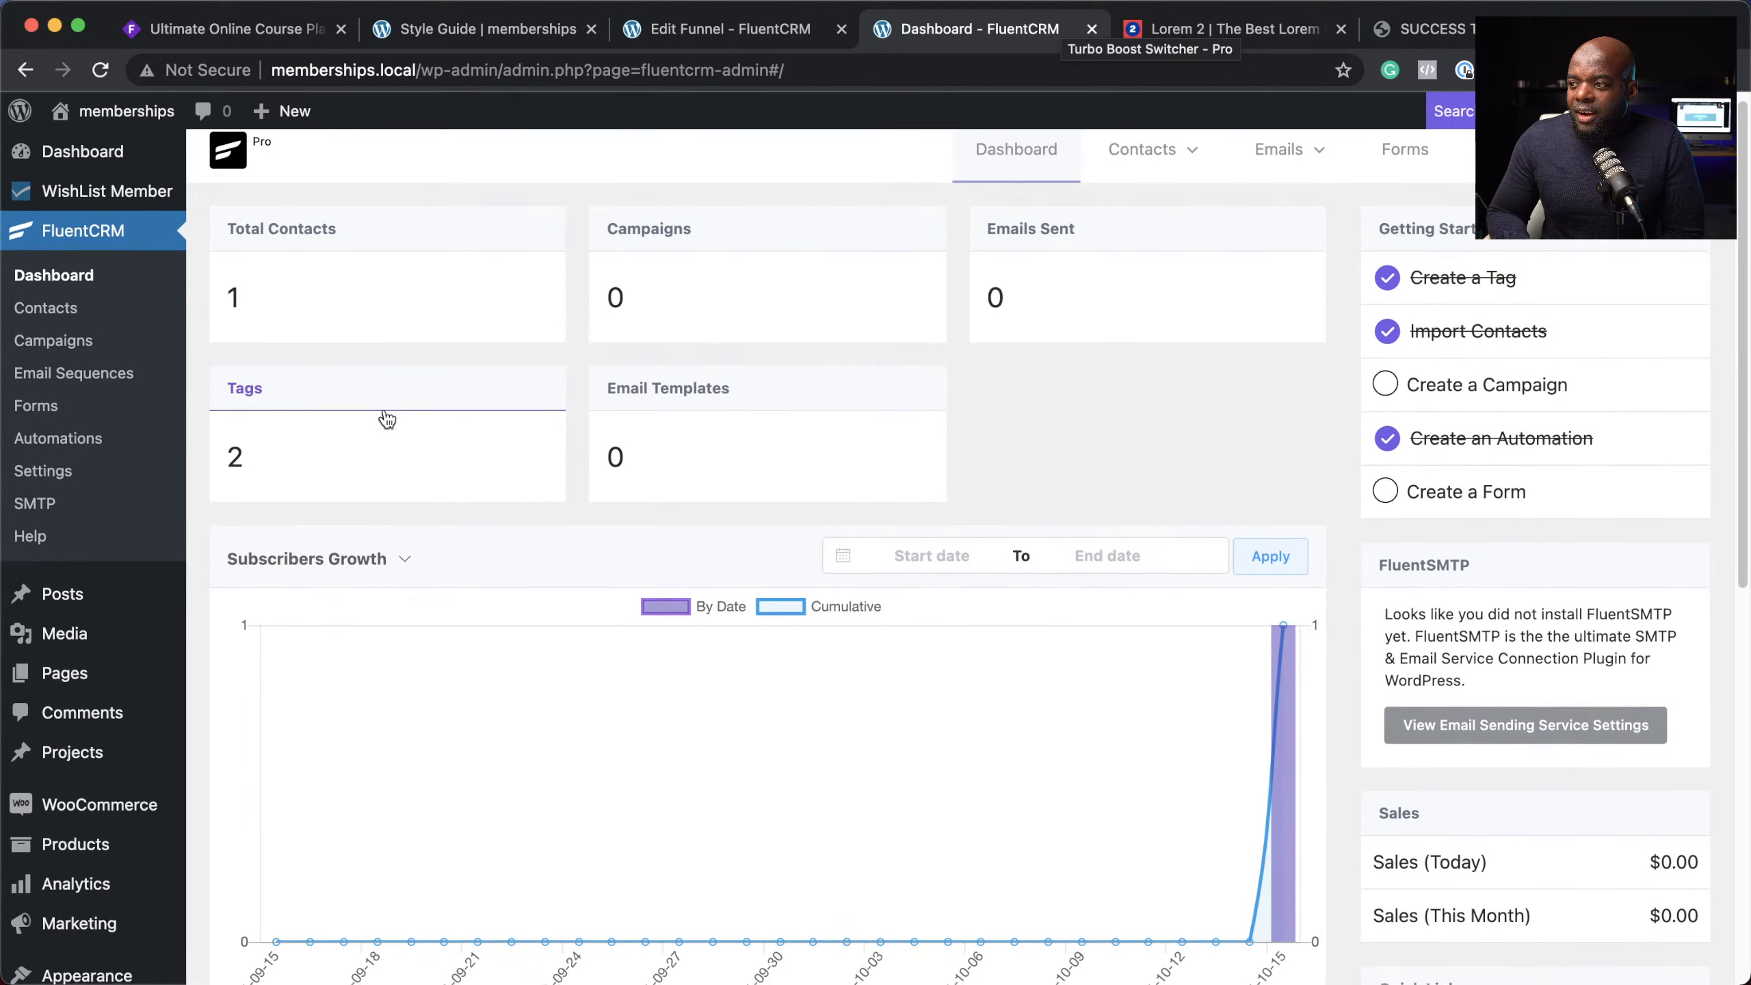
{"action": "scroll", "coordinate": [383, 417], "scroll_direction": "down", "scroll_amount": 3}
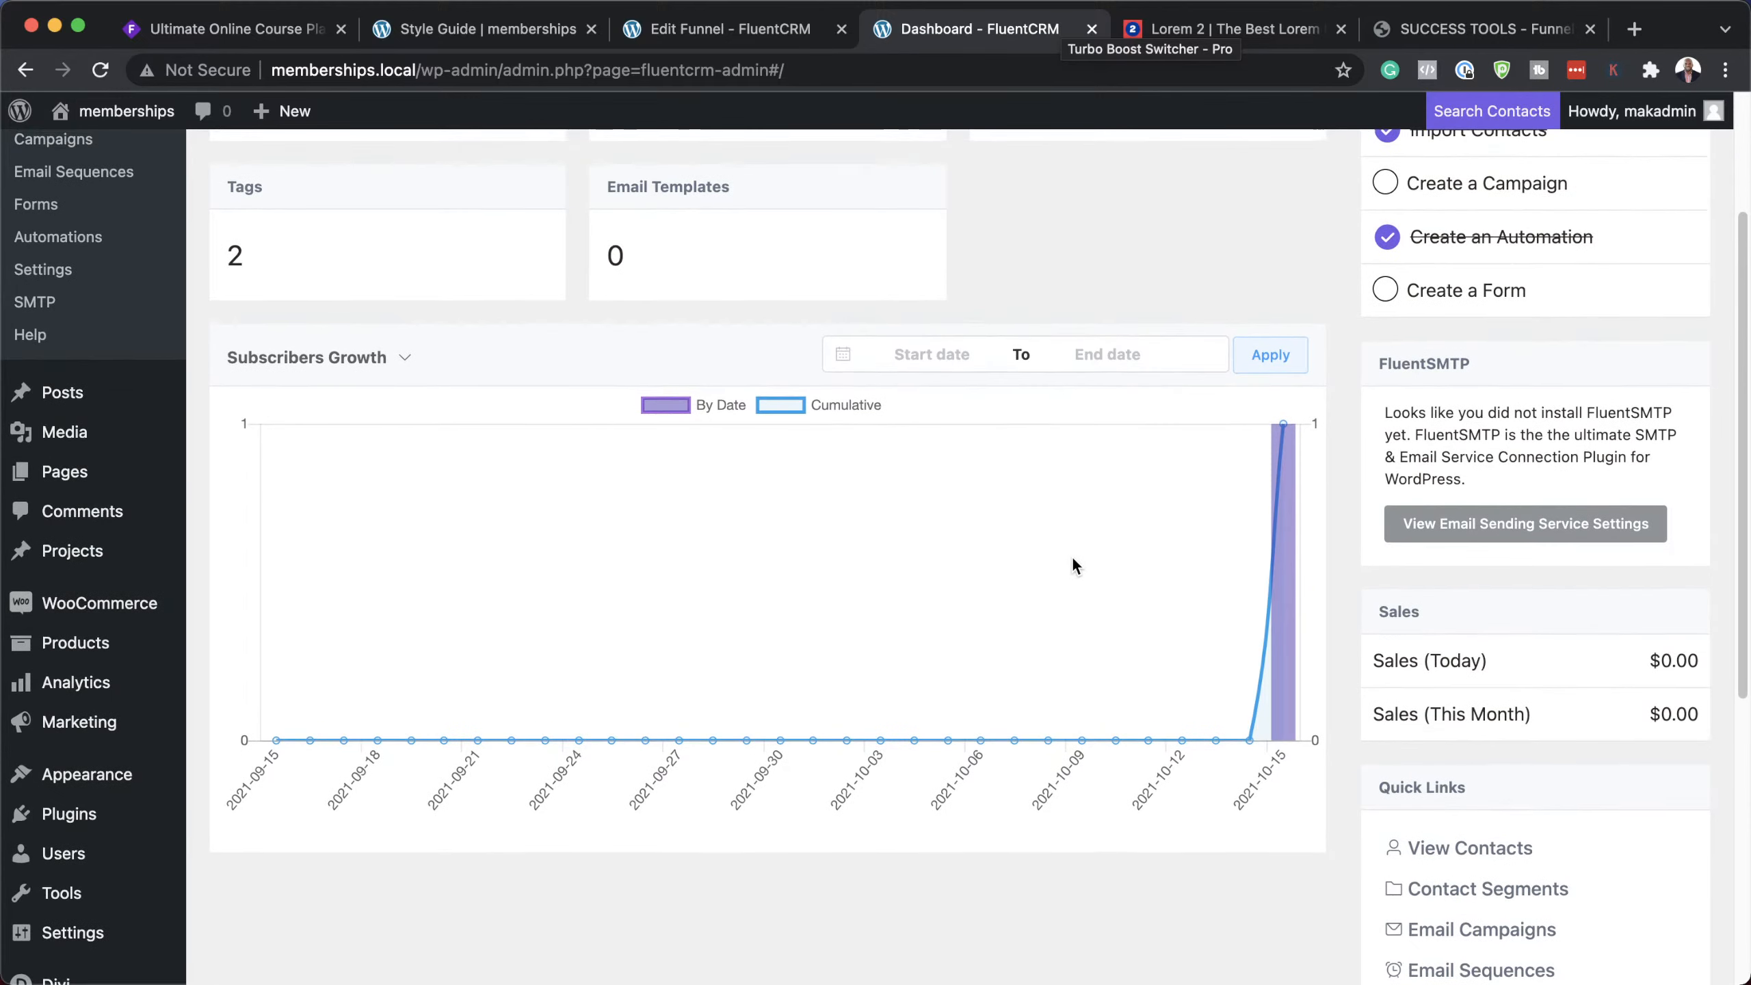
{"action": "scroll", "coordinate": [1072, 556], "scroll_direction": "up", "scroll_amount": 2}
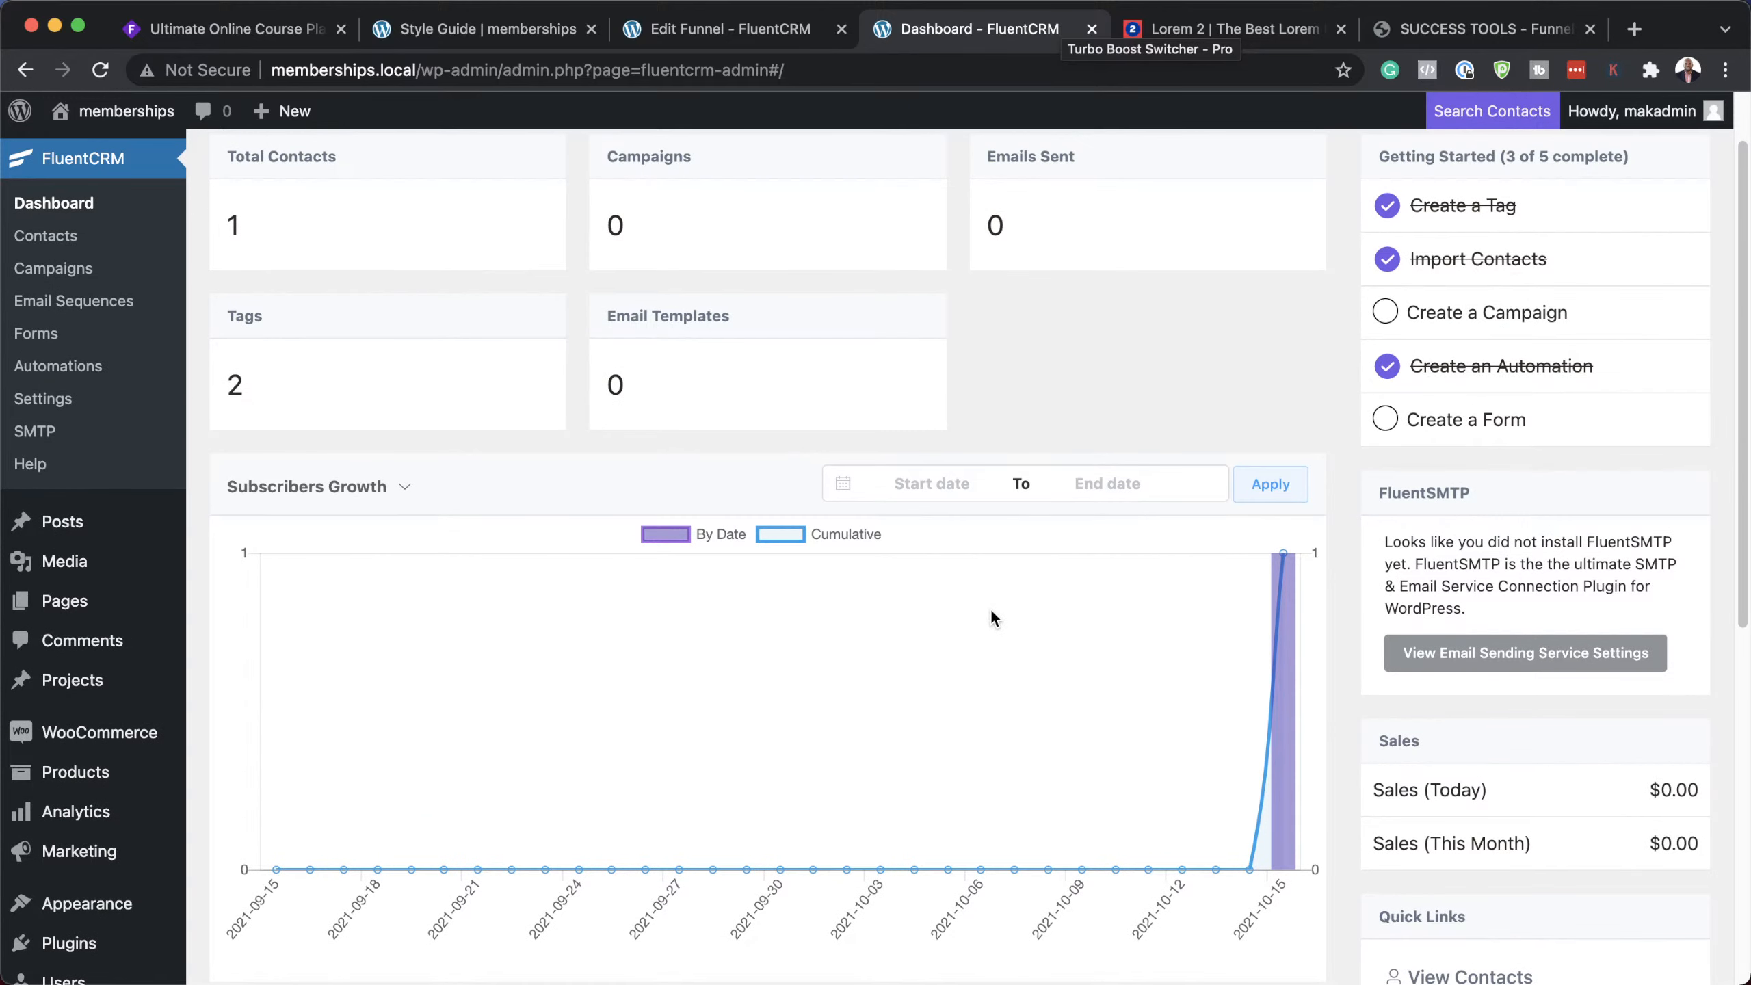
{"action": "scroll", "coordinate": [994, 604], "scroll_direction": "up", "scroll_amount": 1}
{"action": "mouse_move", "coordinate": [1165, 162]}
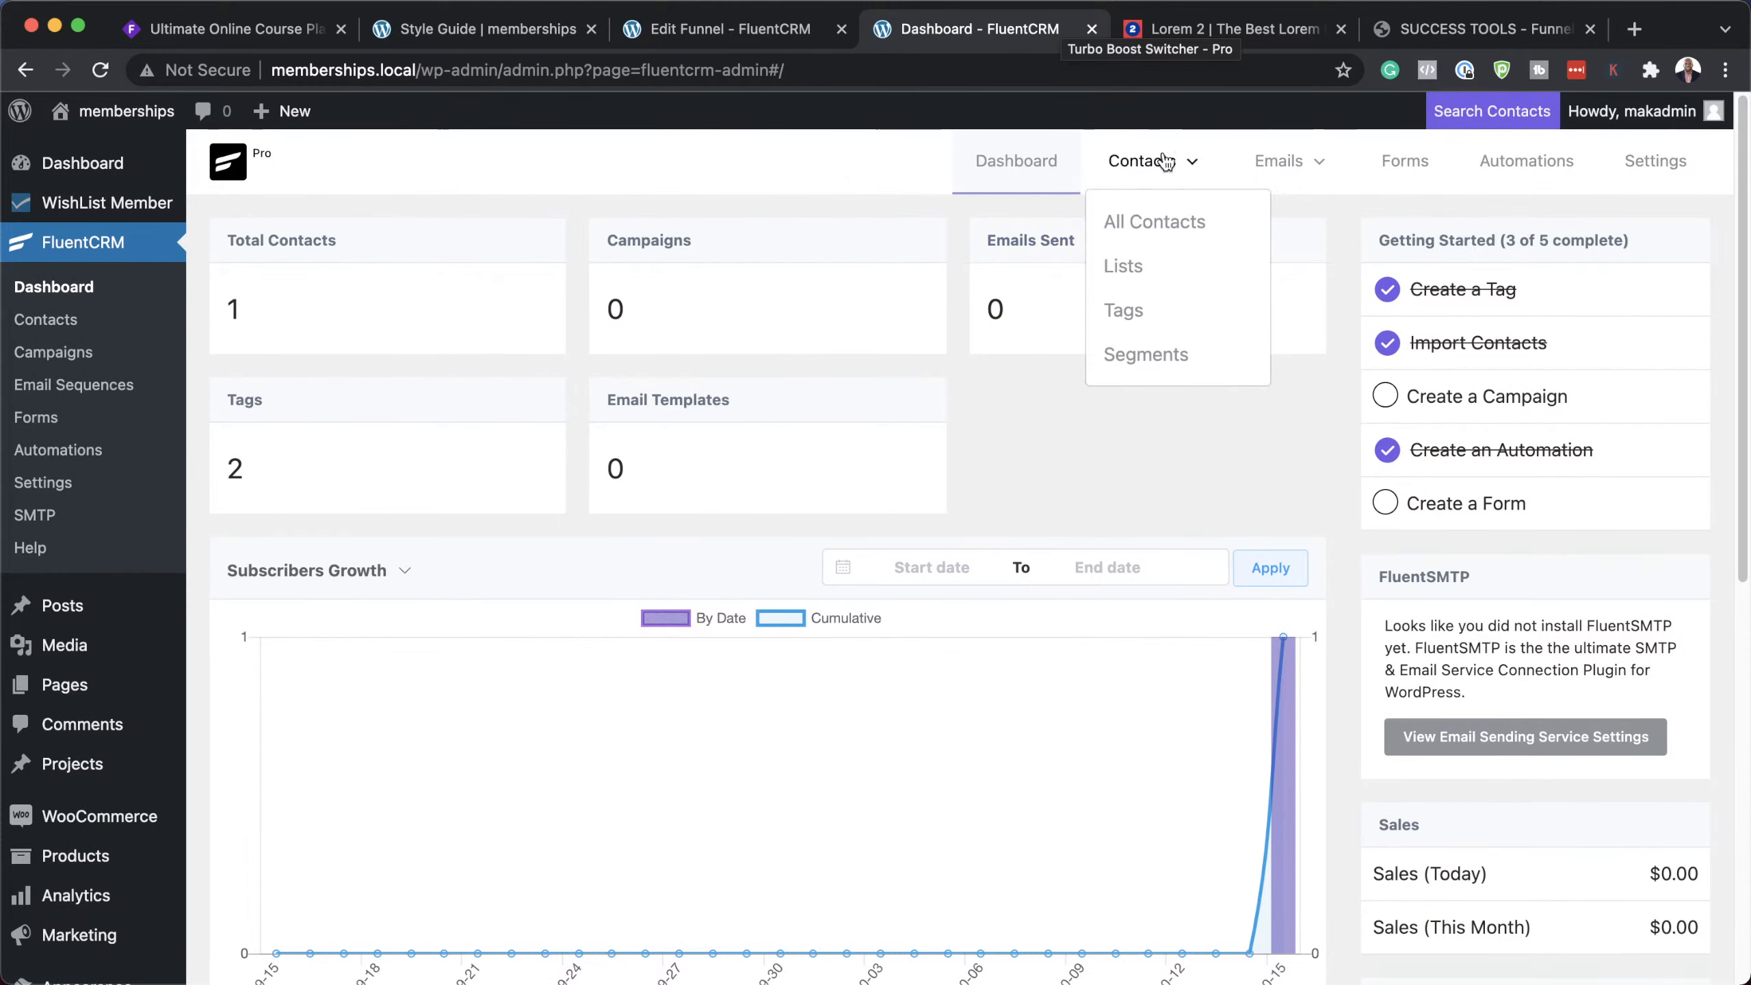
{"action": "left_click", "coordinate": [1160, 219]}
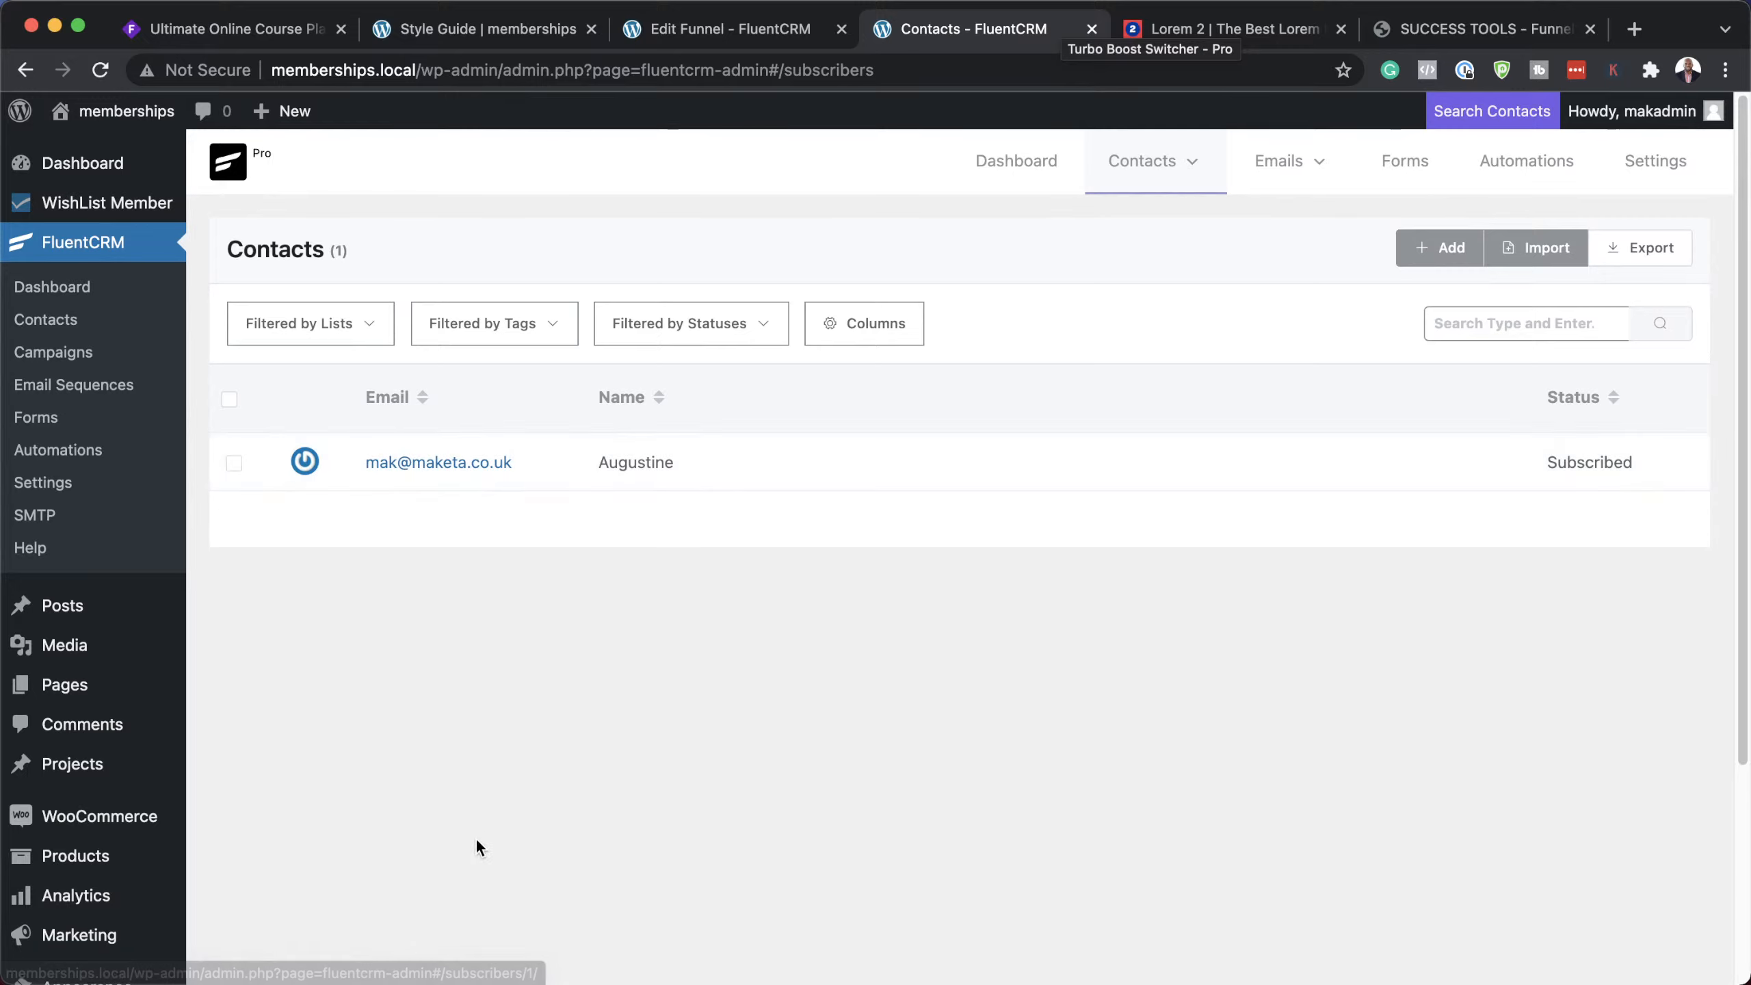
Step: Open the new contact's profile and check it is listed under Free Subscribers
{"action": "left_click", "coordinate": [438, 463]}
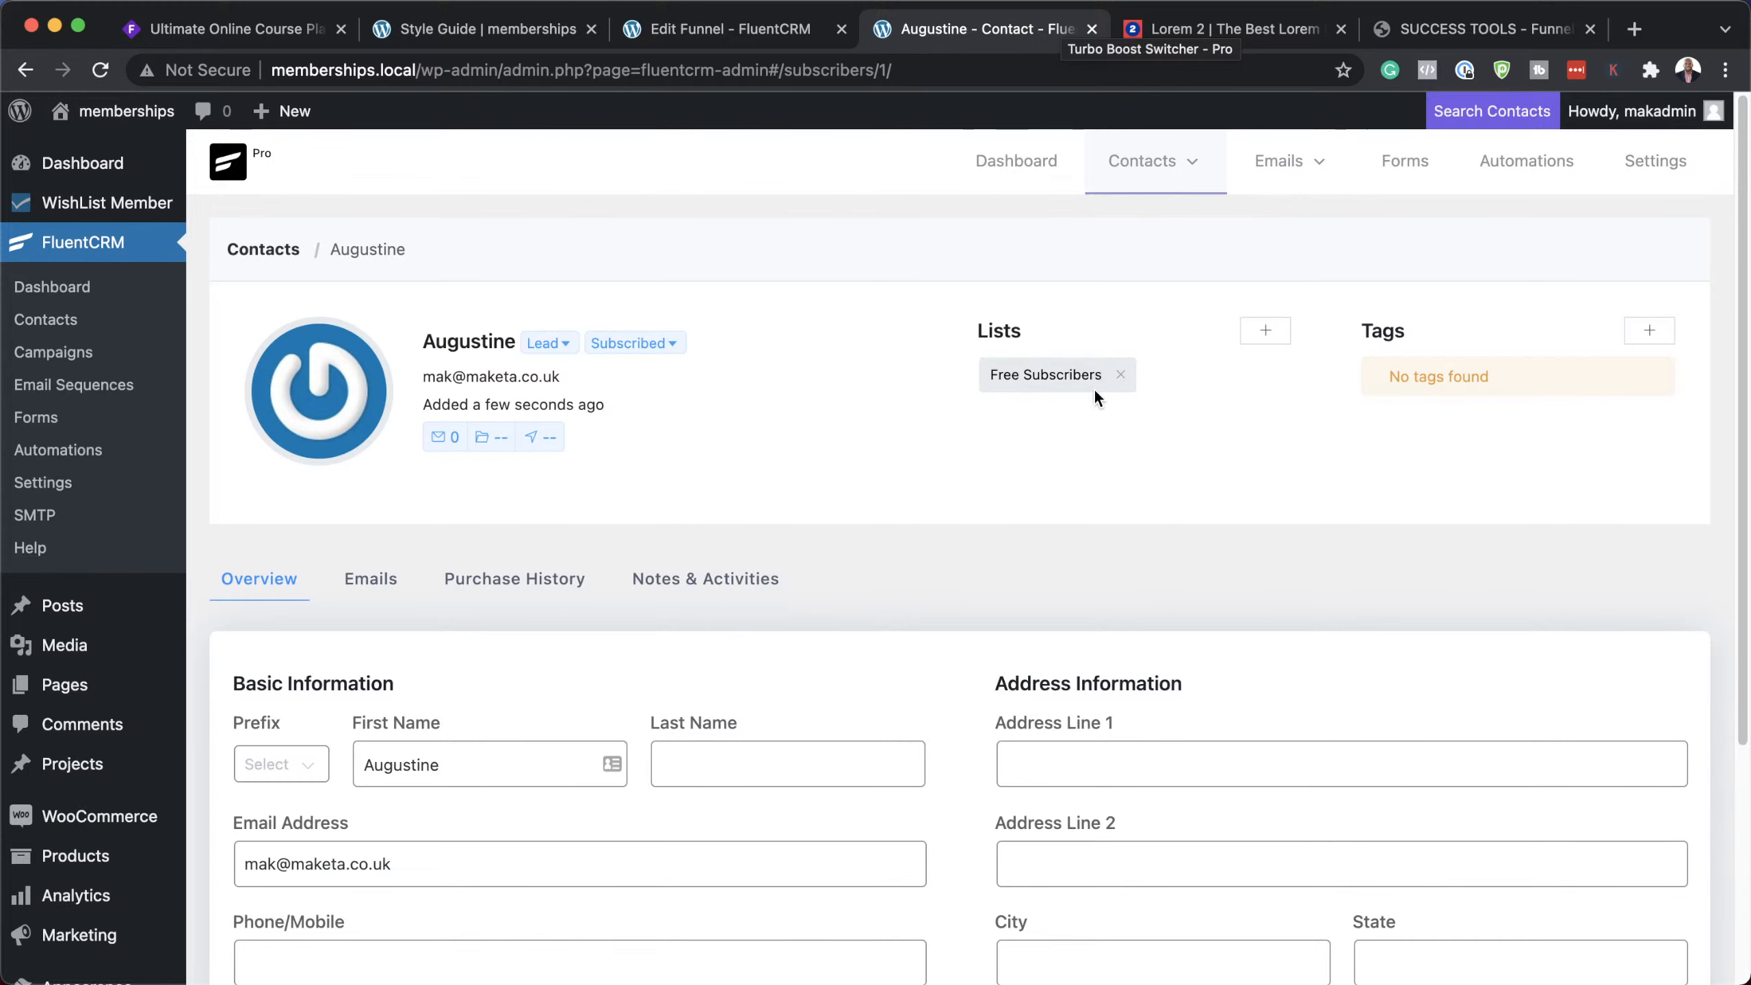
{"action": "scroll", "coordinate": [966, 572], "scroll_direction": "down", "scroll_amount": 3}
{"action": "scroll", "coordinate": [966, 572], "scroll_direction": "down", "scroll_amount": 5}
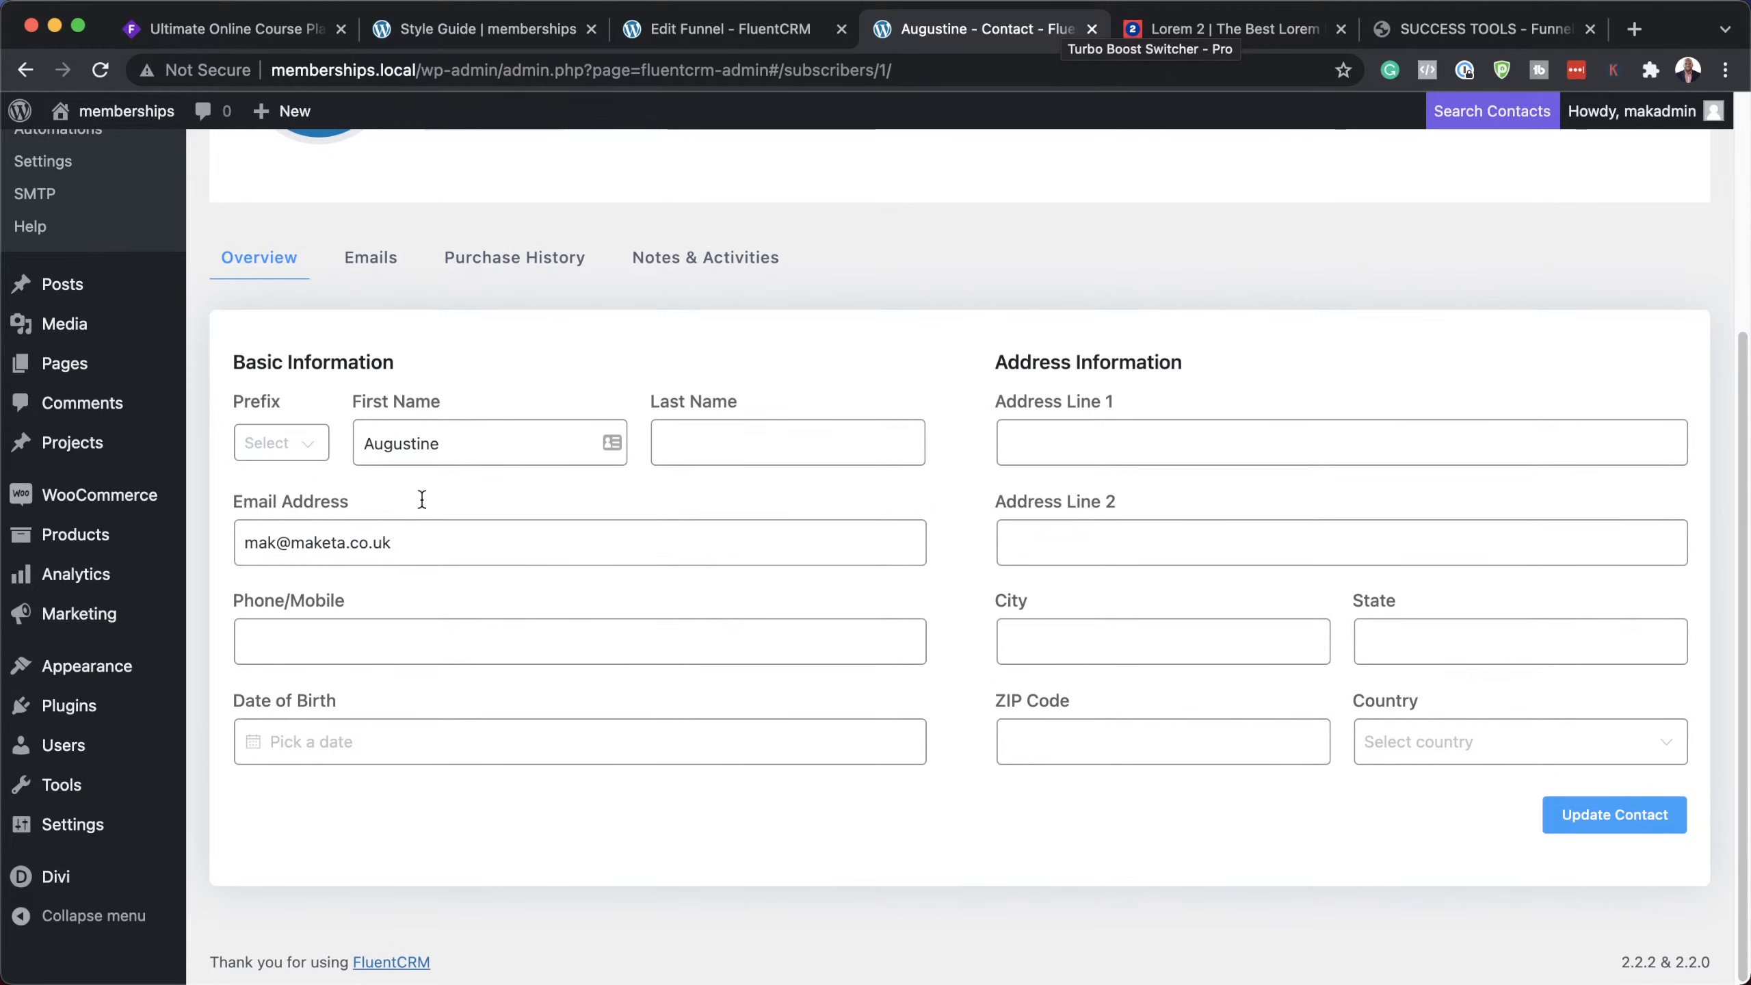
{"action": "scroll", "coordinate": [949, 747], "scroll_direction": "up", "scroll_amount": 8}
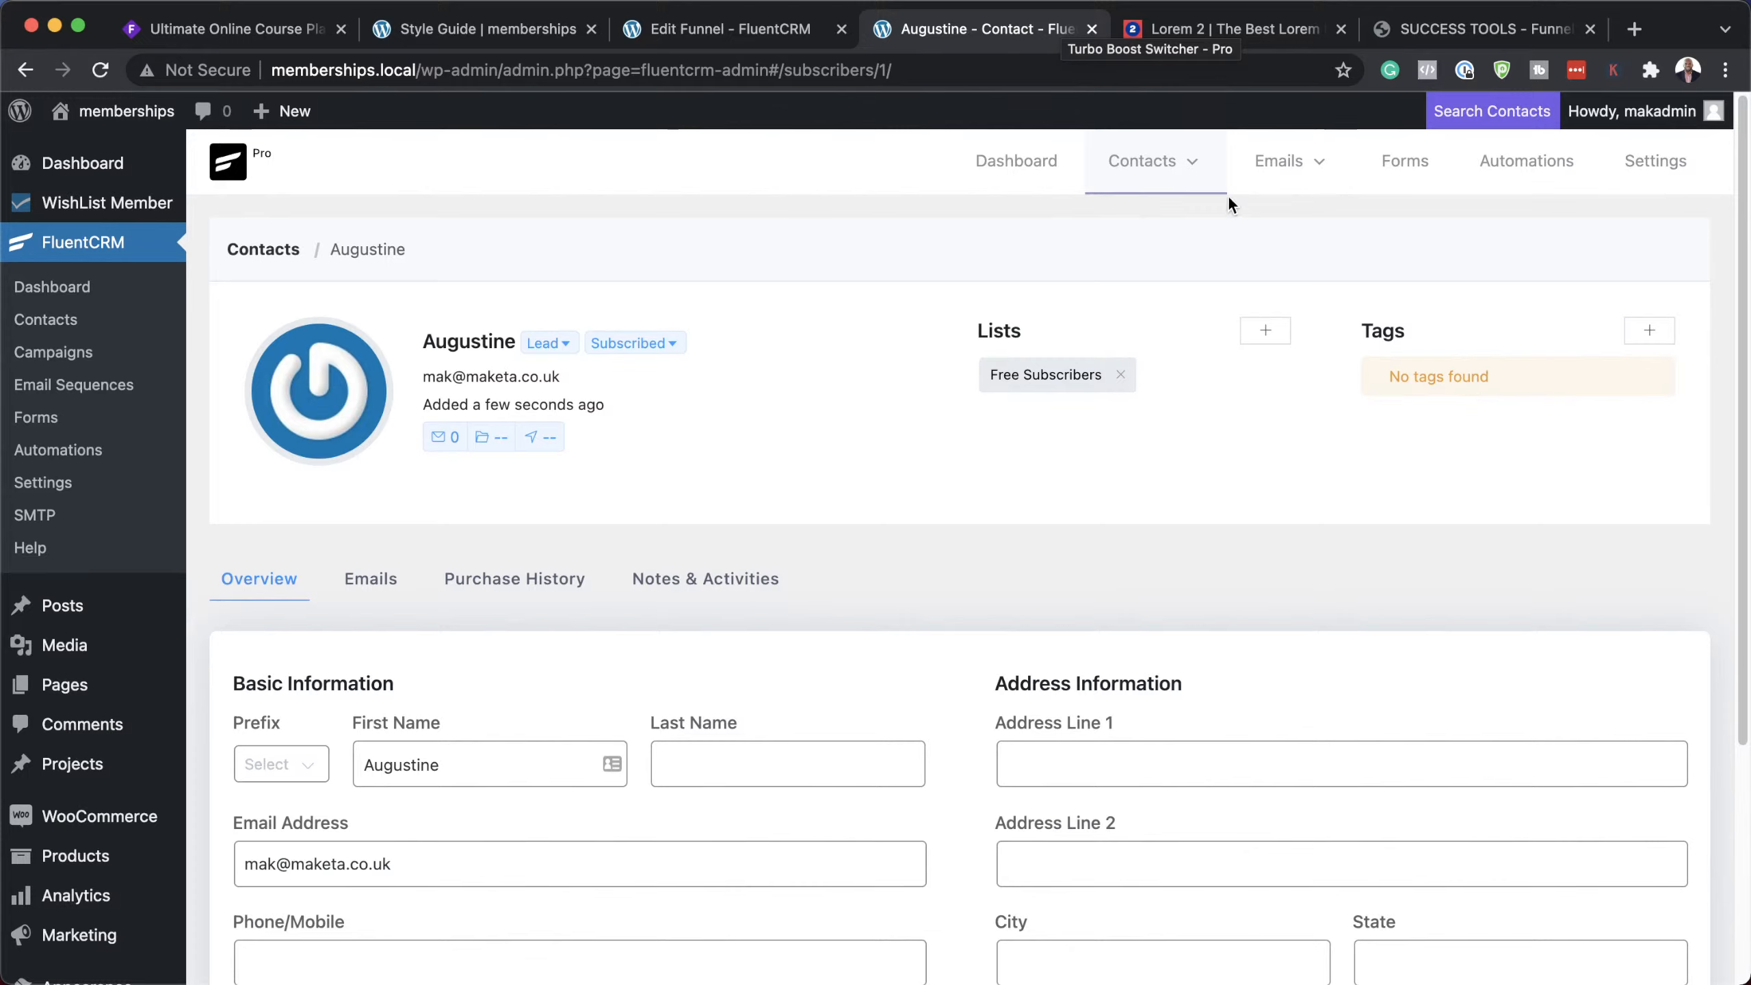
{"action": "mouse_move", "coordinate": [1275, 172]}
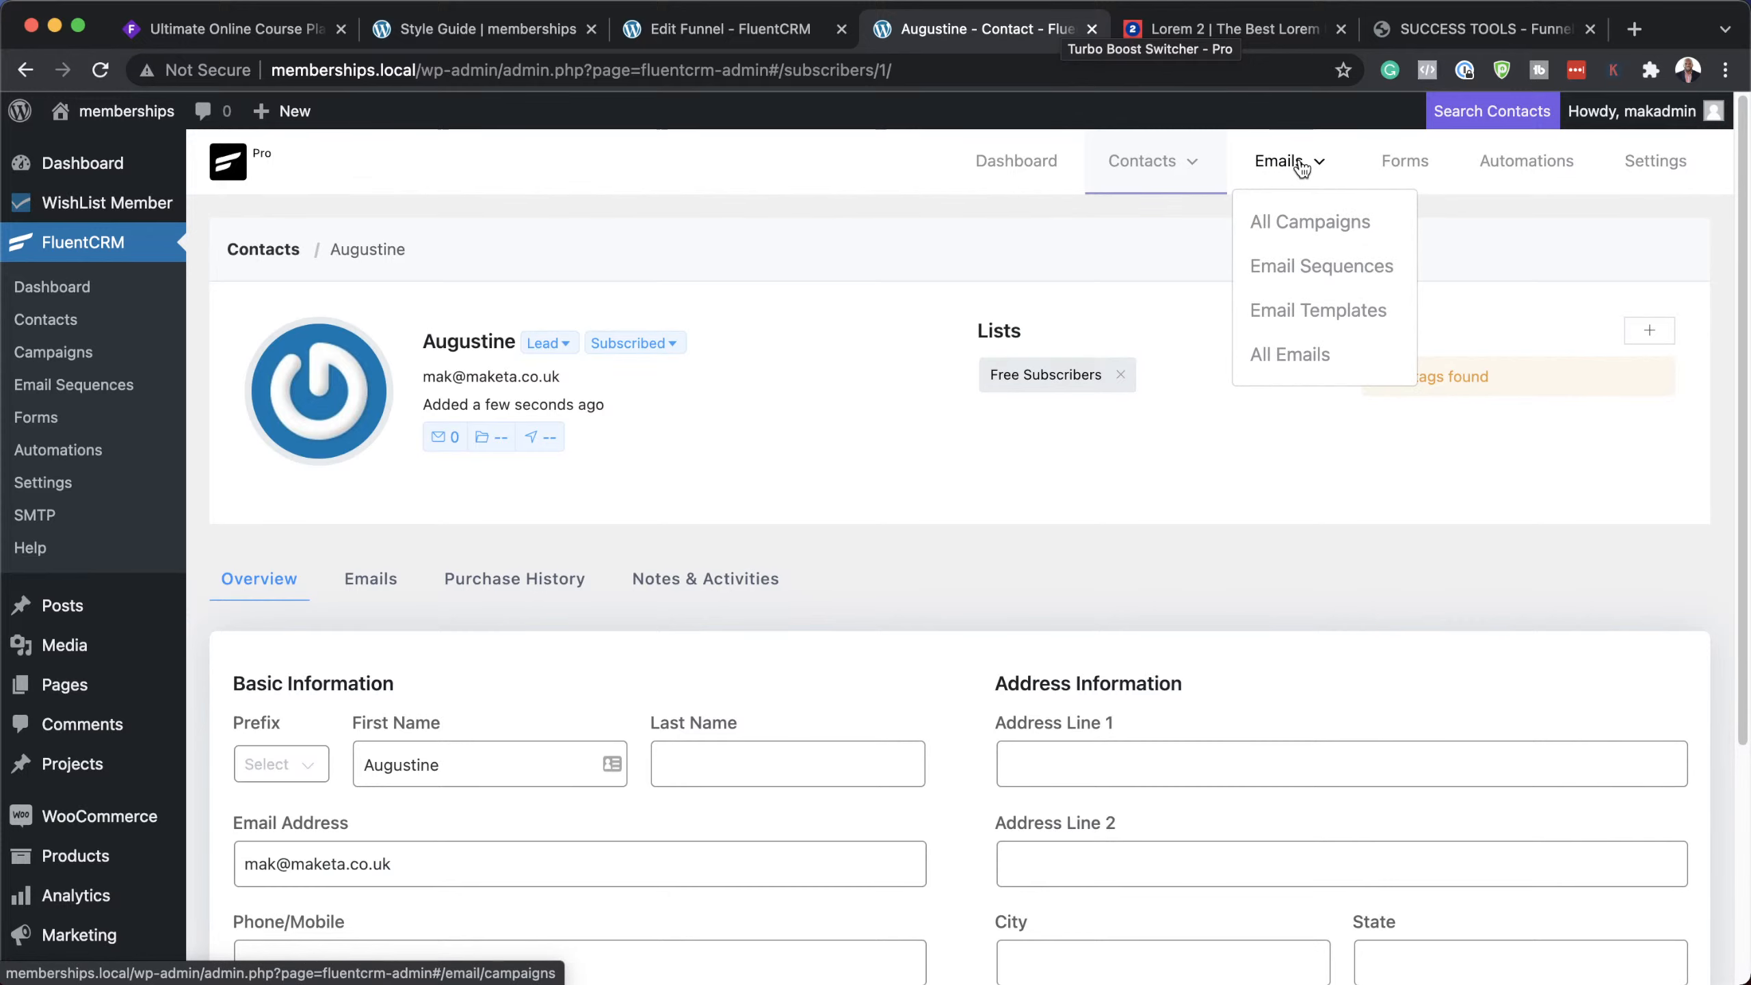
{"action": "left_click", "coordinate": [1496, 30]}
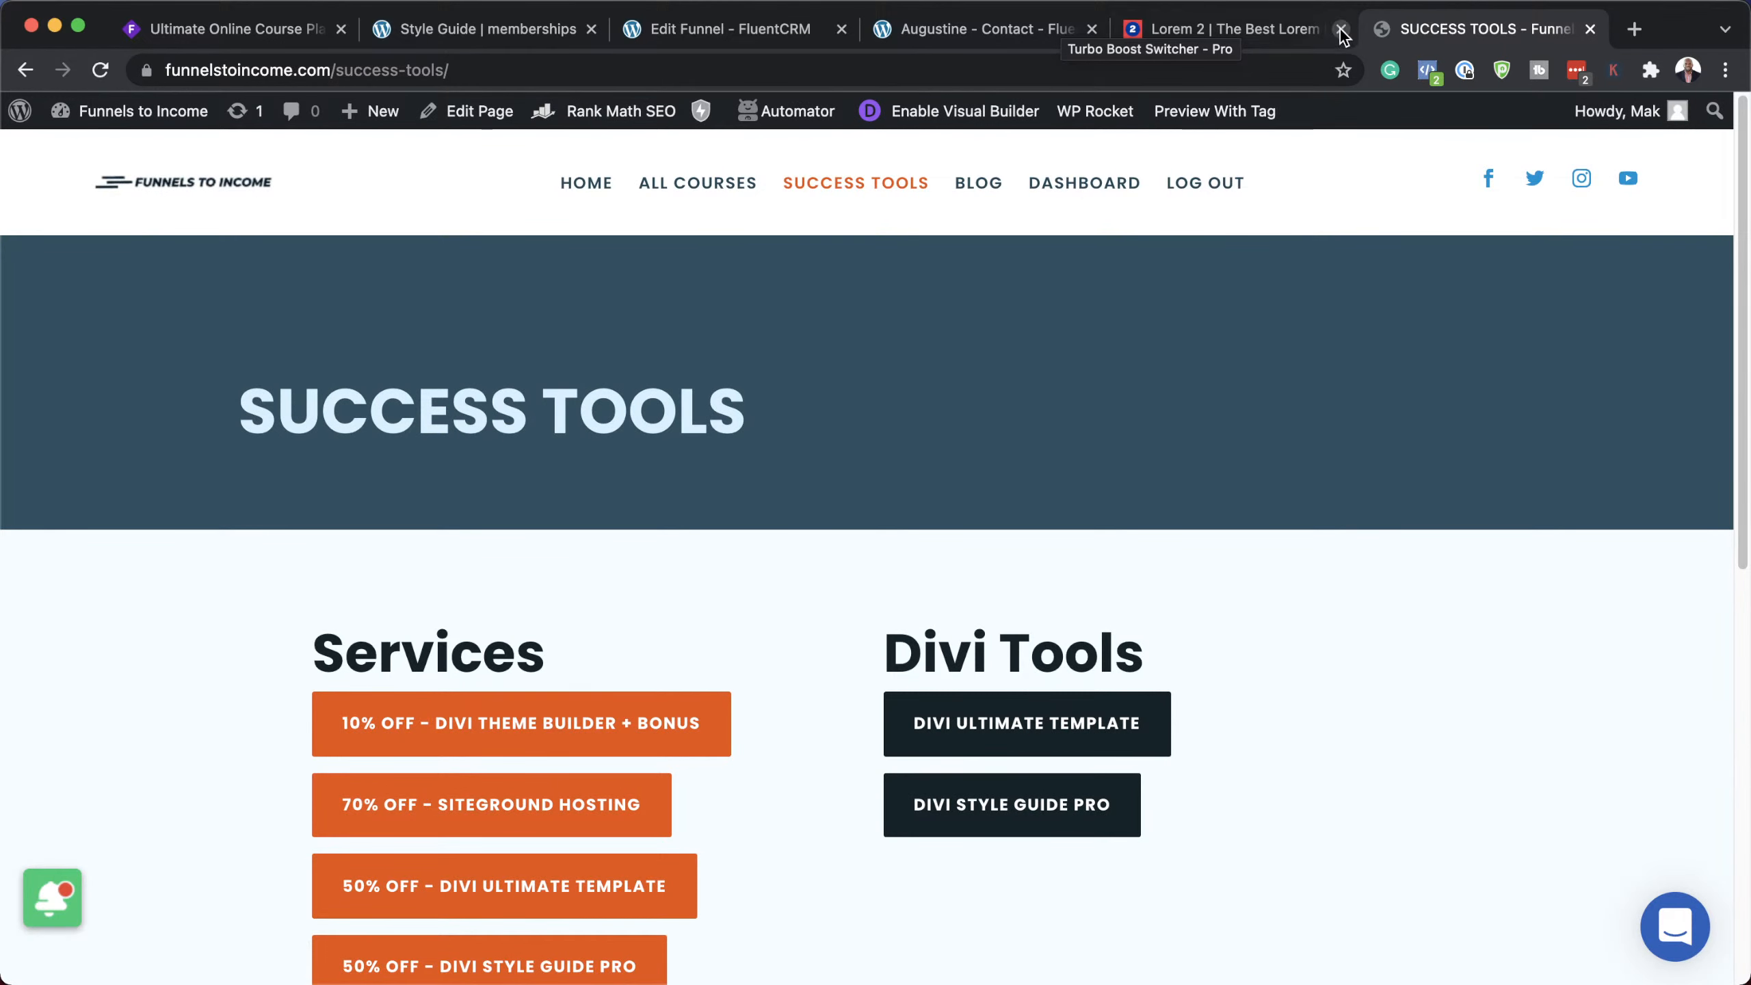
{"action": "left_click", "coordinate": [1024, 31]}
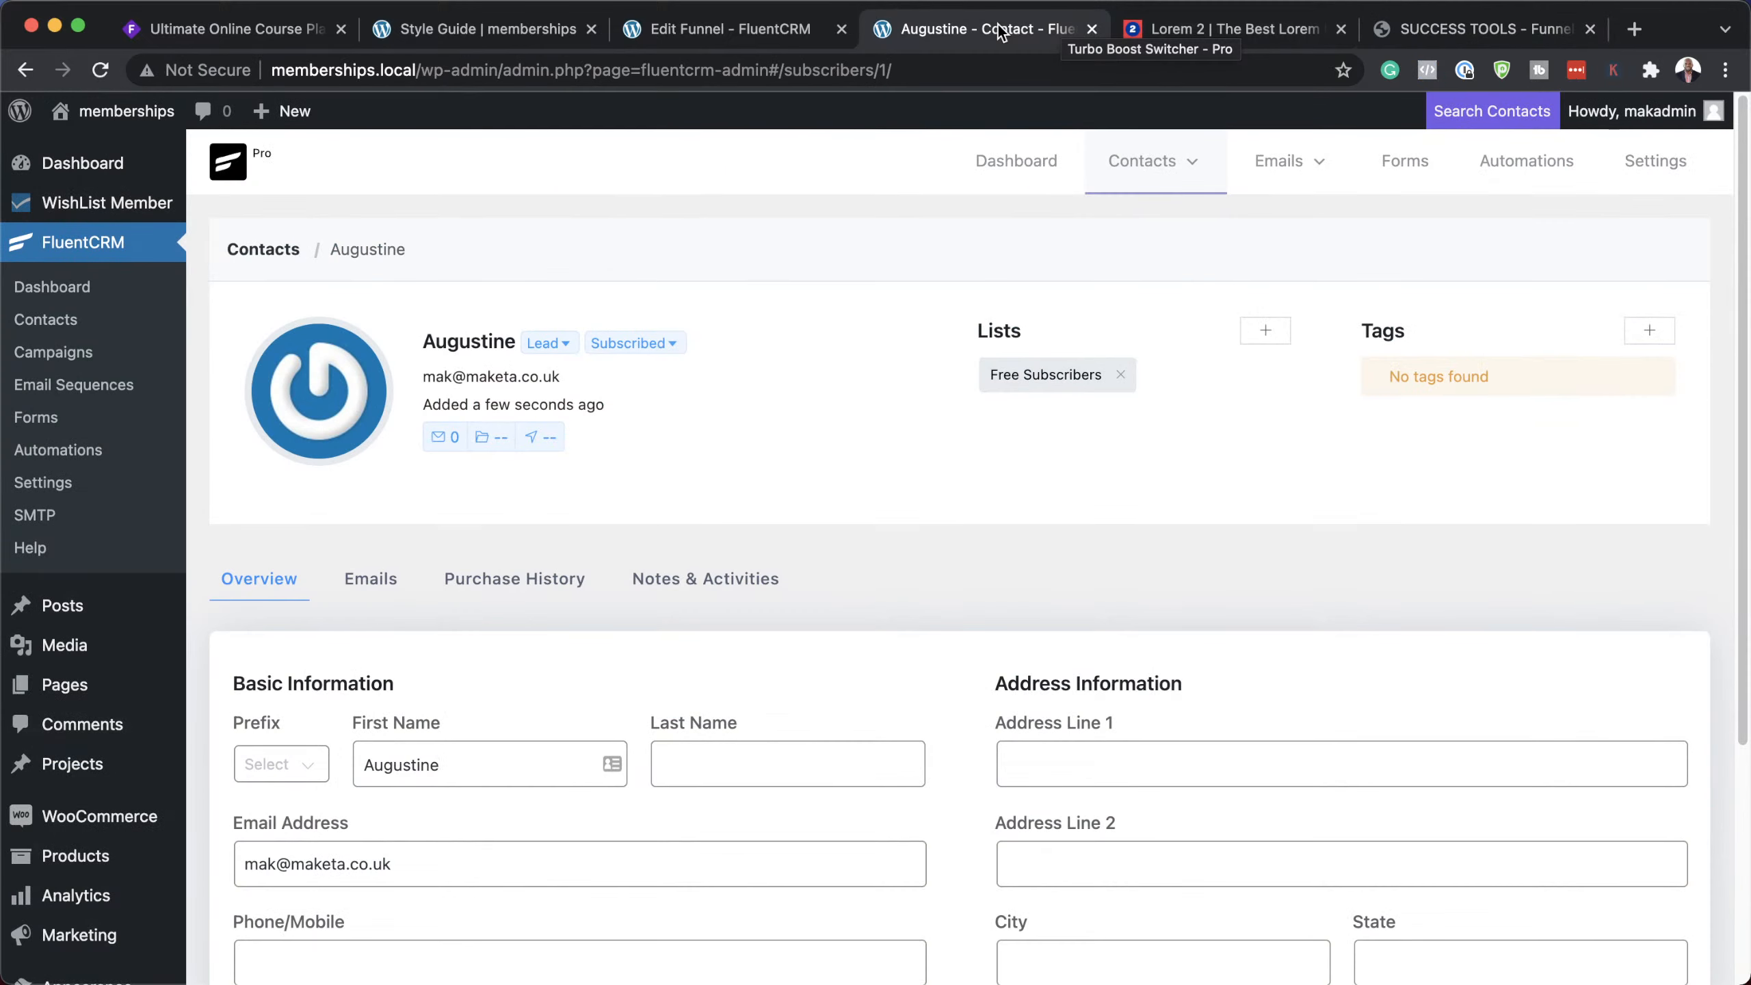
Step: Open the Free Subscribers funnel from Automations, enable Stats, and view its report
{"action": "mouse_move", "coordinate": [1277, 161]}
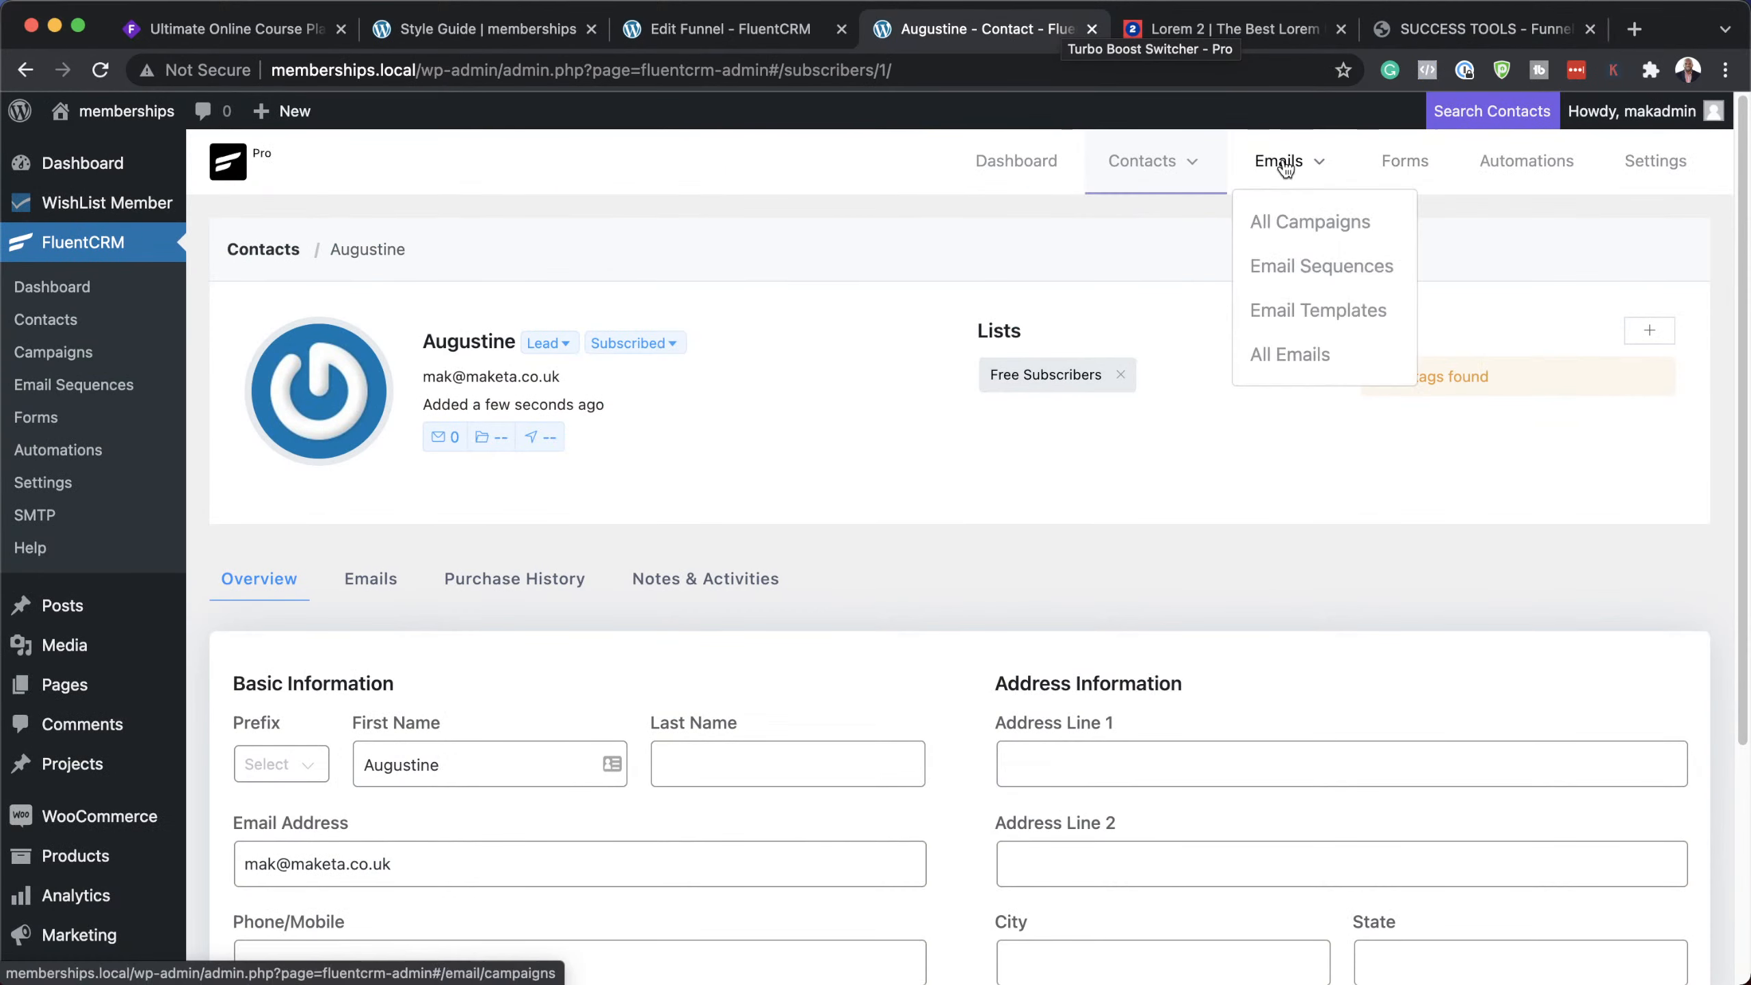
{"action": "left_click", "coordinate": [1526, 160]}
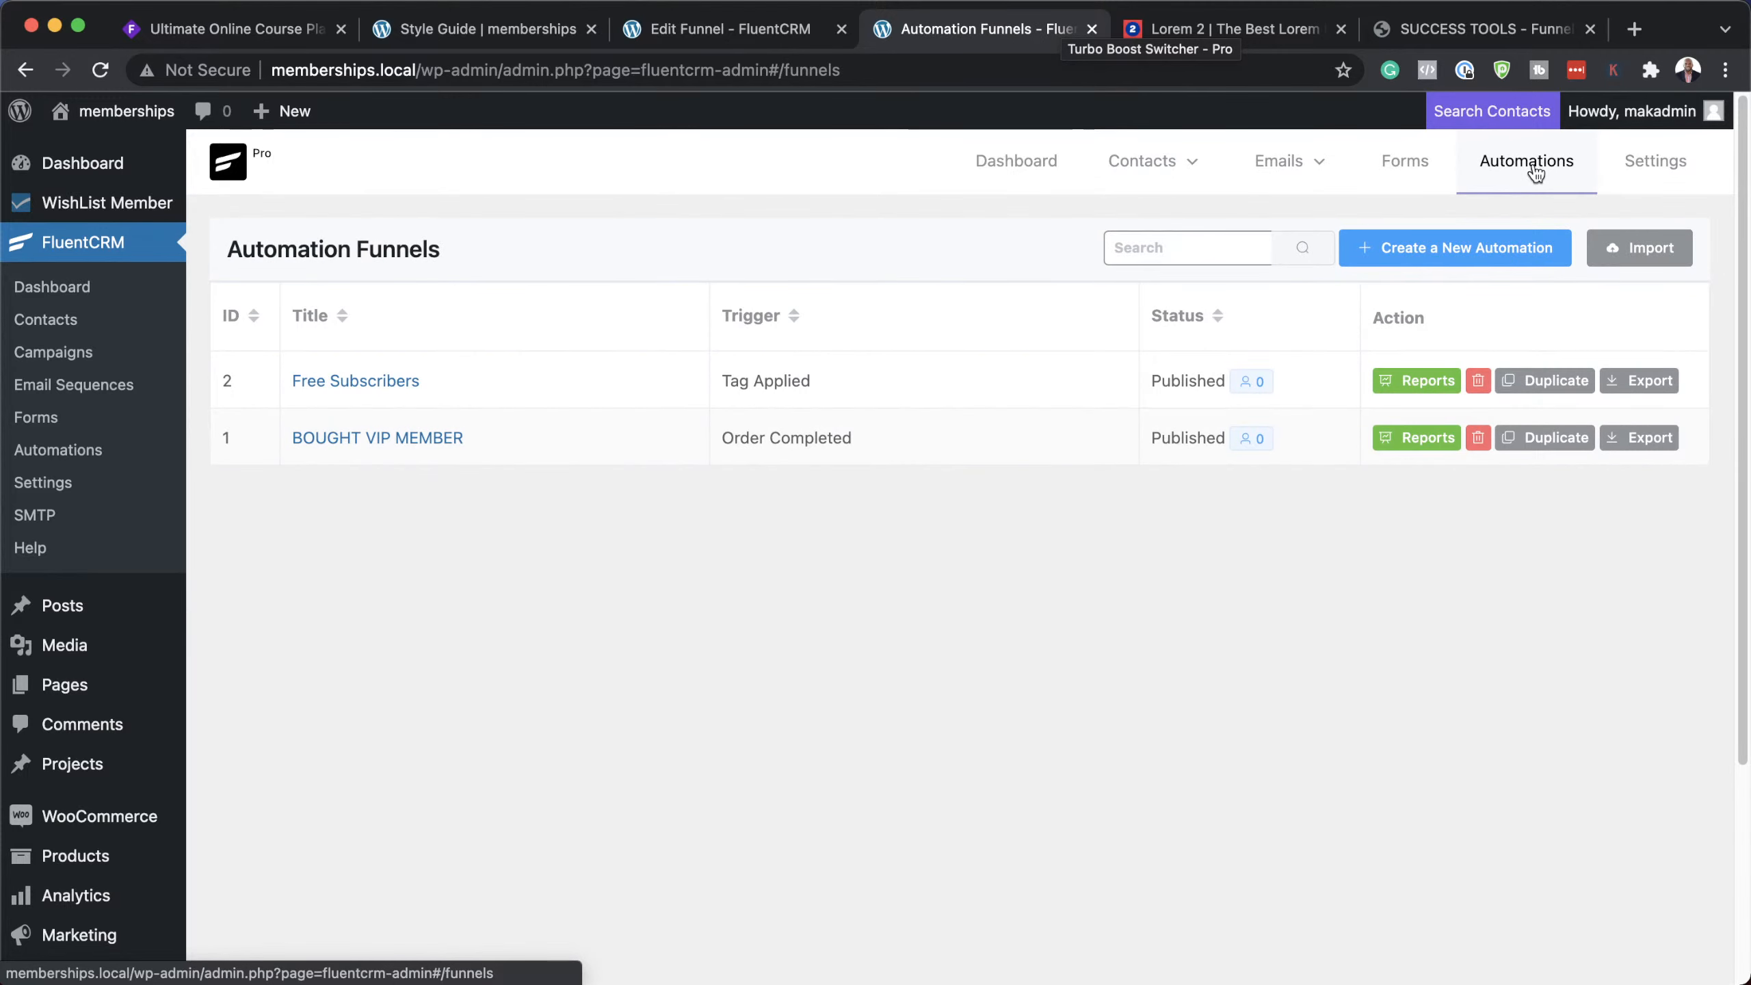
{"action": "left_click", "coordinate": [404, 383]}
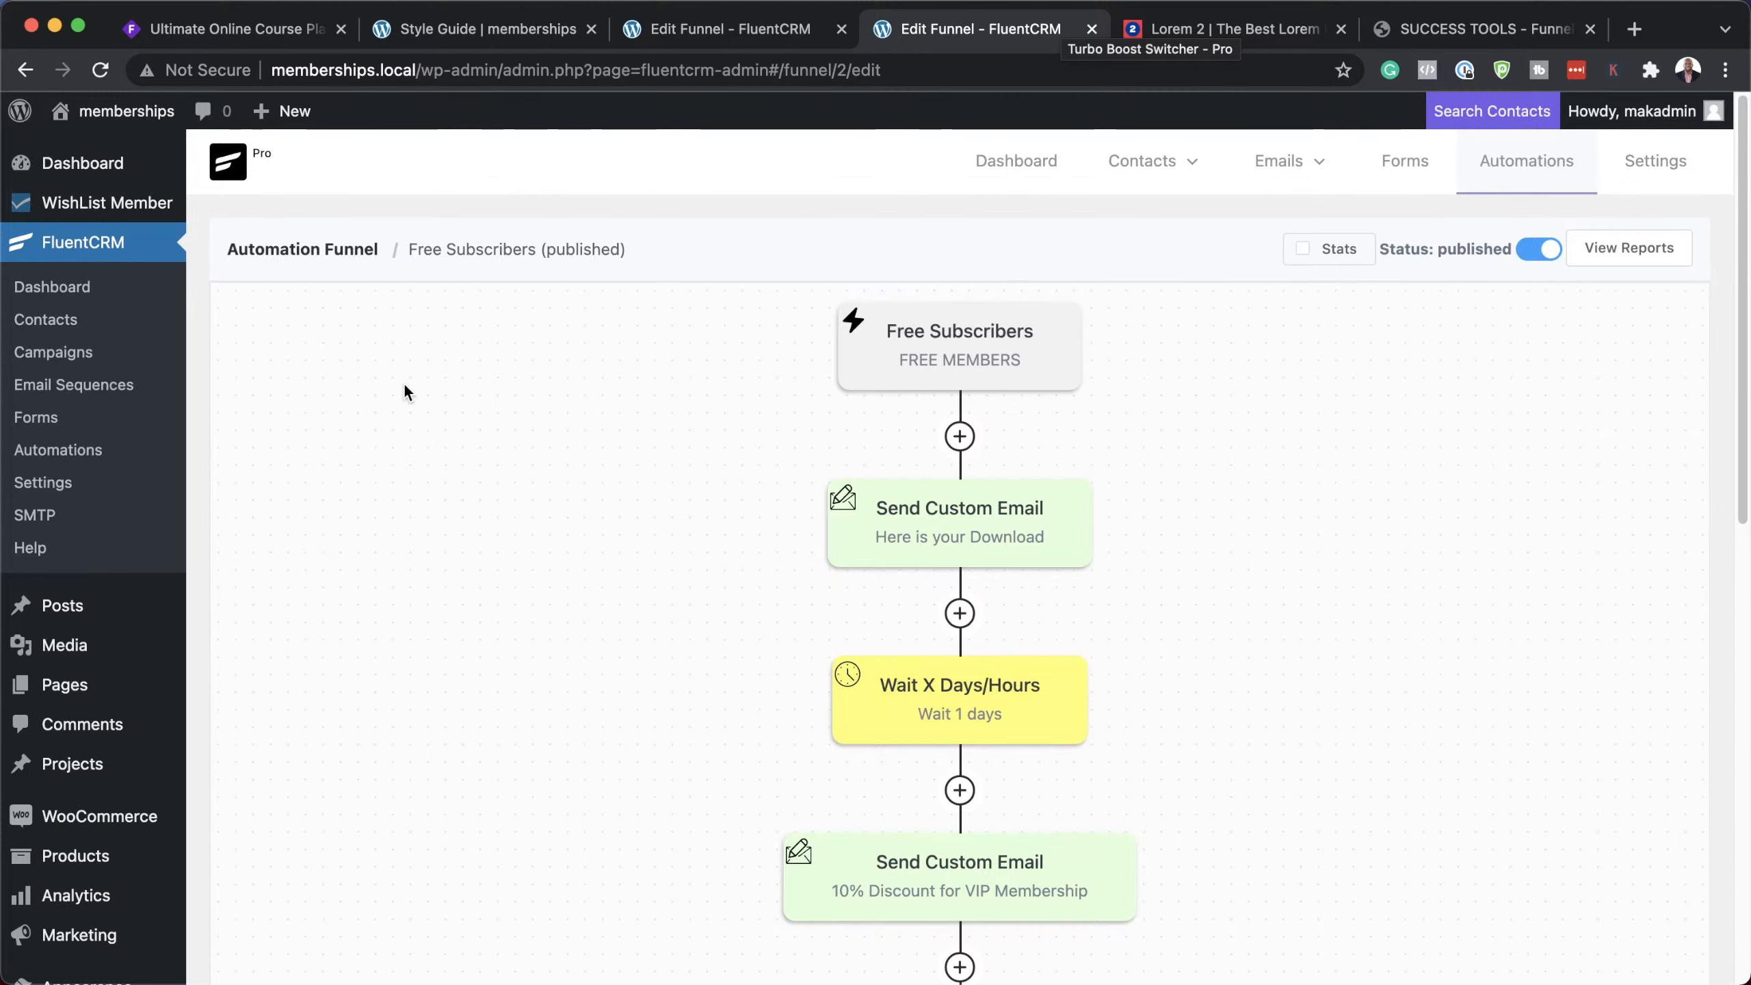
{"action": "left_click", "coordinate": [1303, 251]}
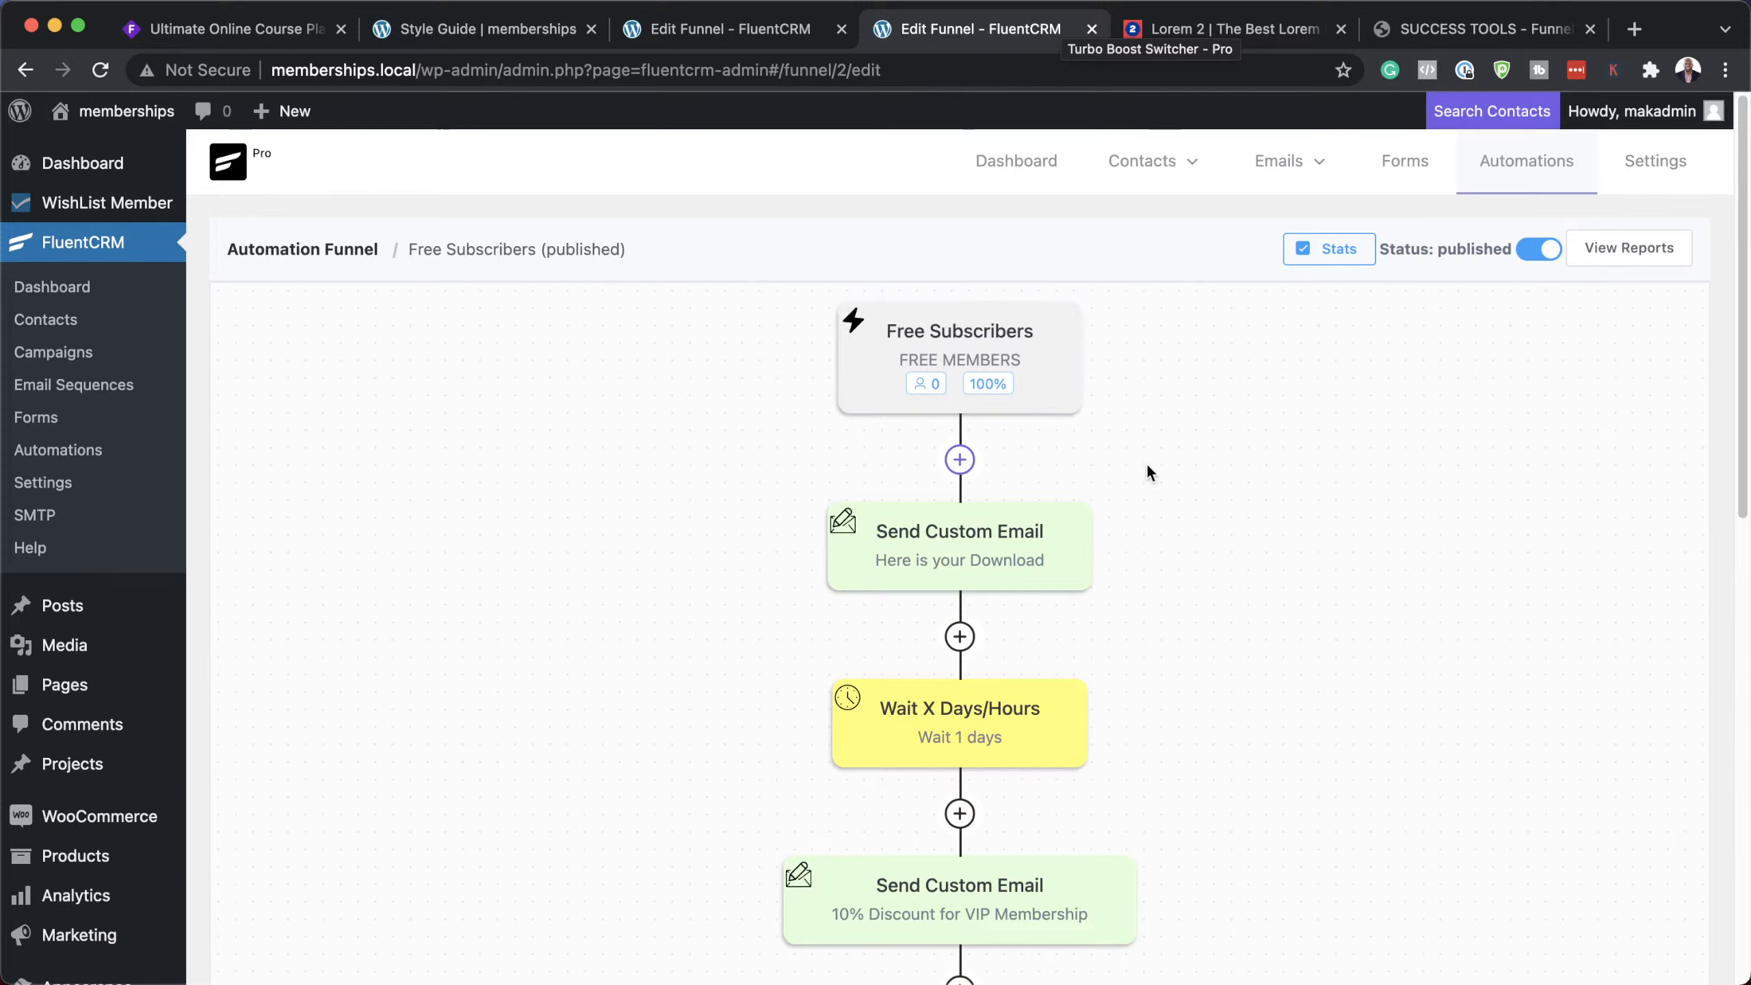
{"action": "left_click", "coordinate": [1647, 255]}
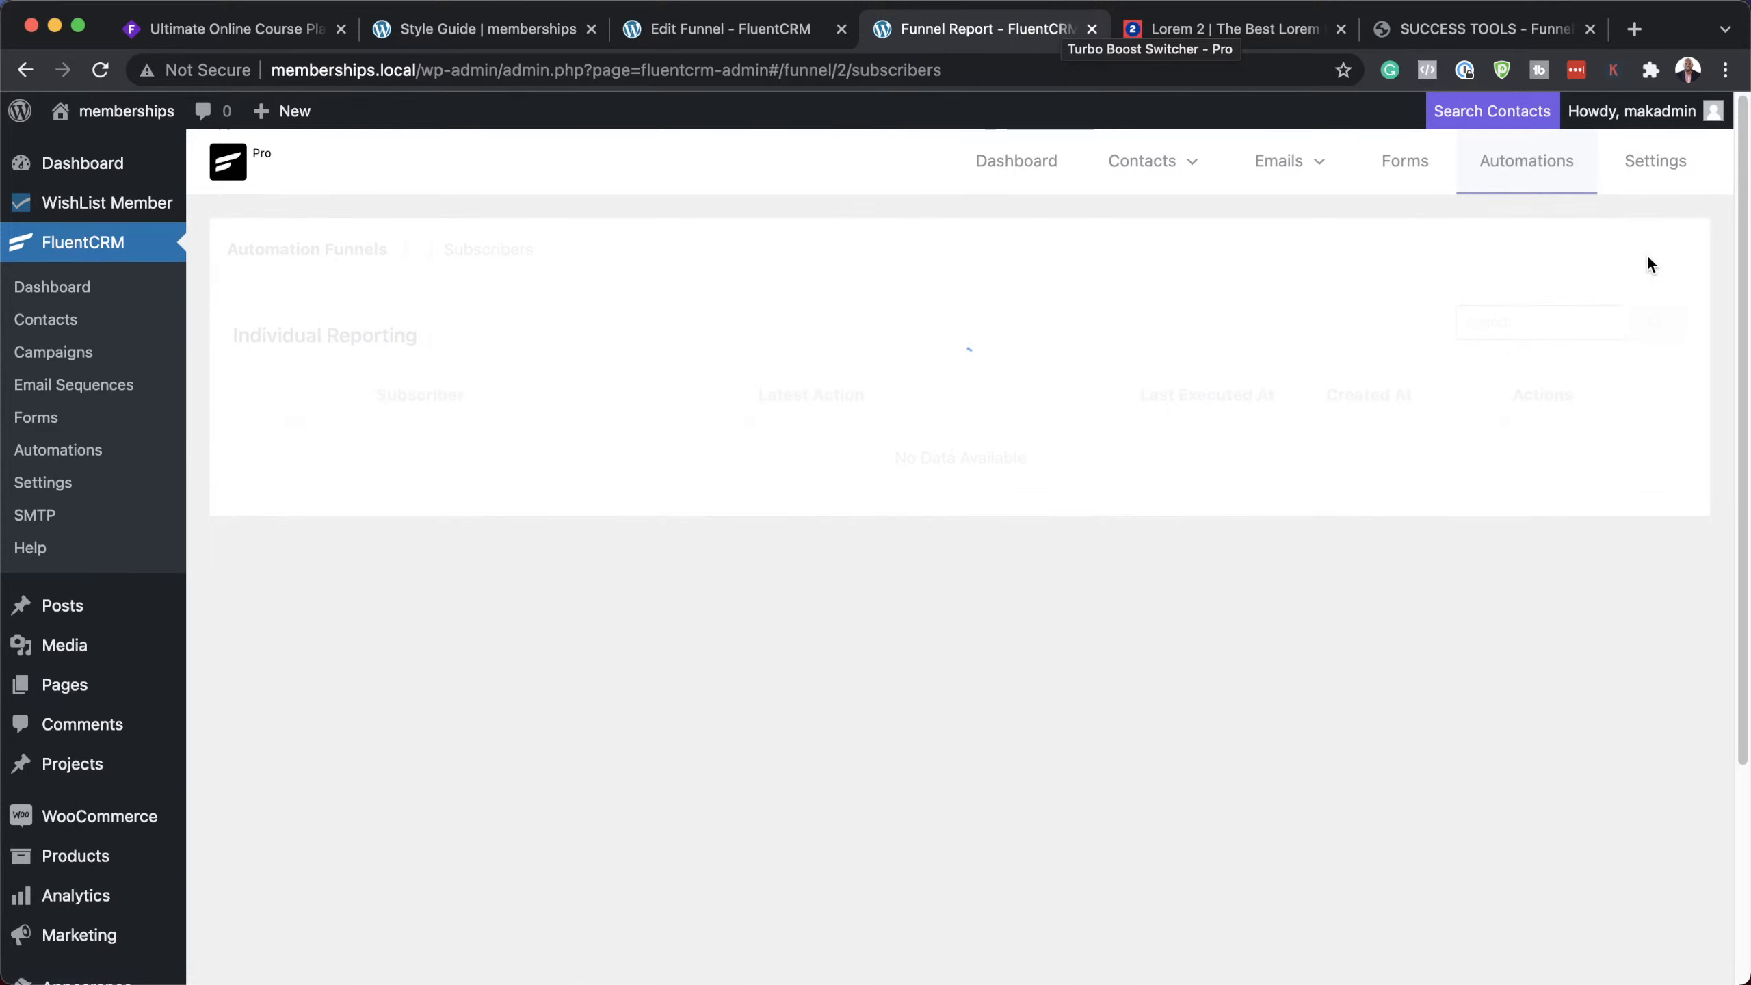
{"action": "scroll", "coordinate": [1435, 550], "scroll_direction": "down", "scroll_amount": 5}
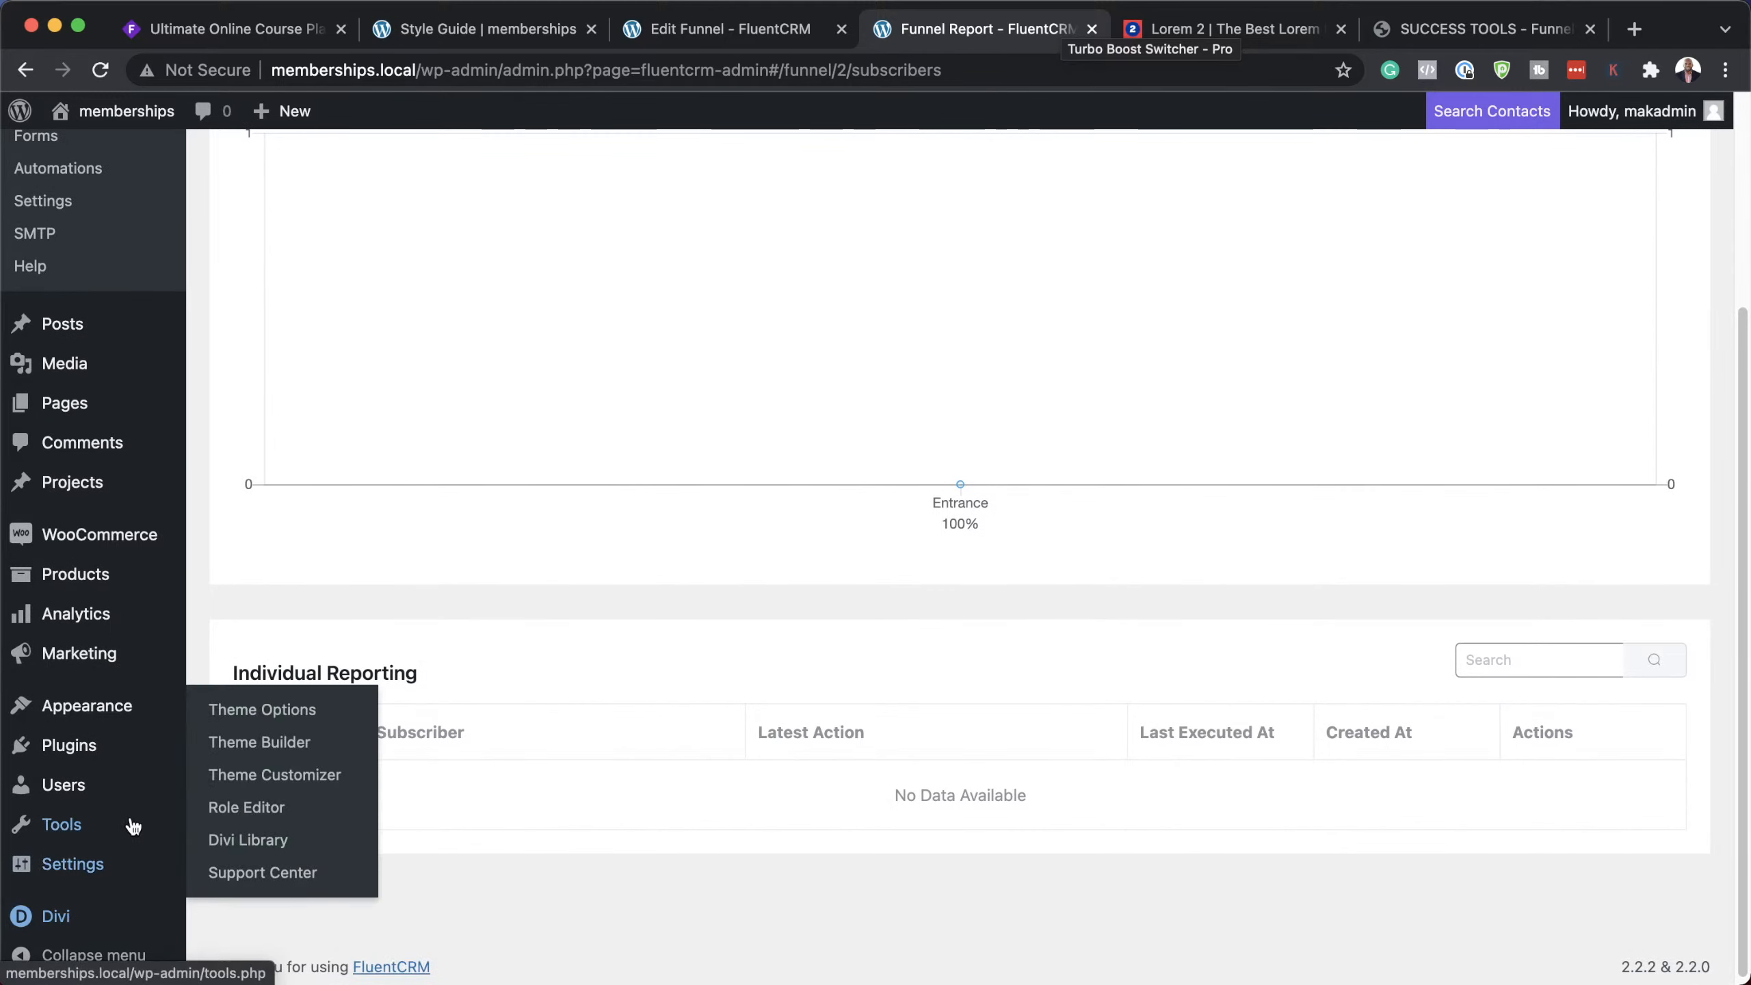
{"action": "mouse_move", "coordinate": [165, 848]}
{"action": "mouse_move", "coordinate": [142, 795]}
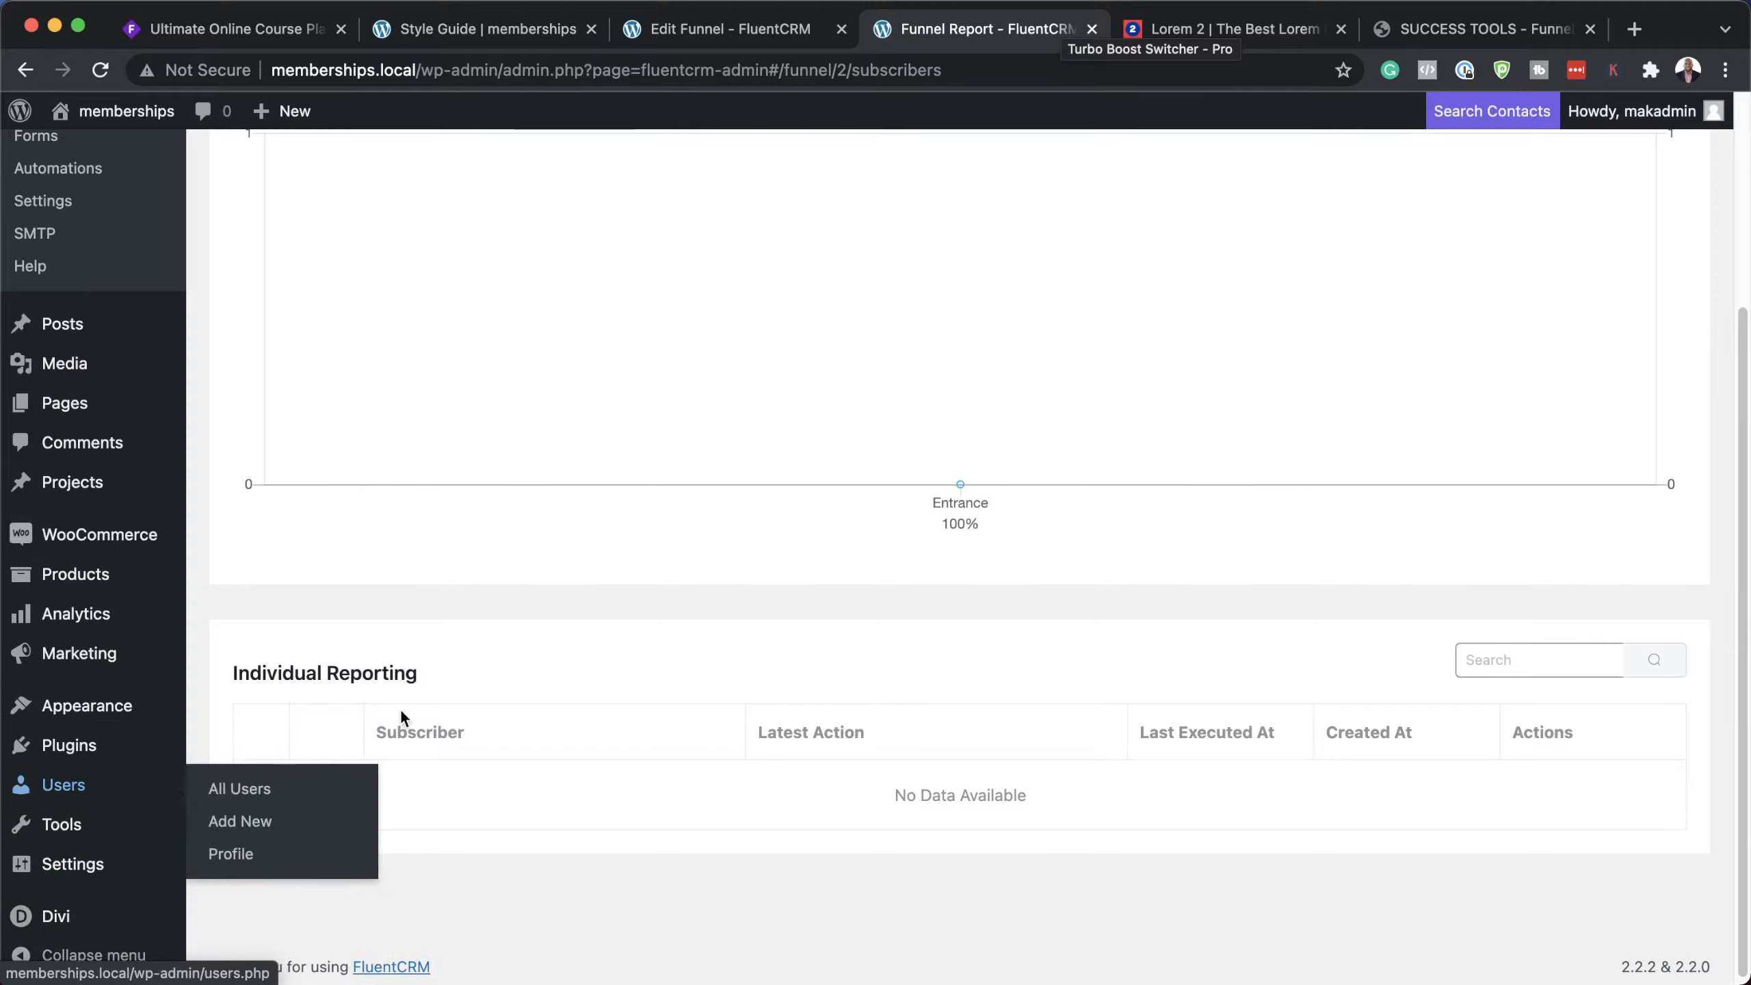
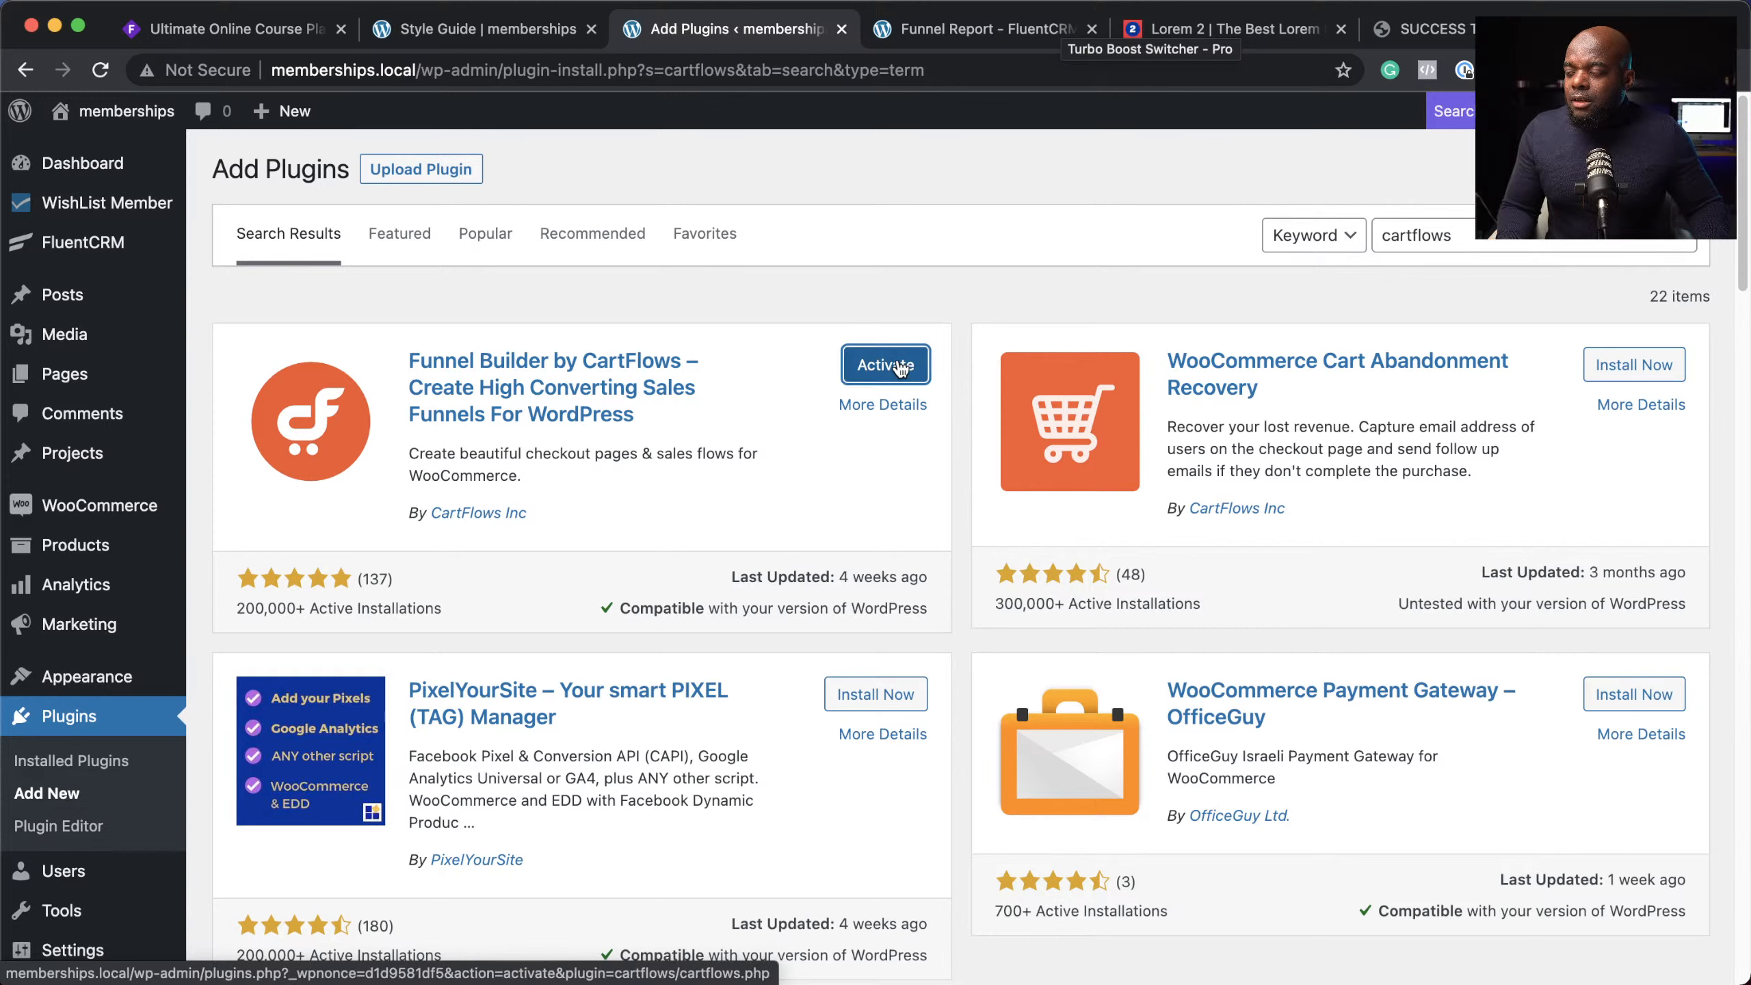
Step: Activate Funnel Builder by CartFlows and confirm it shows as active among the installed plugins
{"action": "left_click", "coordinate": [889, 367]}
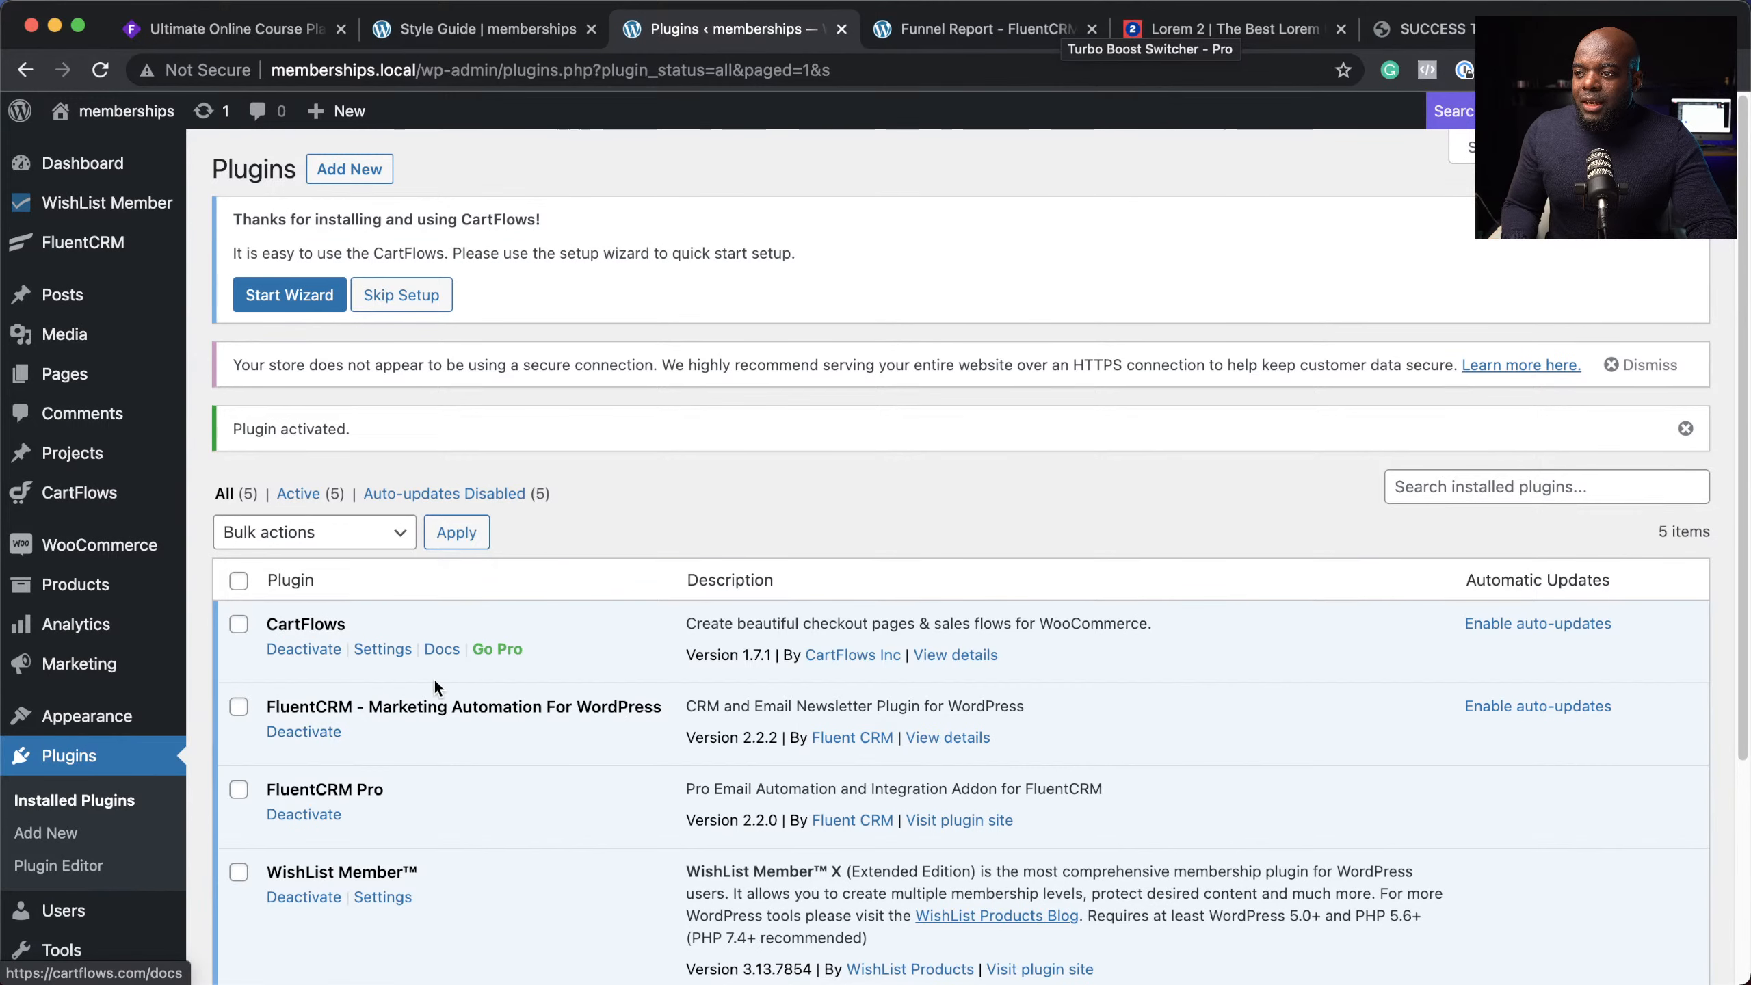
{"action": "scroll", "coordinate": [450, 670], "scroll_direction": "down", "scroll_amount": 3}
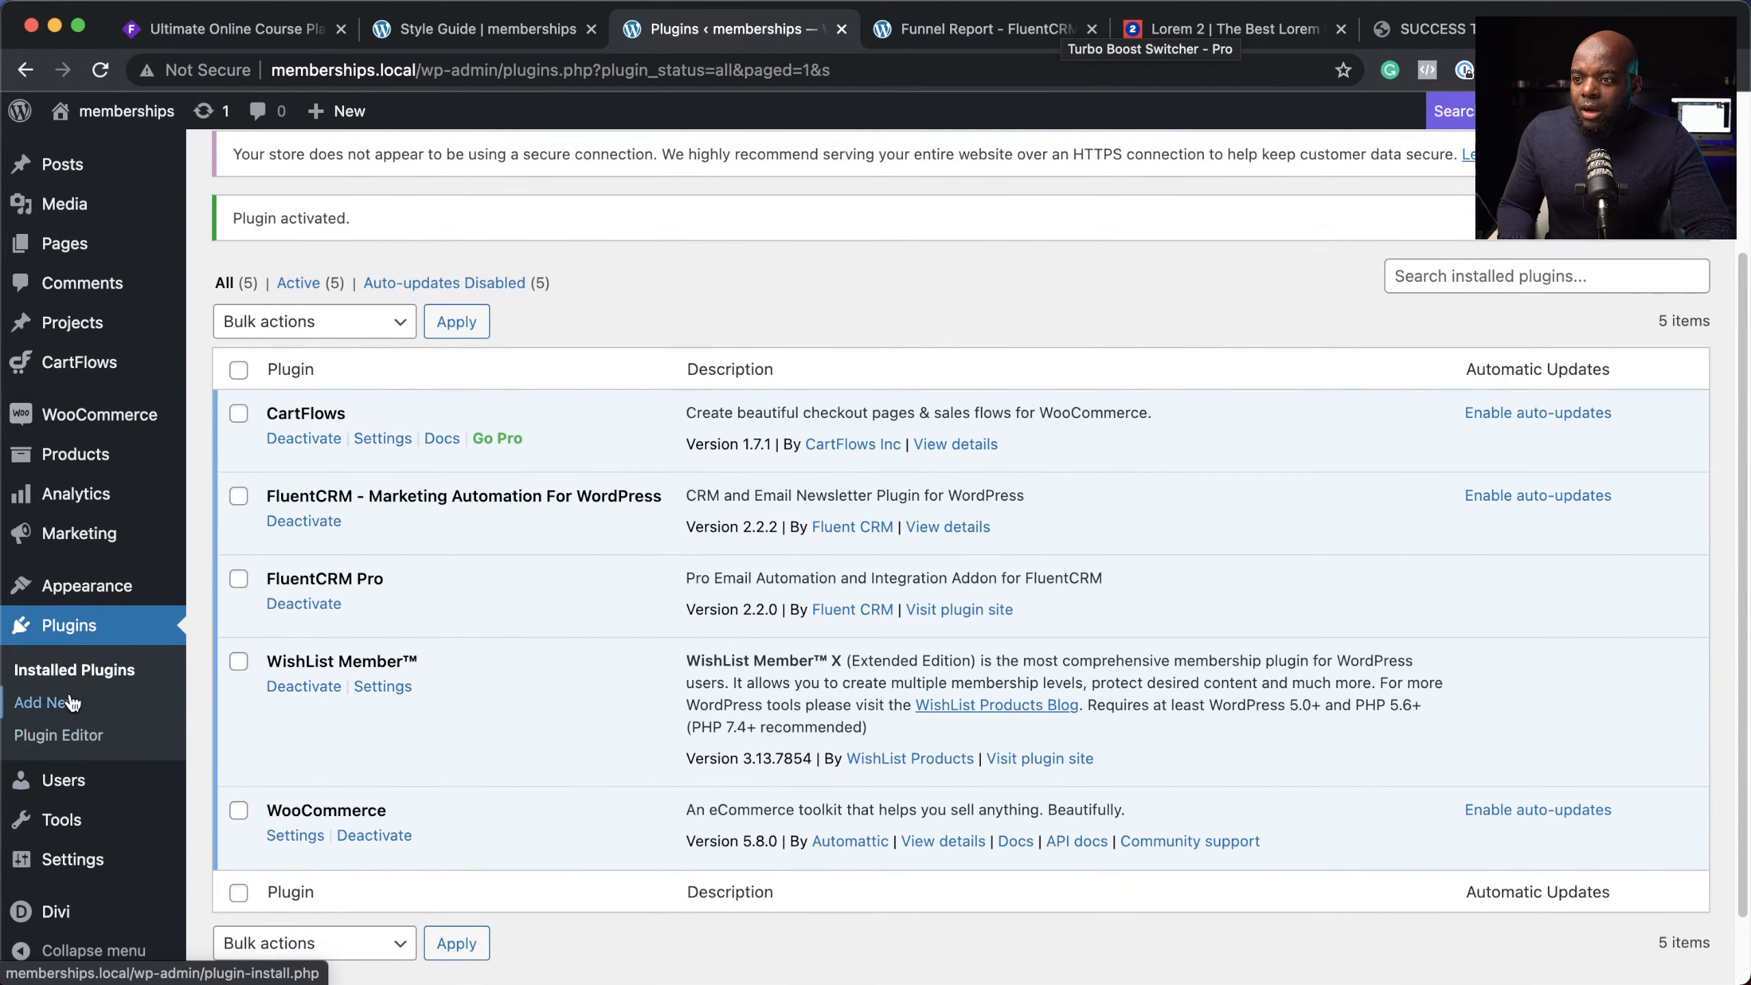
{"action": "scroll", "coordinate": [147, 621], "scroll_direction": "up", "scroll_amount": 3}
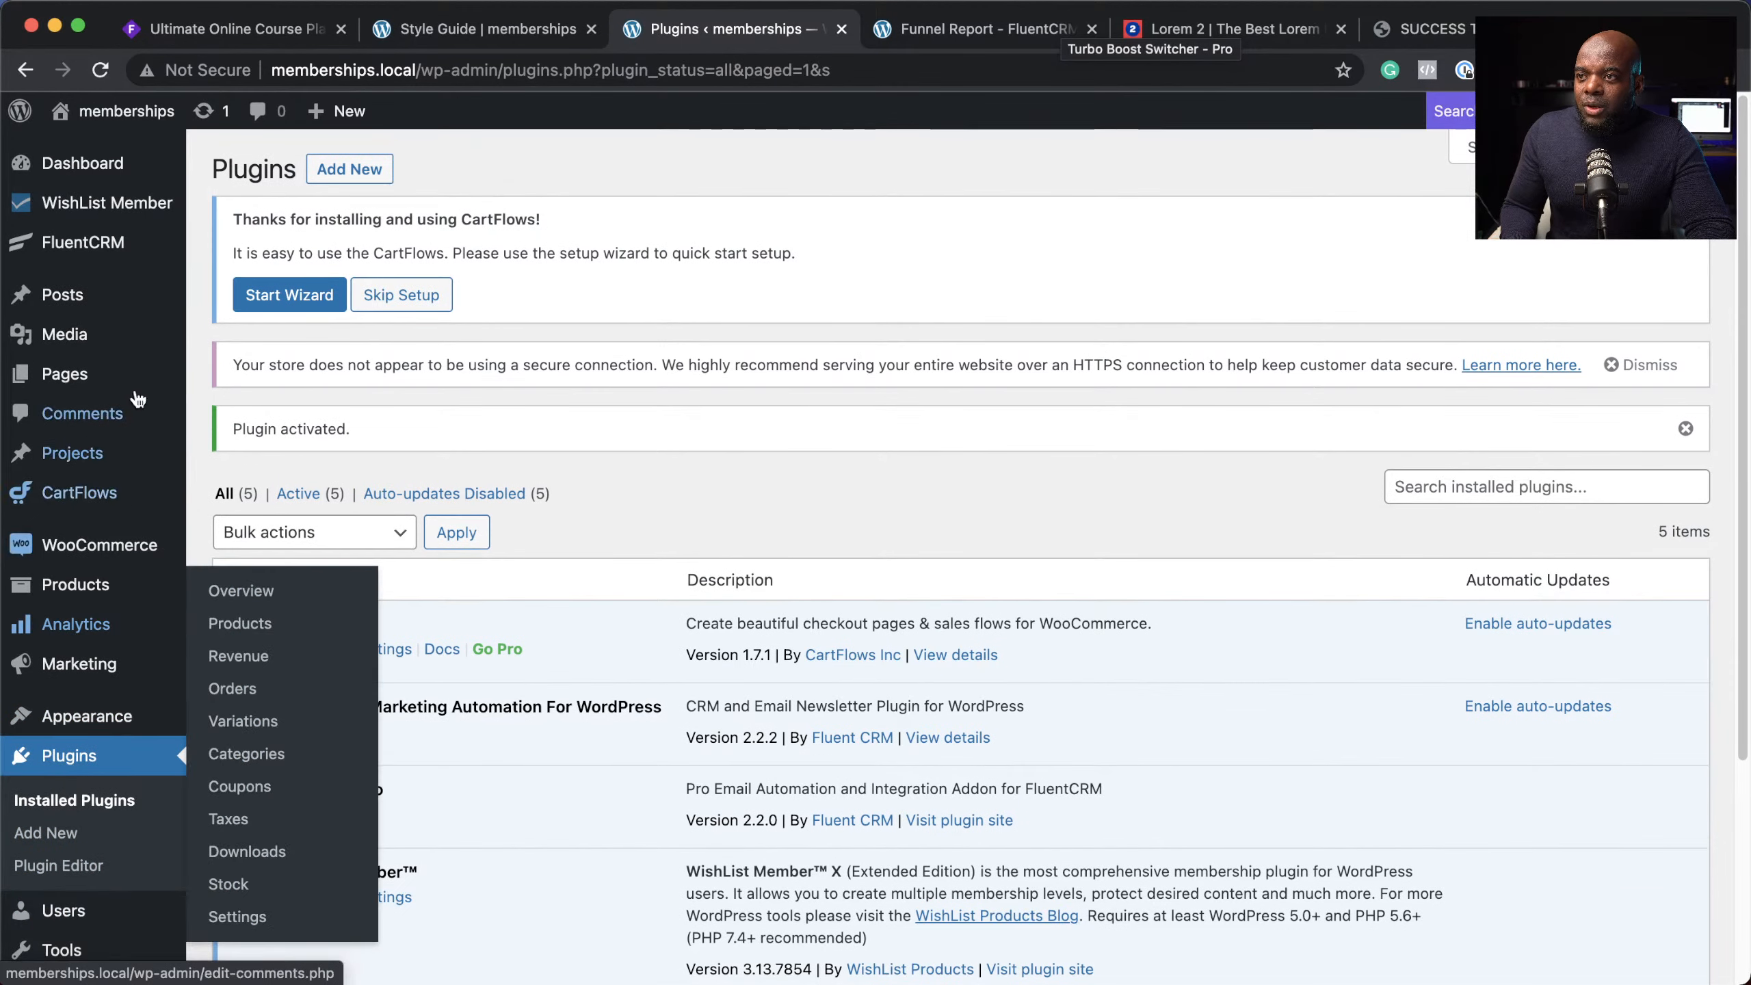
{"action": "mouse_move", "coordinate": [80, 492]}
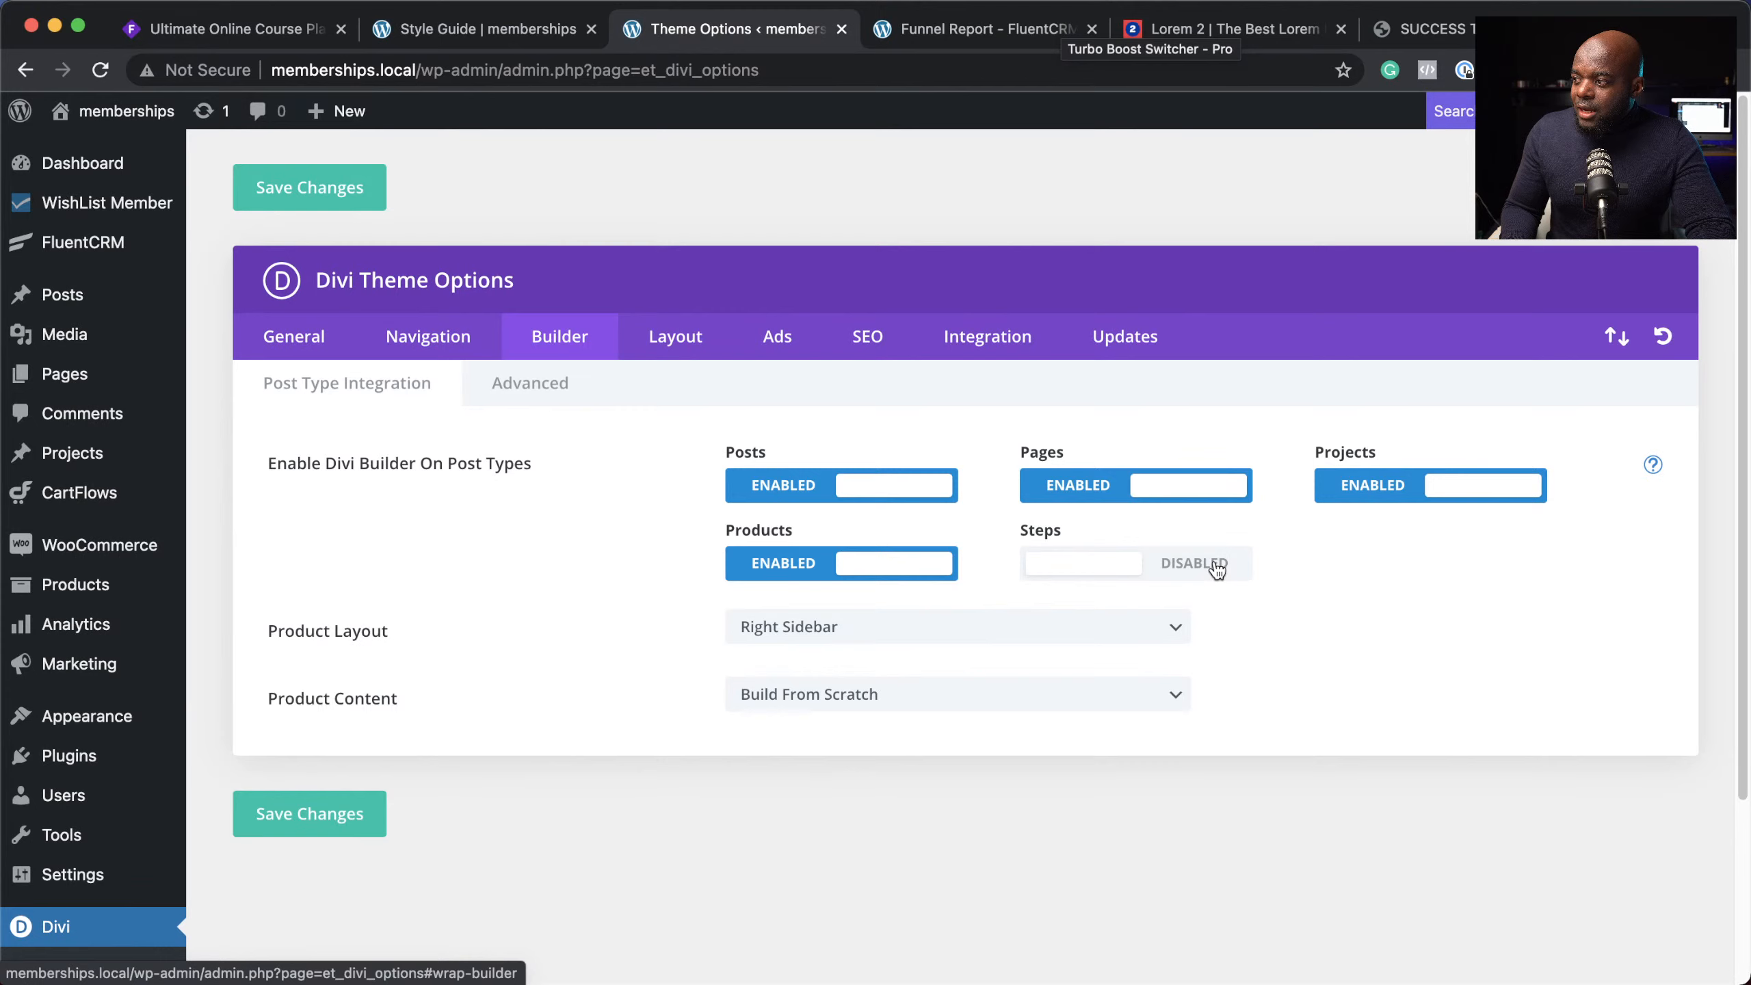
Step: Turn the Divi Builder on for the Steps post type and save the builder settings
{"action": "left_click", "coordinate": [1215, 564]}
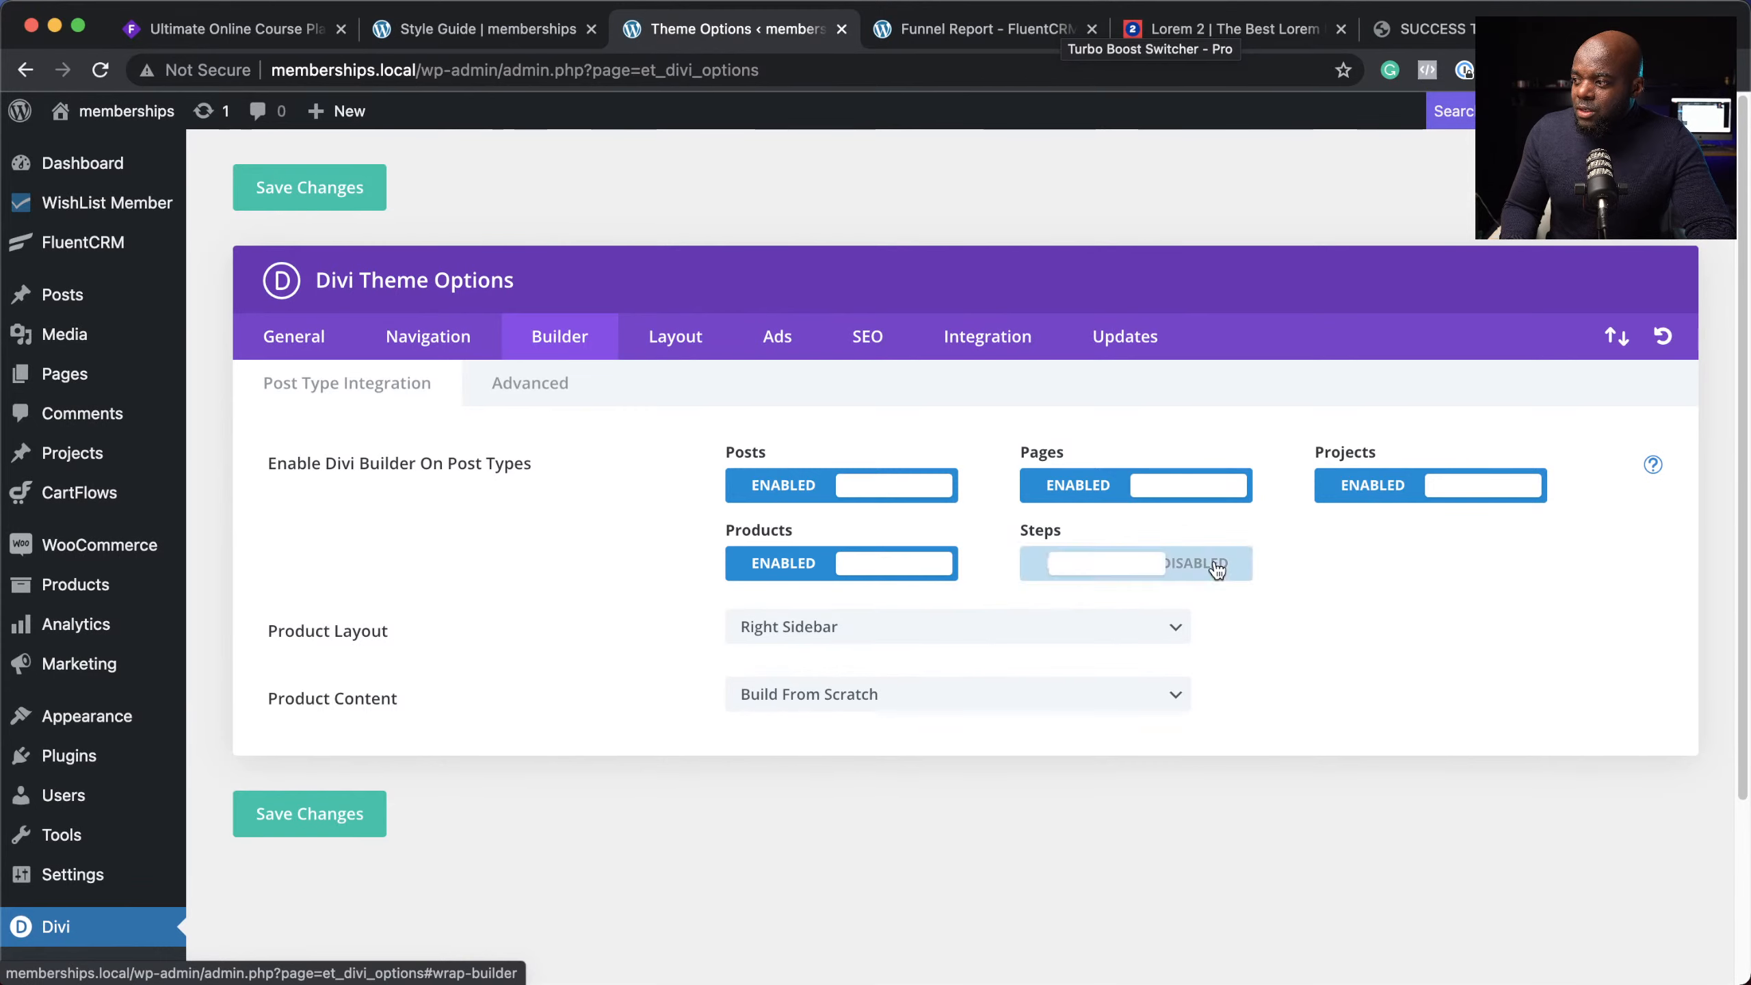
{"action": "left_click", "coordinate": [350, 822]}
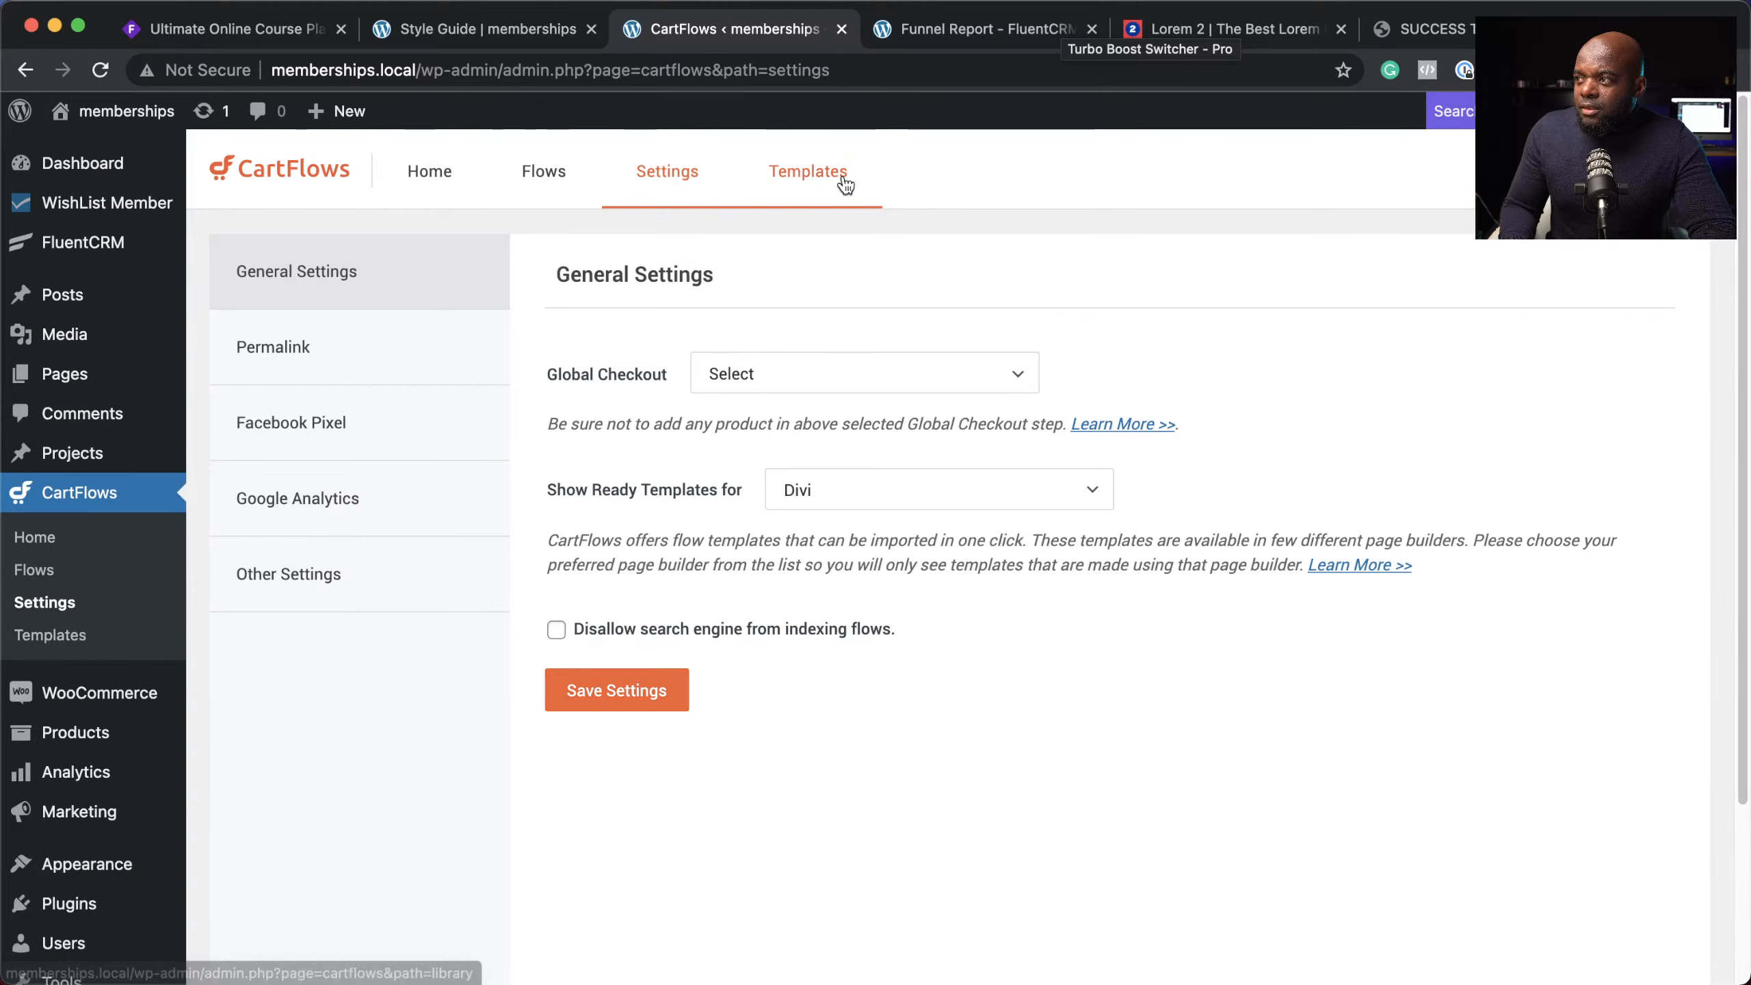
Step: Browse the flow templates, open Evergreen Product 02's steps and preview its Checkout Page
{"action": "left_click", "coordinate": [846, 185]}
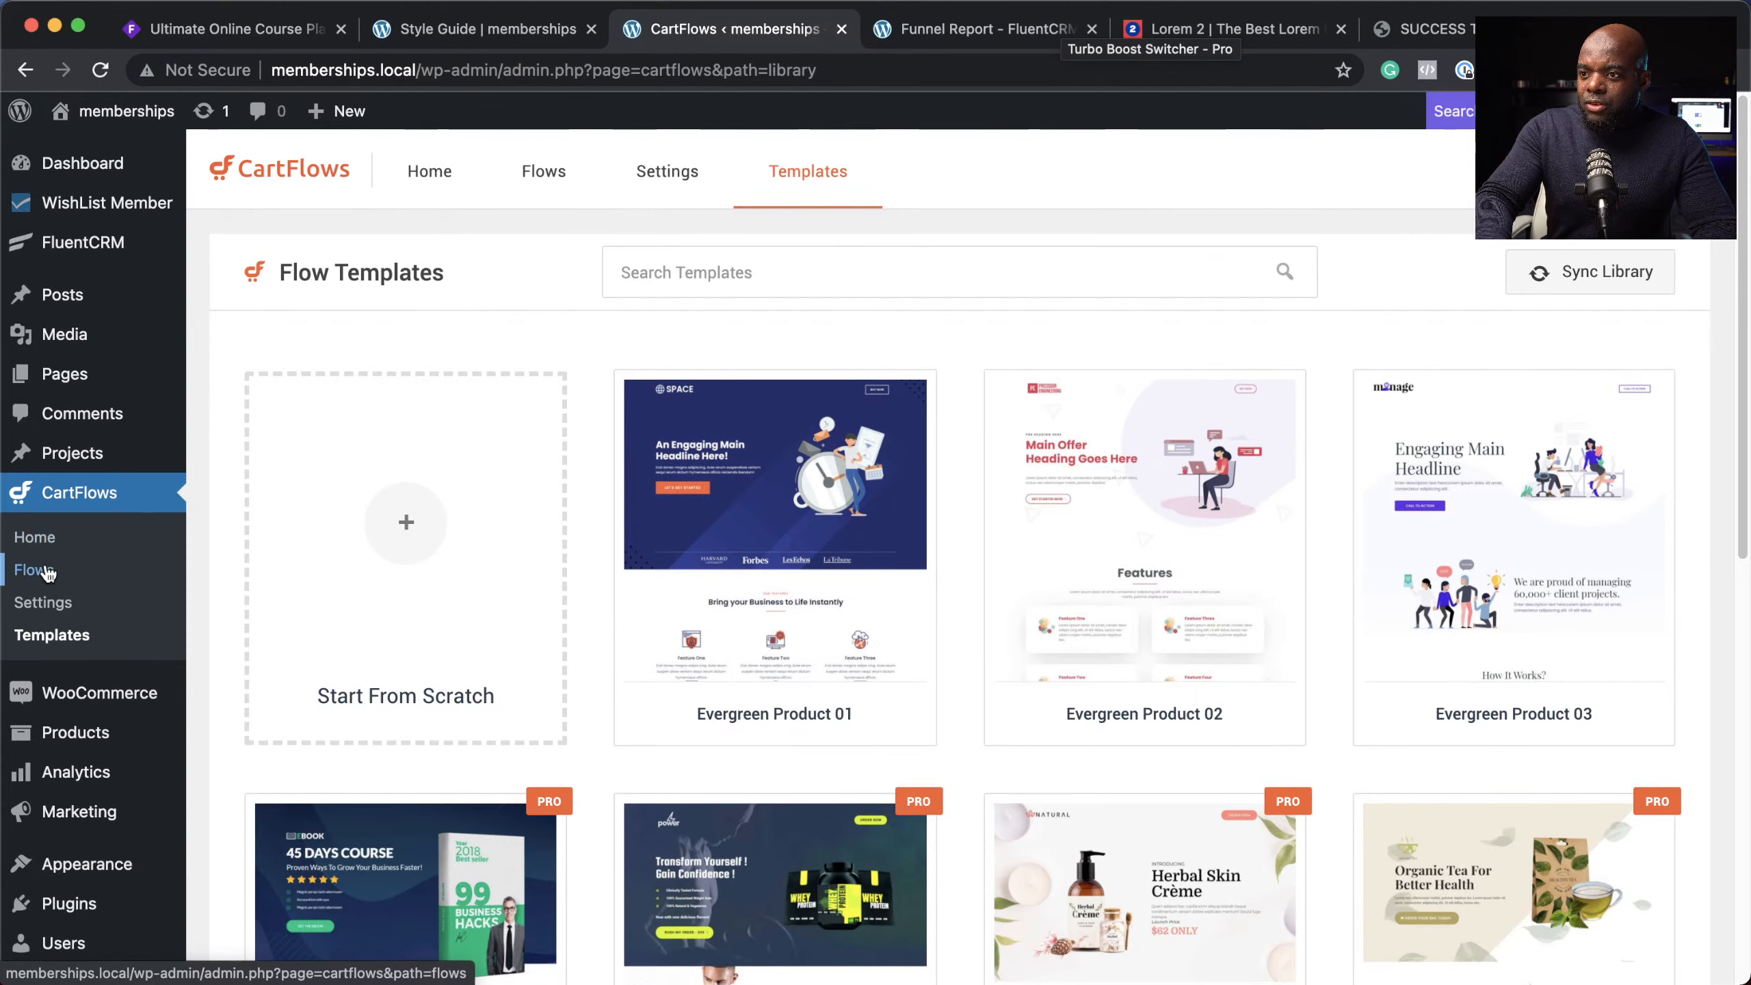
{"action": "left_click", "coordinate": [45, 571]}
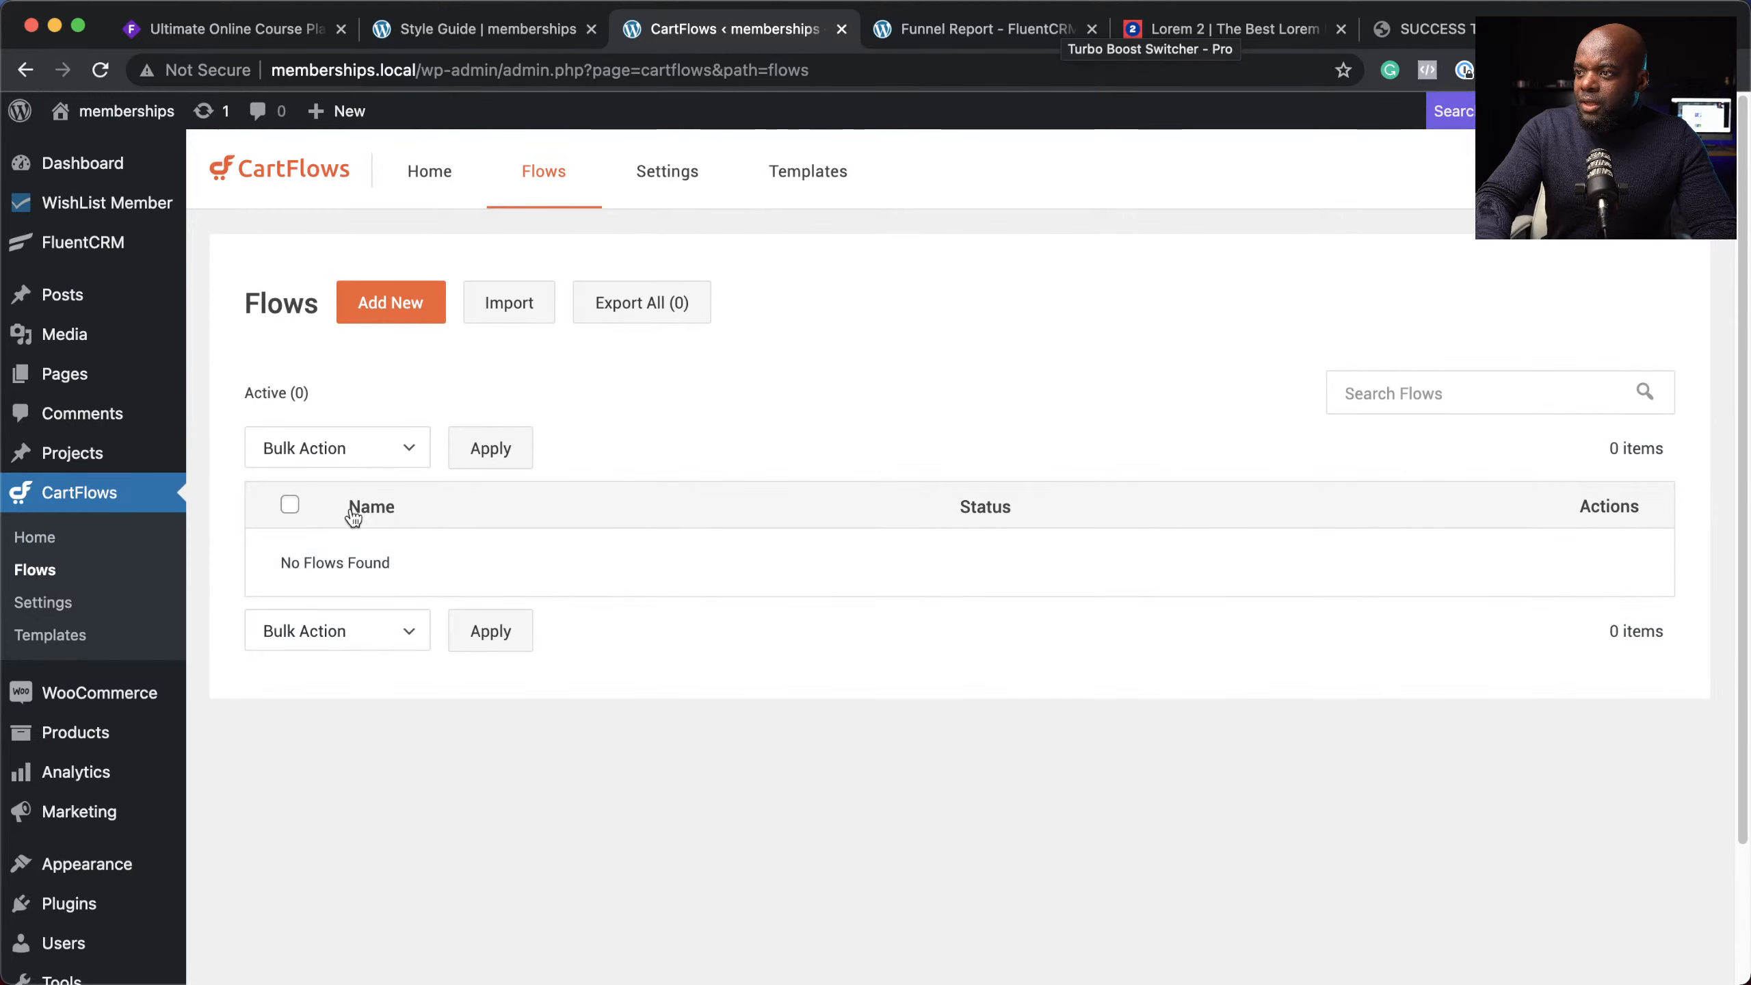
{"action": "left_click", "coordinate": [439, 310]}
{"action": "left_click", "coordinate": [428, 552]}
{"action": "left_click", "coordinate": [1345, 520]}
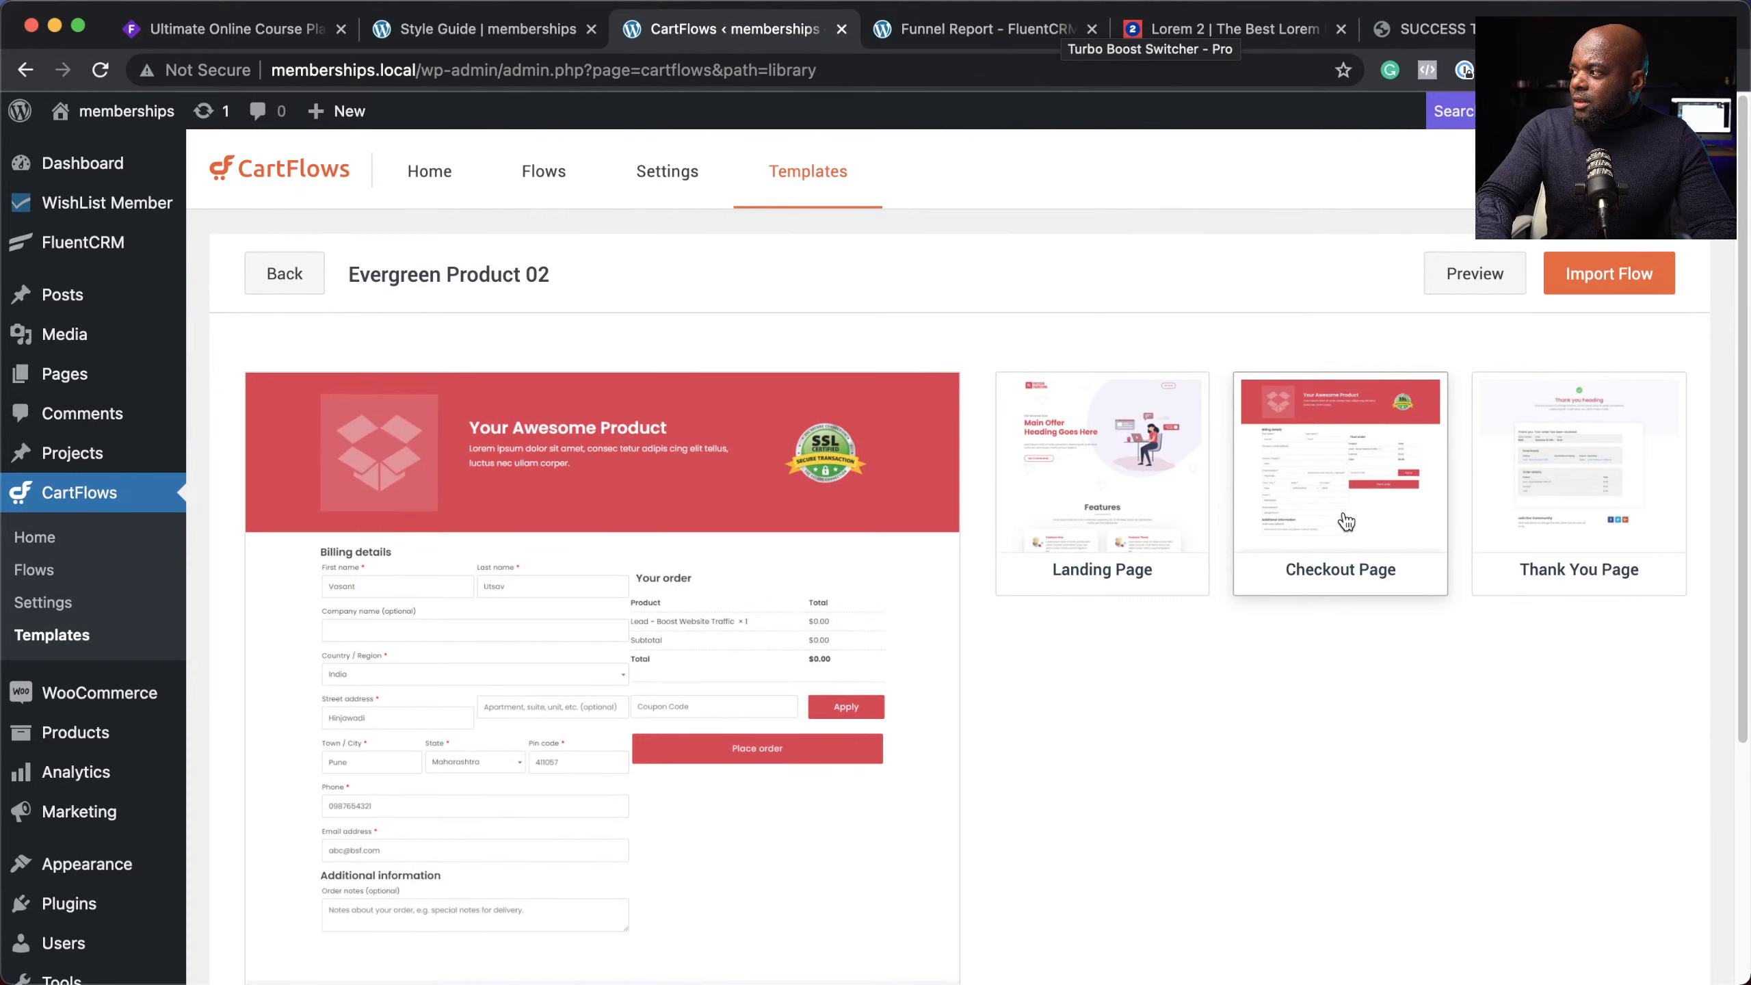
Step: Import the Evergreen Product 02 template as a new flow named 'VIP'
{"action": "left_click", "coordinate": [1646, 278]}
{"action": "left_click", "coordinate": [1297, 307]}
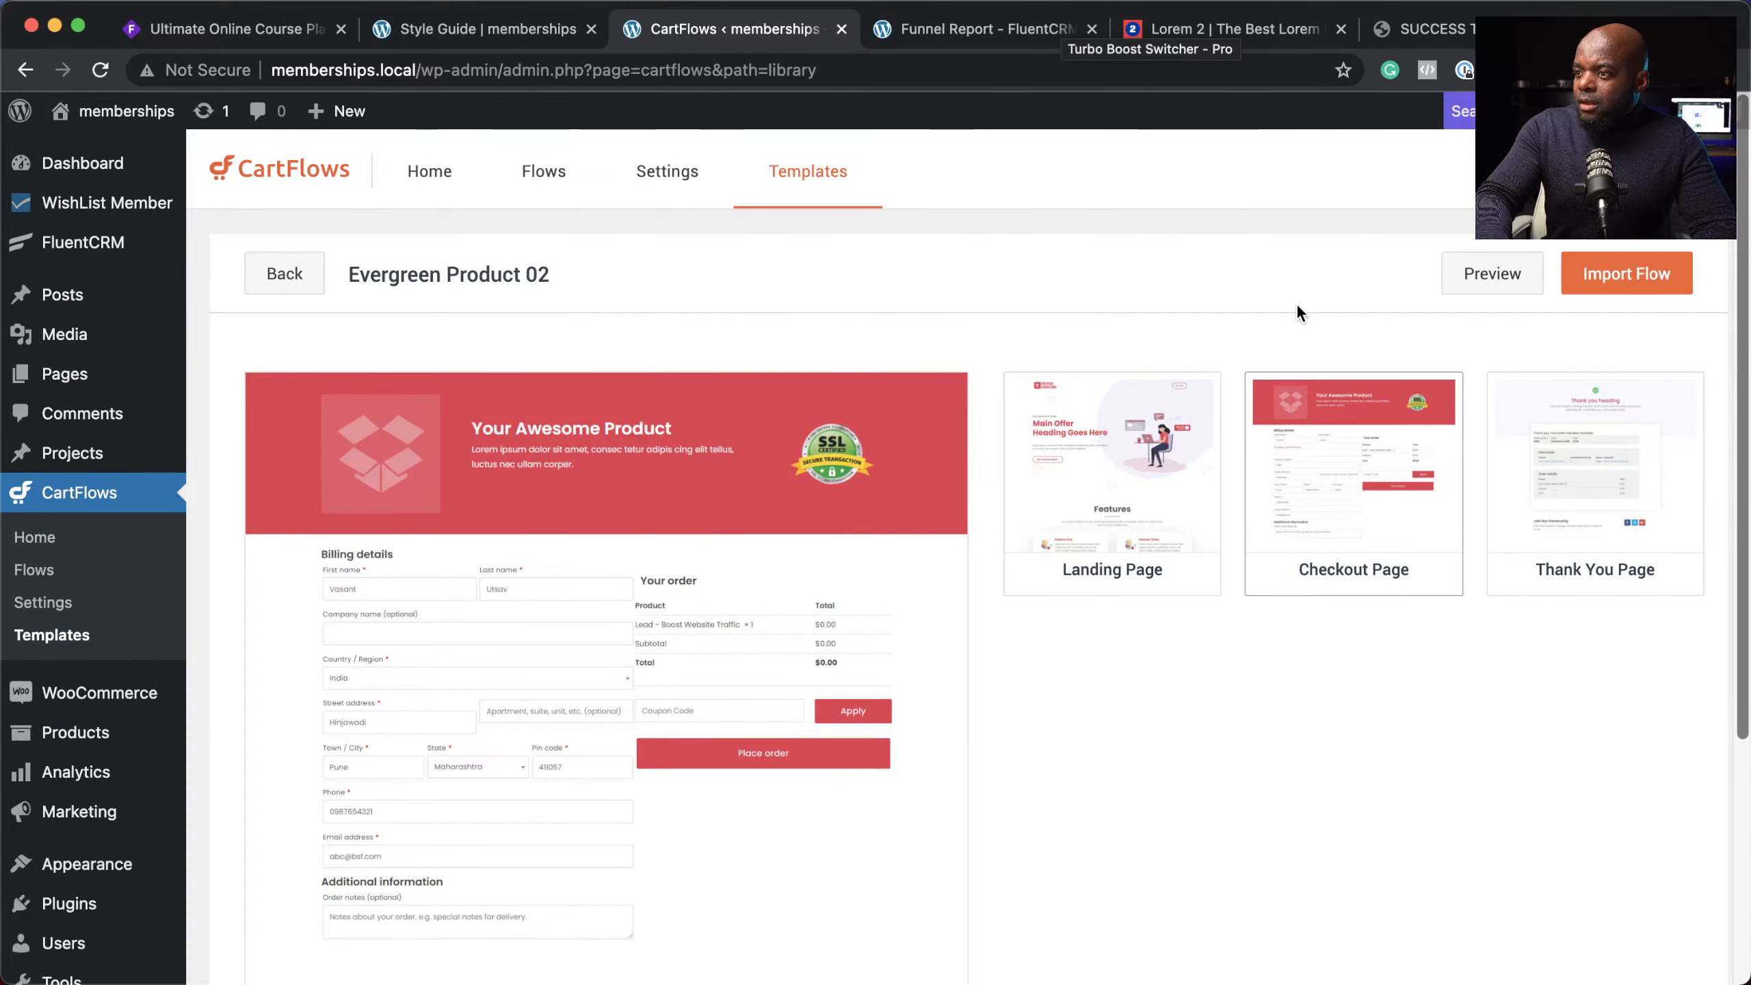
{"action": "left_click", "coordinate": [1622, 268]}
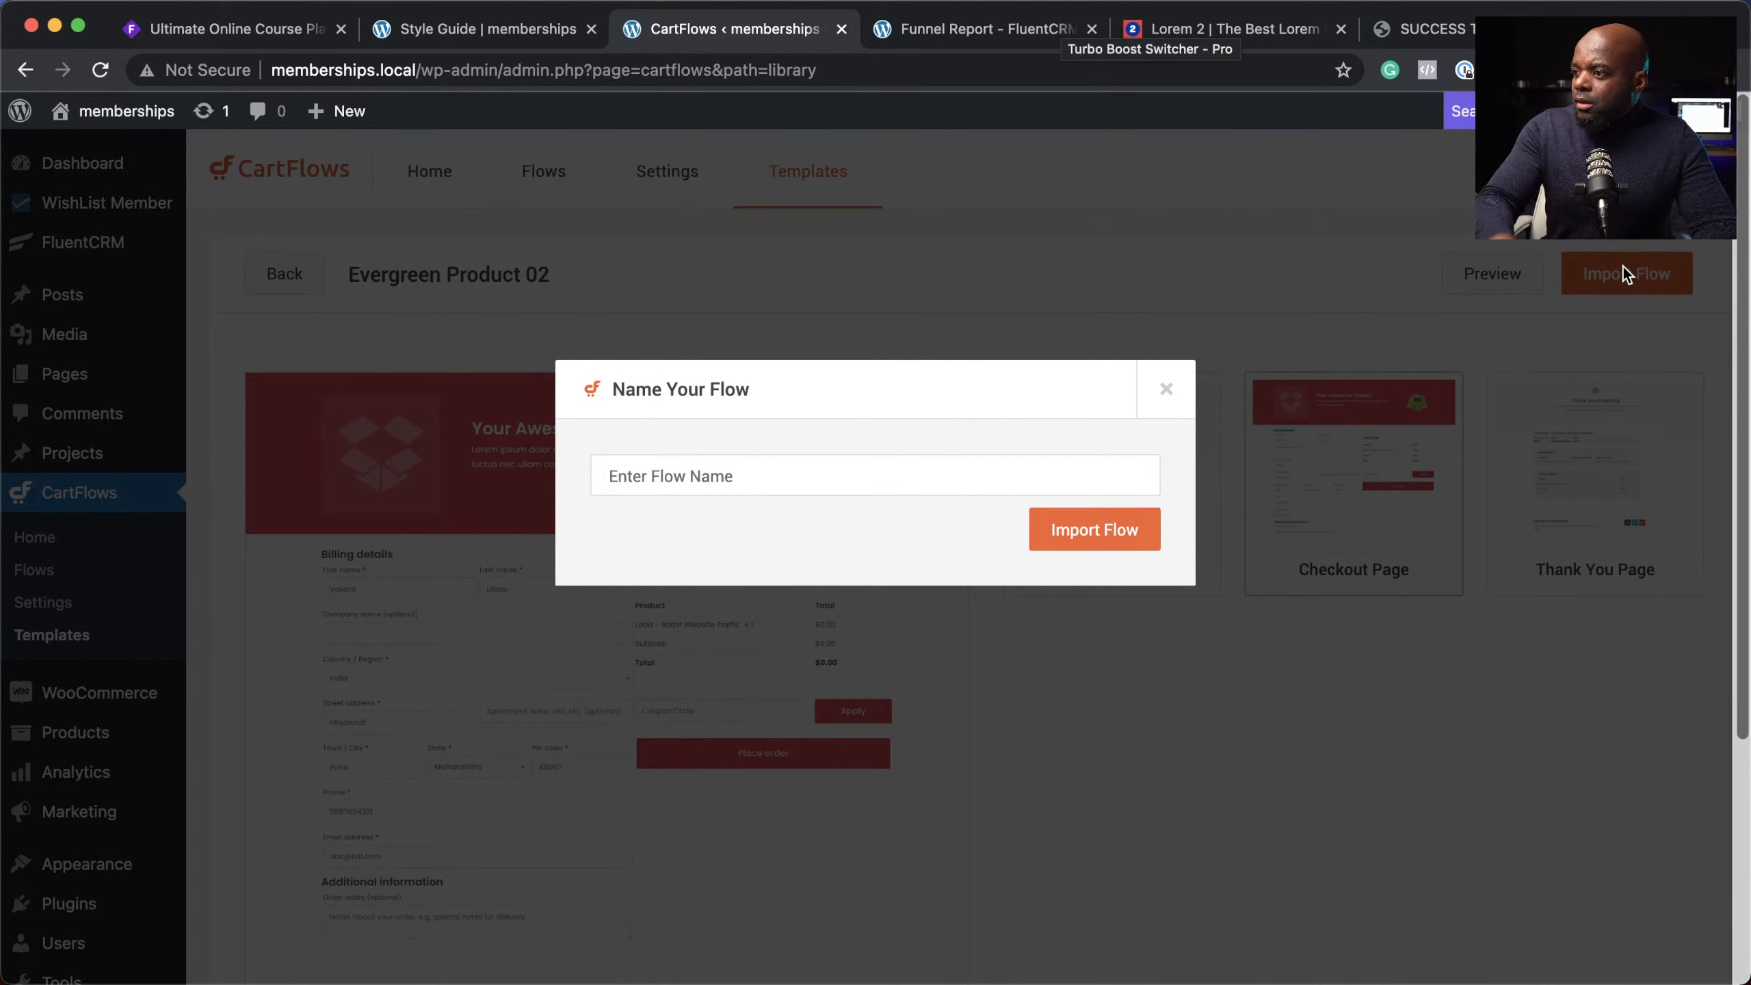
{"action": "left_click", "coordinate": [845, 464]}
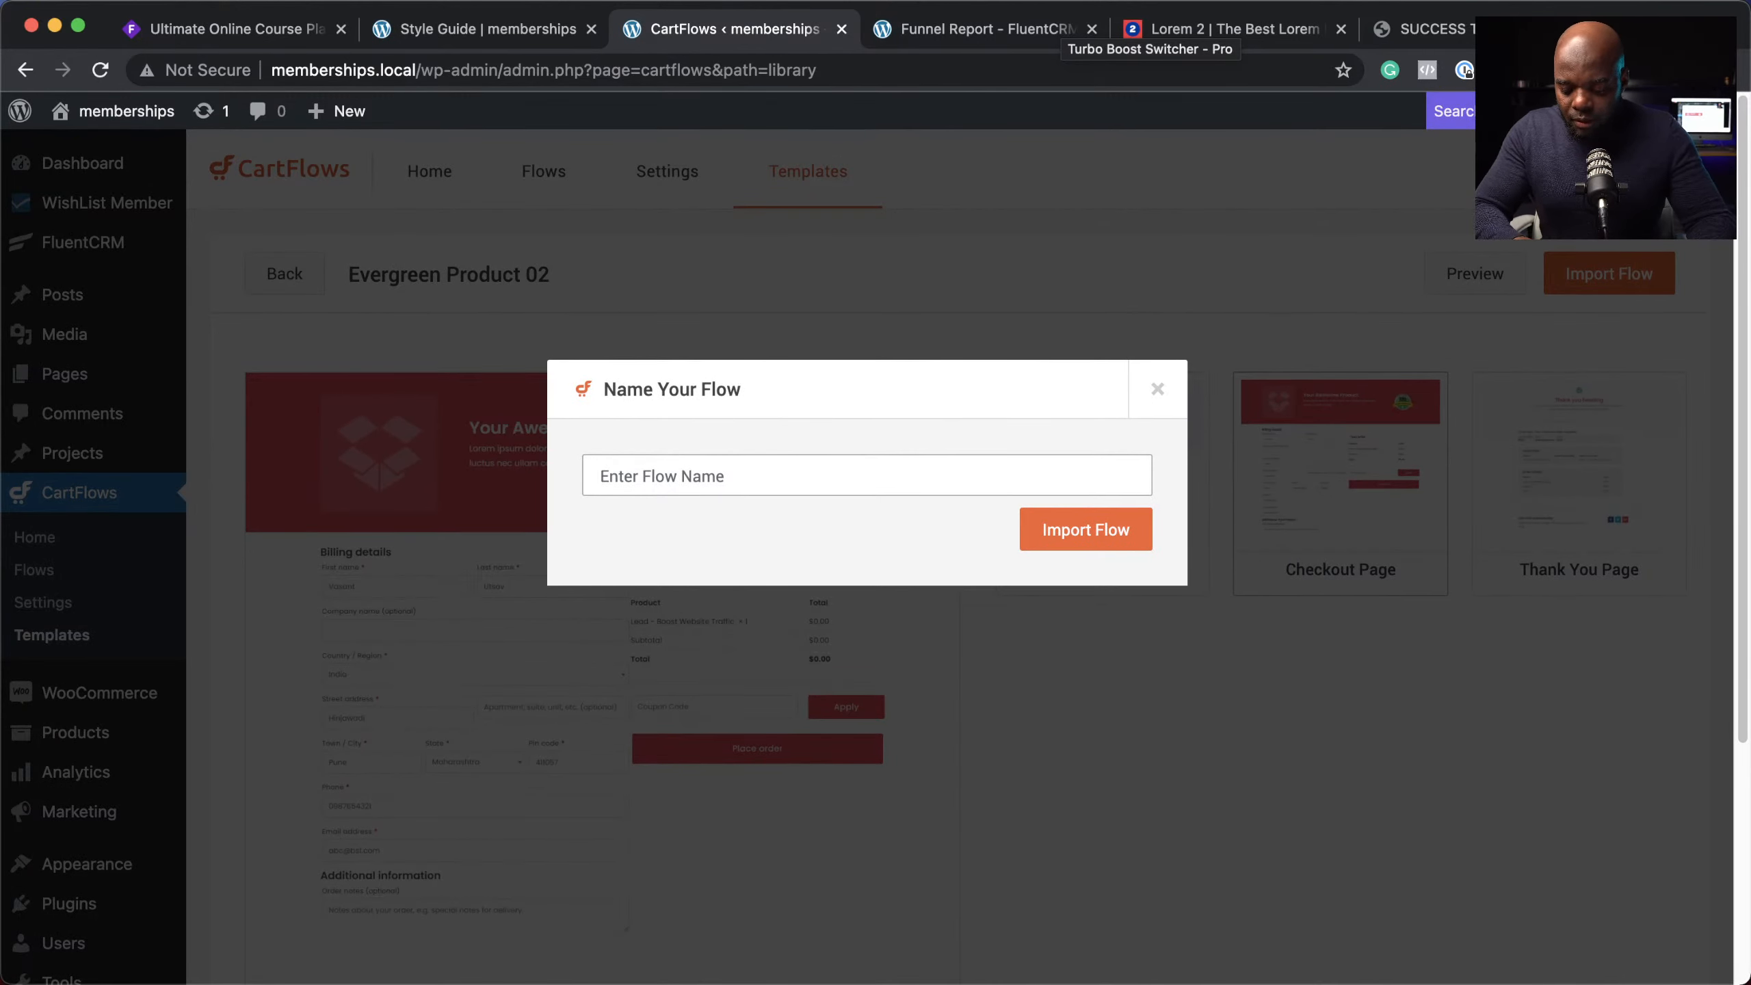
{"action": "type", "text": "VIP"}
{"action": "left_click", "coordinate": [1114, 541]}
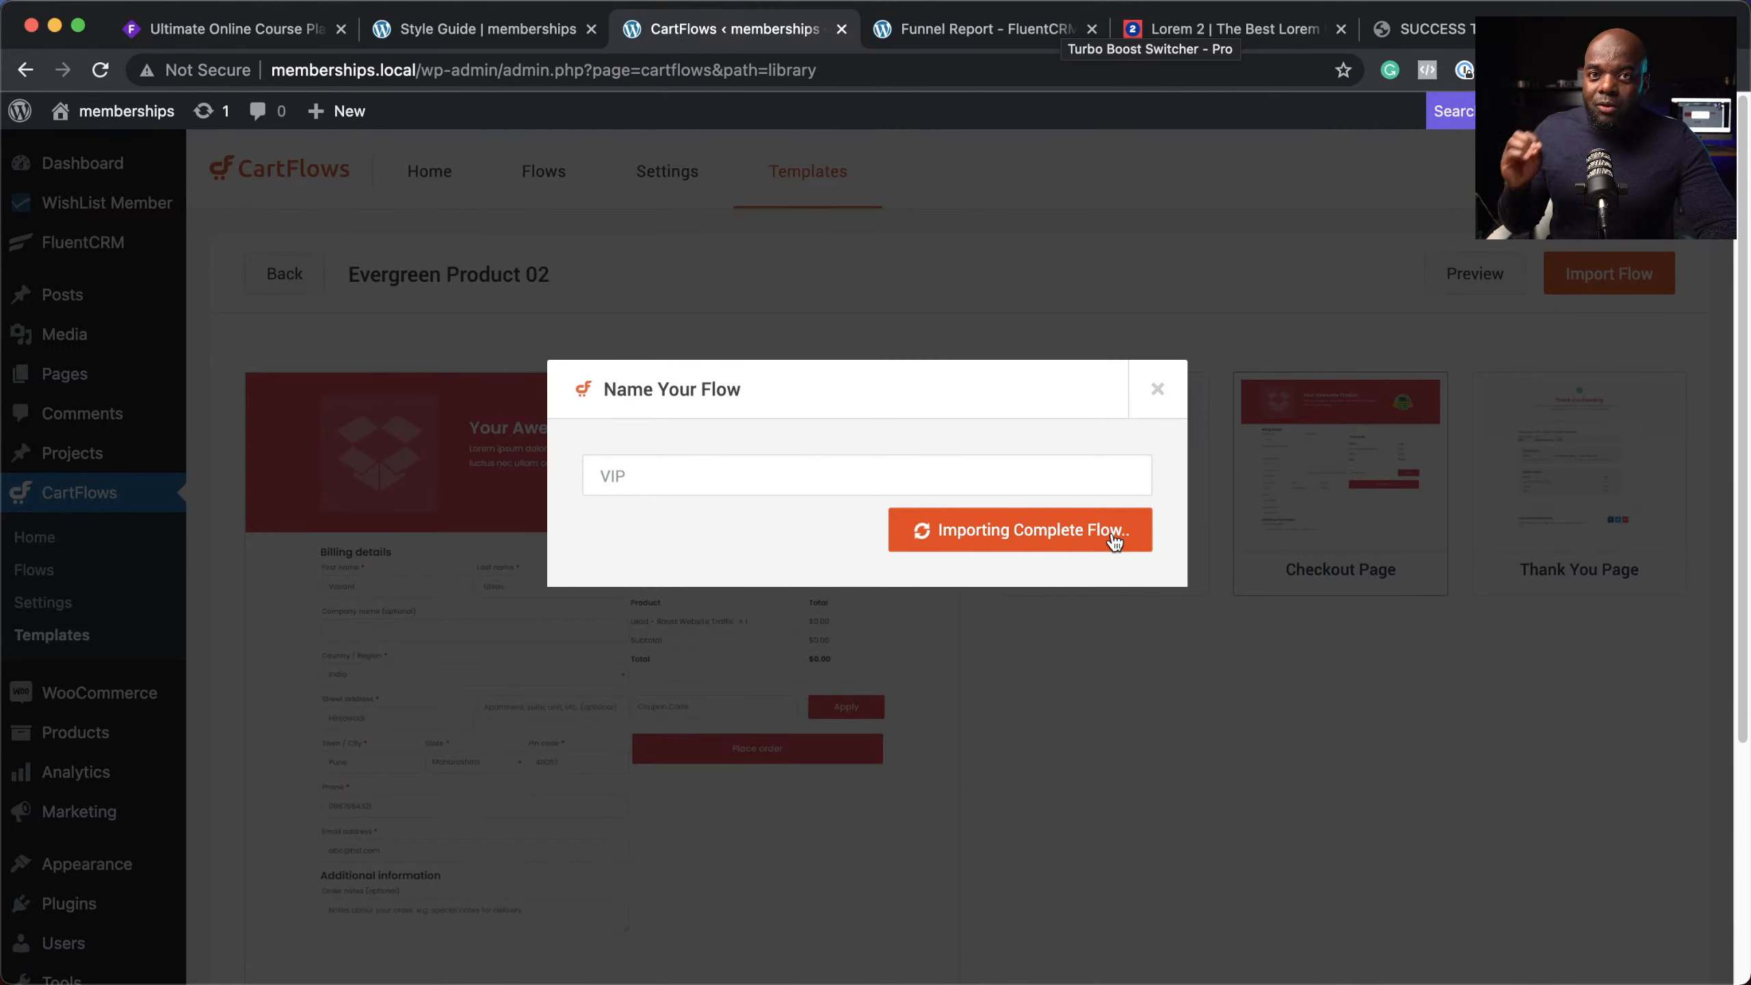
Step: Delete the Landing Page step from the VIP flow
{"action": "left_click", "coordinate": [1645, 507]}
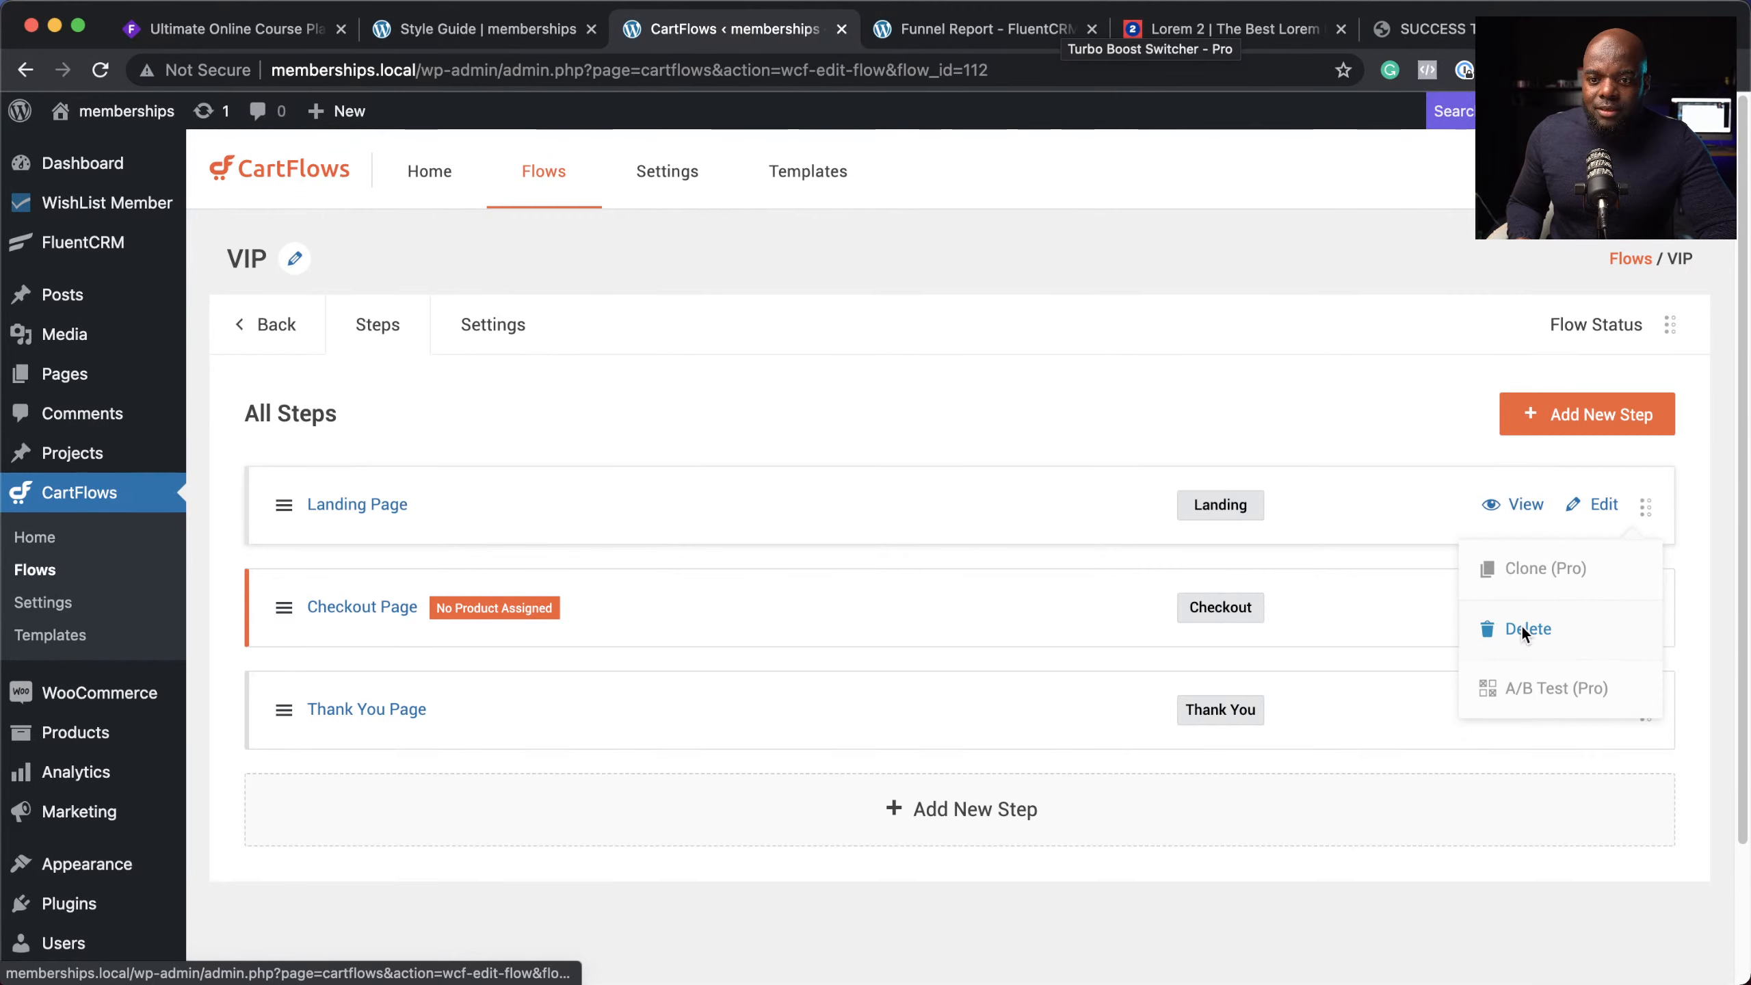
{"action": "left_click", "coordinate": [1521, 627]}
{"action": "left_click", "coordinate": [1091, 202]}
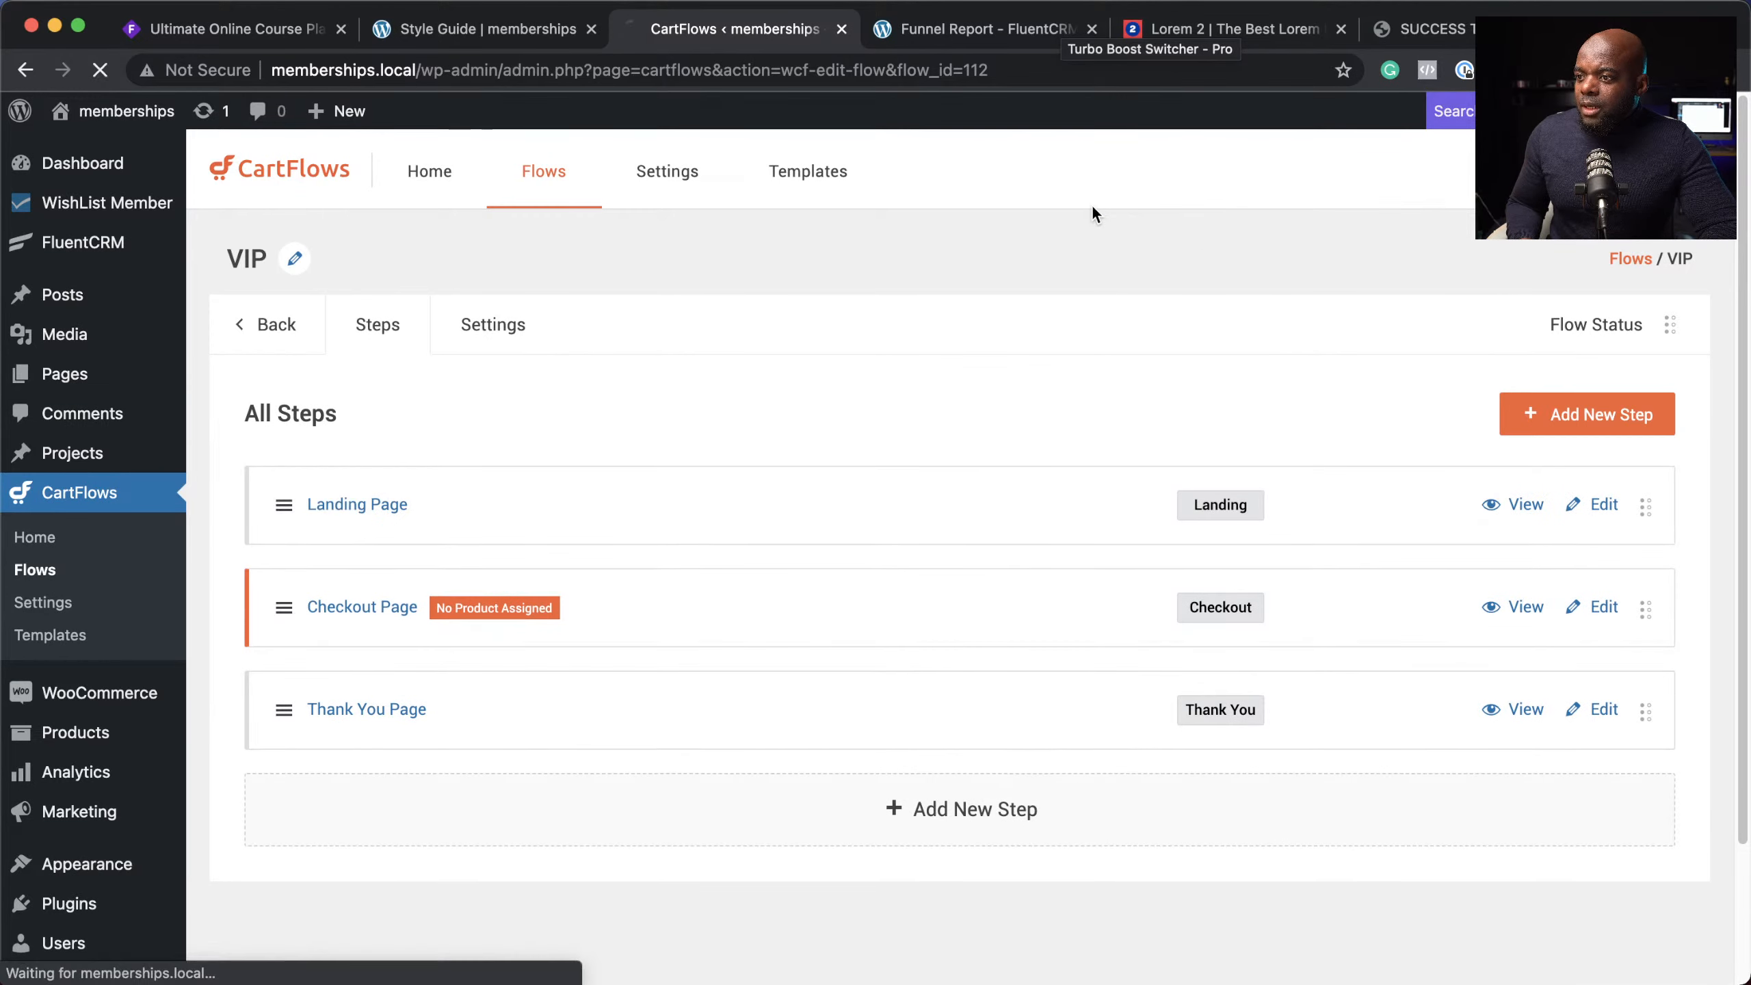
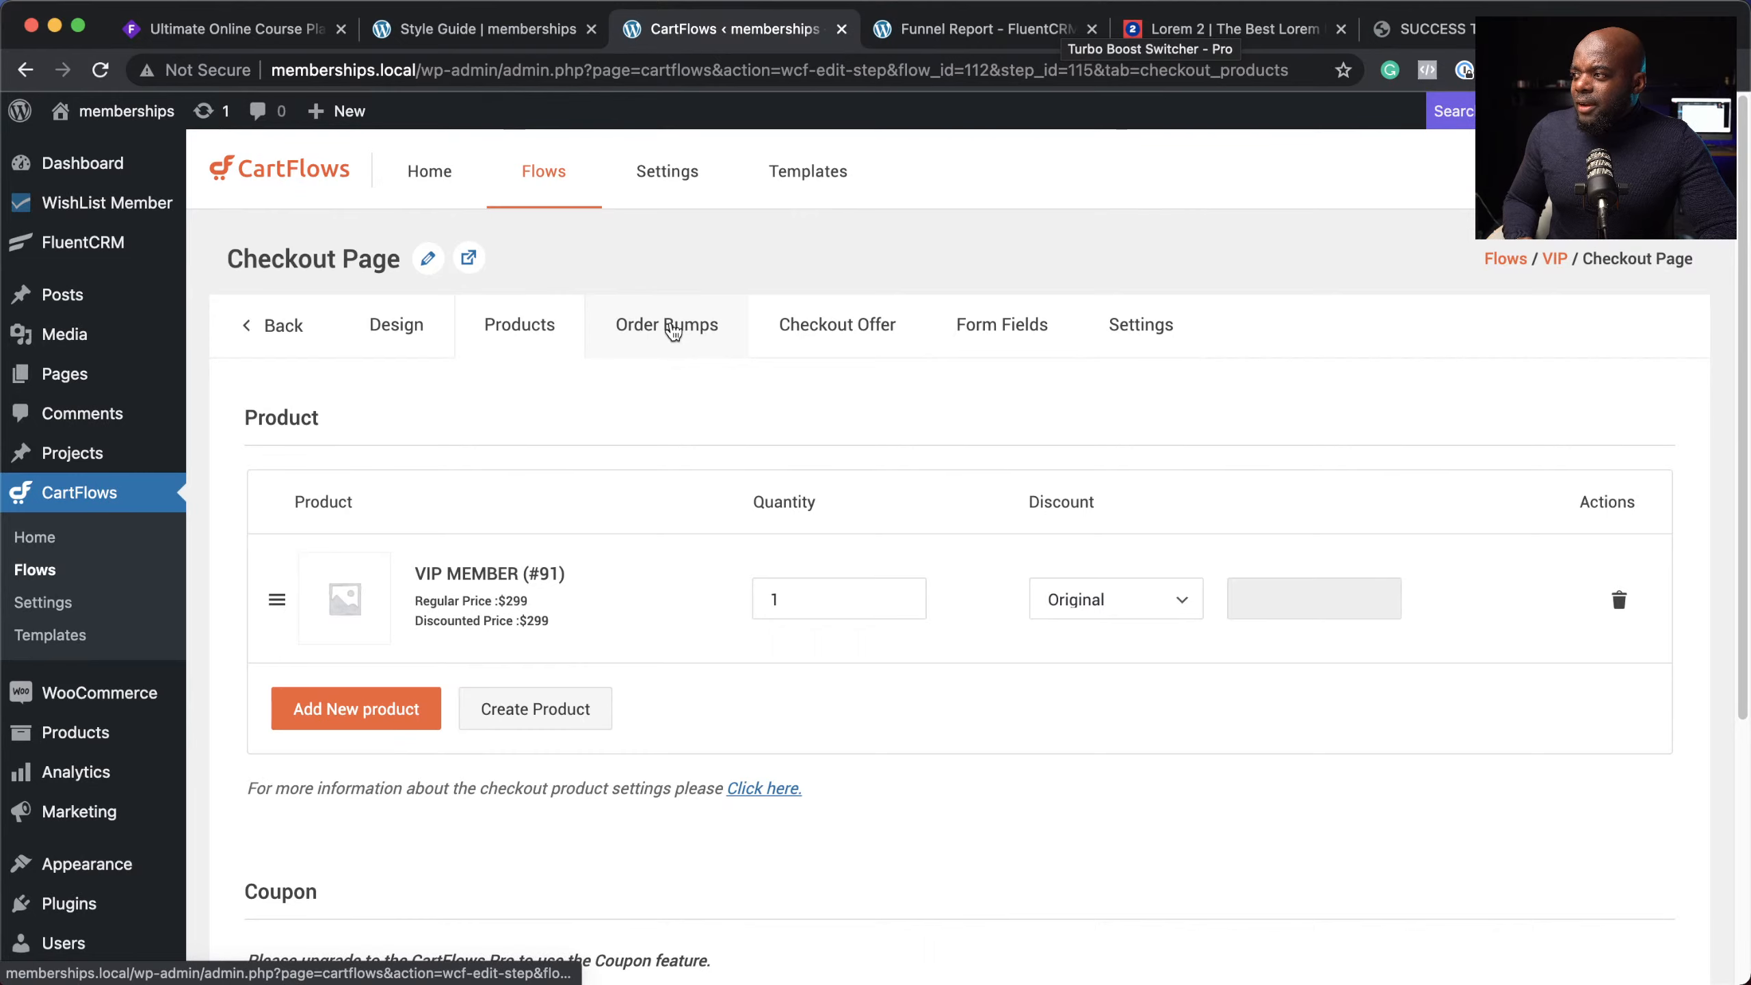
Step: Review the Checkout Page's Order Bumps, Checkout Offer, Form Fields and Settings tabs, then return to Design
{"action": "left_click", "coordinate": [673, 331]}
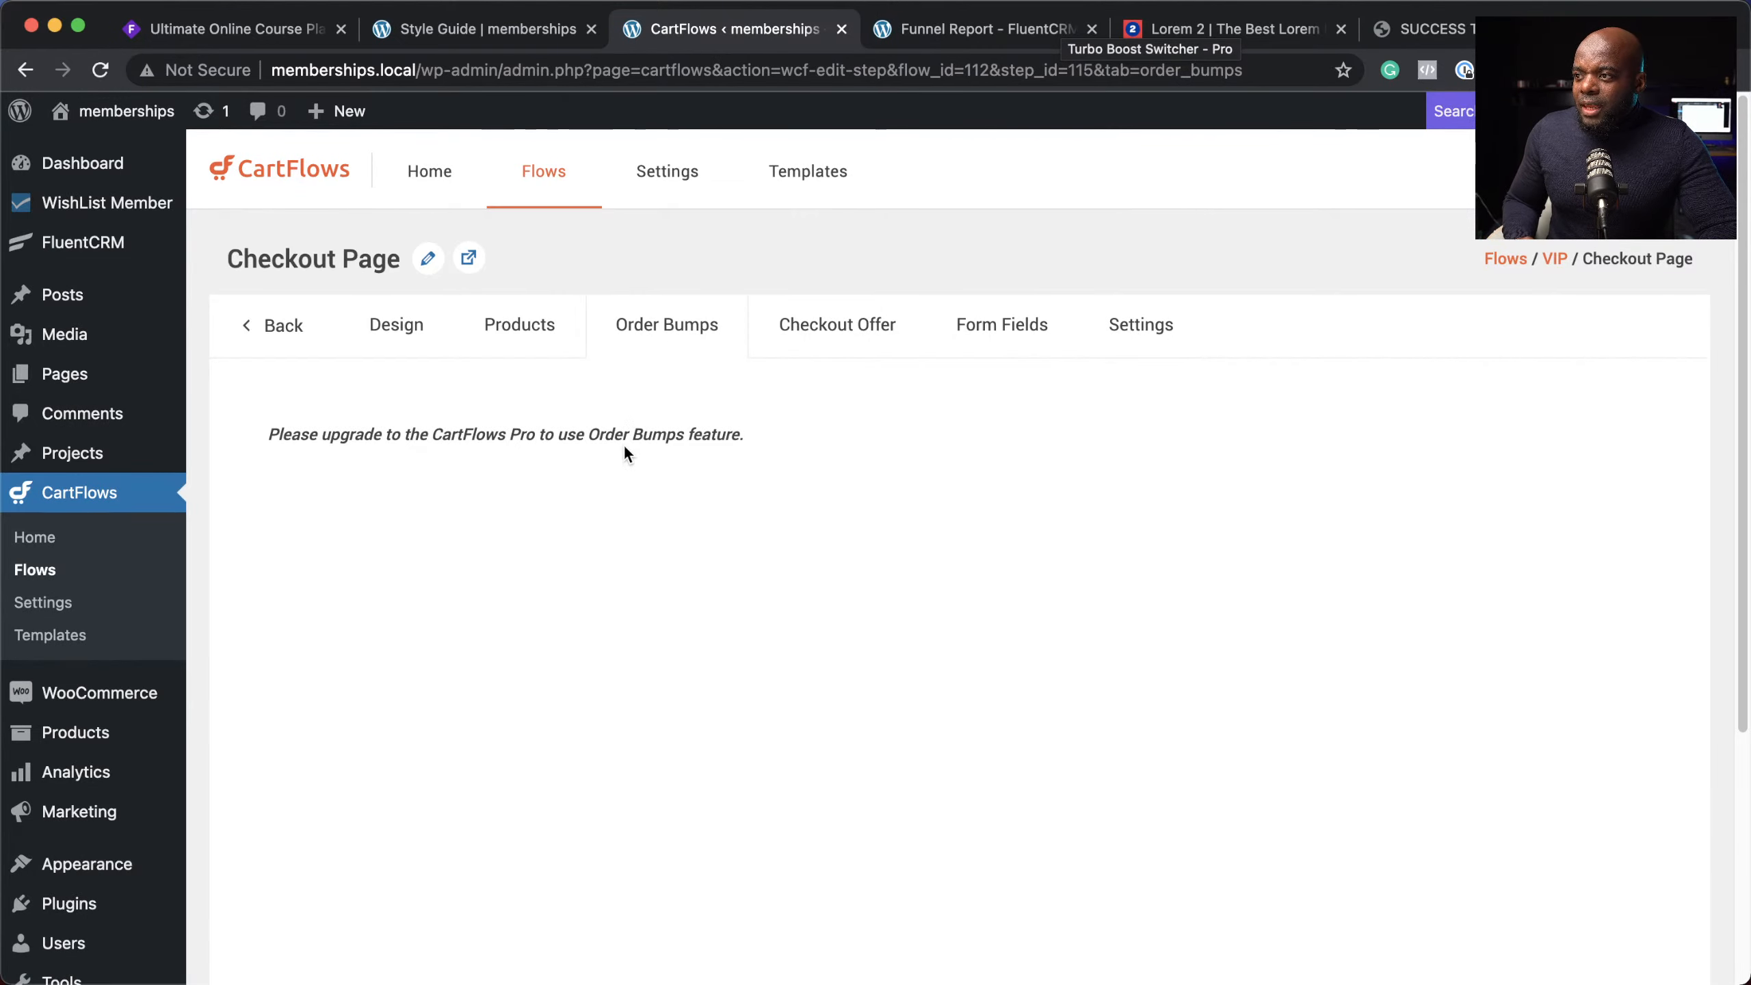
{"action": "left_click", "coordinate": [867, 329]}
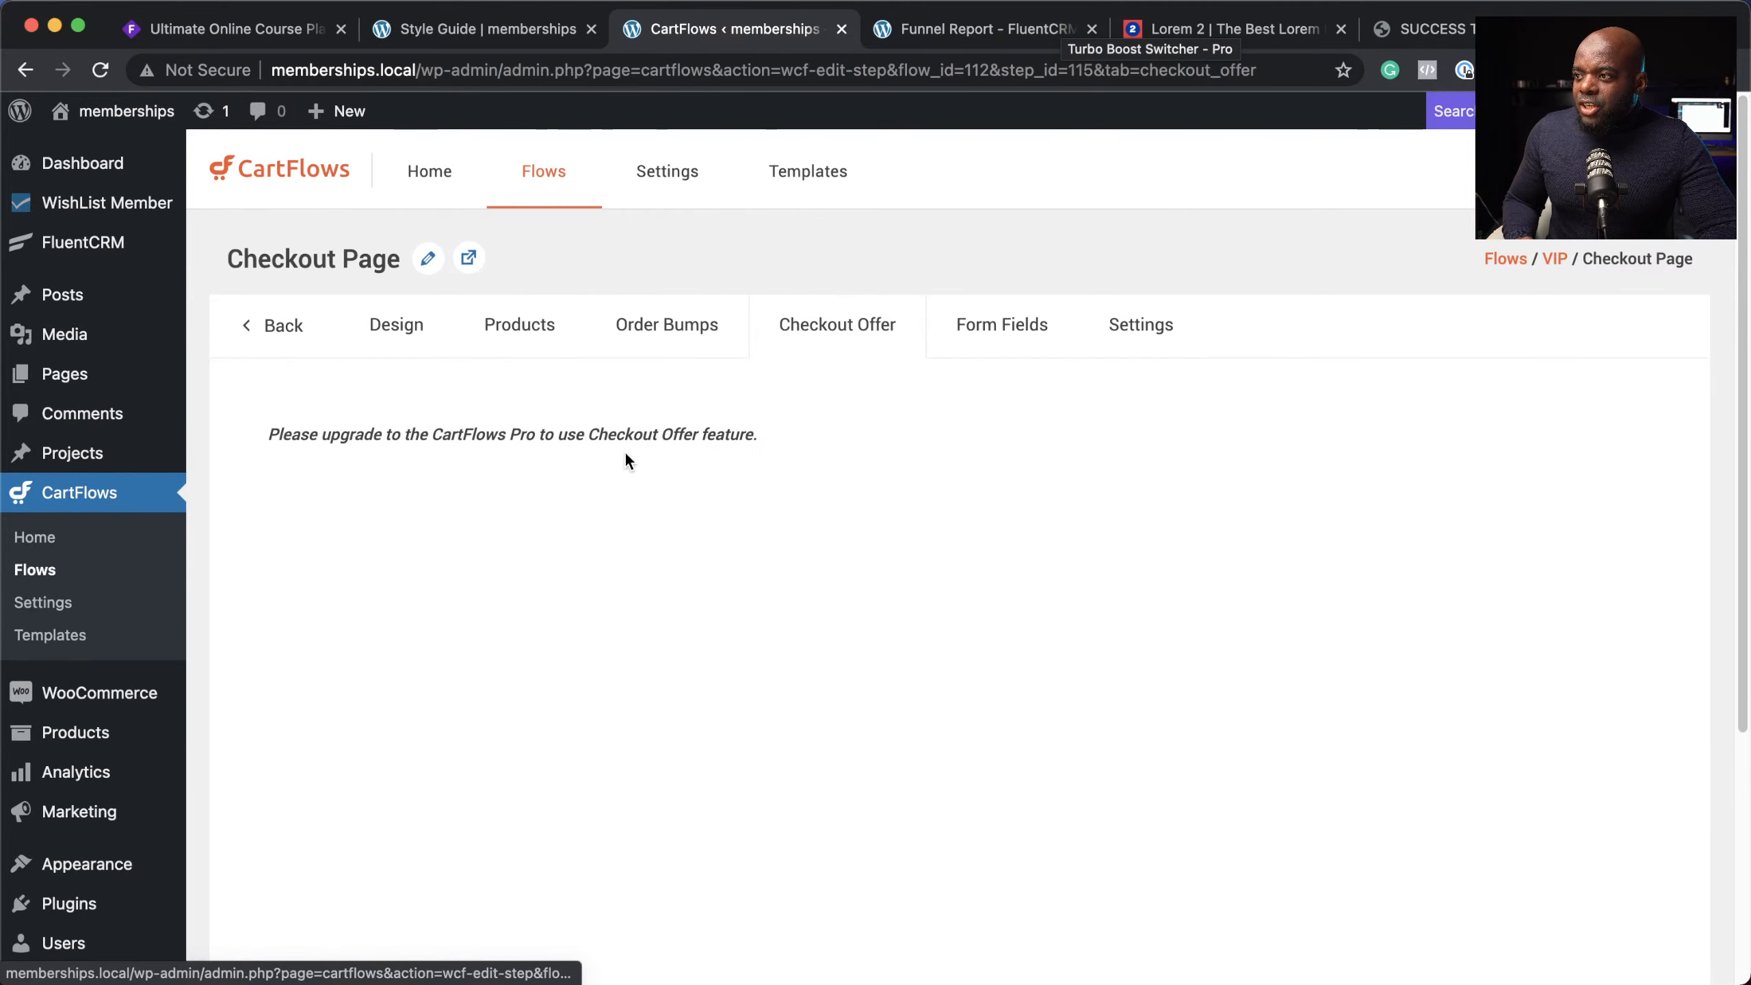
{"action": "left_click", "coordinate": [1002, 334]}
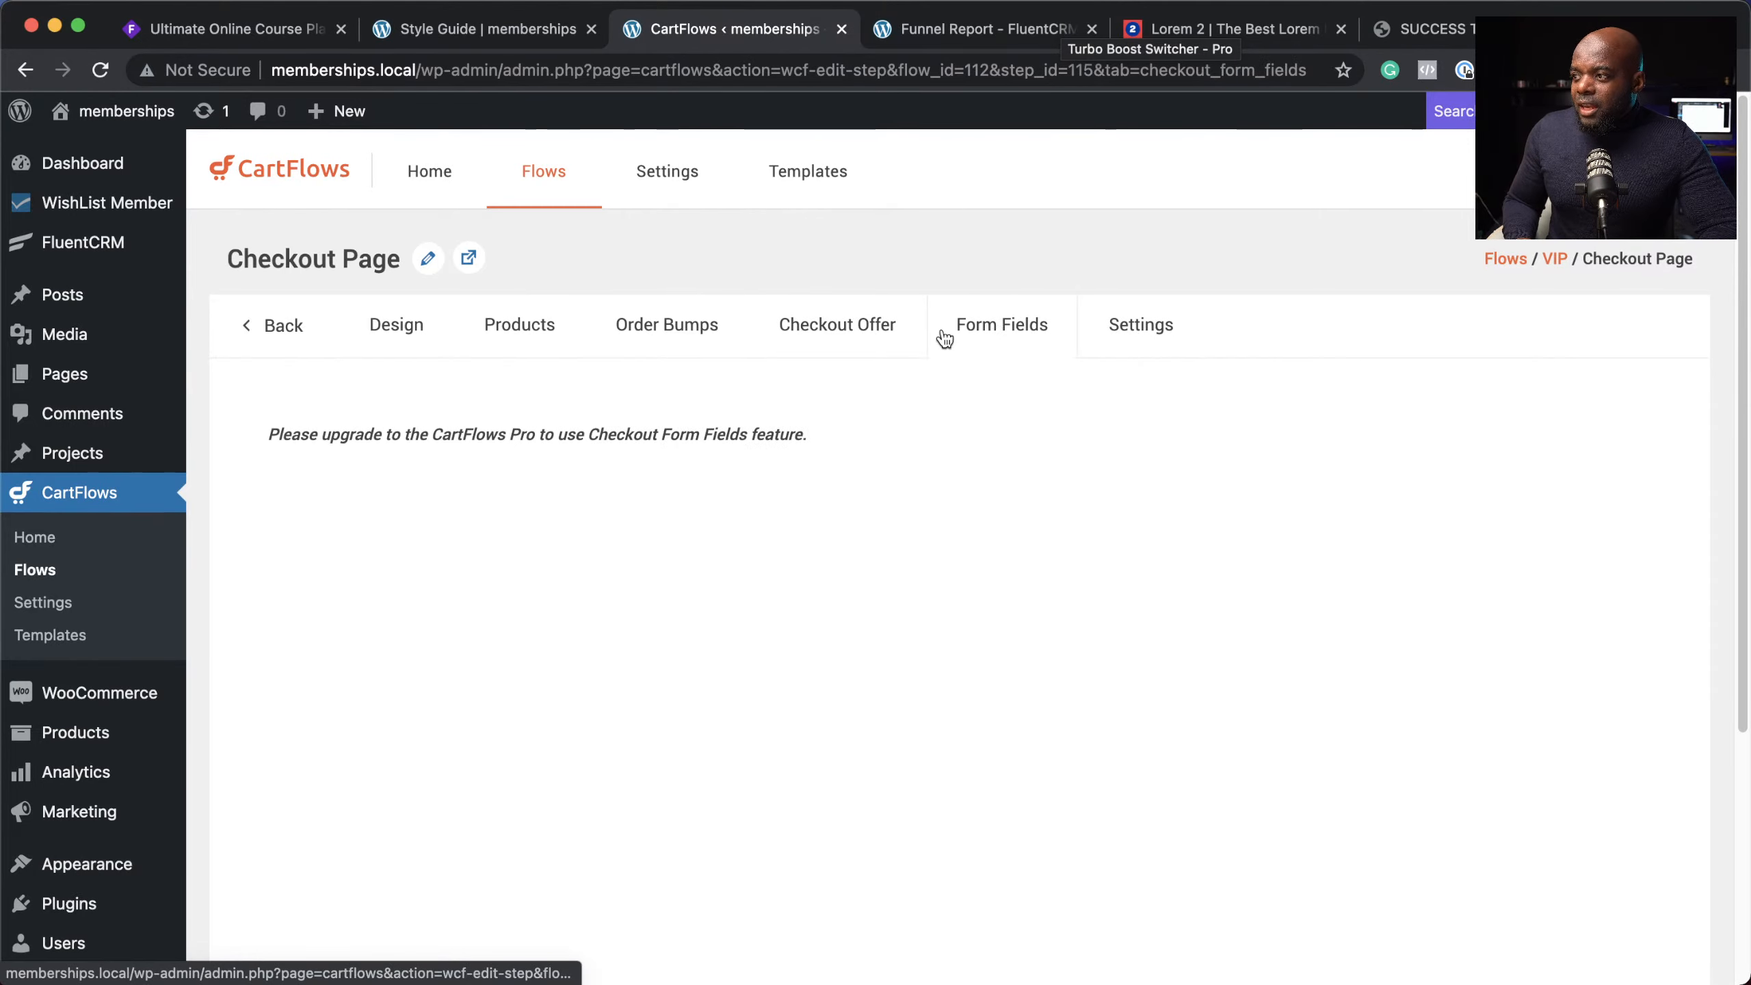
{"action": "left_click", "coordinate": [1171, 331]}
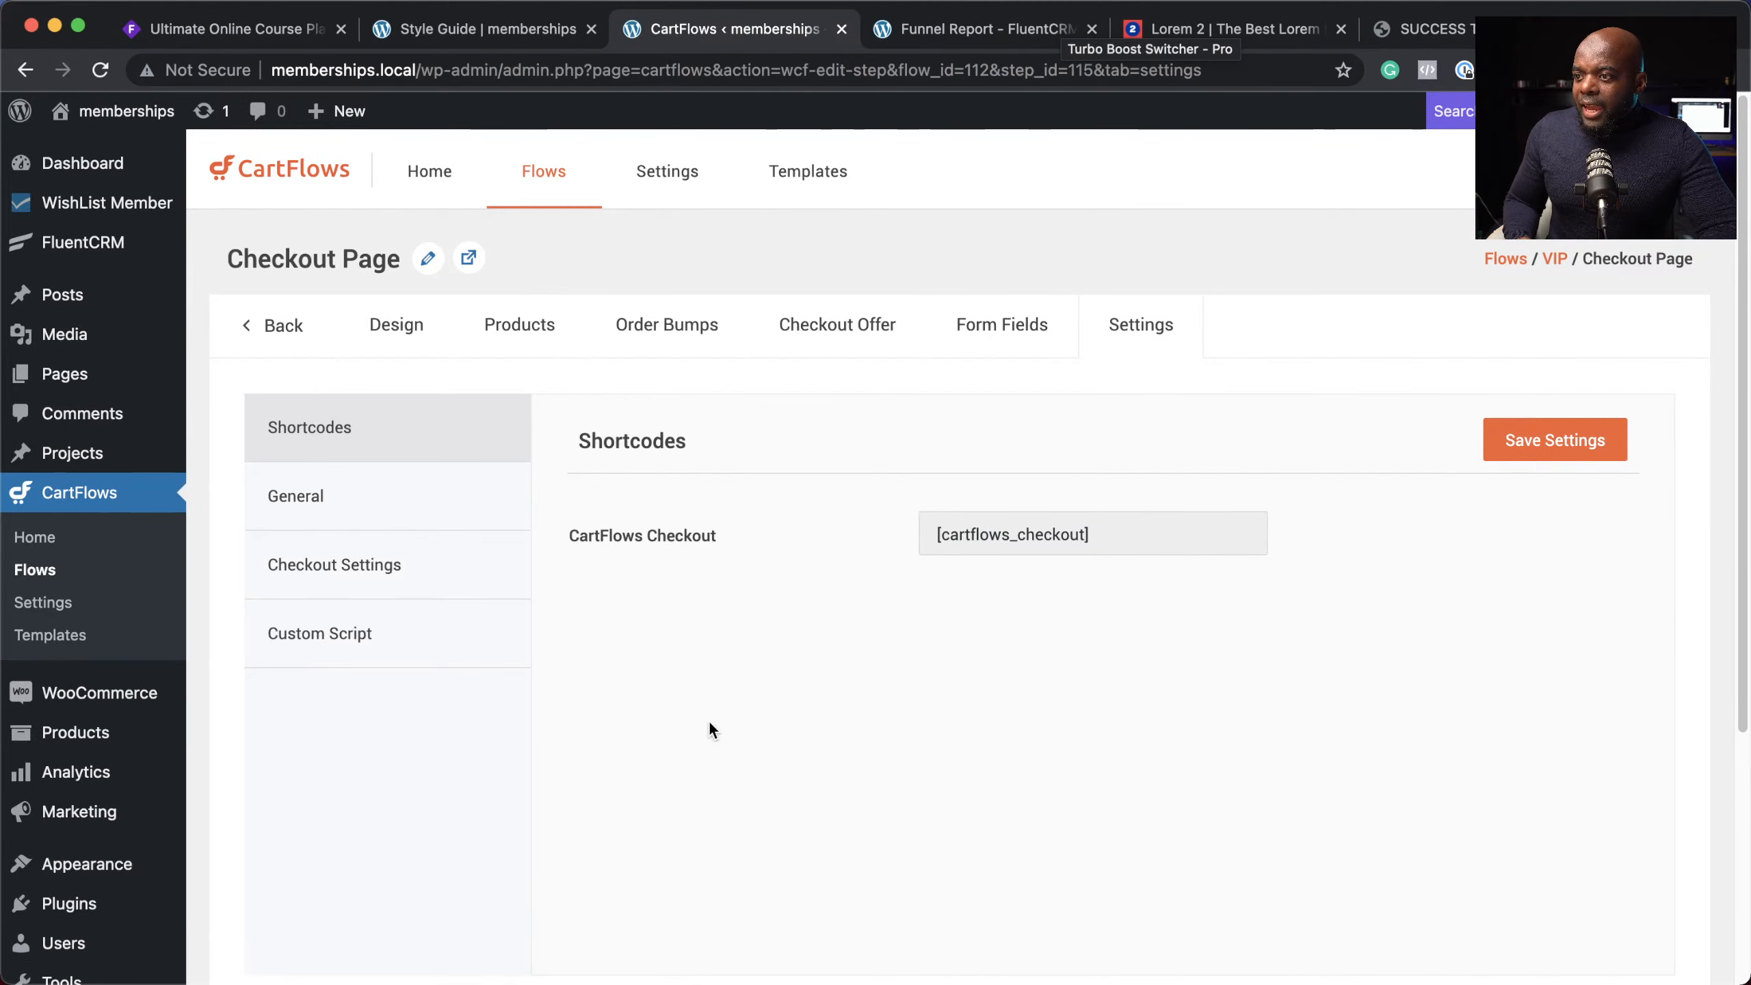
{"action": "left_click", "coordinate": [1113, 538]}
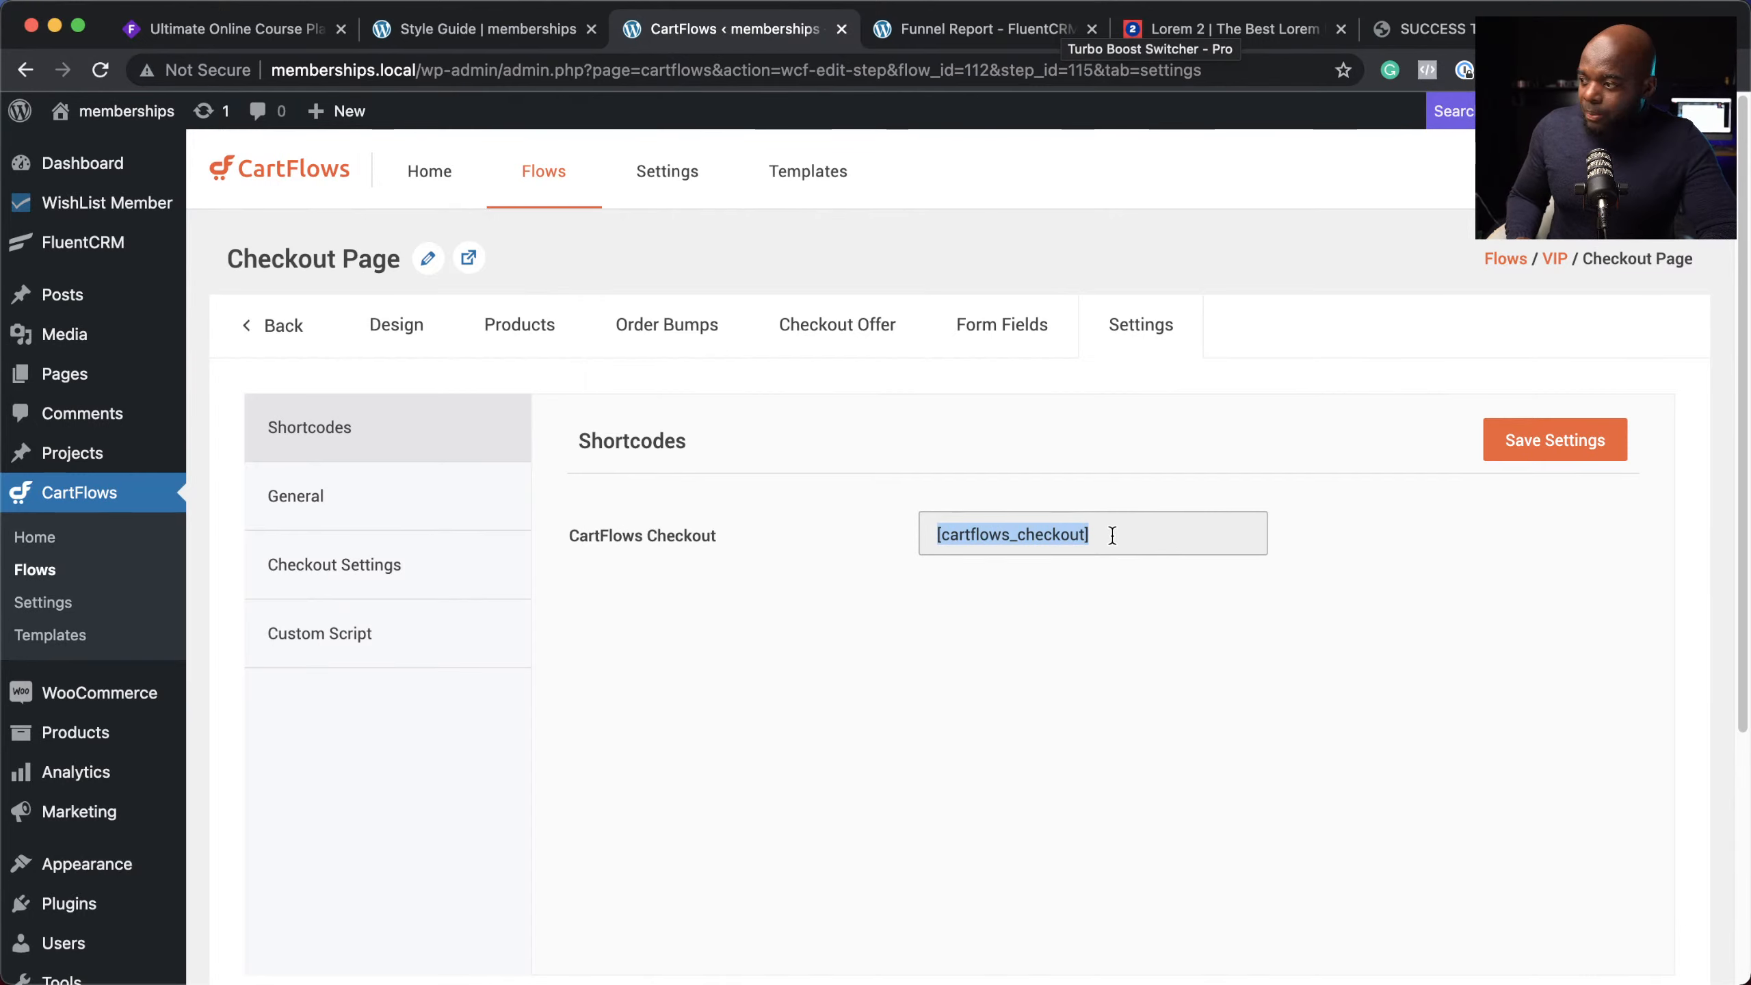
{"action": "left_click", "coordinate": [412, 334]}
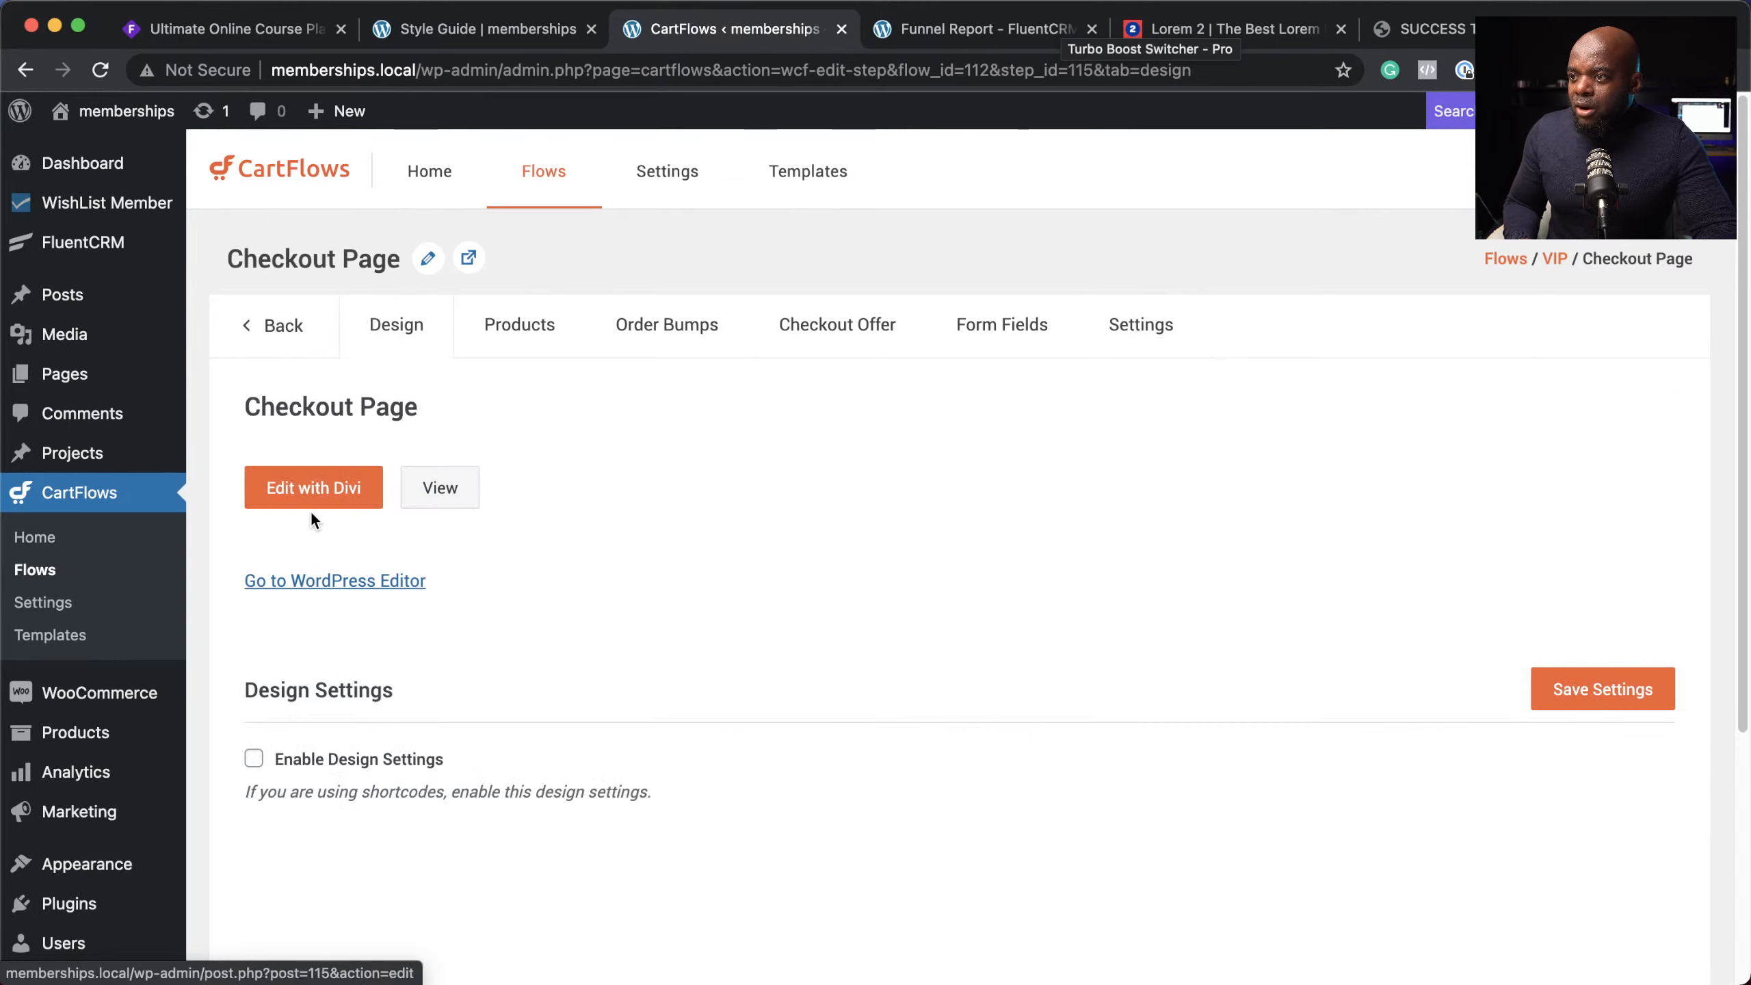
Step: Open the VIP Checkout Page in the Divi visual builder and delete its red product section
{"action": "left_click", "coordinate": [322, 494]}
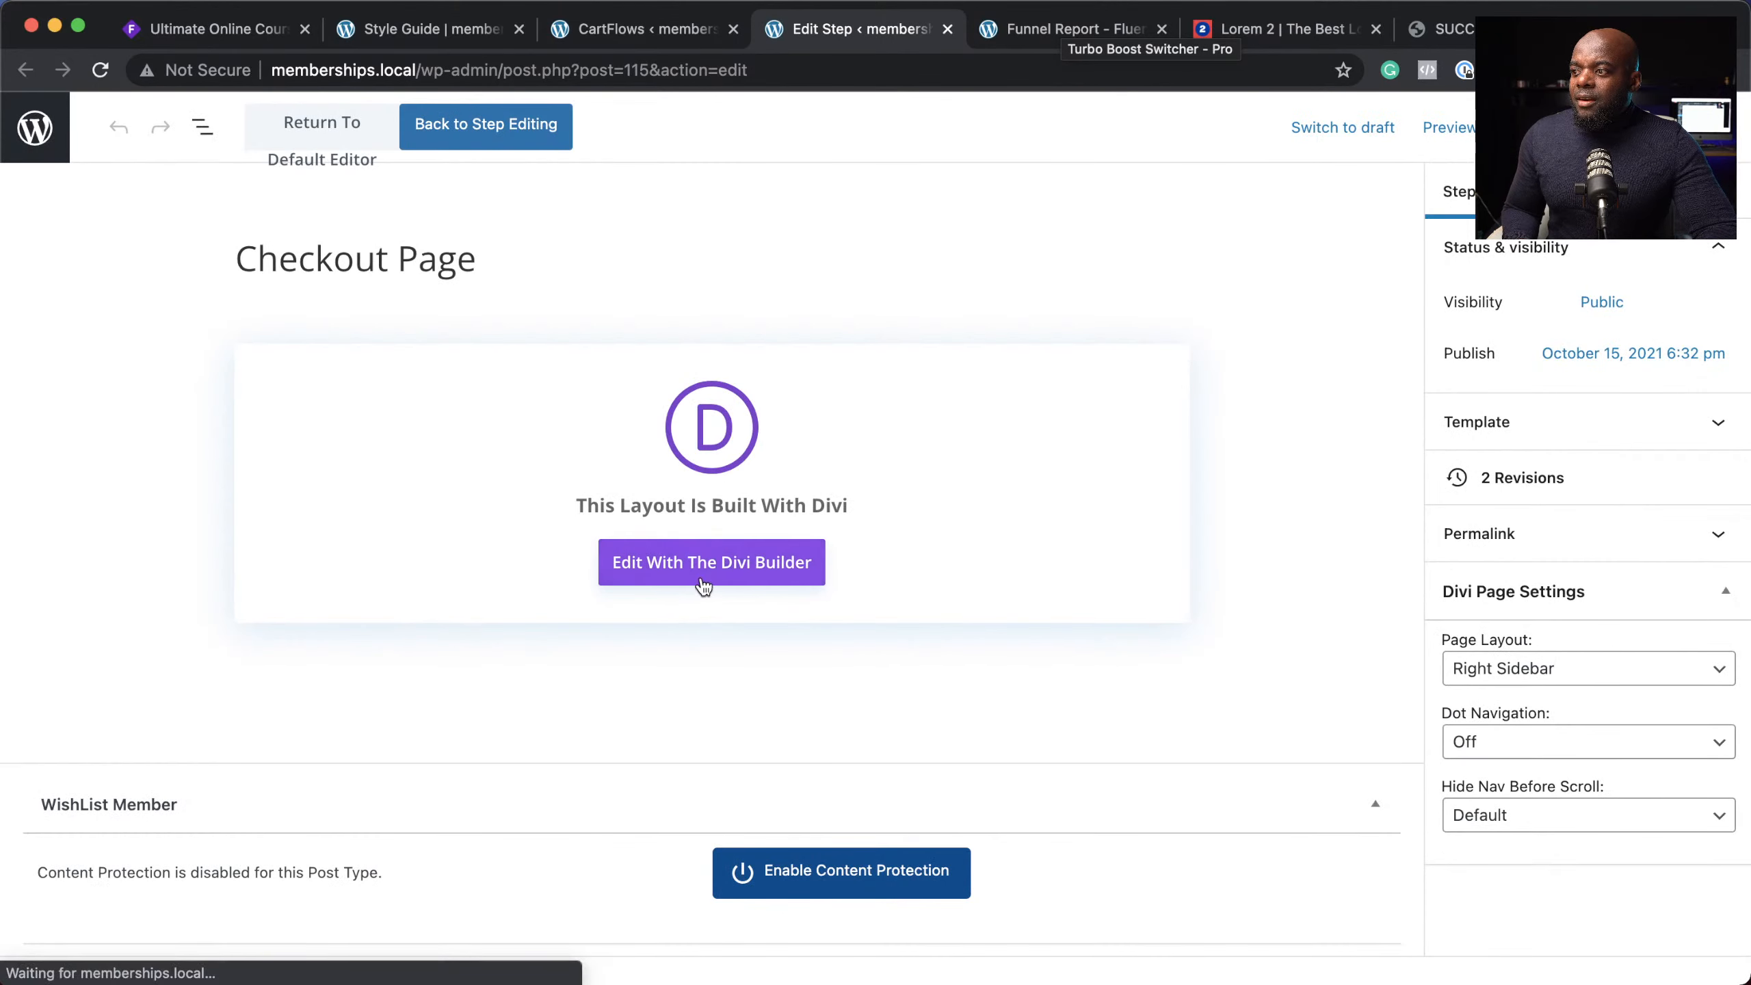
{"action": "left_click", "coordinate": [746, 571]}
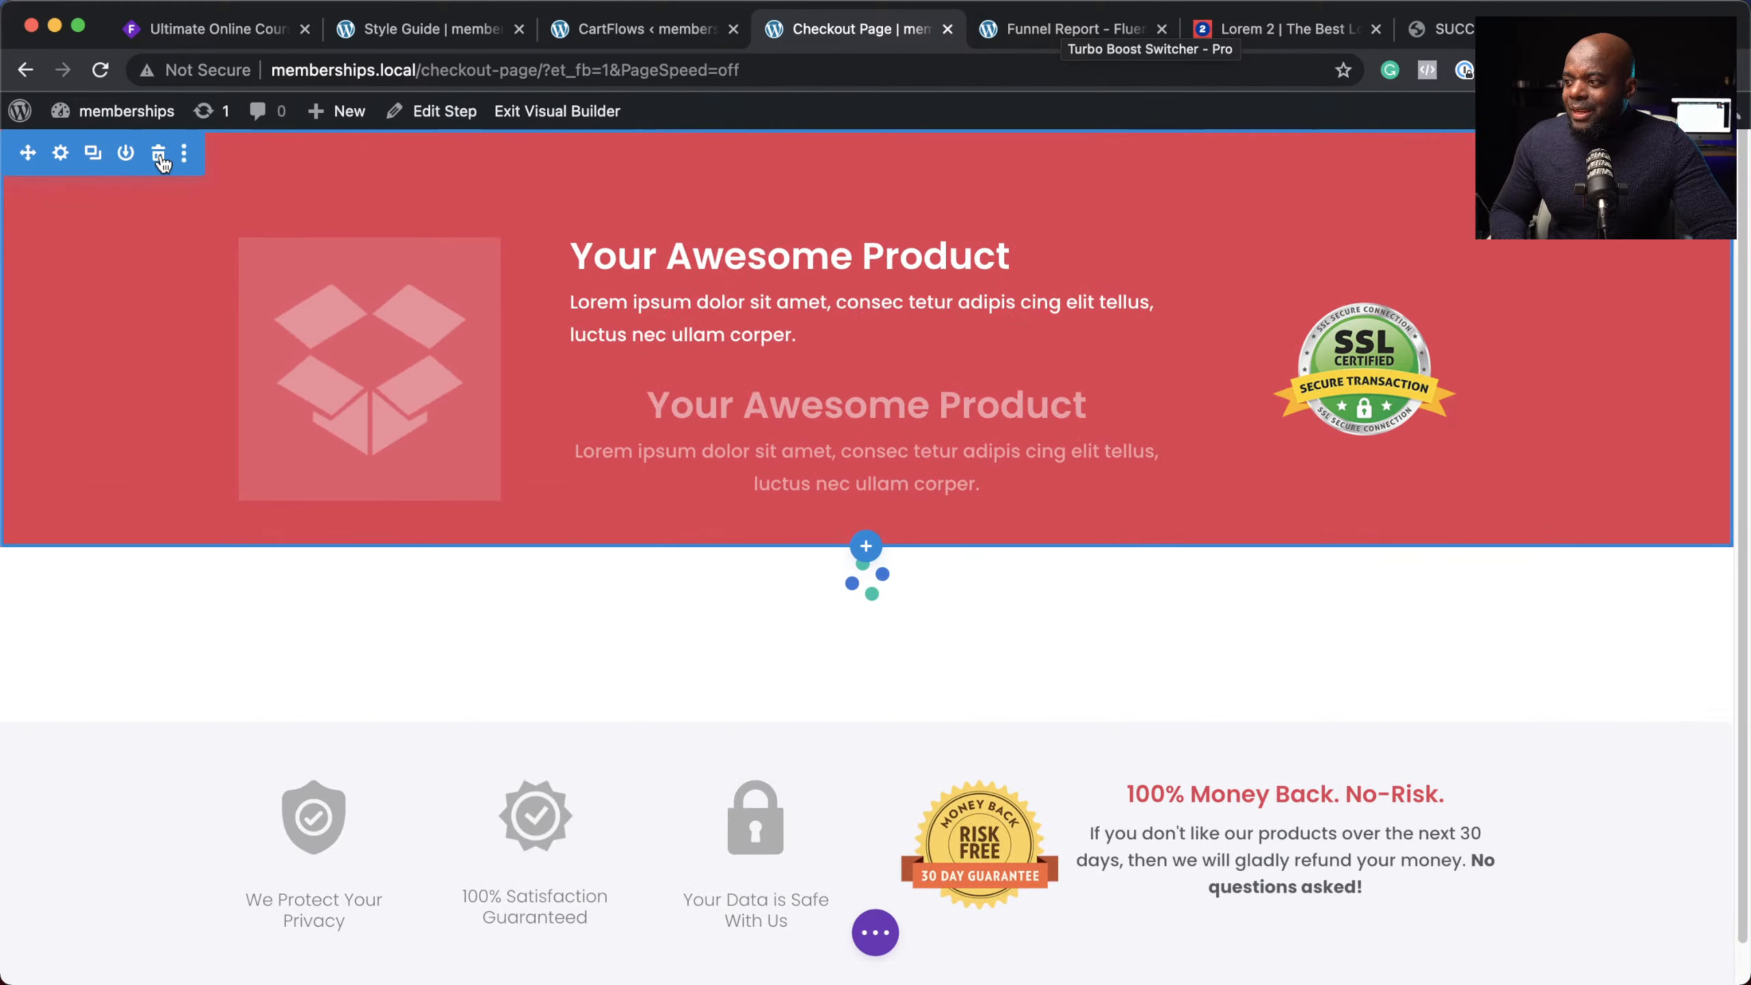
{"action": "left_click", "coordinate": [157, 154]}
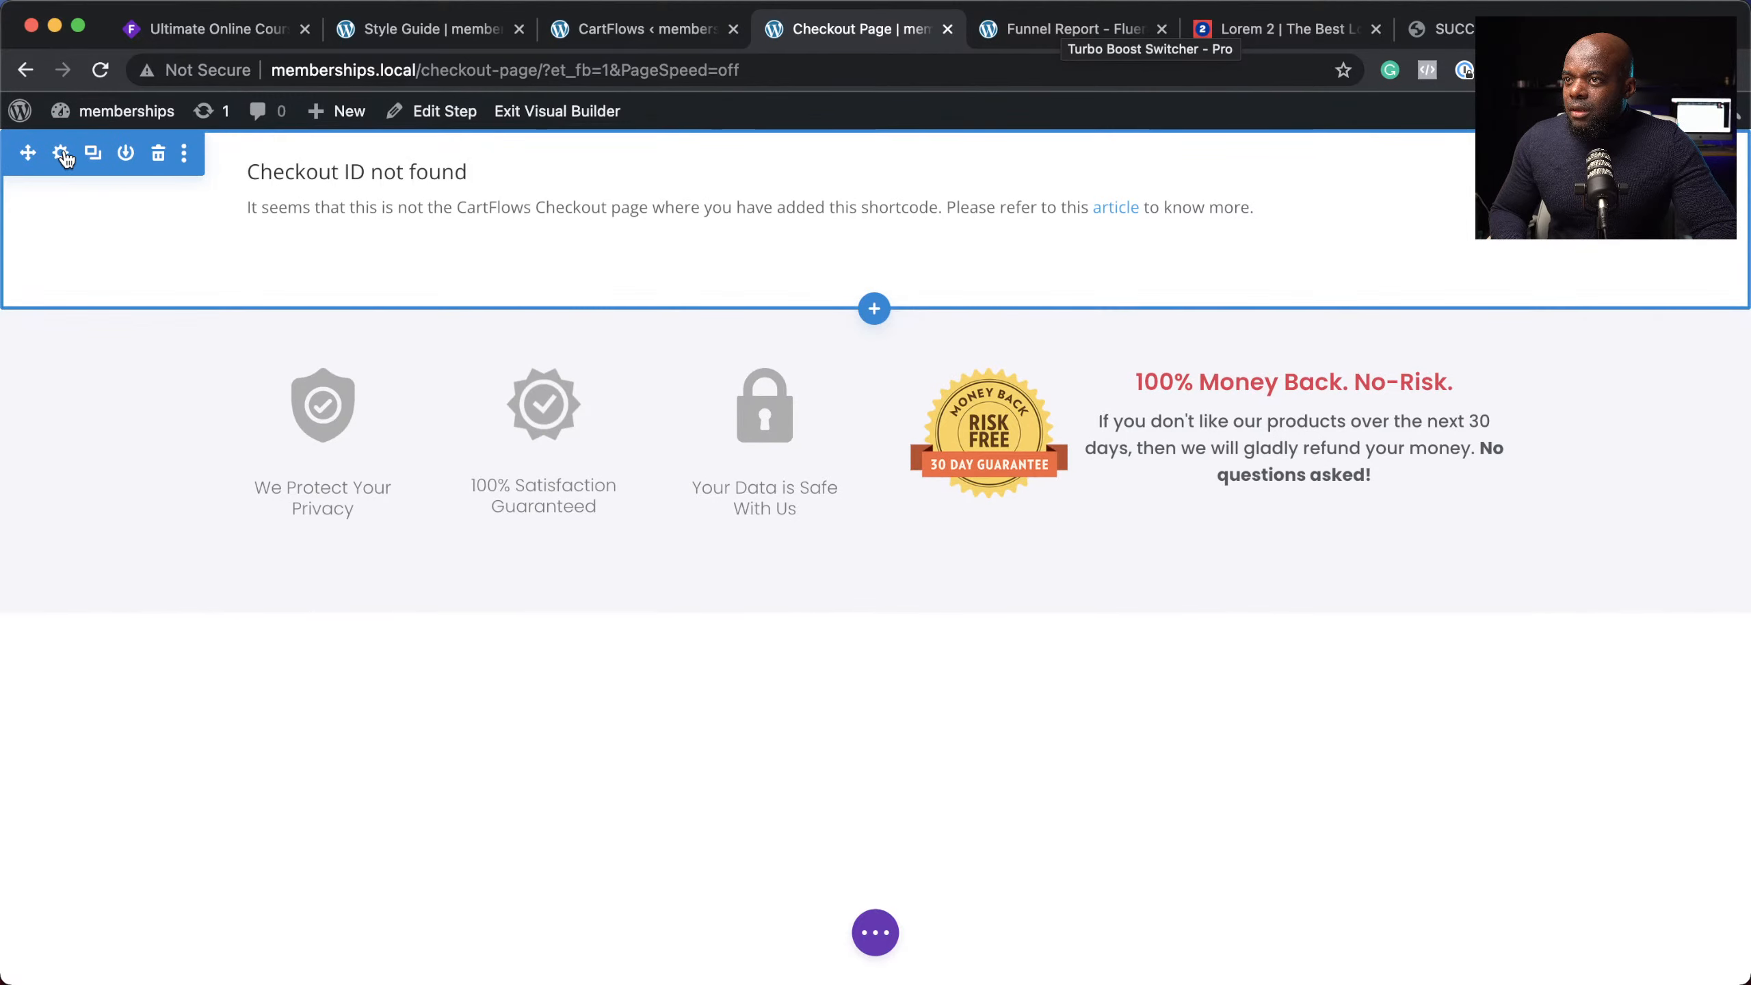
{"action": "left_click", "coordinate": [874, 309]}
Step: Add a Regular section with a one-column row and a Text module reading 'Checkout'
{"action": "left_click", "coordinate": [733, 495]}
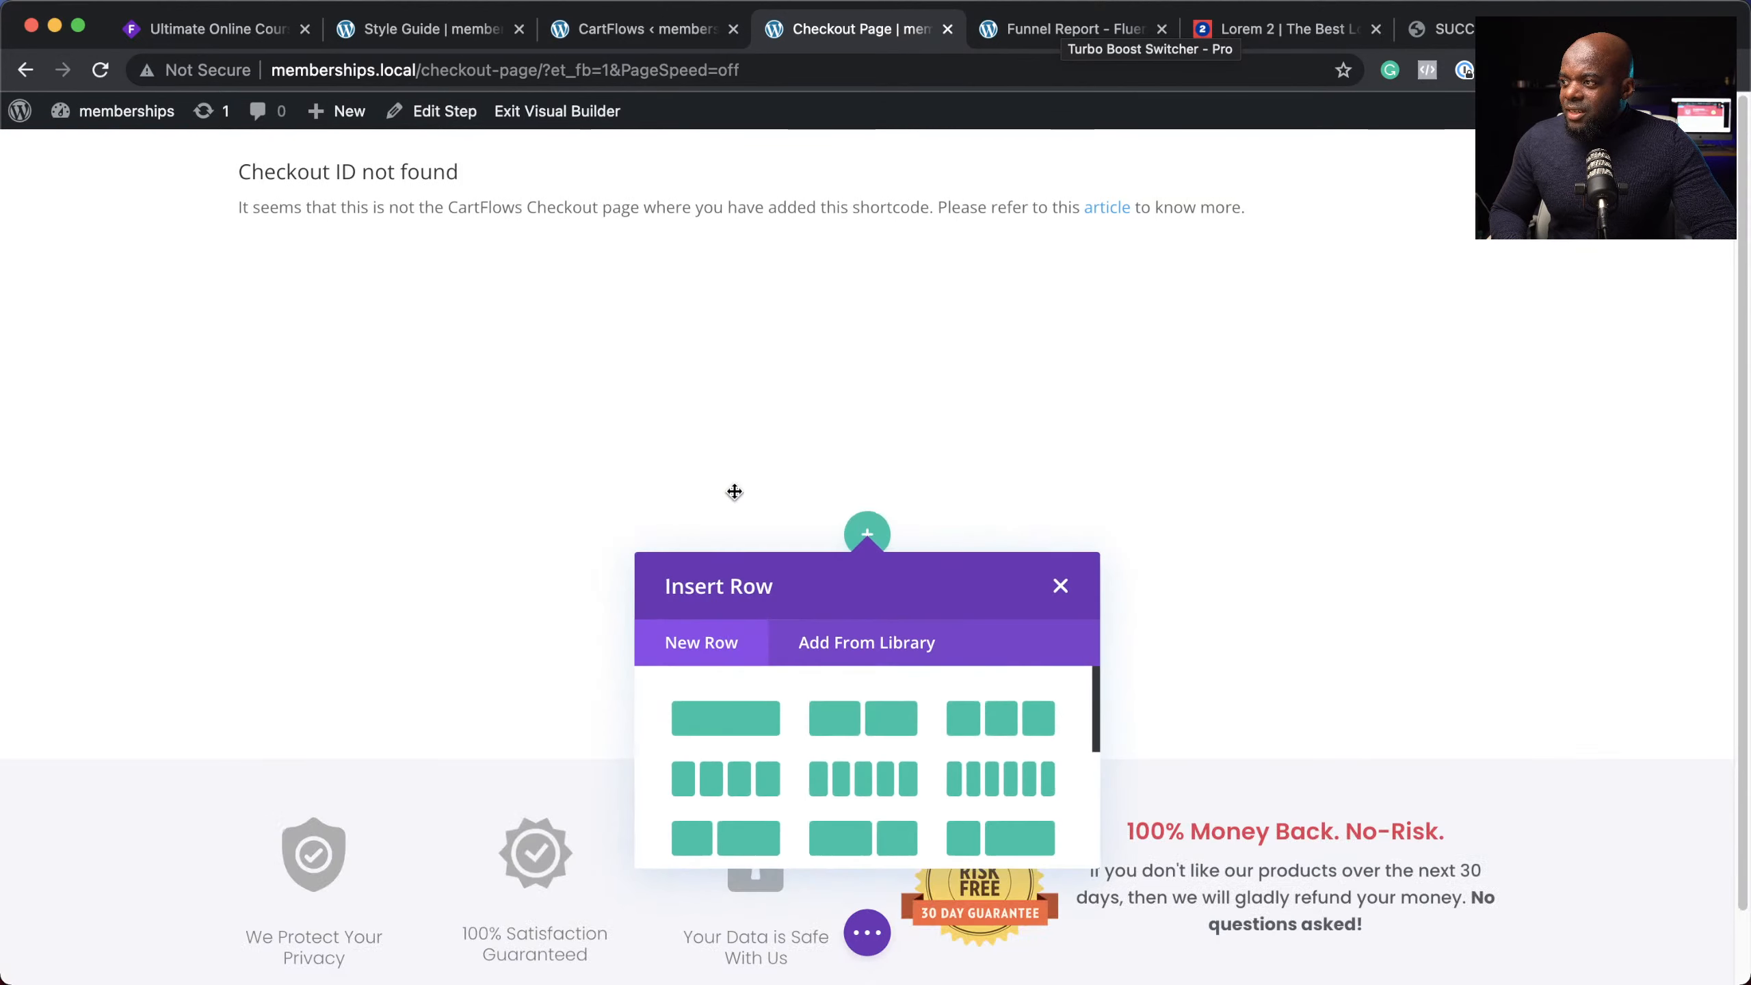
{"action": "left_click", "coordinate": [748, 722]}
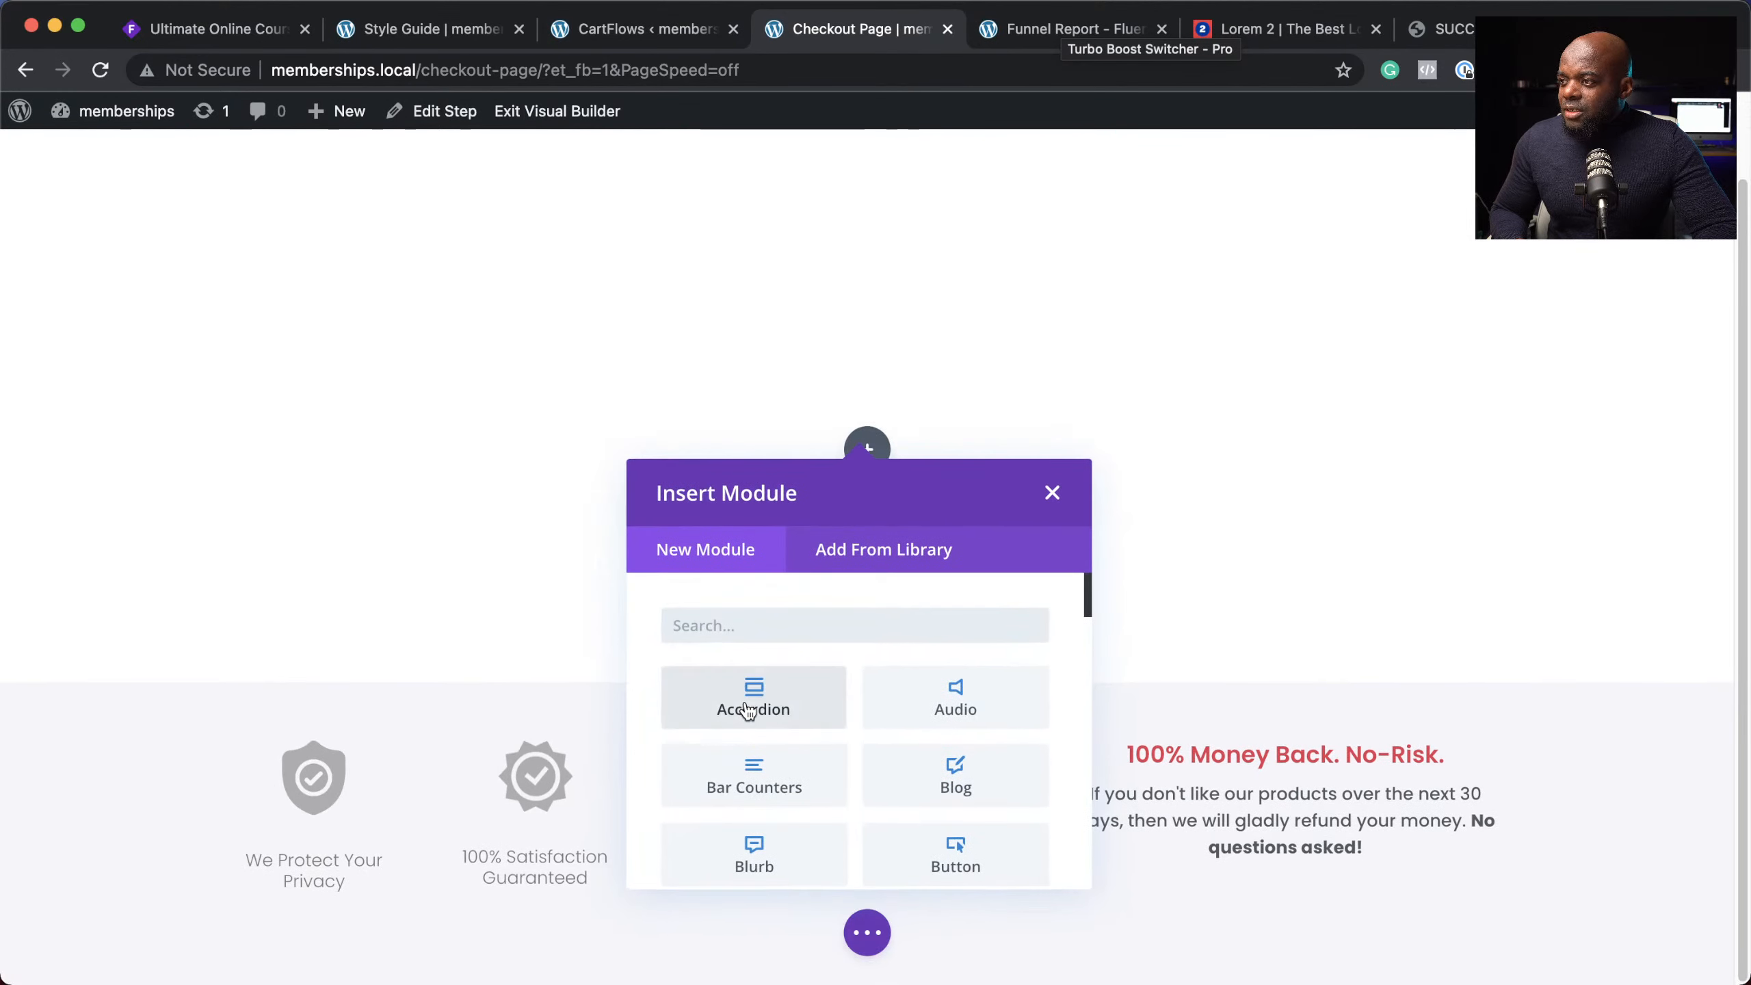
{"action": "type", "text": "texy"}
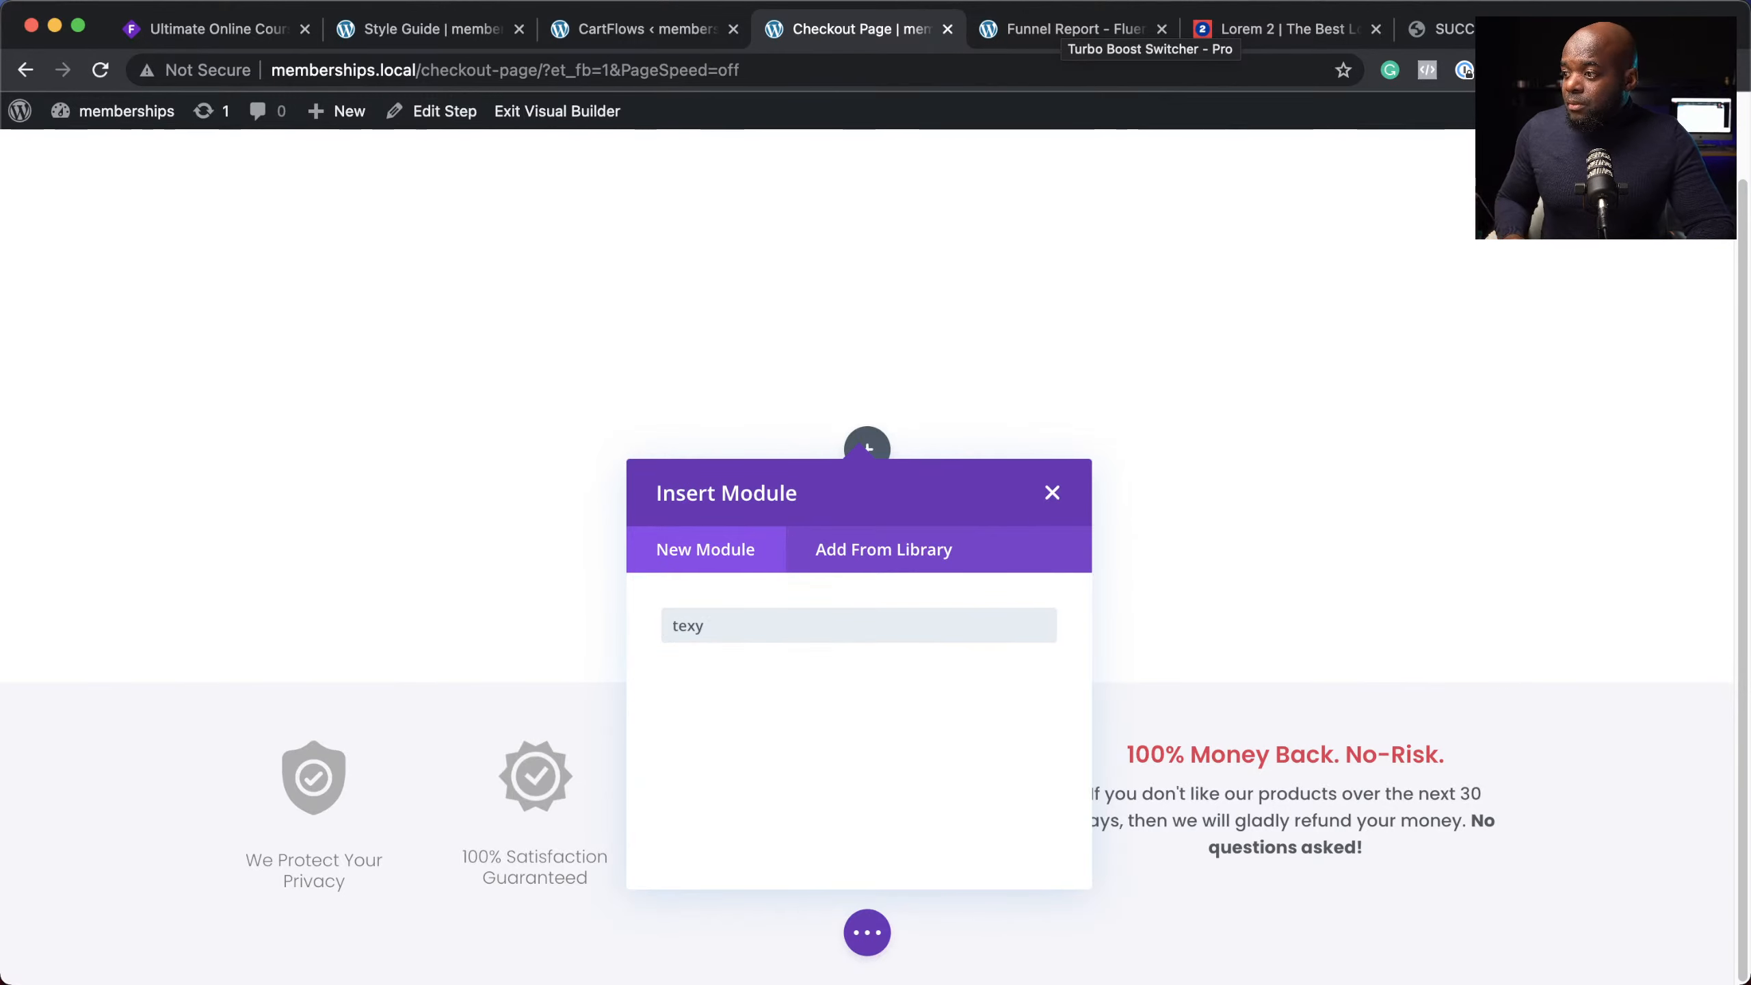
{"action": "key", "text": "BackSpace"}
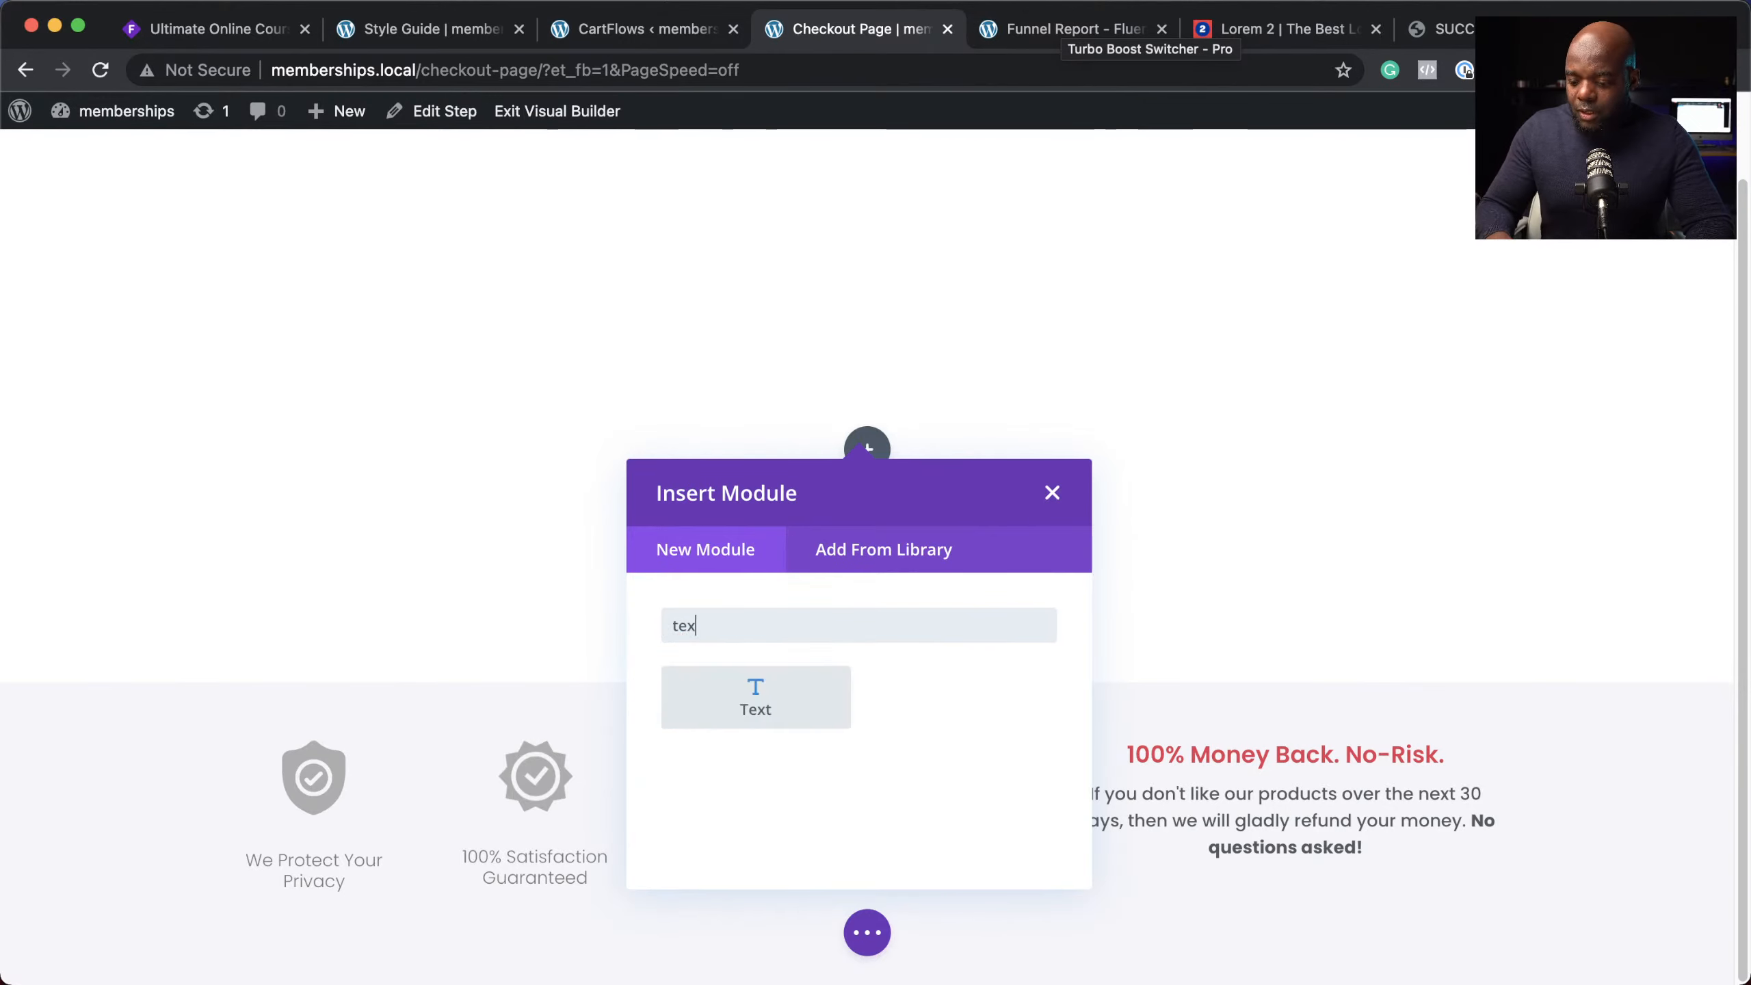
{"action": "left_click", "coordinate": [757, 711]}
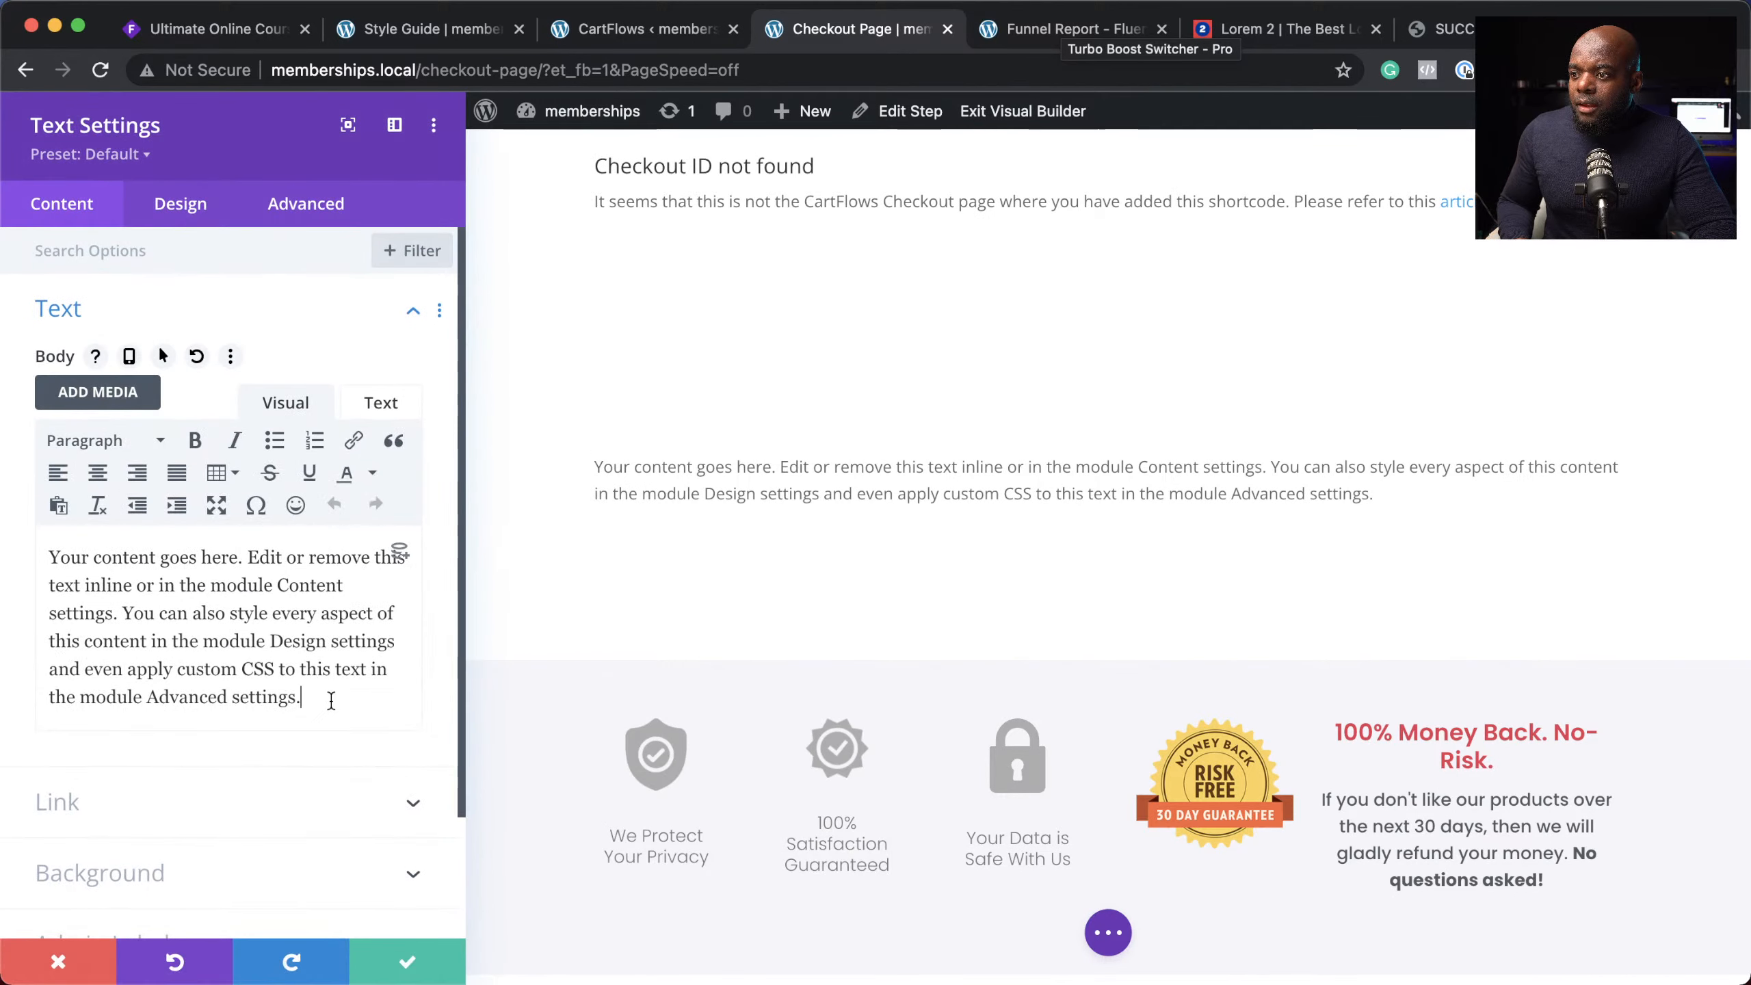
{"action": "left_click_drag", "start_coordinate": [324, 696], "coordinate": [31, 527]}
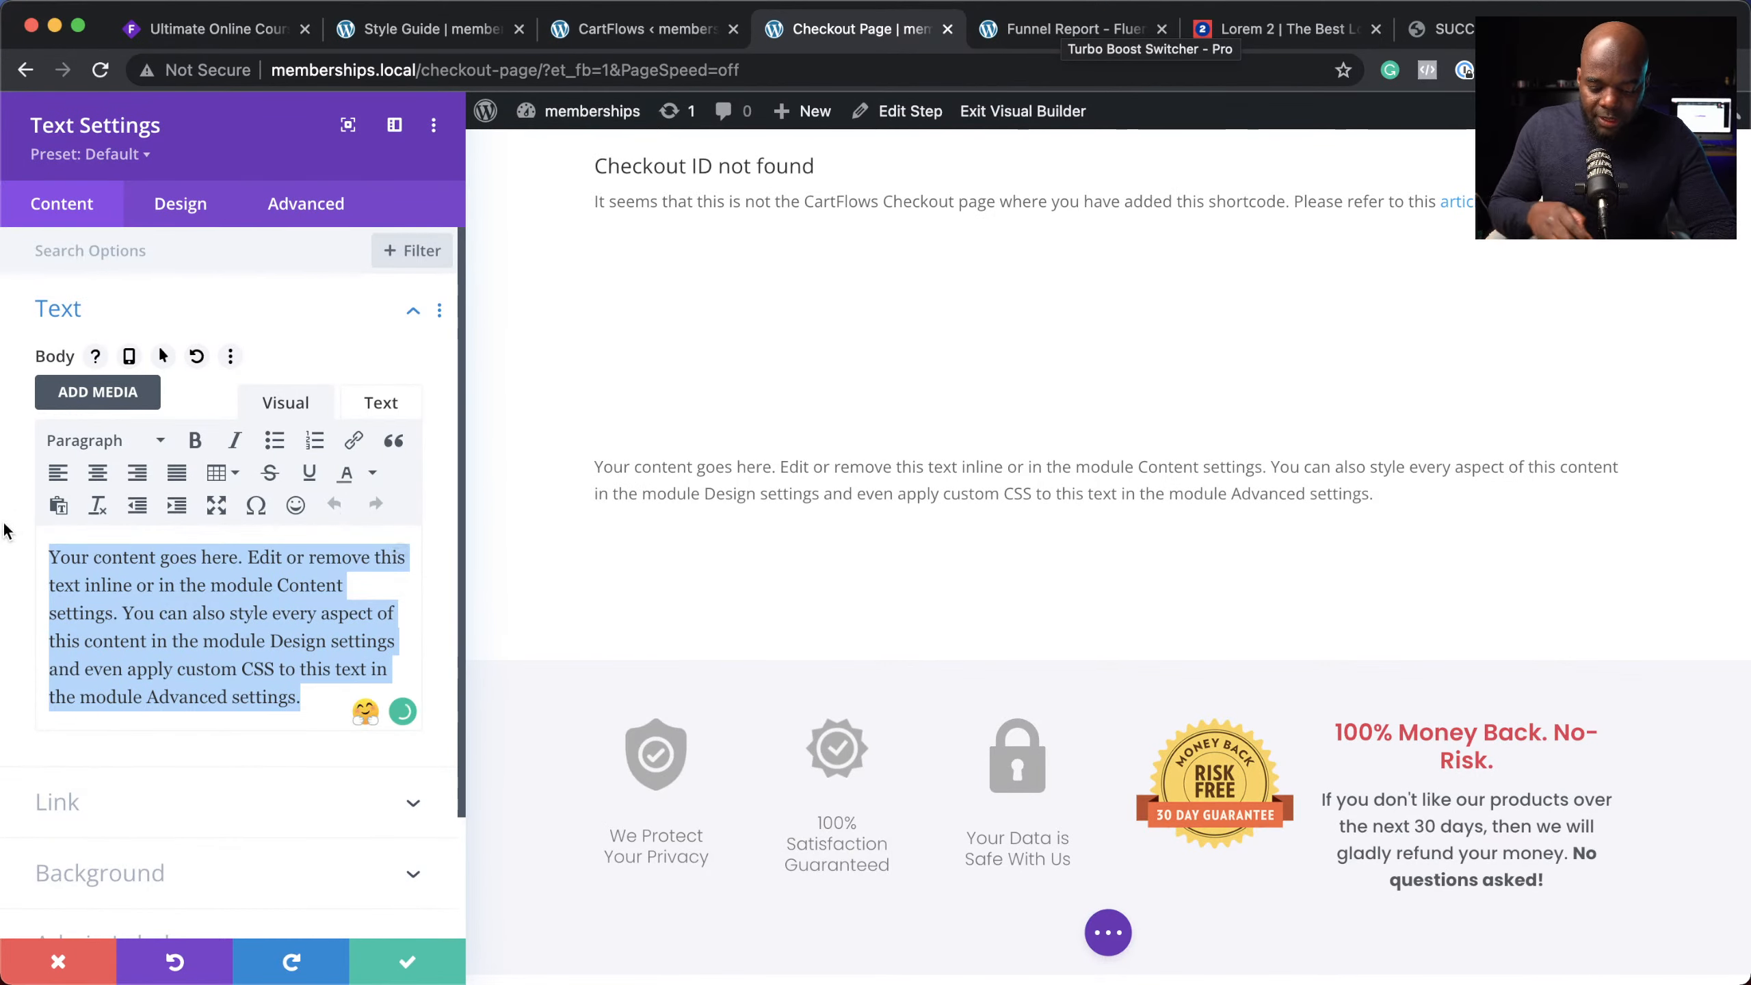
{"action": "type", "text": "Che"}
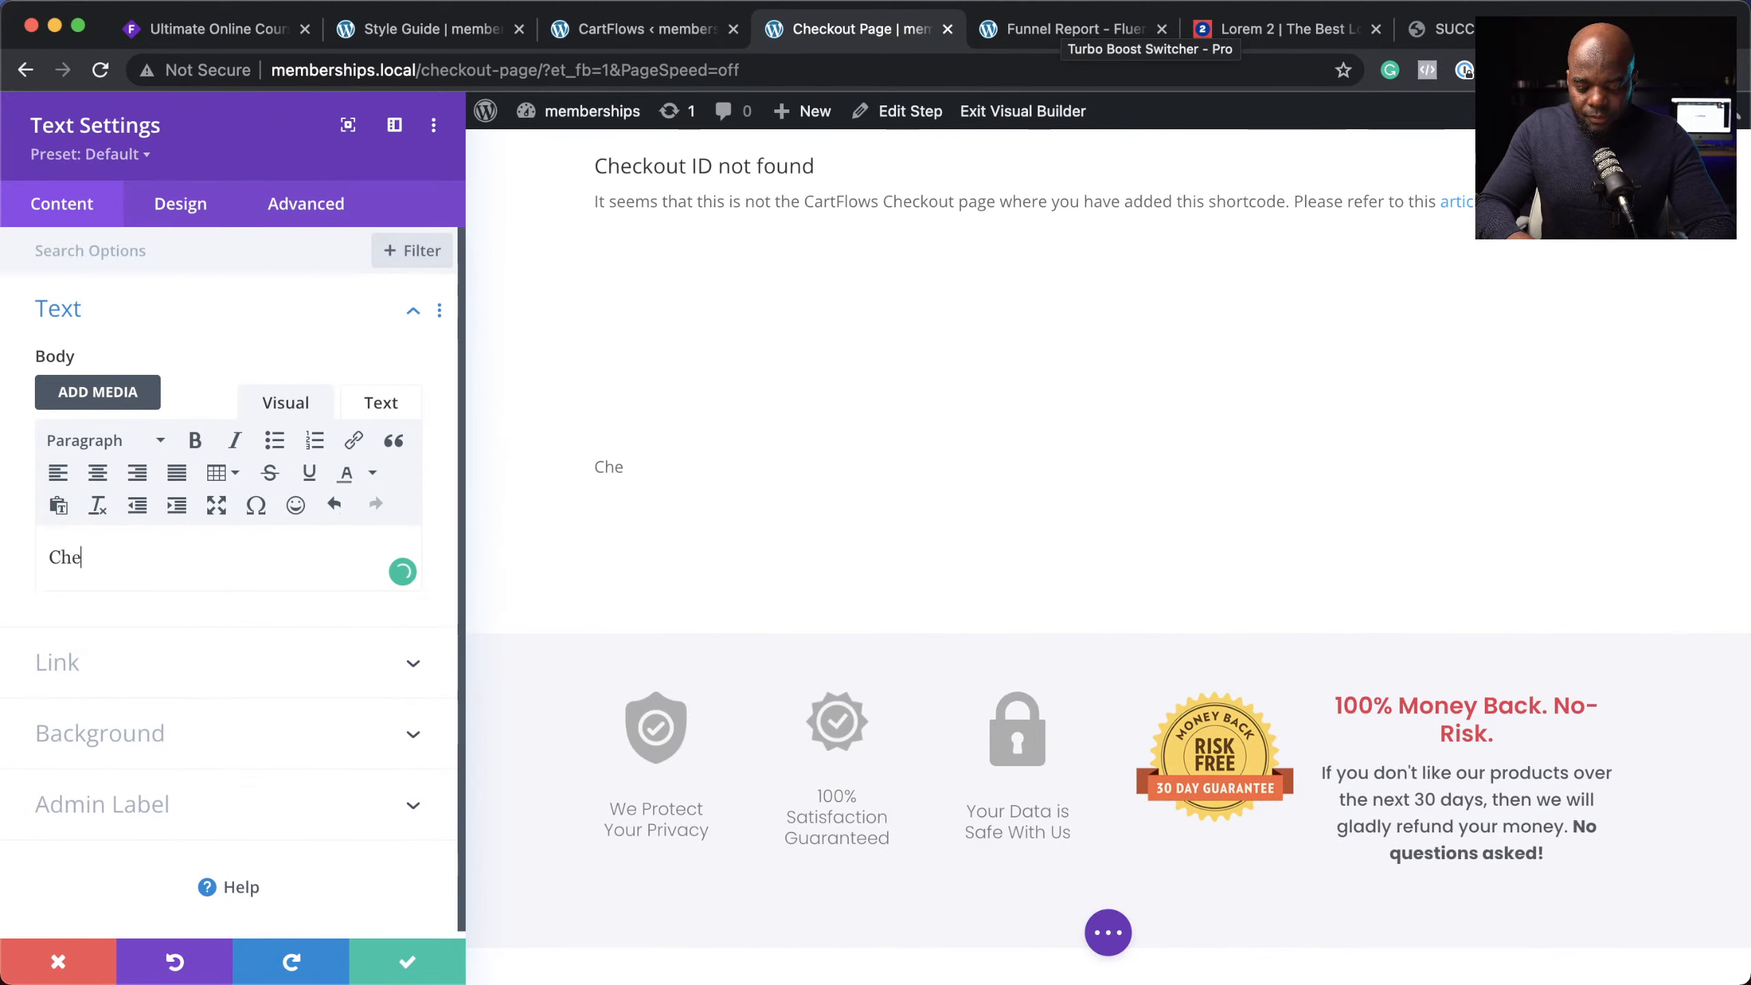
{"action": "type", "text": "cko"}
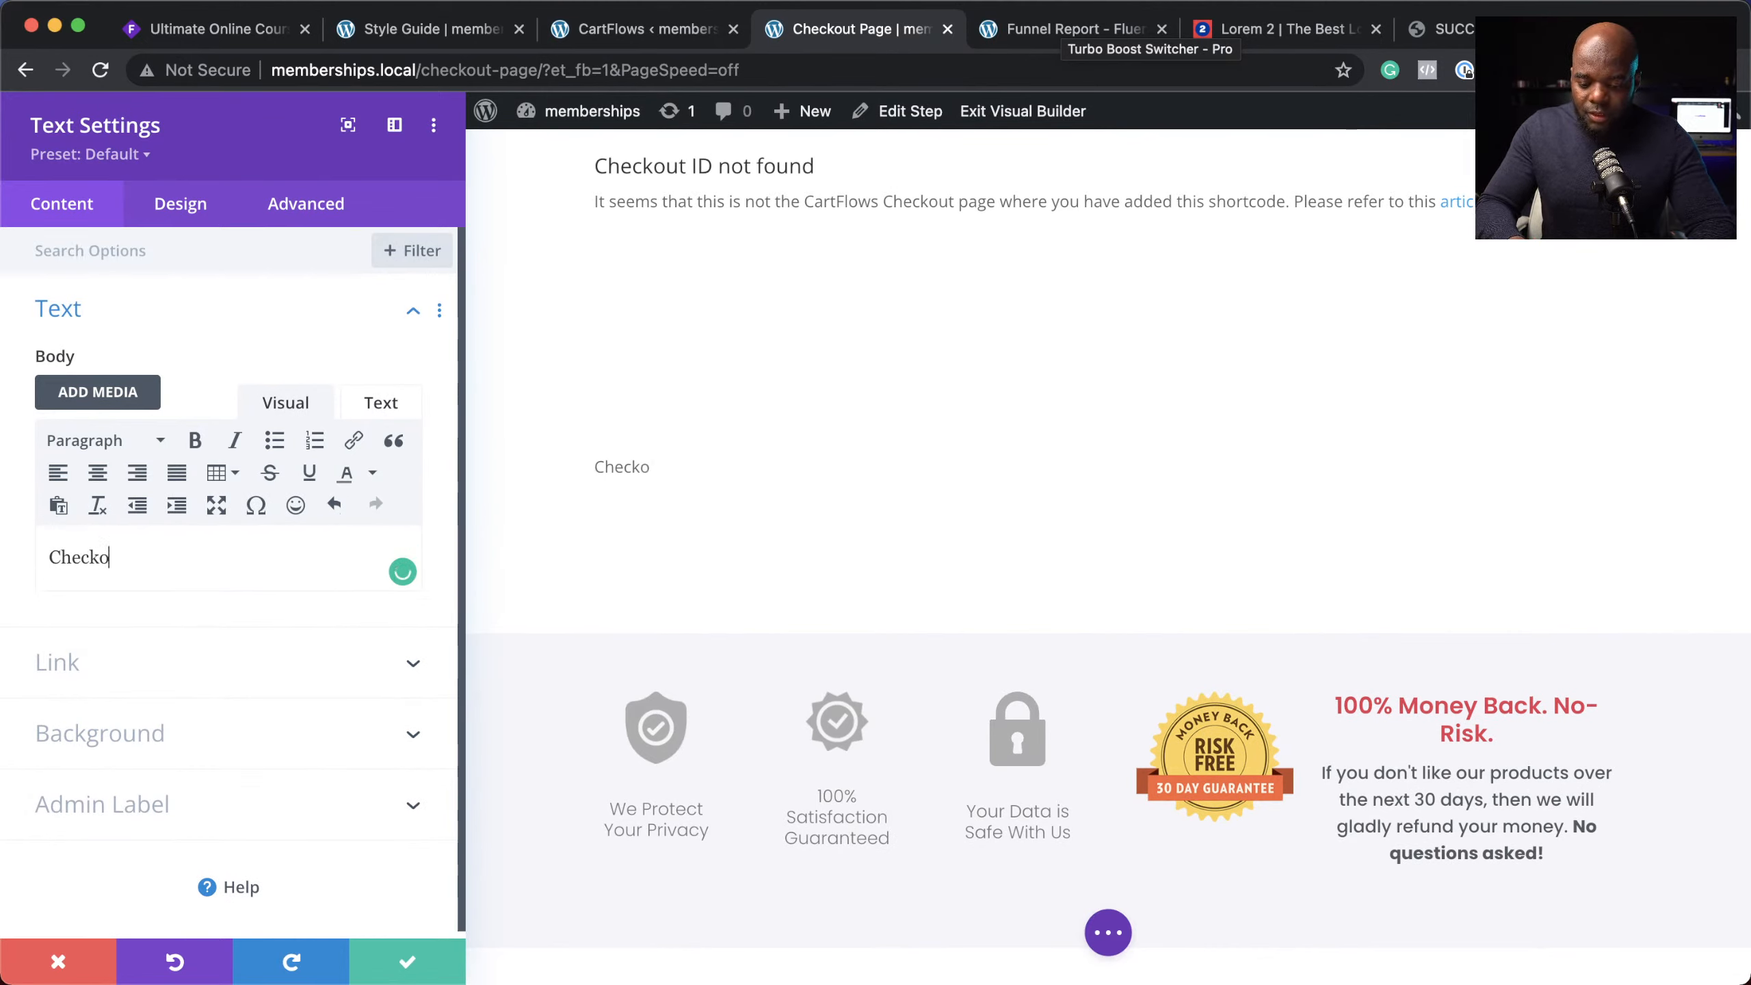
{"action": "type", "text": "ut"}
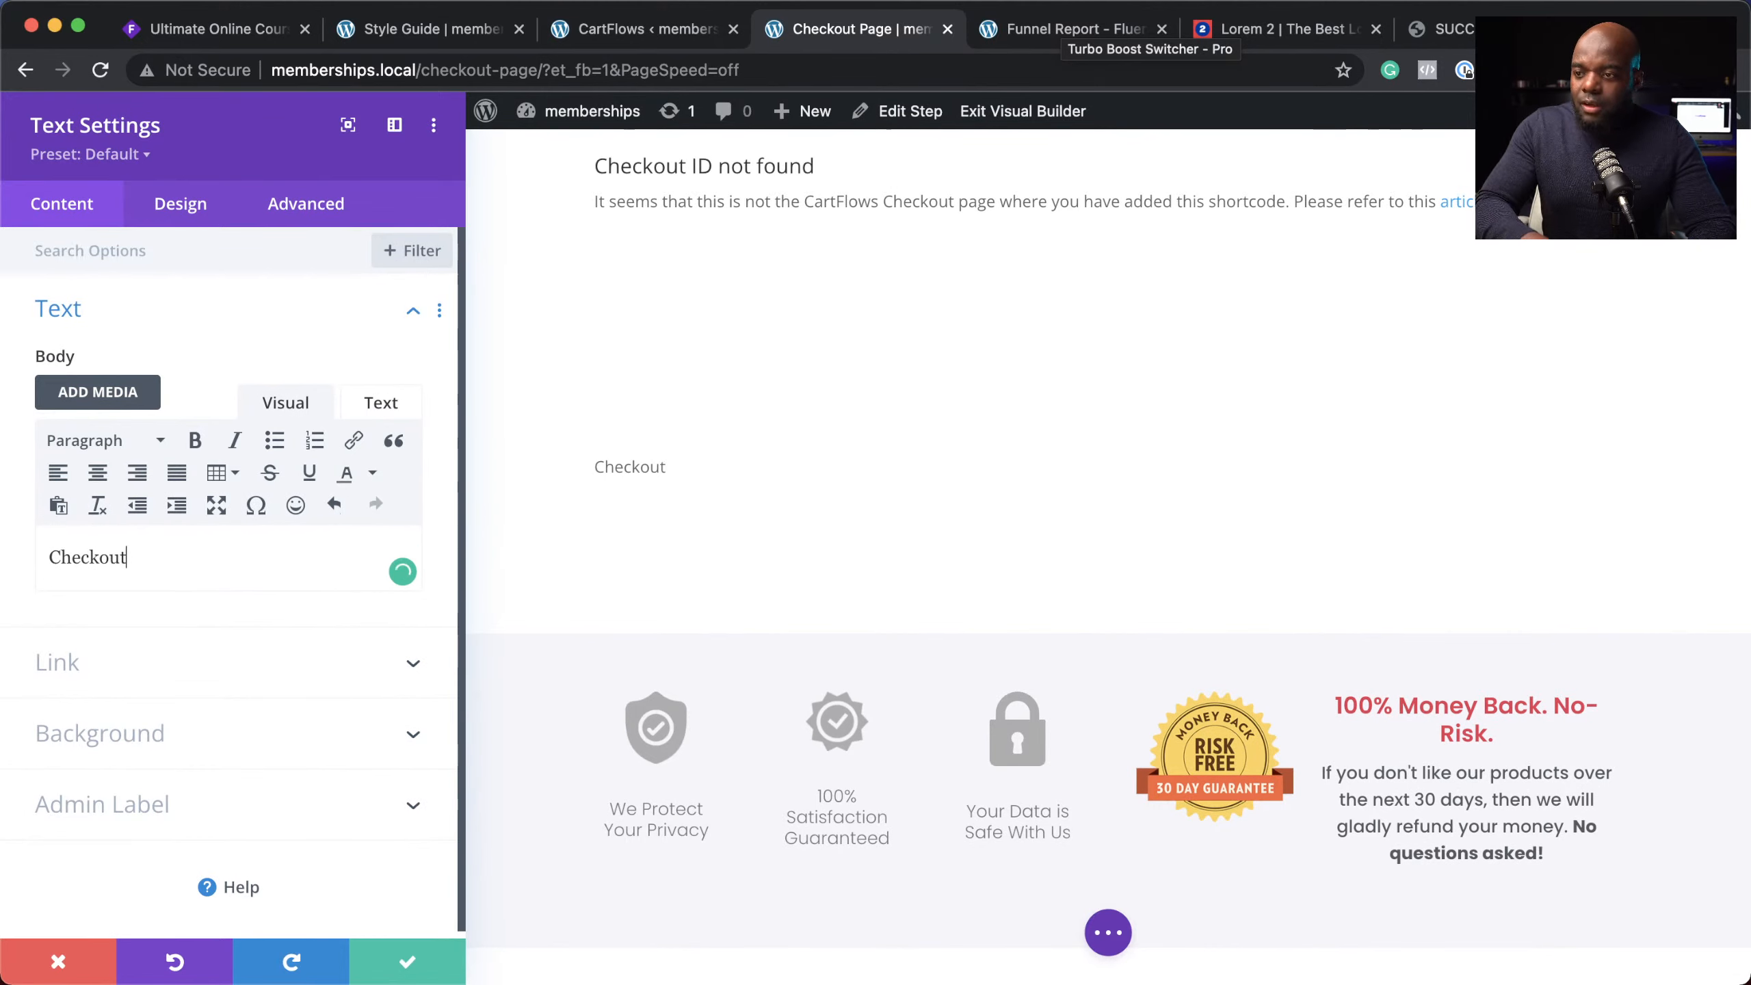
Step: Make 'Checkout' a centred Heading 1 with the Heading One Light preset, and save the module
{"action": "double_click", "coordinate": [157, 560]}
{"action": "left_click", "coordinate": [119, 441]}
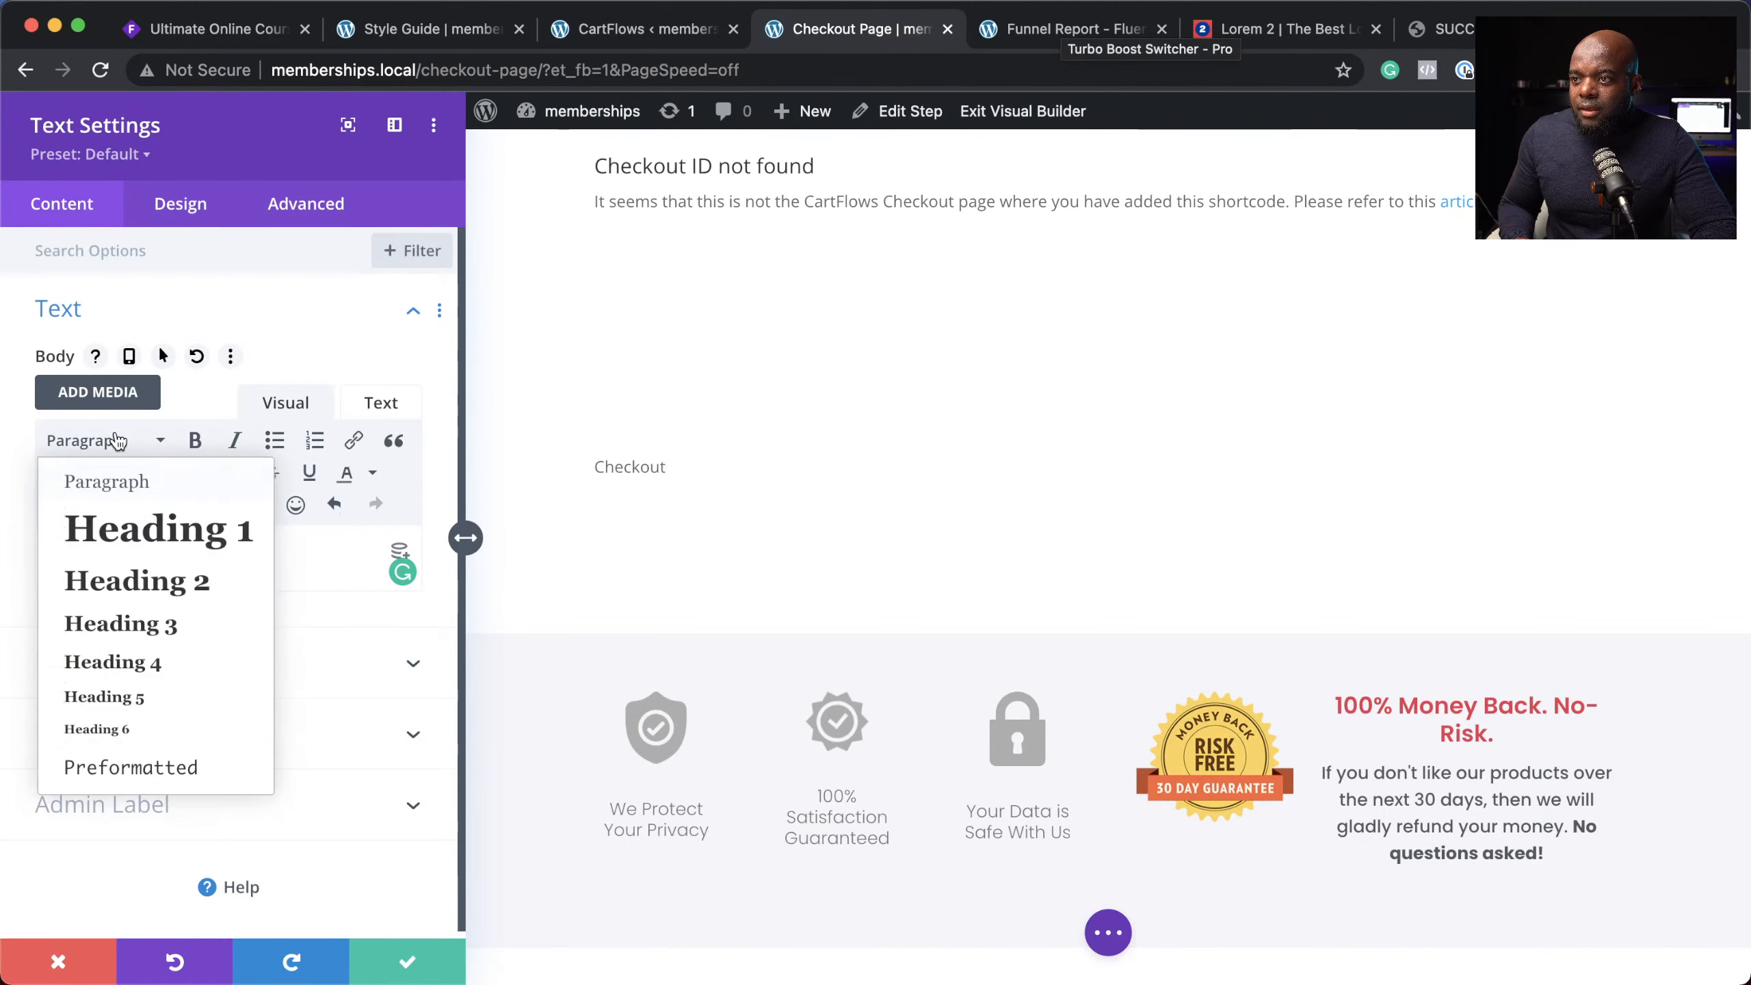
{"action": "left_click", "coordinate": [165, 543]}
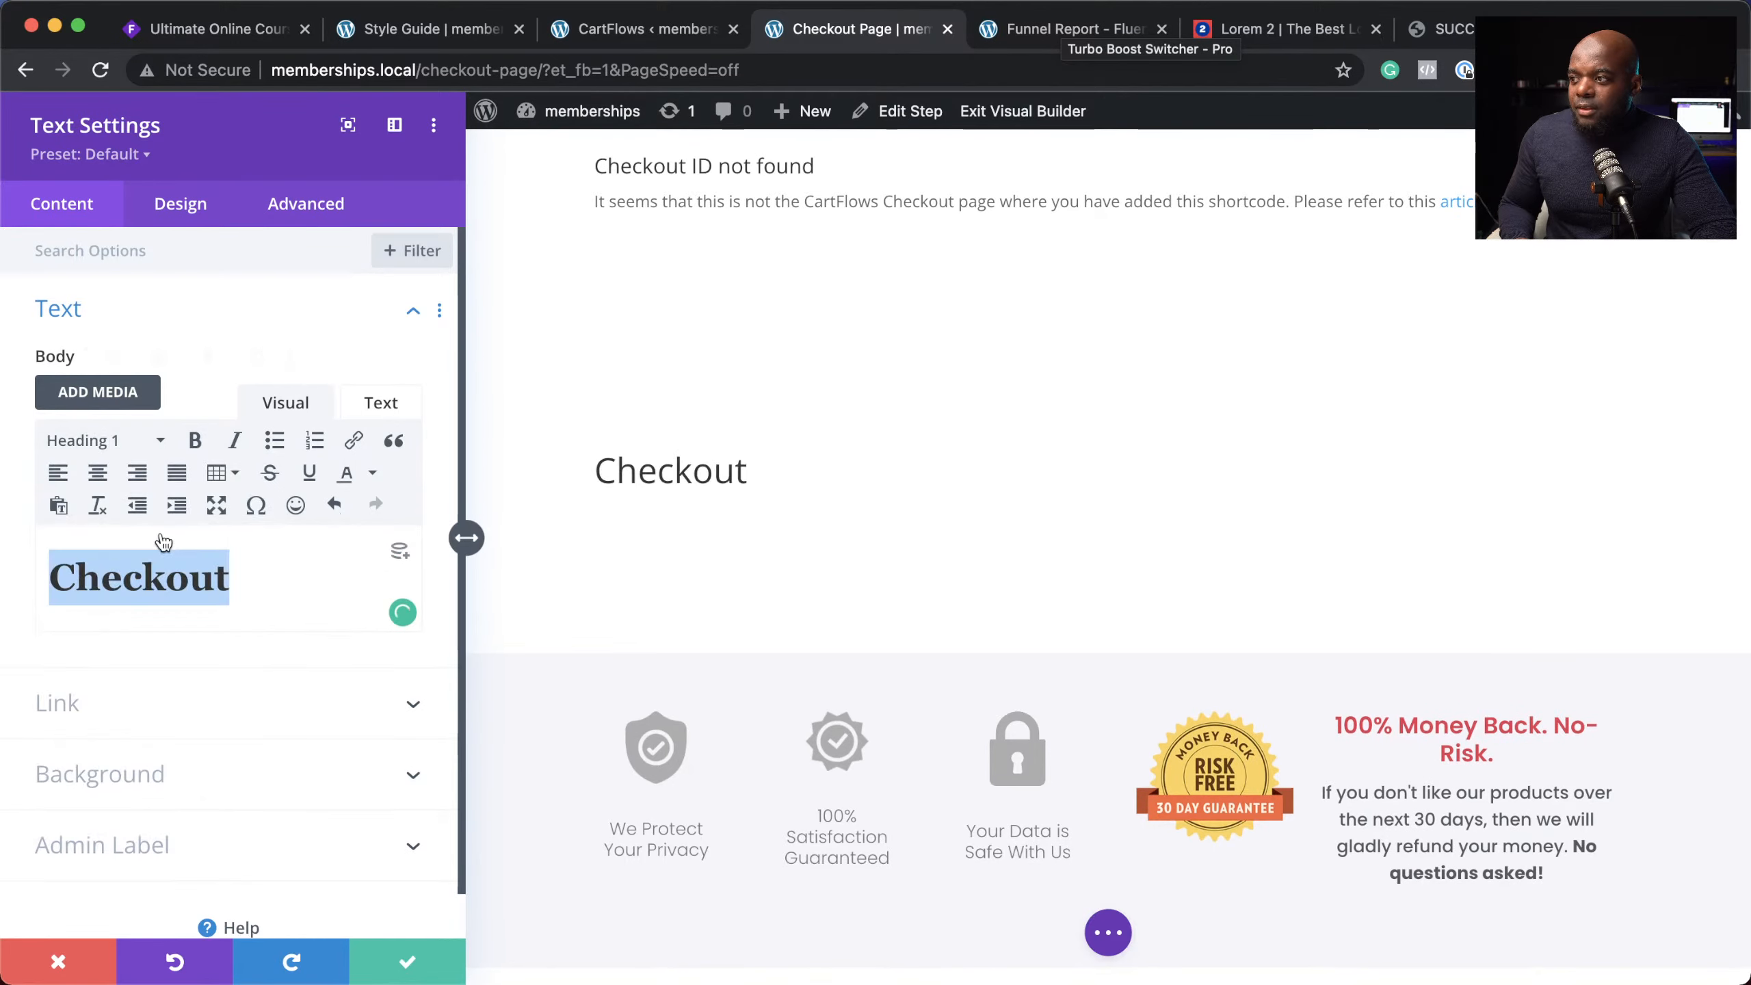
{"action": "left_click", "coordinate": [97, 473]}
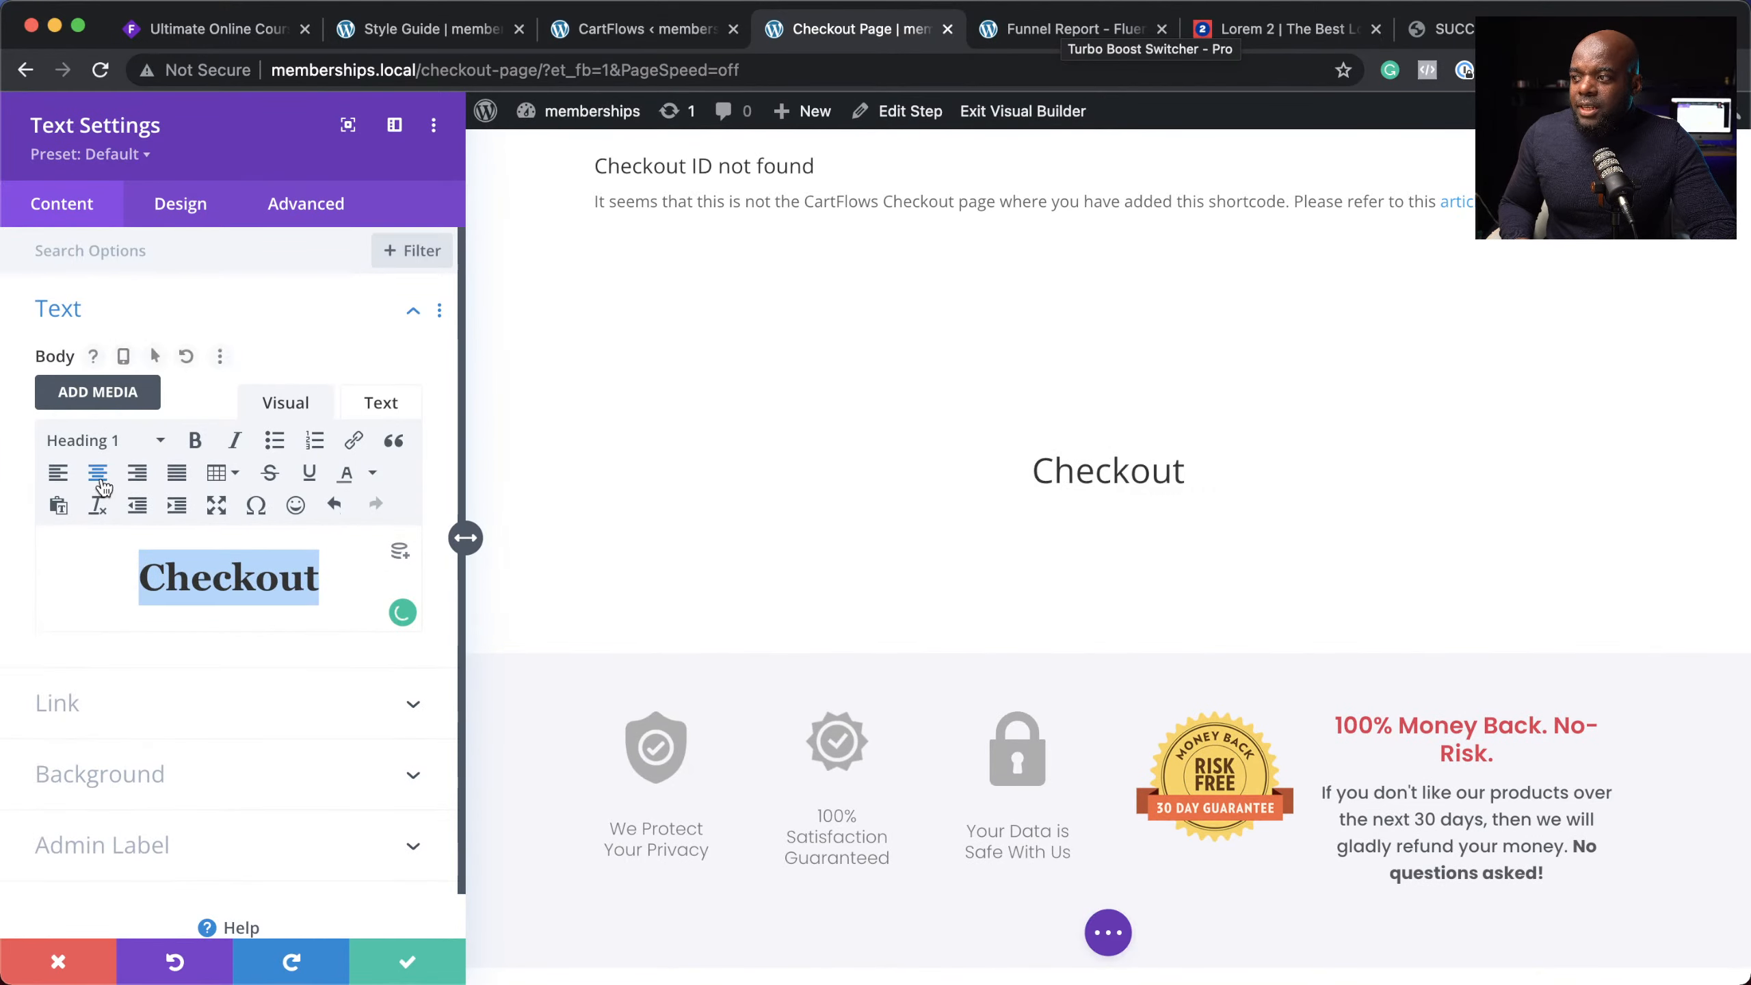
{"action": "left_click", "coordinate": [146, 157]}
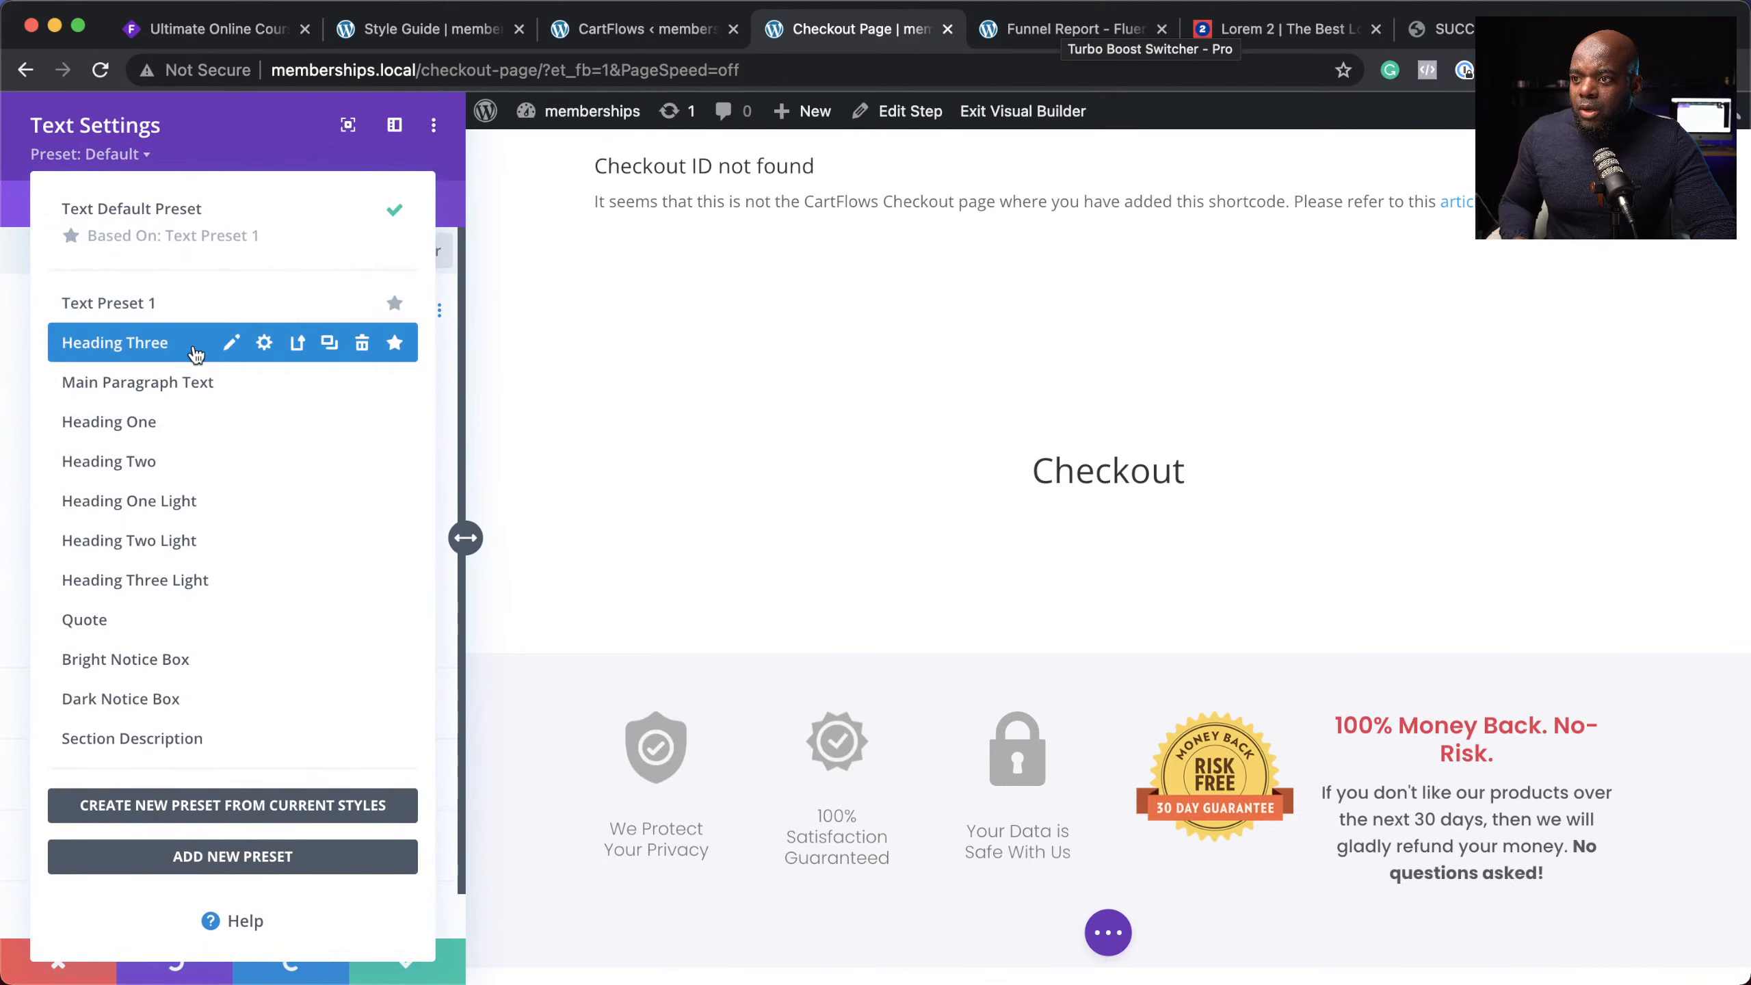
{"action": "left_click", "coordinate": [192, 502]}
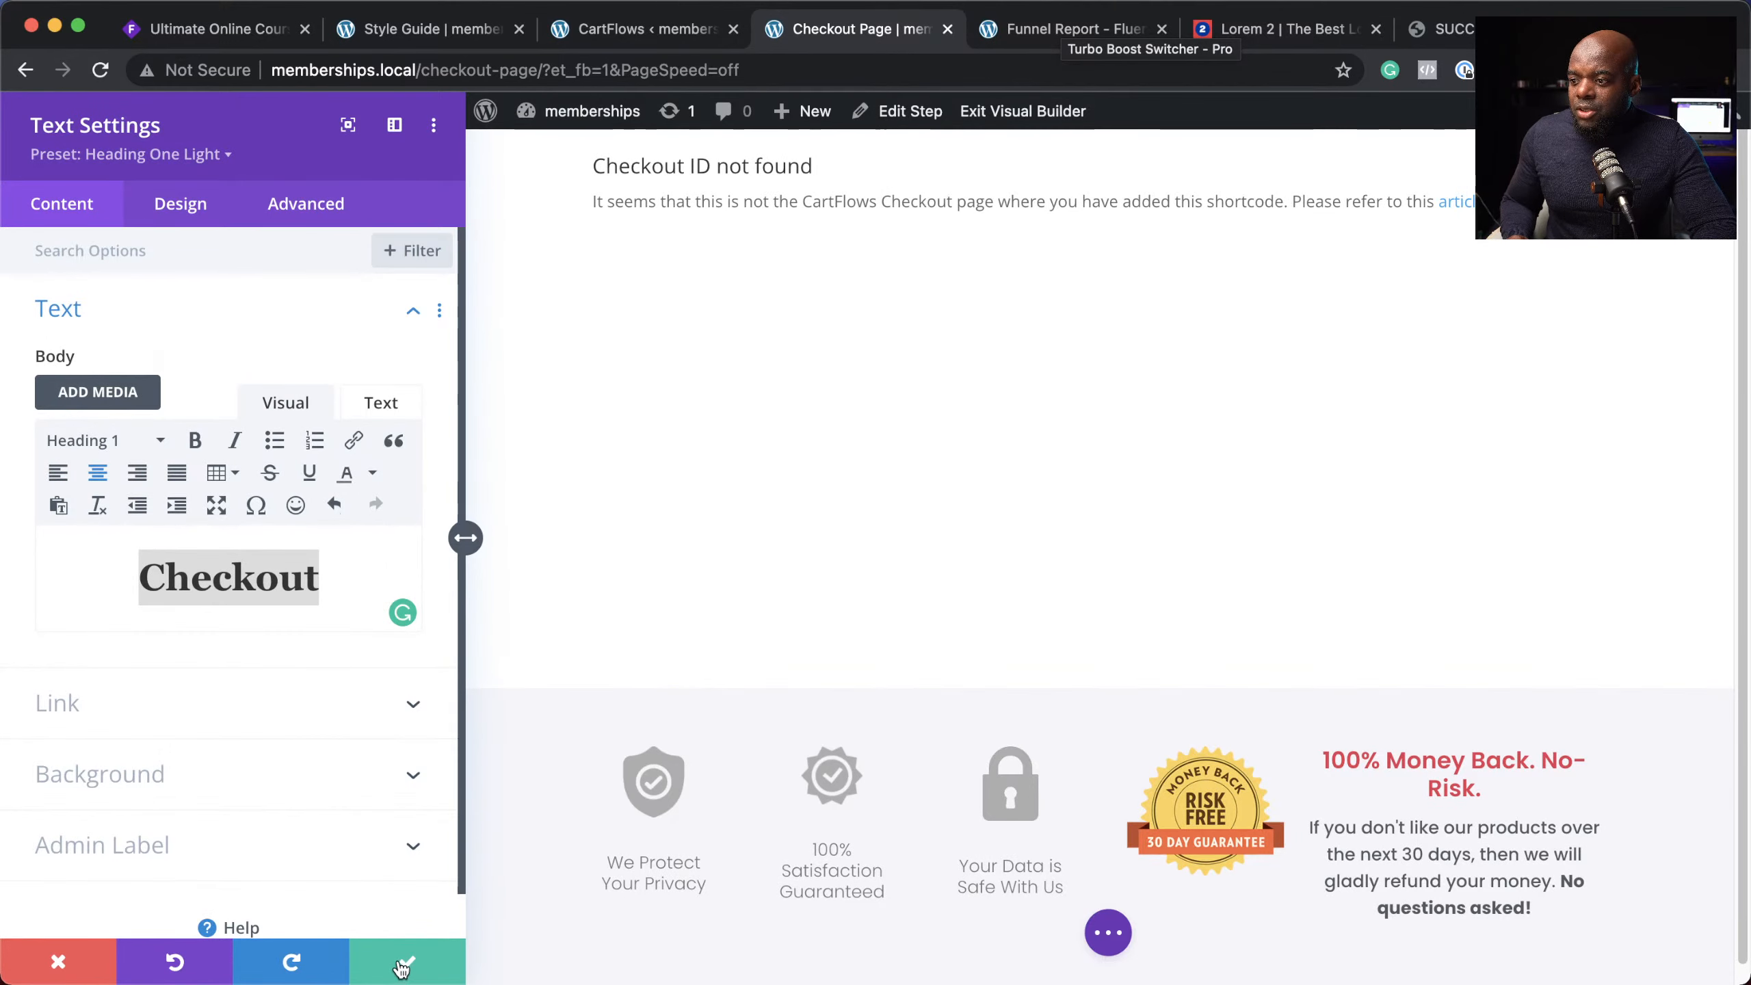
{"action": "left_click", "coordinate": [402, 965]}
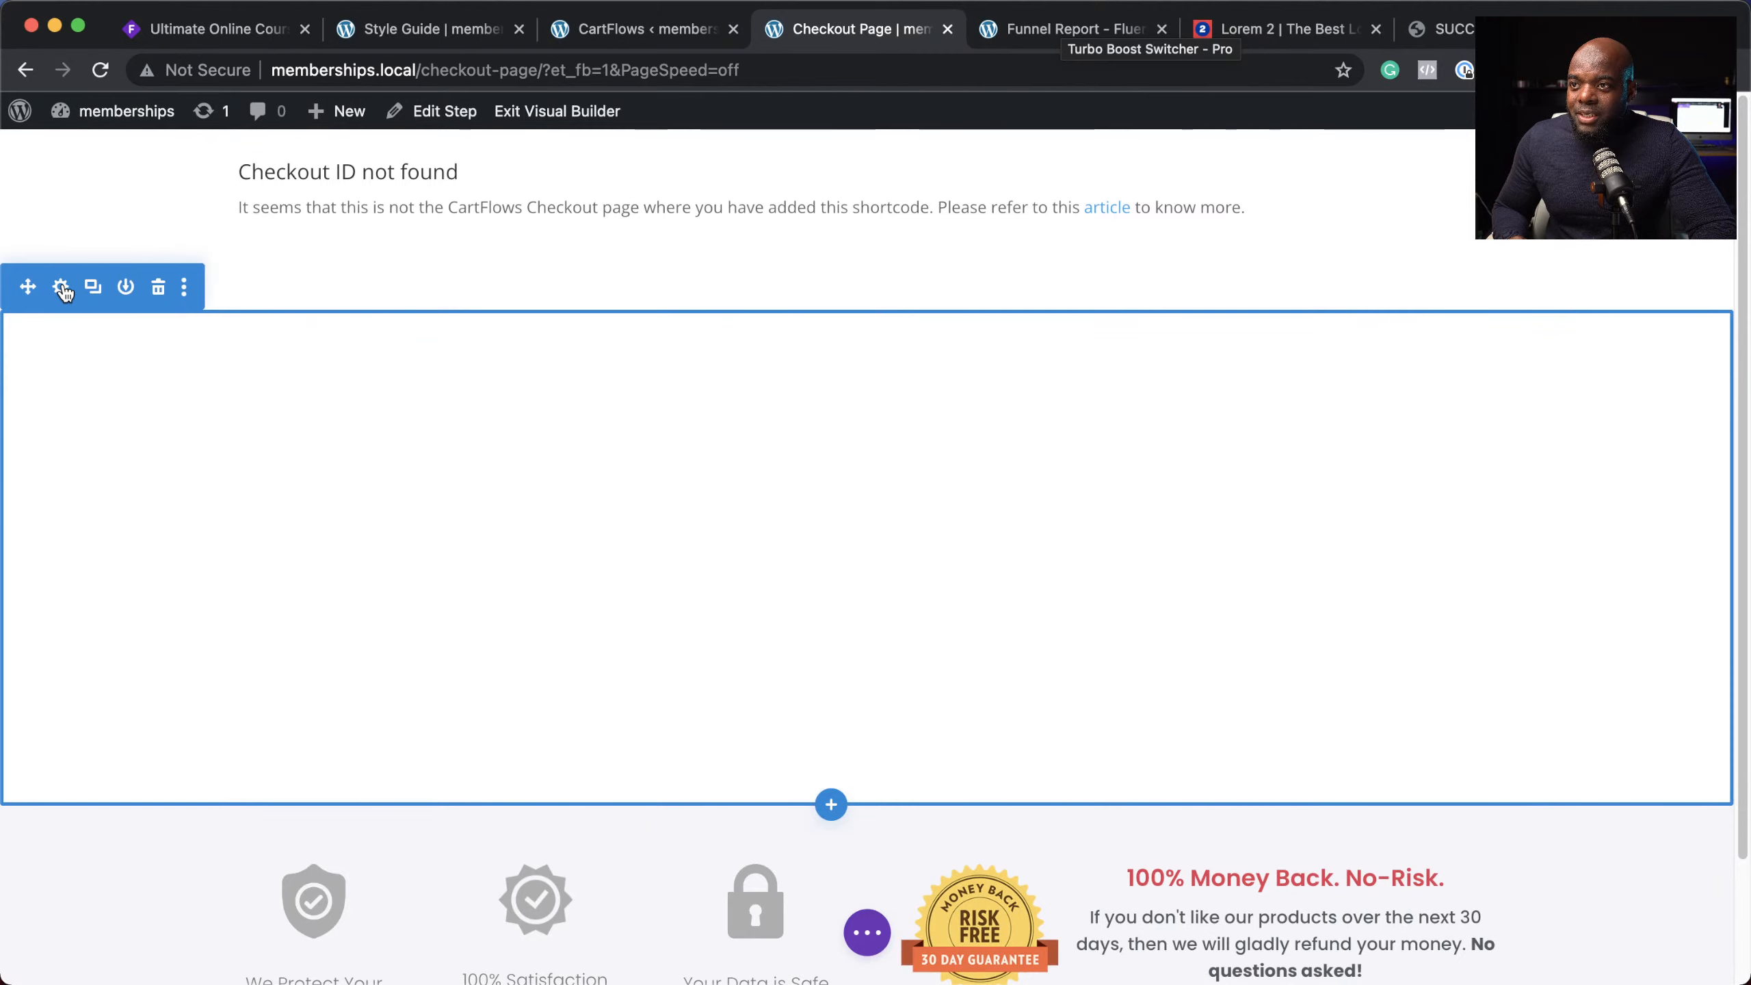
Step: Give the Checkout section the orange saved swatch as its background and save
{"action": "left_click", "coordinate": [60, 286]}
{"action": "left_click", "coordinate": [124, 380]}
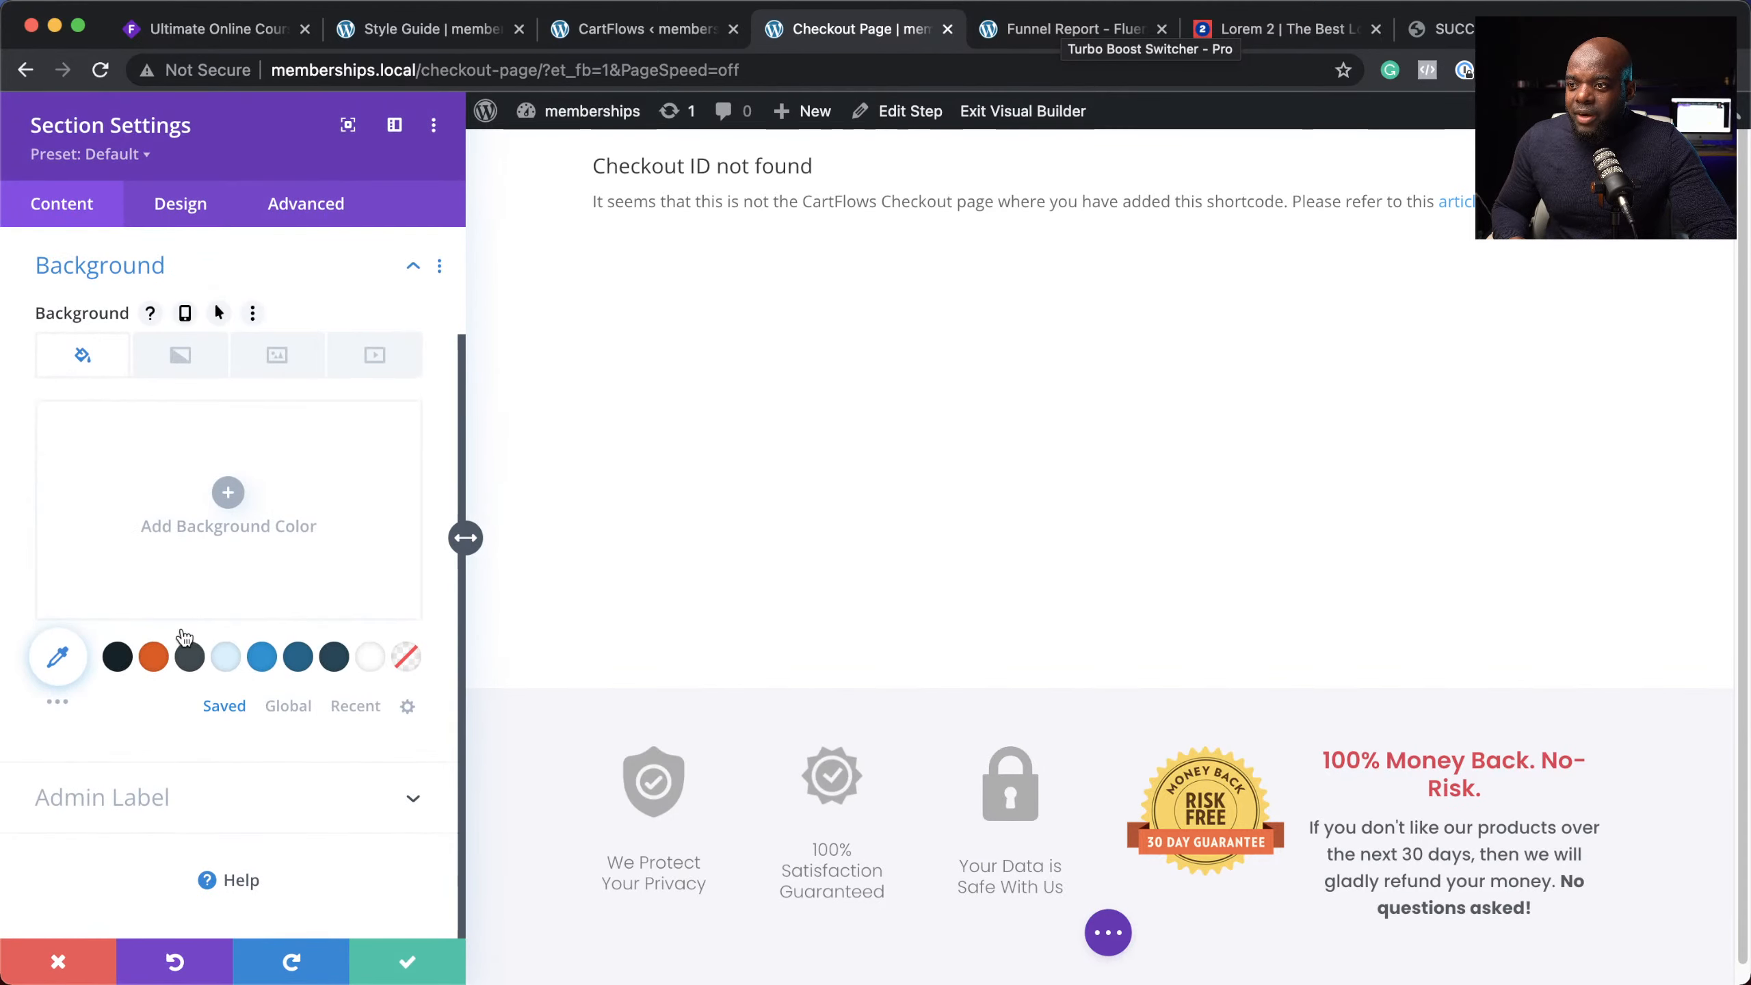
{"action": "left_click", "coordinate": [155, 656]}
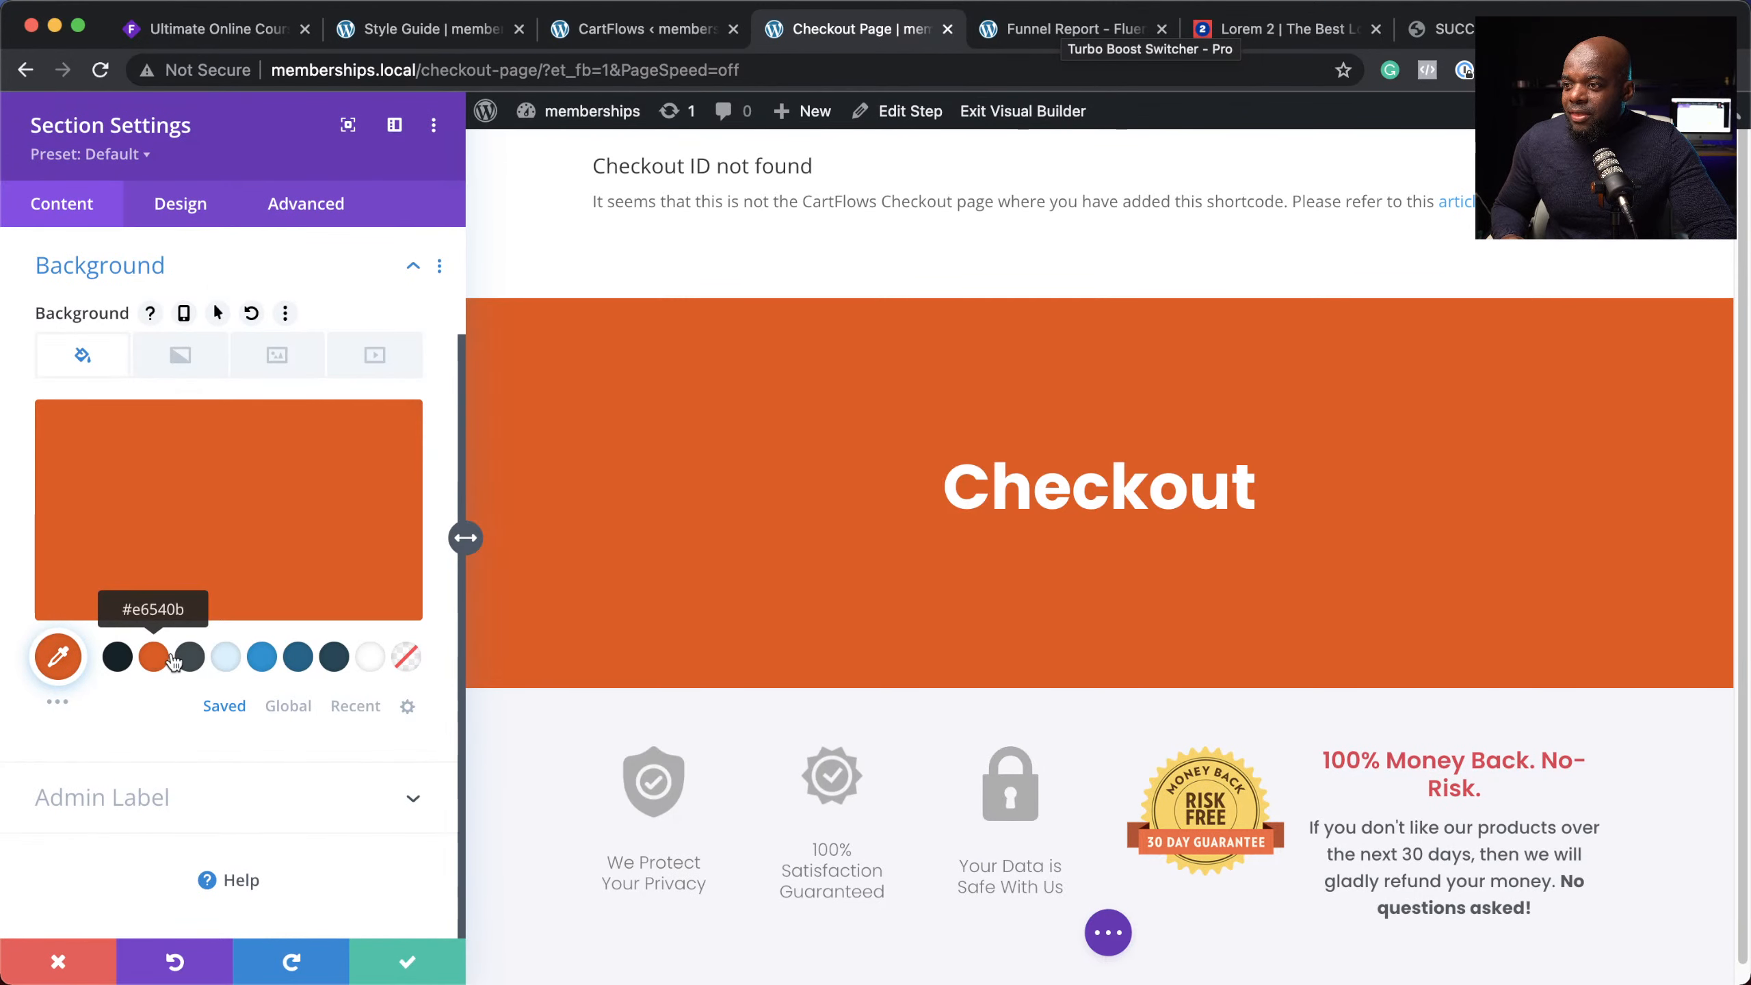
{"action": "left_click", "coordinate": [405, 966]}
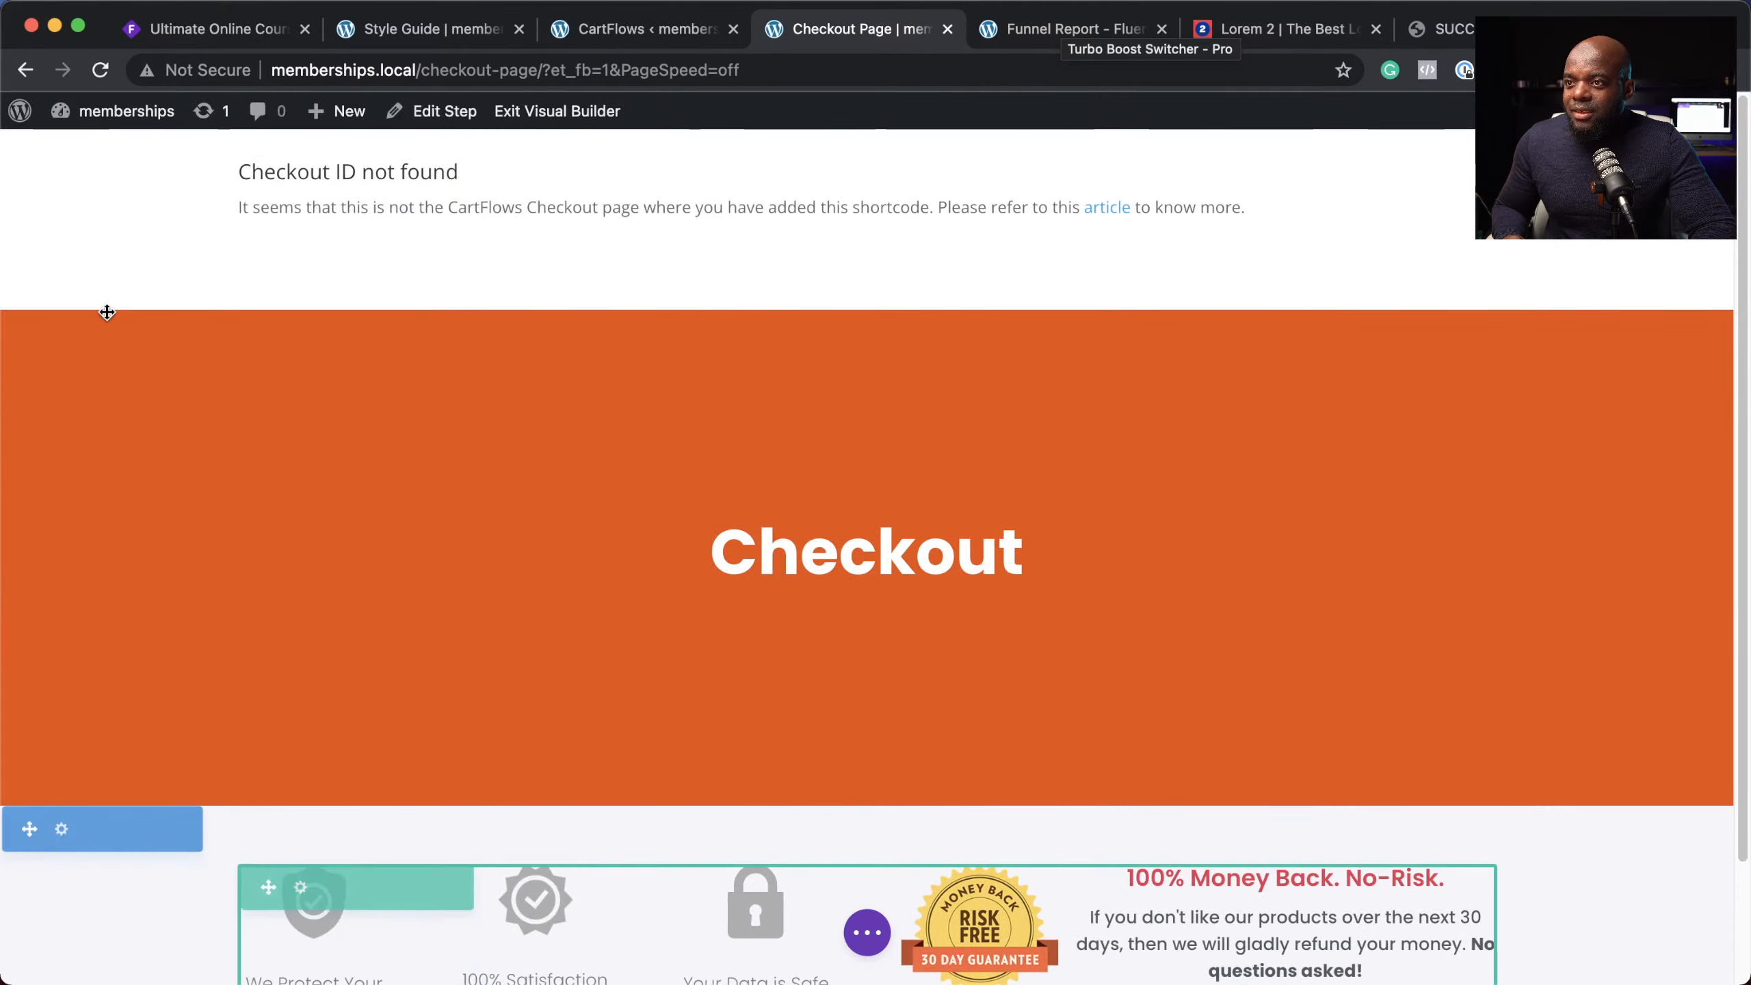
Step: Move the Checkout section to the top of the page and reduce its bottom padding to 4%
{"action": "left_click_drag", "start_coordinate": [28, 292], "coordinate": [524, 258]}
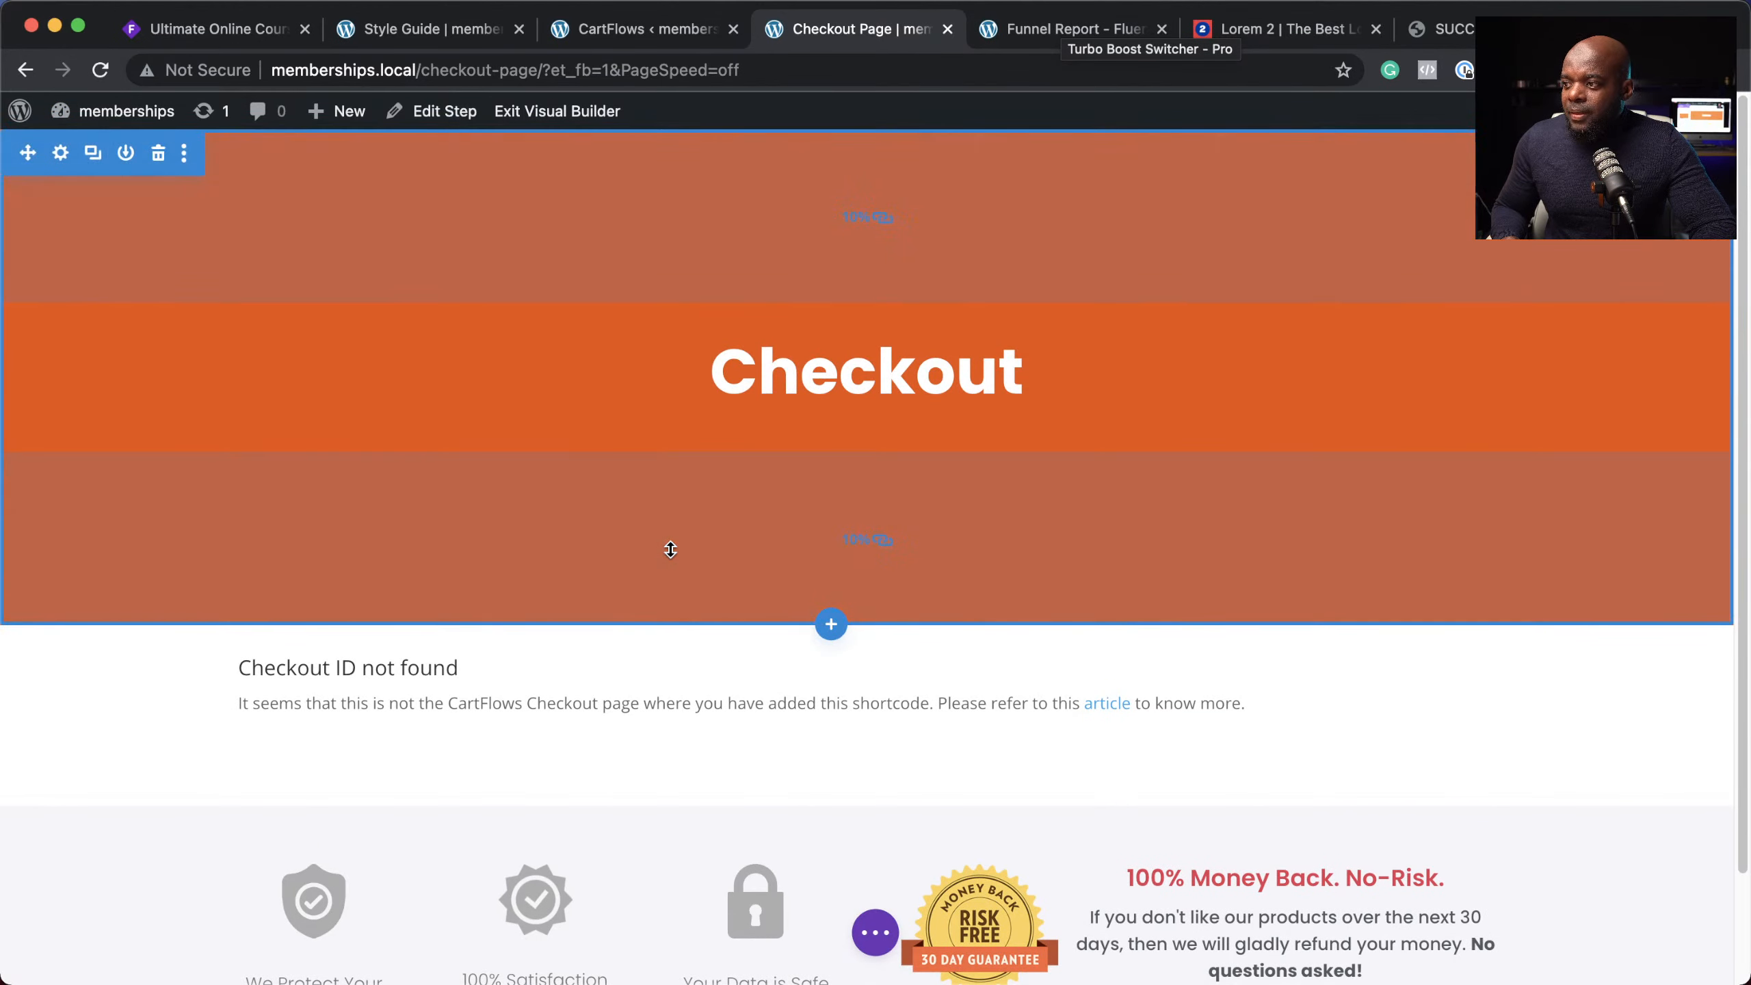
{"action": "left_click_drag", "start_coordinate": [671, 550], "coordinate": [687, 478]}
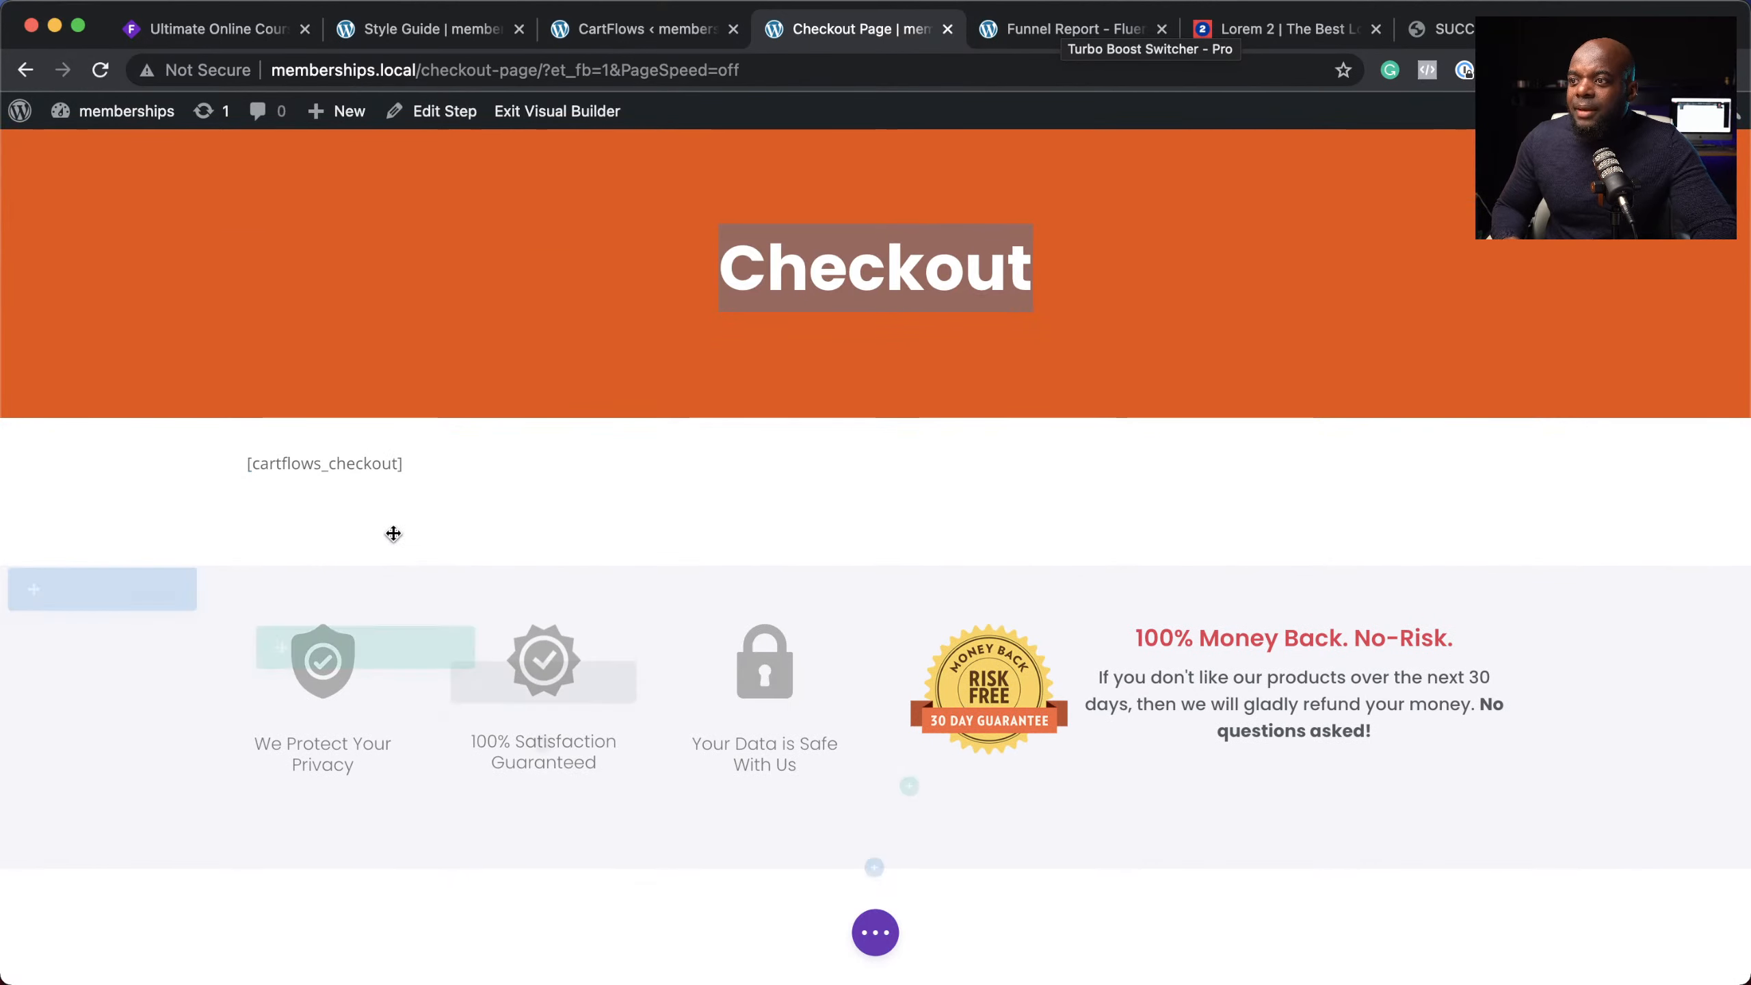
{"action": "left_click_drag", "start_coordinate": [408, 470], "coordinate": [251, 466]}
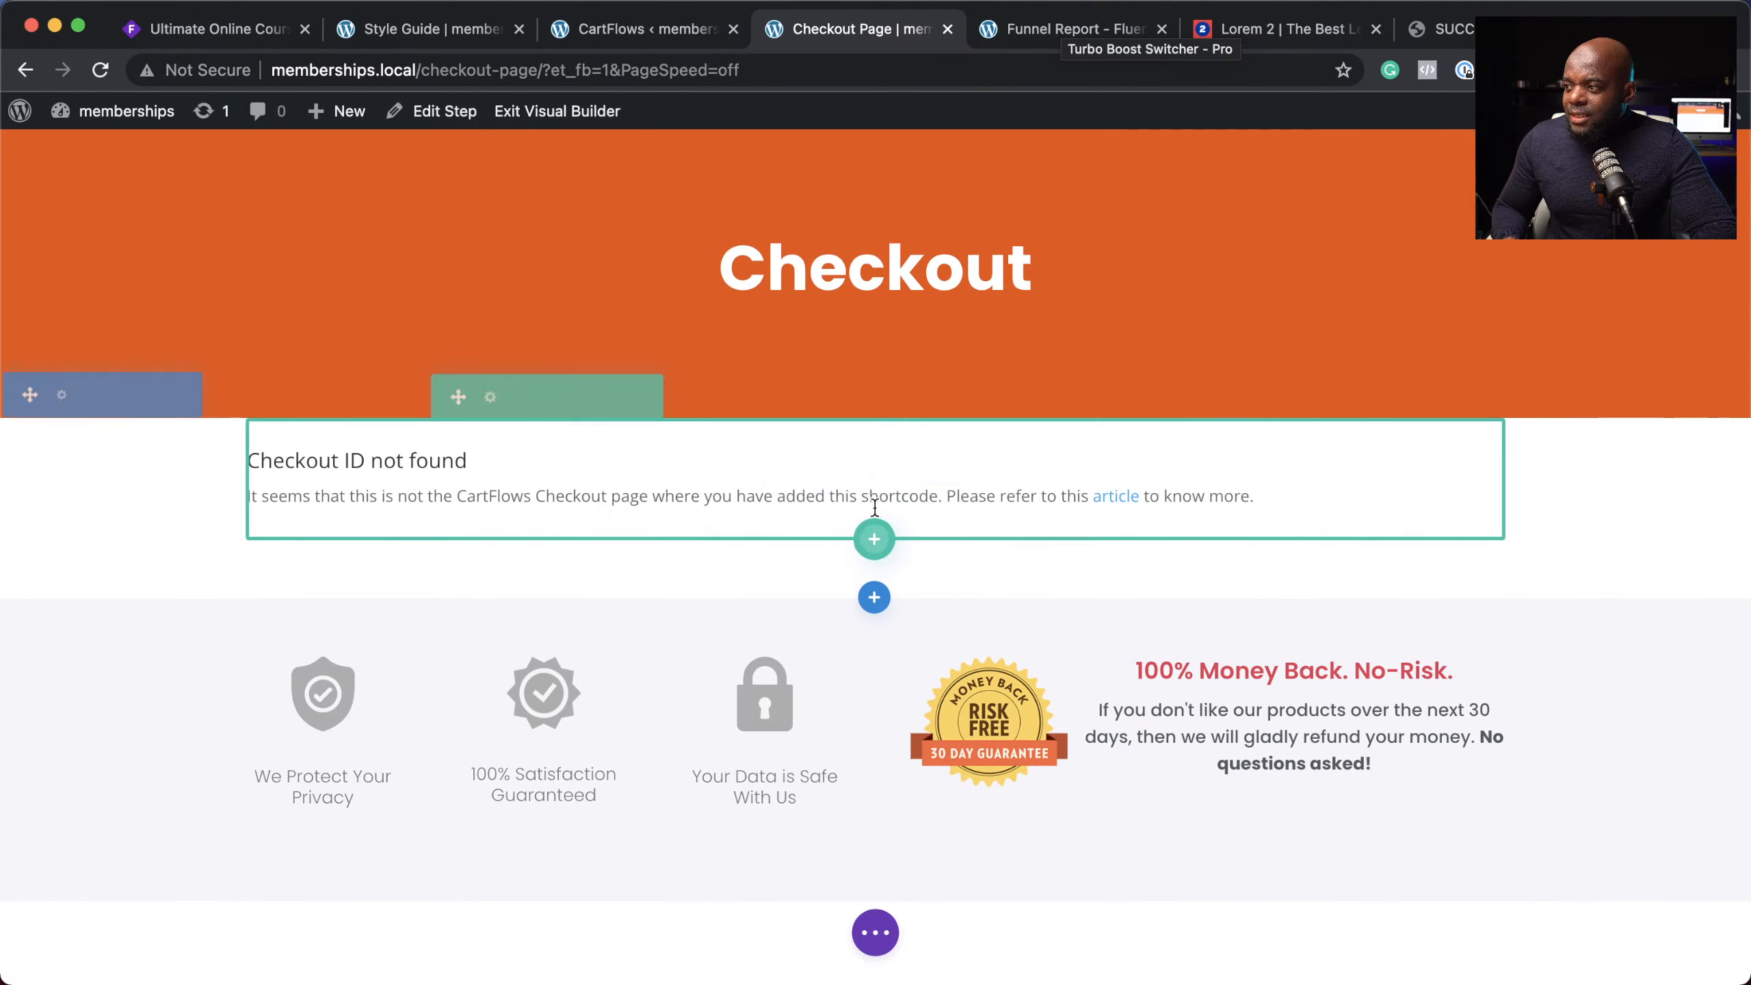
Step: Replace the old shortcode module with a Text module containing [cartflows_checkout]
{"action": "left_click", "coordinate": [931, 461]}
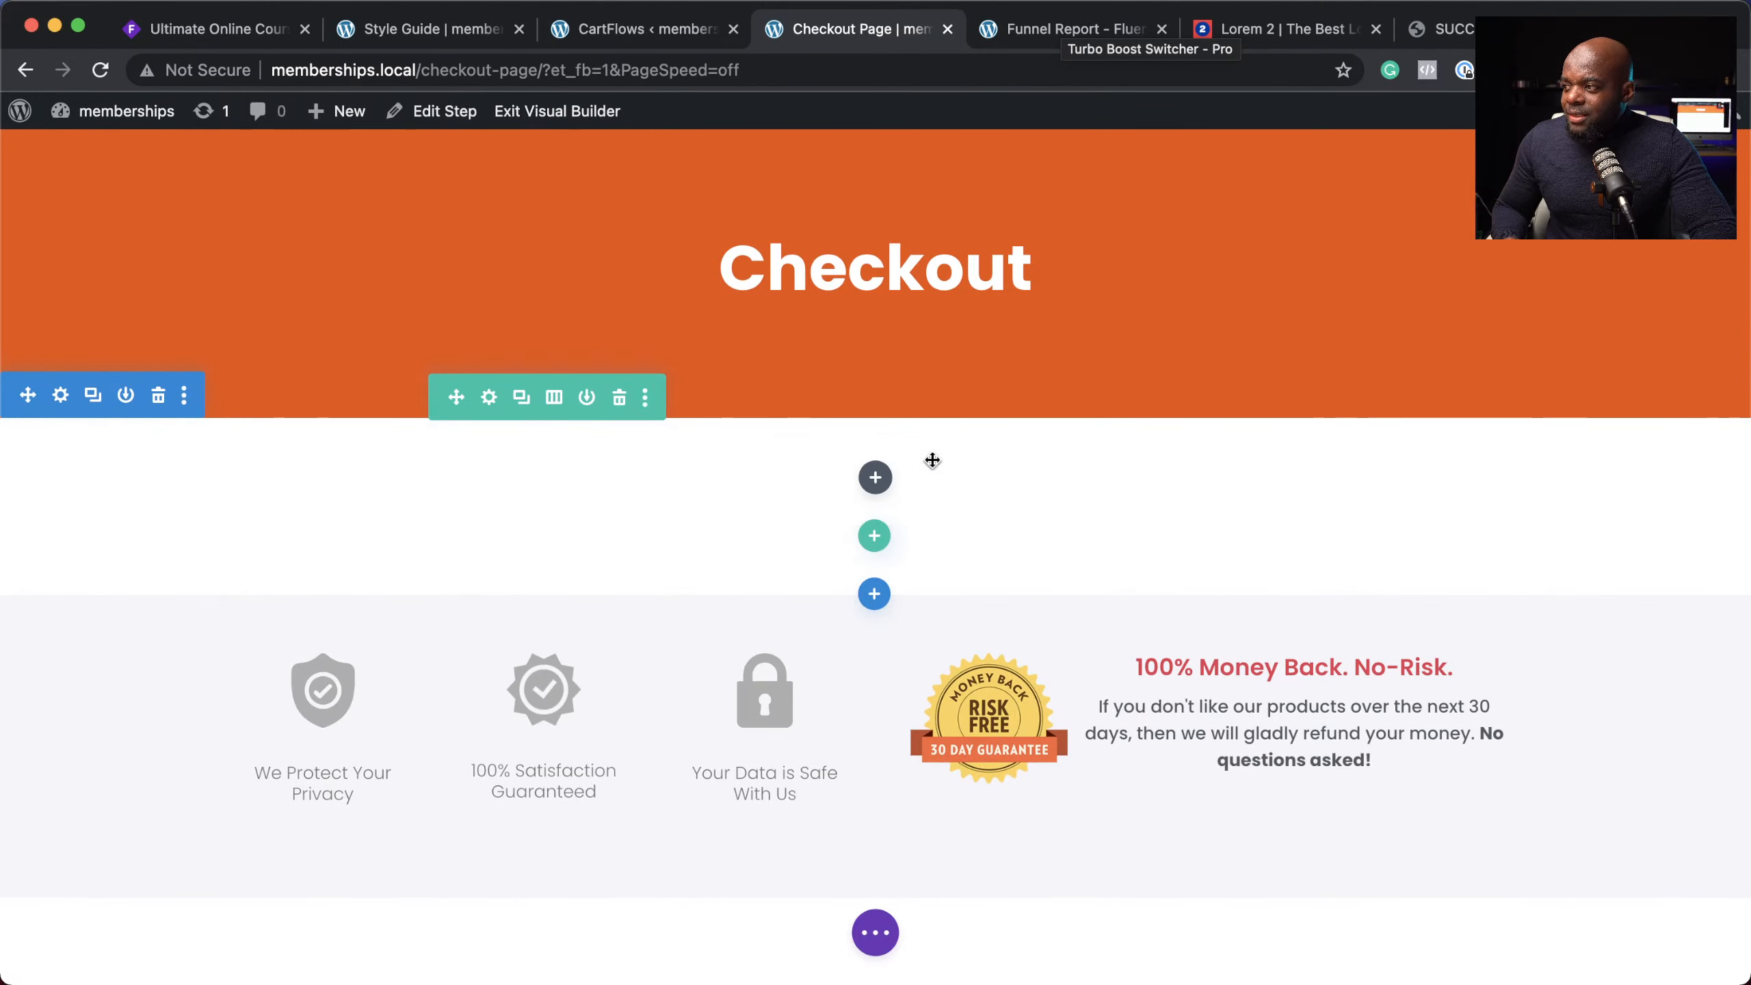
{"action": "left_click", "coordinate": [876, 477]}
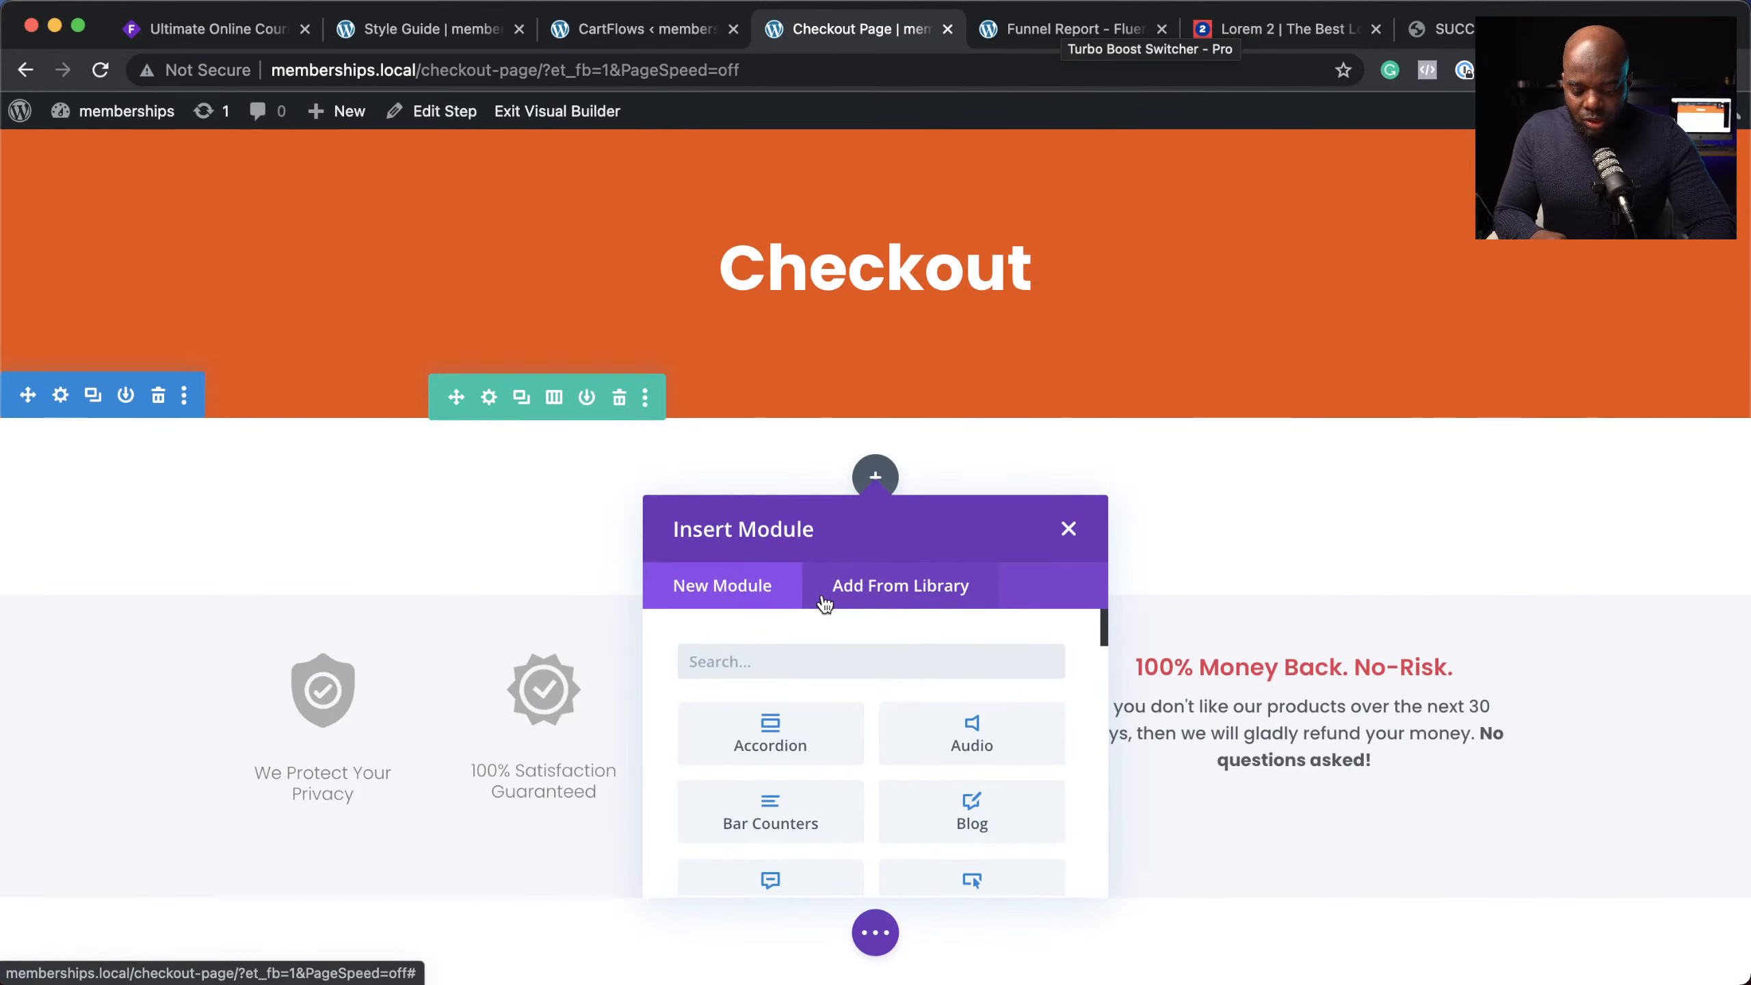
{"action": "type", "text": "text"}
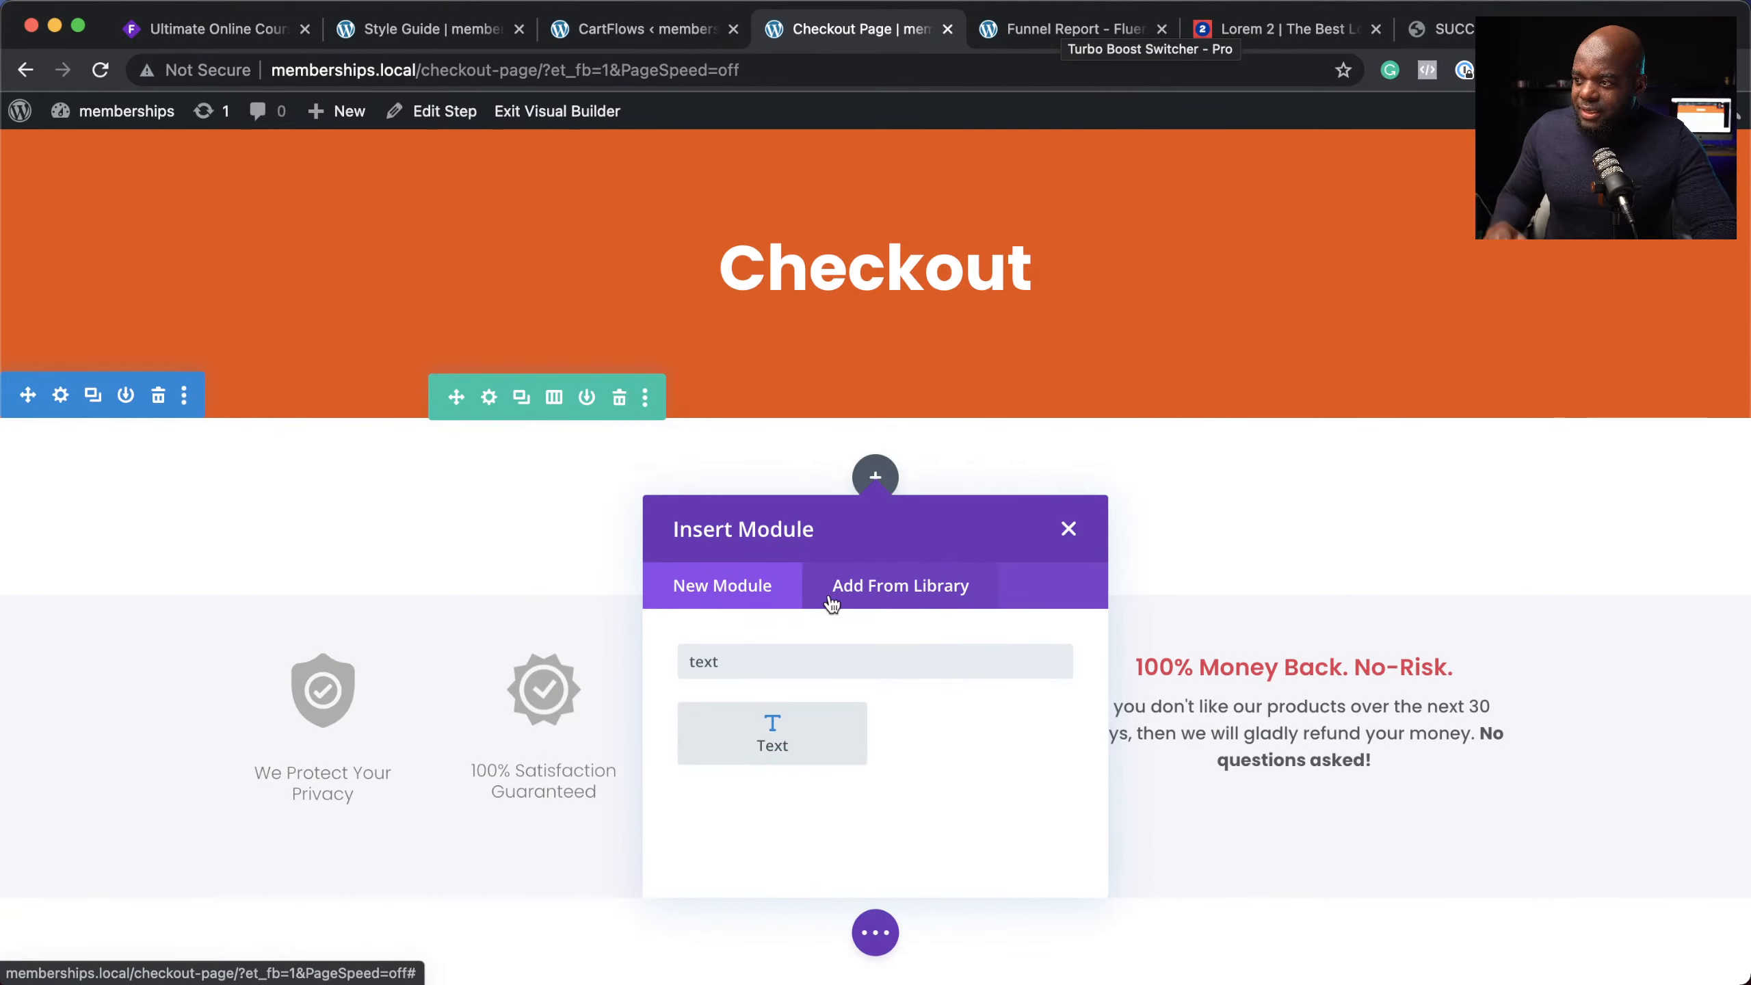
{"action": "left_click", "coordinate": [790, 710]}
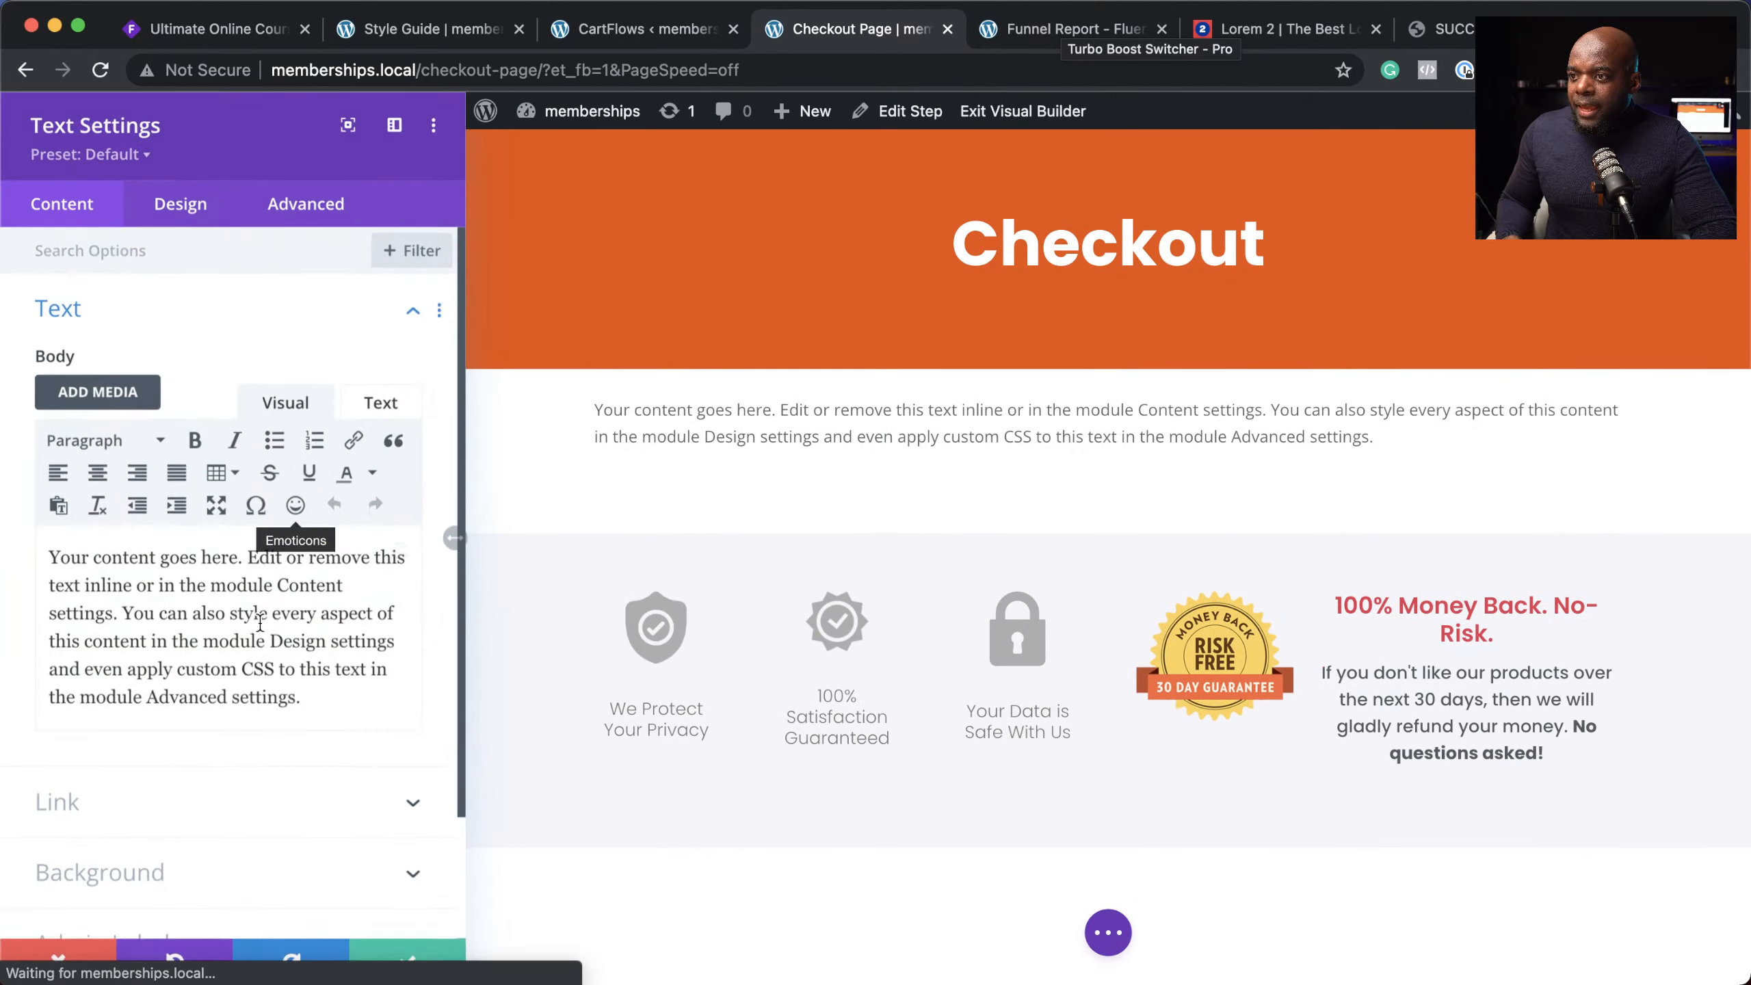
{"action": "left_click_drag", "start_coordinate": [315, 691], "coordinate": [59, 548]}
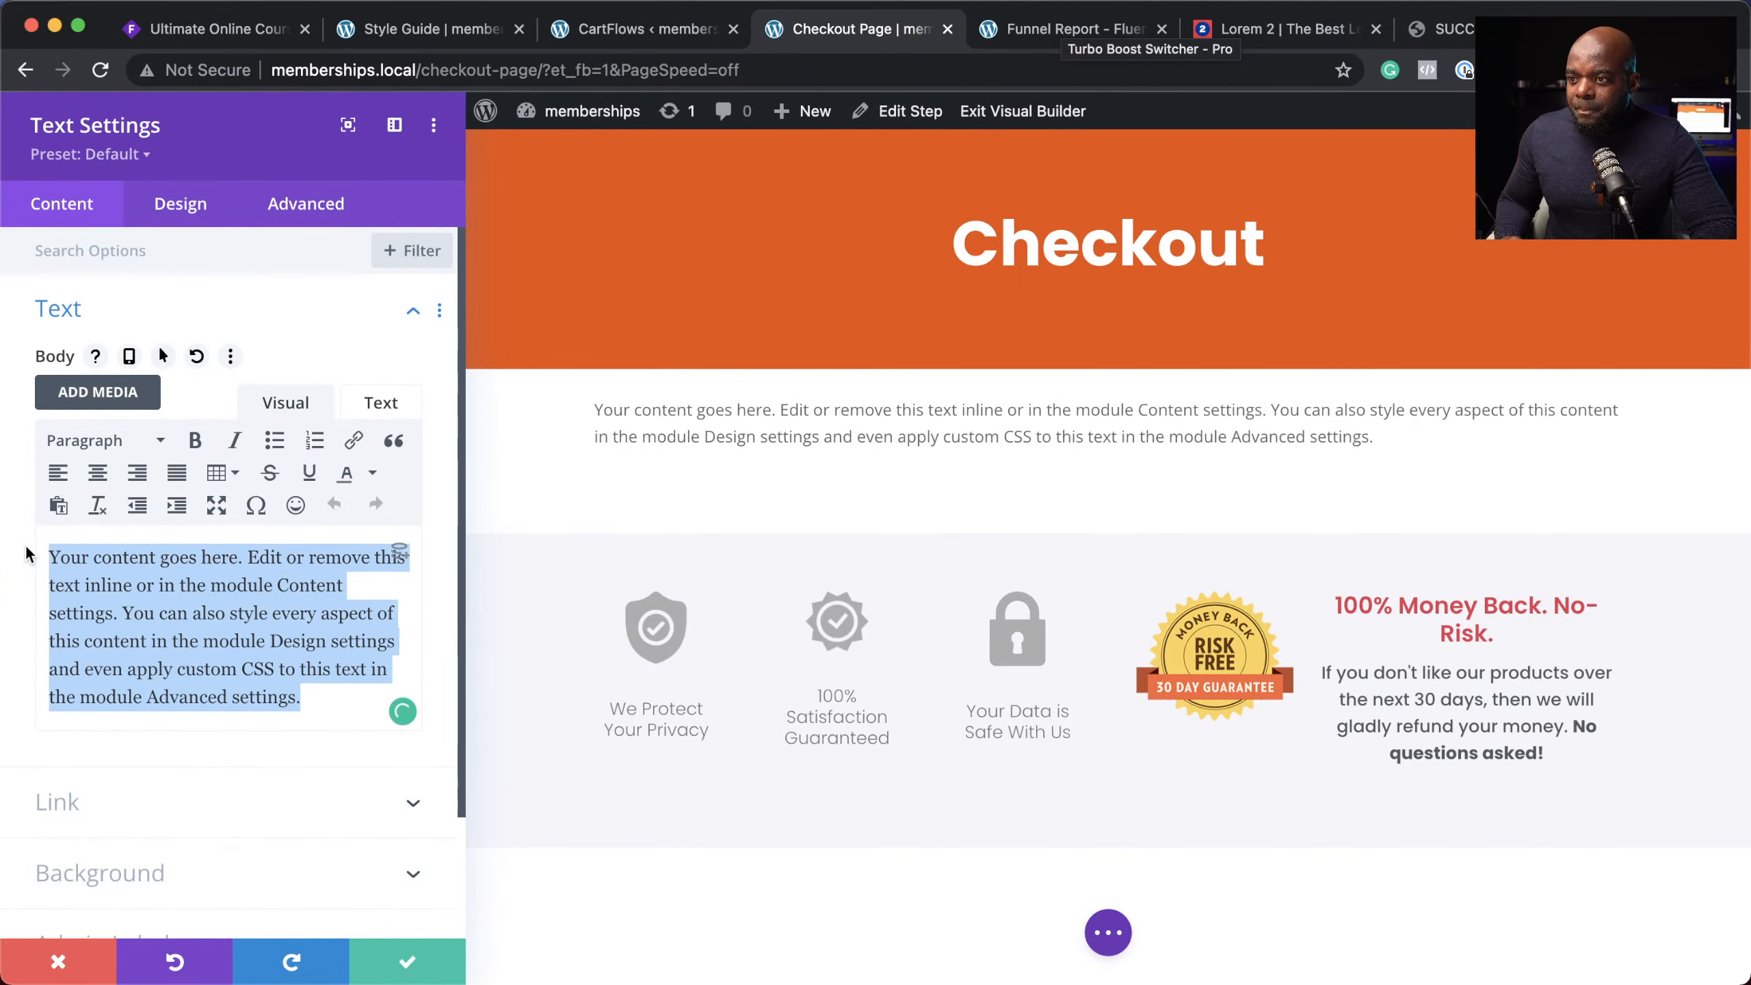
{"action": "type", "text": "[cartflows_checkout]"}
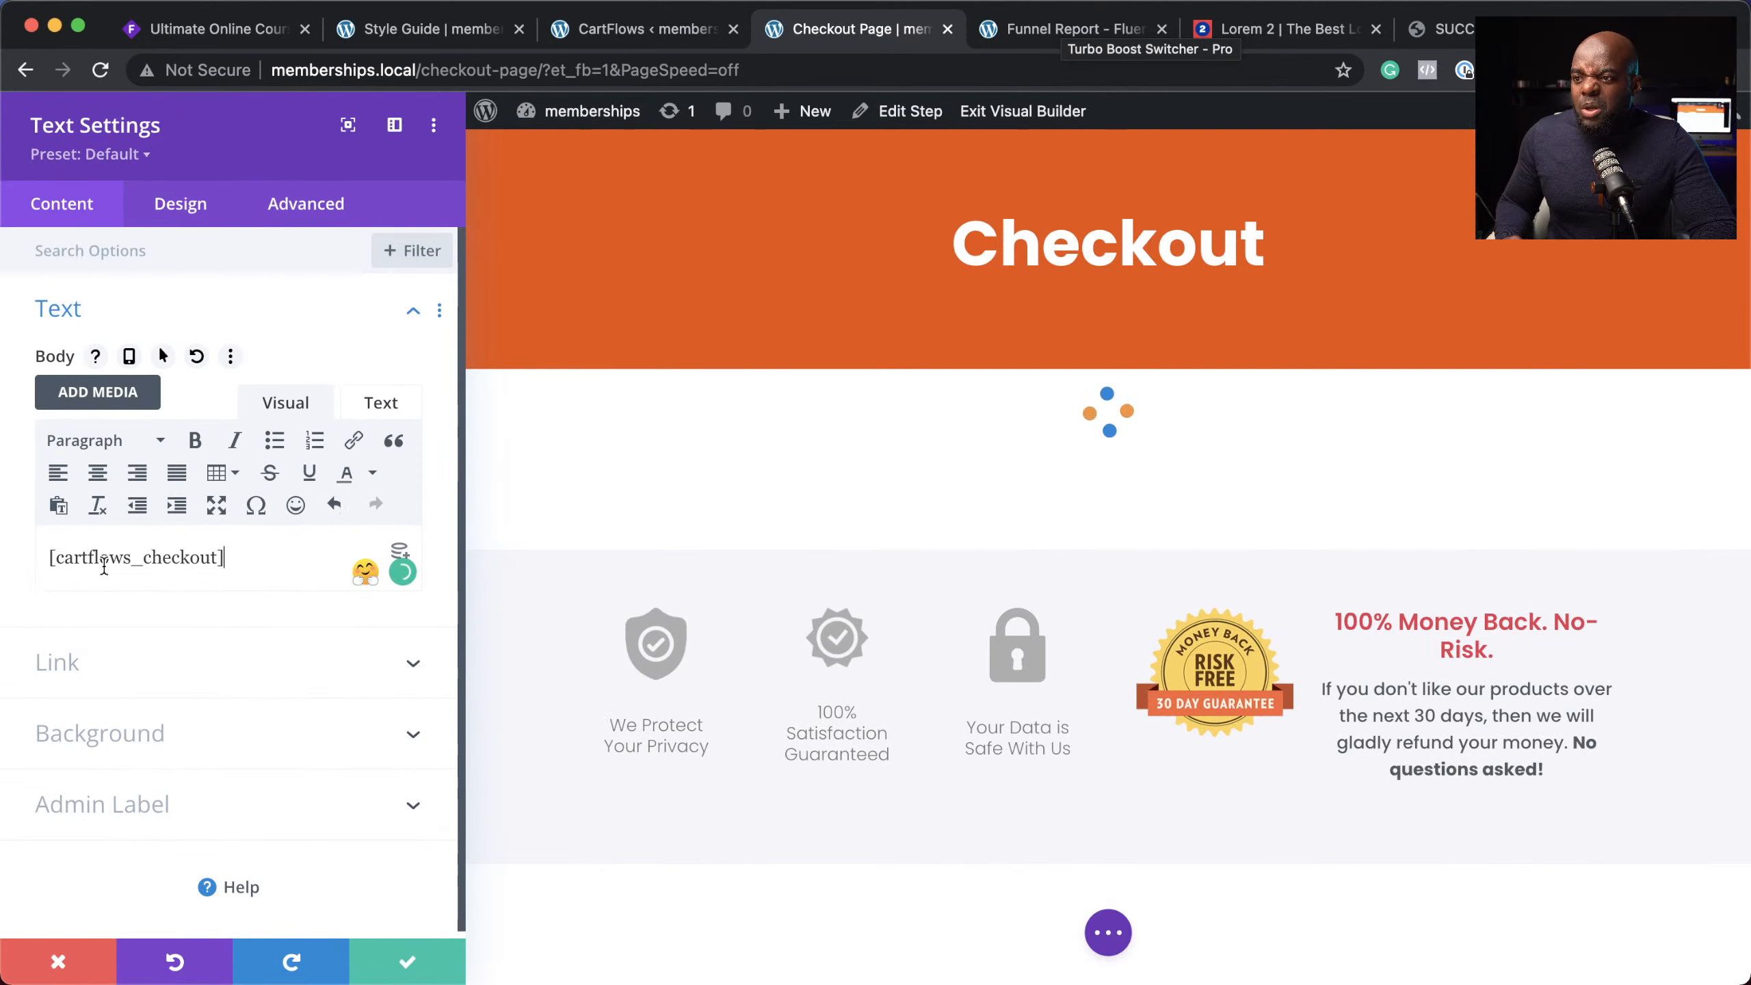
{"action": "left_click", "coordinate": [409, 965]}
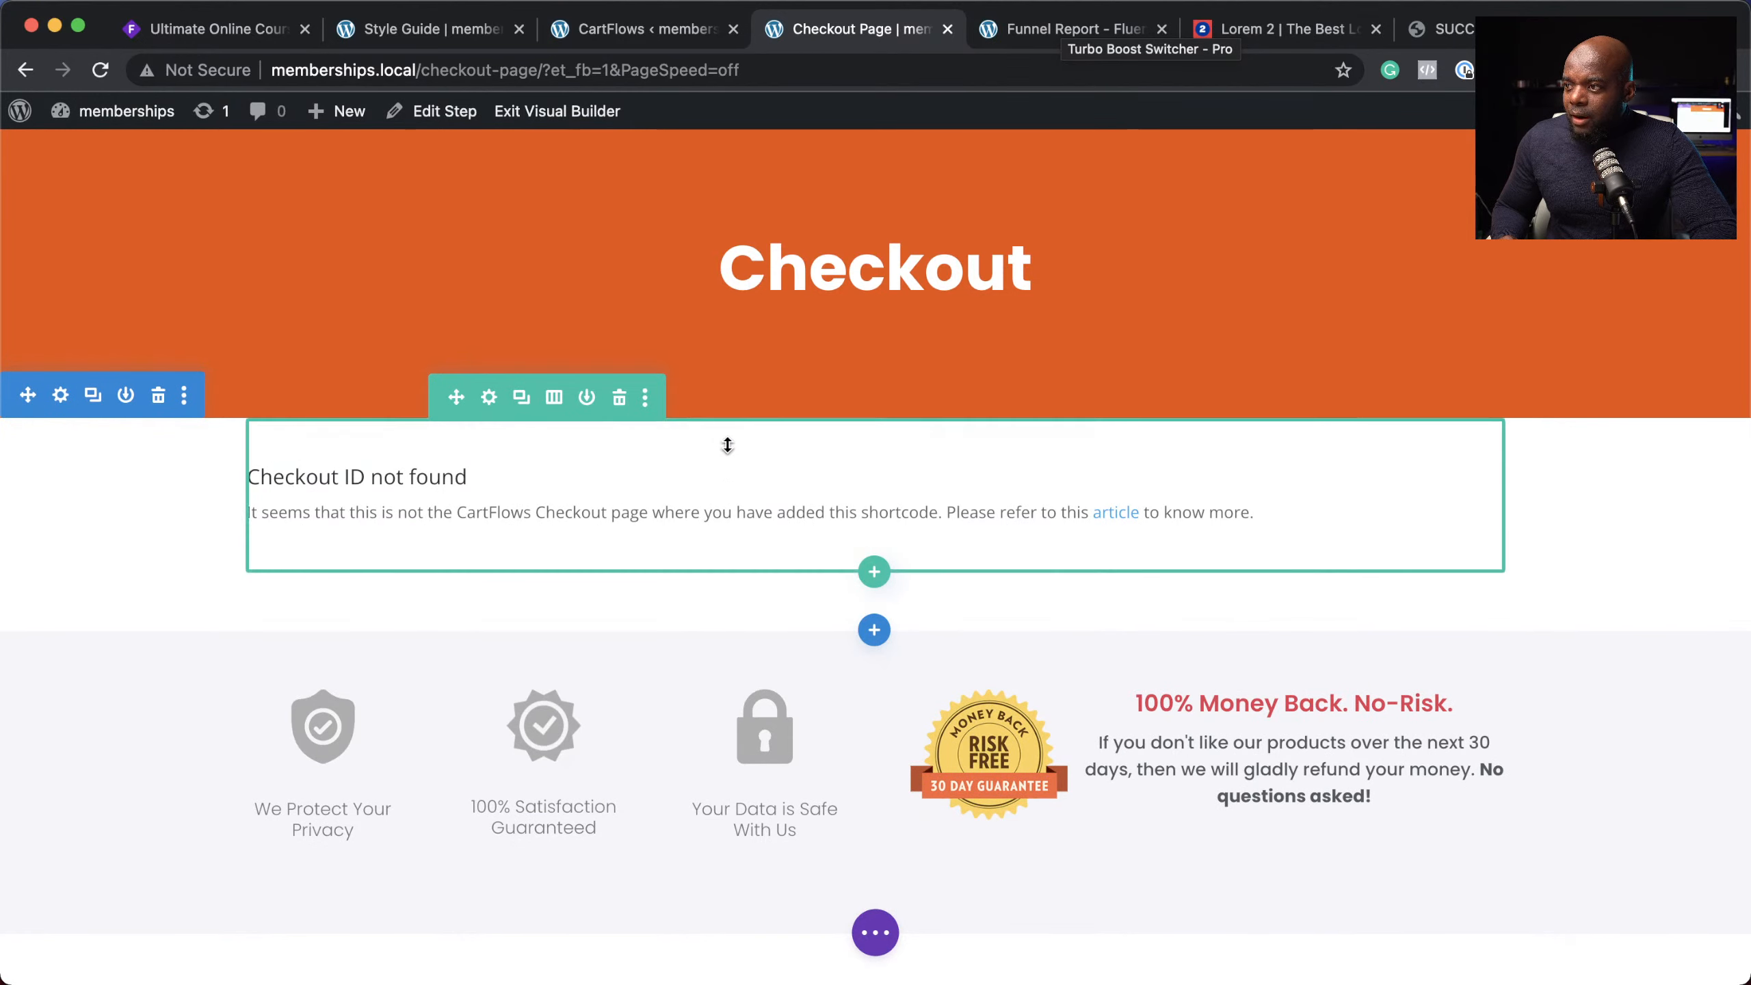
Step: Set the checkout row's background to translucent #142229, rgba(20,34,41,0.07)
{"action": "left_click", "coordinate": [490, 398]}
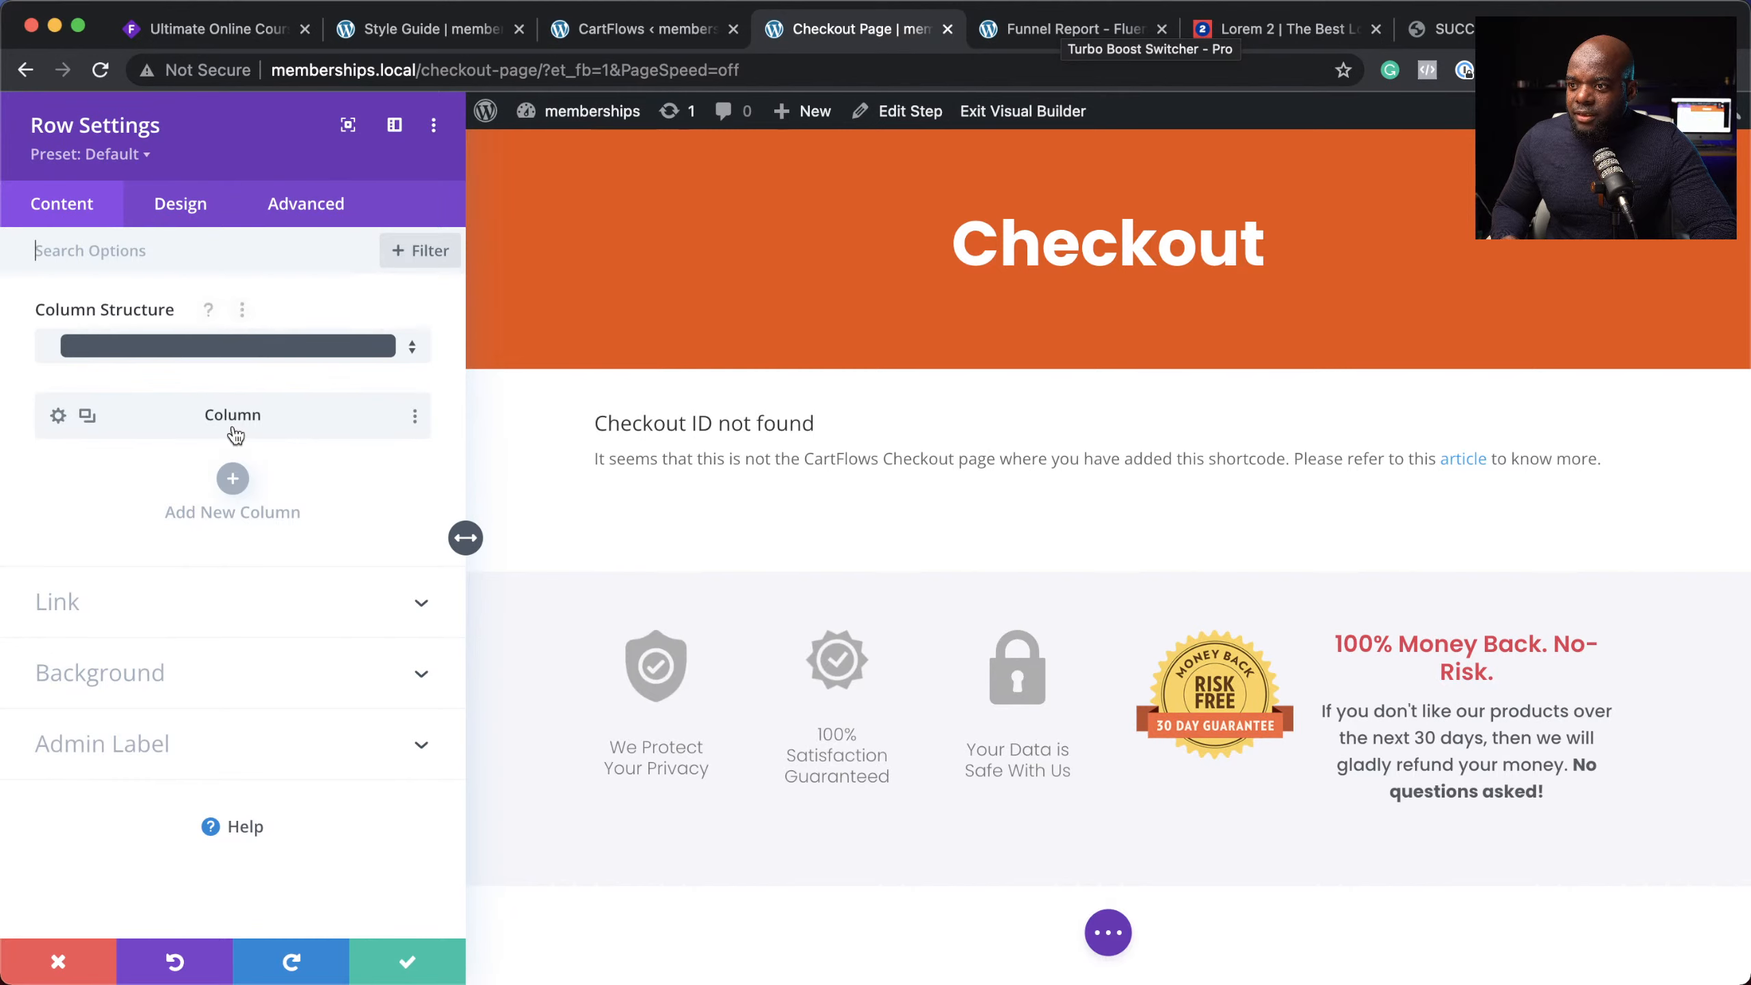
{"action": "left_click", "coordinate": [205, 225]}
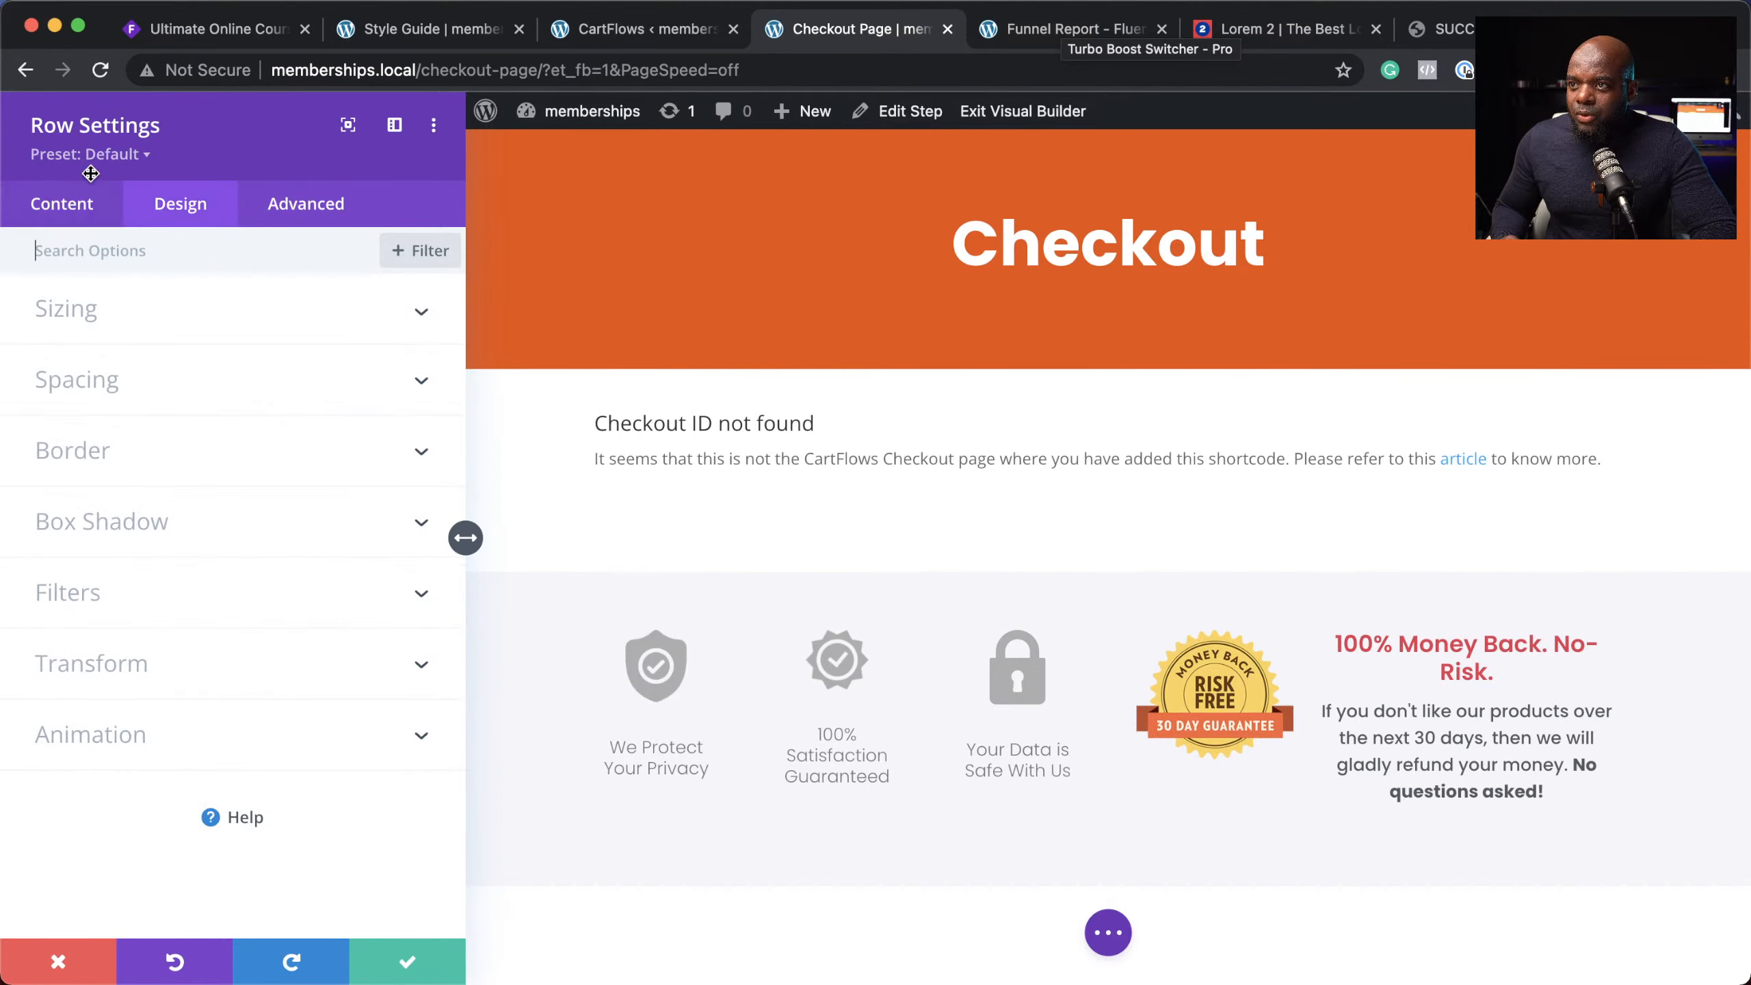
{"action": "left_click", "coordinate": [83, 209]}
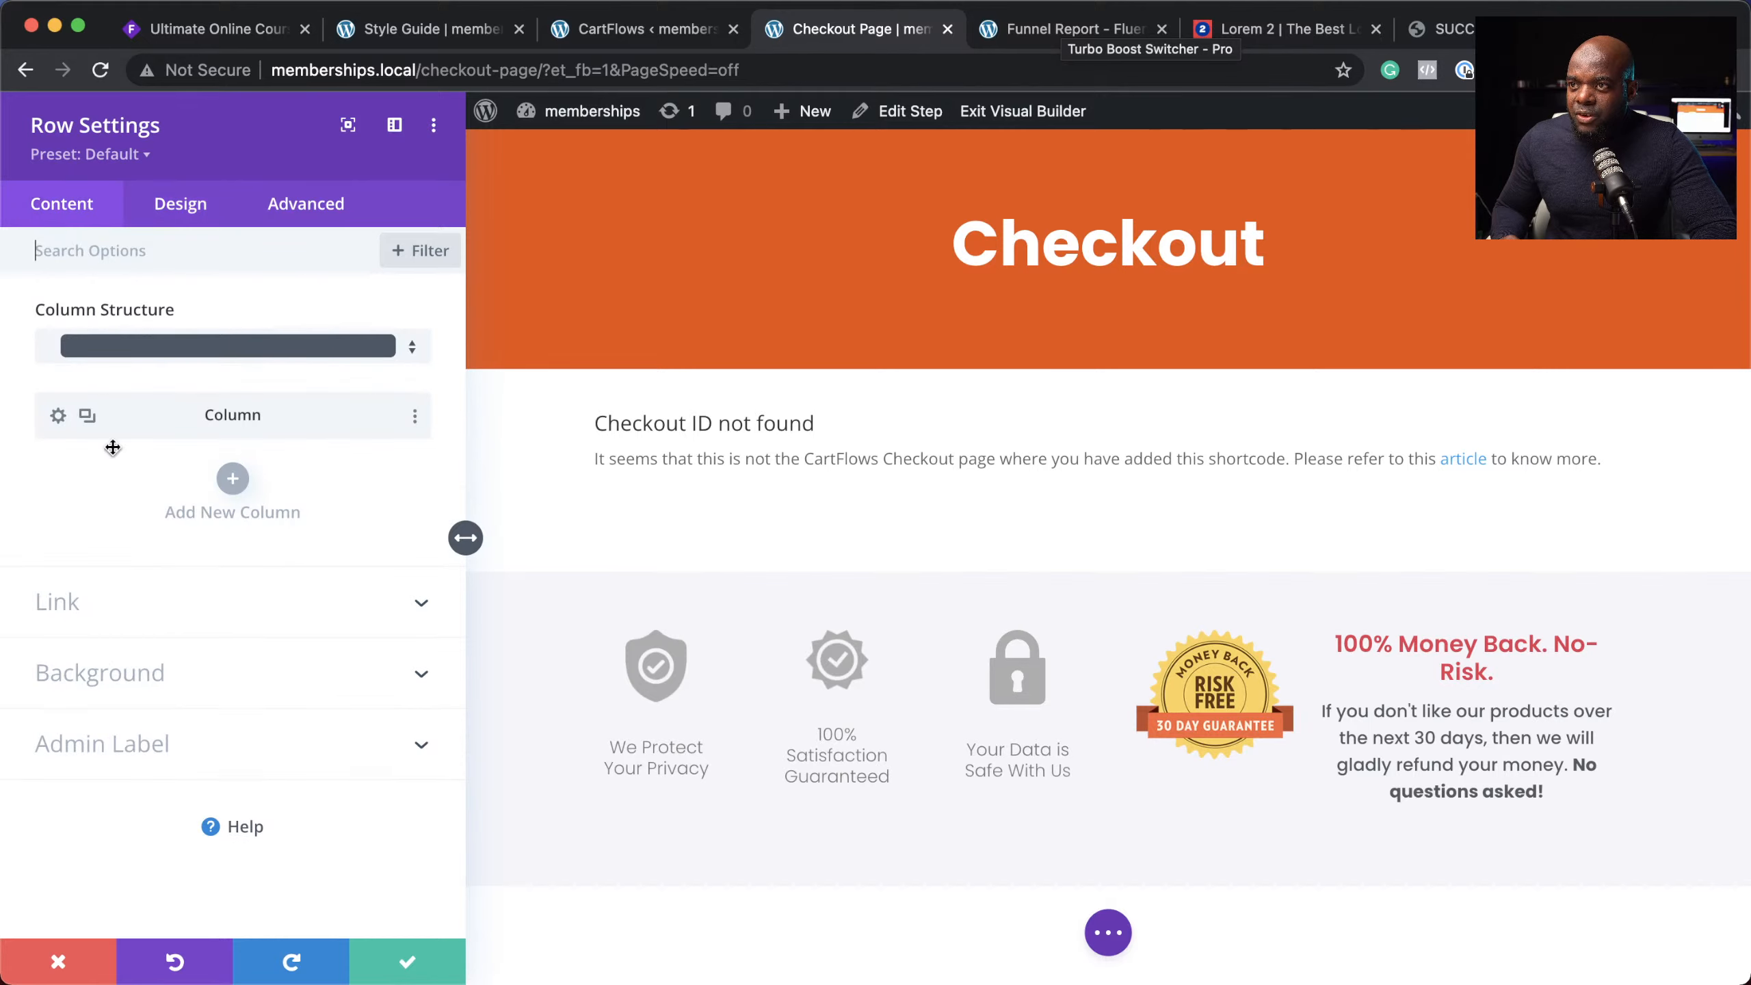
{"action": "left_click", "coordinate": [104, 683]}
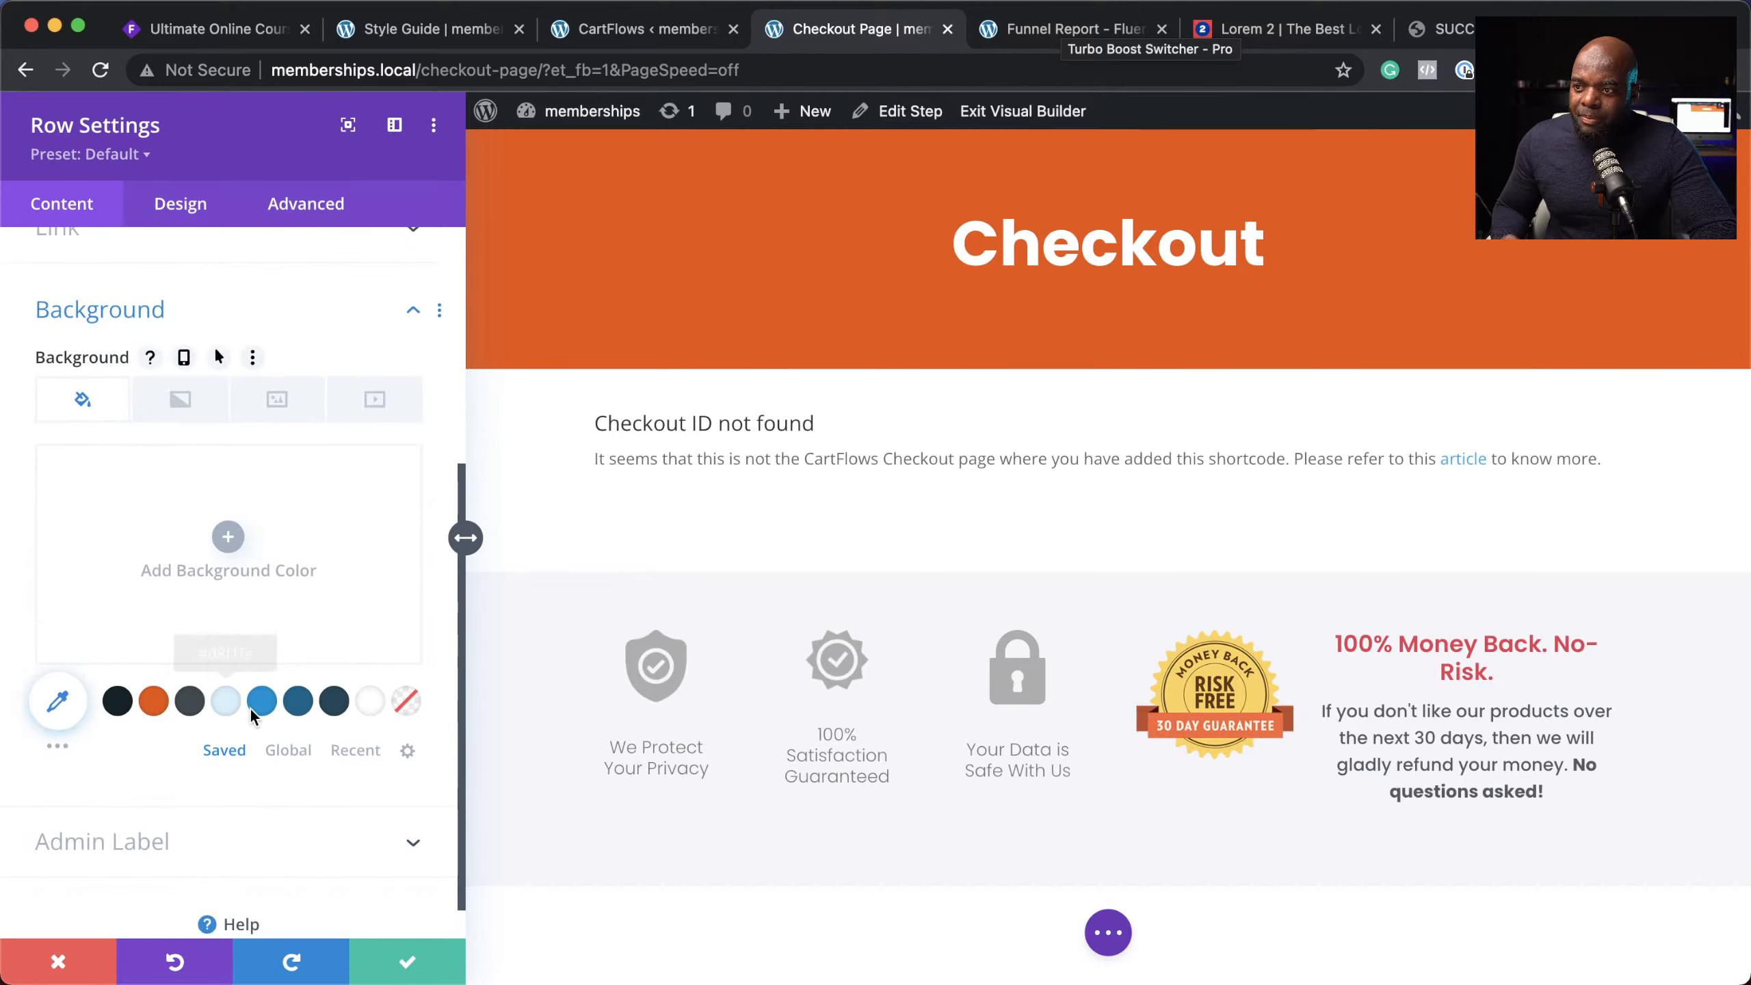
{"action": "left_click", "coordinate": [117, 702]}
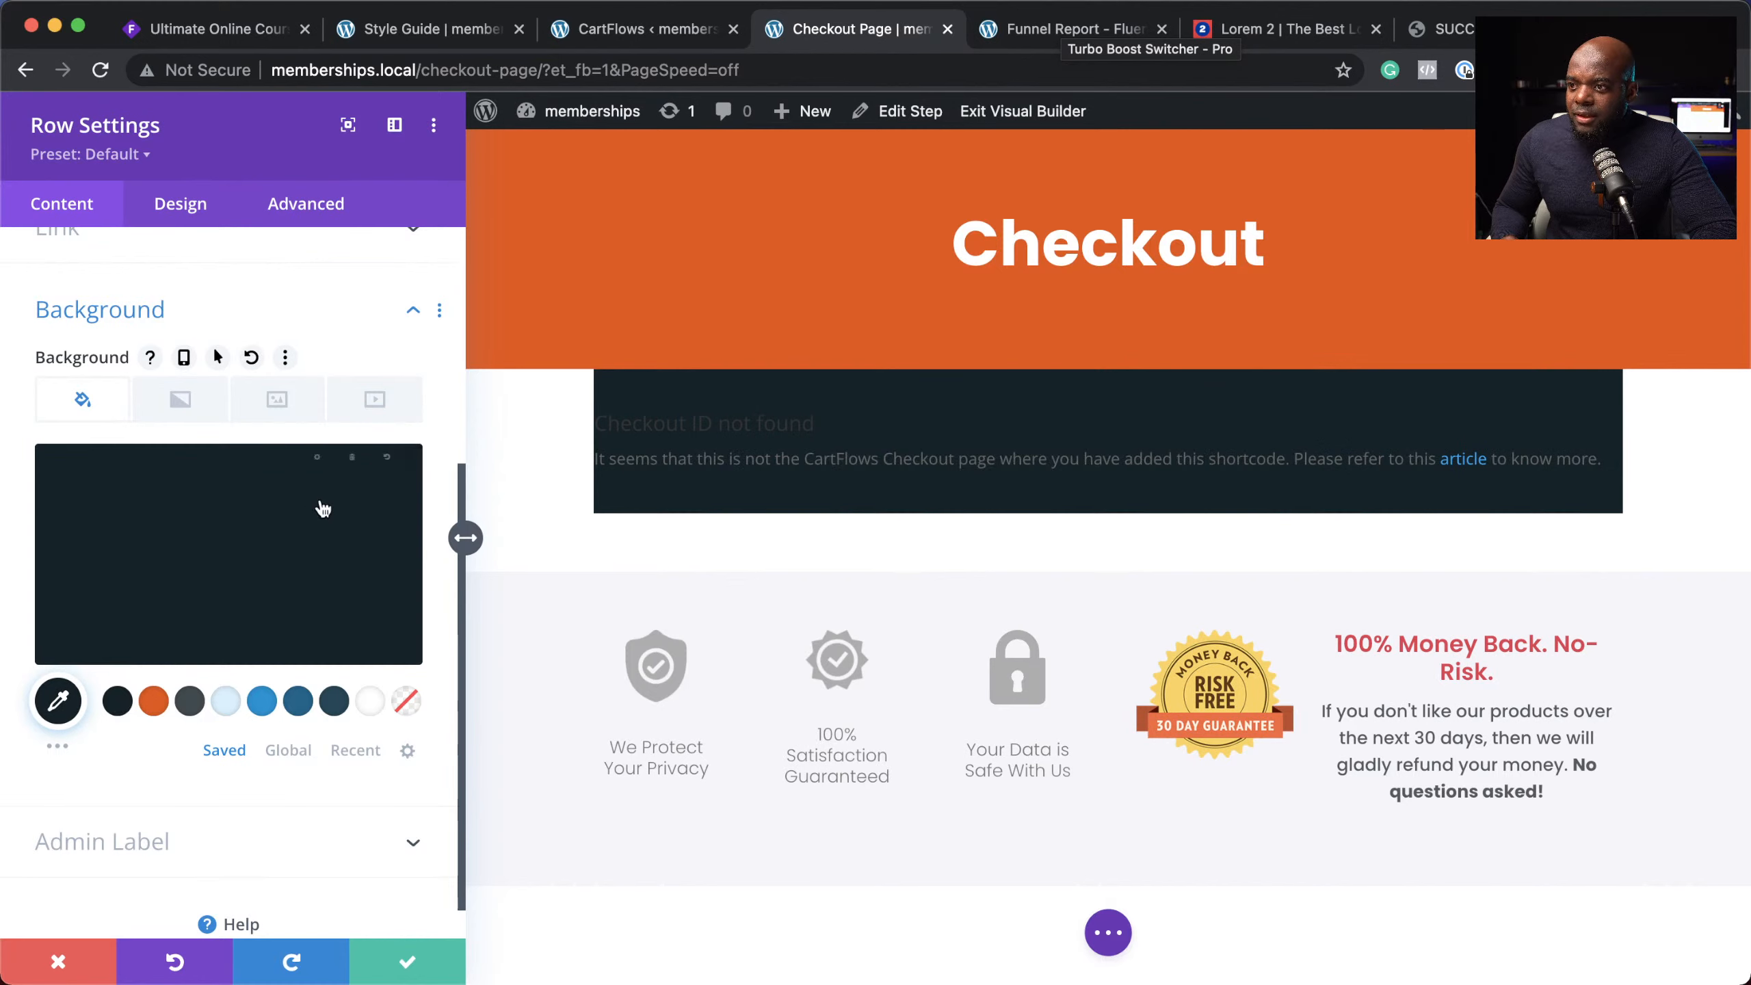
{"action": "left_click", "coordinate": [353, 478]}
{"action": "left_click_drag", "start_coordinate": [393, 480], "coordinate": [399, 630]}
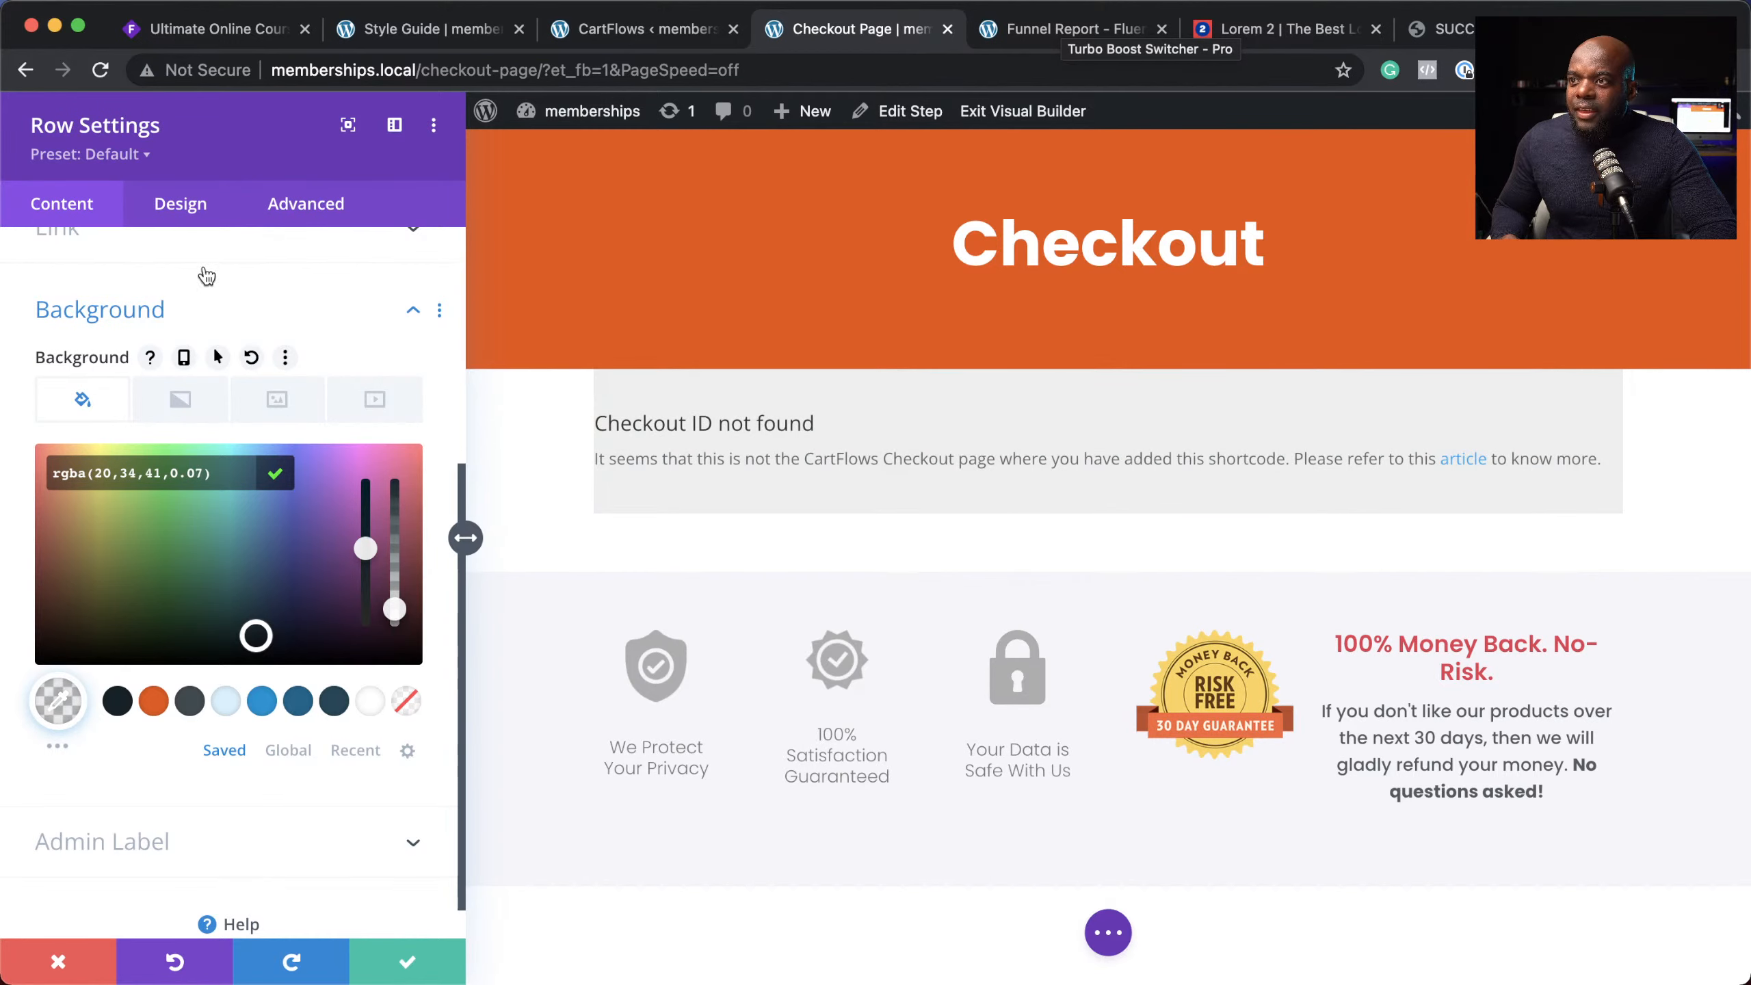
Step: Give the checkout row 10px rounded corners
{"action": "left_click", "coordinate": [189, 215]}
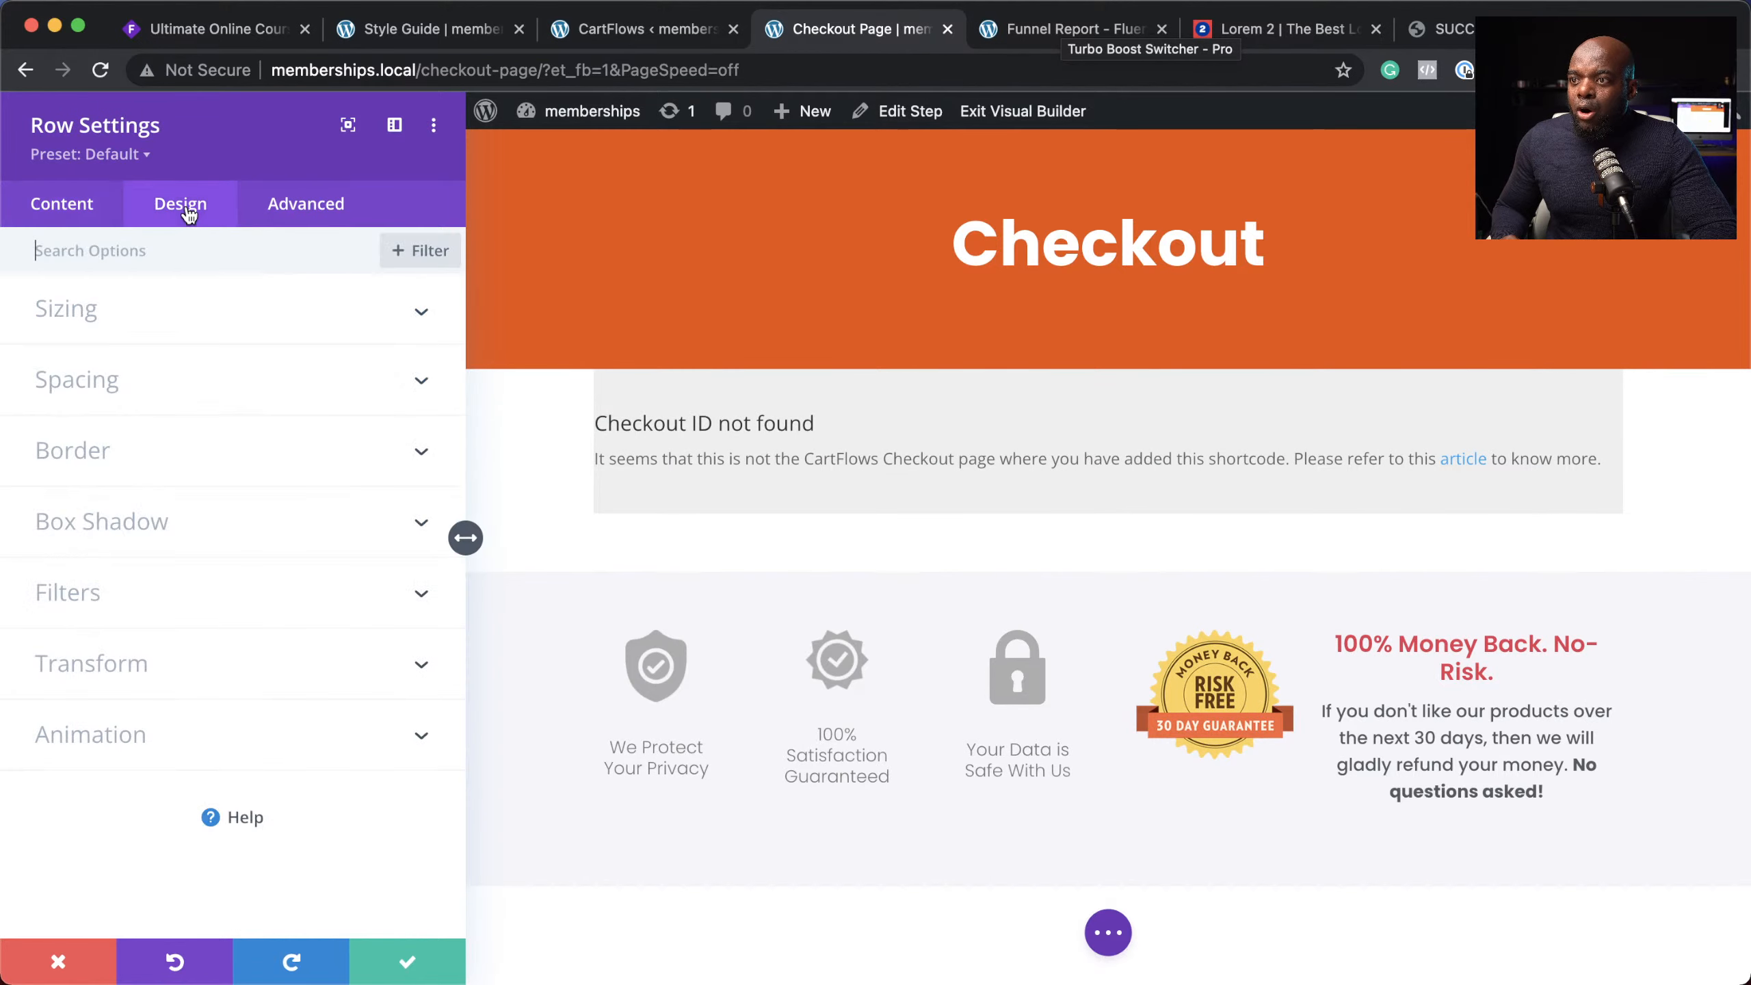
{"action": "left_click", "coordinate": [110, 461]}
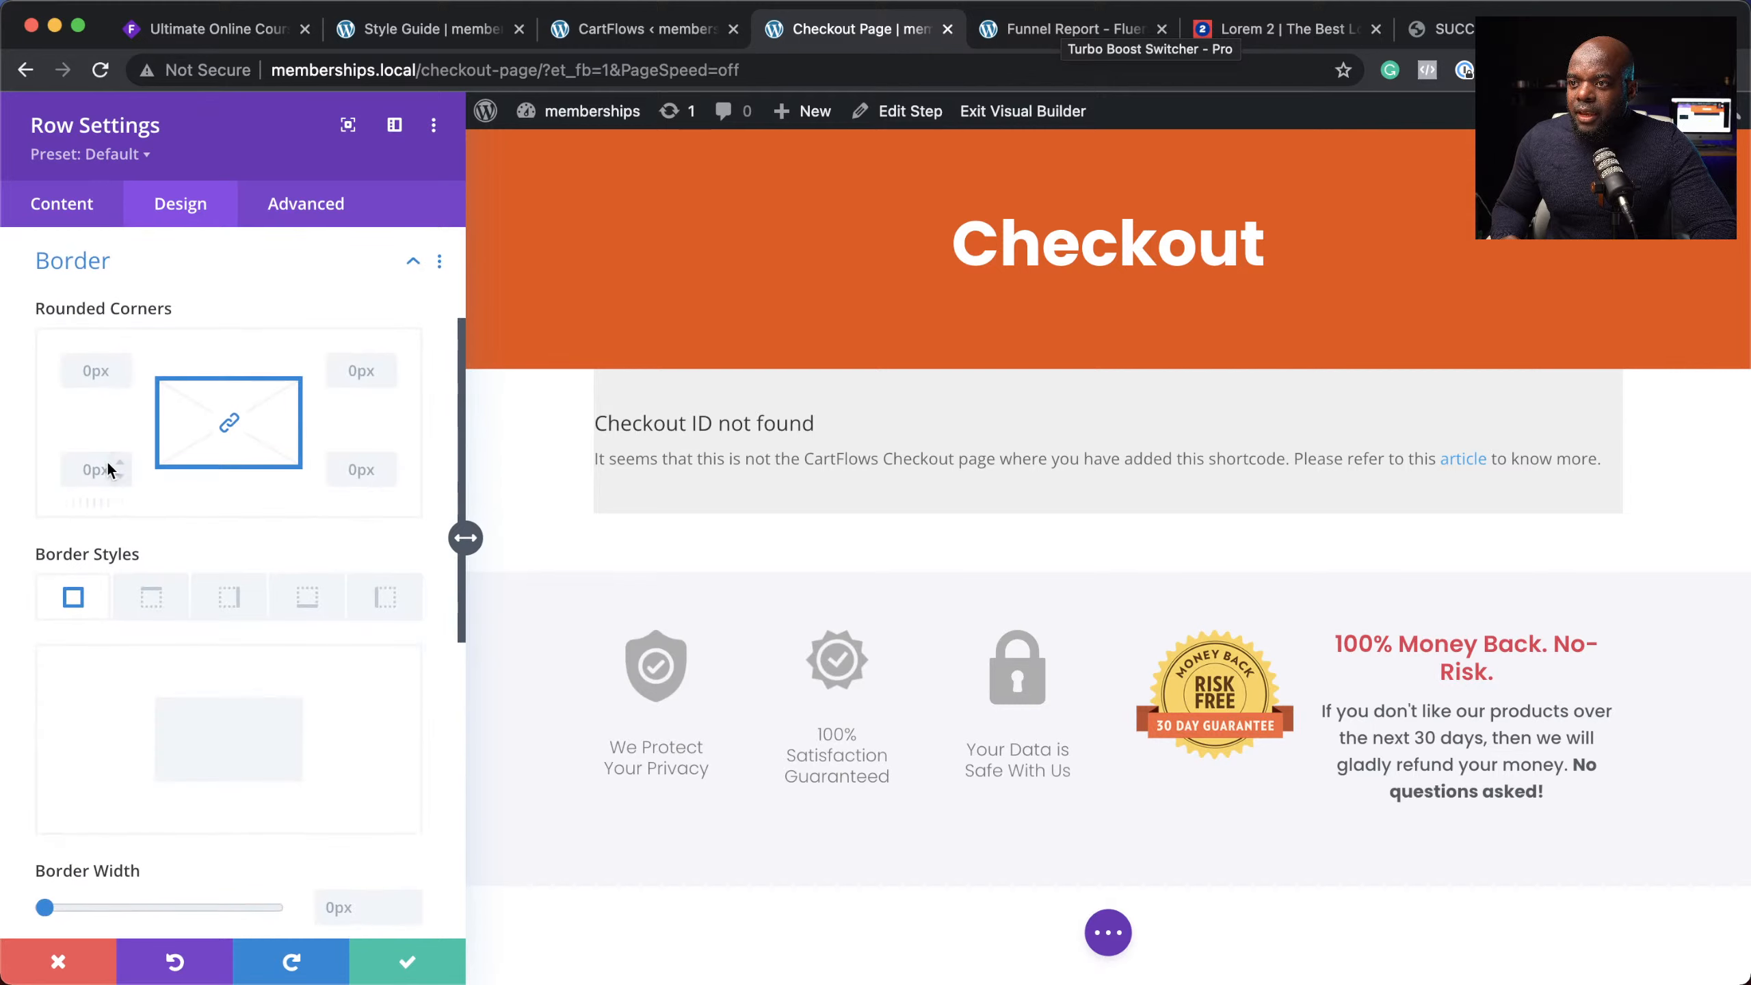
{"action": "left_click", "coordinate": [120, 461]}
{"action": "left_click", "coordinate": [120, 460]}
{"action": "left_click", "coordinate": [121, 460]}
{"action": "left_click", "coordinate": [120, 461]}
{"action": "double_click", "coordinate": [121, 460]}
{"action": "left_click", "coordinate": [121, 460]}
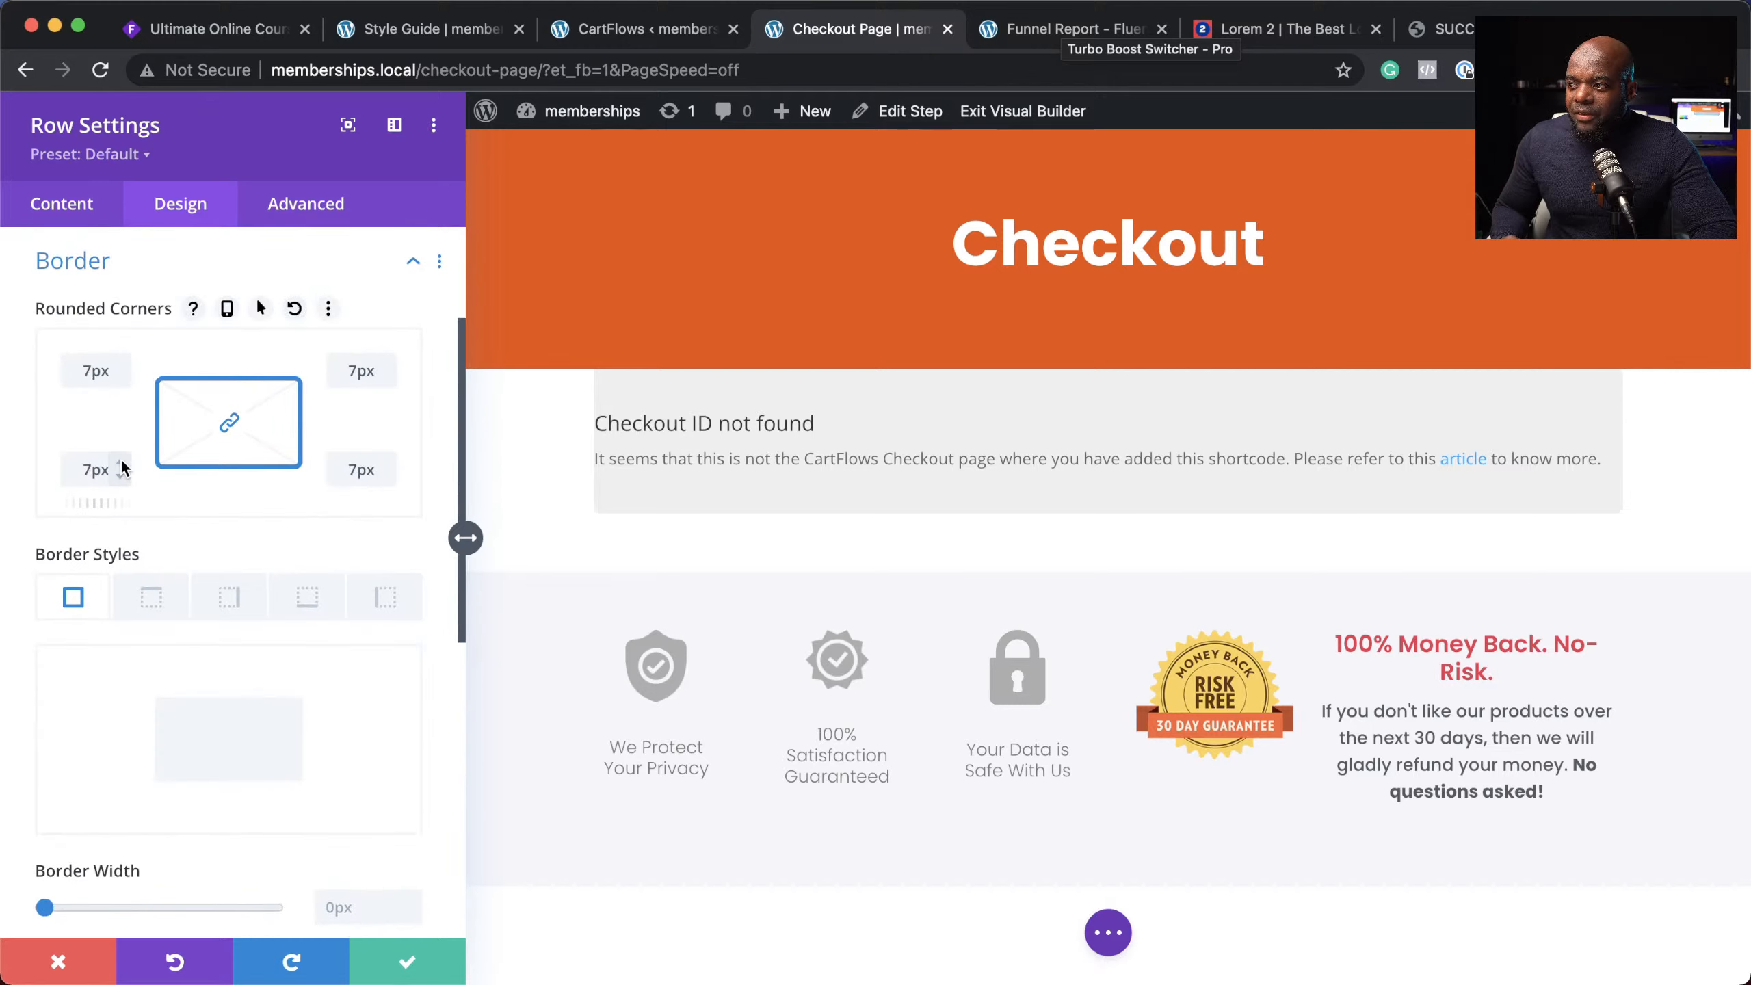
{"action": "left_click", "coordinate": [121, 461]}
{"action": "left_click", "coordinate": [121, 461]}
{"action": "left_click", "coordinate": [120, 460]}
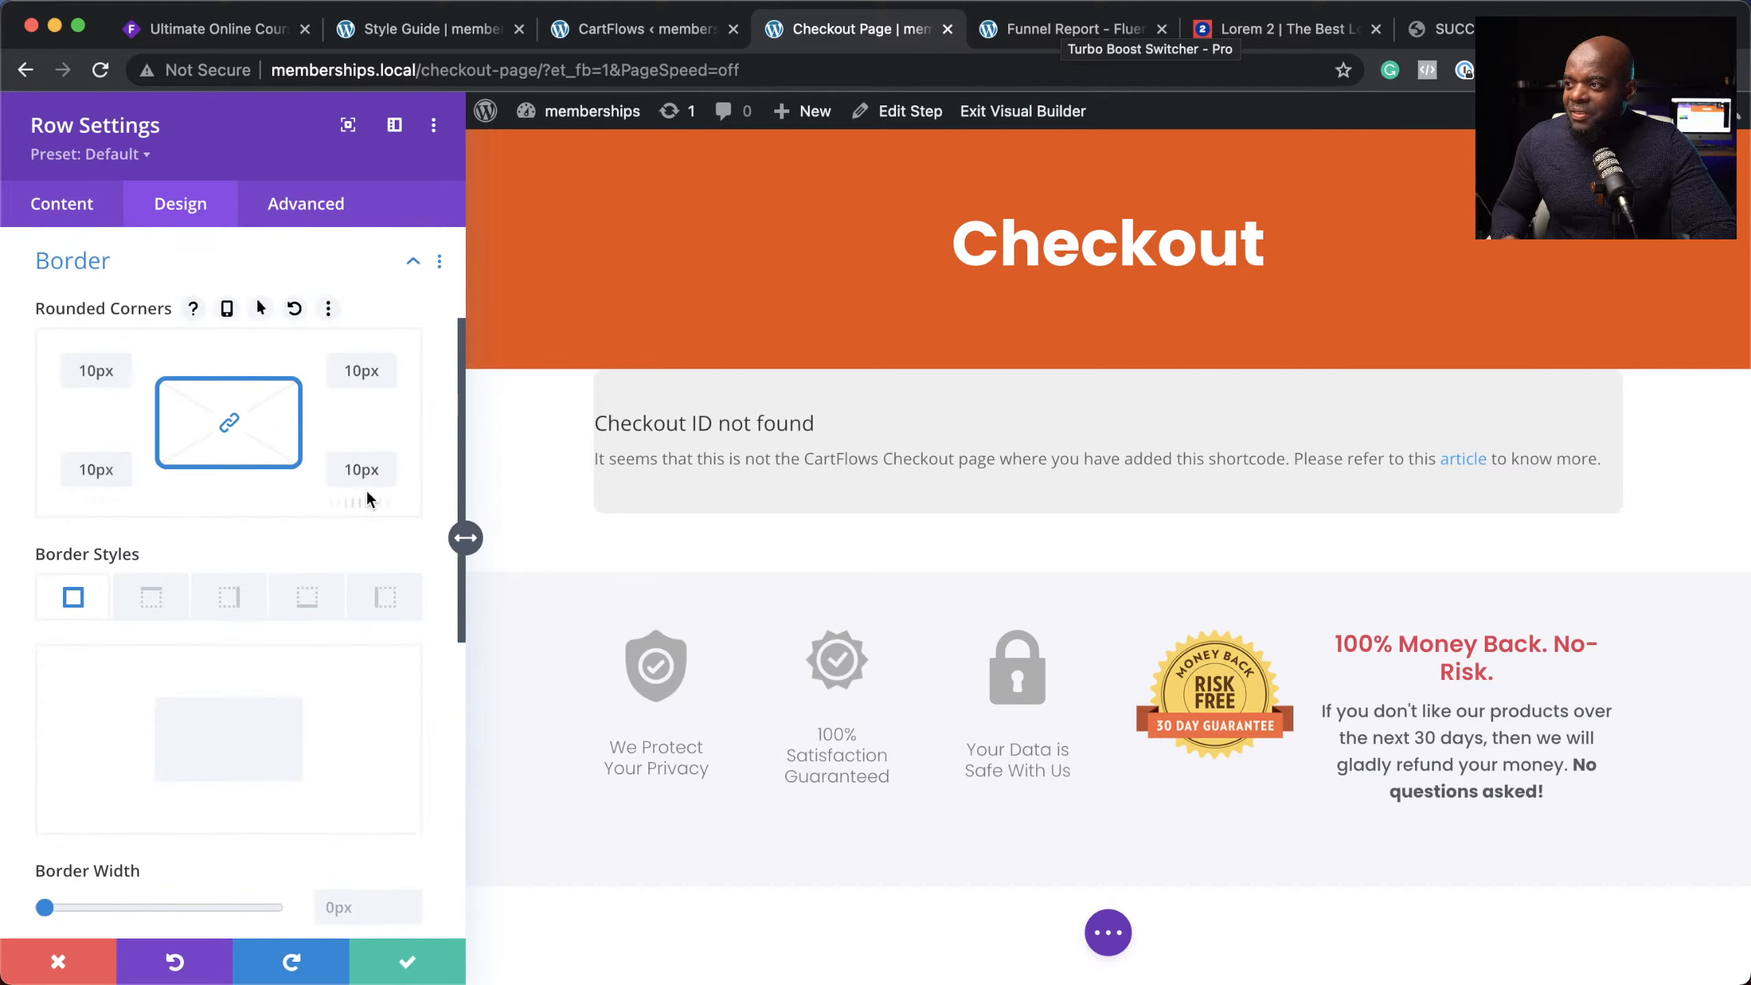
{"action": "scroll", "coordinate": [240, 699], "scroll_direction": "down", "scroll_amount": 10}
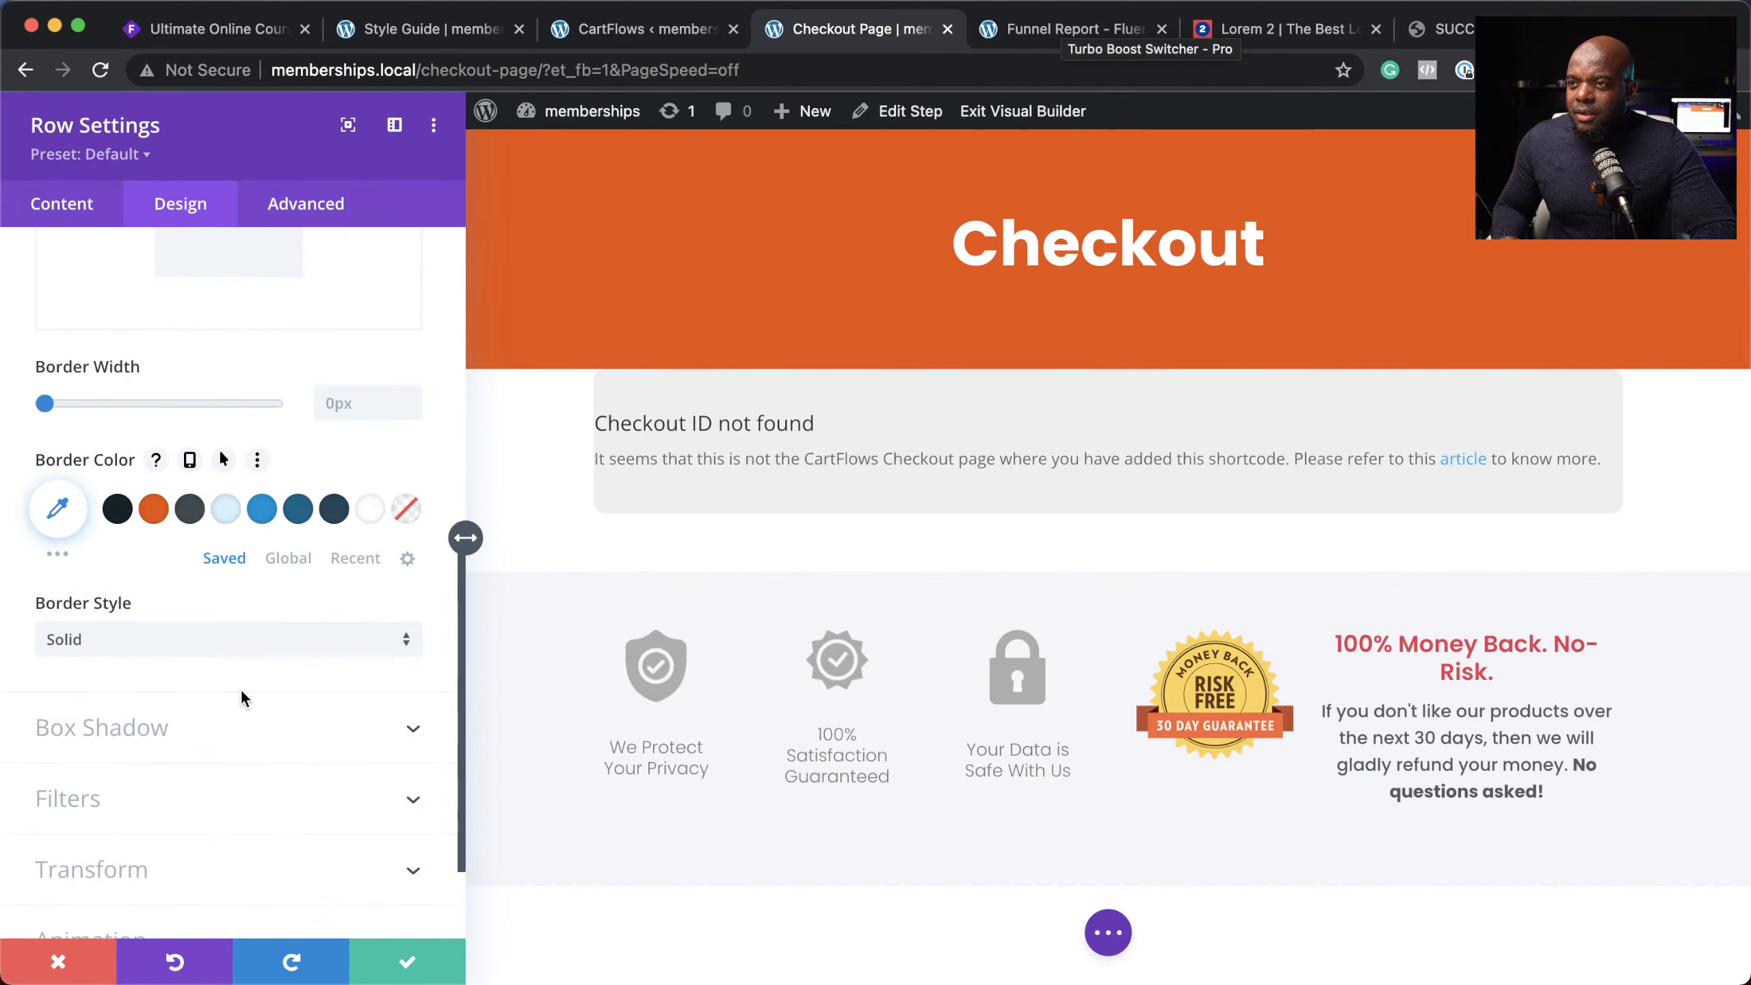
{"action": "scroll", "coordinate": [240, 688], "scroll_direction": "up", "scroll_amount": 10}
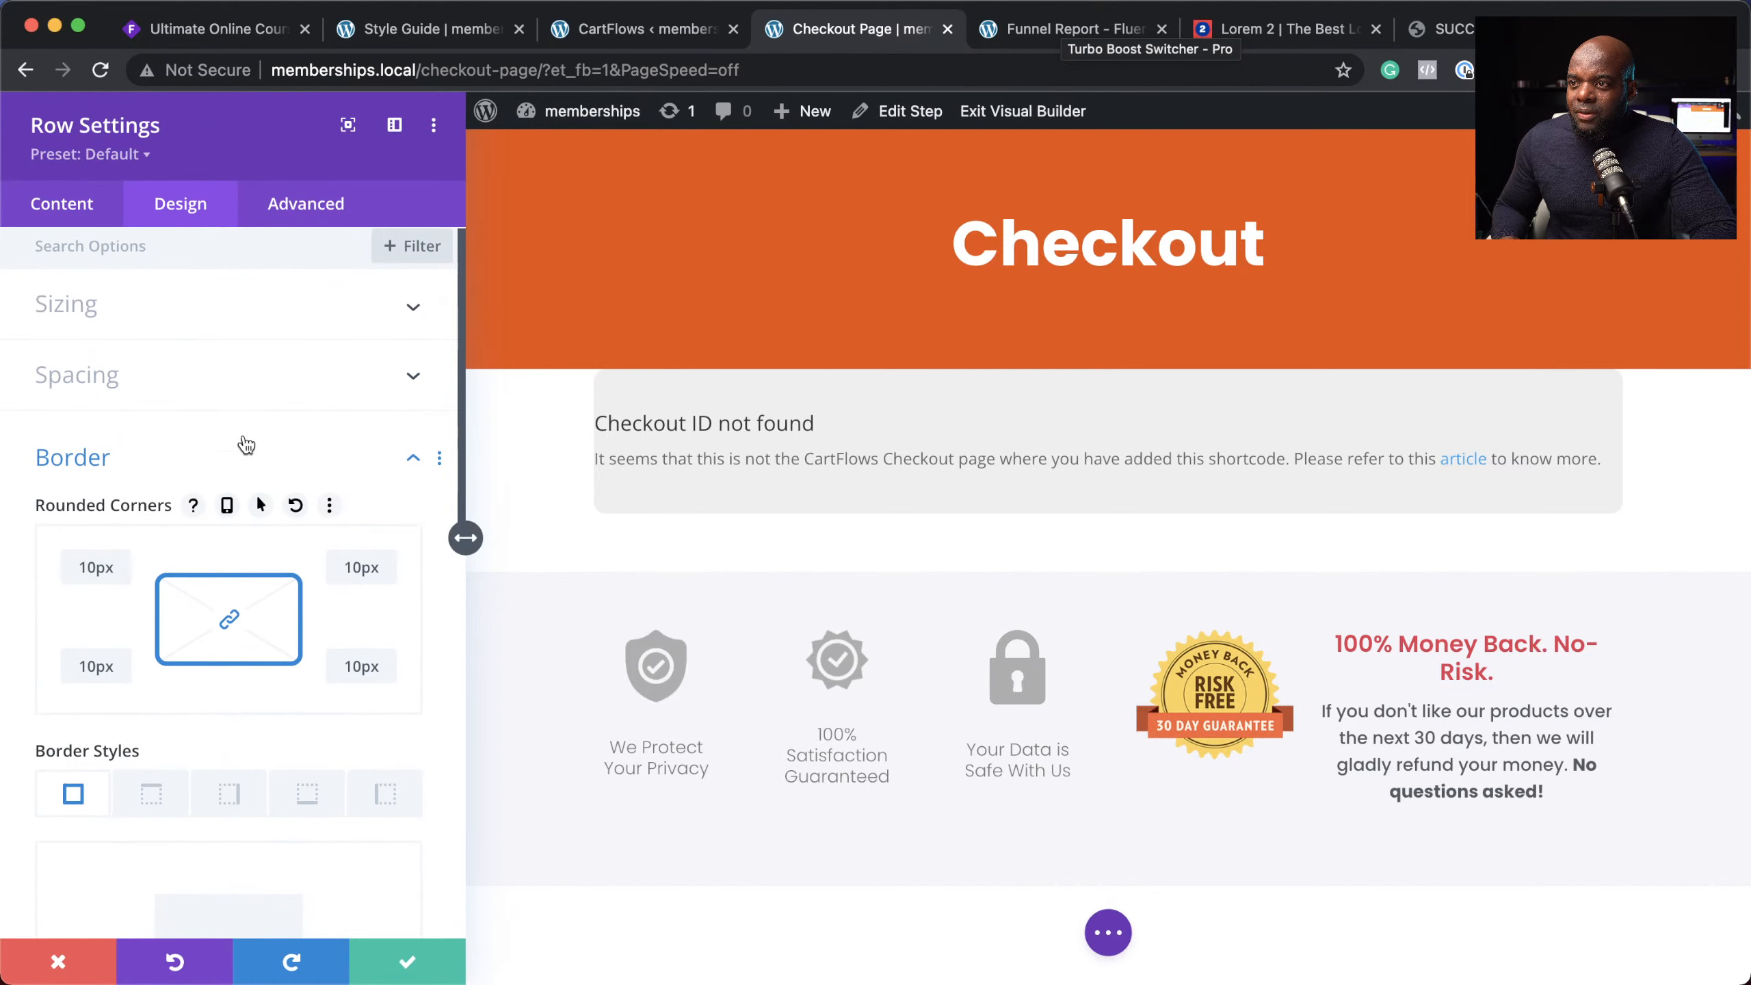
Step: Set the checkout row's padding to 3% top and bottom, 5% left and right, and save
{"action": "left_click", "coordinate": [231, 384]}
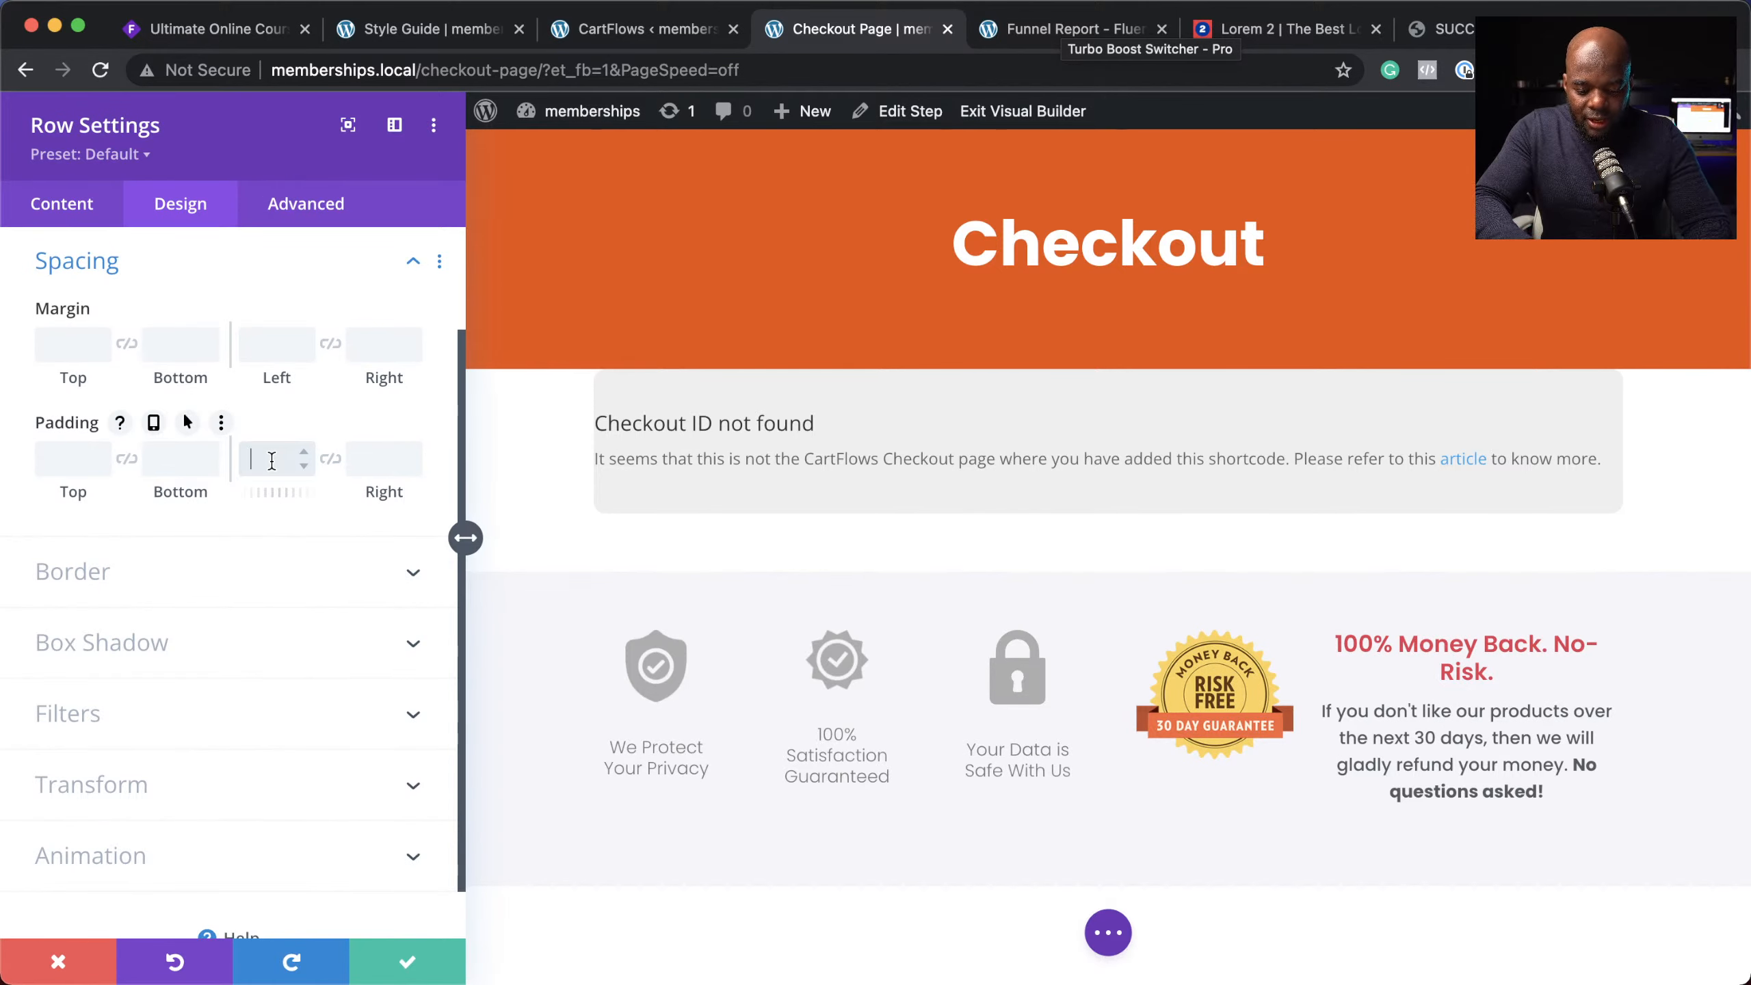
{"action": "left_click", "coordinate": [356, 459]}
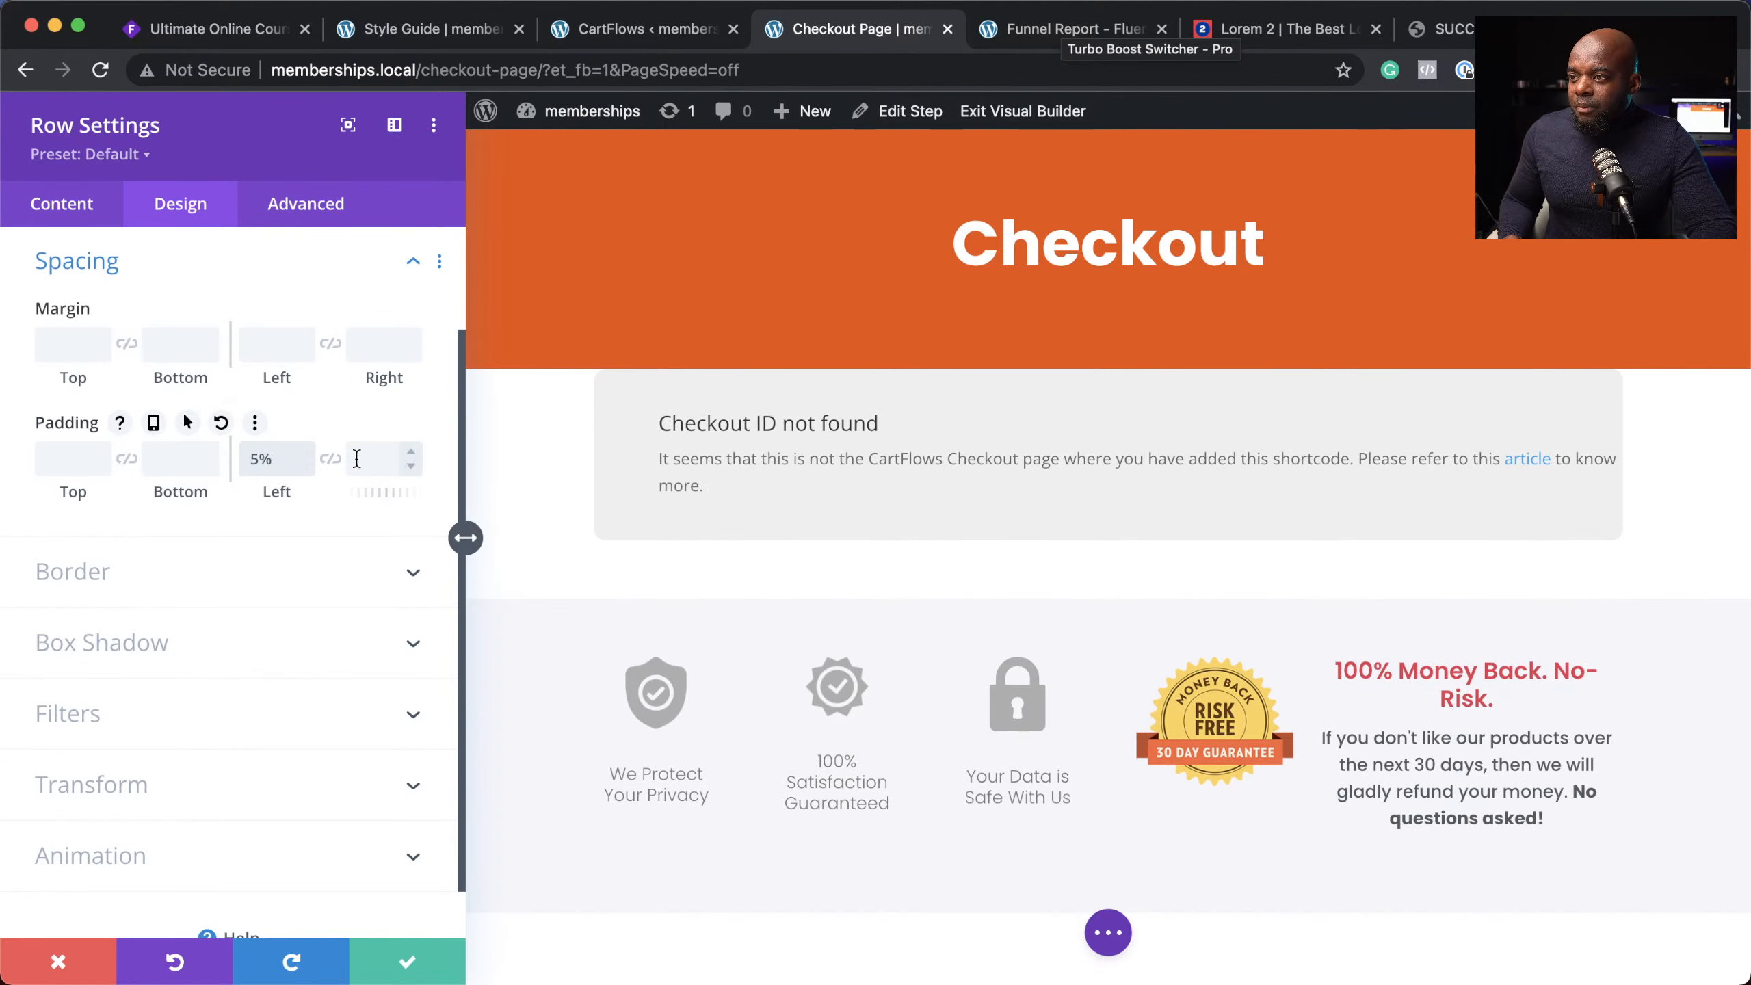
{"action": "left_click", "coordinate": [331, 460]}
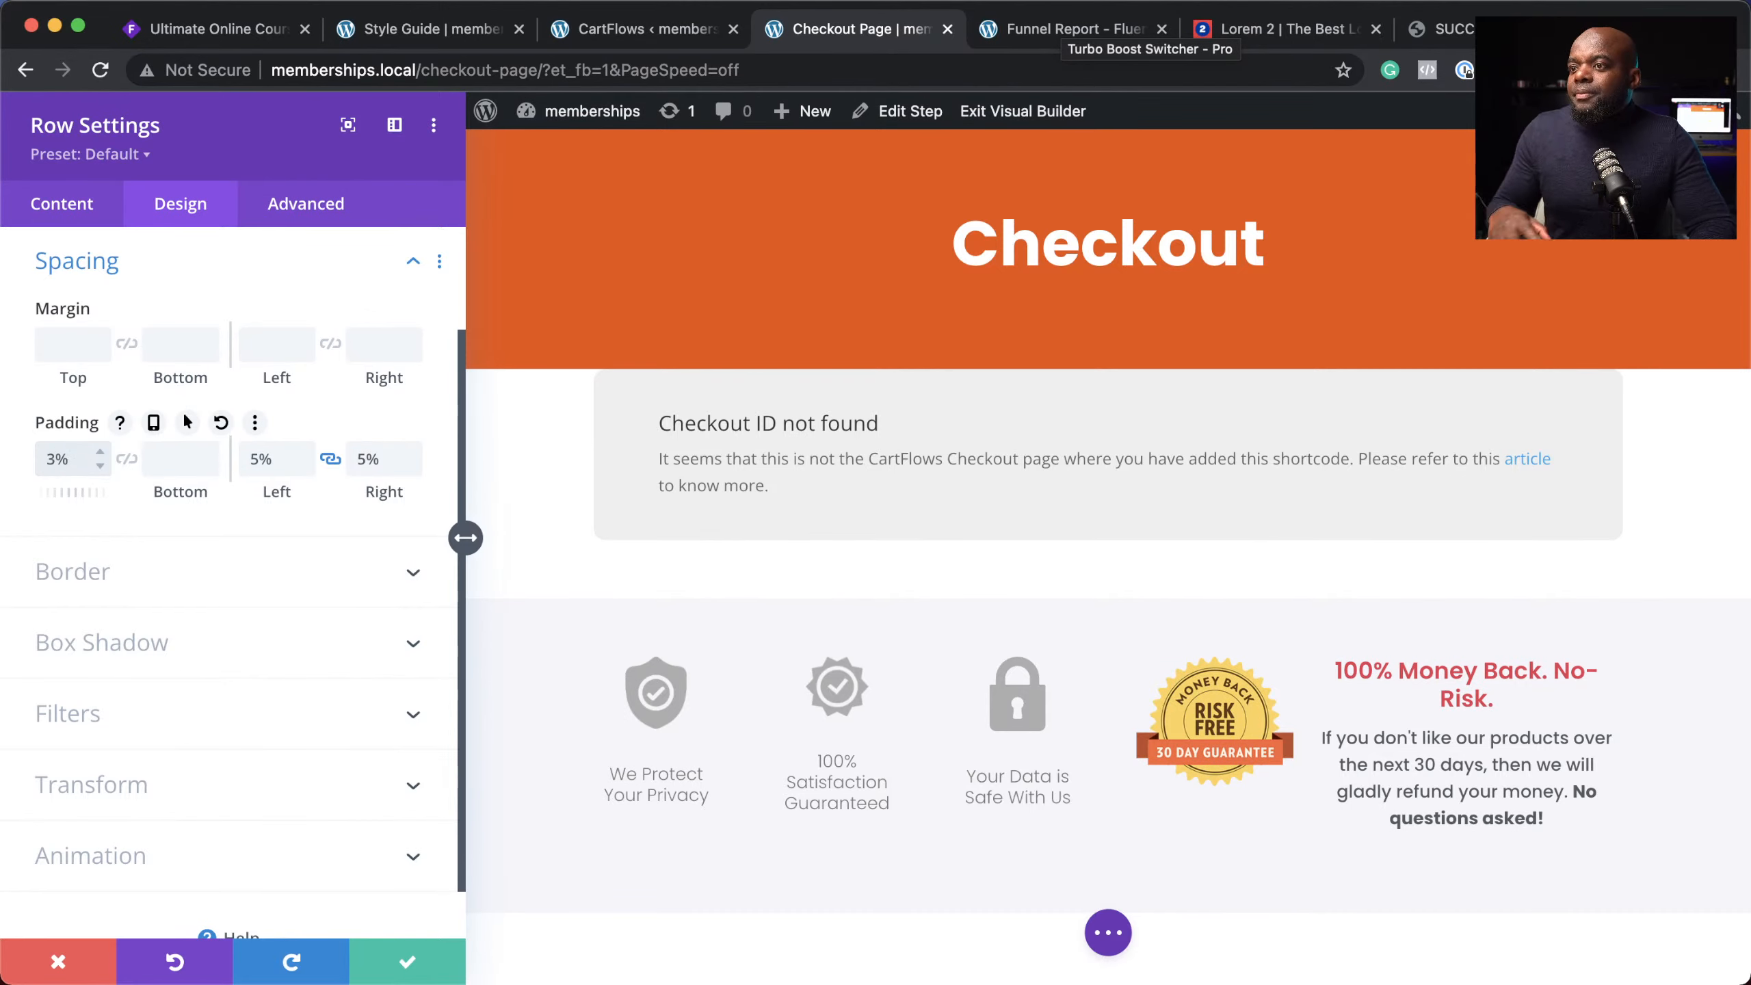
{"action": "left_click", "coordinate": [123, 461]}
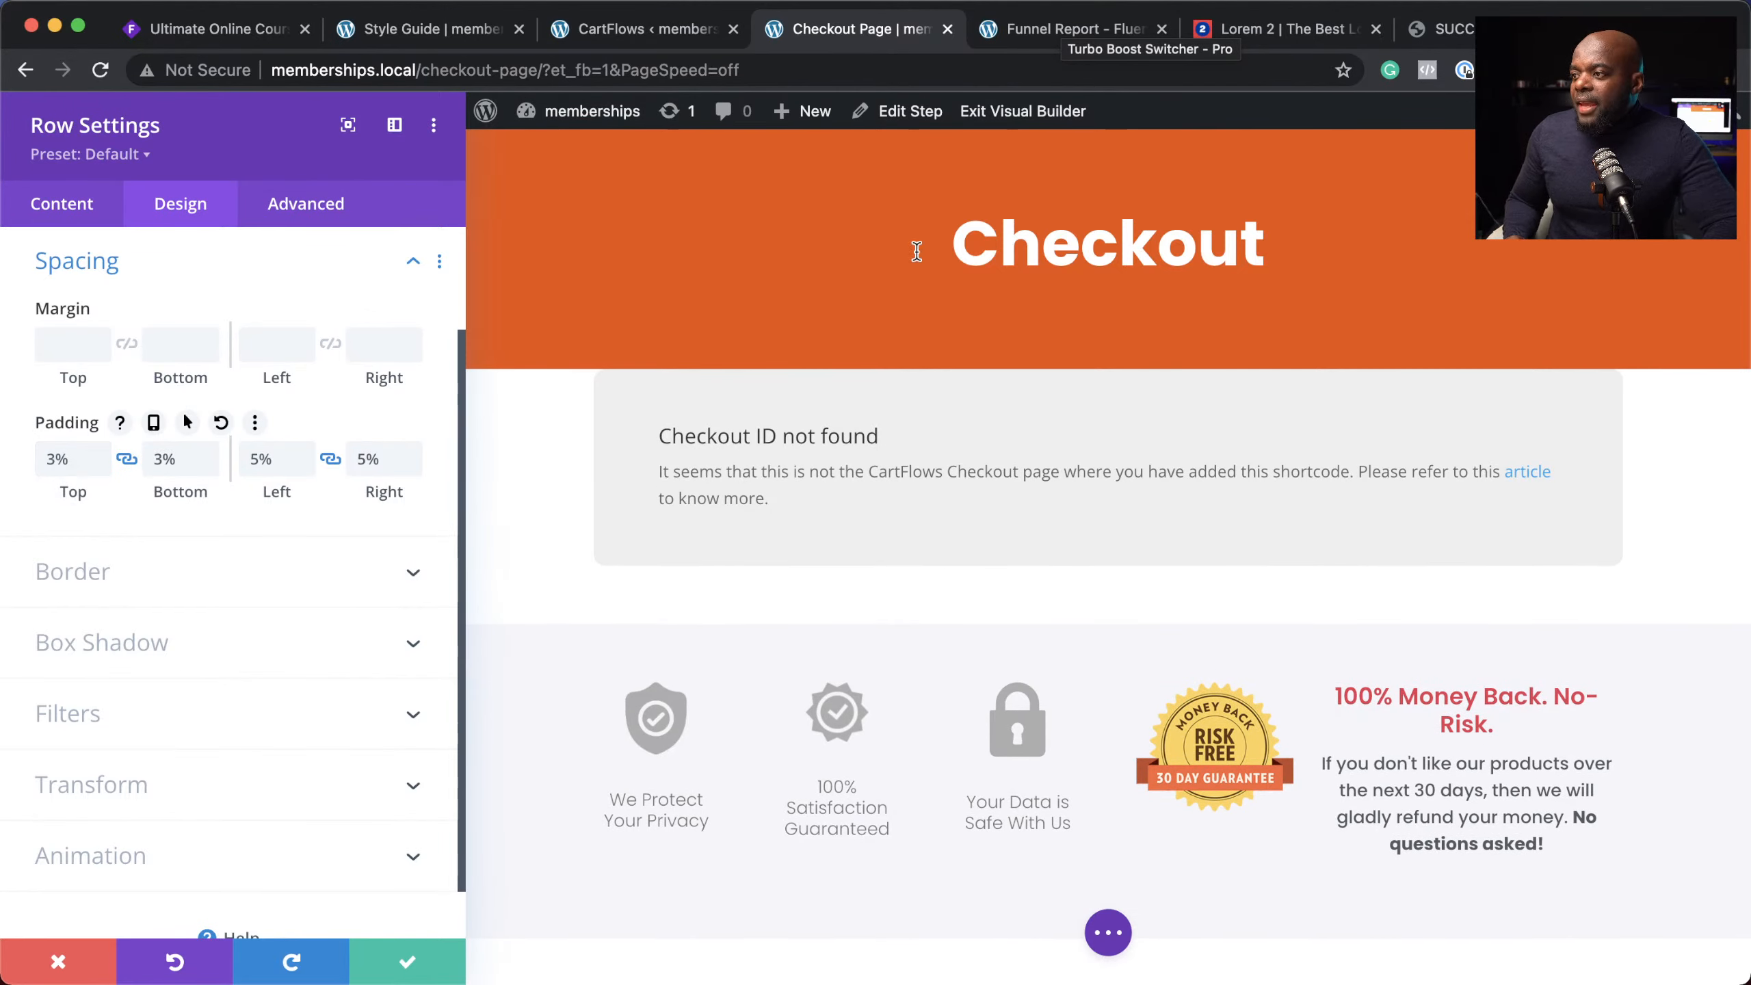
{"action": "left_click", "coordinate": [411, 963]}
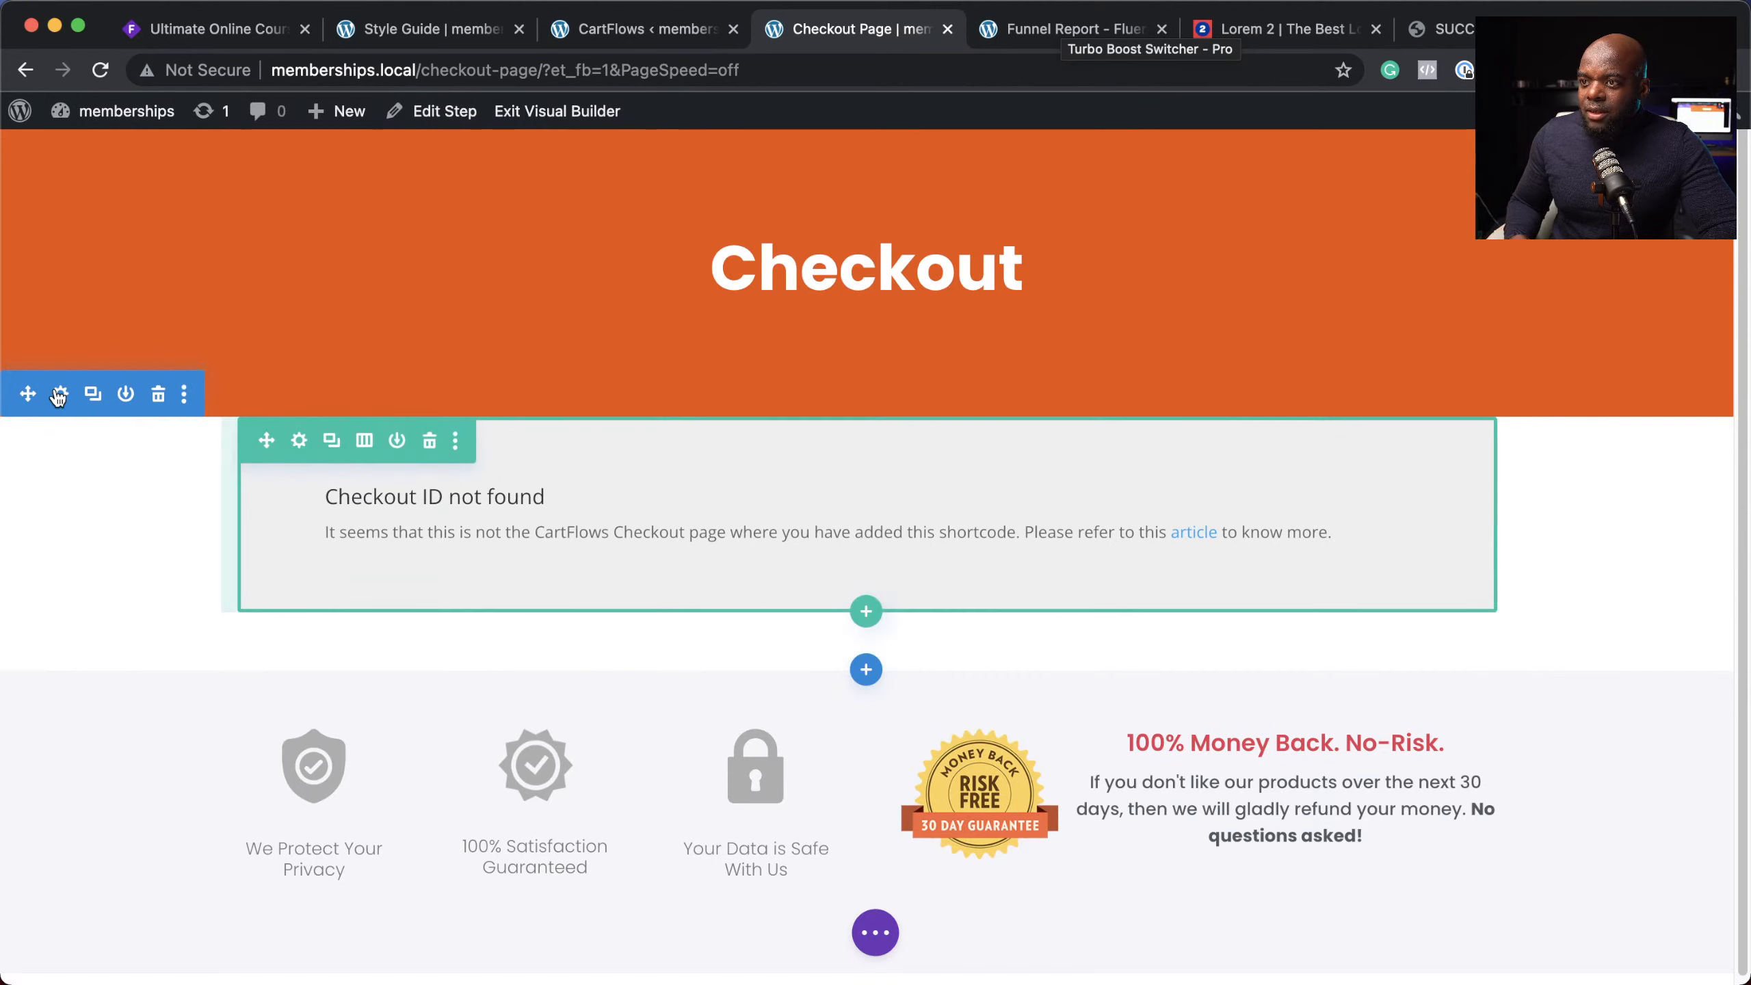
Step: Set the checkout section's top and bottom padding to 50px and save the section
{"action": "left_click", "coordinate": [60, 394]}
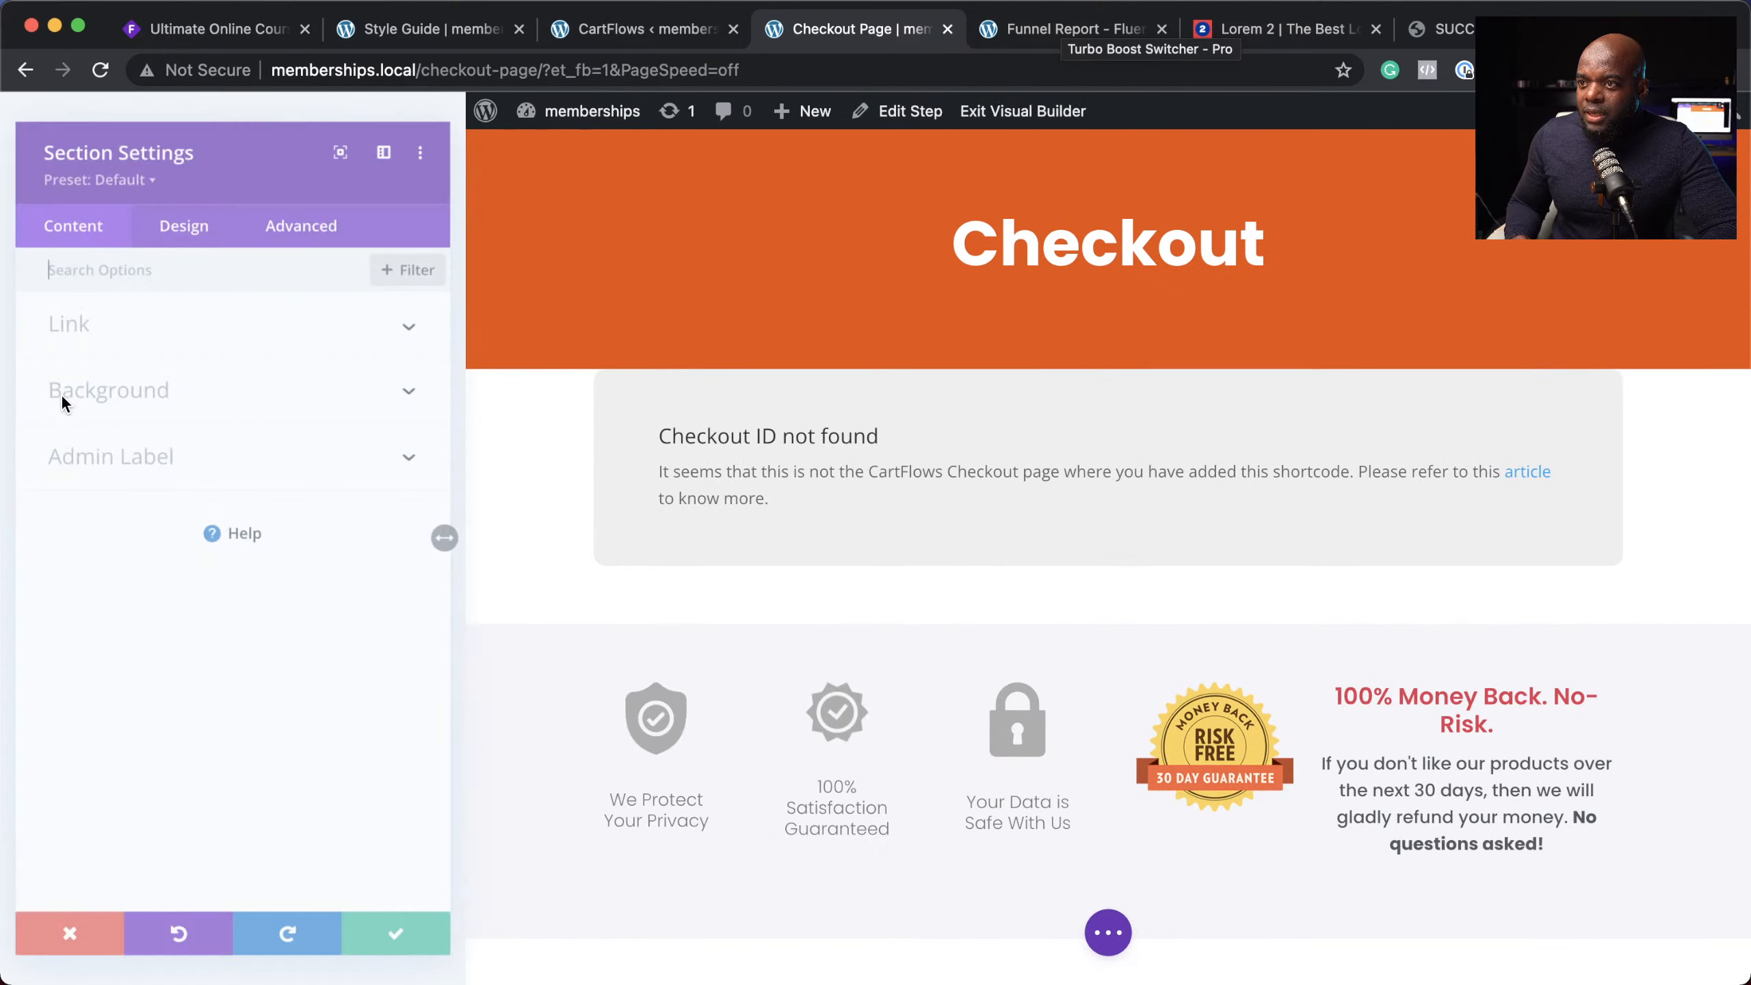
{"action": "left_click", "coordinate": [198, 212]}
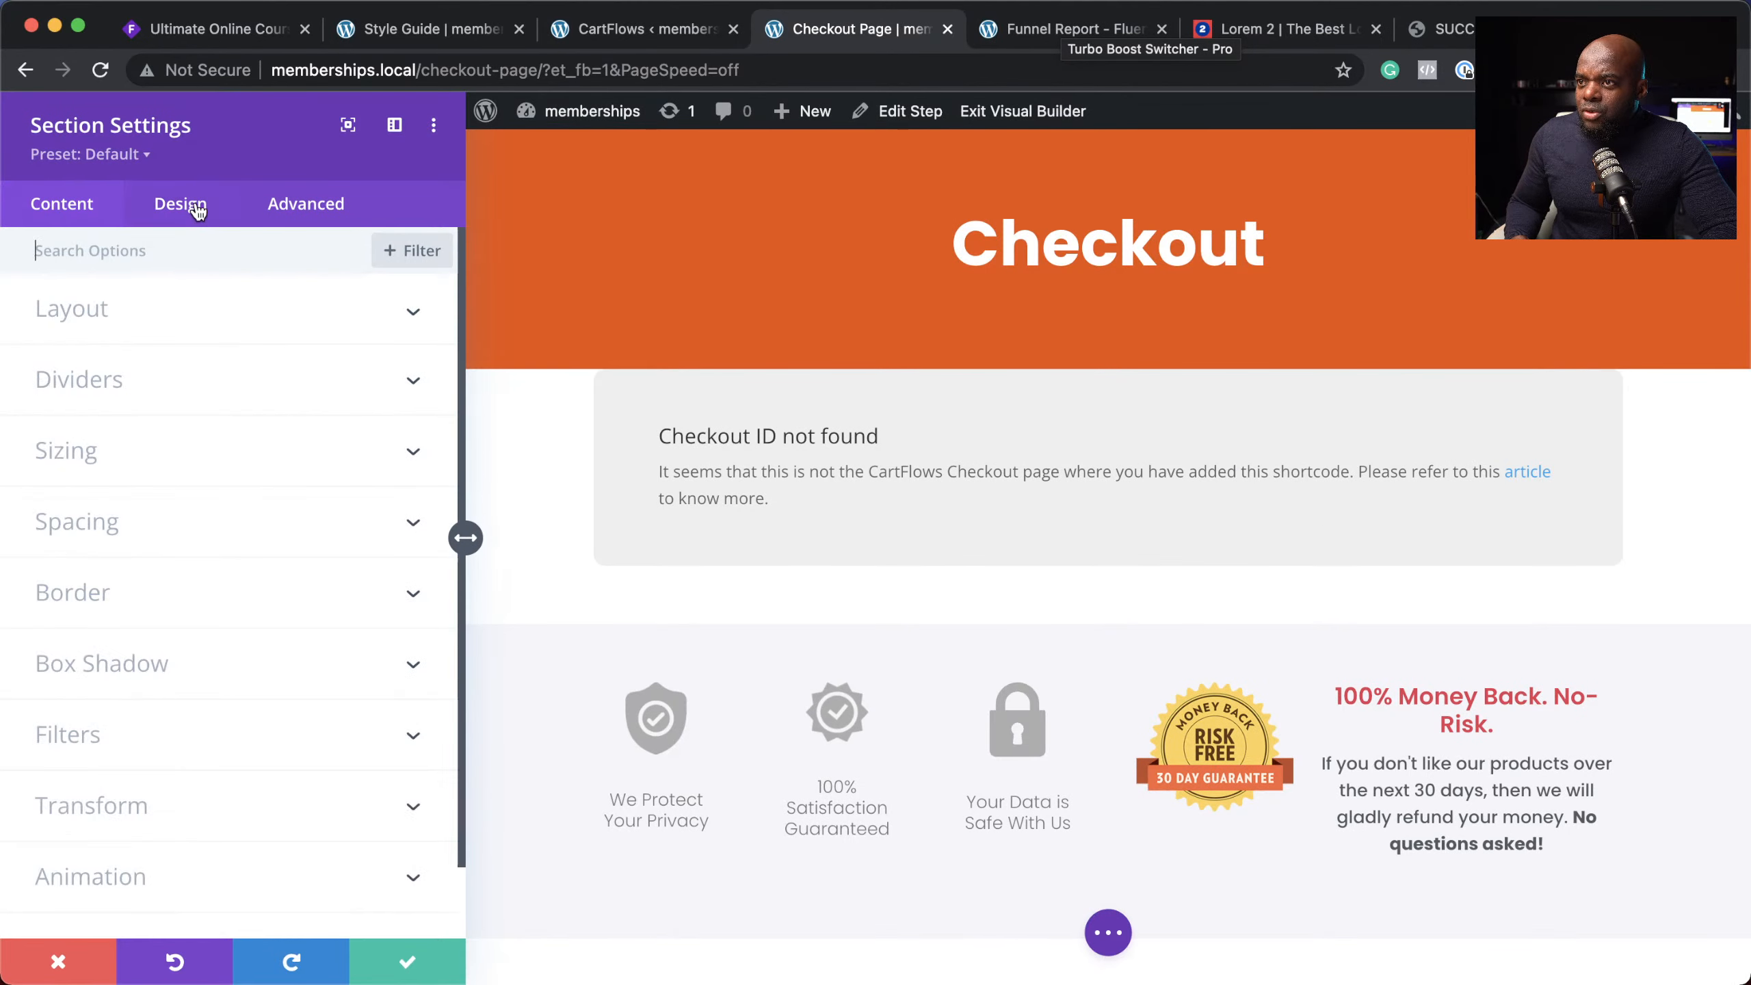
{"action": "left_click", "coordinate": [141, 524]}
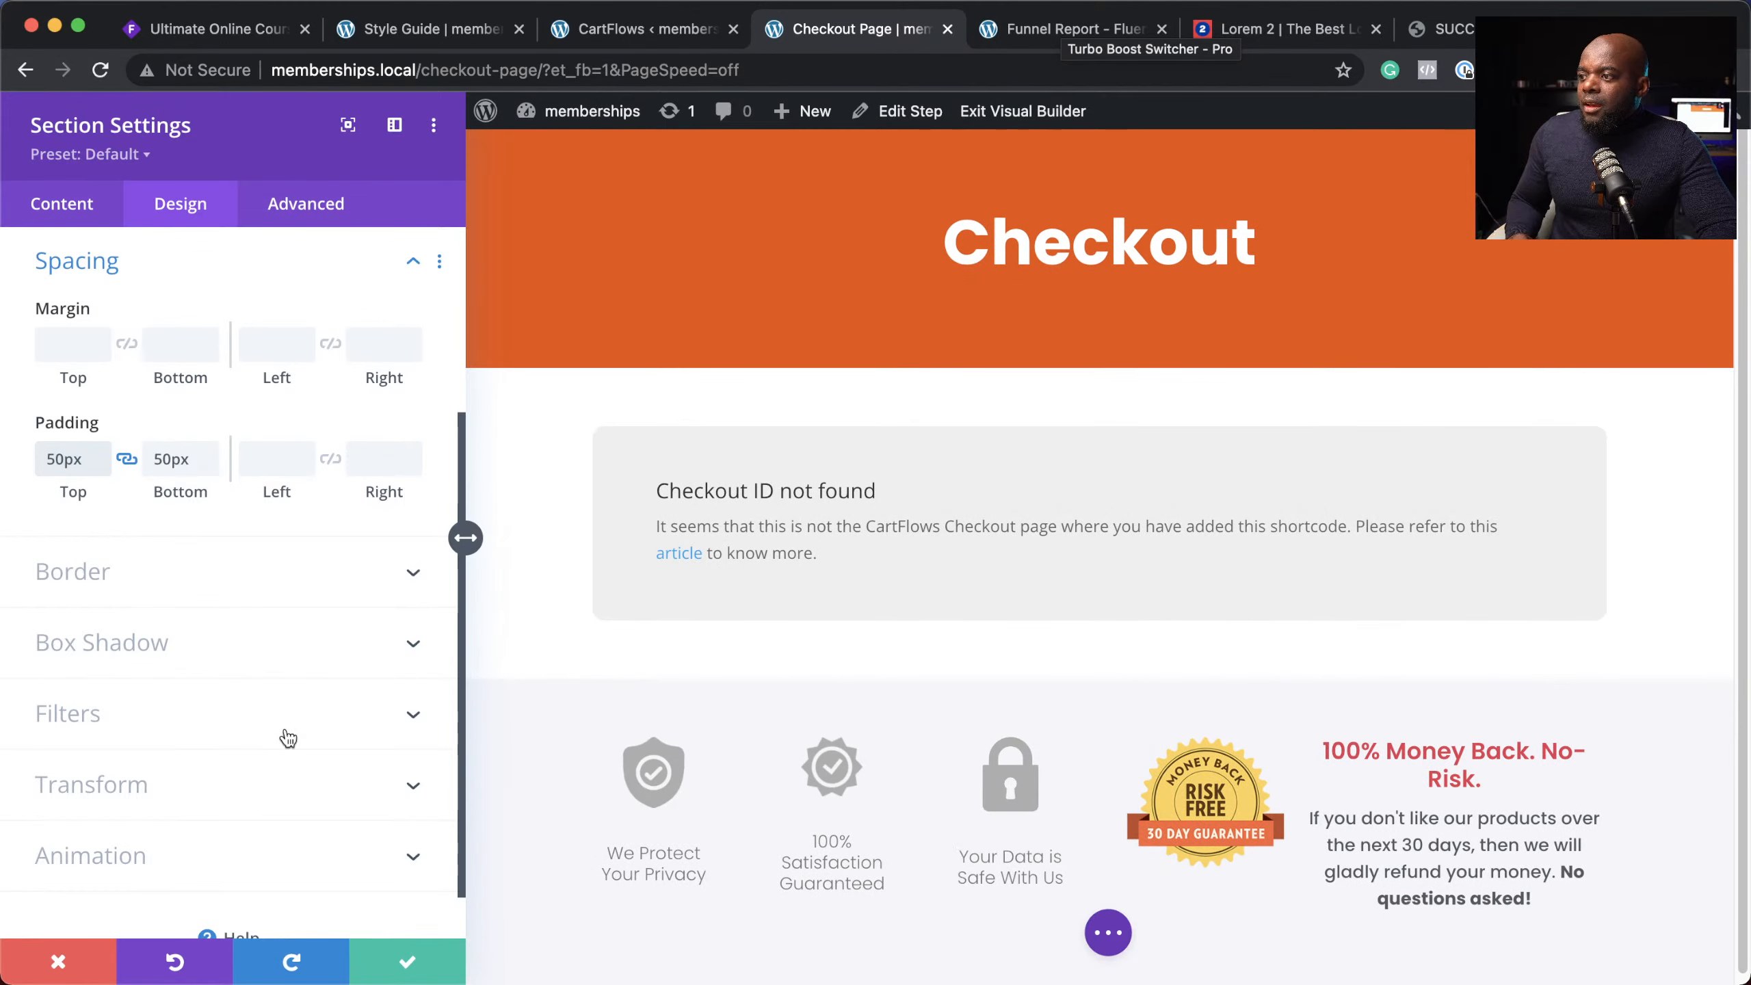
{"action": "left_click", "coordinate": [407, 971]}
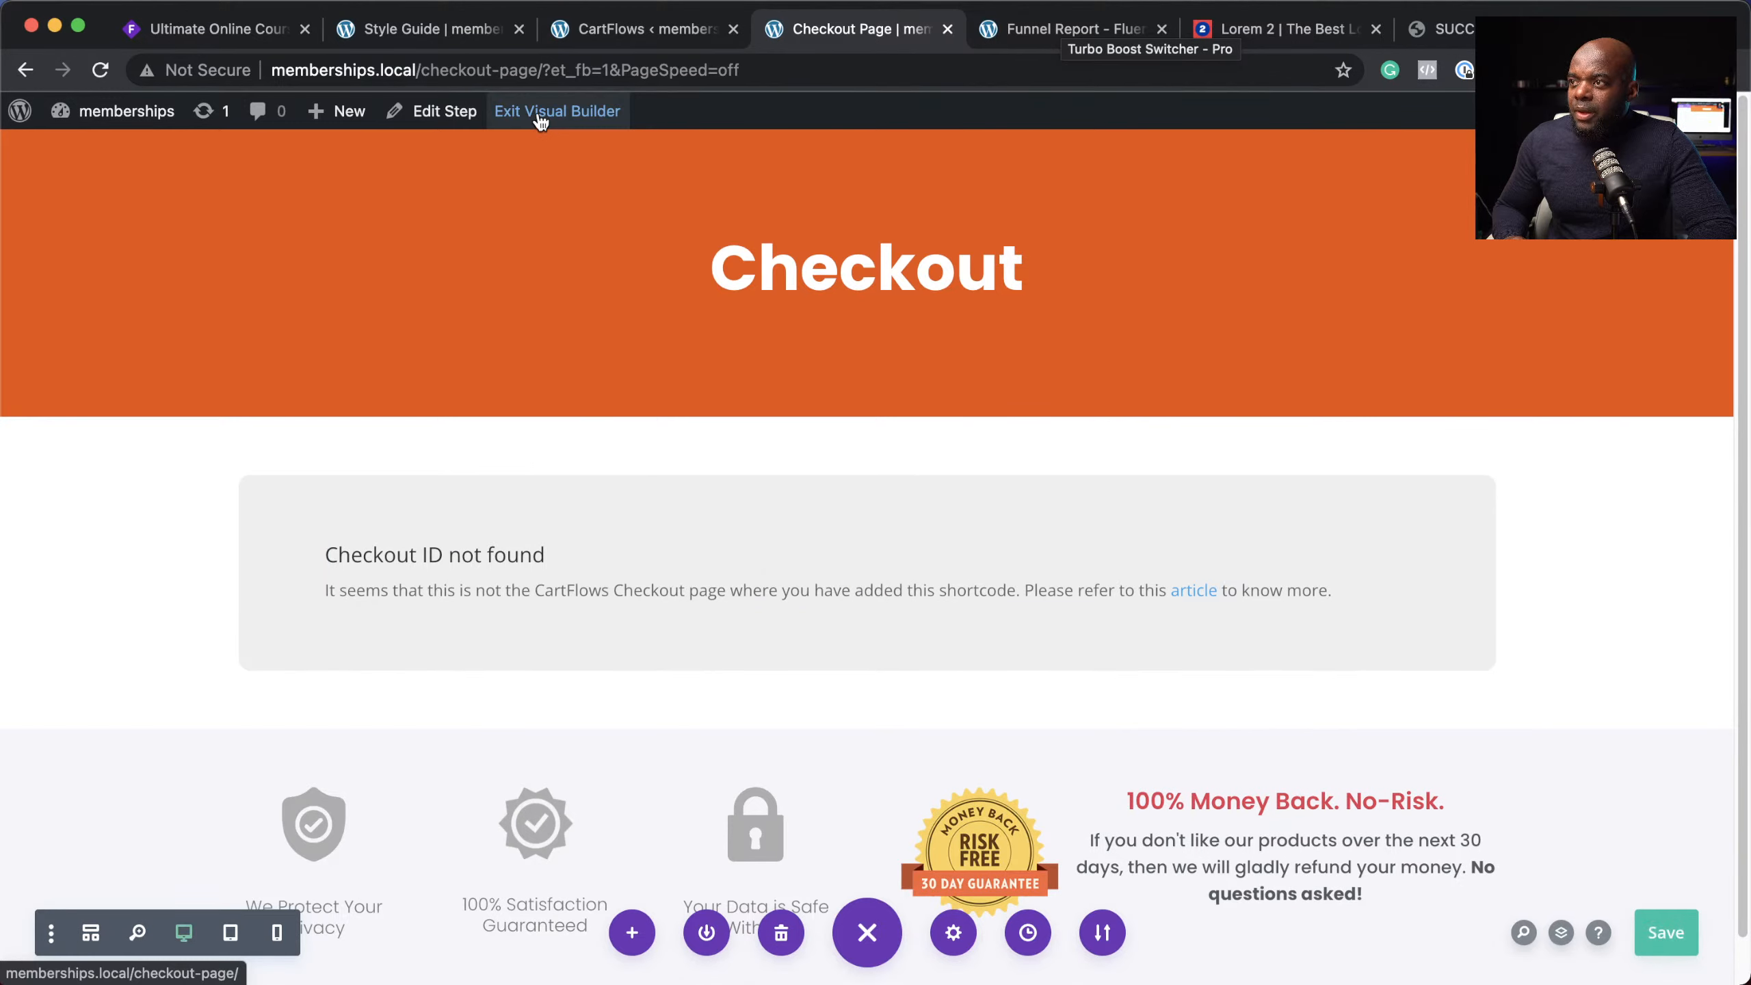
Step: Exit the builder, check the live checkout page, and copy its address memberships.local/checkout-page/
{"action": "left_click", "coordinate": [540, 122]}
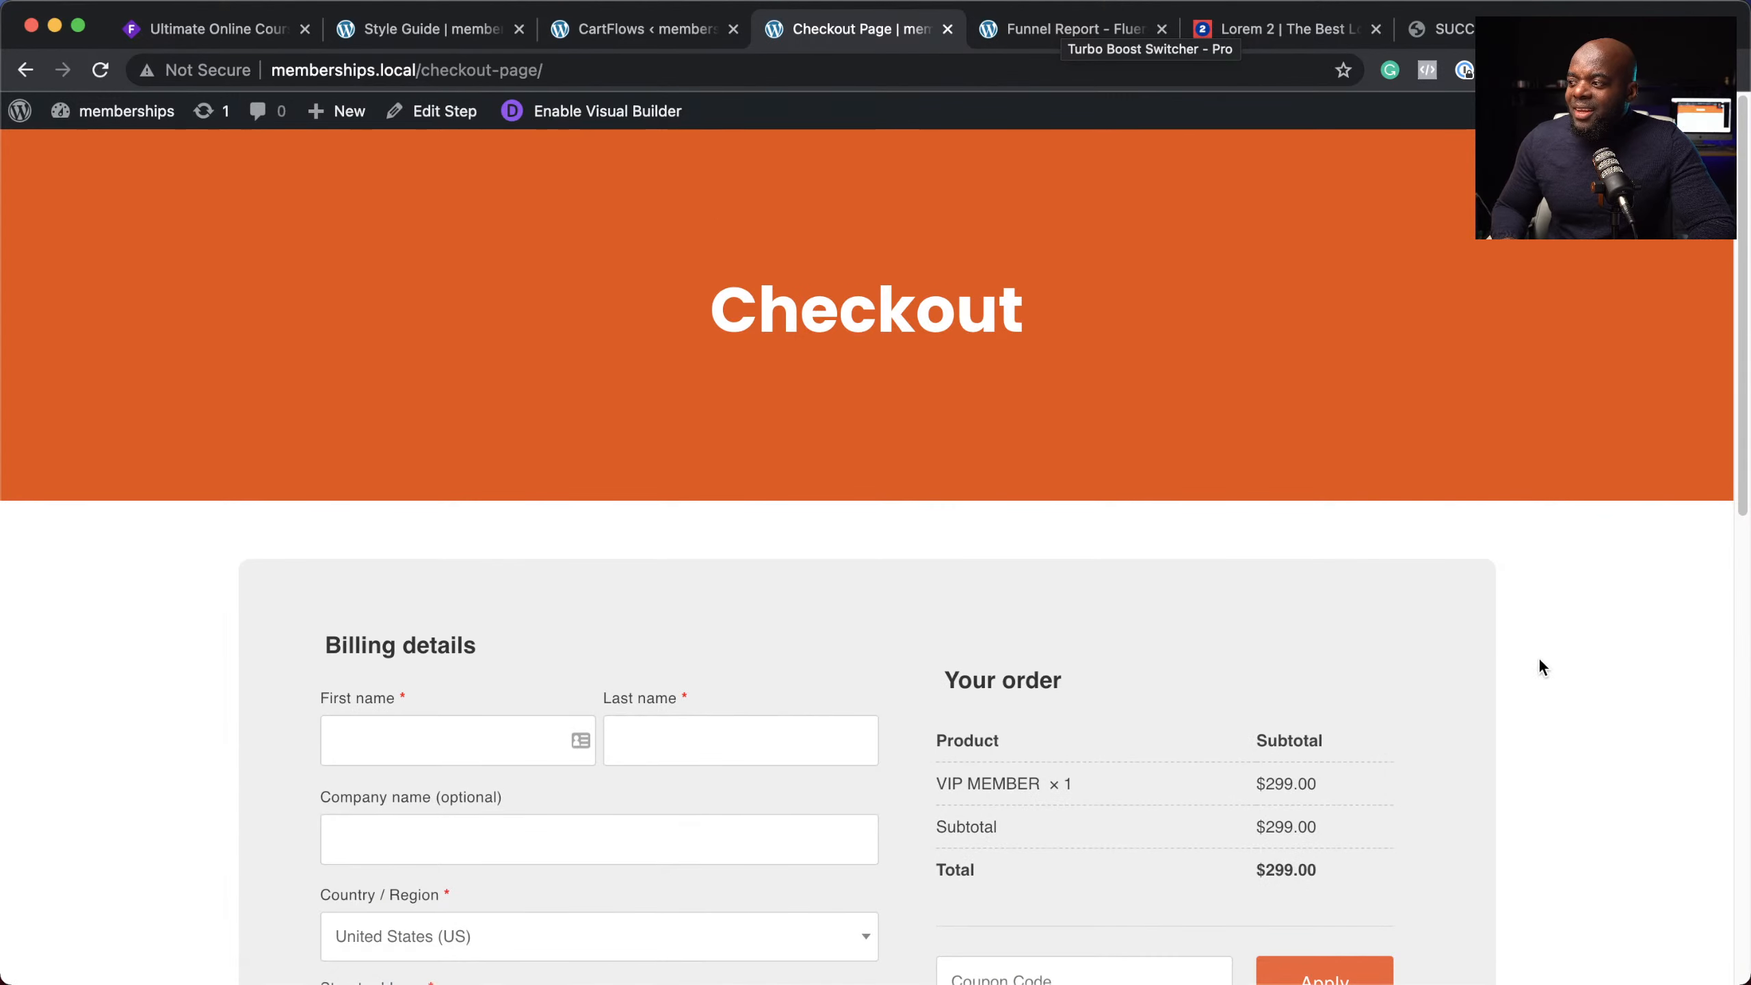
{"action": "scroll", "coordinate": [1605, 704], "scroll_direction": "down", "scroll_amount": 8}
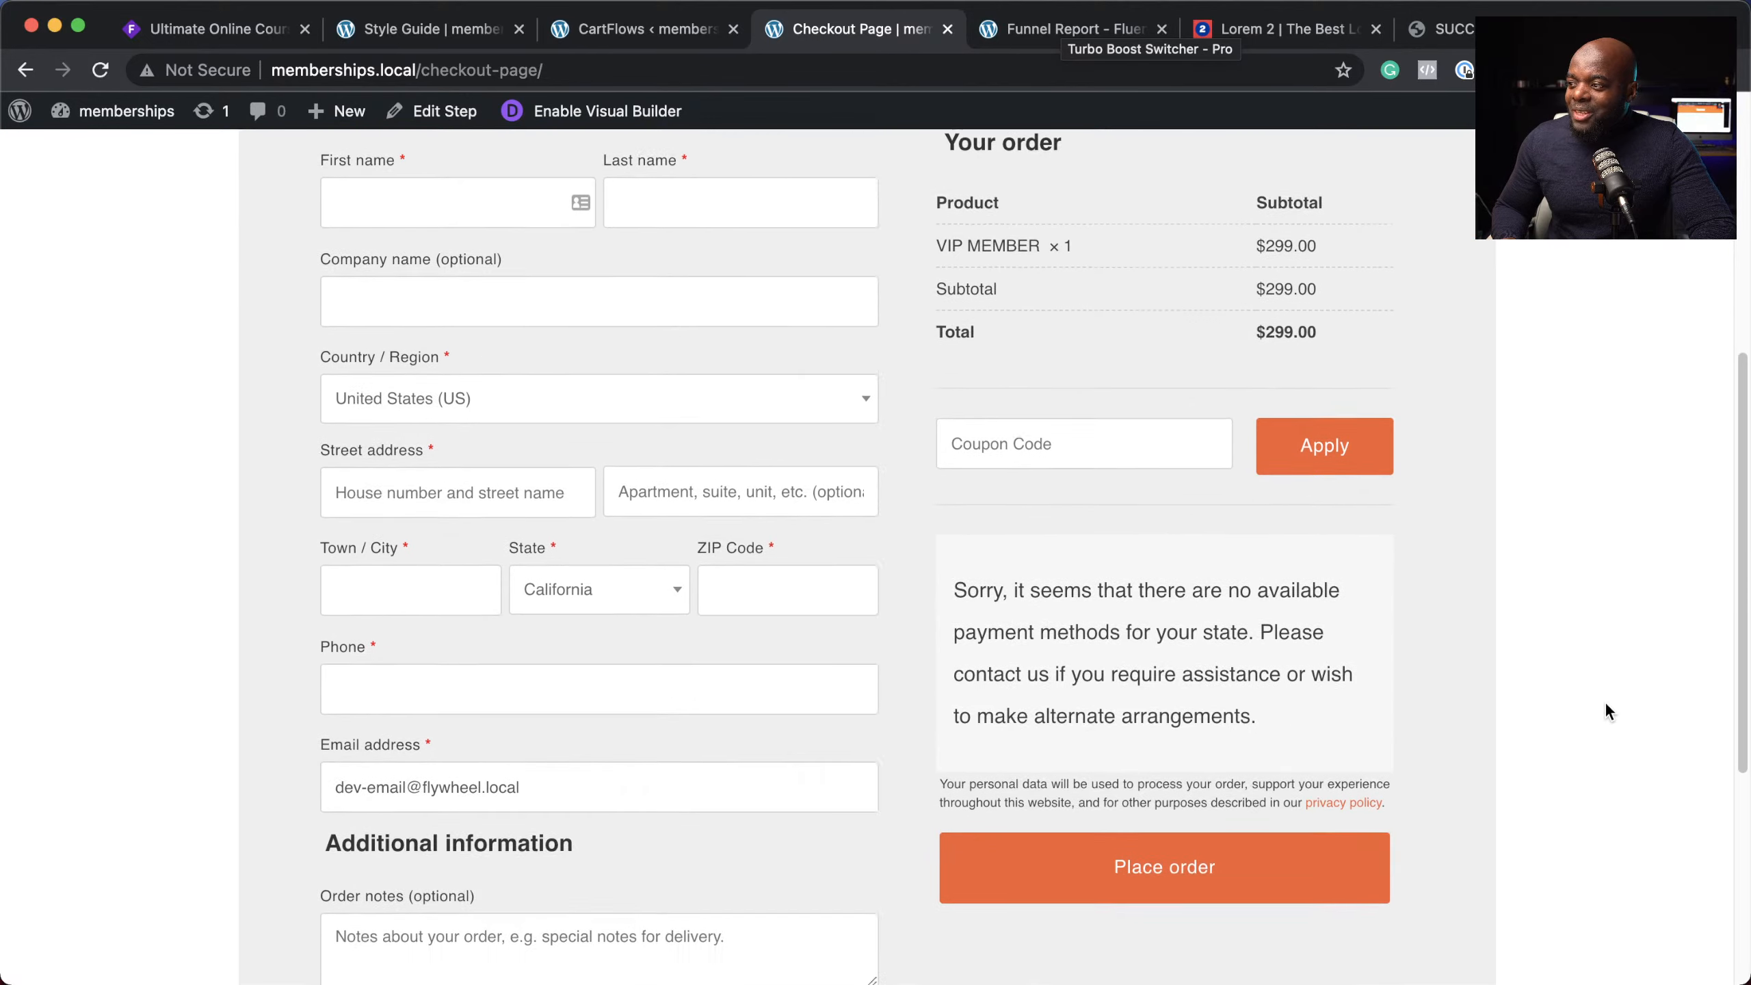
{"action": "scroll", "coordinate": [1605, 701], "scroll_direction": "down", "scroll_amount": 6}
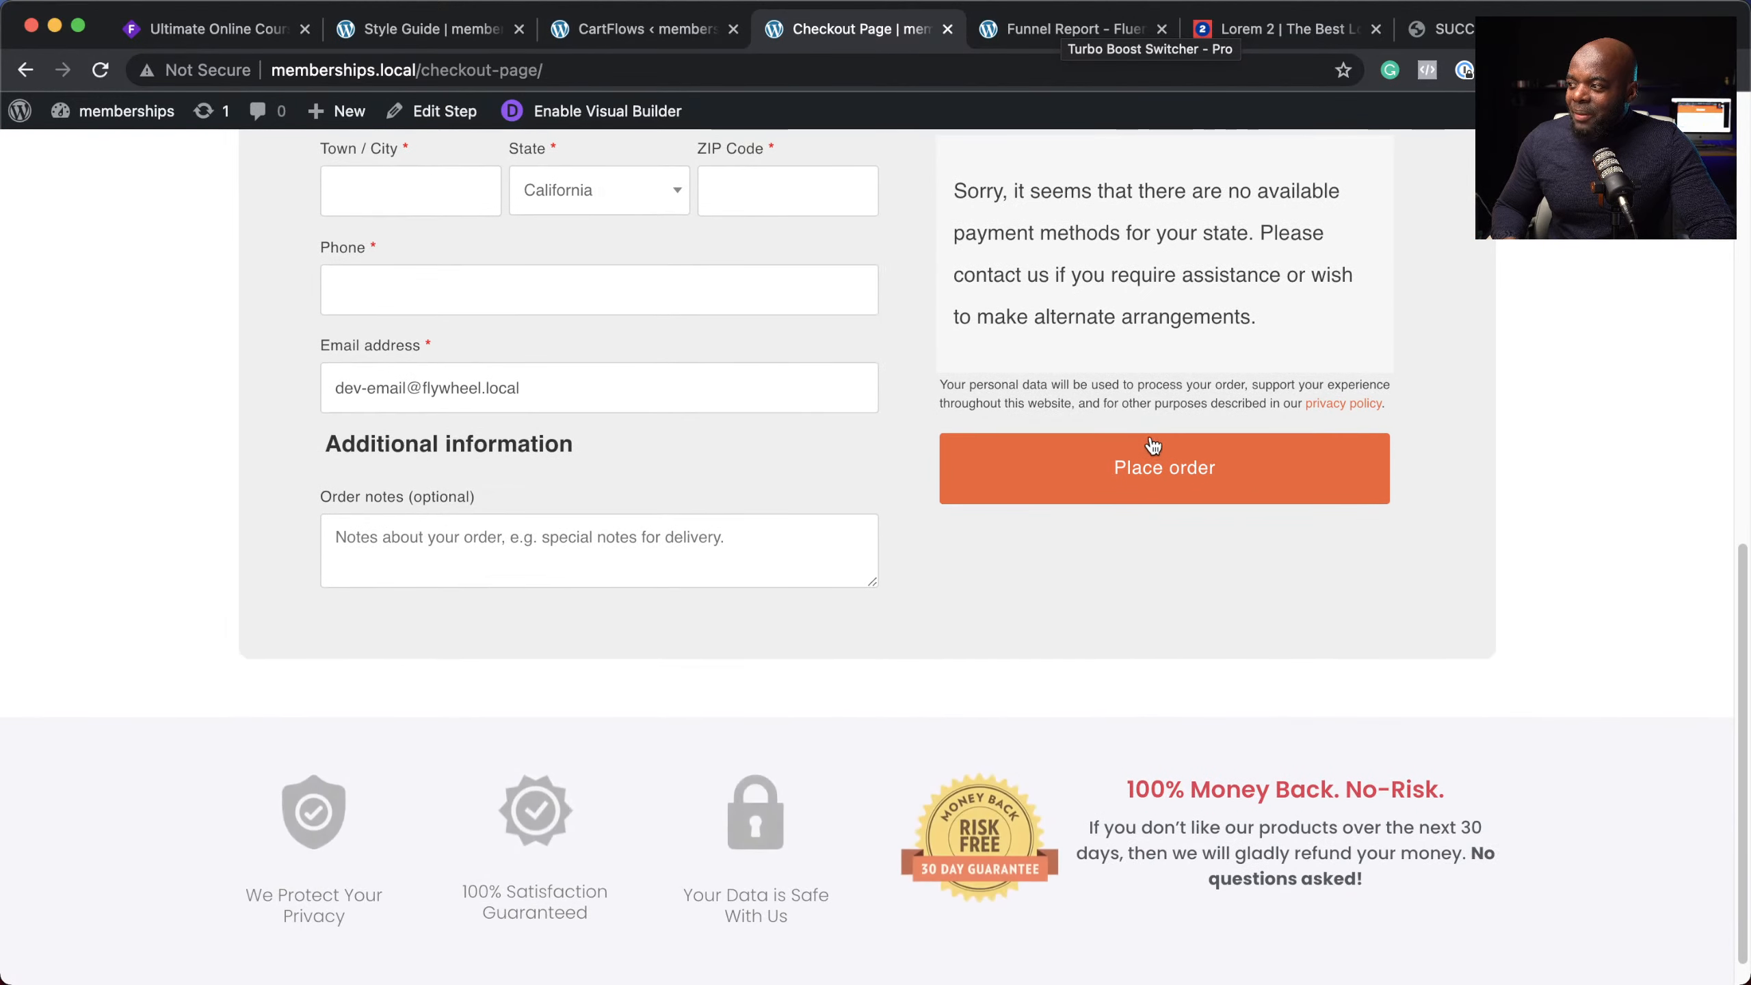
{"action": "scroll", "coordinate": [1530, 618], "scroll_direction": "up", "scroll_amount": 15}
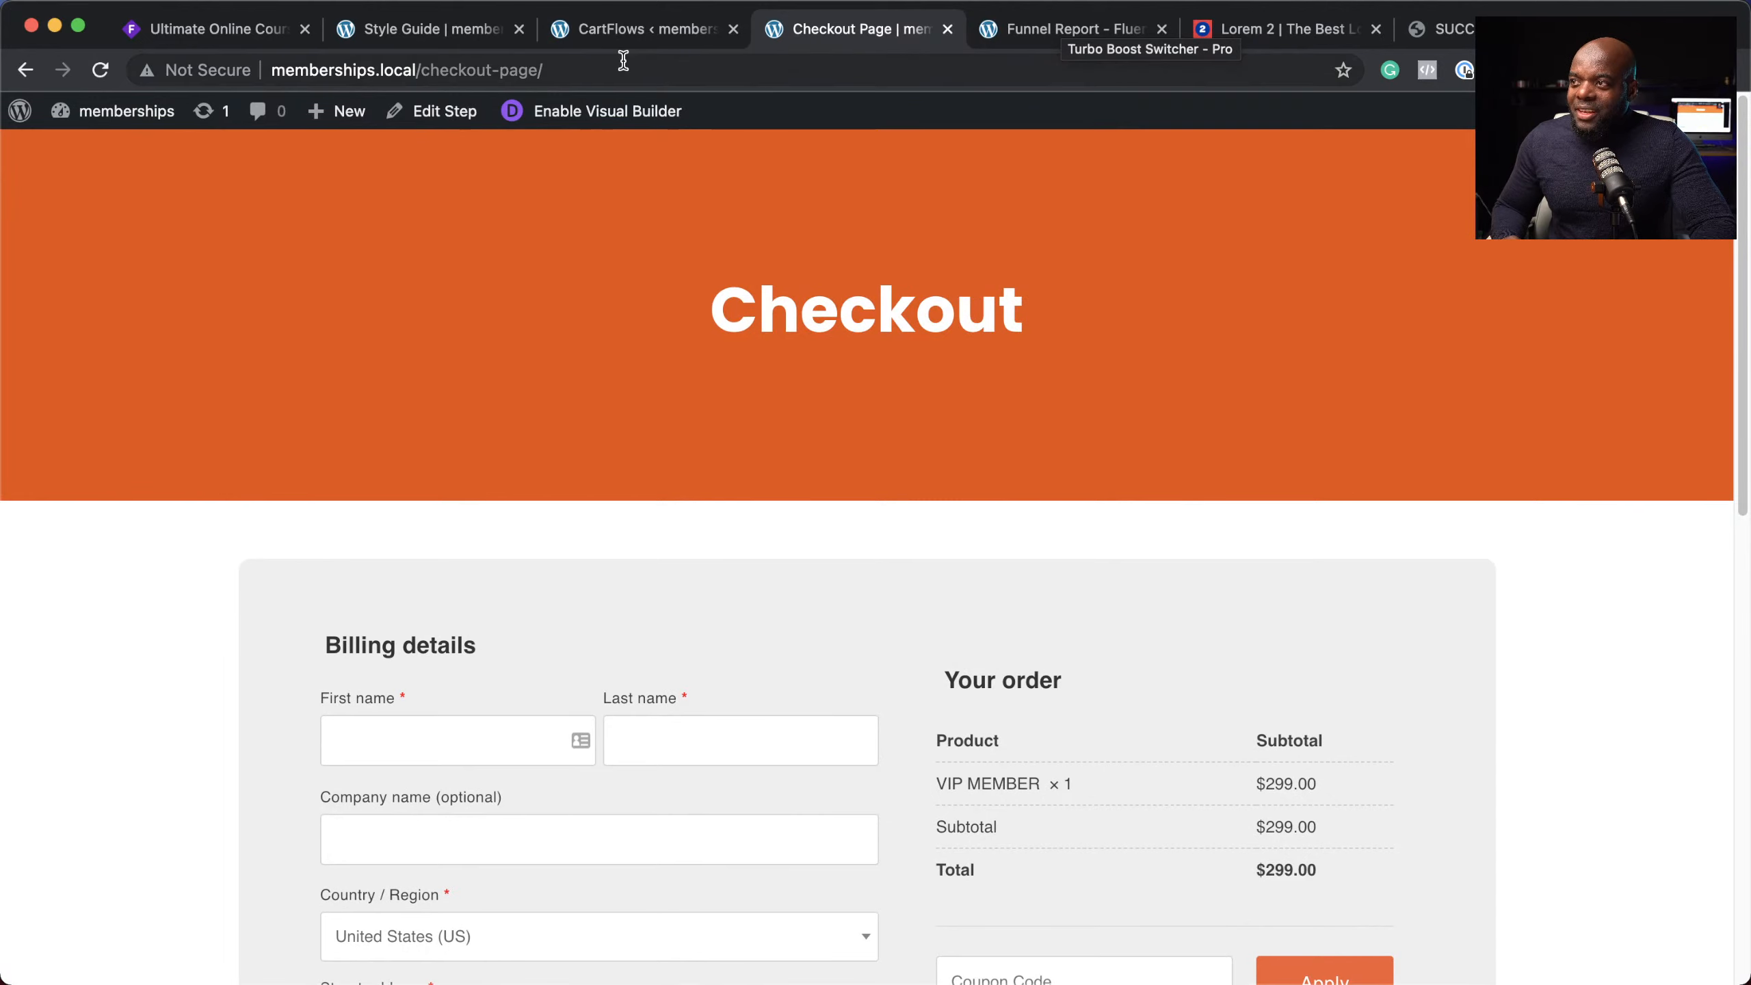
{"action": "left_click", "coordinate": [621, 63]}
{"action": "key", "text": "super+c"}
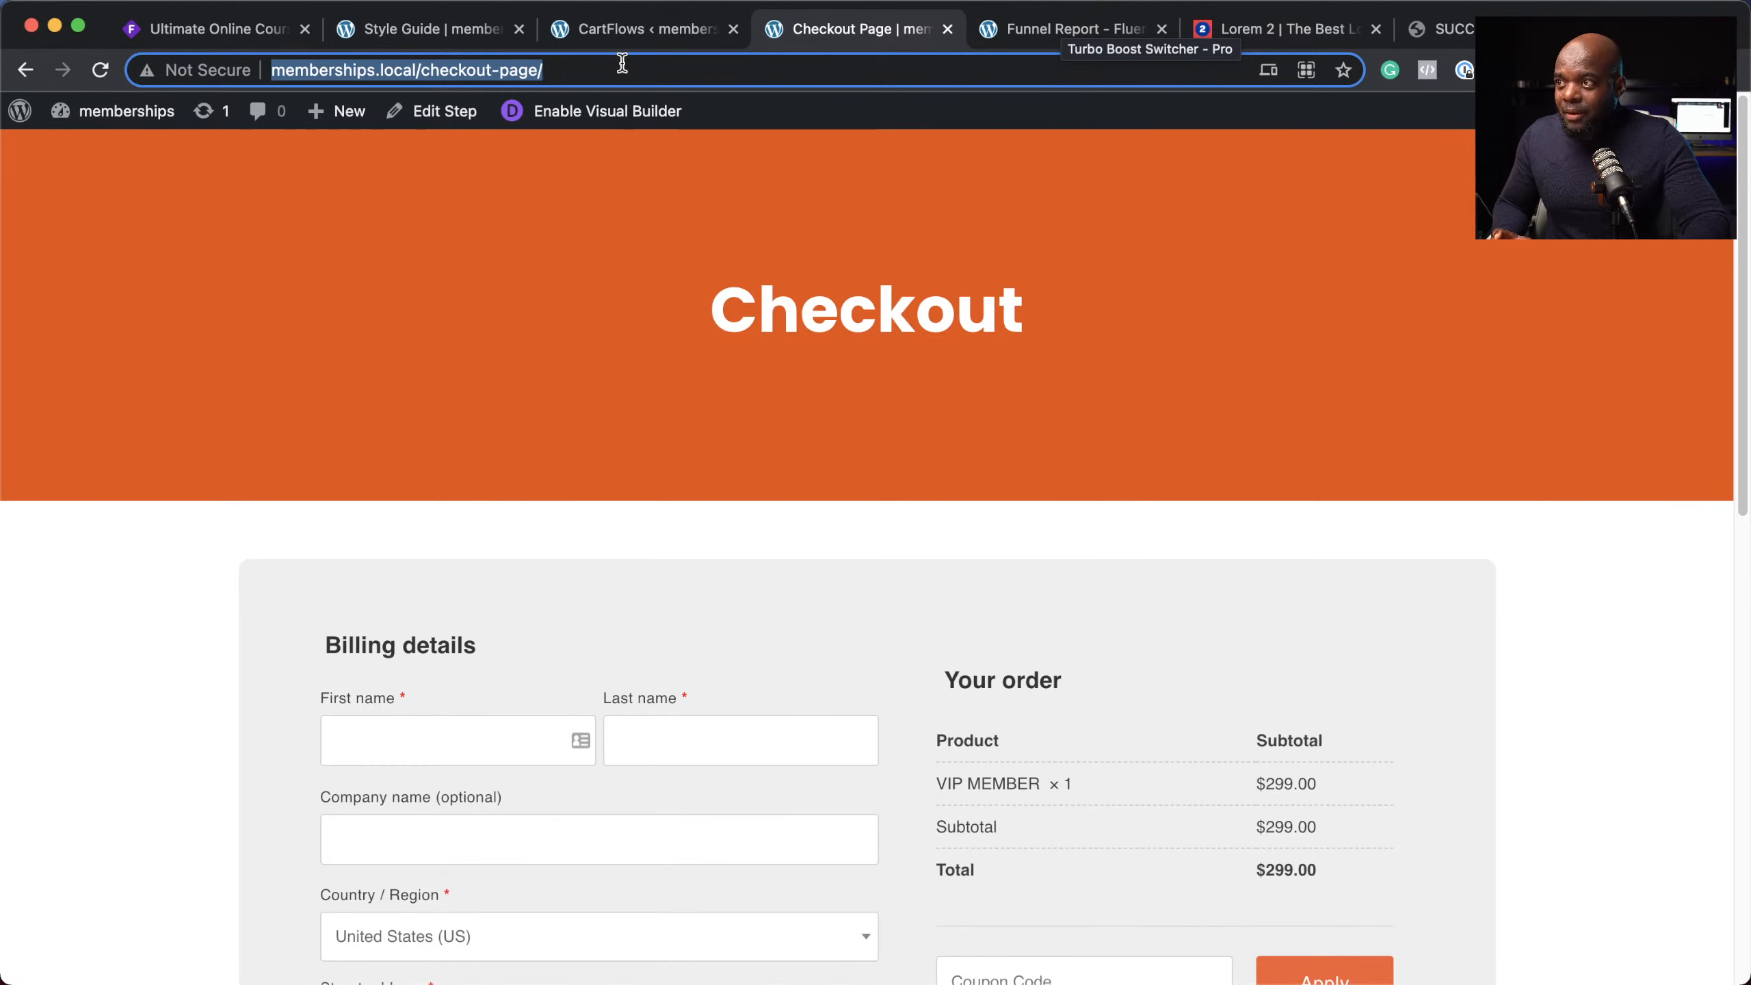
Step: In the Funnel Report tab, strip the wp-admin path from the URL to load the home page
{"action": "left_click", "coordinate": [1009, 36]}
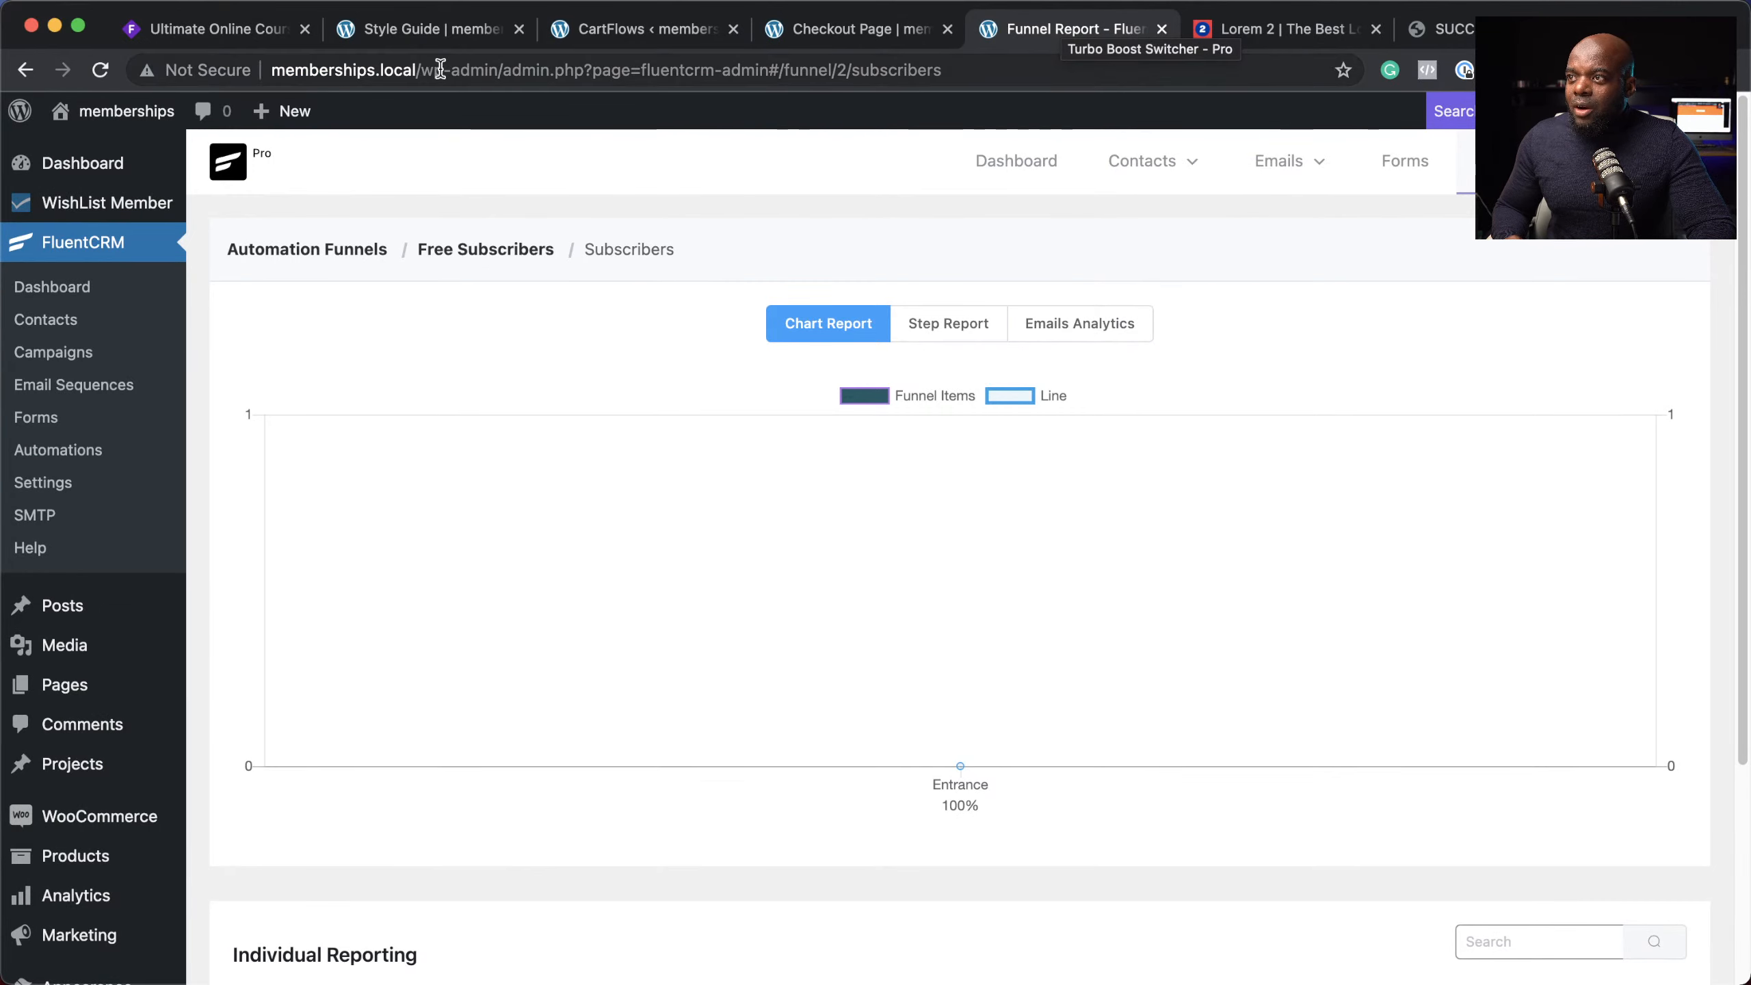
{"action": "left_click_drag", "start_coordinate": [420, 71], "coordinate": [979, 103]}
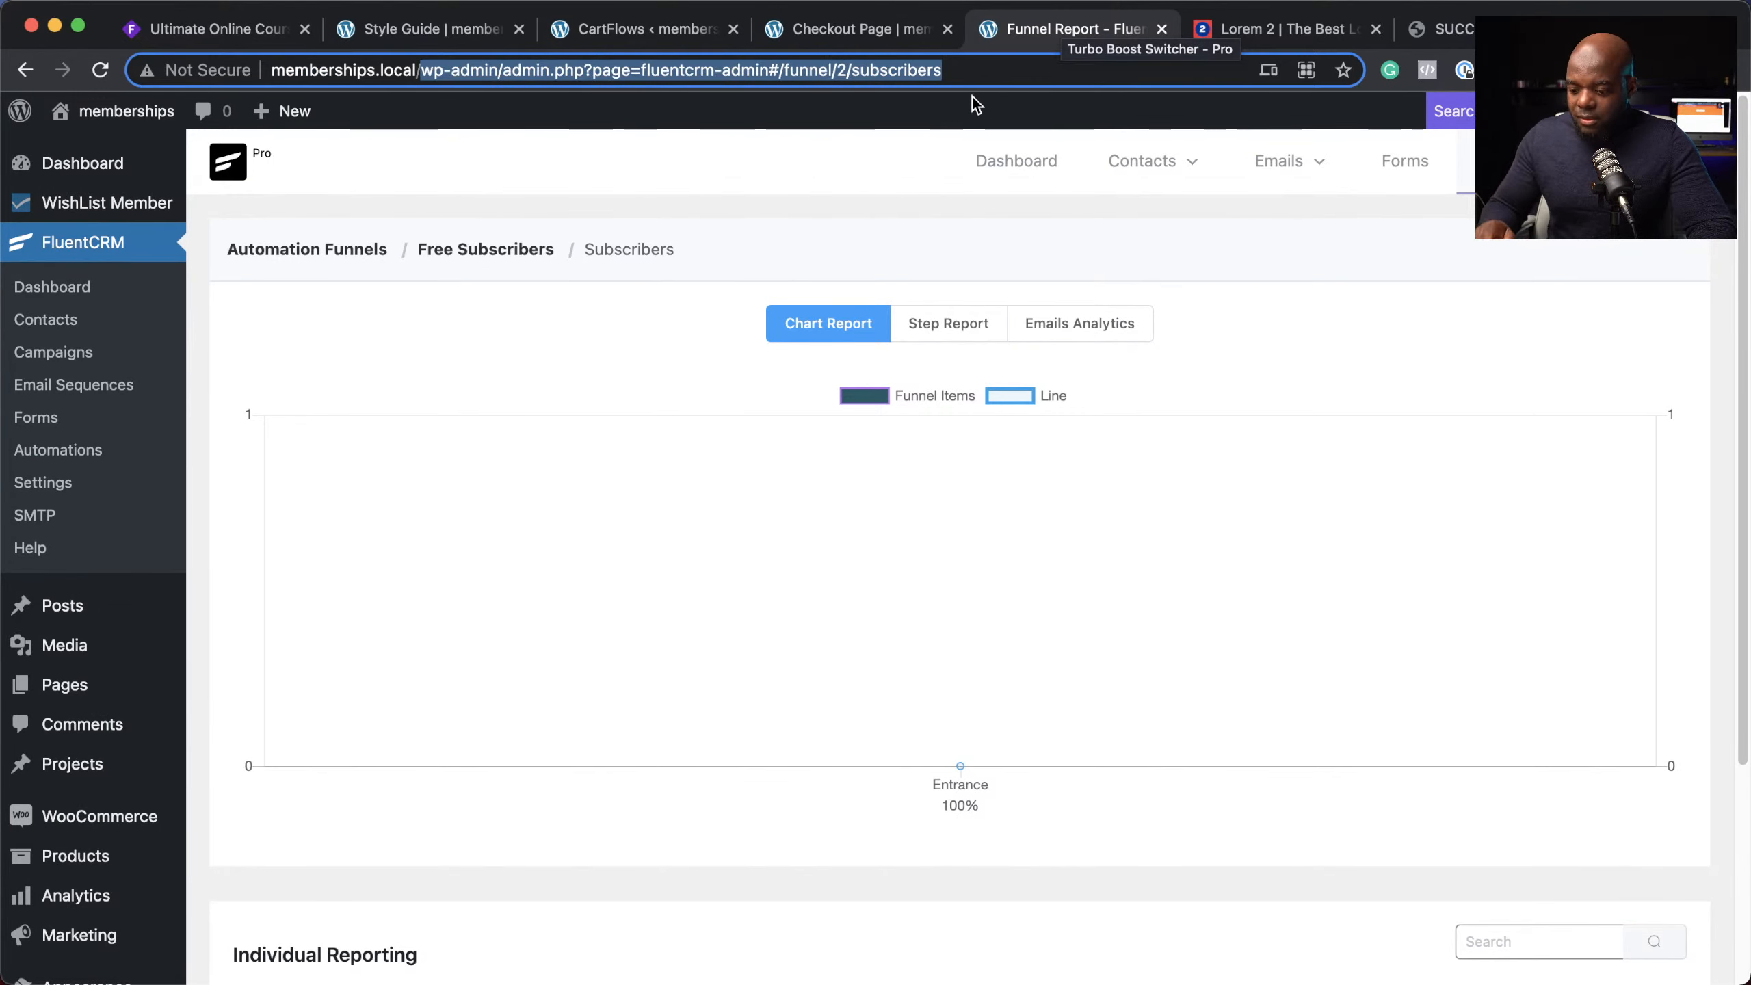
{"action": "key", "text": "BackSpace"}
{"action": "key", "text": "Return"}
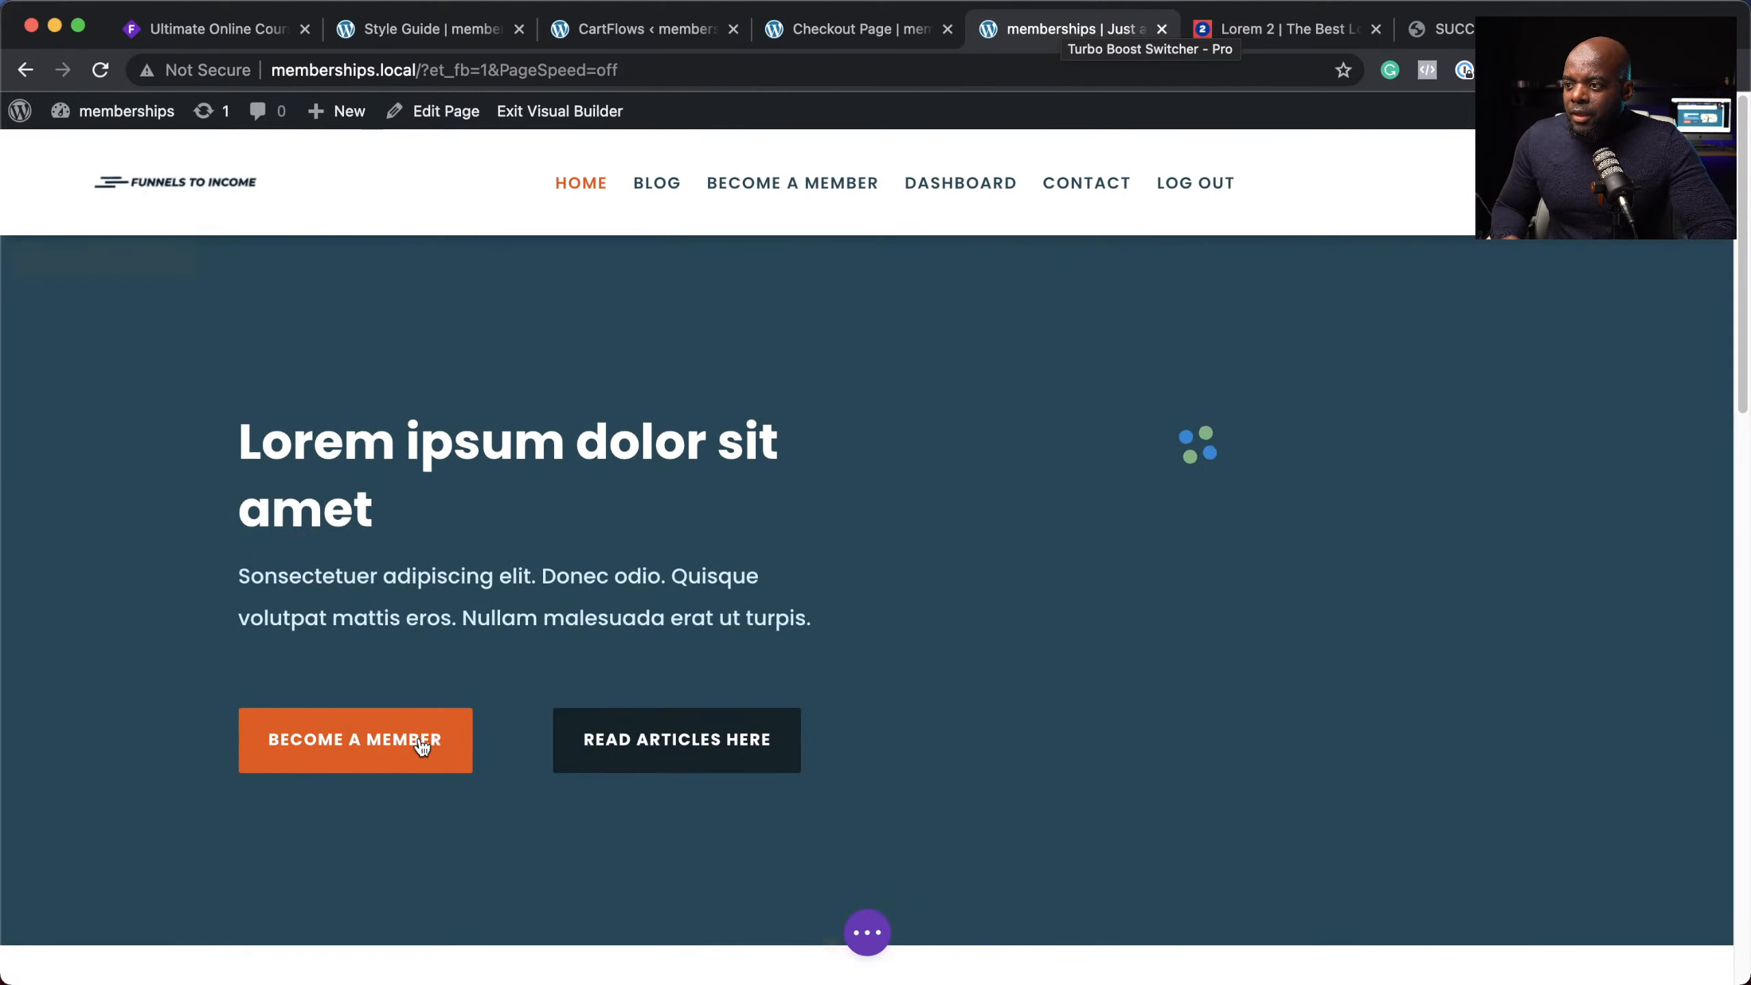
{"action": "left_click", "coordinate": [335, 720]}
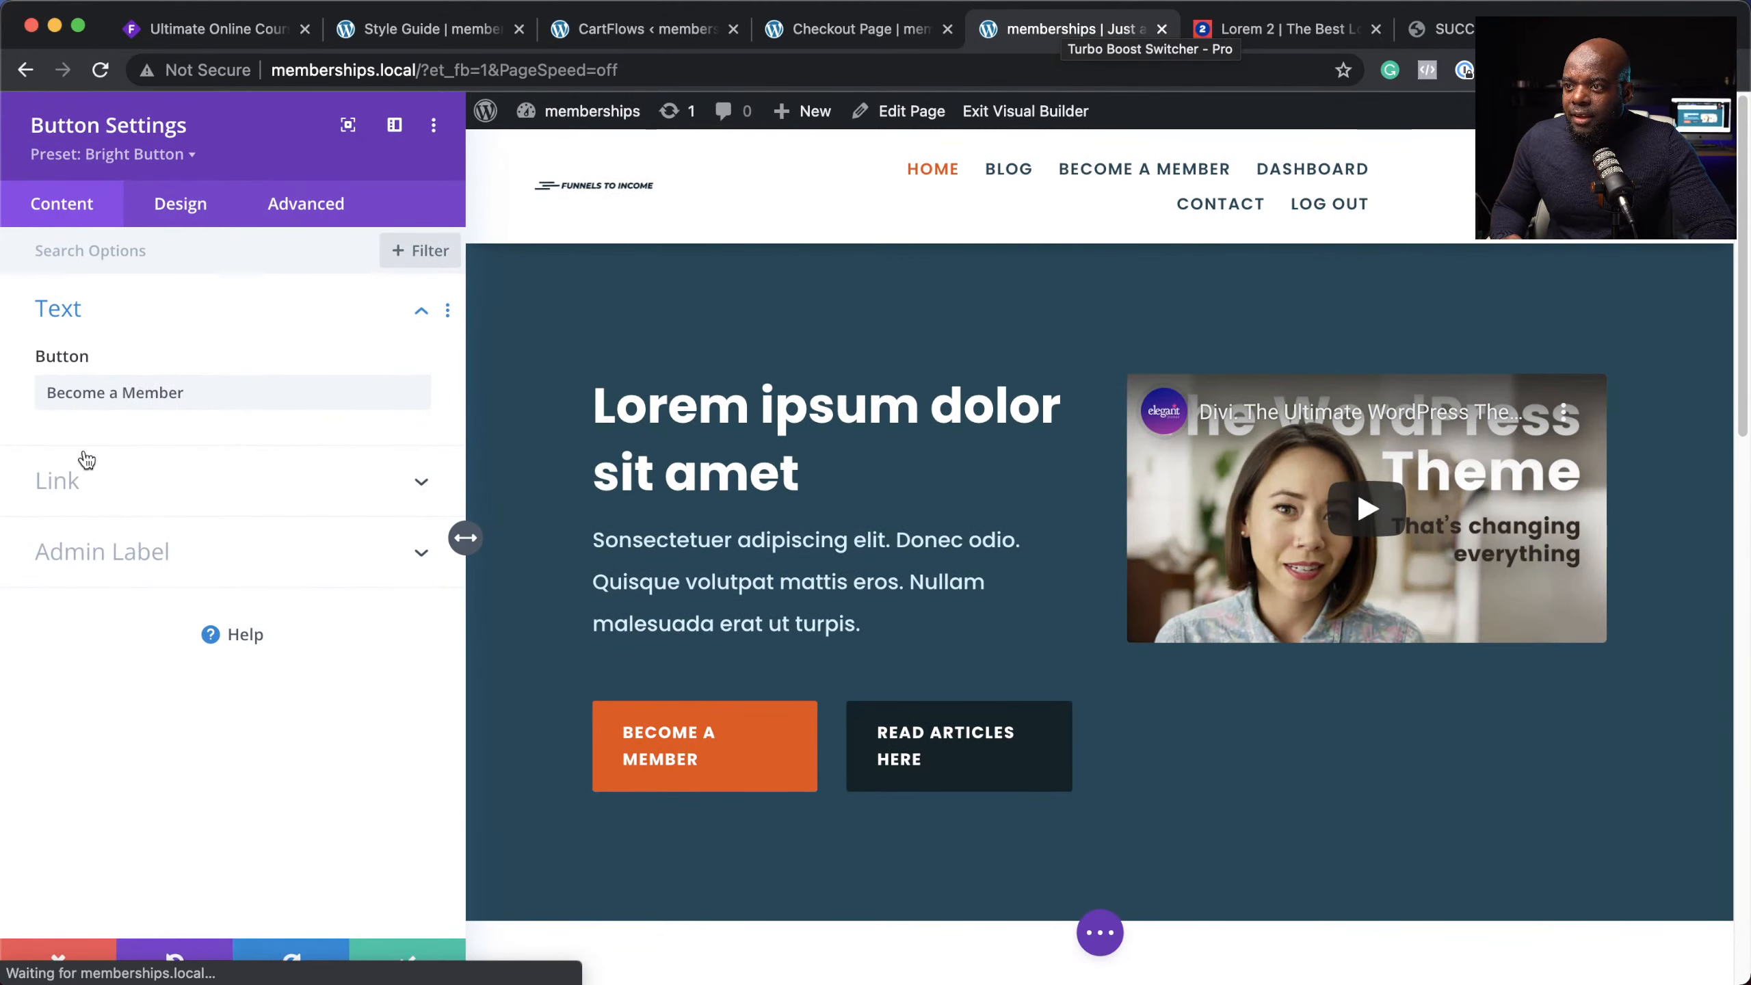
{"action": "left_click", "coordinate": [54, 494]}
{"action": "left_click", "coordinate": [100, 482]}
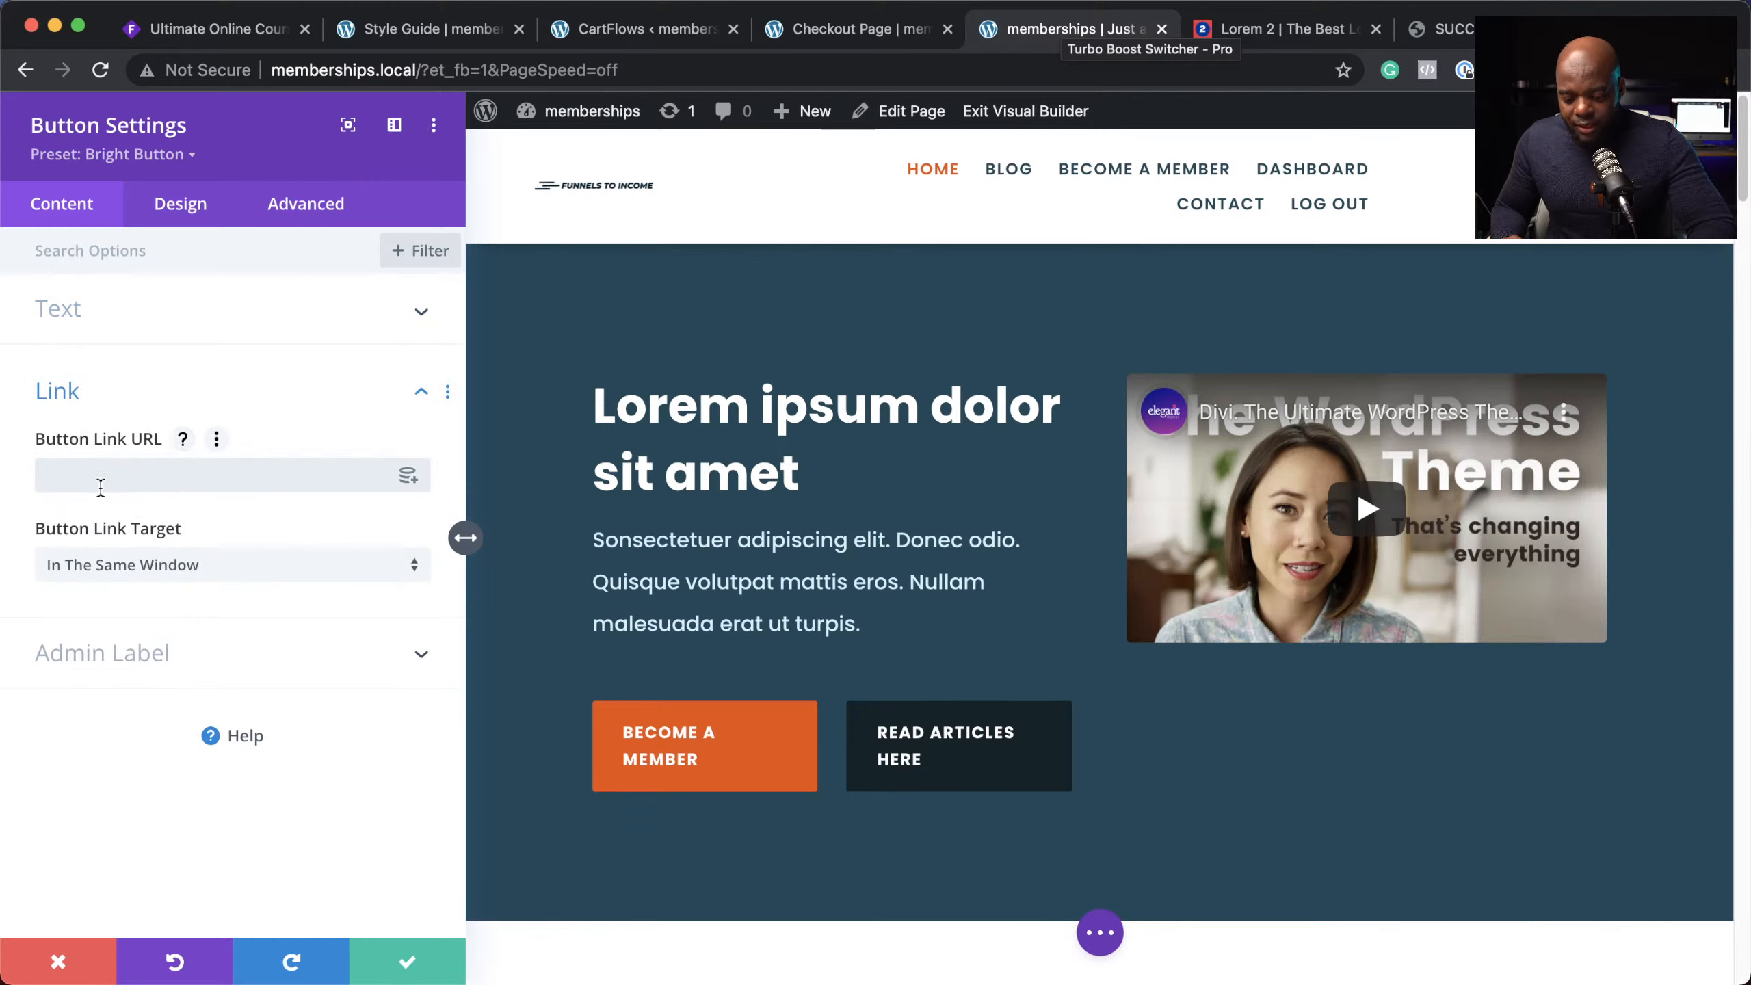
{"action": "key", "text": "super+v"}
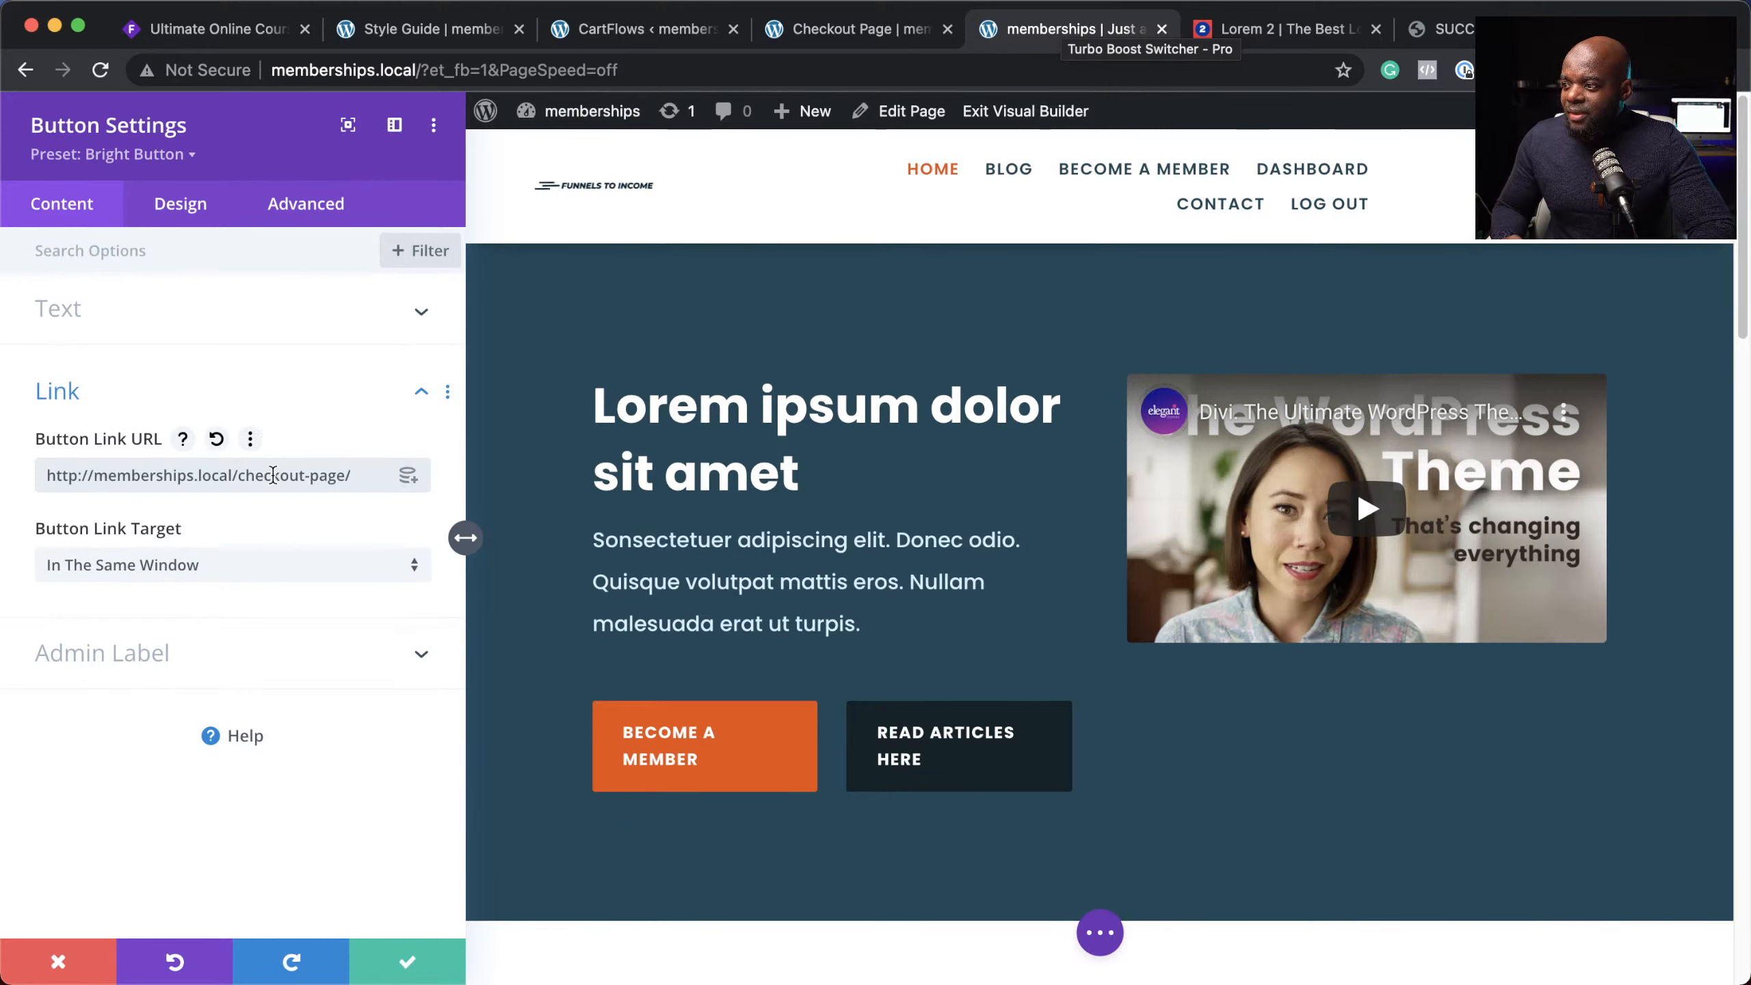
{"action": "left_click", "coordinate": [408, 965]}
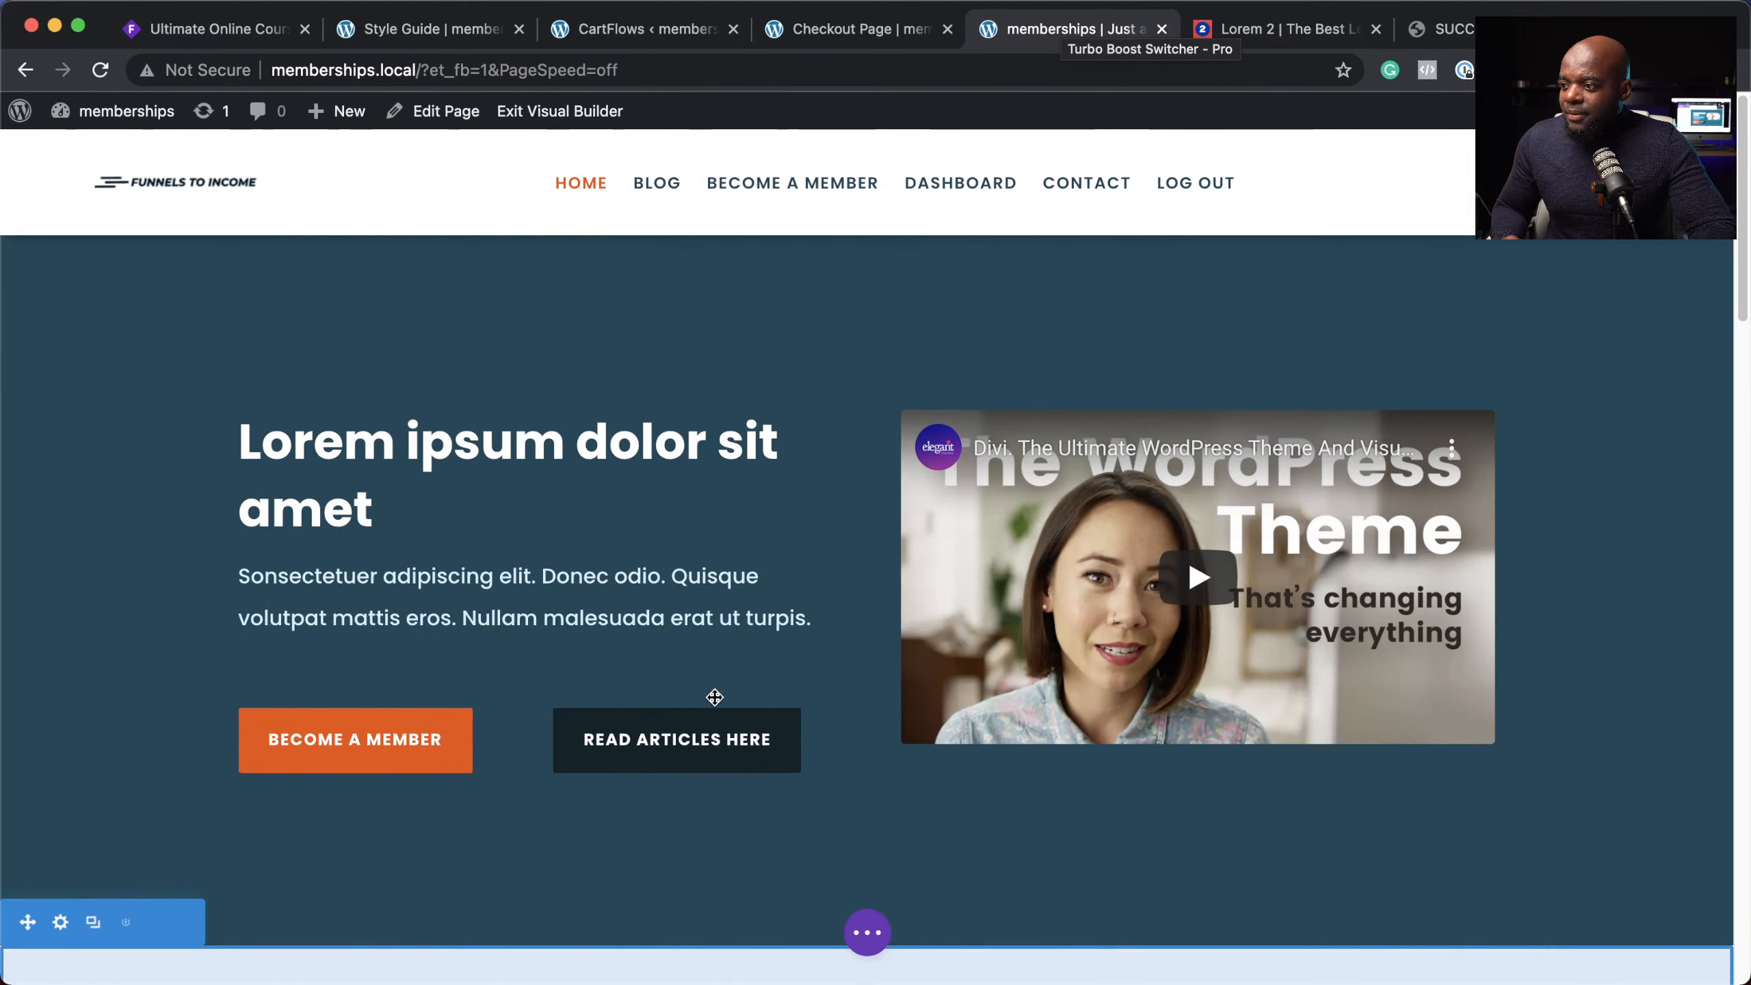
{"action": "mouse_move", "coordinate": [688, 743]}
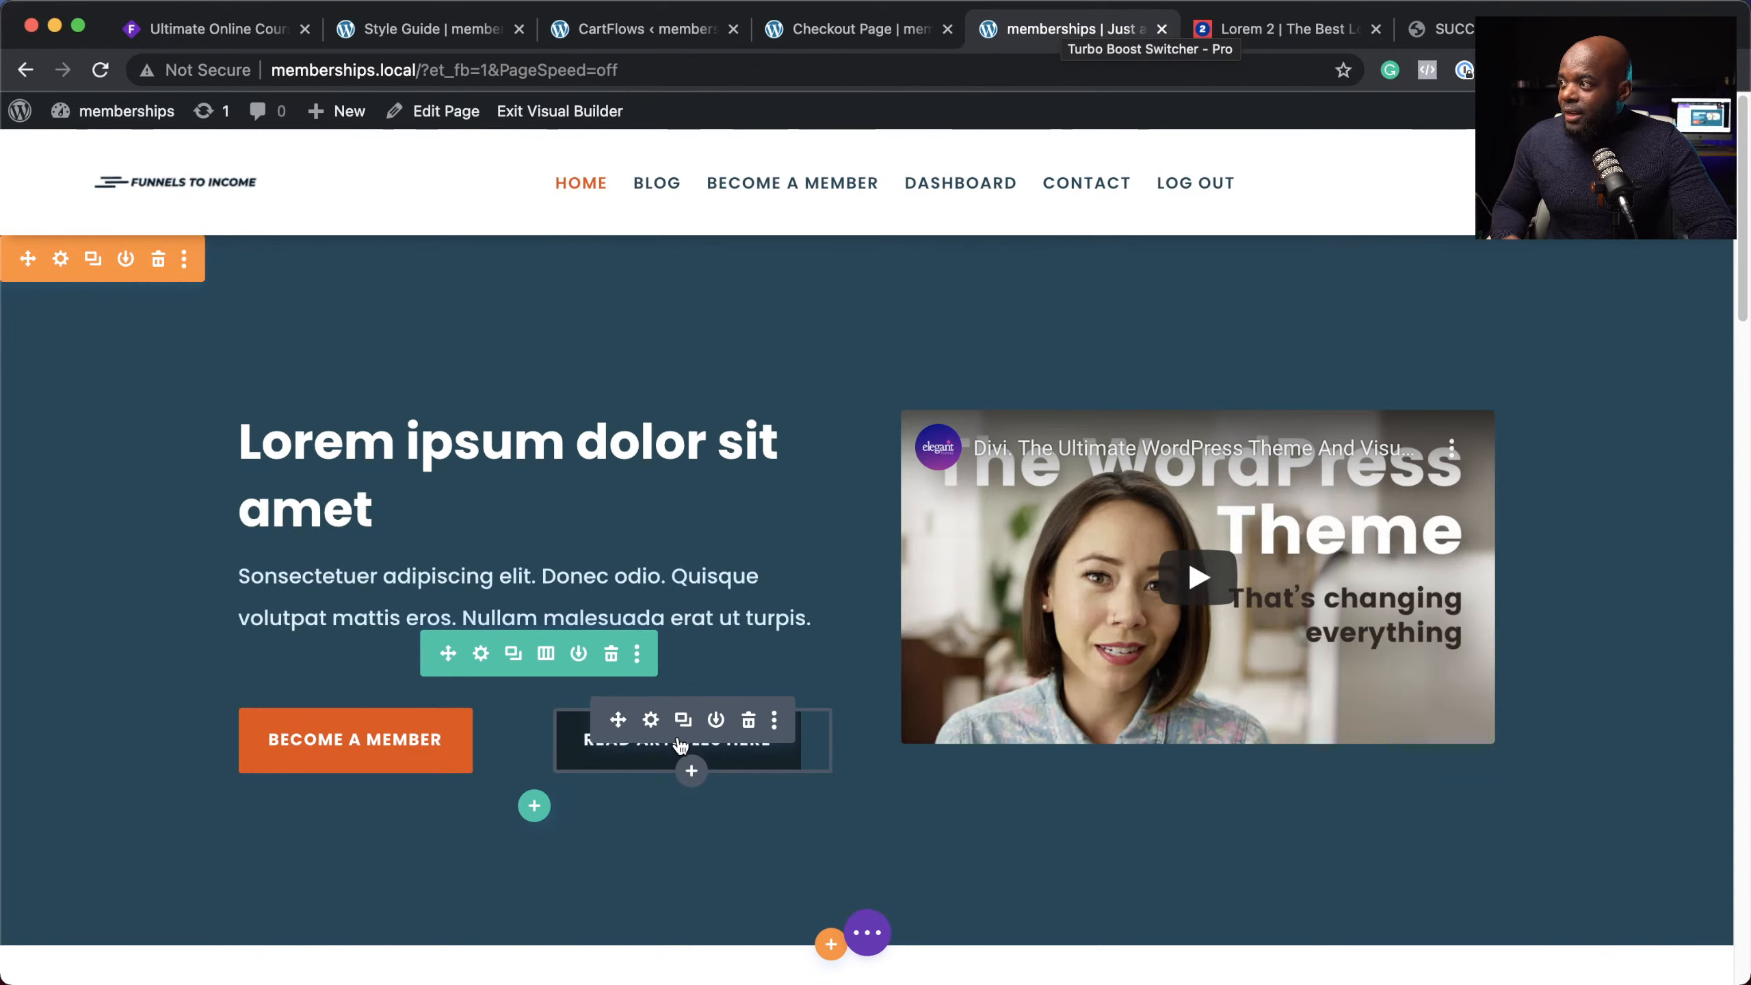
Step: In the Checkout Page tab, change the address to memberships.local/blog/ and copy the blog URL
{"action": "left_click", "coordinate": [873, 33]}
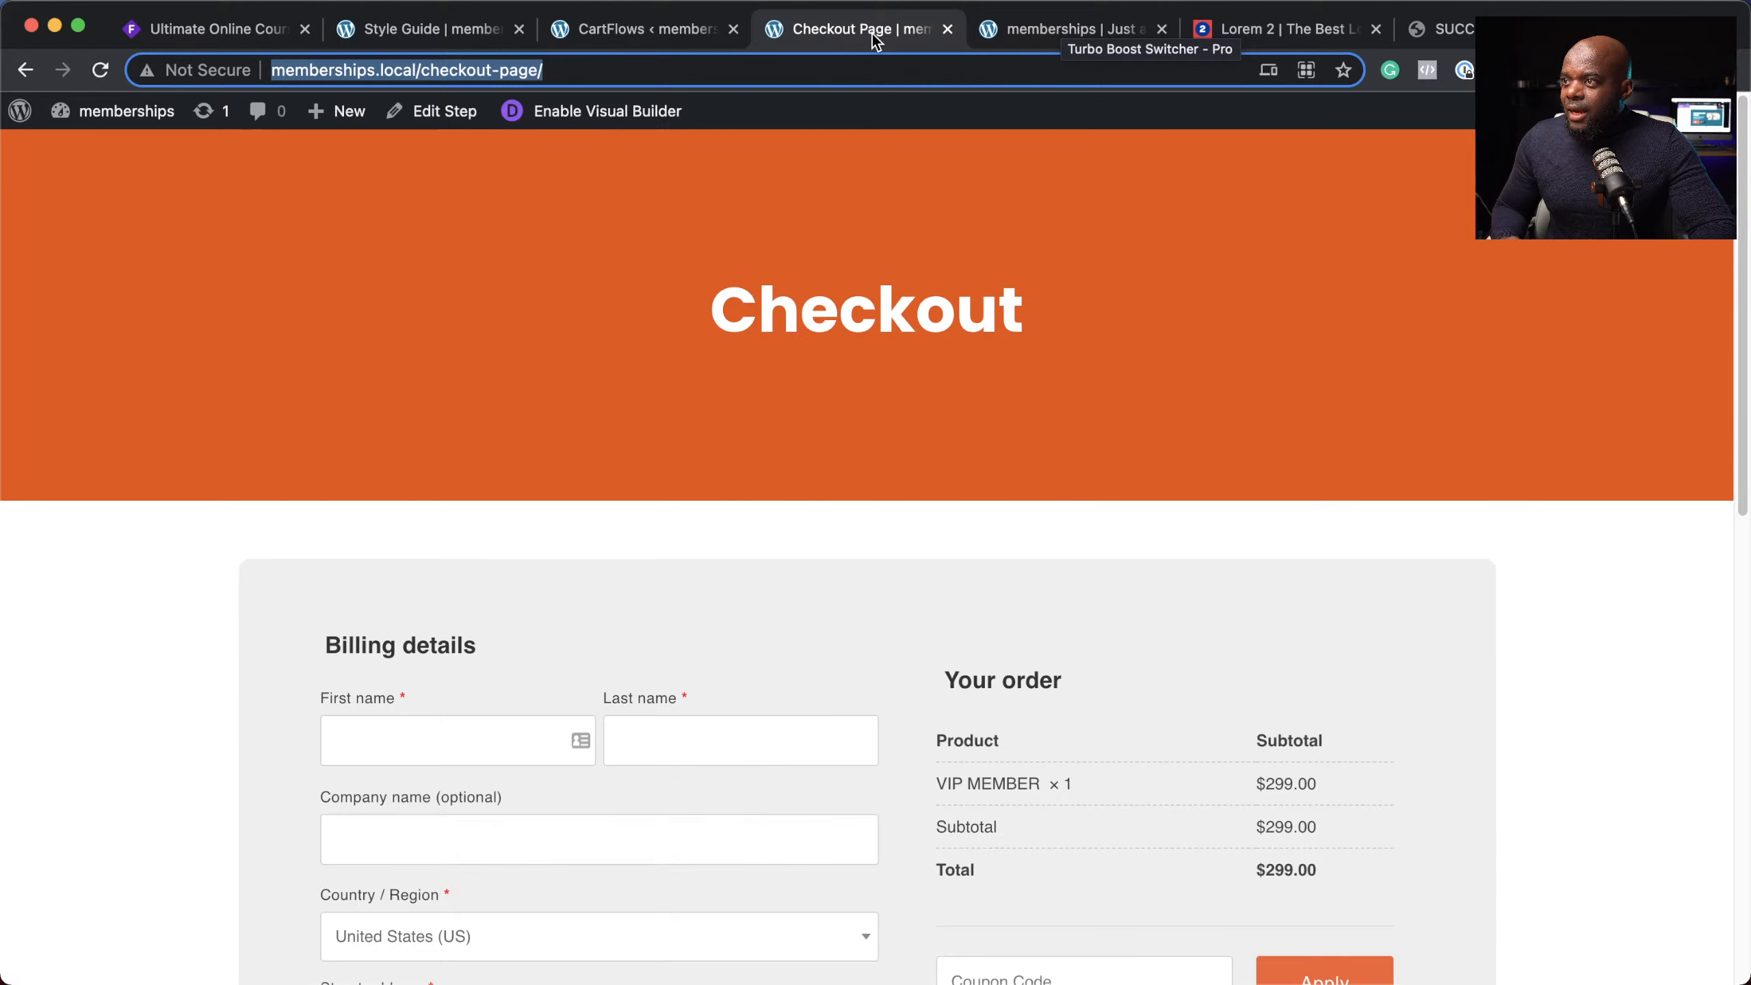
{"action": "left_click", "coordinate": [561, 78]}
{"action": "left_click_drag", "start_coordinate": [418, 72], "coordinate": [537, 84]}
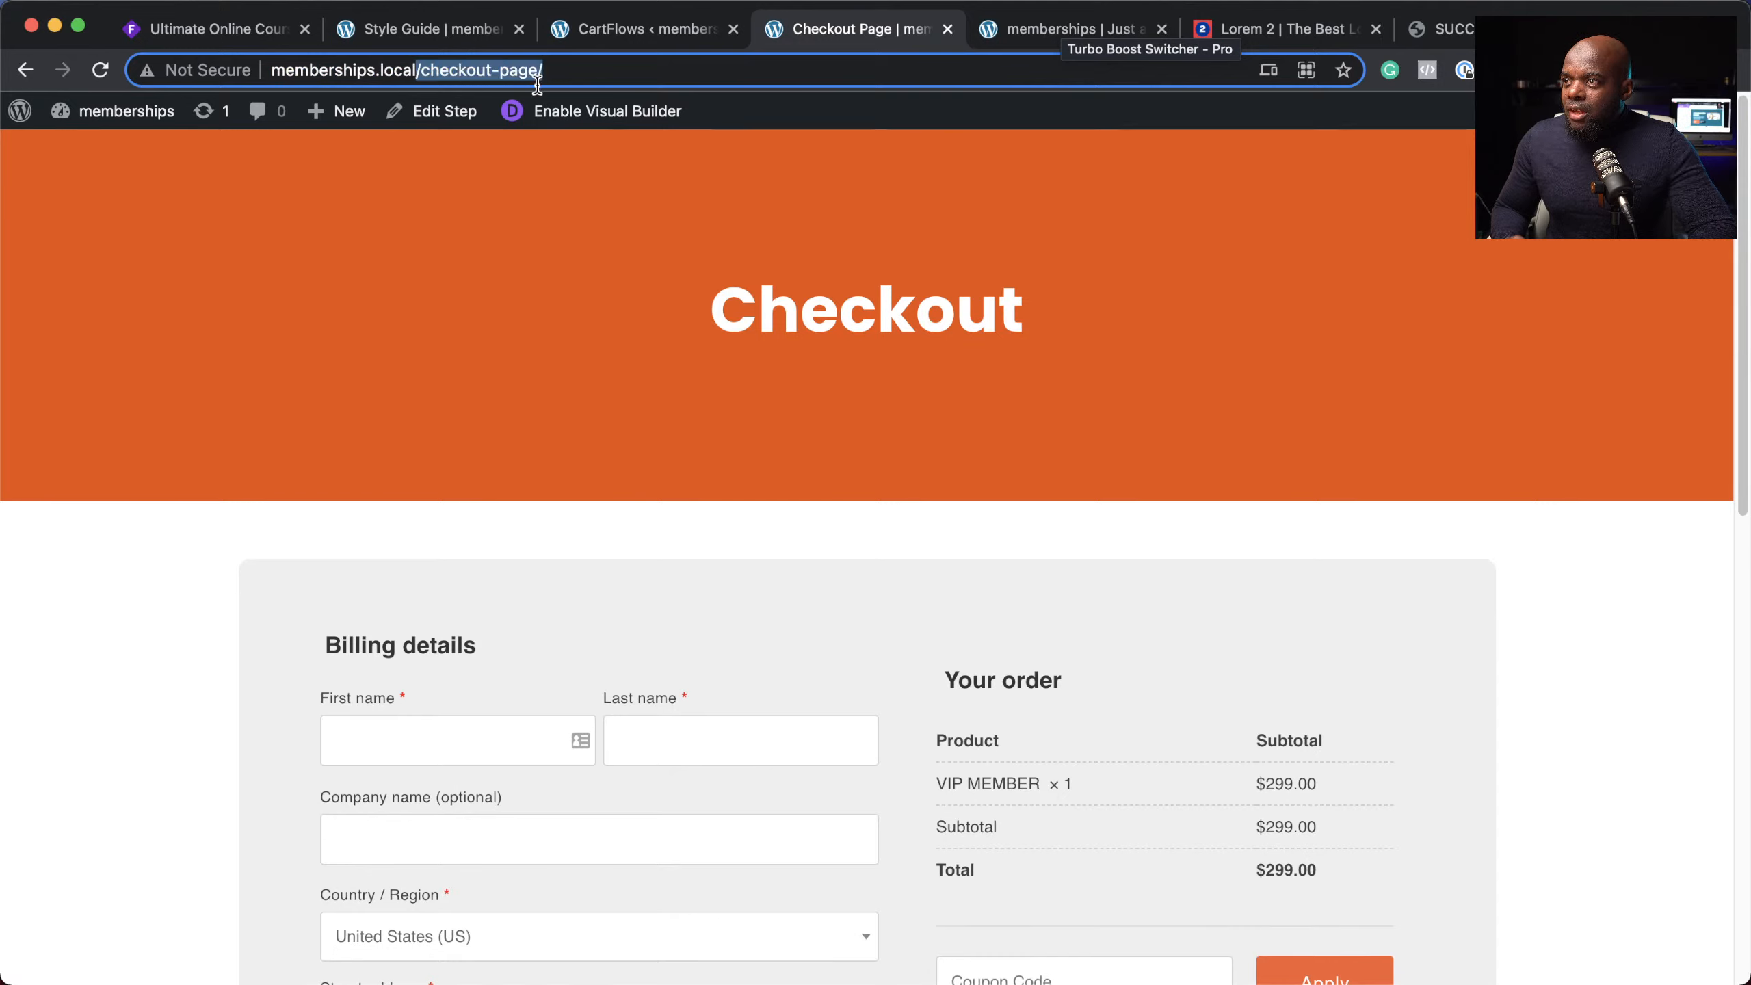
{"action": "left_click", "coordinate": [593, 72]}
{"action": "left_click_drag", "start_coordinate": [425, 72], "coordinate": [587, 69]}
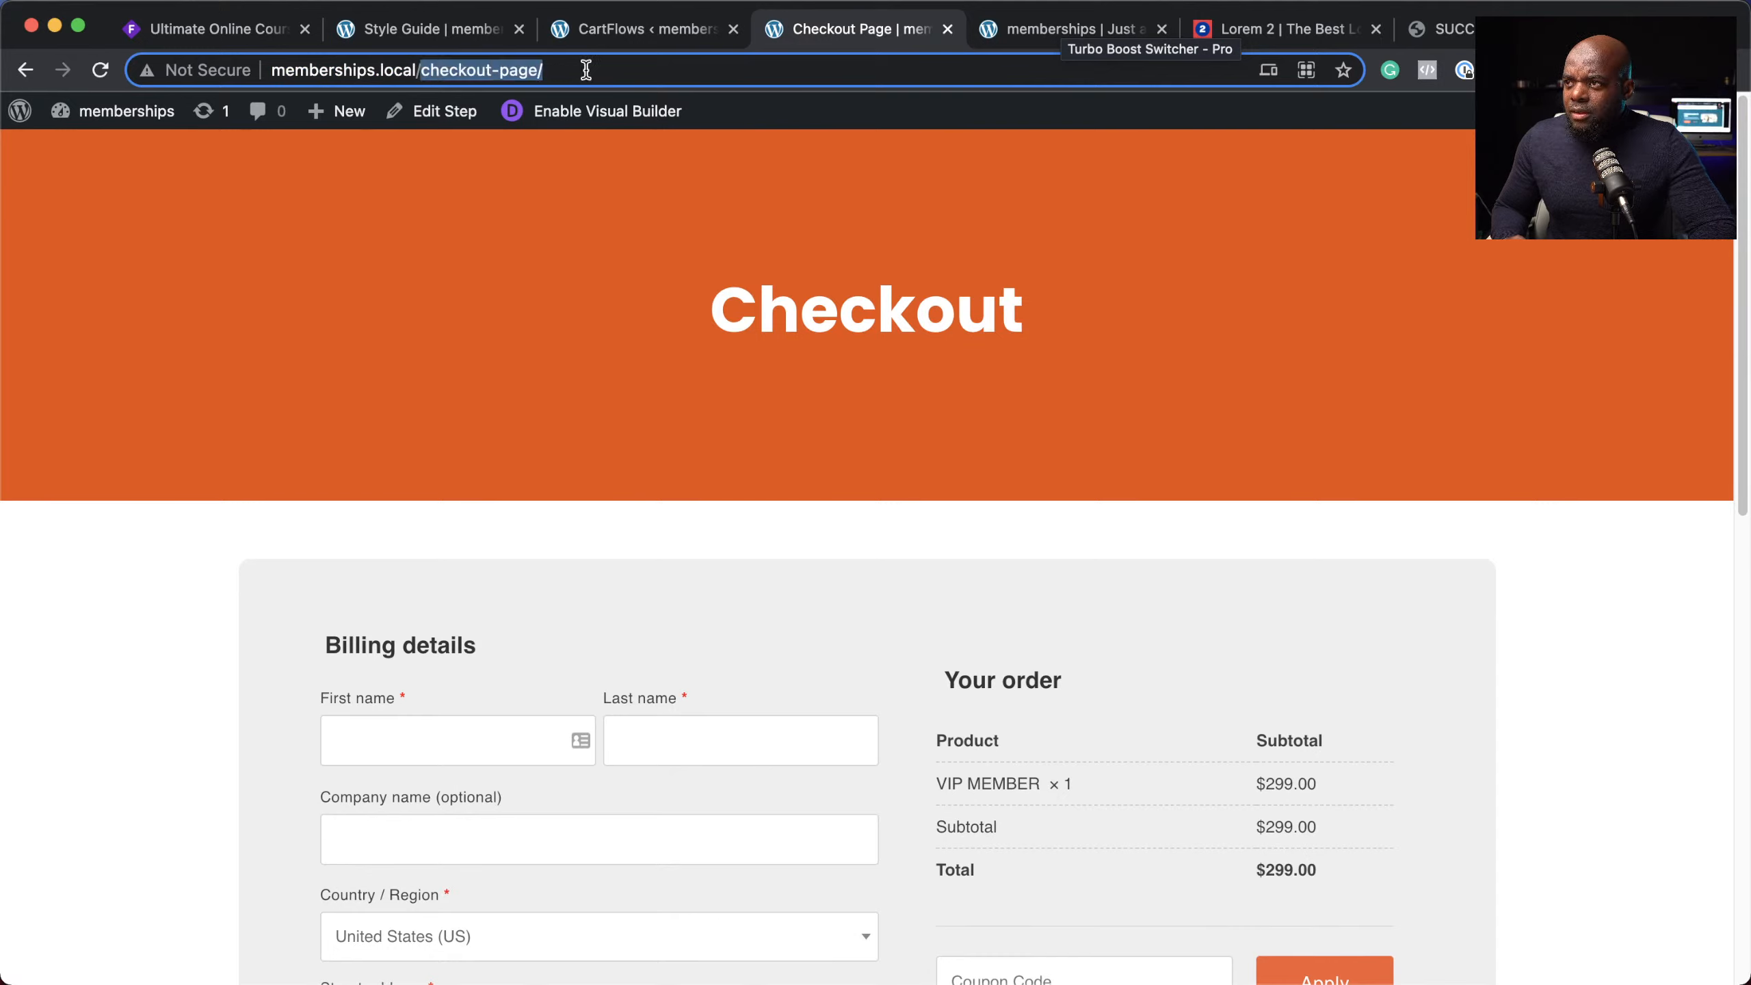
{"action": "type", "text": "blog"}
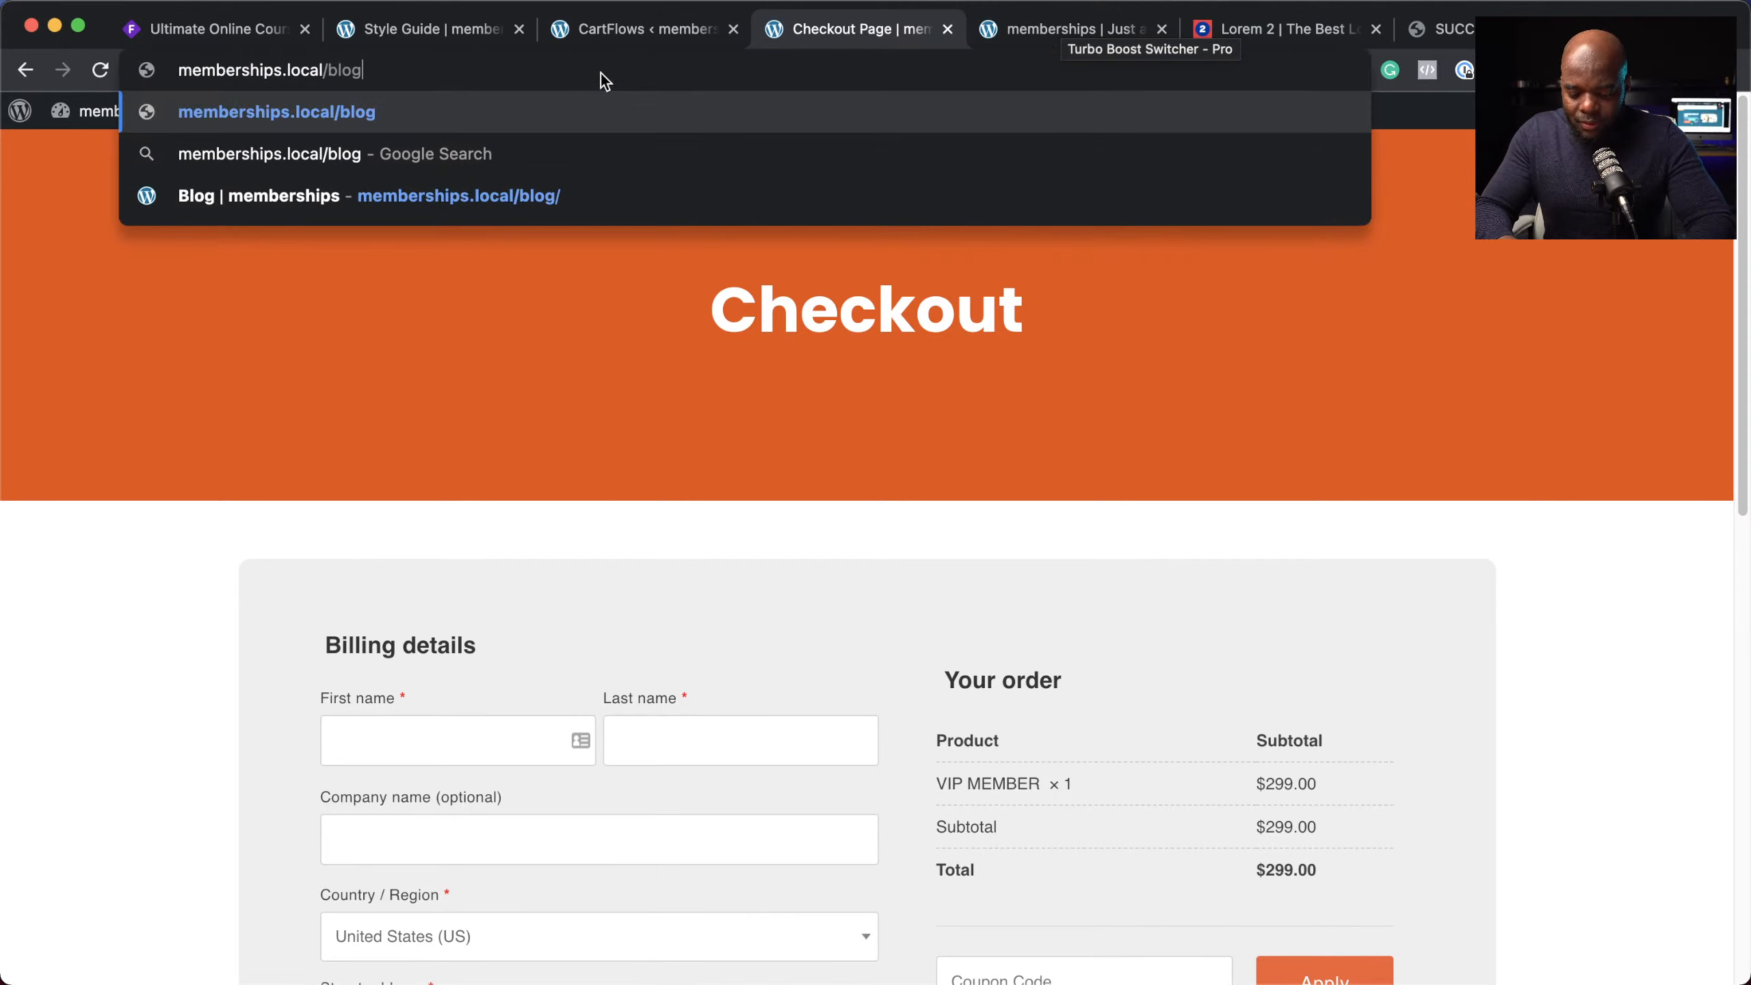
{"action": "key", "text": "Return"}
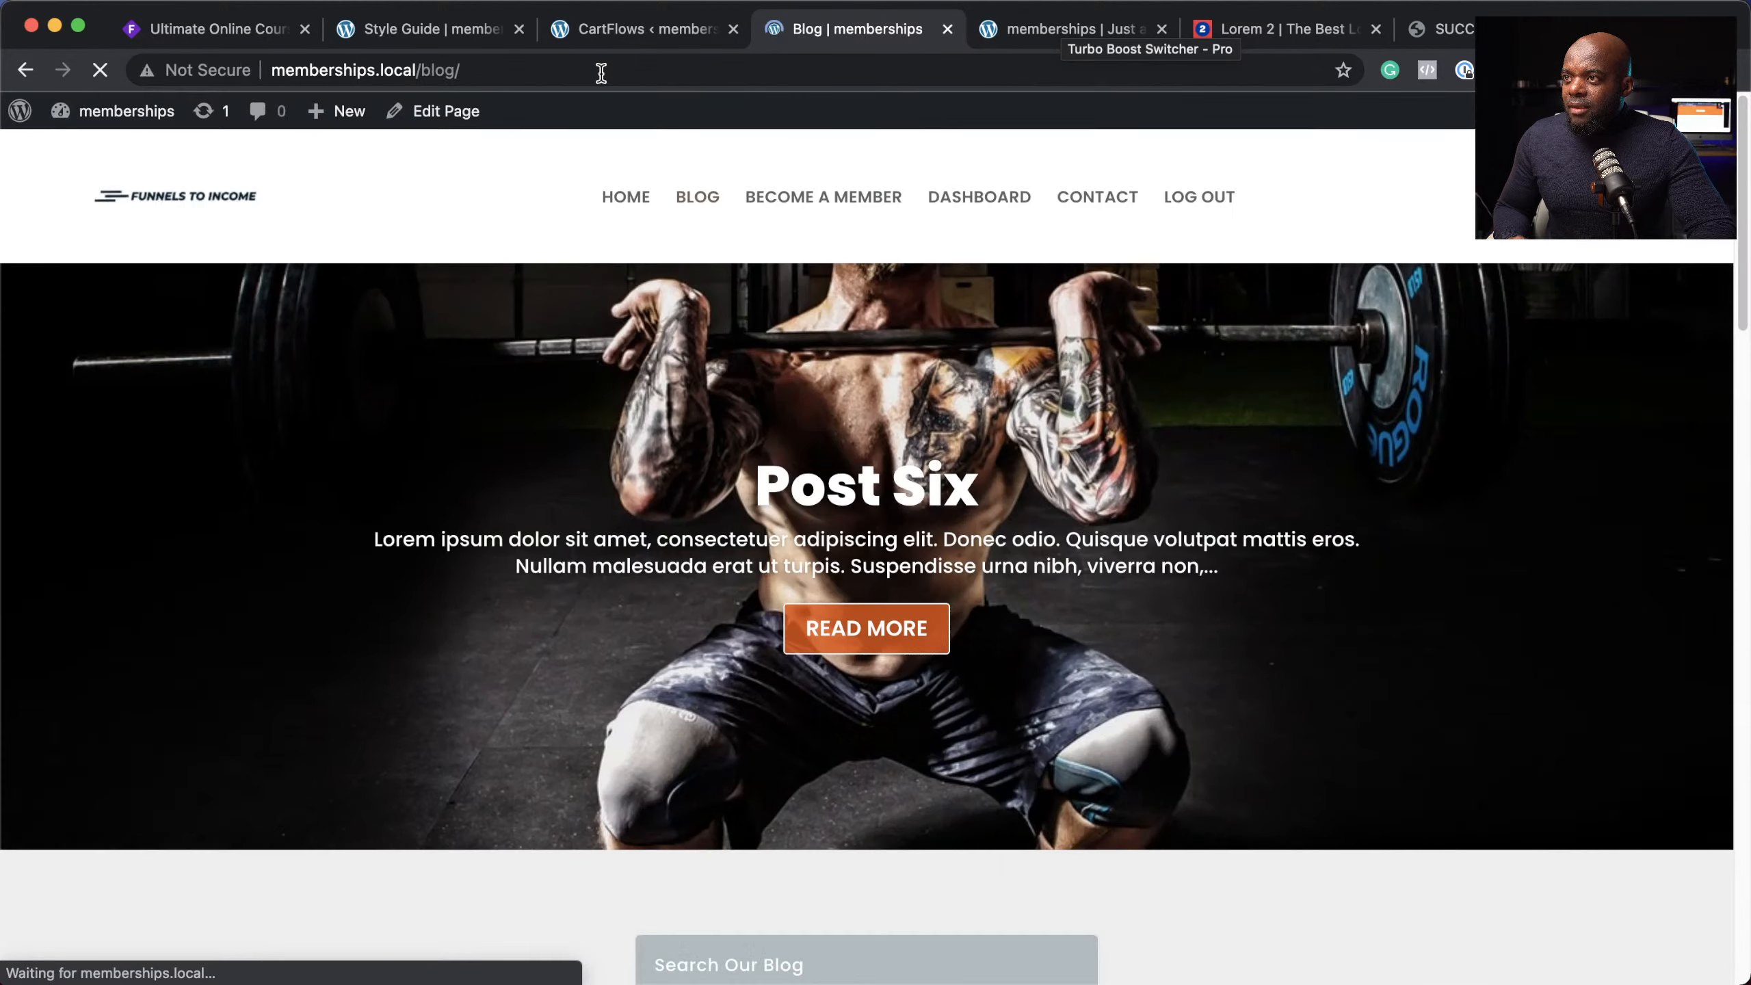
{"action": "left_click", "coordinate": [601, 70]}
{"action": "key", "text": "super+c"}
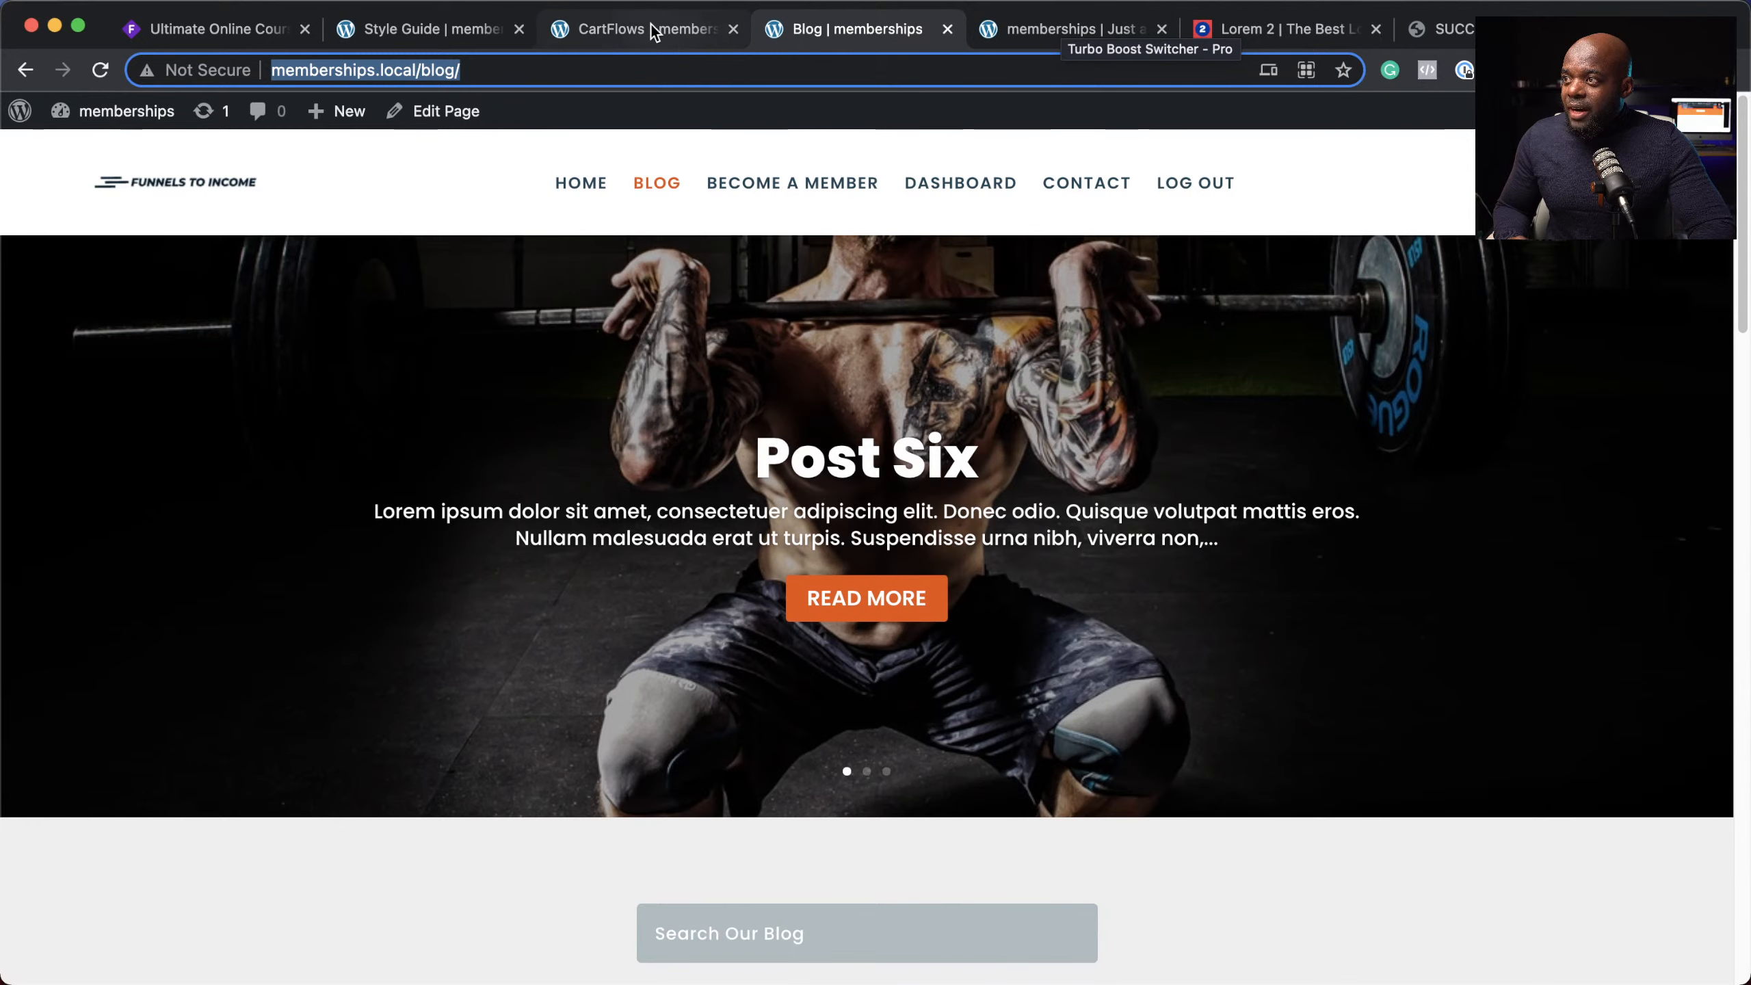
{"action": "left_click", "coordinate": [621, 24]}
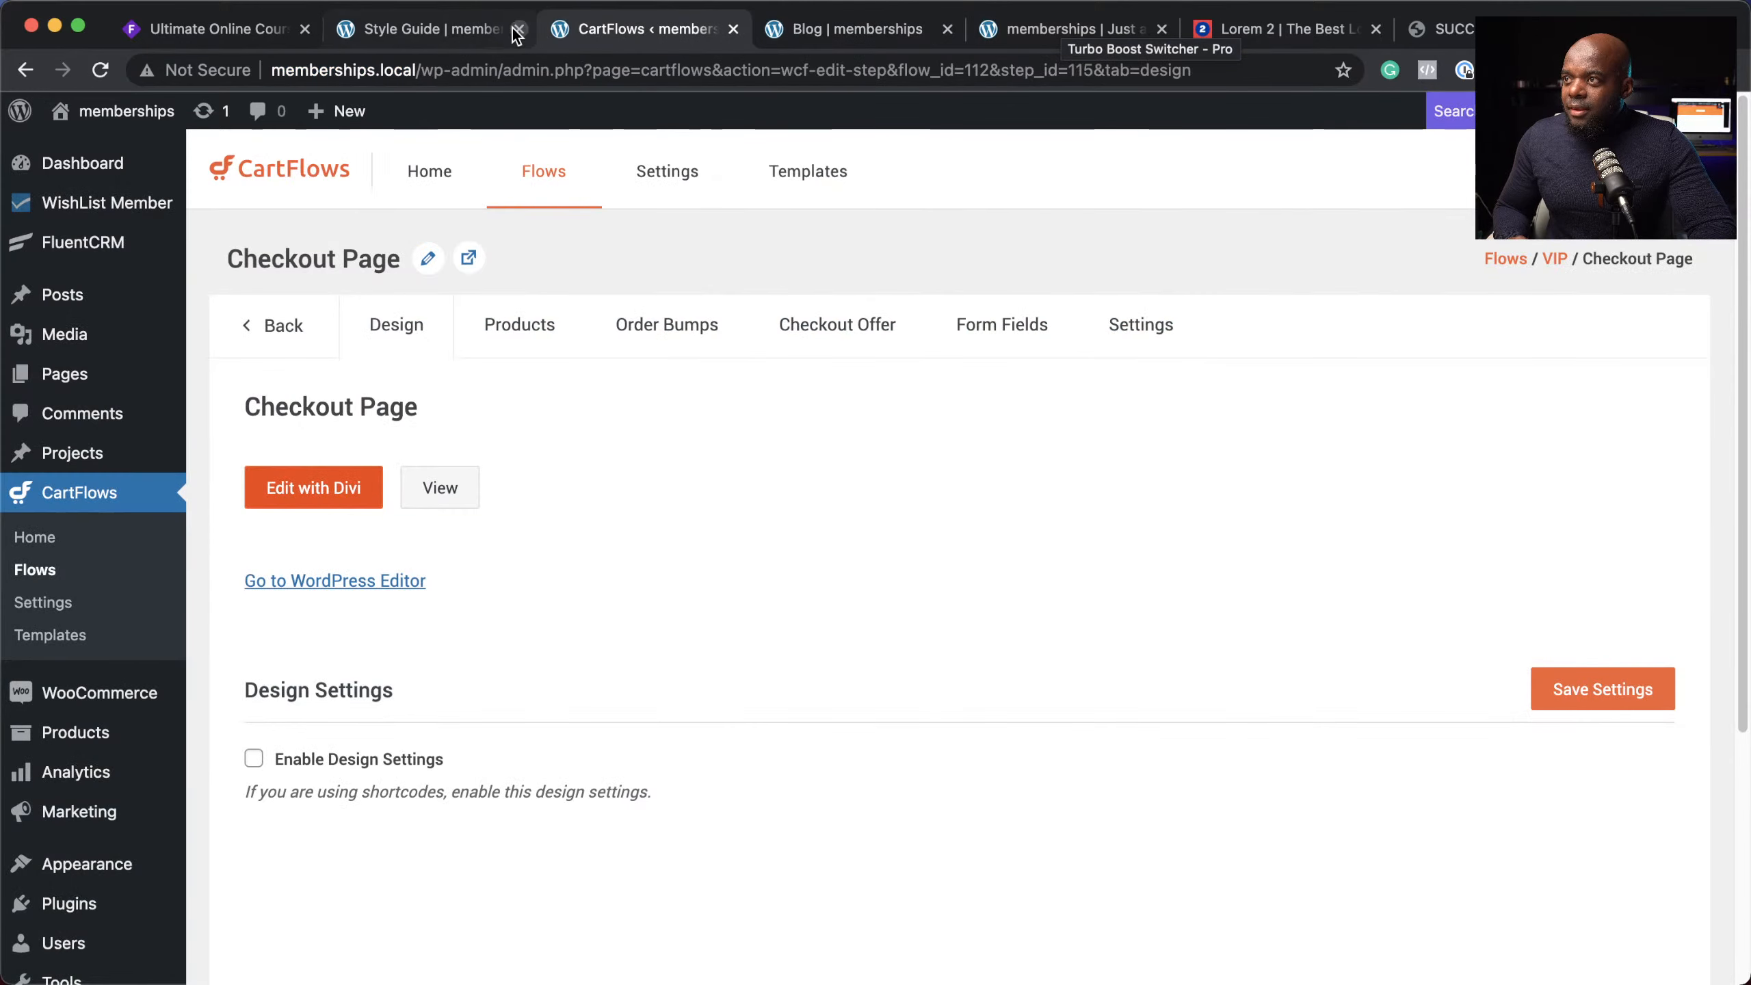
{"action": "left_click", "coordinate": [480, 29]}
{"action": "left_click", "coordinate": [812, 28]}
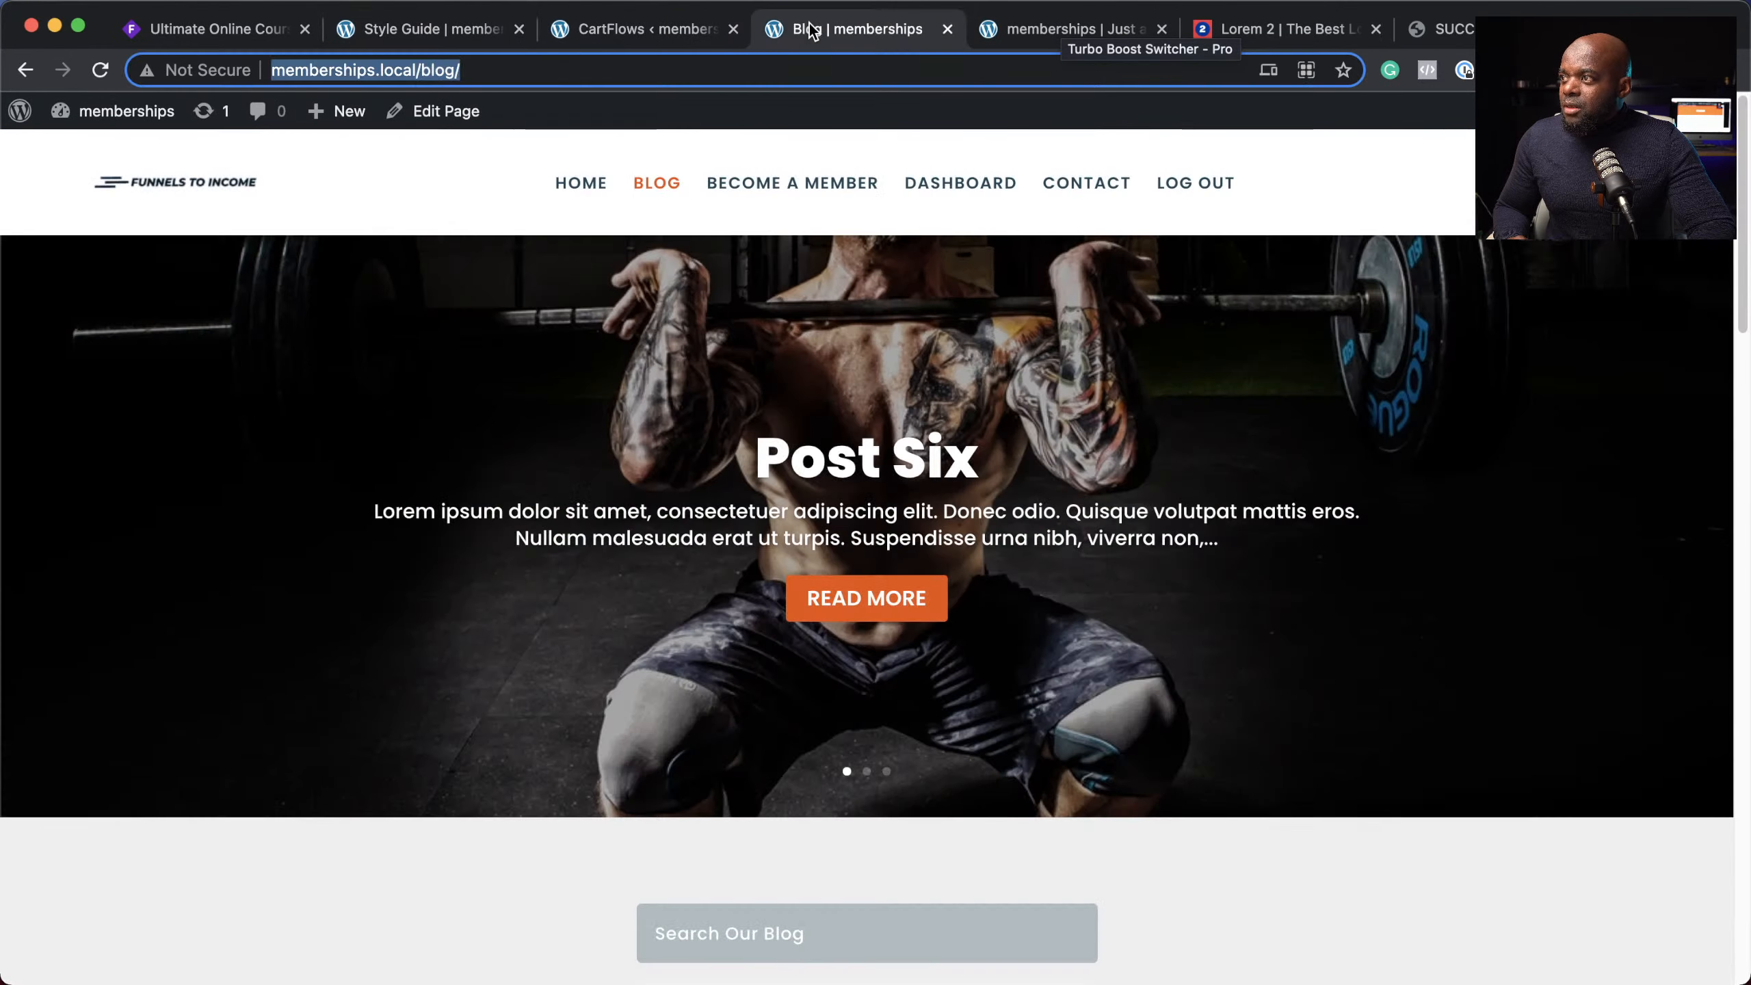
{"action": "left_click", "coordinate": [1010, 30]}
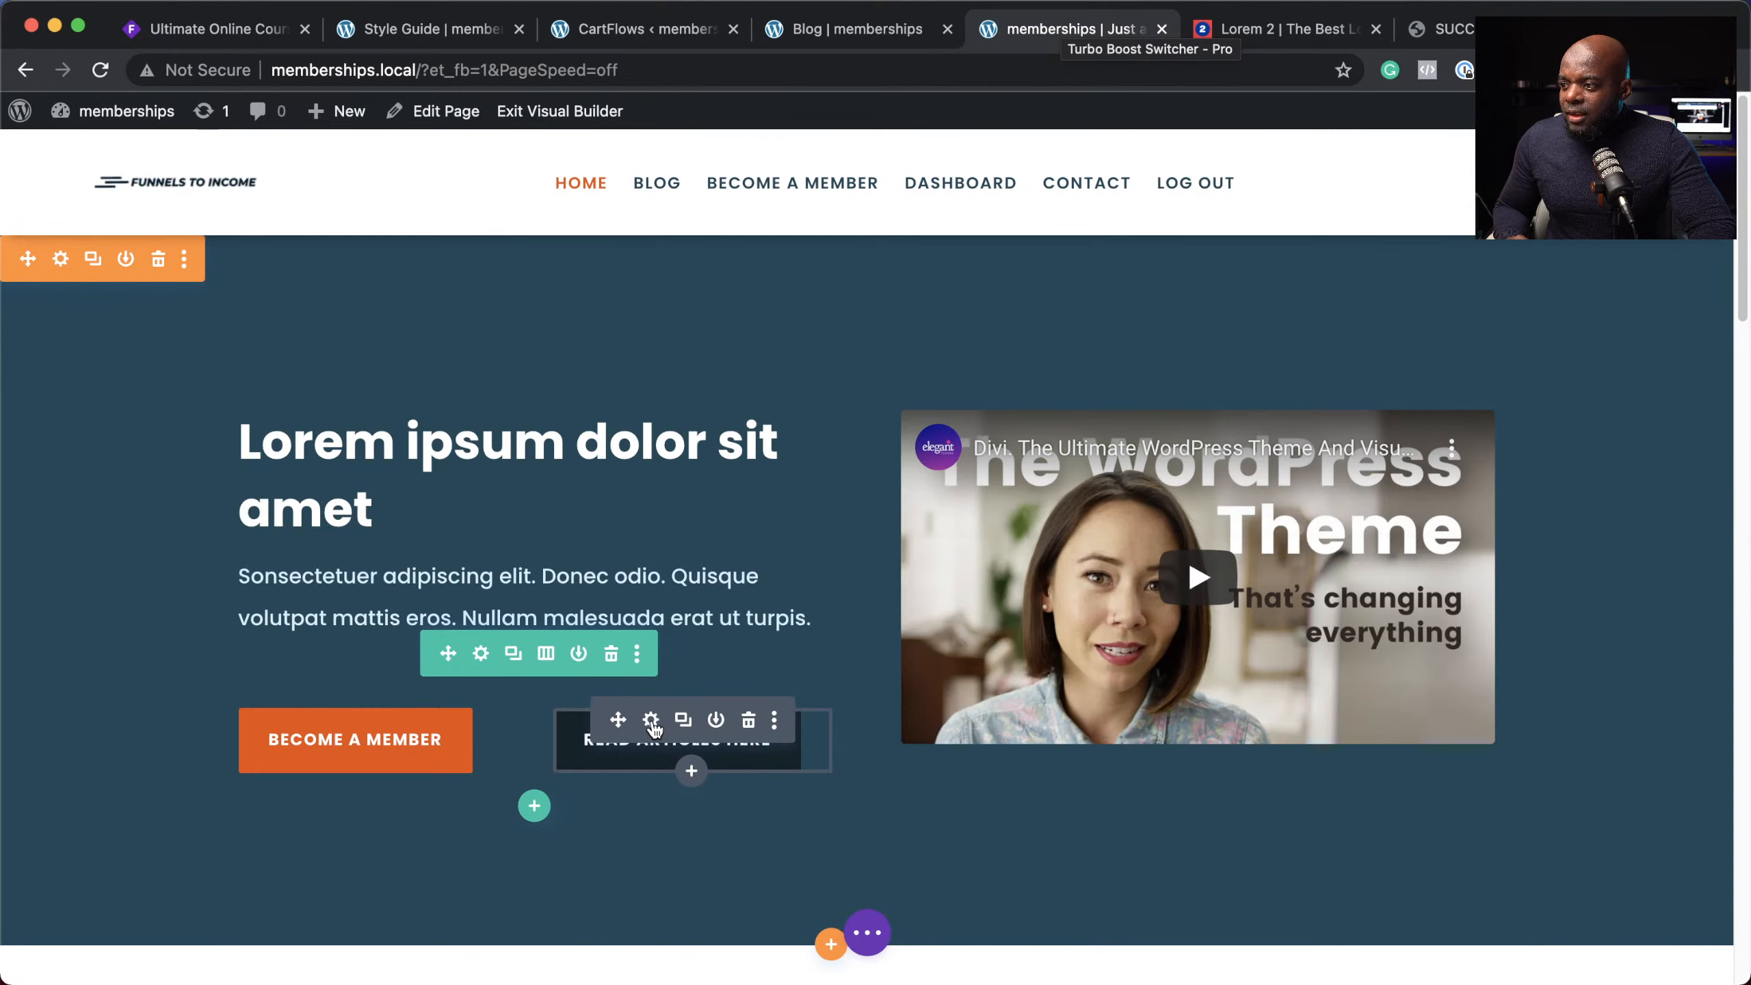
{"action": "left_click", "coordinate": [650, 721]}
{"action": "left_click", "coordinate": [157, 478]}
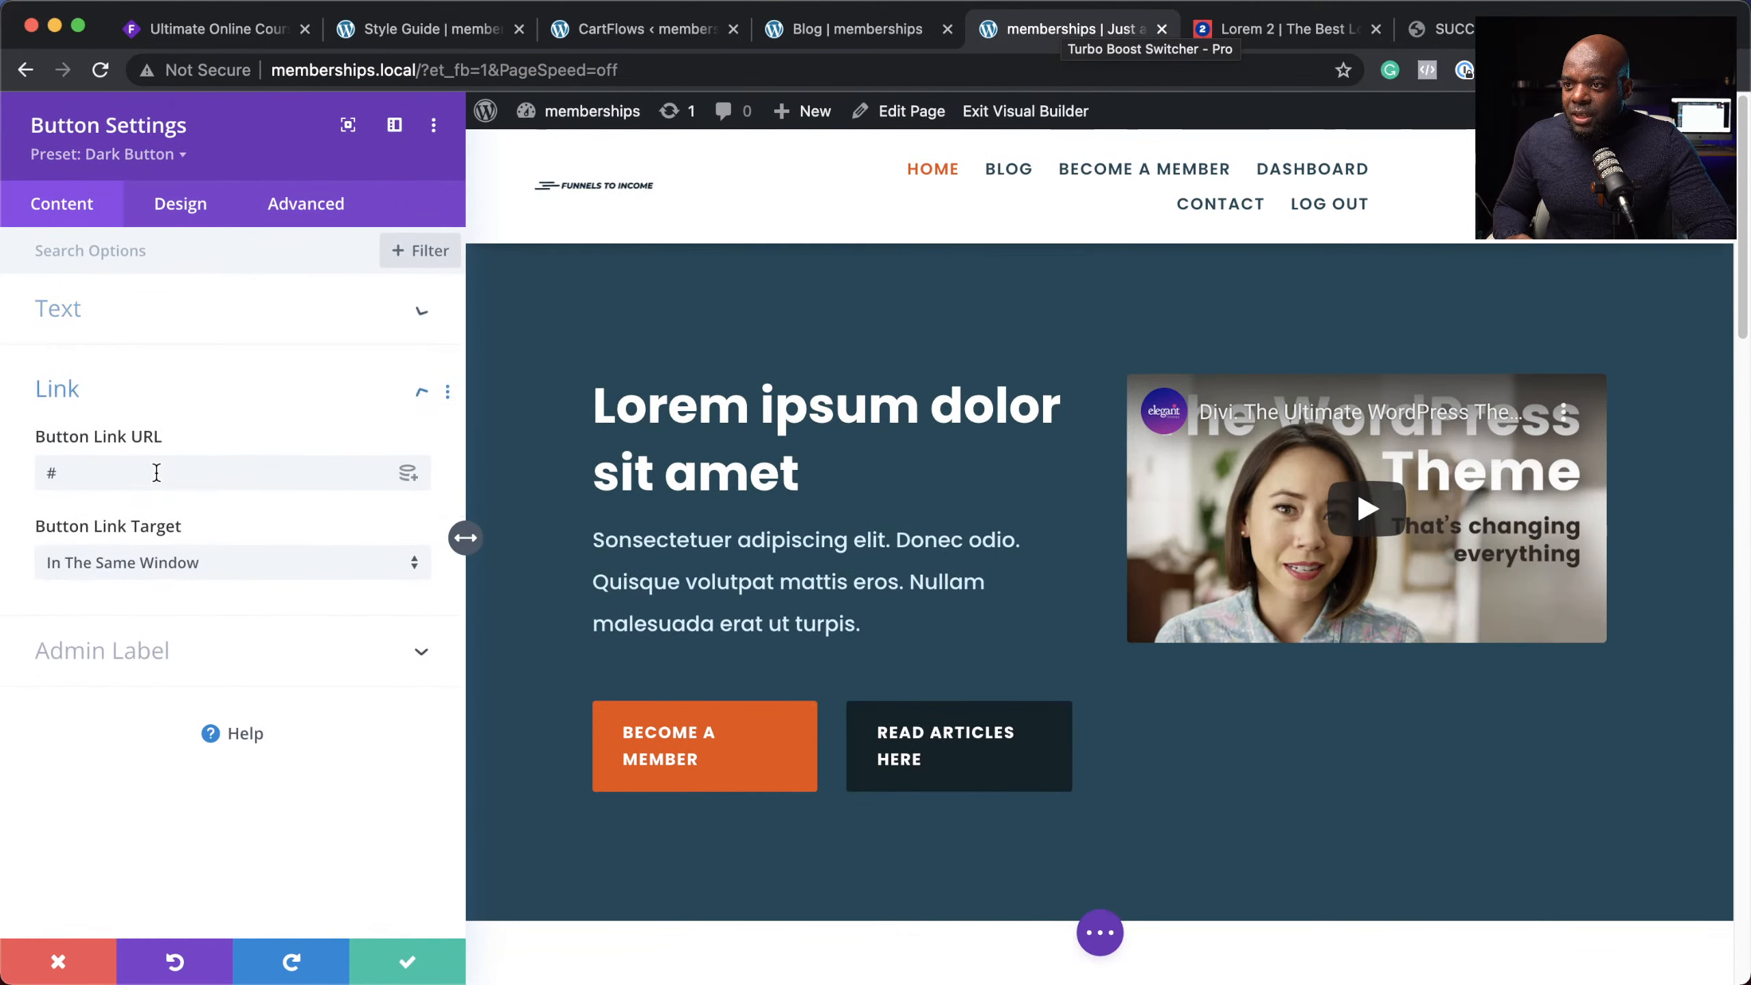
{"action": "left_click", "coordinate": [156, 472]}
{"action": "key", "text": "super+v"}
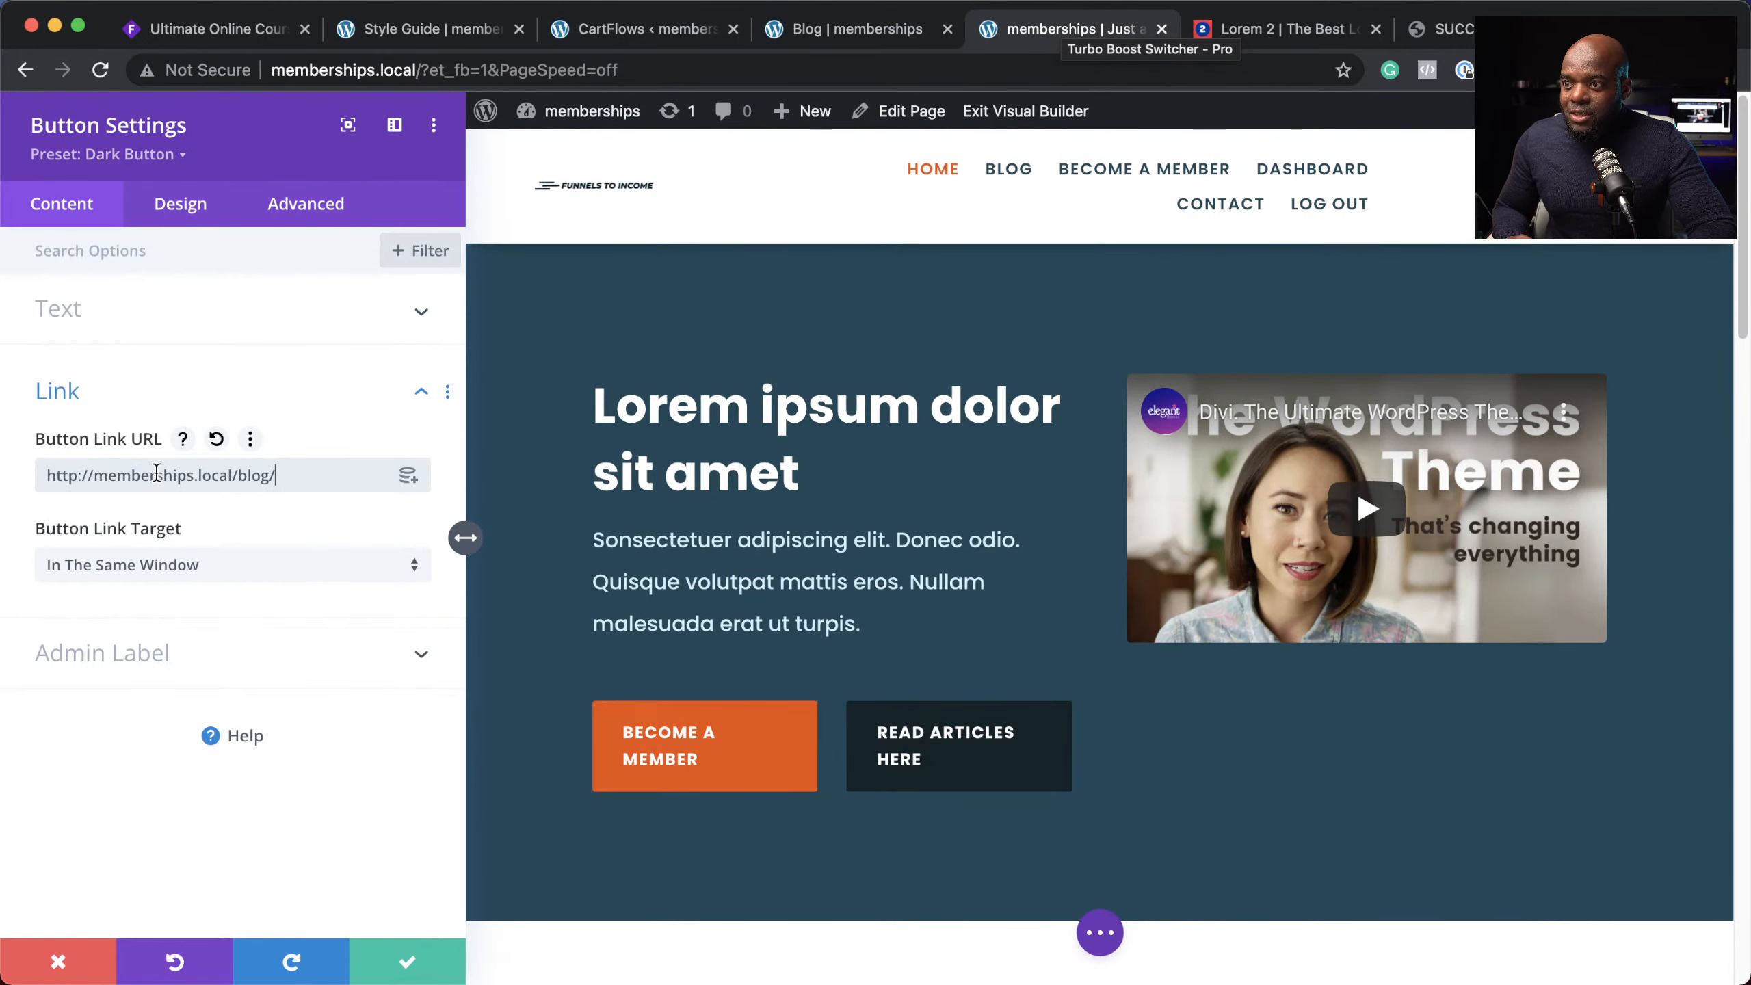
{"action": "left_click", "coordinate": [408, 963]}
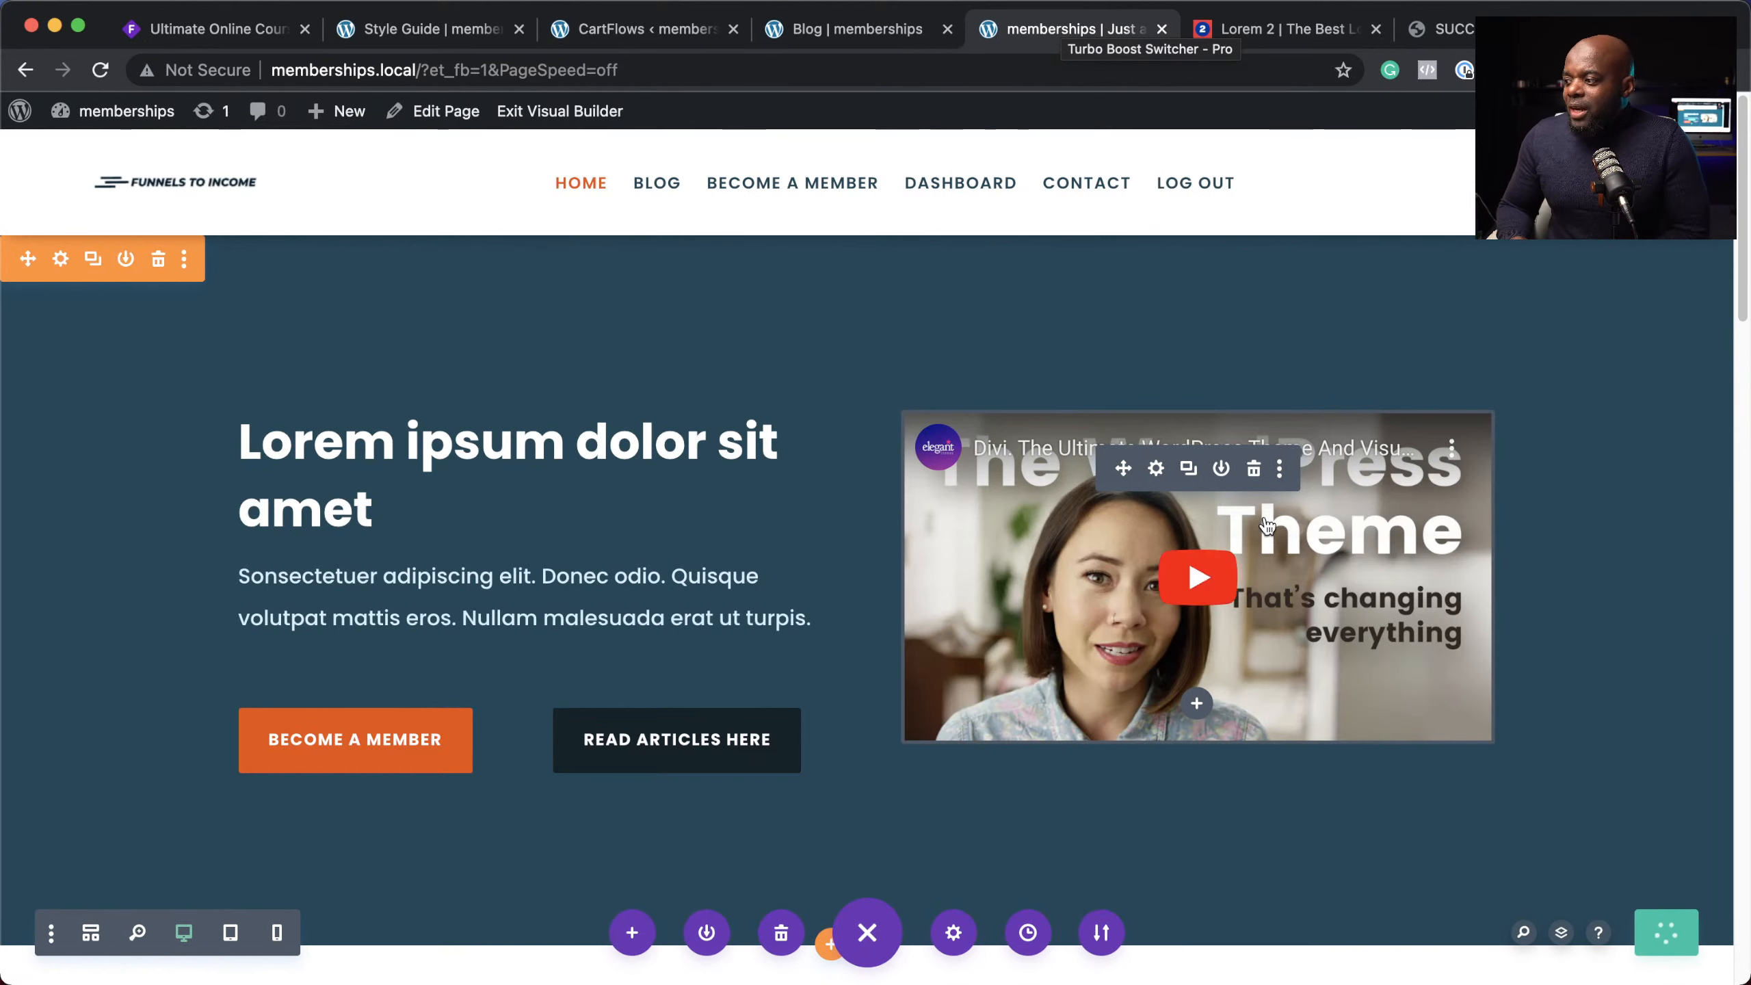
{"action": "left_click", "coordinate": [521, 116]}
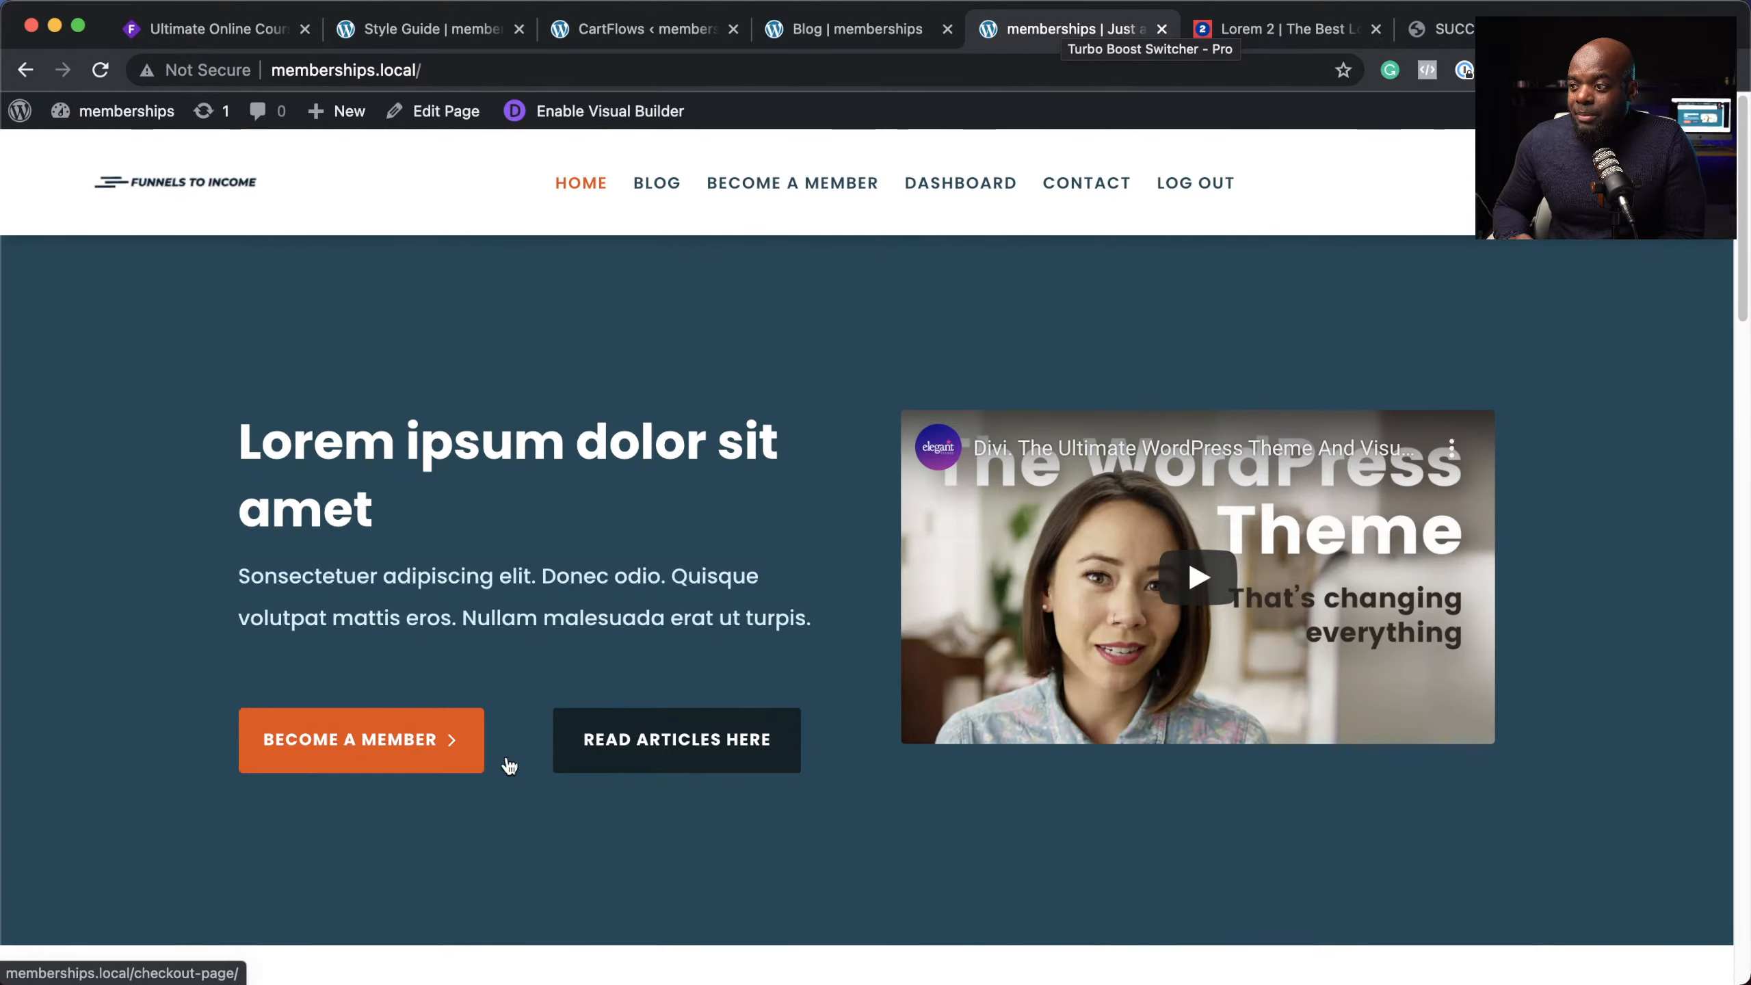
Step: Follow Become a Member to the checkout and review billing details and the VIP MEMBER $299.00 summary
{"action": "left_click", "coordinate": [352, 748]}
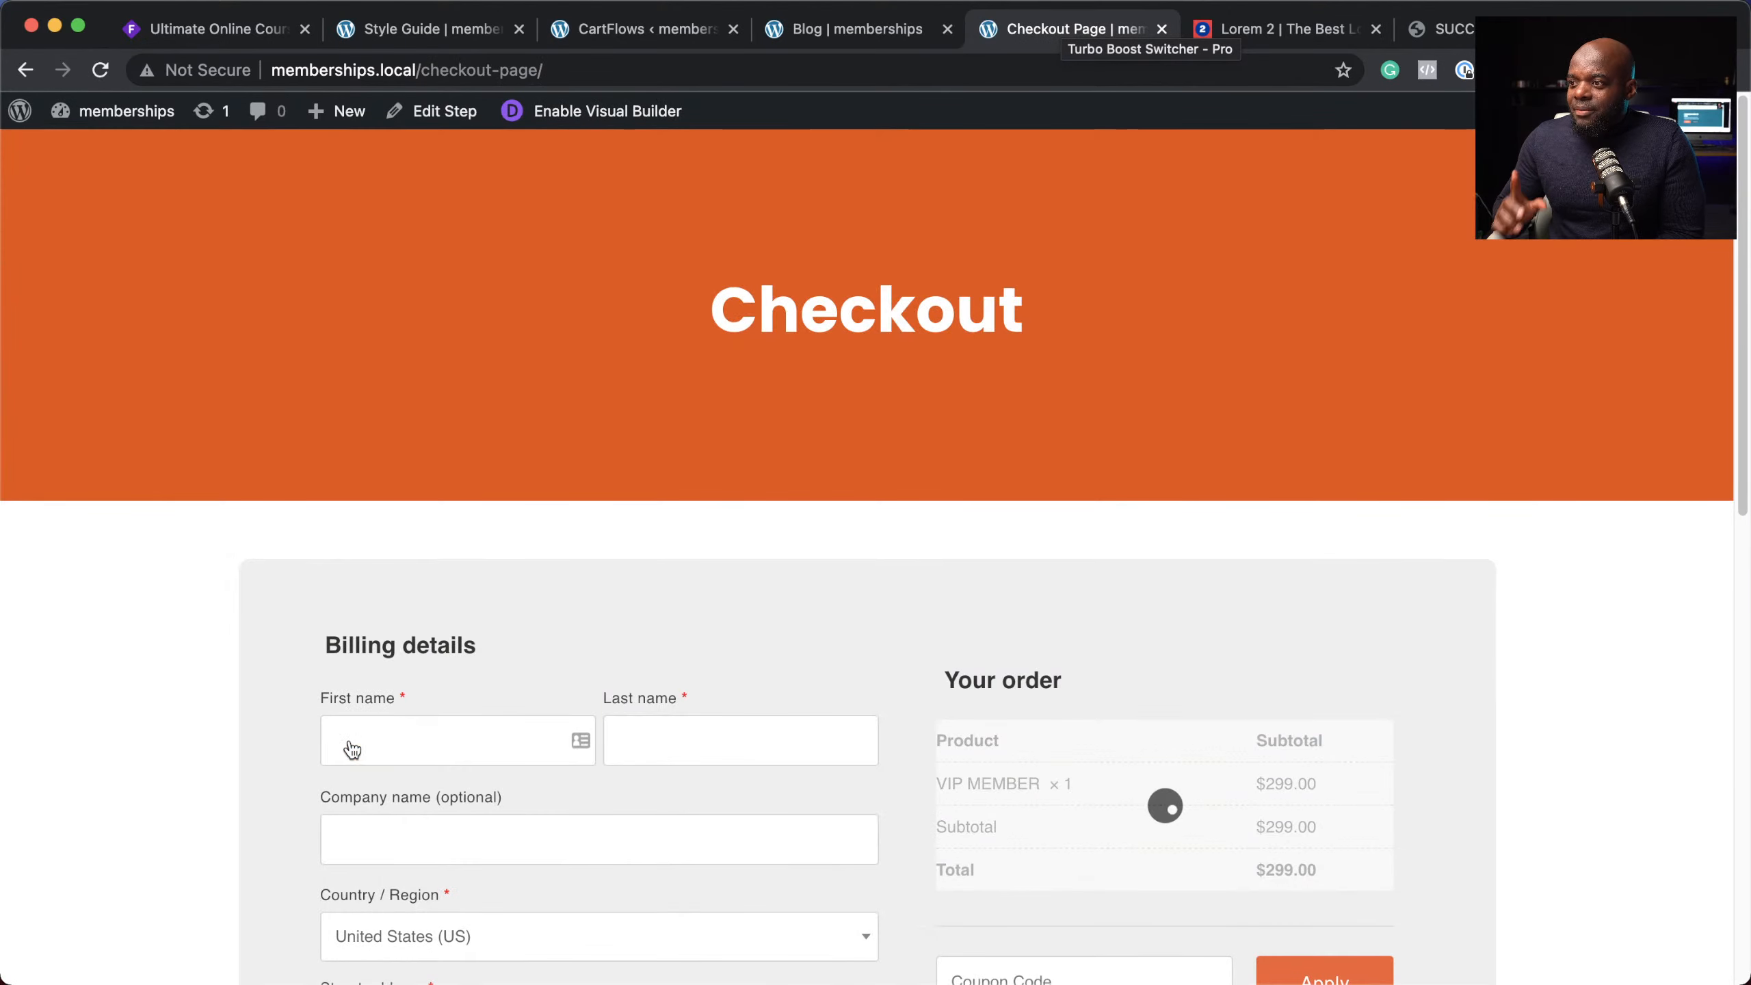
{"action": "scroll", "coordinate": [864, 666], "scroll_direction": "down", "scroll_amount": 10}
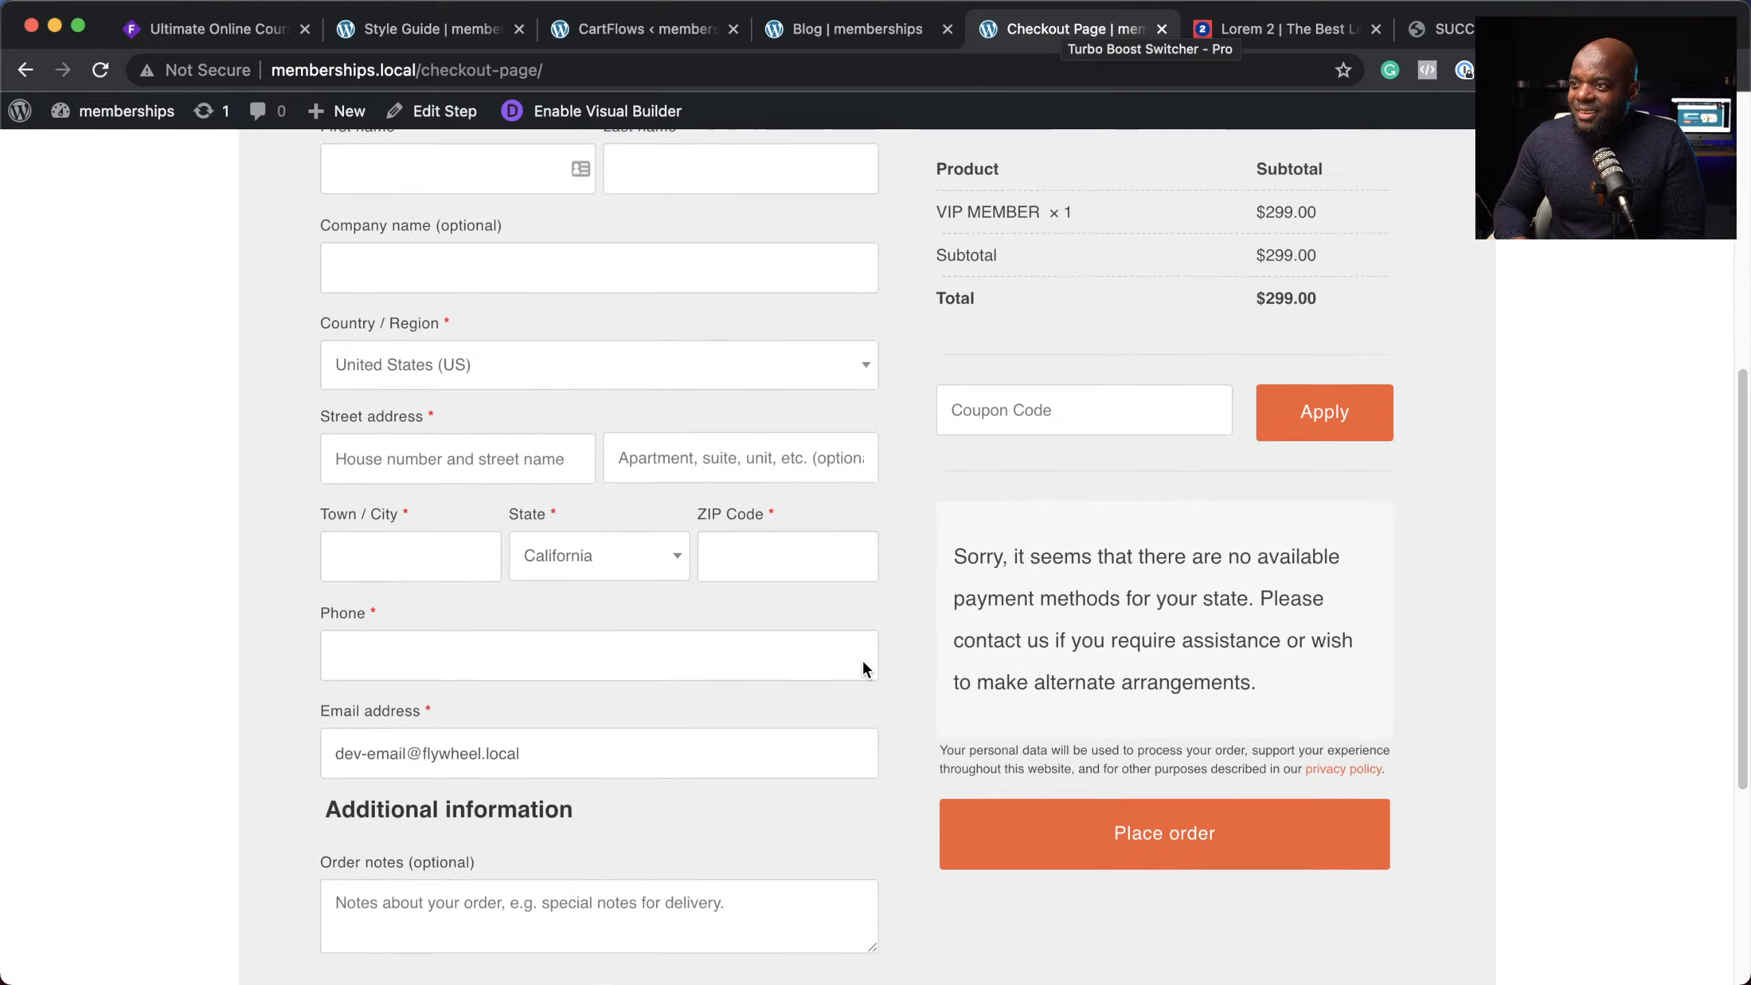
{"action": "scroll", "coordinate": [863, 668], "scroll_direction": "up", "scroll_amount": 10}
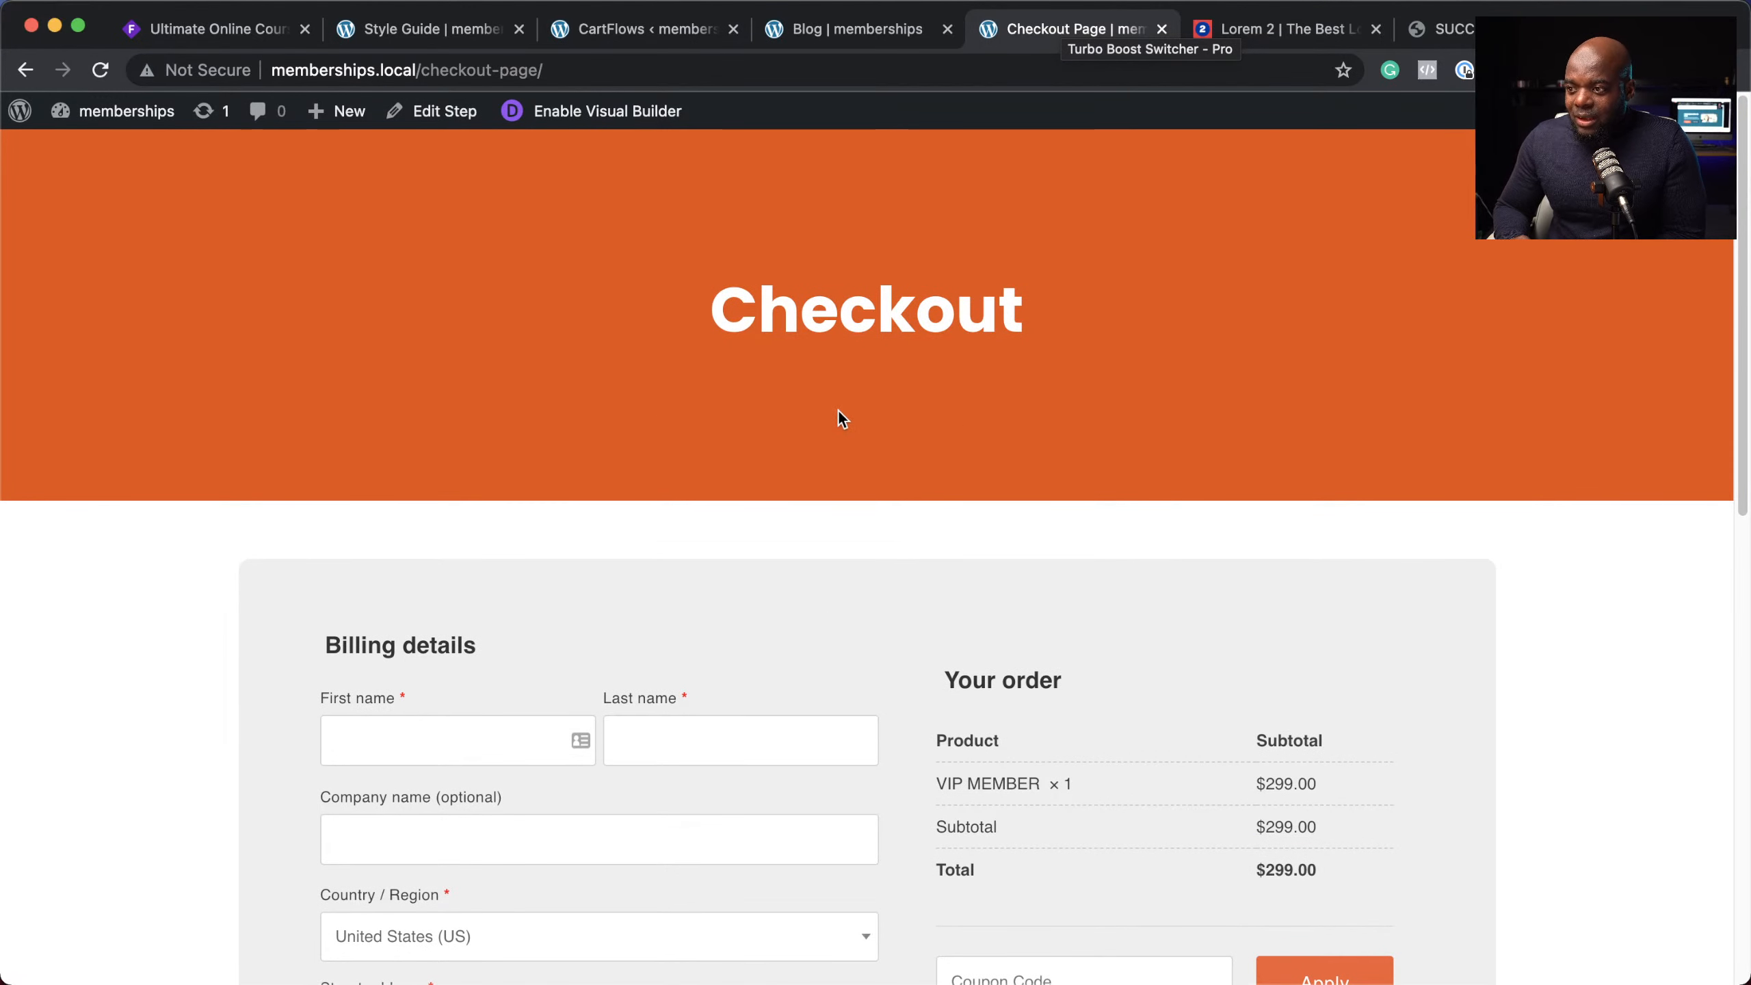
{"action": "scroll", "coordinate": [878, 645], "scroll_direction": "down", "scroll_amount": 5}
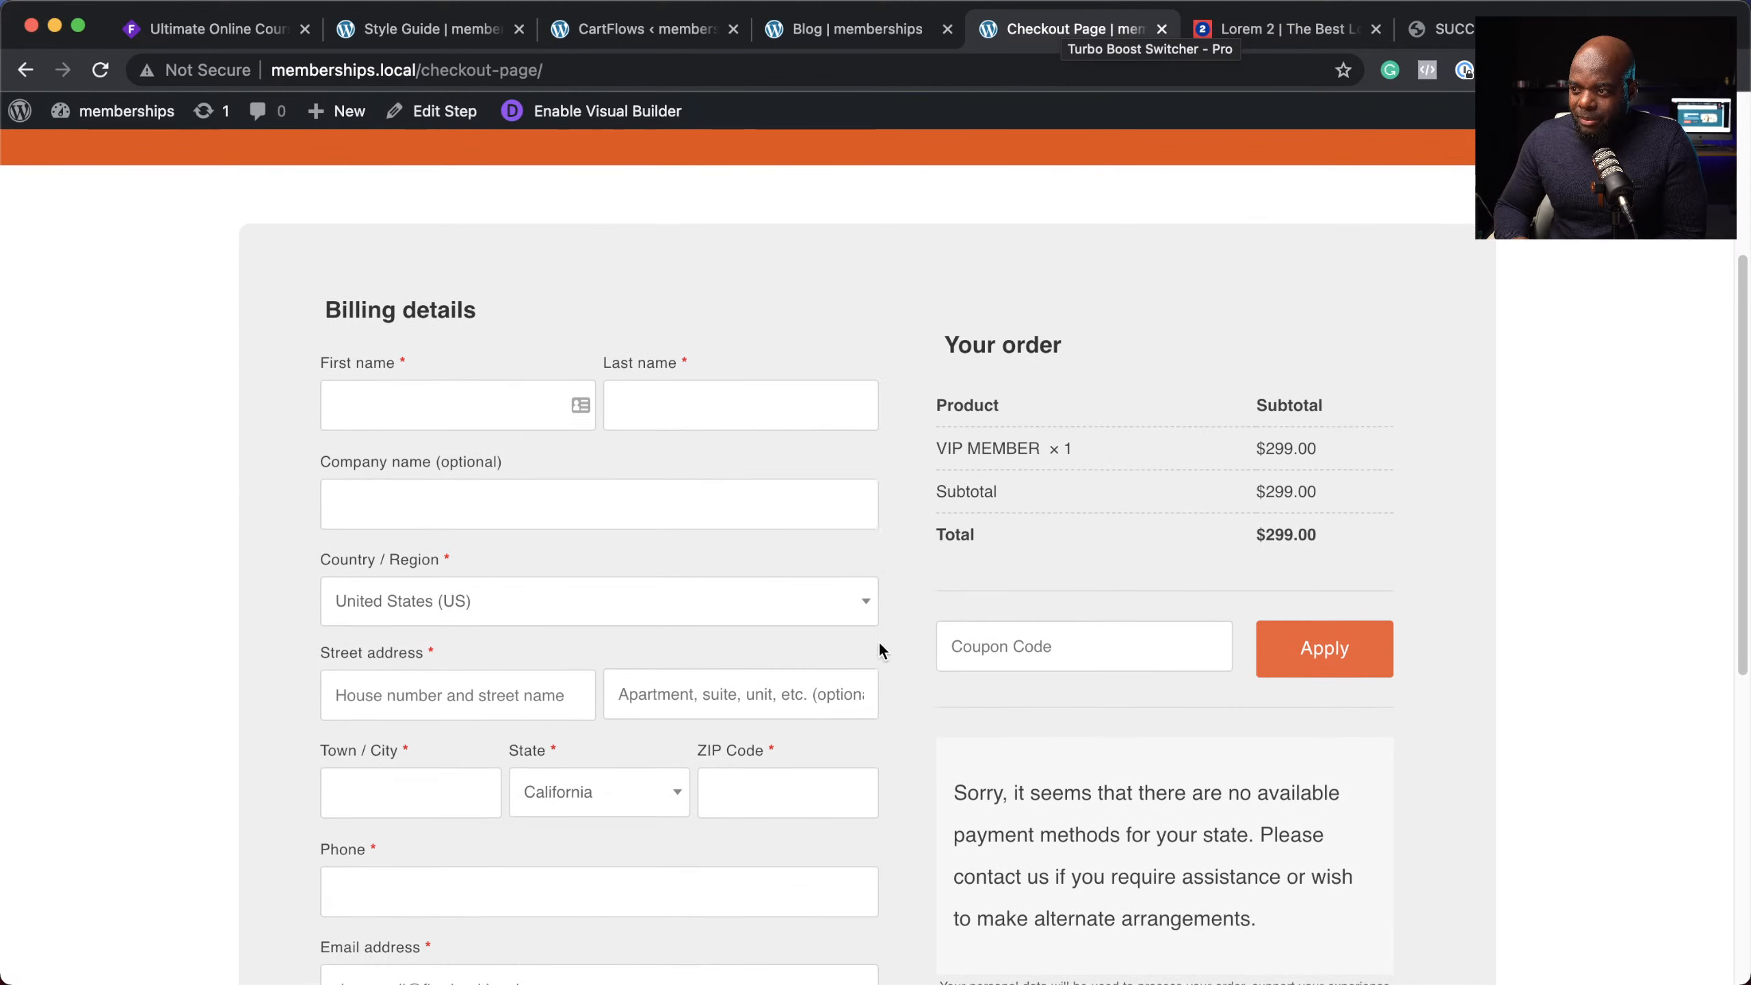
{"action": "scroll", "coordinate": [879, 649], "scroll_direction": "down", "scroll_amount": 7}
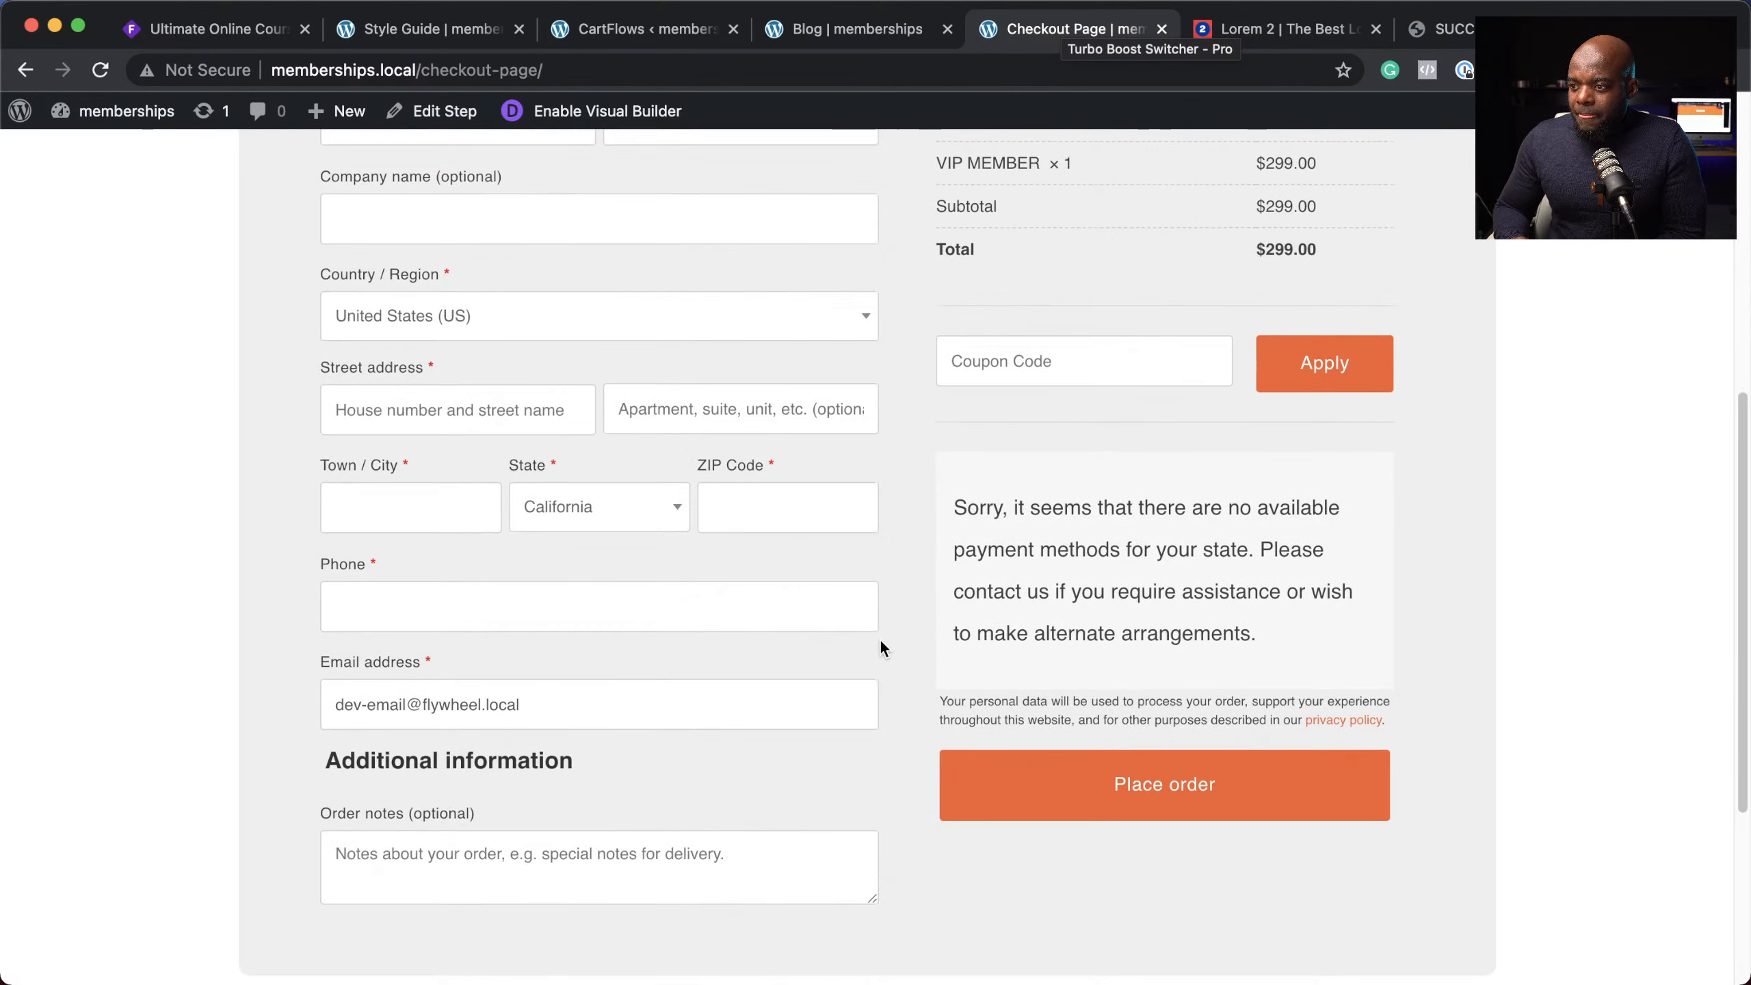
{"action": "scroll", "coordinate": [879, 644], "scroll_direction": "up", "scroll_amount": 6}
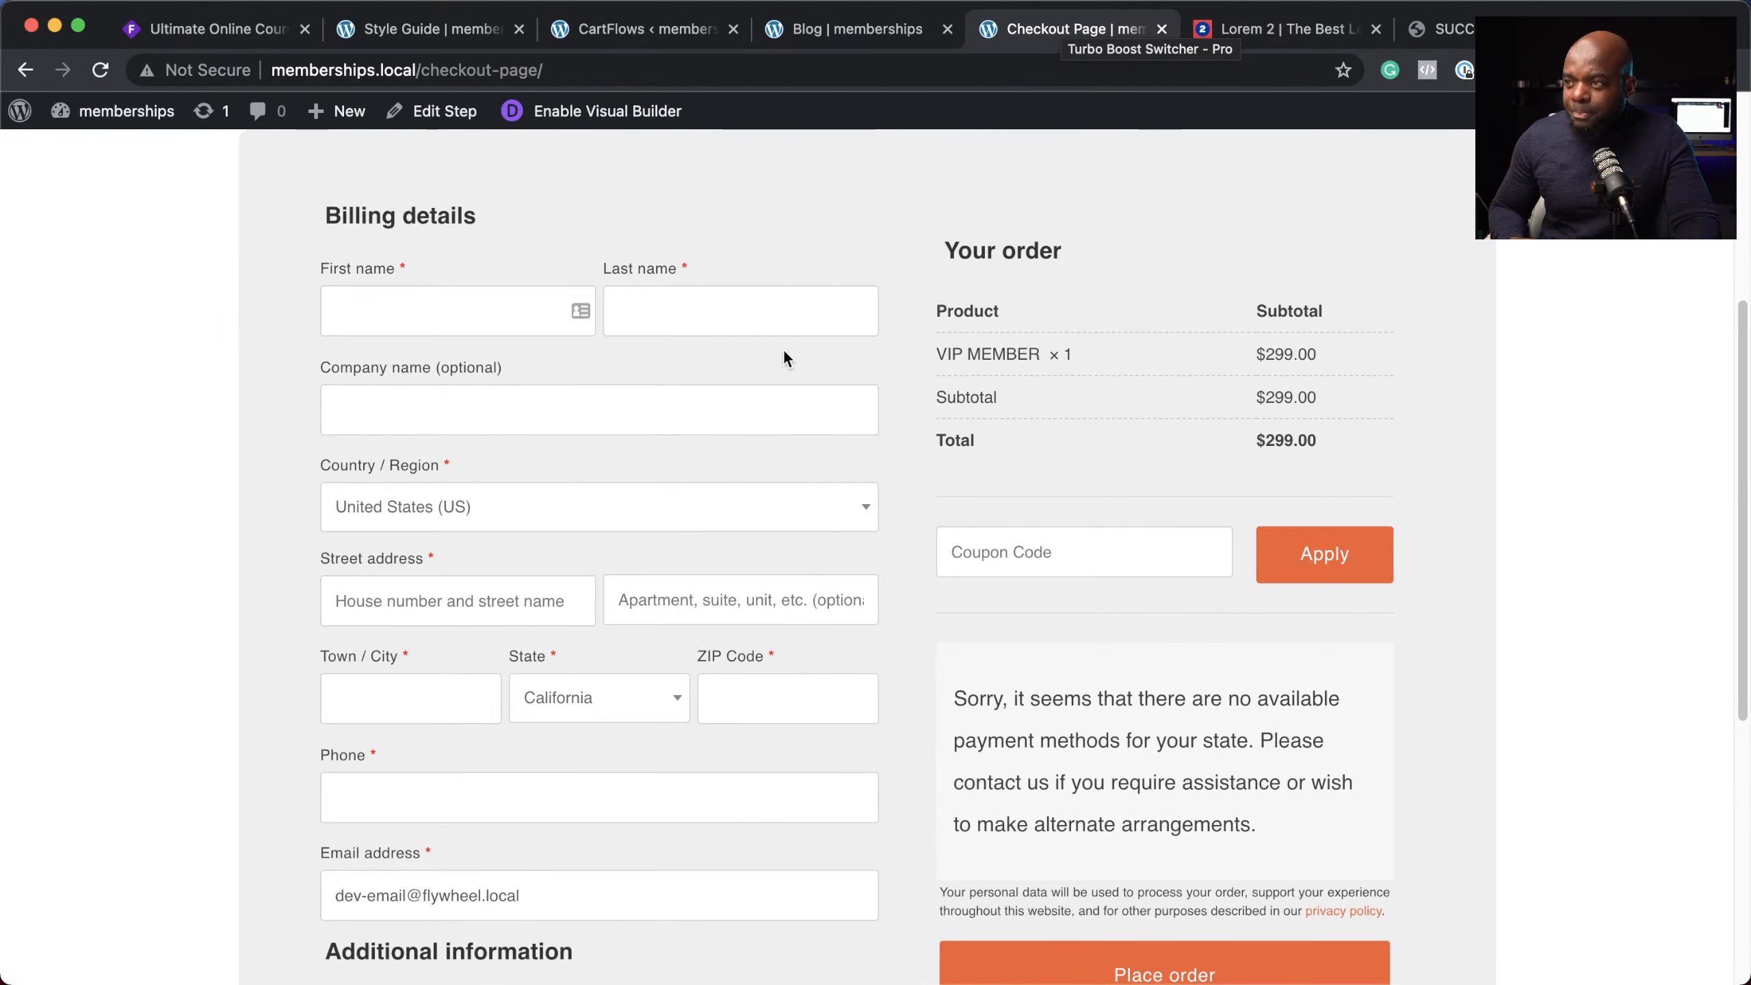
{"action": "scroll", "coordinate": [859, 445], "scroll_direction": "up", "scroll_amount": 1}
{"action": "scroll", "coordinate": [832, 481], "scroll_direction": "up", "scroll_amount": 6}
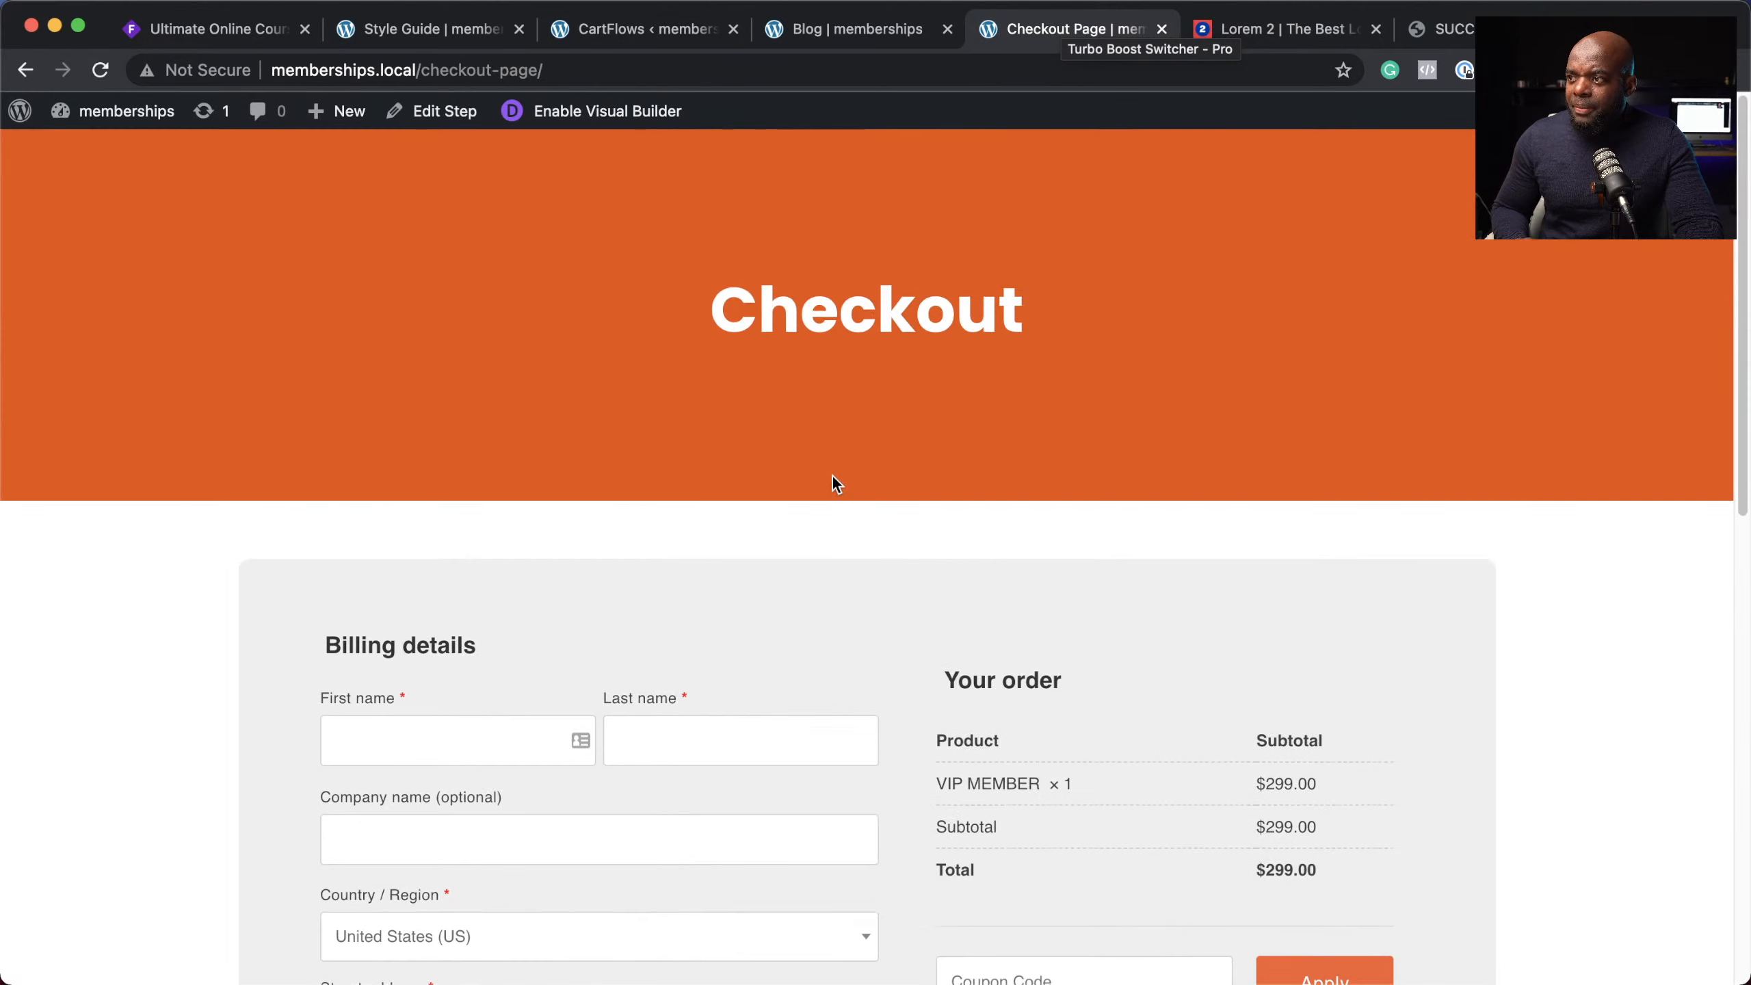
{"action": "scroll", "coordinate": [836, 480], "scroll_direction": "down", "scroll_amount": 5}
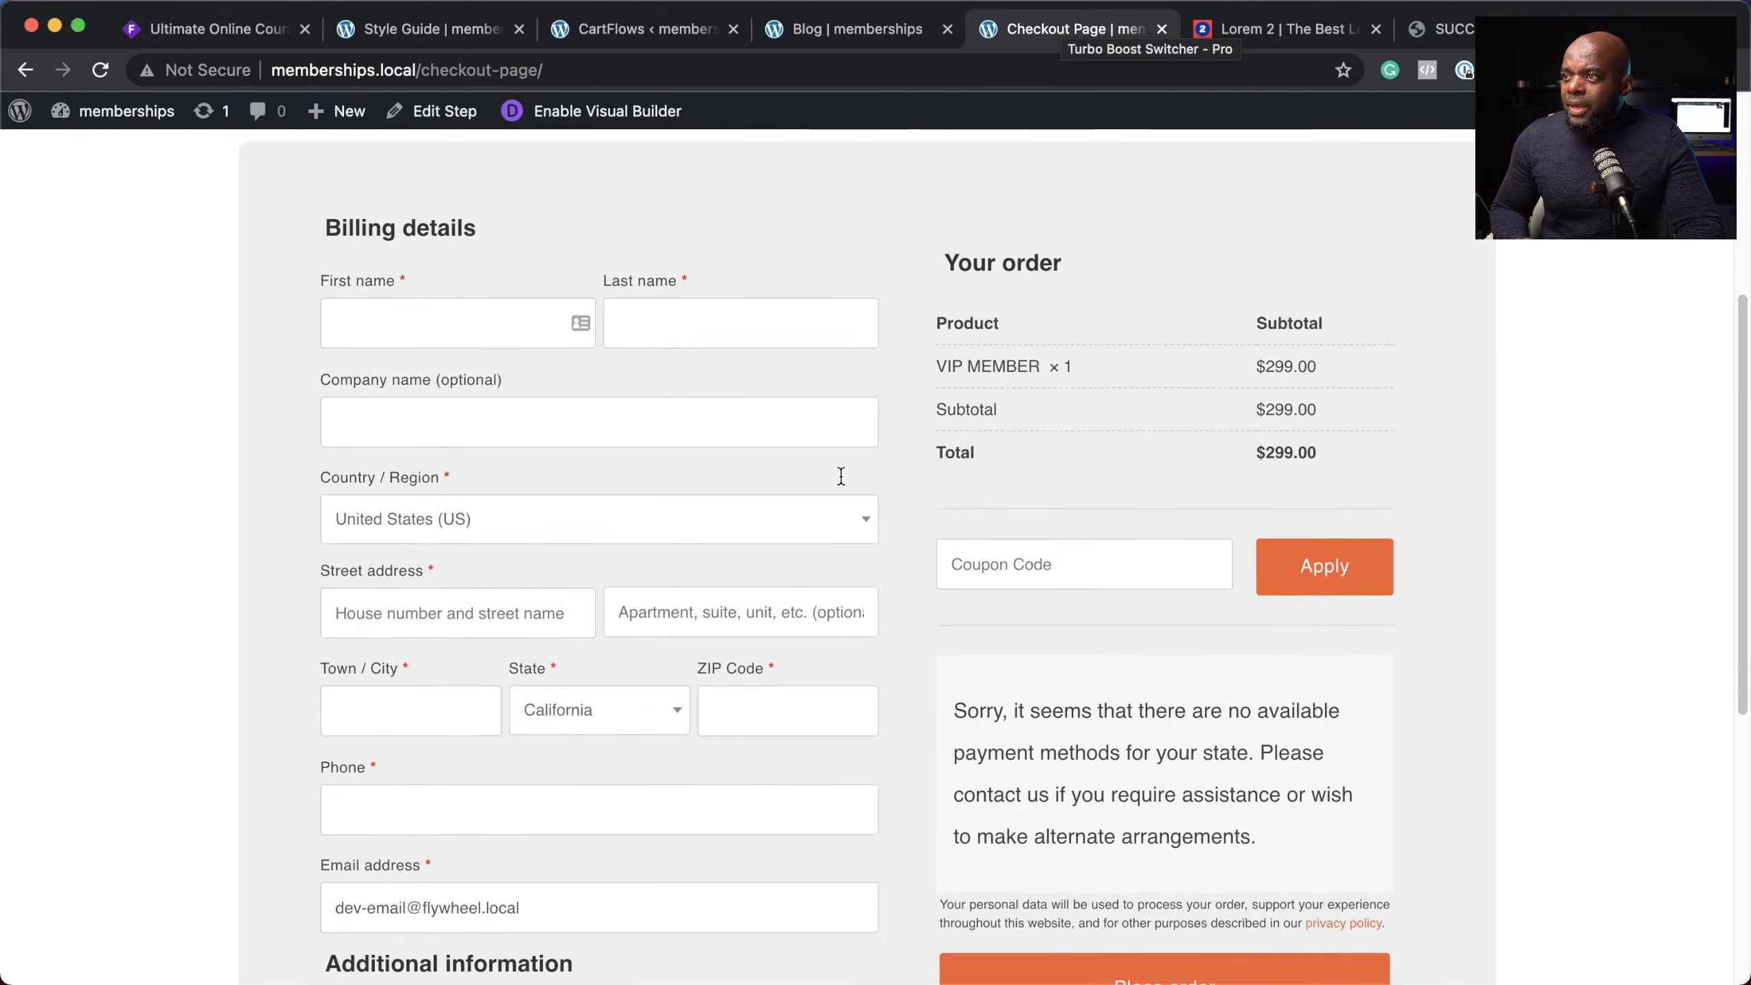
{"action": "scroll", "coordinate": [841, 476], "scroll_direction": "up", "scroll_amount": 6}
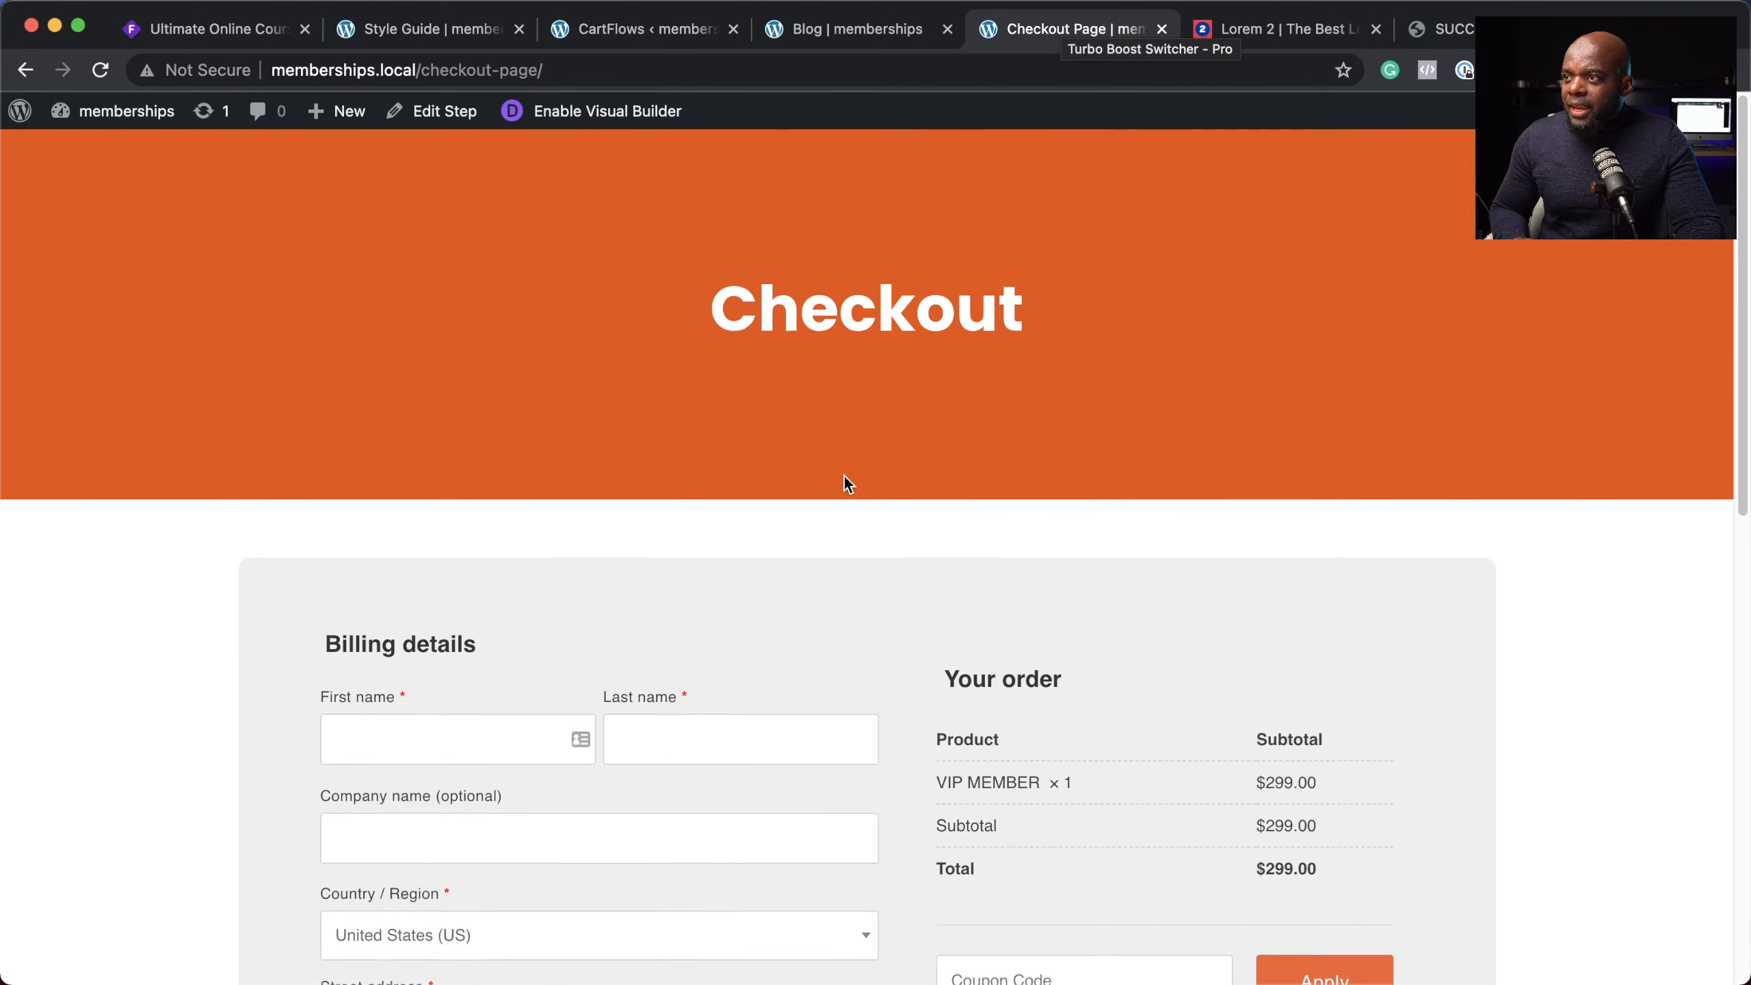
{"action": "scroll", "coordinate": [843, 474], "scroll_direction": "down", "scroll_amount": 13}
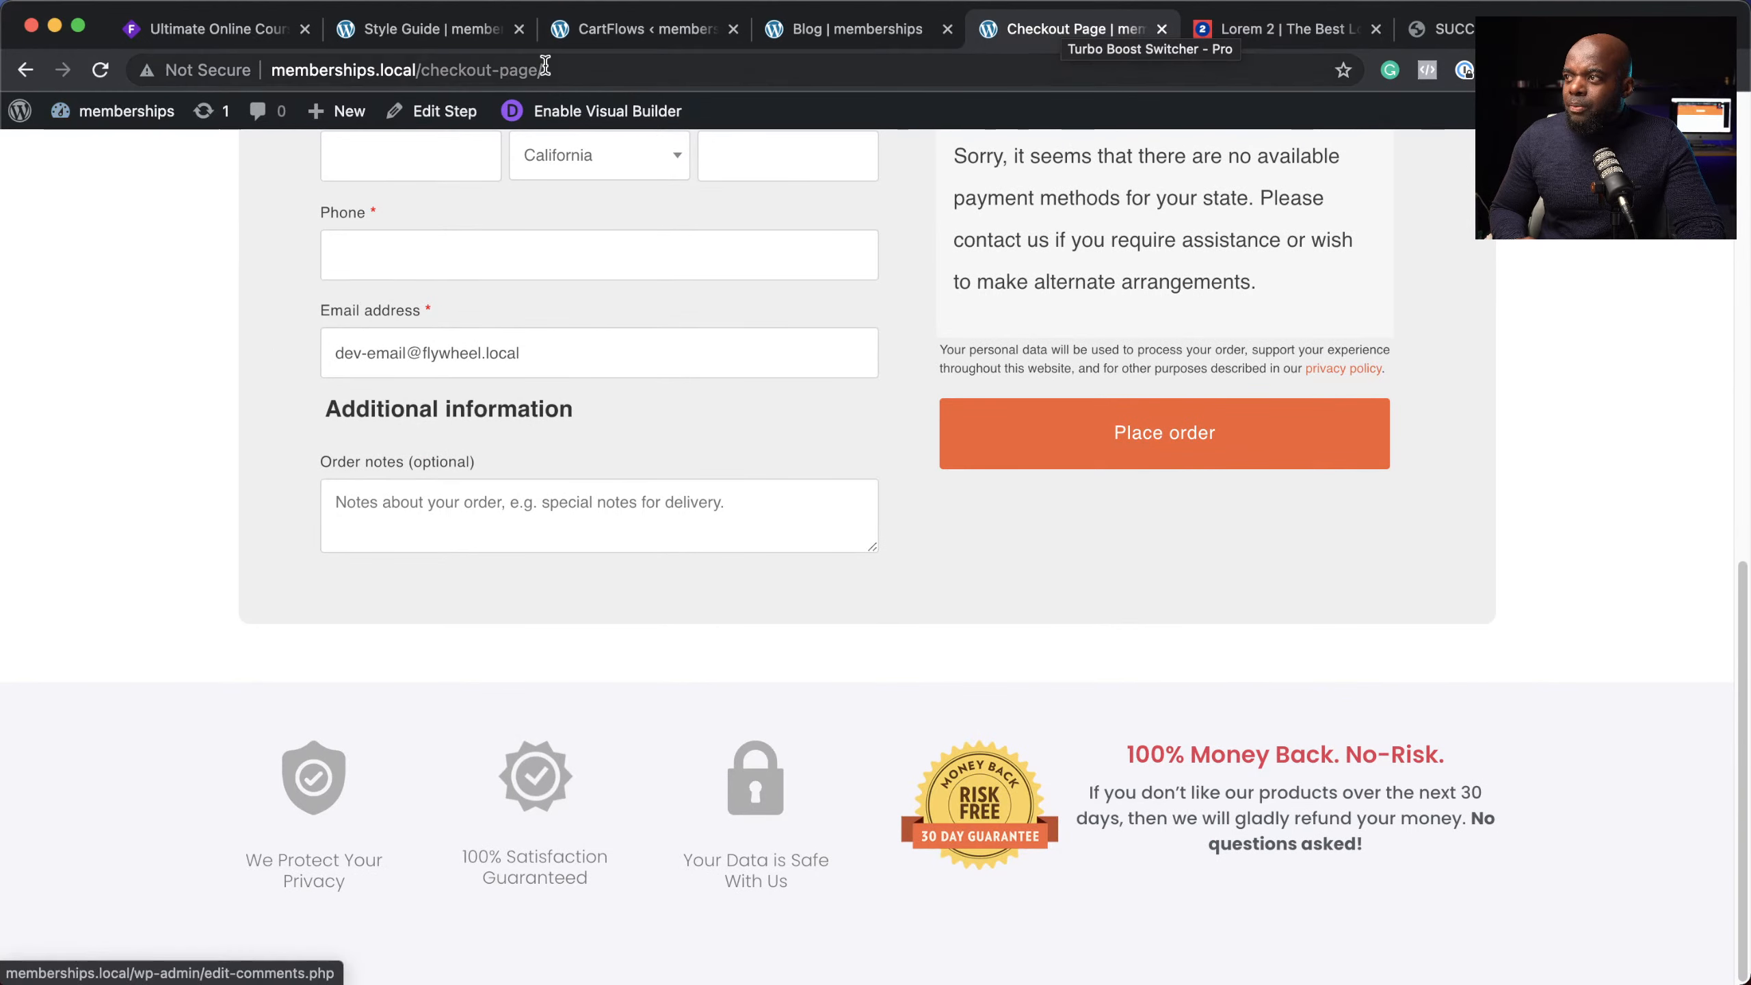
{"action": "scroll", "coordinate": [762, 643], "scroll_direction": "up", "scroll_amount": 13}
{"action": "scroll", "coordinate": [766, 646], "scroll_direction": "up", "scroll_amount": 1}
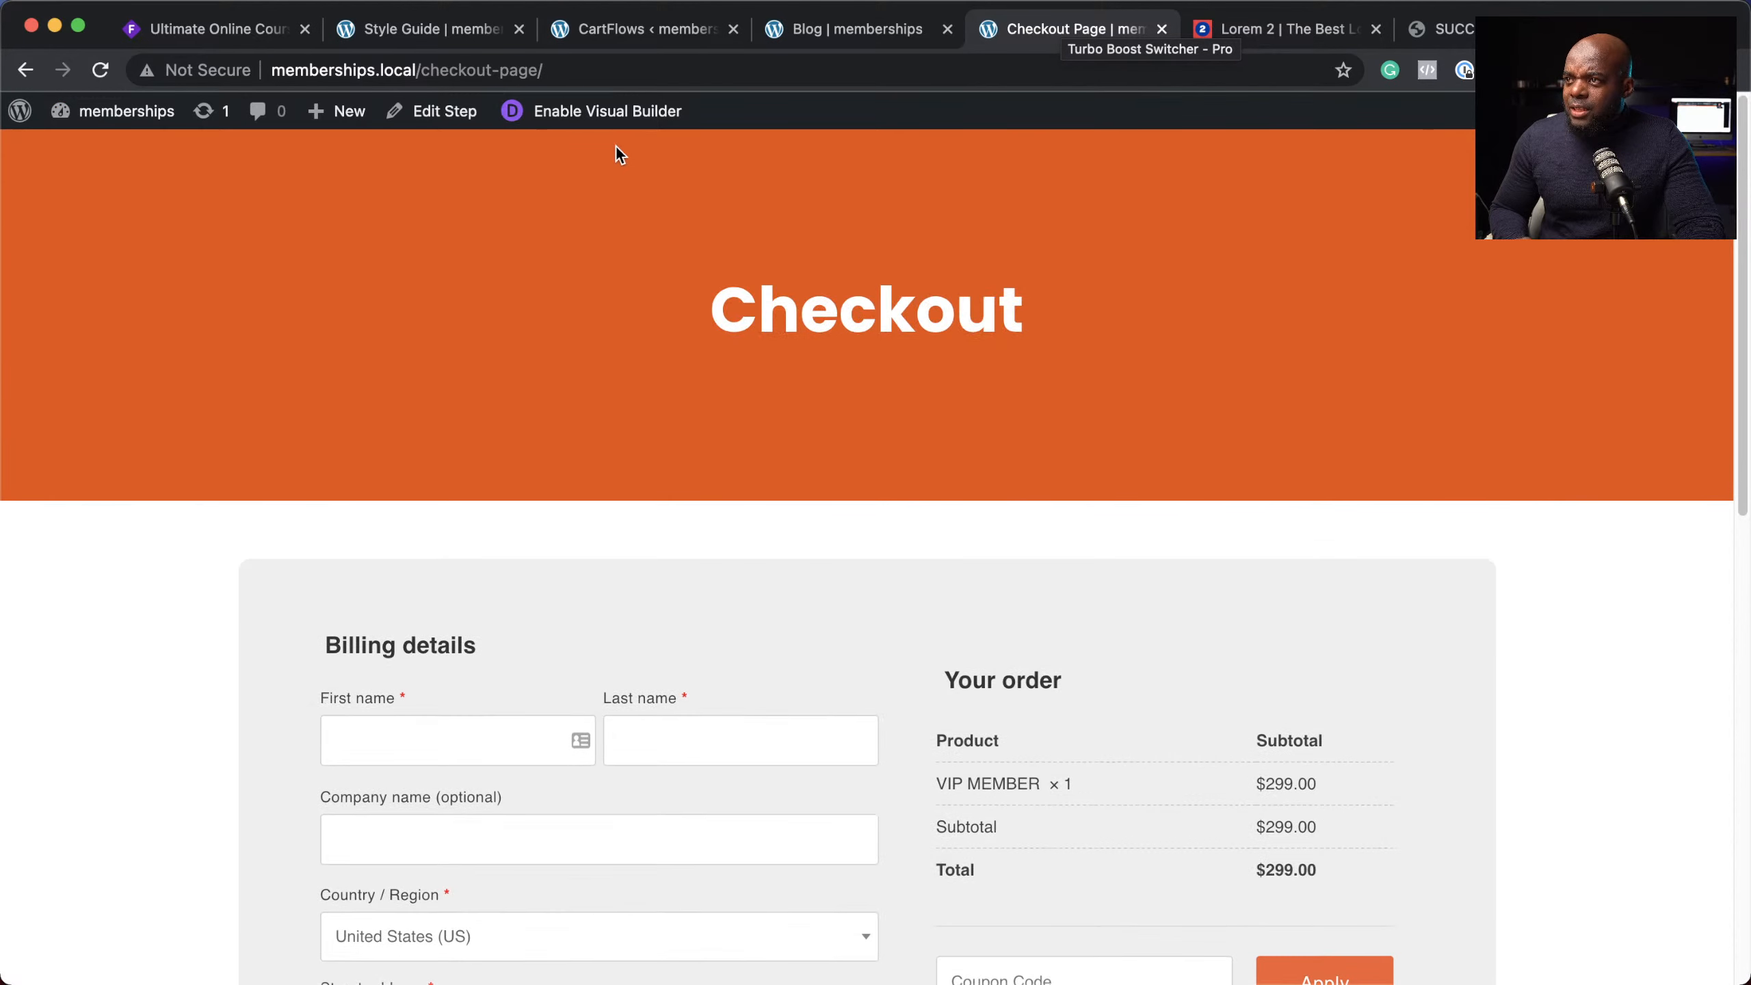
Step: From the home page, follow Read Articles Here to the blog and open the Post Five article
{"action": "left_click", "coordinate": [874, 31]}
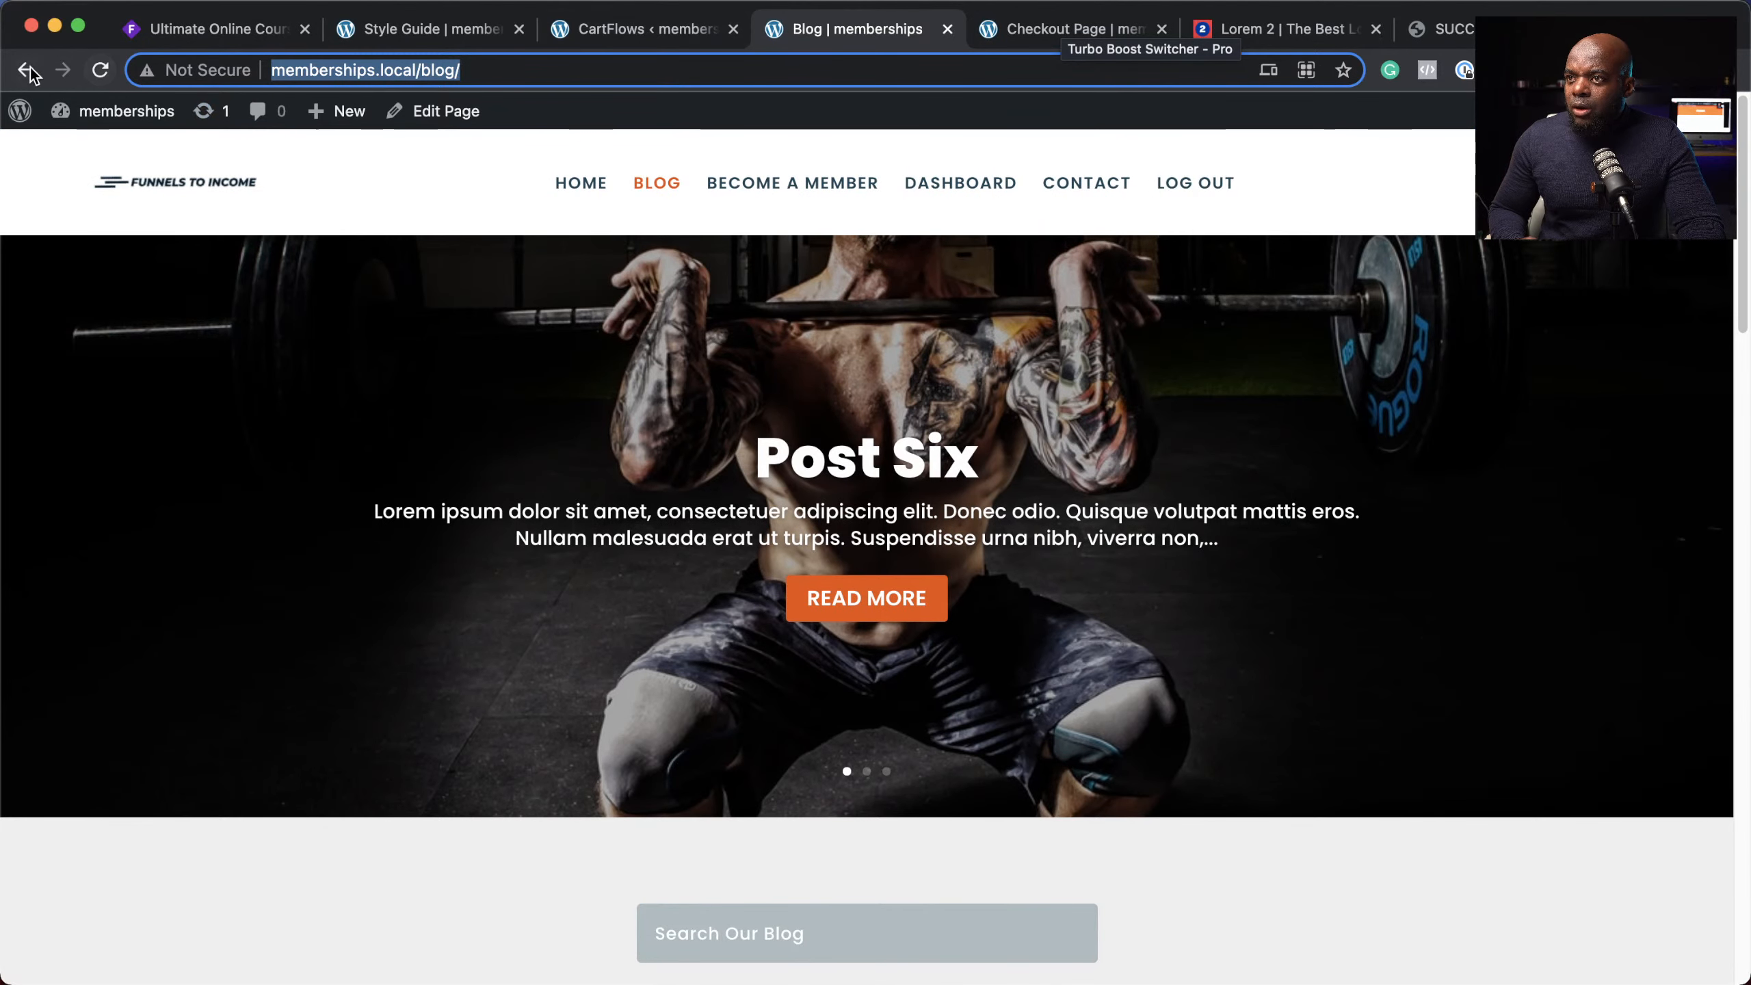
{"action": "left_click", "coordinate": [1019, 33]}
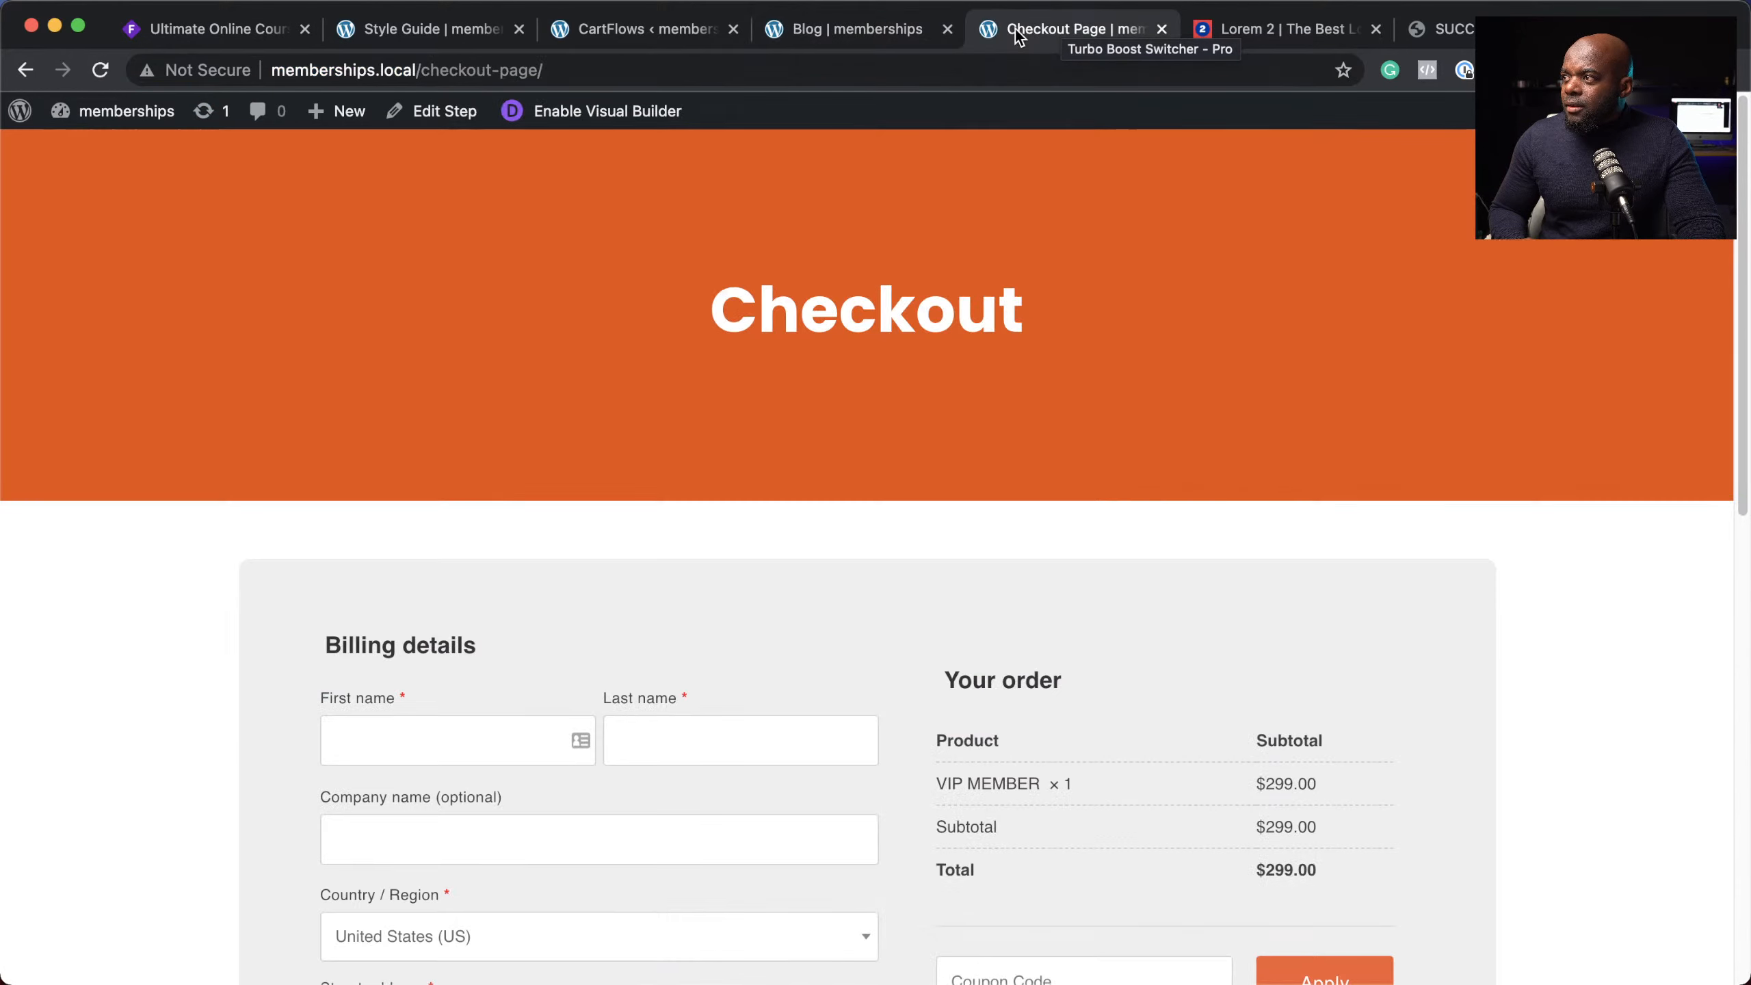
{"action": "left_click", "coordinate": [27, 71]}
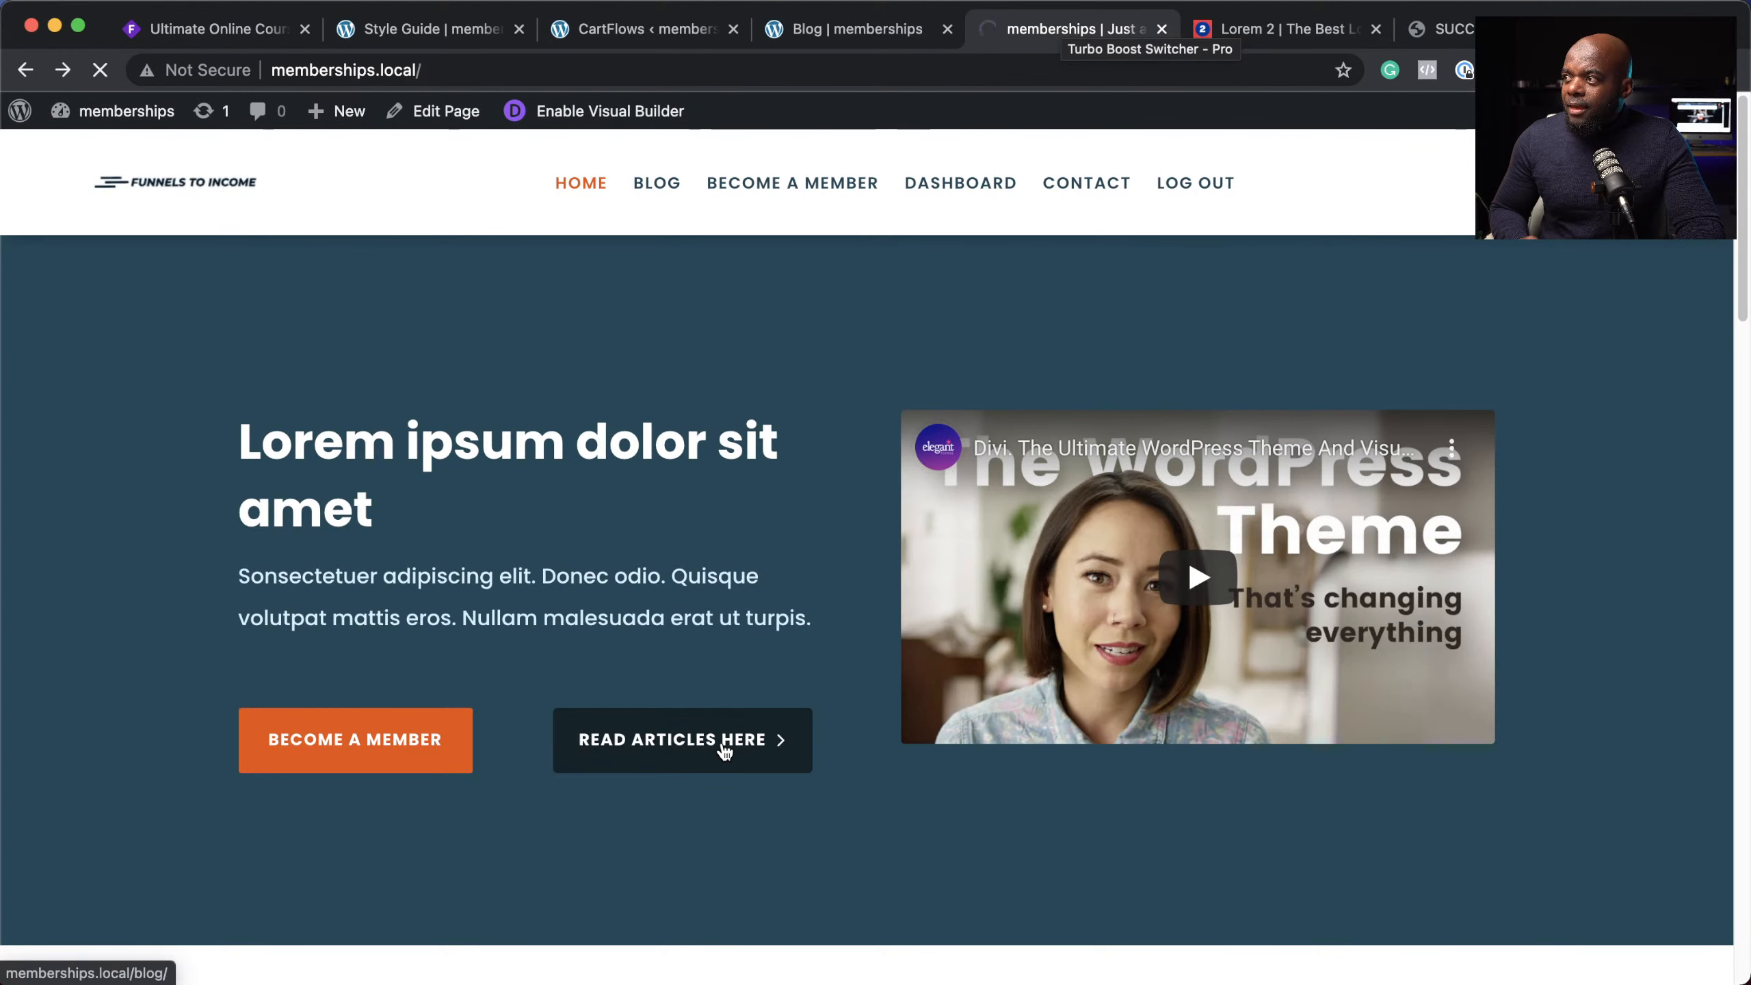
{"action": "left_click", "coordinate": [723, 749]}
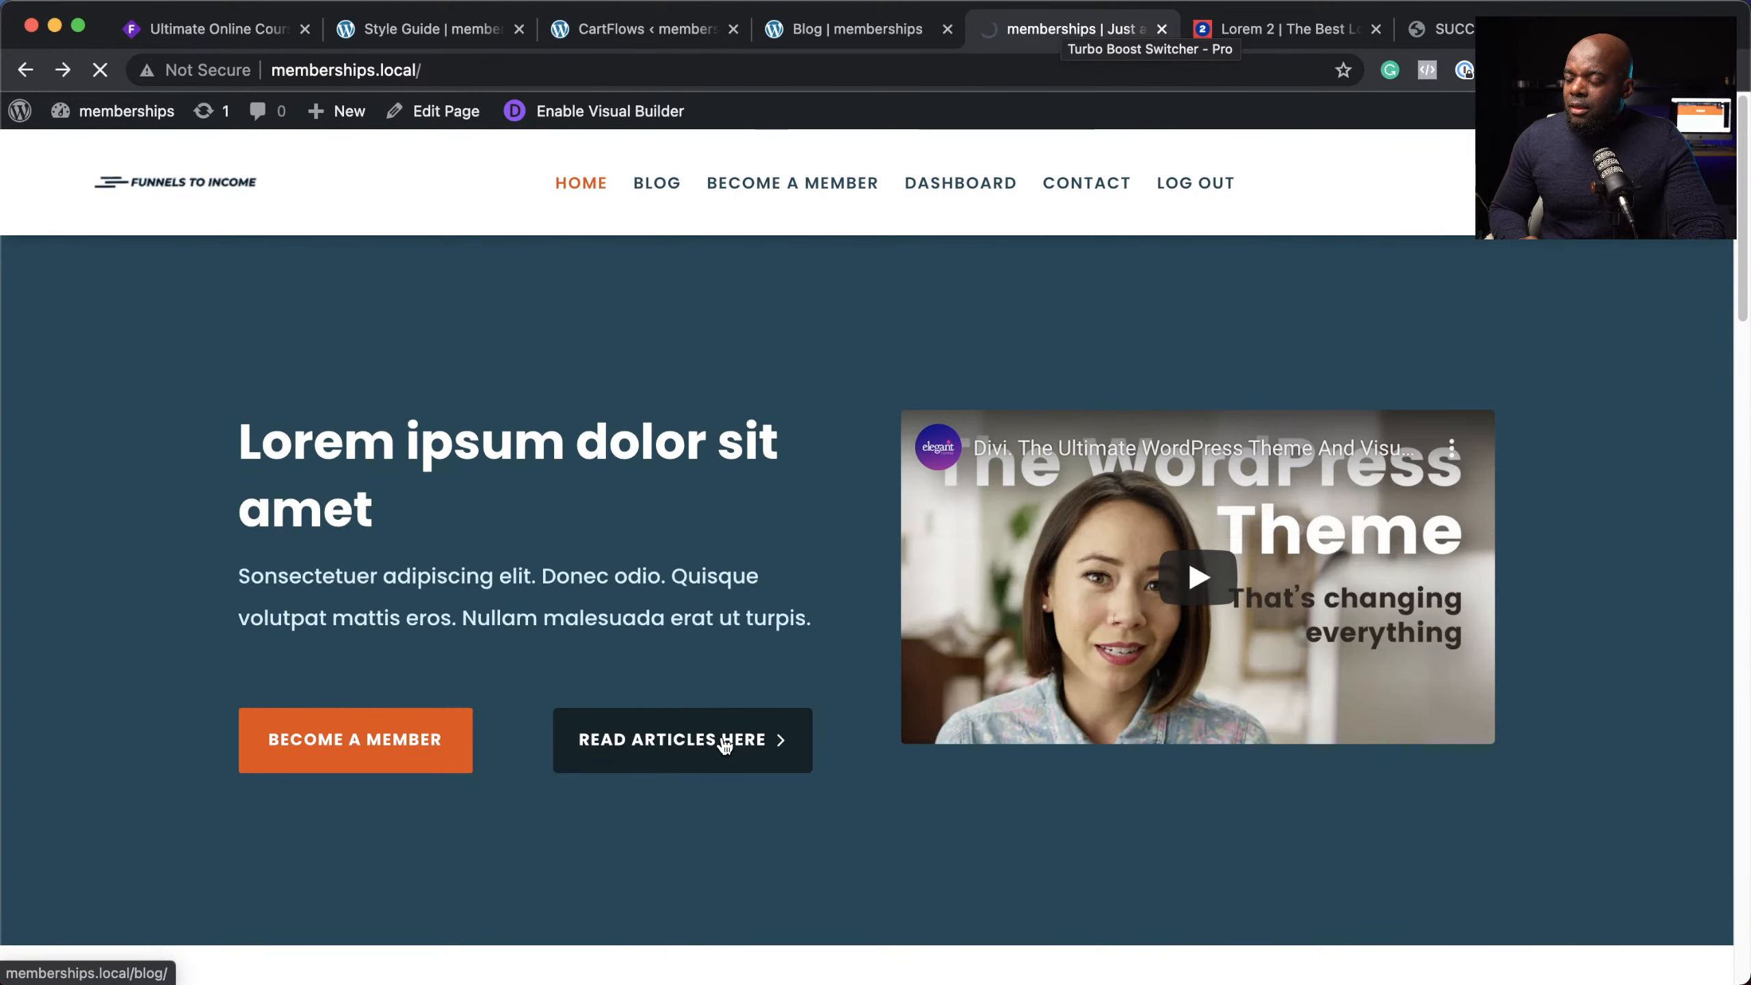
{"action": "scroll", "coordinate": [734, 714], "scroll_direction": "down", "scroll_amount": 10}
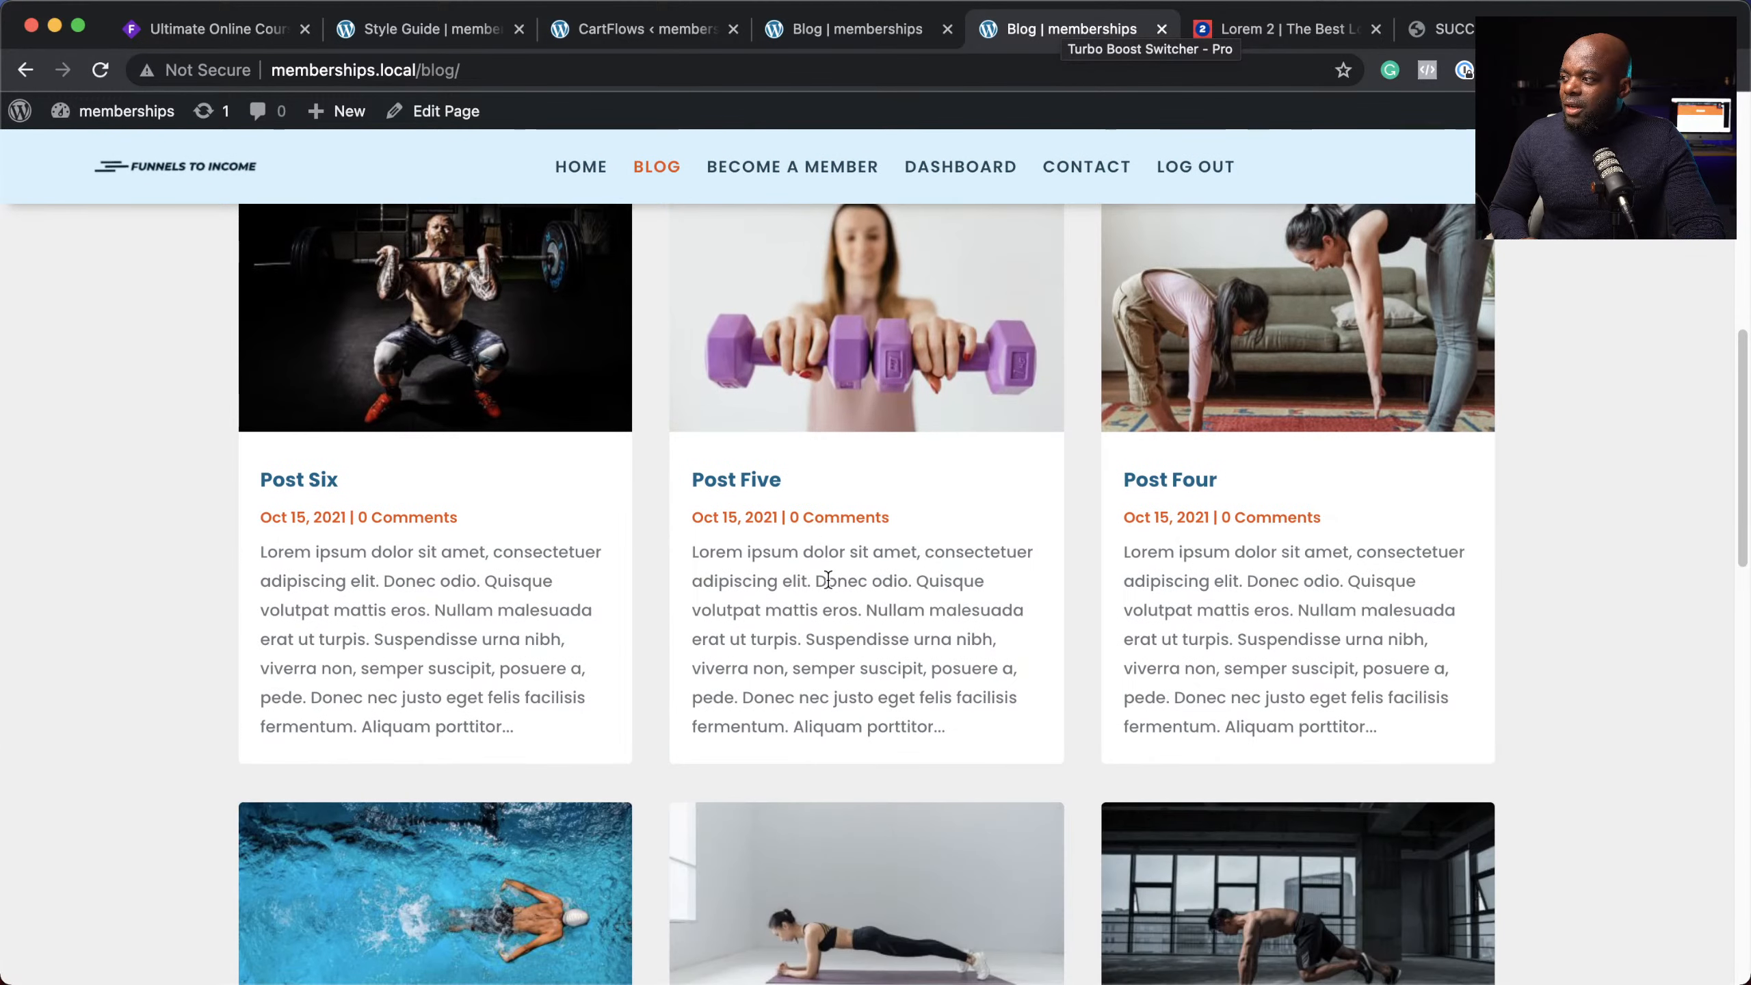
{"action": "left_click", "coordinate": [767, 488]}
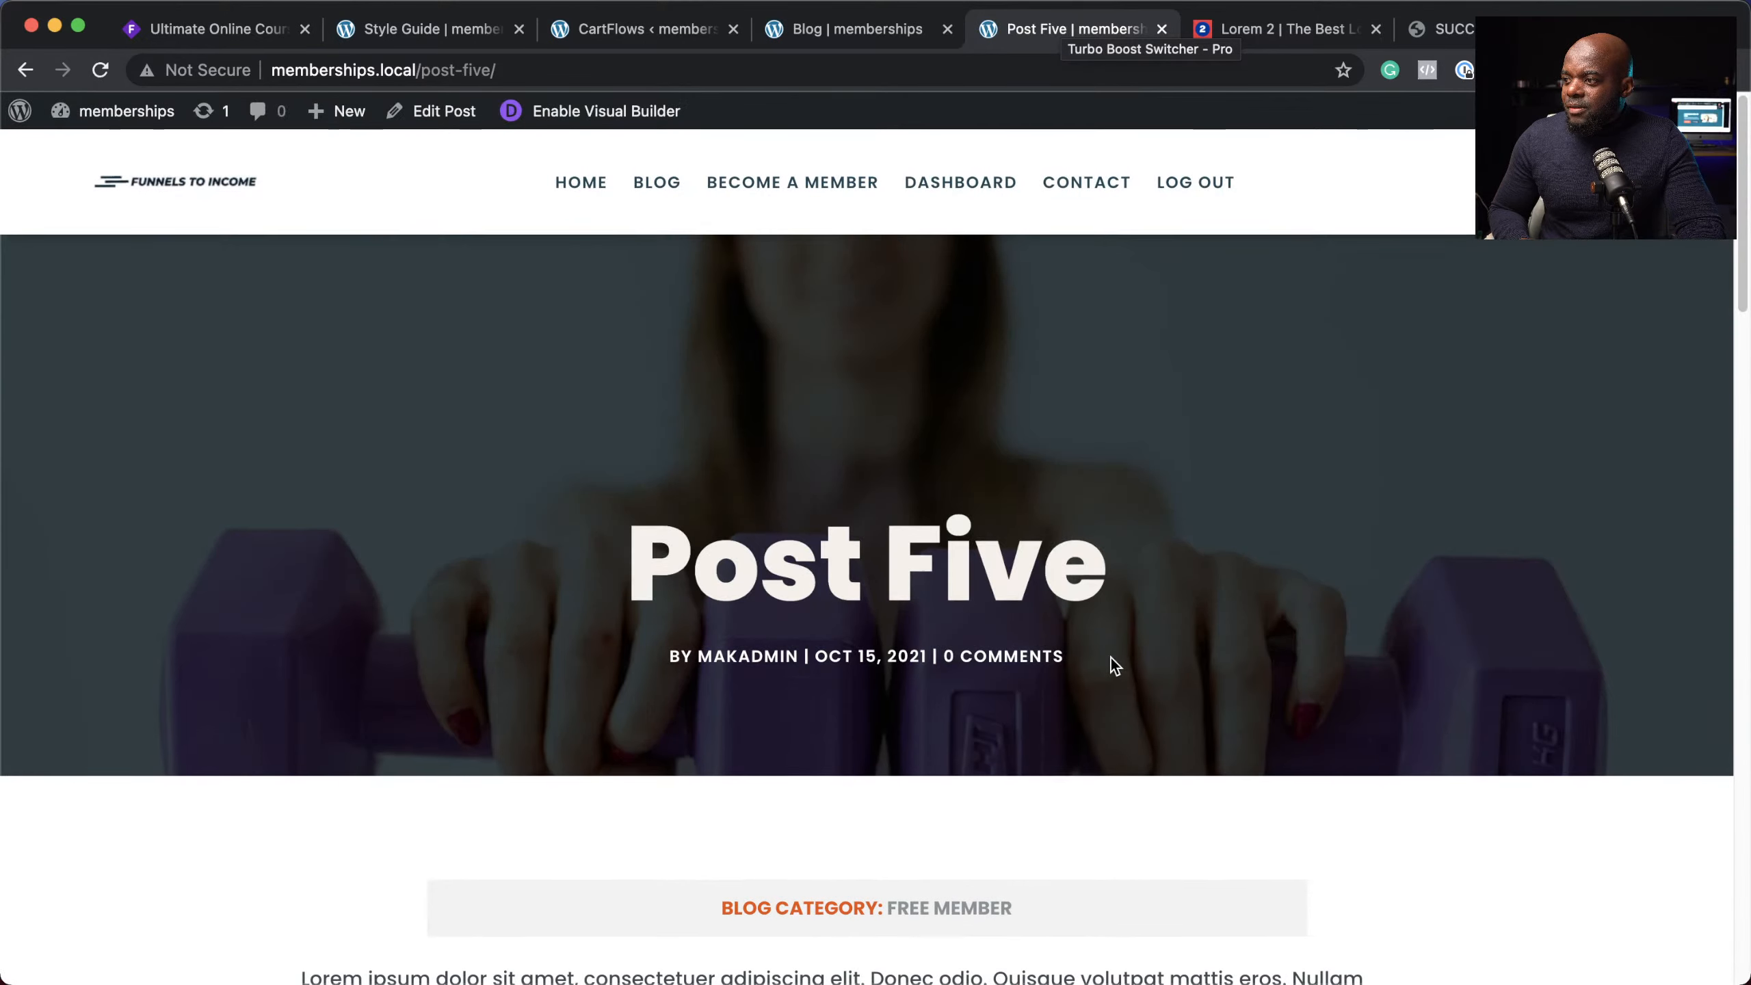
{"action": "scroll", "coordinate": [1110, 656], "scroll_direction": "down", "scroll_amount": 15}
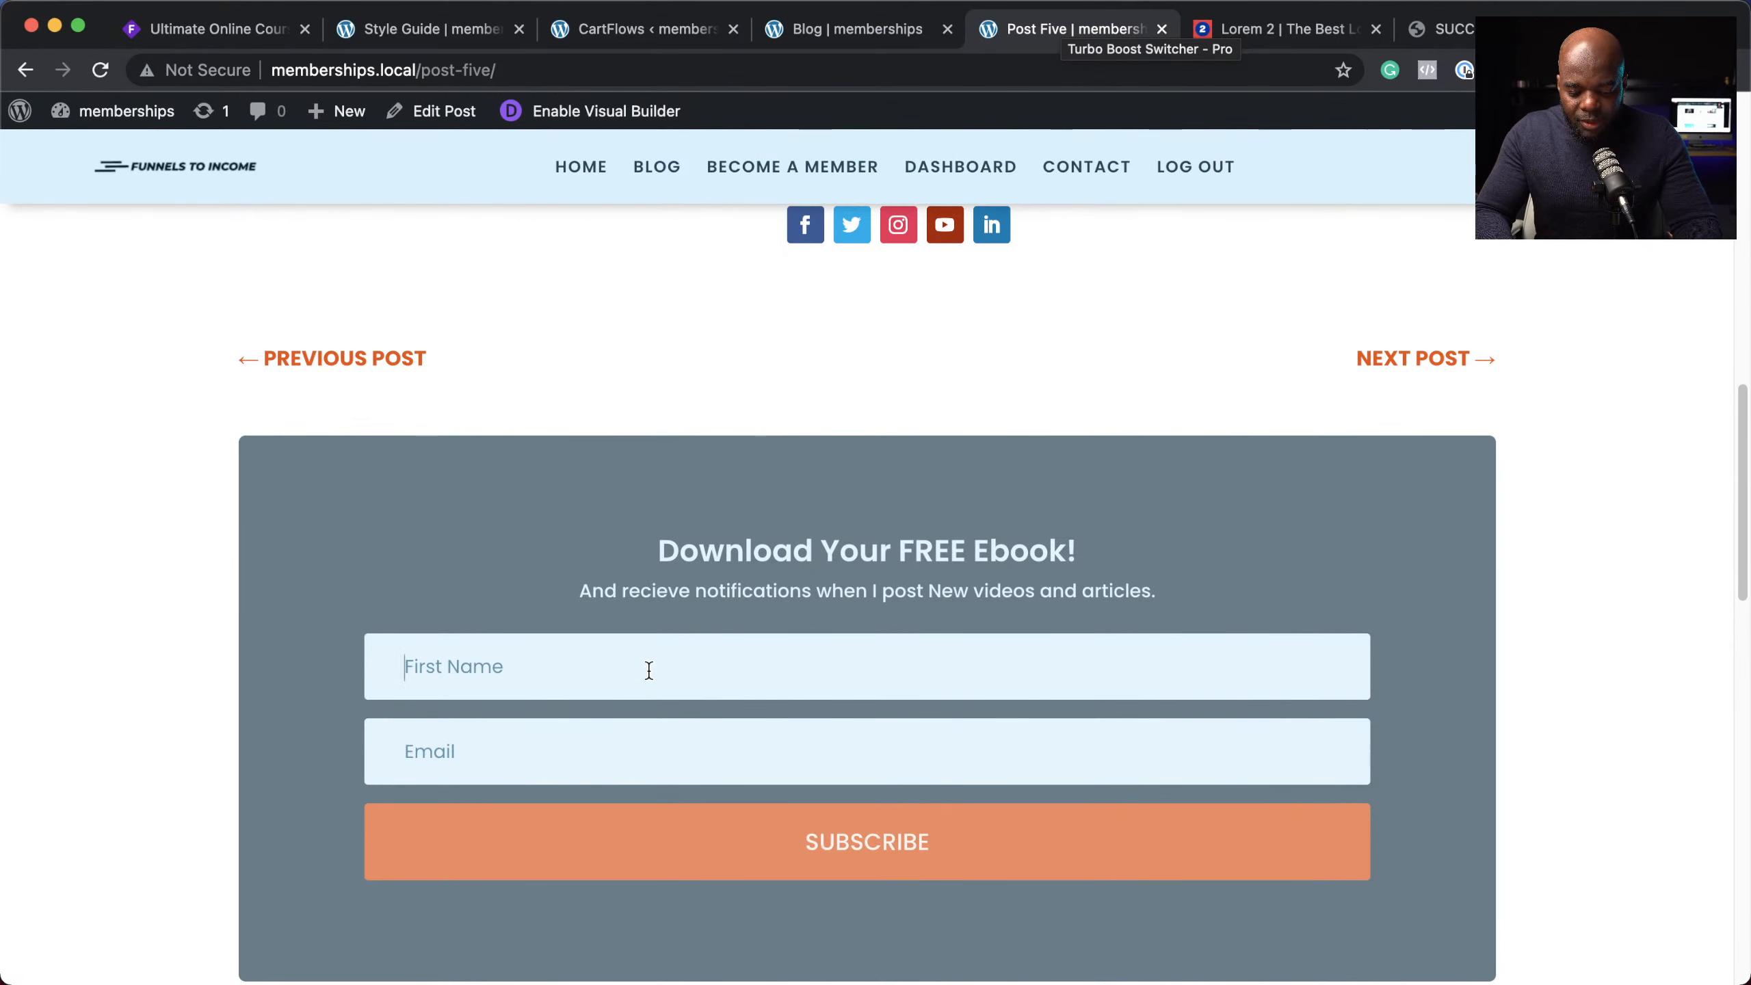
Step: Enter a test first name and e-mail in Post Five's free ebook form, submit it, and confirm Success!
{"action": "type", "text": "Jack"}
{"action": "left_click", "coordinate": [636, 755]}
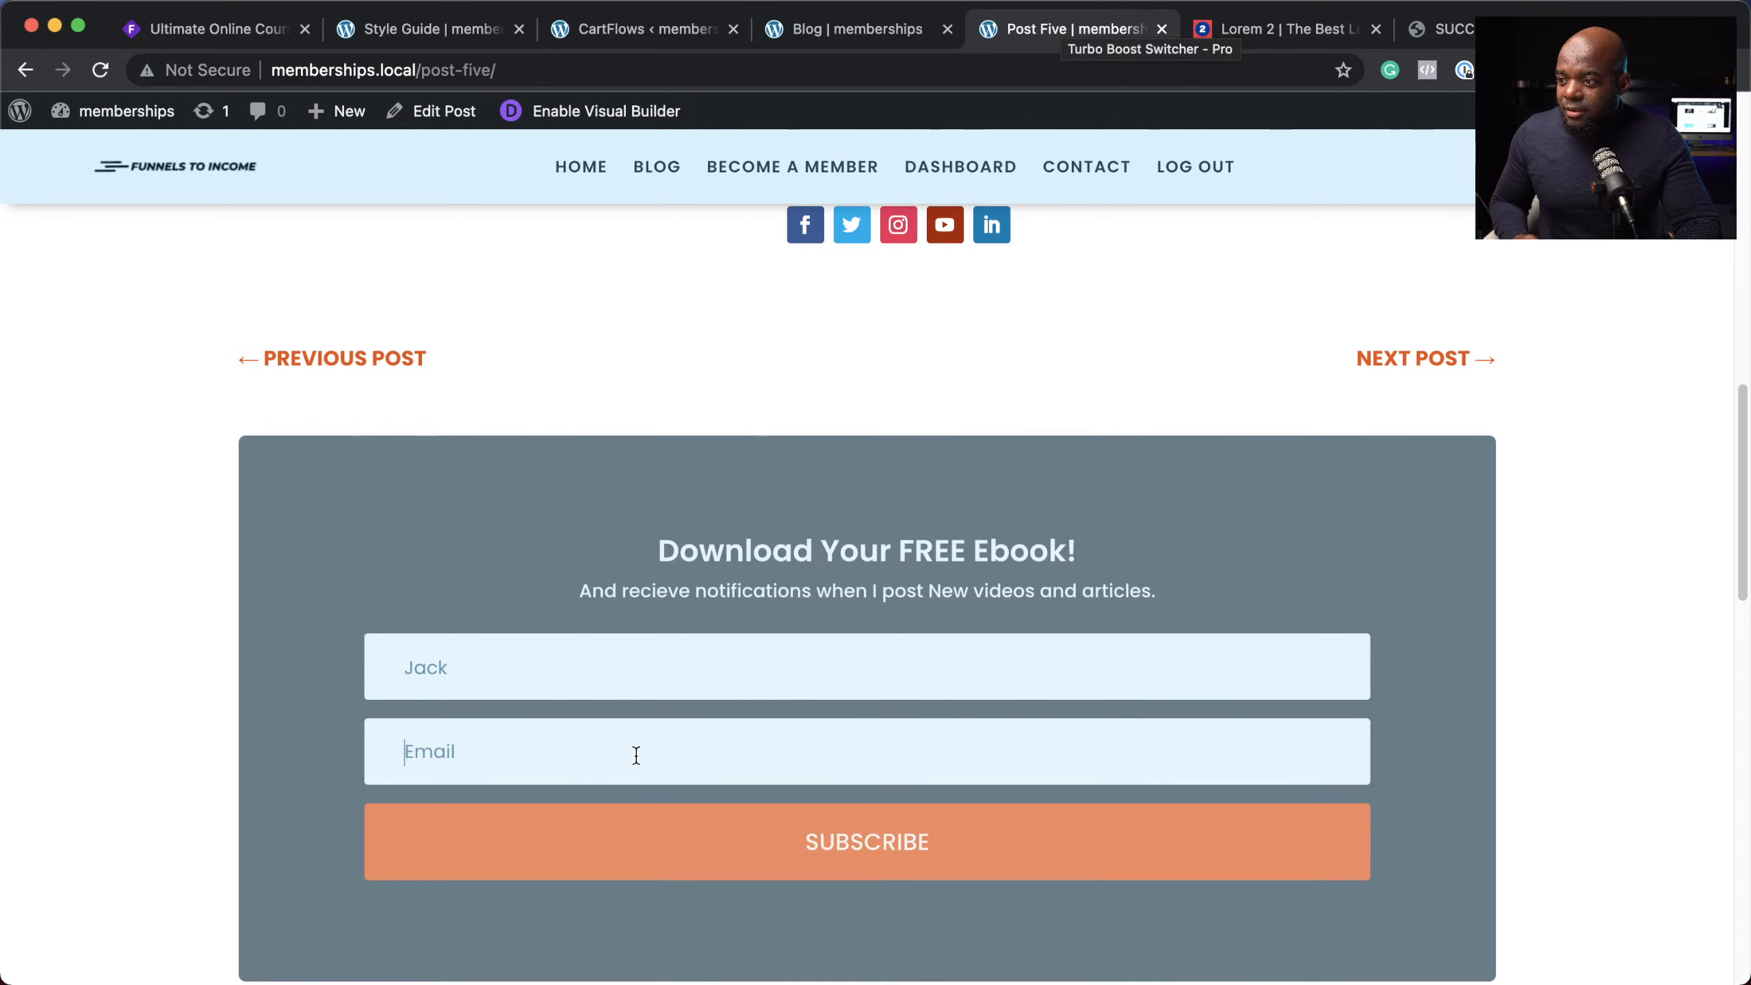
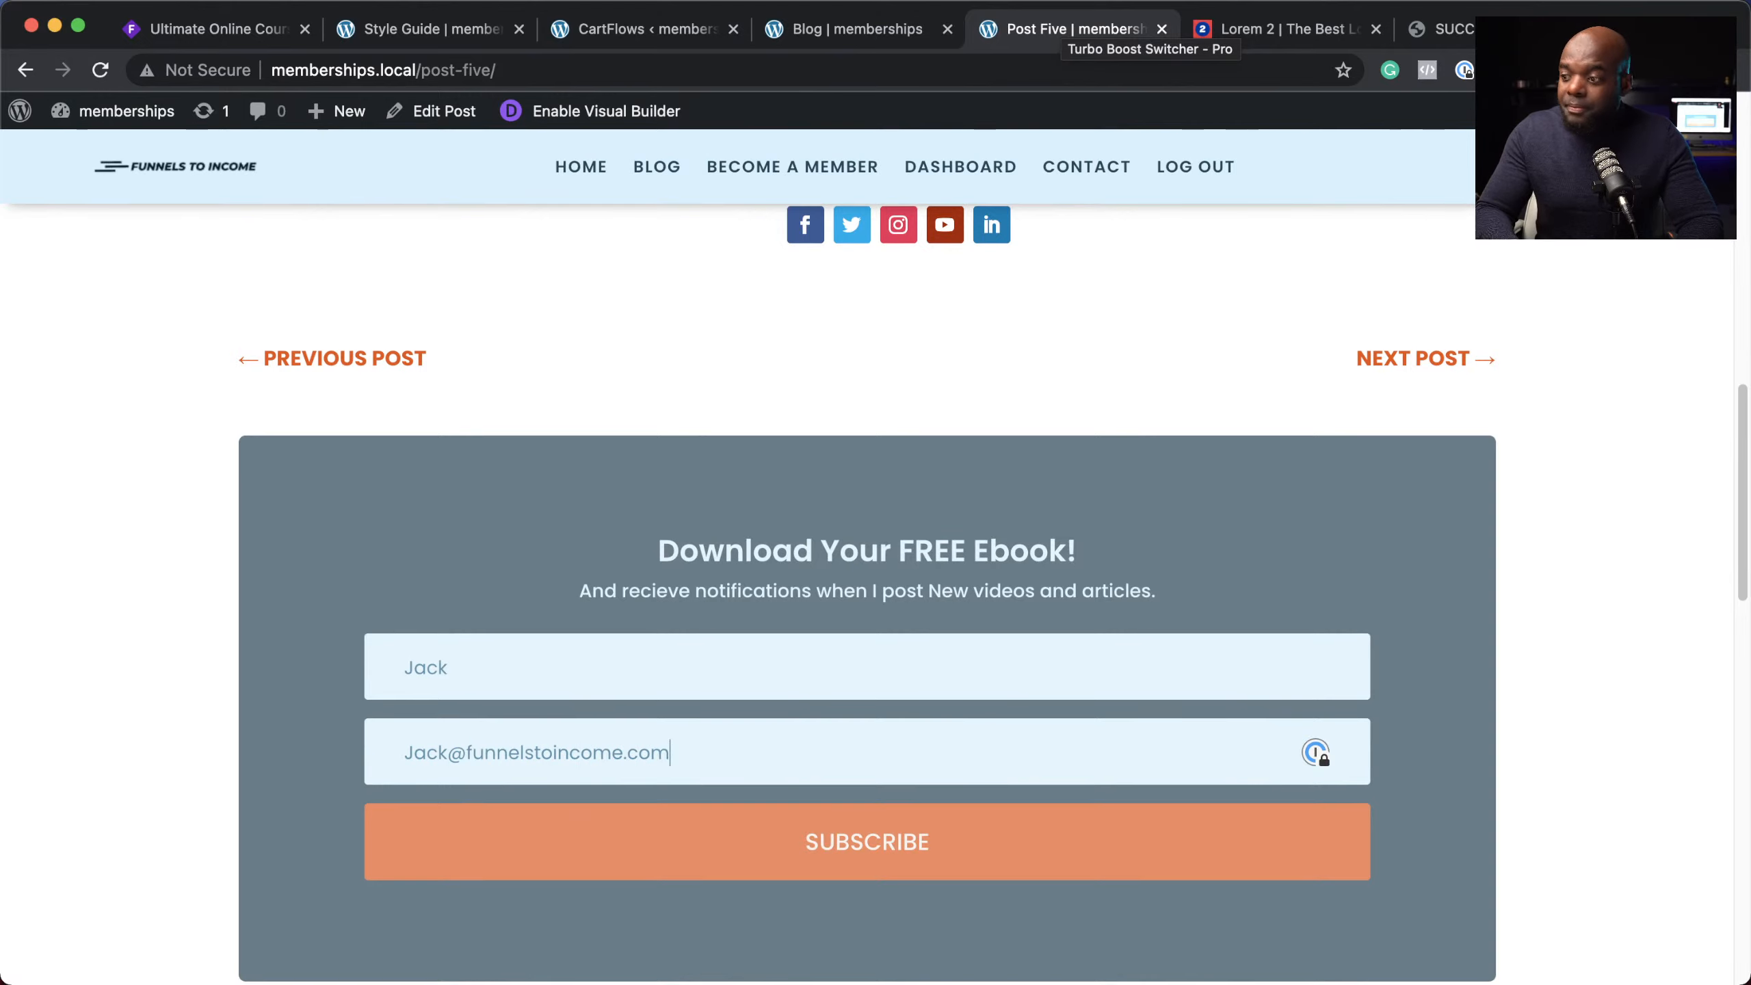
{"action": "left_click", "coordinate": [886, 851]}
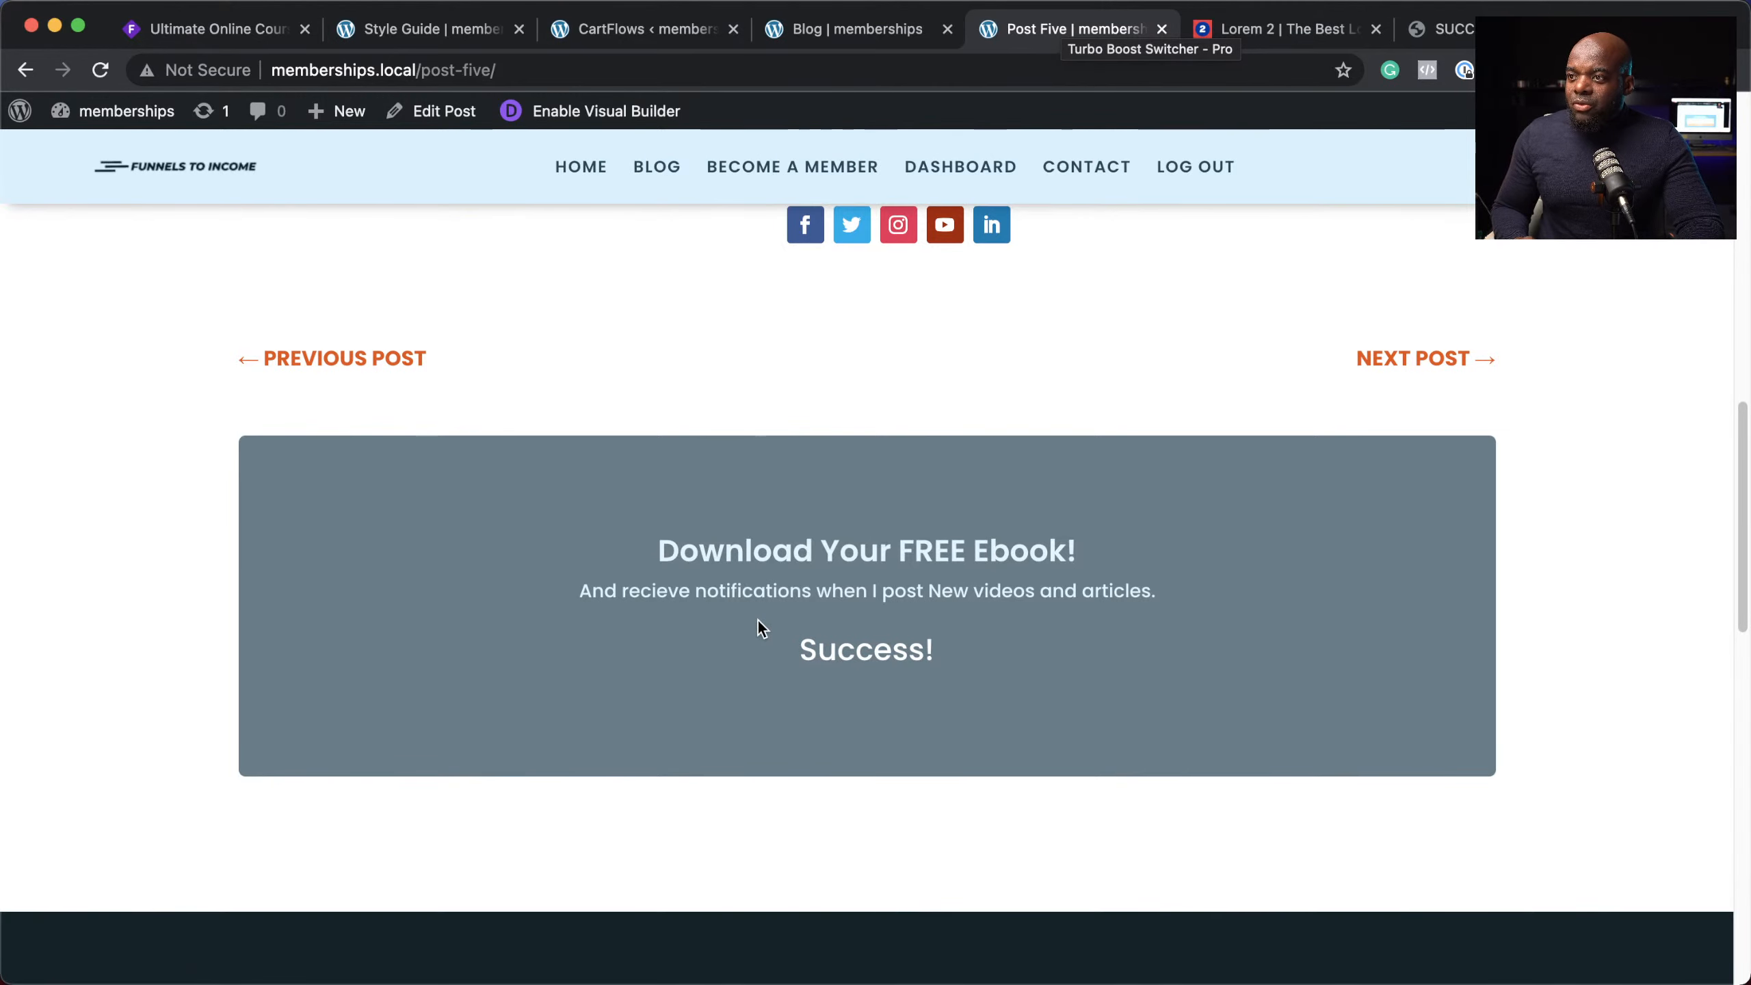
{"action": "scroll", "coordinate": [733, 634], "scroll_direction": "down", "scroll_amount": 5}
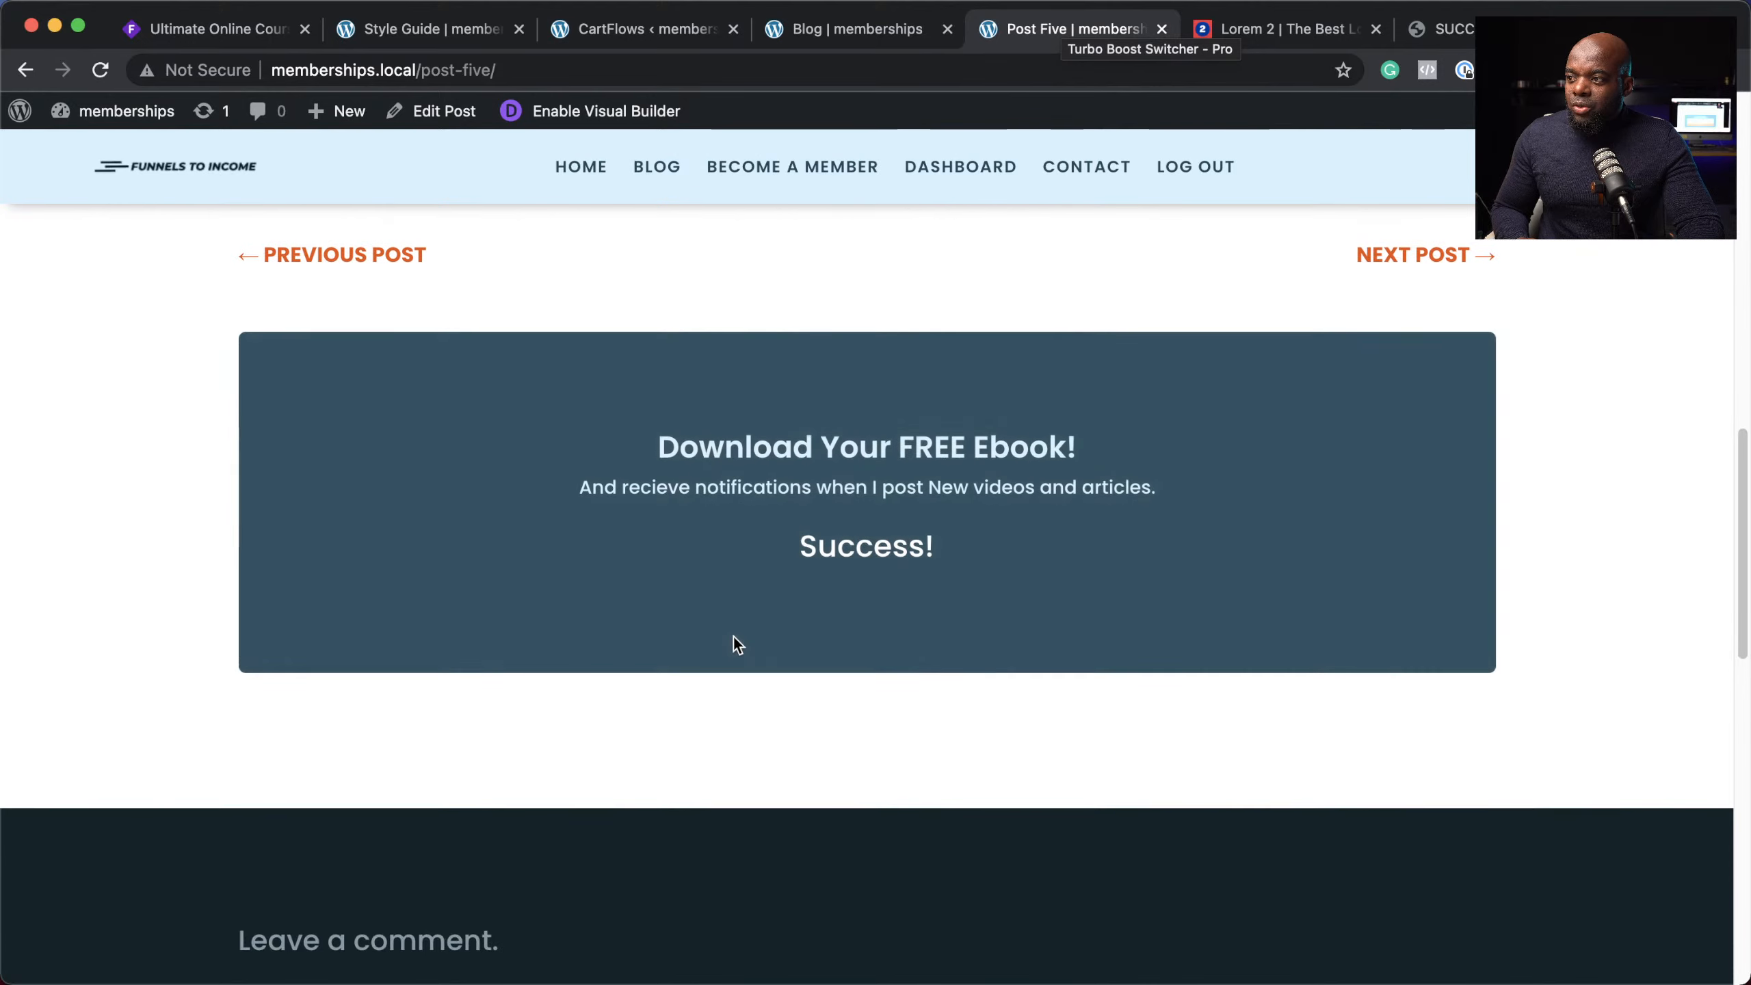
{"action": "scroll", "coordinate": [735, 637], "scroll_direction": "down", "scroll_amount": 9}
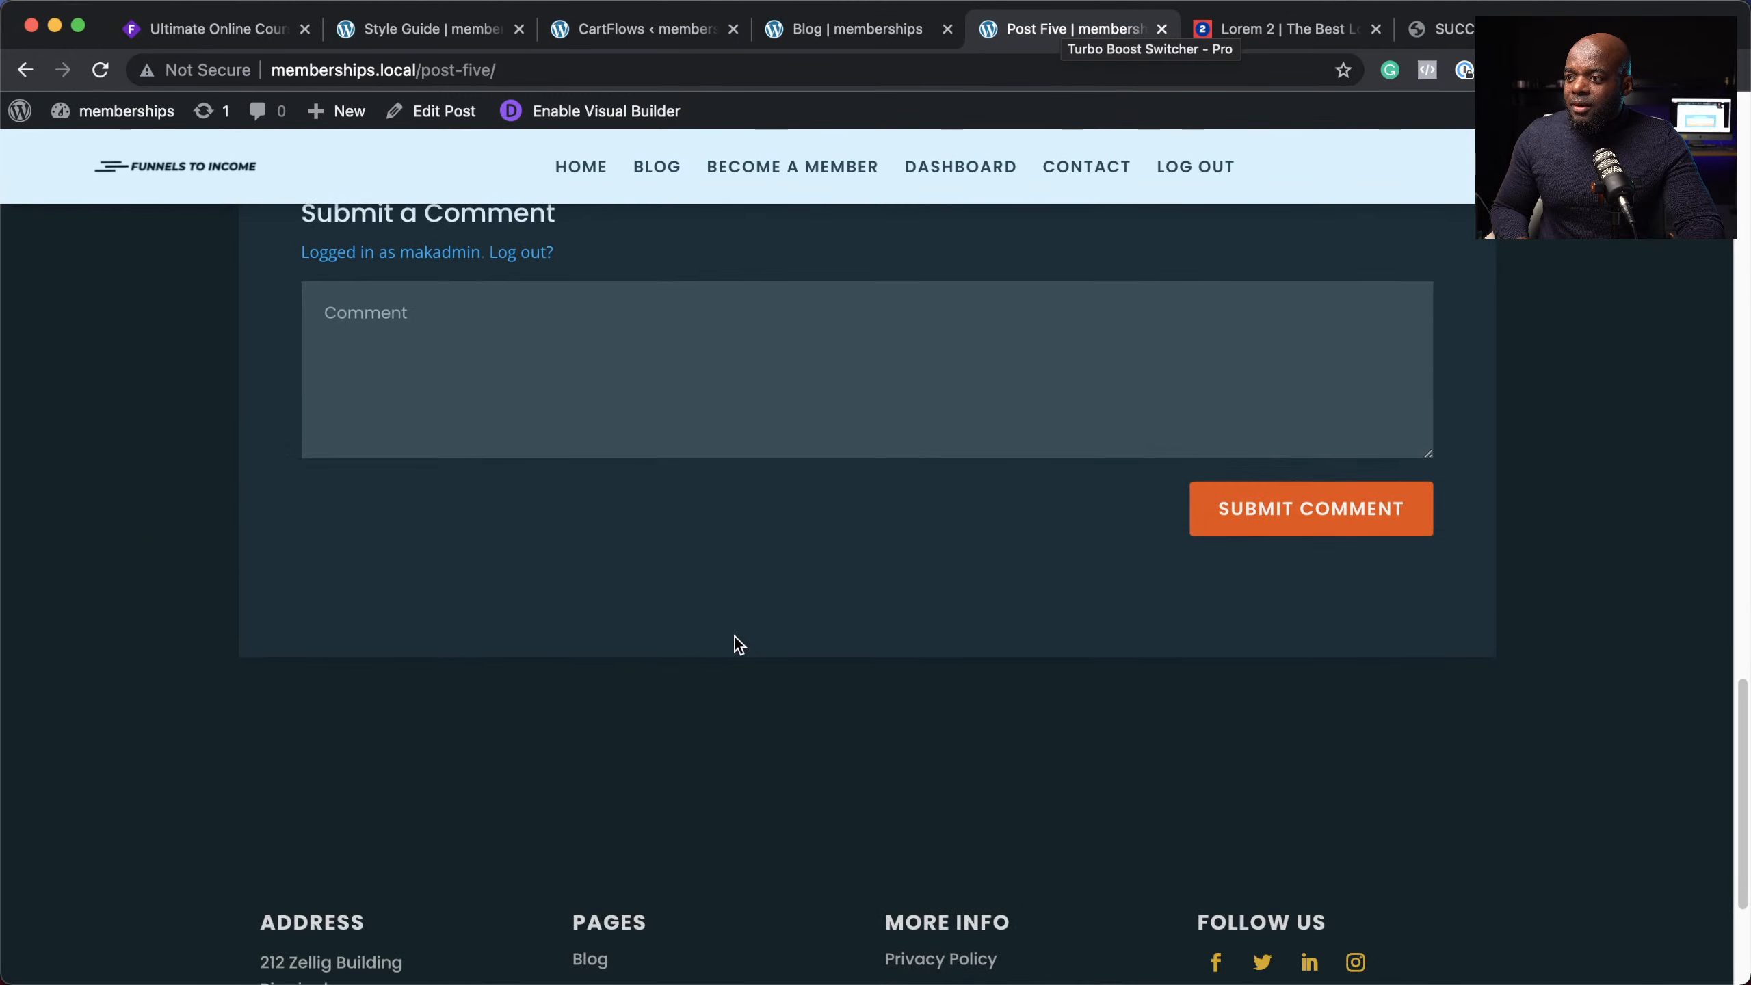
{"action": "scroll", "coordinate": [735, 637], "scroll_direction": "up", "scroll_amount": 7}
{"action": "scroll", "coordinate": [734, 637], "scroll_direction": "up", "scroll_amount": 15}
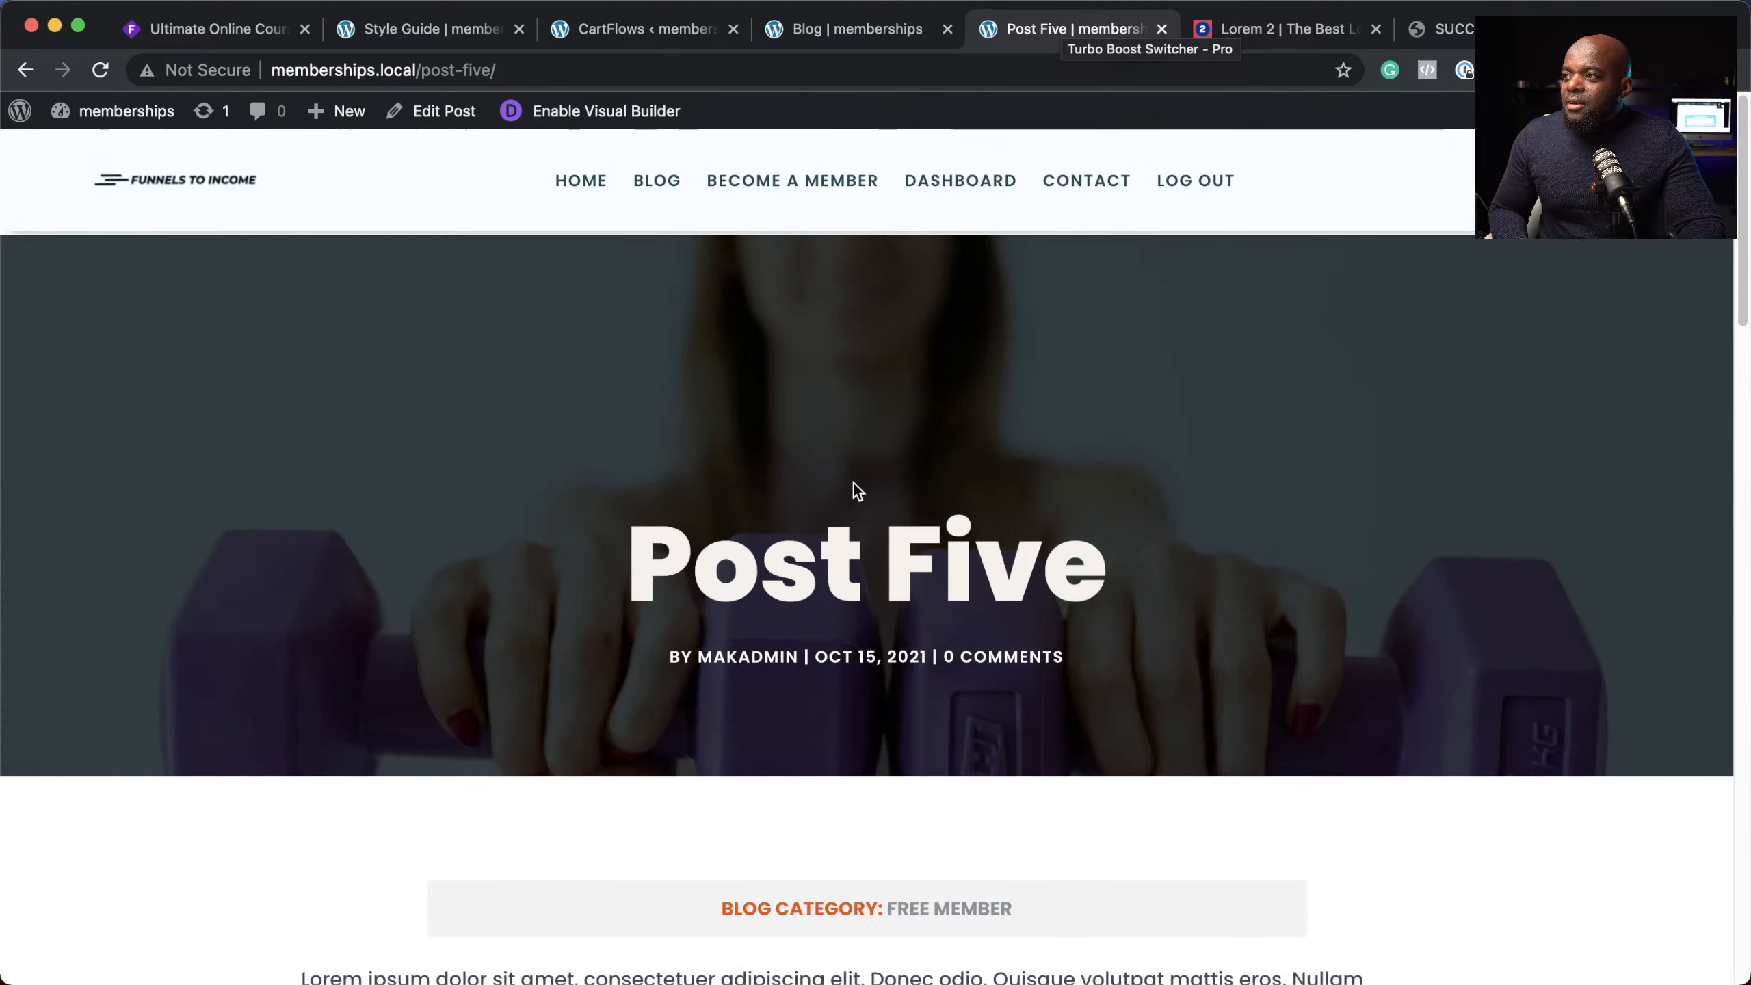
Step: Open the WordPress admin Dashboard from the Blog page
{"action": "left_click", "coordinate": [868, 30]}
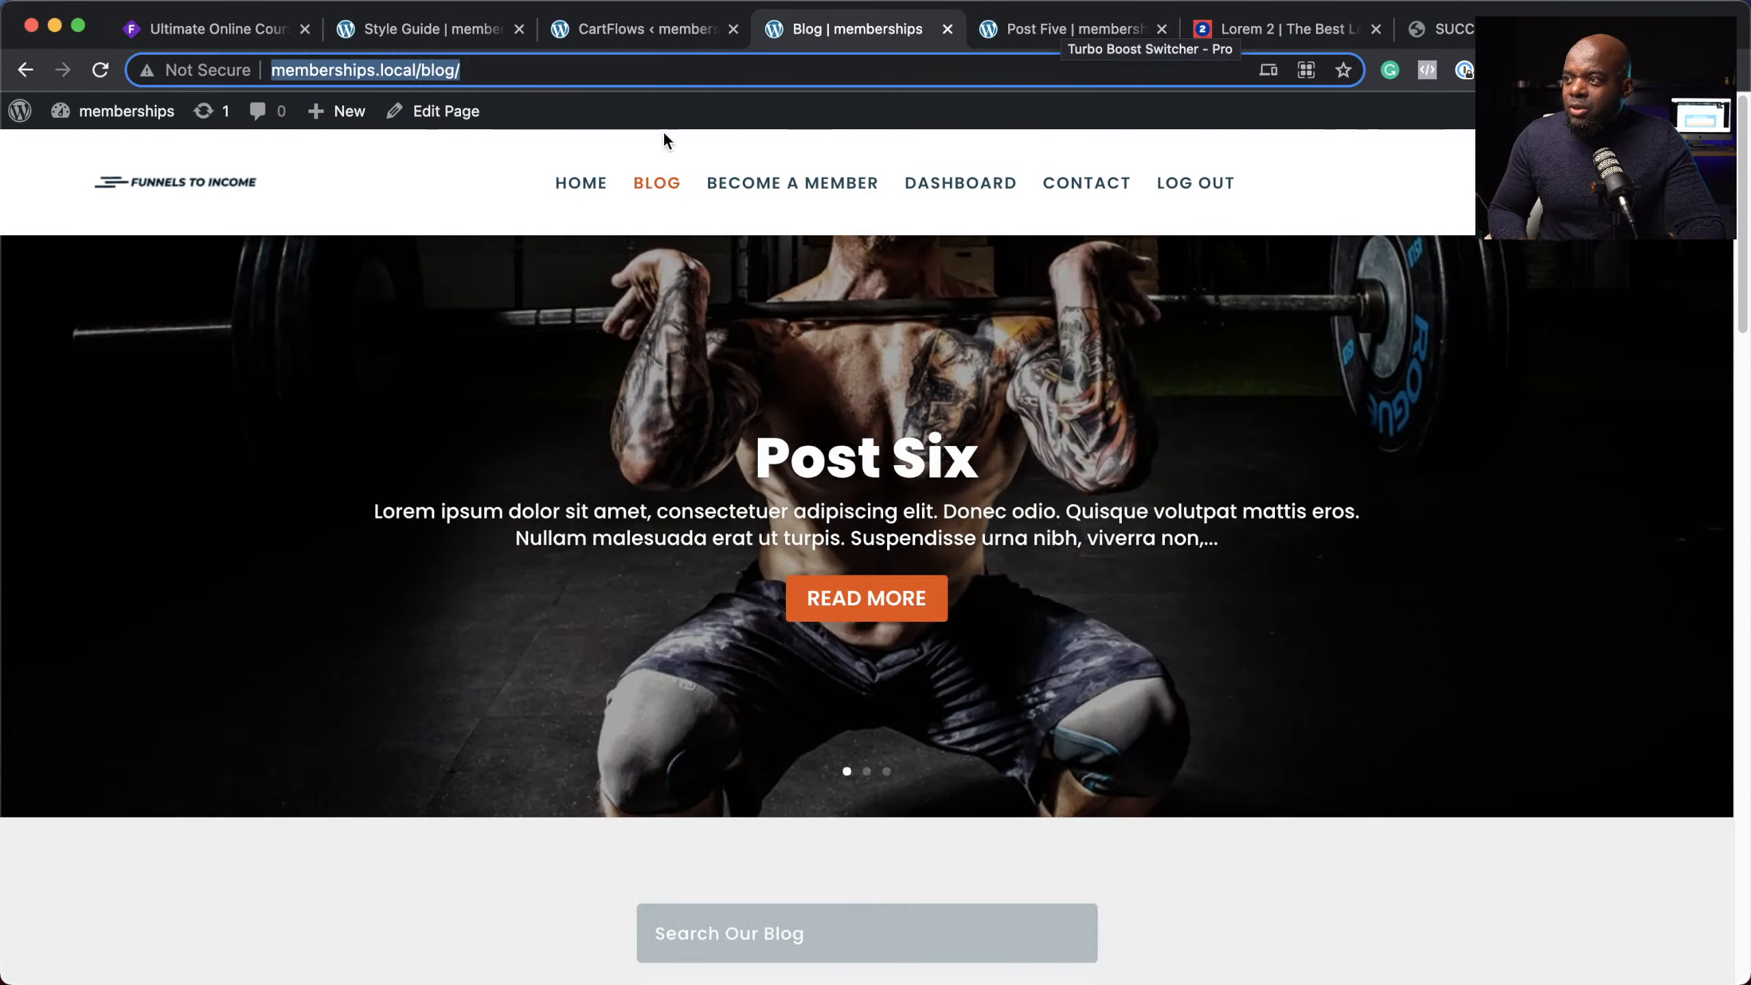
{"action": "mouse_move", "coordinate": [113, 106]}
{"action": "left_click", "coordinate": [113, 153]}
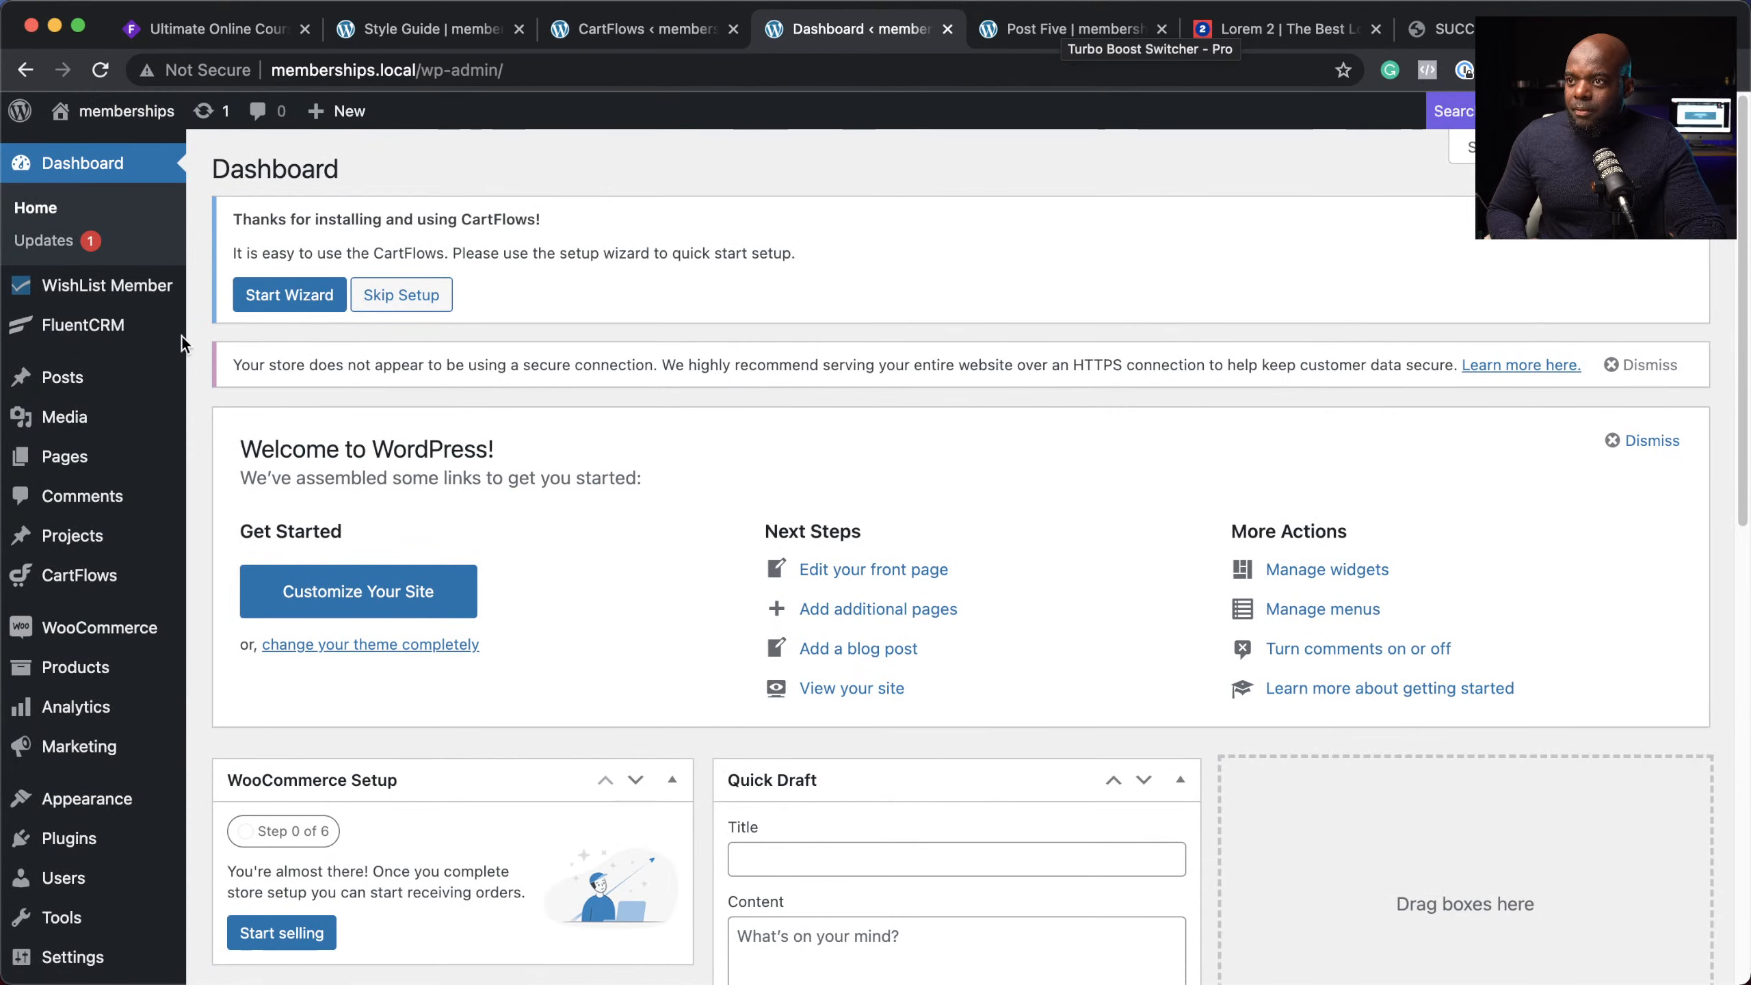
{"action": "scroll", "coordinate": [1078, 534], "scroll_direction": "down", "scroll_amount": 7}
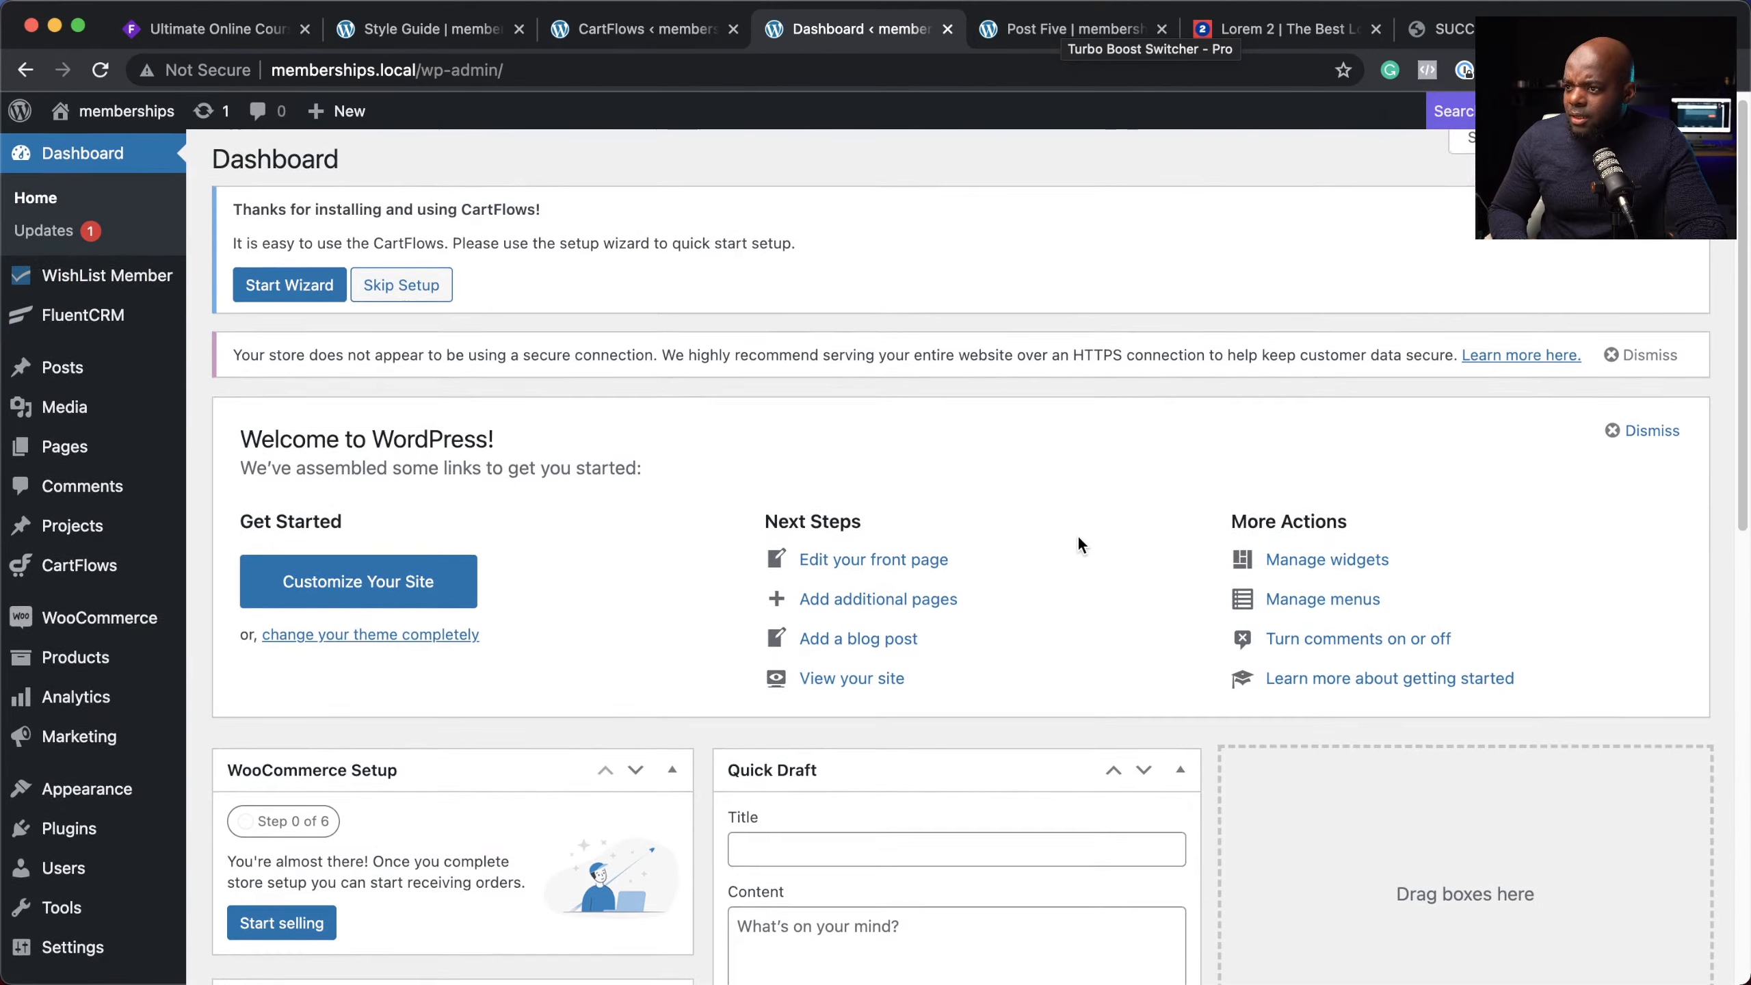
{"action": "scroll", "coordinate": [1251, 659], "scroll_direction": "up", "scroll_amount": 7}
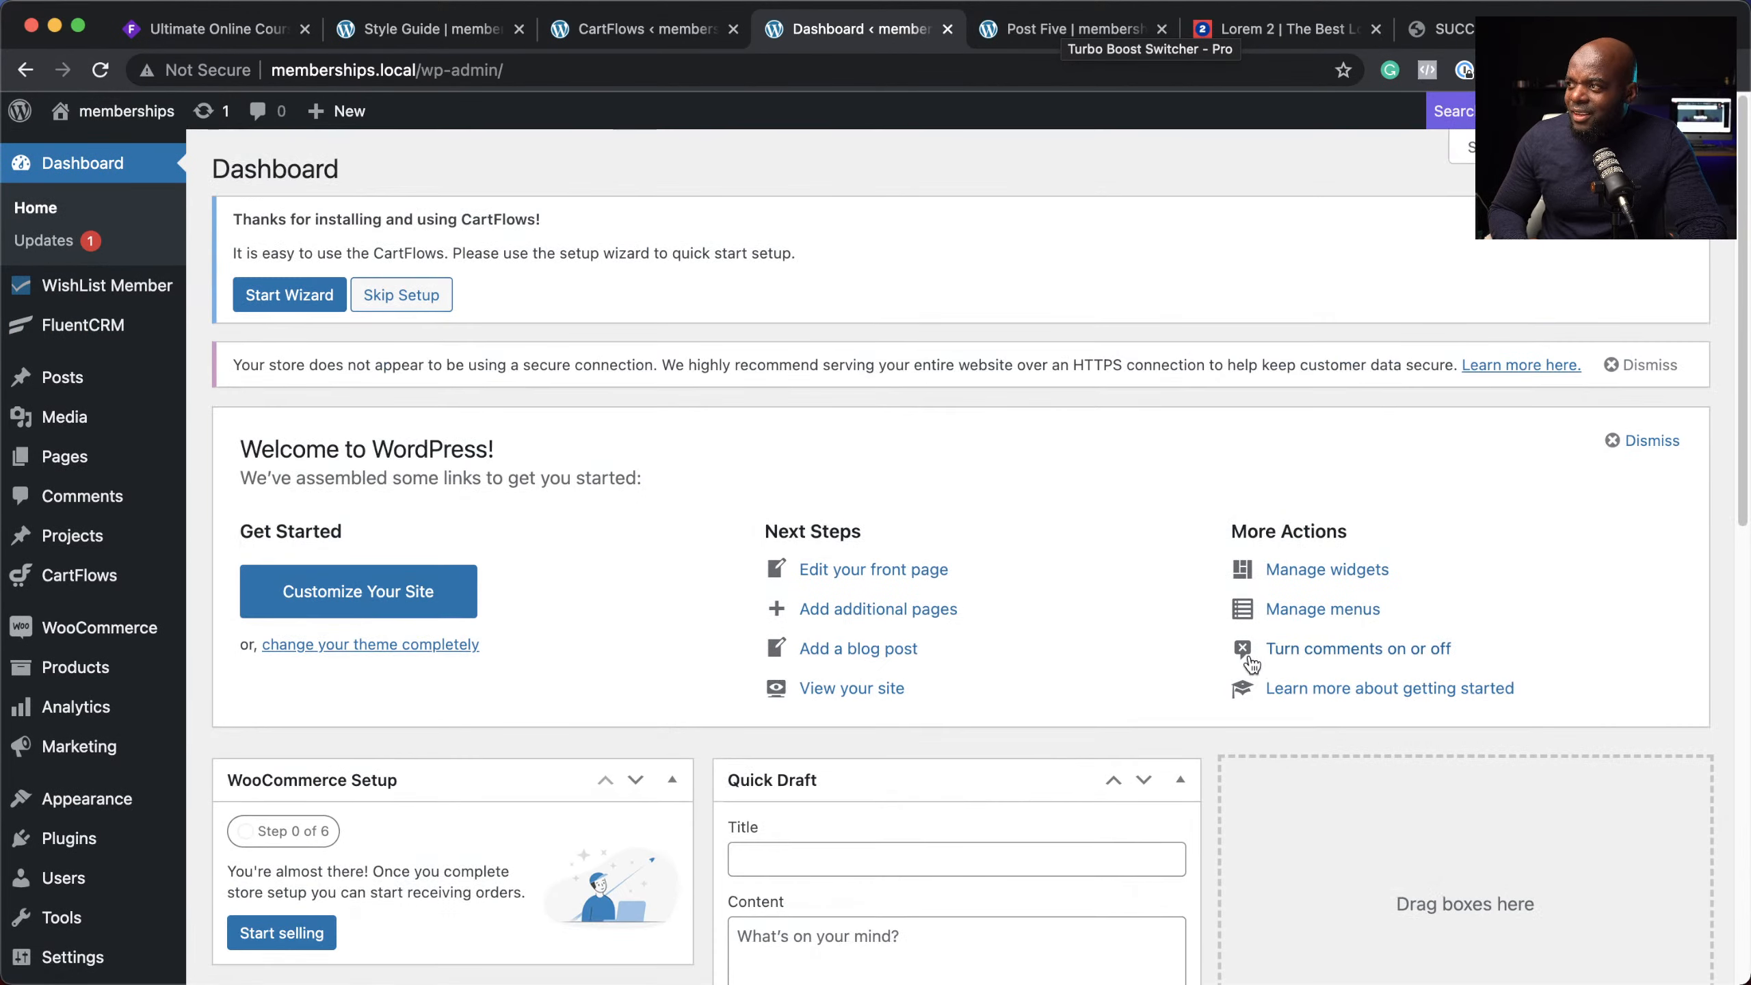
Step: Hide Welcome, Events and News, Quick Draft and At a Glance via Screen Options, keeping Activity
{"action": "left_click", "coordinate": [1530, 147]}
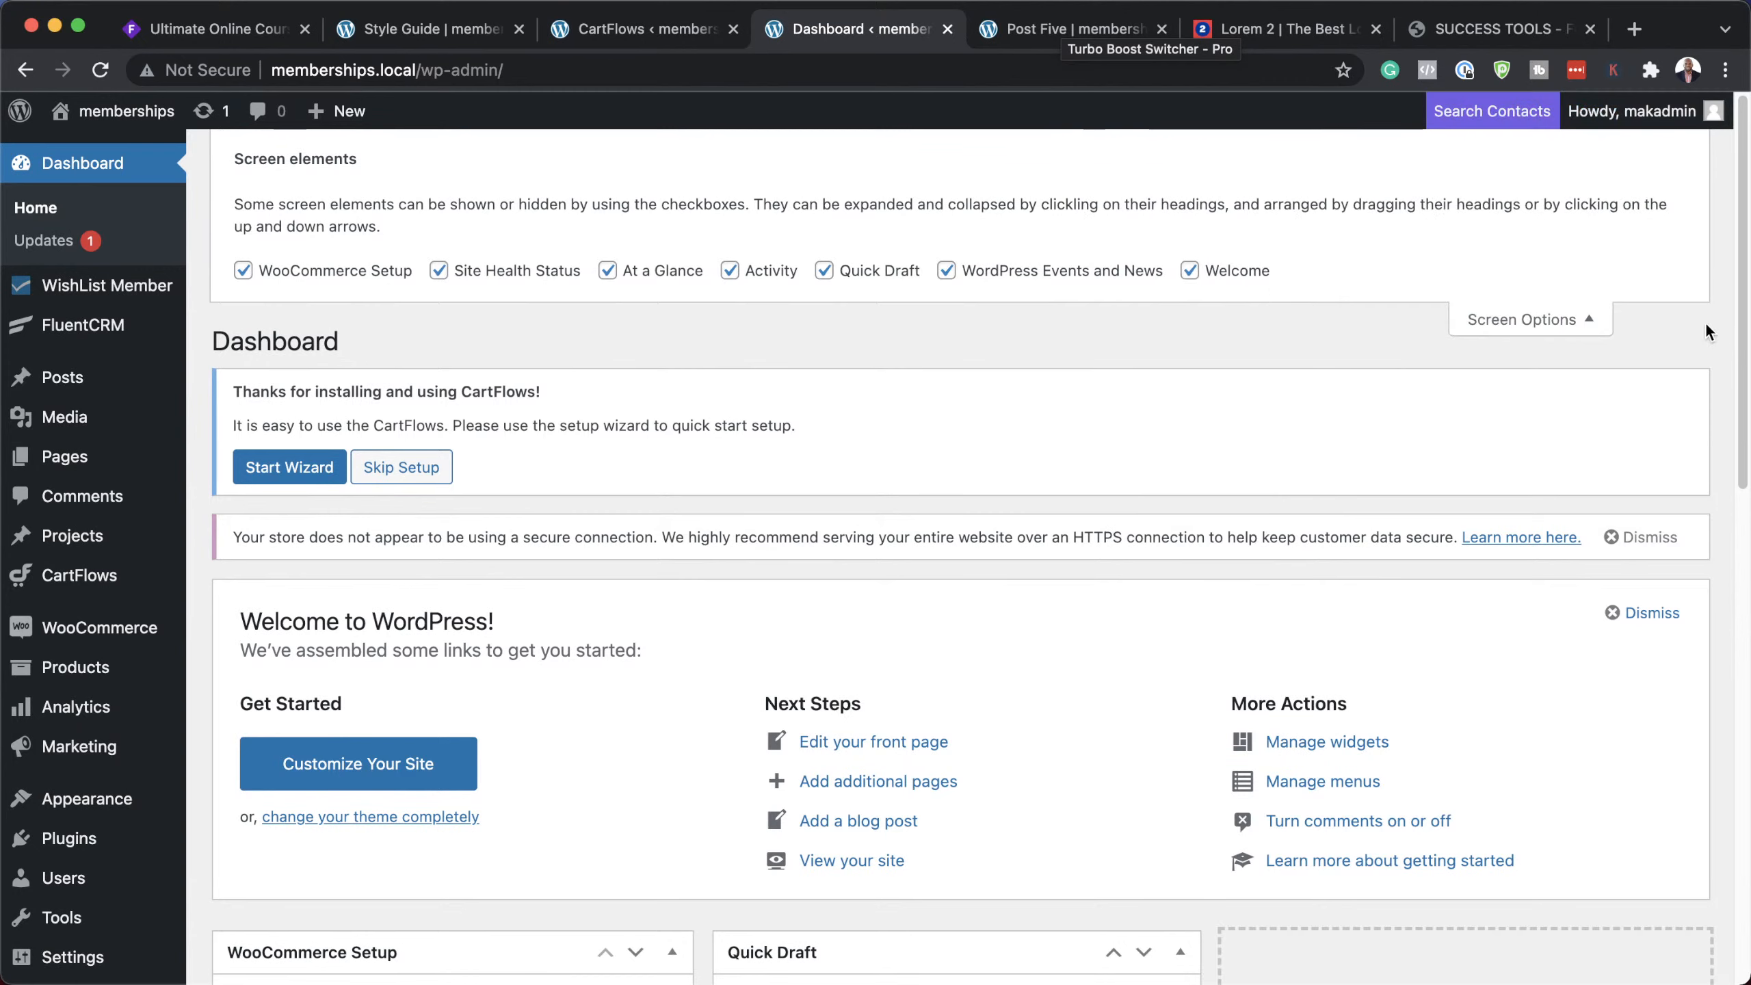
{"action": "left_click", "coordinate": [1190, 270]}
{"action": "left_click", "coordinate": [946, 270]}
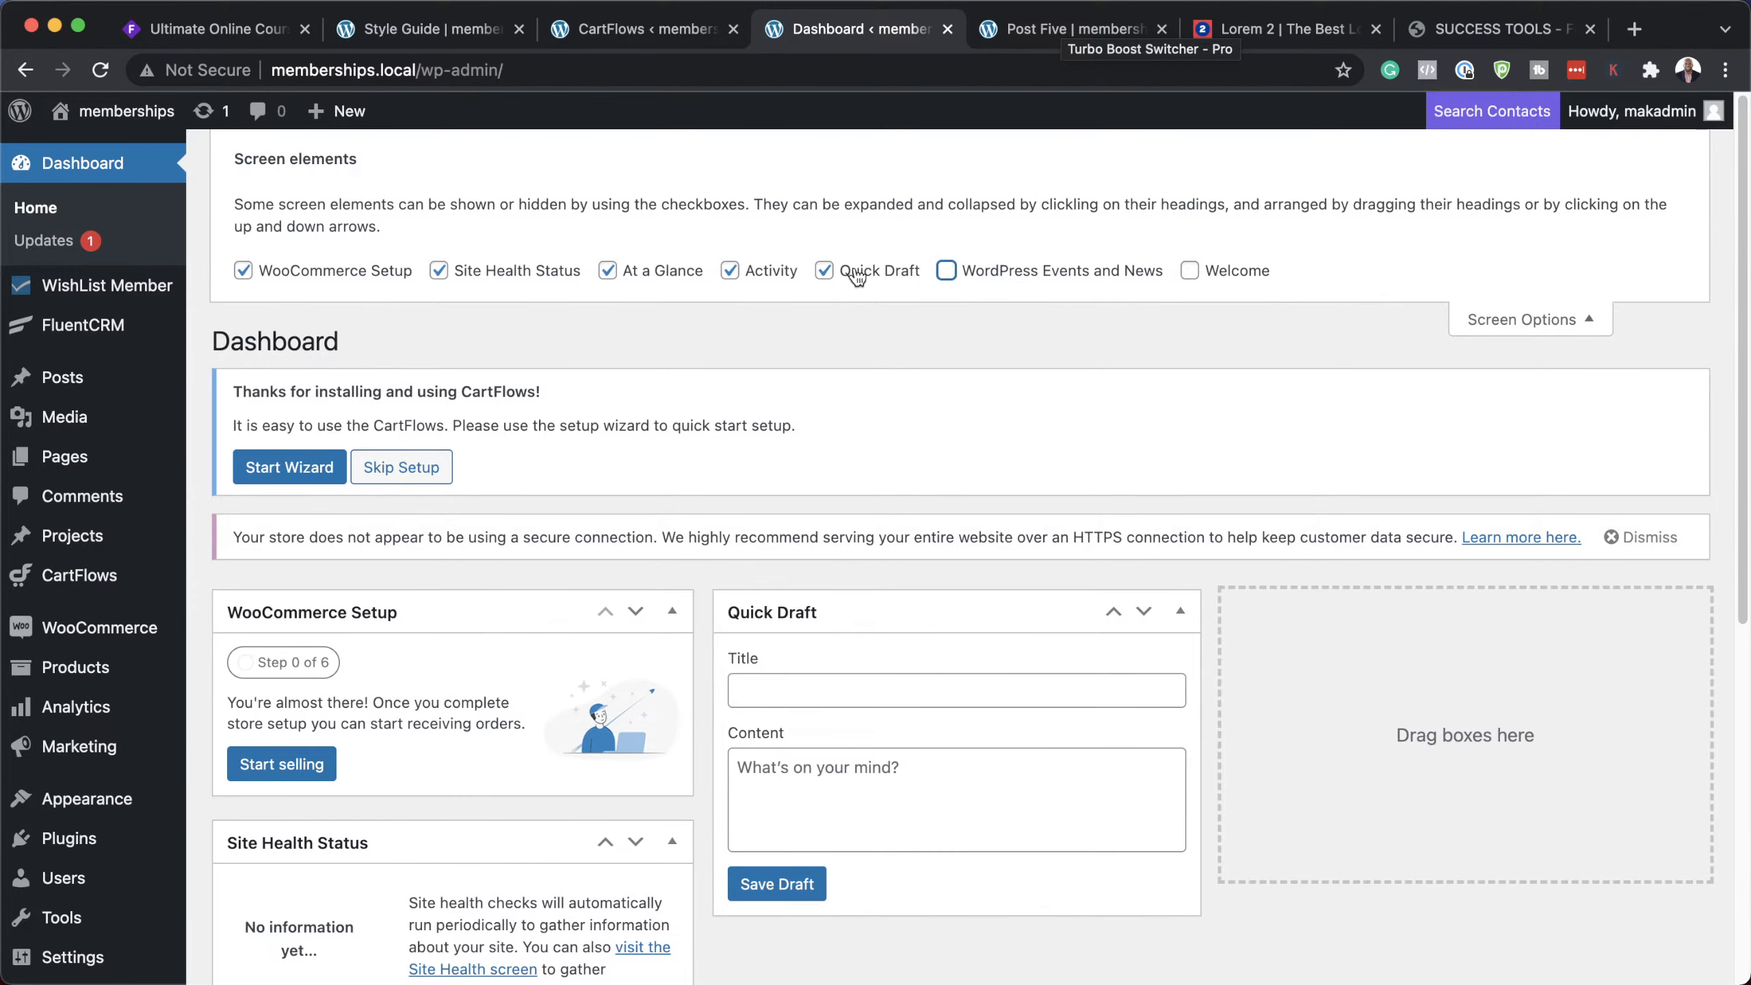
{"action": "left_click", "coordinate": [823, 270]}
{"action": "left_click", "coordinate": [728, 272]}
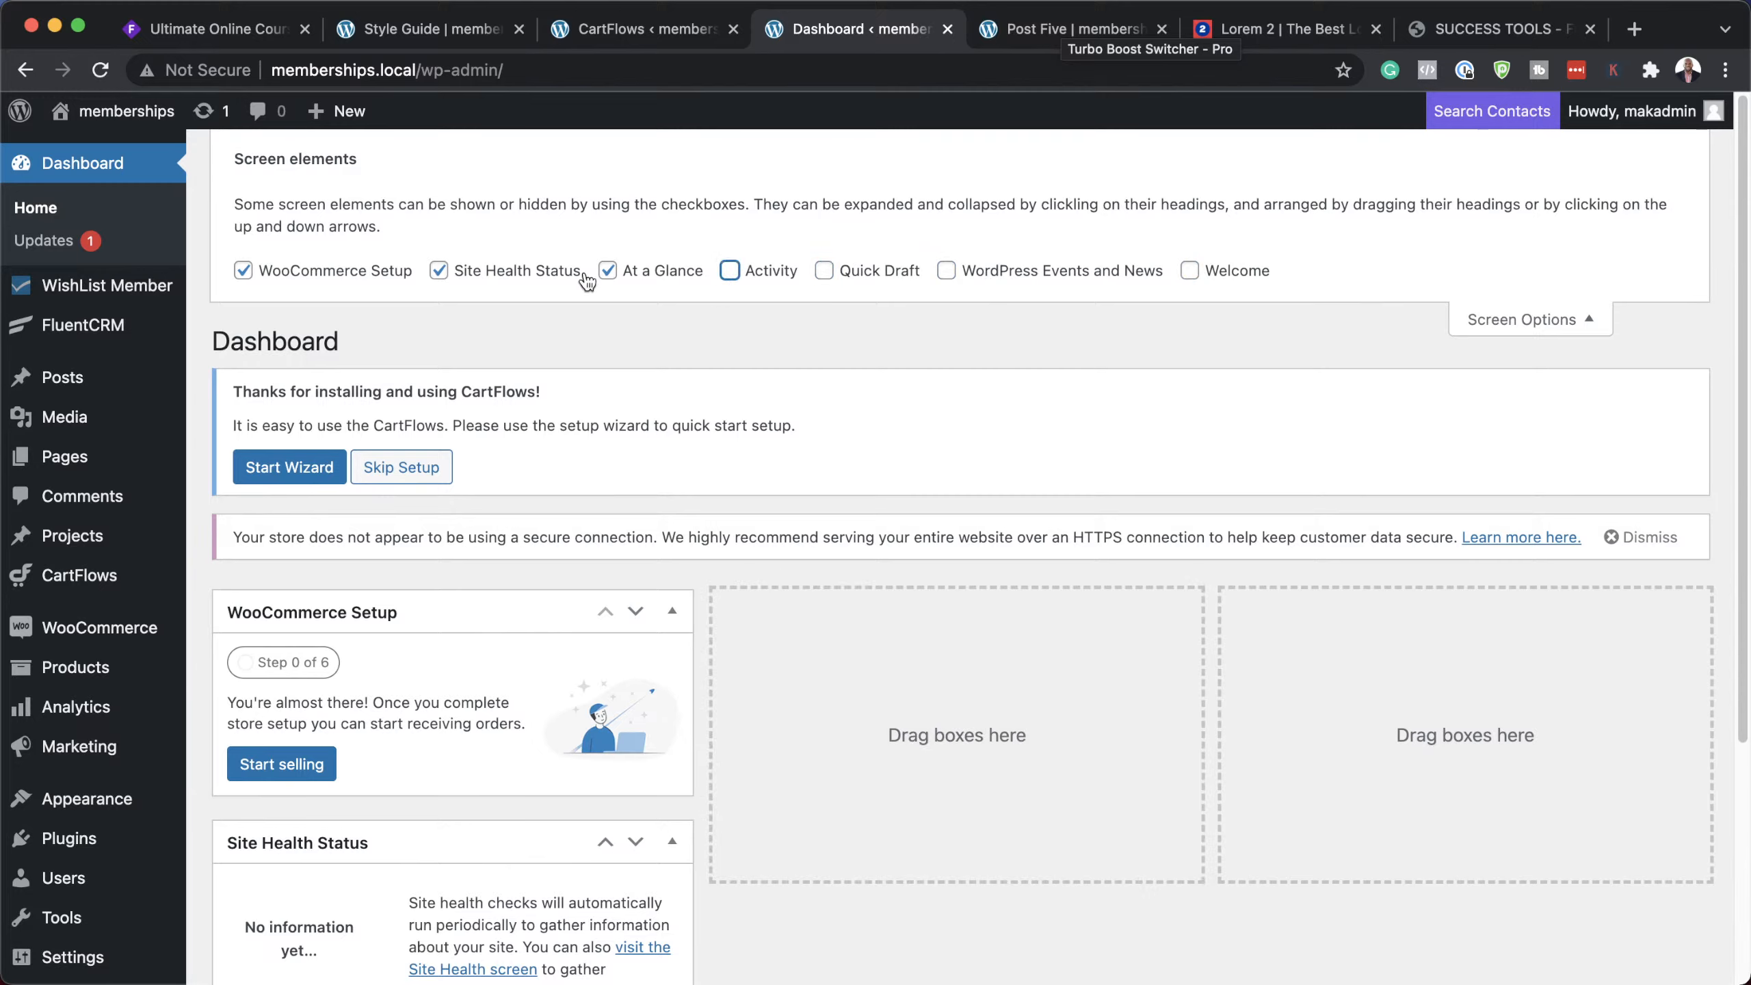
{"action": "left_click", "coordinate": [607, 271]}
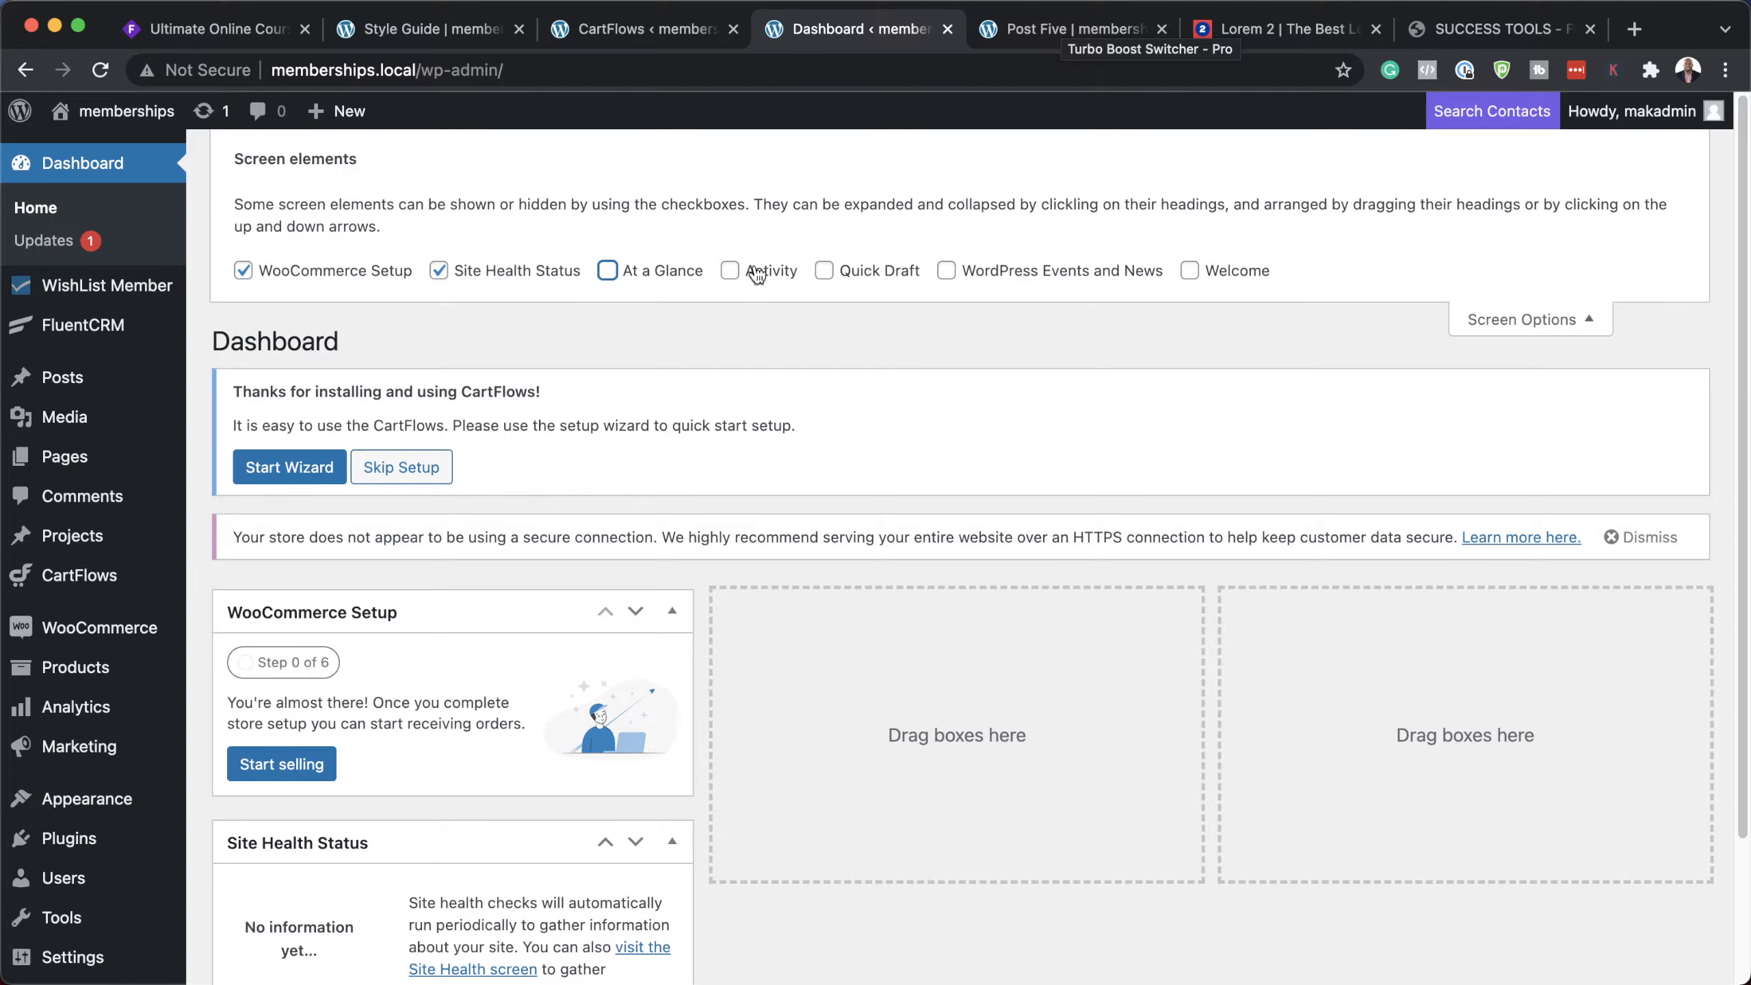
{"action": "left_click", "coordinate": [731, 273]}
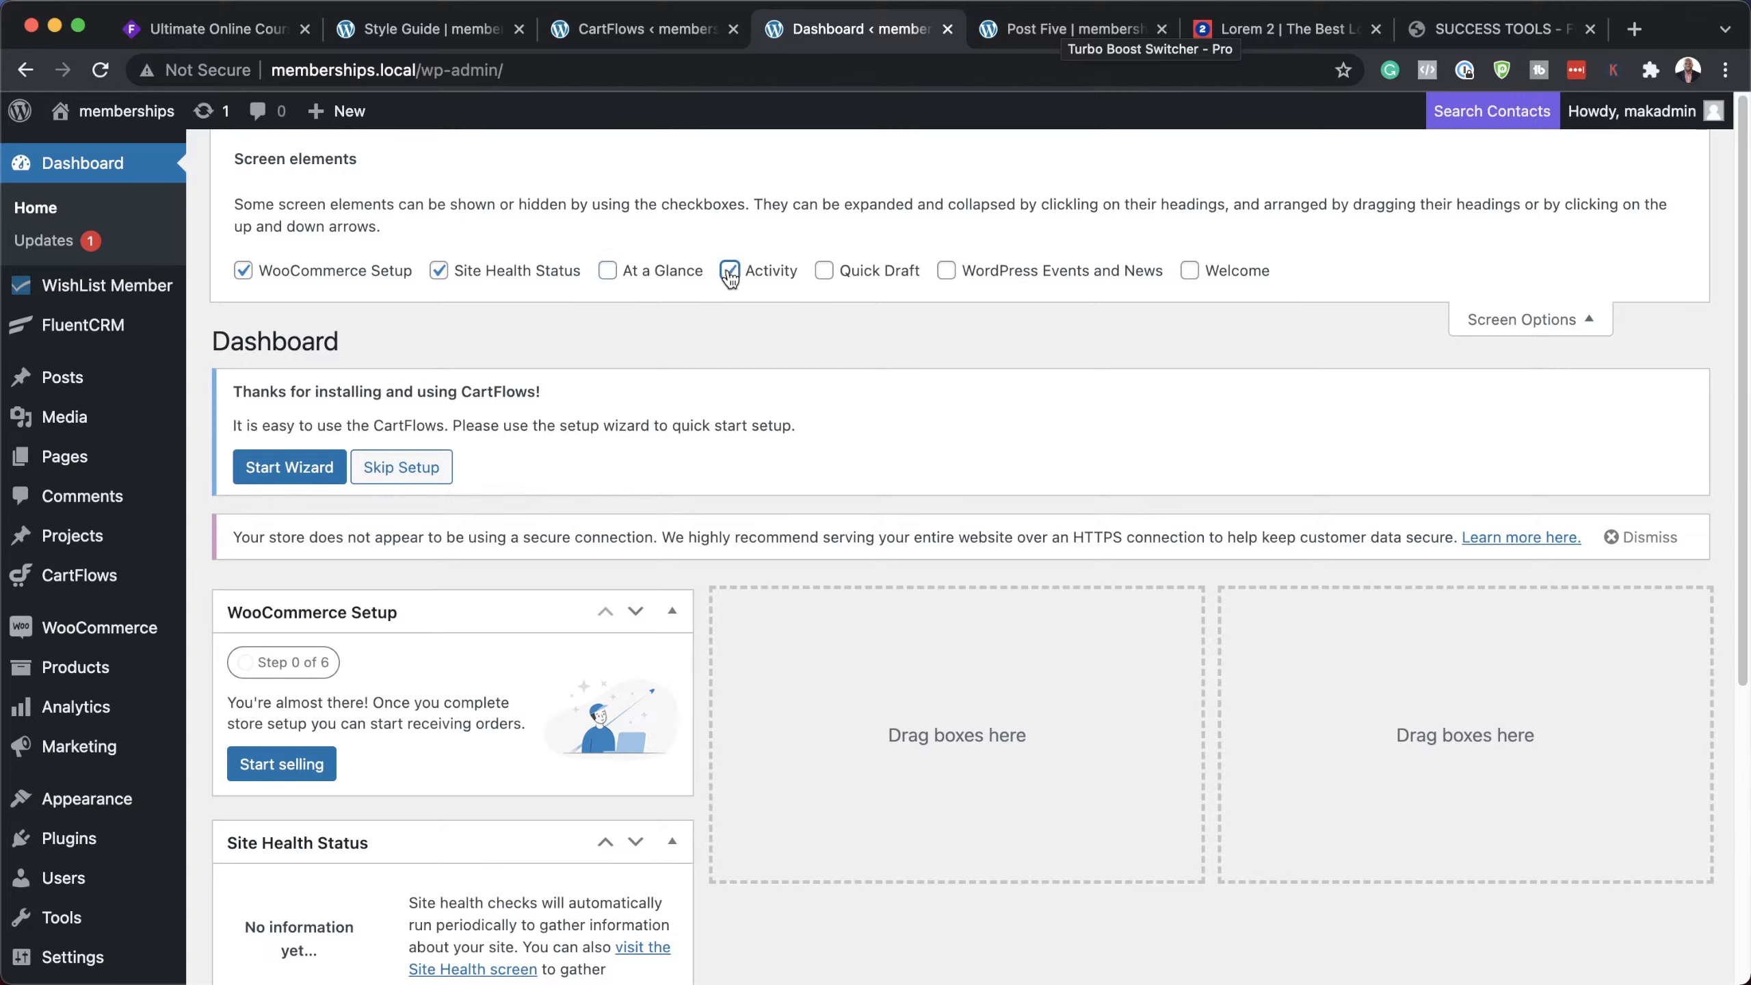
{"action": "left_click", "coordinate": [1562, 320]}
Step: Move WooCommerce Setup to the middle column and Activity to the right, then skip the CartFlows setup
{"action": "left_click_drag", "start_coordinate": [394, 441], "coordinate": [1135, 544]}
{"action": "left_click_drag", "start_coordinate": [456, 672], "coordinate": [1436, 517]}
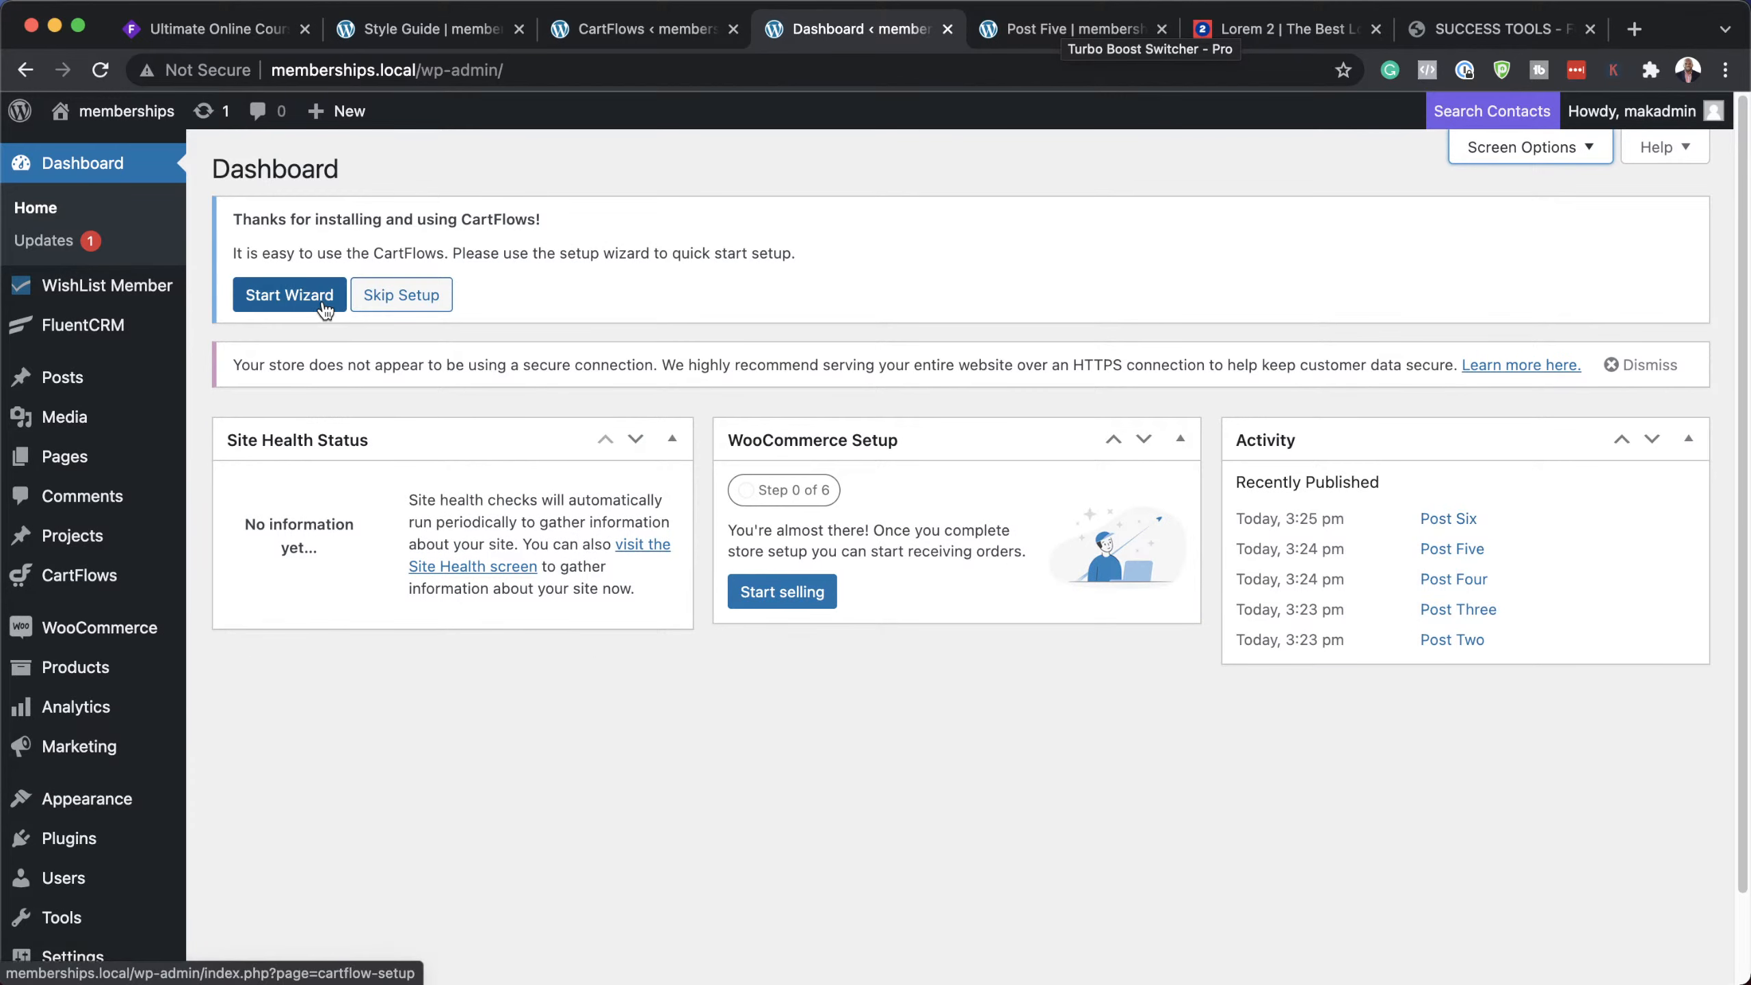
{"action": "left_click", "coordinate": [430, 297]}
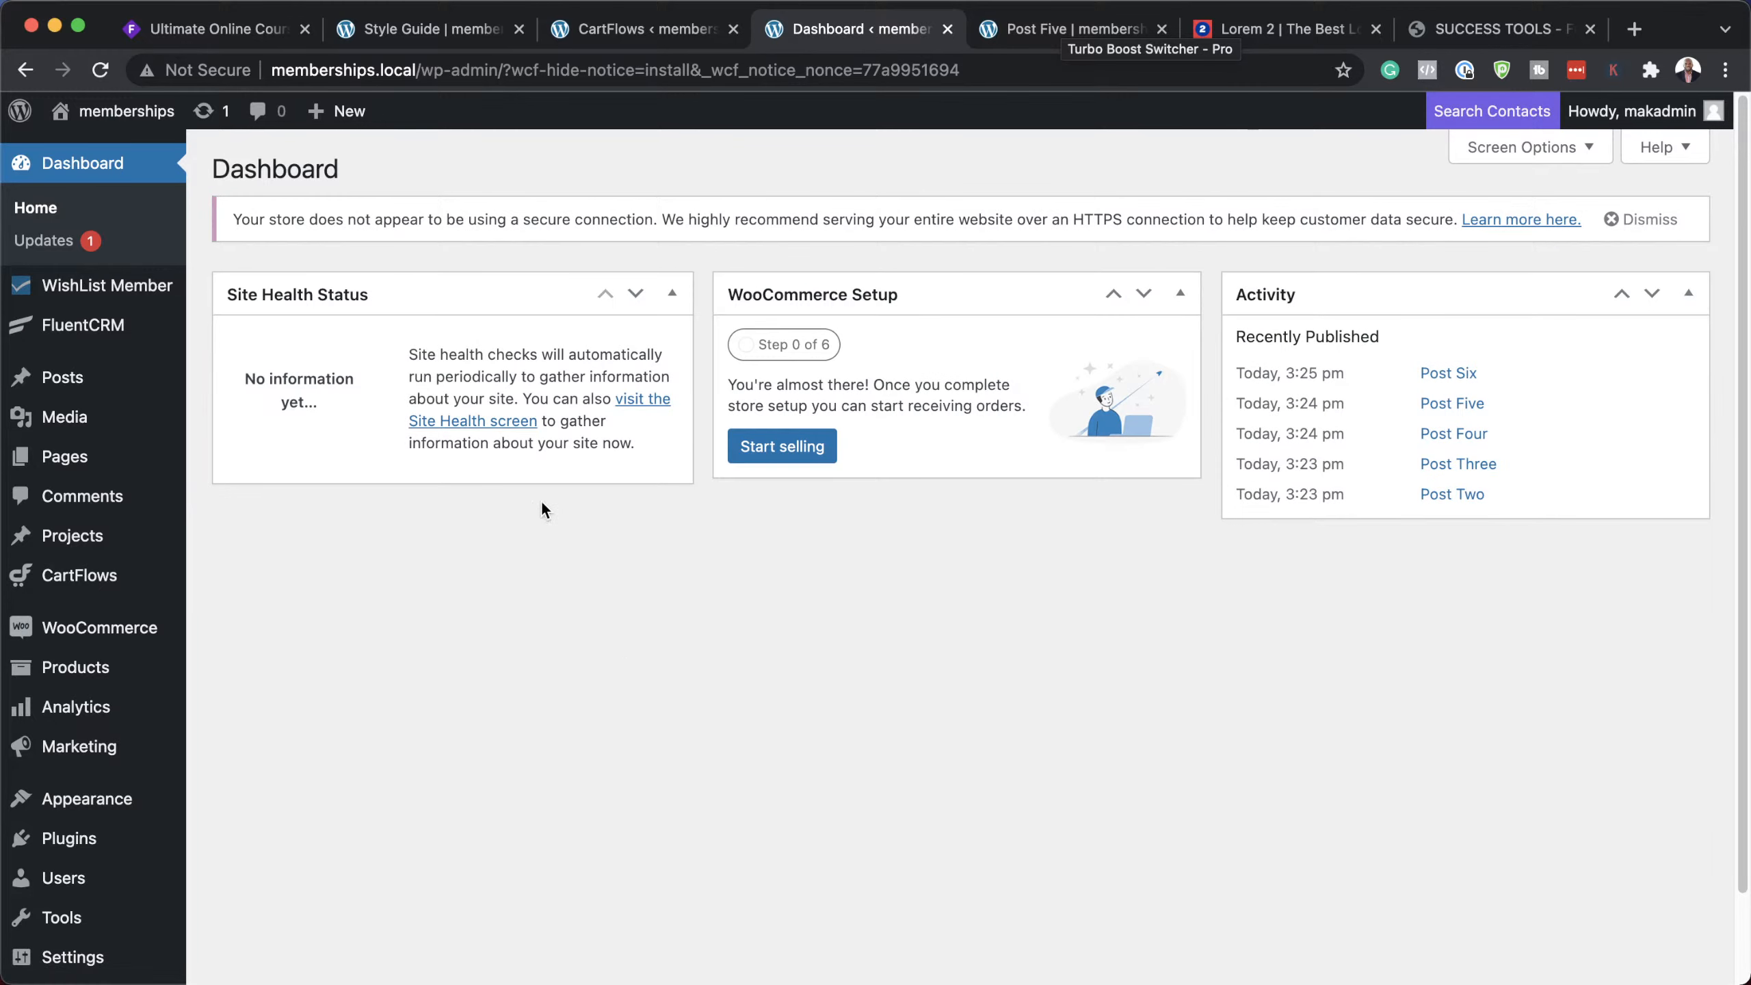
{"action": "mouse_move", "coordinate": [97, 331]}
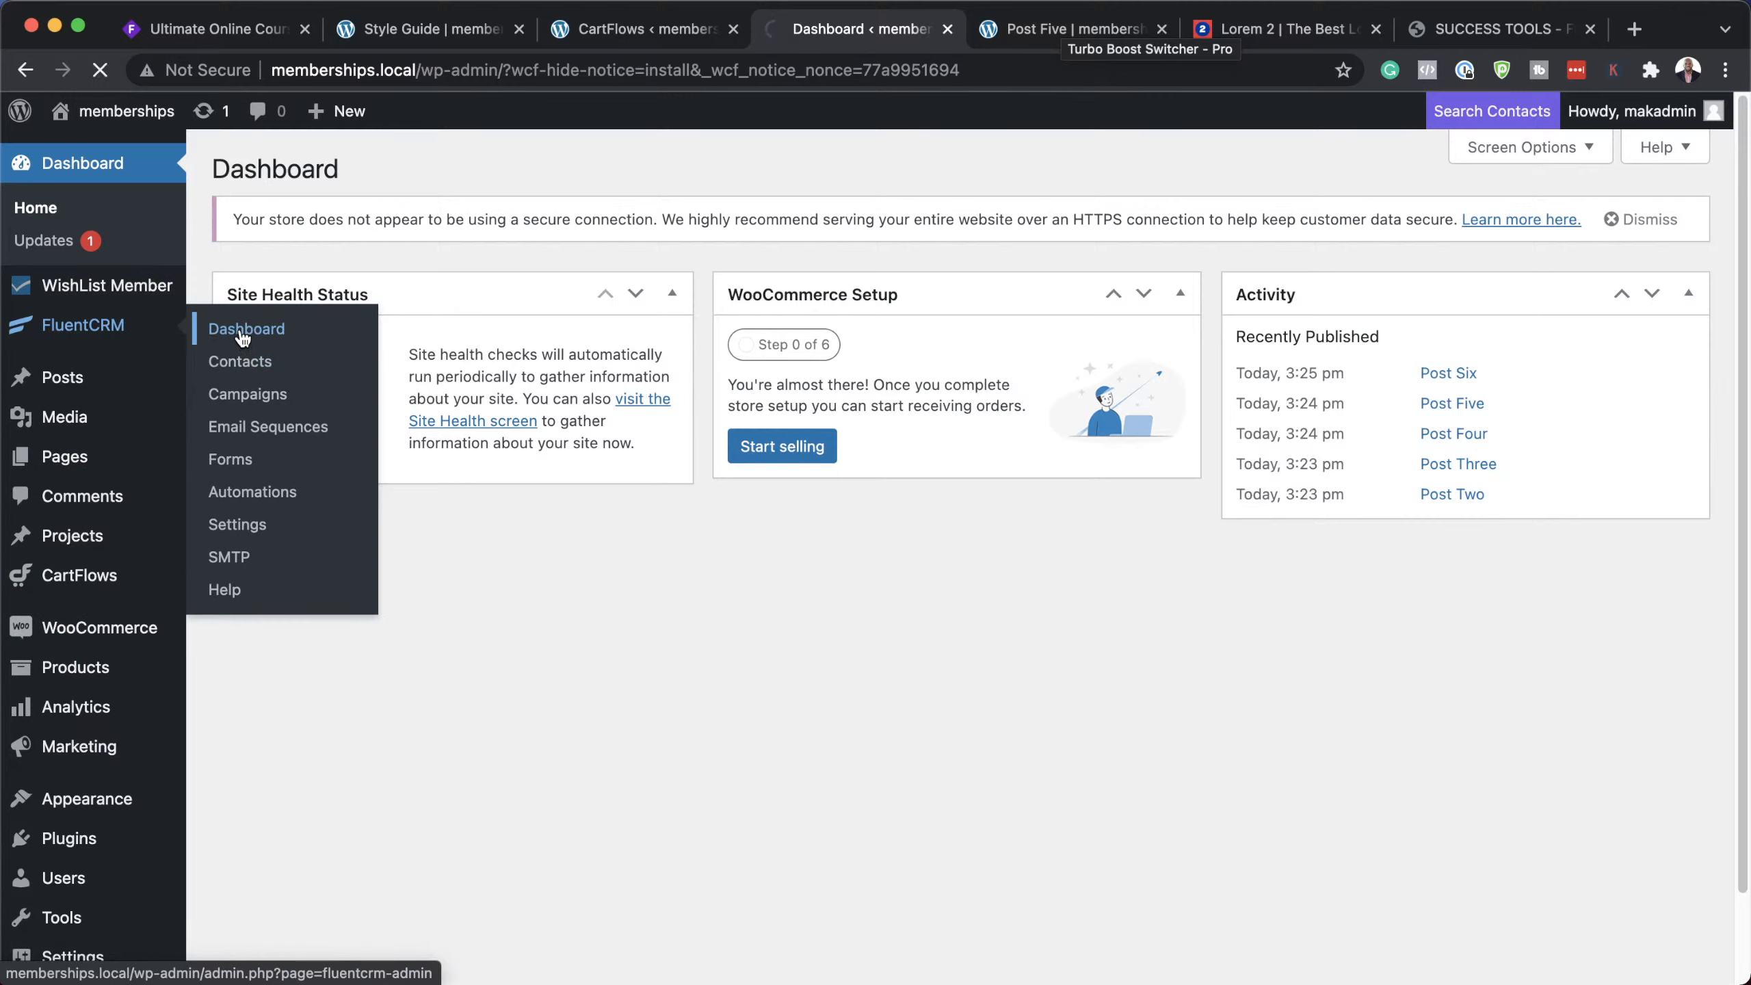
Step: Review the two FluentCRM contacts under All Contacts, then view the Automations funnel list
{"action": "left_click", "coordinate": [242, 337]}
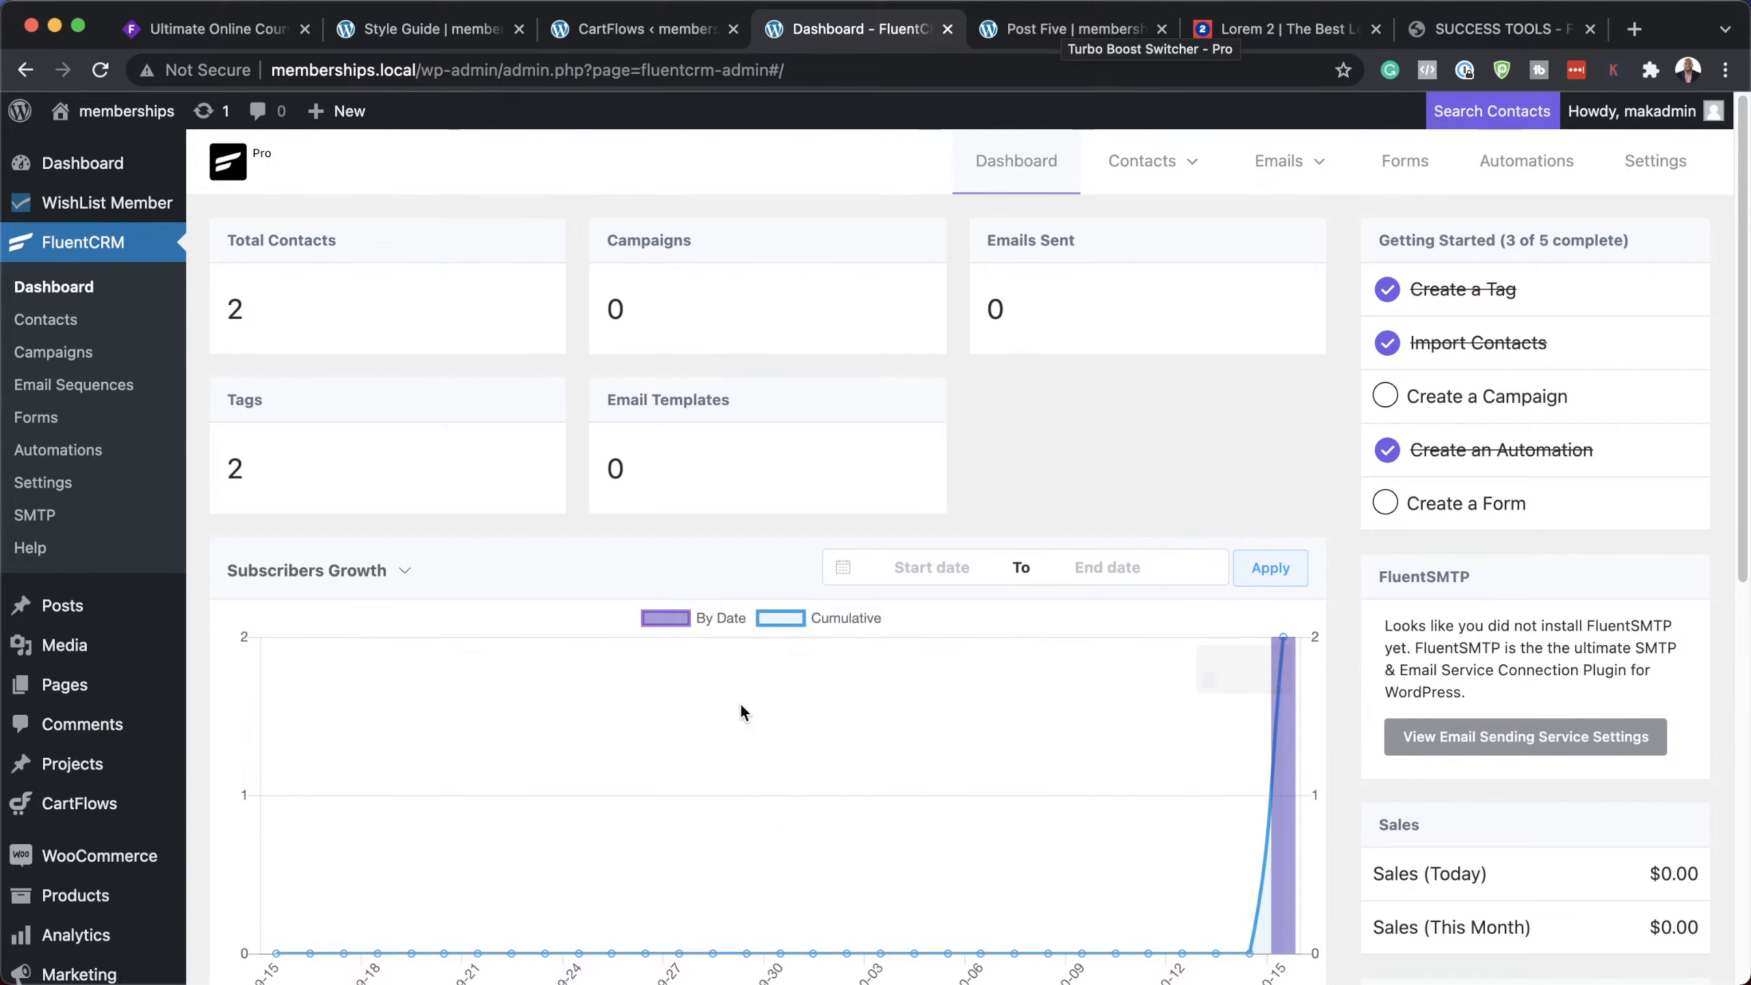
{"action": "mouse_move", "coordinate": [1144, 160]}
{"action": "left_click", "coordinate": [1165, 220]}
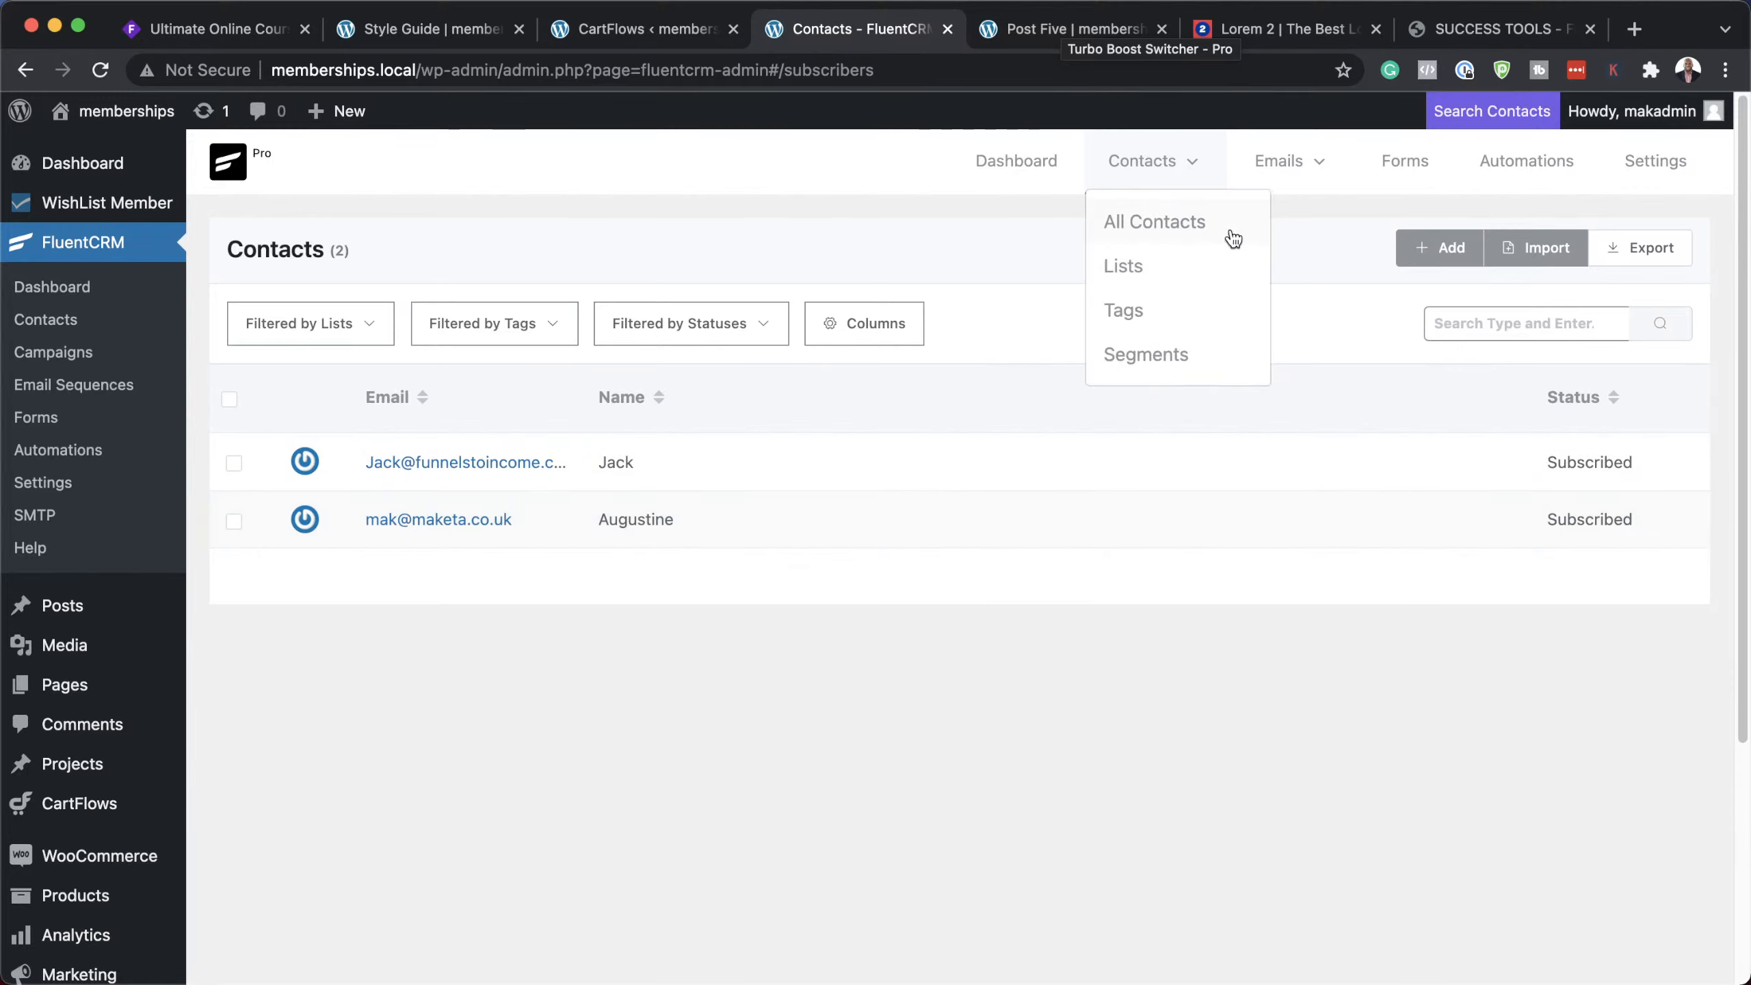
{"action": "mouse_move", "coordinate": [1368, 185]}
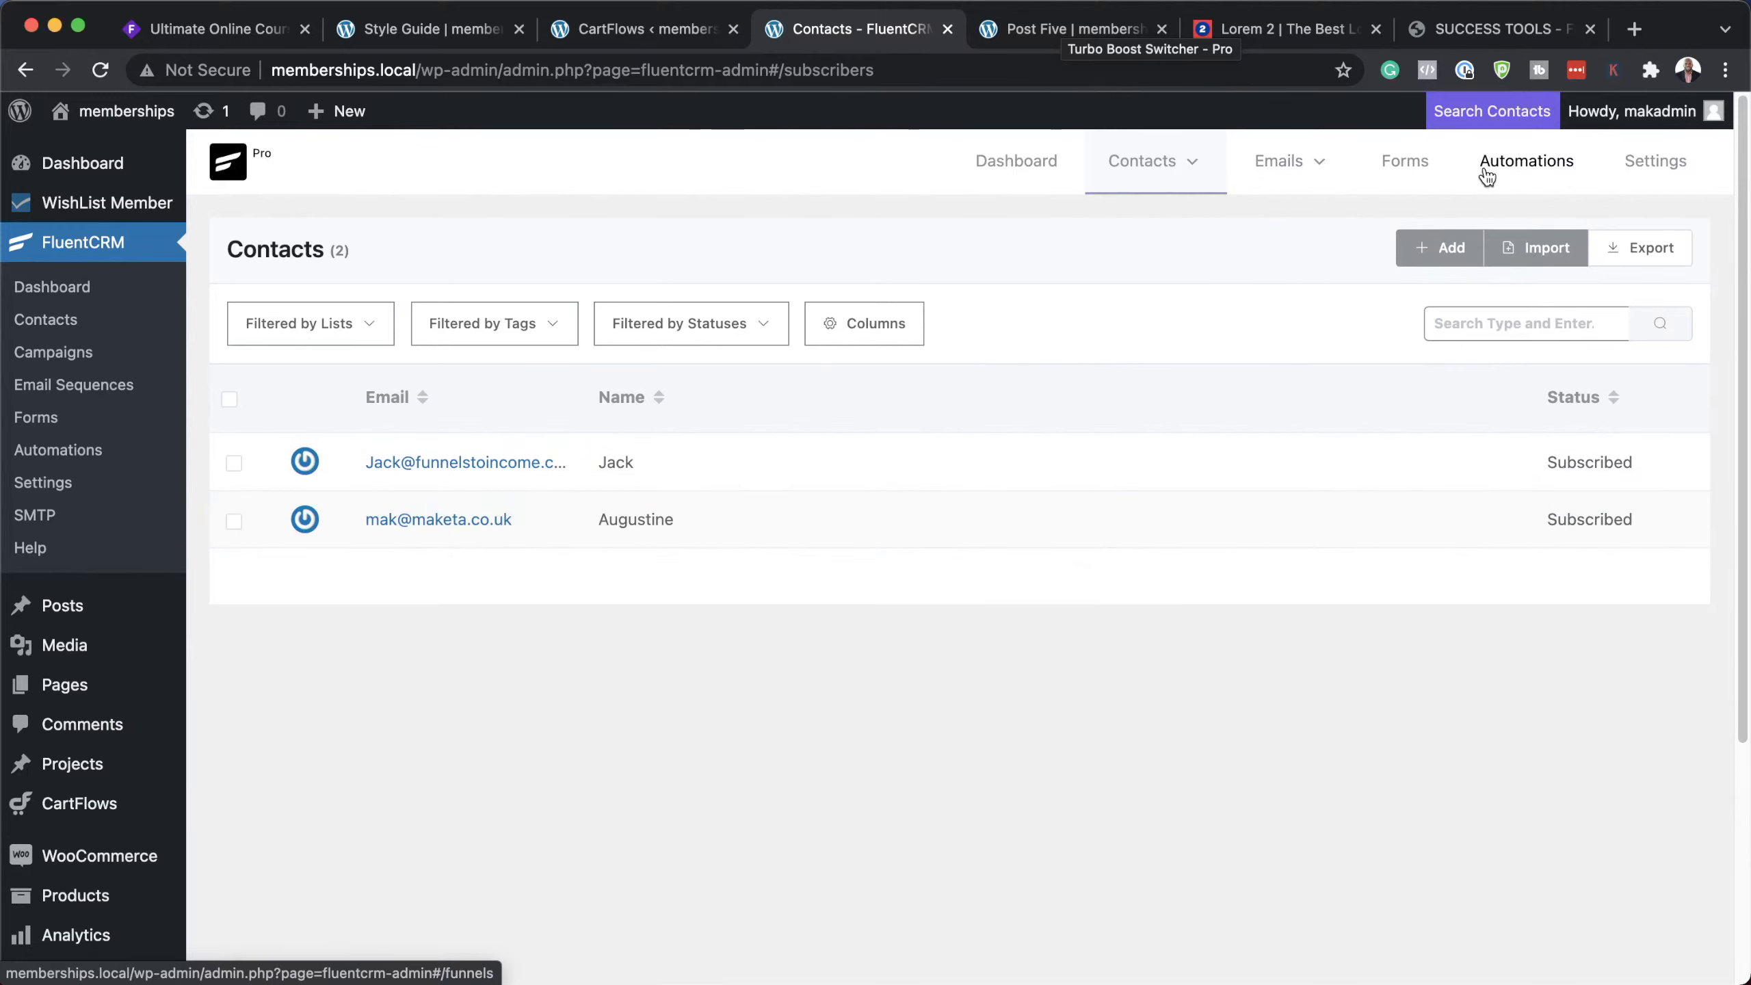
{"action": "left_click", "coordinate": [1520, 171]}
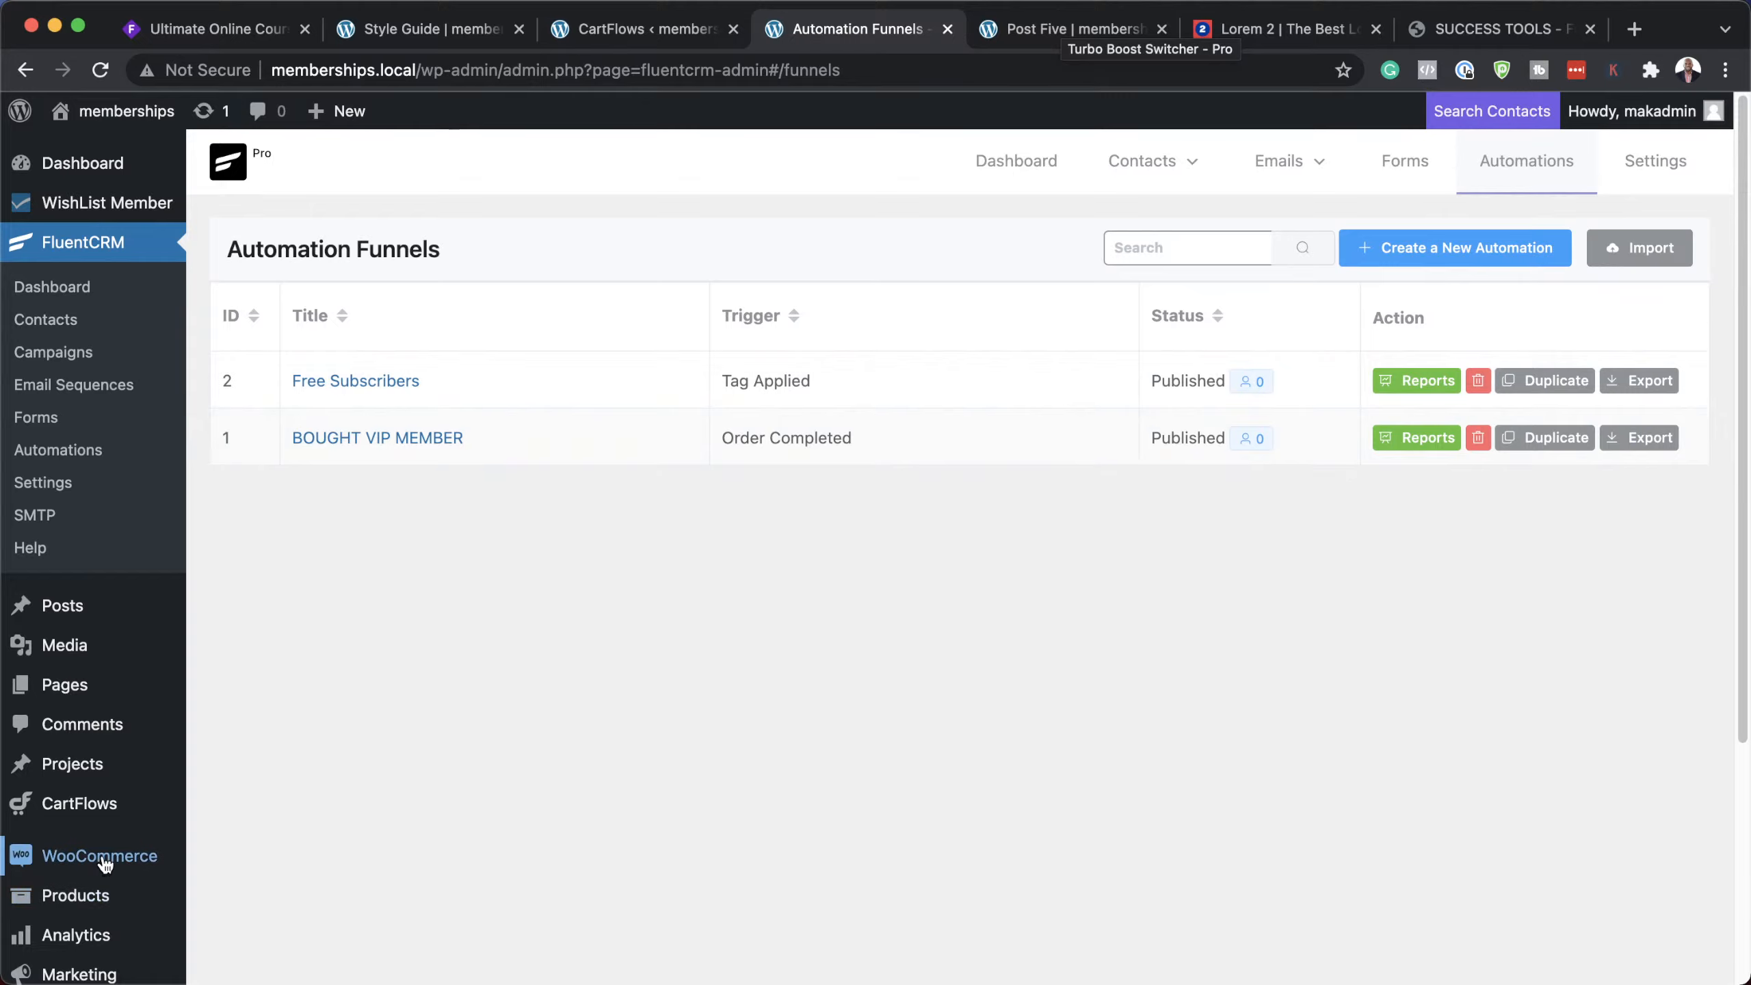
{"action": "scroll", "coordinate": [104, 896], "scroll_direction": "down", "scroll_amount": 5}
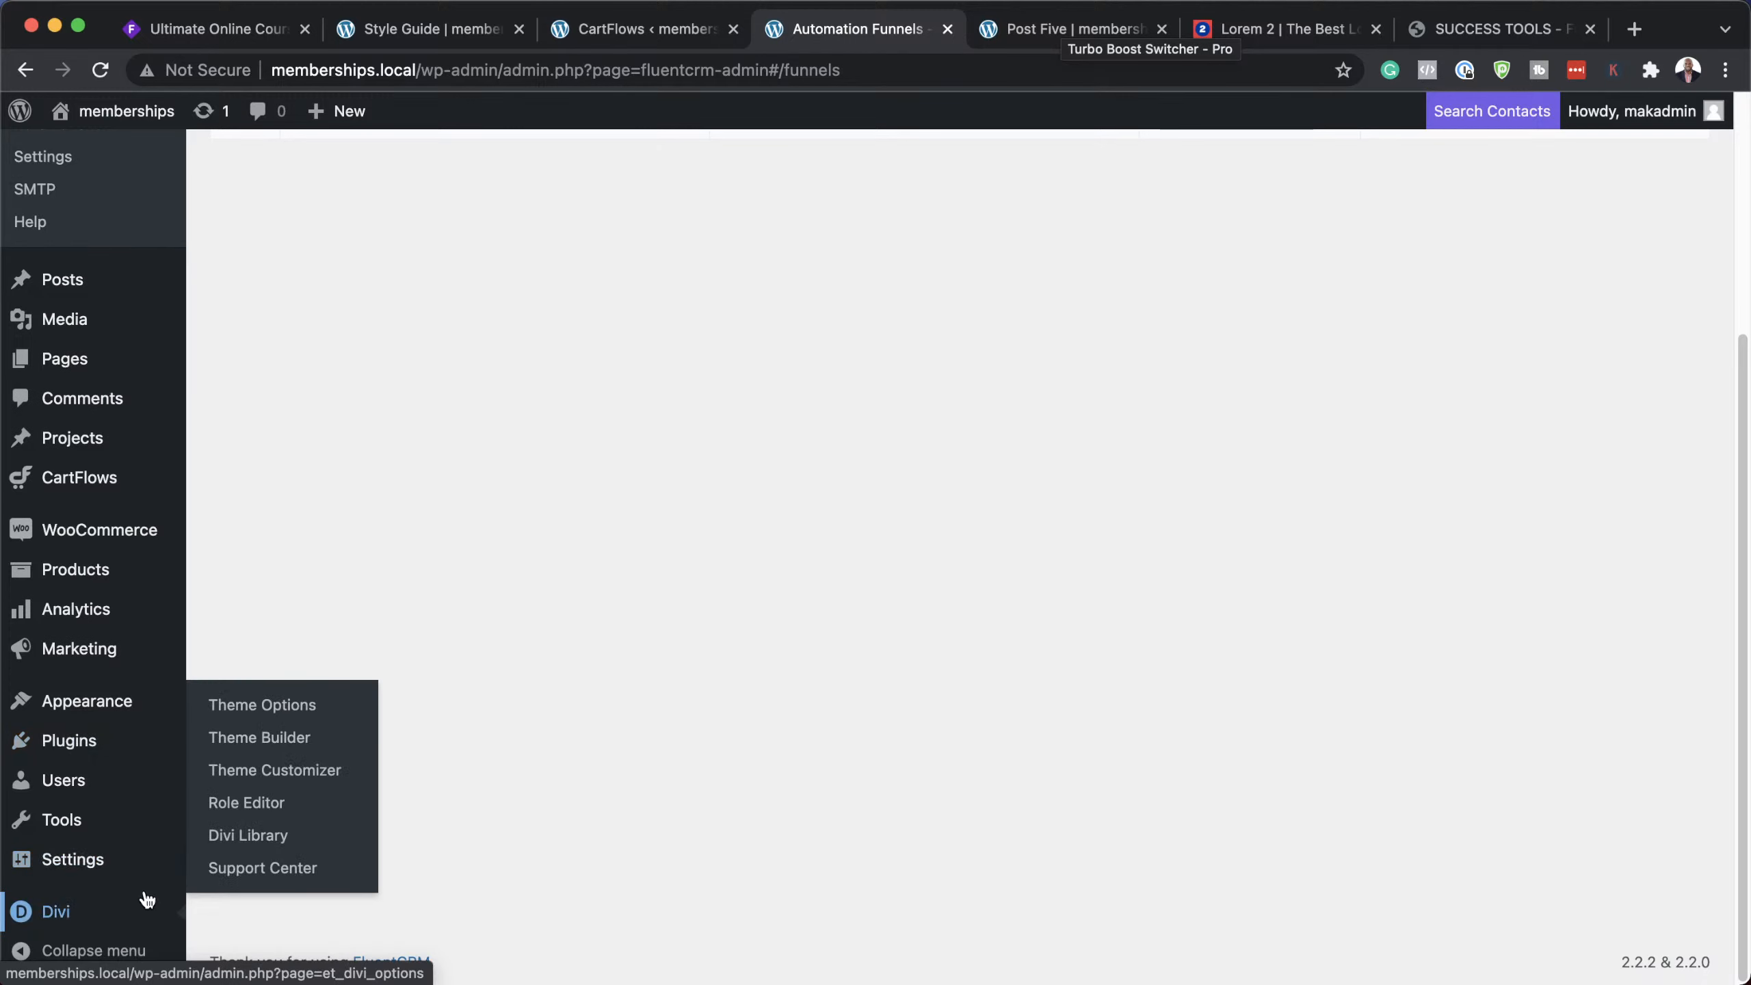
Step: Search Plugins > Add New for 'fluent', install and activate FluentSMTP, then check the Installed Plugins list
{"action": "mouse_move", "coordinate": [118, 739]}
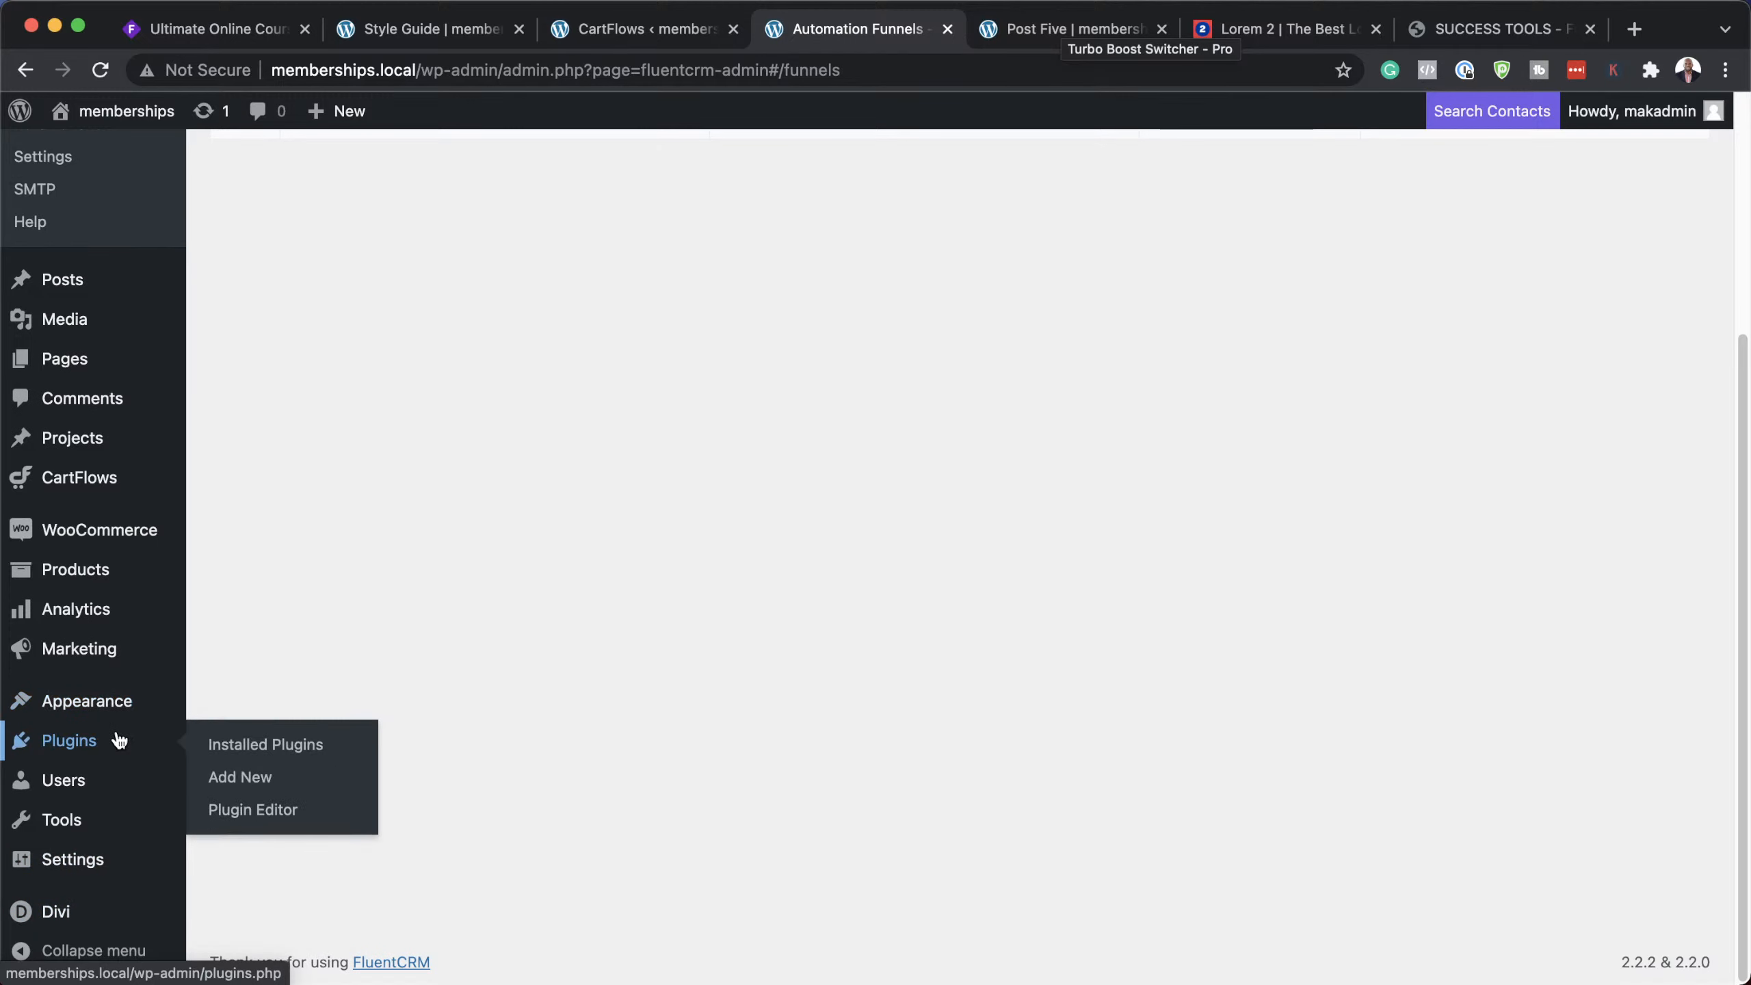
{"action": "left_click", "coordinate": [241, 777]}
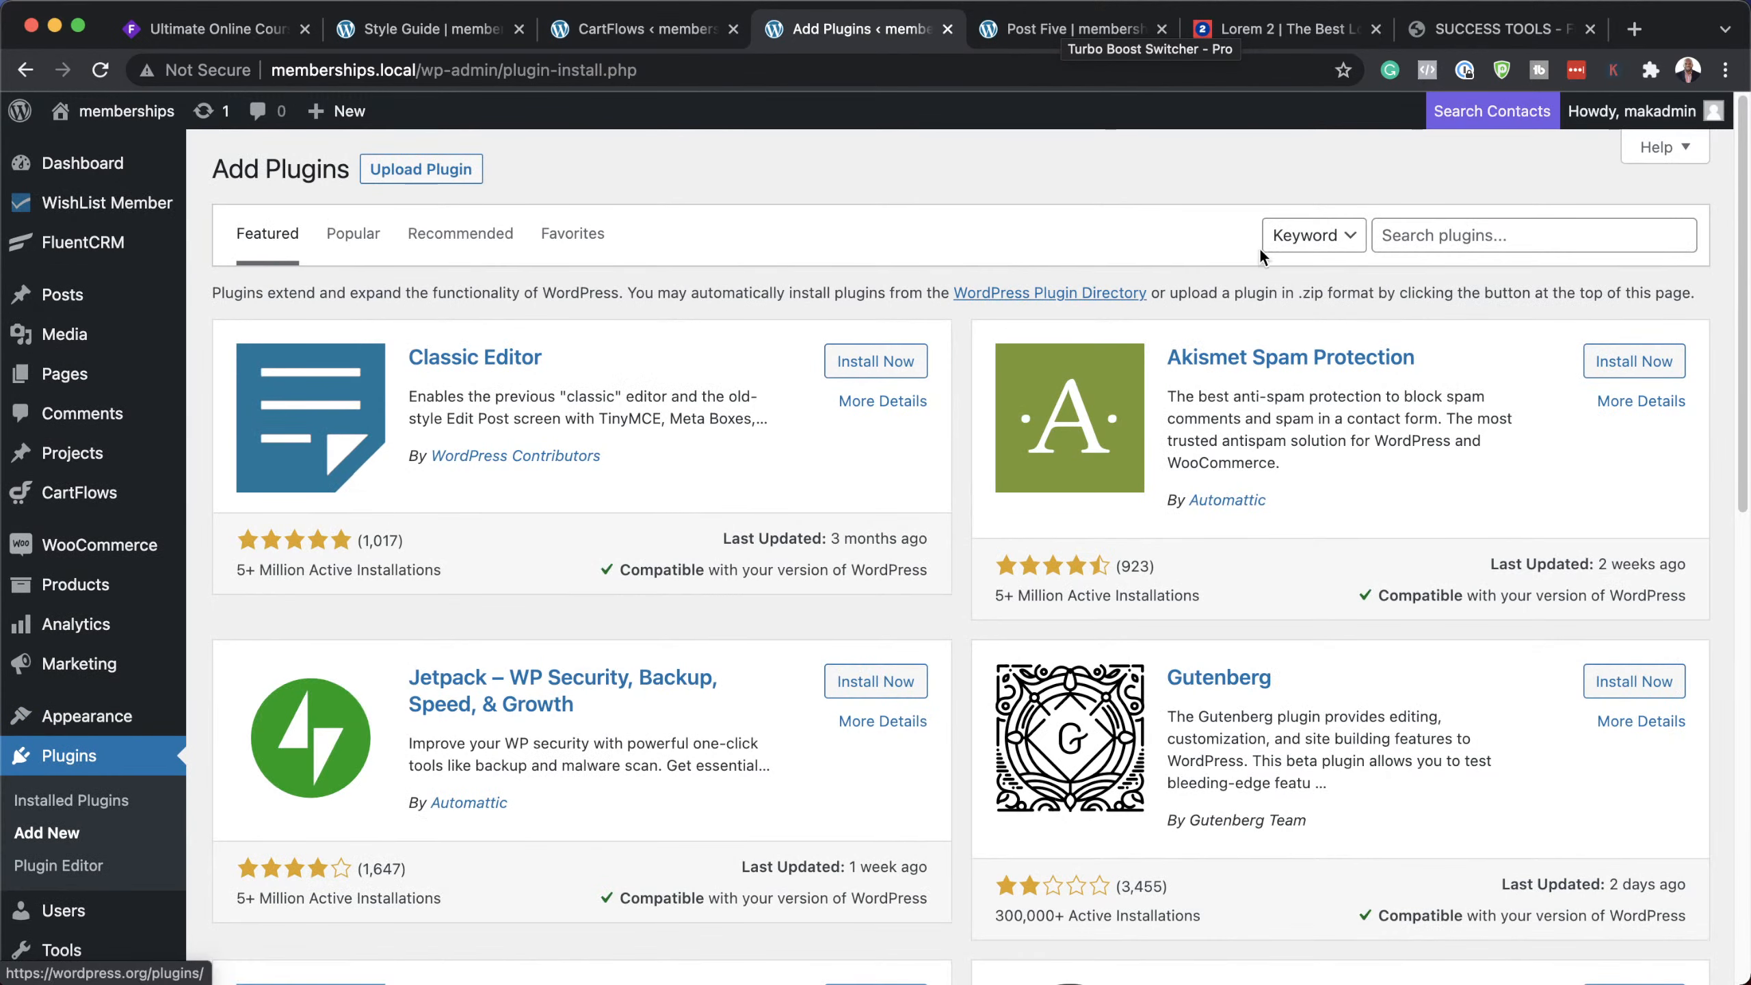
{"action": "left_click", "coordinate": [1476, 234]}
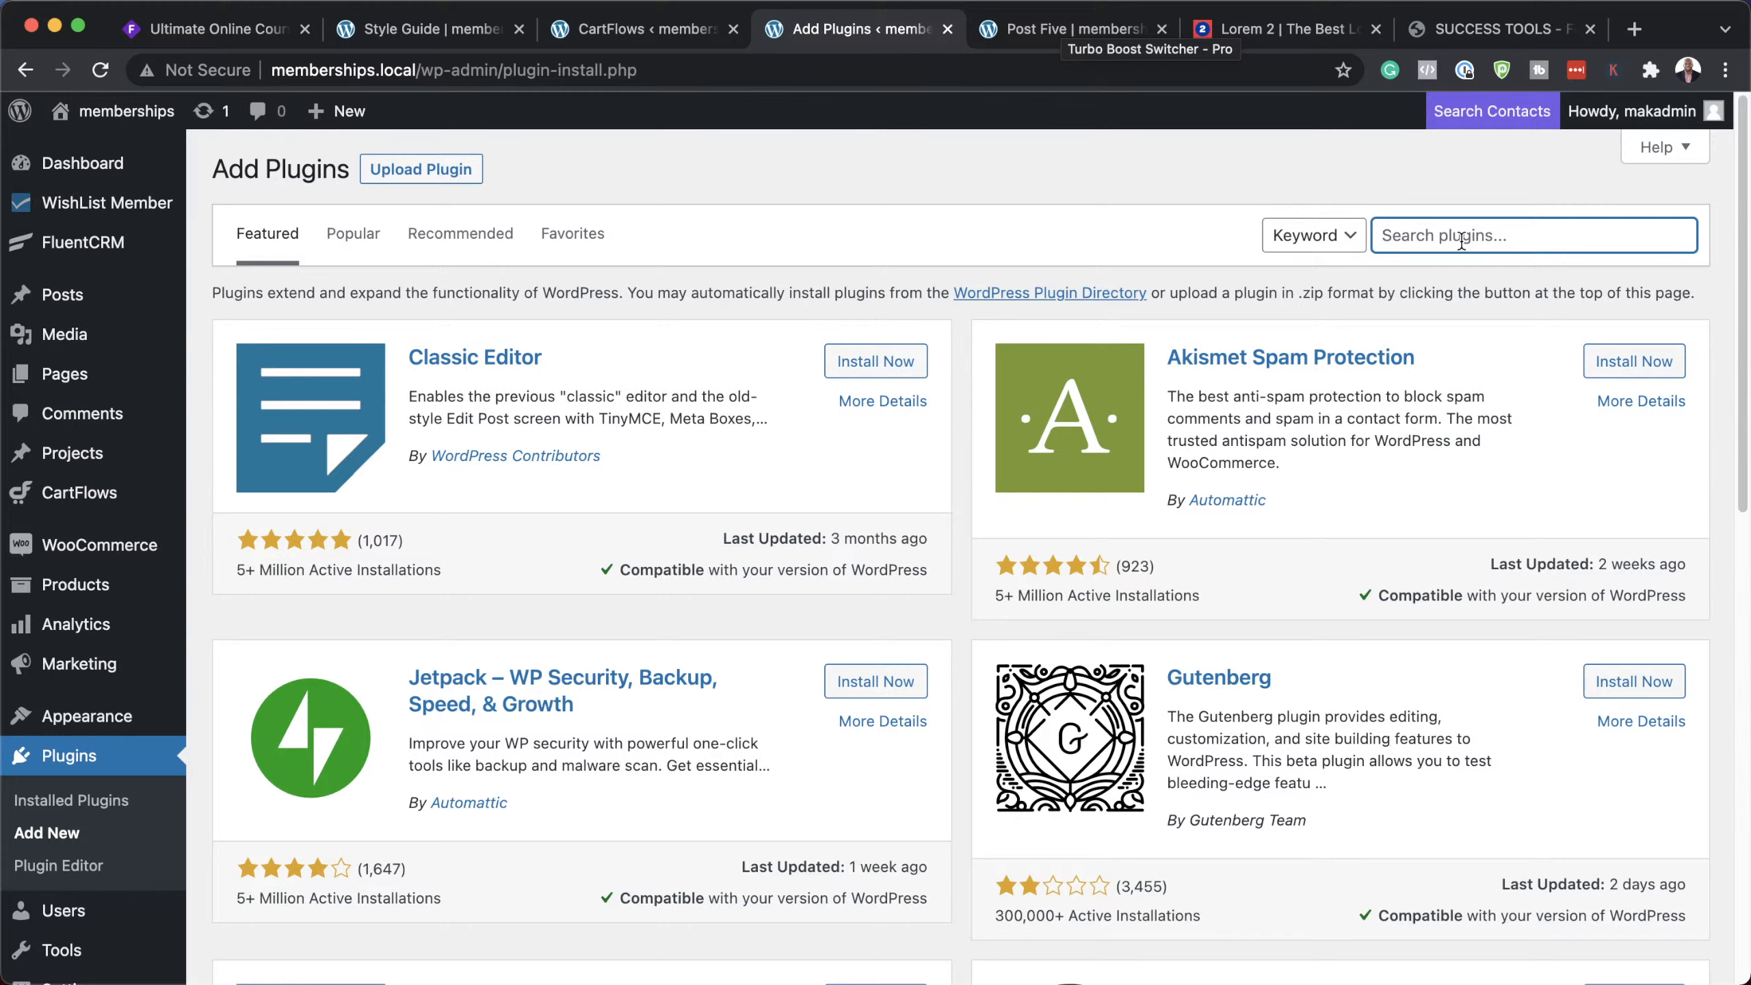
{"action": "type", "text": "fluent"}
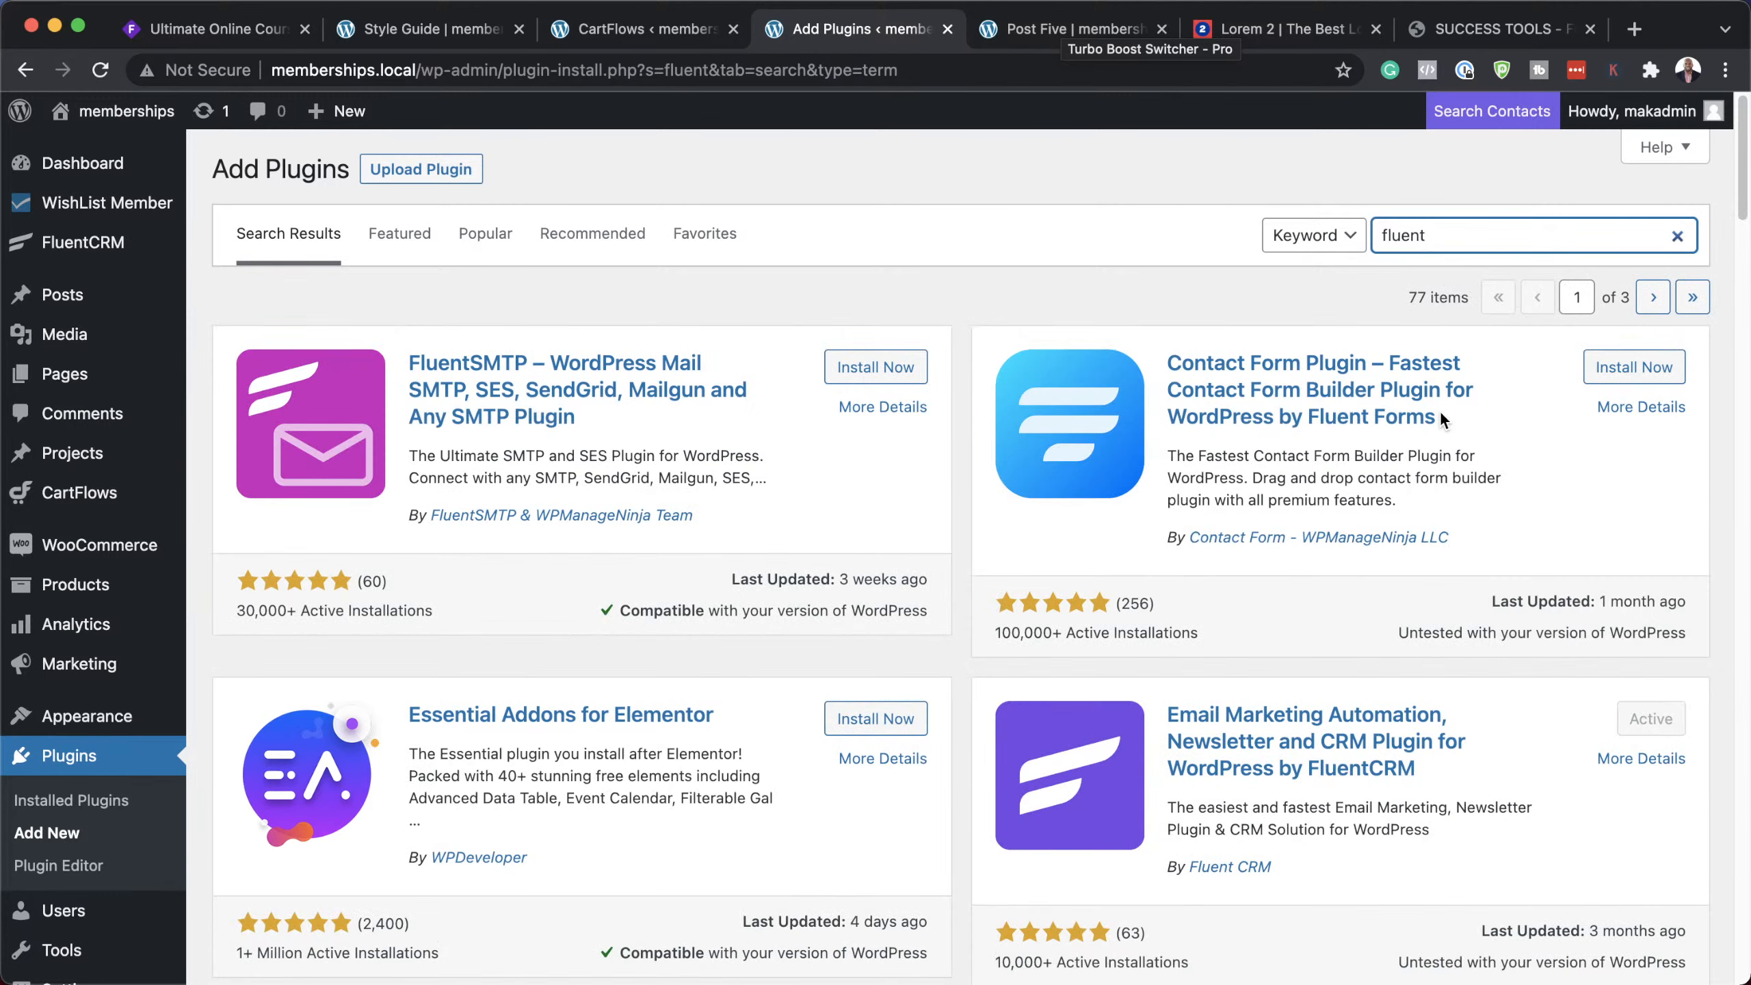
{"action": "left_click", "coordinate": [873, 368]}
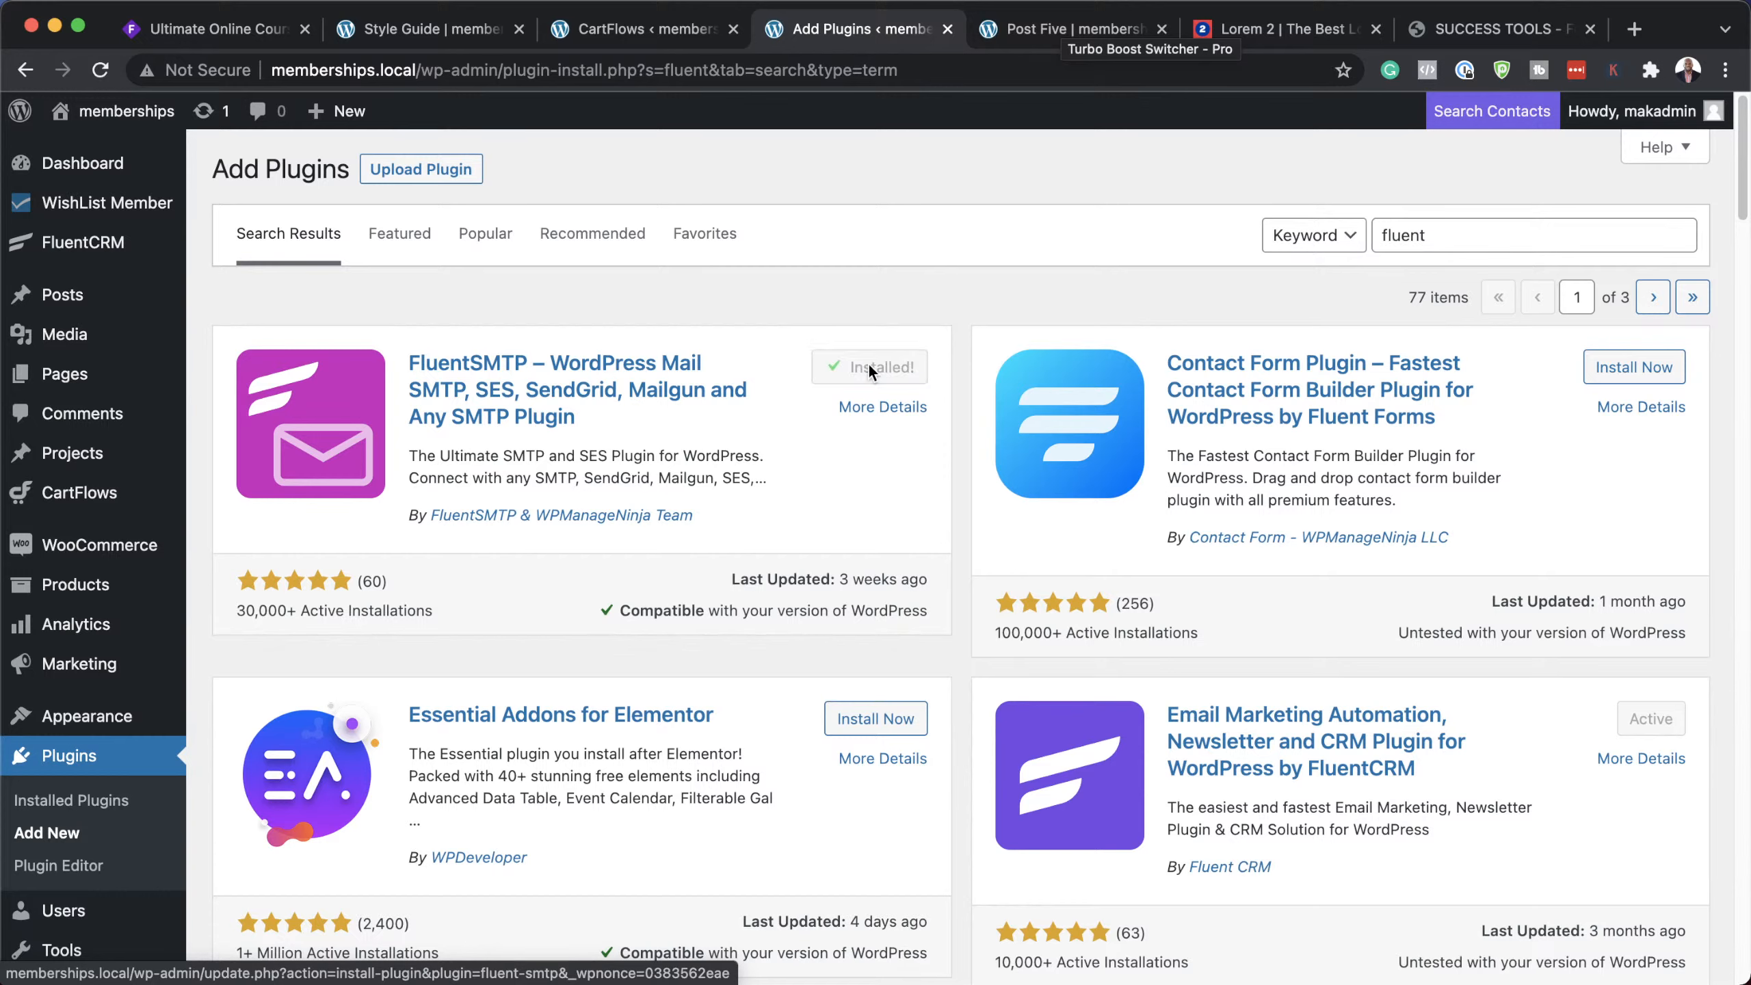
{"action": "left_click", "coordinate": [888, 371]}
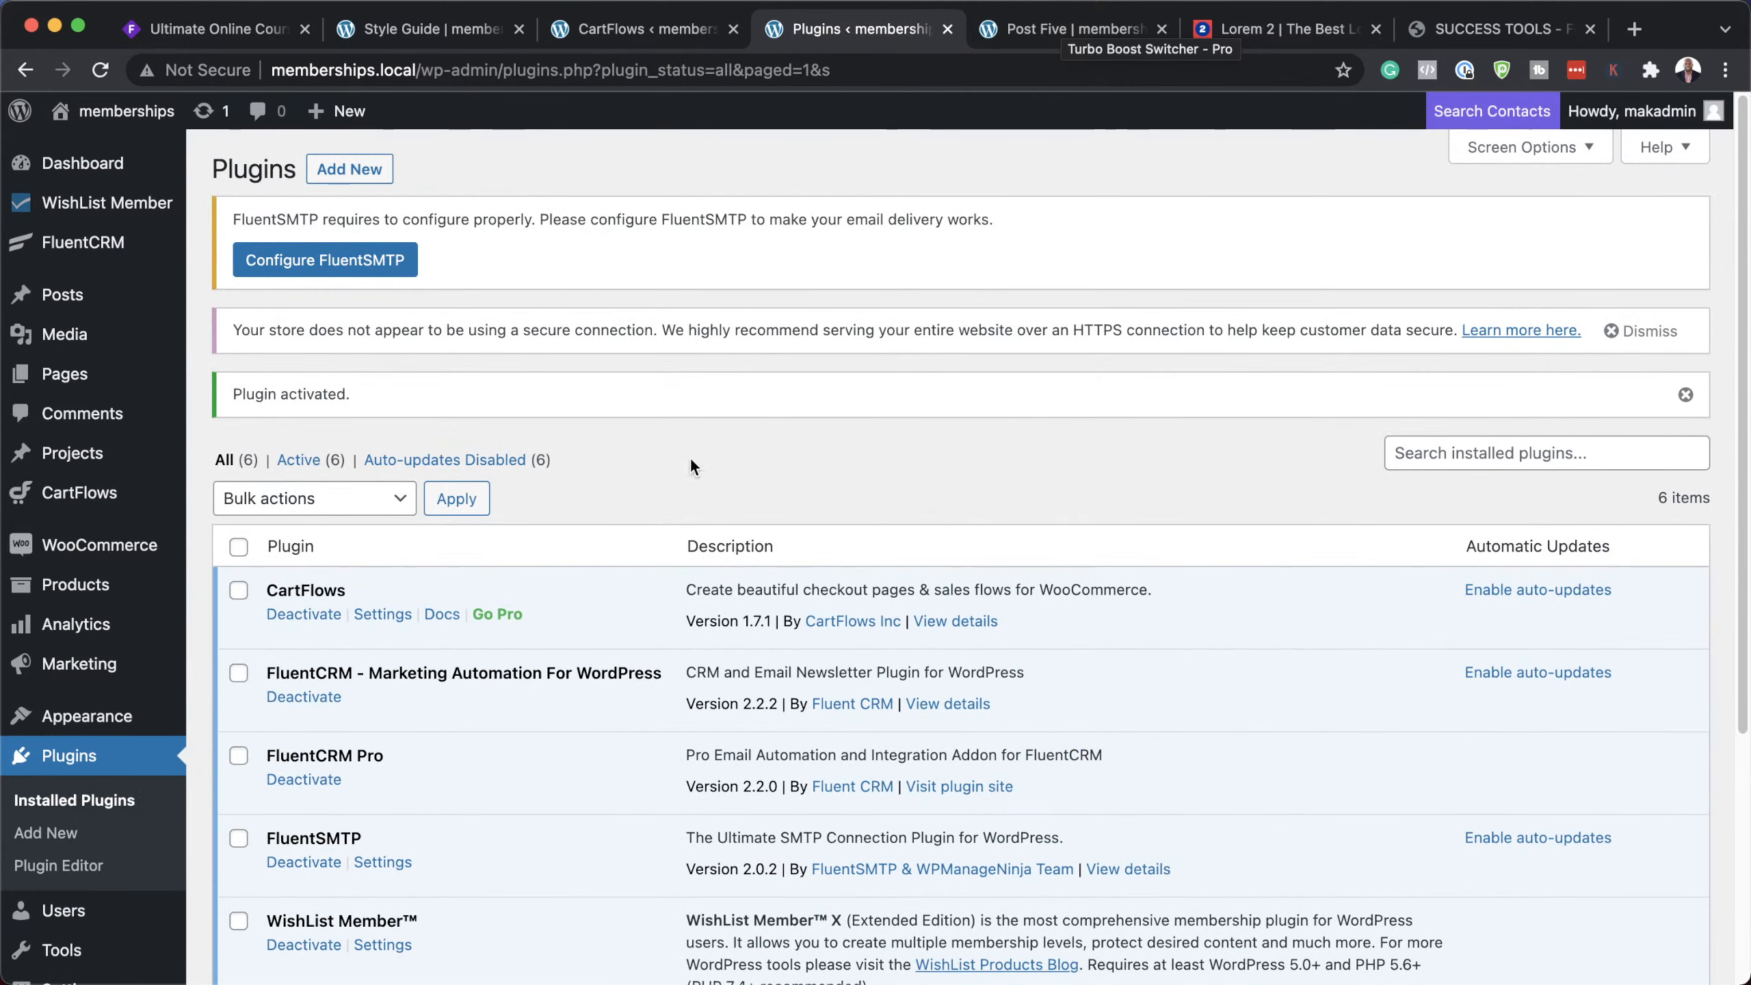
{"action": "scroll", "coordinate": [643, 579], "scroll_direction": "down", "scroll_amount": 2}
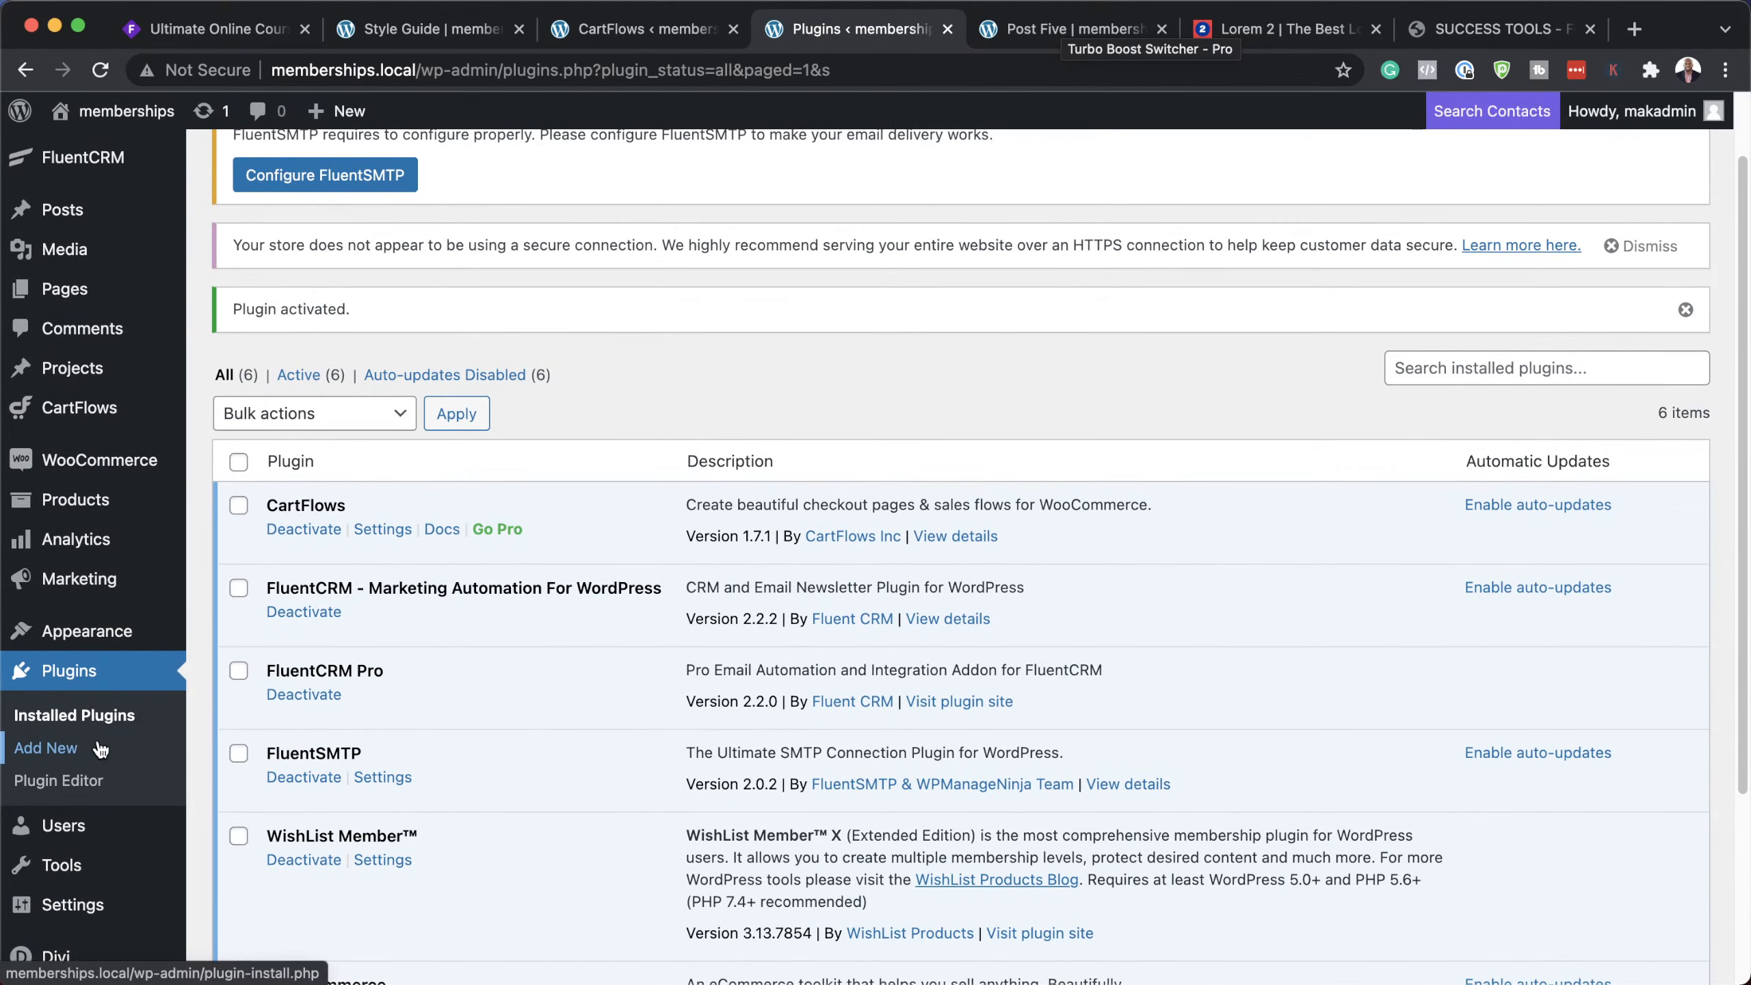
{"action": "scroll", "coordinate": [76, 779], "scroll_direction": "down", "scroll_amount": 5}
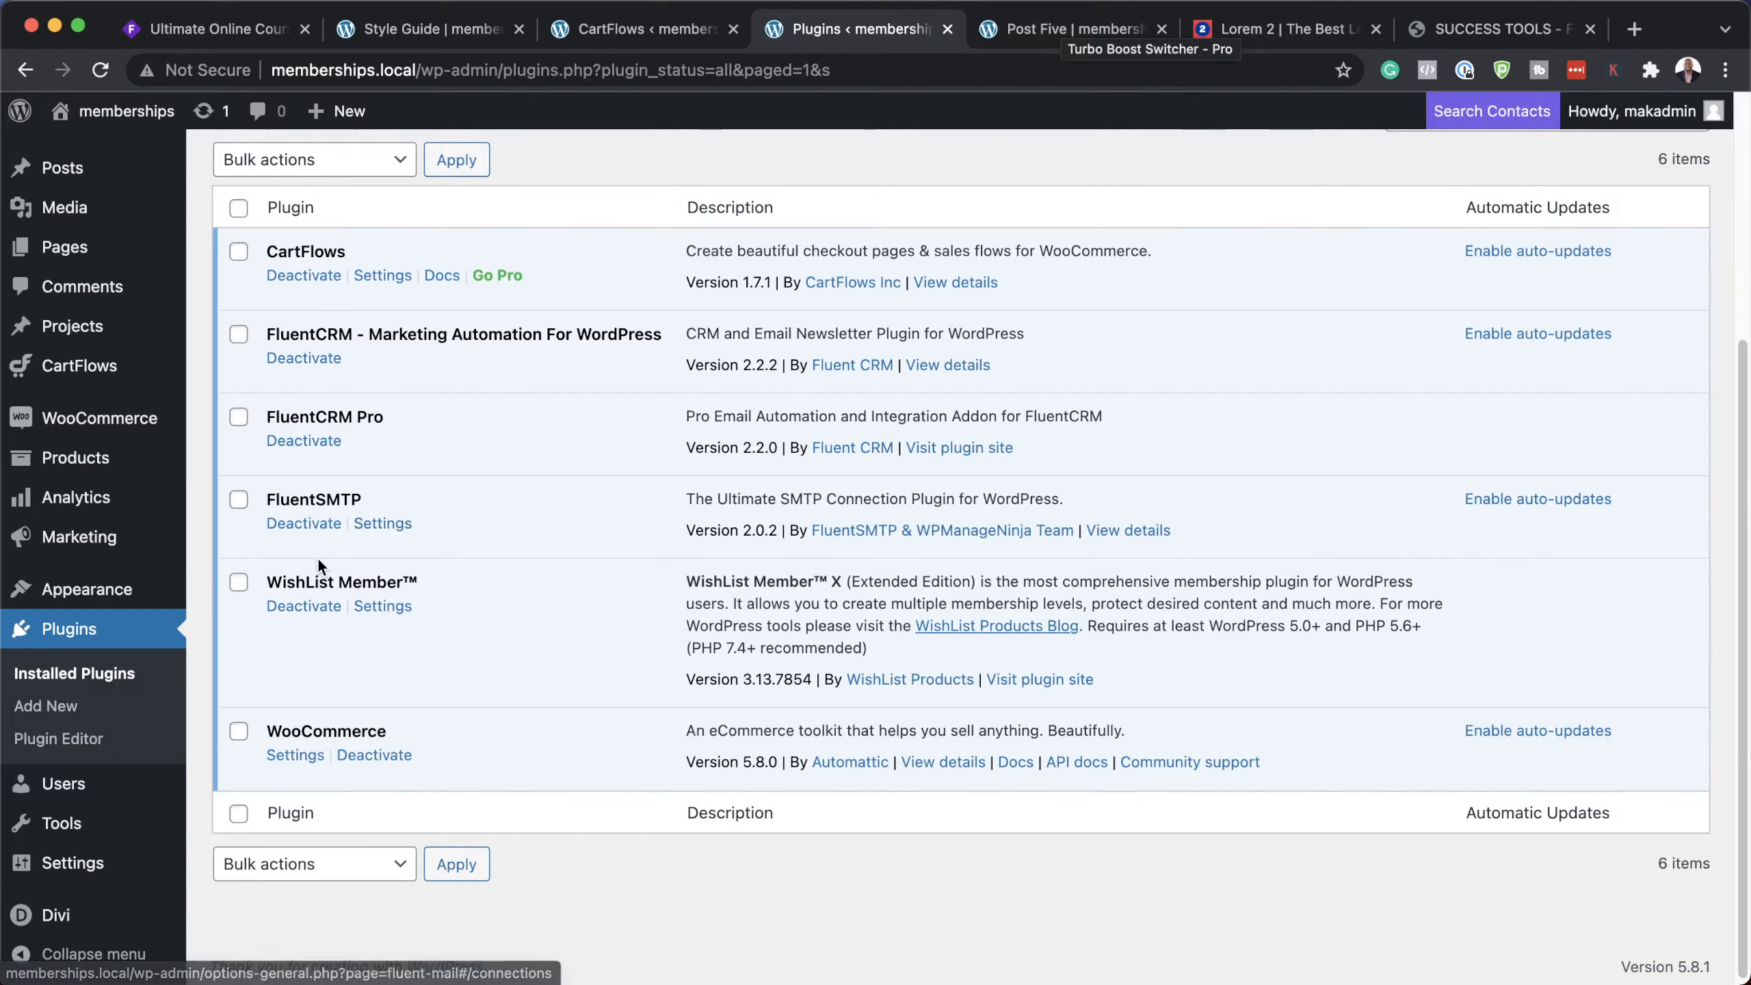
Step: Open FluentSMTP's setup page and preview the Amazon SES connection settings
{"action": "left_click", "coordinate": [396, 526]}
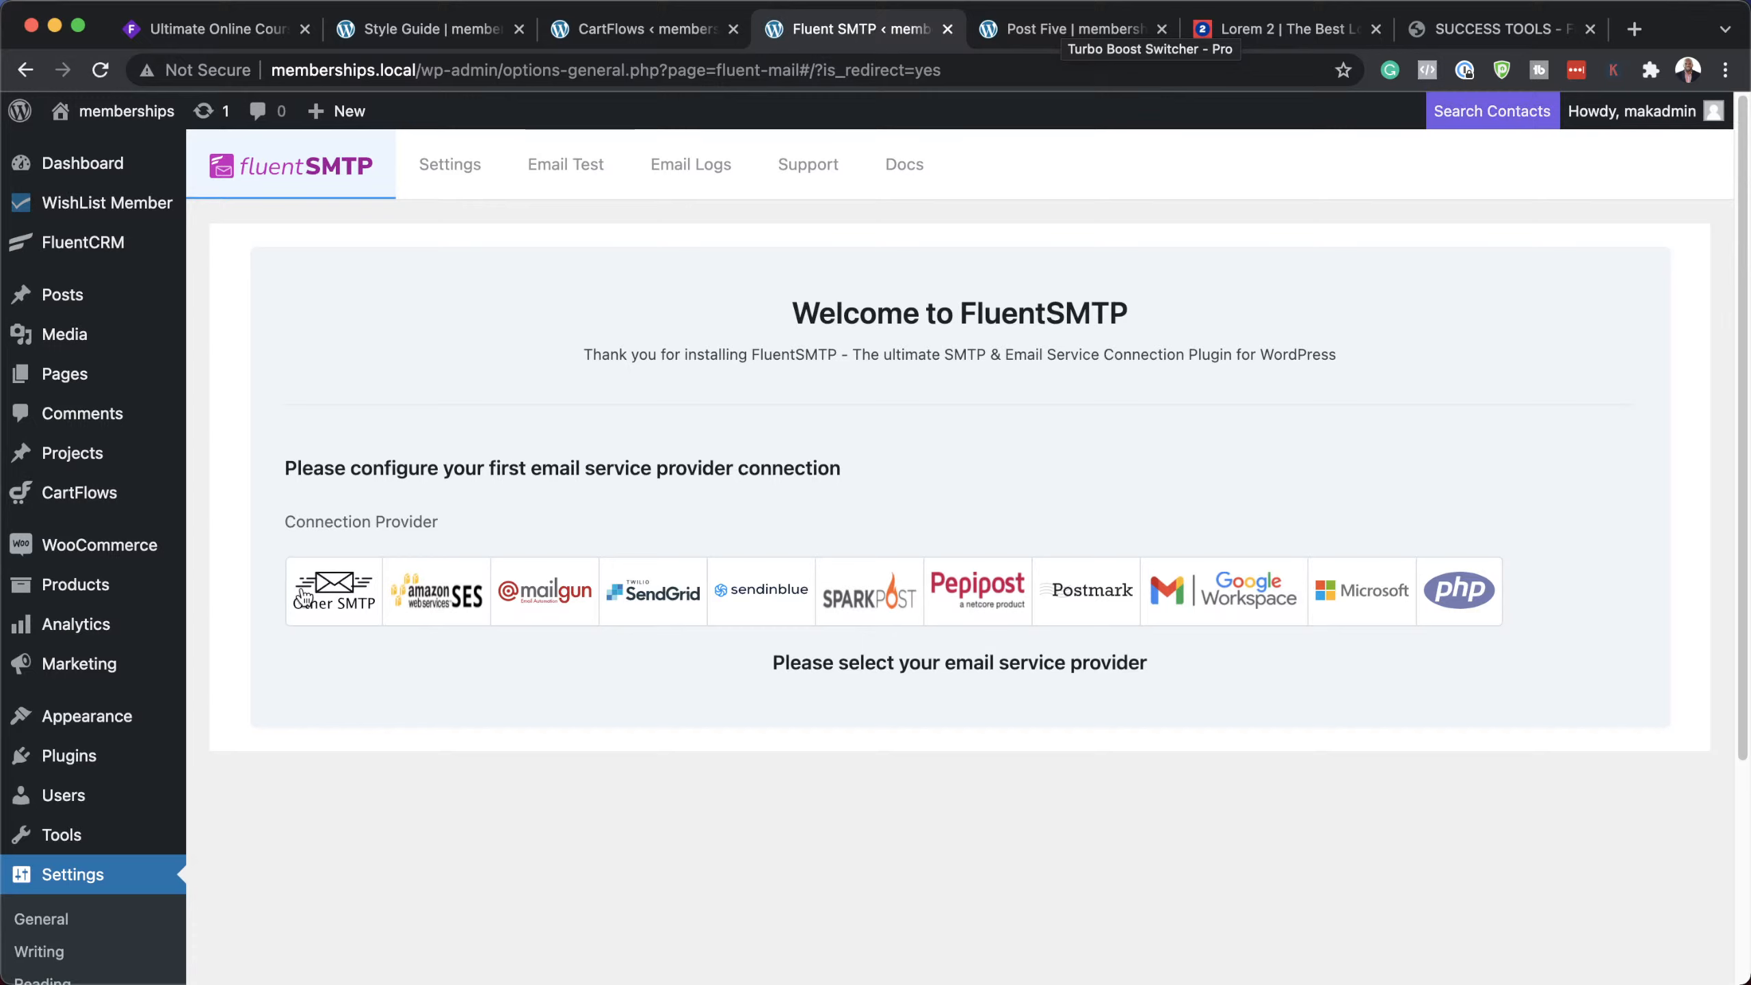
{"action": "left_click", "coordinate": [441, 593]}
{"action": "scroll", "coordinate": [612, 787], "scroll_direction": "down", "scroll_amount": 3}
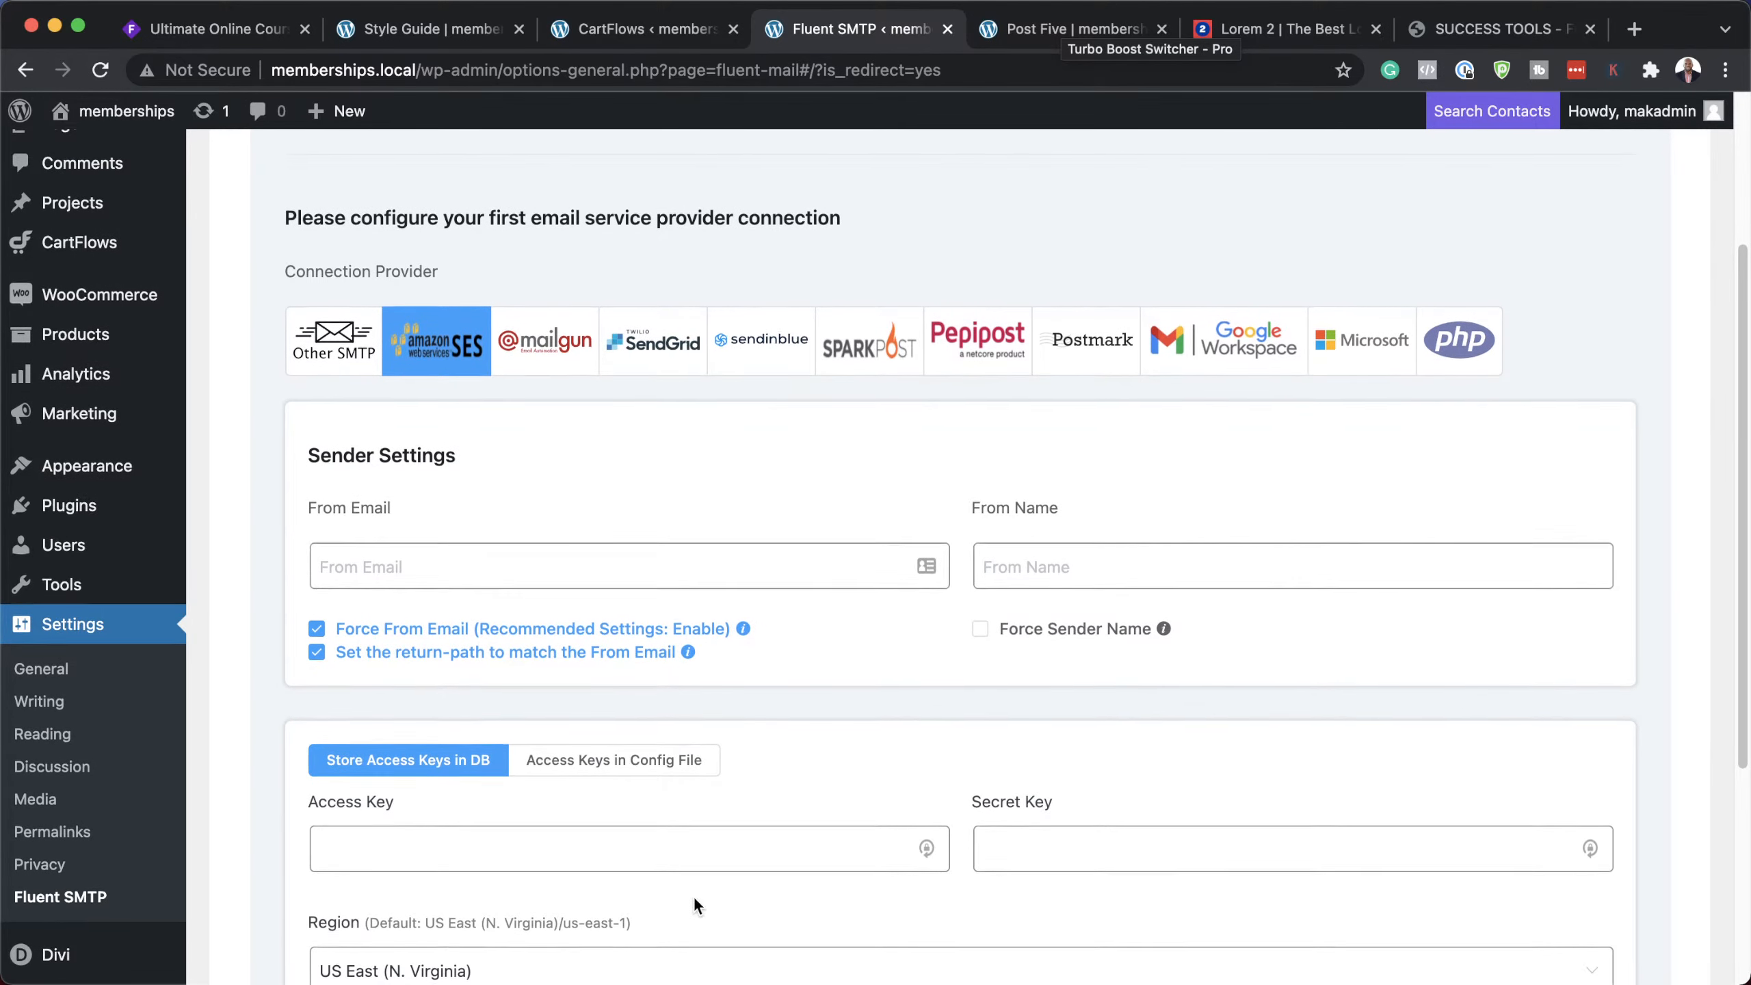
{"action": "scroll", "coordinate": [693, 895], "scroll_direction": "down", "scroll_amount": 3}
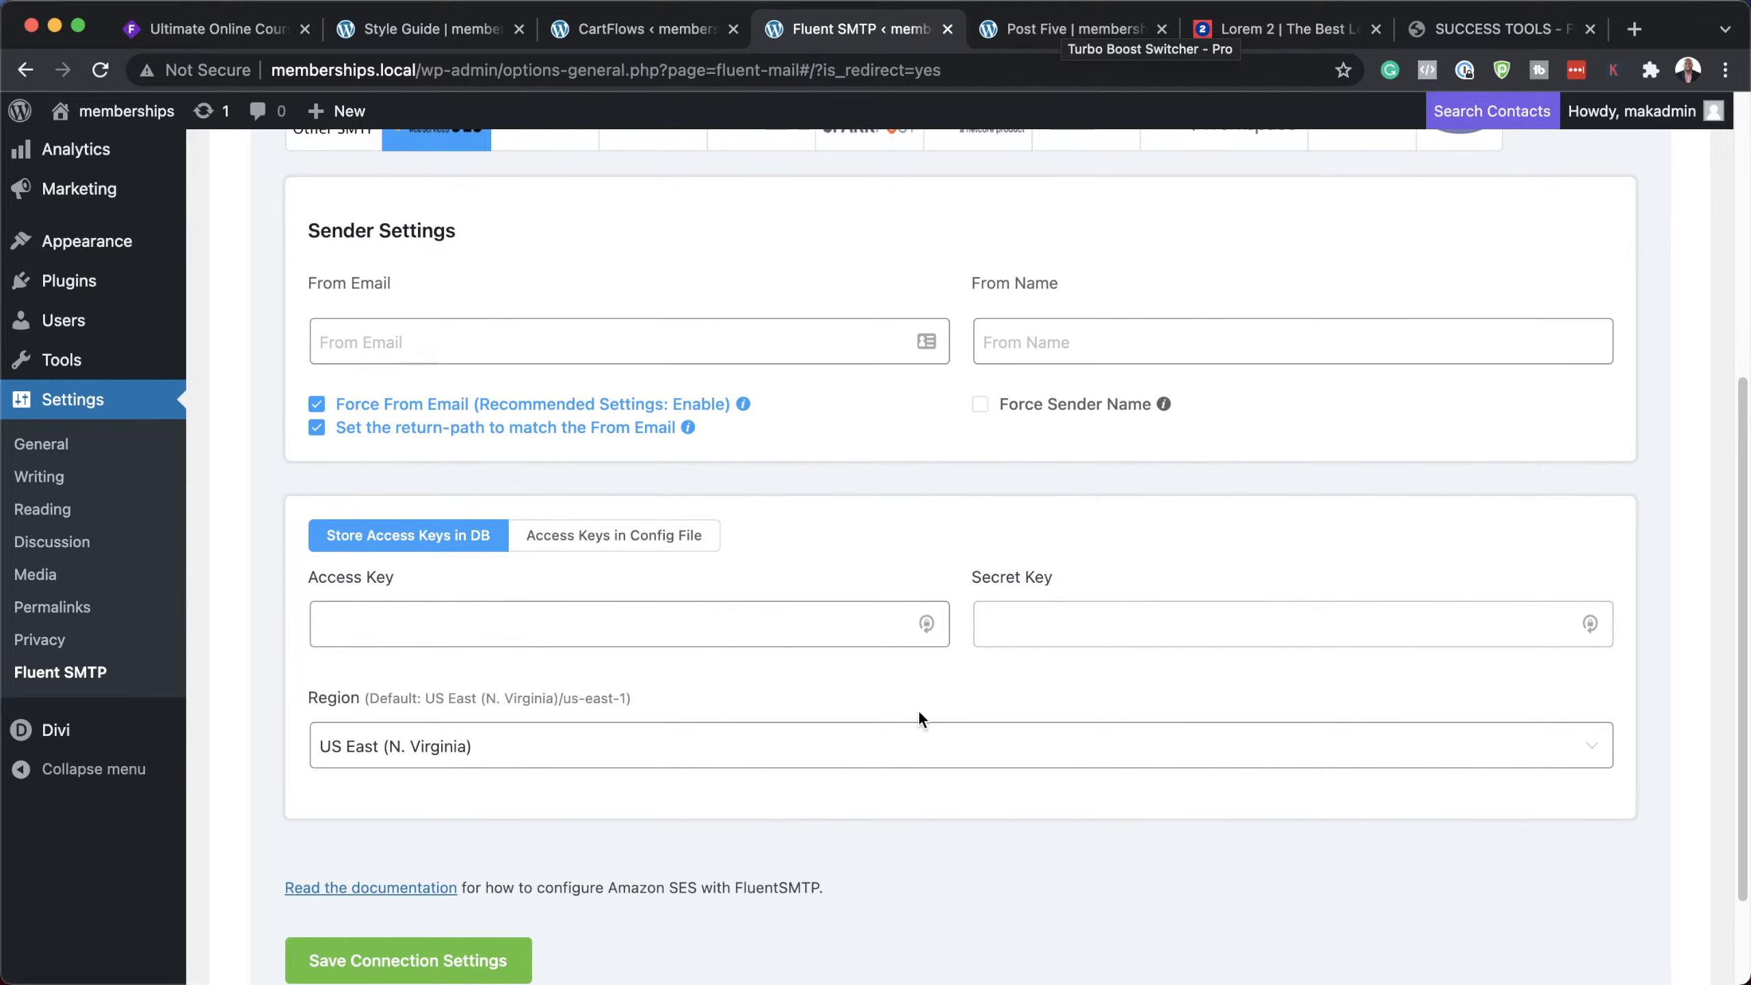
{"action": "scroll", "coordinate": [826, 802], "scroll_direction": "down", "scroll_amount": 2}
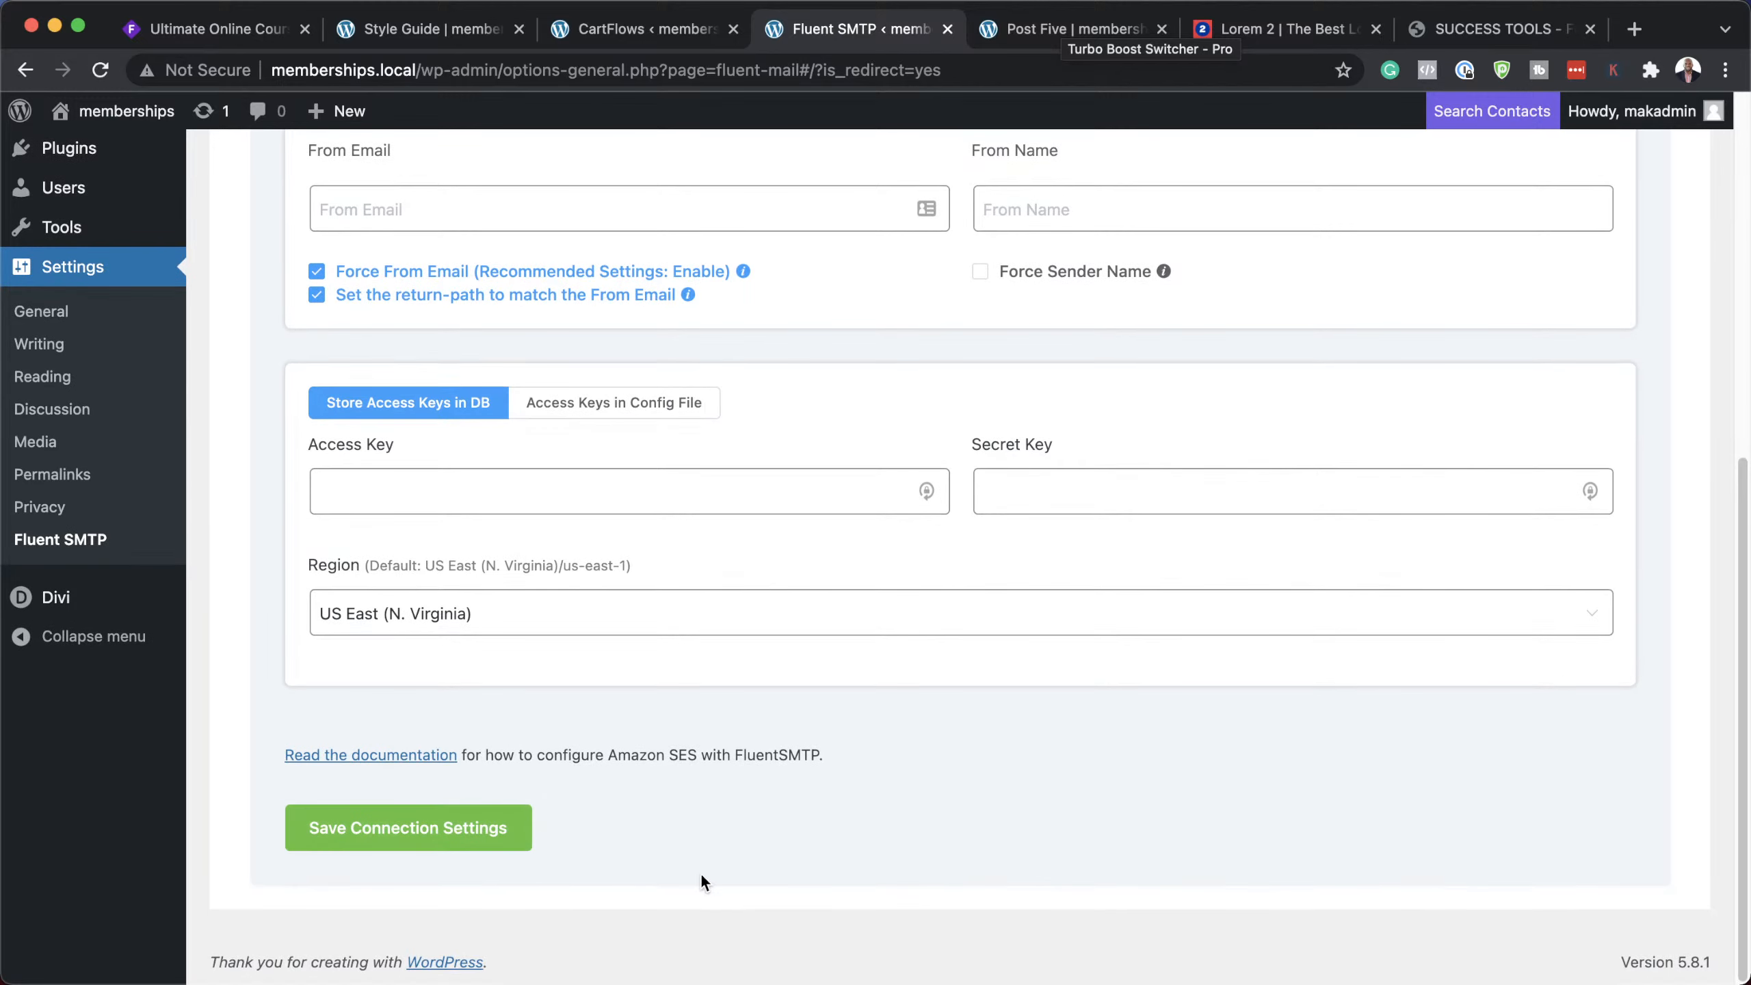
{"action": "scroll", "coordinate": [644, 871], "scroll_direction": "up", "scroll_amount": 9}
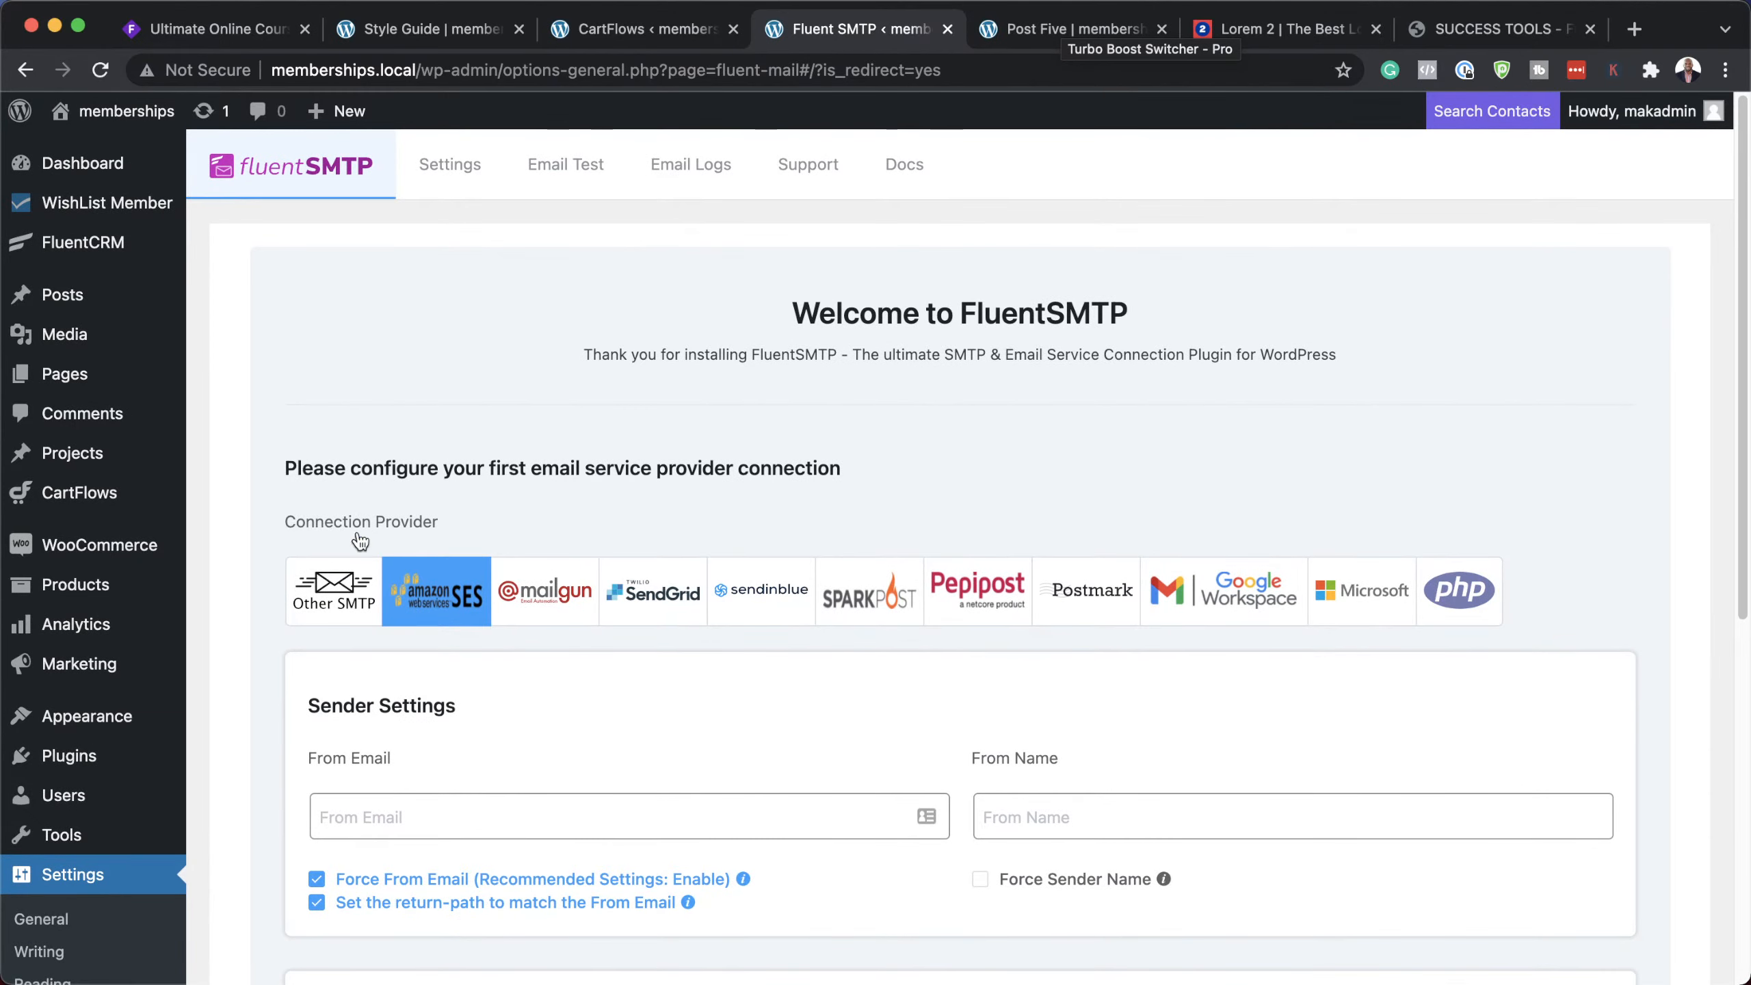
Step: Switch the provider from Other SMTP to Google Workspace and review its Gmail API settings
{"action": "mouse_move", "coordinate": [87, 246]}
{"action": "left_click", "coordinate": [340, 590]}
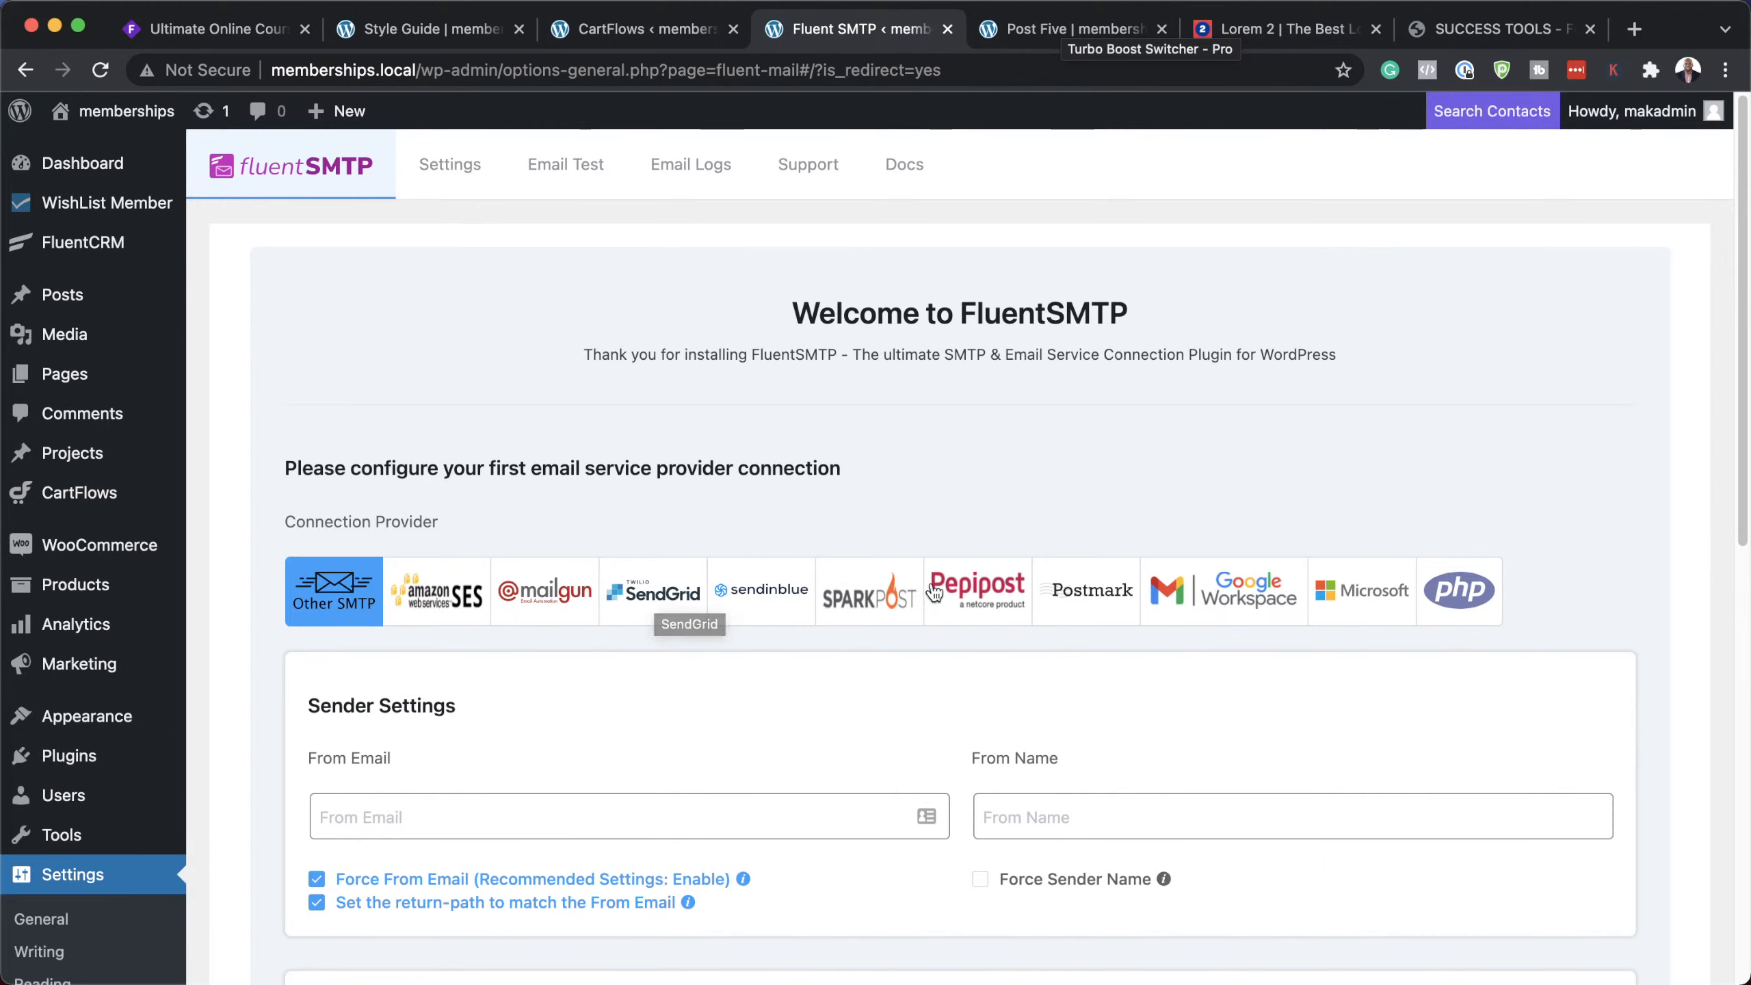
{"action": "left_click", "coordinate": [1226, 602]}
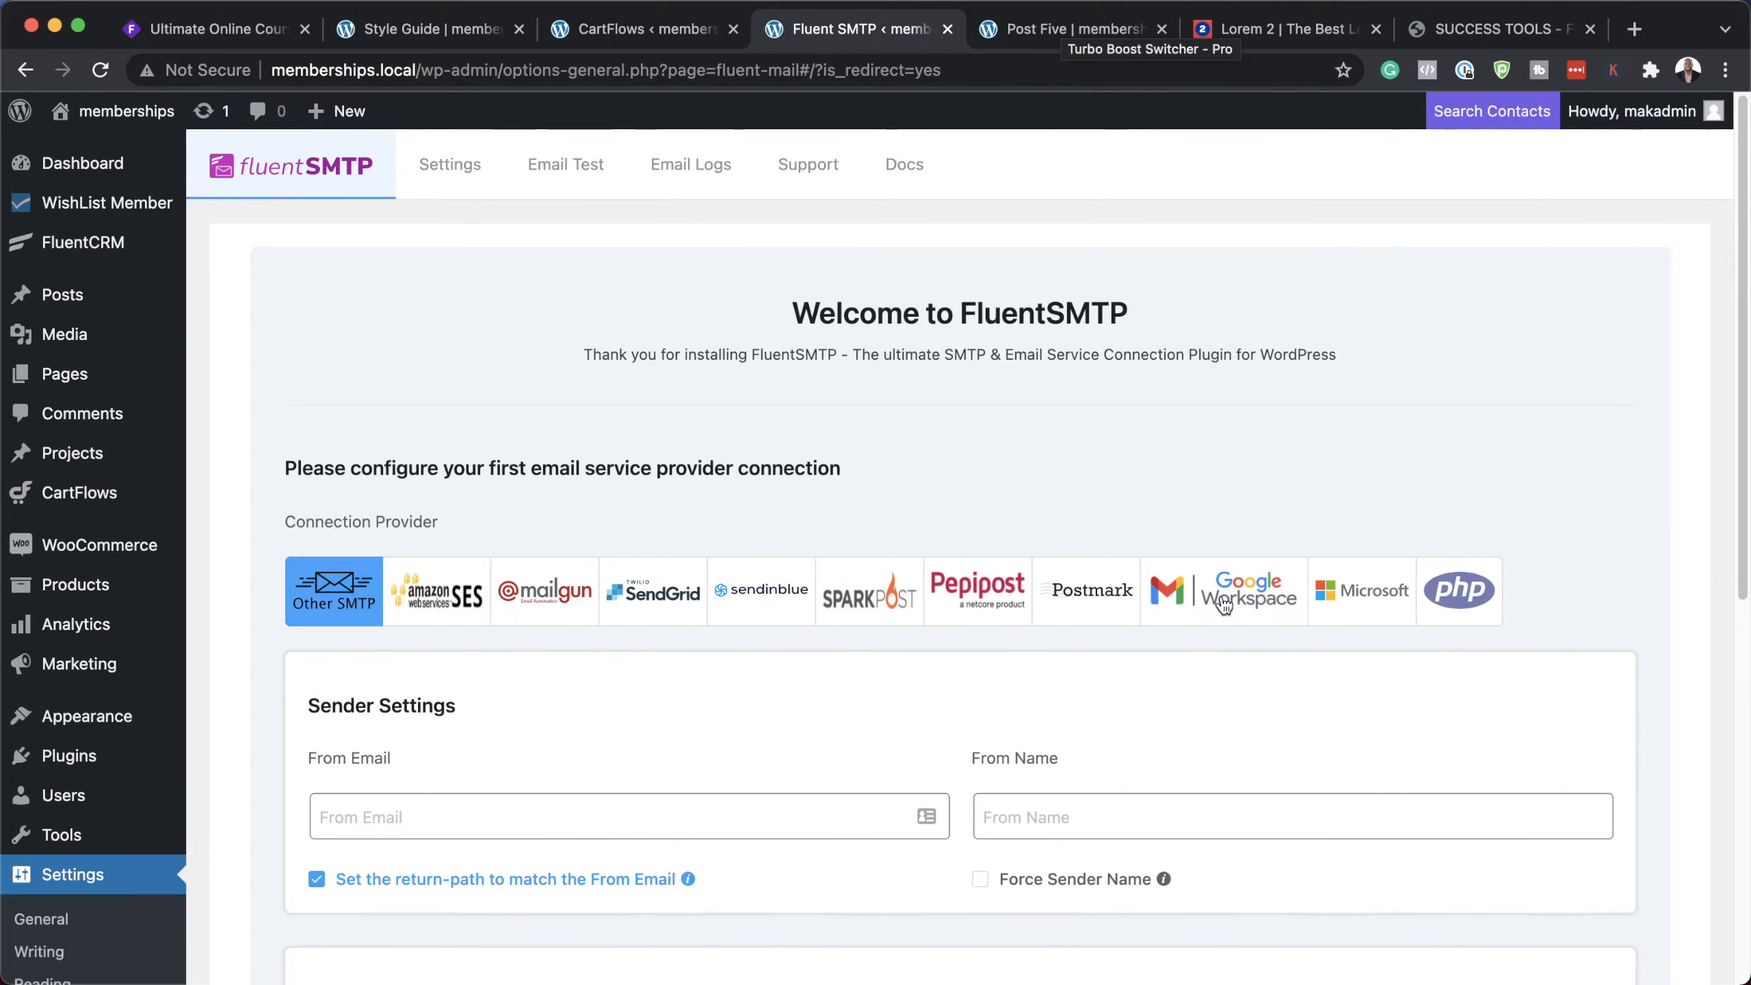
{"action": "scroll", "coordinate": [704, 834], "scroll_direction": "down", "scroll_amount": 7}
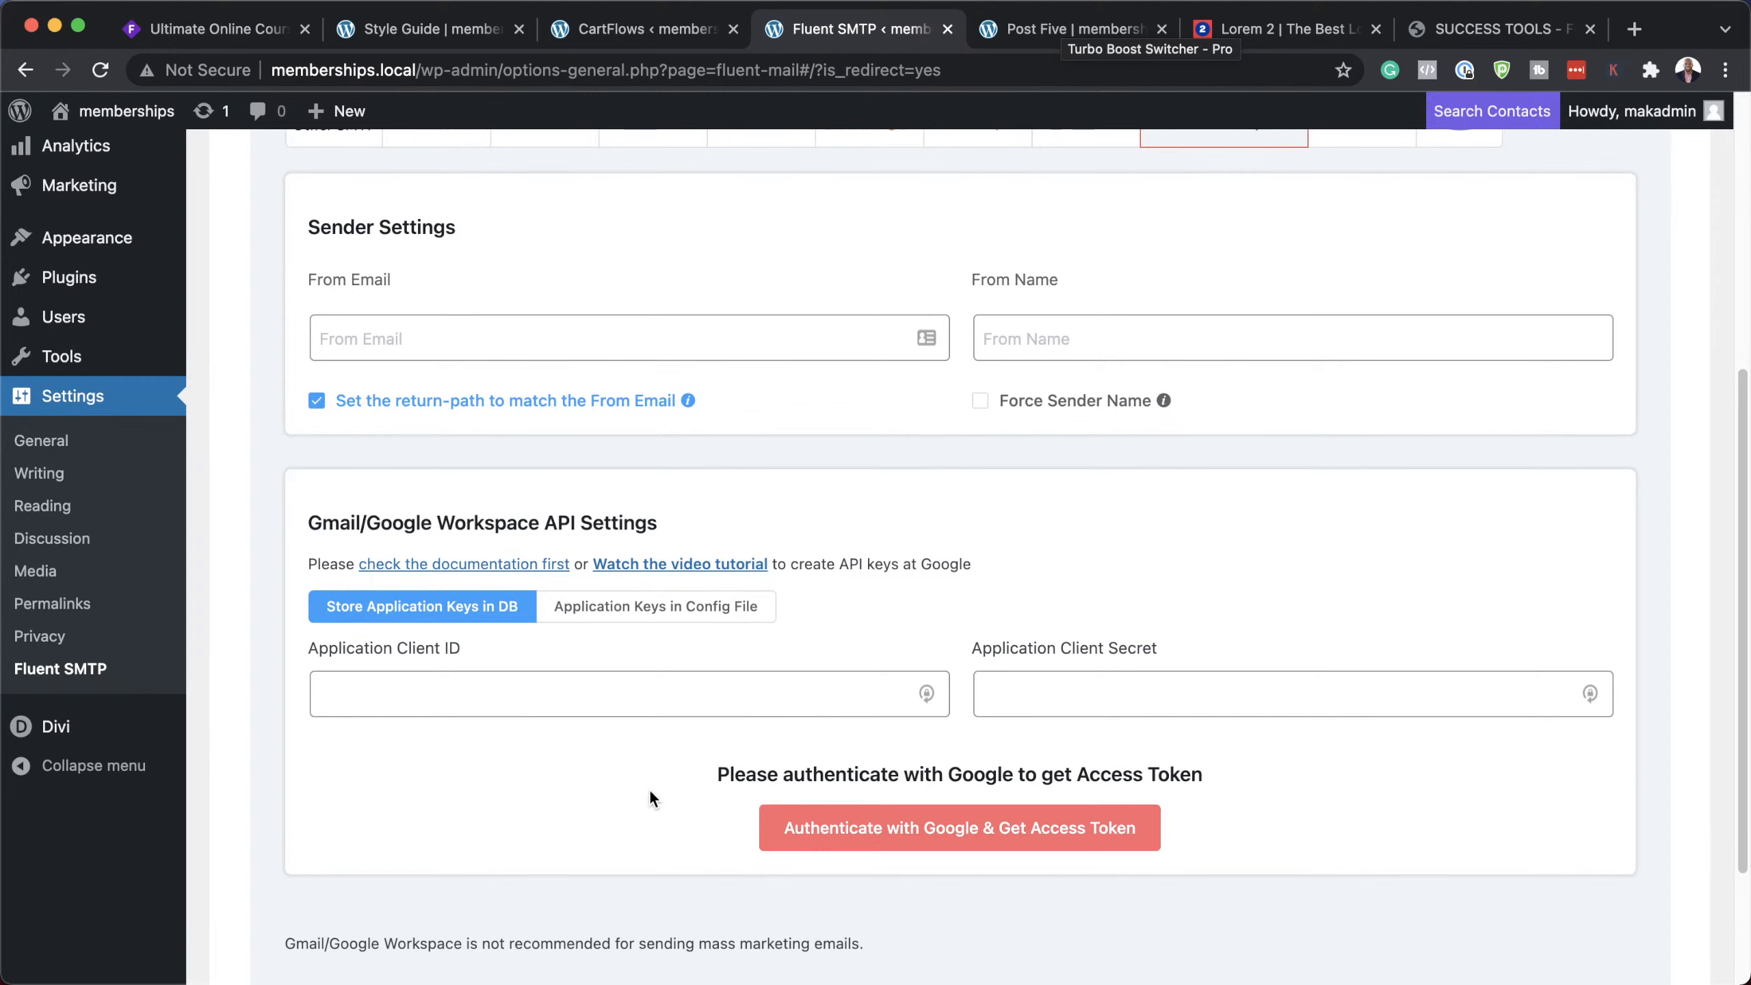
{"action": "scroll", "coordinate": [636, 808], "scroll_direction": "up", "scroll_amount": 1}
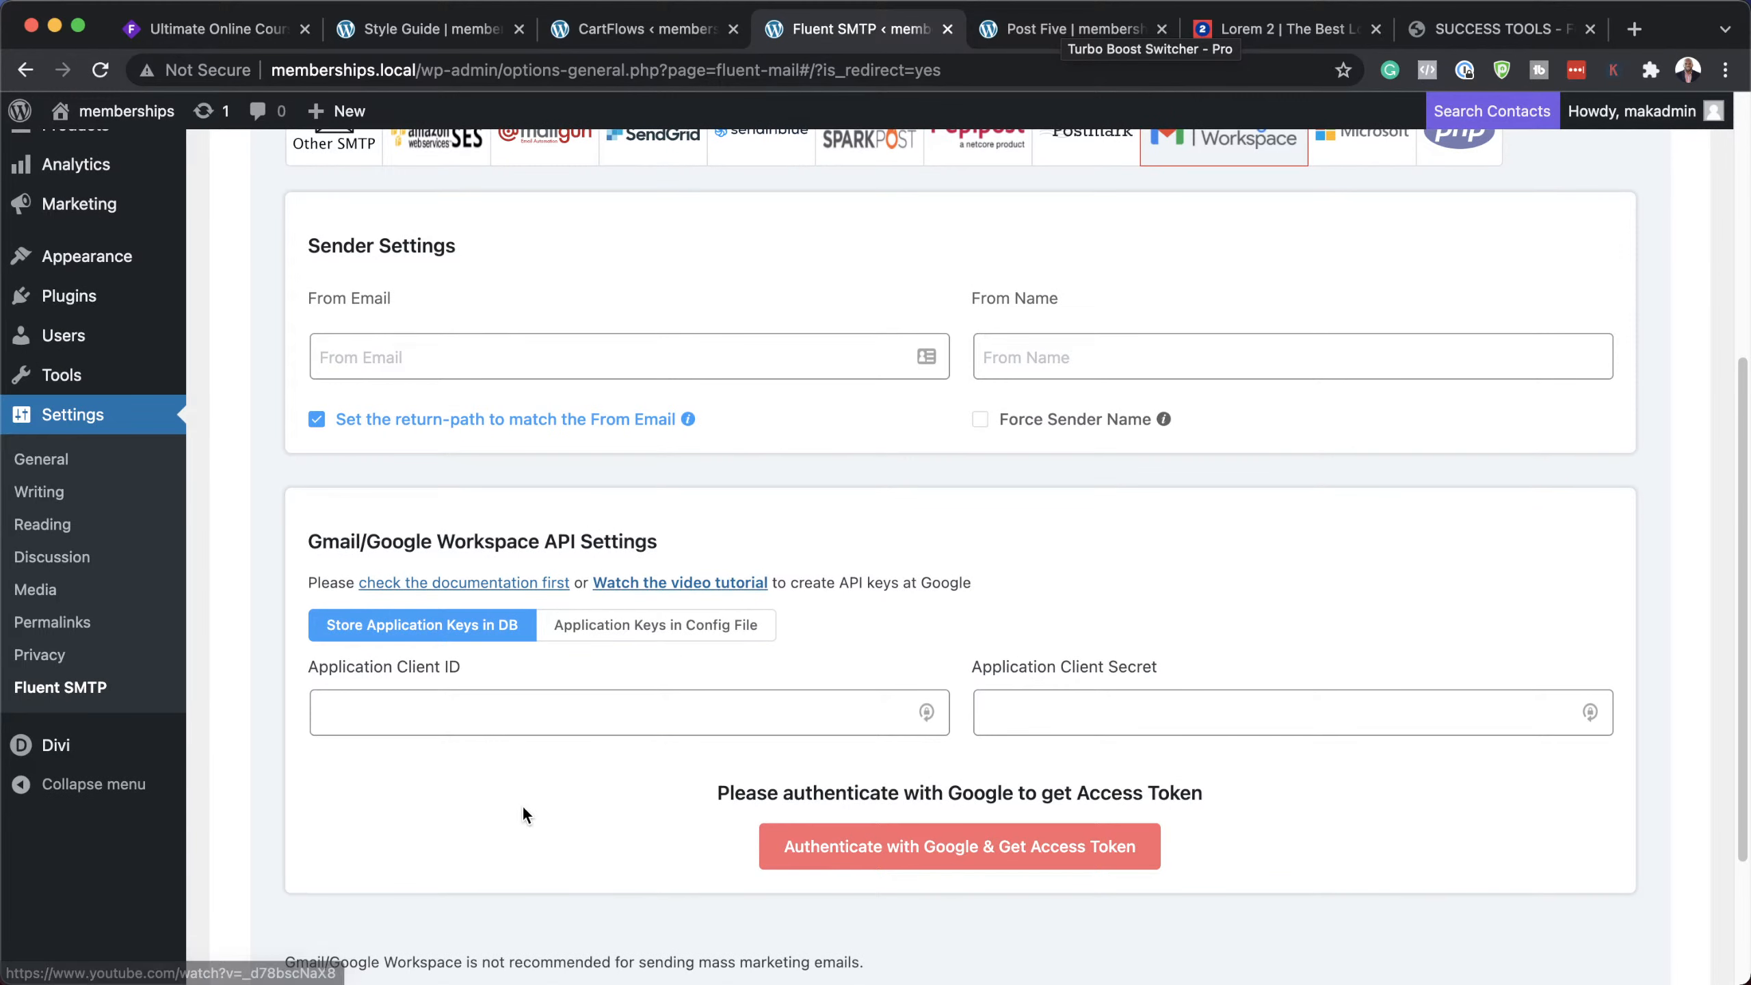
{"action": "scroll", "coordinate": [529, 808], "scroll_direction": "up", "scroll_amount": 1}
{"action": "scroll", "coordinate": [531, 800], "scroll_direction": "up", "scroll_amount": 10}
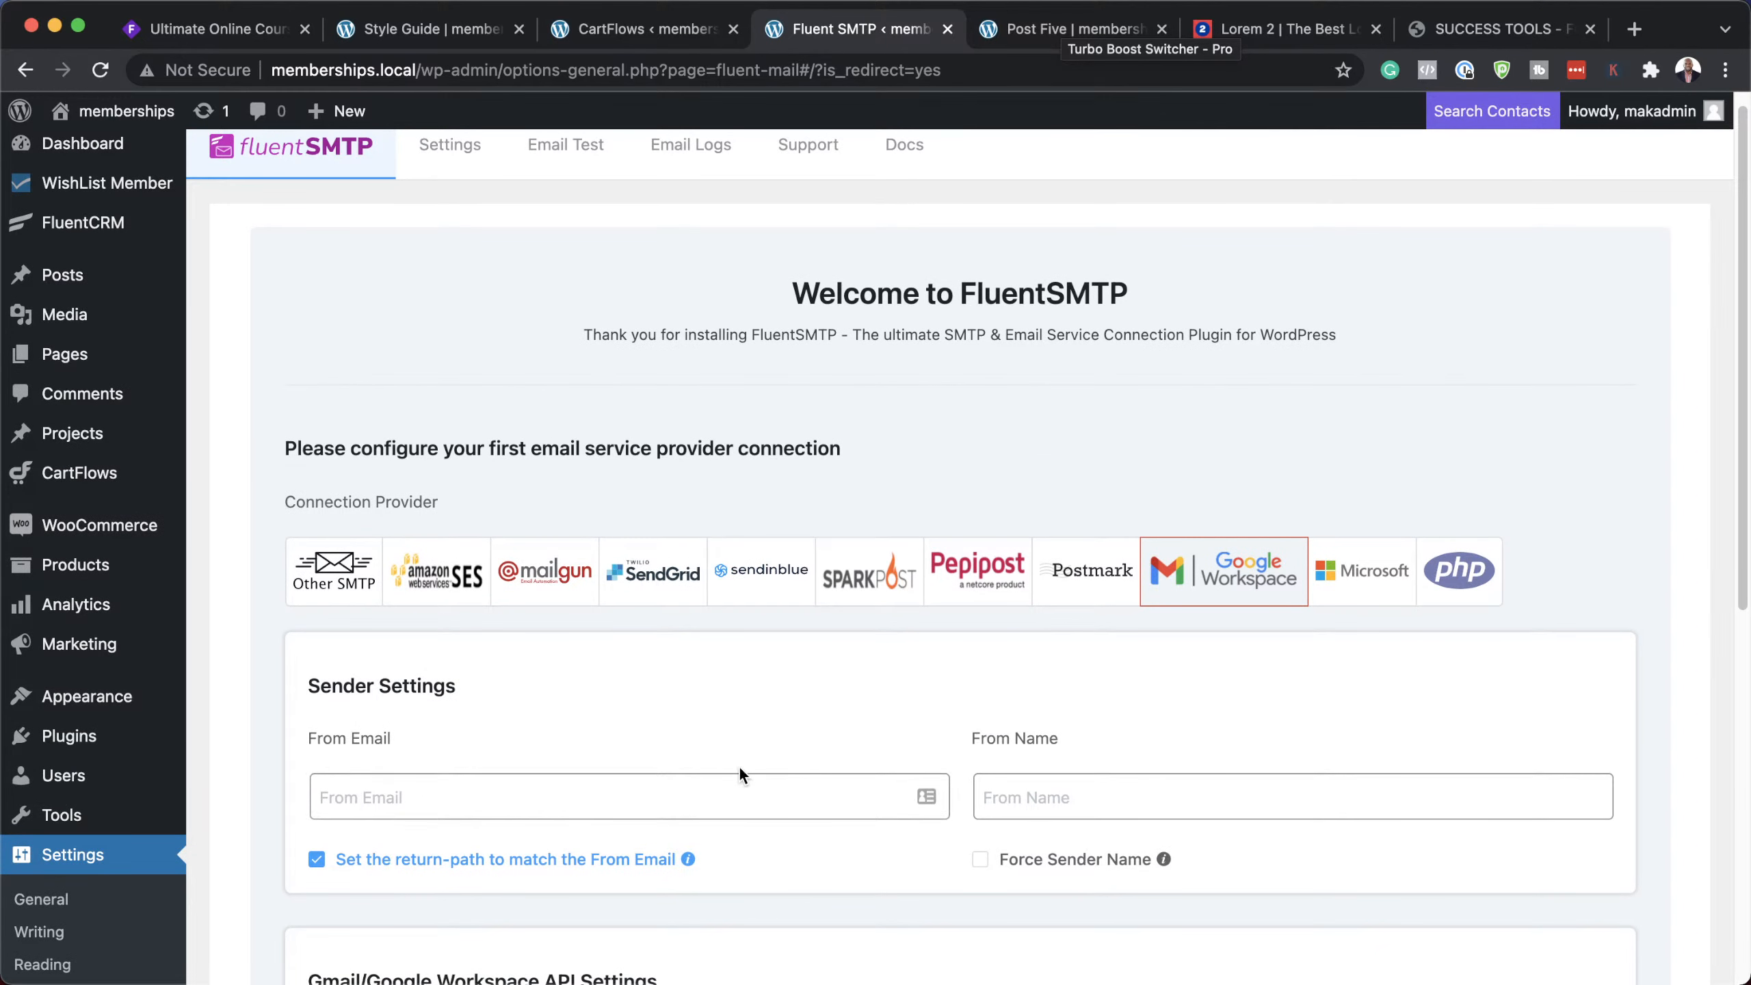
{"action": "scroll", "coordinate": [739, 765], "scroll_direction": "up", "scroll_amount": 1}
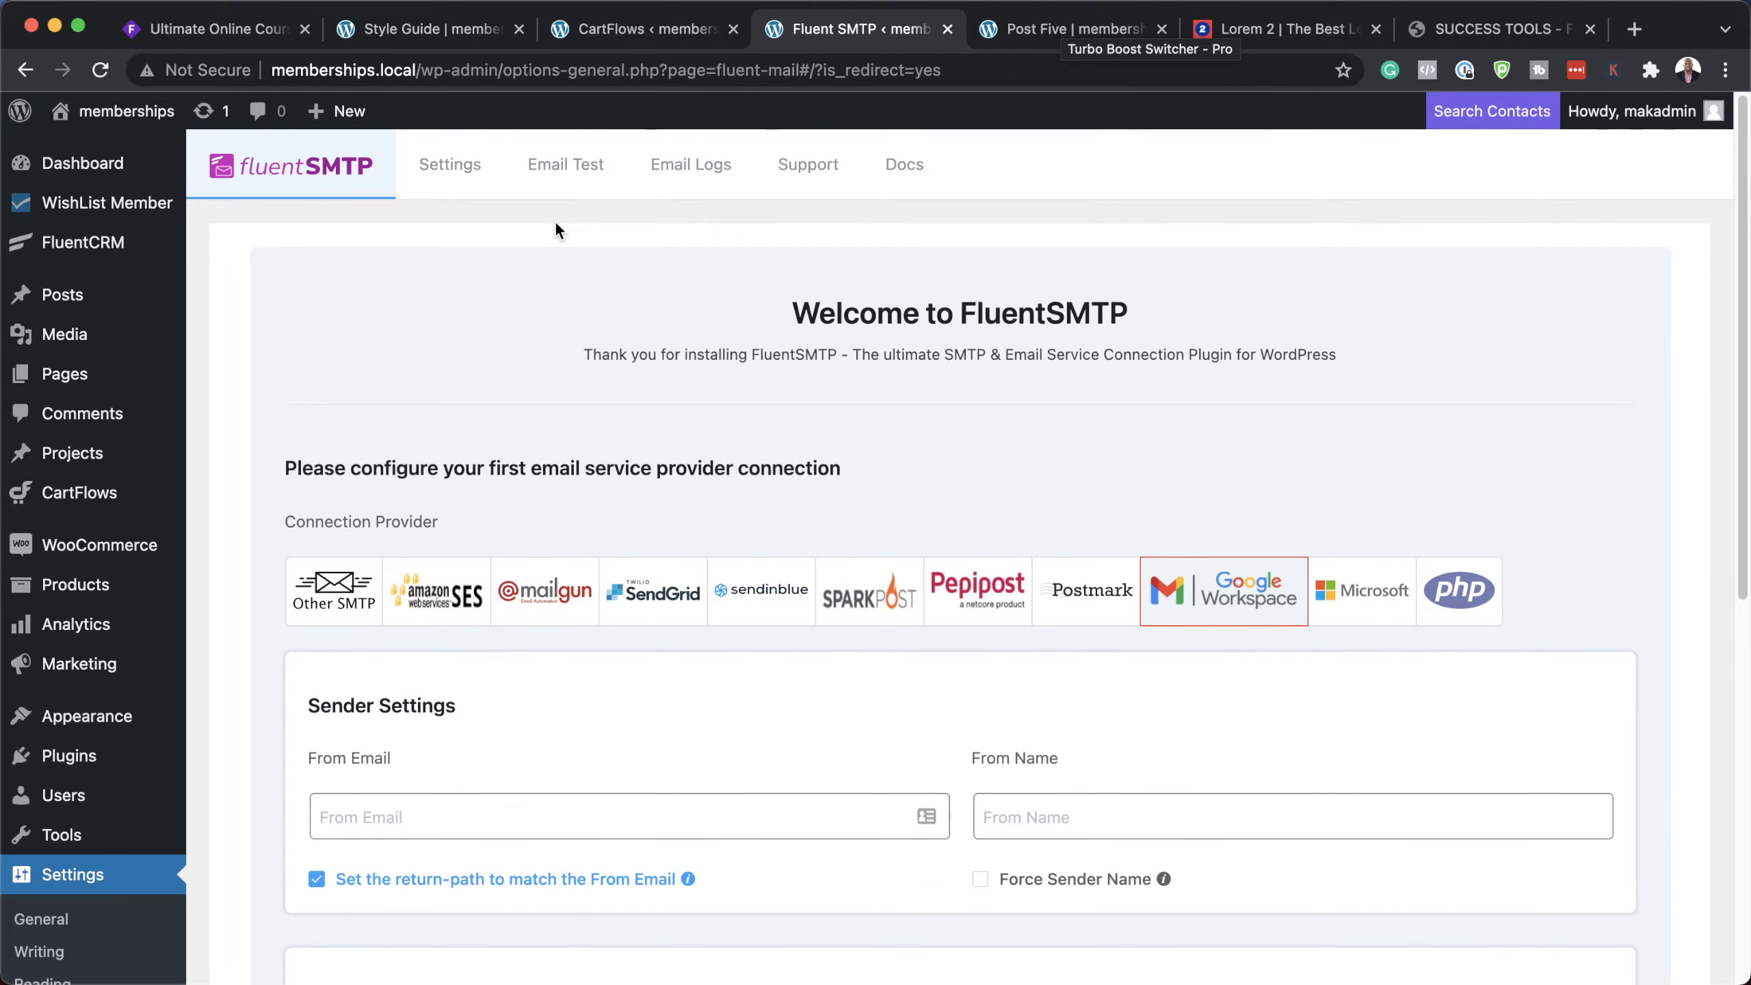
Step: Check FluentSMTP's Settings and Email Test pages, view the empty Email Logs, then shrink the browser window
{"action": "left_click", "coordinate": [465, 172]}
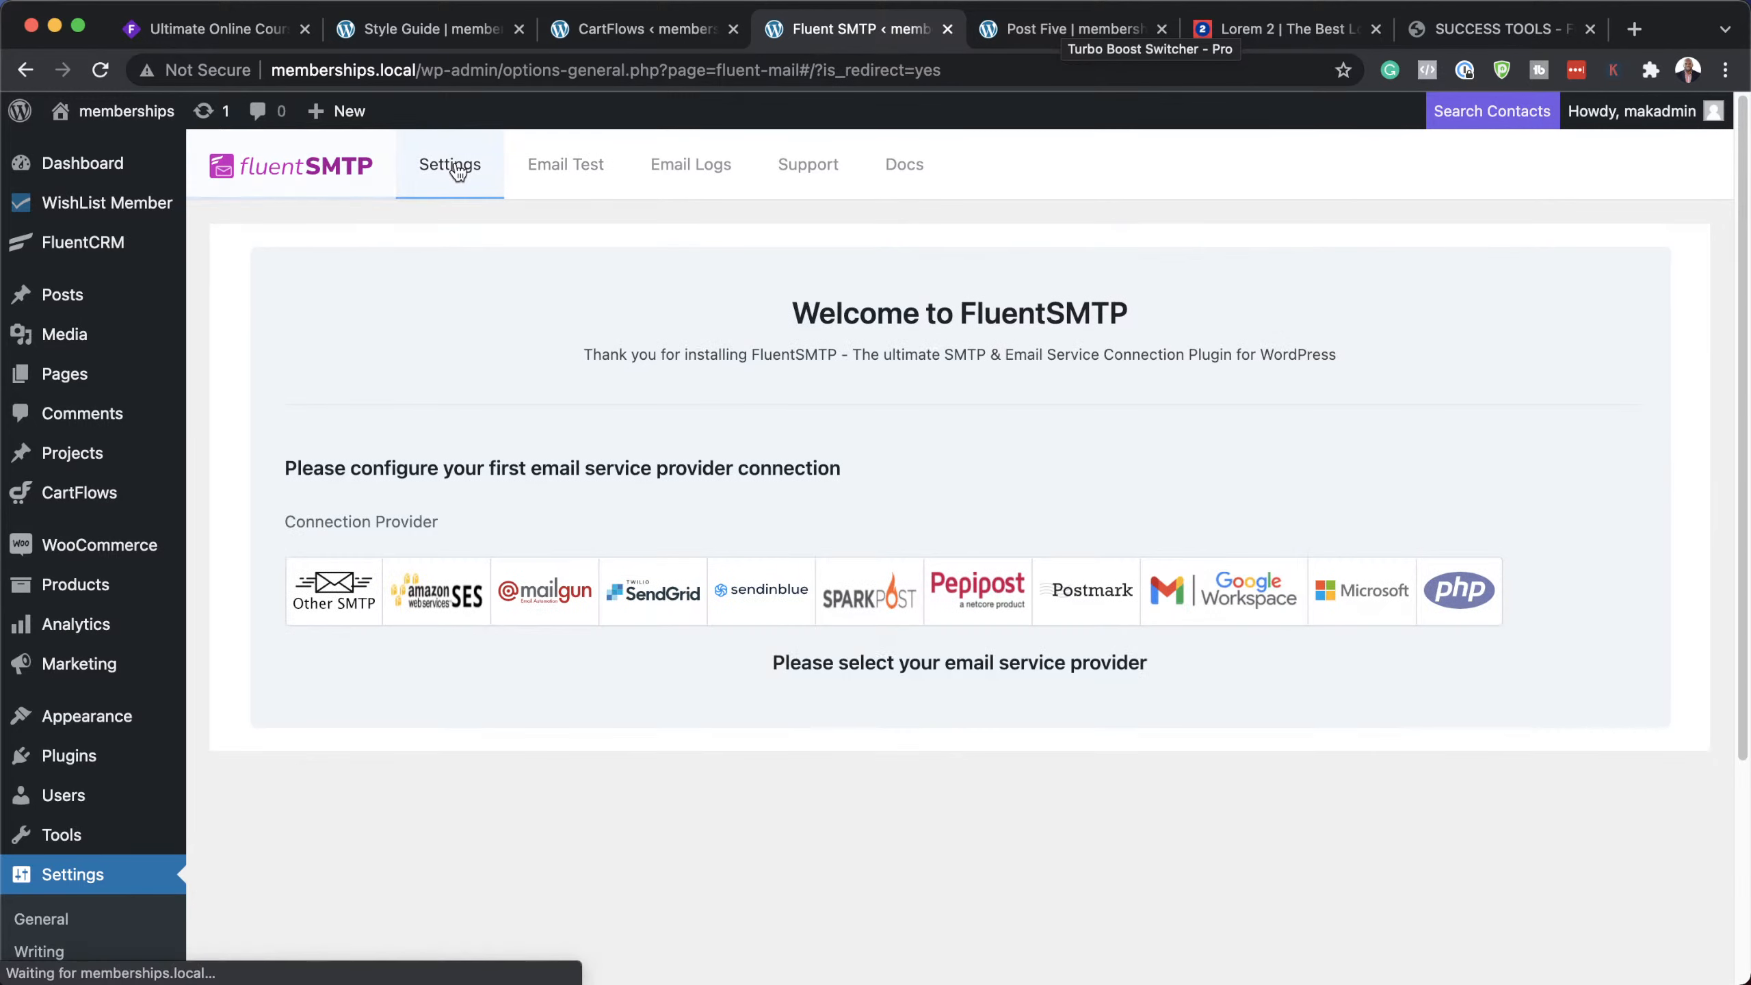
{"action": "left_click", "coordinate": [592, 174]}
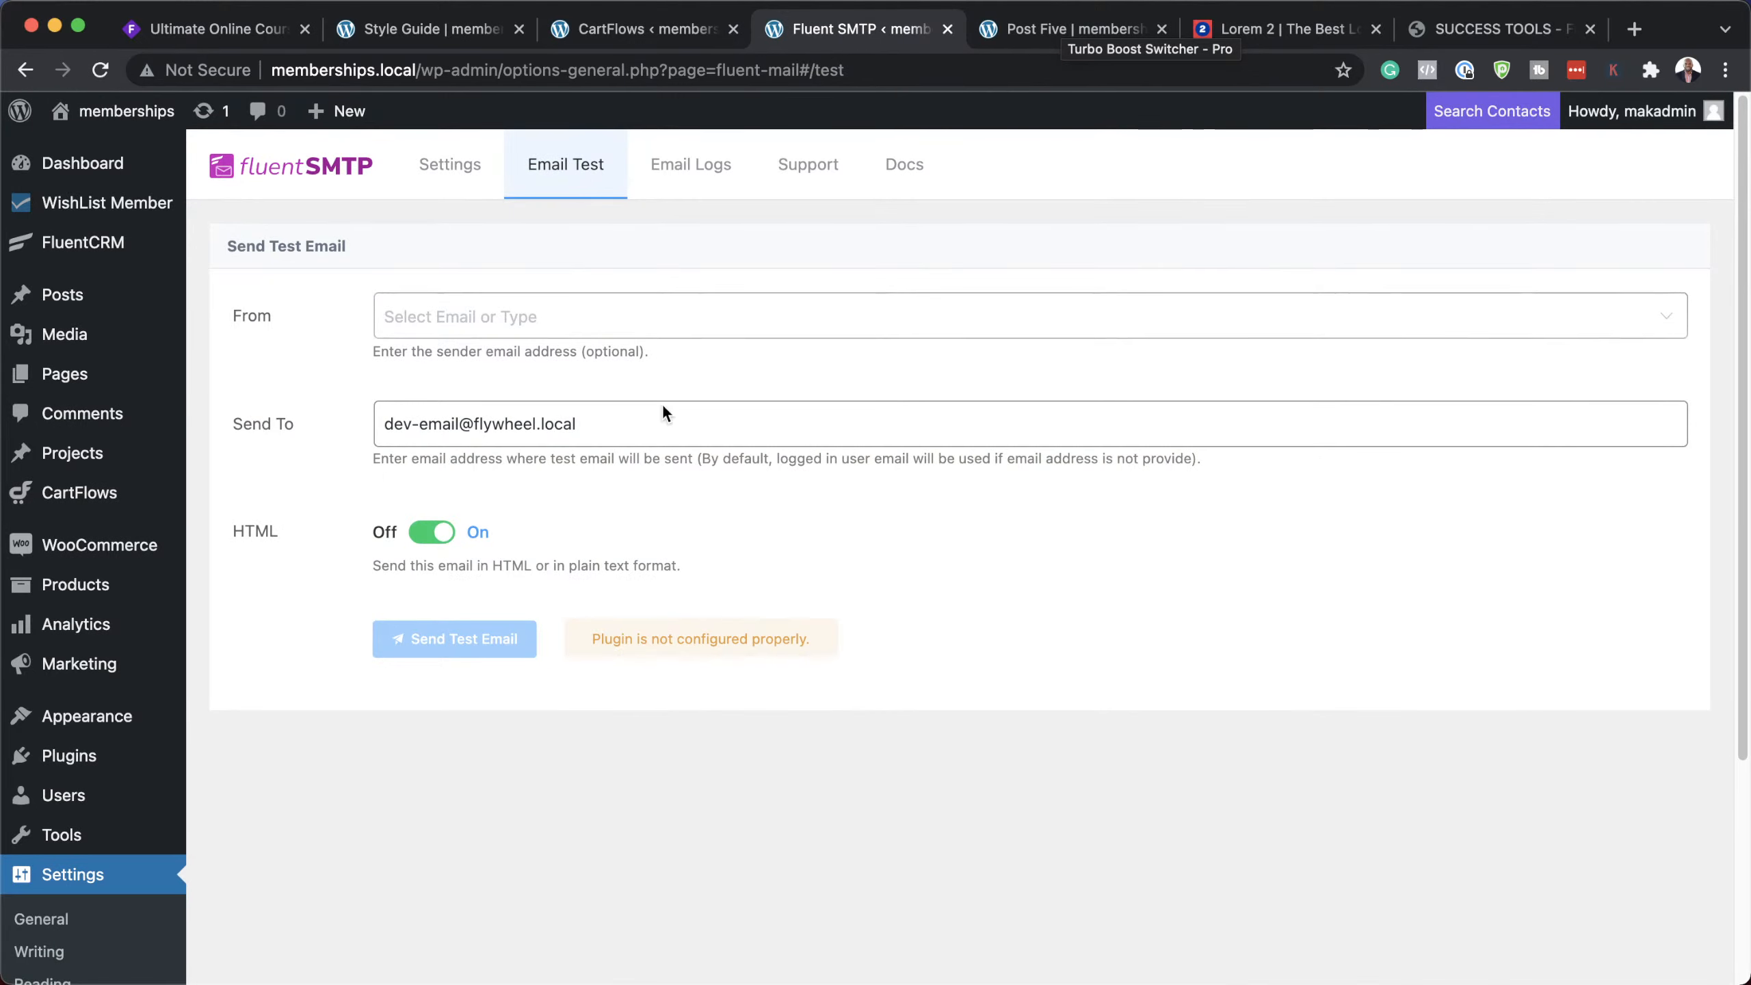
{"action": "left_click", "coordinate": [713, 174]}
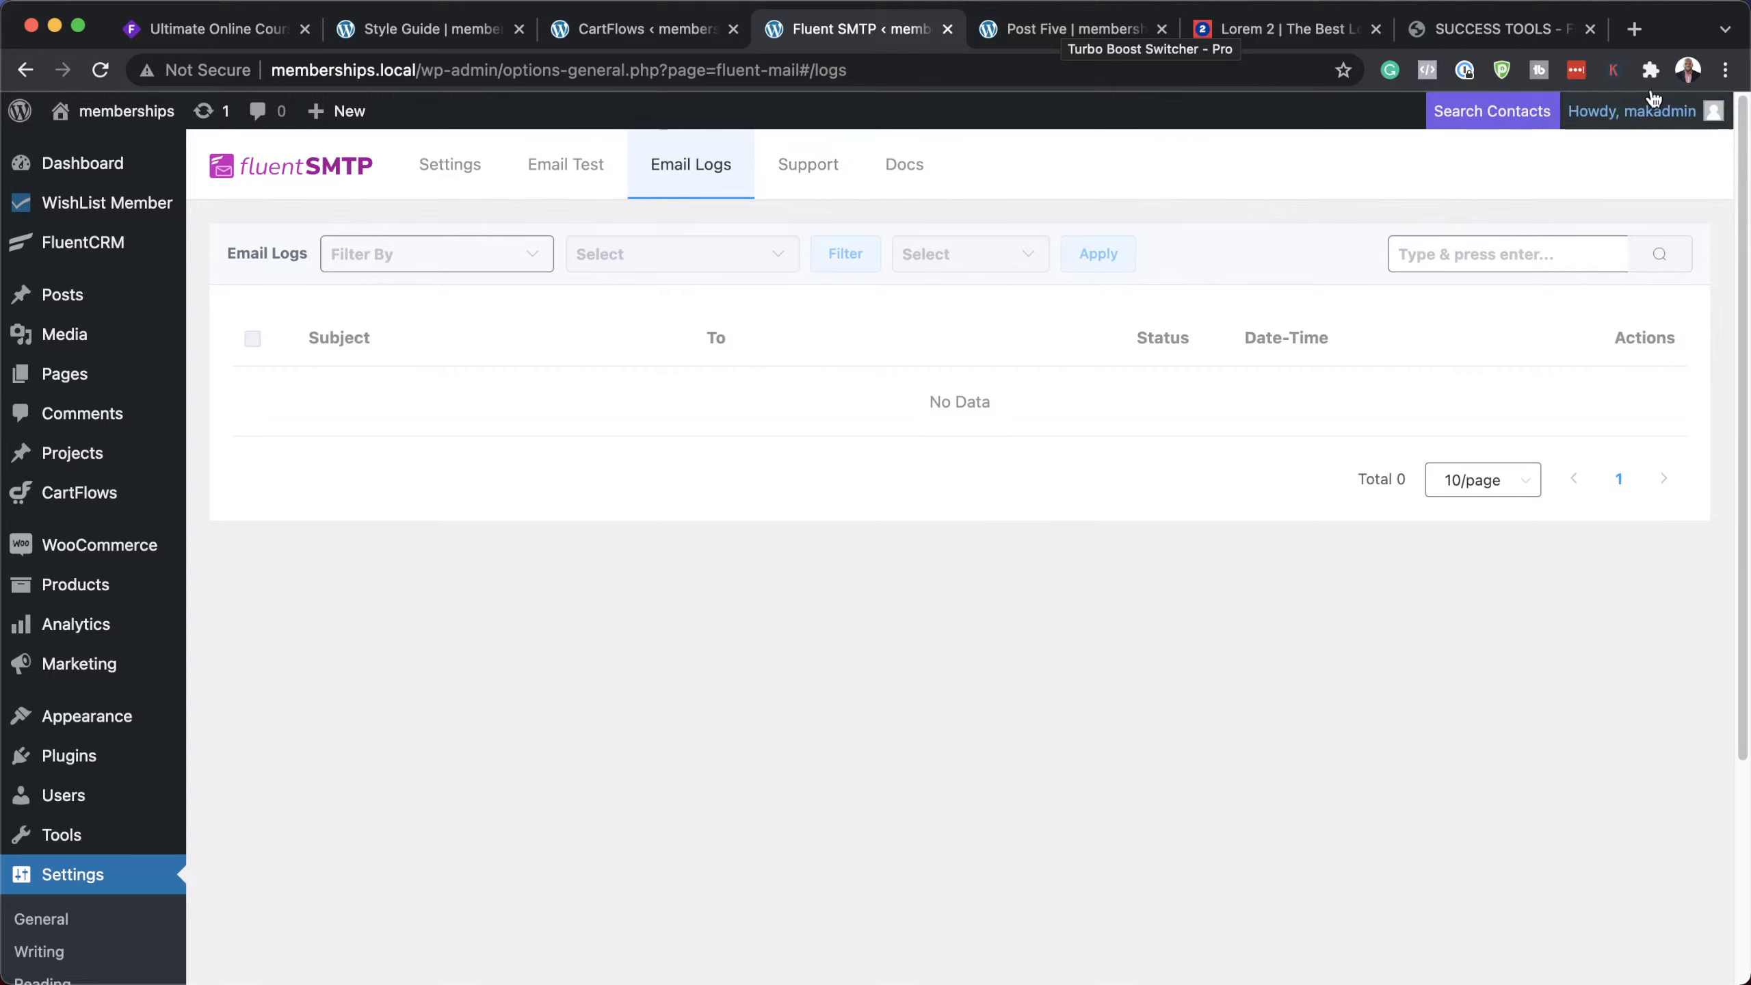
{"action": "left_click_drag", "start_coordinate": [1616, 2], "coordinate": [1616, 448]}
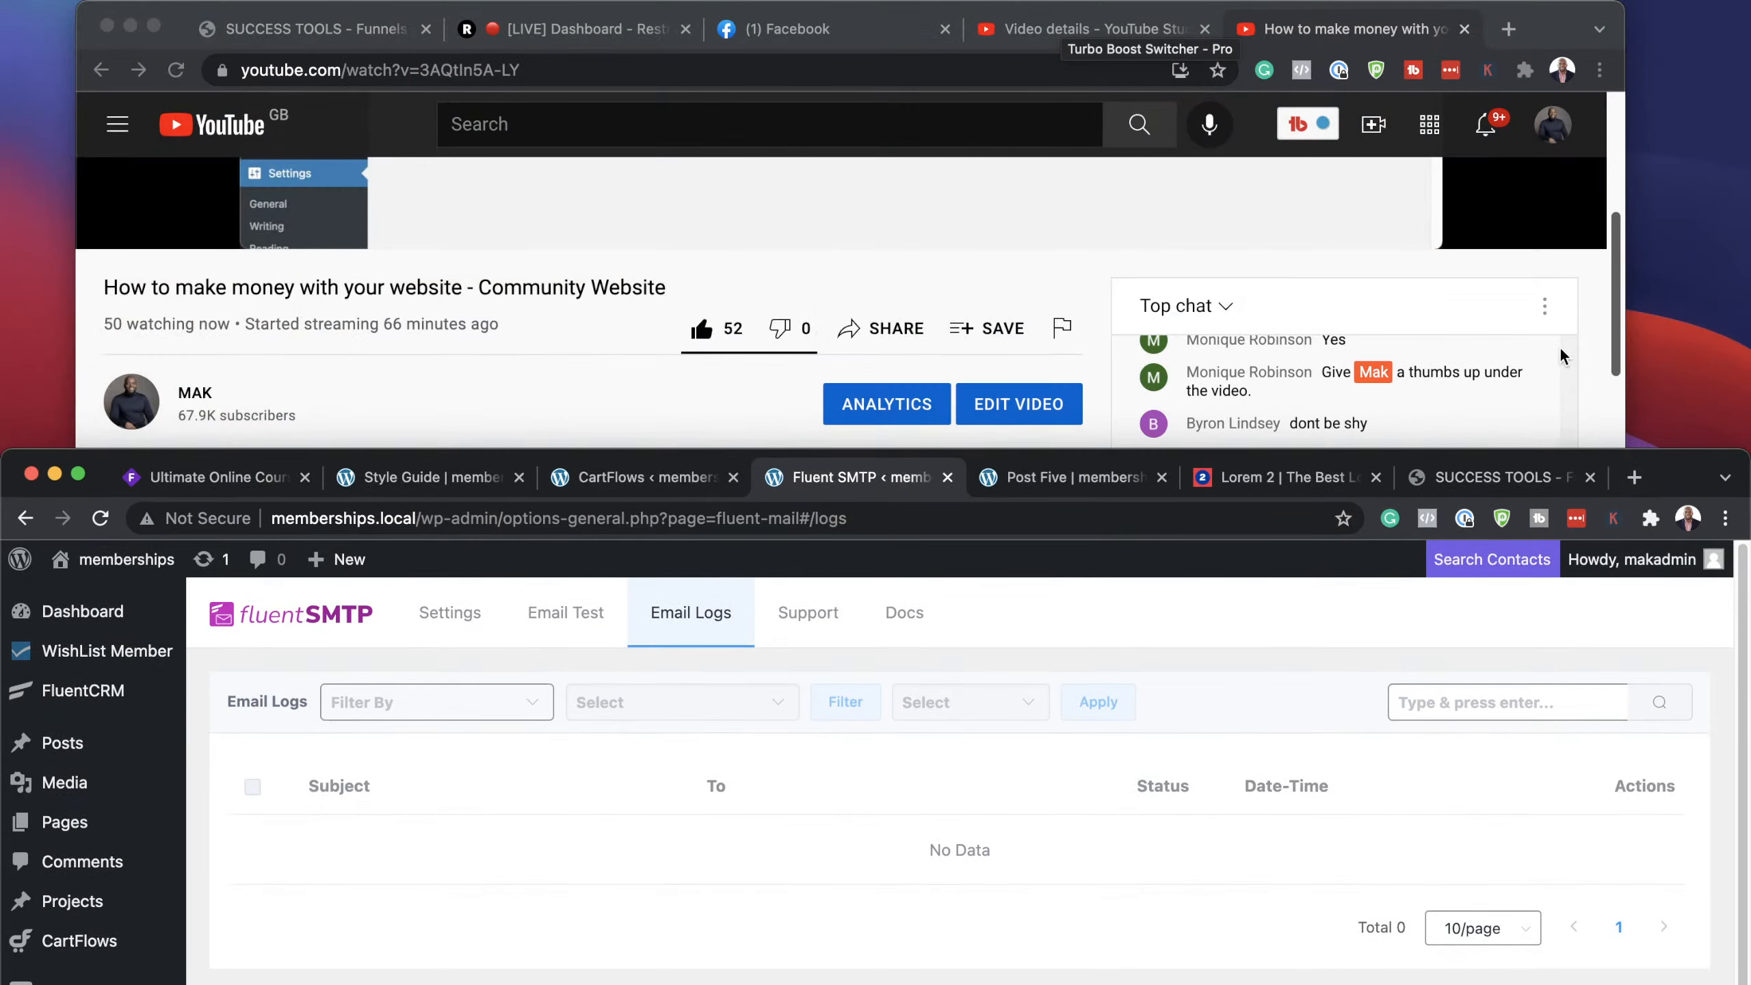
Step: Bring the 'How to make money with your website' YouTube live stream forward and scroll its live chat
{"action": "left_click", "coordinate": [1596, 359]}
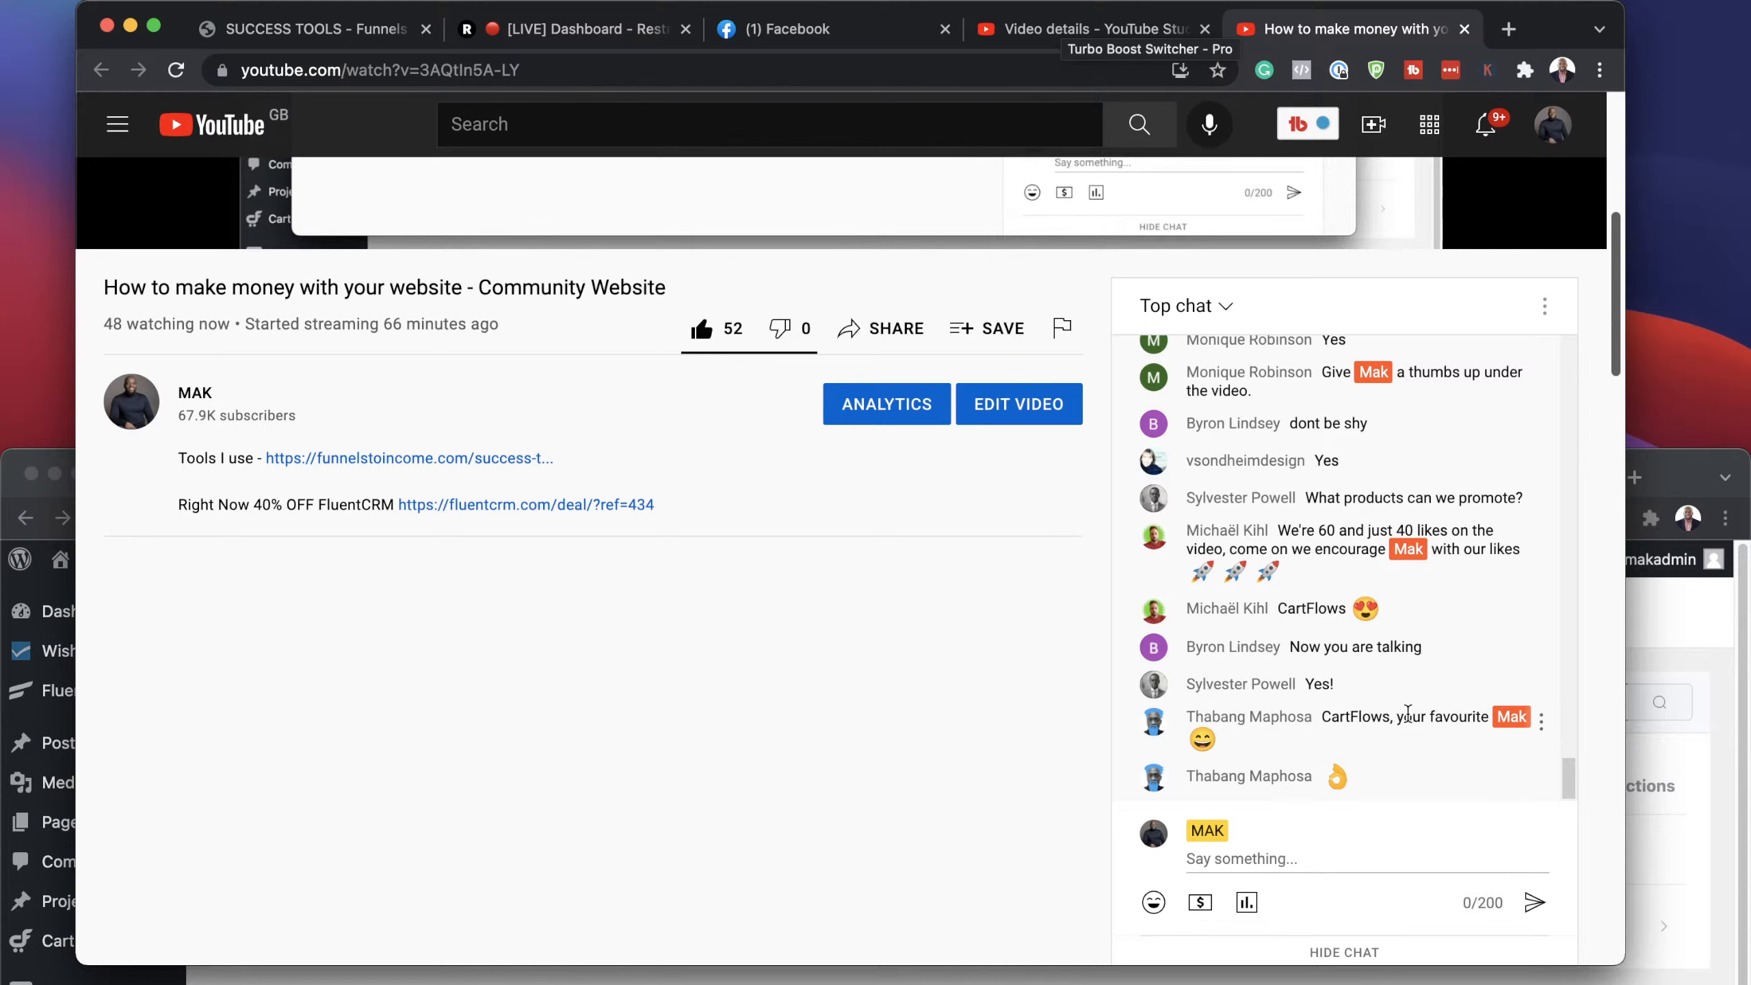
{"action": "scroll", "coordinate": [1418, 707], "scroll_direction": "up", "scroll_amount": 3}
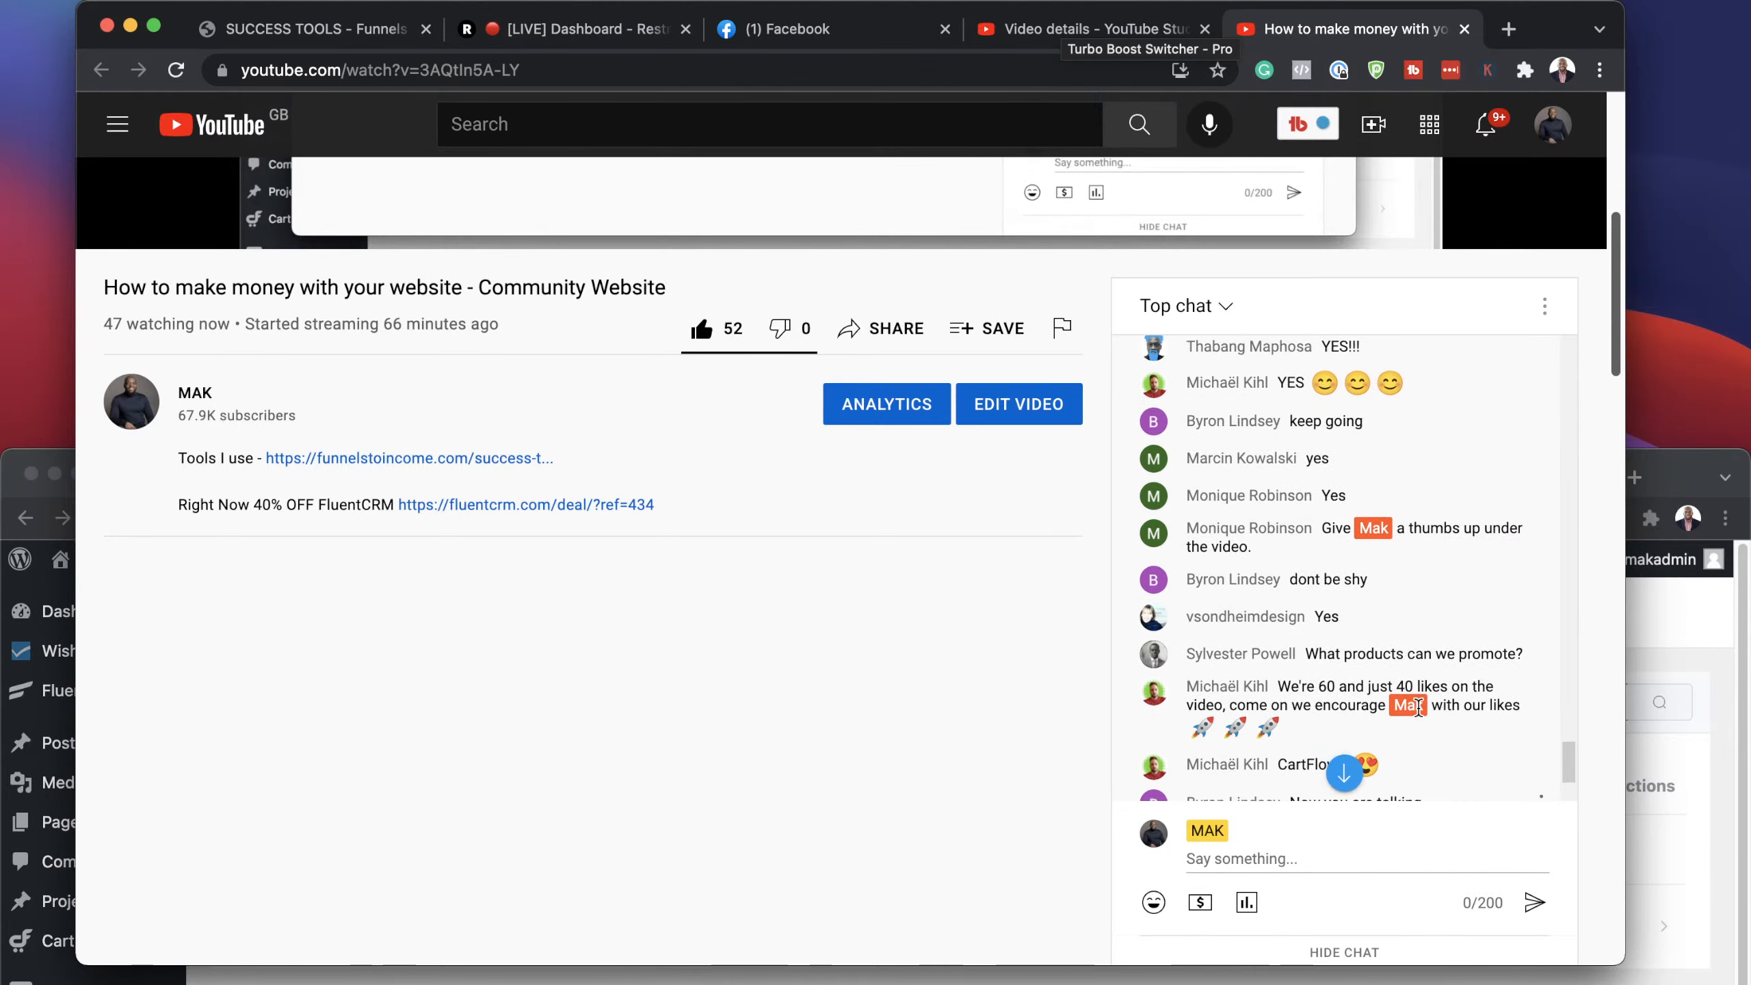
{"action": "scroll", "coordinate": [1418, 707], "scroll_direction": "down", "scroll_amount": 3}
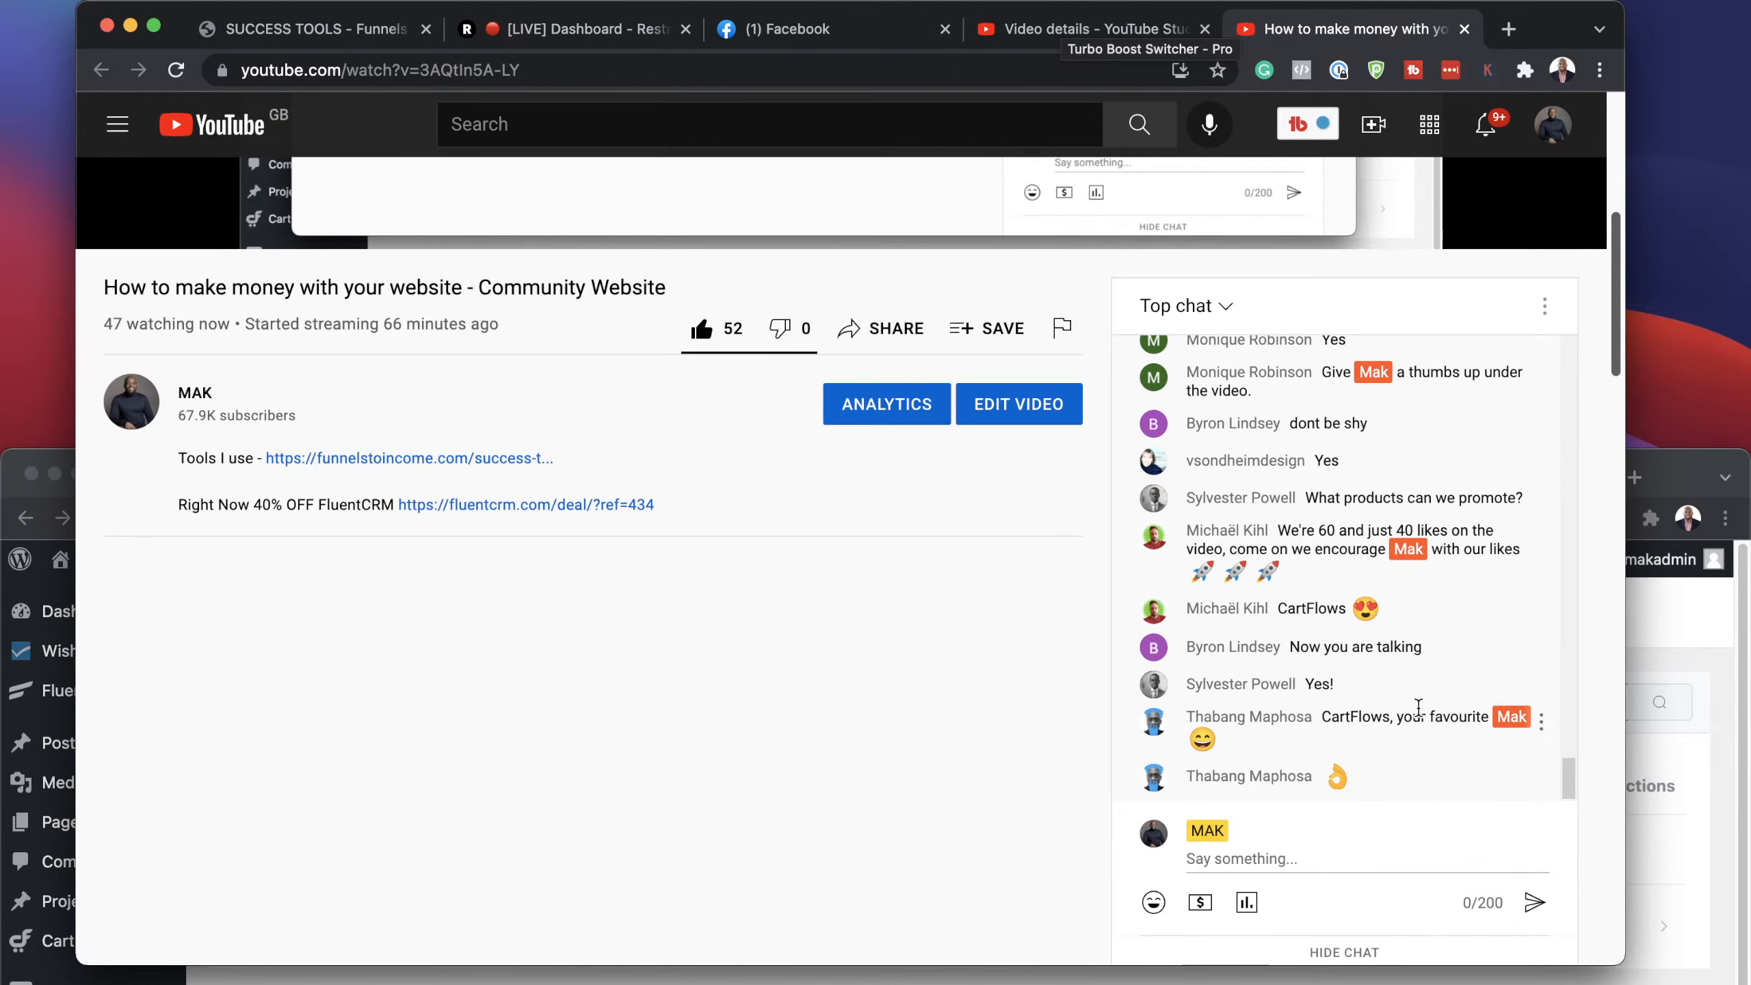
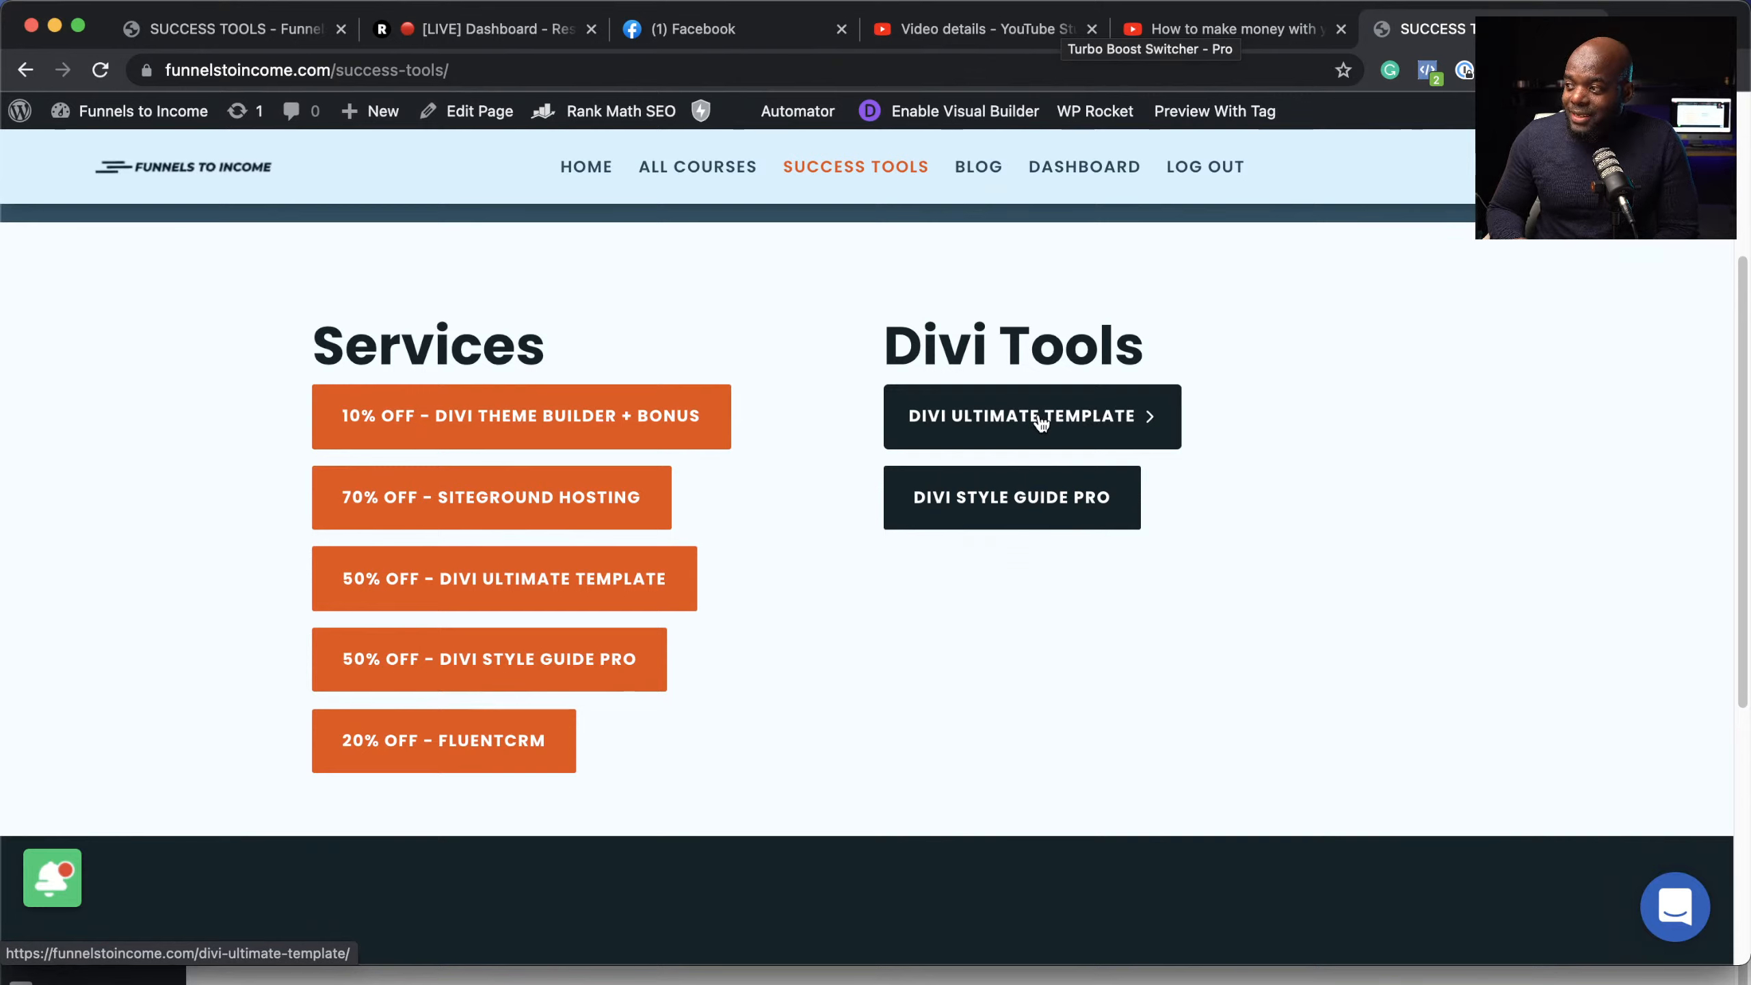
Step: Browse the Divi Ultimate Template offer, return to Success Tools, and uncover the memberships.local window
{"action": "left_click", "coordinate": [1041, 422]}
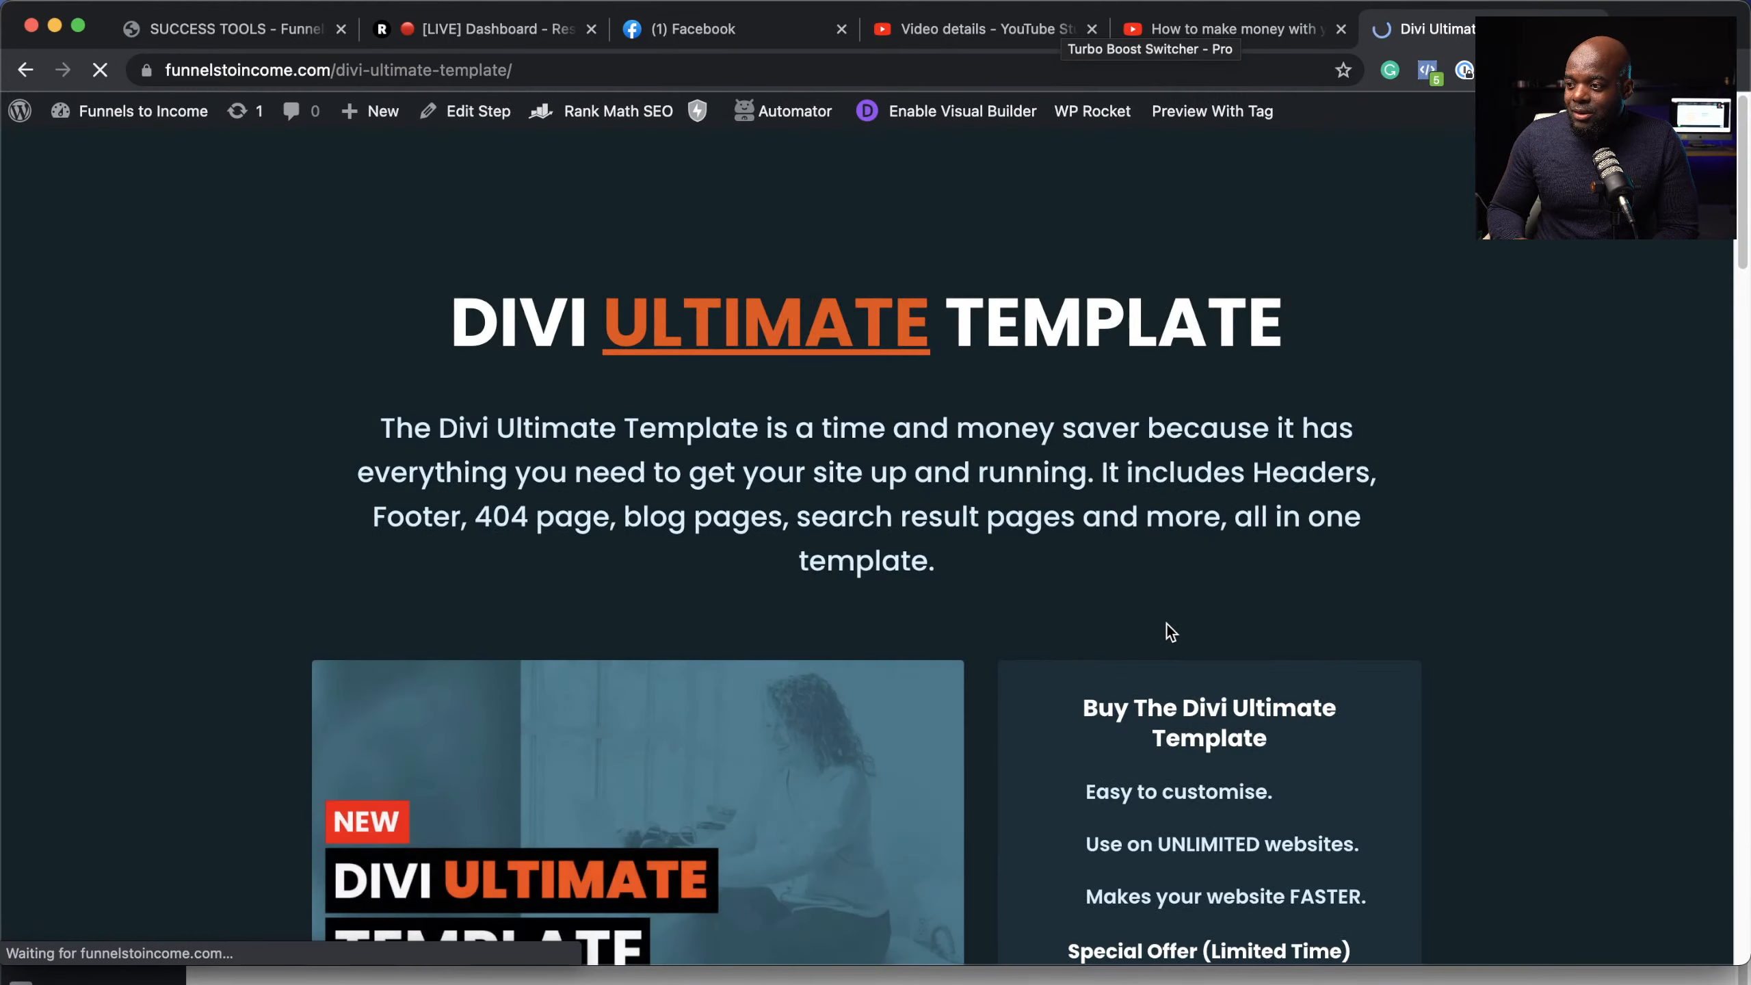
{"action": "scroll", "coordinate": [1172, 629], "scroll_direction": "down", "scroll_amount": 5}
{"action": "scroll", "coordinate": [1179, 629], "scroll_direction": "down", "scroll_amount": 3}
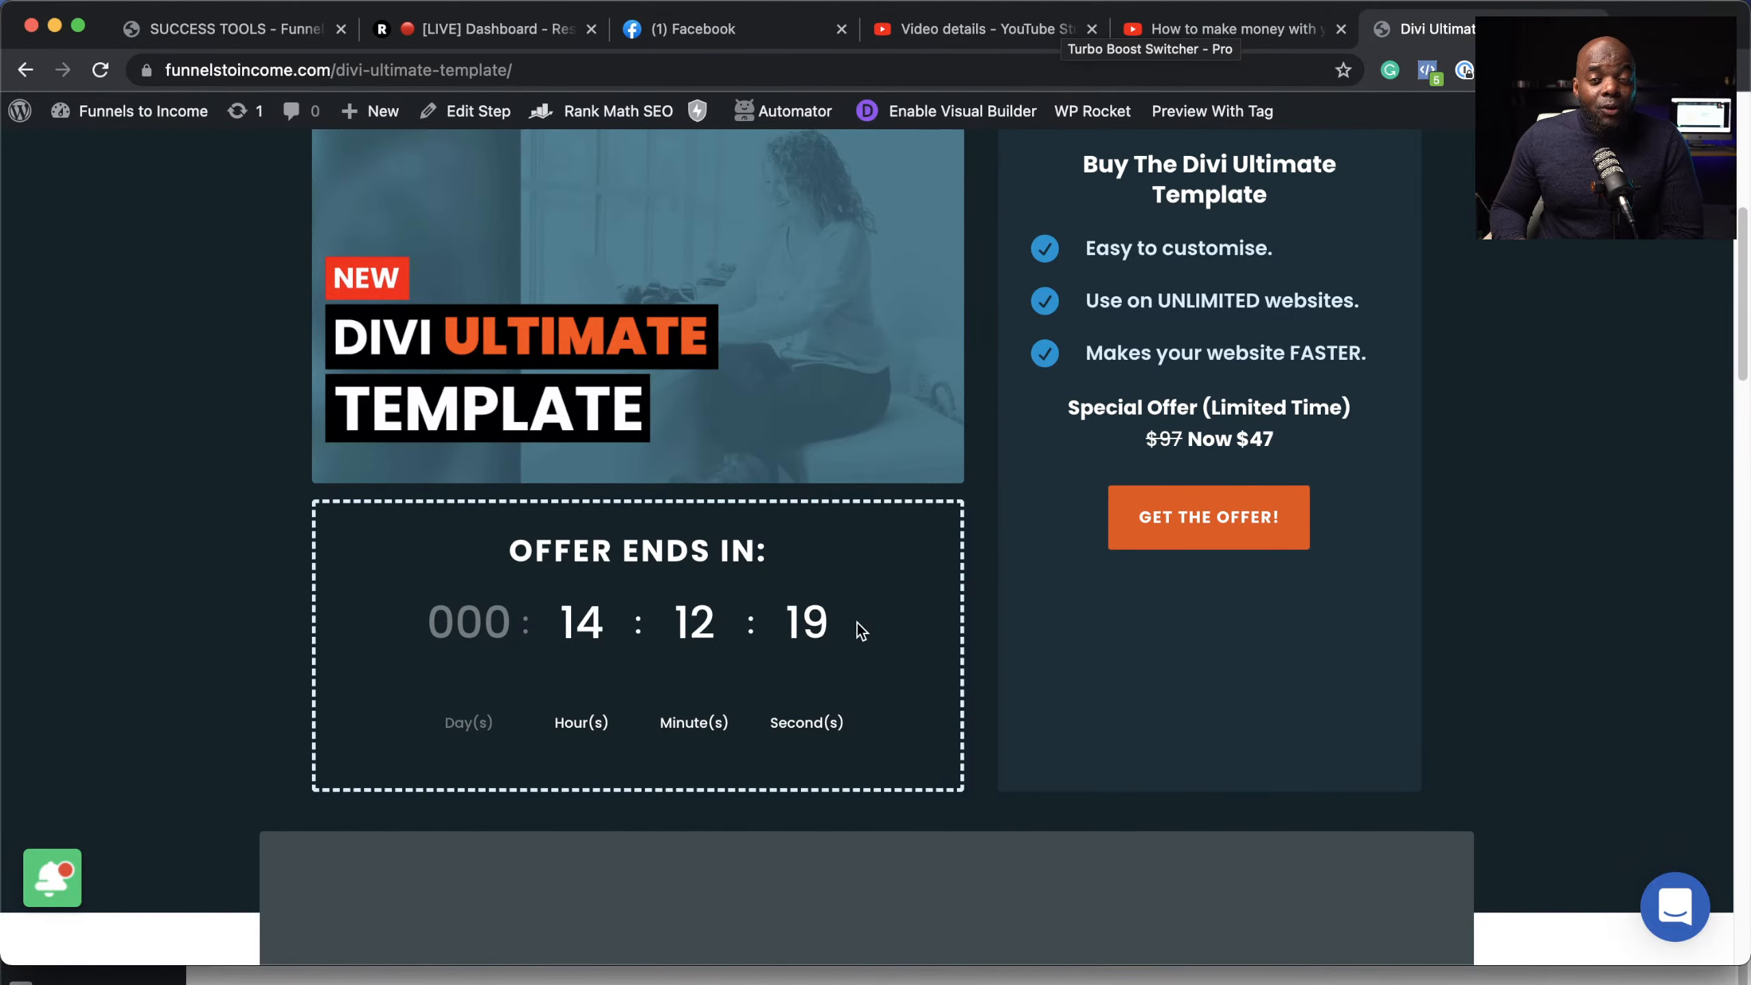
{"action": "left_click", "coordinate": [34, 71]}
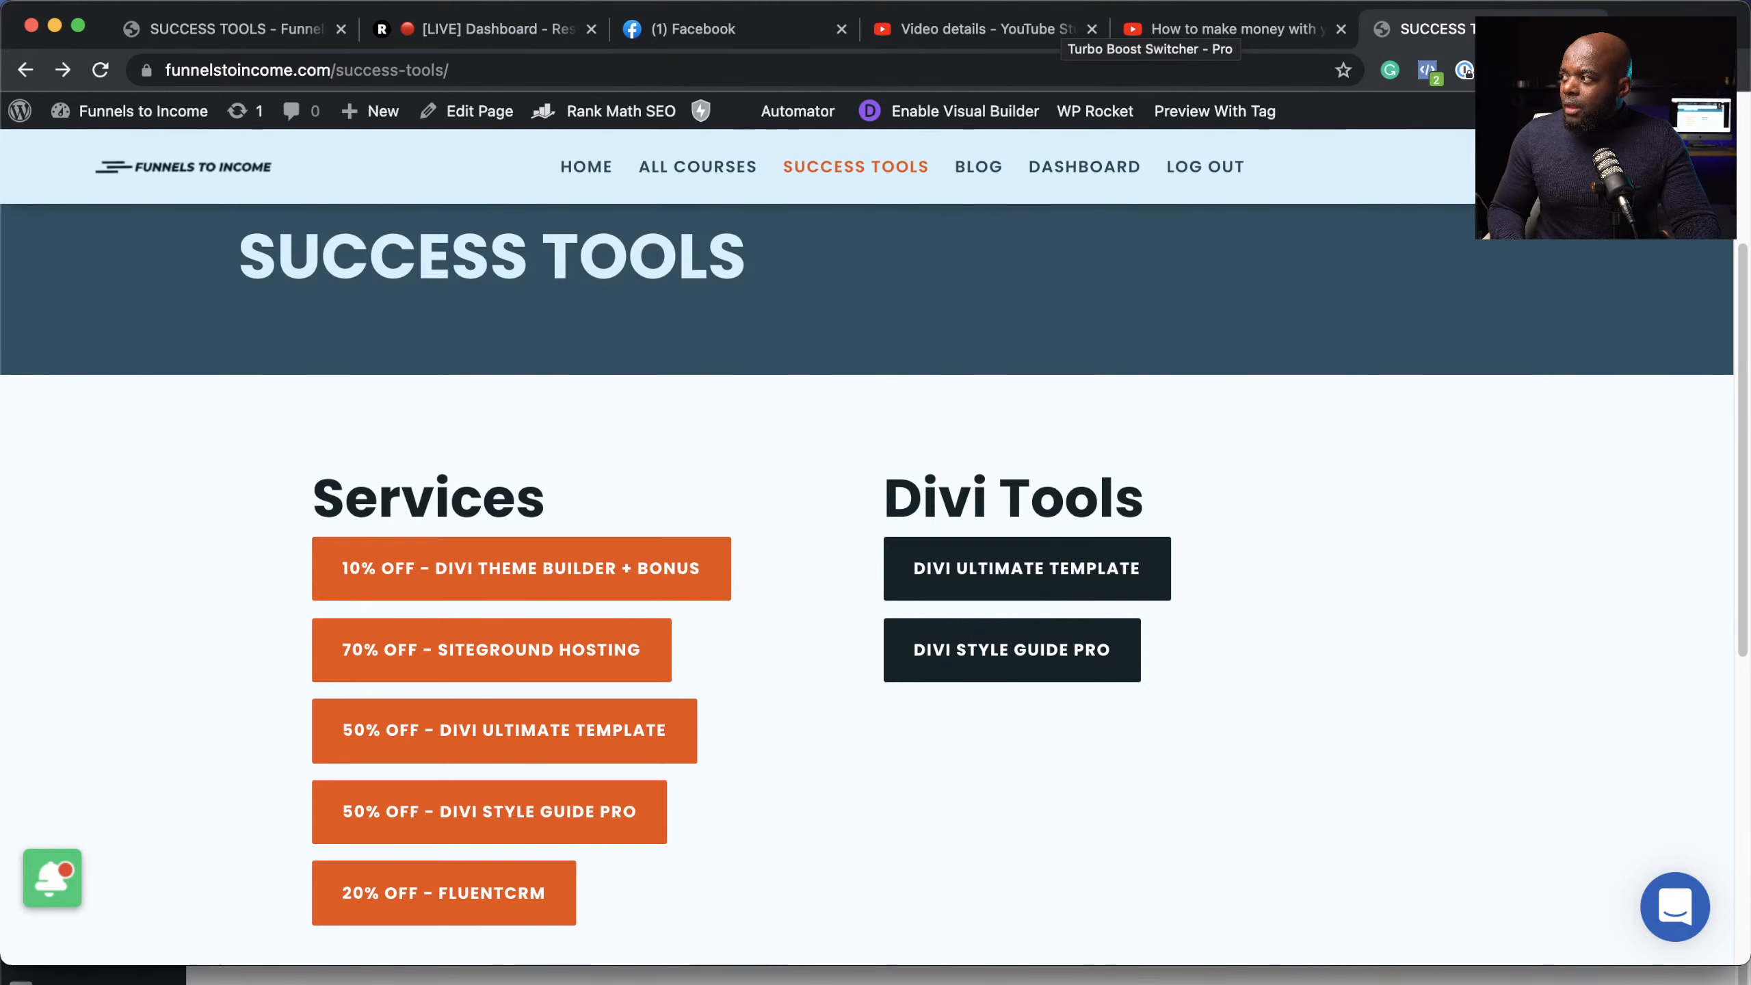
{"action": "left_click_drag", "start_coordinate": [1680, 21], "coordinate": [1646, 591]}
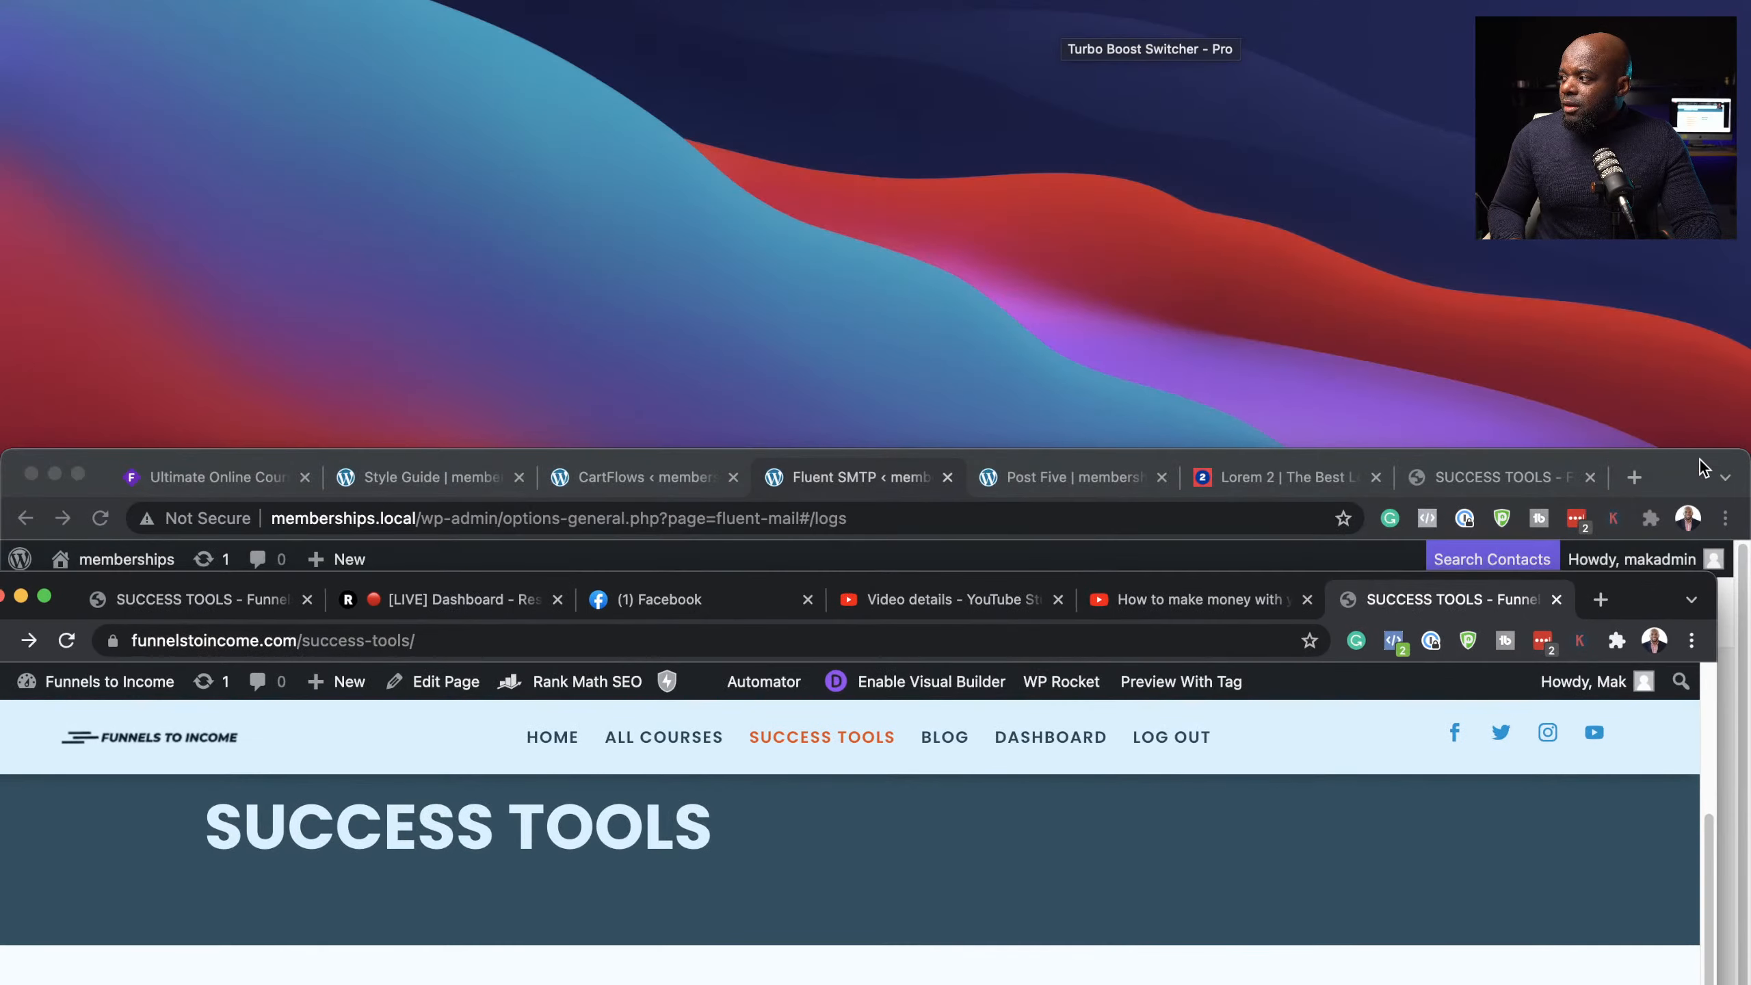
Step: Scroll the Post Five page to its footer, then open the memberships.local admin Dashboard
{"action": "left_click_drag", "start_coordinate": [1702, 468], "coordinate": [1668, 7]}
{"action": "left_click", "coordinate": [1008, 30]}
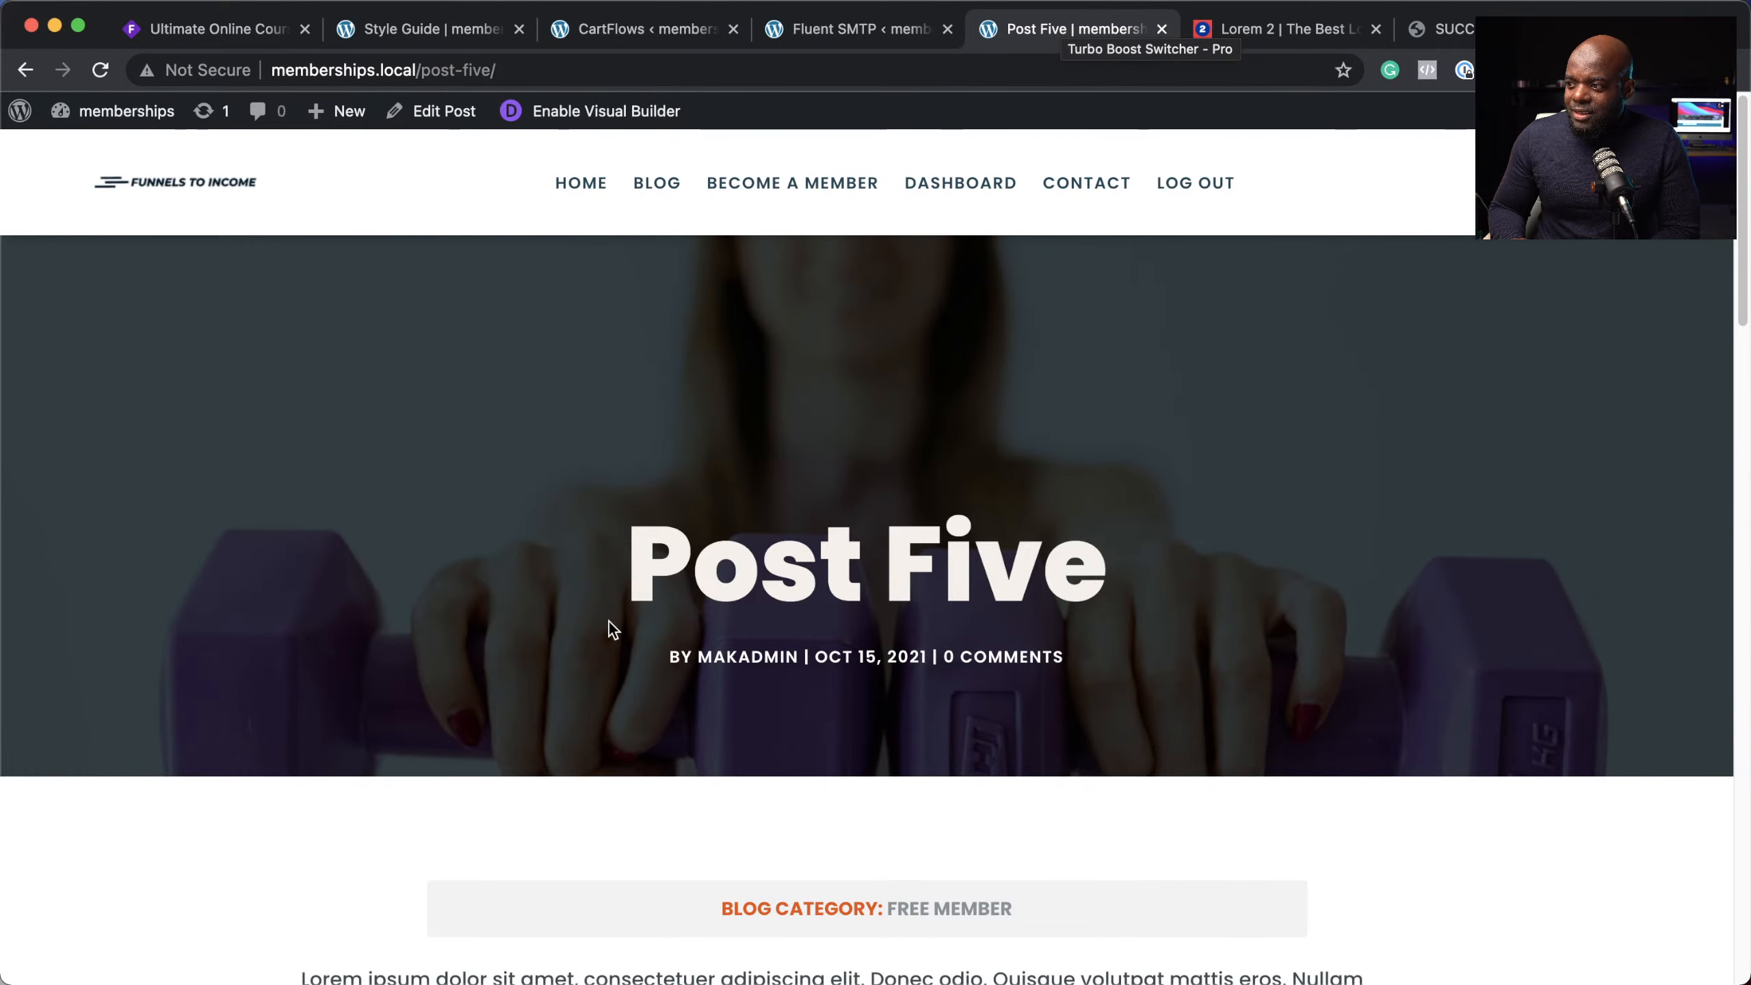
{"action": "scroll", "coordinate": [610, 622], "scroll_direction": "down", "scroll_amount": 15}
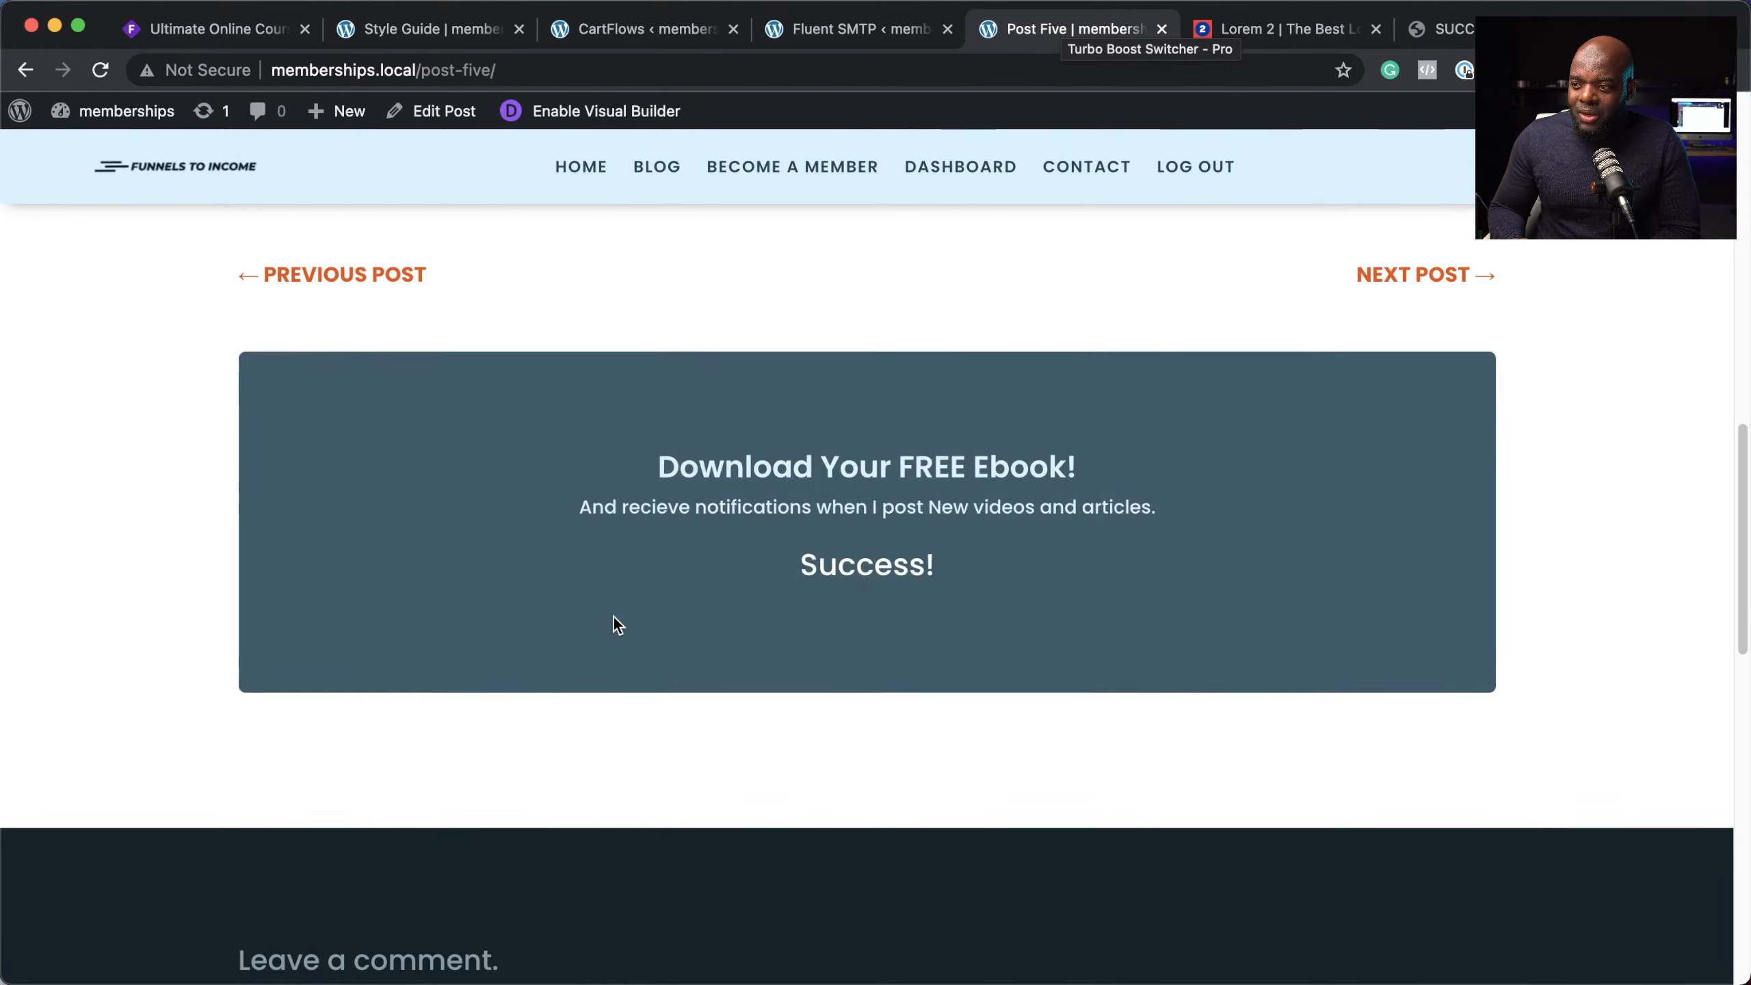
{"action": "scroll", "coordinate": [612, 616], "scroll_direction": "down", "scroll_amount": 8}
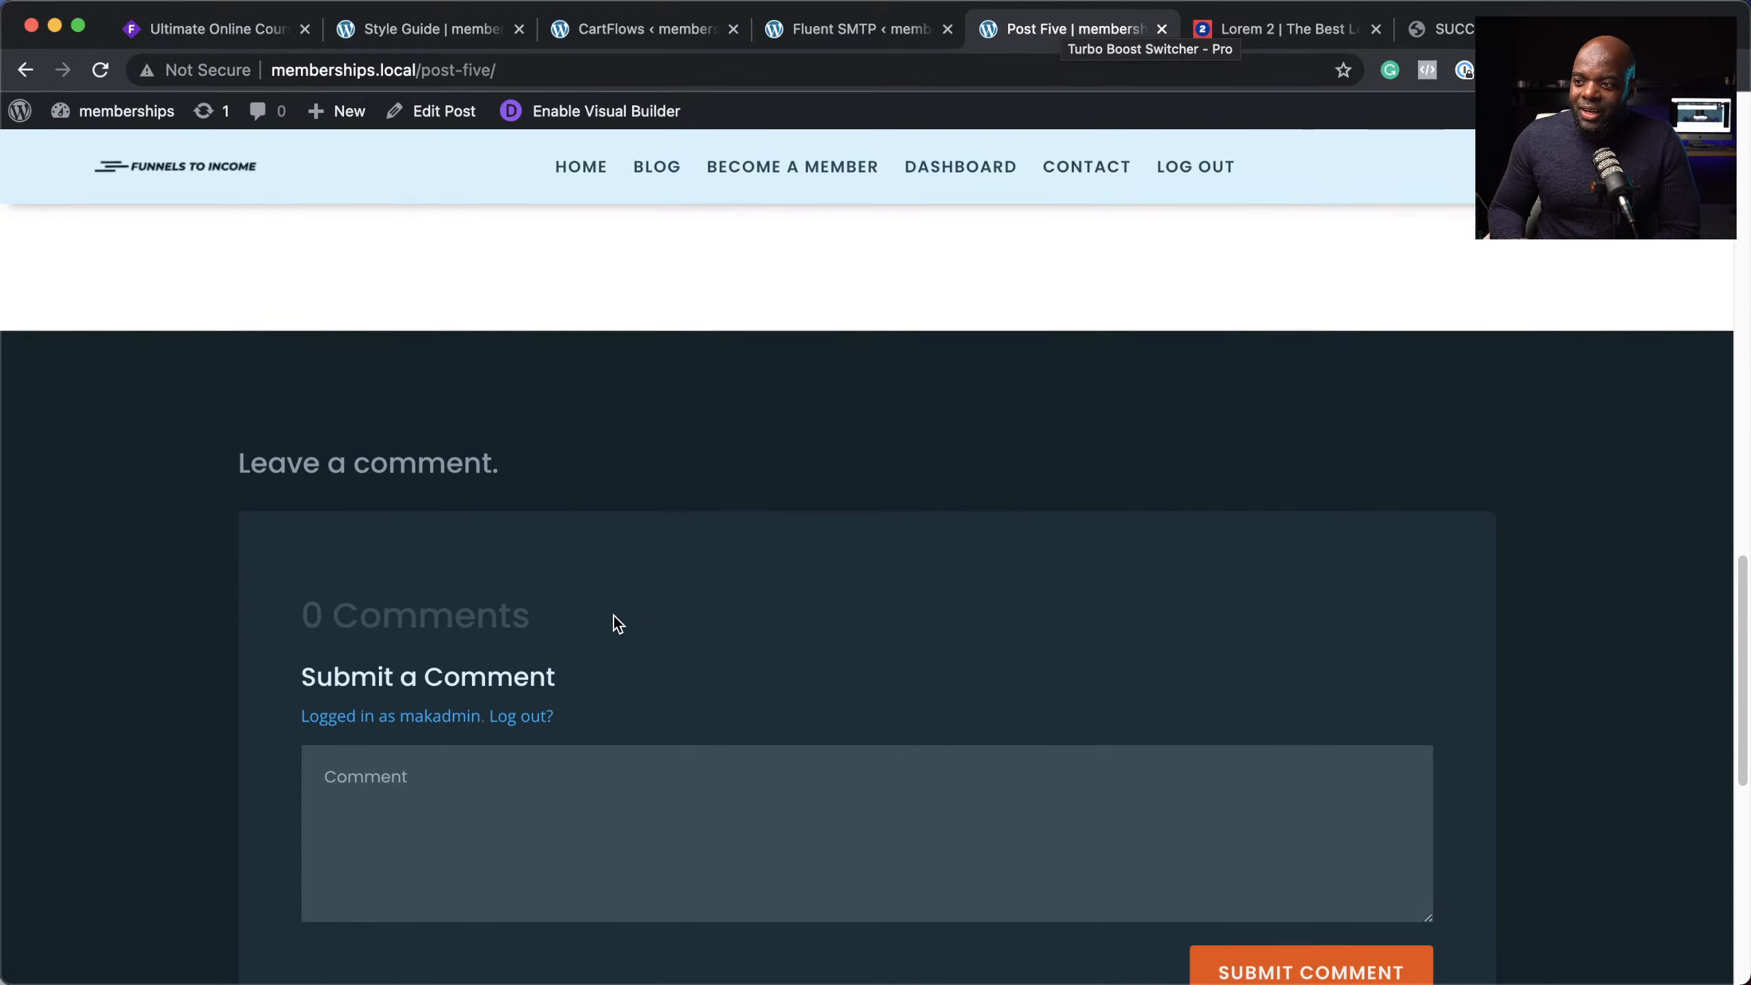
{"action": "scroll", "coordinate": [942, 613], "scroll_direction": "down", "scroll_amount": 10}
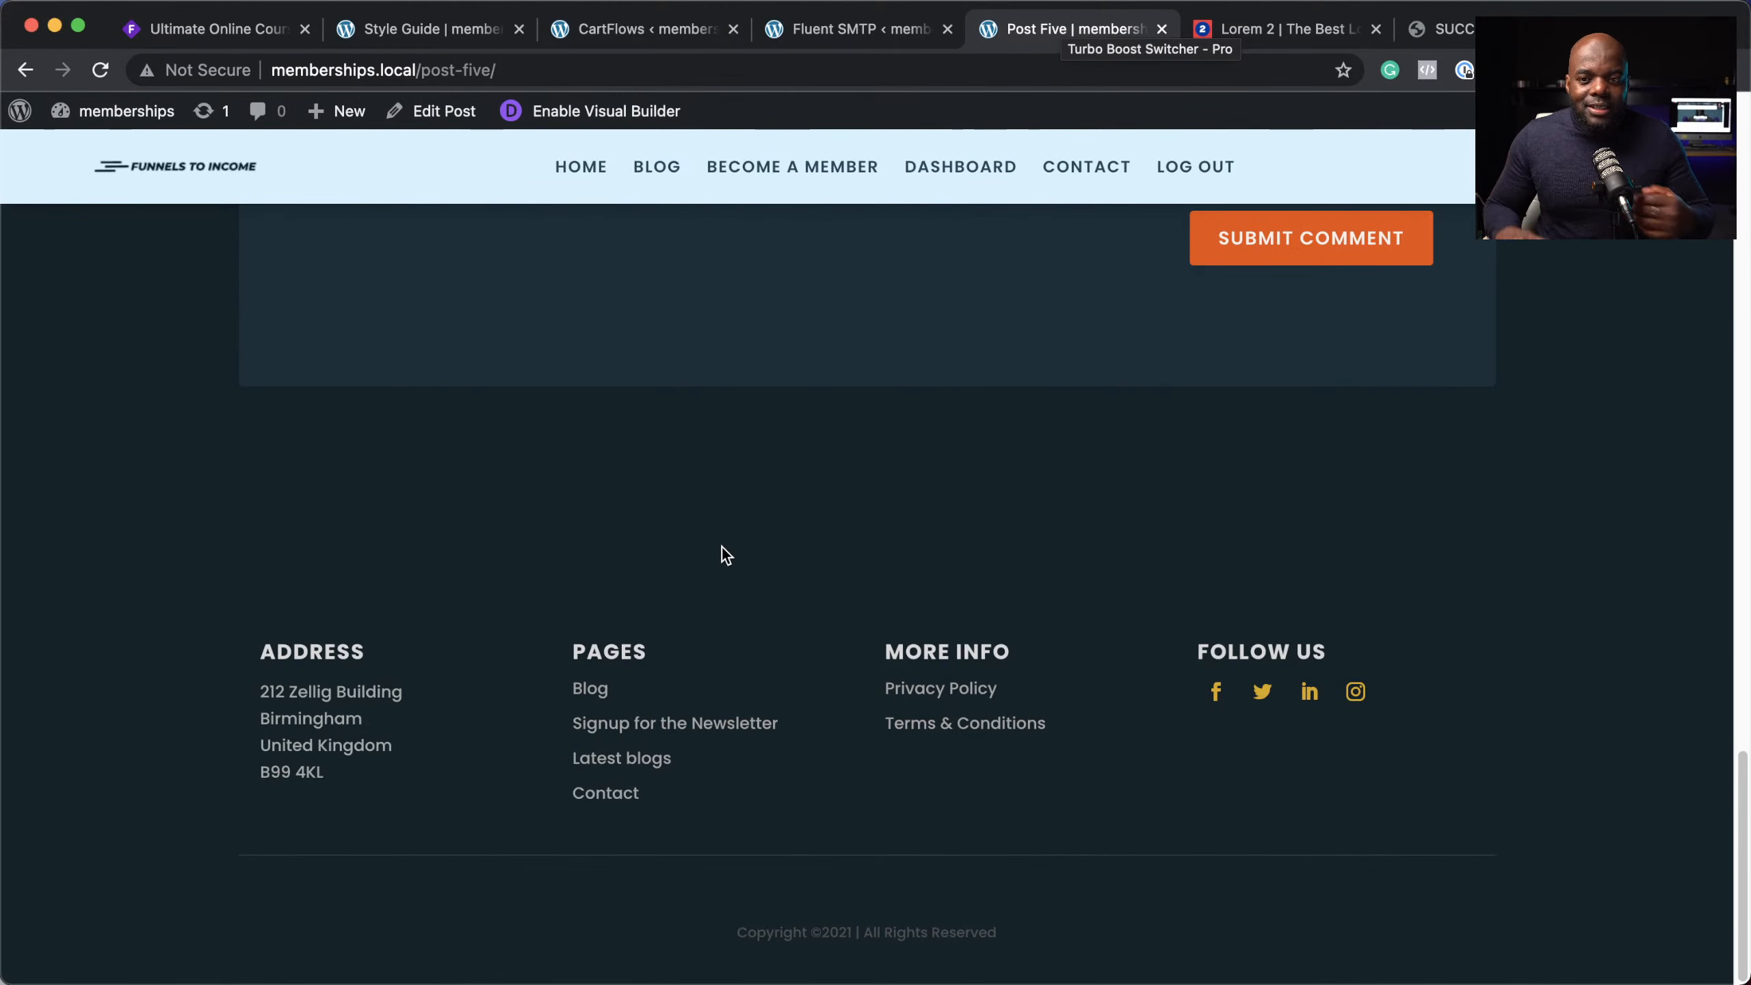
{"action": "scroll", "coordinate": [714, 617], "scroll_direction": "up", "scroll_amount": 10}
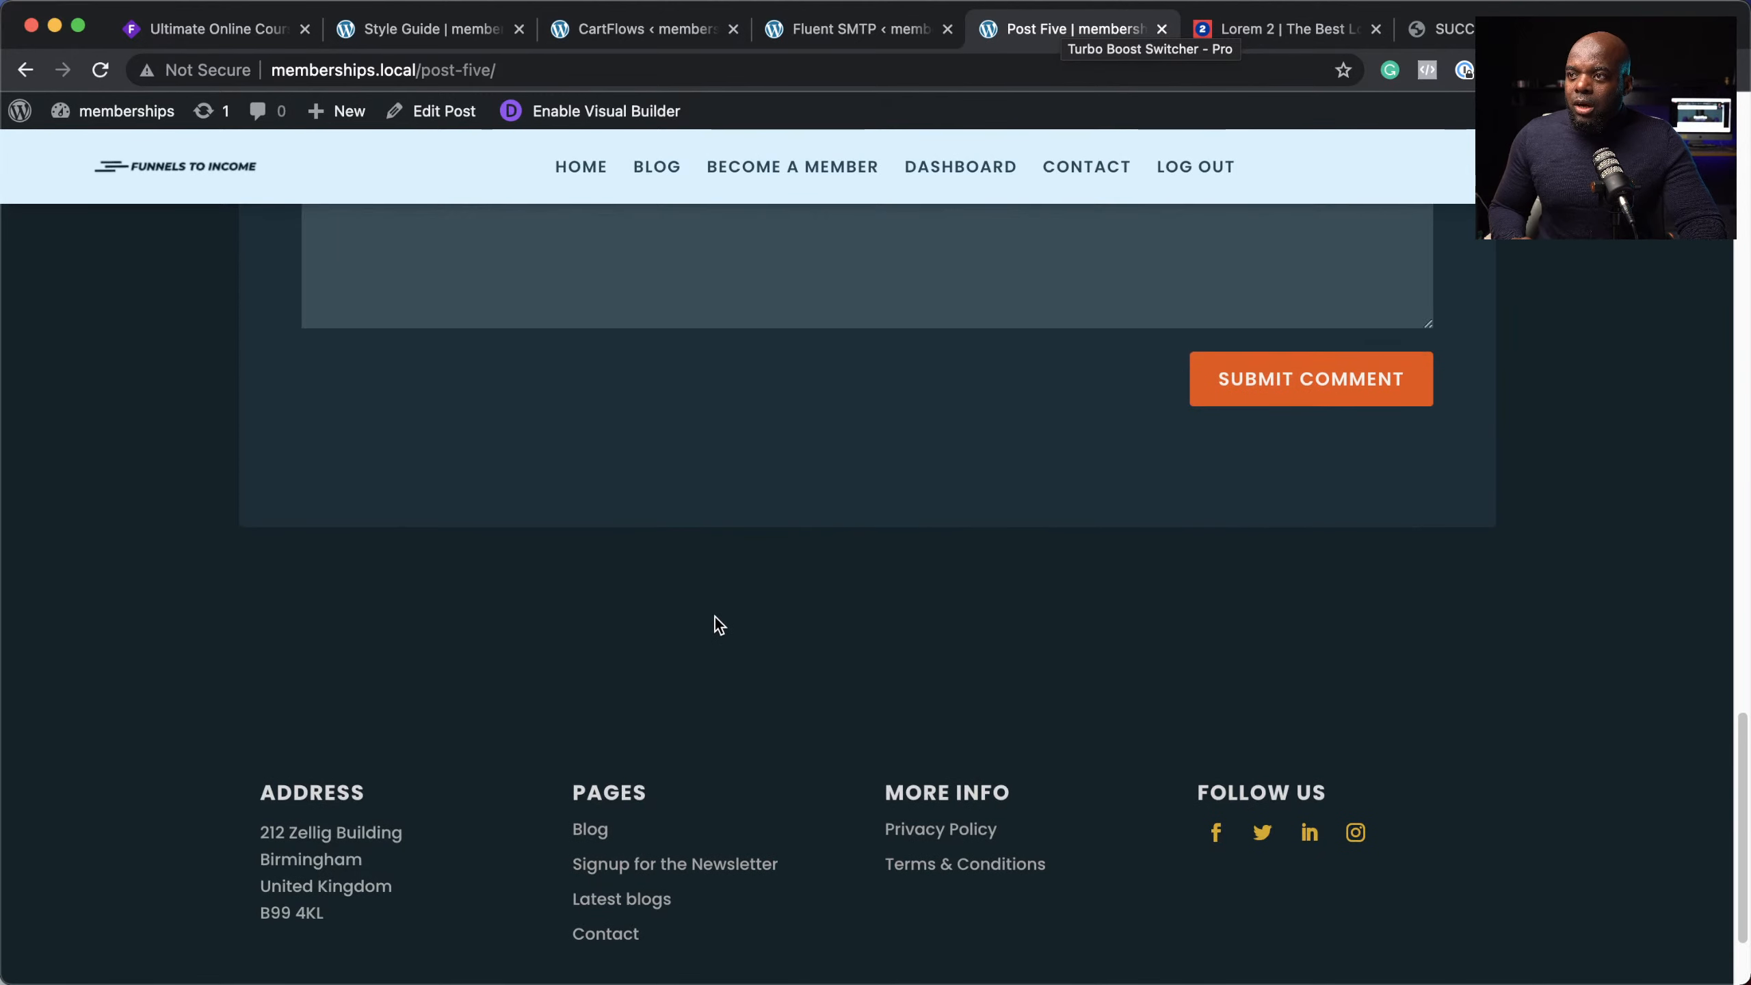
{"action": "scroll", "coordinate": [714, 617], "scroll_direction": "up", "scroll_amount": 6}
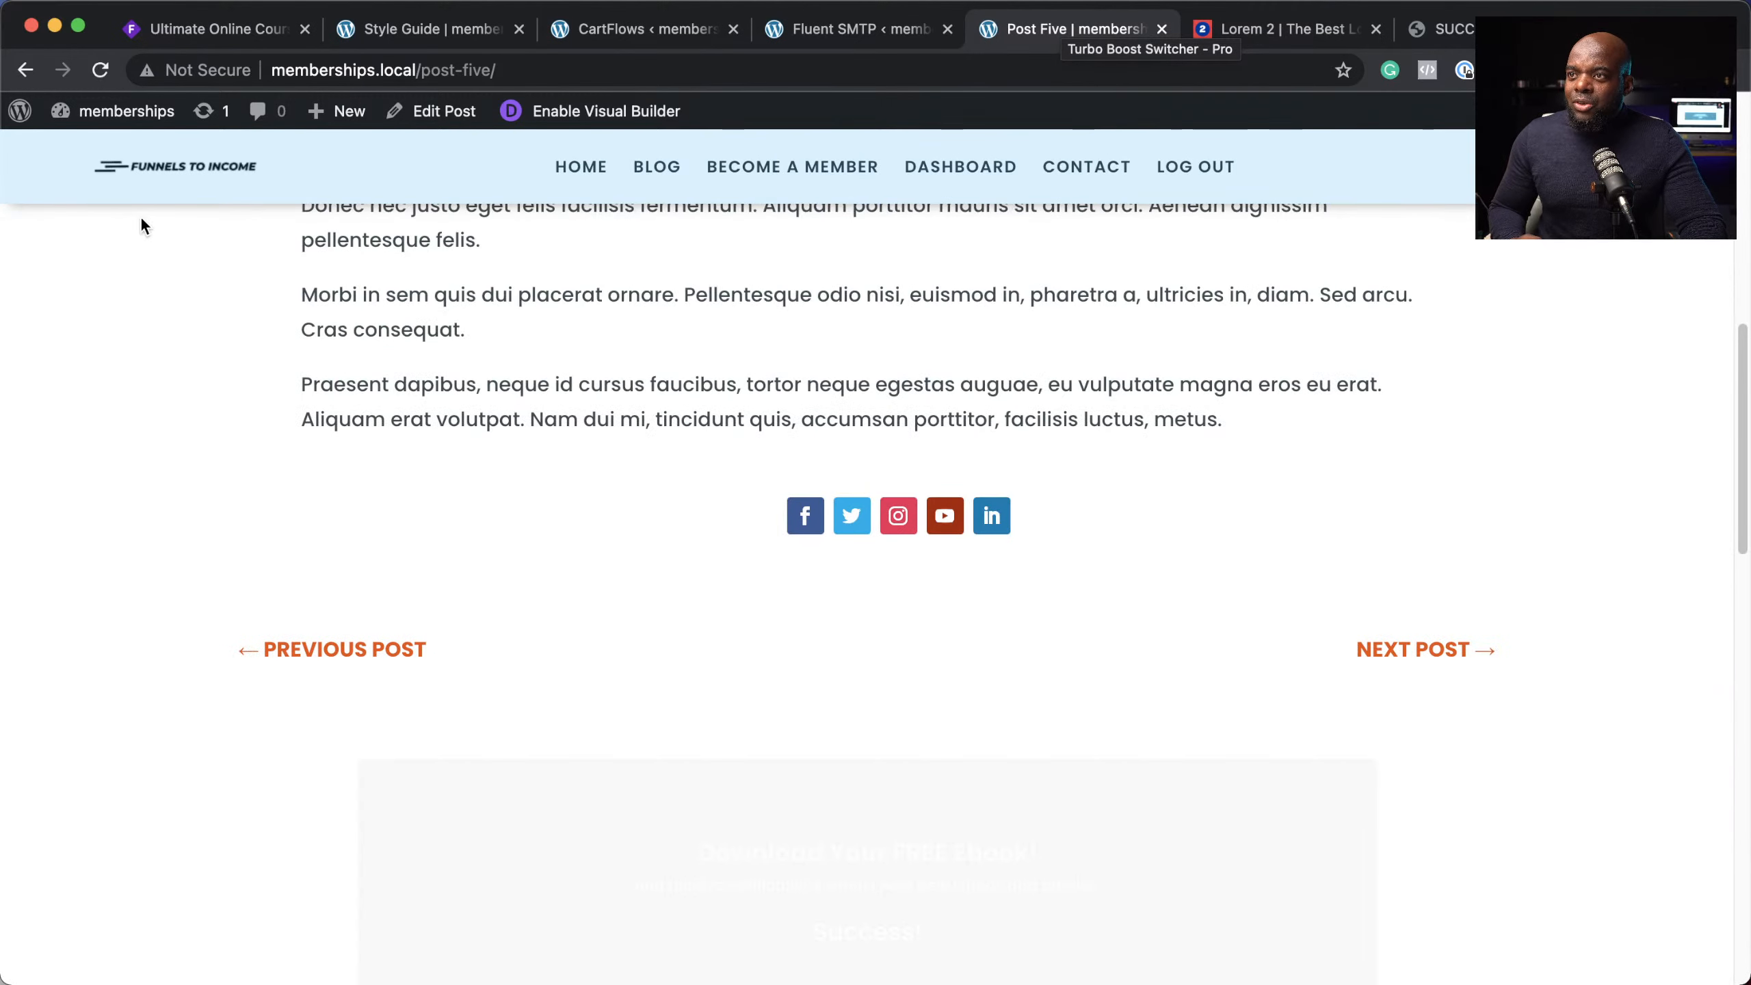
{"action": "mouse_move", "coordinate": [106, 121]}
{"action": "left_click", "coordinate": [94, 157]}
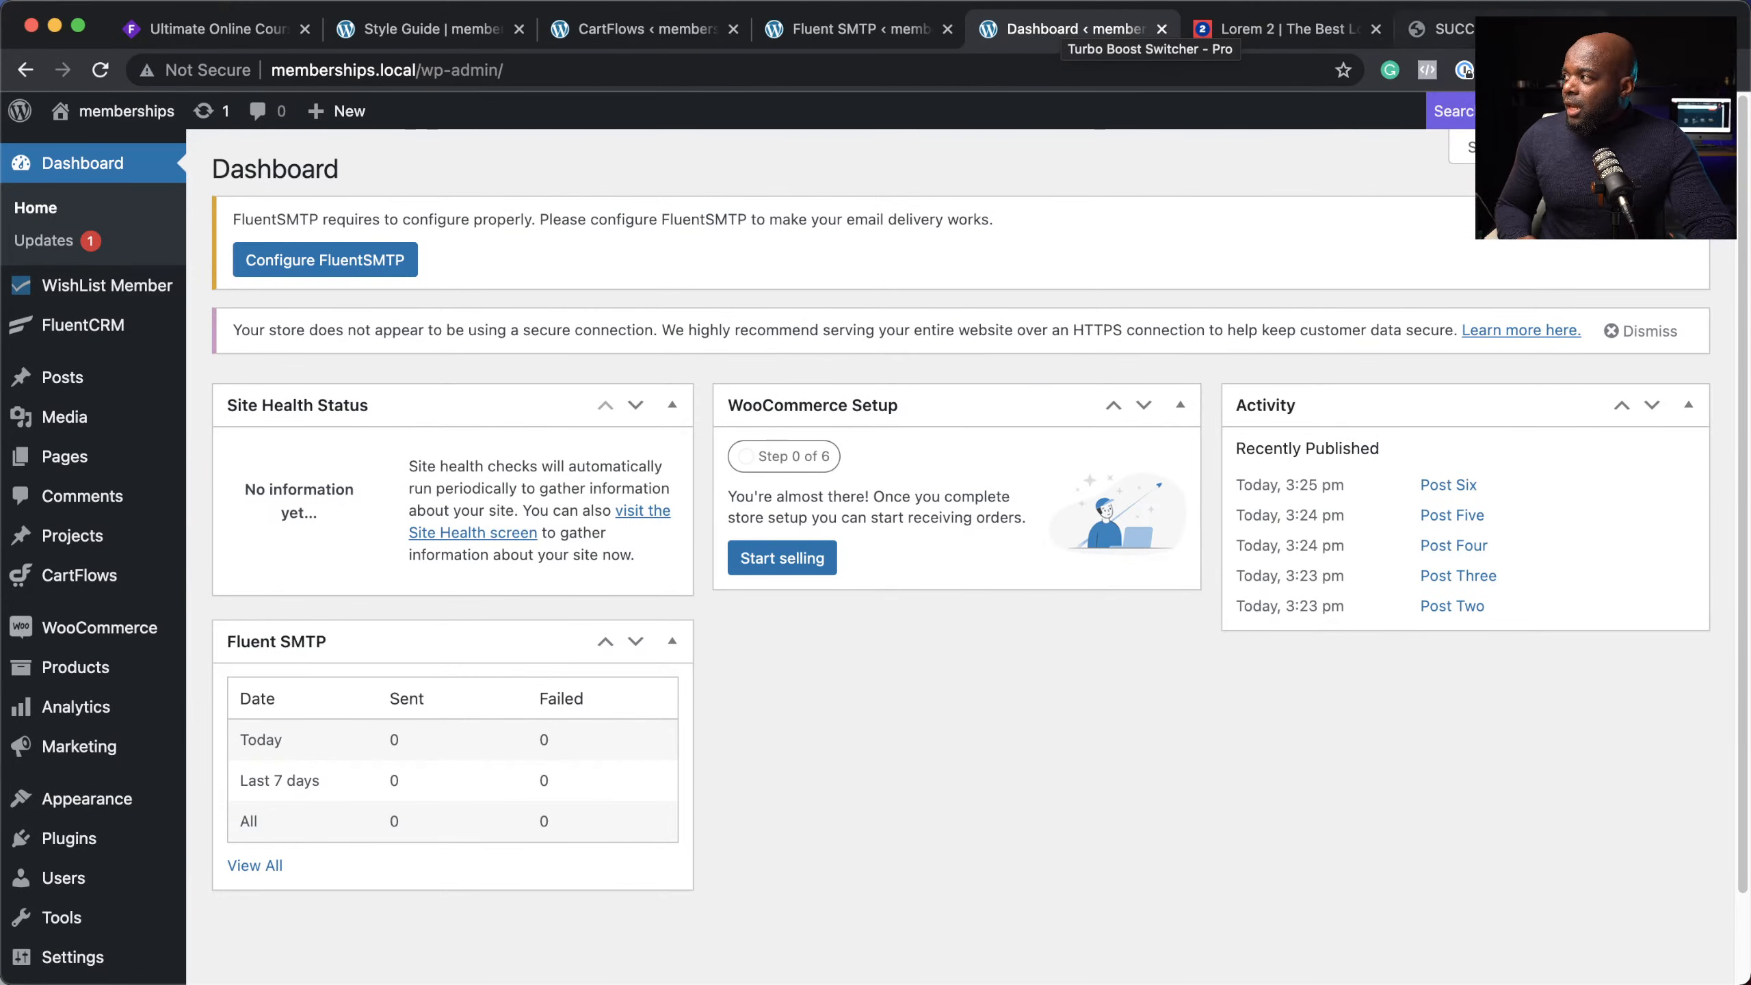
Step: Open coolors.co in a fourth tab and start the palette generator, dismissing the Instagram and Squarespace popups
{"action": "key", "text": "super+t"}
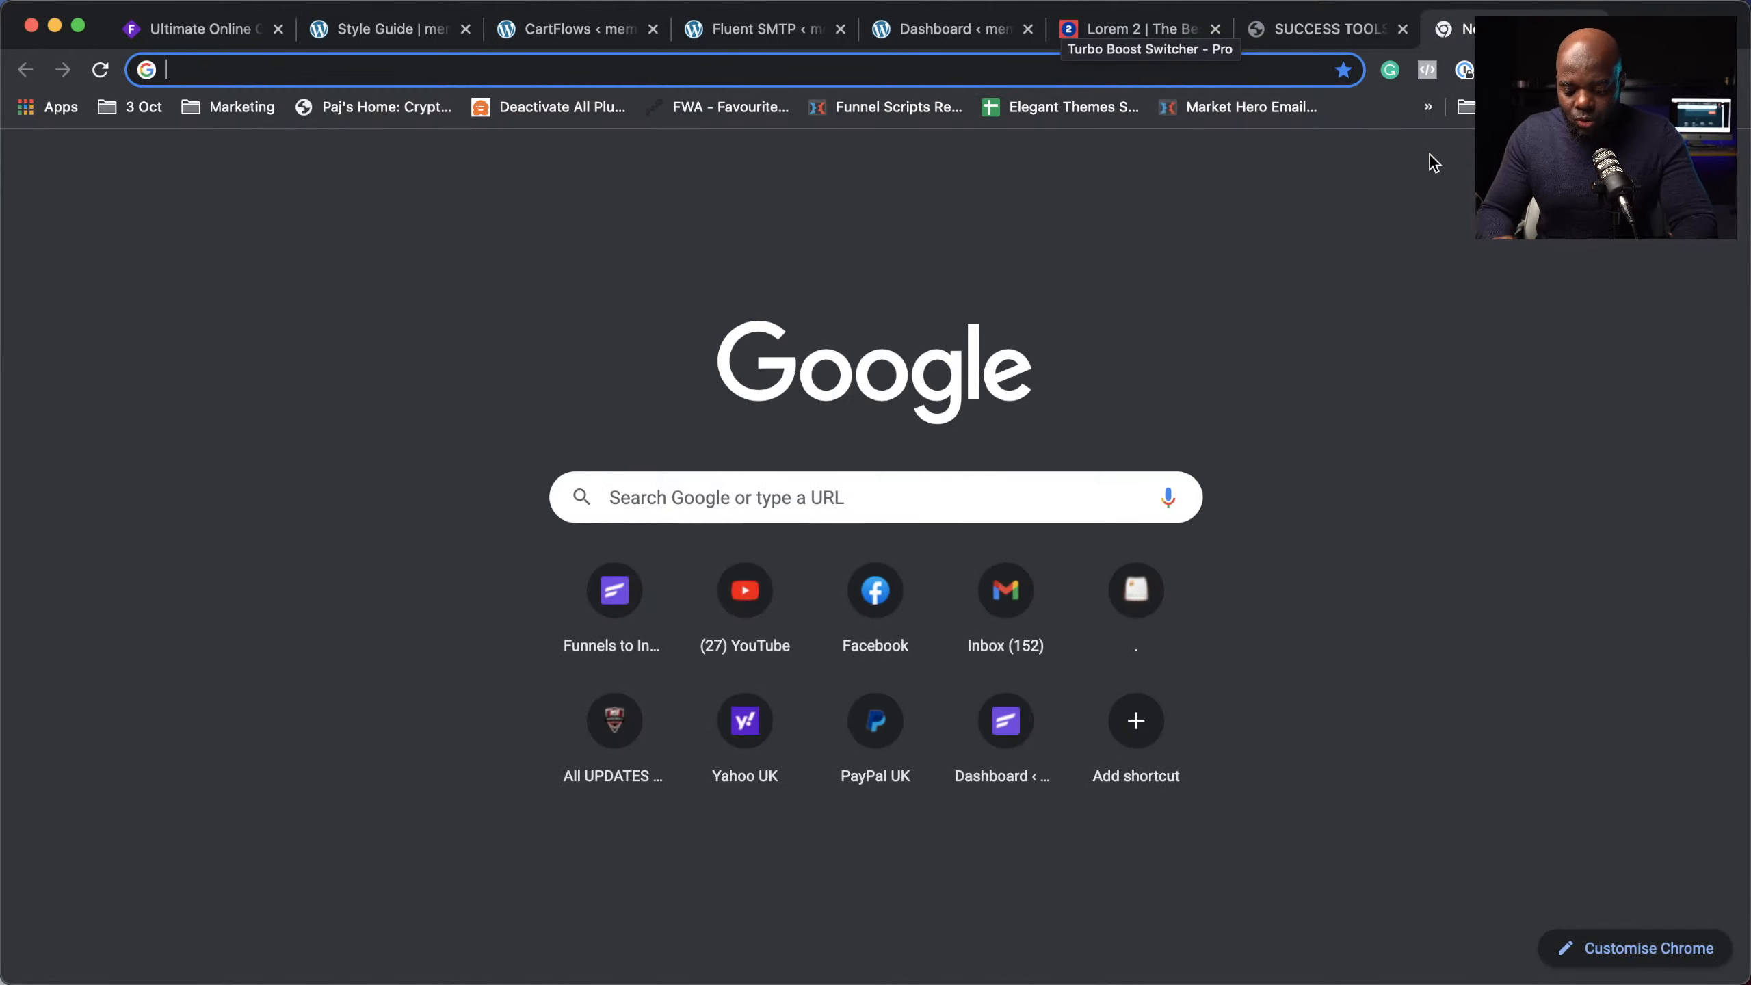
{"action": "type", "text": "coolors.co"}
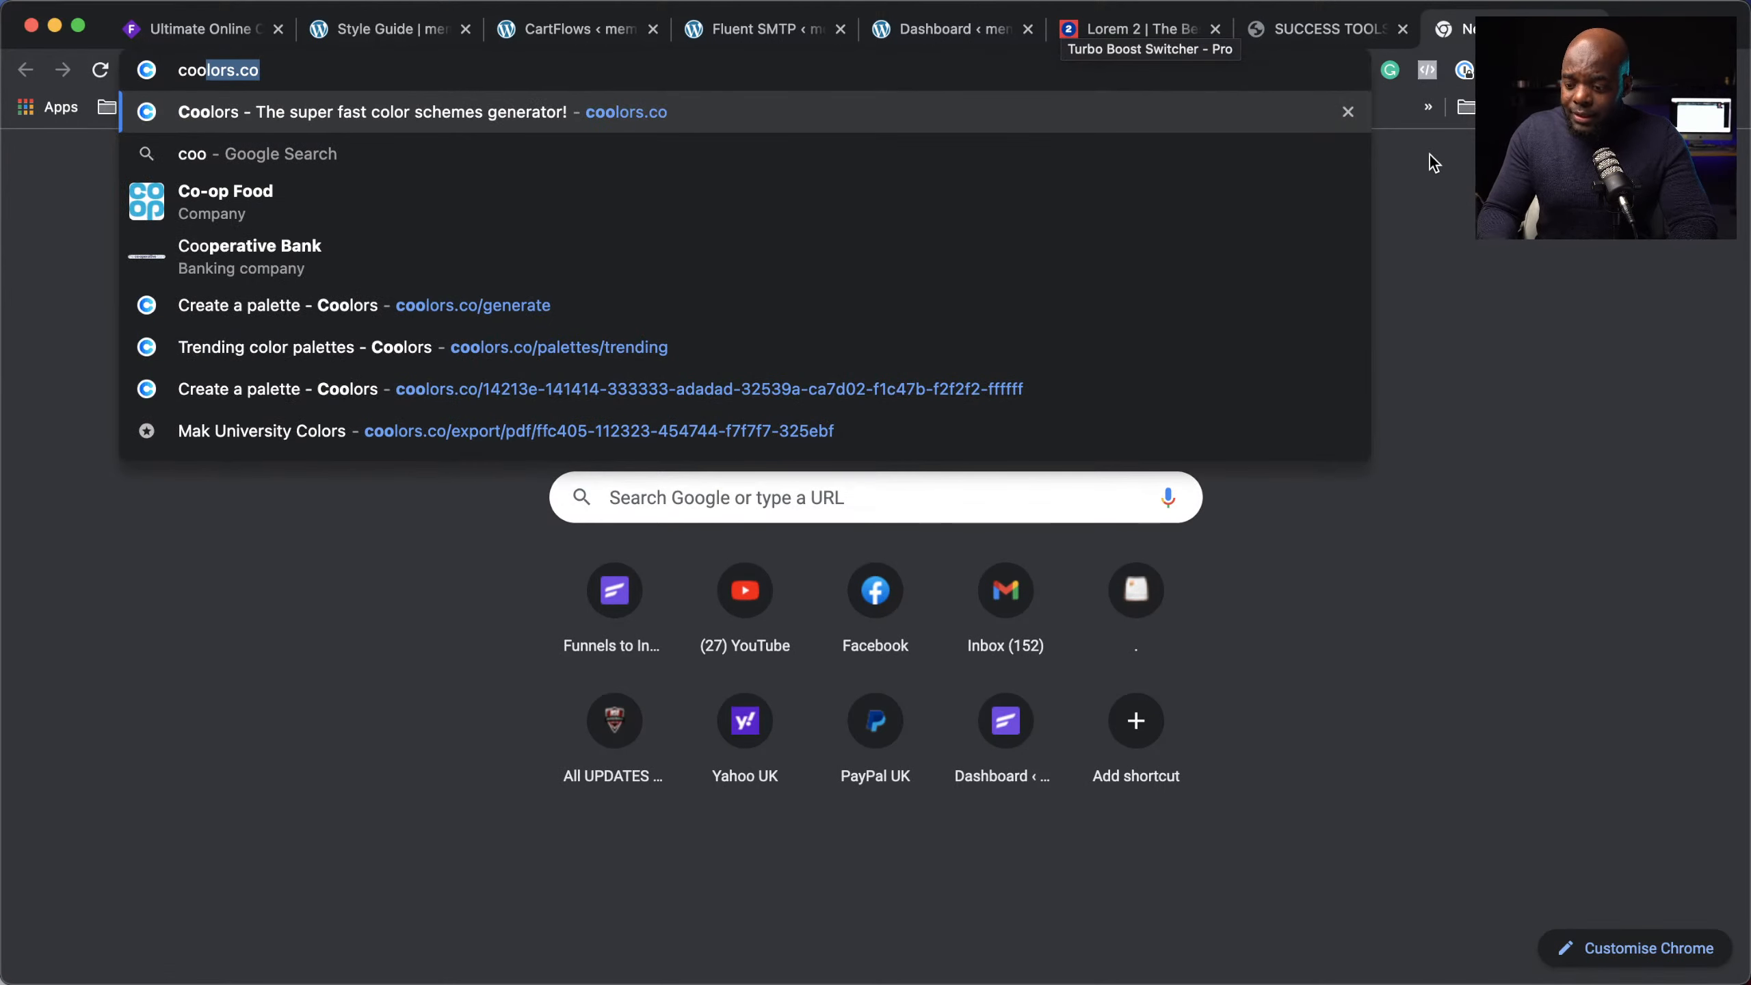
{"action": "key", "text": "Return"}
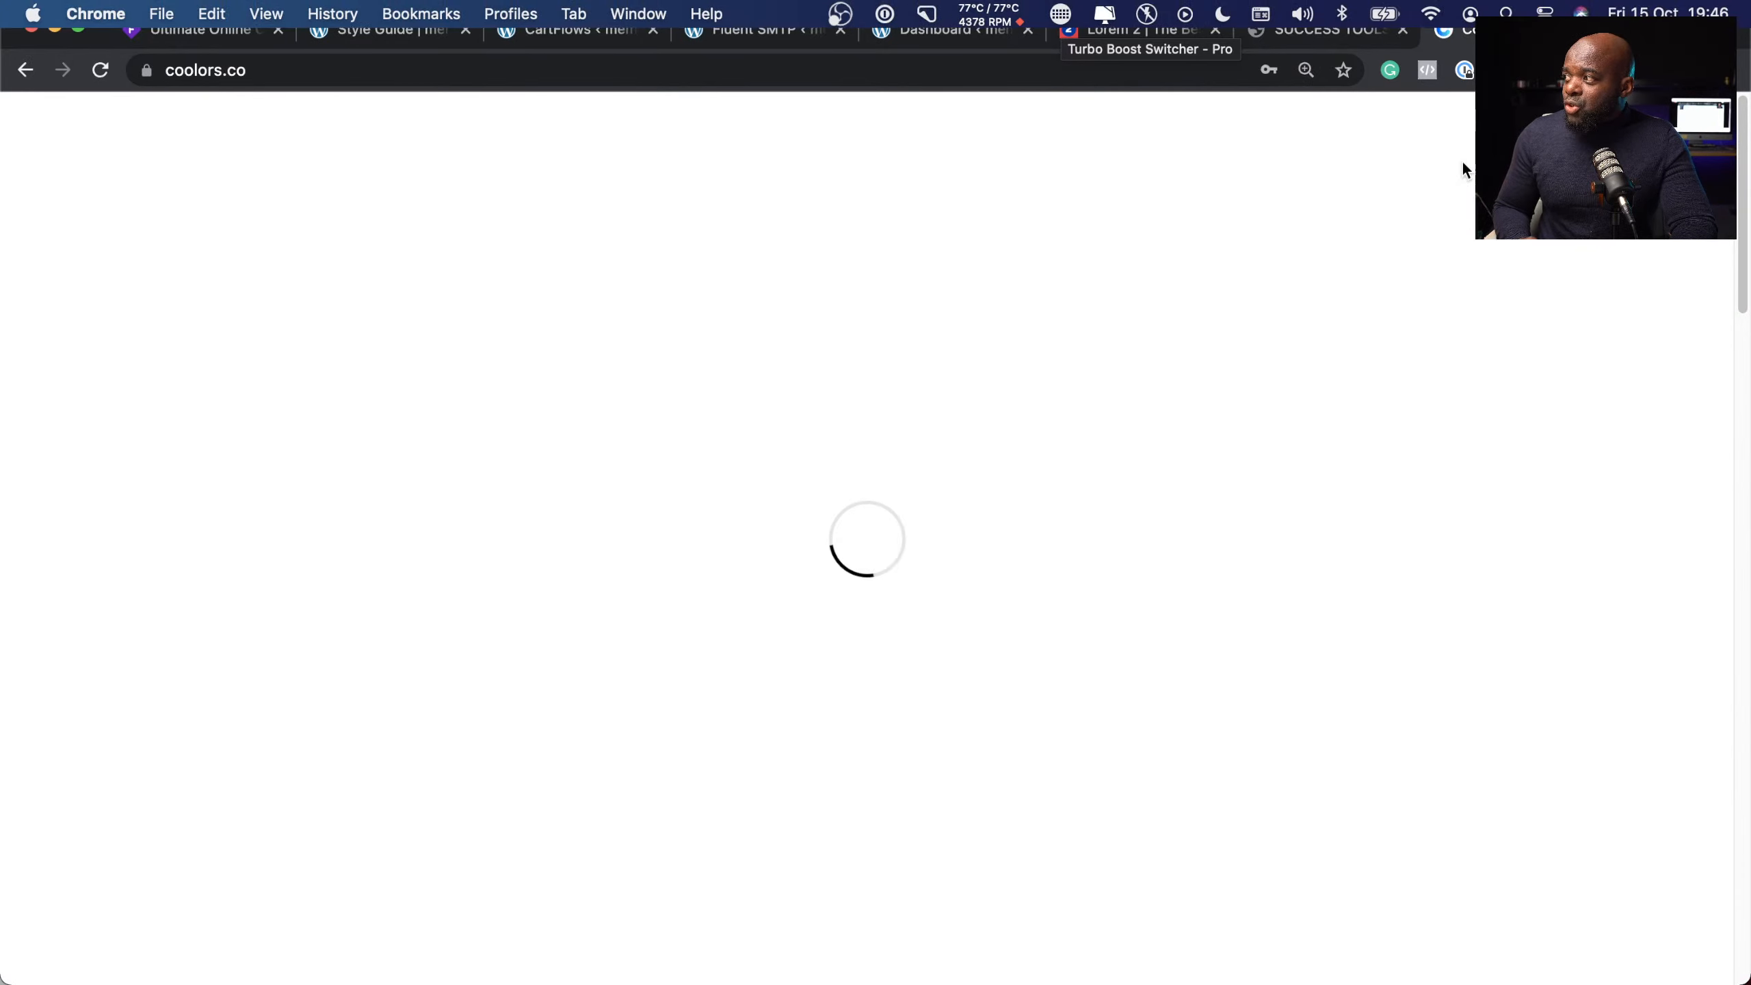
{"action": "left_click_drag", "start_coordinate": [1454, 28], "coordinate": [752, 58]}
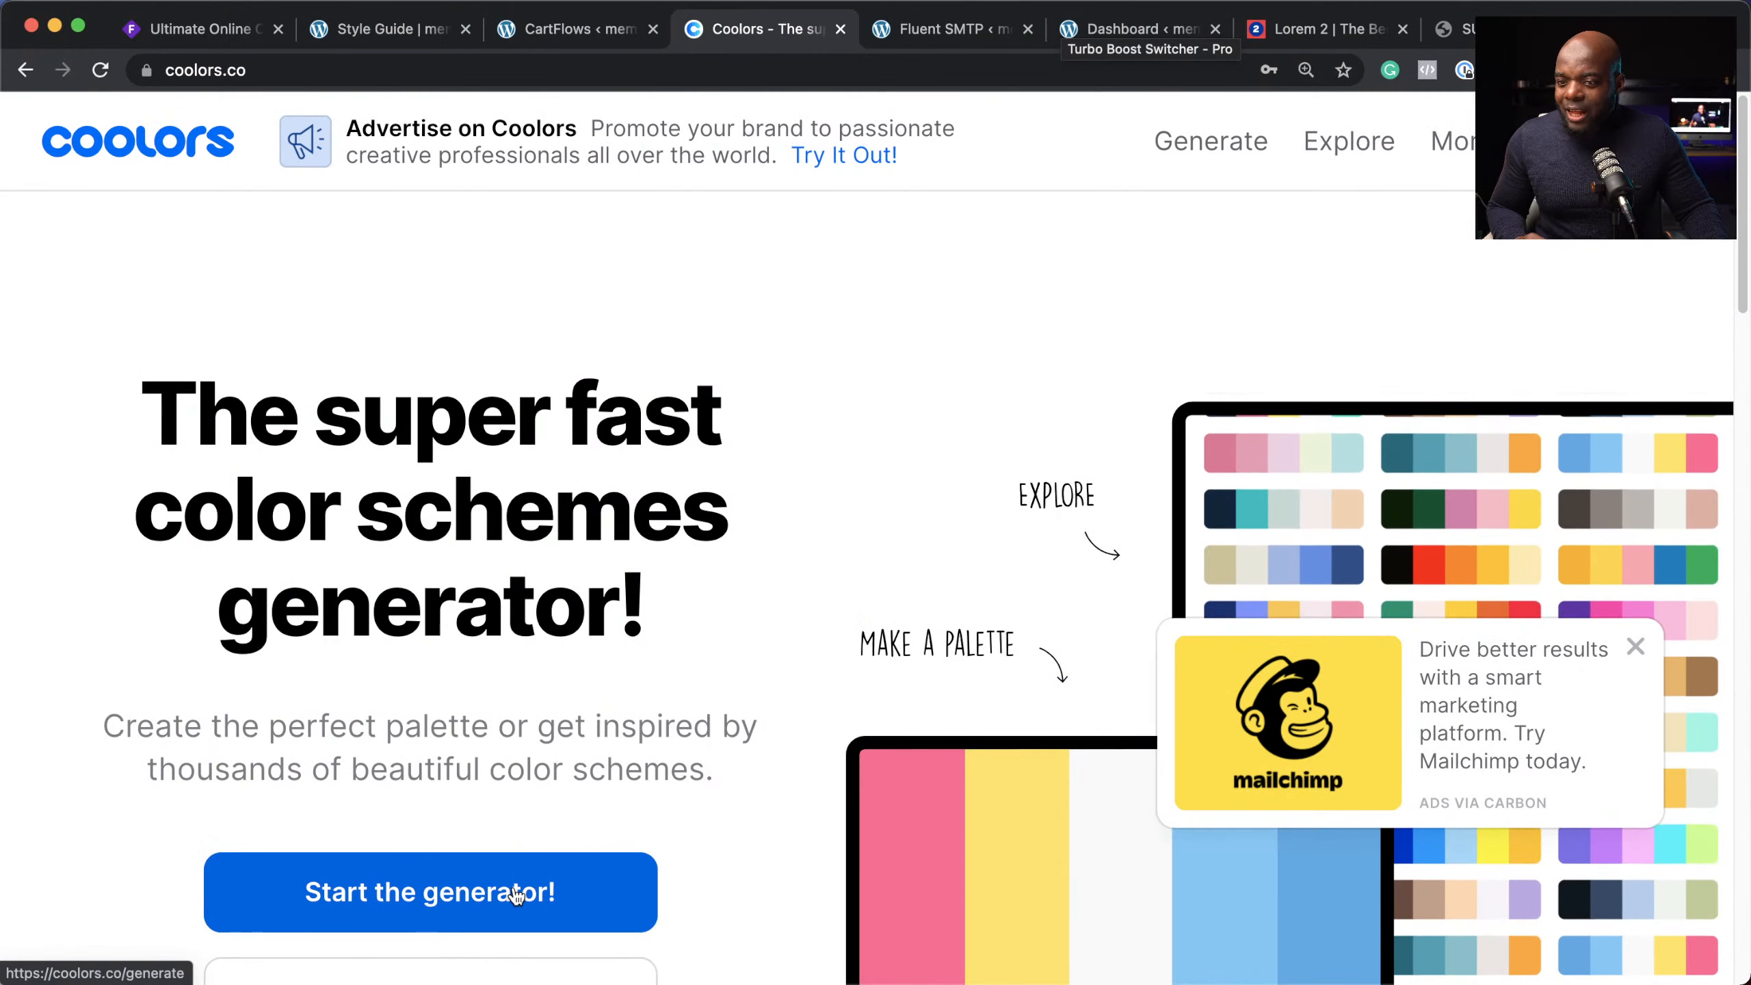
{"action": "left_click", "coordinate": [515, 892]}
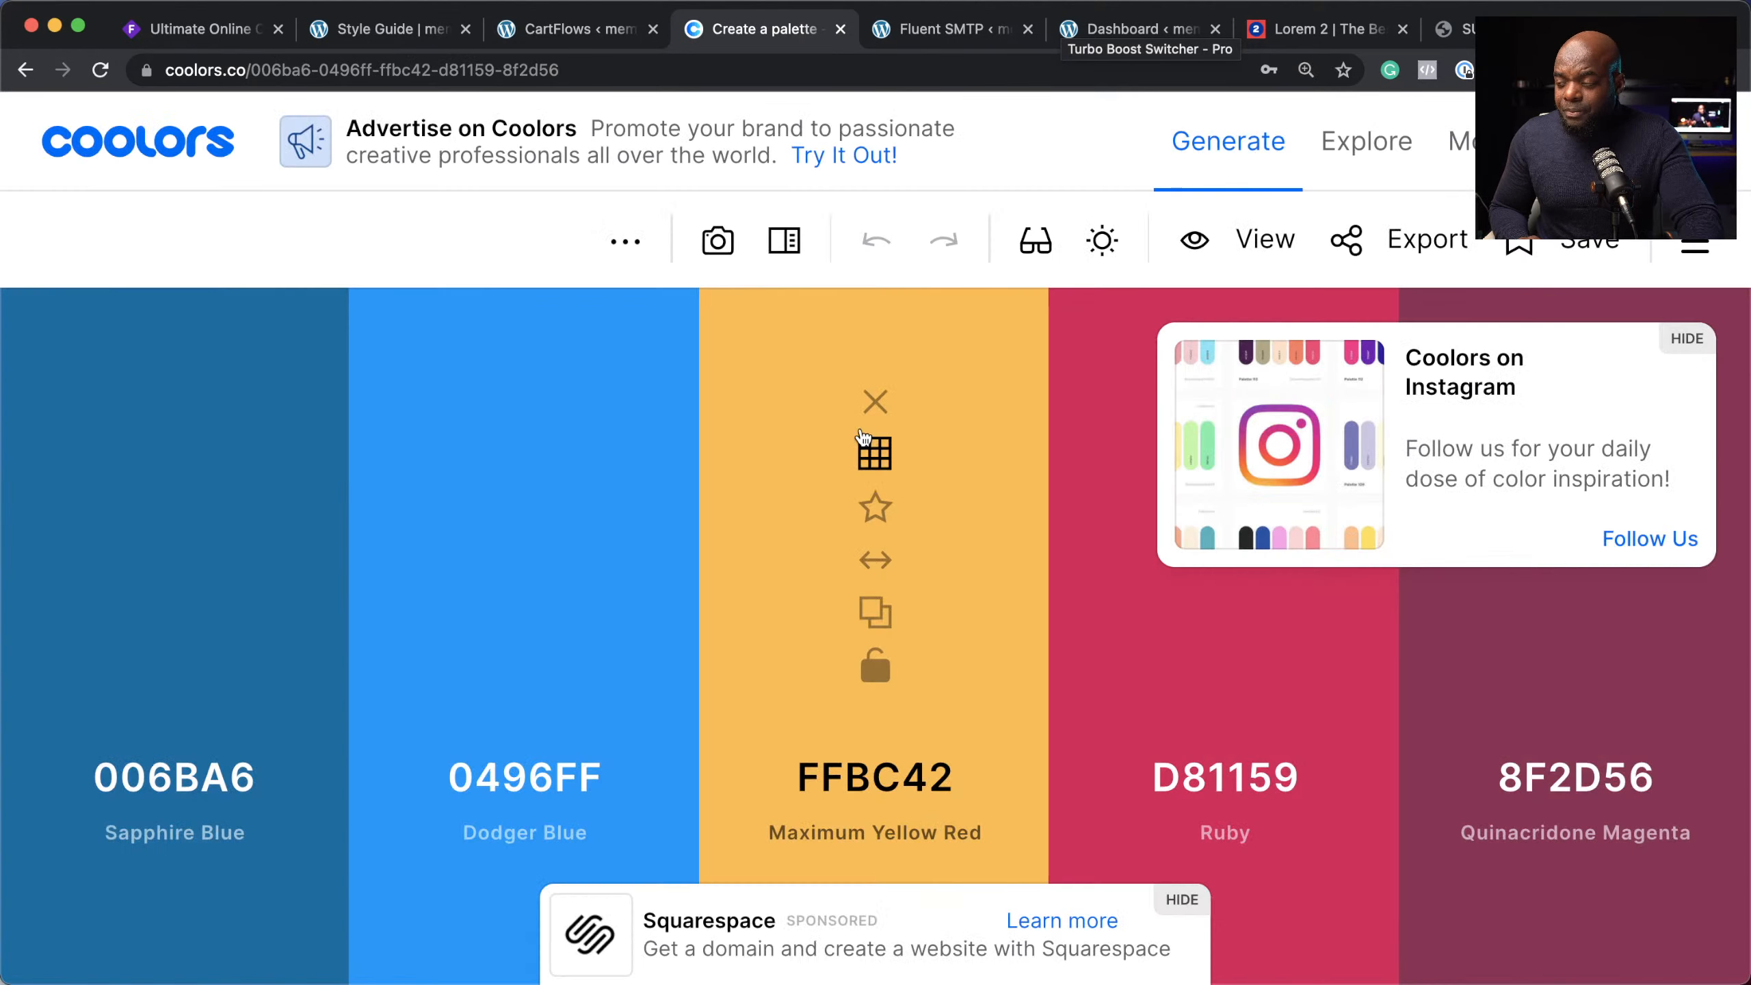
{"action": "left_click", "coordinate": [1692, 344]}
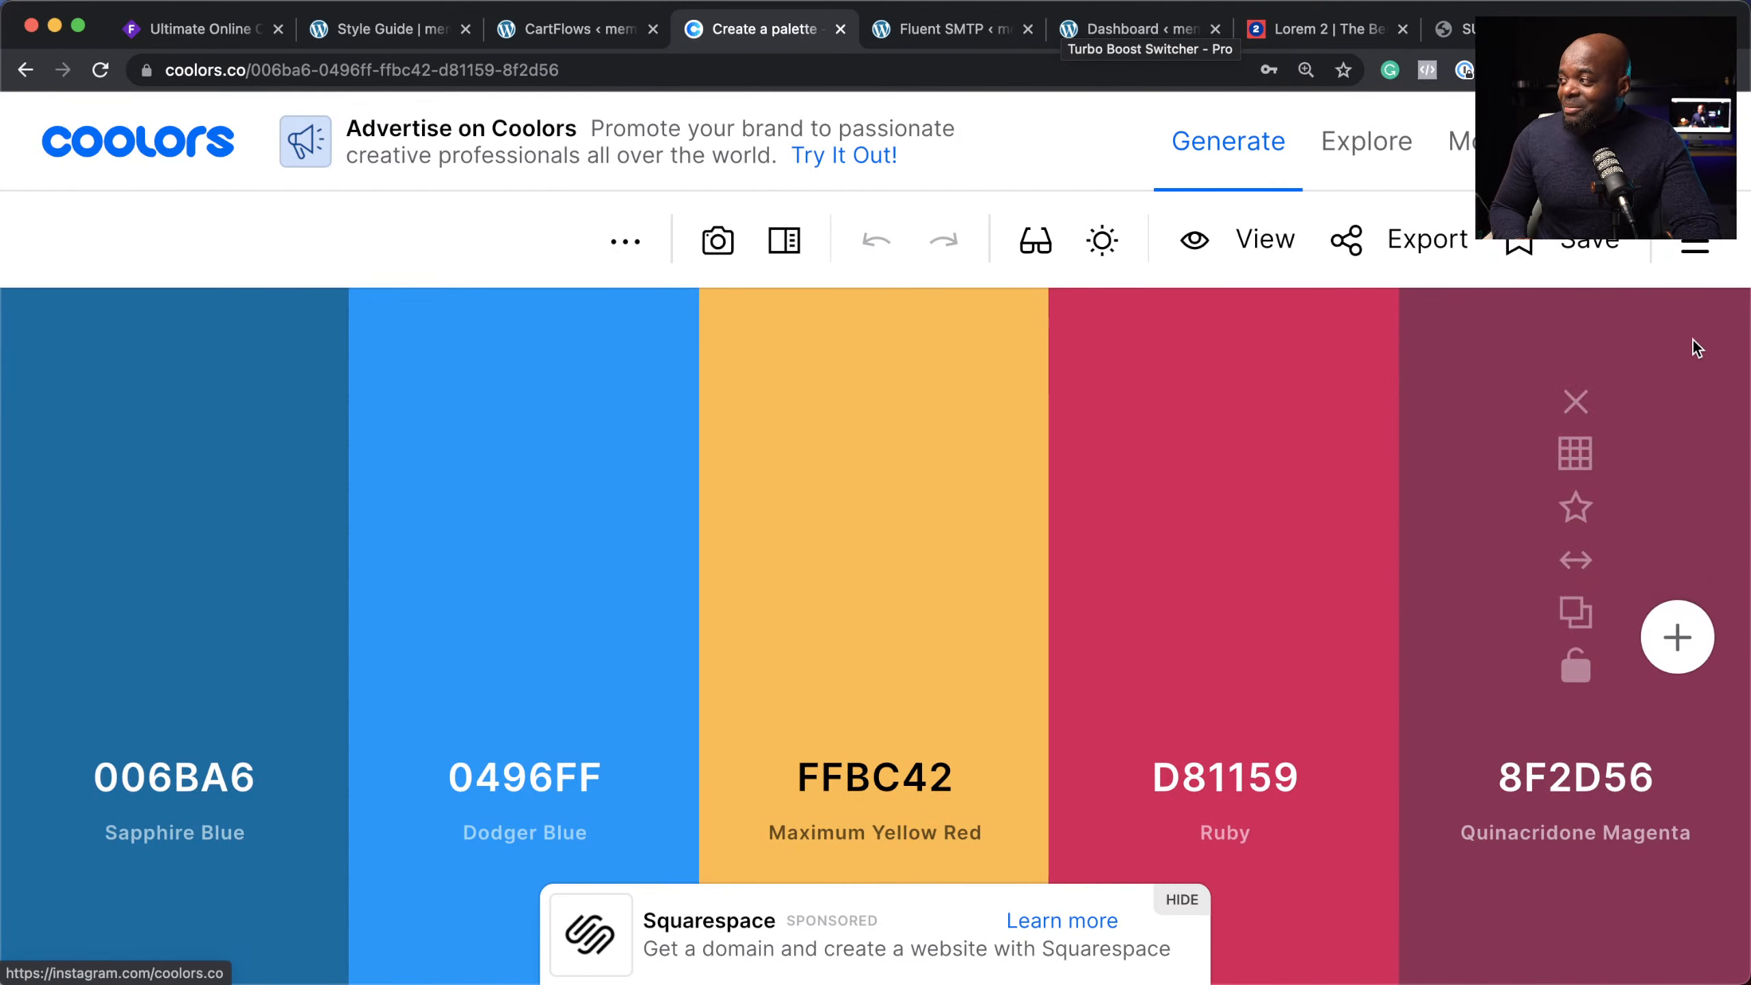
{"action": "left_click", "coordinate": [1181, 899]}
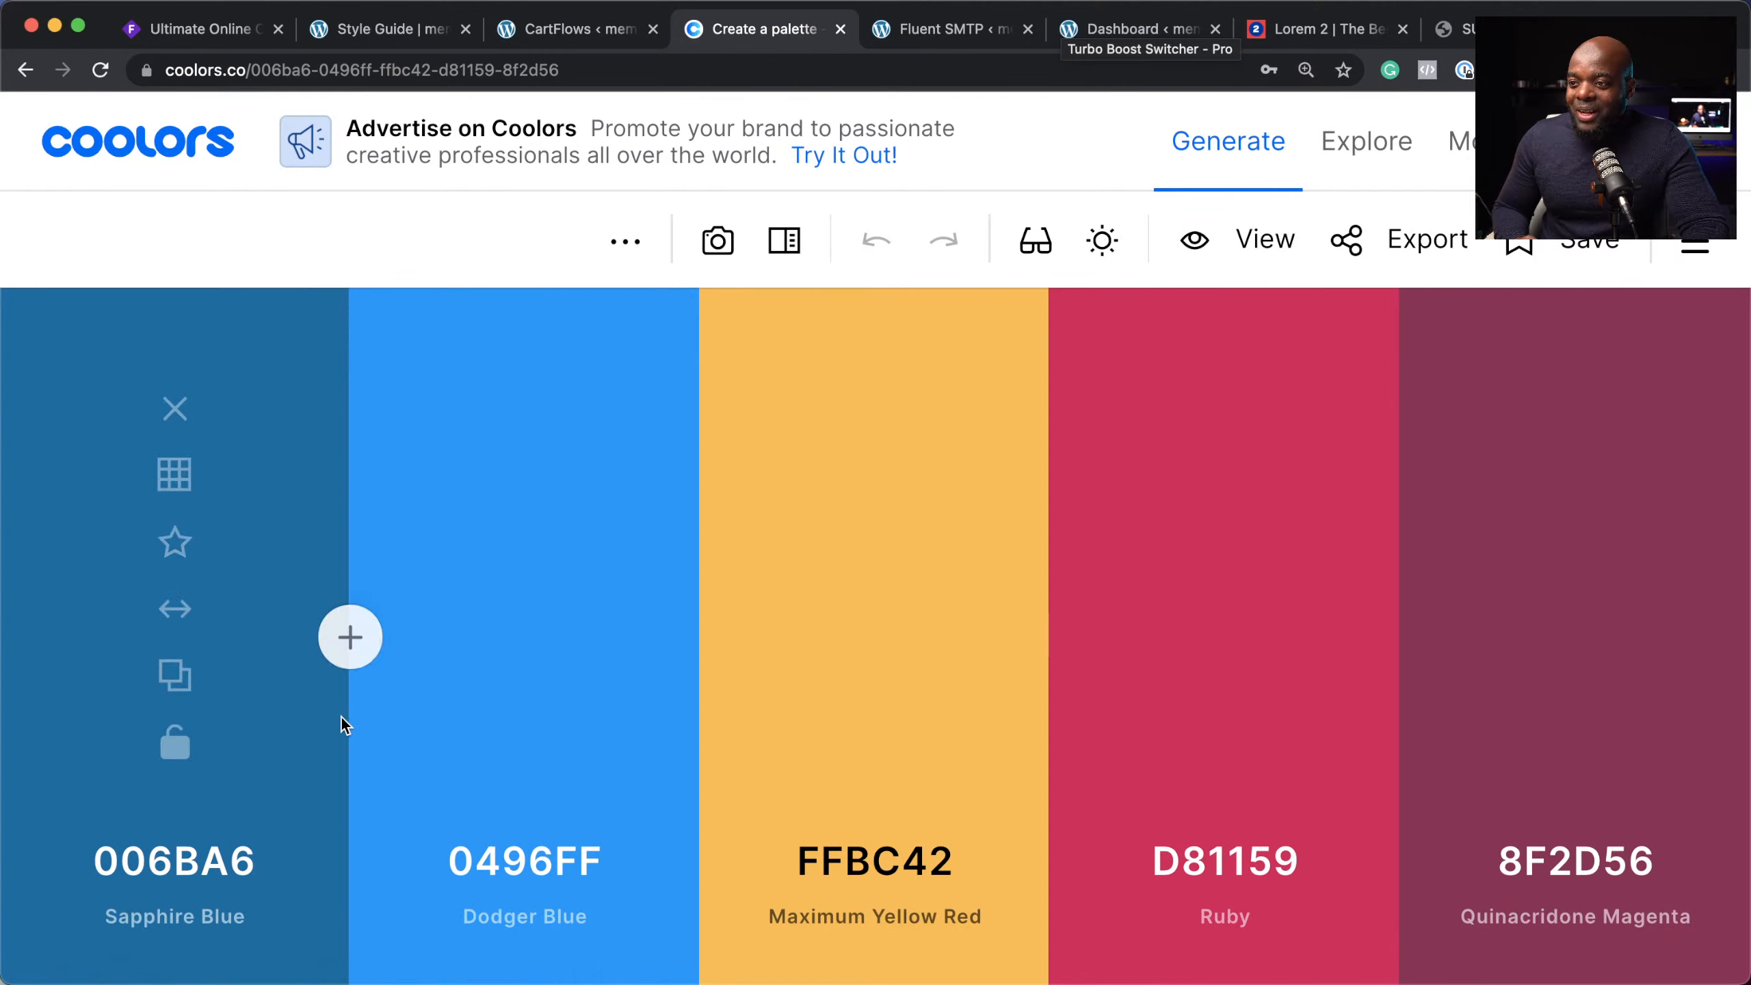
Step: Swap the palette to 00283D Prussian Blue, 006BB8 Honolulu Blue, FFF1D6 and D01157, then return to the Style Guide
{"action": "left_click", "coordinate": [174, 474]}
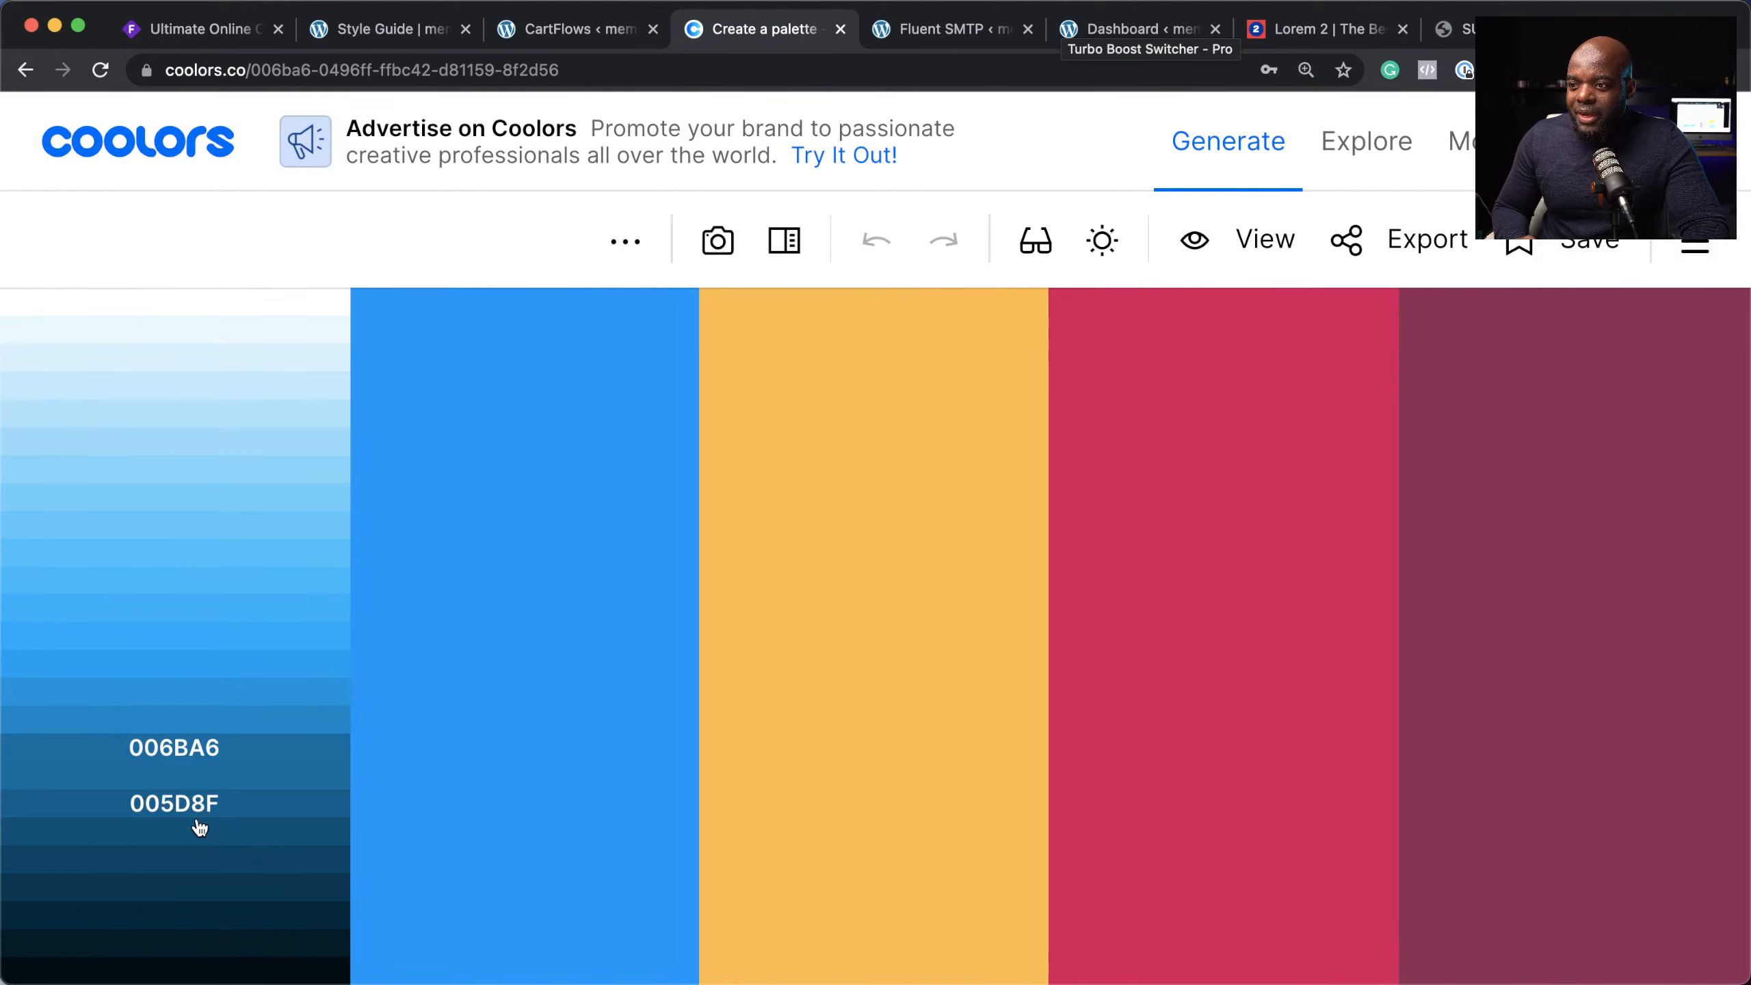
{"action": "left_click", "coordinate": [220, 921]}
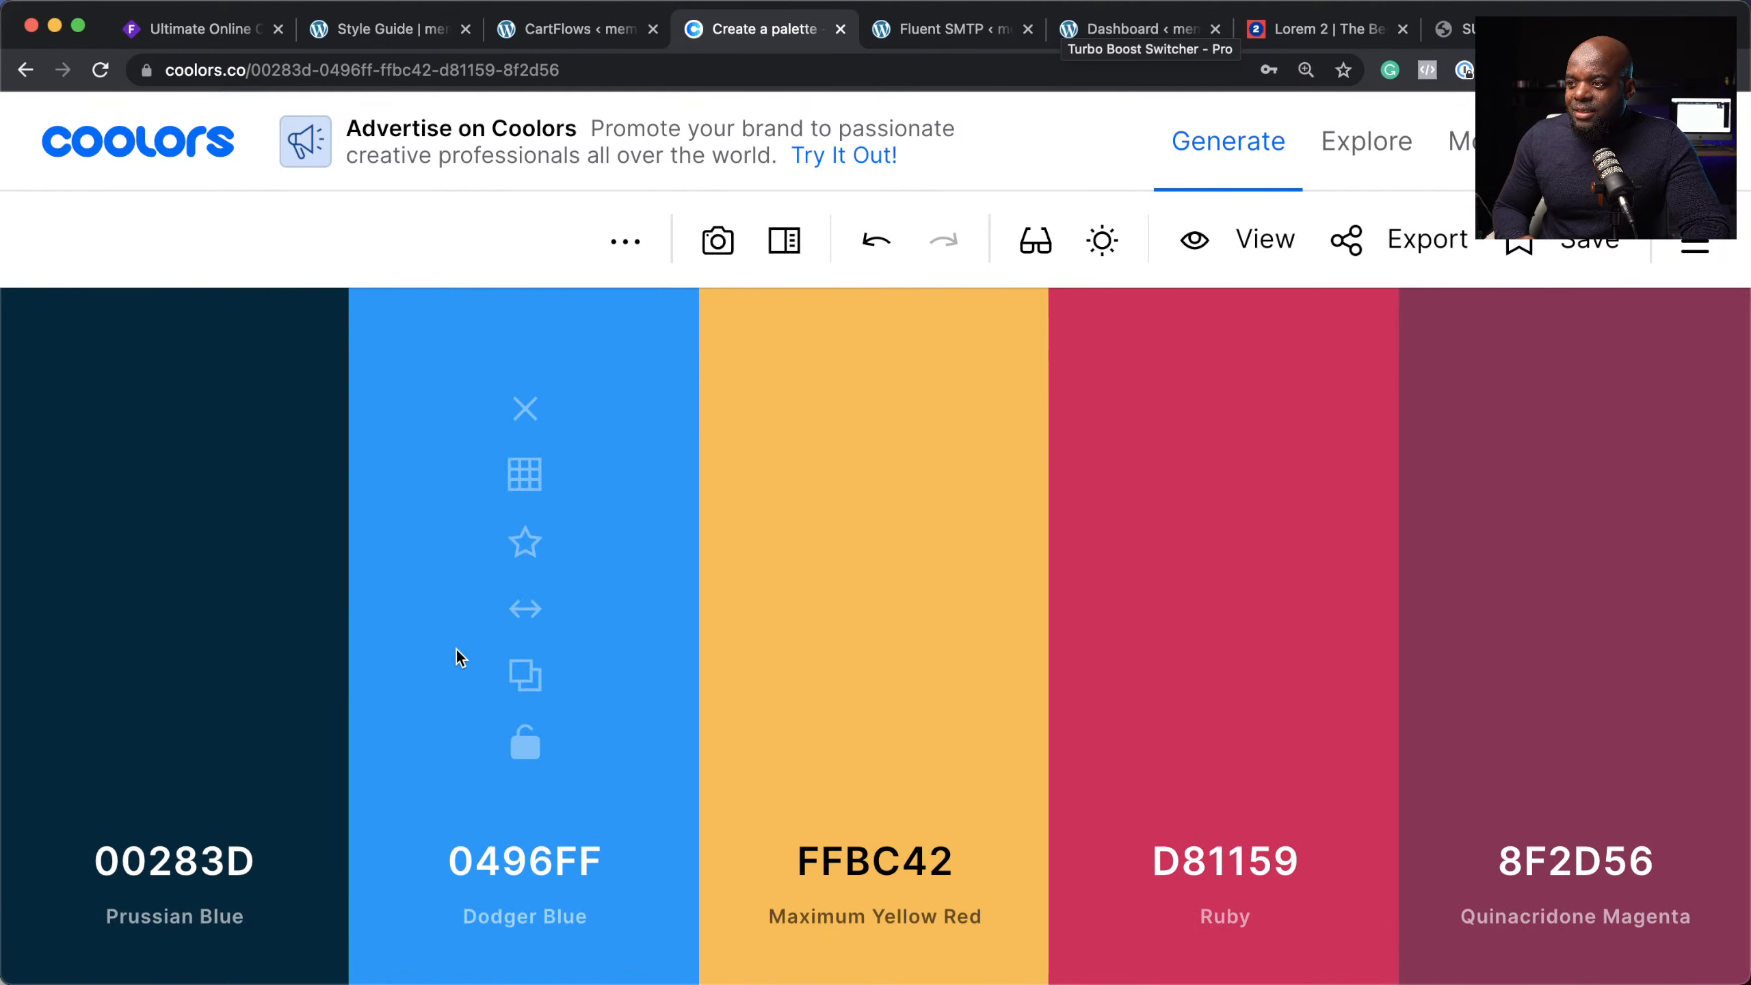
{"action": "left_click", "coordinate": [525, 474]}
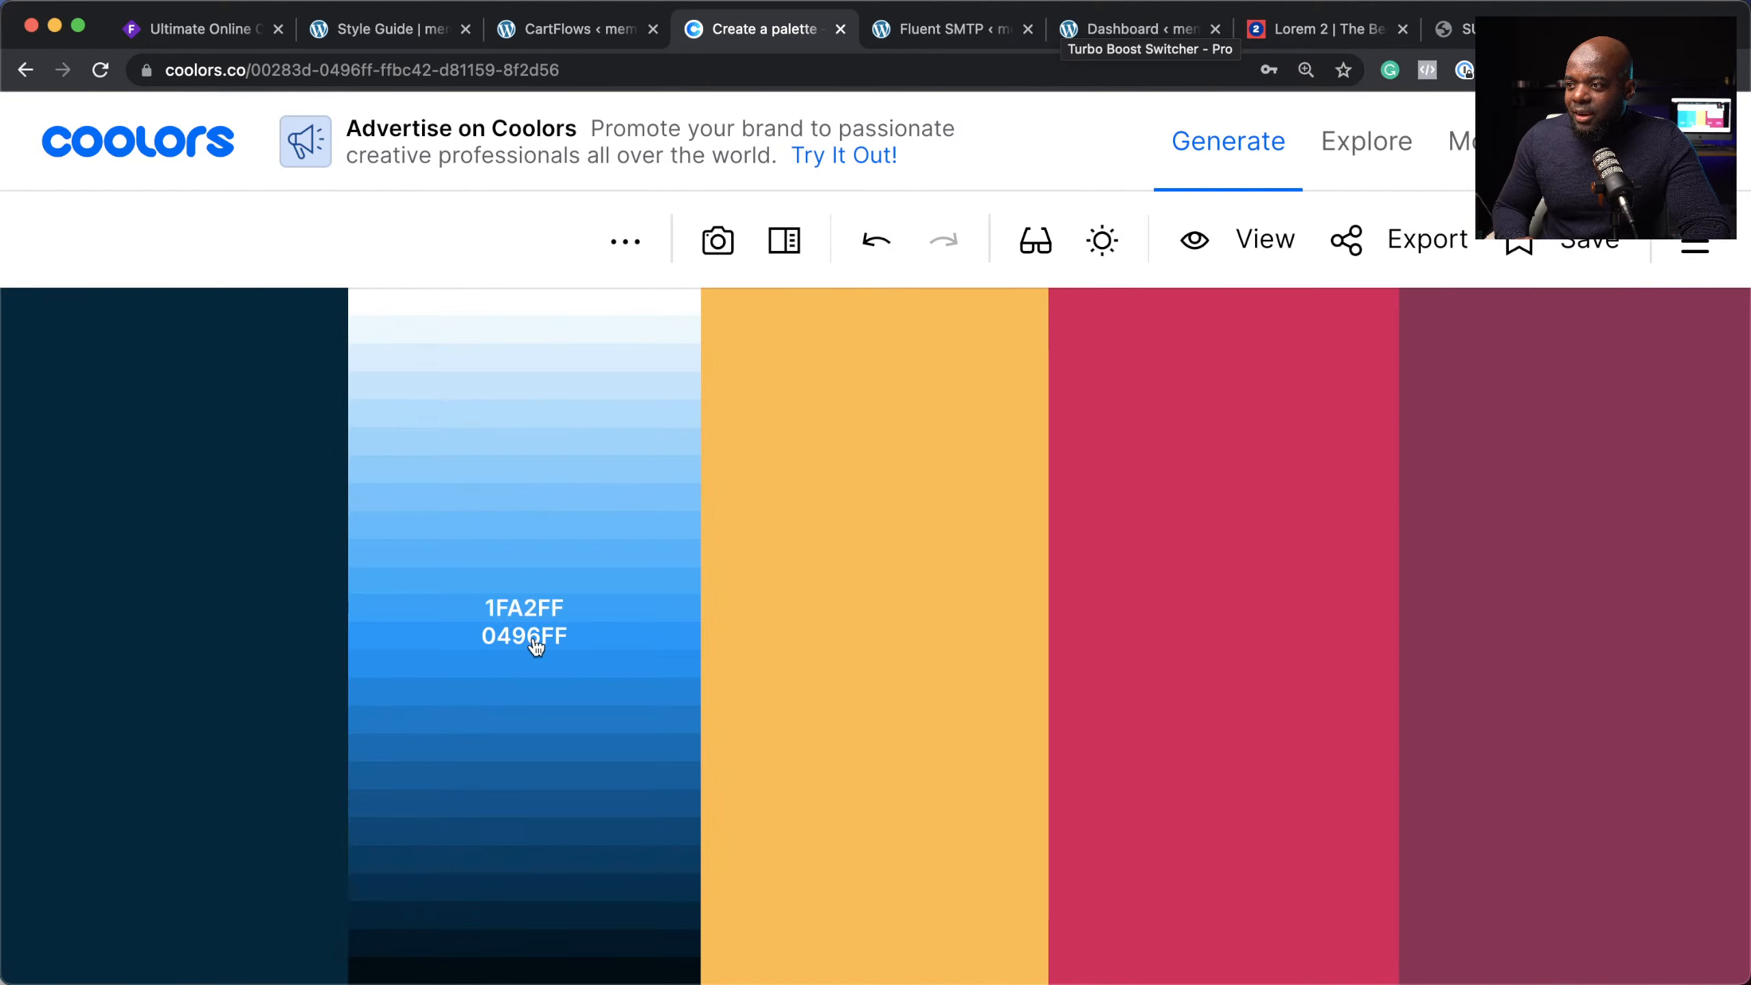
{"action": "left_click", "coordinate": [526, 751]}
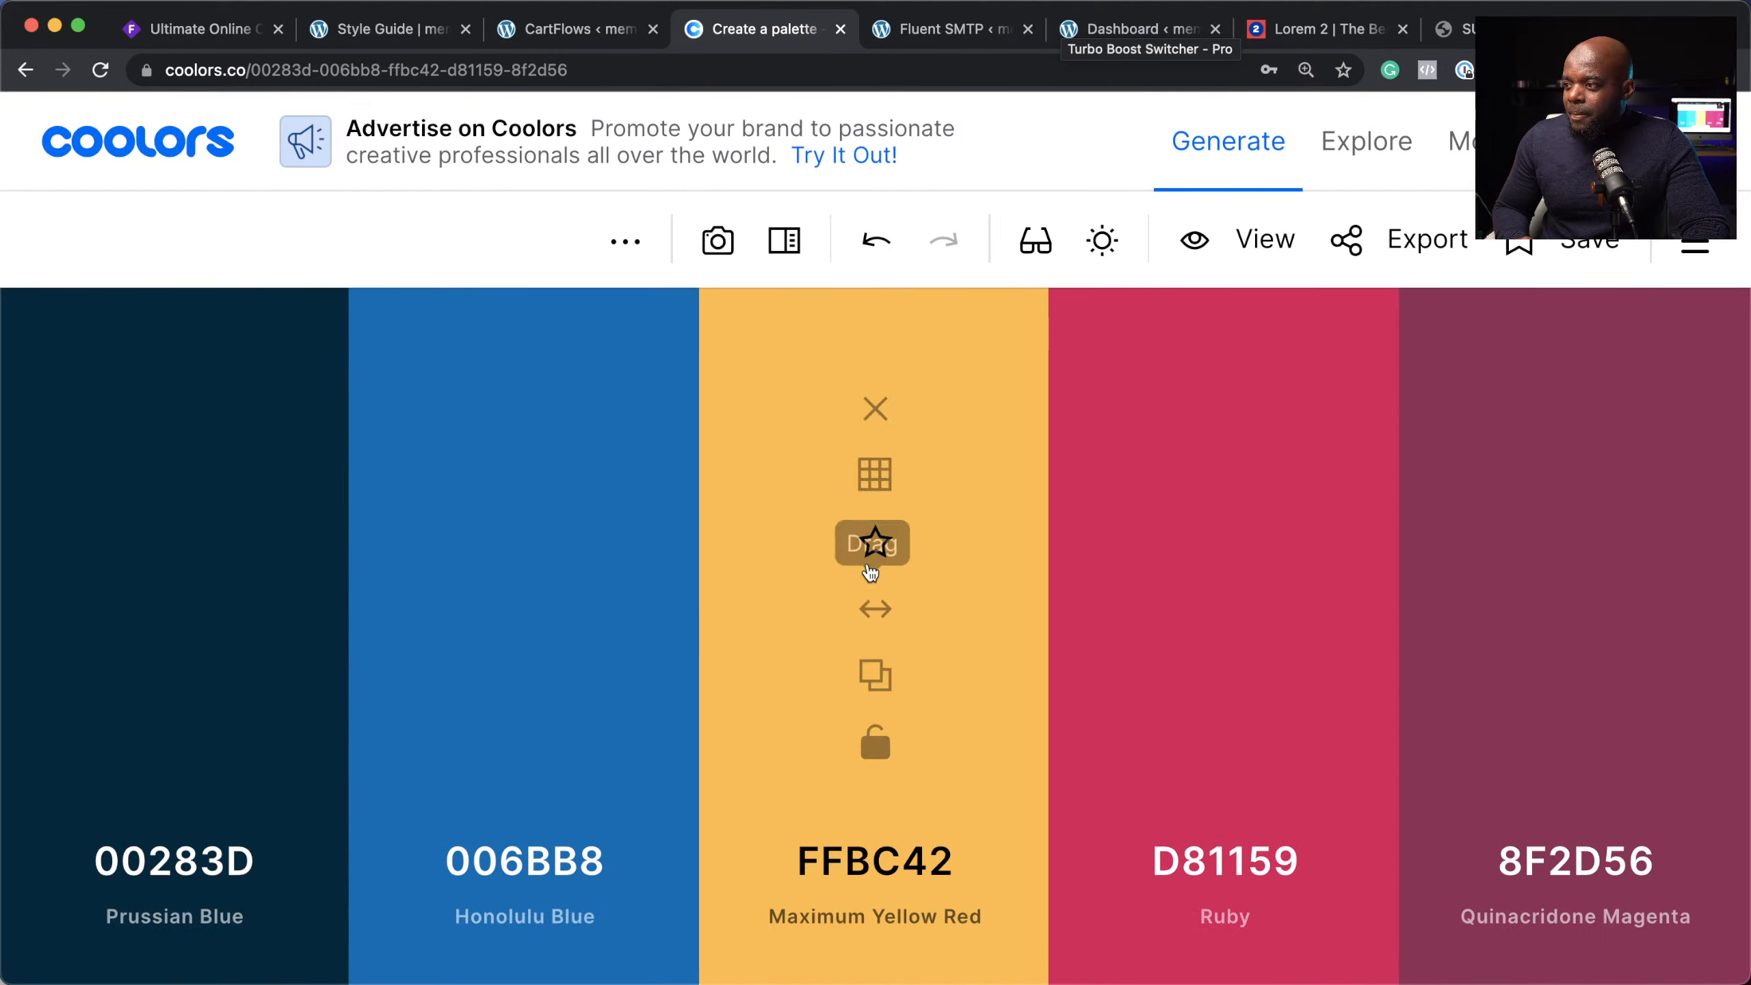
{"action": "left_click", "coordinate": [875, 475]}
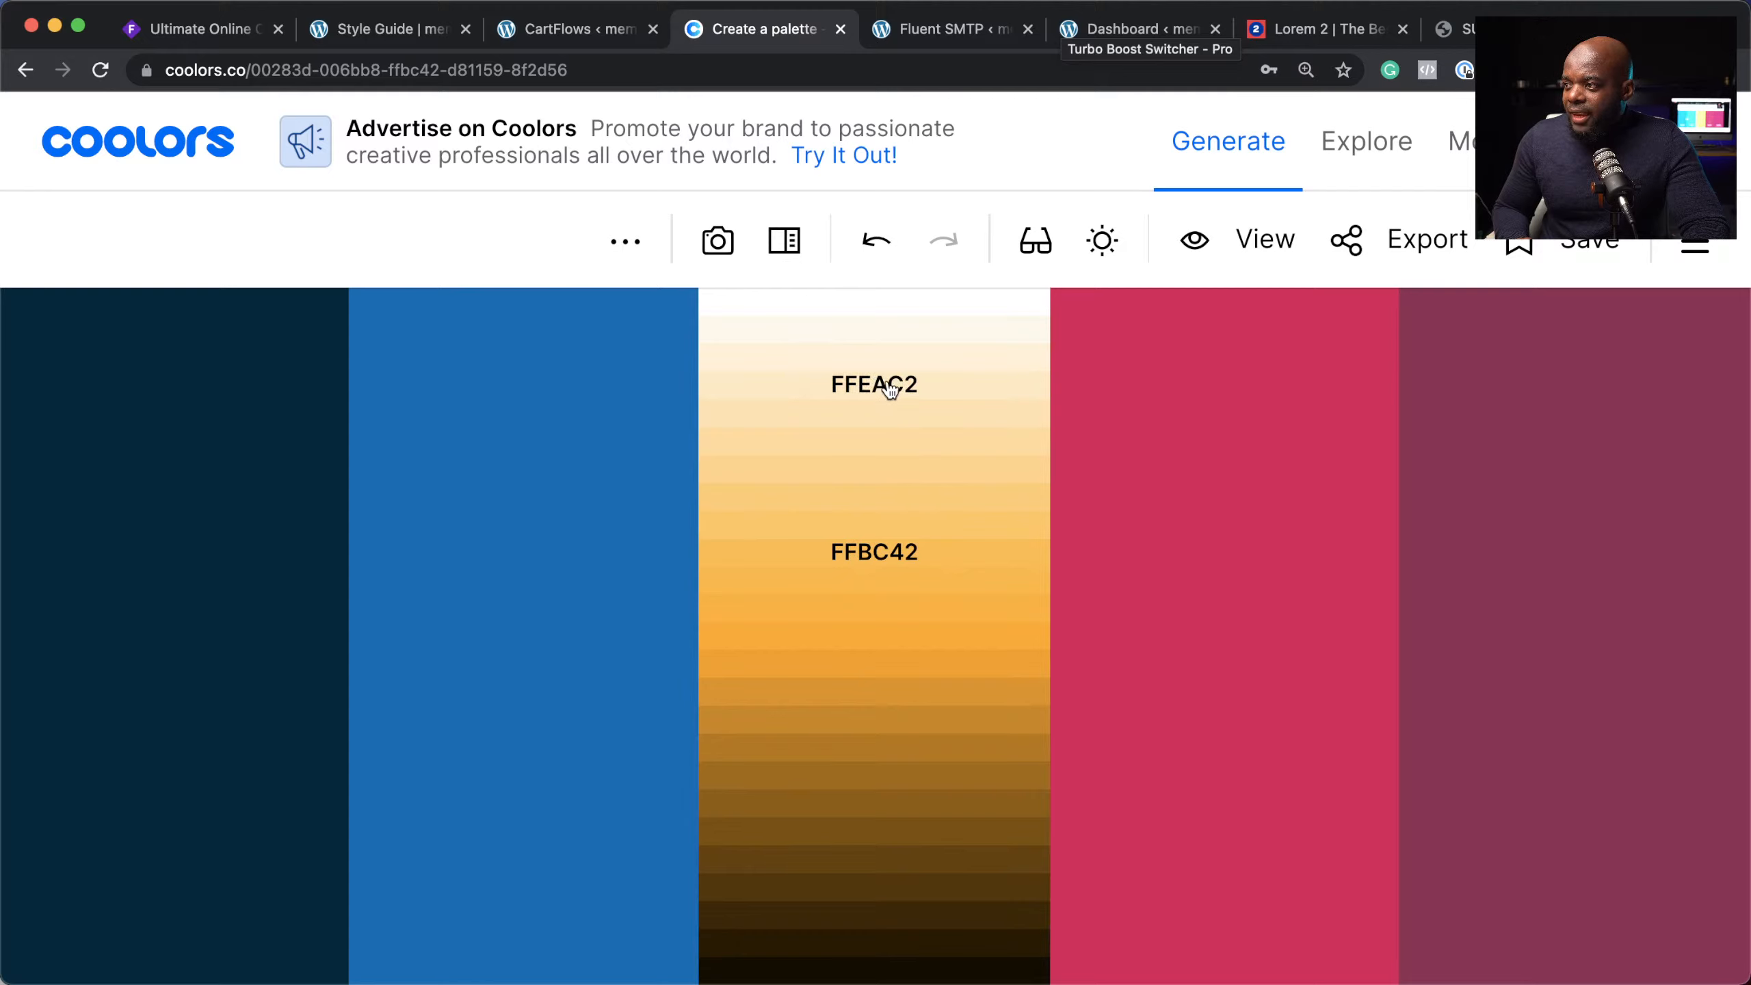
{"action": "left_click", "coordinate": [889, 358]}
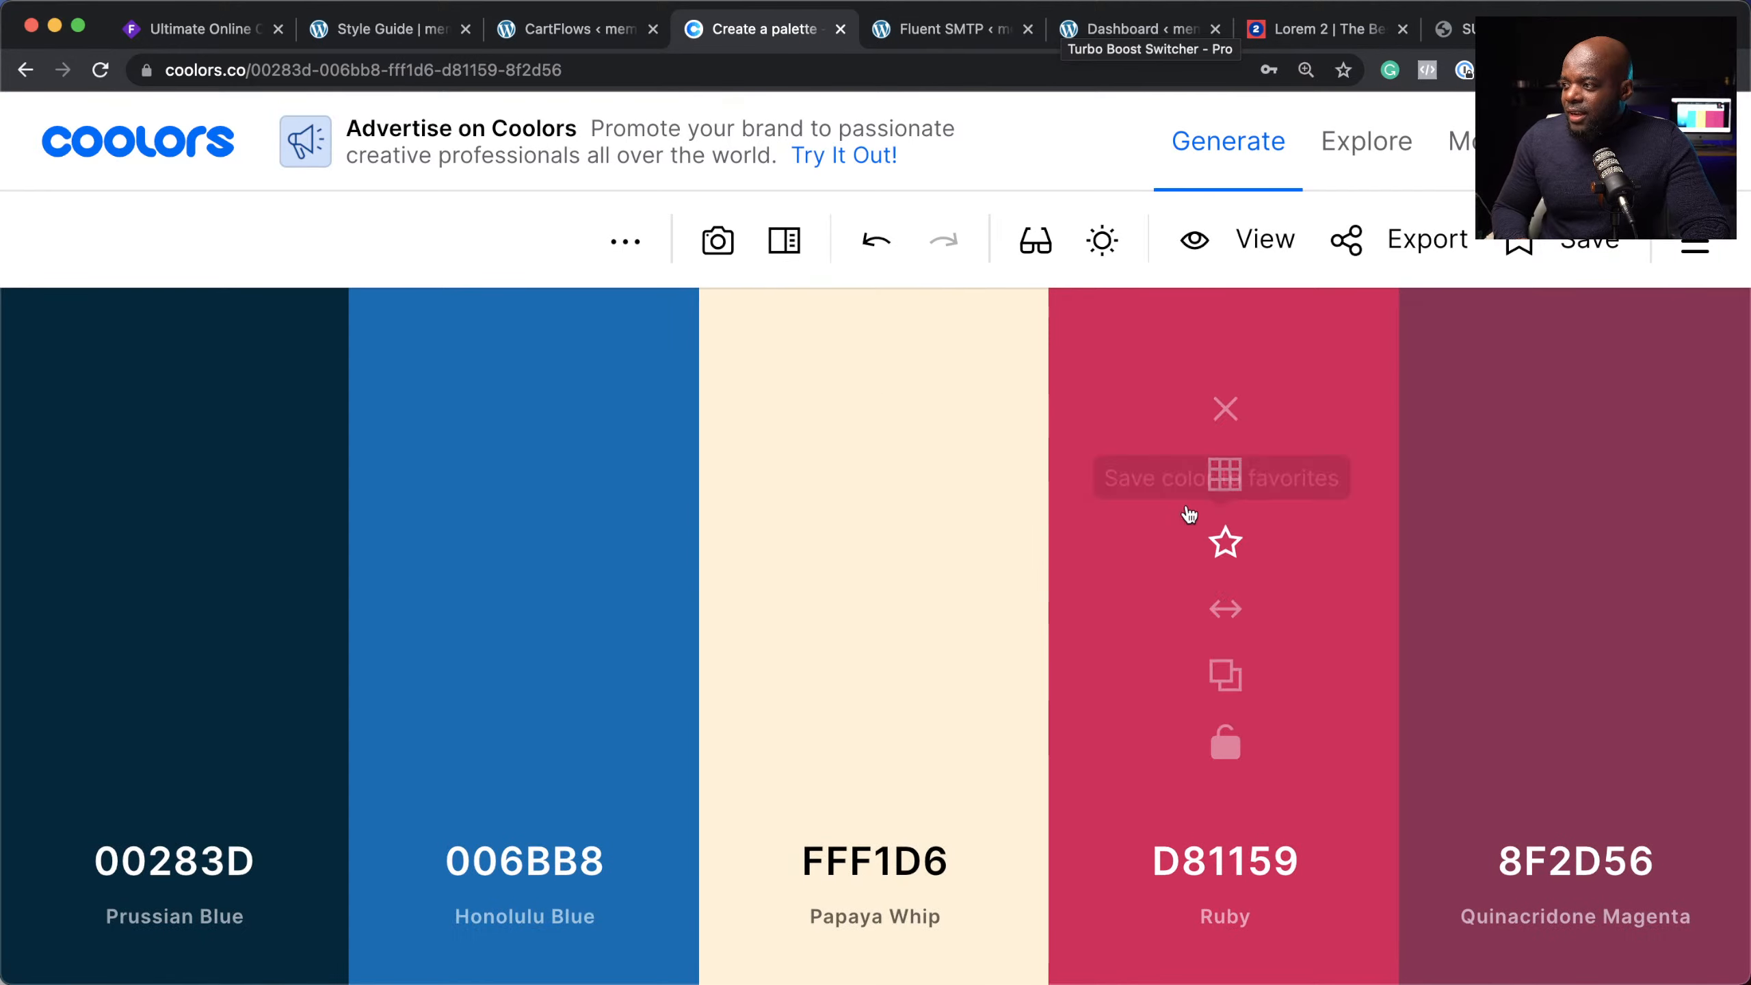
{"action": "left_click", "coordinate": [1224, 474]}
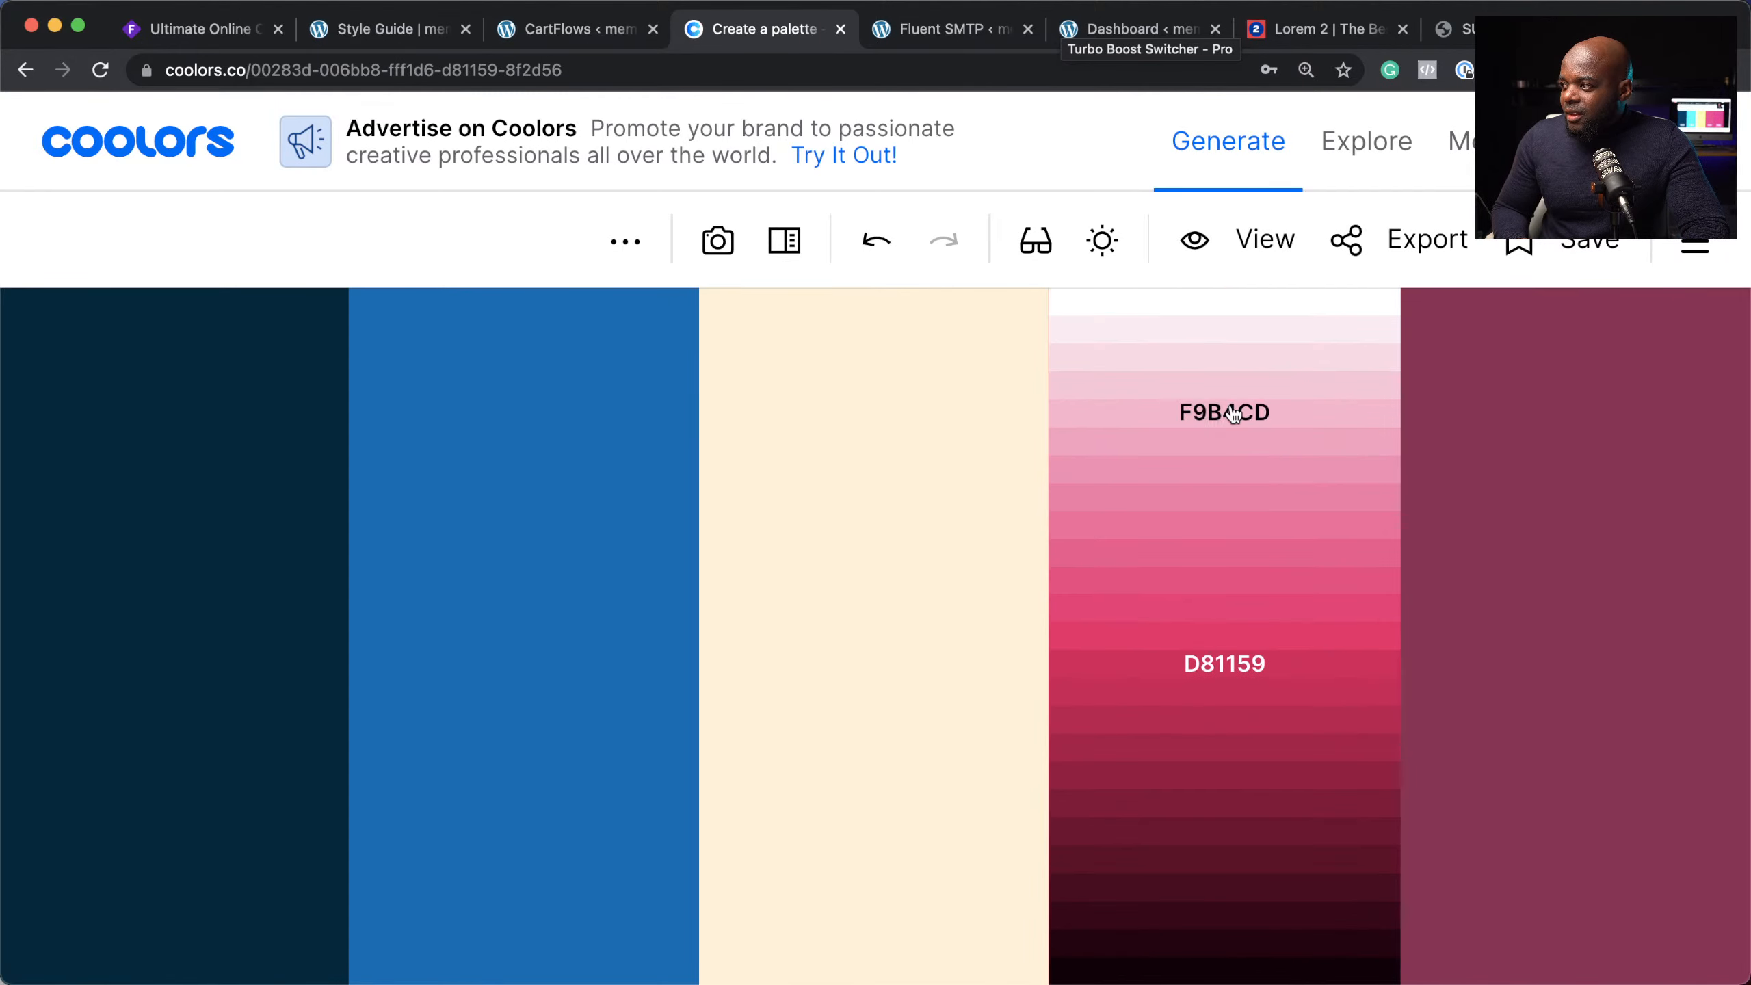
{"action": "left_click", "coordinate": [1237, 699]}
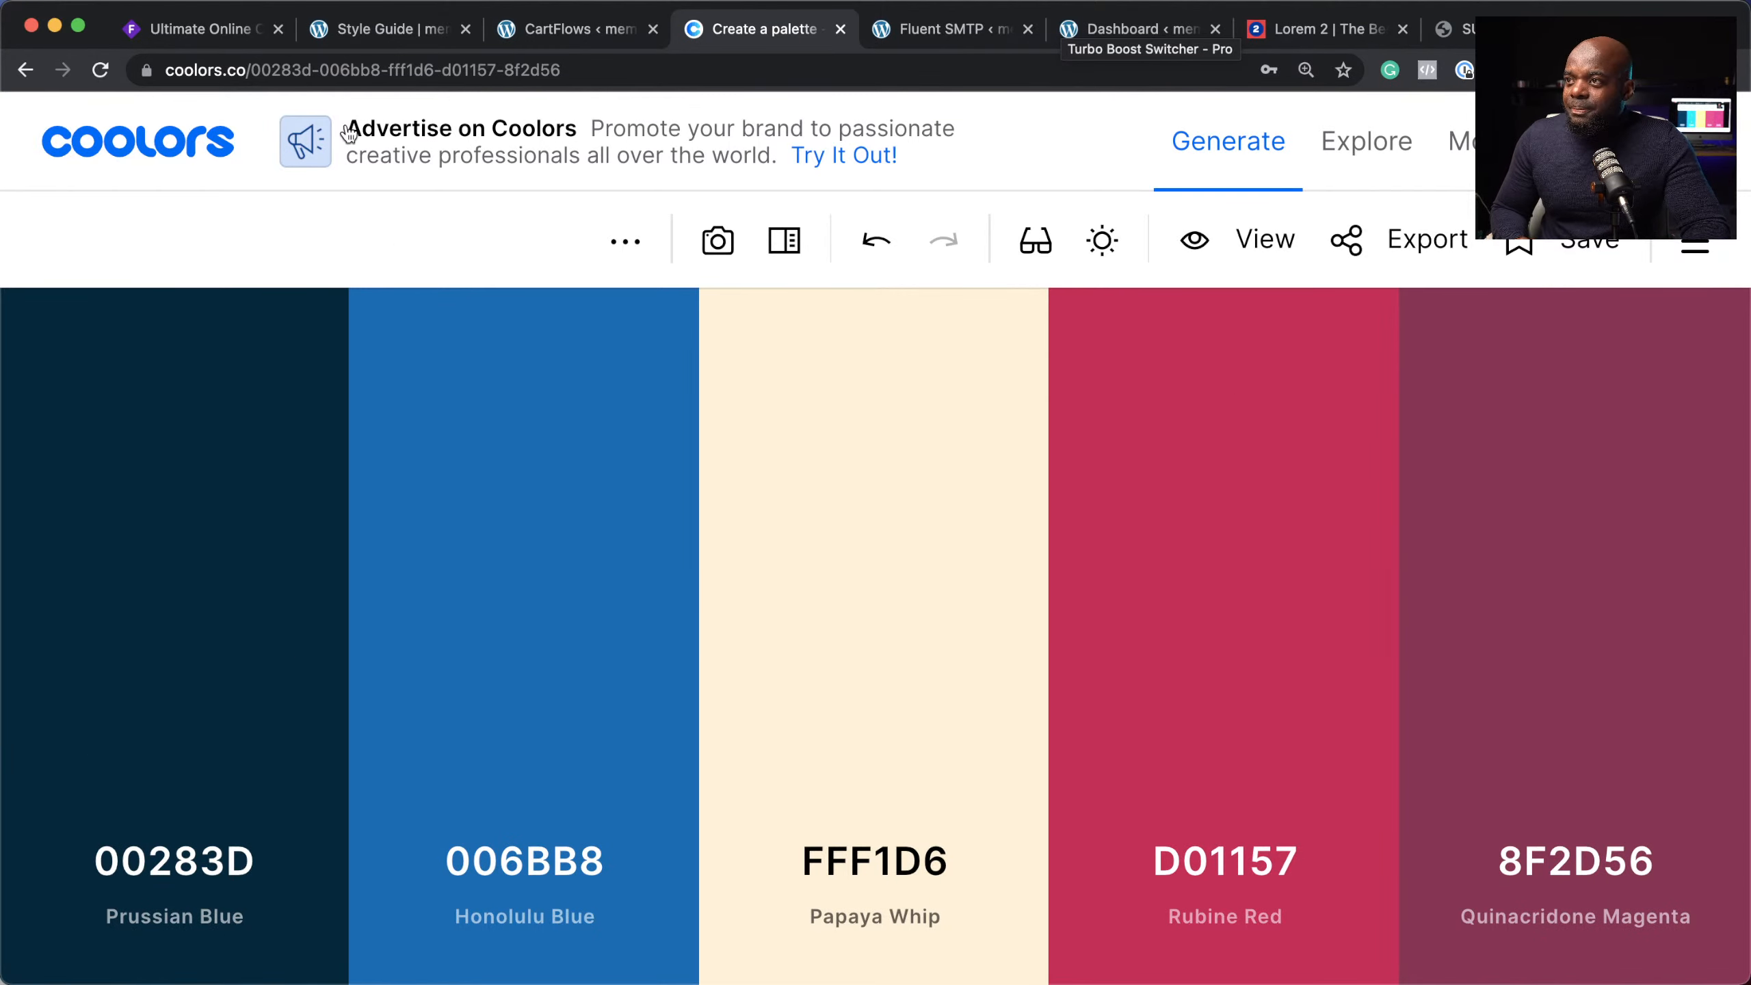
{"action": "left_click", "coordinate": [395, 30]}
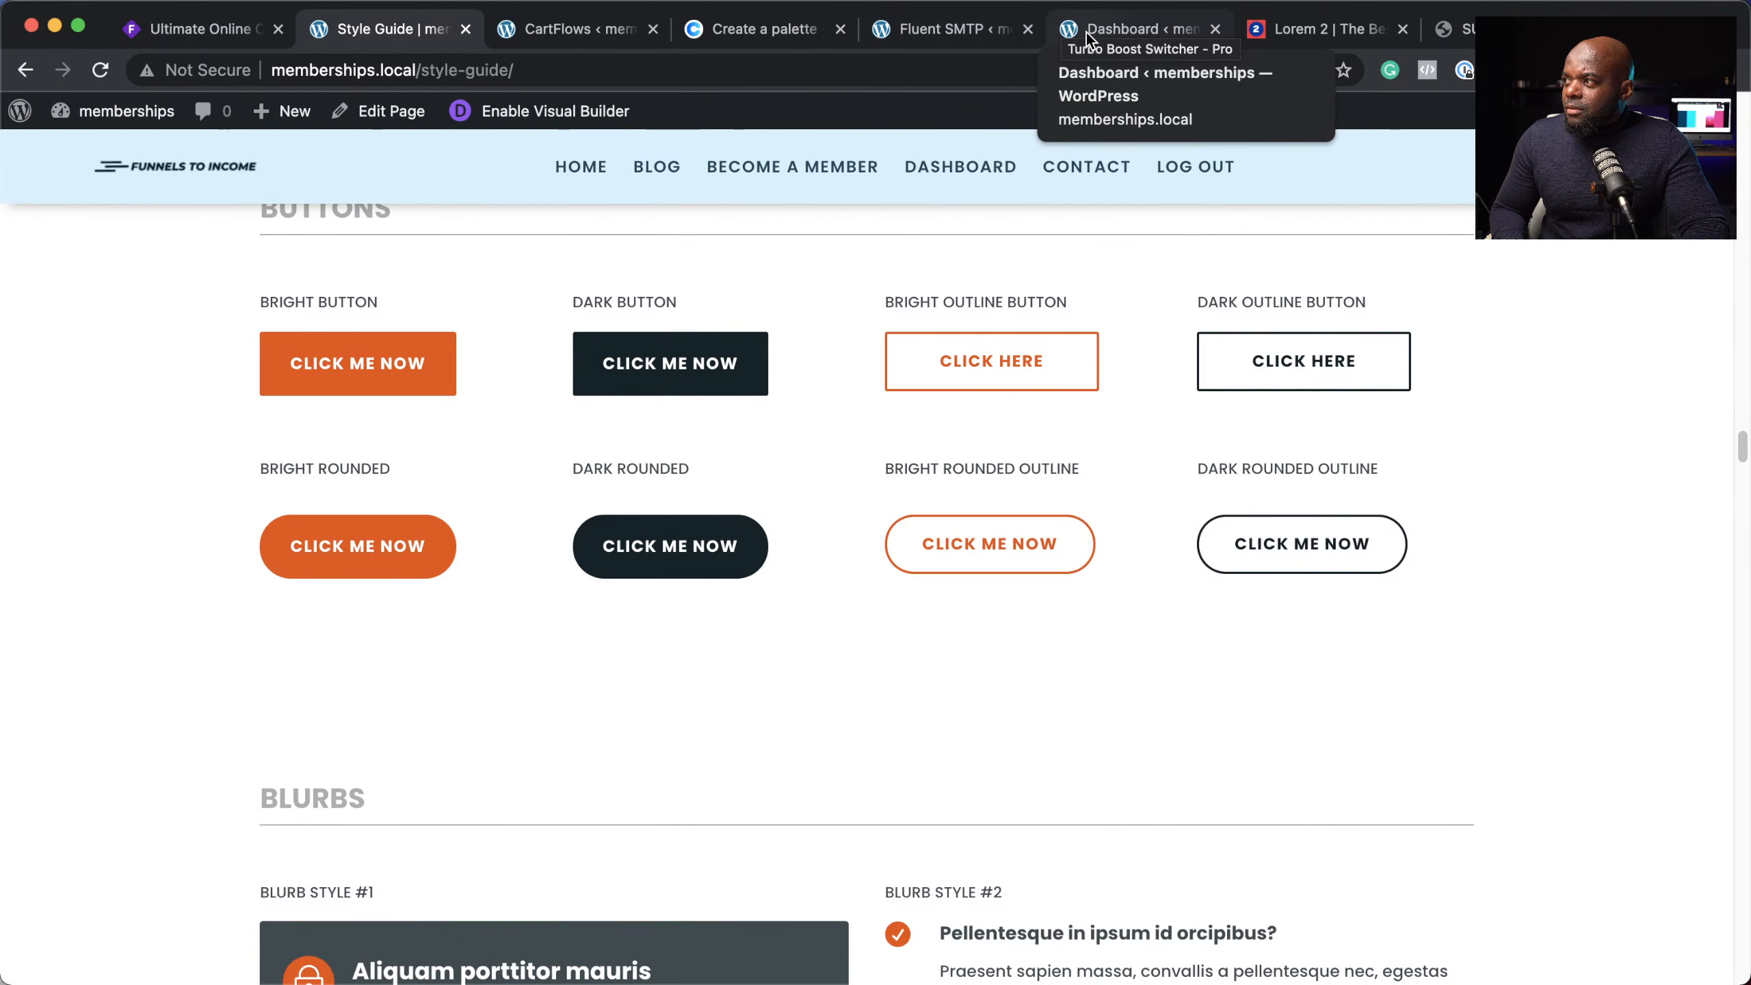
Step: Place the Coolors tab beside the admin dashboard and open Divi Theme Options
{"action": "left_click_drag", "start_coordinate": [1086, 32], "coordinate": [312, 42]}
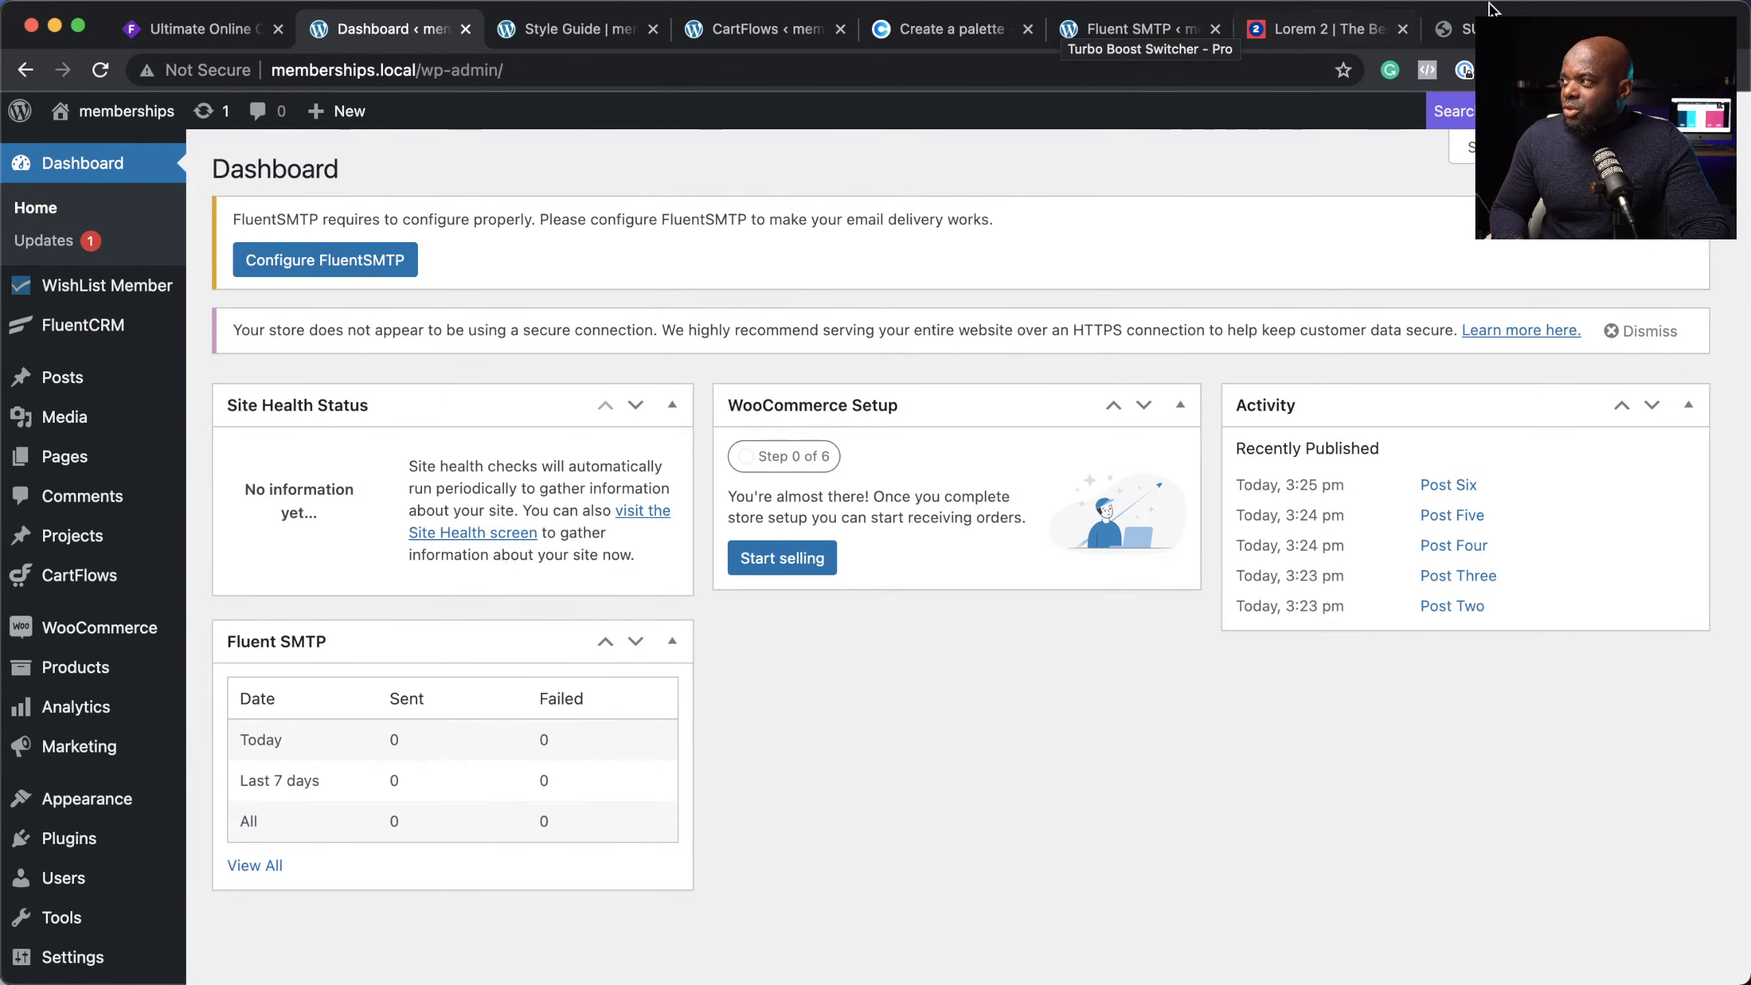
{"action": "left_click_drag", "start_coordinate": [899, 35], "coordinate": [560, 42]}
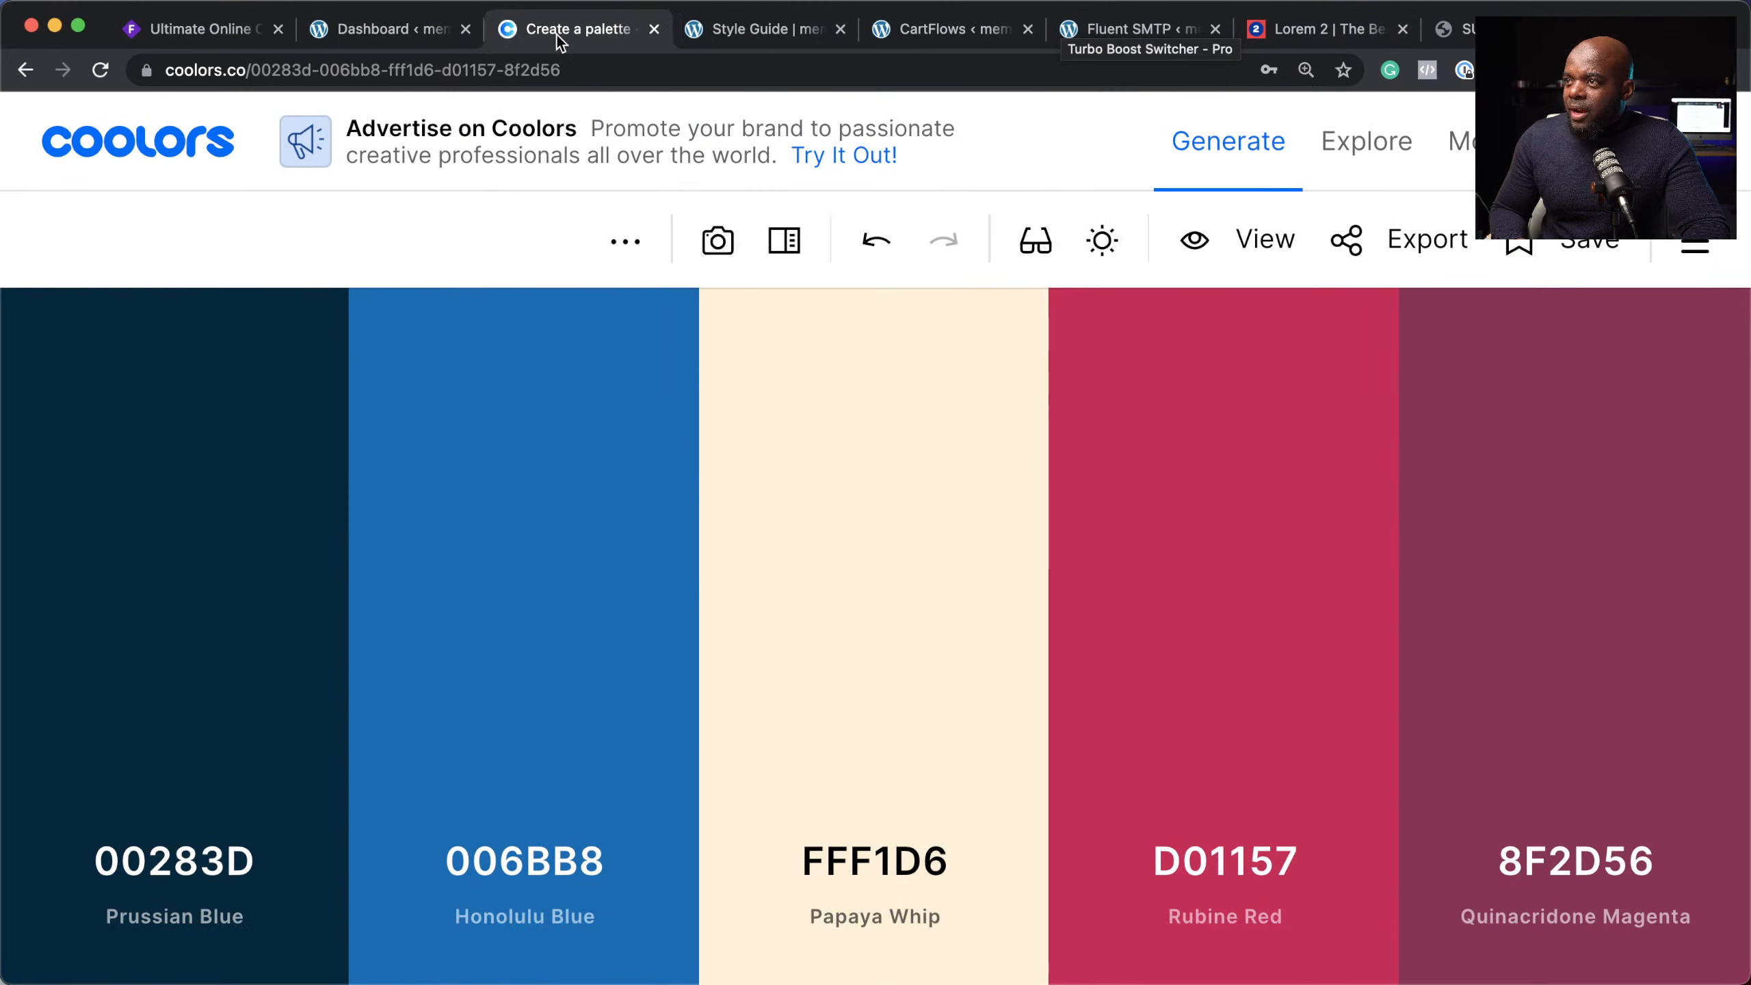
{"action": "left_click", "coordinate": [352, 37]}
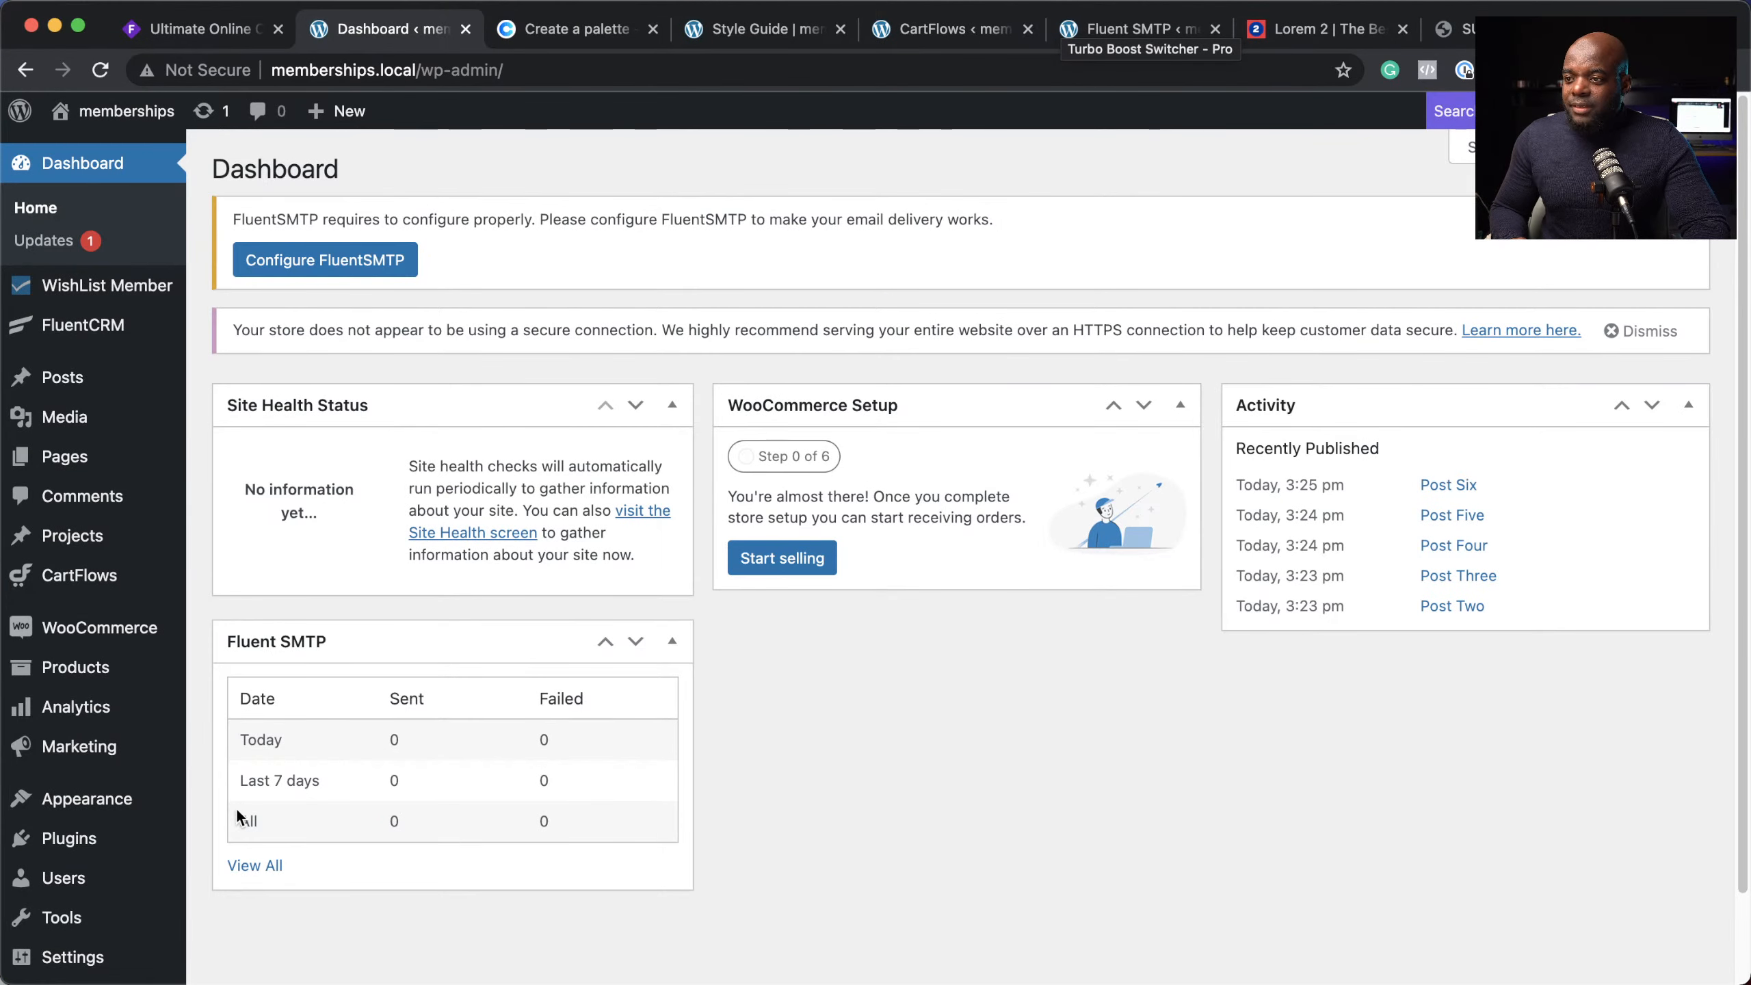
{"action": "scroll", "coordinate": [69, 841], "scroll_direction": "down", "scroll_amount": 2}
{"action": "mouse_move", "coordinate": [56, 916]}
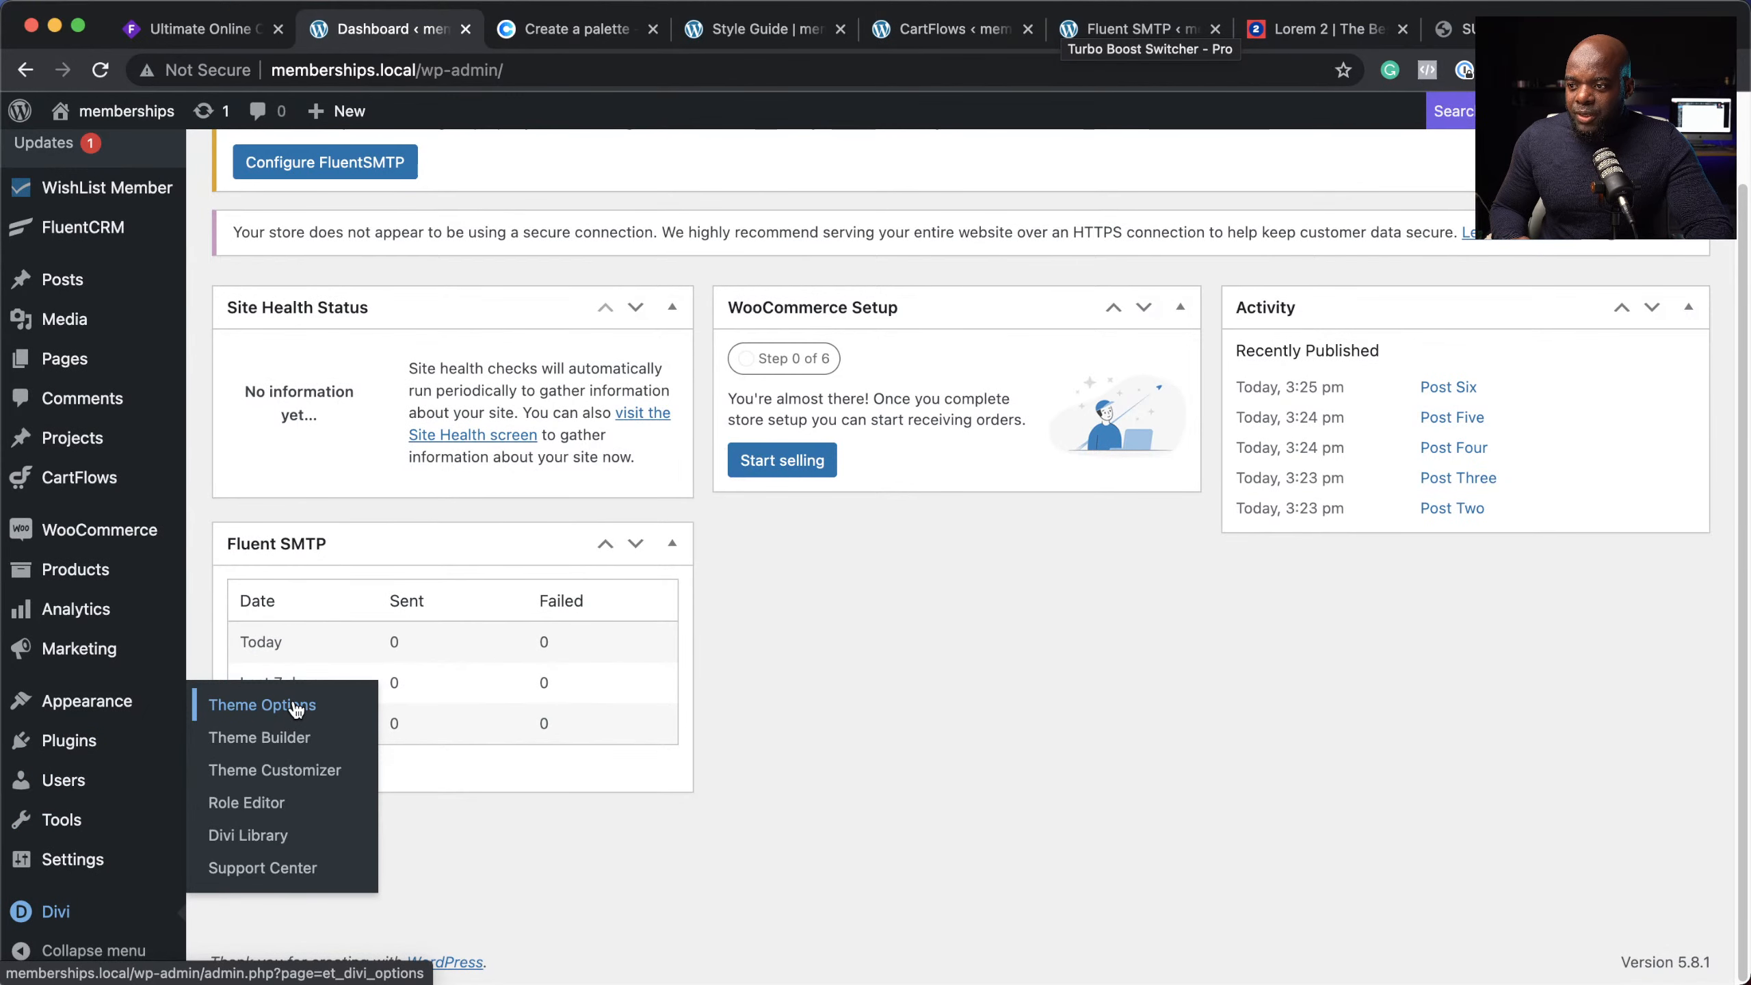
{"action": "left_click", "coordinate": [294, 706]}
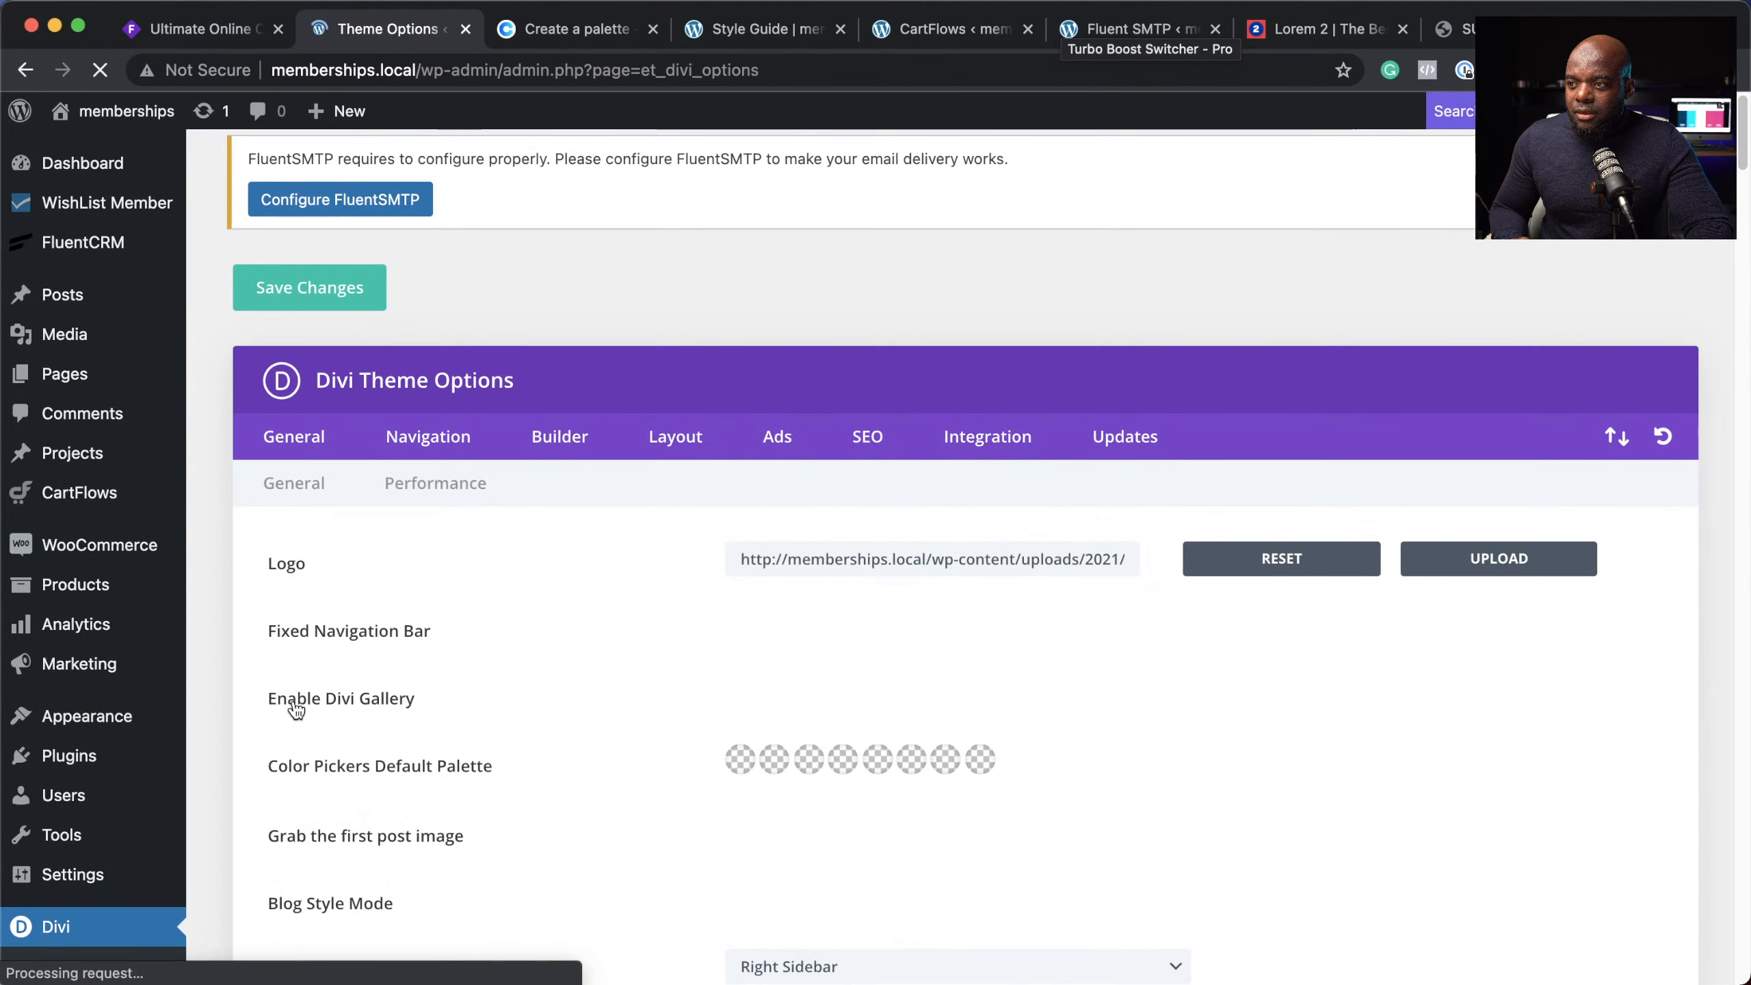
{"action": "scroll", "coordinate": [648, 785], "scroll_direction": "down", "scroll_amount": 4}
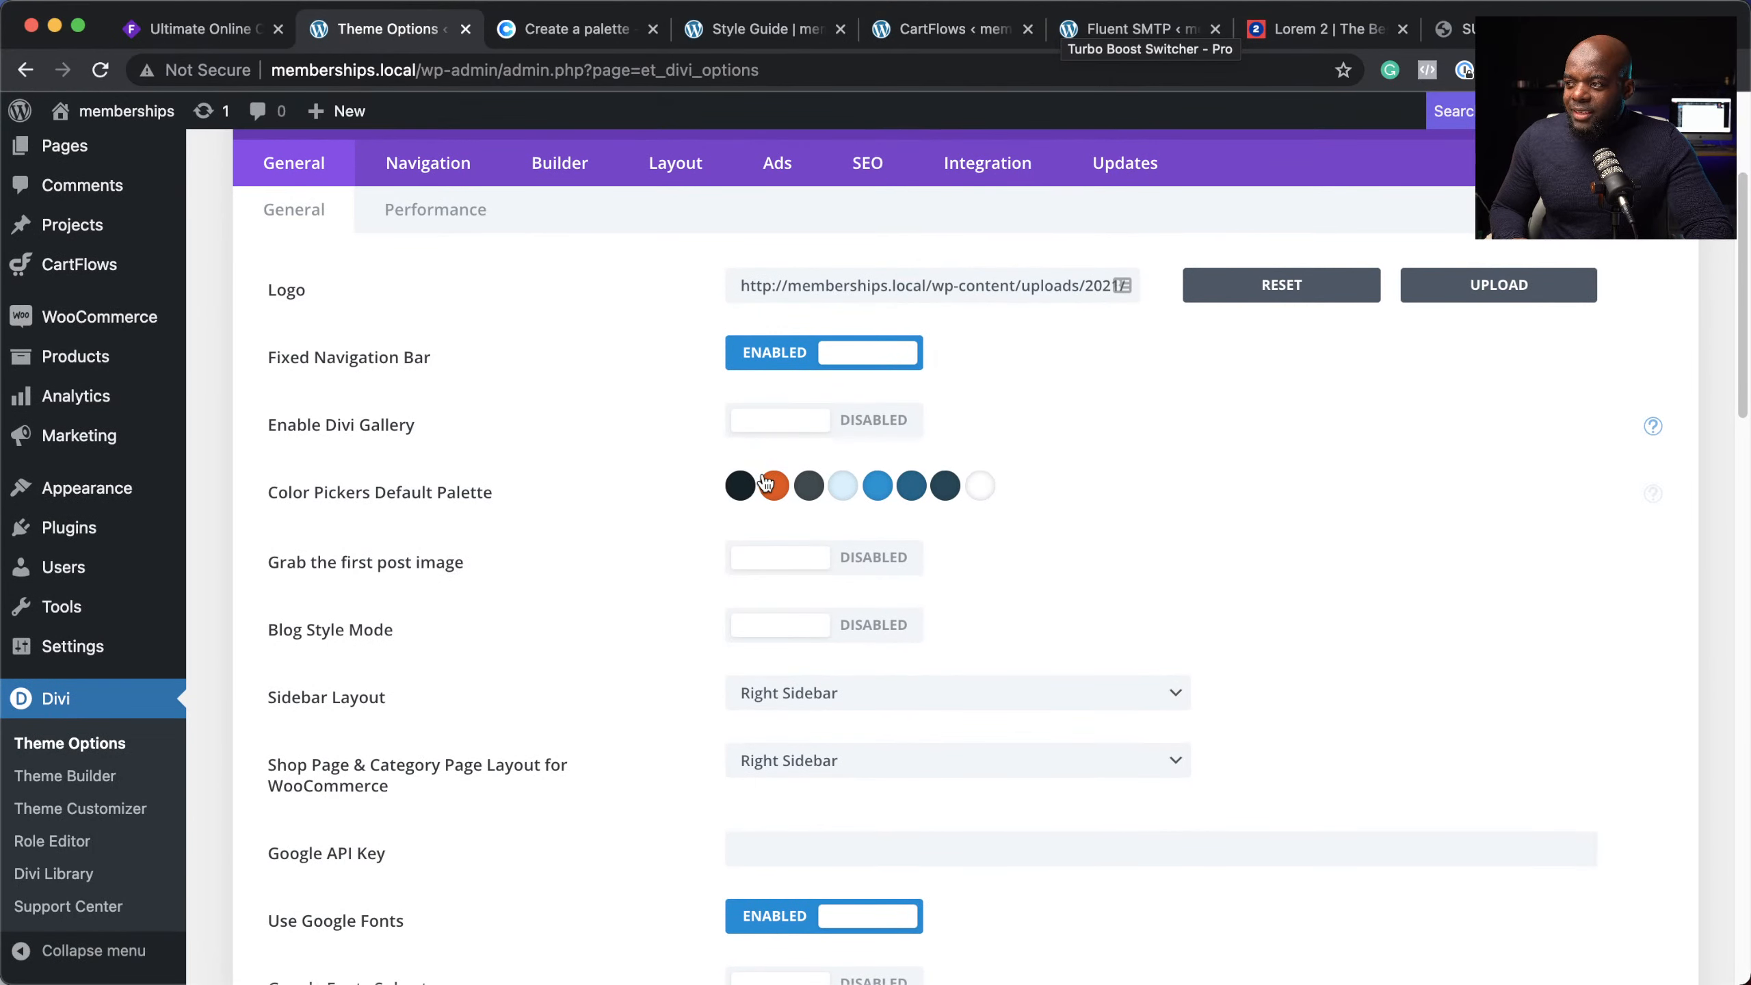
Step: Replace the bright blue default palette swatch with Coolors' Honolulu Blue hex 006BB8
{"action": "left_click", "coordinate": [878, 486]}
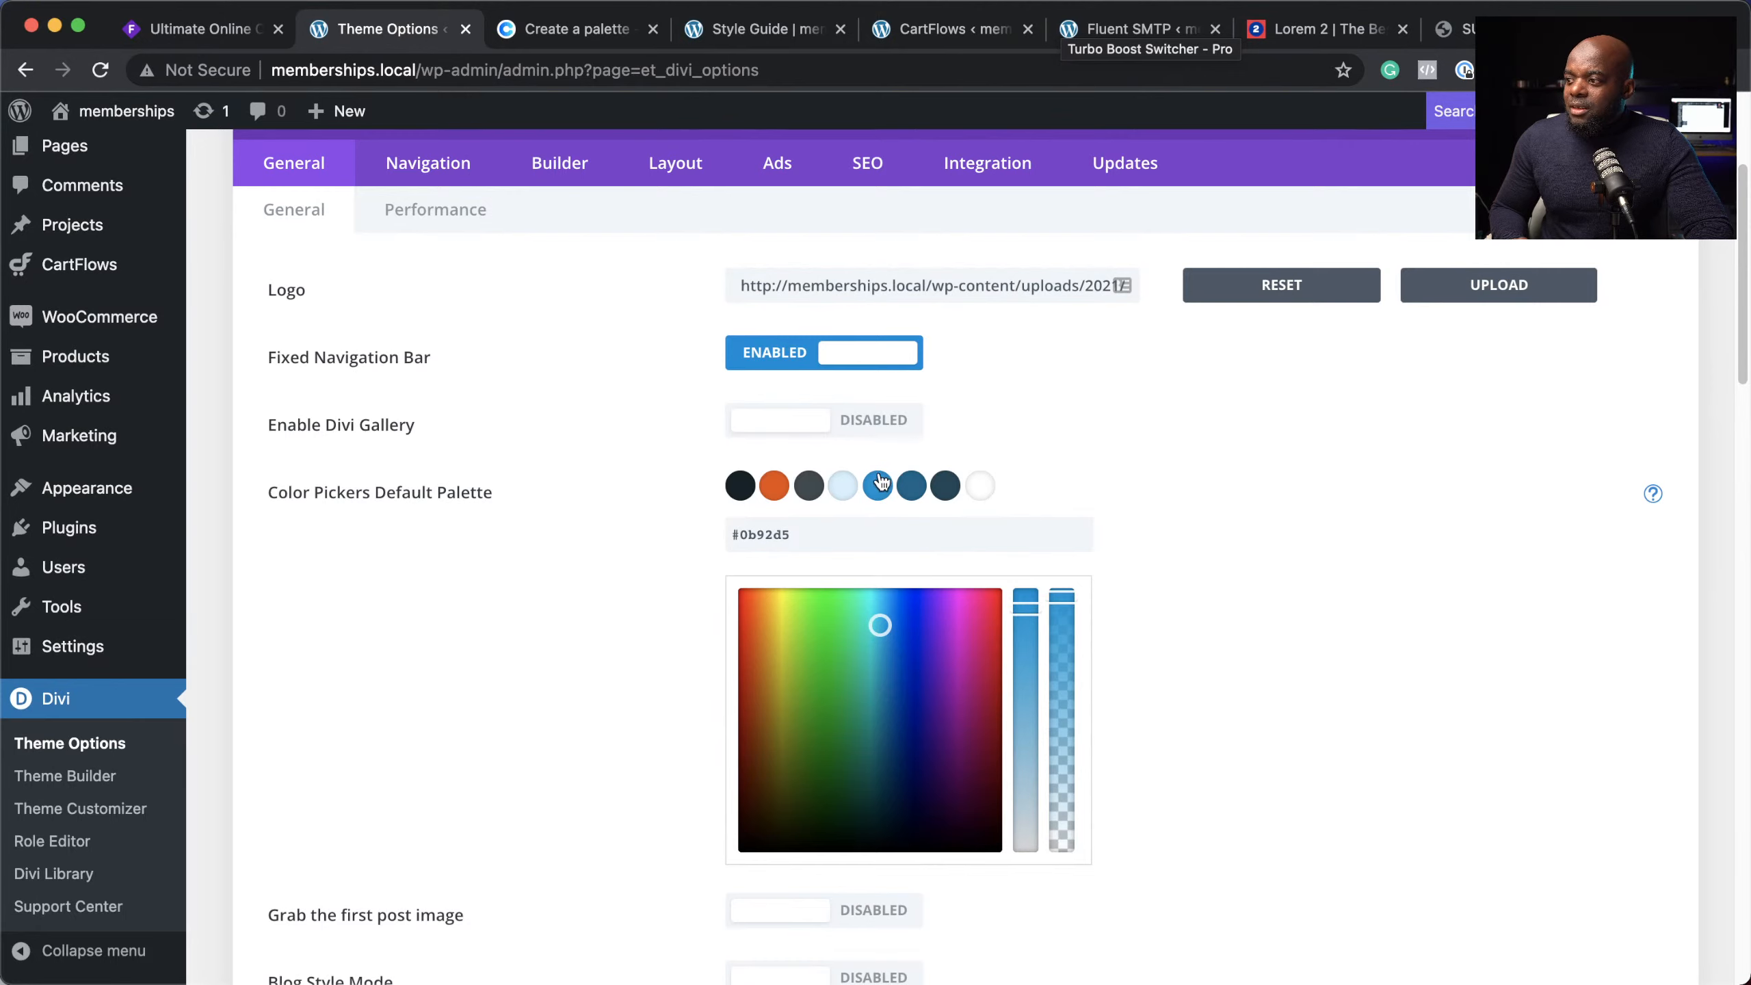
{"action": "left_click", "coordinate": [575, 31]}
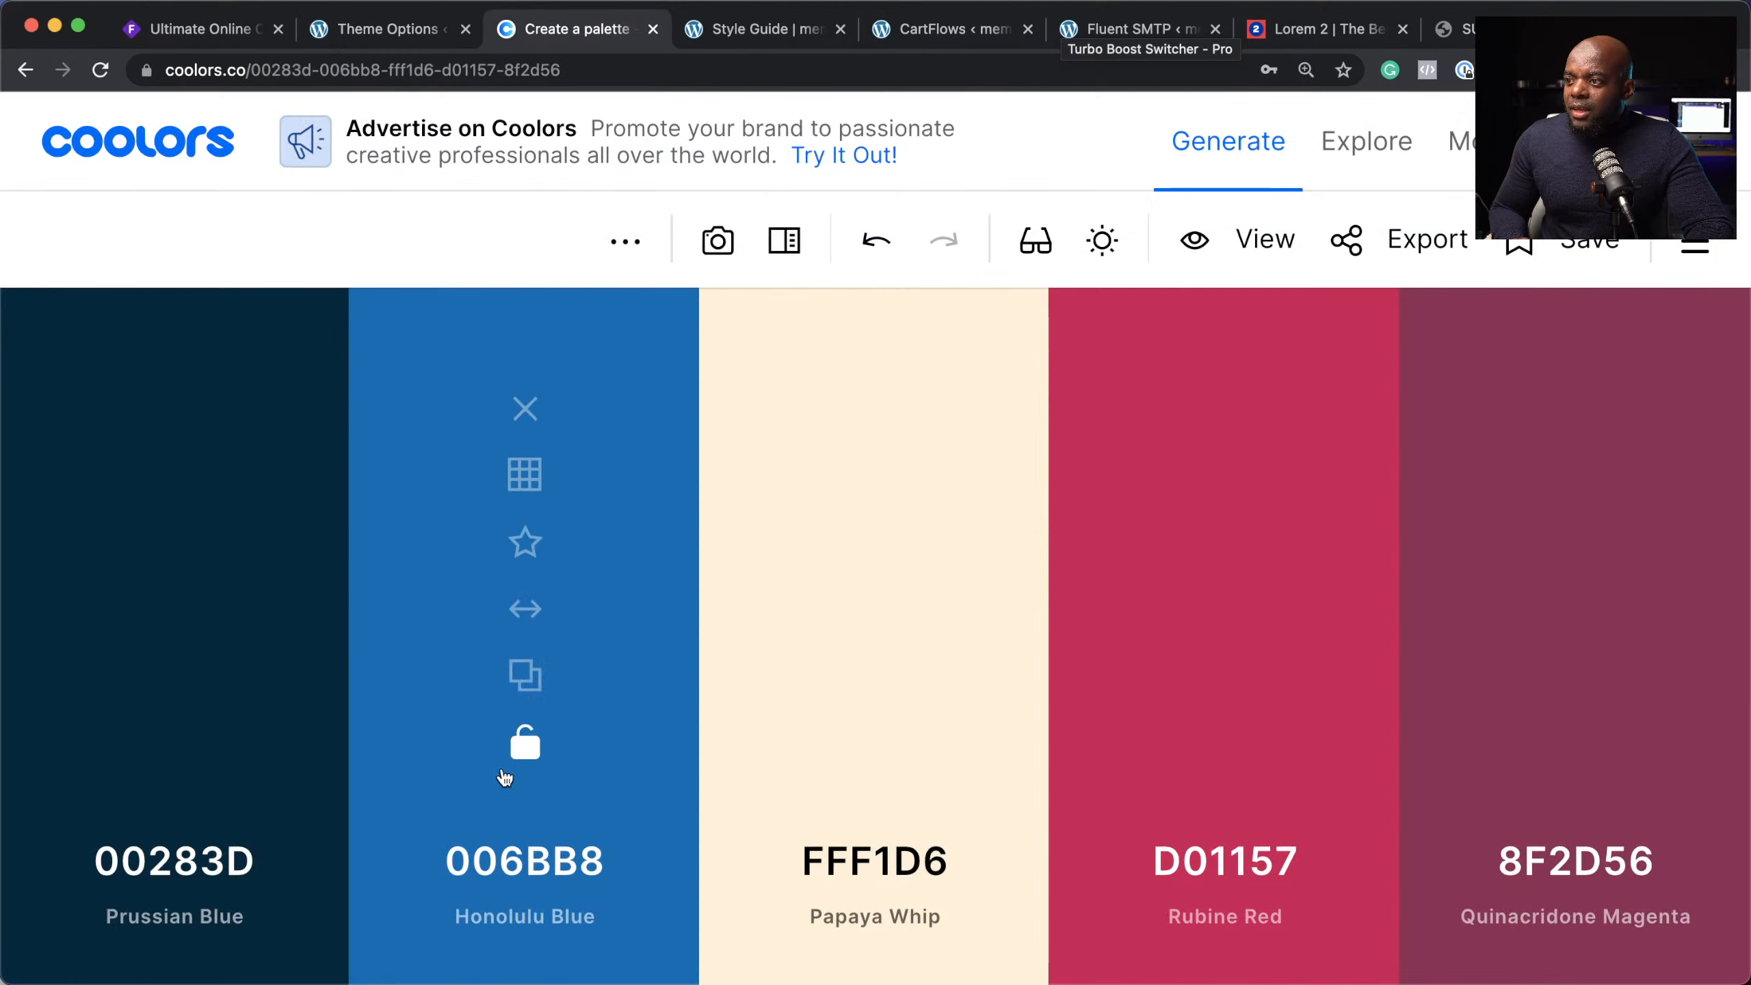
{"action": "left_click", "coordinate": [528, 681]}
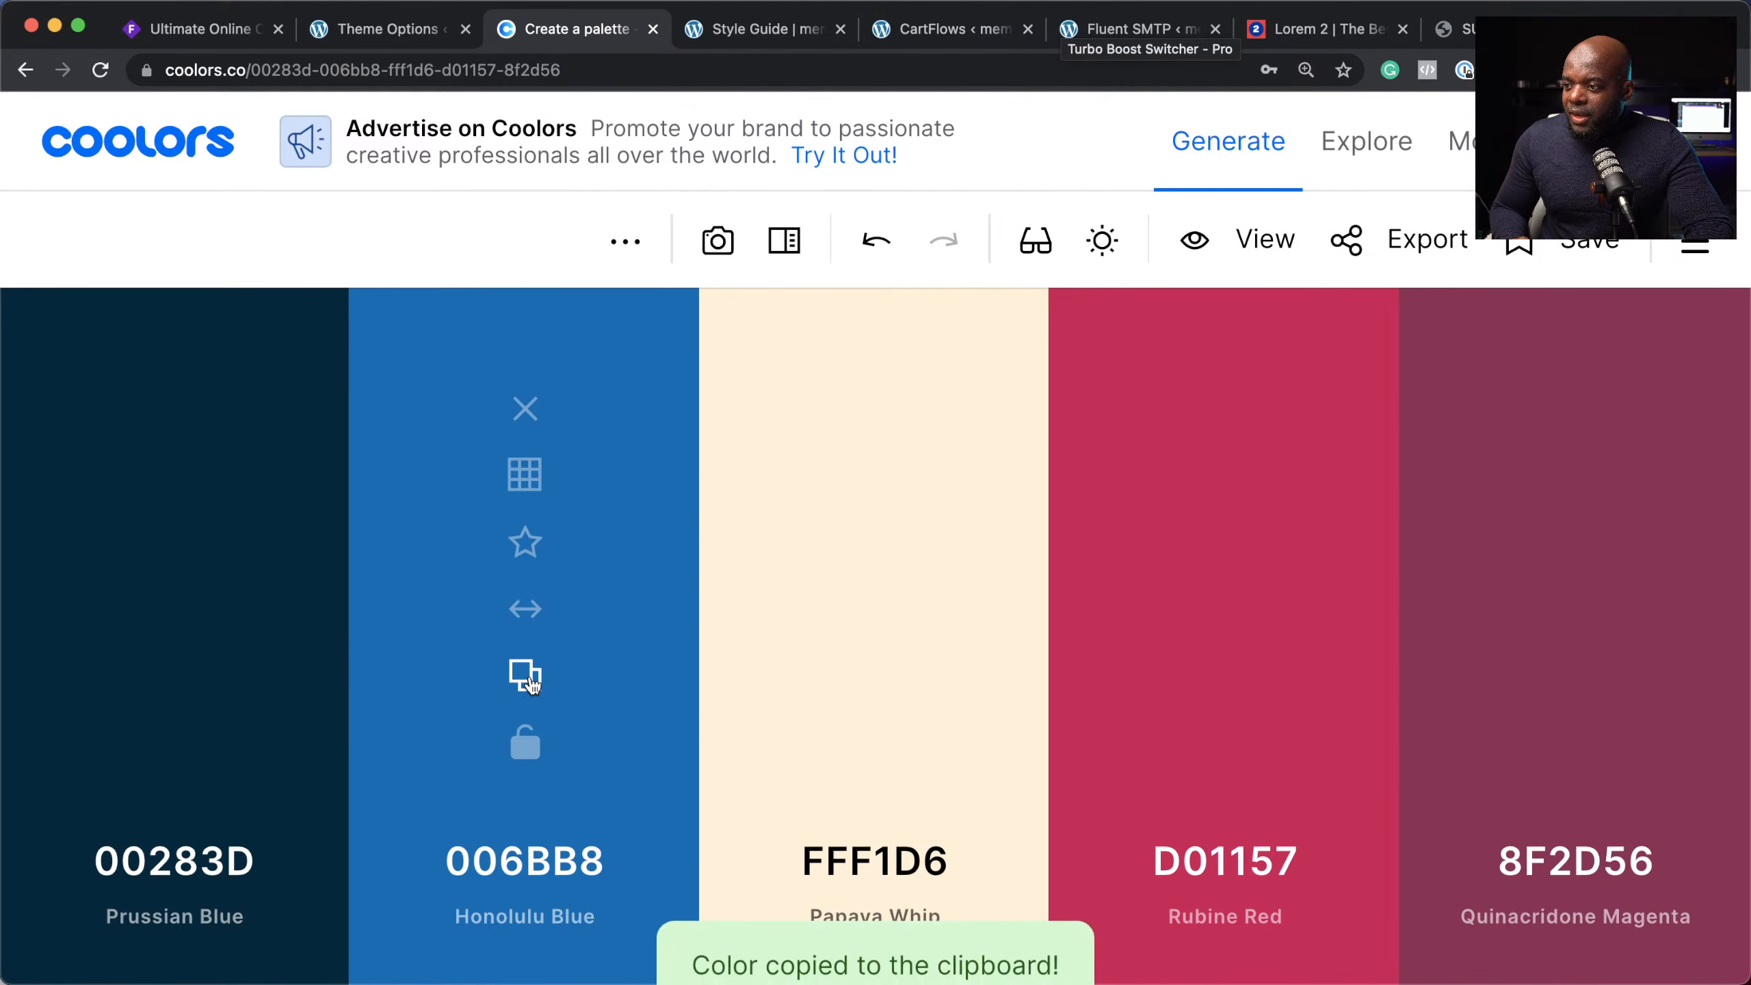
{"action": "left_click", "coordinate": [400, 33]}
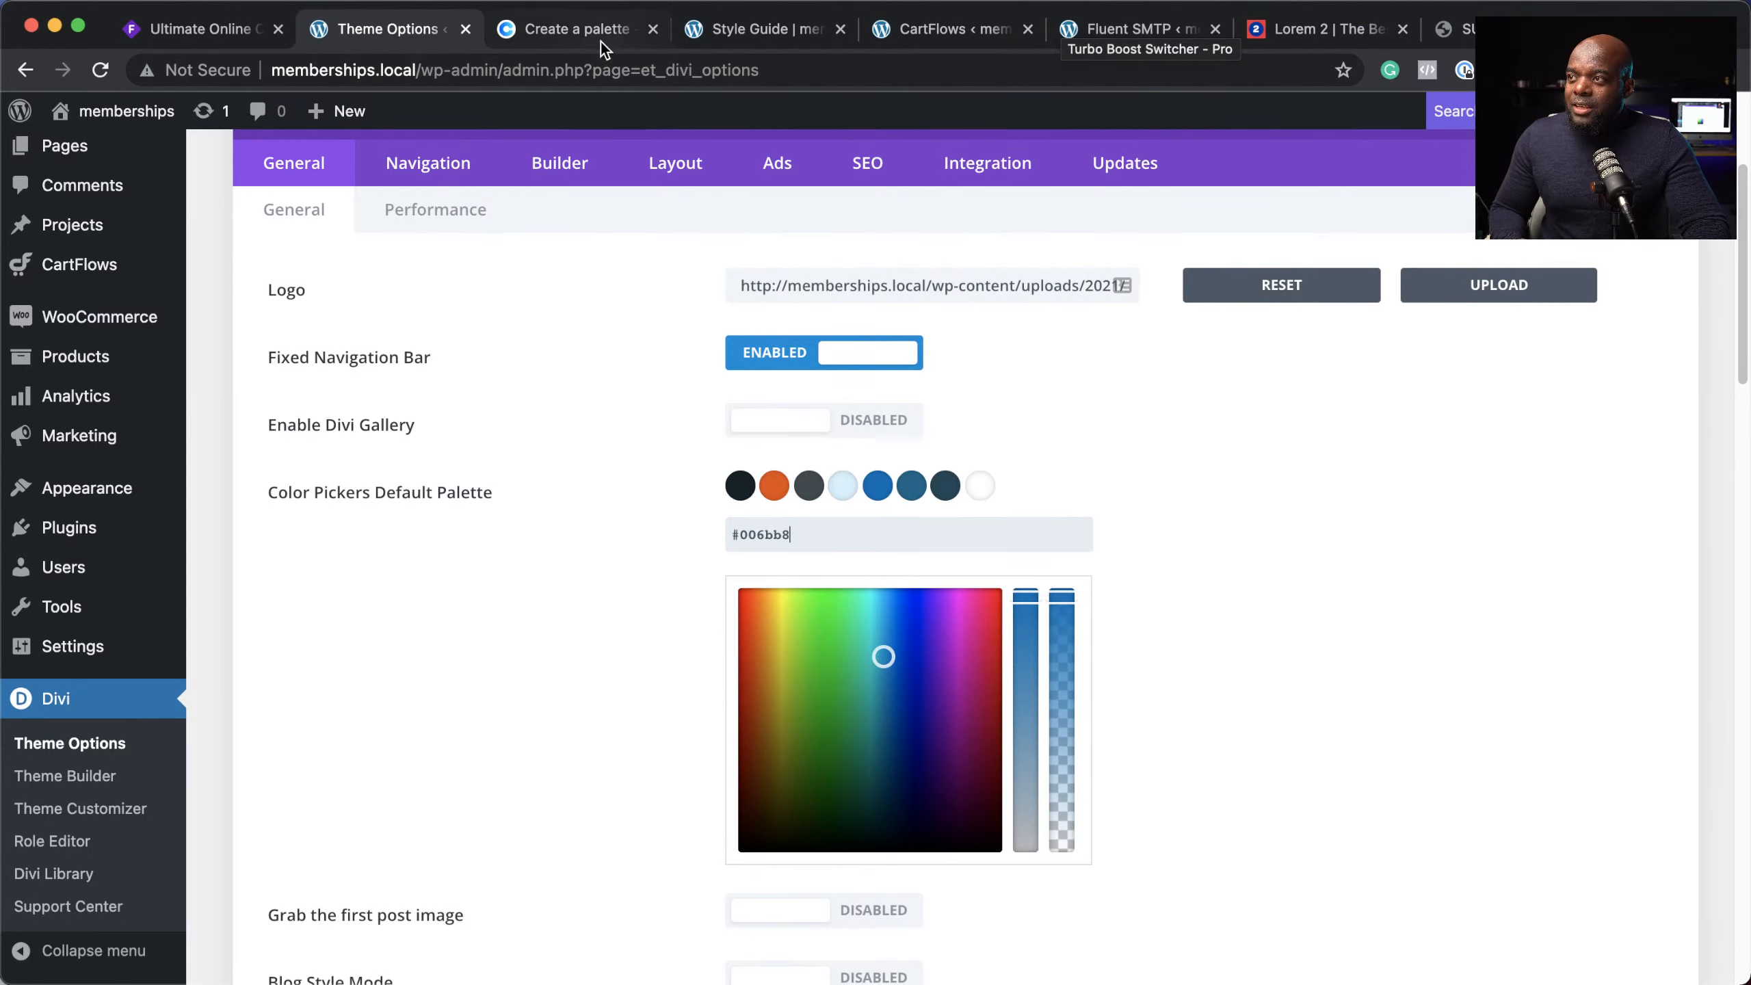
{"action": "left_click", "coordinate": [591, 24]}
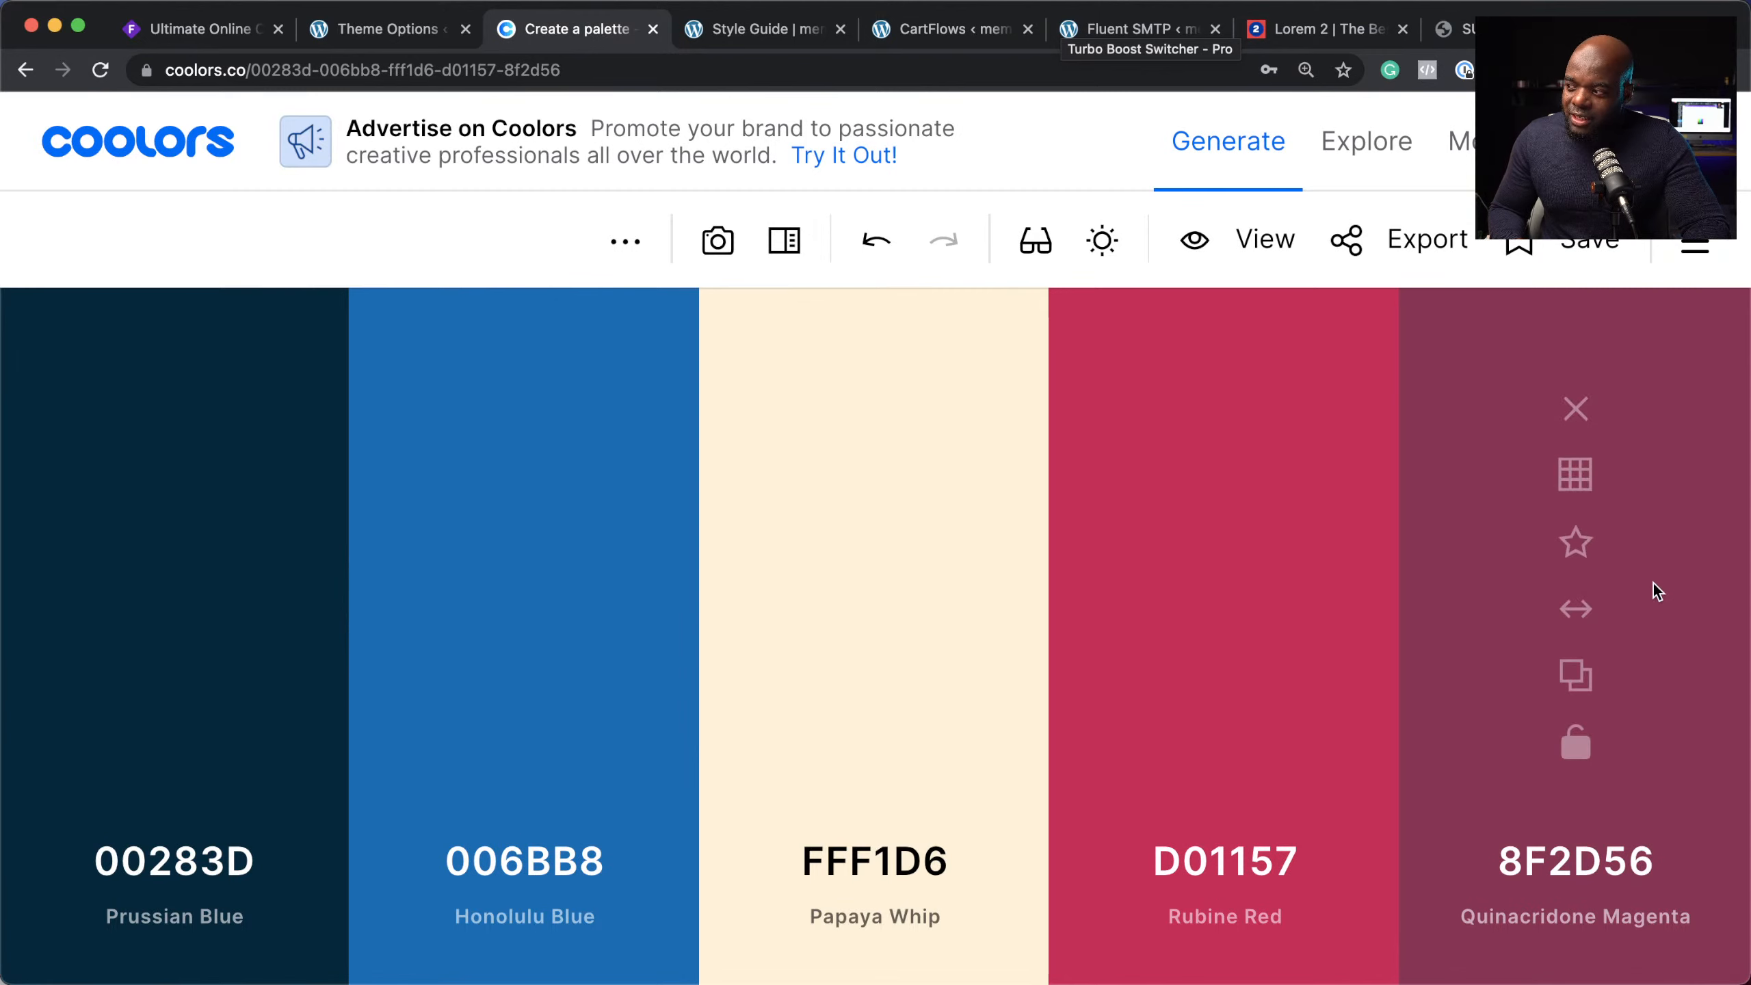
{"action": "left_click", "coordinate": [363, 30]}
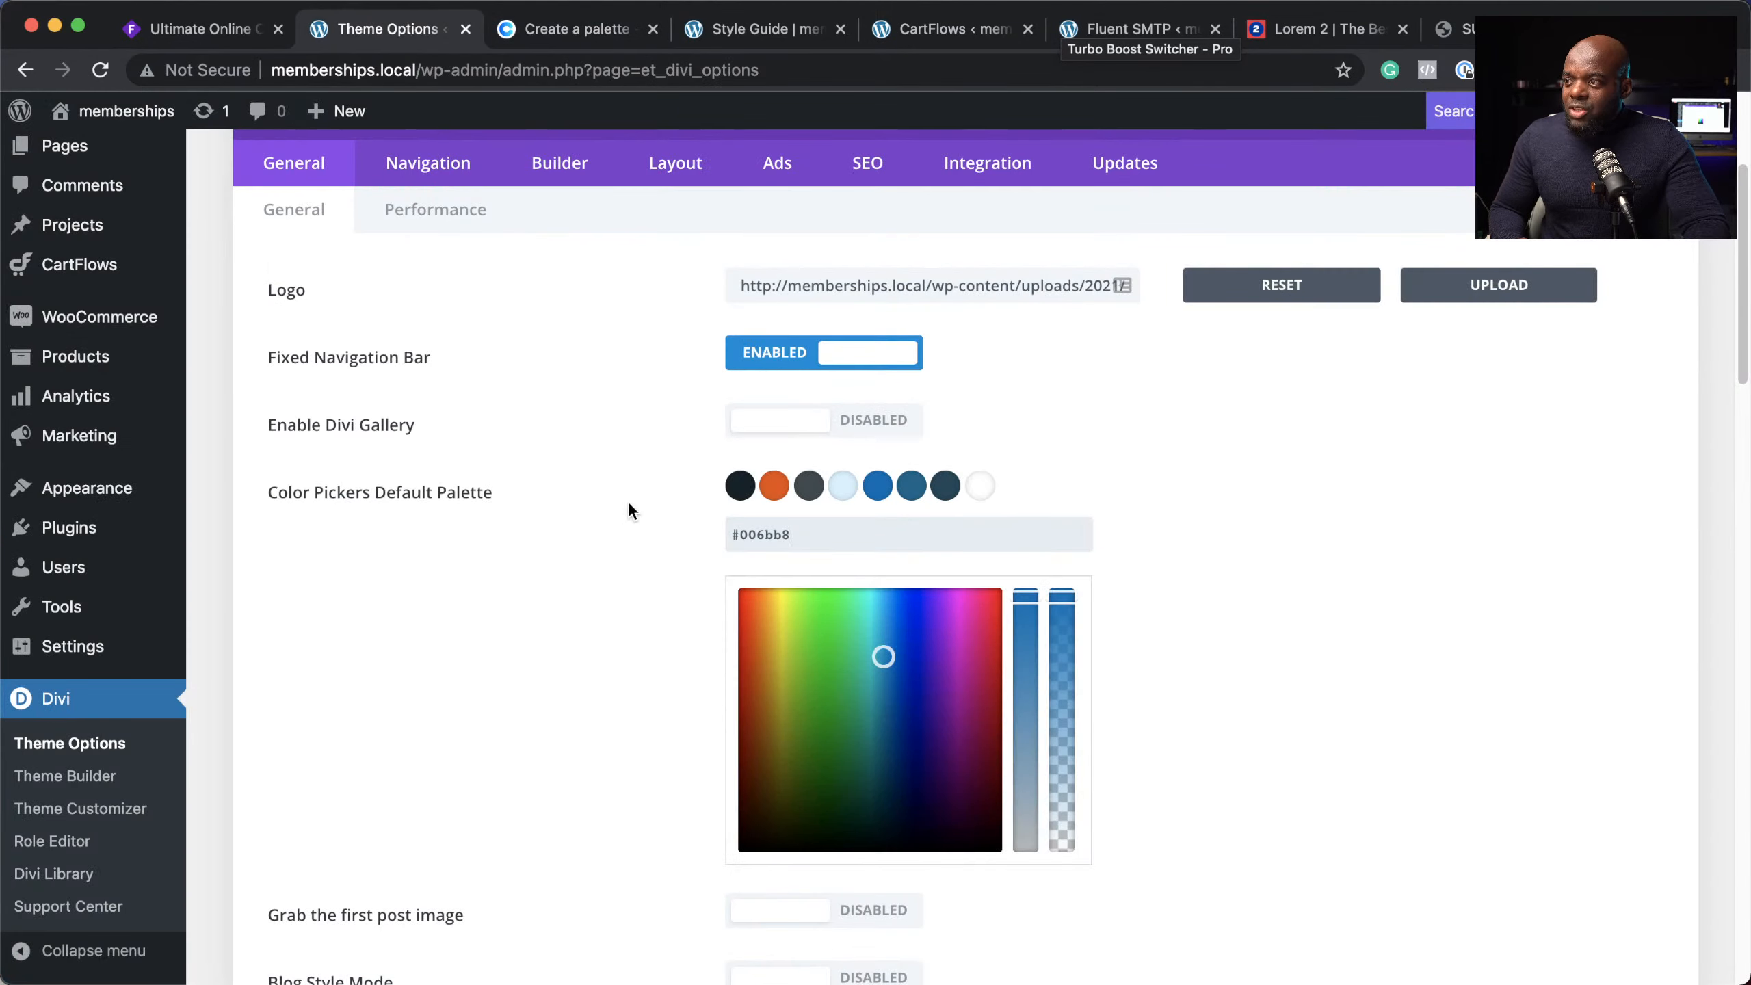
{"action": "scroll", "coordinate": [586, 600], "scroll_direction": "up", "scroll_amount": 4}
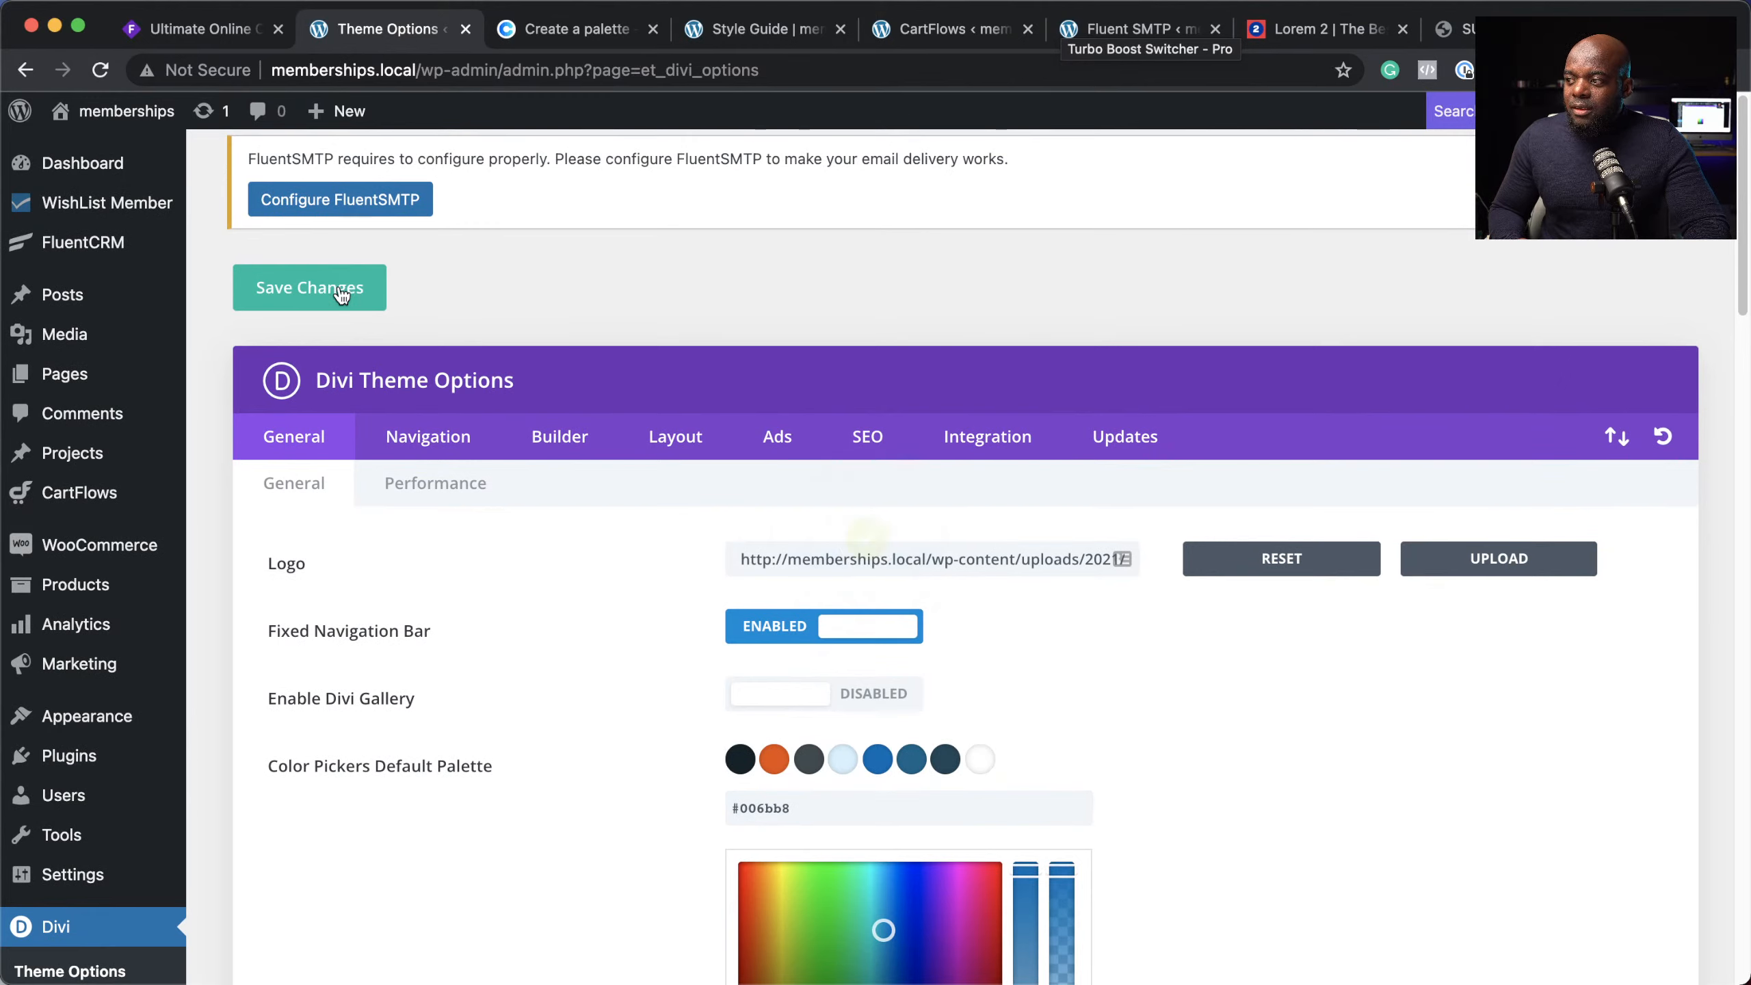
Step: Open the Divi Theme Builder from the admin menu
{"action": "scroll", "coordinate": [170, 795], "scroll_direction": "down", "scroll_amount": 3}
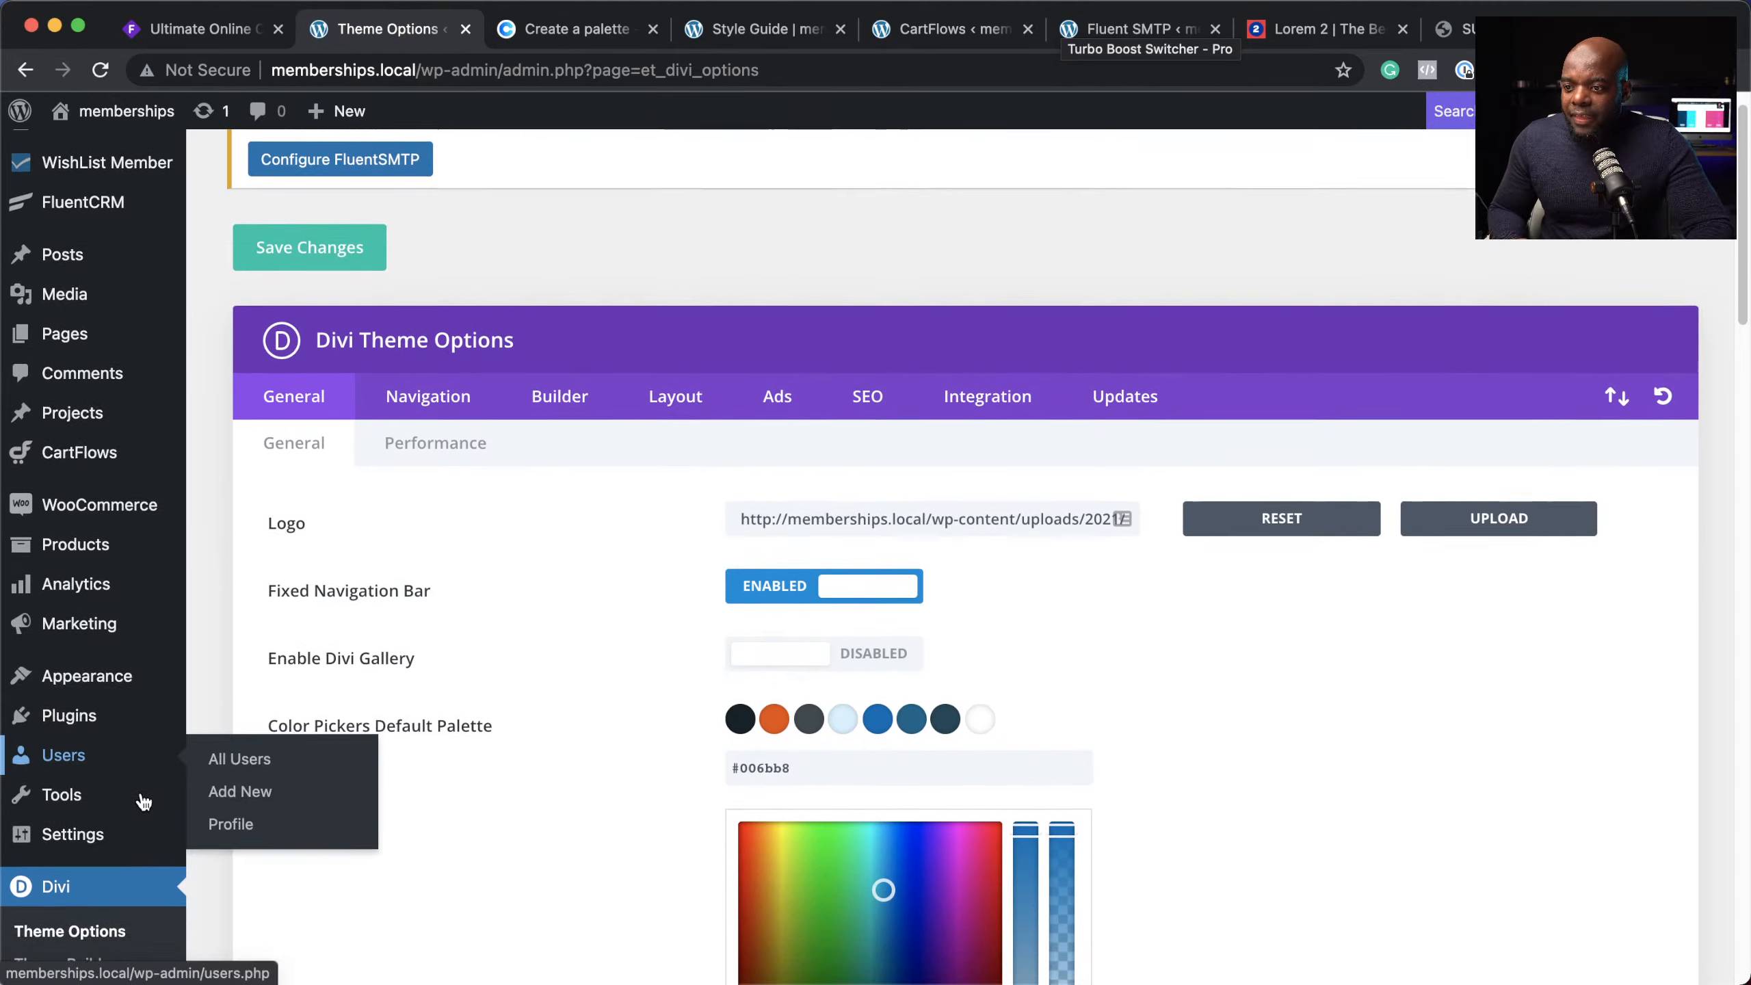
{"action": "mouse_move", "coordinate": [123, 636]}
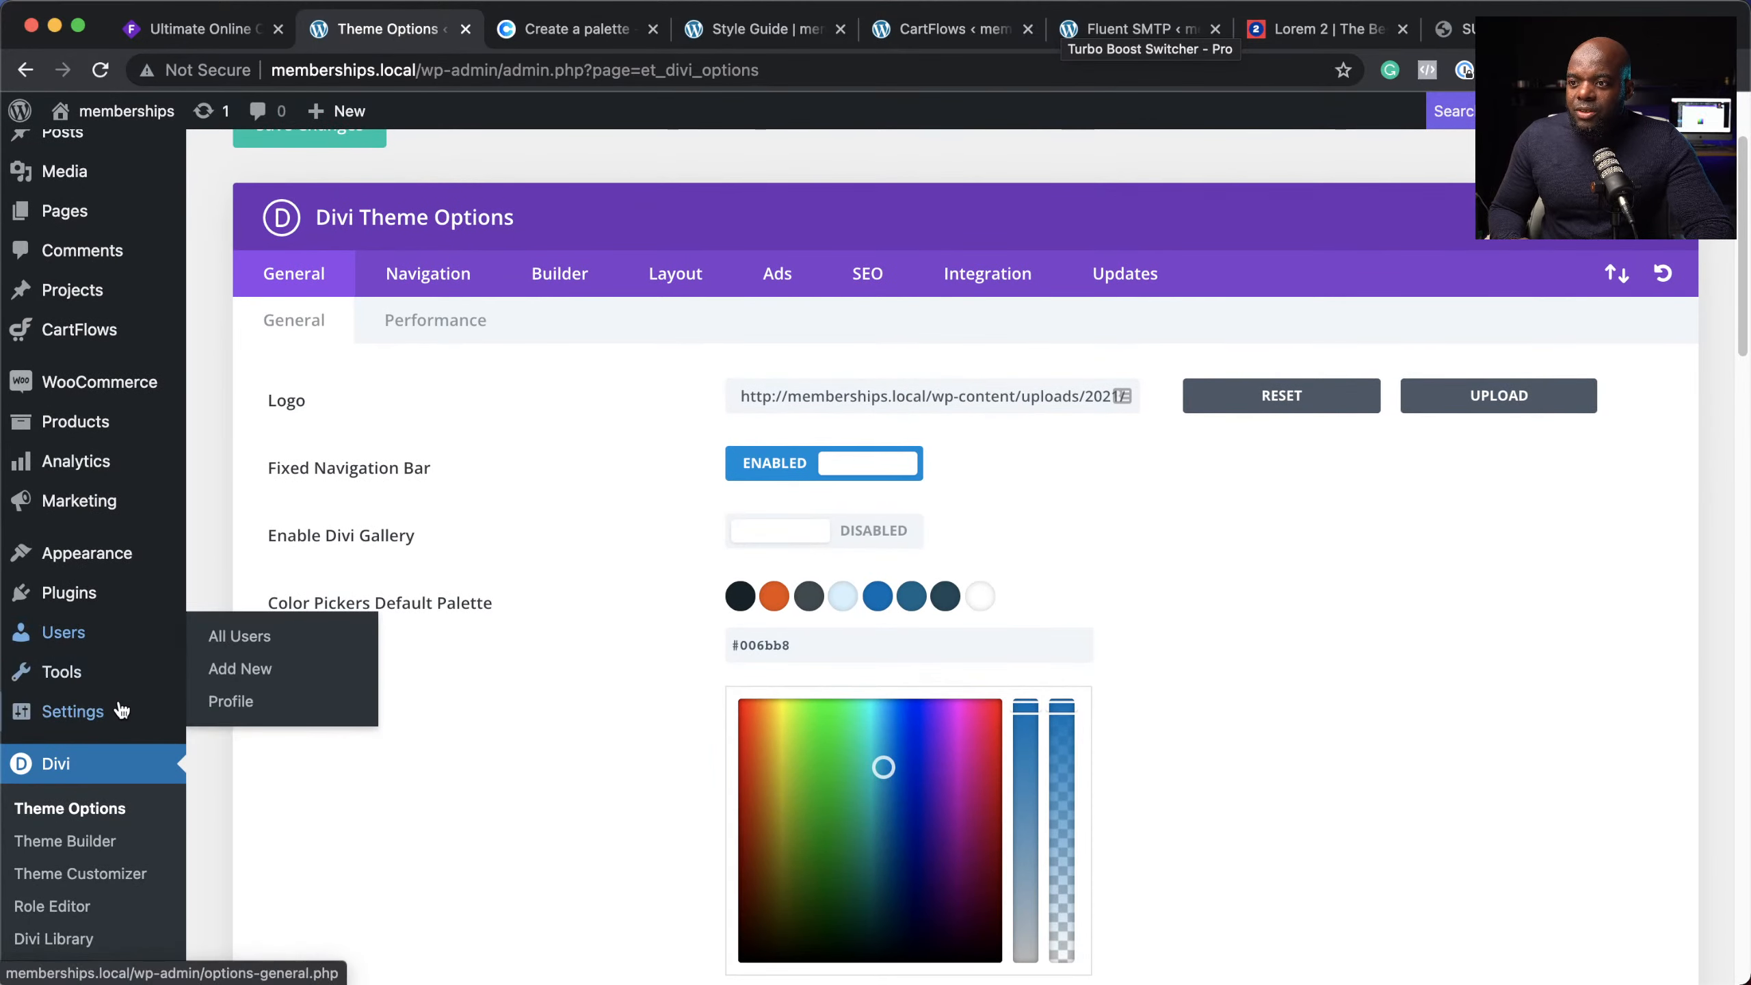
{"action": "scroll", "coordinate": [115, 730], "scroll_direction": "down", "scroll_amount": 8}
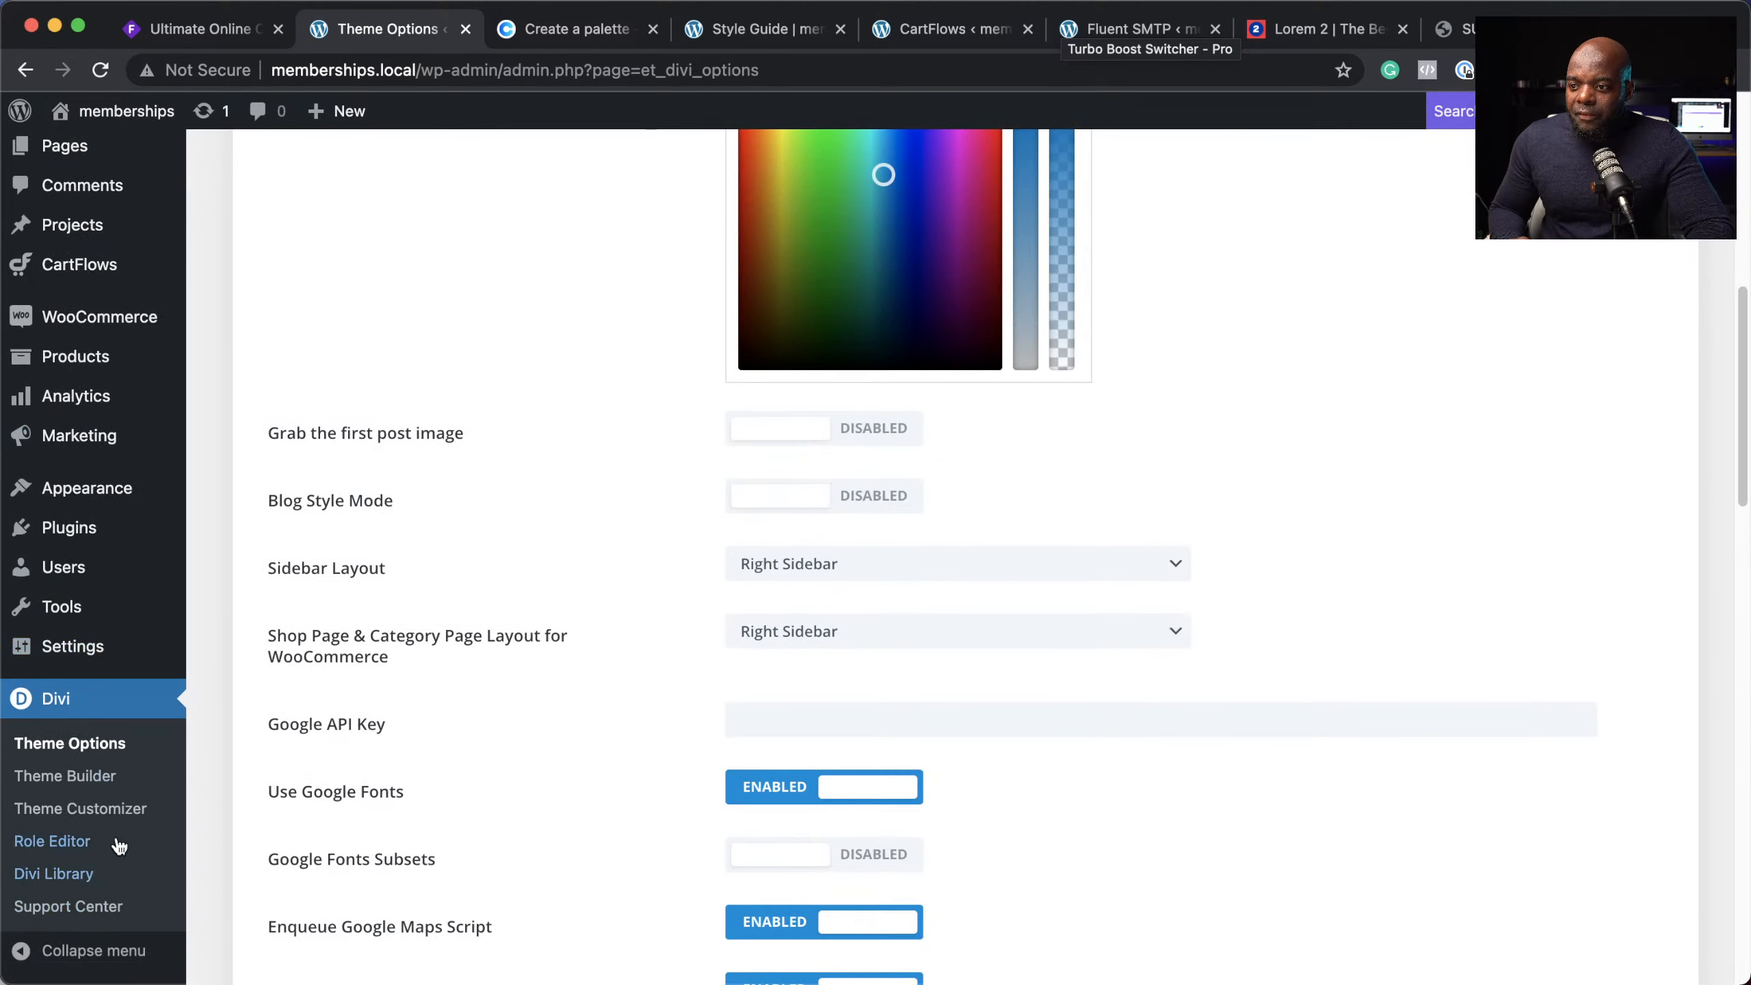
{"action": "left_click", "coordinate": [106, 775]}
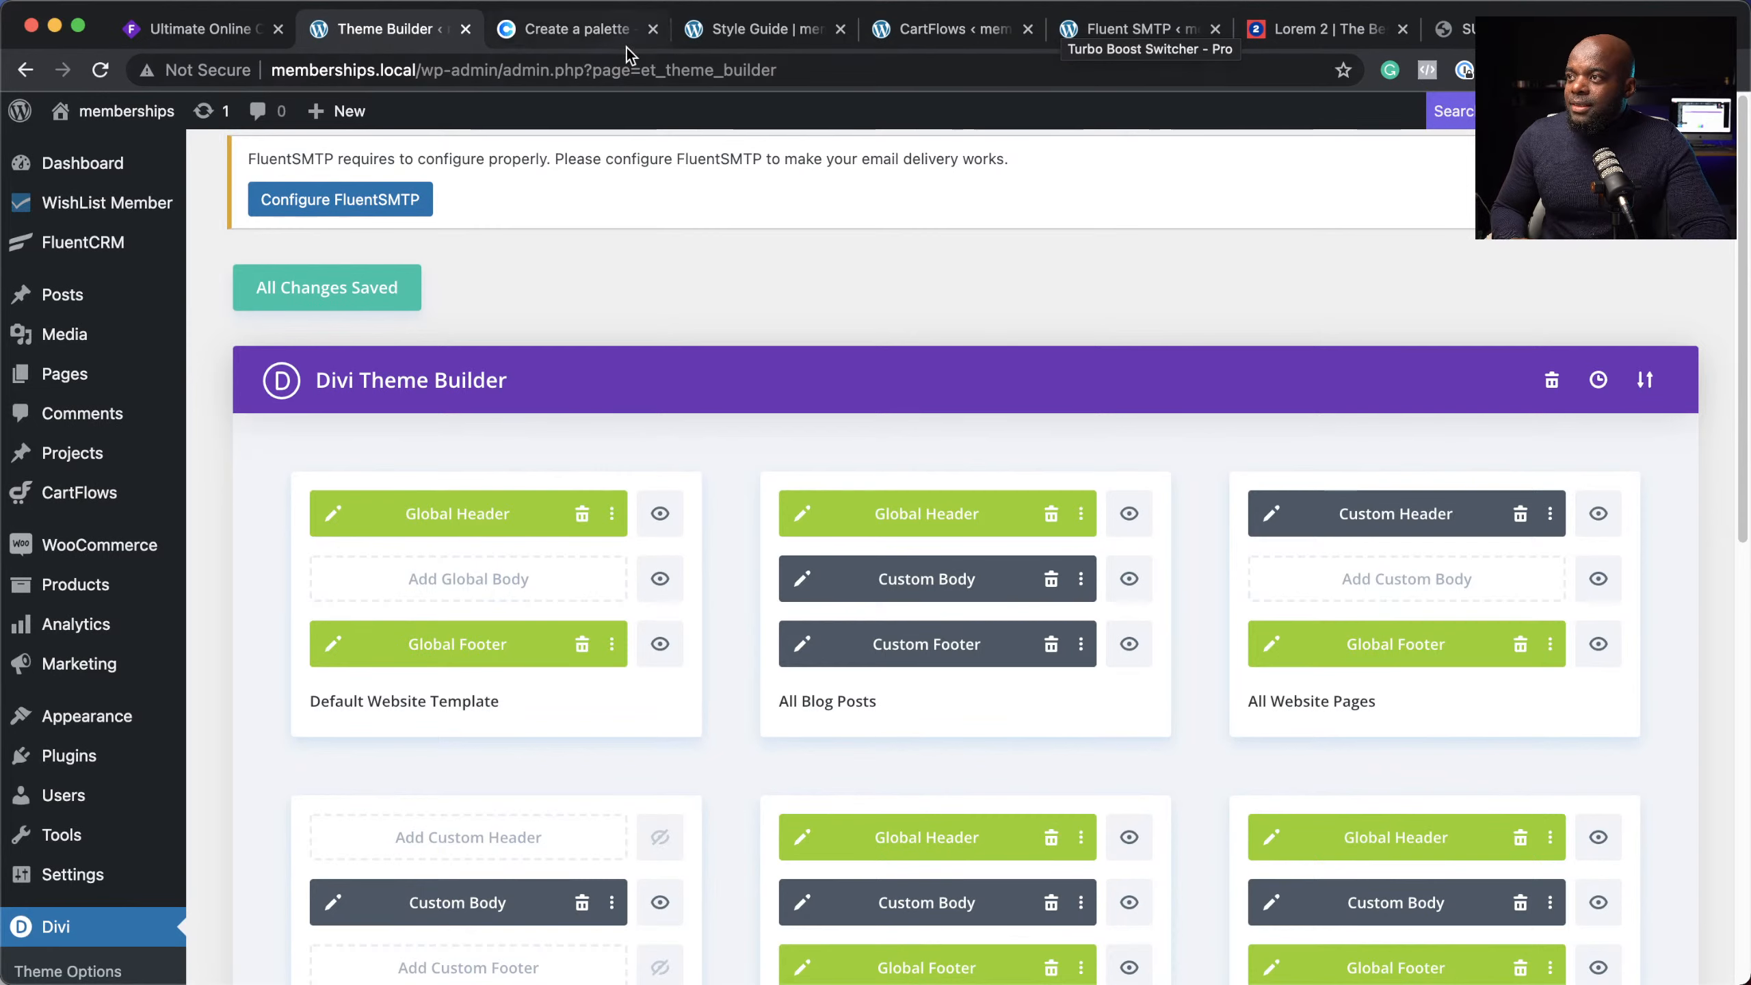
Step: Reuse the Fluent SMTP tab to load the memberships.local/ homepage
{"action": "left_click", "coordinate": [746, 33]}
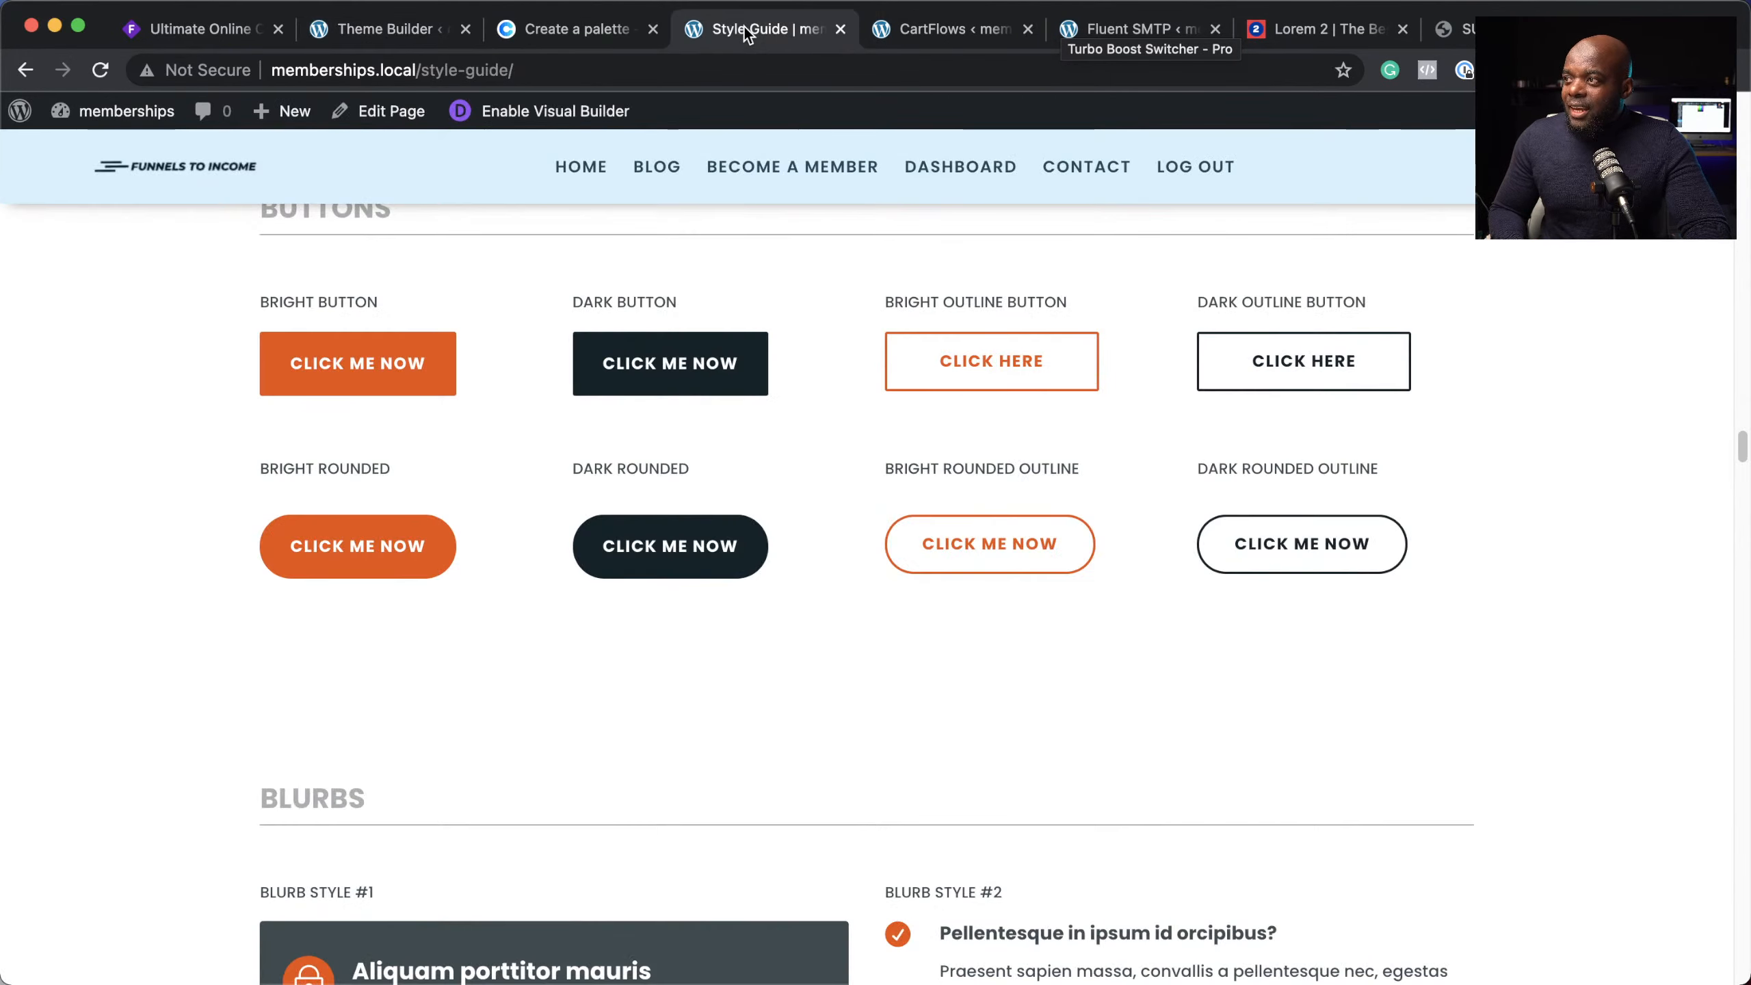
{"action": "left_click", "coordinate": [944, 27]}
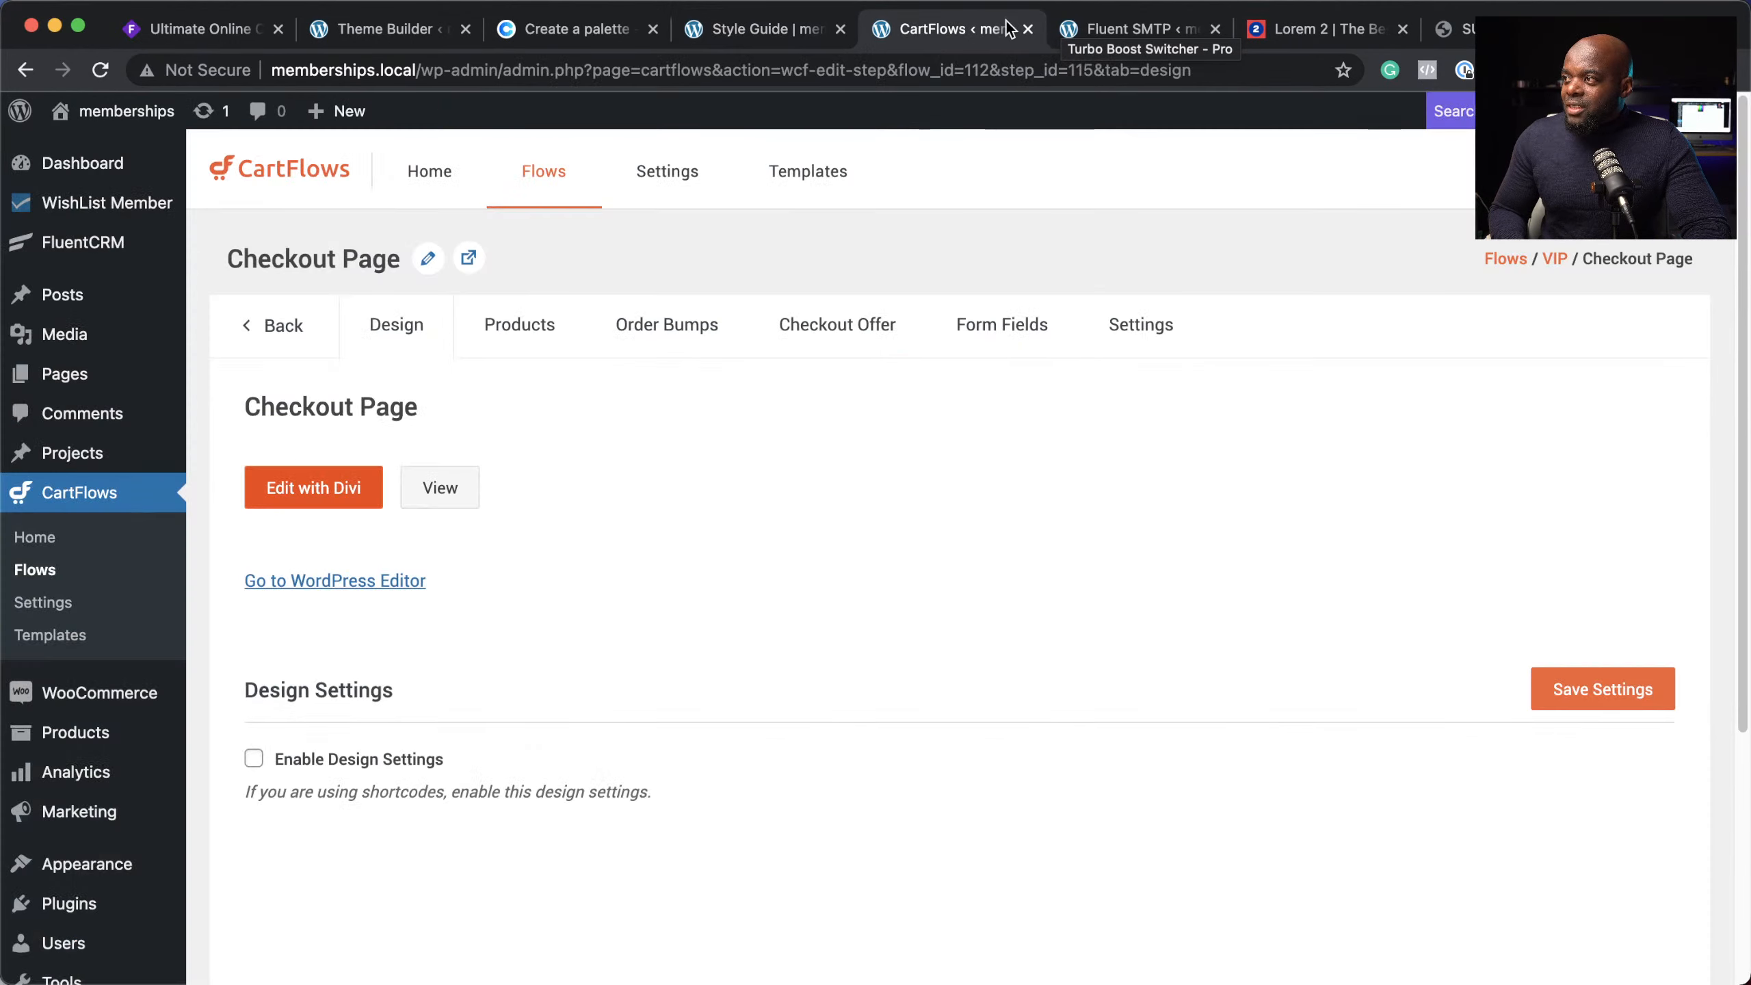
{"action": "left_click", "coordinate": [1100, 31]}
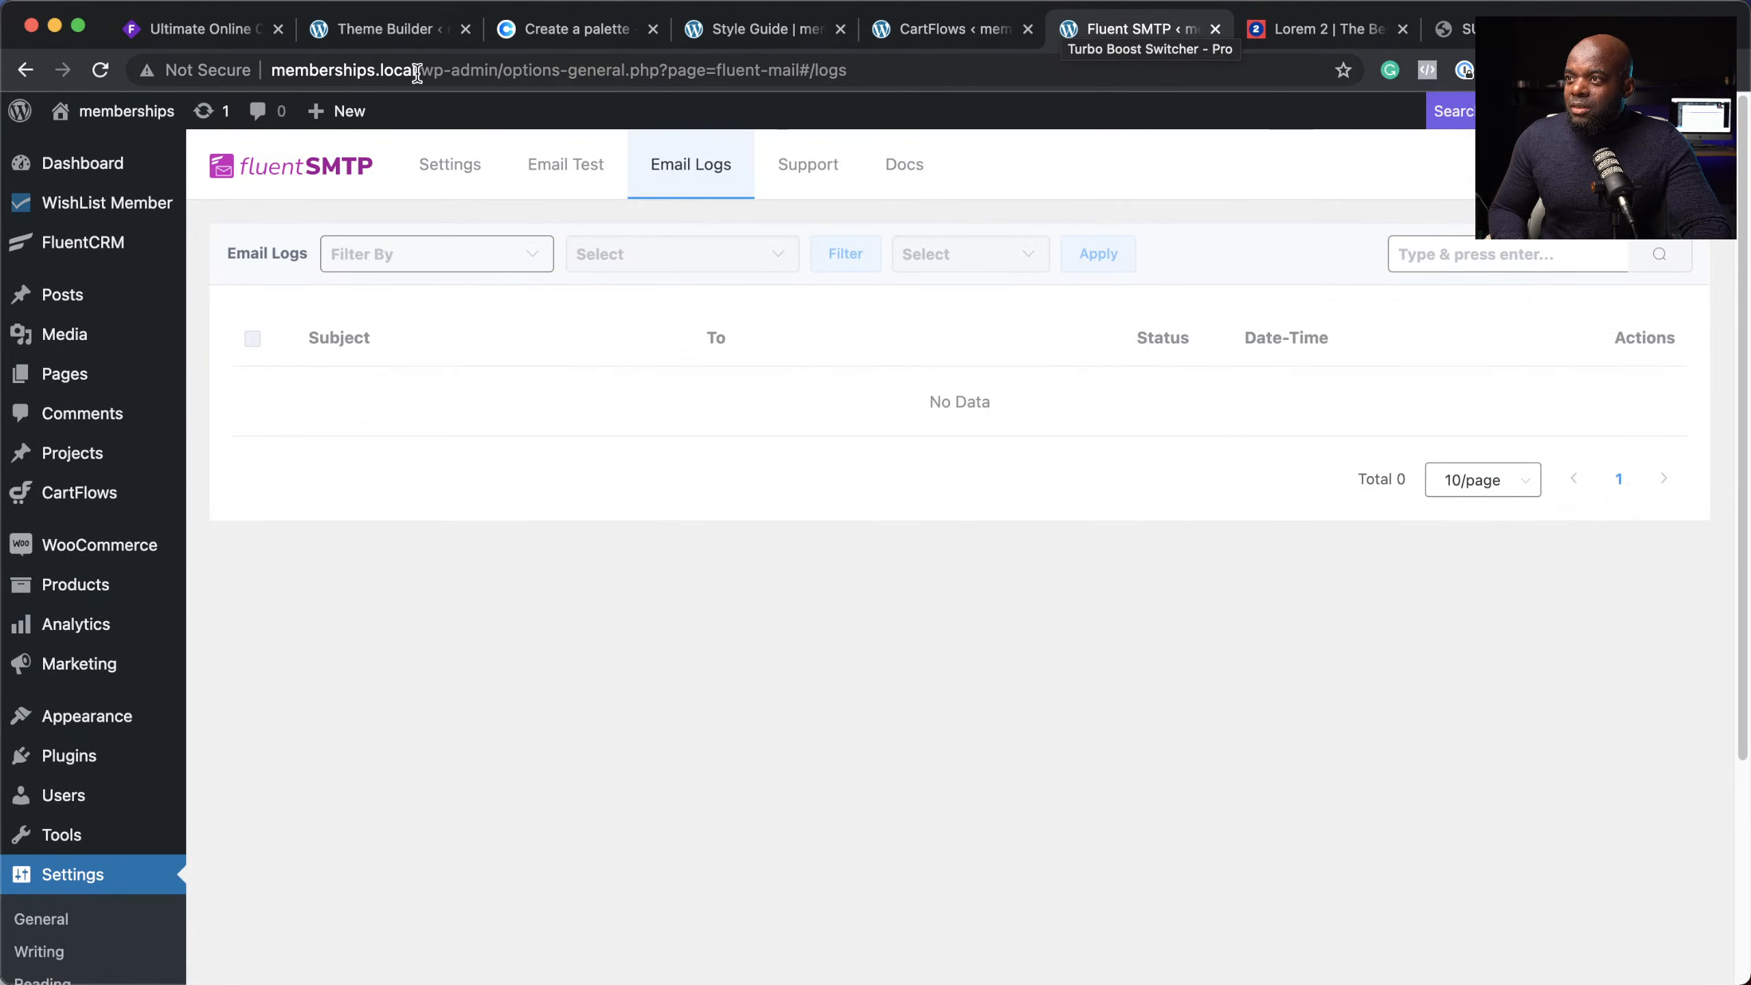
{"action": "left_click_drag", "start_coordinate": [417, 72], "coordinate": [854, 73]}
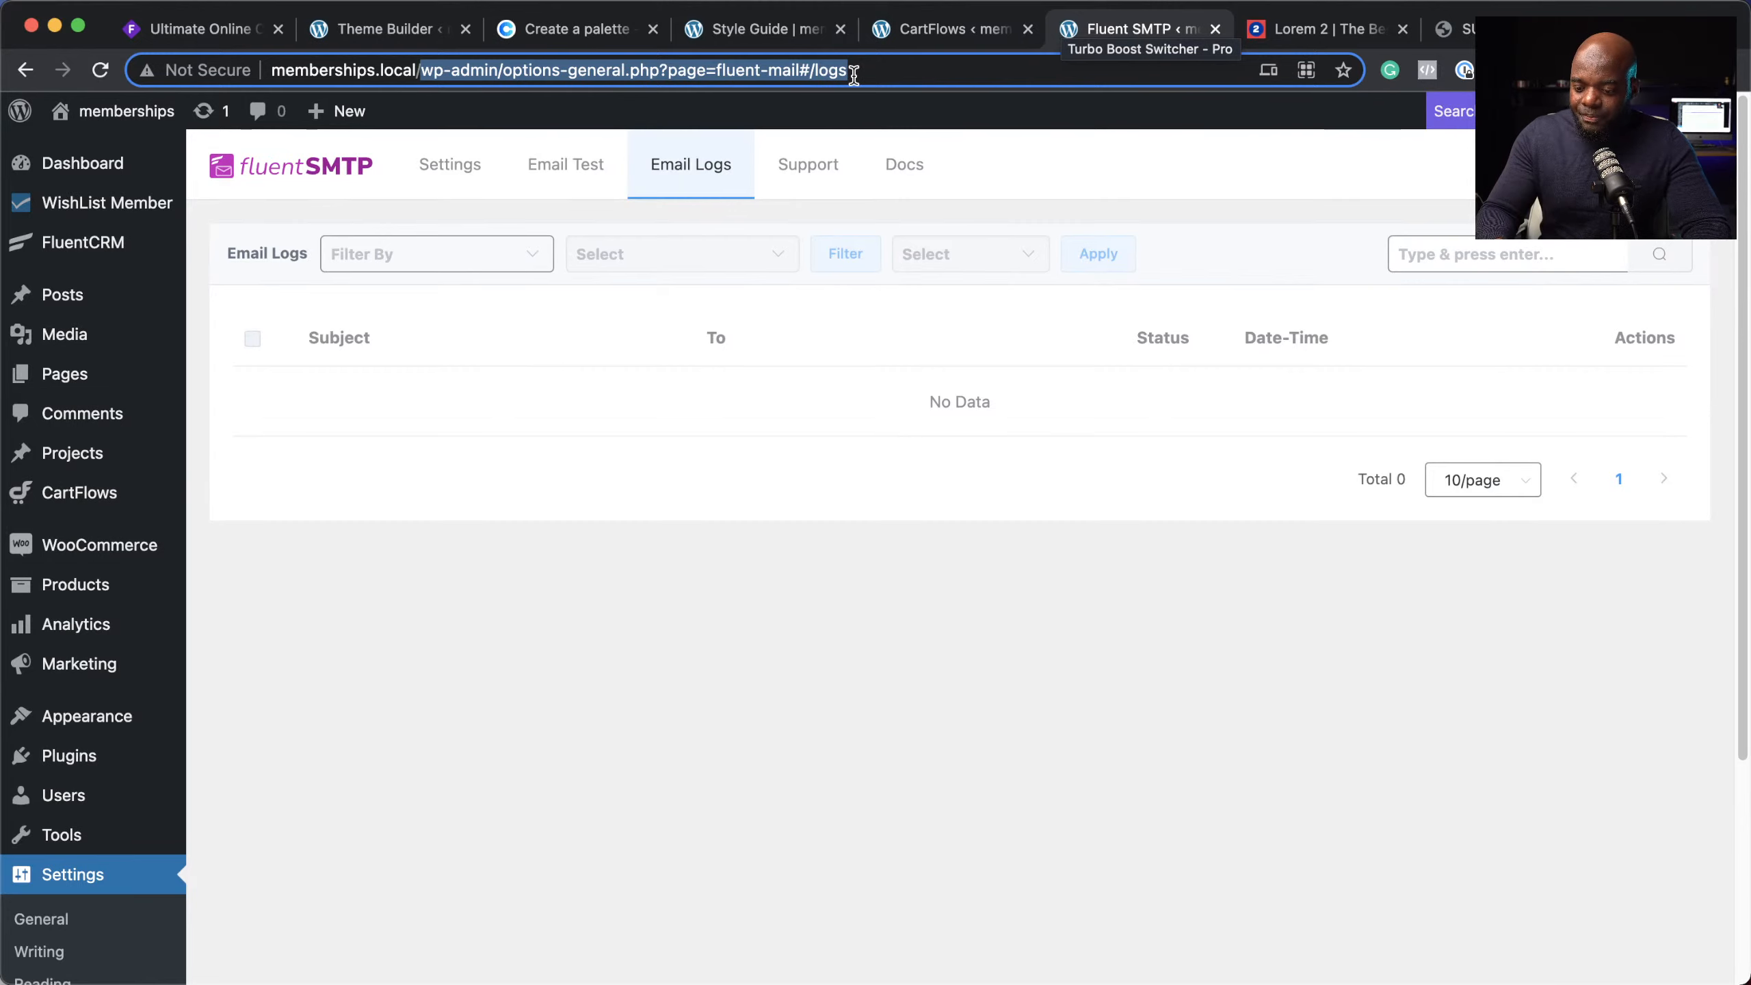
{"action": "key", "text": "BackSpace"}
{"action": "key", "text": "Return"}
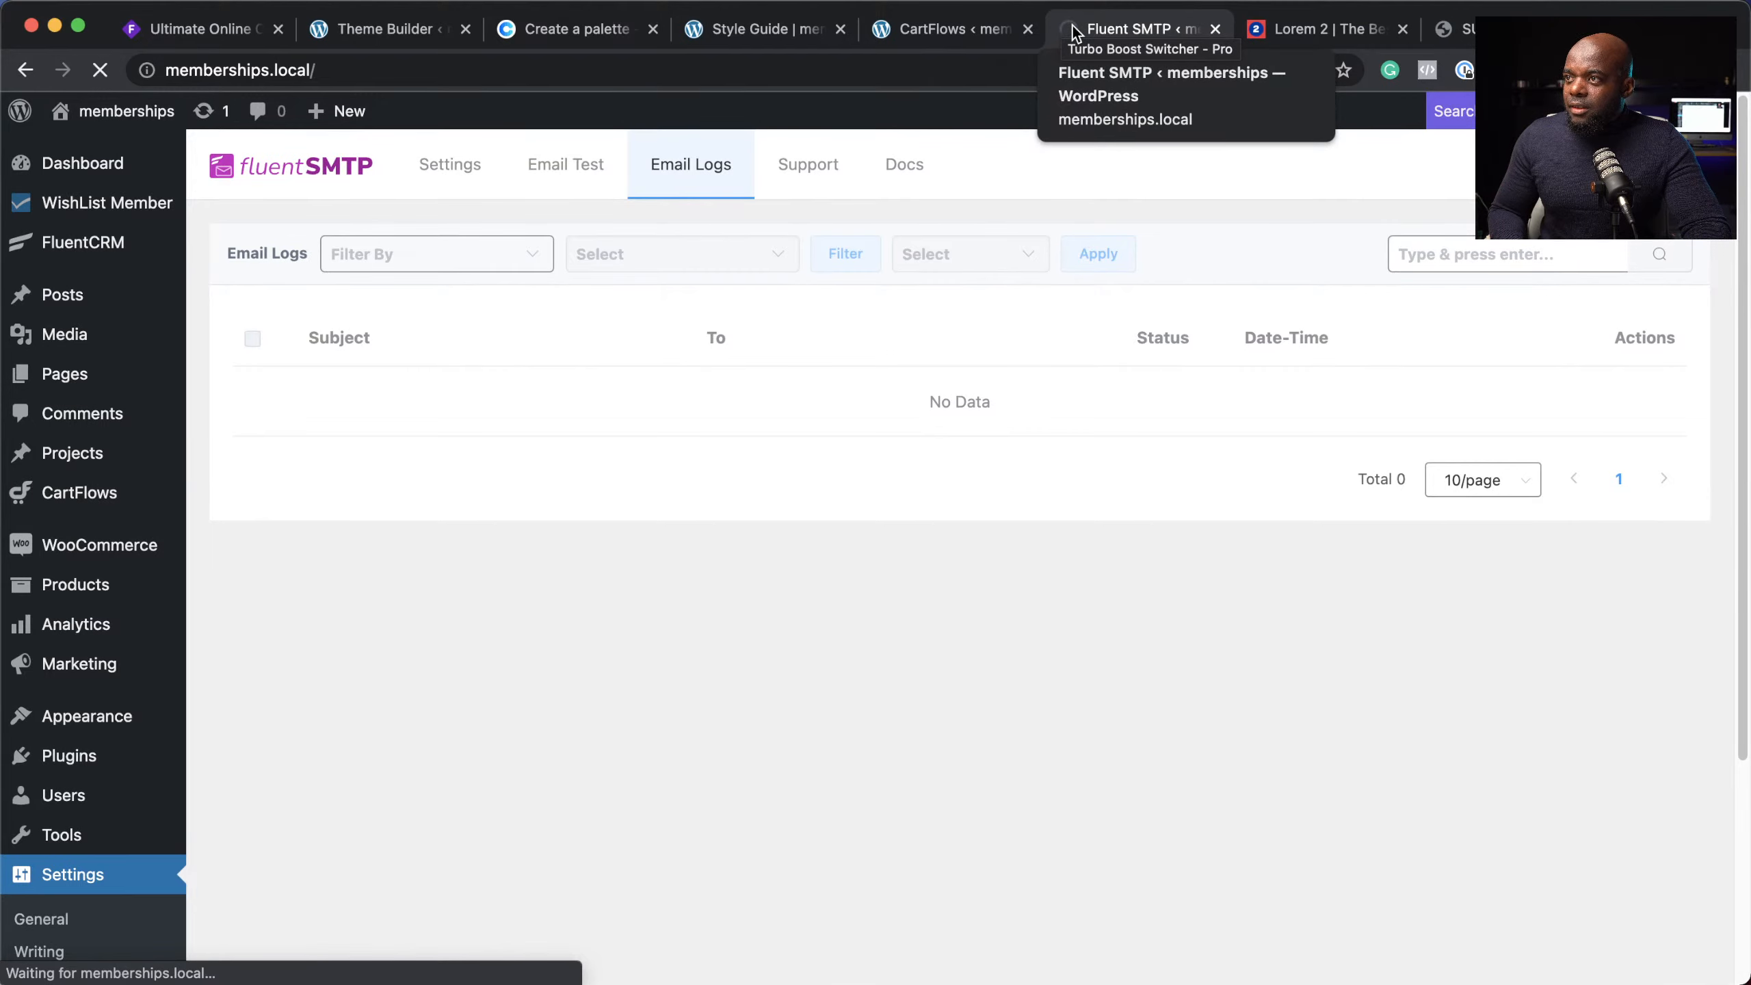
Step: Move the homepage tab beside the Theme Builder and check its dark signup footer
{"action": "left_click_drag", "start_coordinate": [1073, 25], "coordinate": [553, 33]}
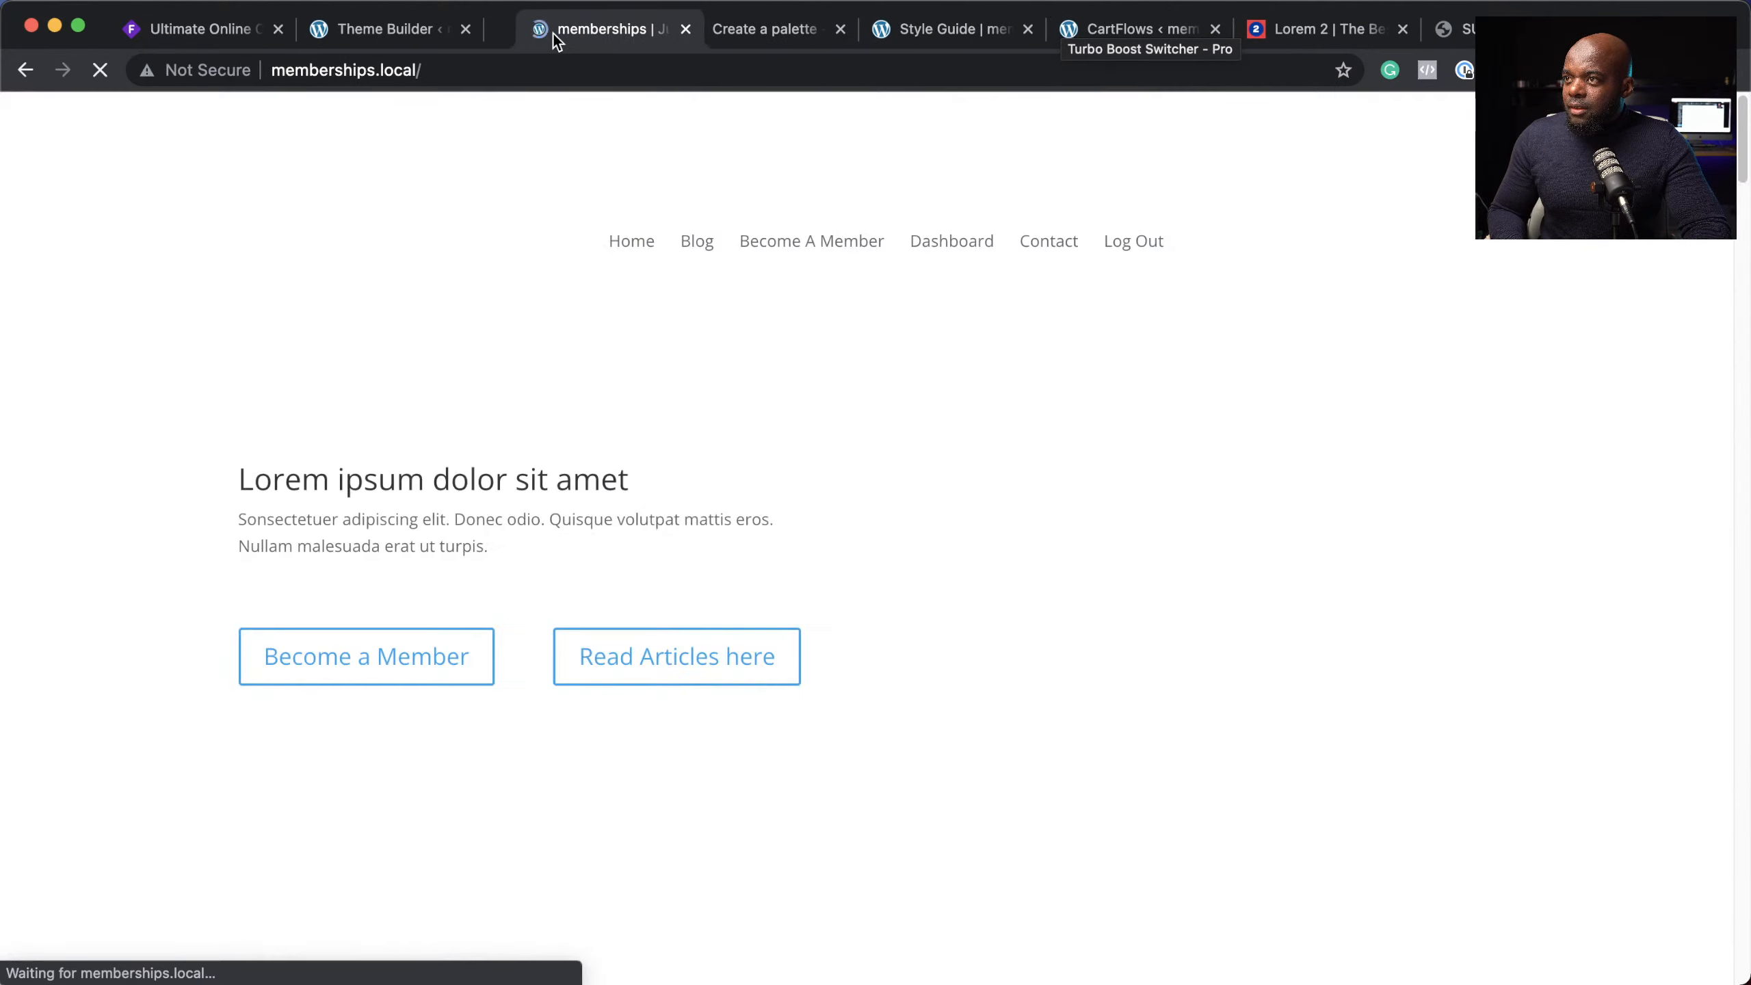
{"action": "scroll", "coordinate": [854, 471], "scroll_direction": "down", "scroll_amount": 5}
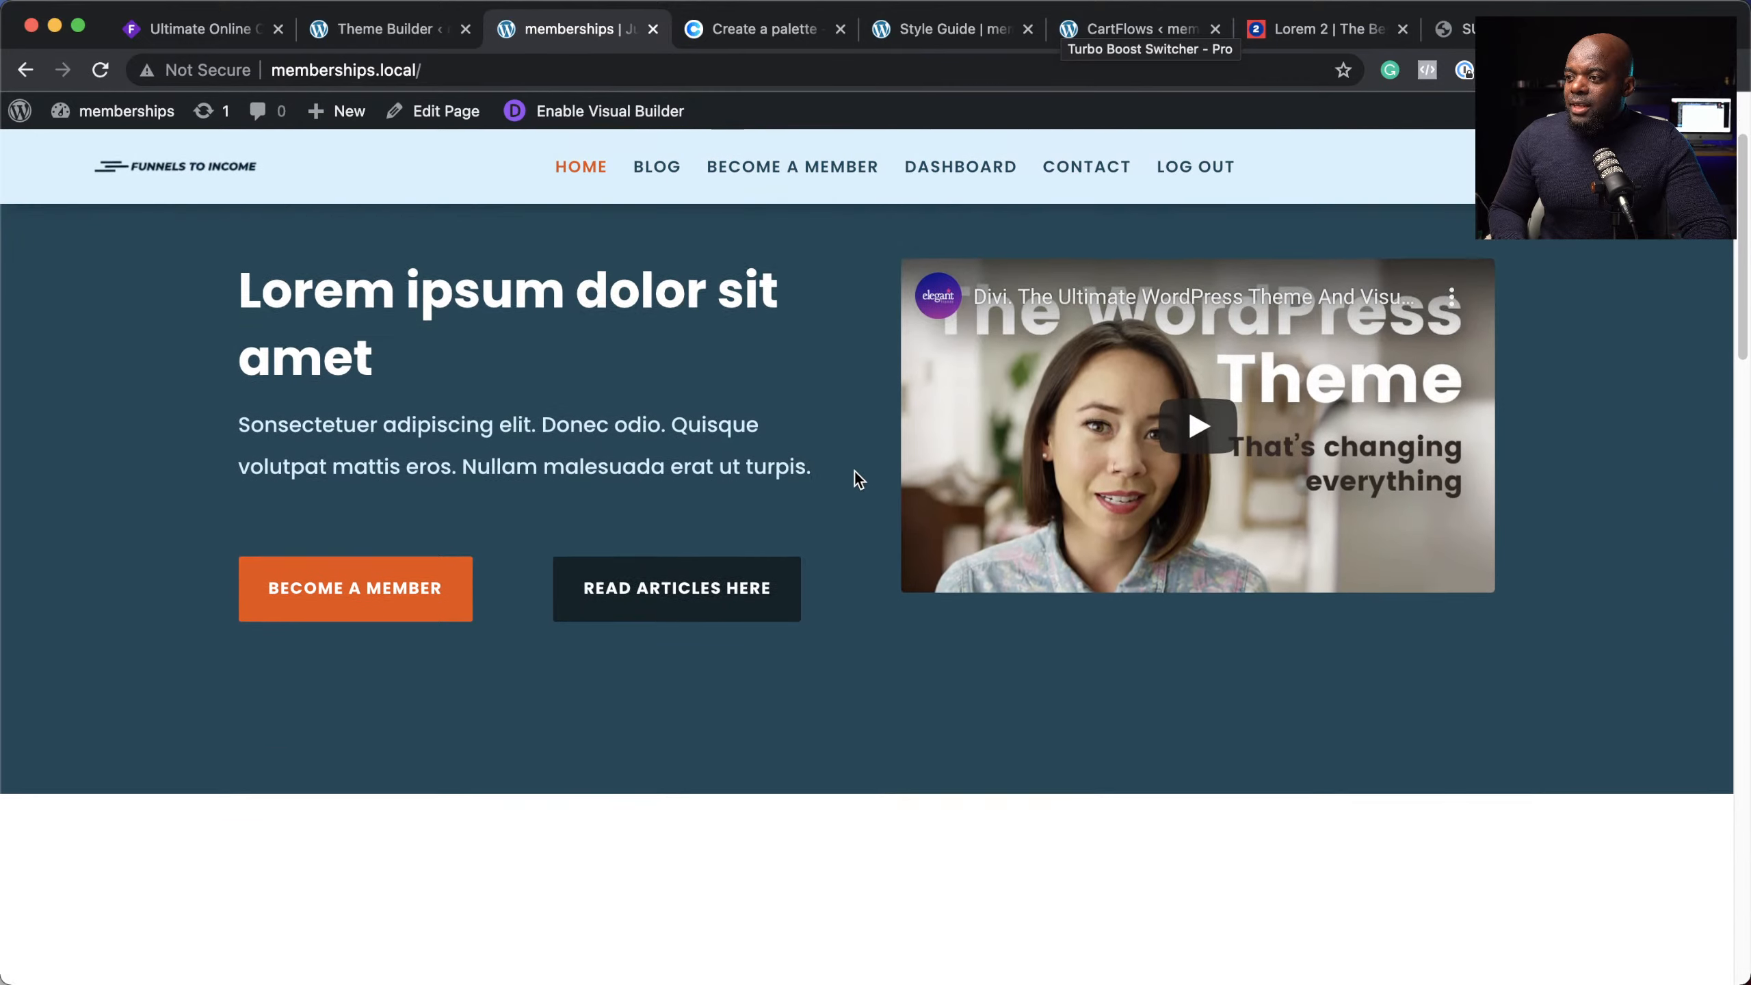
{"action": "scroll", "coordinate": [855, 476], "scroll_direction": "down", "scroll_amount": 15}
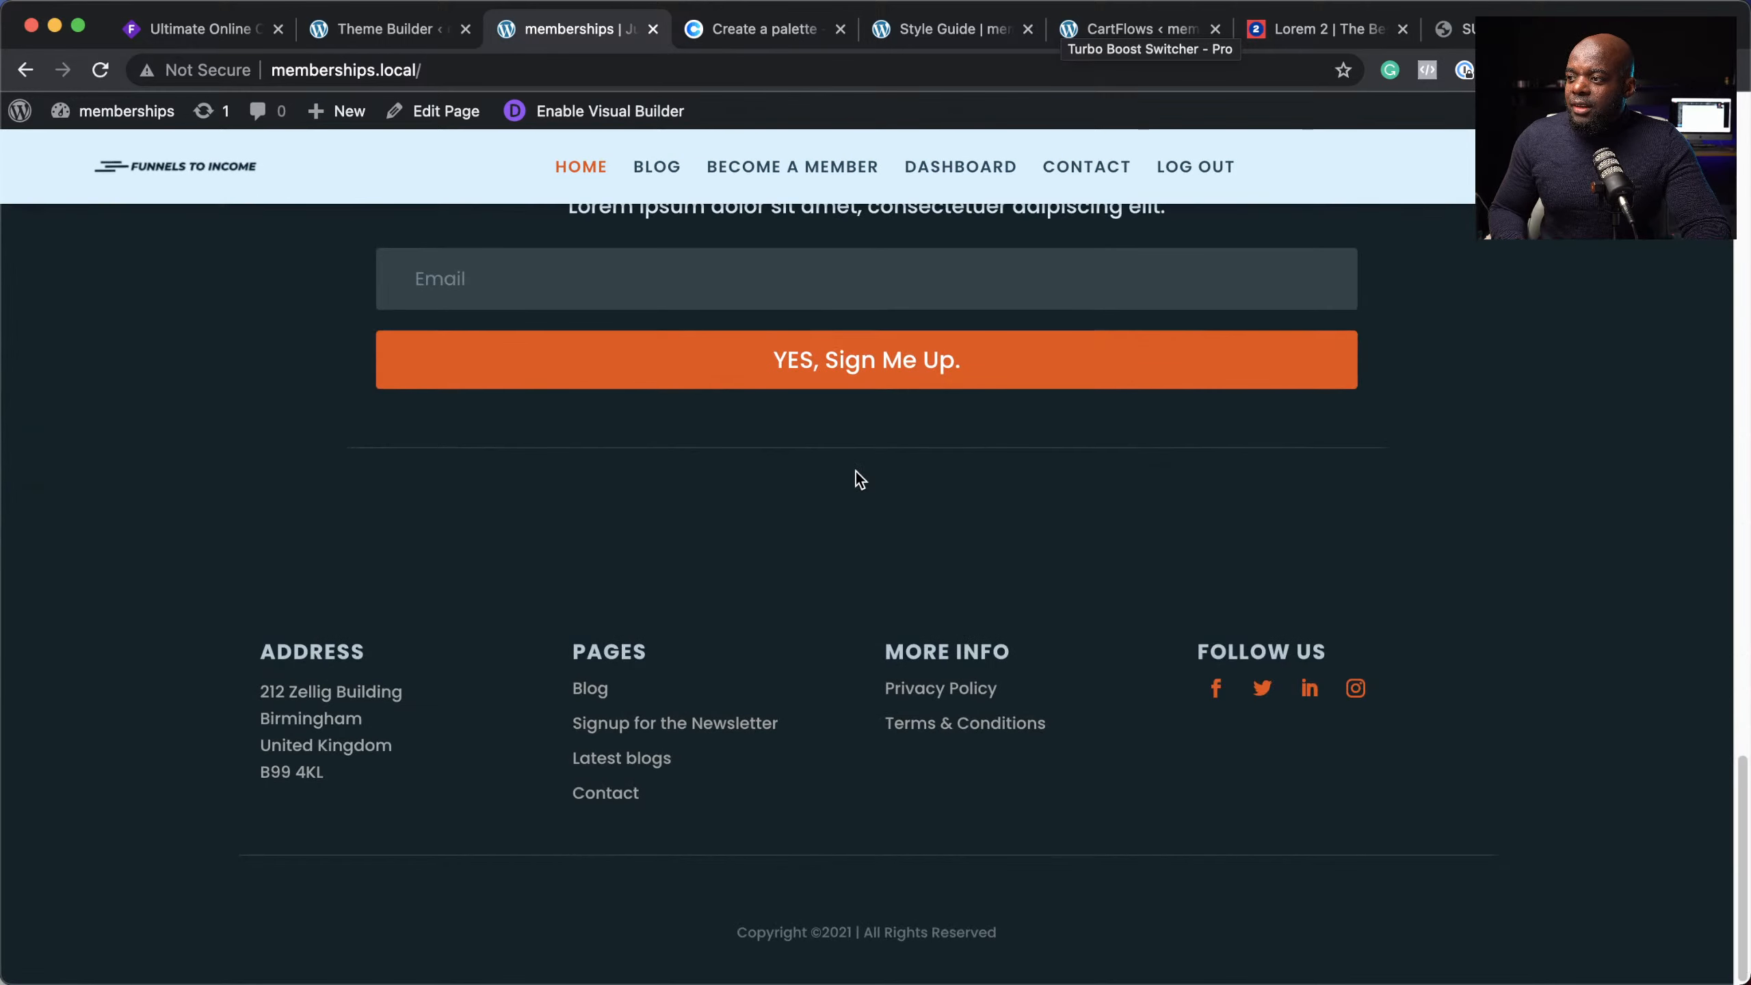
{"action": "left_click", "coordinate": [383, 30]}
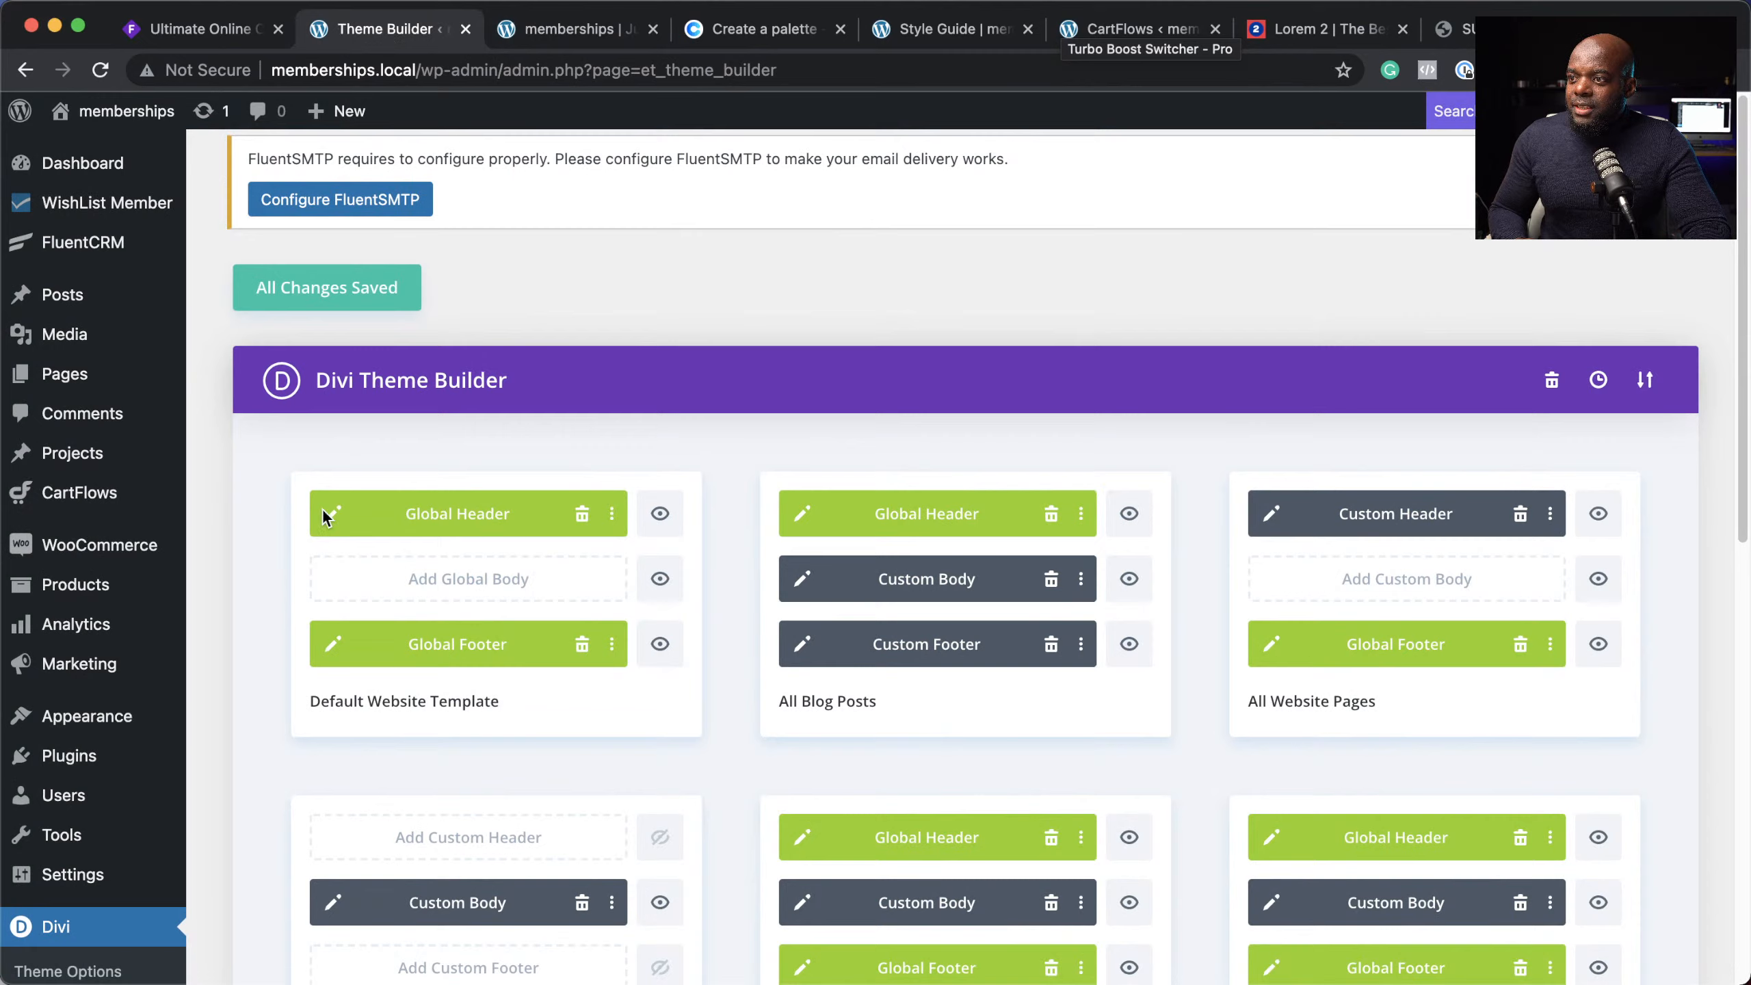
Step: Give the Global Footer signup section a #006bb8 blue background, save it, and exit the builder
{"action": "left_click", "coordinate": [337, 645]}
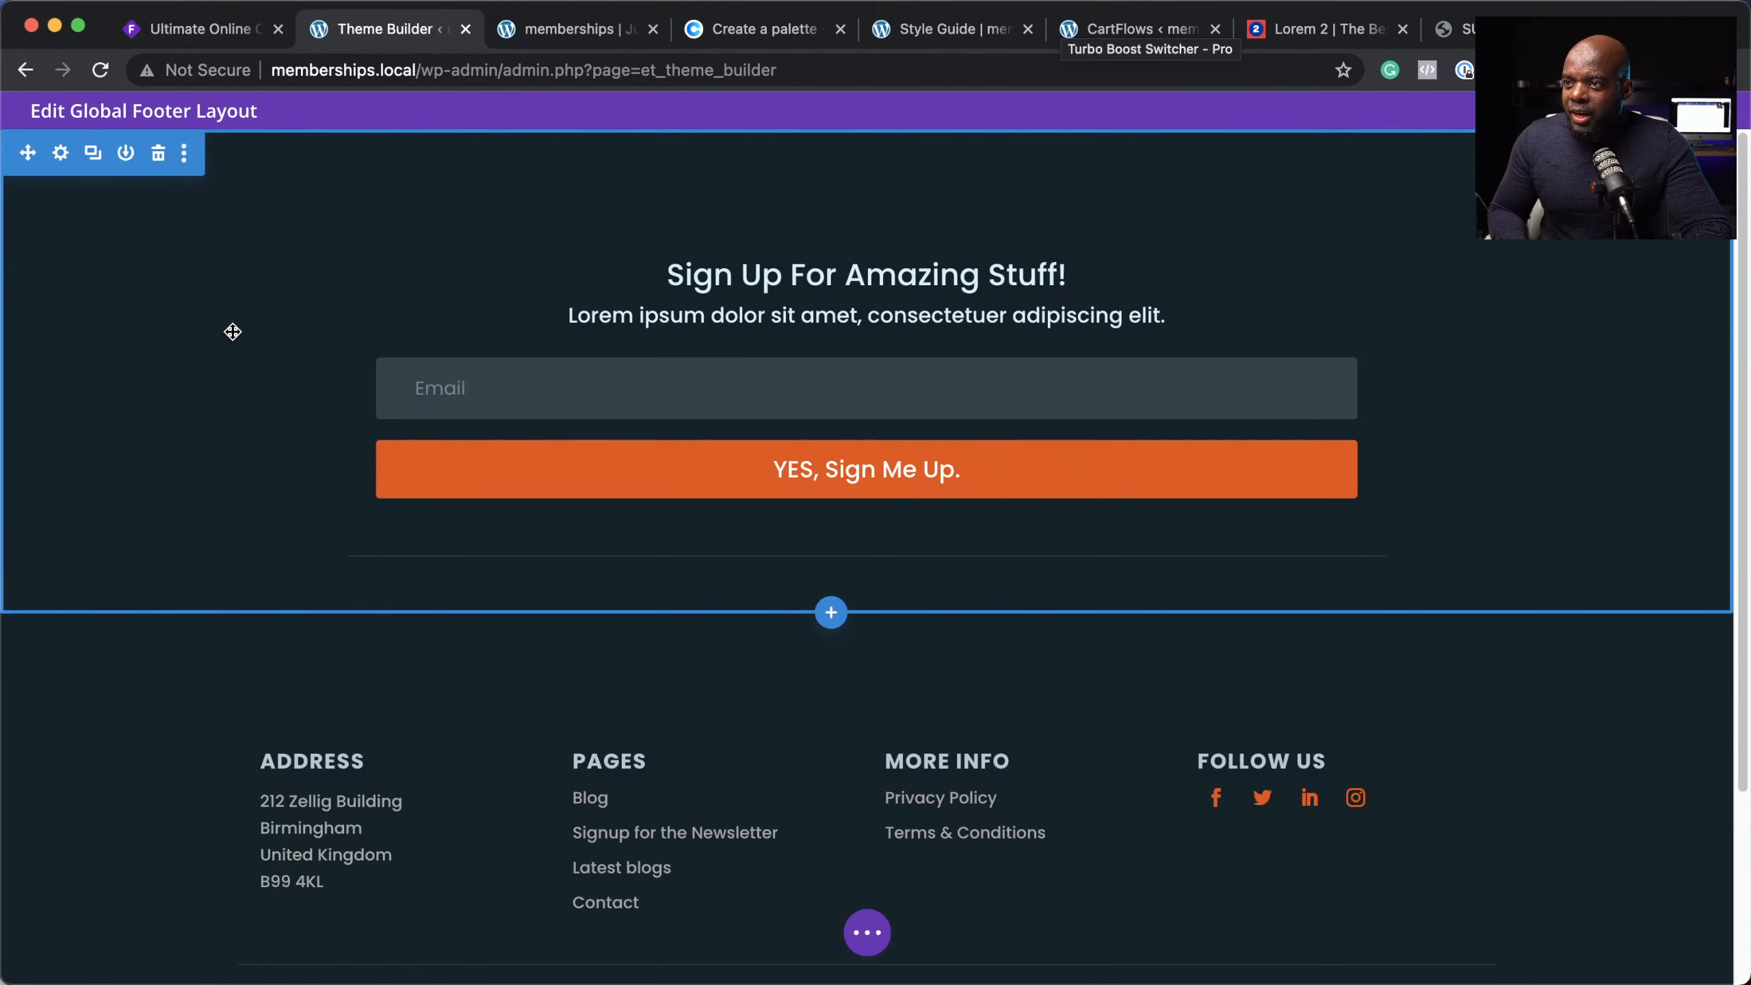
{"action": "left_click", "coordinate": [61, 154]}
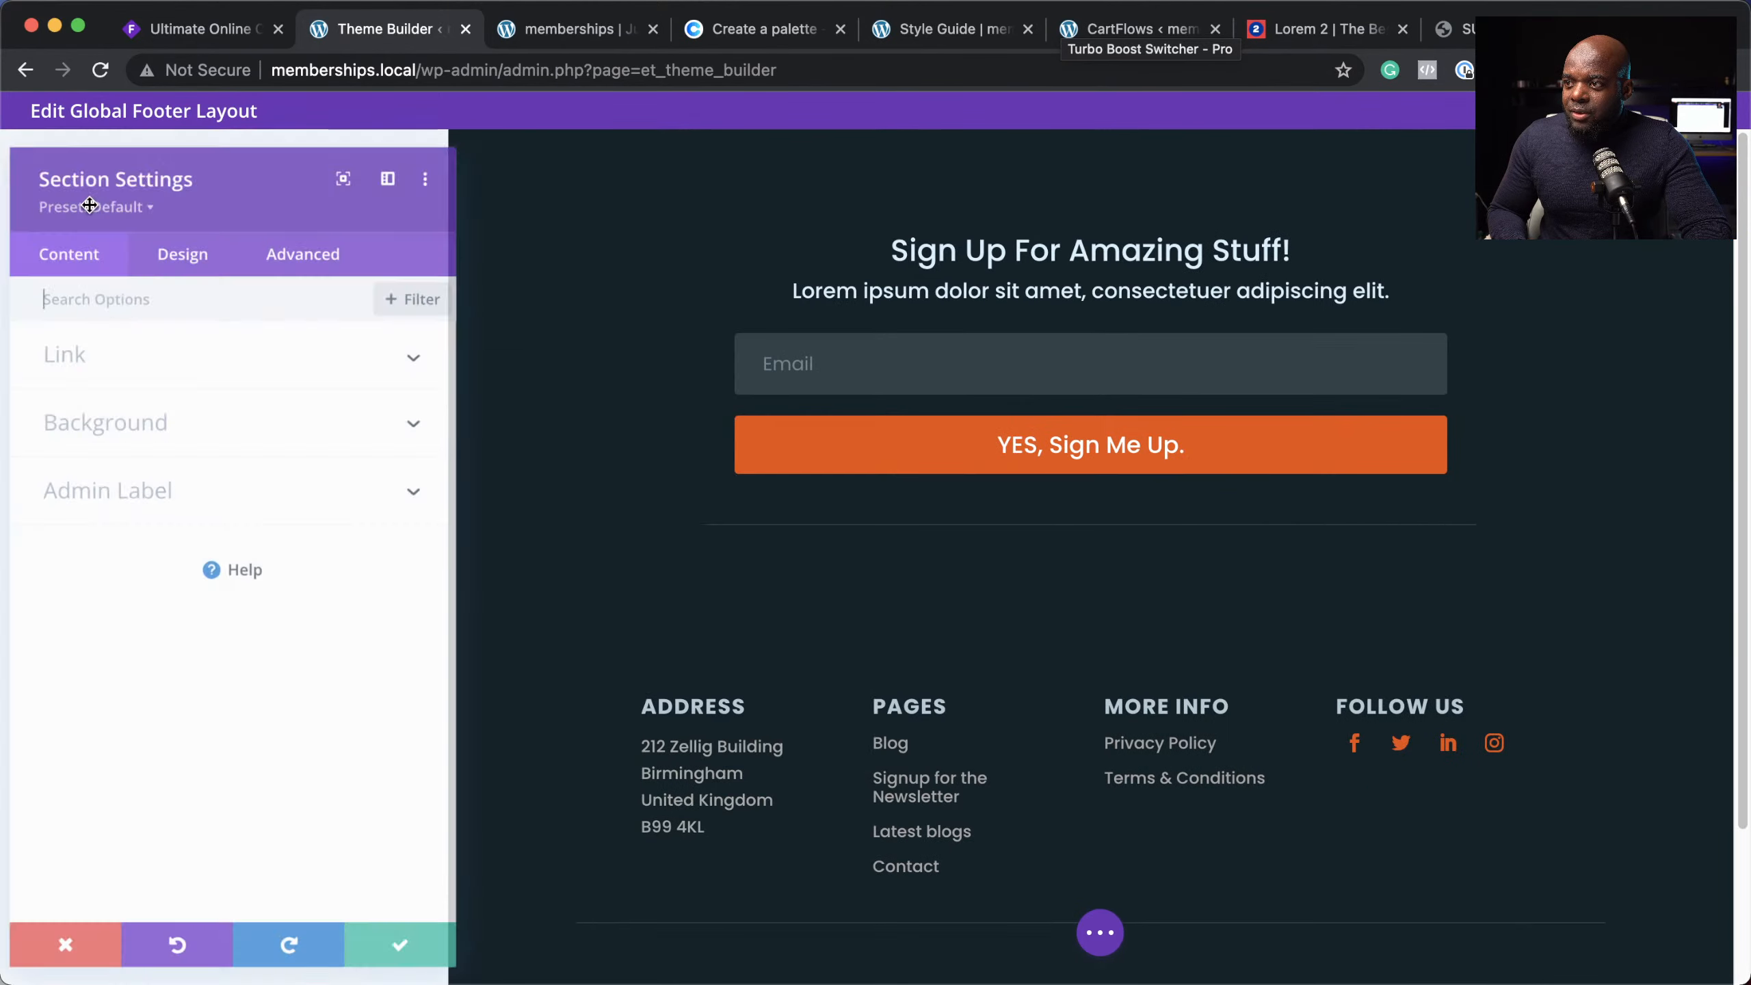
{"action": "left_click", "coordinate": [145, 417]}
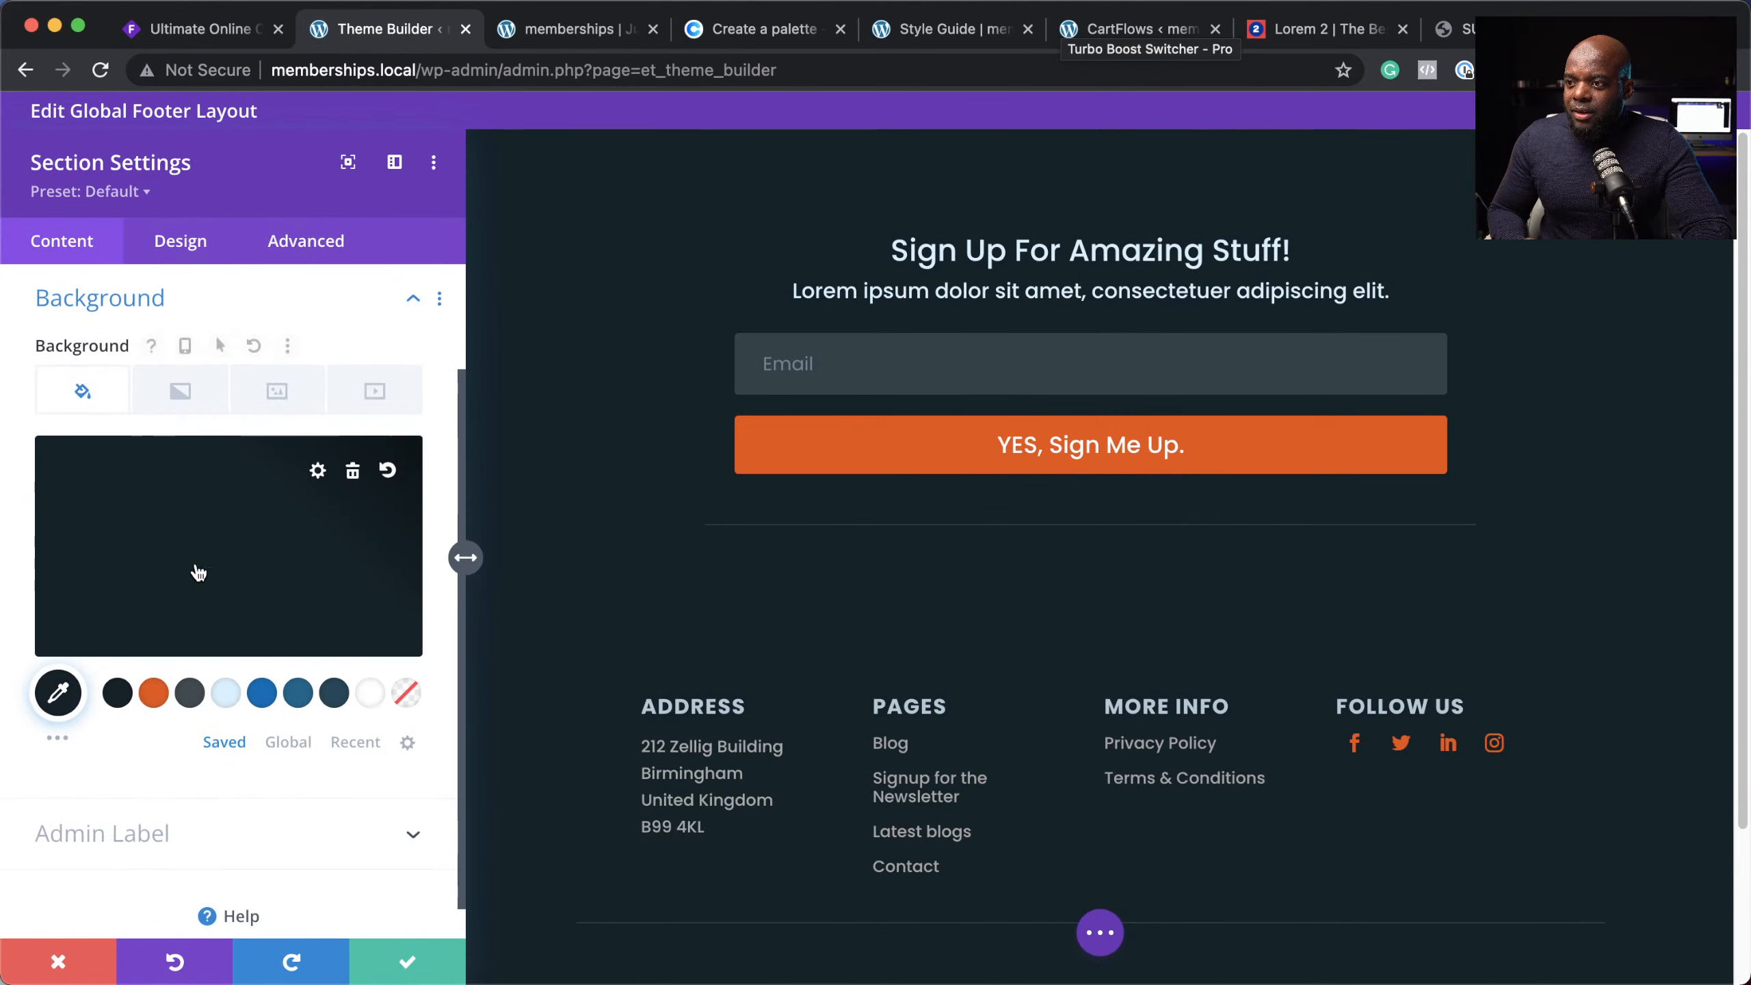
{"action": "left_click", "coordinate": [268, 698]}
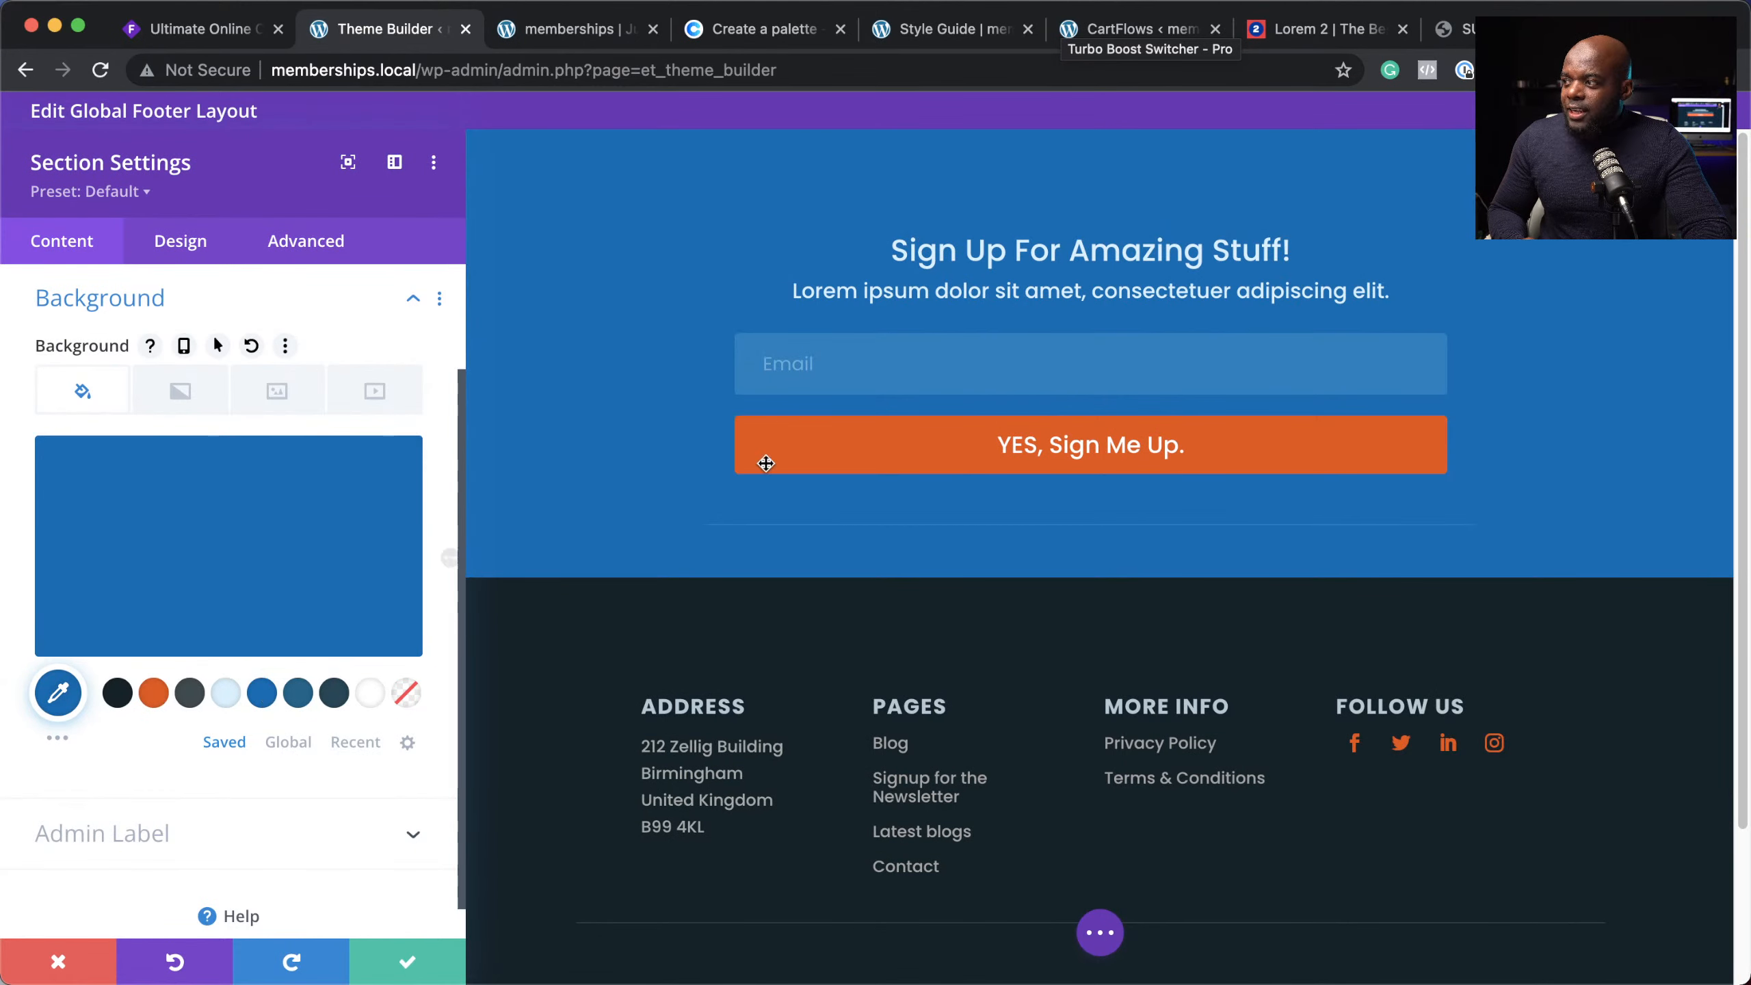
{"action": "left_click", "coordinate": [408, 974]}
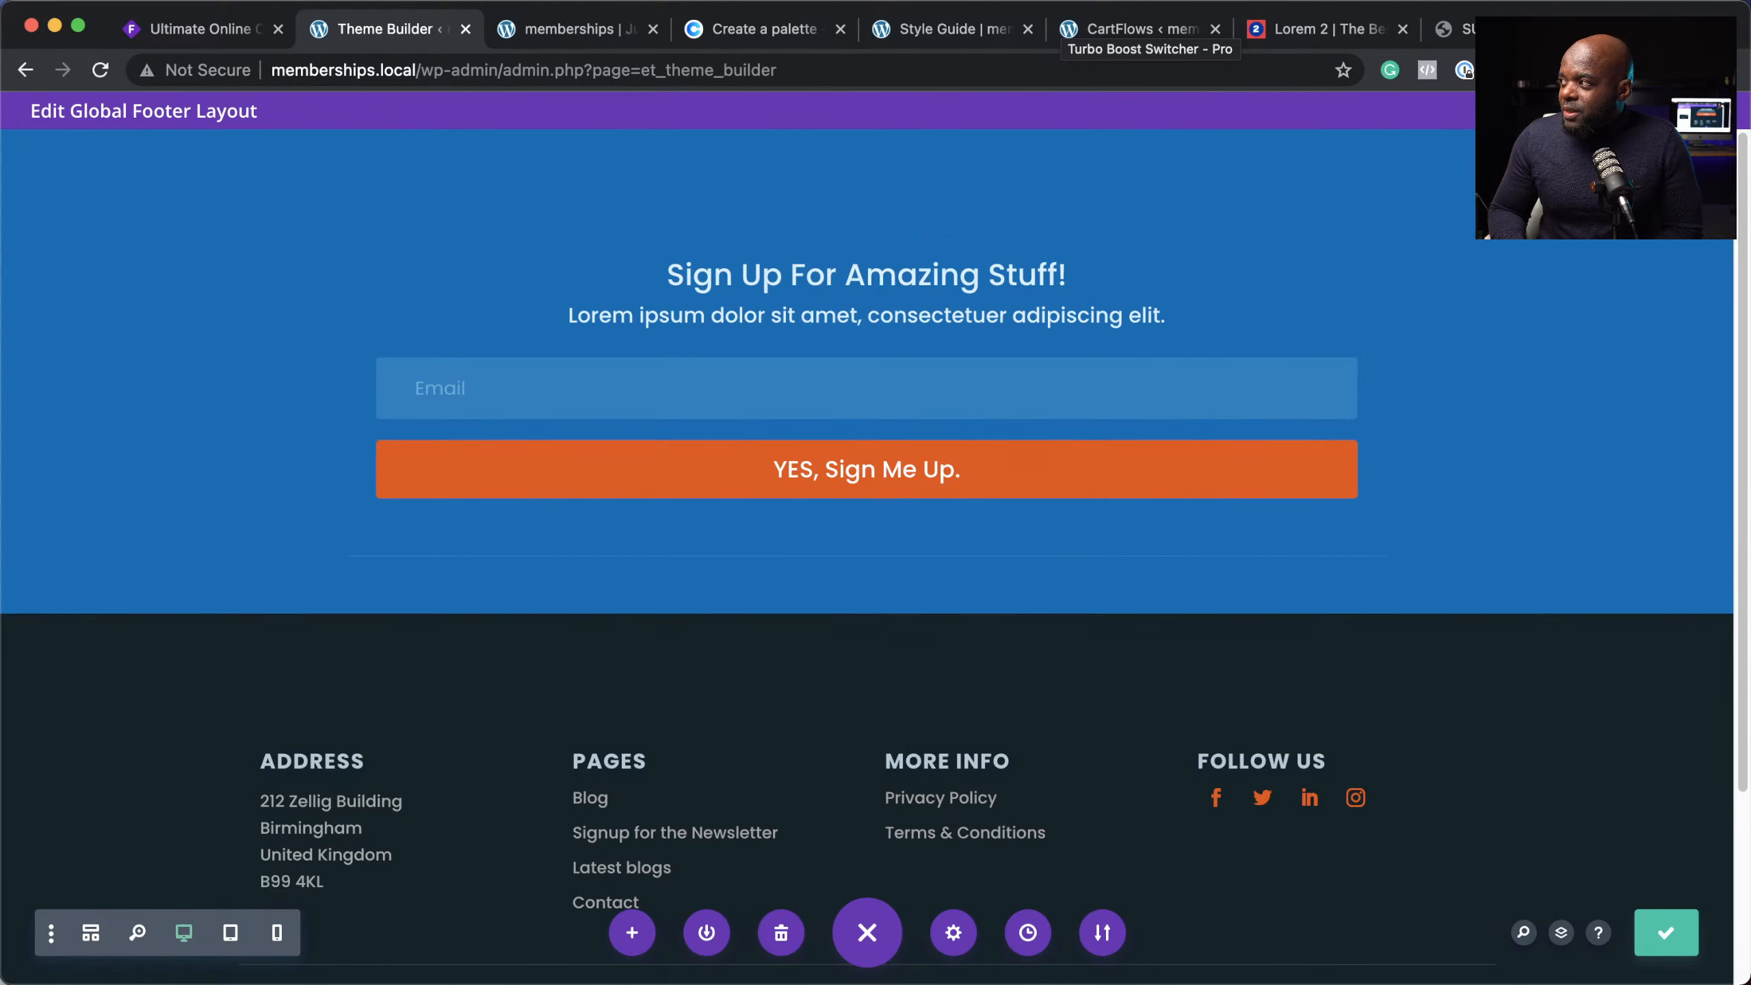
{"action": "left_click", "coordinate": [1719, 110]}
{"action": "left_click", "coordinate": [382, 299]}
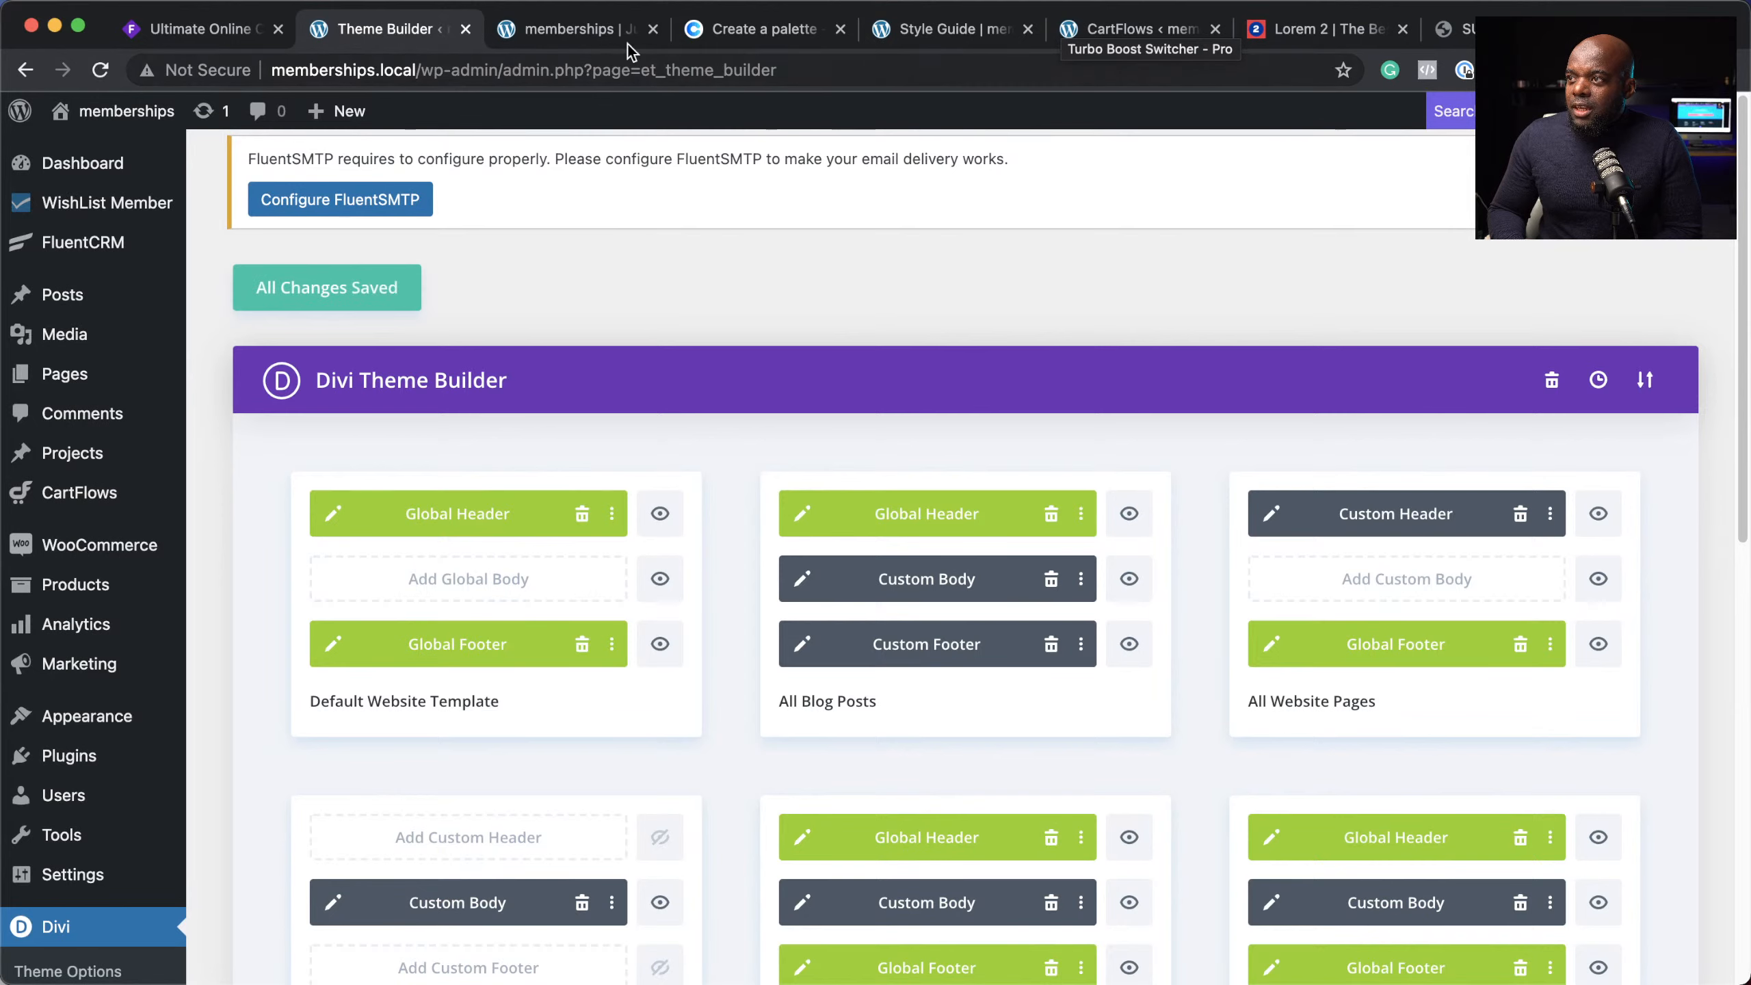
Step: Check the blue signup footer on the live homepage and Contact page, then go back
{"action": "left_click", "coordinate": [580, 22]}
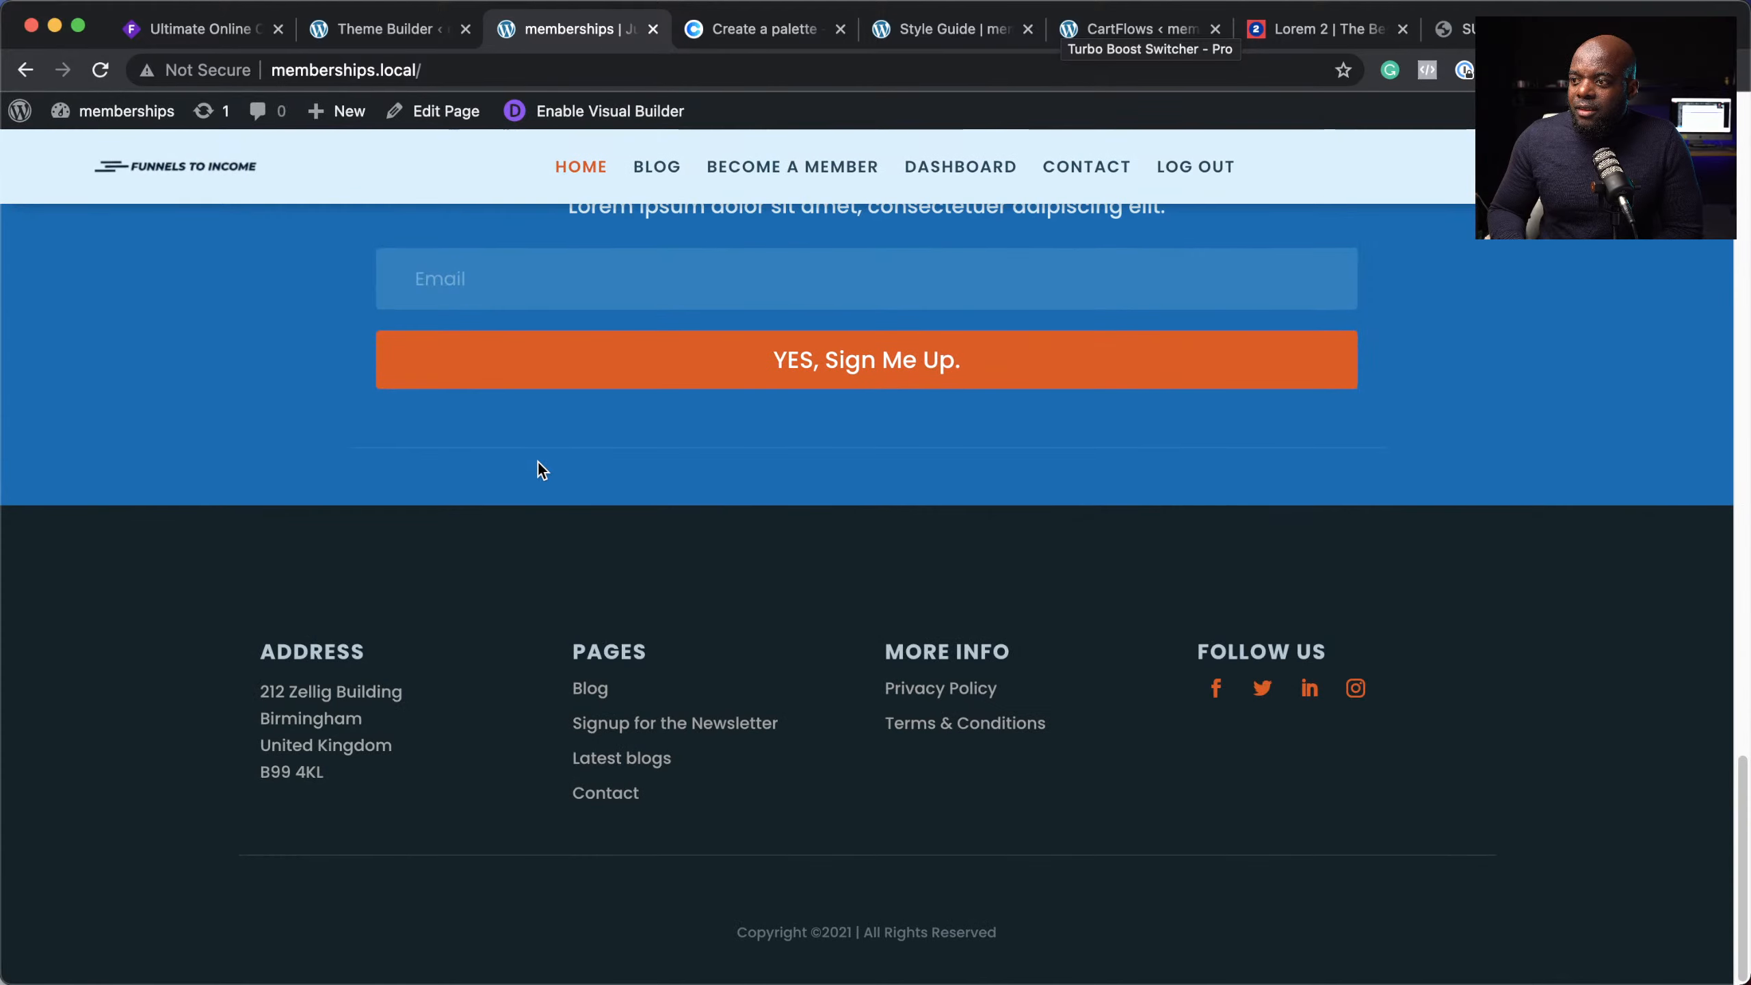
{"action": "scroll", "coordinate": [1404, 656], "scroll_direction": "up", "scroll_amount": 12}
{"action": "scroll", "coordinate": [1403, 655], "scroll_direction": "down", "scroll_amount": 12}
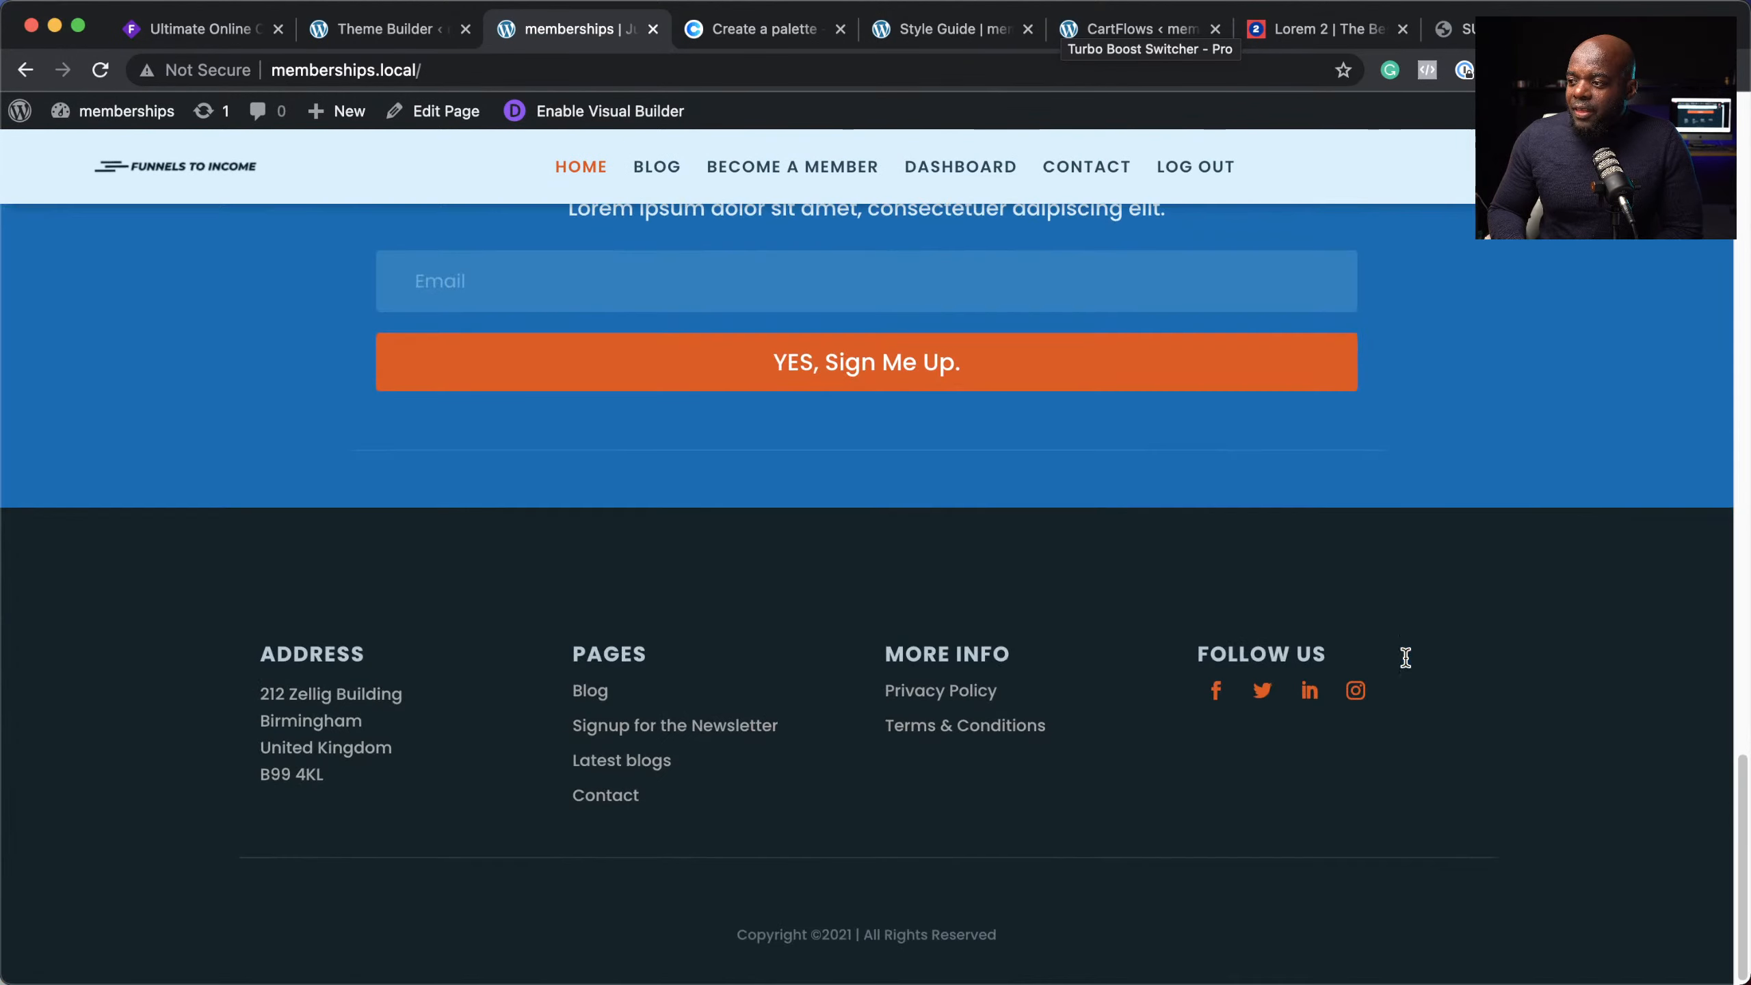
{"action": "scroll", "coordinate": [1191, 588], "scroll_direction": "up", "scroll_amount": 10}
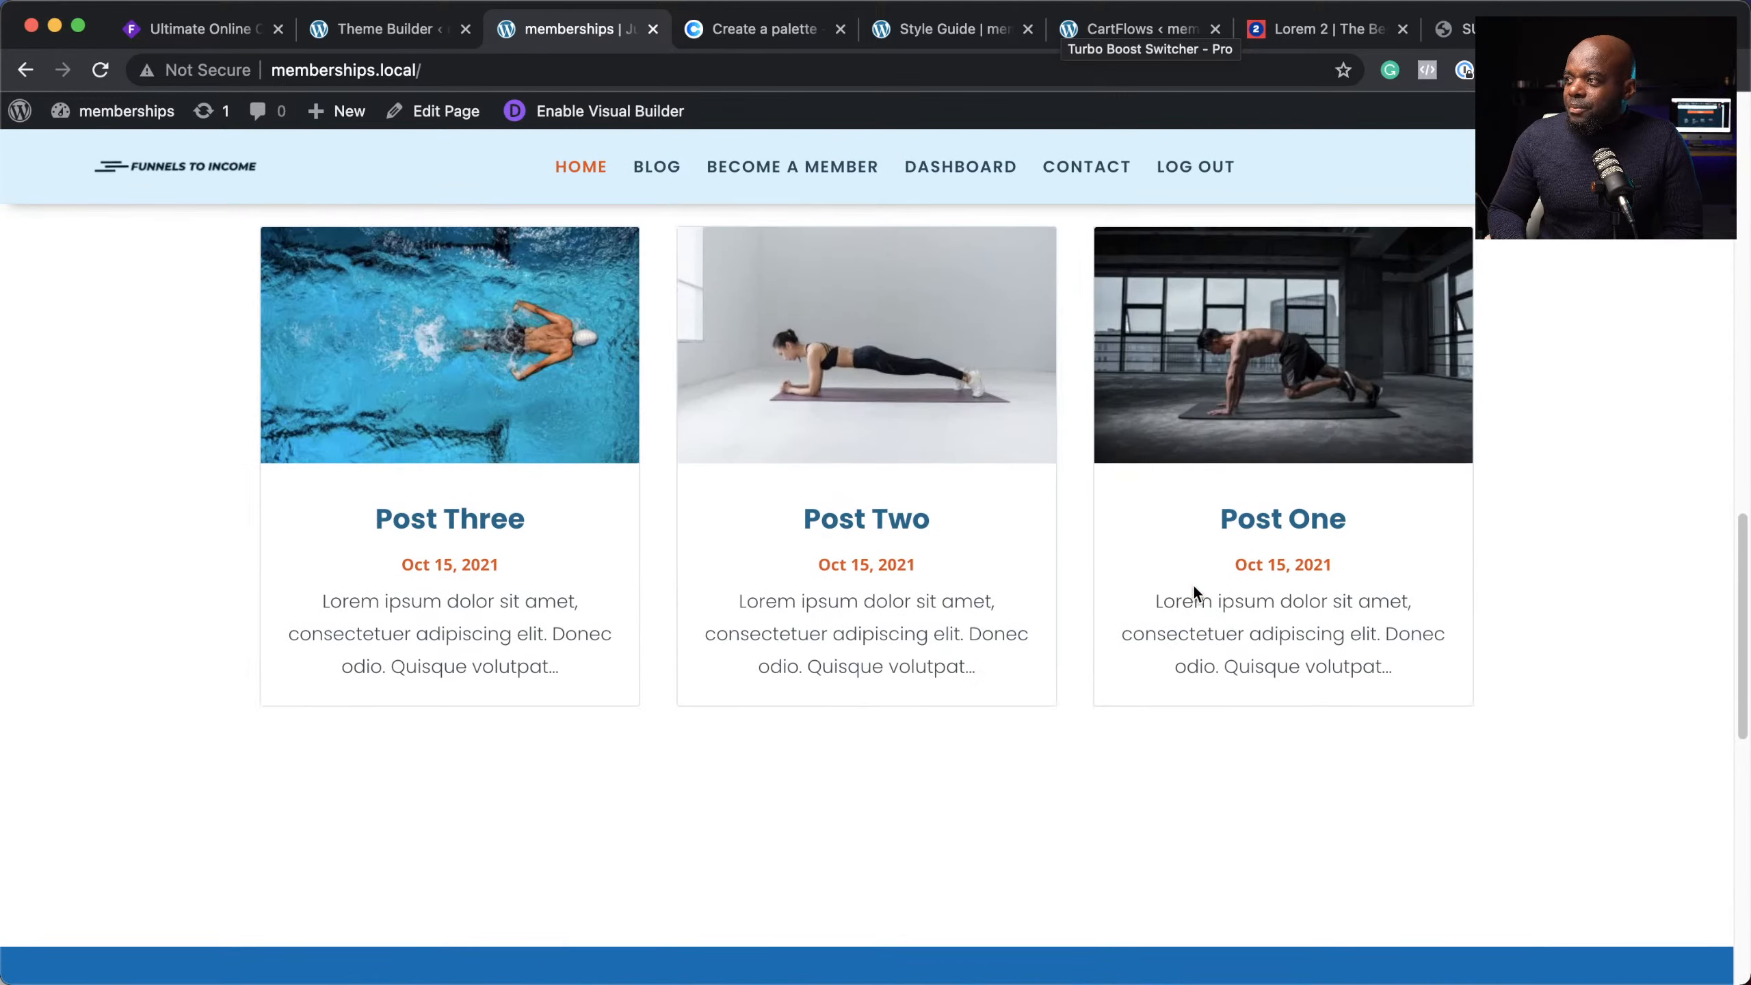
{"action": "left_click", "coordinate": [1103, 167]}
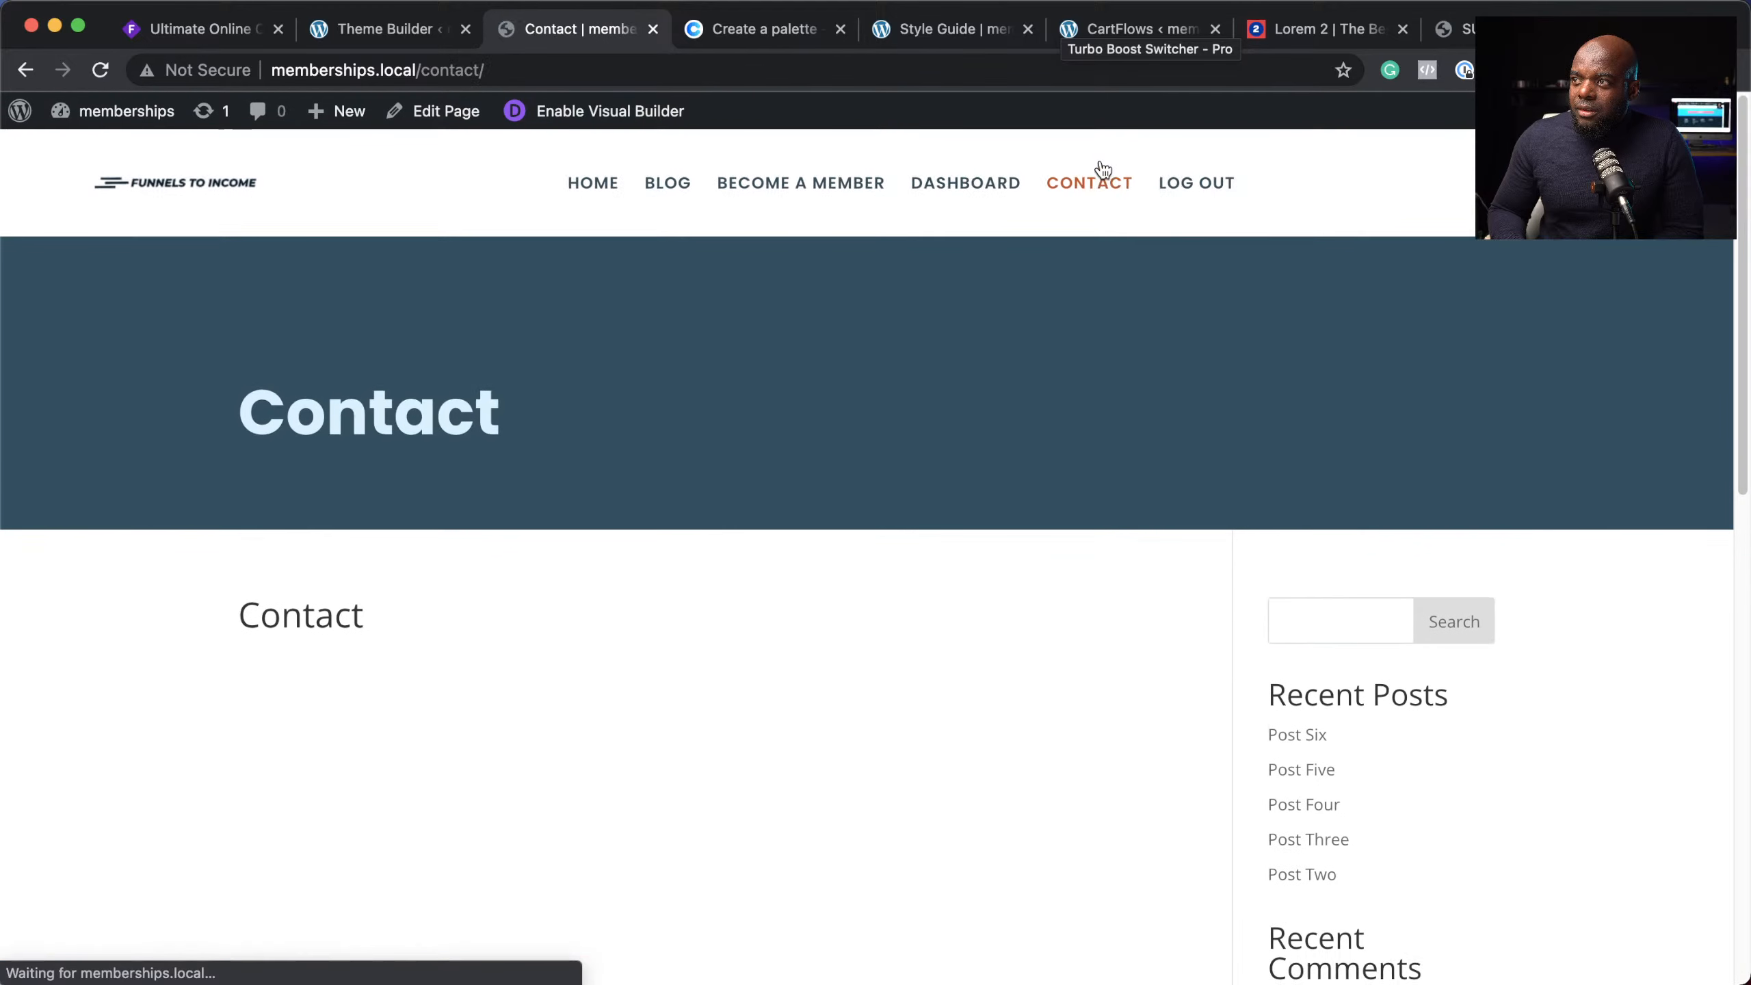
{"action": "scroll", "coordinate": [1065, 531], "scroll_direction": "down", "scroll_amount": 10}
{"action": "scroll", "coordinate": [1066, 530], "scroll_direction": "down", "scroll_amount": 1}
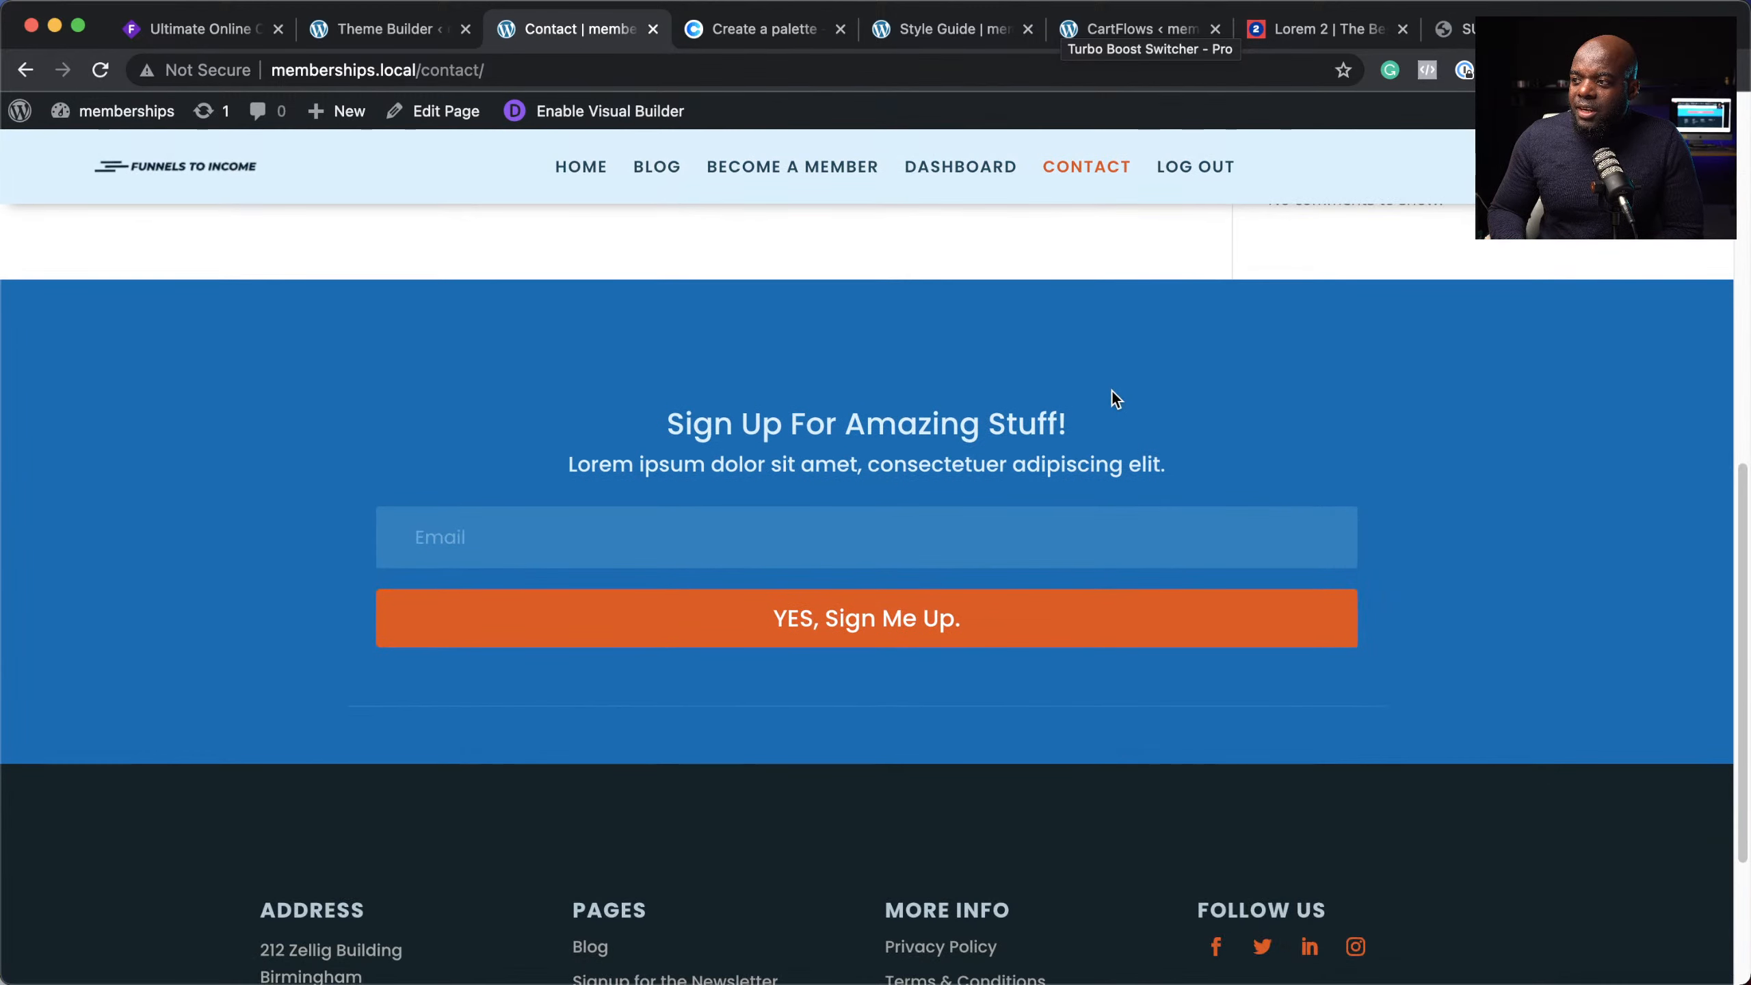
{"action": "scroll", "coordinate": [1392, 610], "scroll_direction": "down", "scroll_amount": 5}
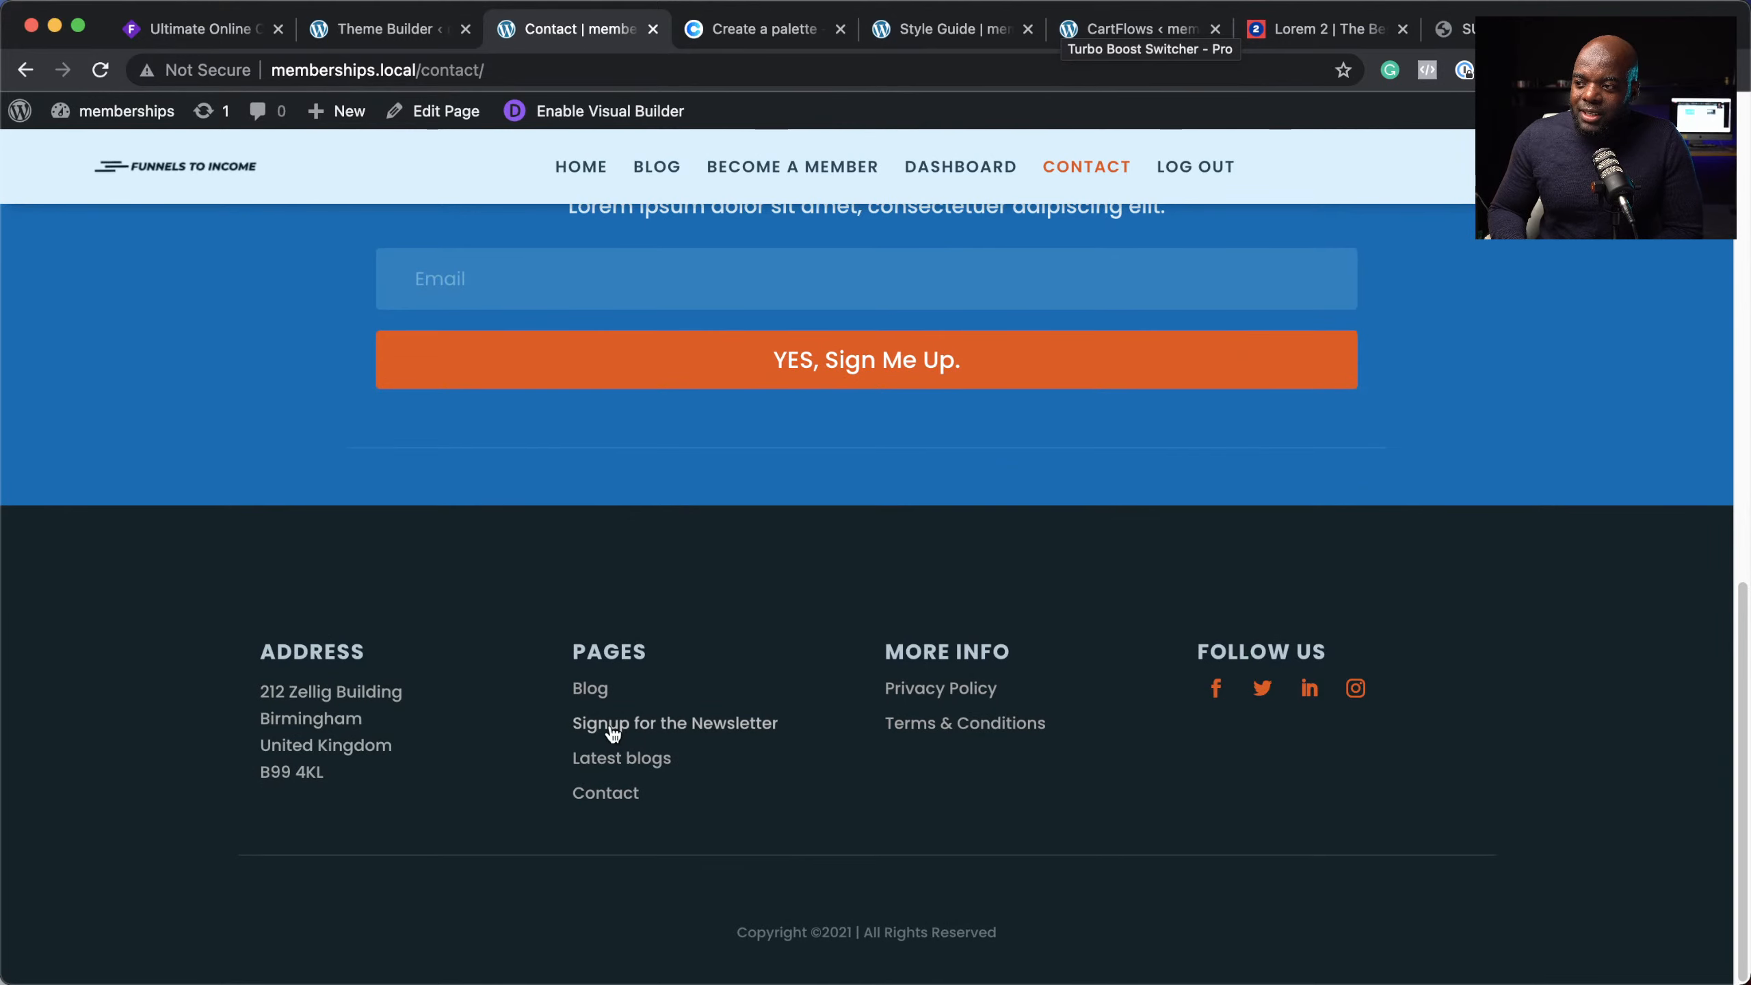
{"action": "scroll", "coordinate": [820, 634], "scroll_direction": "up", "scroll_amount": 15}
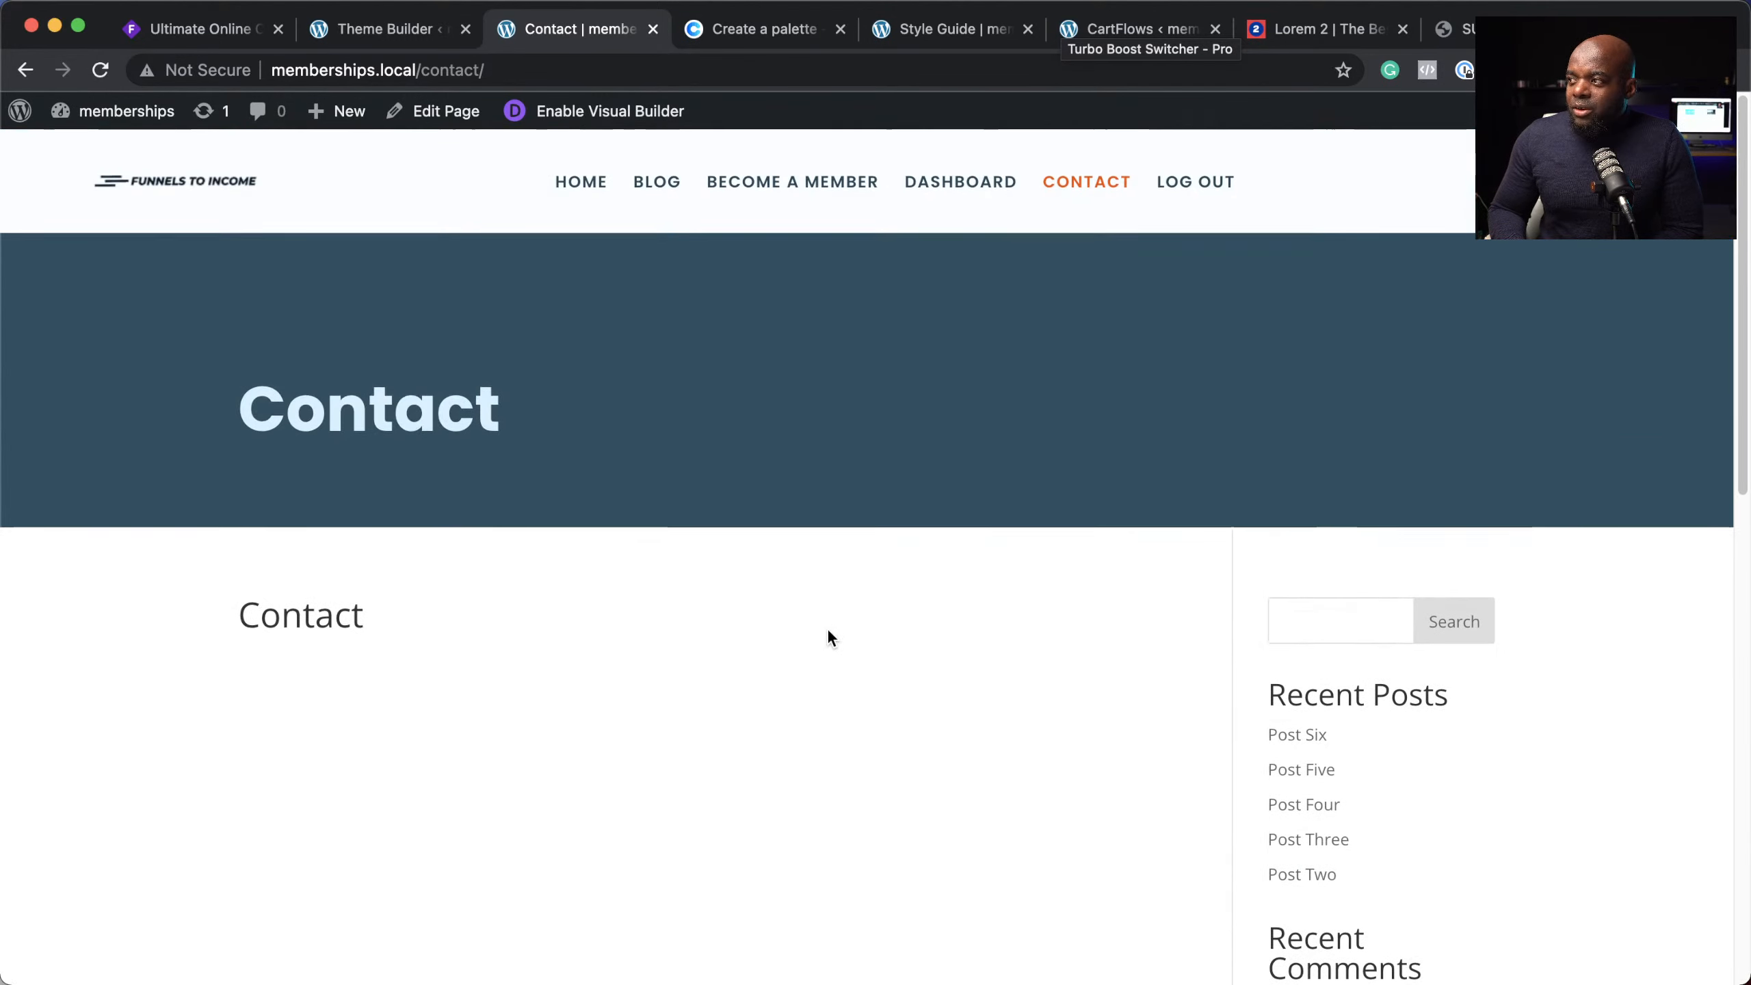
{"action": "left_click", "coordinate": [24, 71]}
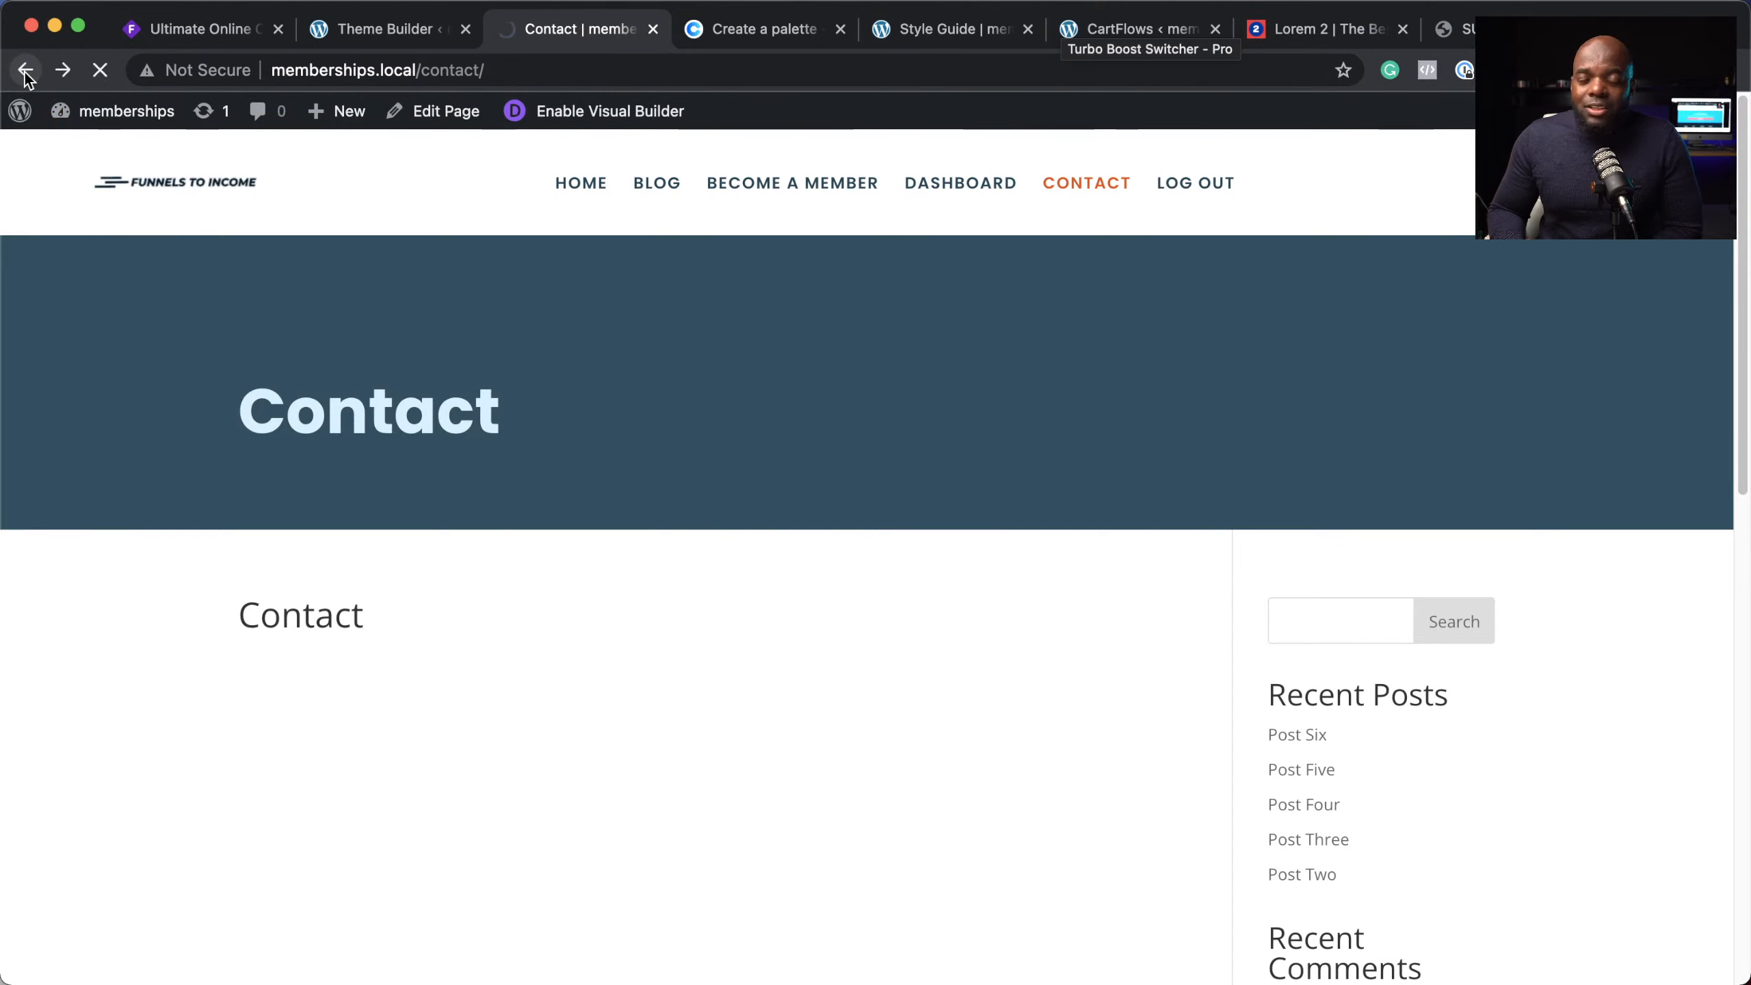
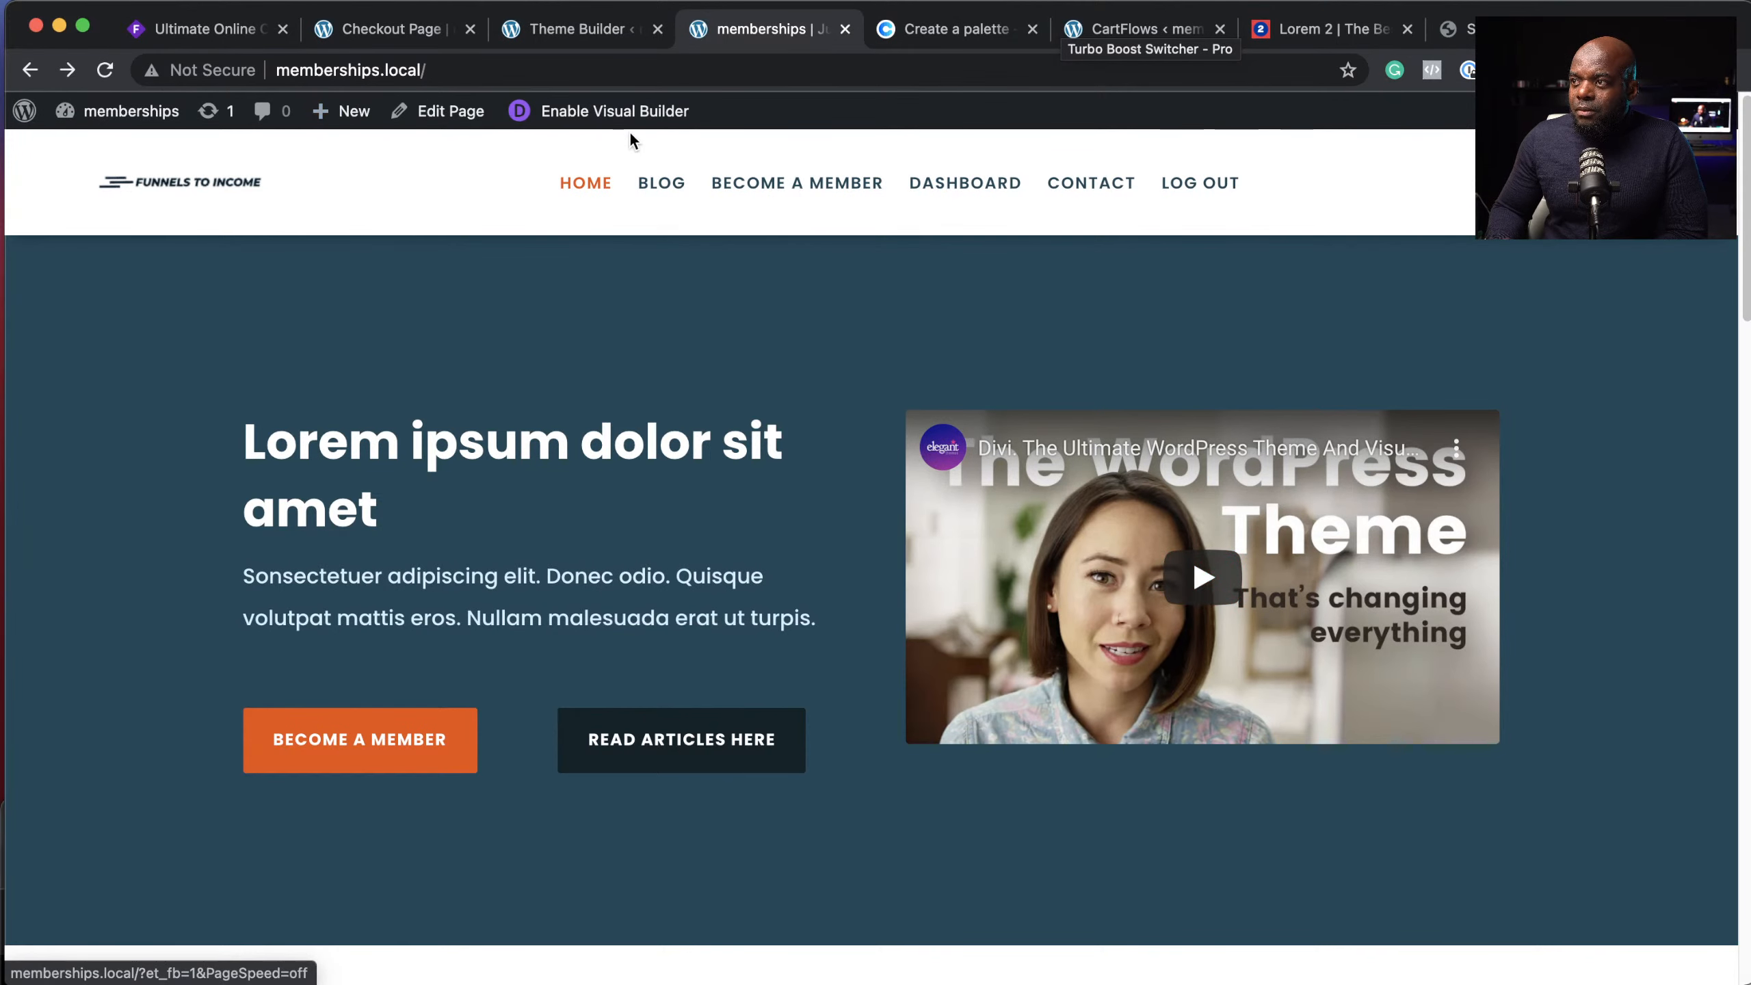
Step: Enable the Divi Visual Builder on the memberships site's homepage
{"action": "left_click", "coordinate": [602, 118]}
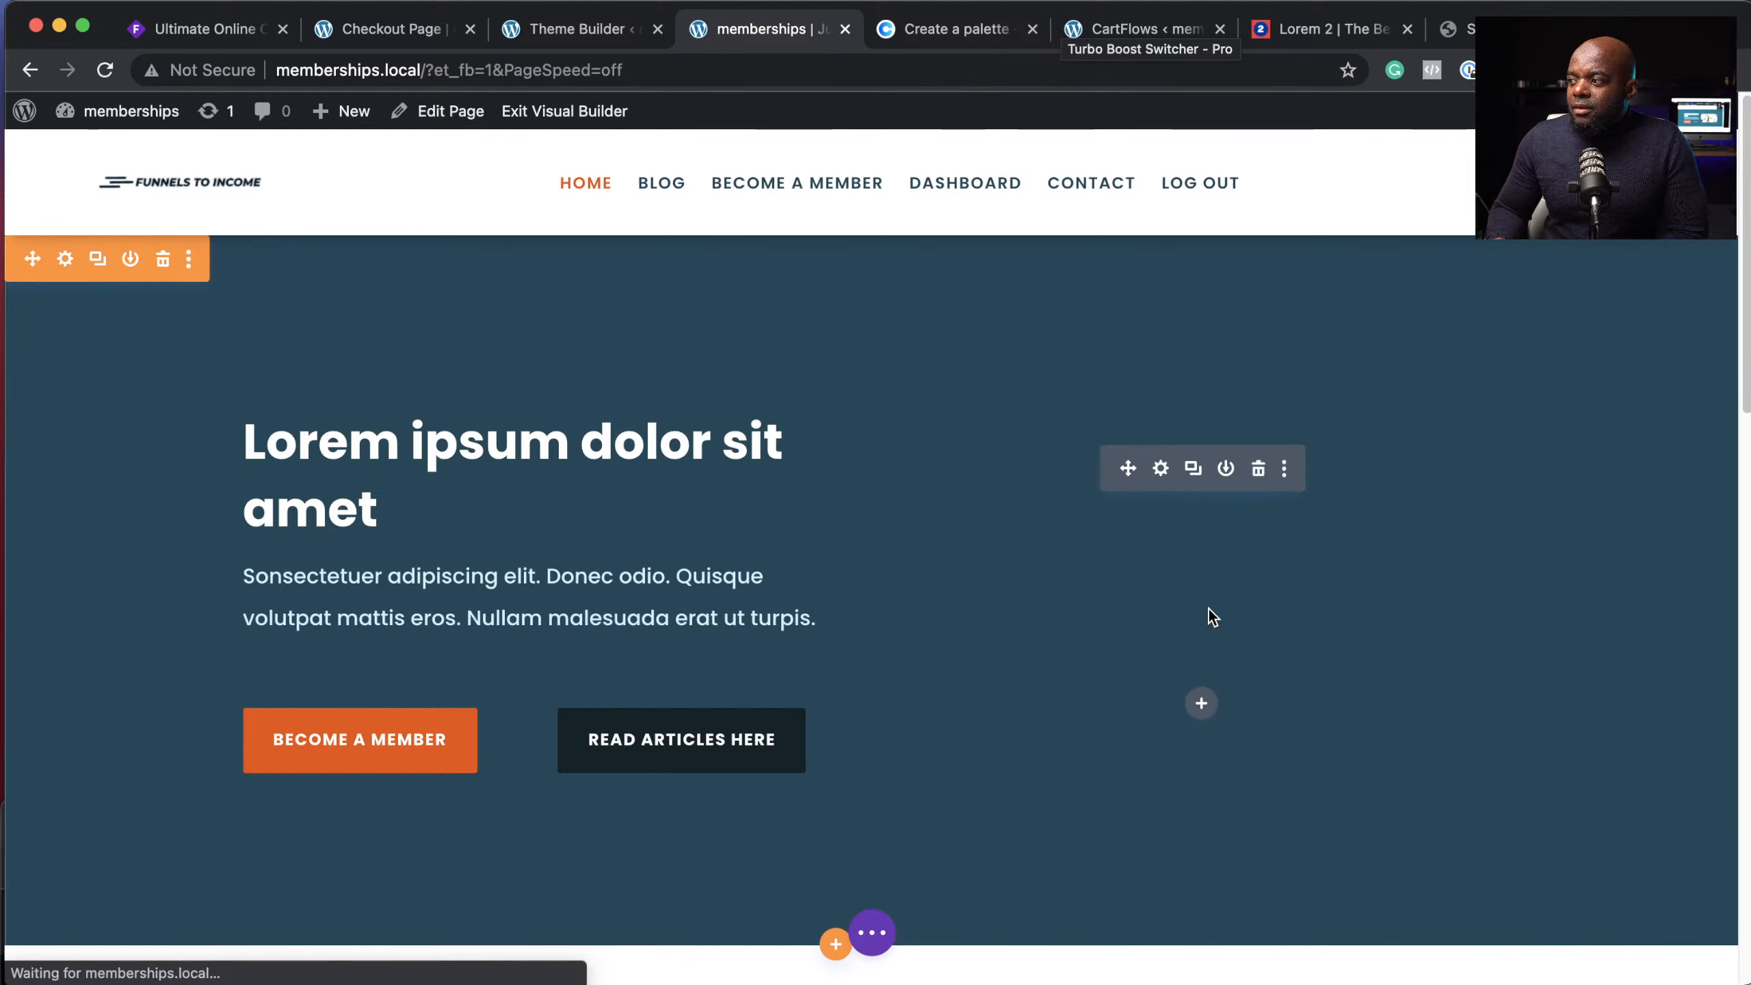
Step: Open the hero video's settings and start adding a WEBM version by URL, then cancel
{"action": "left_click", "coordinate": [1162, 471]}
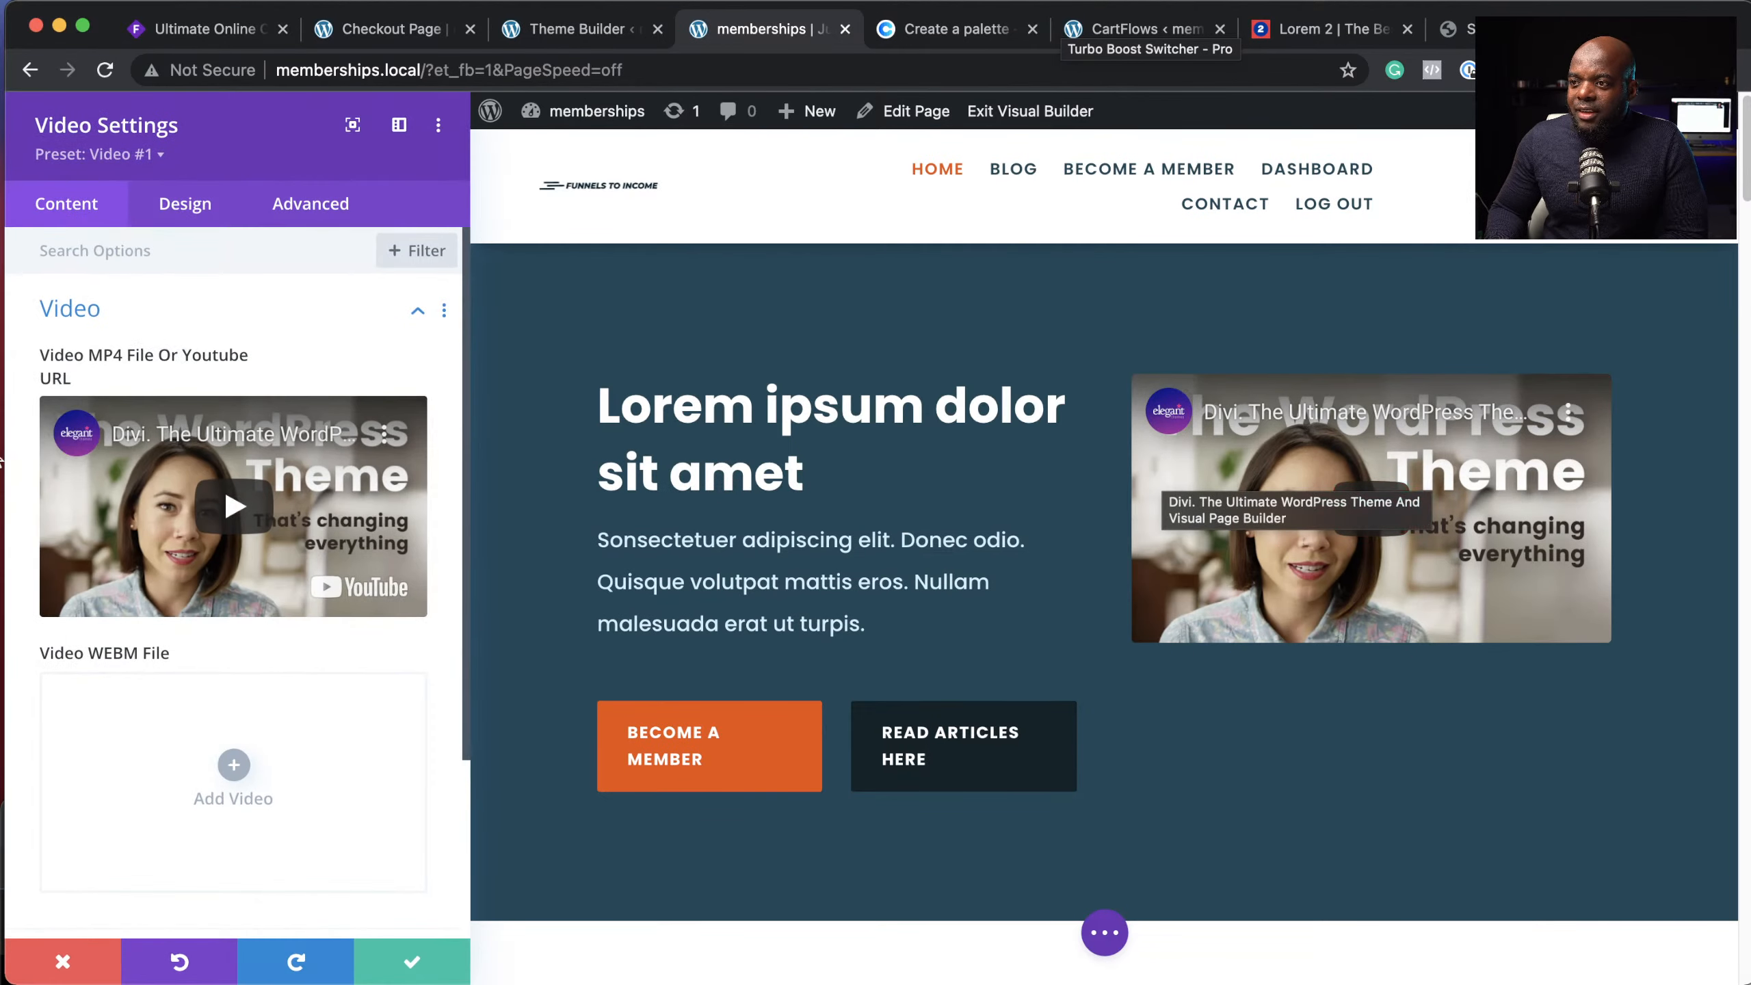
{"action": "scroll", "coordinate": [298, 664], "scroll_direction": "down", "scroll_amount": 3}
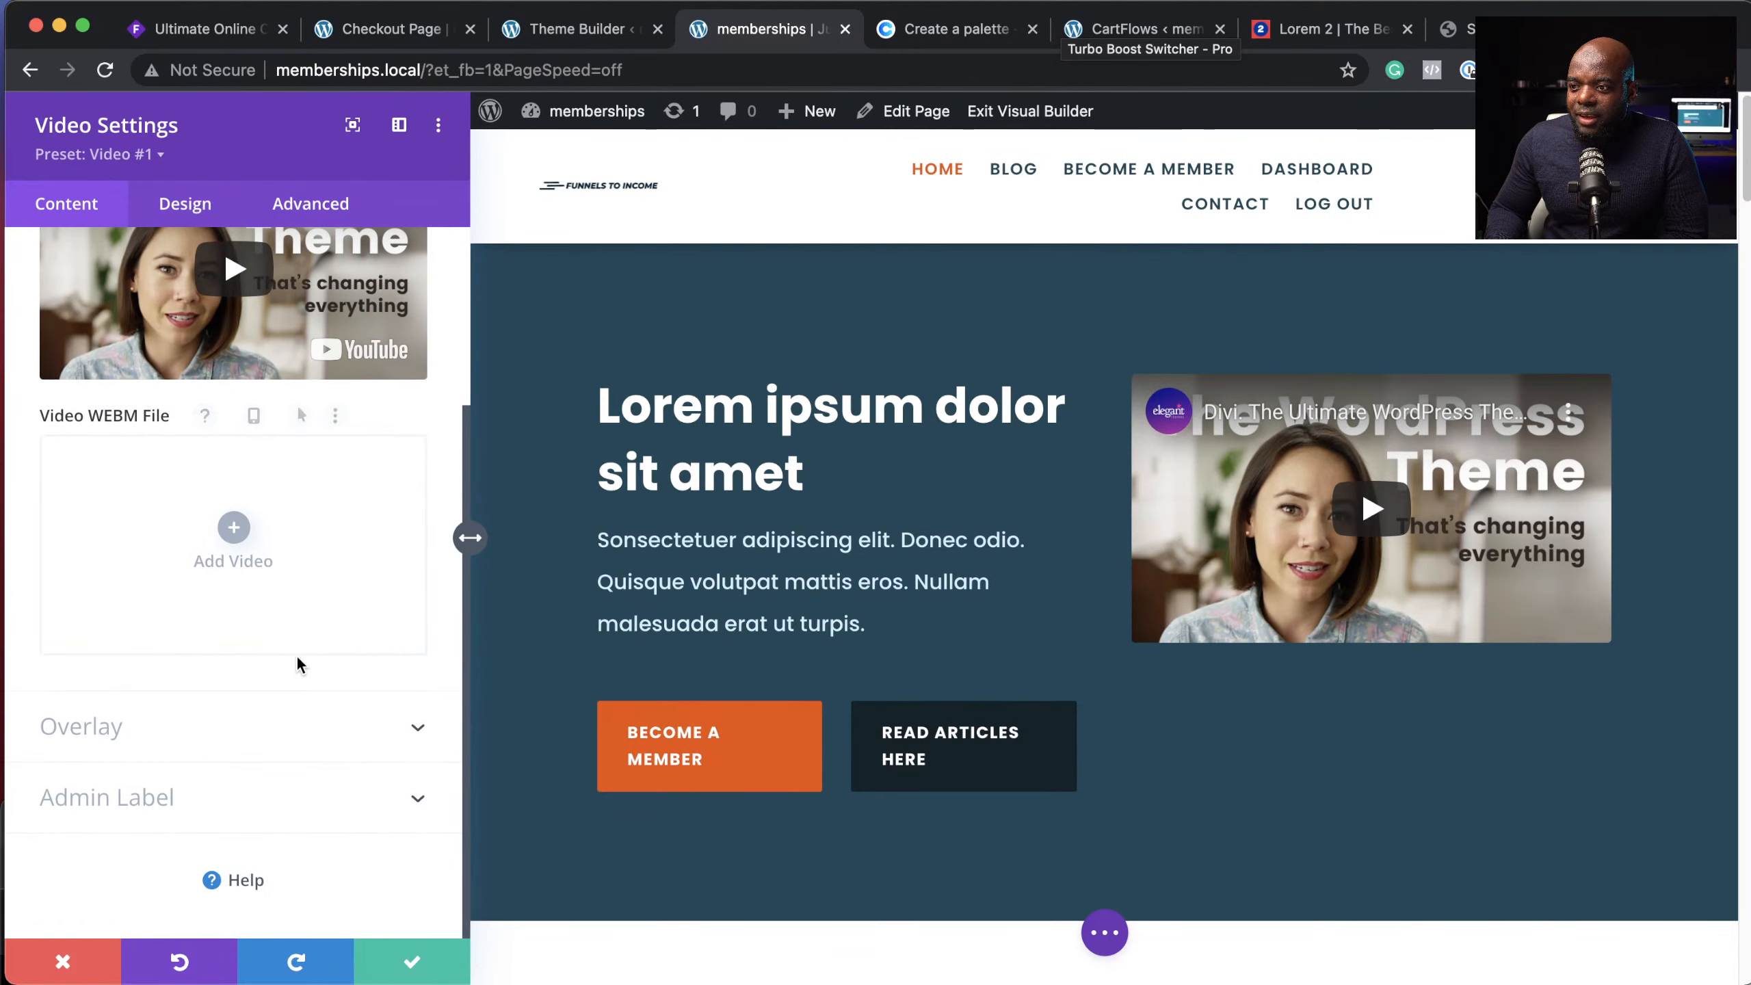
{"action": "scroll", "coordinate": [299, 662], "scroll_direction": "up", "scroll_amount": 3}
{"action": "scroll", "coordinate": [301, 660], "scroll_direction": "down", "scroll_amount": 1}
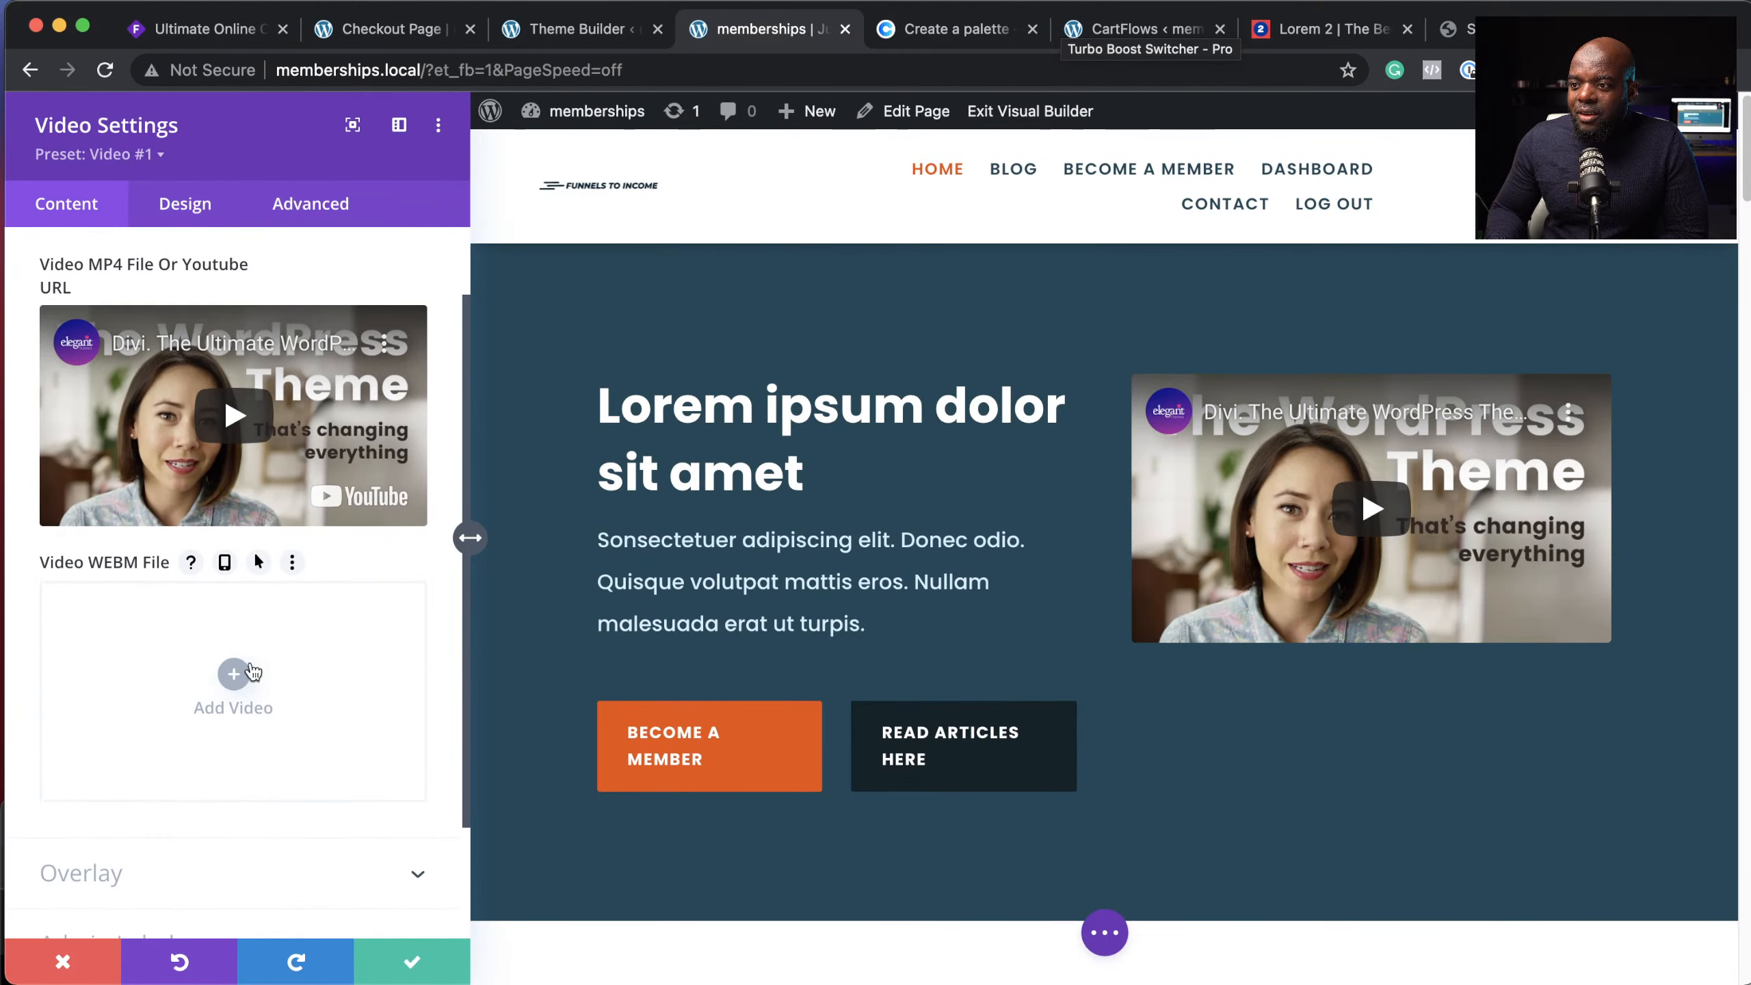
{"action": "left_click", "coordinate": [235, 676]}
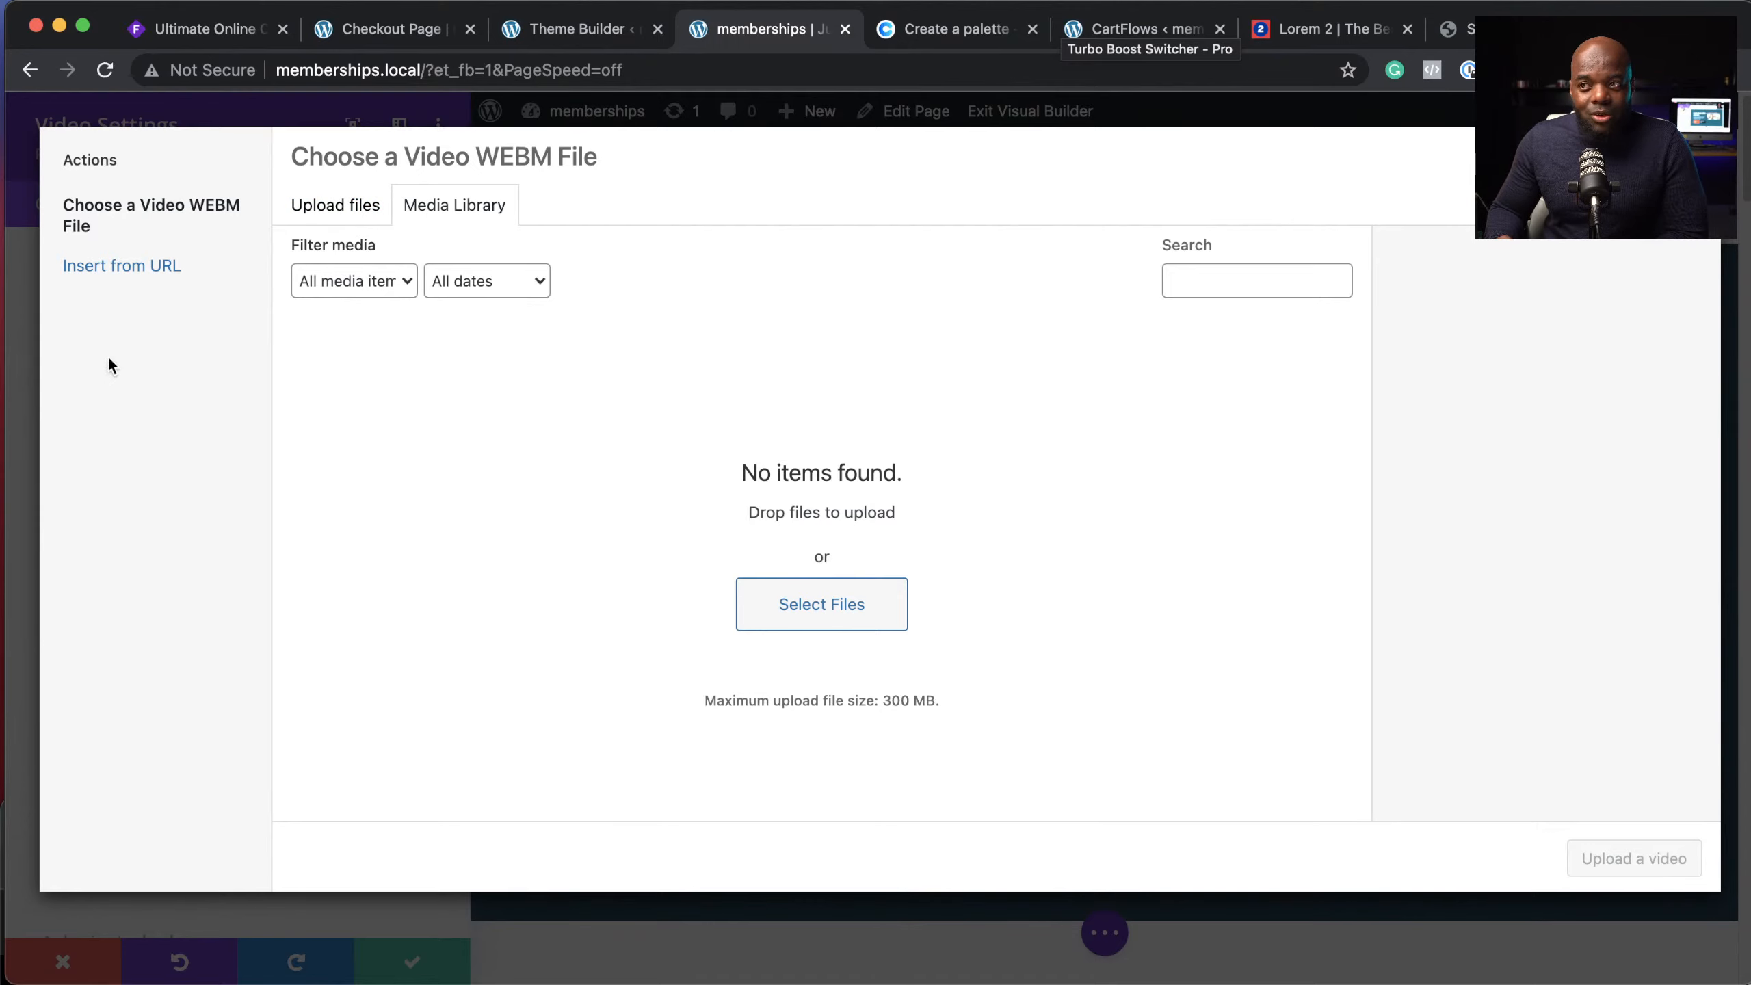
{"action": "left_click", "coordinate": [127, 272]}
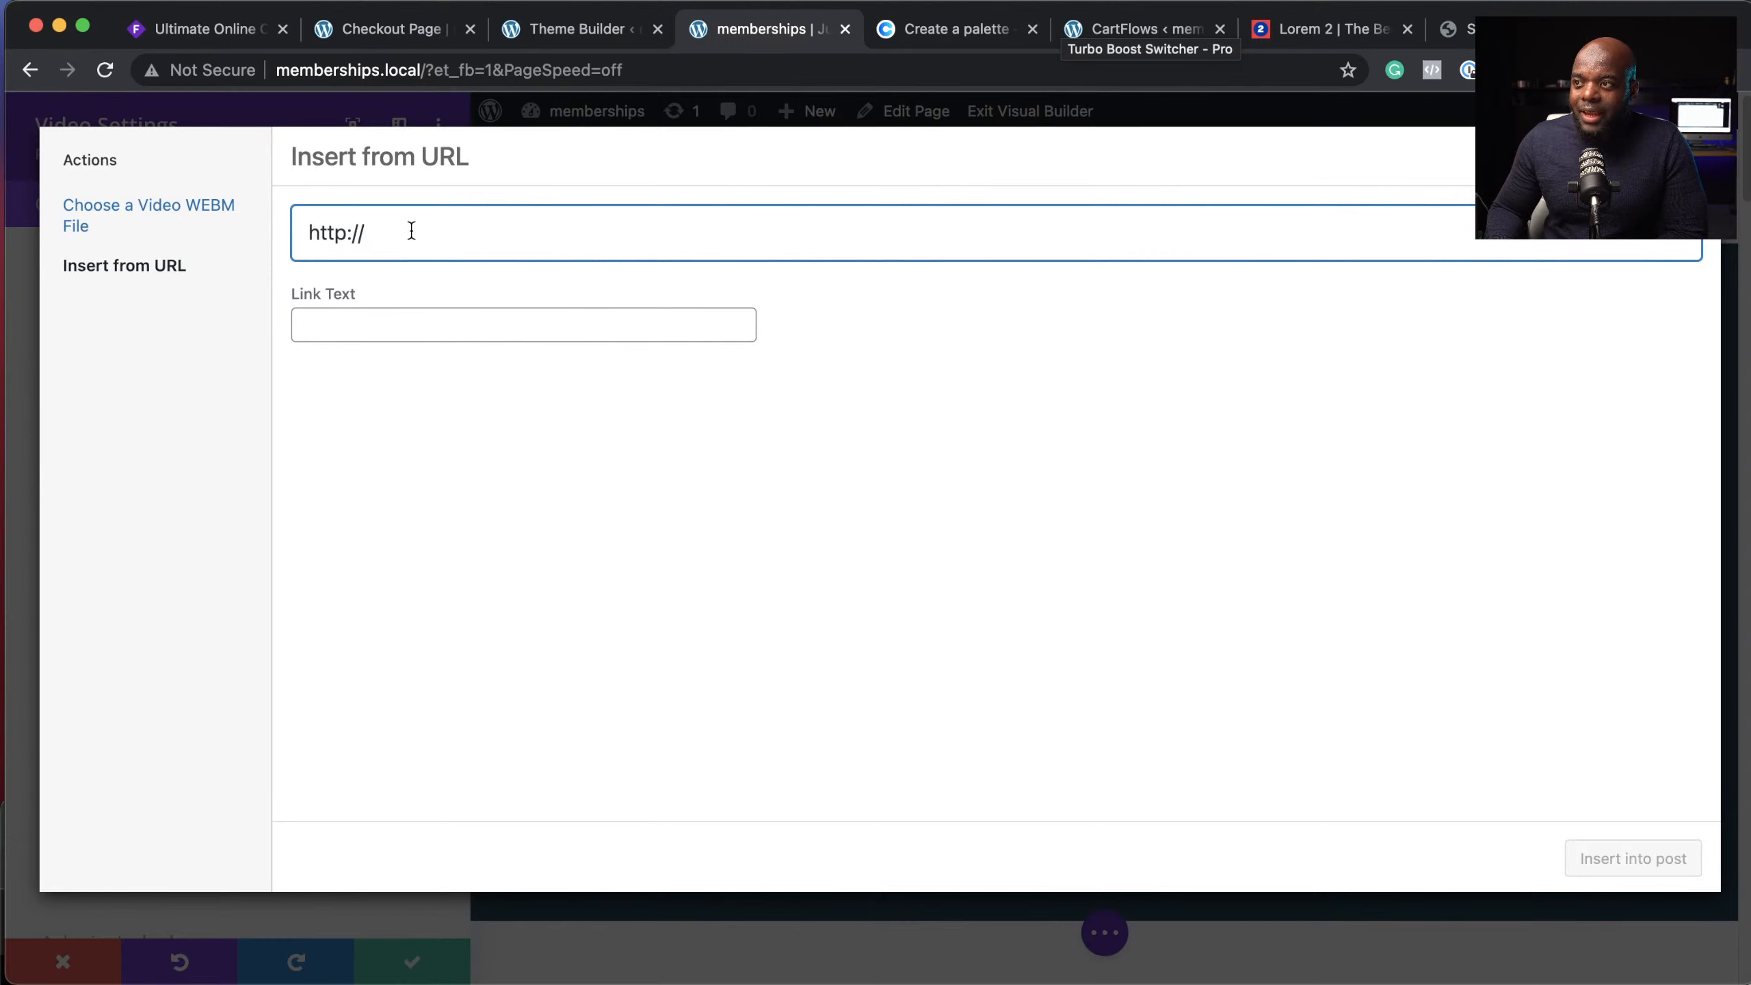
{"action": "left_click_drag", "start_coordinate": [412, 231], "coordinate": [290, 222]}
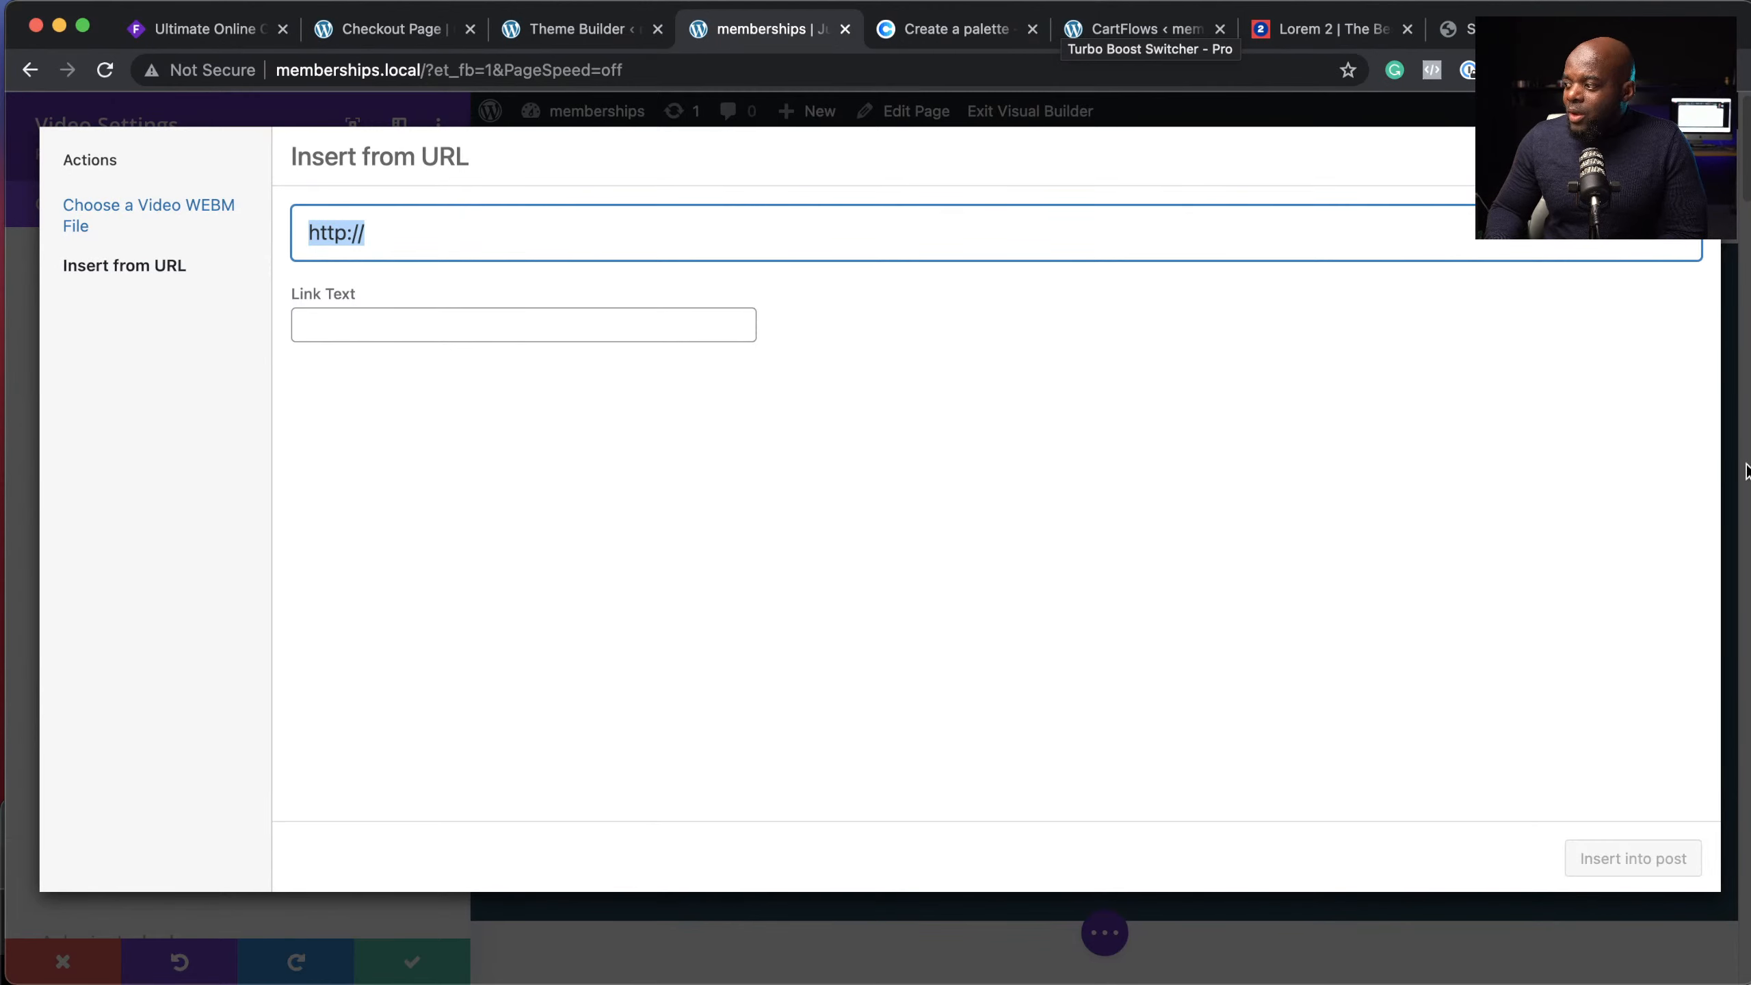
{"action": "key", "text": "Escape"}
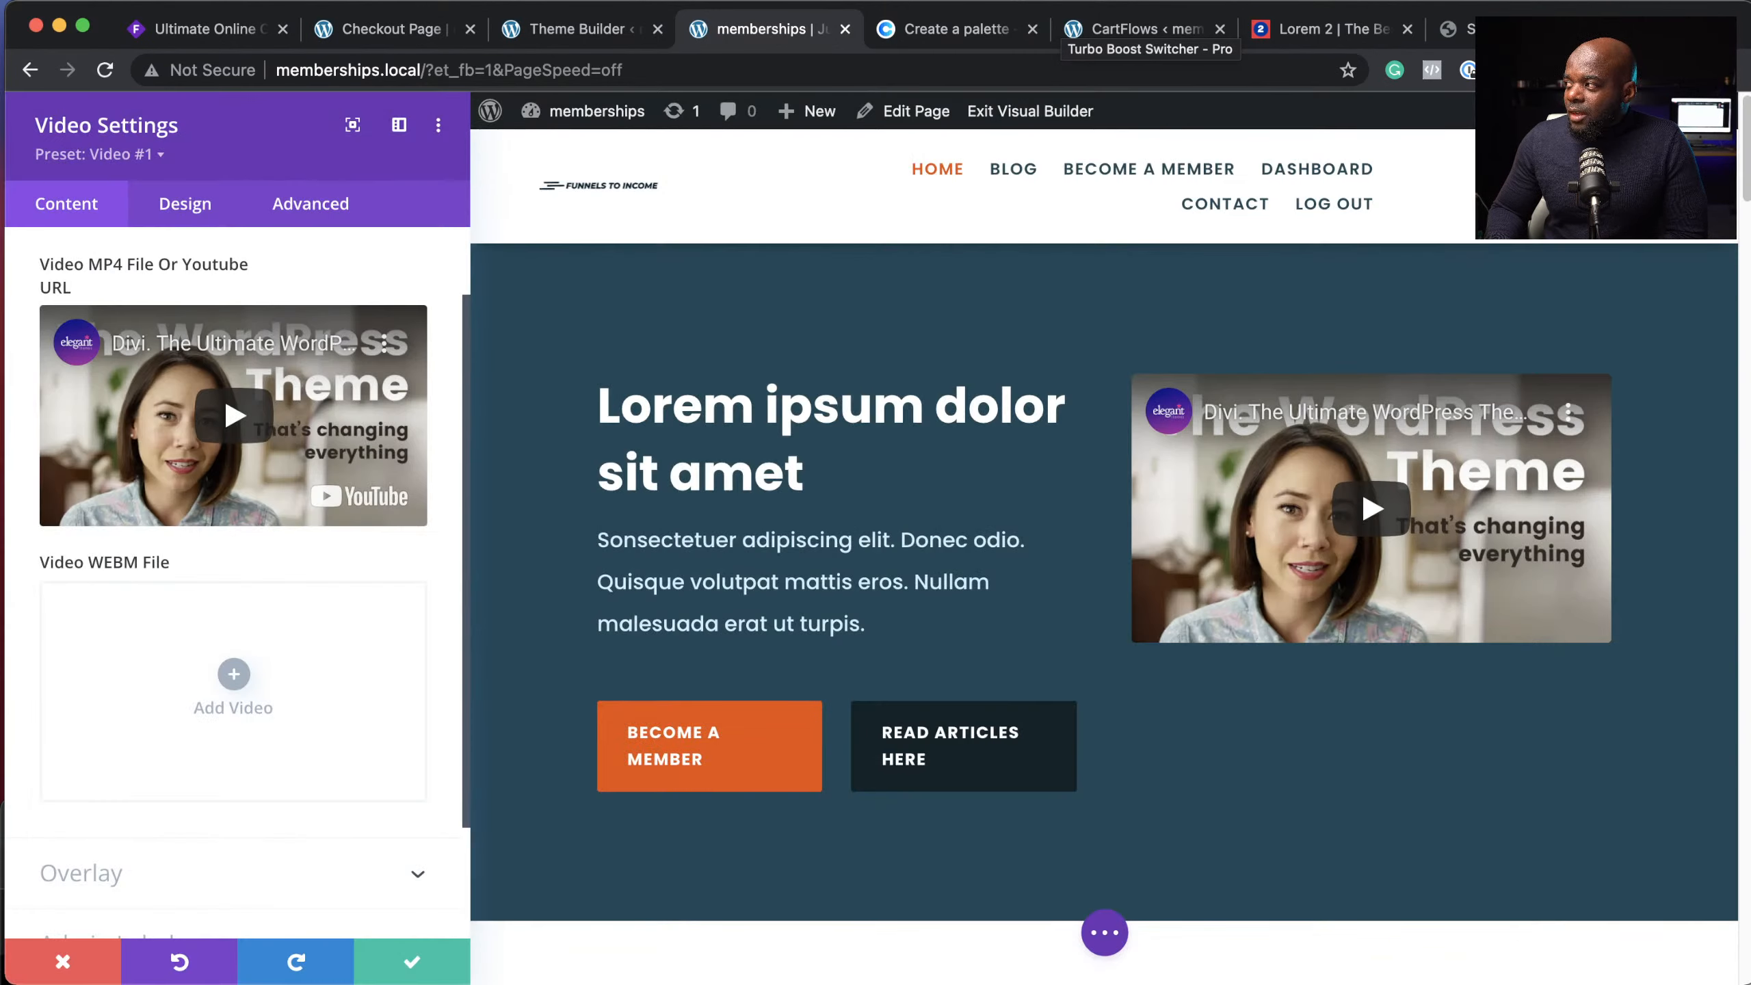
Step: Set the woman-and-girl stretching photo as the video's overlay image and save the module
{"action": "scroll", "coordinate": [259, 815], "scroll_direction": "down", "scroll_amount": 2}
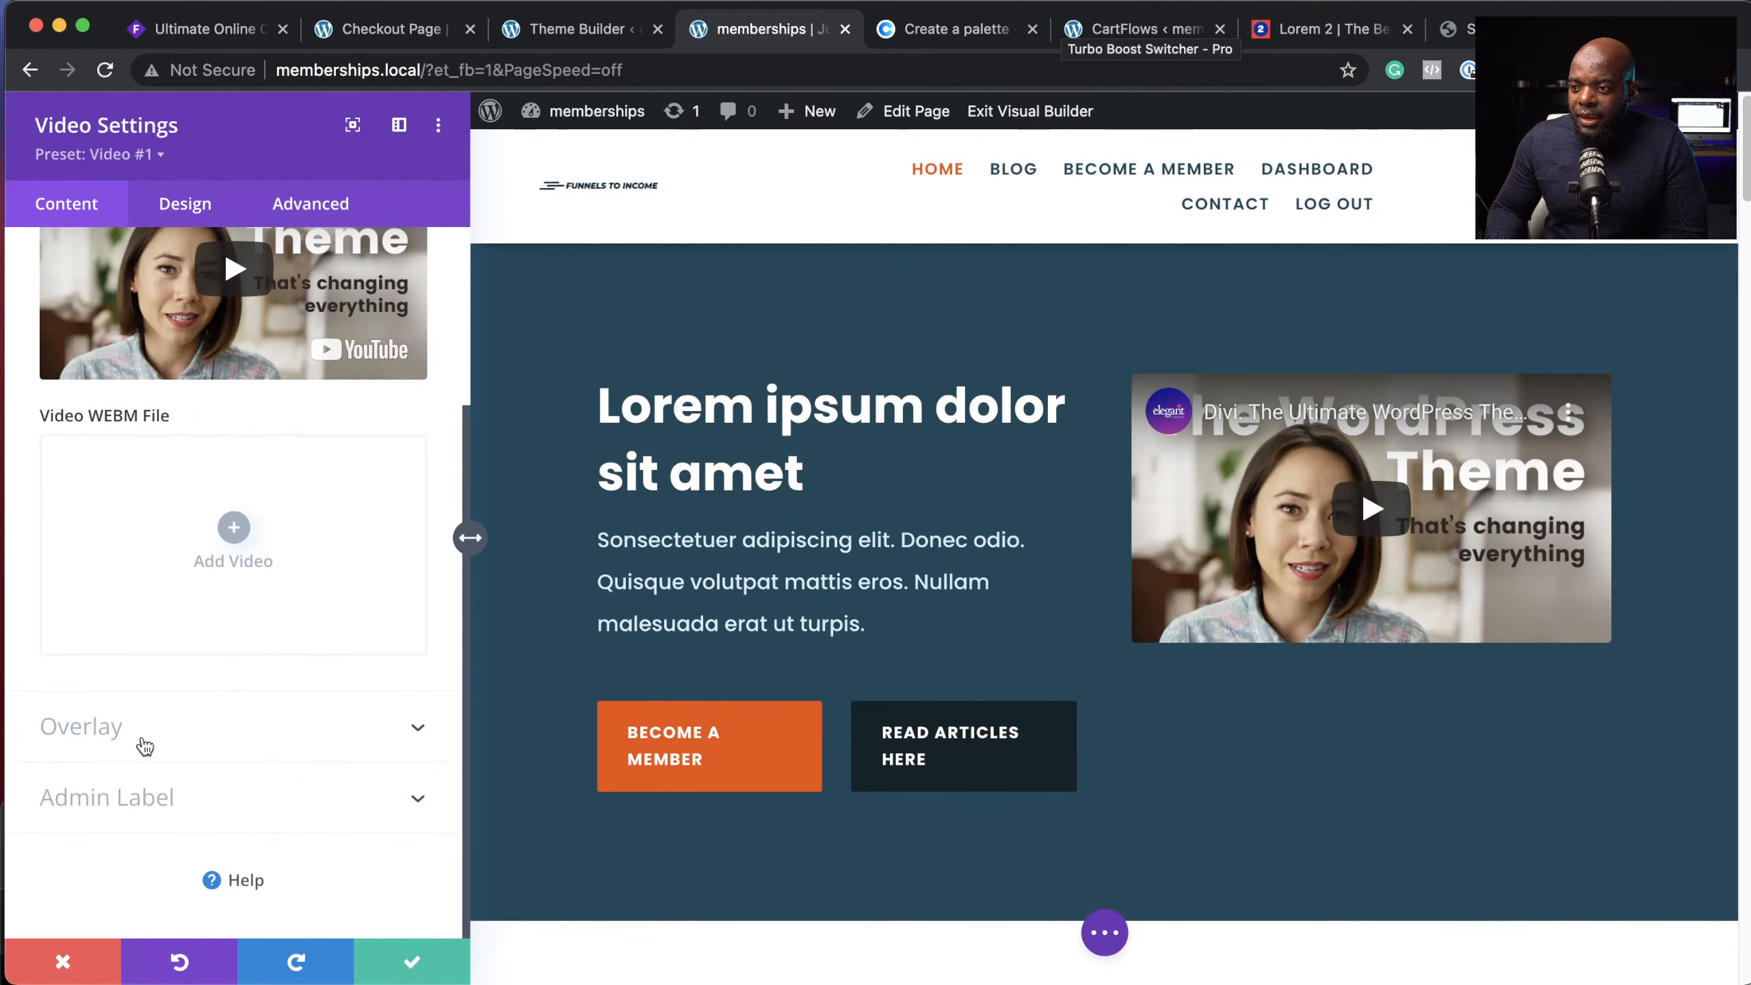
{"action": "left_click", "coordinate": [143, 732]}
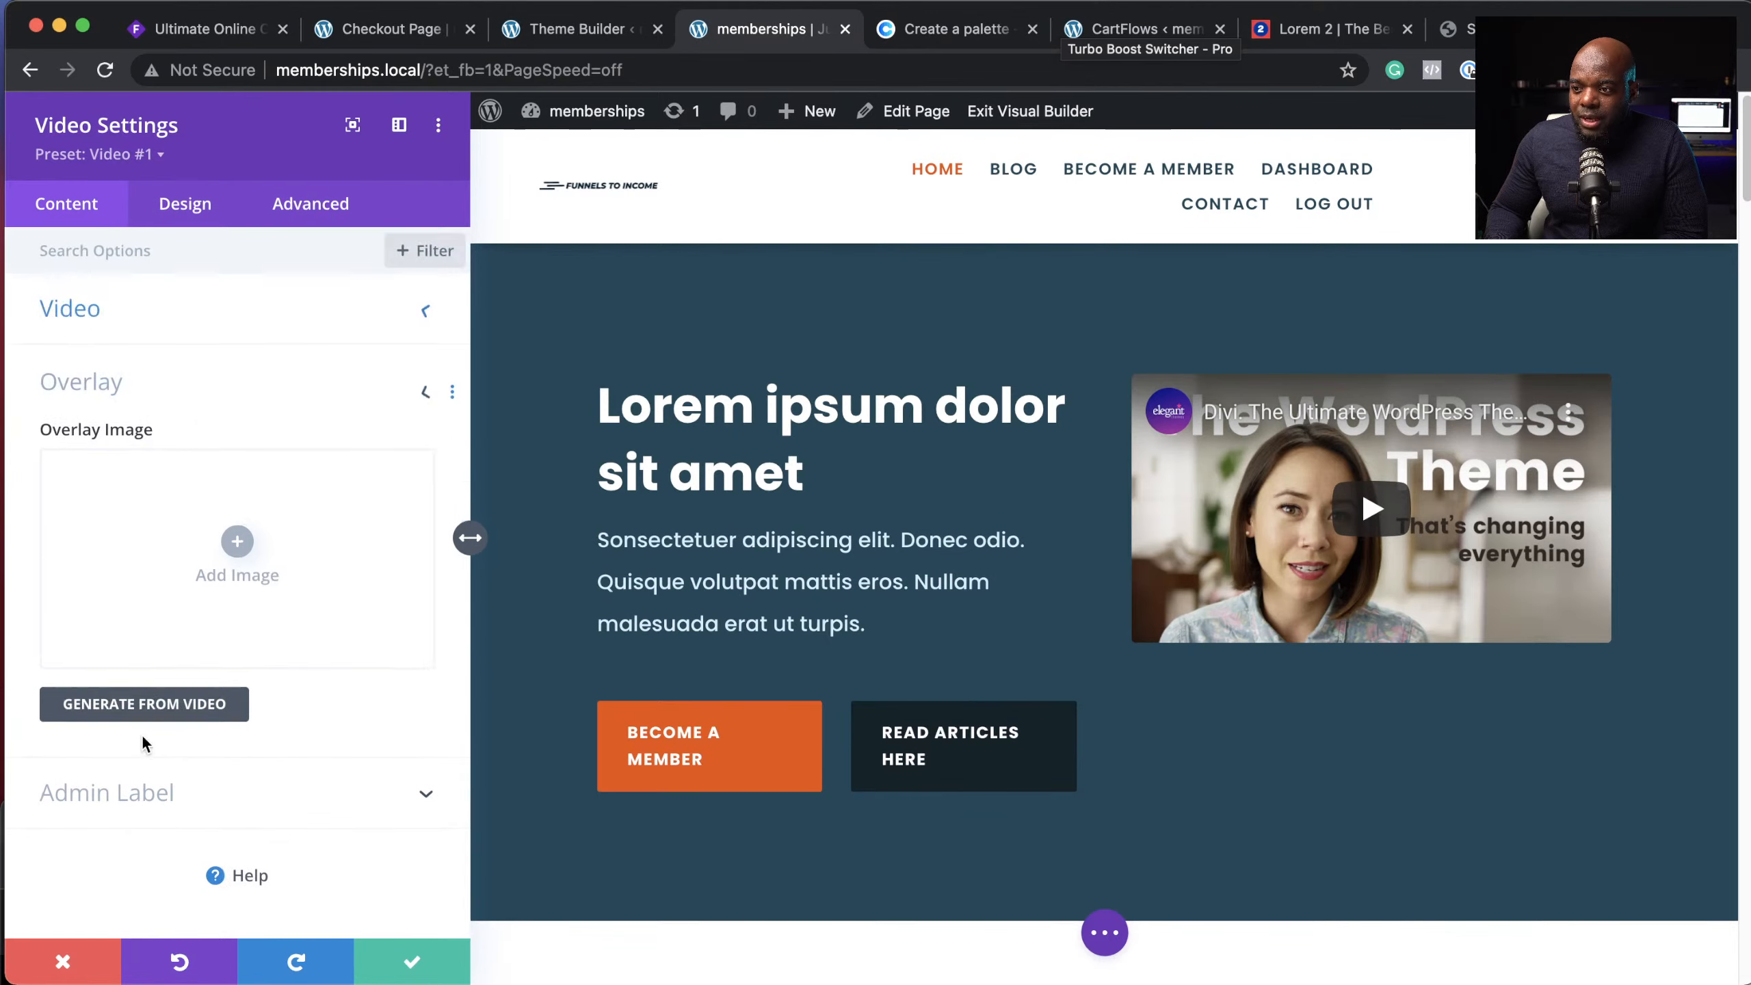
{"action": "left_click", "coordinate": [235, 548]}
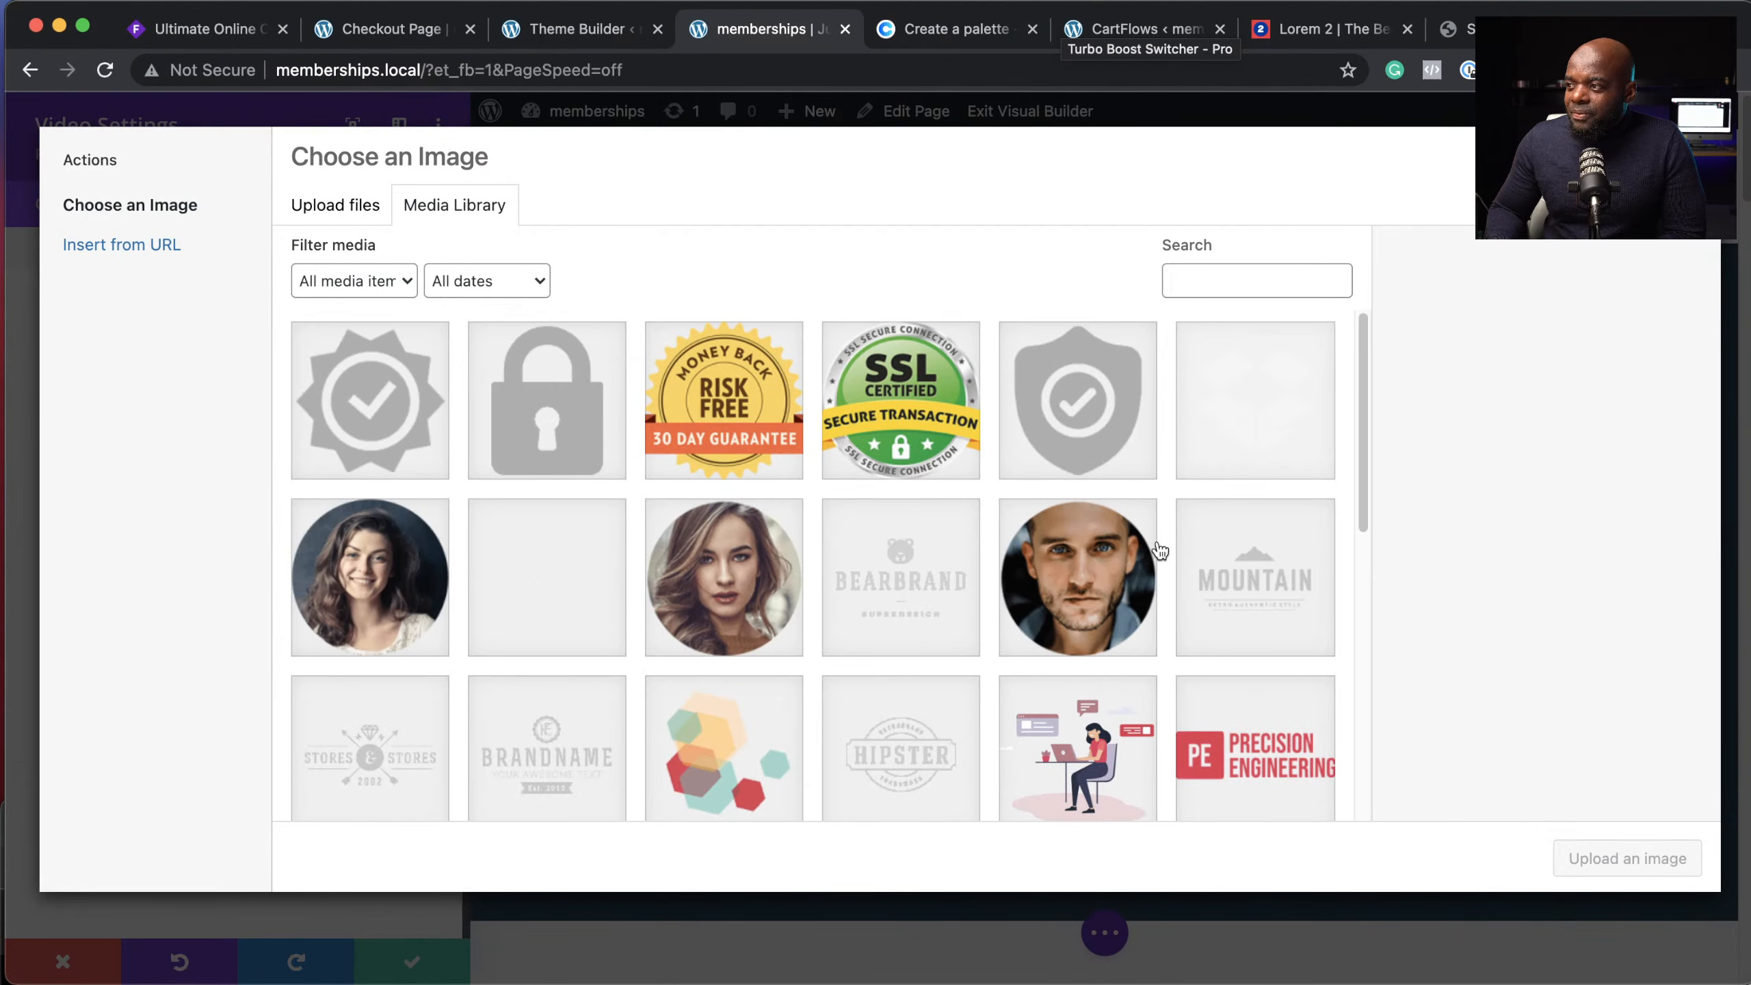
{"action": "scroll", "coordinate": [1160, 549], "scroll_direction": "down", "scroll_amount": 6}
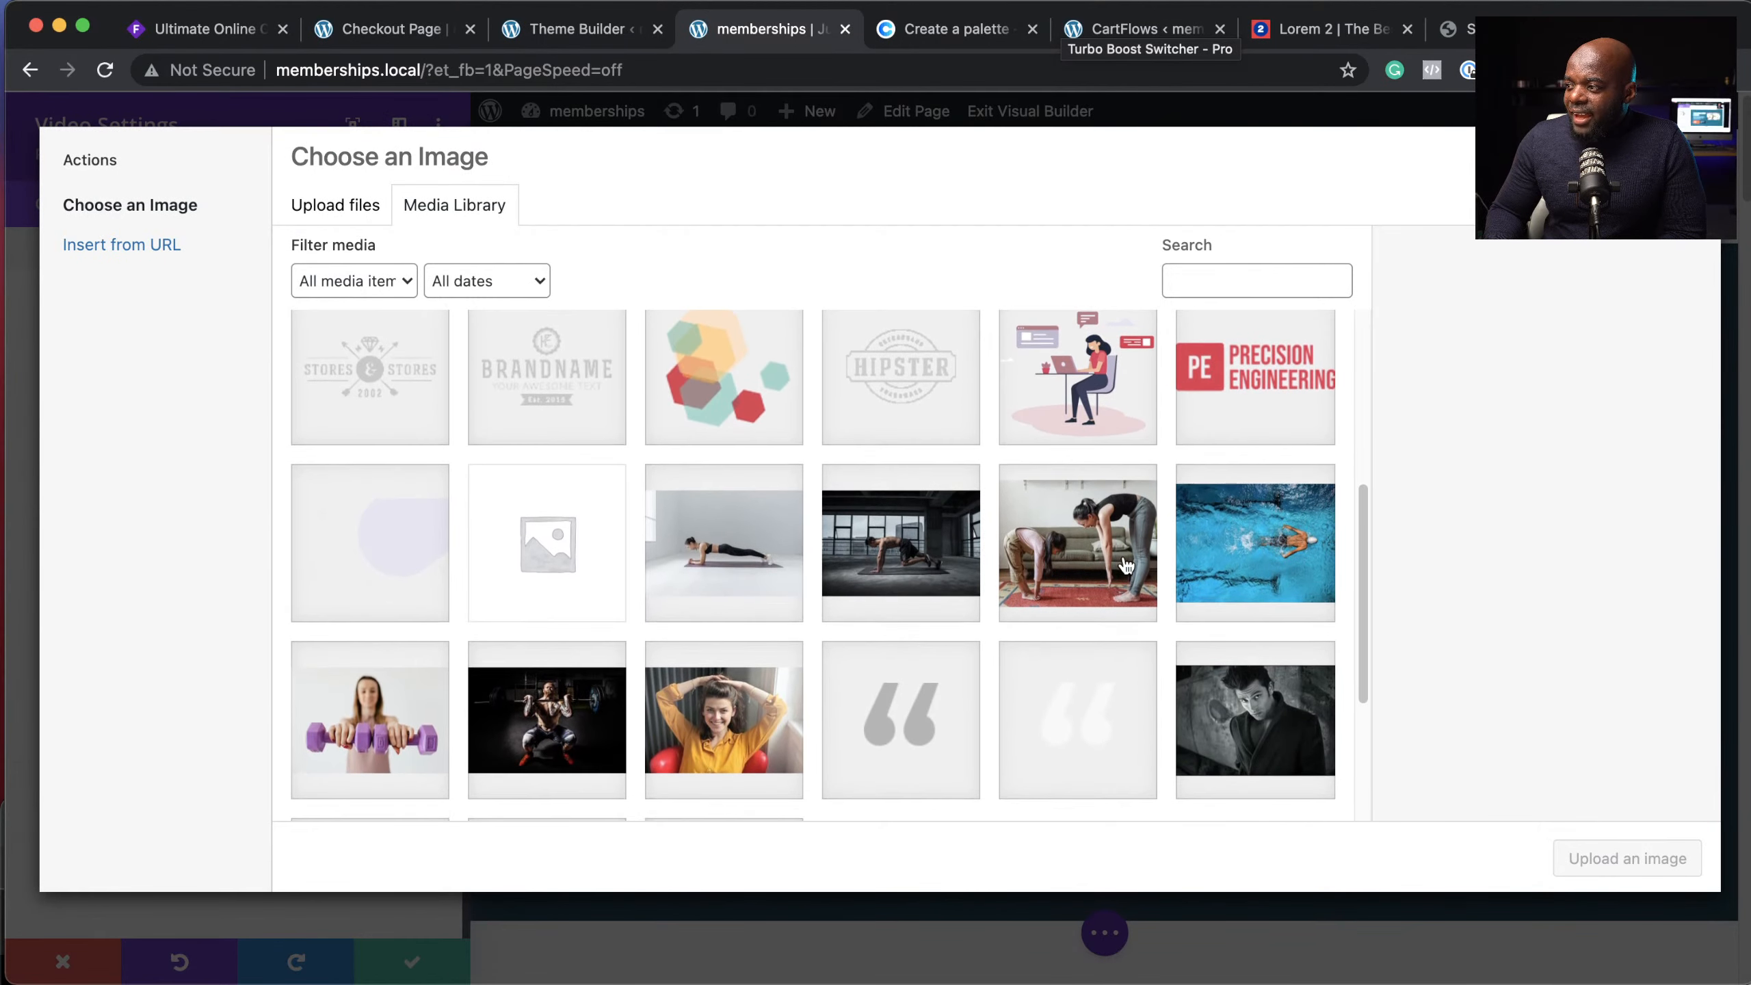
{"action": "left_click", "coordinate": [1110, 567]}
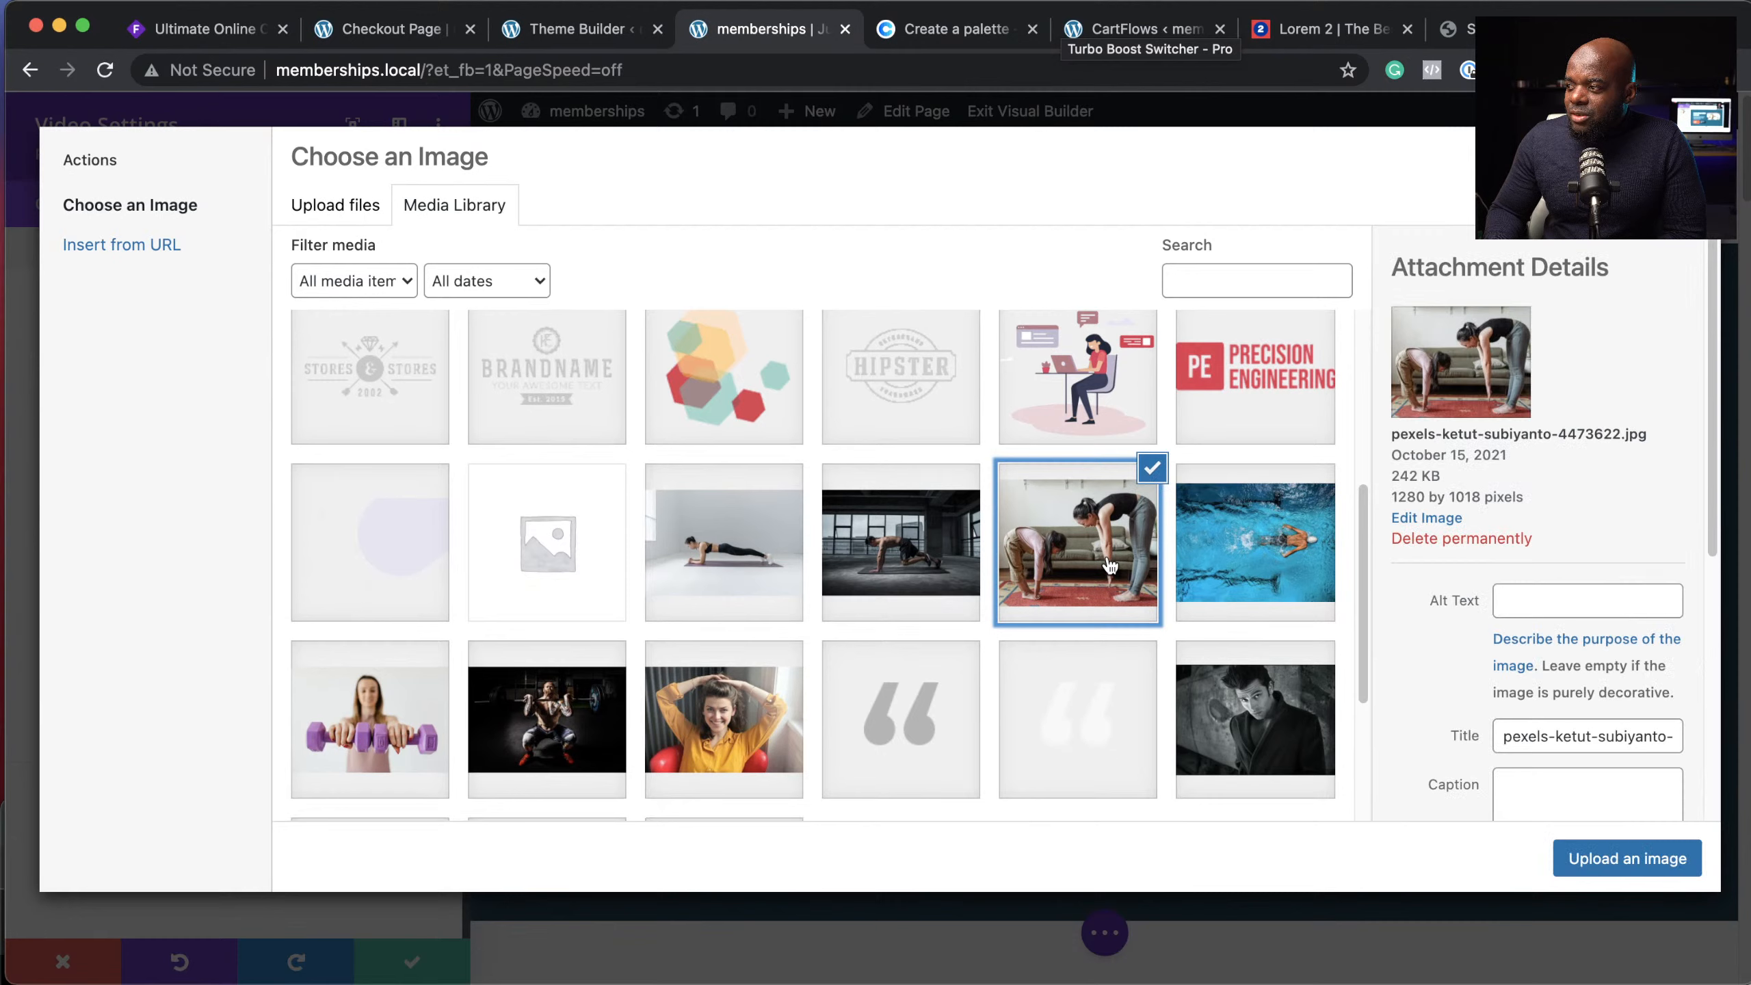
{"action": "left_click", "coordinate": [1586, 854]}
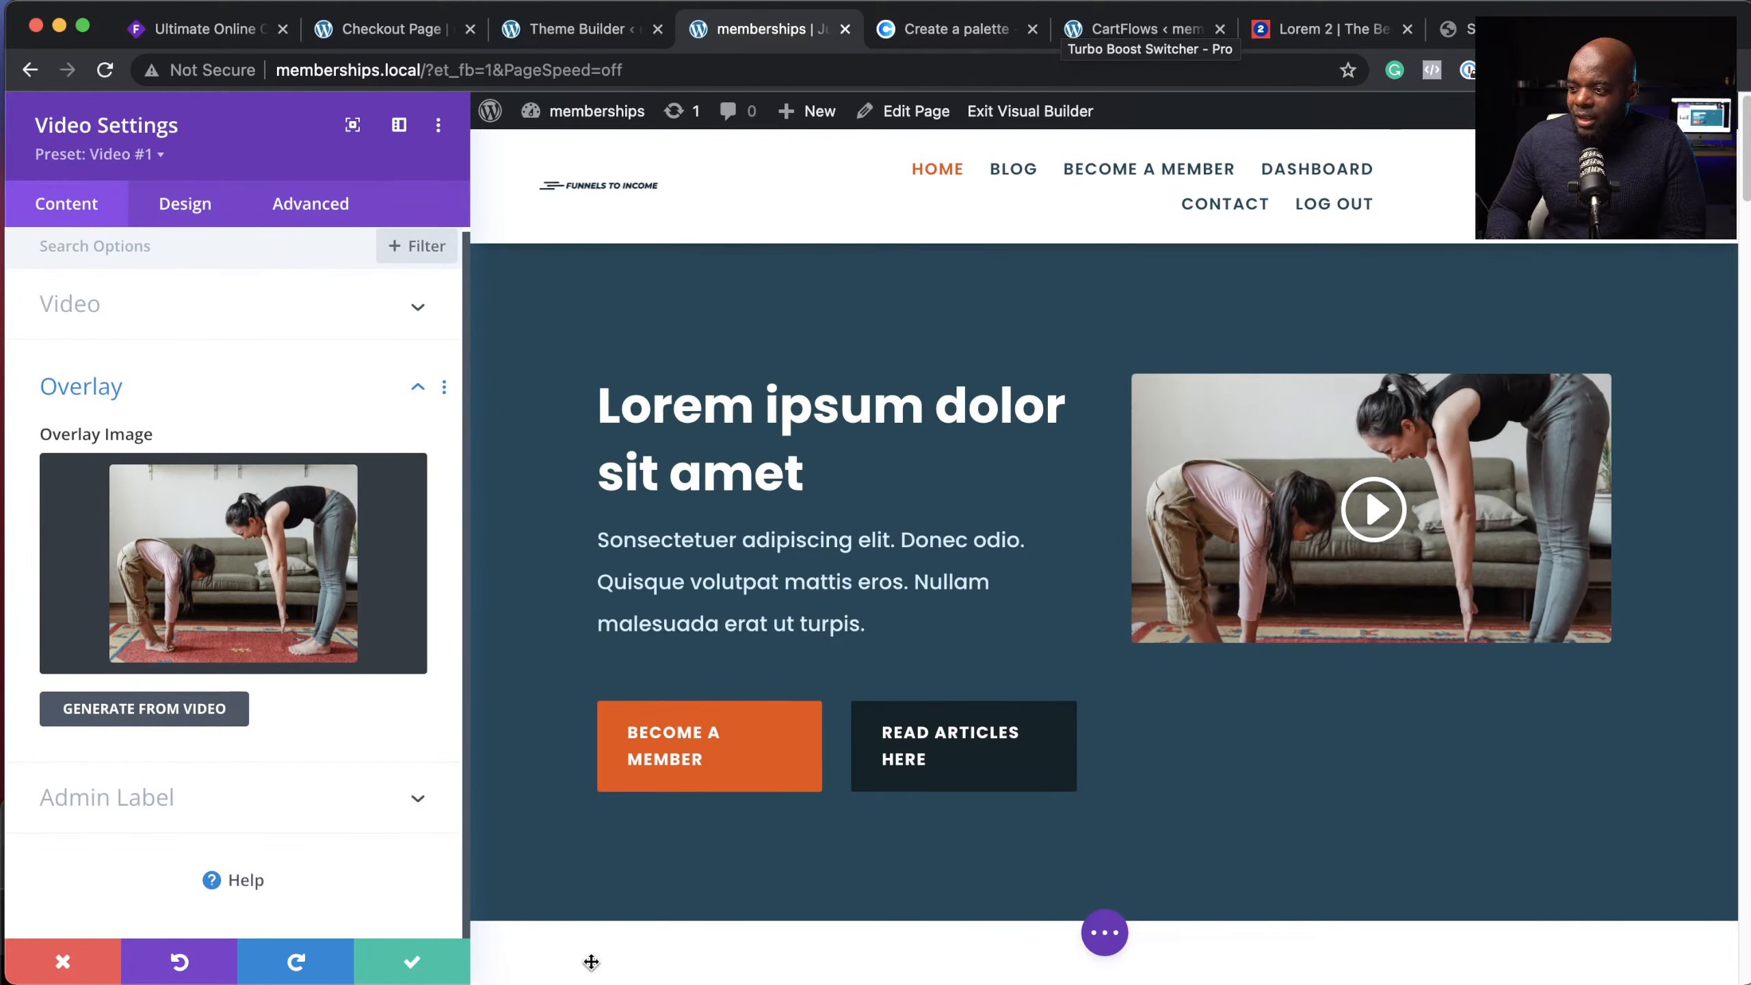
{"action": "left_click", "coordinate": [407, 962]}
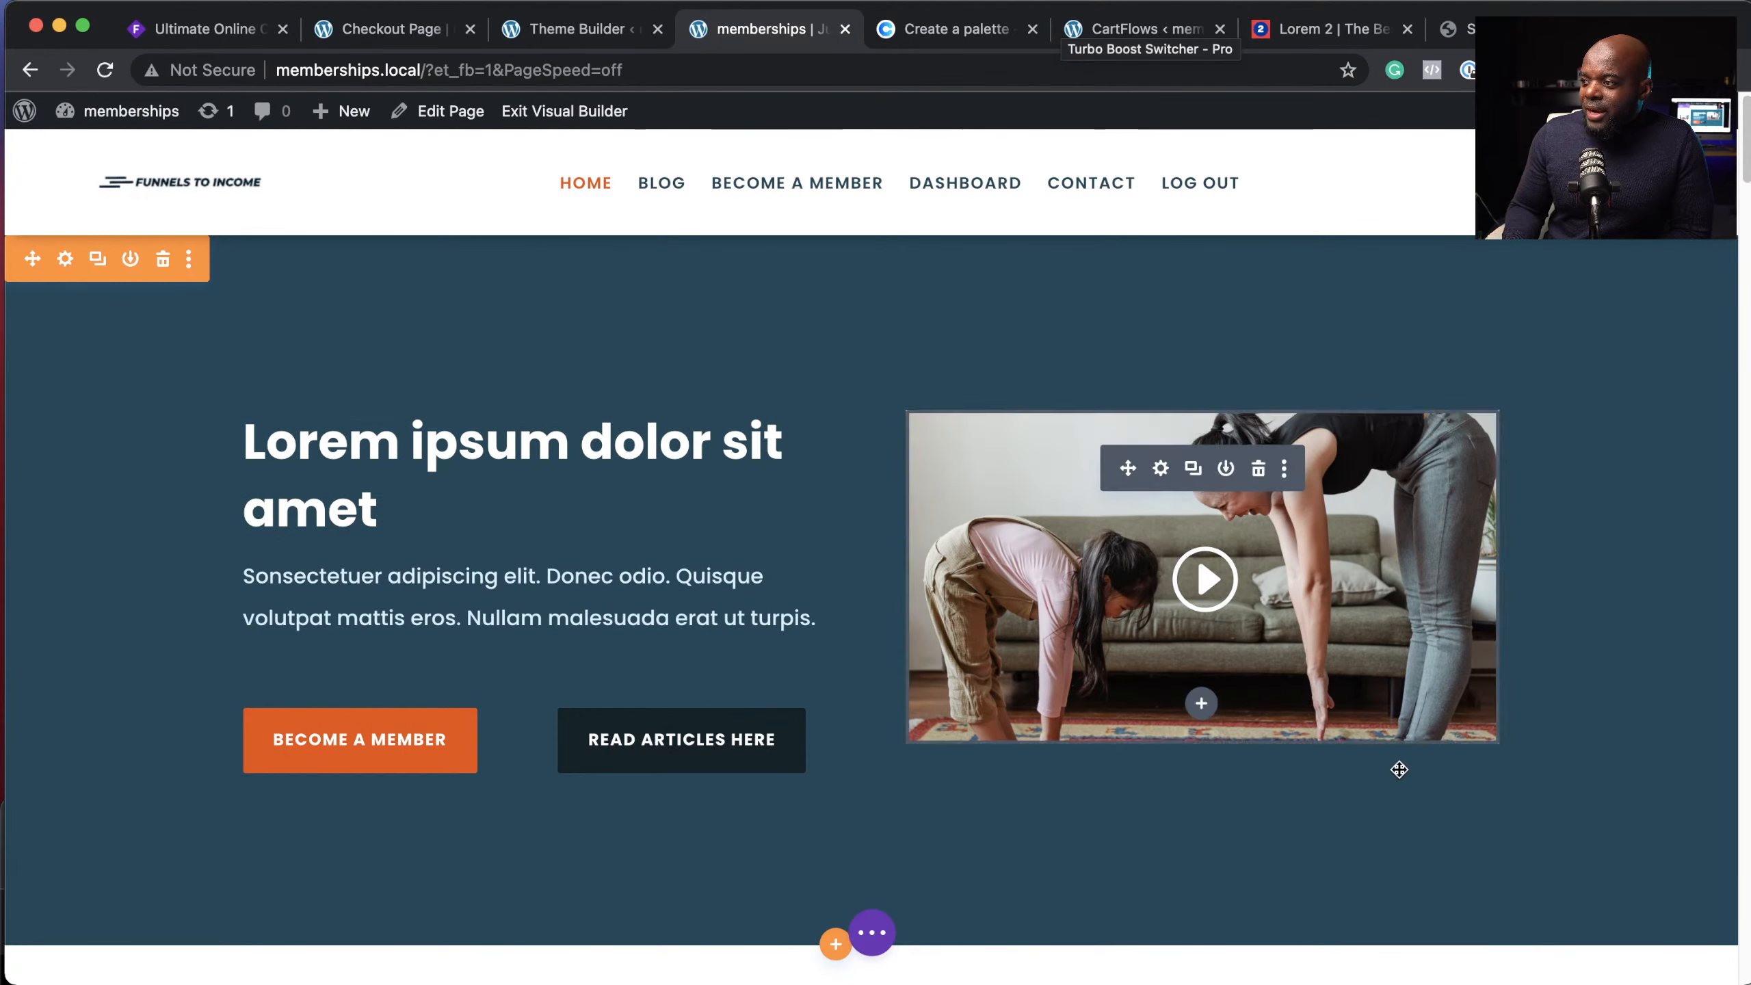
Step: Review the page, open the page settings bar, and exit the Visual Builder to the live homepage
{"action": "scroll", "coordinate": [1516, 814], "scroll_direction": "down", "scroll_amount": 2}
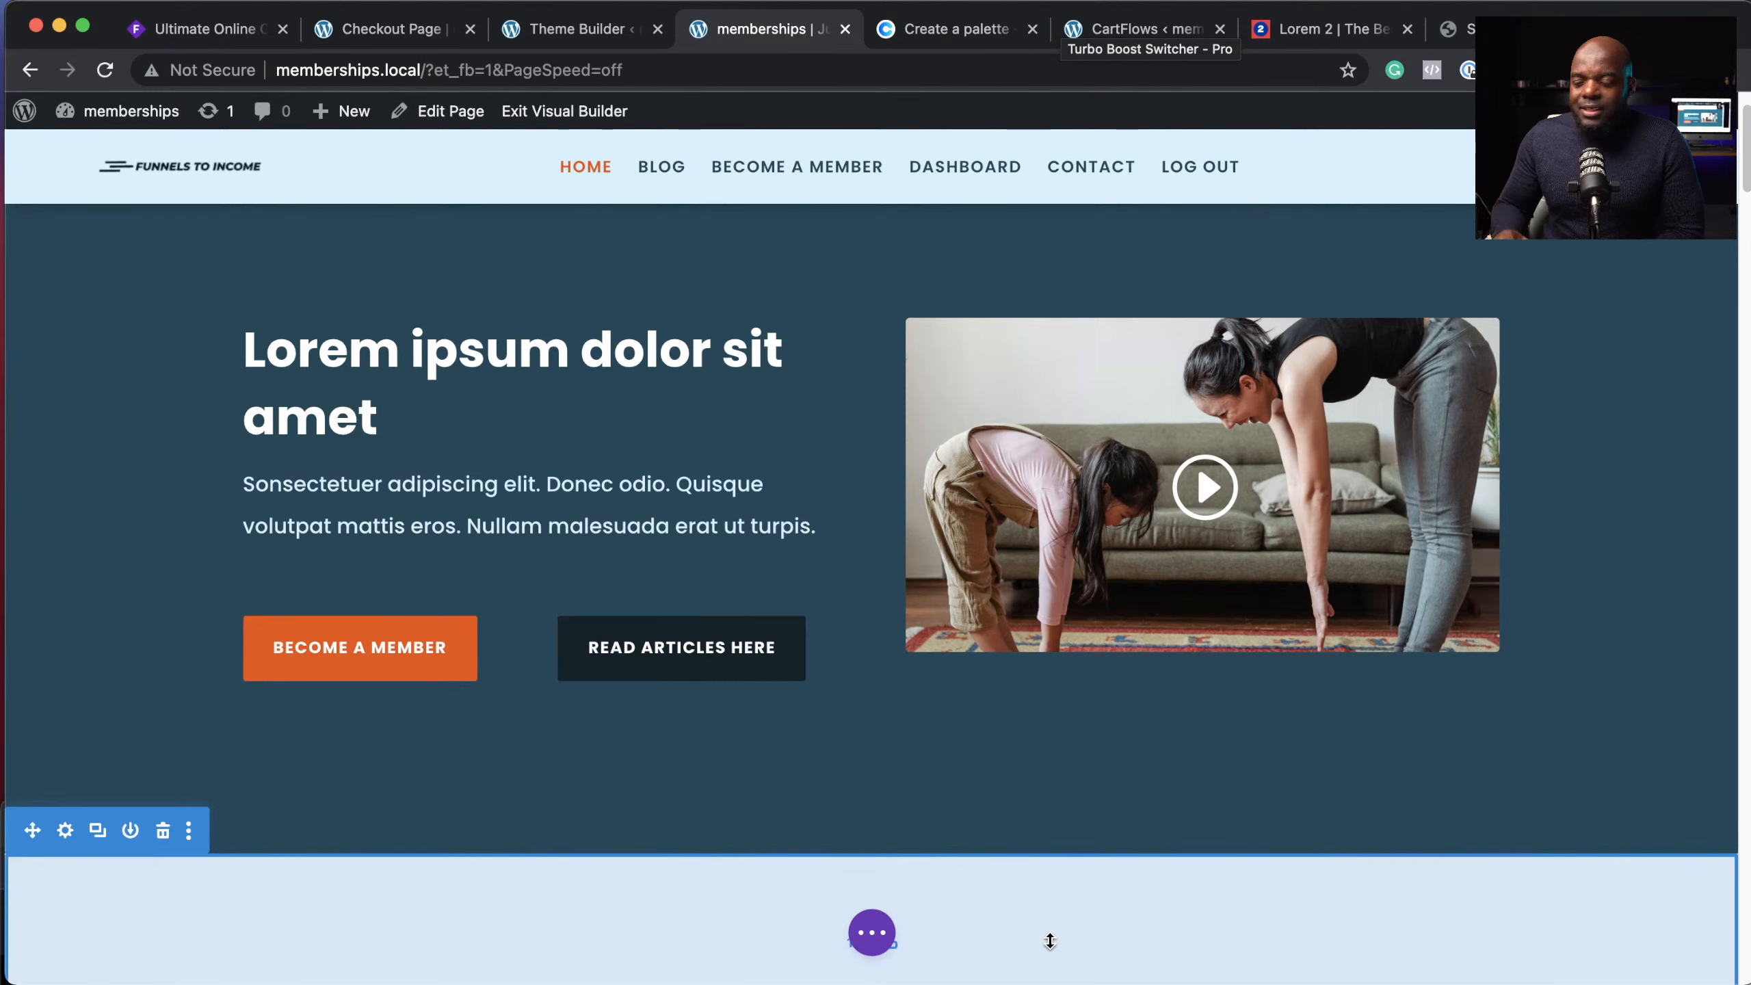
{"action": "scroll", "coordinate": [1018, 906], "scroll_direction": "down", "scroll_amount": 15}
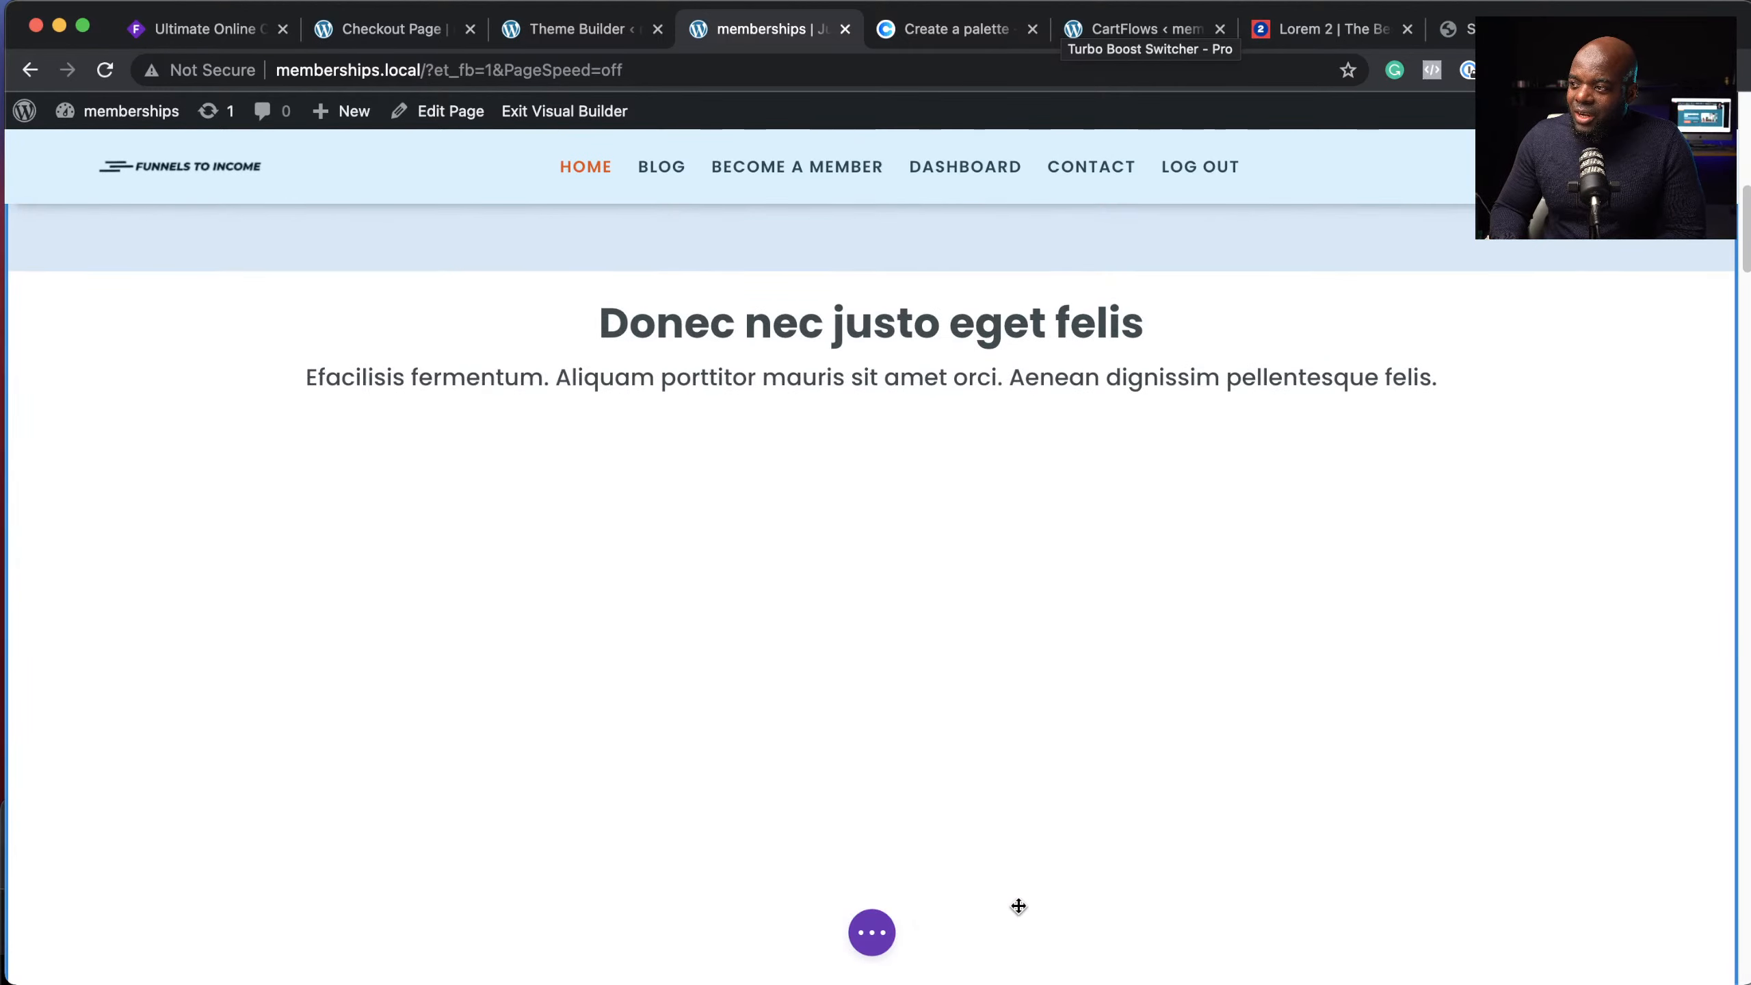
{"action": "scroll", "coordinate": [1020, 914], "scroll_direction": "down", "scroll_amount": 2}
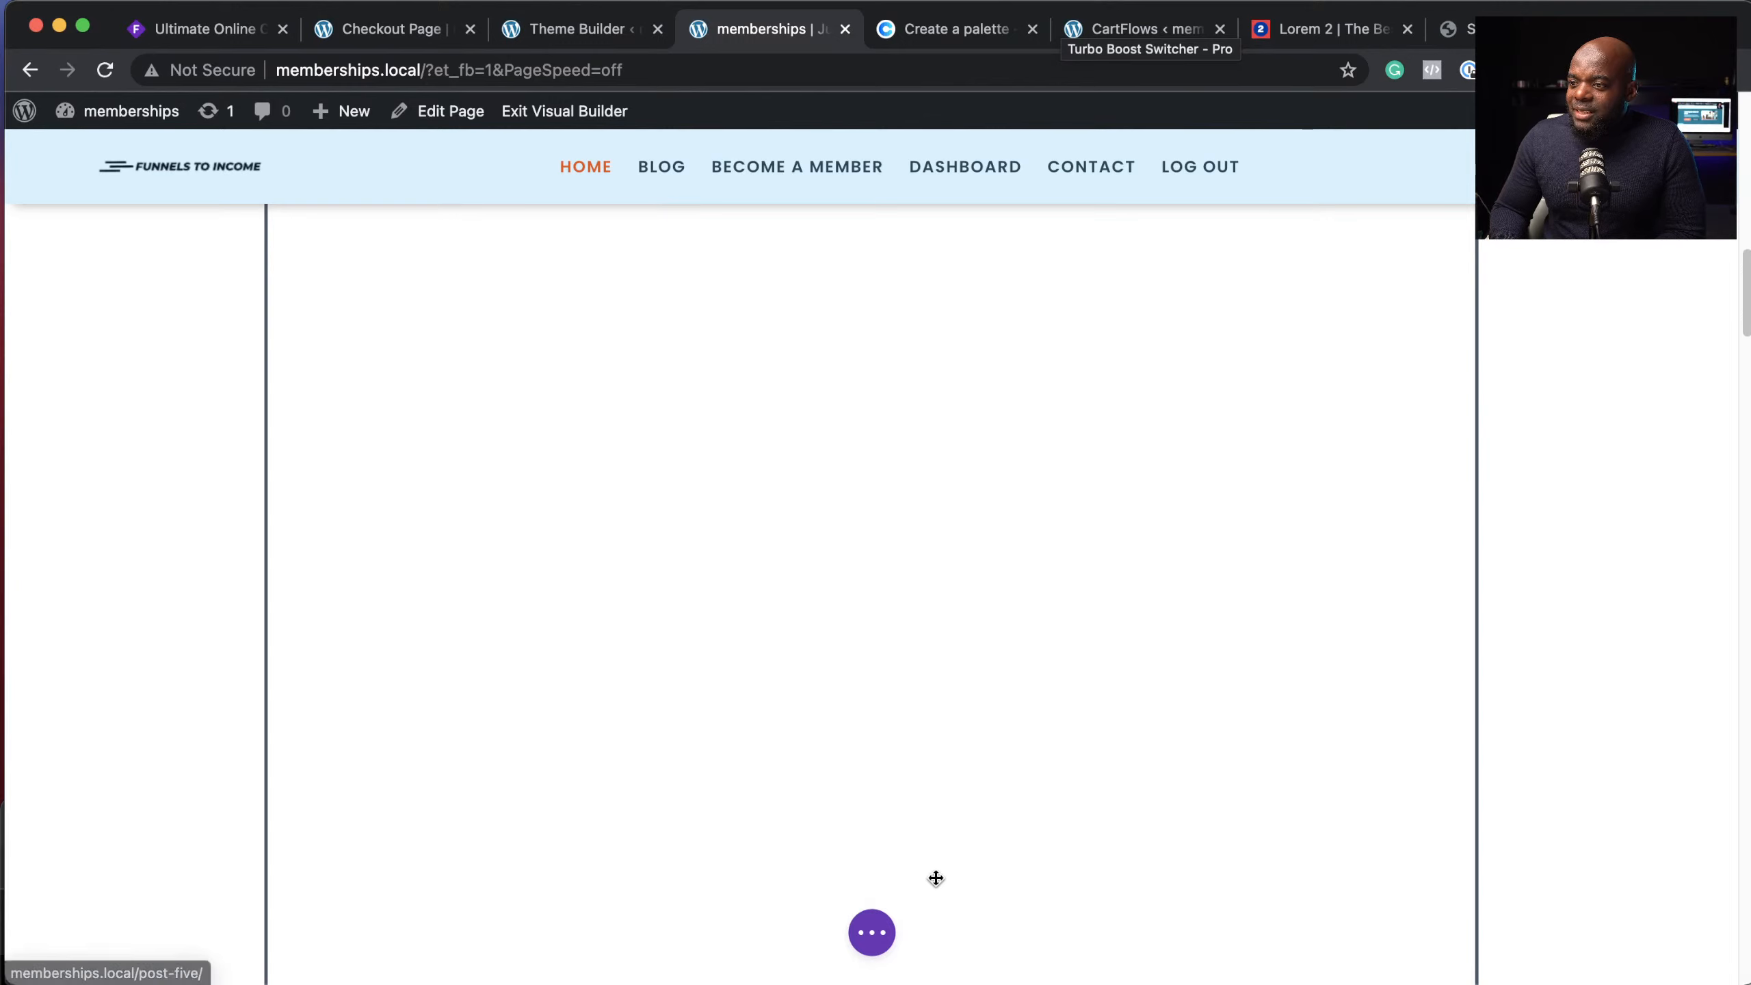
{"action": "scroll", "coordinate": [937, 886], "scroll_direction": "down", "scroll_amount": 3}
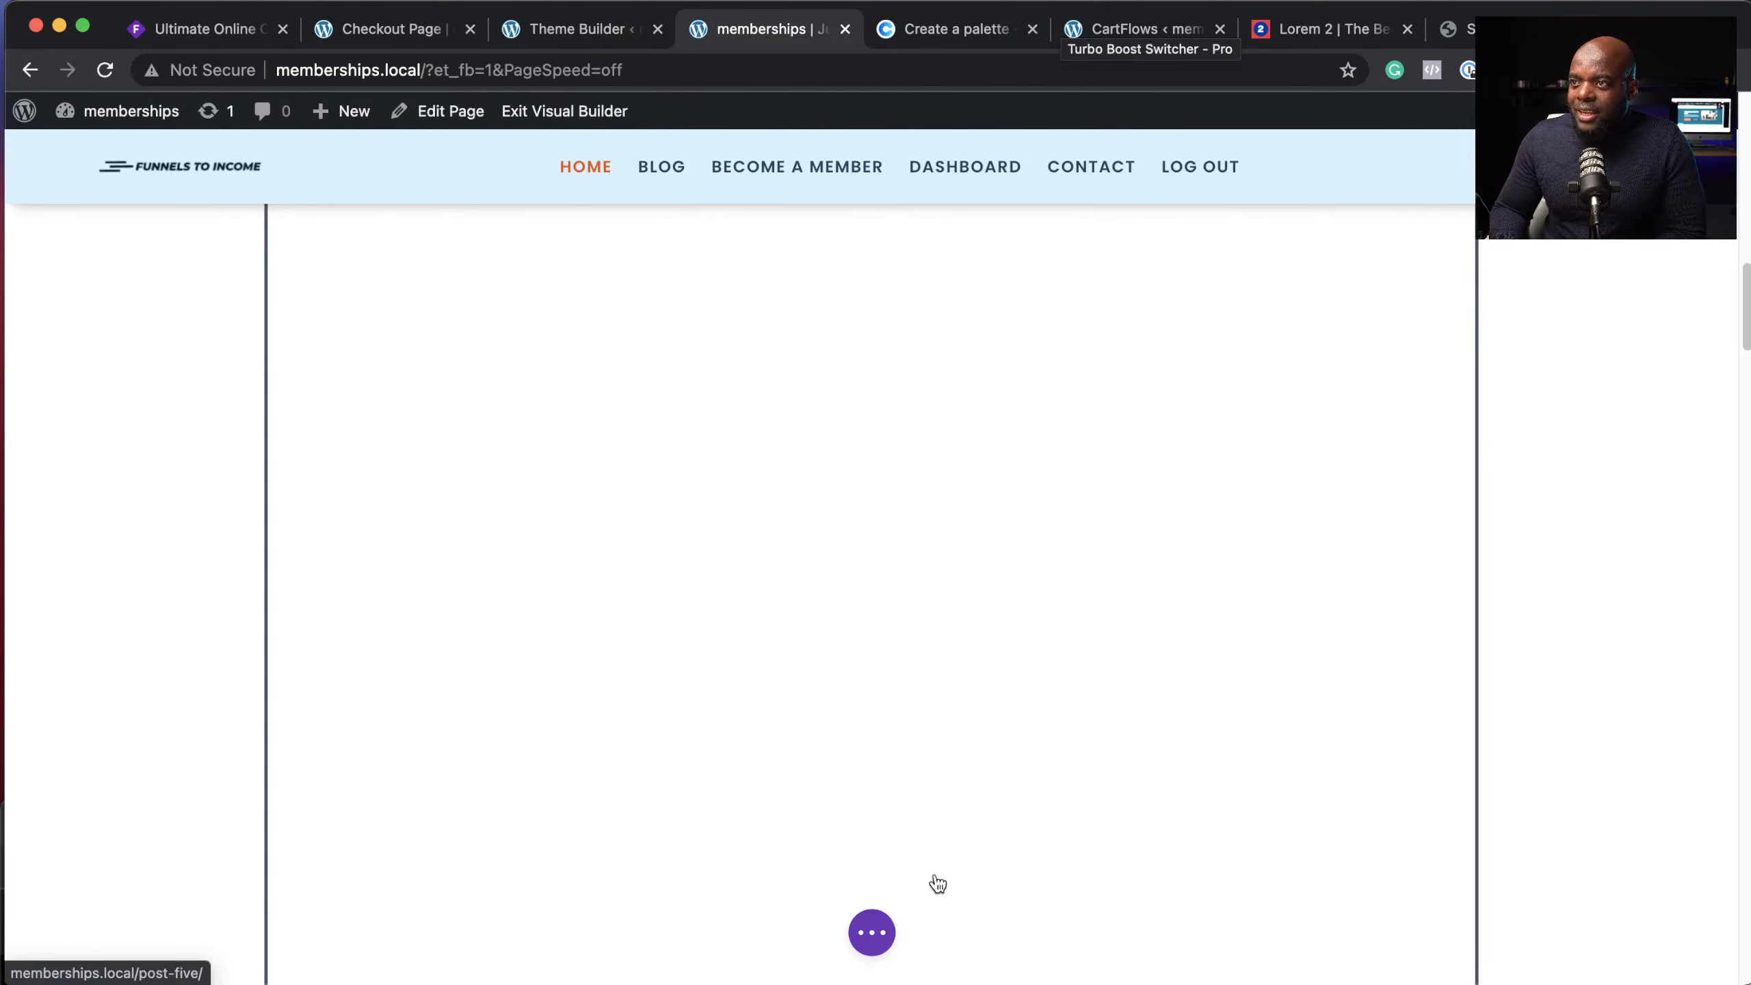
{"action": "scroll", "coordinate": [934, 883], "scroll_direction": "up", "scroll_amount": 5}
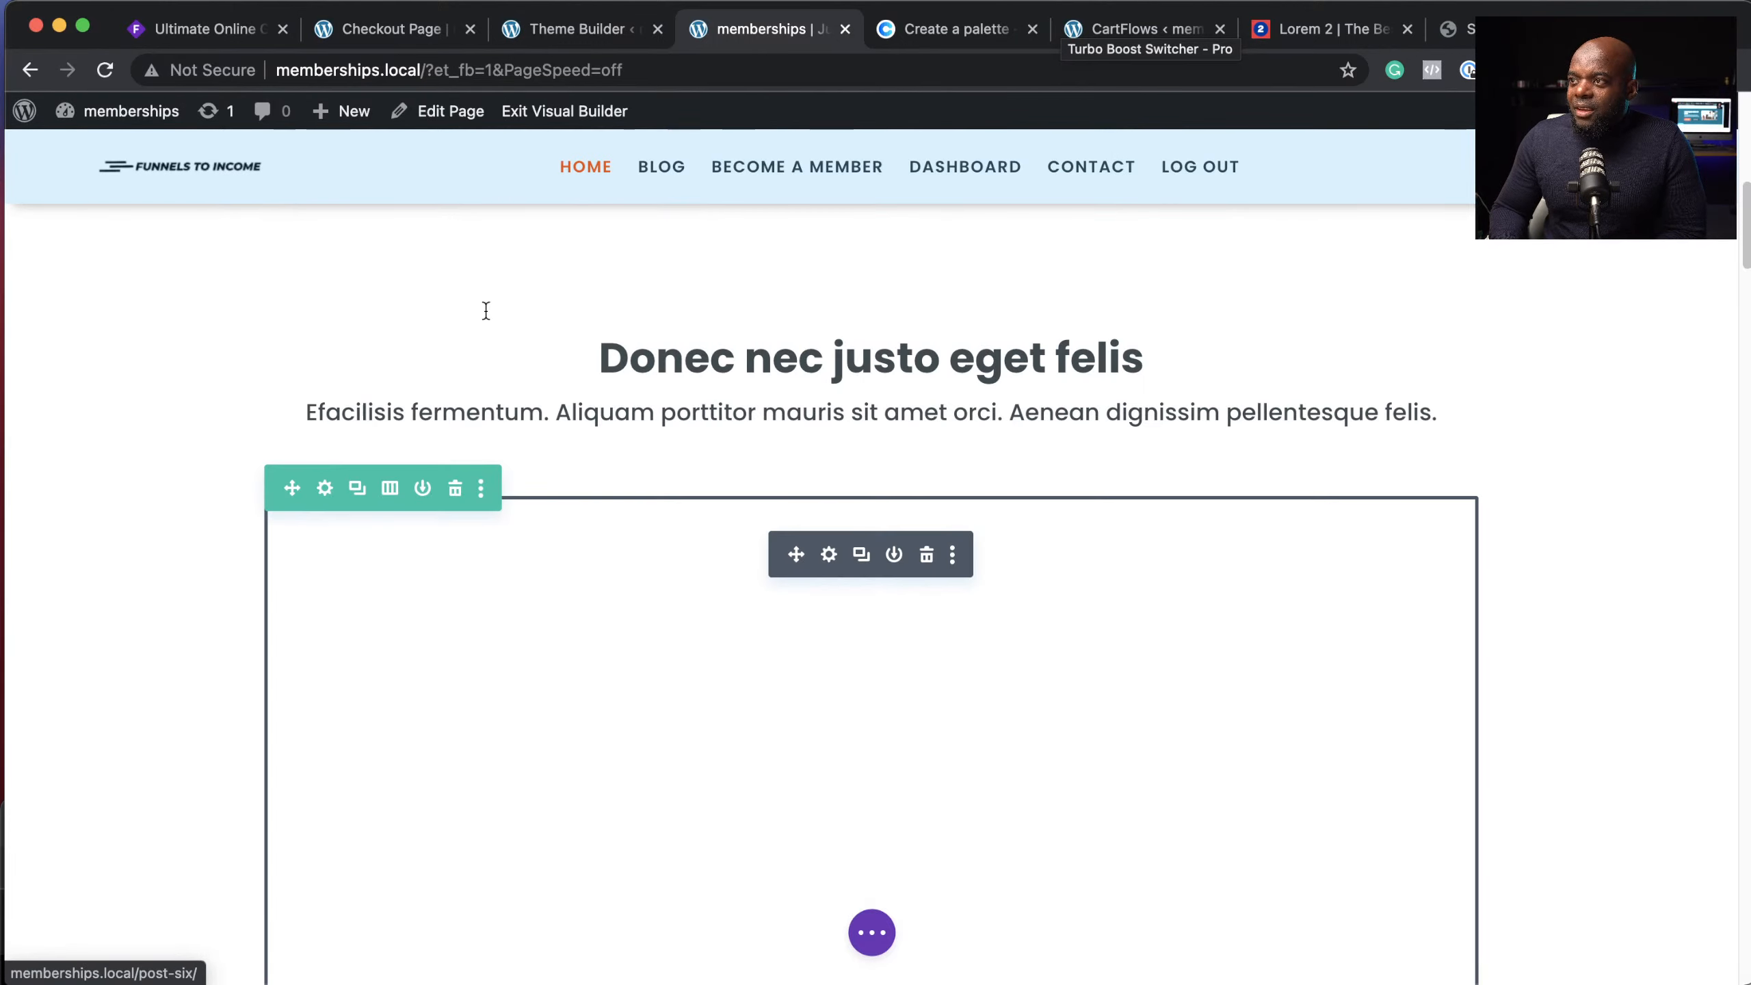
{"action": "left_click", "coordinate": [871, 932]}
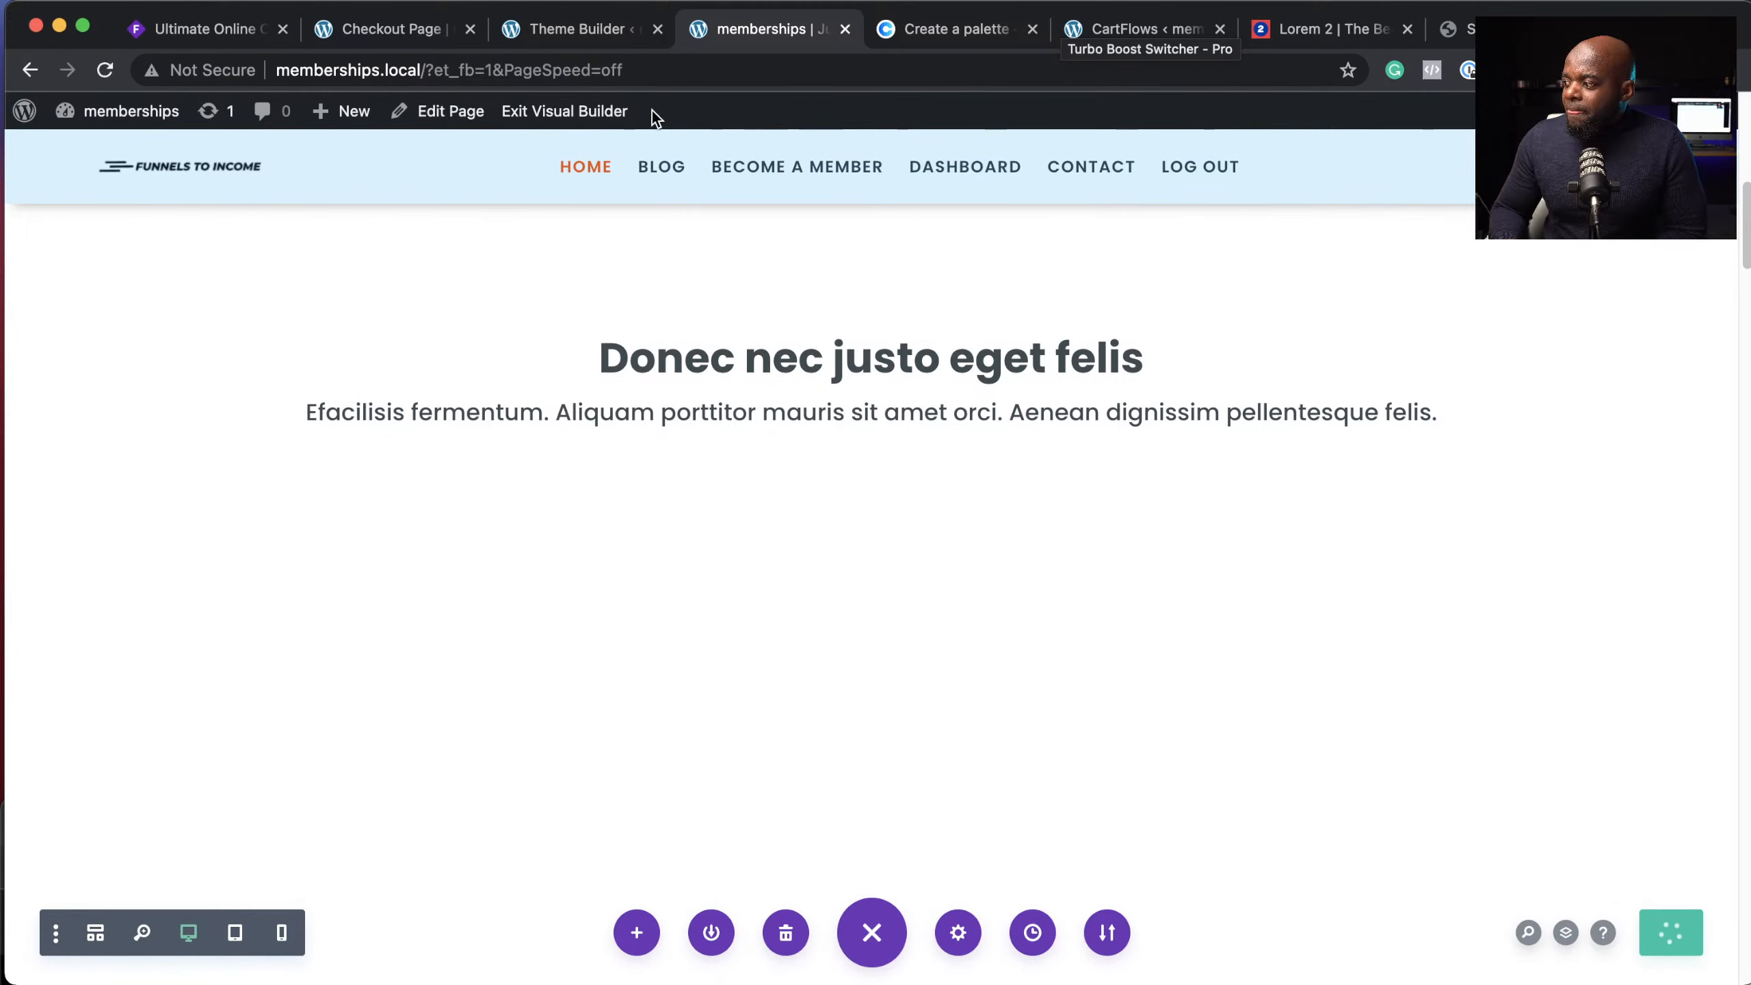
{"action": "left_click", "coordinate": [594, 118]}
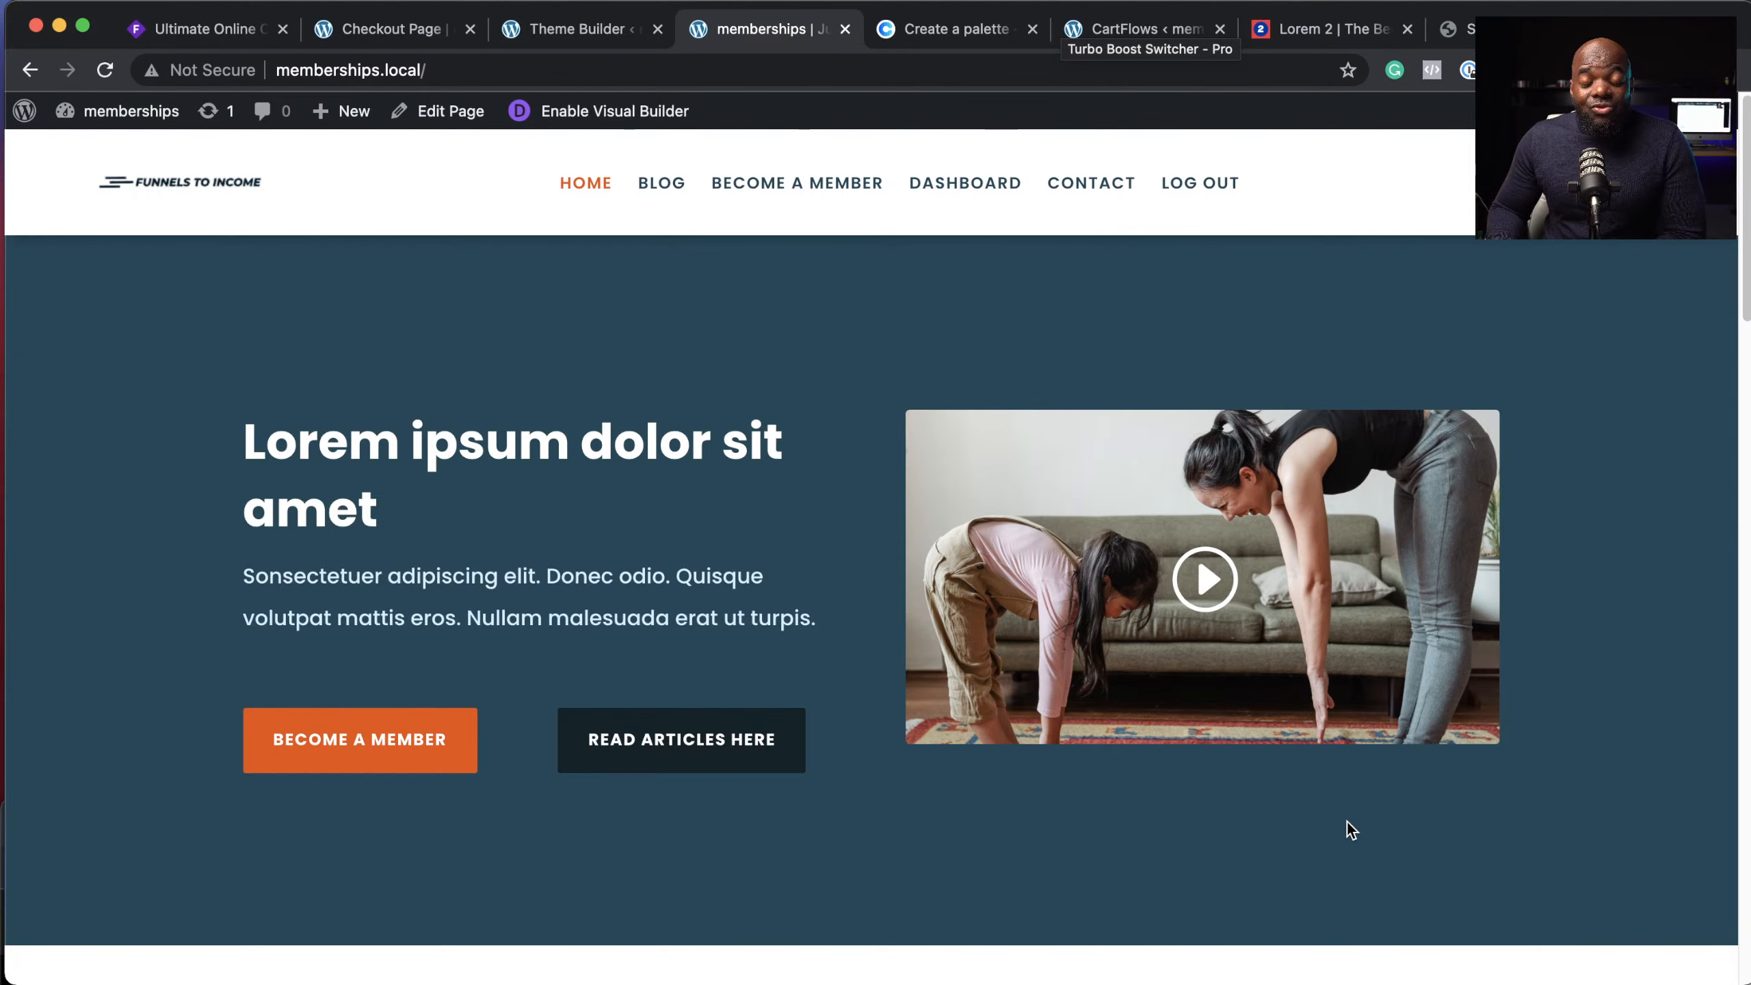
Step: Scroll through the live homepage, then go to the Blog page
{"action": "scroll", "coordinate": [1601, 758], "scroll_direction": "down", "scroll_amount": 10}
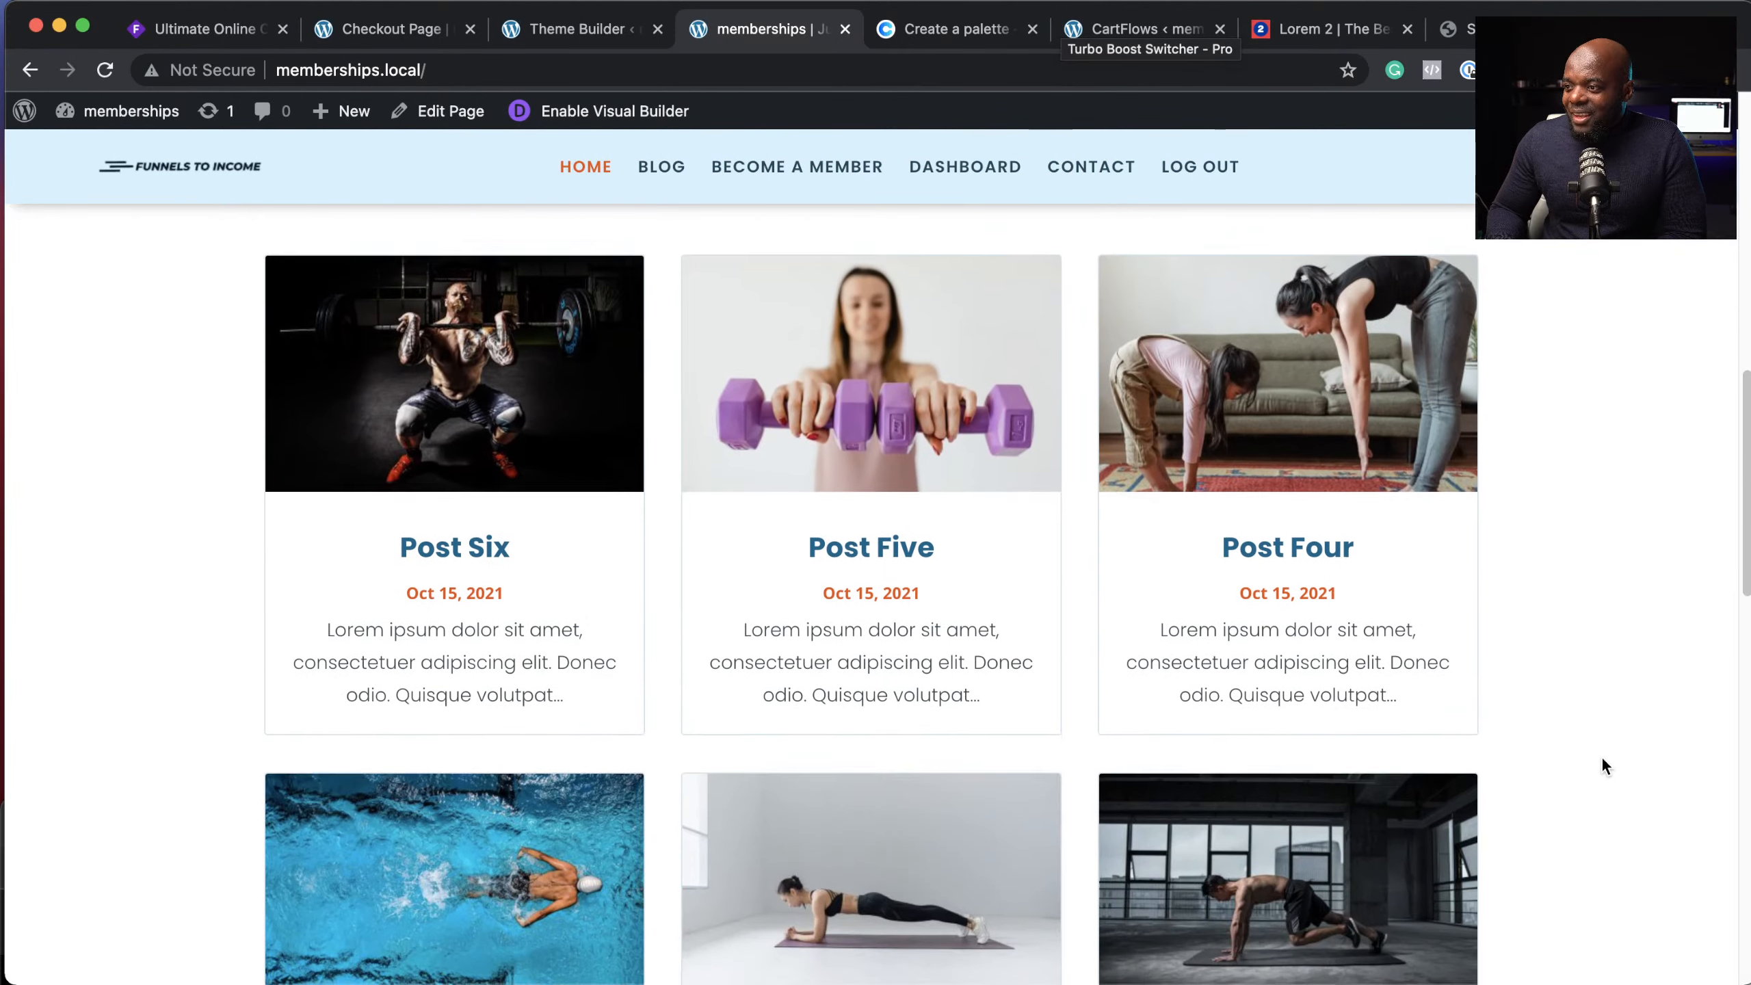
{"action": "scroll", "coordinate": [1600, 755], "scroll_direction": "down", "scroll_amount": 2}
{"action": "scroll", "coordinate": [1600, 755], "scroll_direction": "up", "scroll_amount": 3}
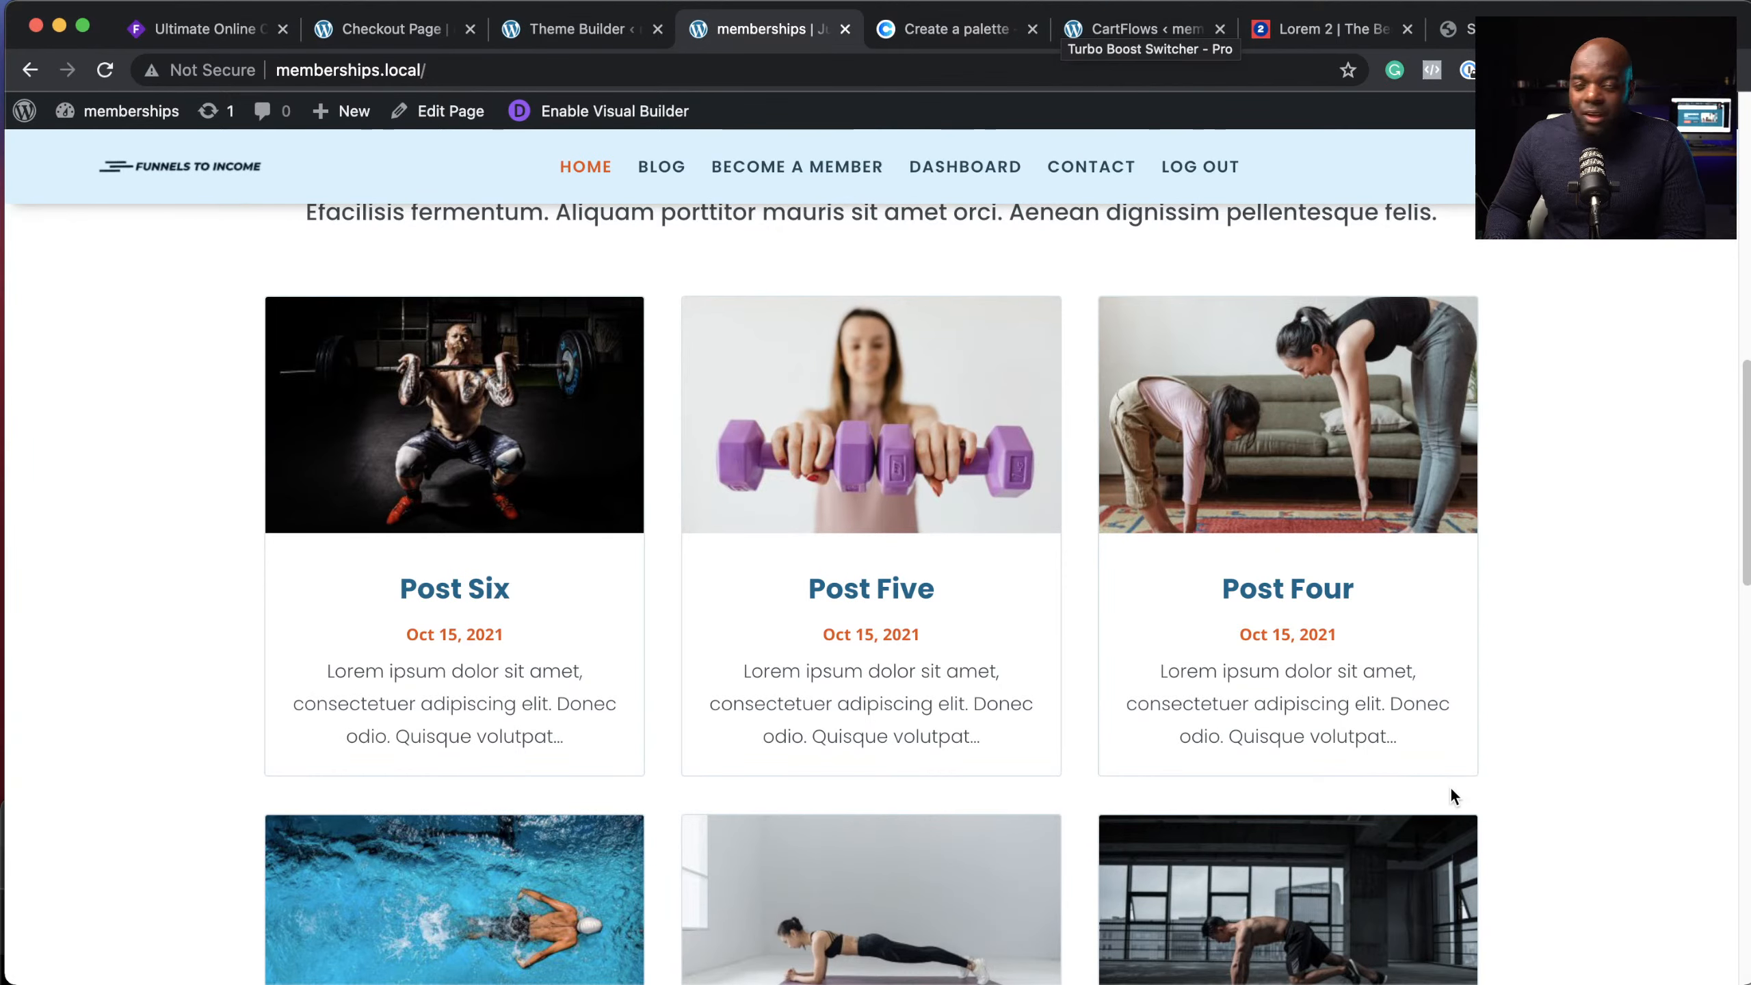
{"action": "scroll", "coordinate": [1452, 792], "scroll_direction": "down", "scroll_amount": 5}
{"action": "scroll", "coordinate": [1452, 792], "scroll_direction": "down", "scroll_amount": 6}
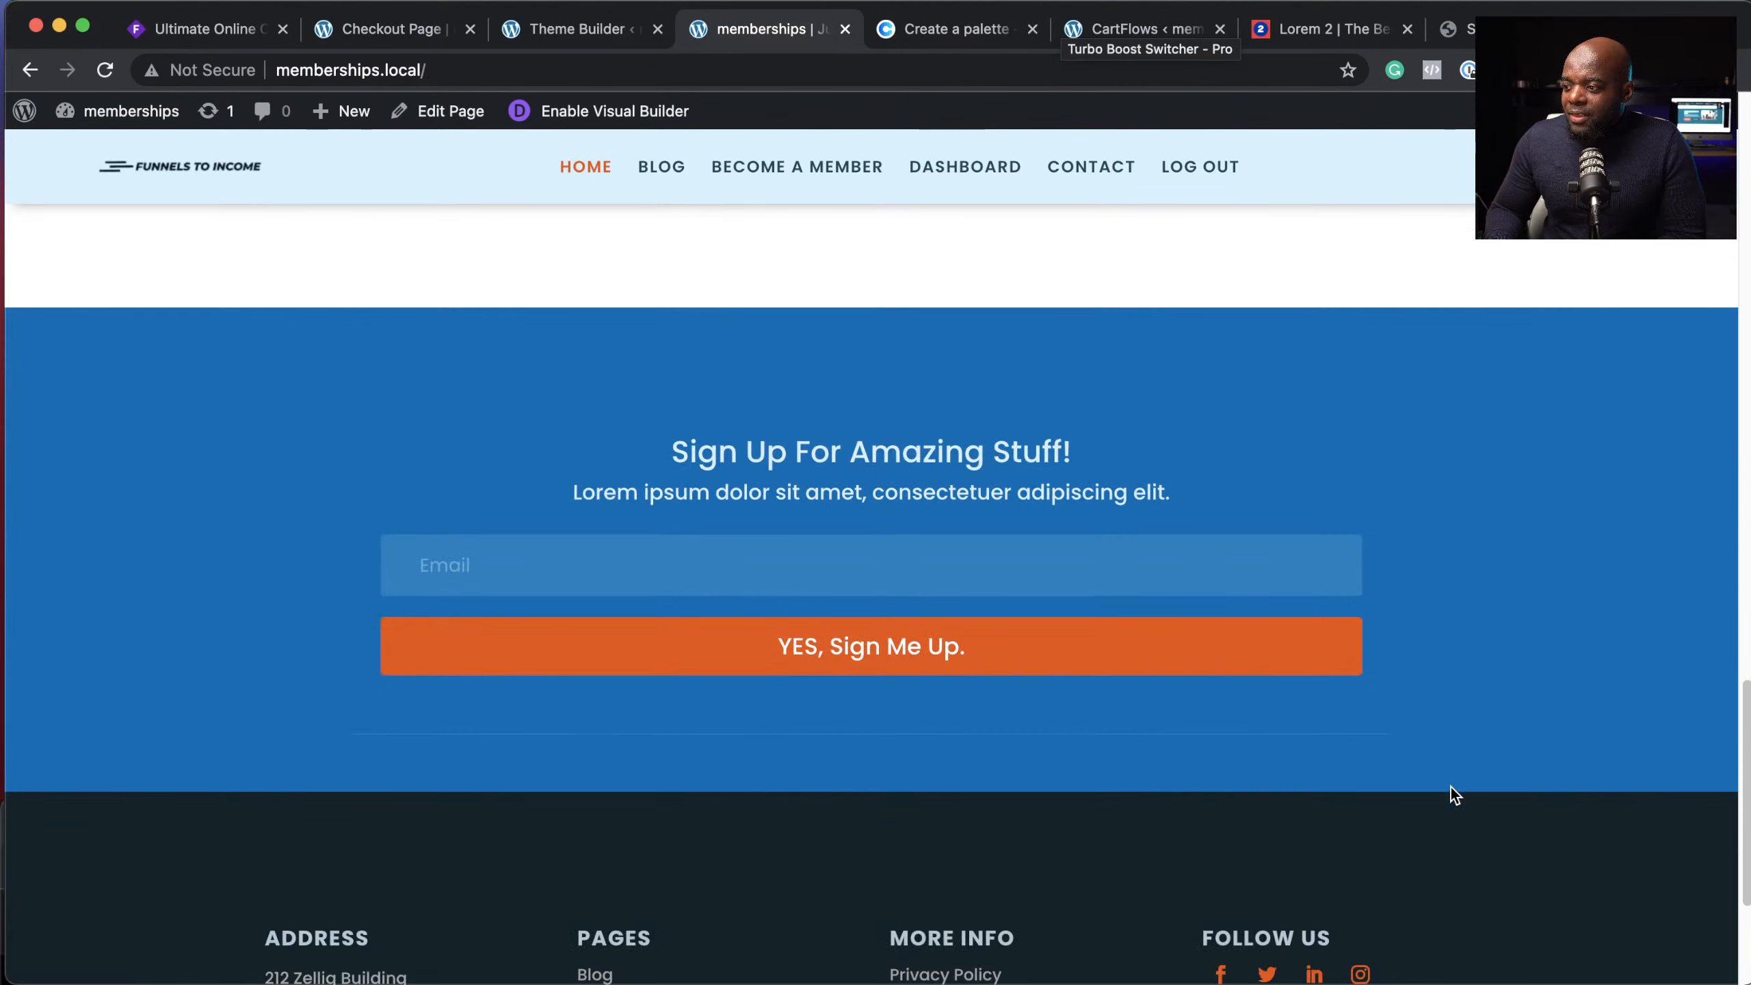
{"action": "scroll", "coordinate": [1450, 787], "scroll_direction": "down", "scroll_amount": 3}
{"action": "scroll", "coordinate": [1450, 788], "scroll_direction": "up", "scroll_amount": 15}
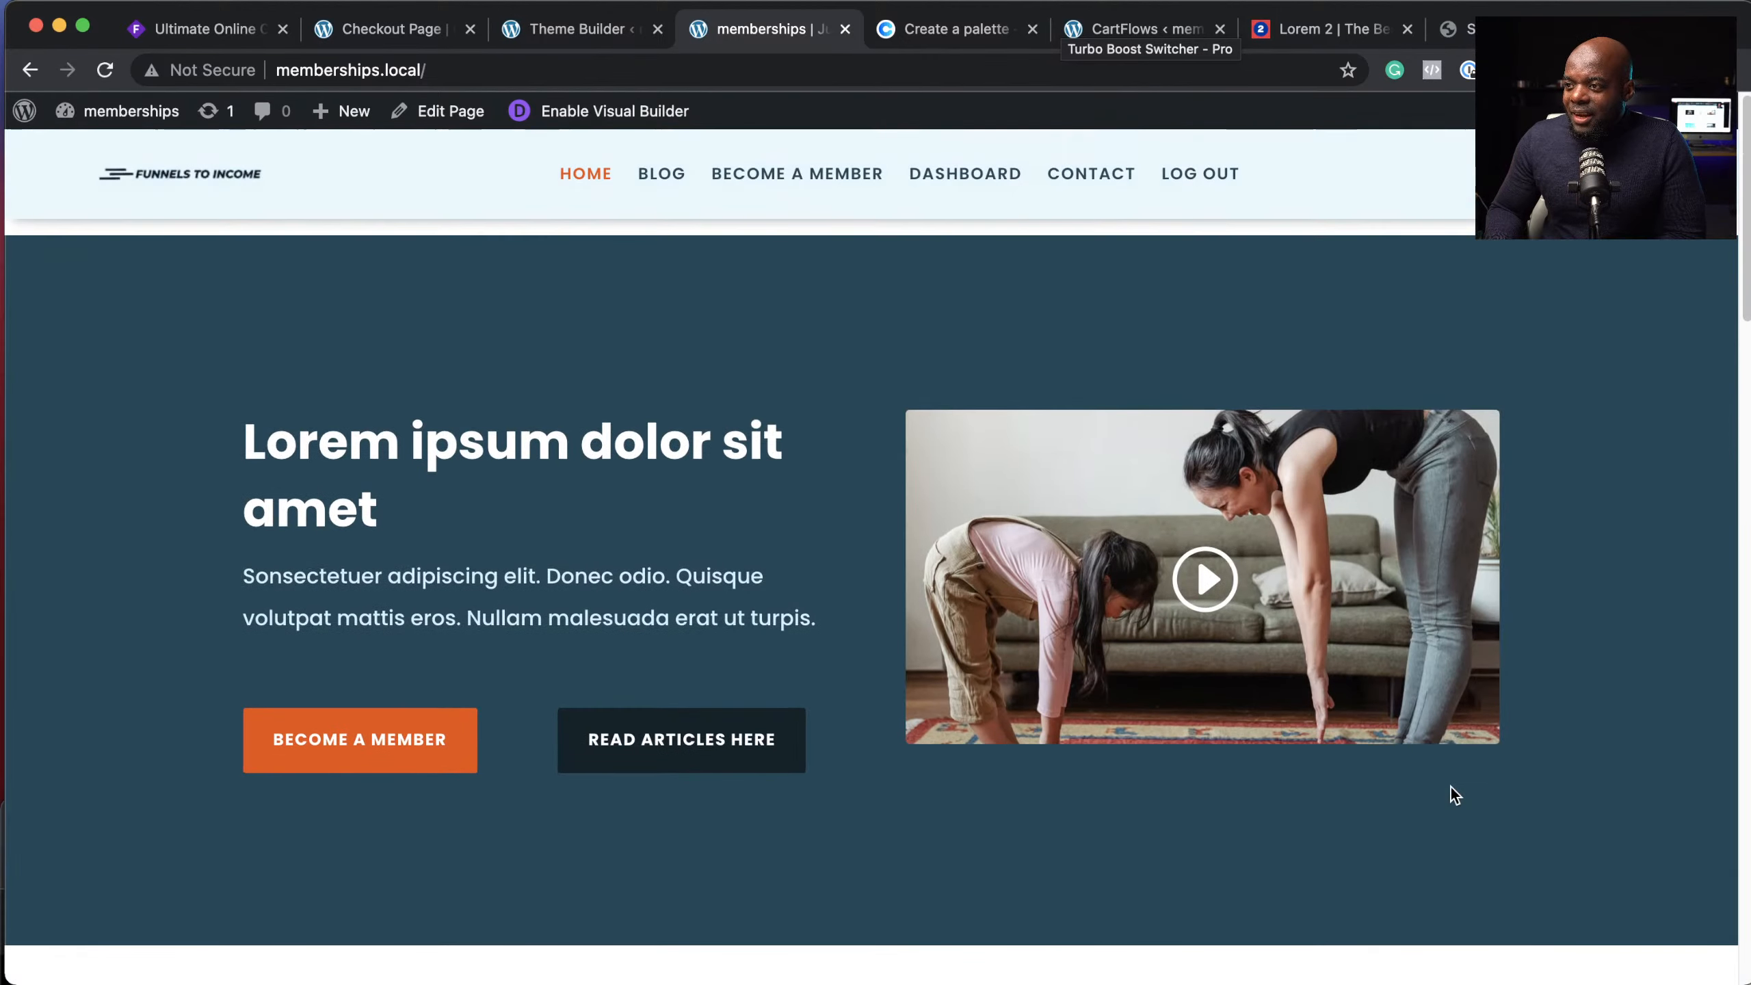
{"action": "left_click", "coordinate": [658, 183]}
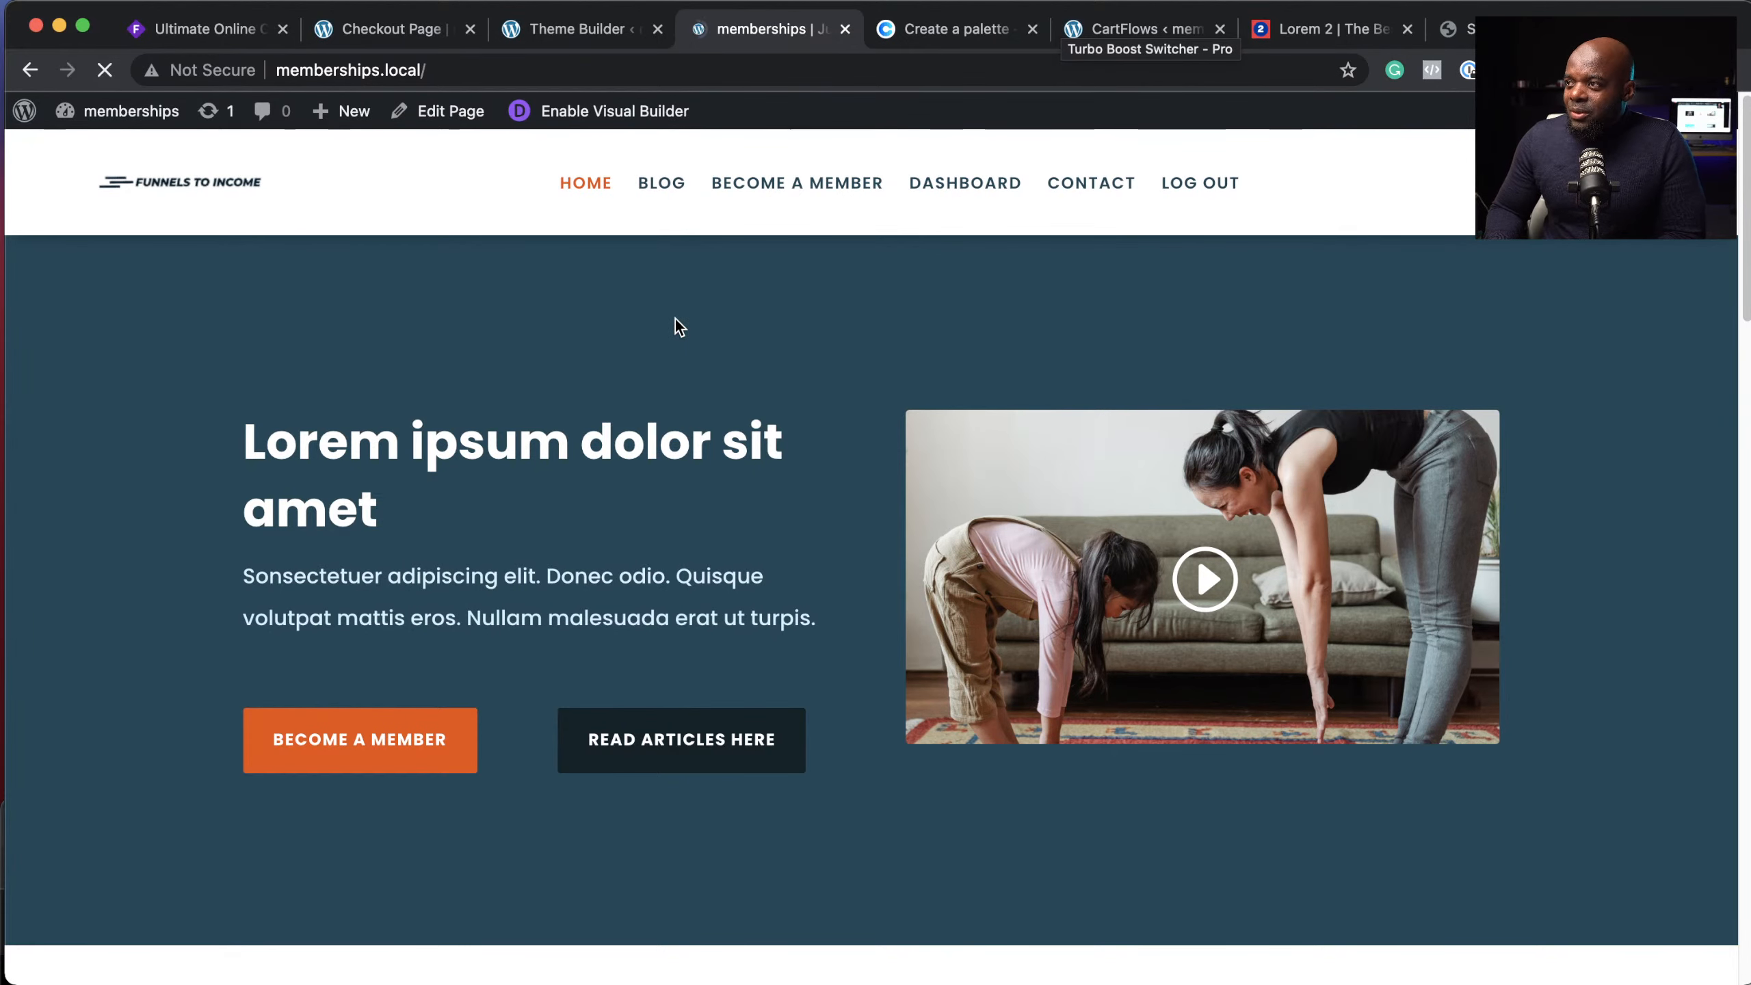
{"action": "scroll", "coordinate": [1322, 783], "scroll_direction": "down", "scroll_amount": 10}
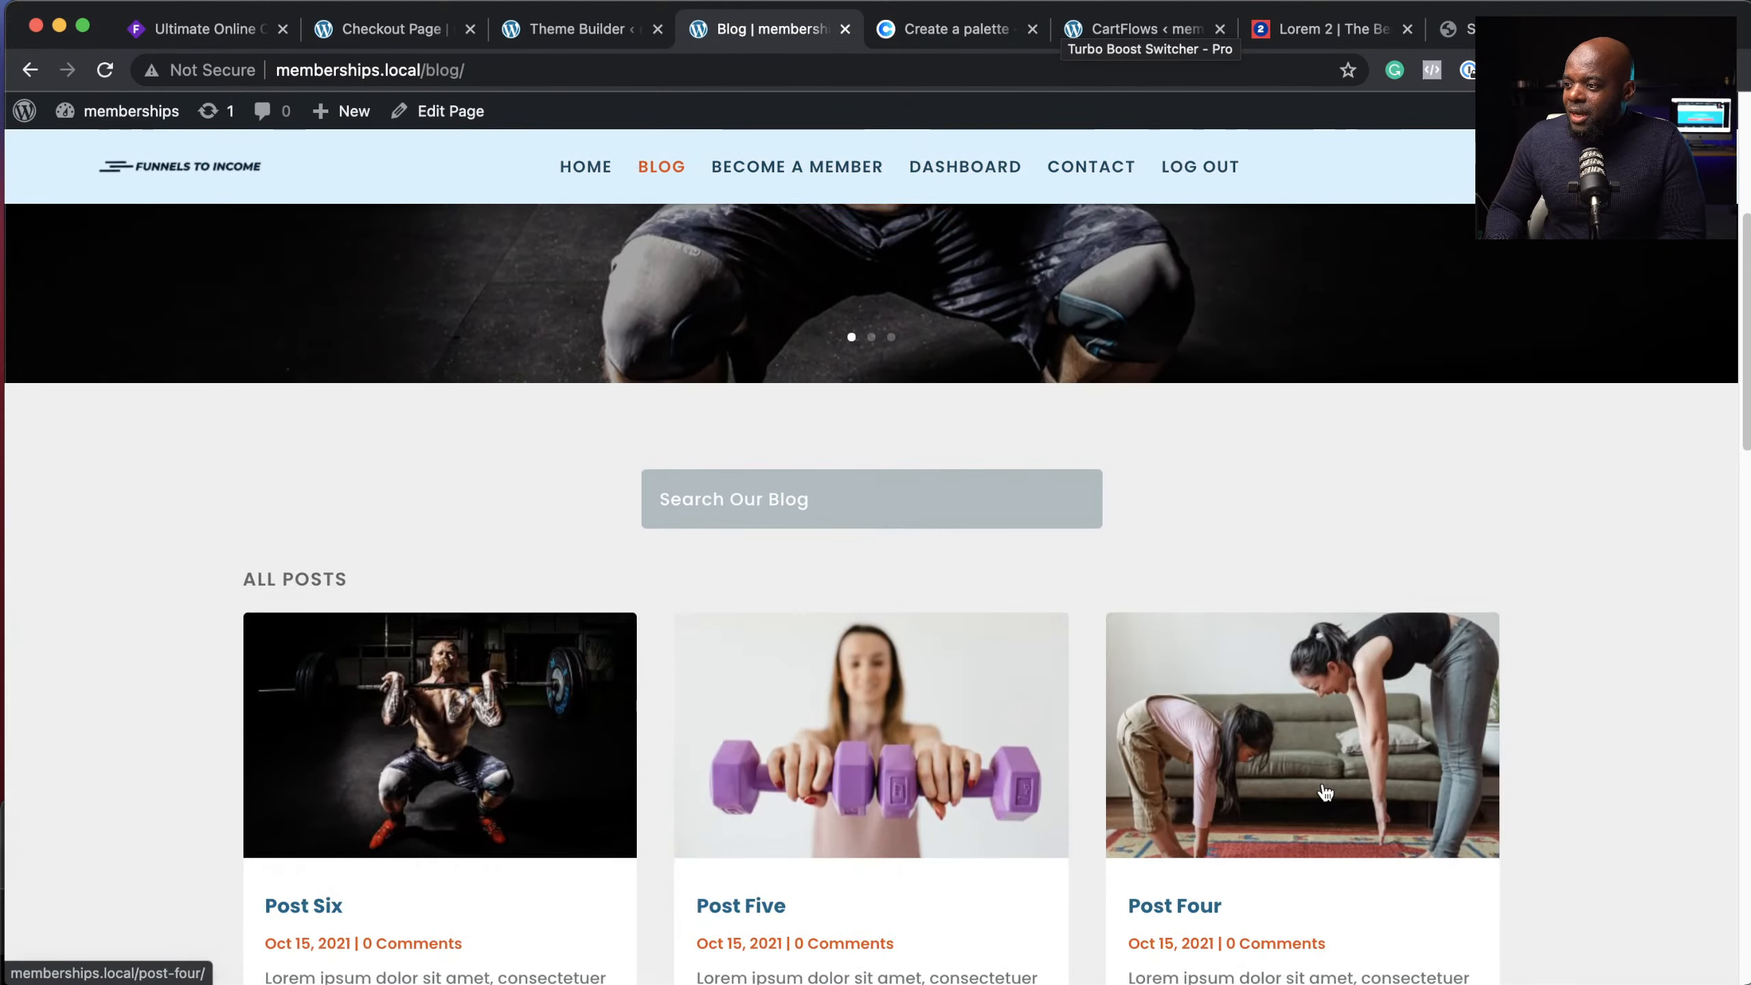
{"action": "scroll", "coordinate": [1319, 777], "scroll_direction": "up", "scroll_amount": 5}
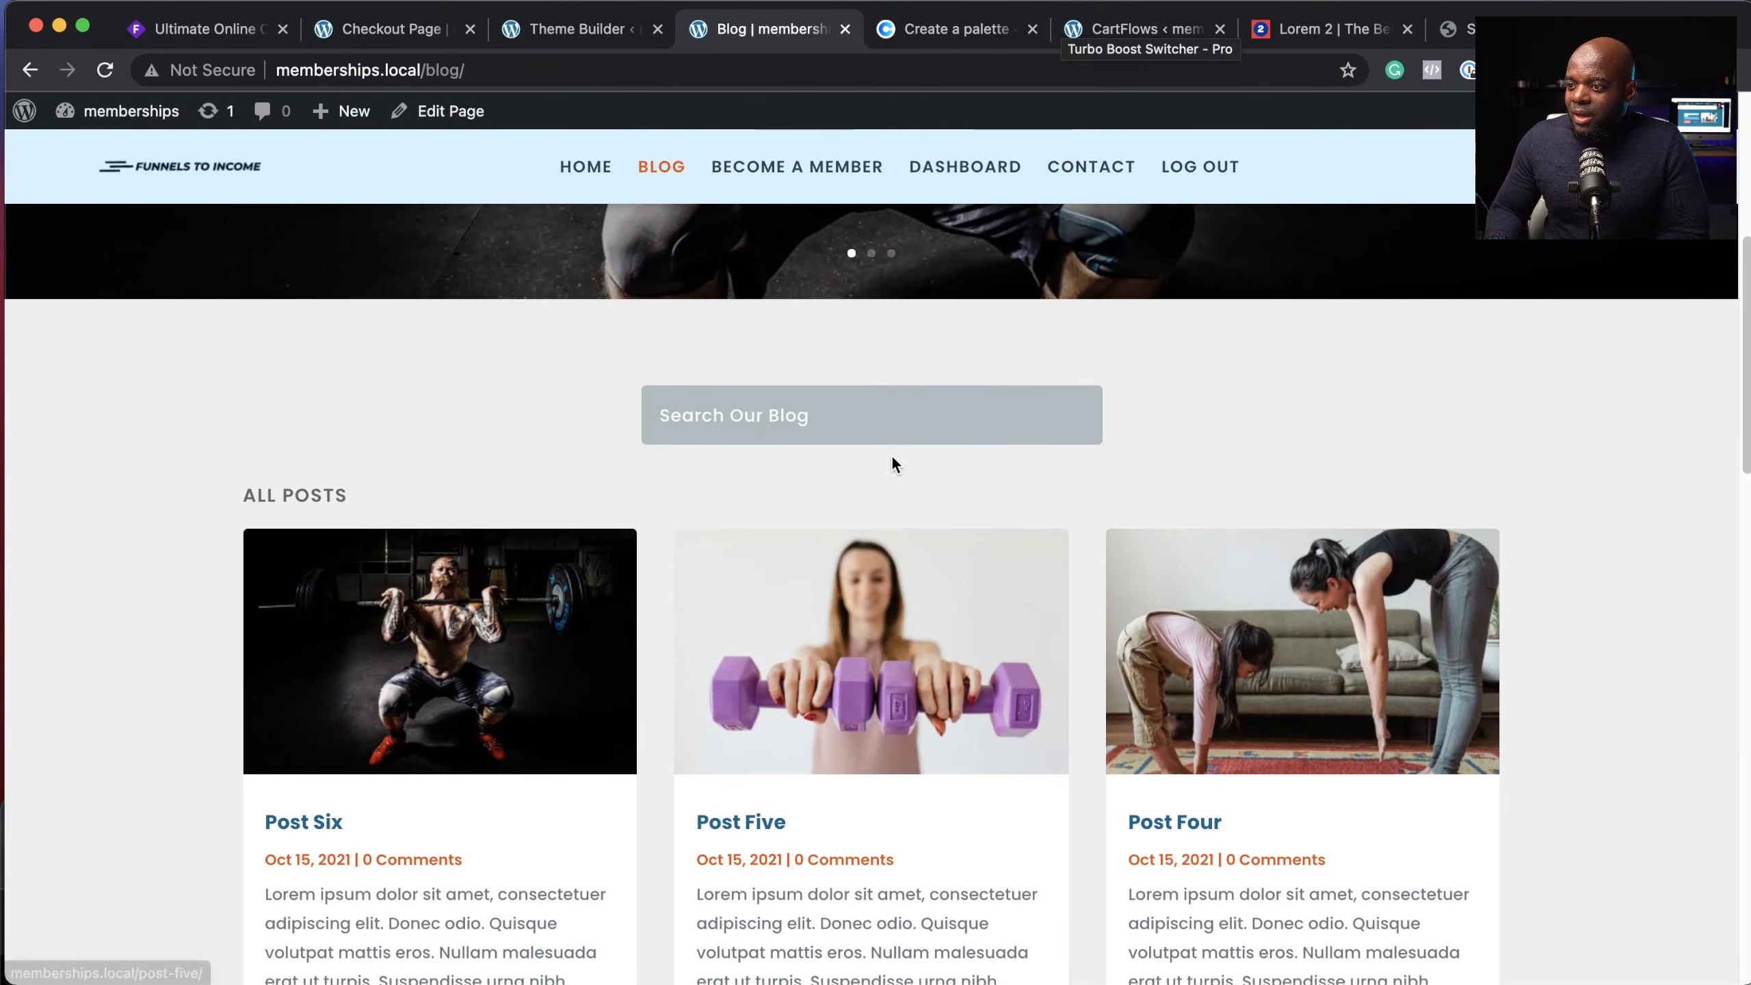
Step: Search the blog for 'six', read Post Six, then return to the previous page
{"action": "left_click", "coordinate": [886, 410]}
{"action": "type", "text": "si"}
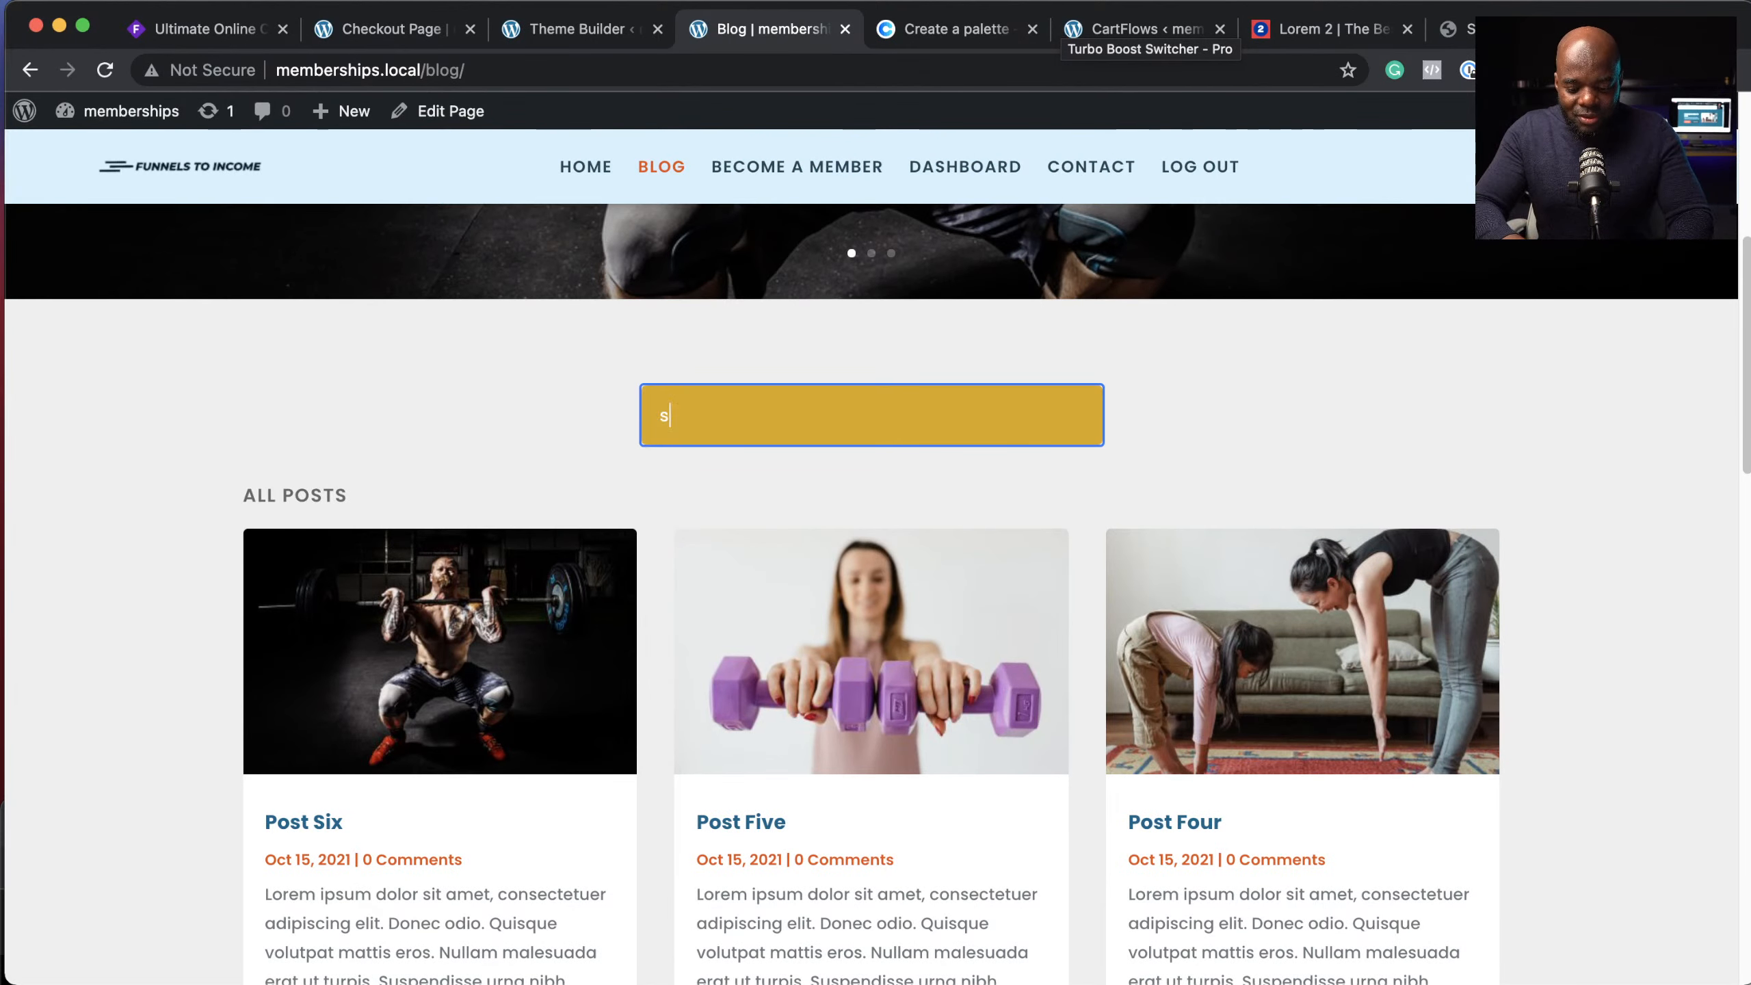
{"action": "type", "text": "x"}
{"action": "key", "text": "Return"}
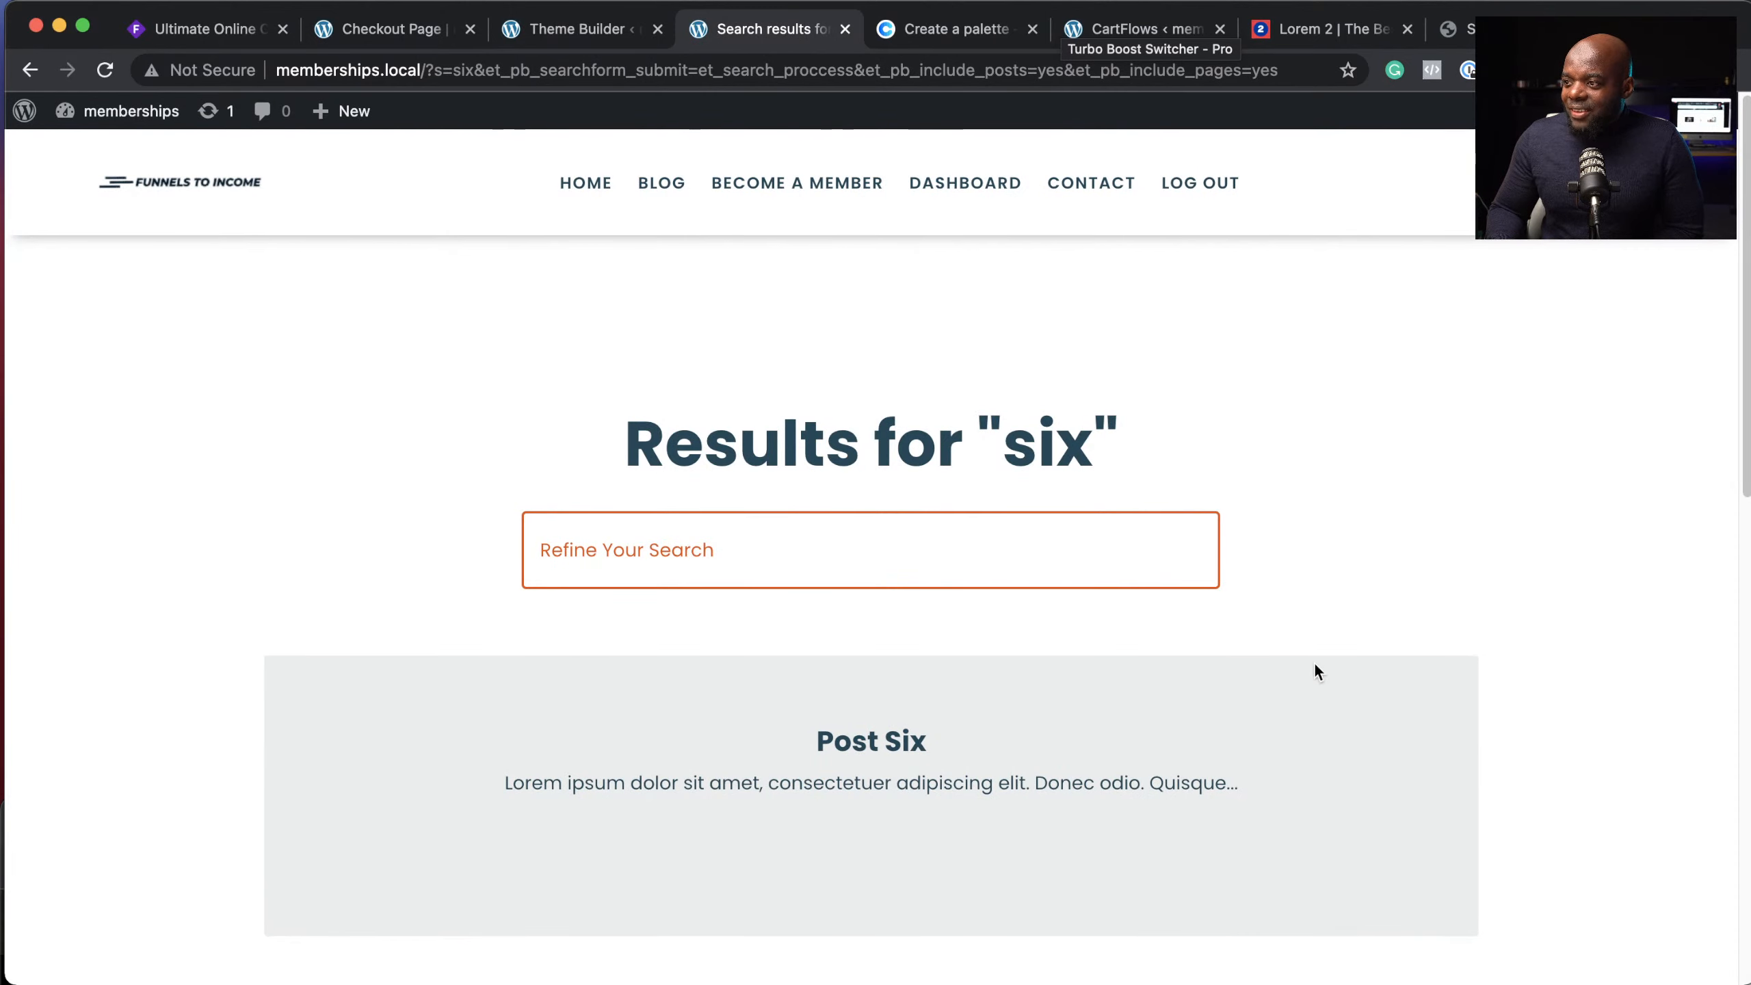
{"action": "scroll", "coordinate": [1316, 665], "scroll_direction": "down", "scroll_amount": 2}
{"action": "left_click", "coordinate": [916, 635]}
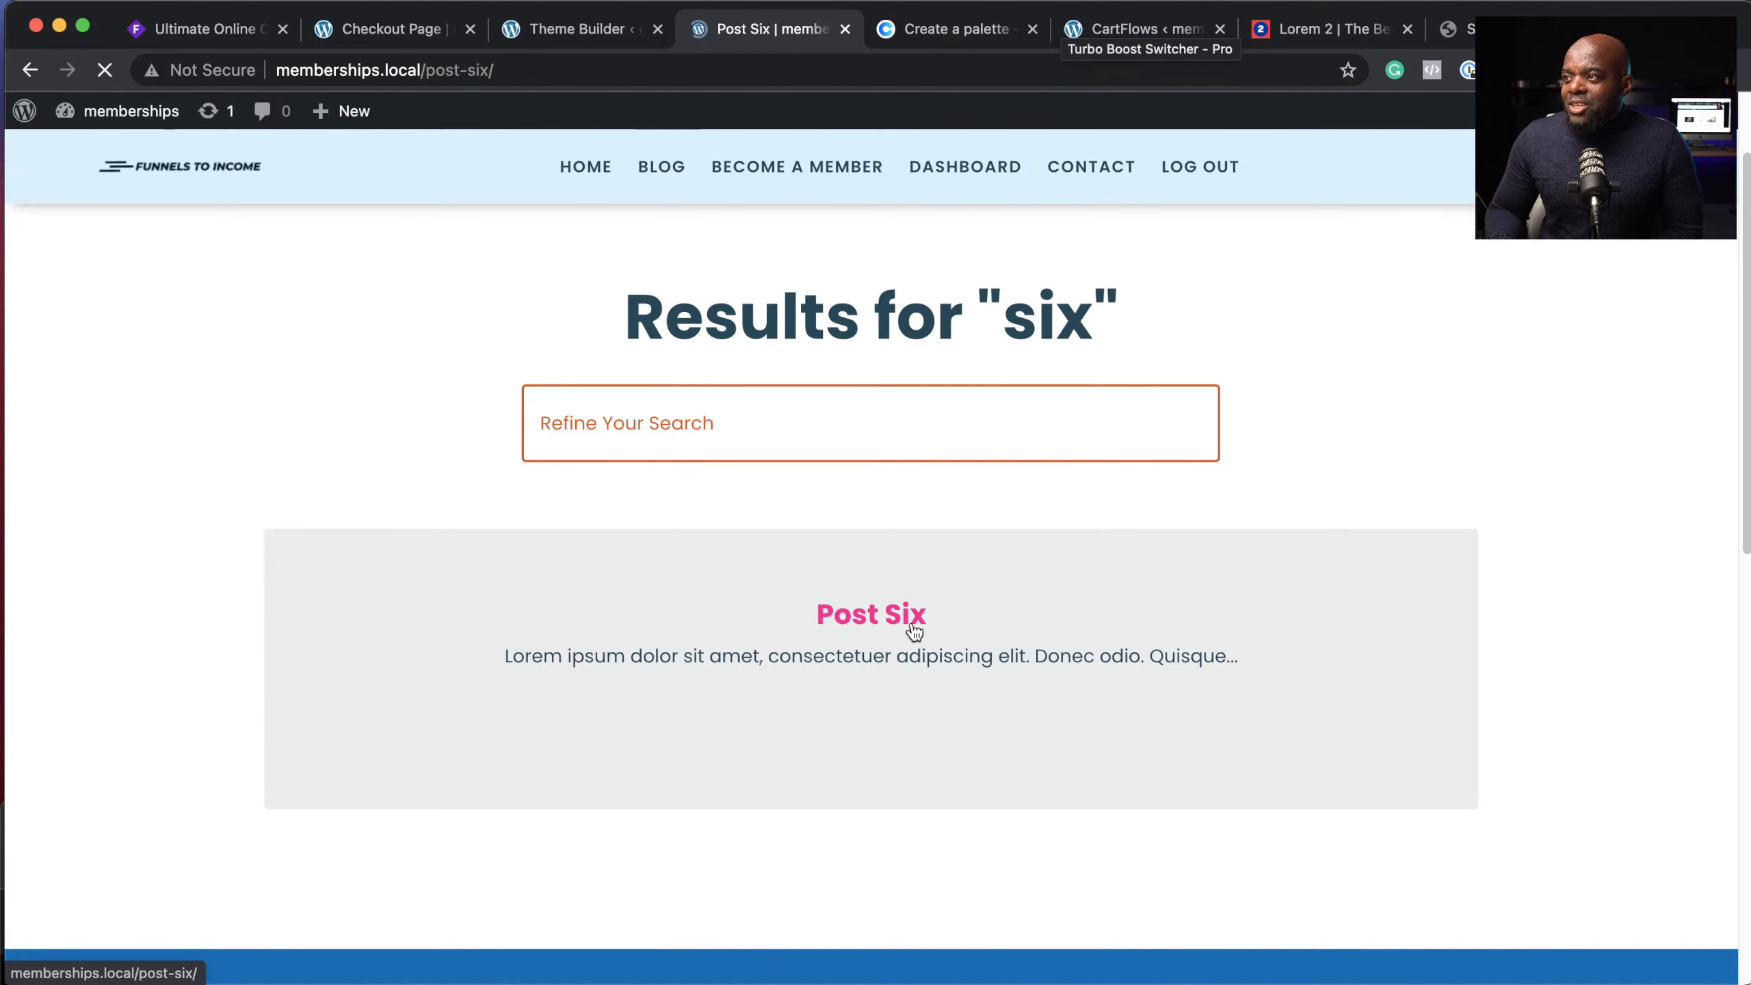
{"action": "scroll", "coordinate": [880, 705], "scroll_direction": "down", "scroll_amount": 10}
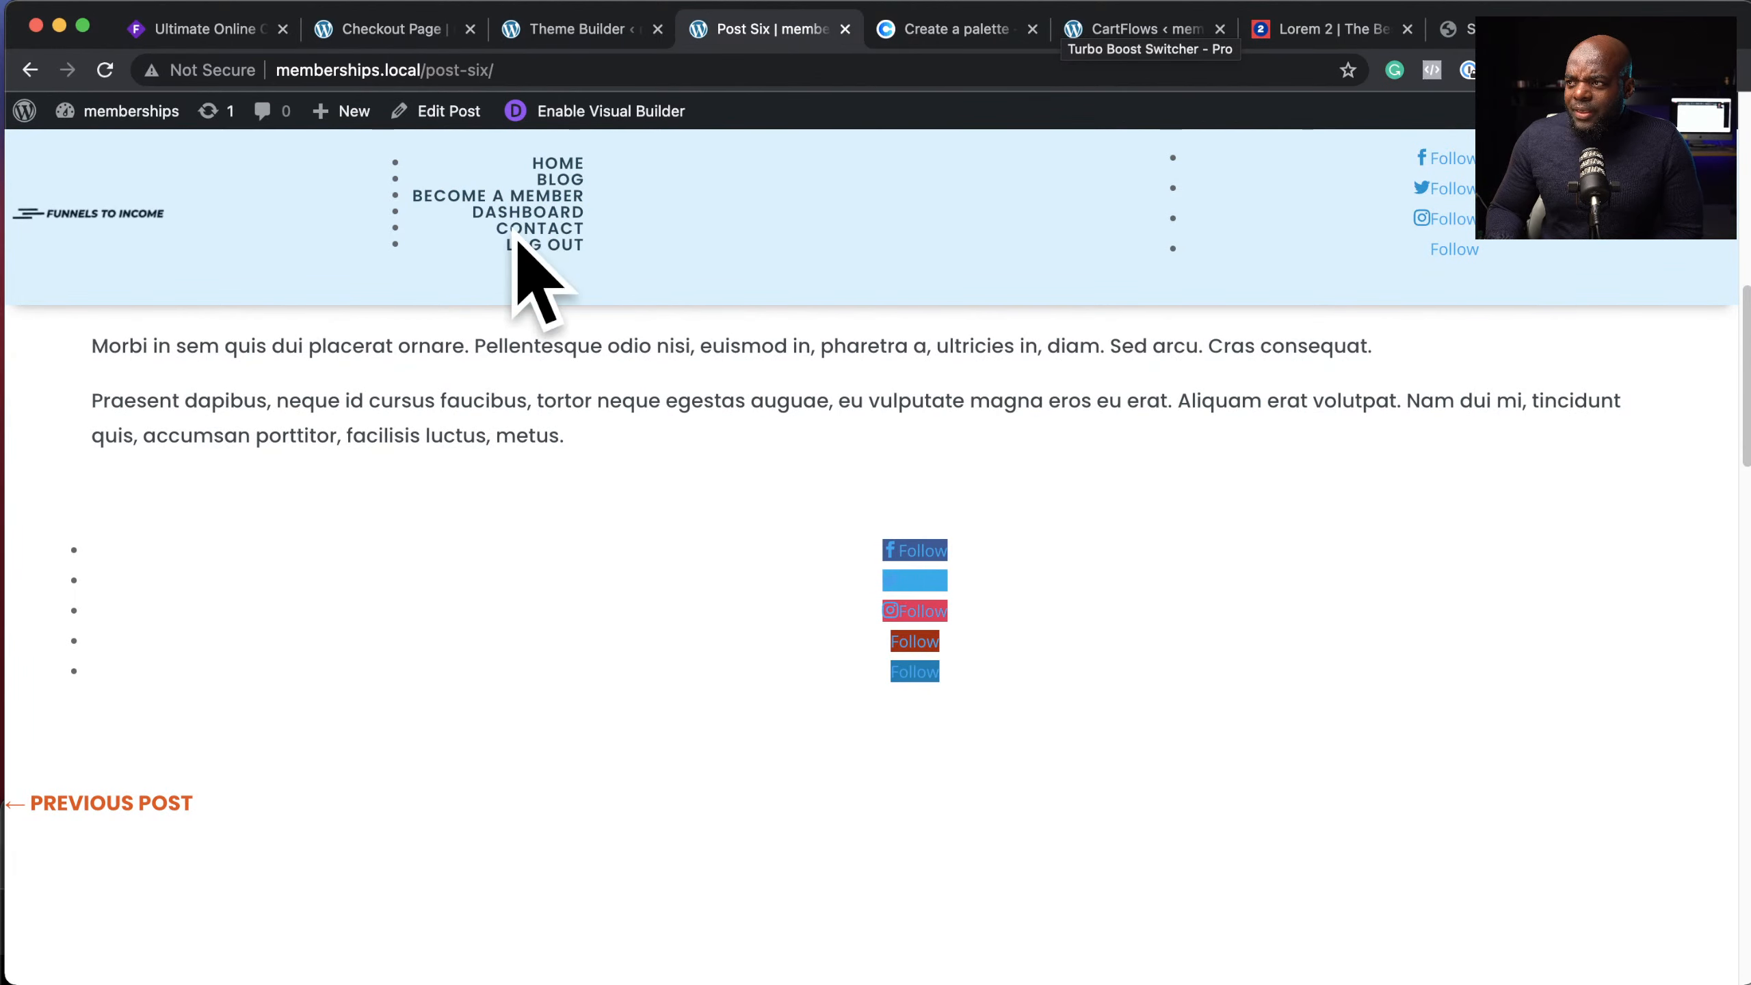
{"action": "left_click", "coordinate": [30, 70]}
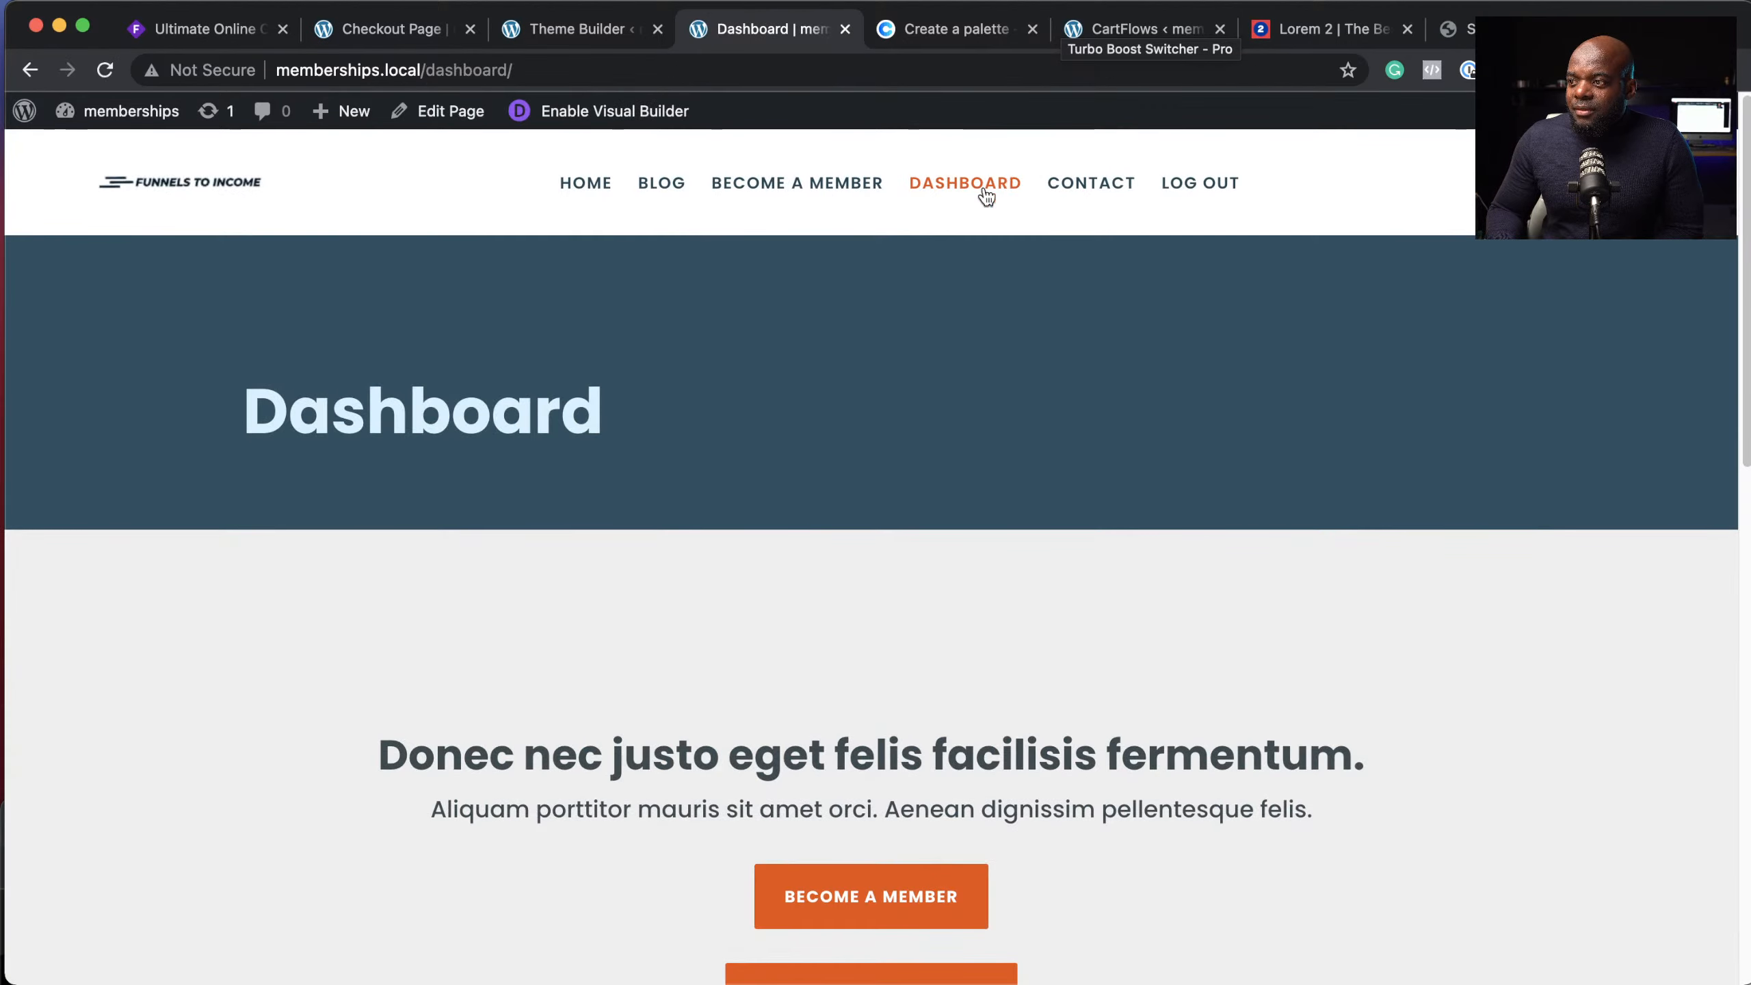
{"action": "scroll", "coordinate": [1228, 710], "scroll_direction": "down", "scroll_amount": 15}
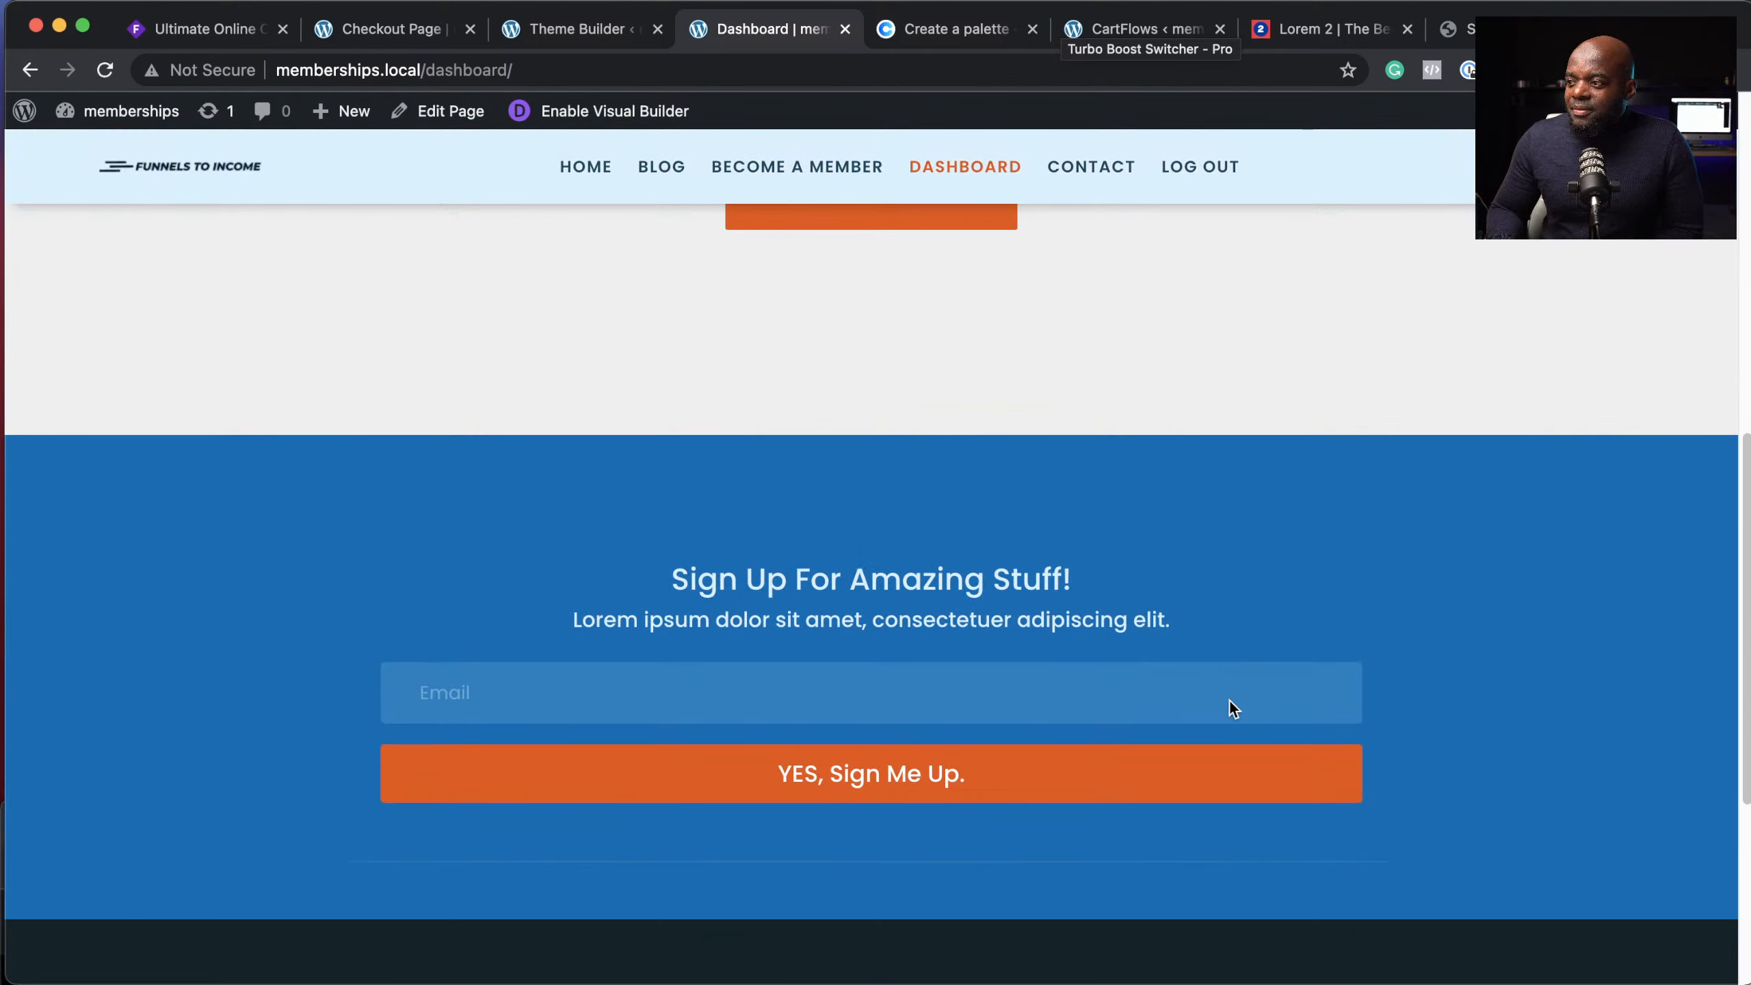
{"action": "scroll", "coordinate": [1228, 701], "scroll_direction": "up", "scroll_amount": 15}
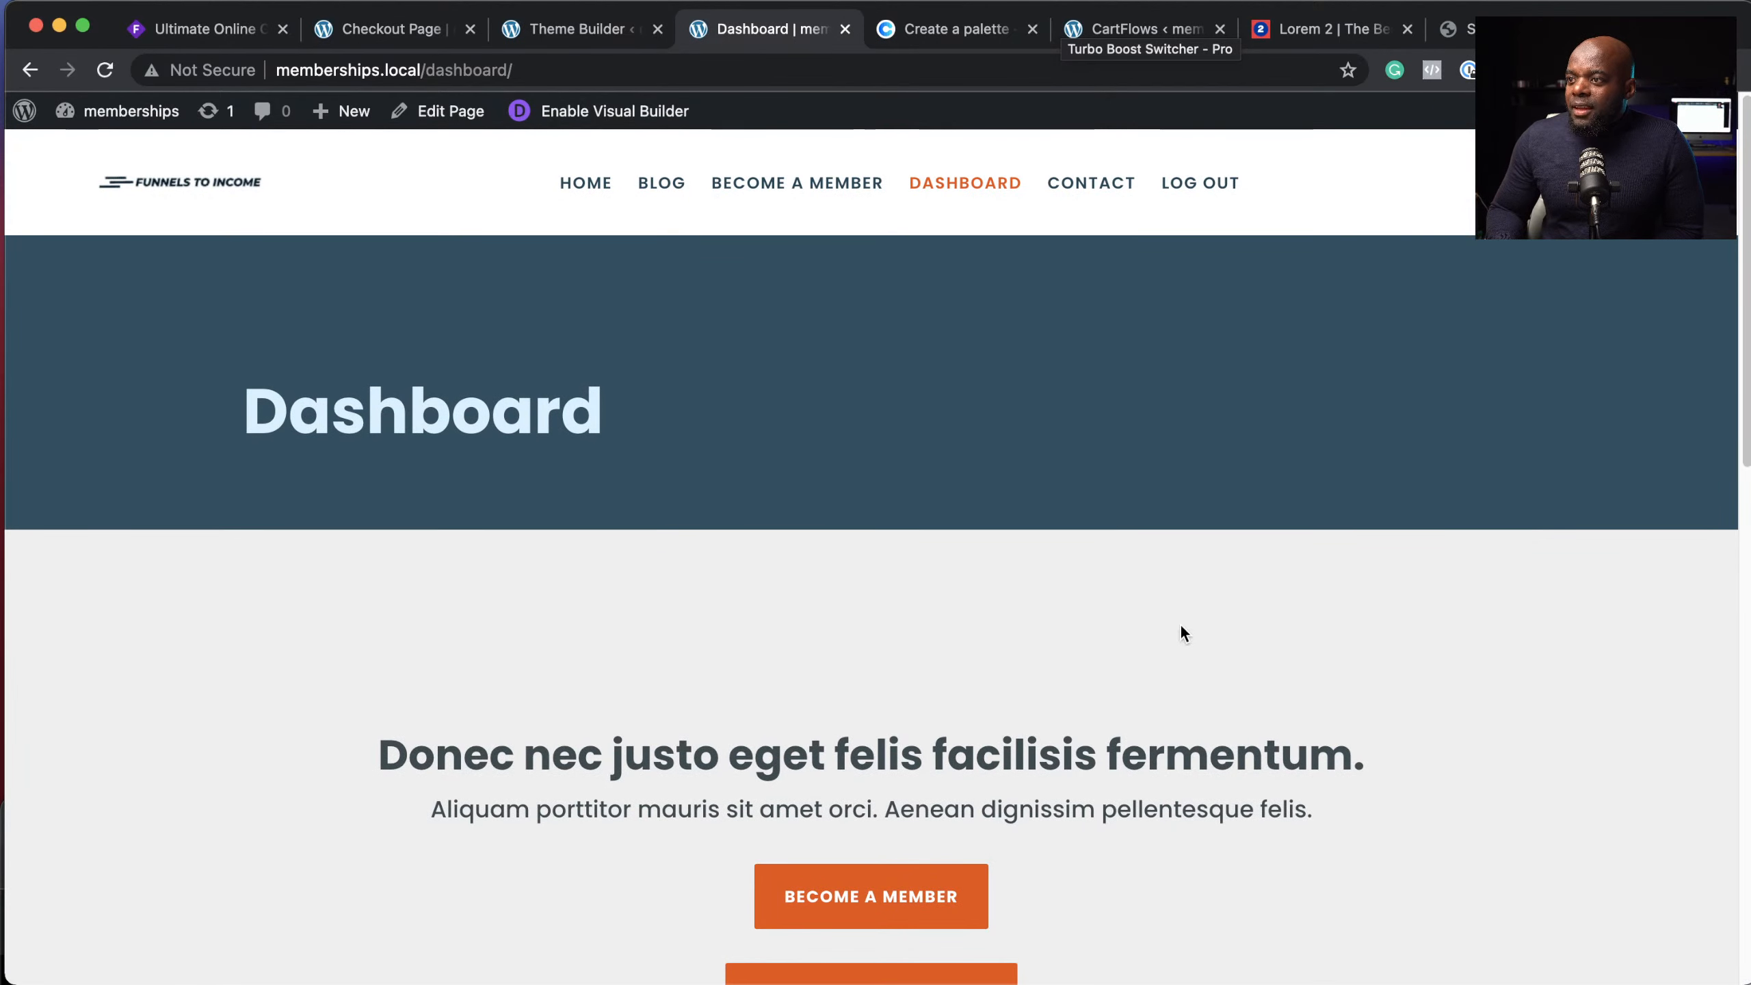
Step: Go to the admin Dashboard and open WishList Member Setup's Integrations page
{"action": "mouse_move", "coordinate": [127, 114]}
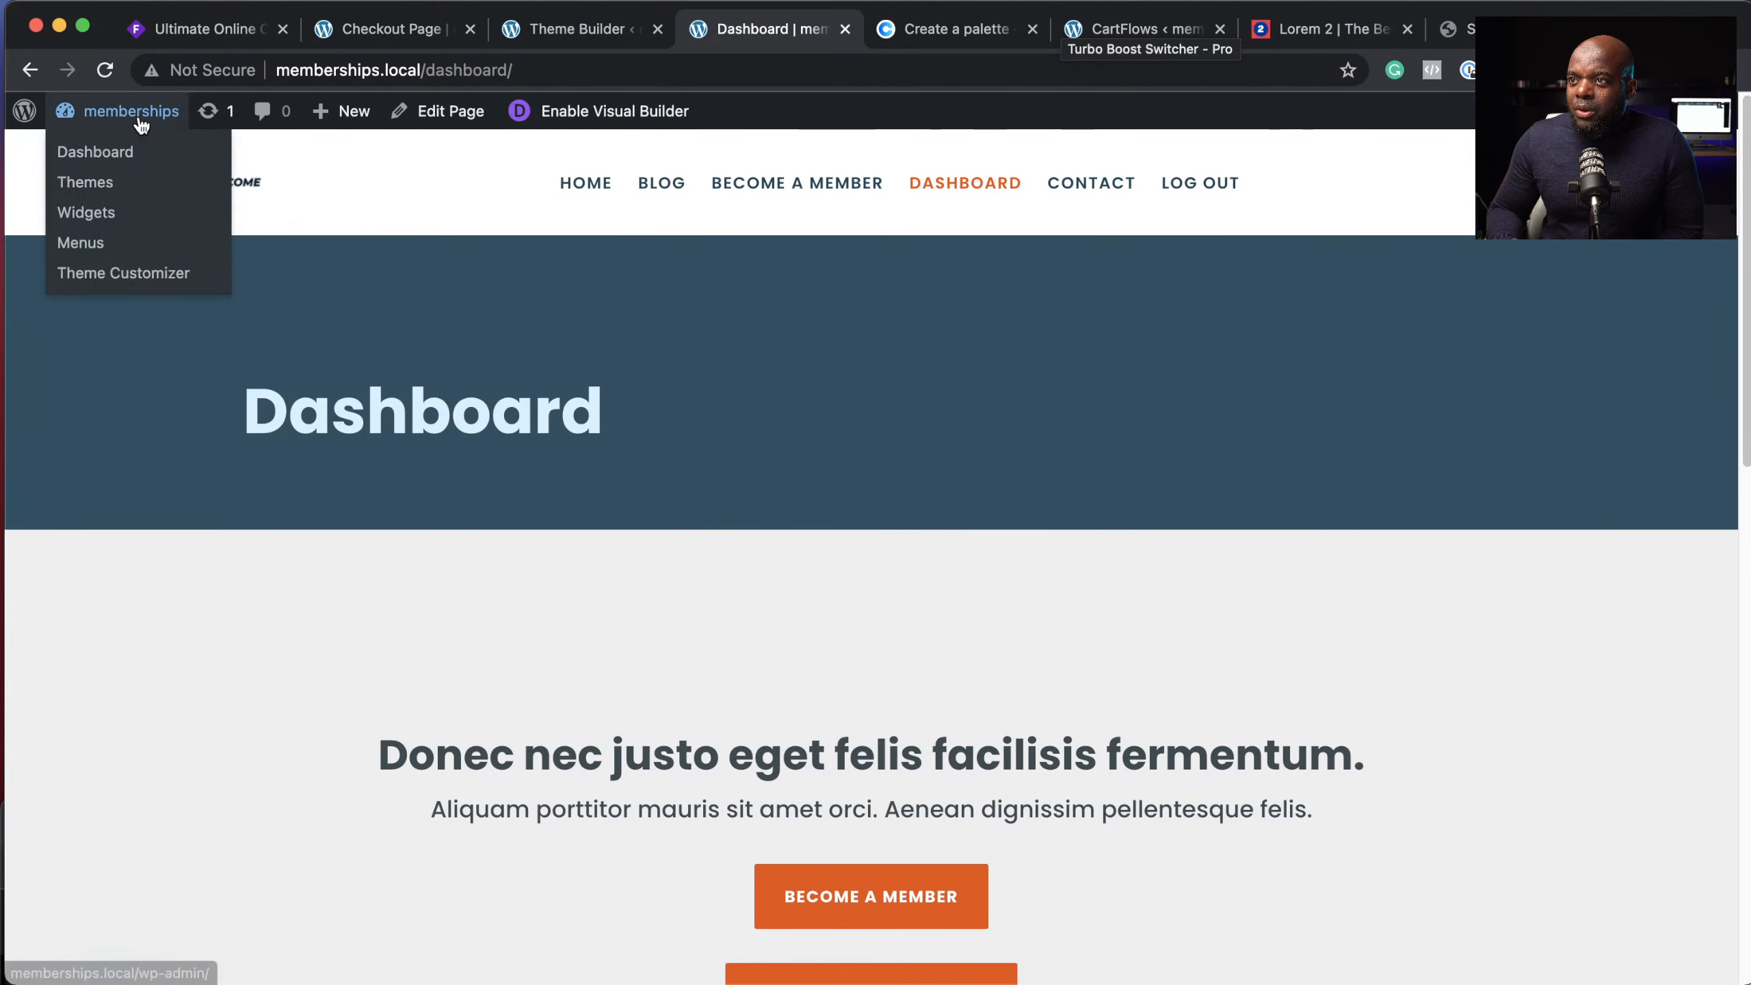
{"action": "left_click", "coordinate": [123, 155]}
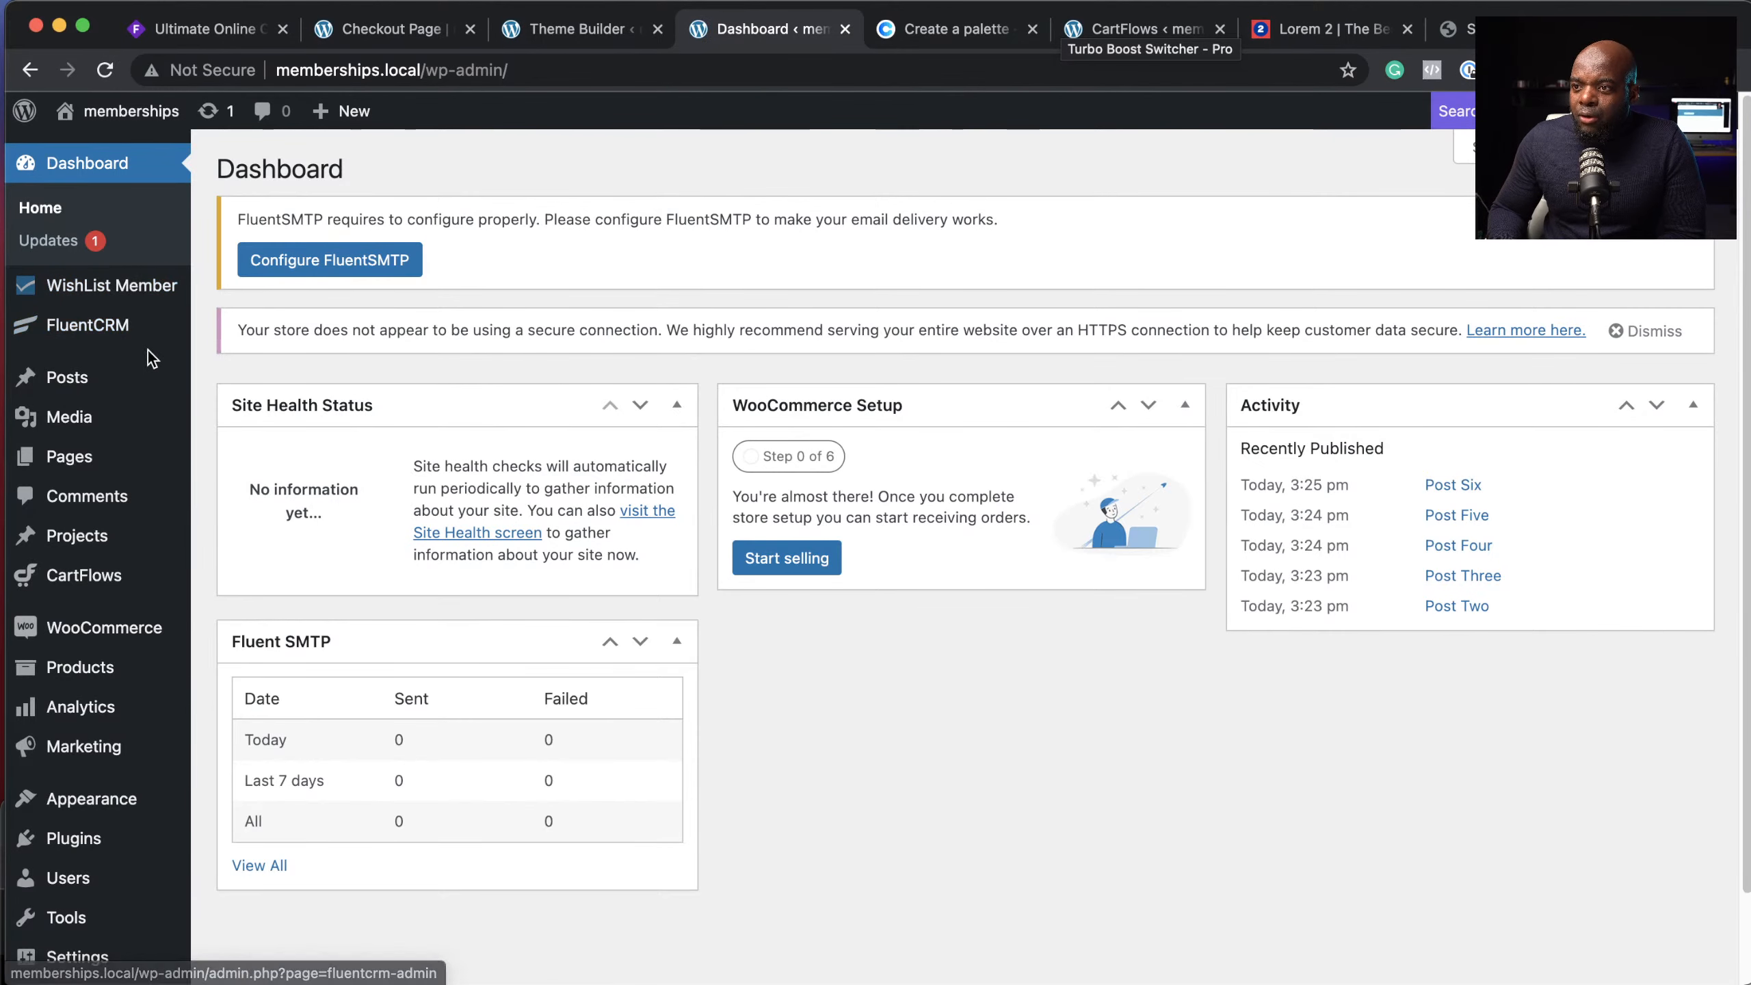
{"action": "mouse_move", "coordinate": [138, 285]}
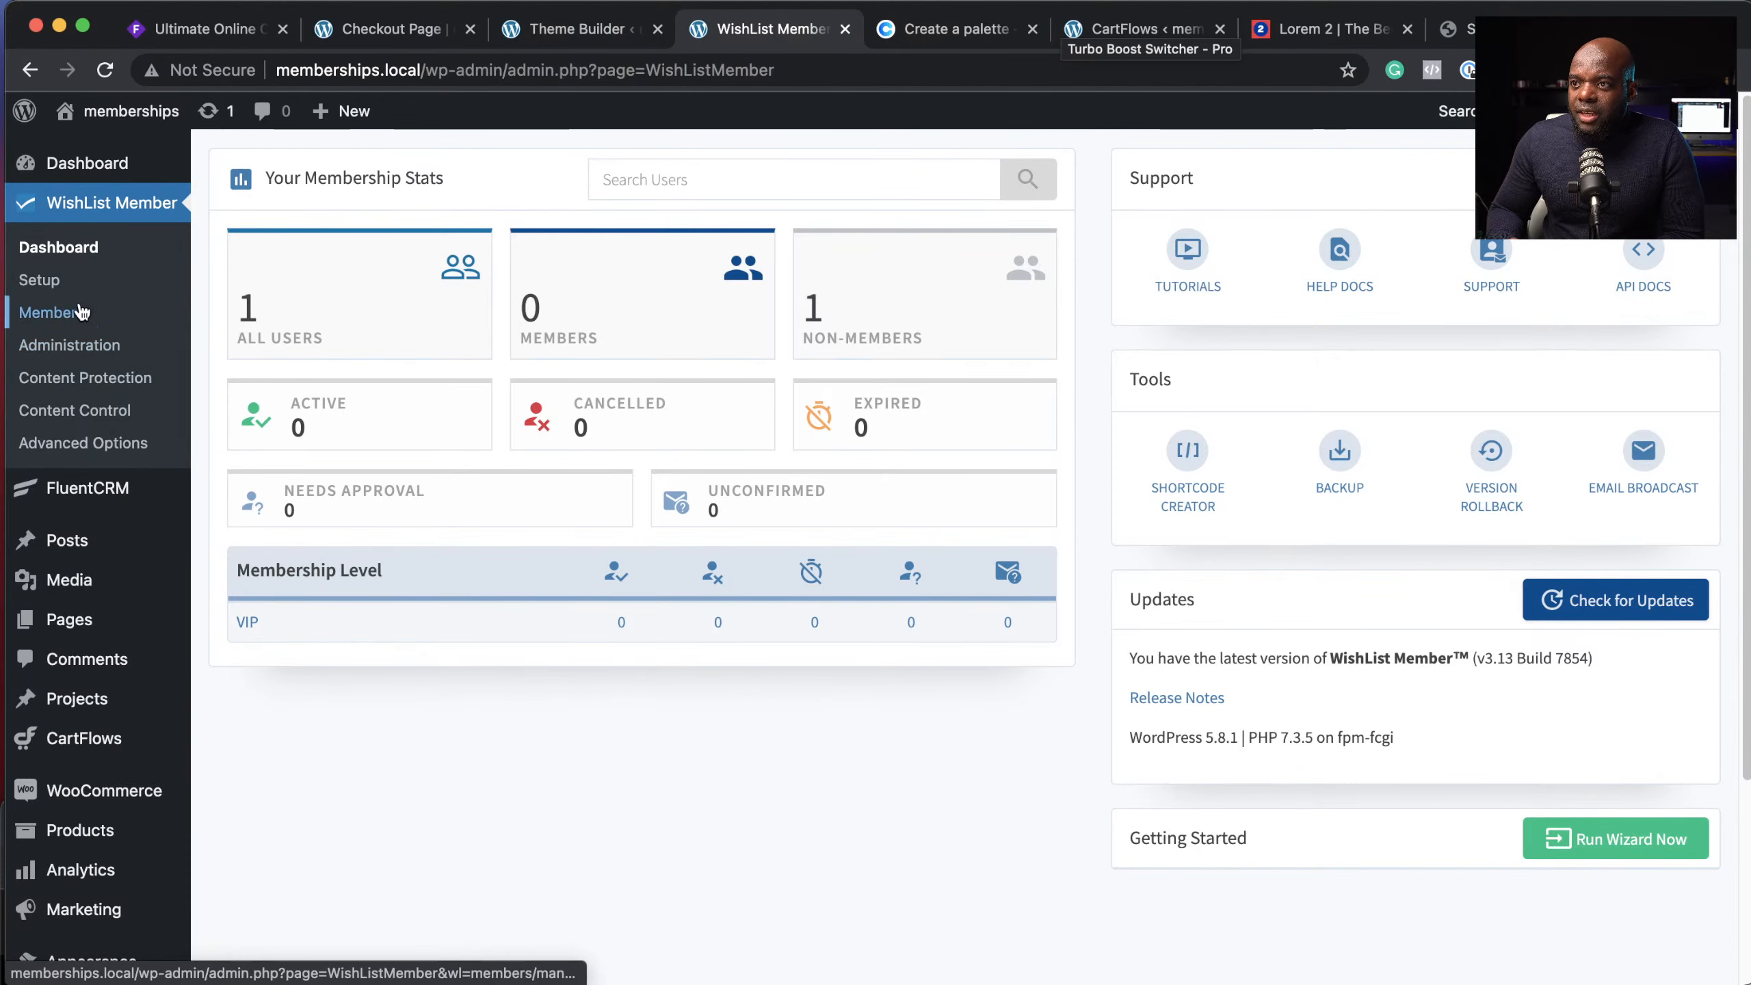
{"action": "left_click", "coordinate": [57, 285]}
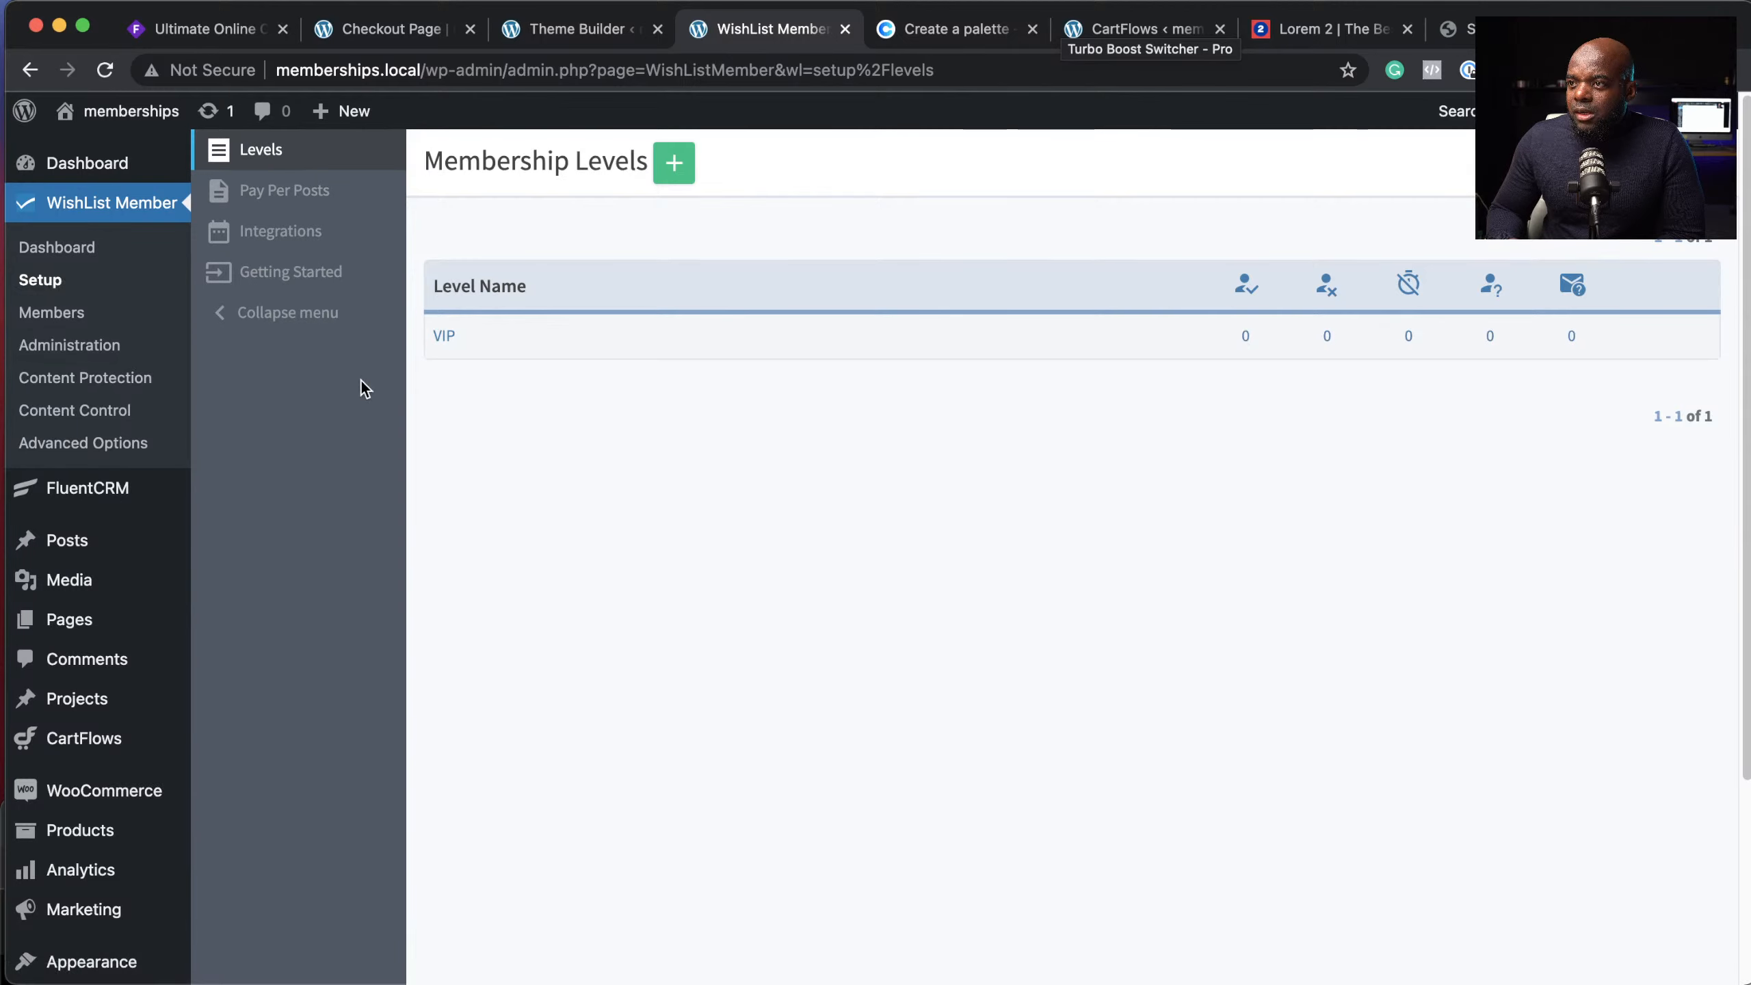
{"action": "left_click", "coordinate": [316, 234]}
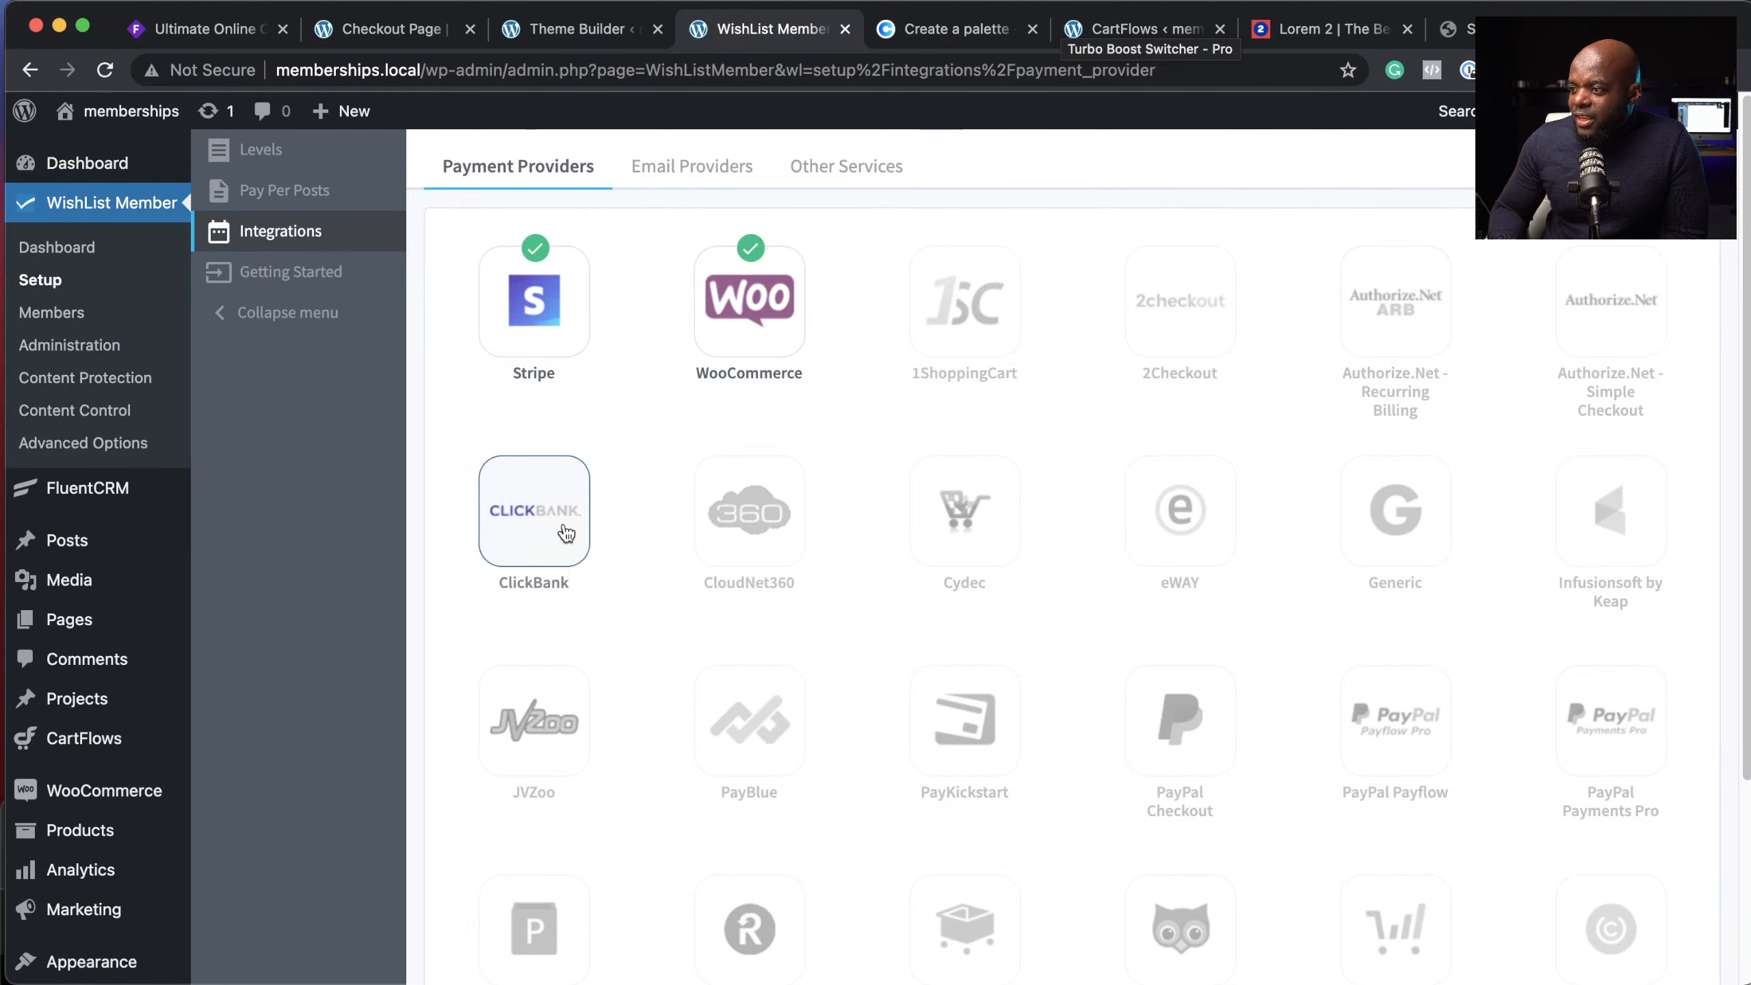
Step: Browse the Payment Providers list, then the Email Providers and Other Services integration tabs
{"action": "scroll", "coordinate": [1250, 679], "scroll_direction": "down", "scroll_amount": 3}
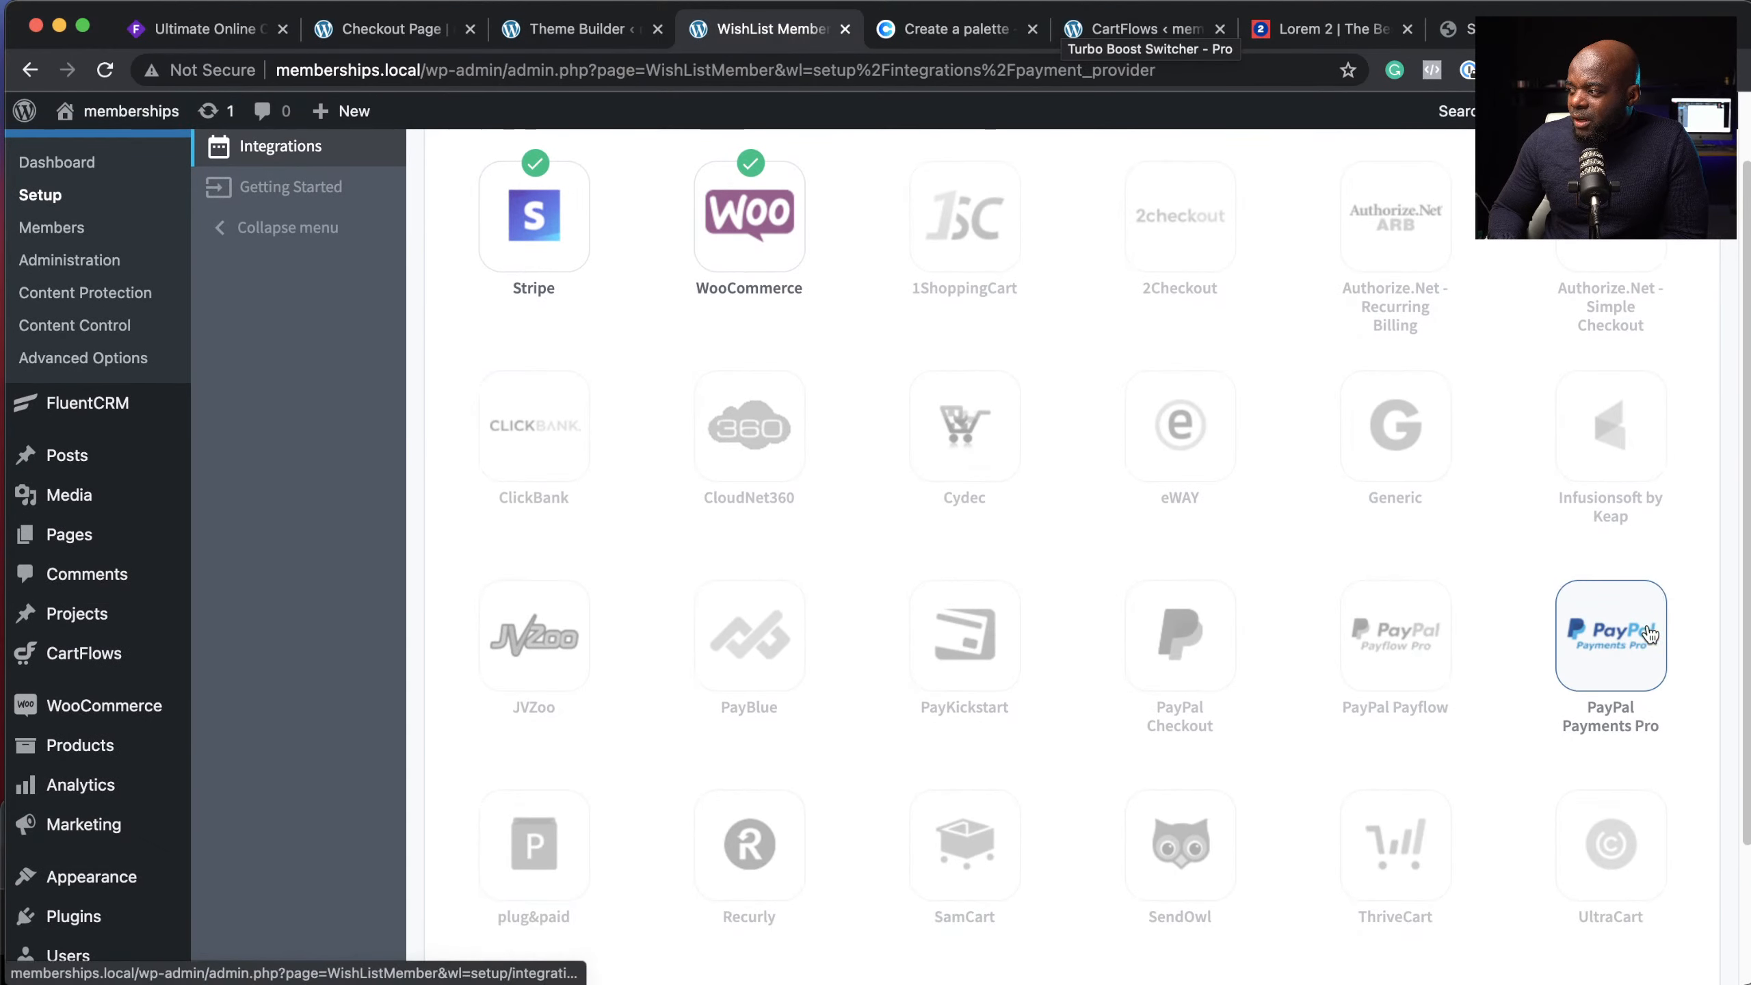
{"action": "scroll", "coordinate": [1648, 635], "scroll_direction": "down", "scroll_amount": 5}
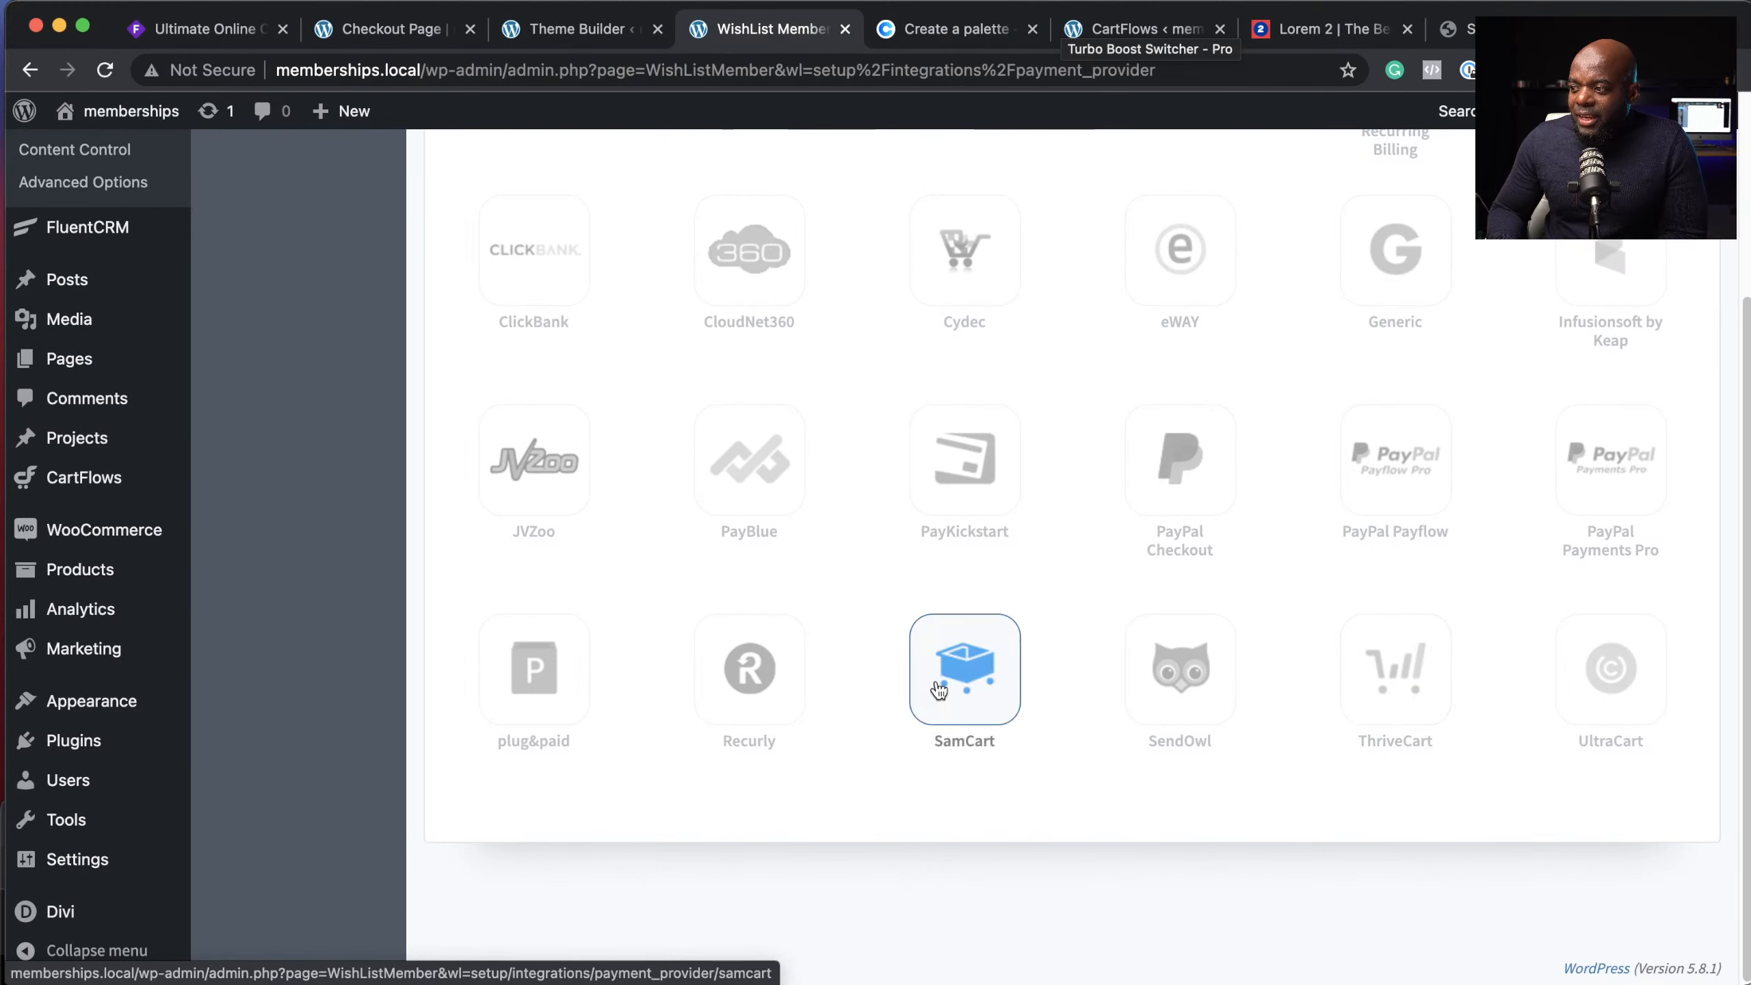
{"action": "scroll", "coordinate": [1313, 709], "scroll_direction": "up", "scroll_amount": 7}
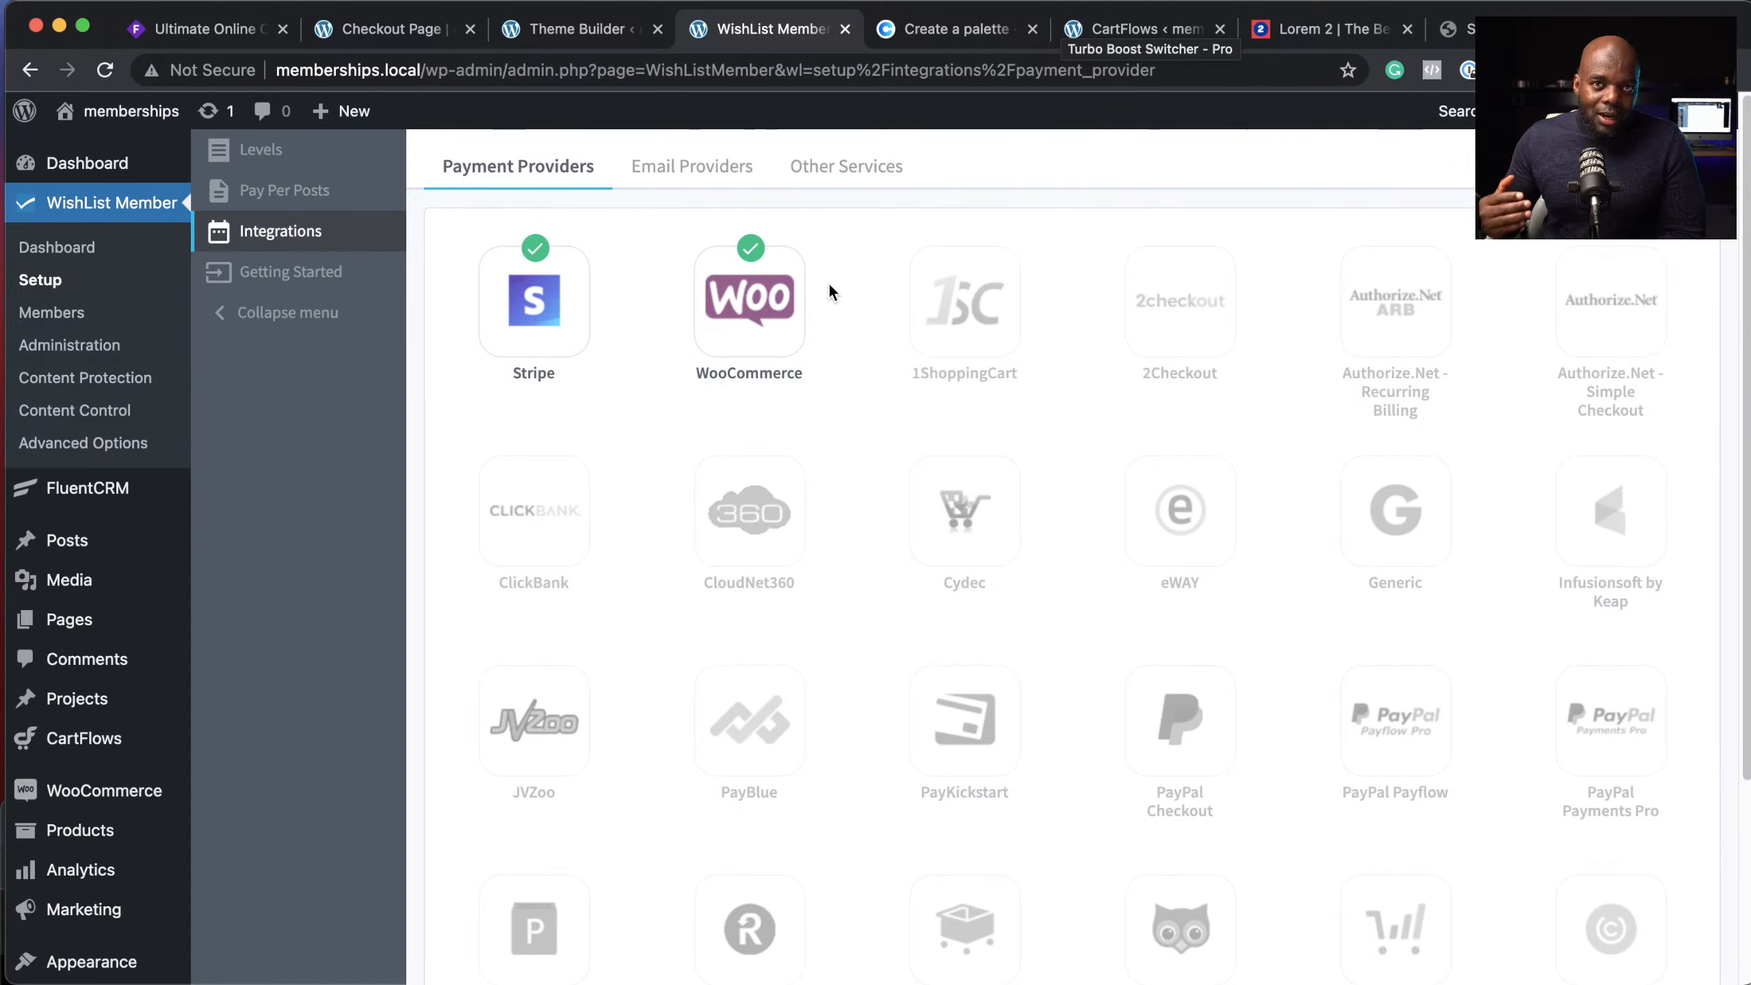
{"action": "left_click", "coordinate": [722, 167]}
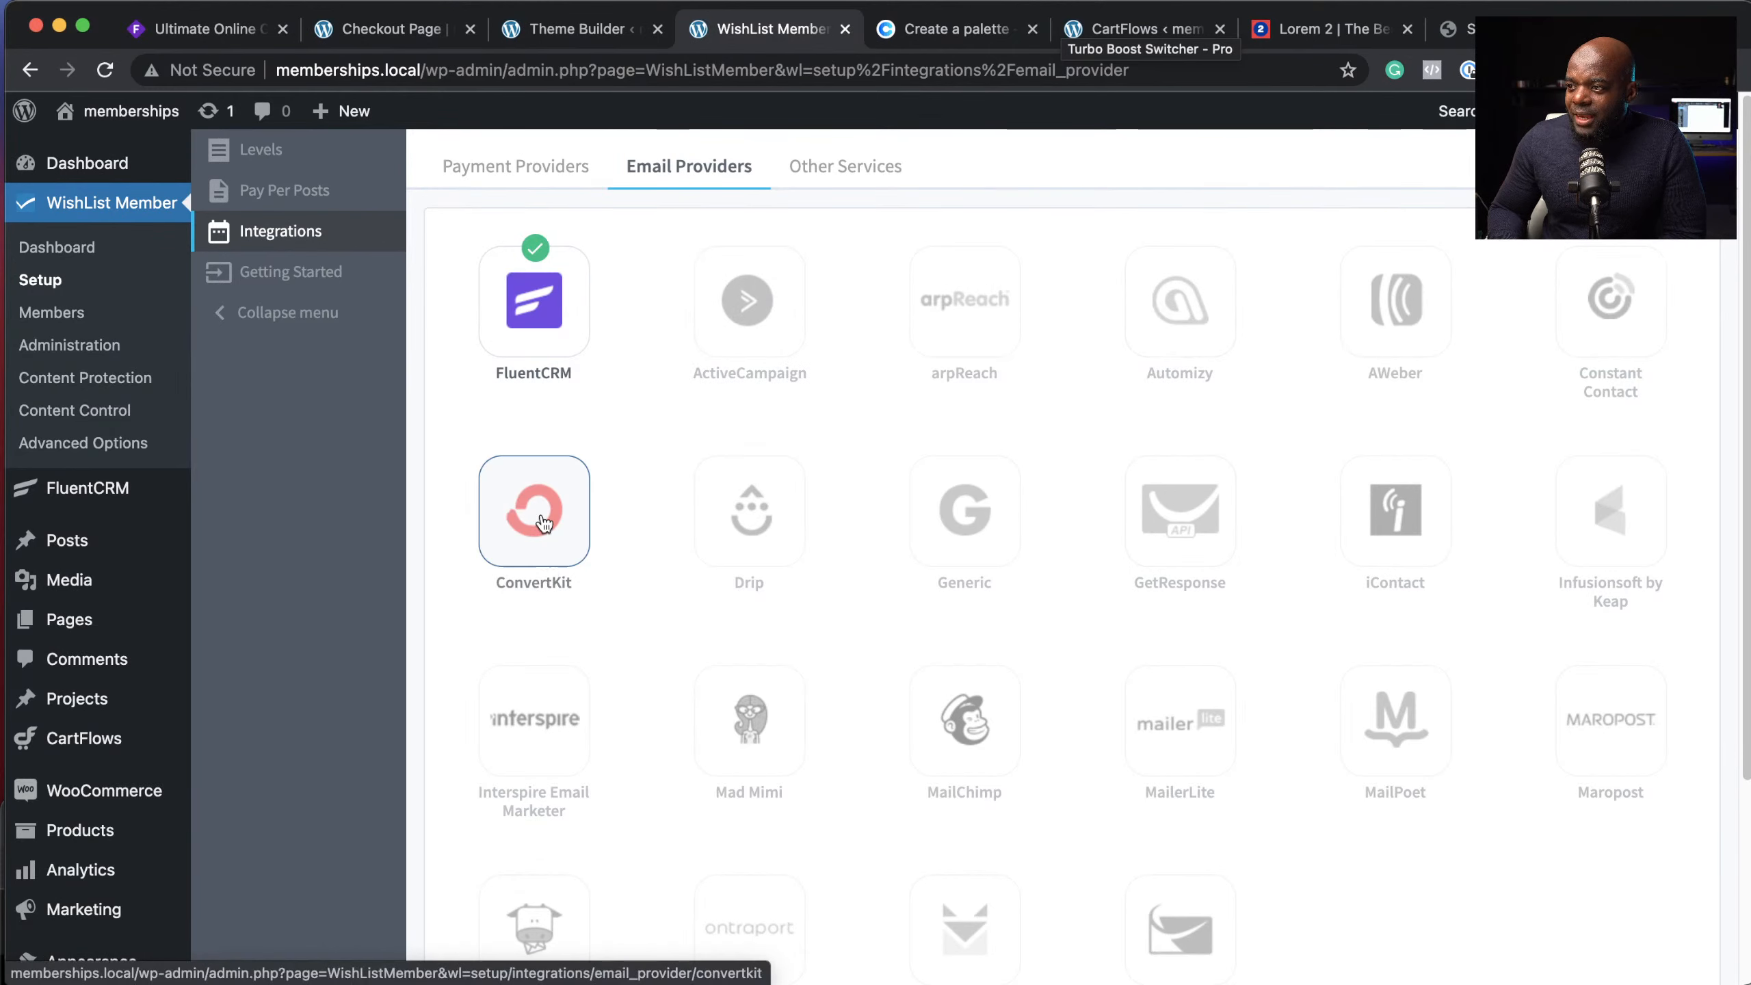
{"action": "scroll", "coordinate": [1256, 710], "scroll_direction": "down", "scroll_amount": 2}
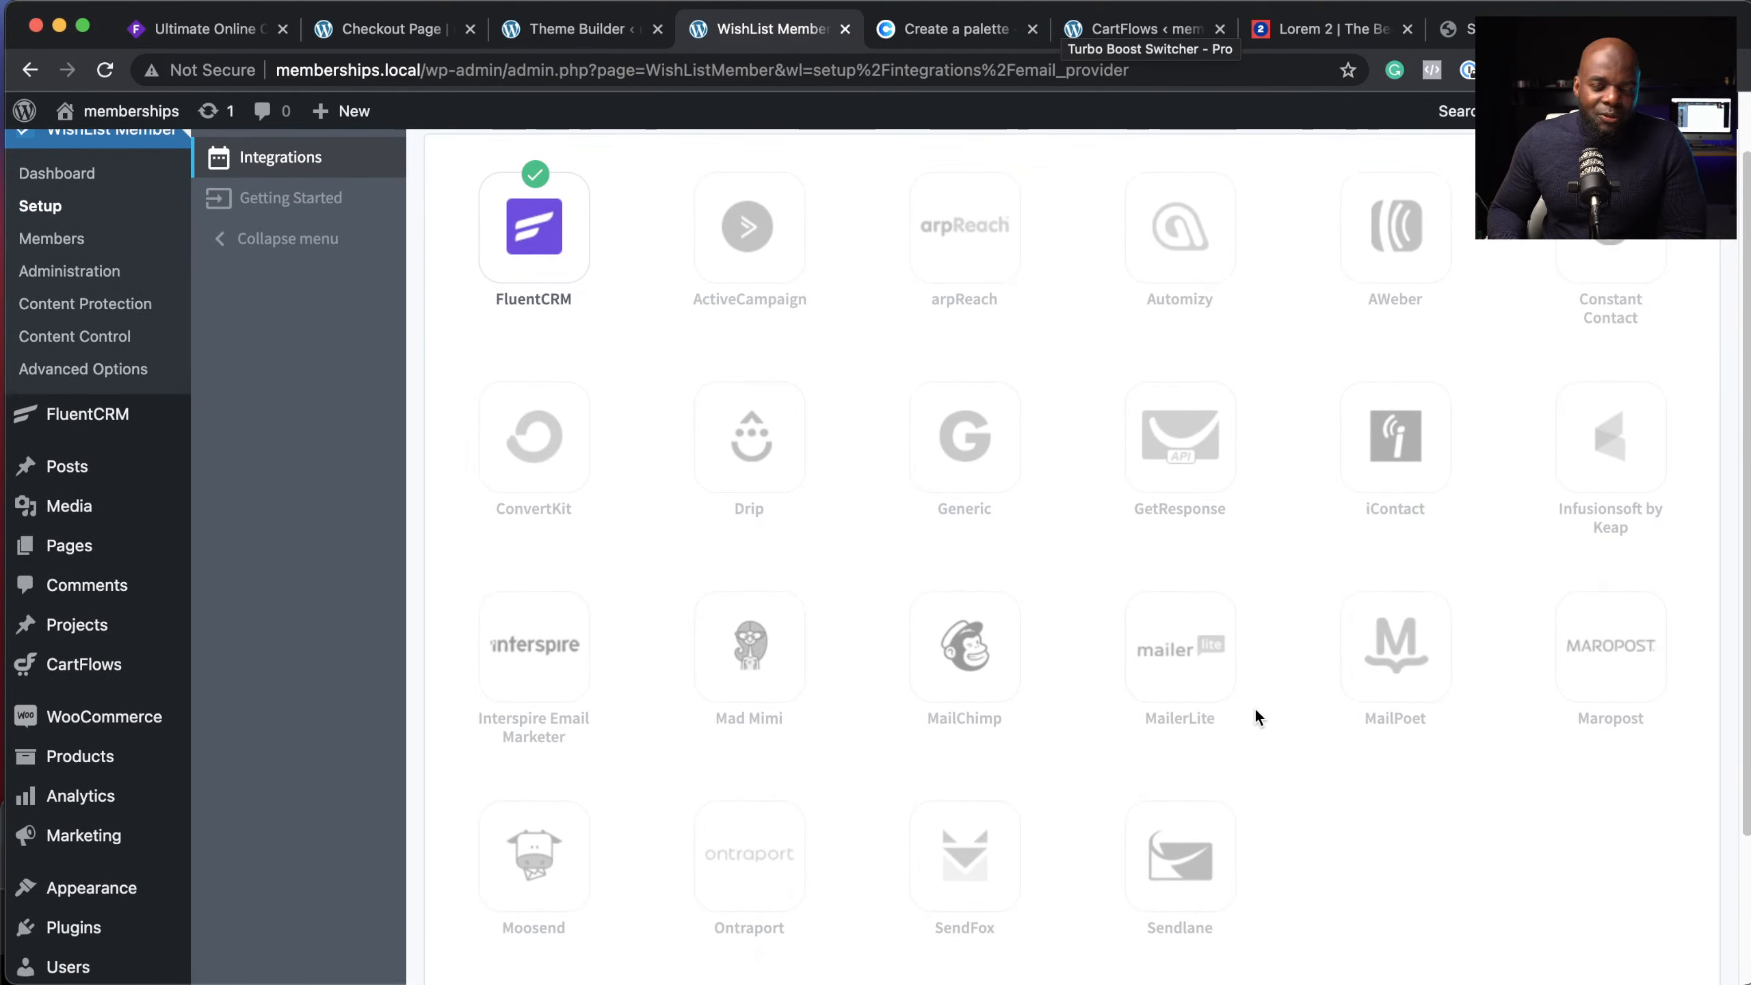
{"action": "scroll", "coordinate": [701, 509], "scroll_direction": "up", "scroll_amount": 2}
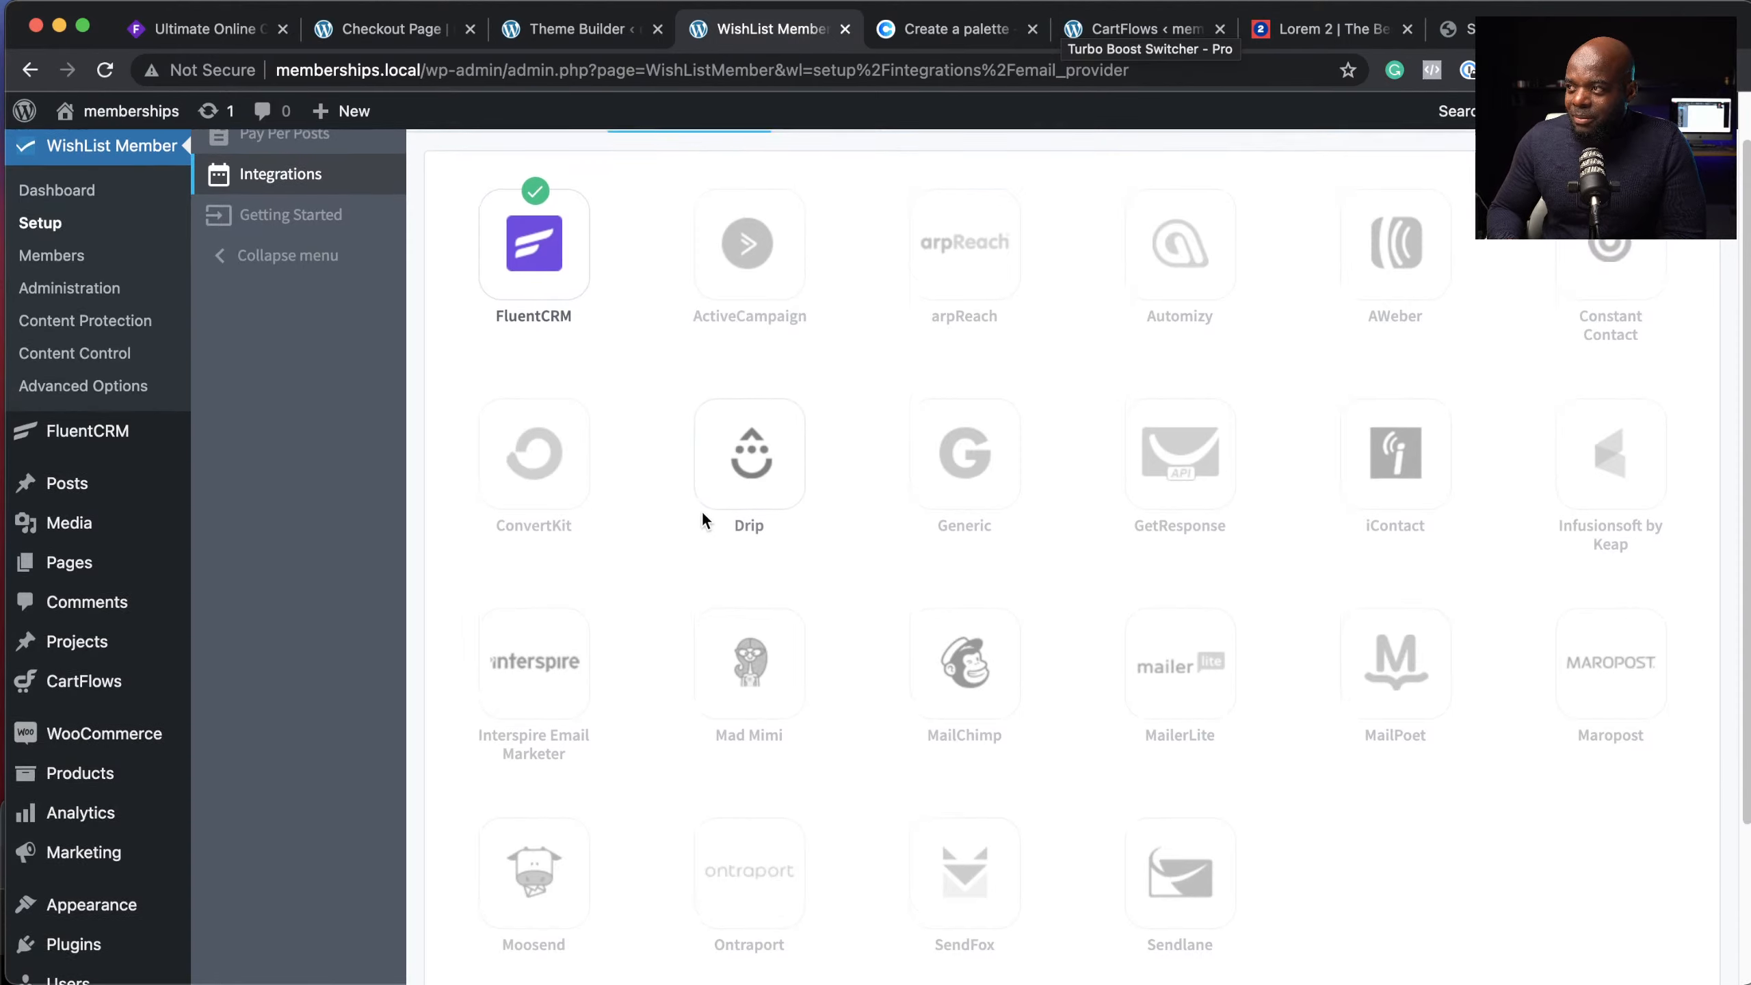
{"action": "left_click", "coordinate": [841, 166]}
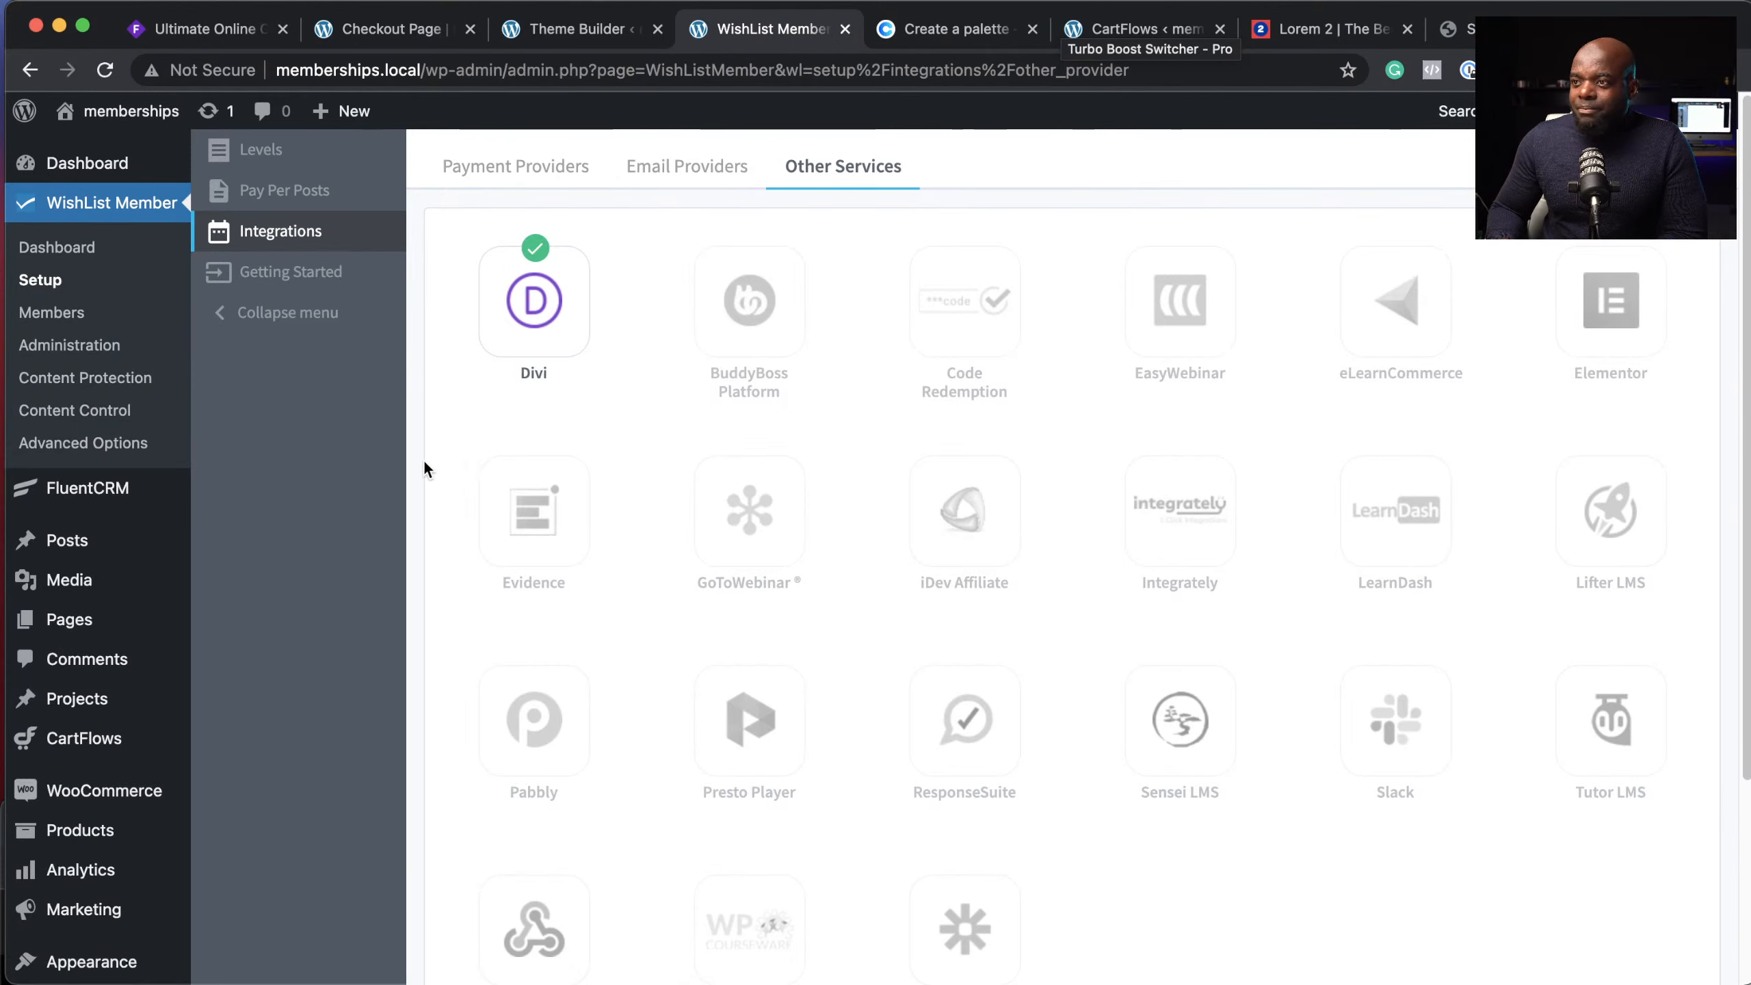
Step: Review the Content Protection posts table and the Content Control settings, then head to FluentCRM
{"action": "left_click", "coordinate": [126, 383]}
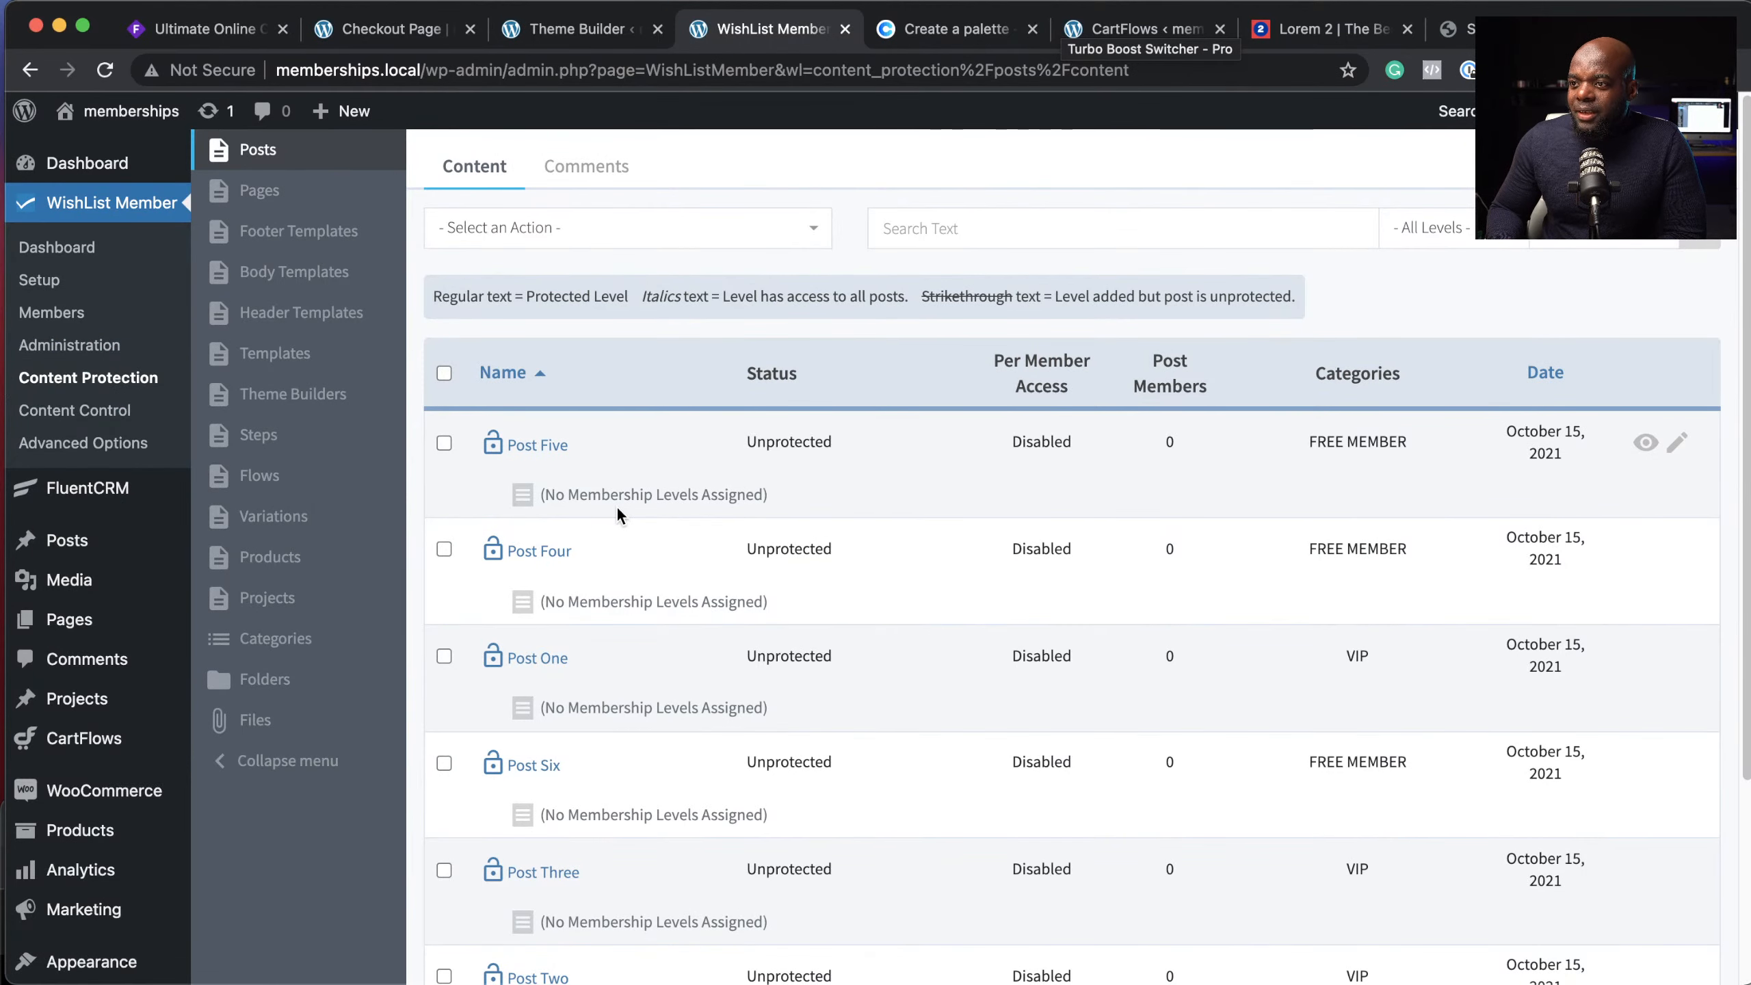
{"action": "scroll", "coordinate": [617, 514], "scroll_direction": "down", "scroll_amount": 2}
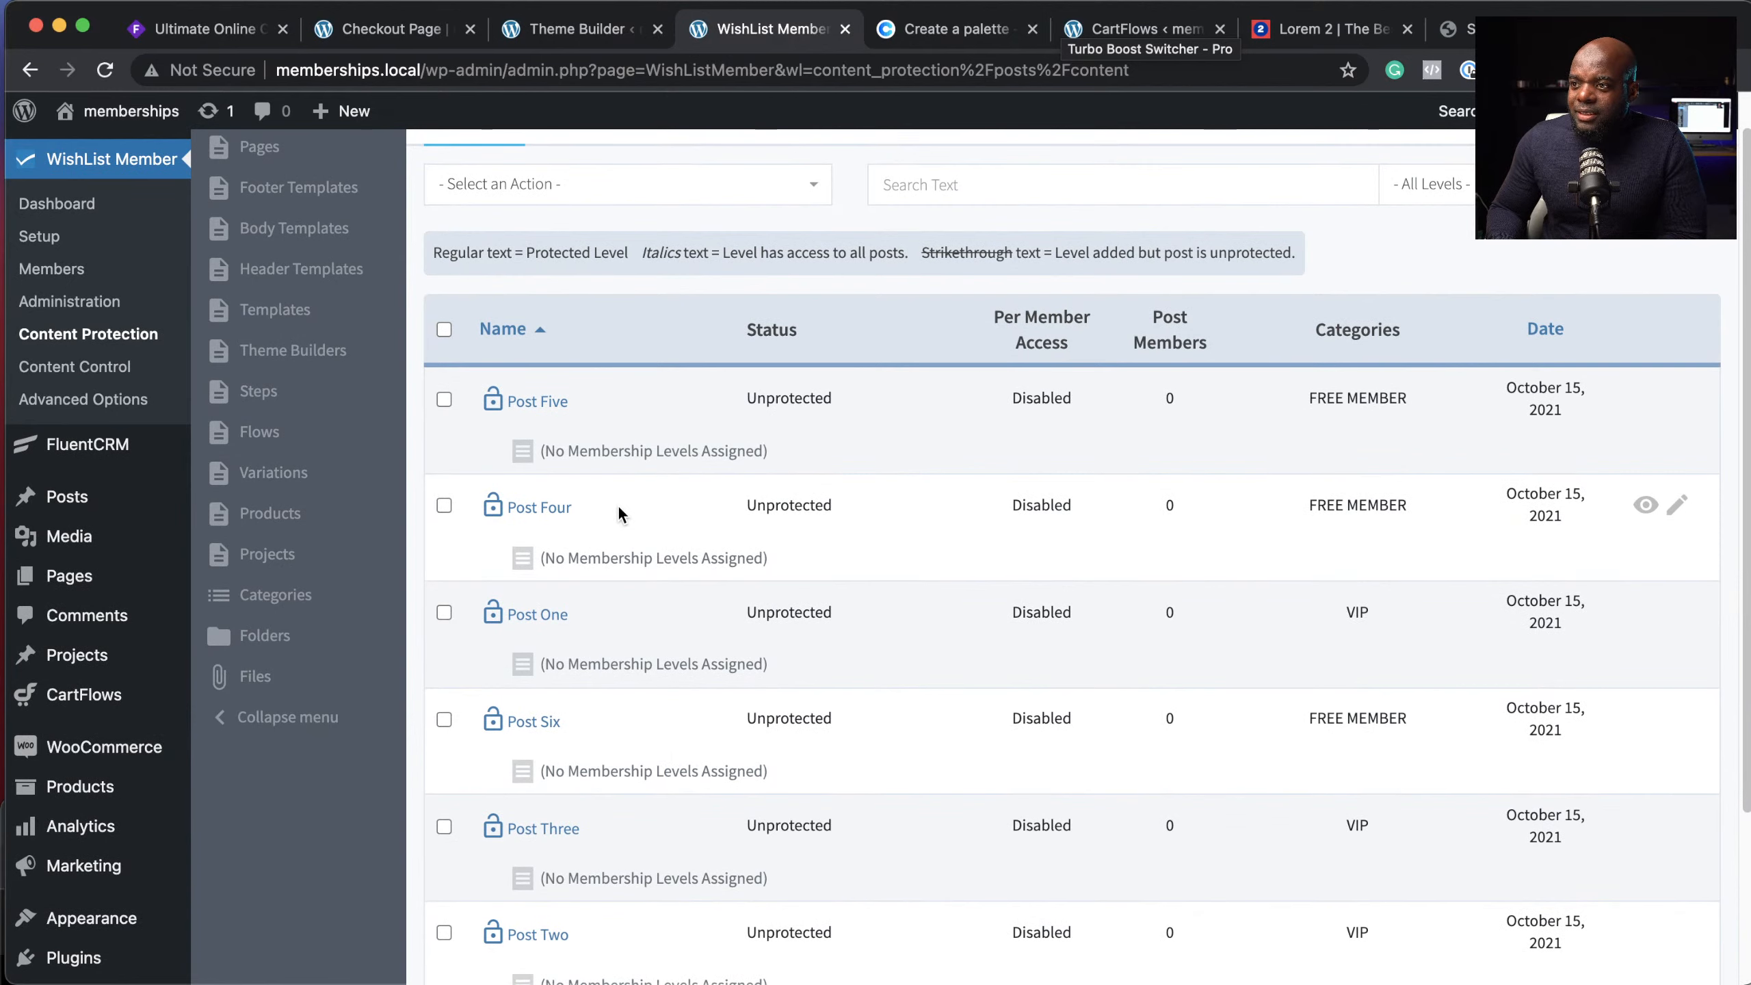
{"action": "scroll", "coordinate": [338, 274], "scroll_direction": "up", "scroll_amount": 2}
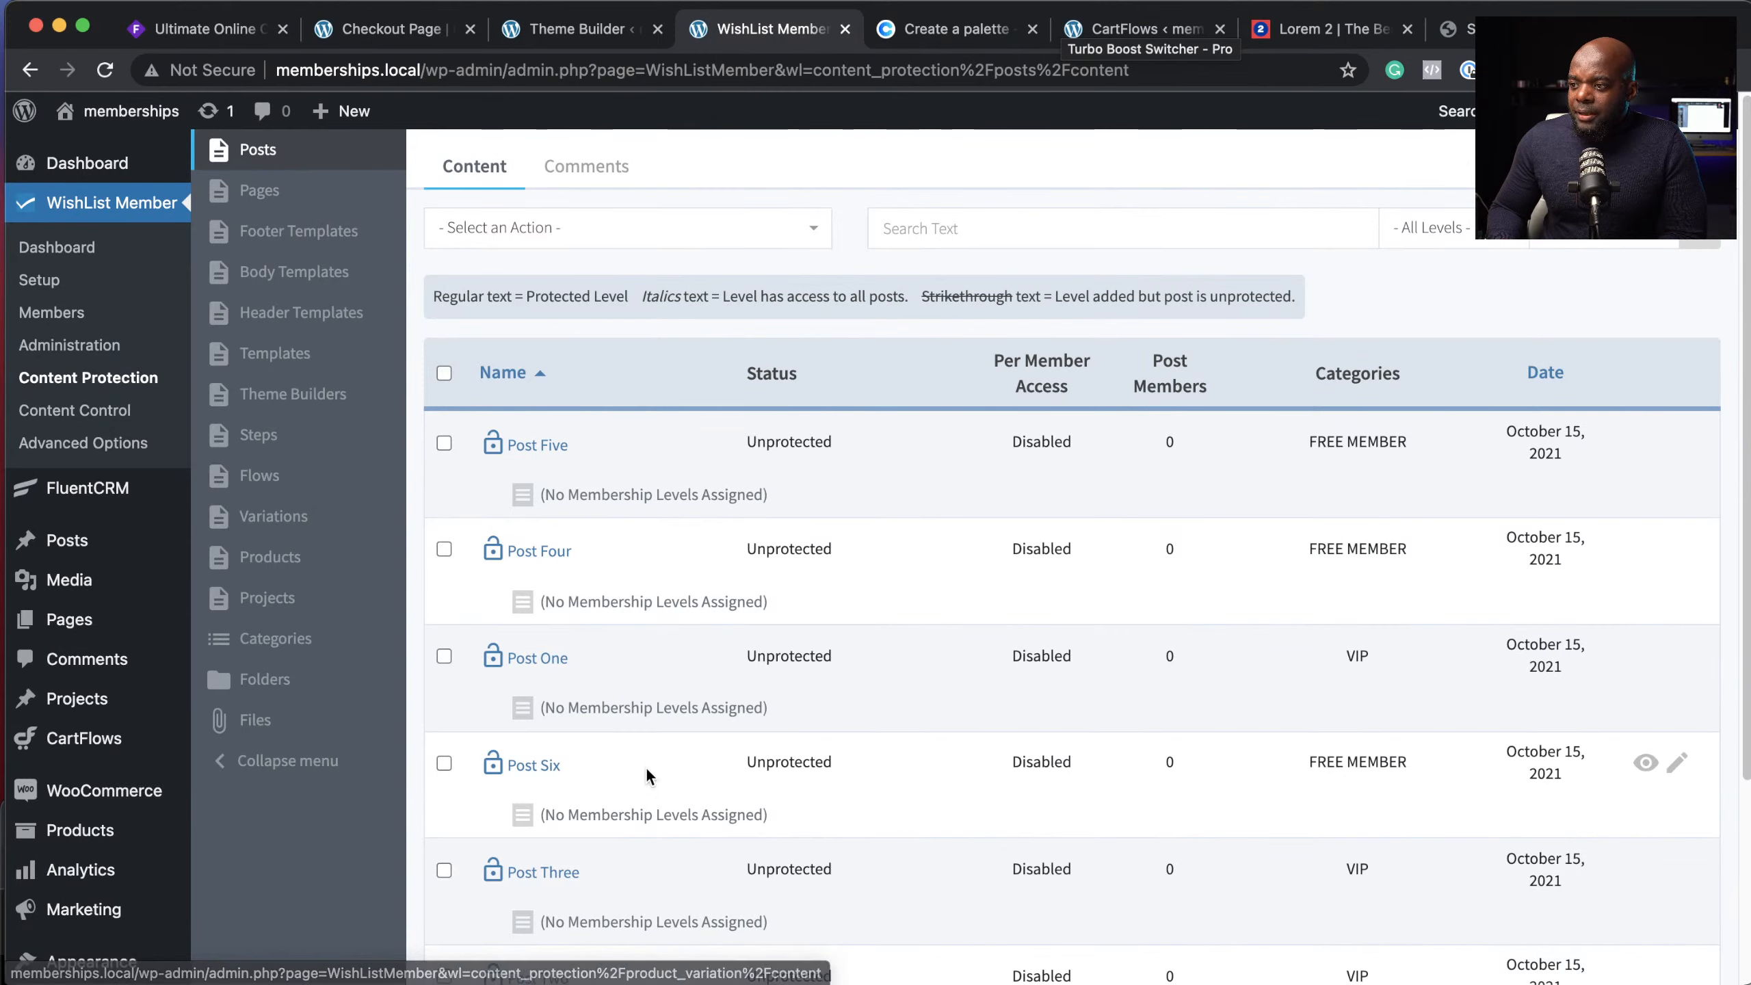
{"action": "scroll", "coordinate": [602, 799], "scroll_direction": "down", "scroll_amount": 4}
{"action": "scroll", "coordinate": [603, 797], "scroll_direction": "up", "scroll_amount": 4}
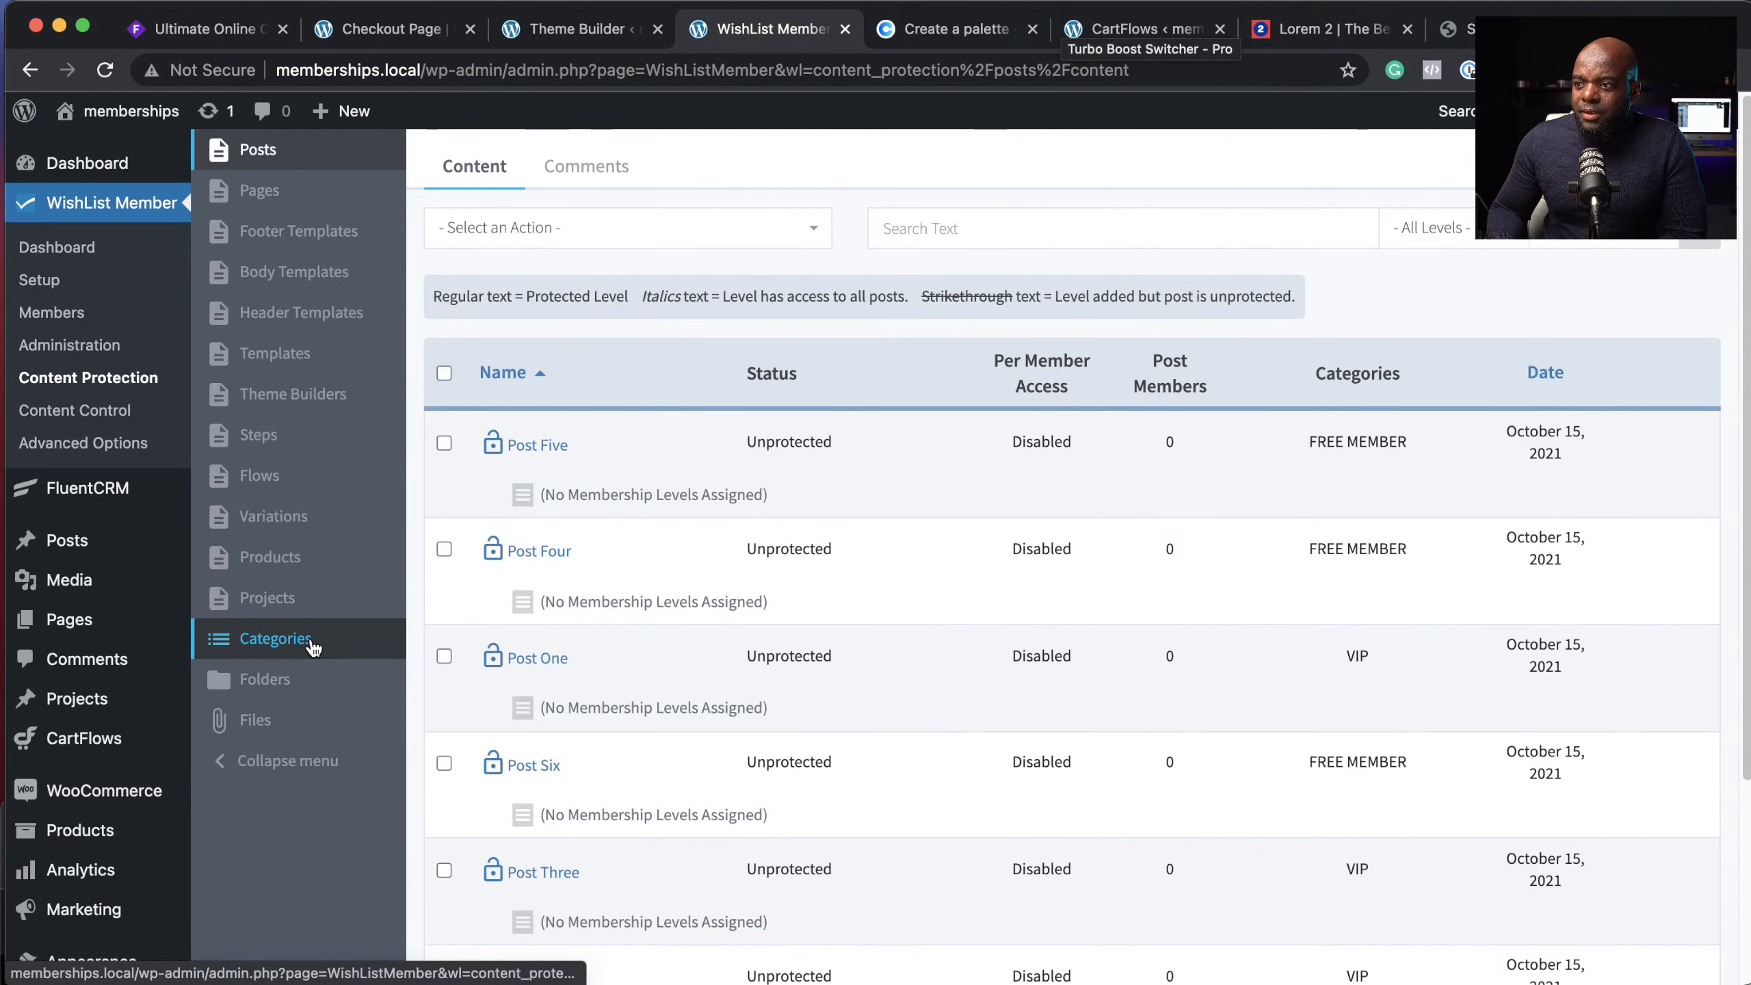
{"action": "left_click", "coordinate": [114, 418]}
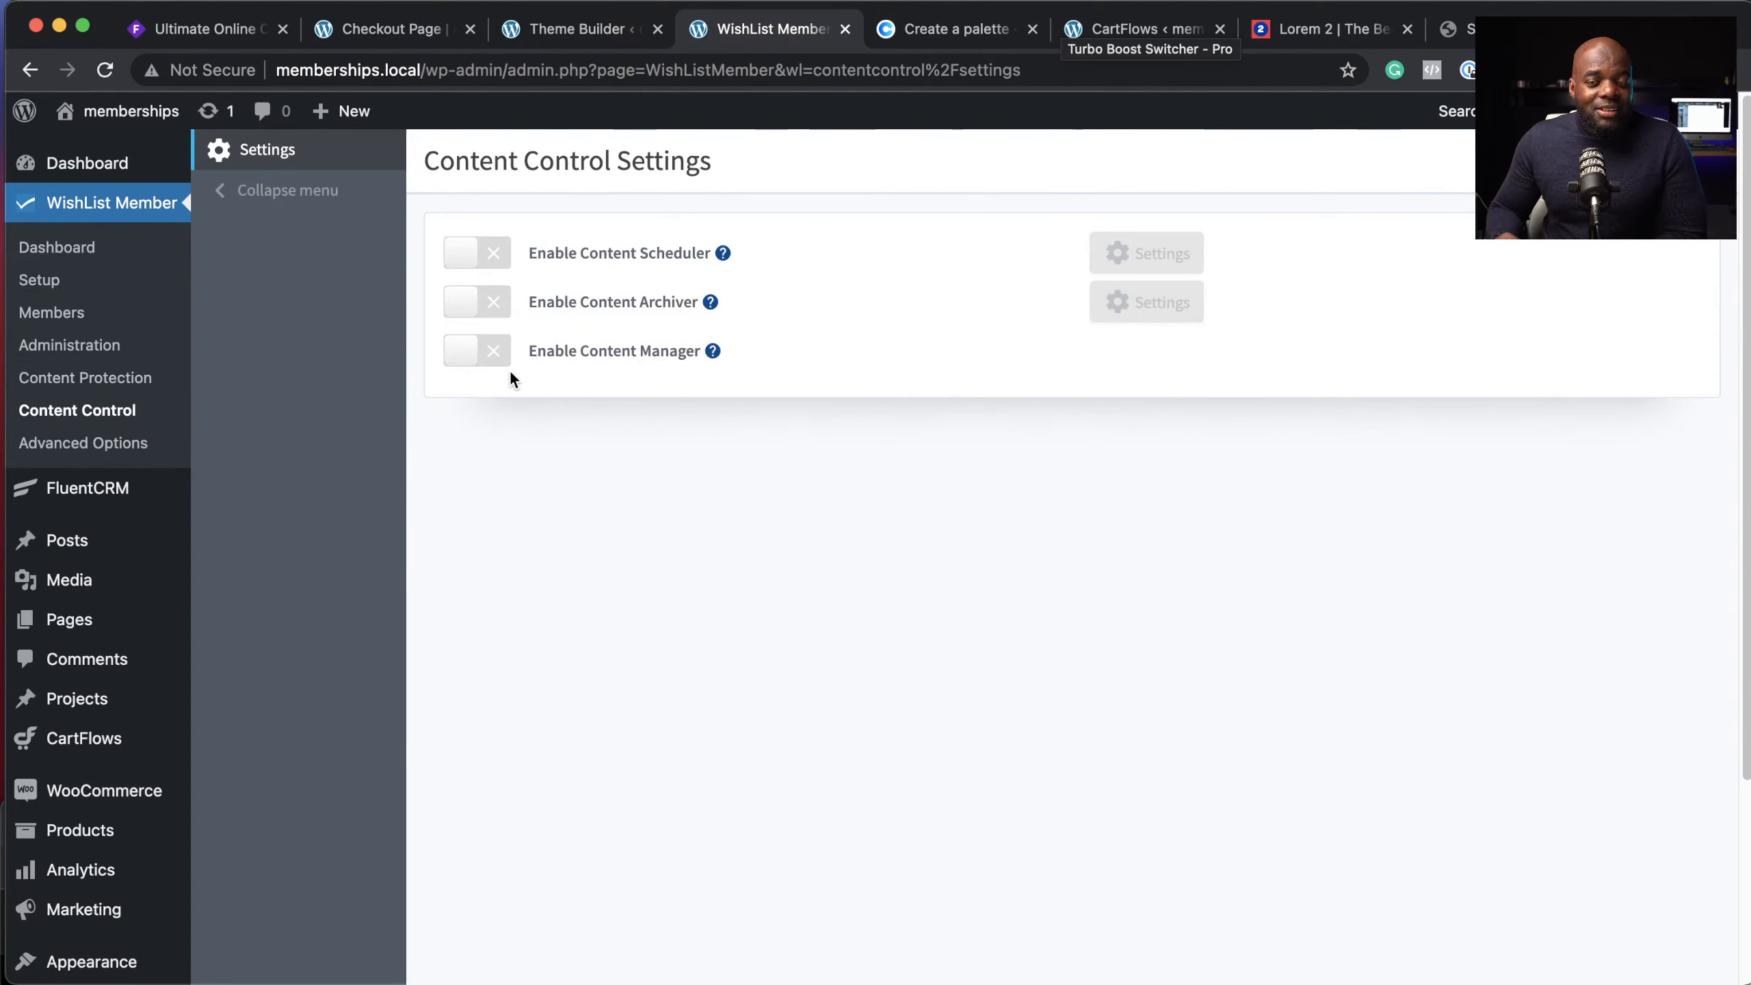
{"action": "mouse_move", "coordinate": [100, 494]}
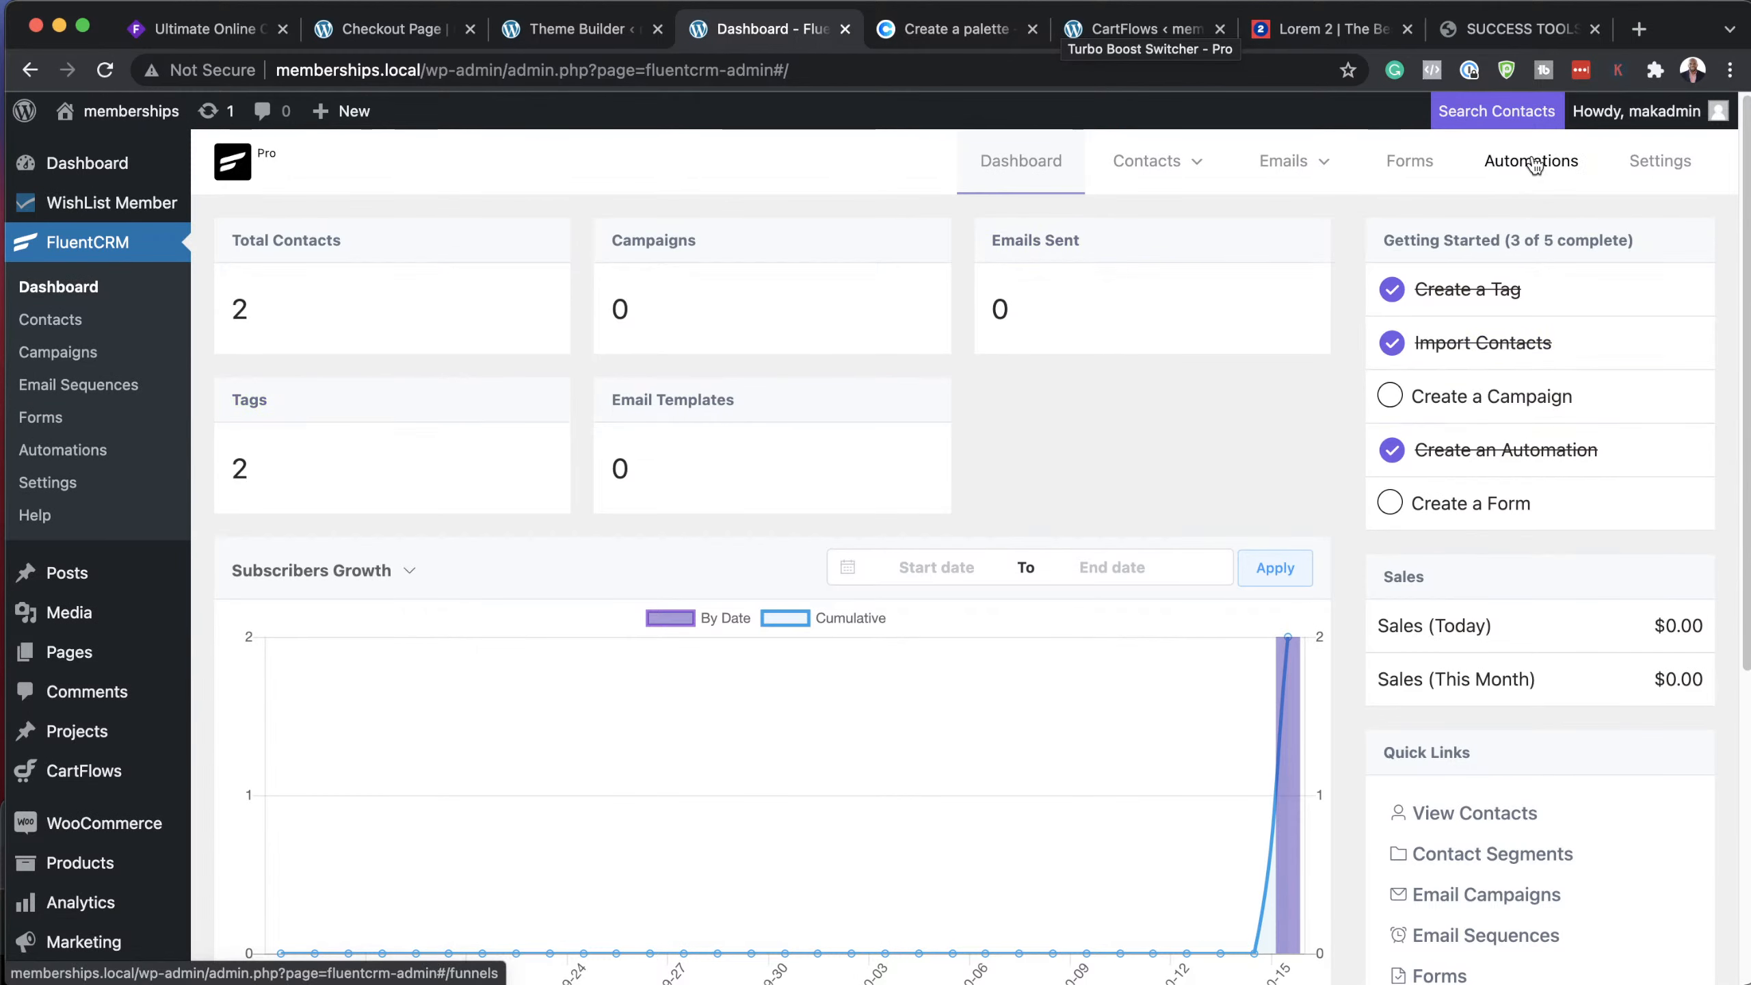
Step: Open FluentCRM Settings > Smart Links and start a new smart link
{"action": "left_click", "coordinate": [1675, 170]}
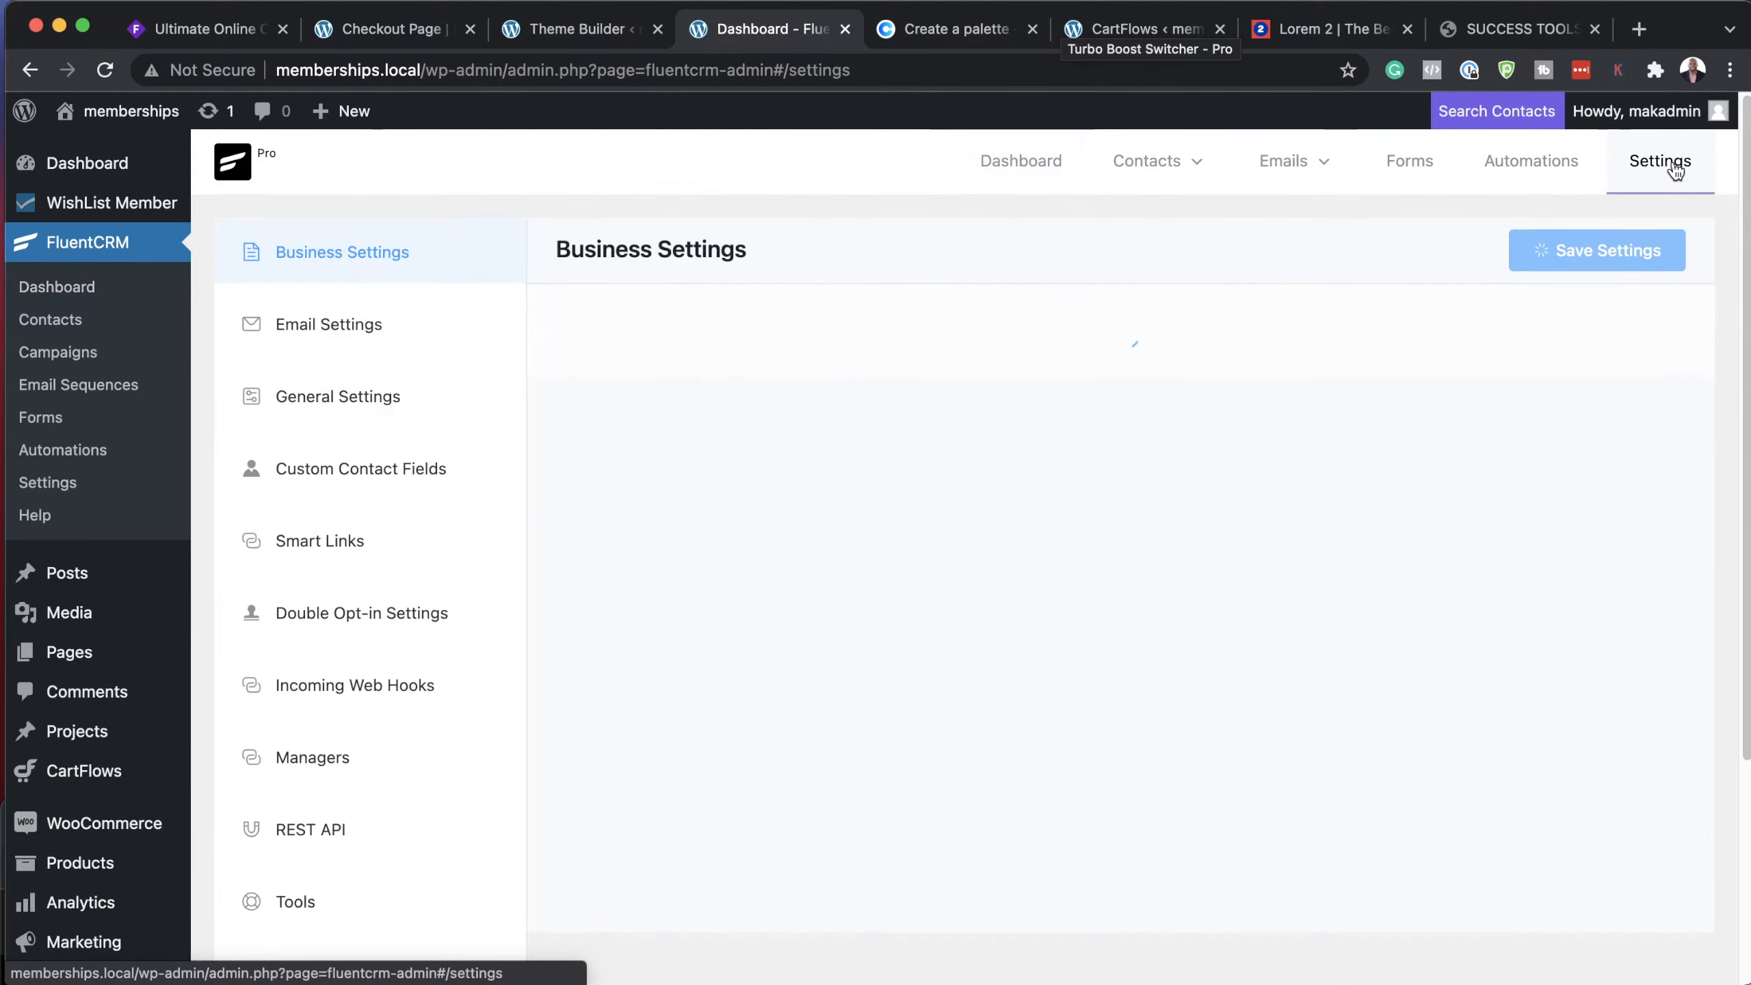
{"action": "left_click", "coordinate": [321, 542]}
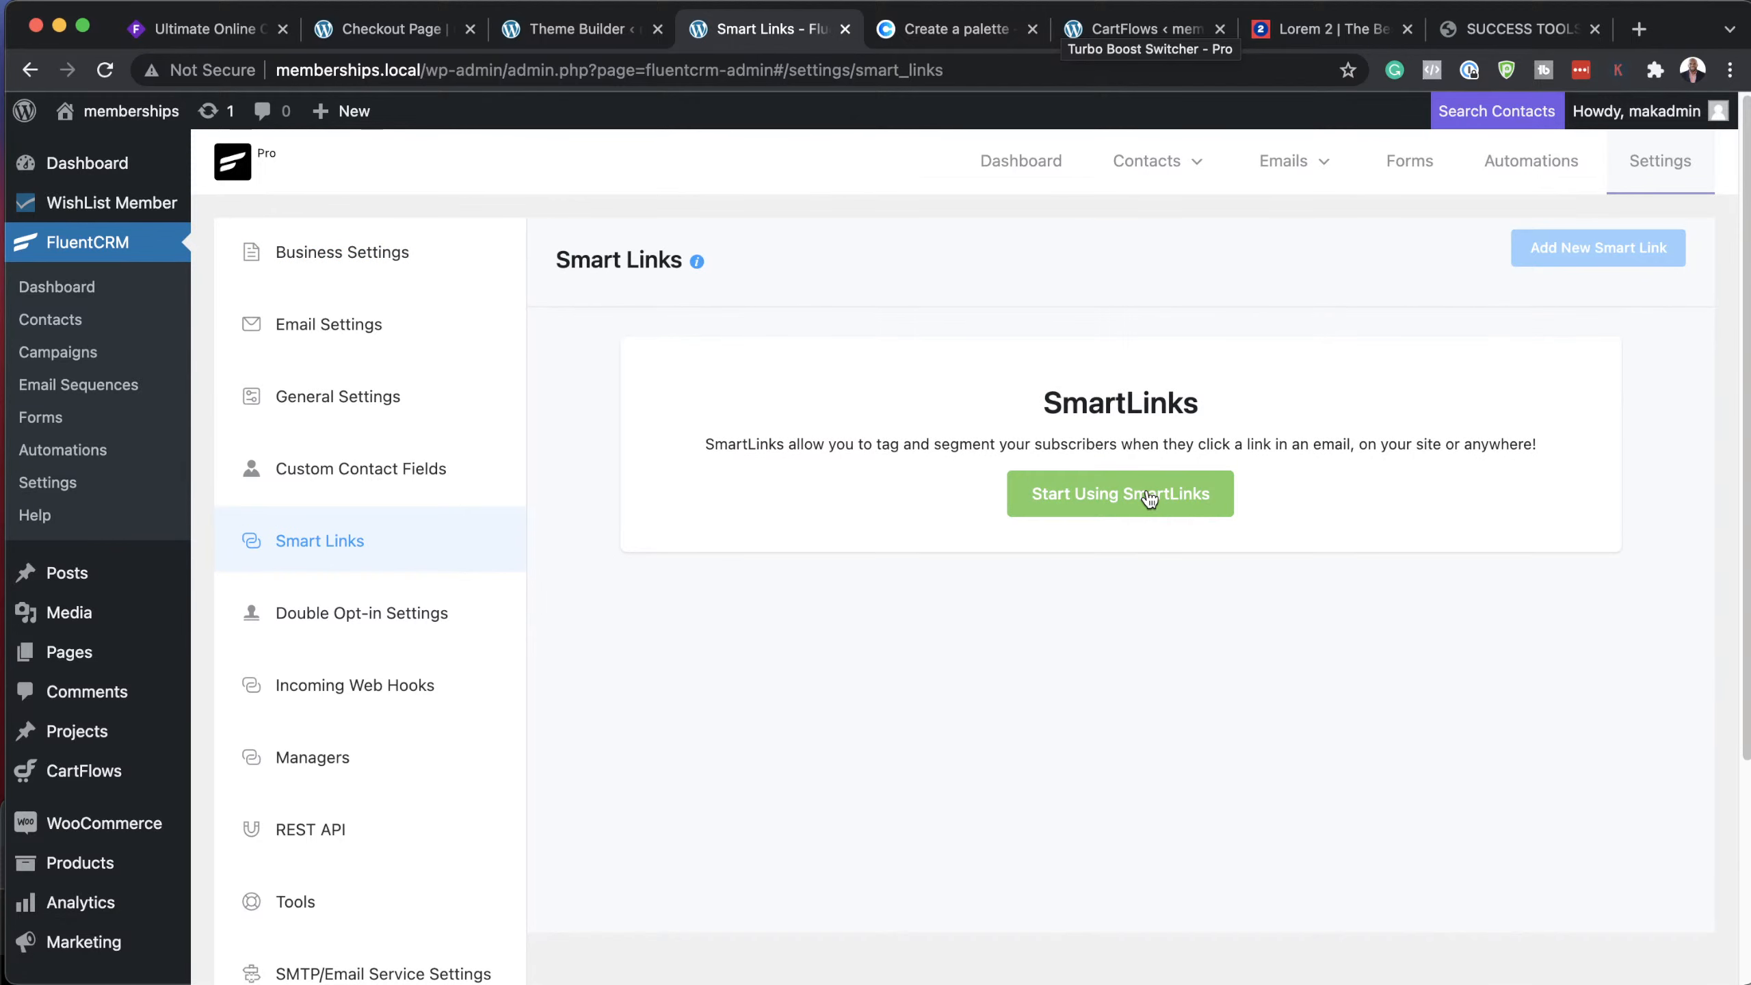
{"action": "left_click", "coordinate": [1148, 497]}
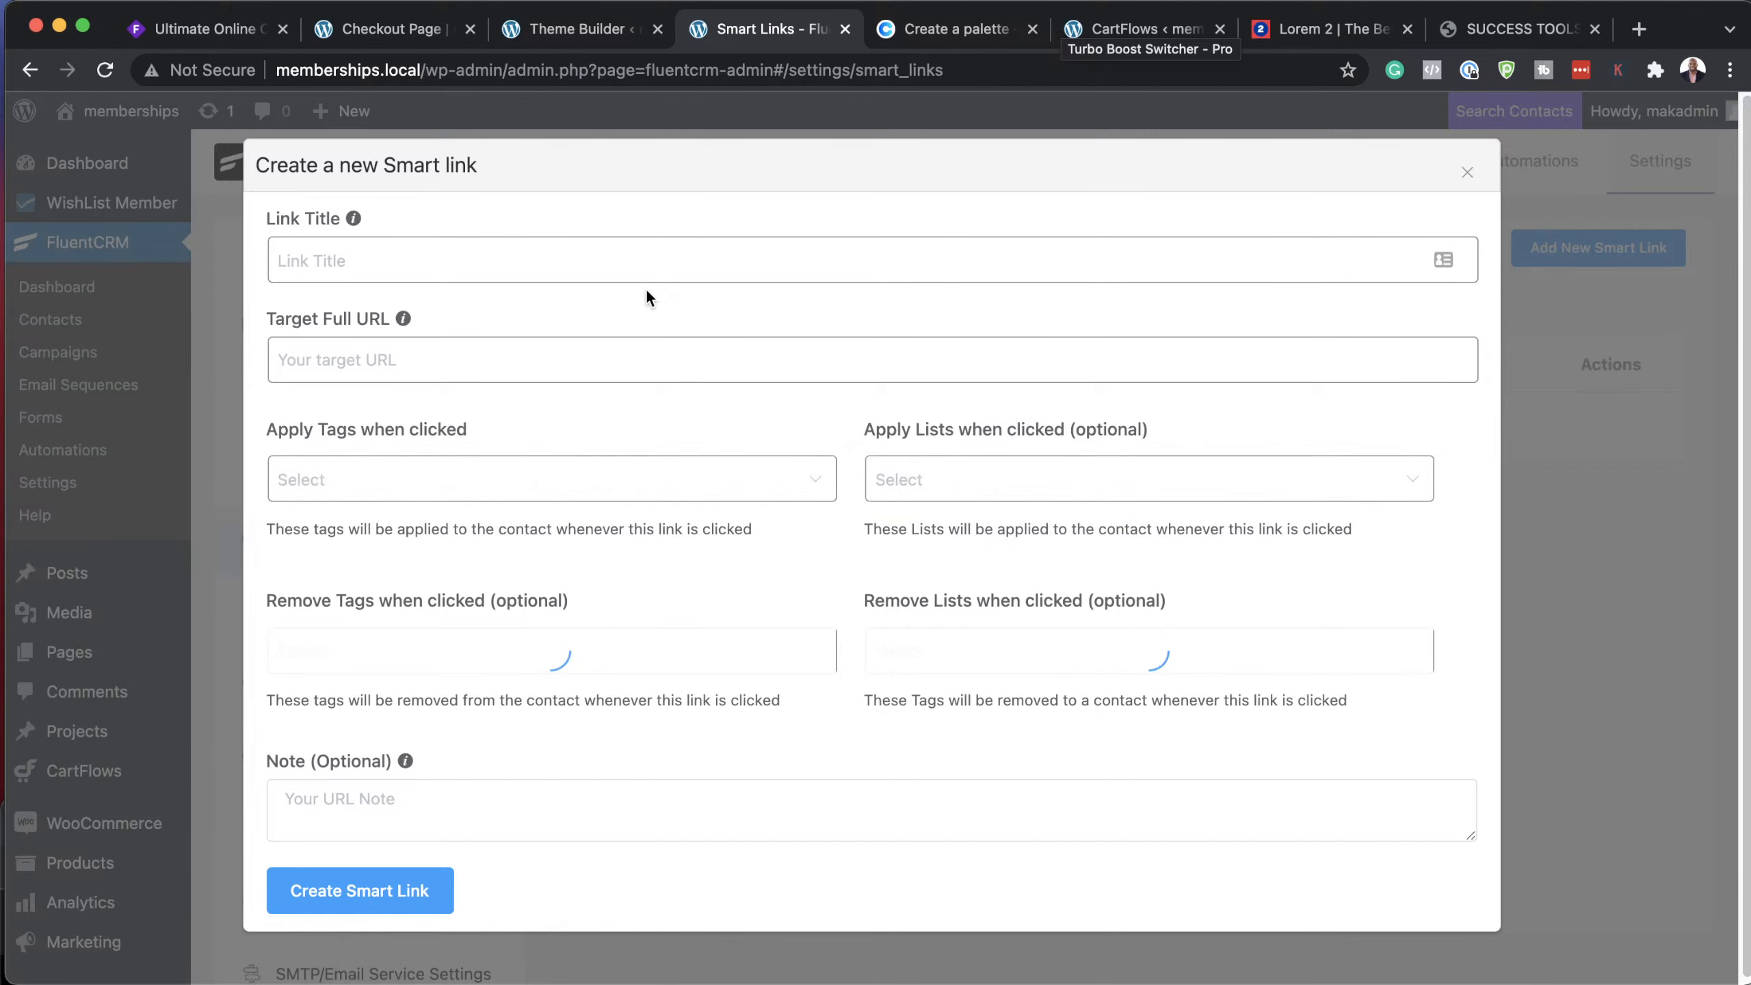
Step: Enter 'Sales' as the link title, view the Apply Tags list, then close the form unsaved
{"action": "left_click", "coordinate": [389, 264]}
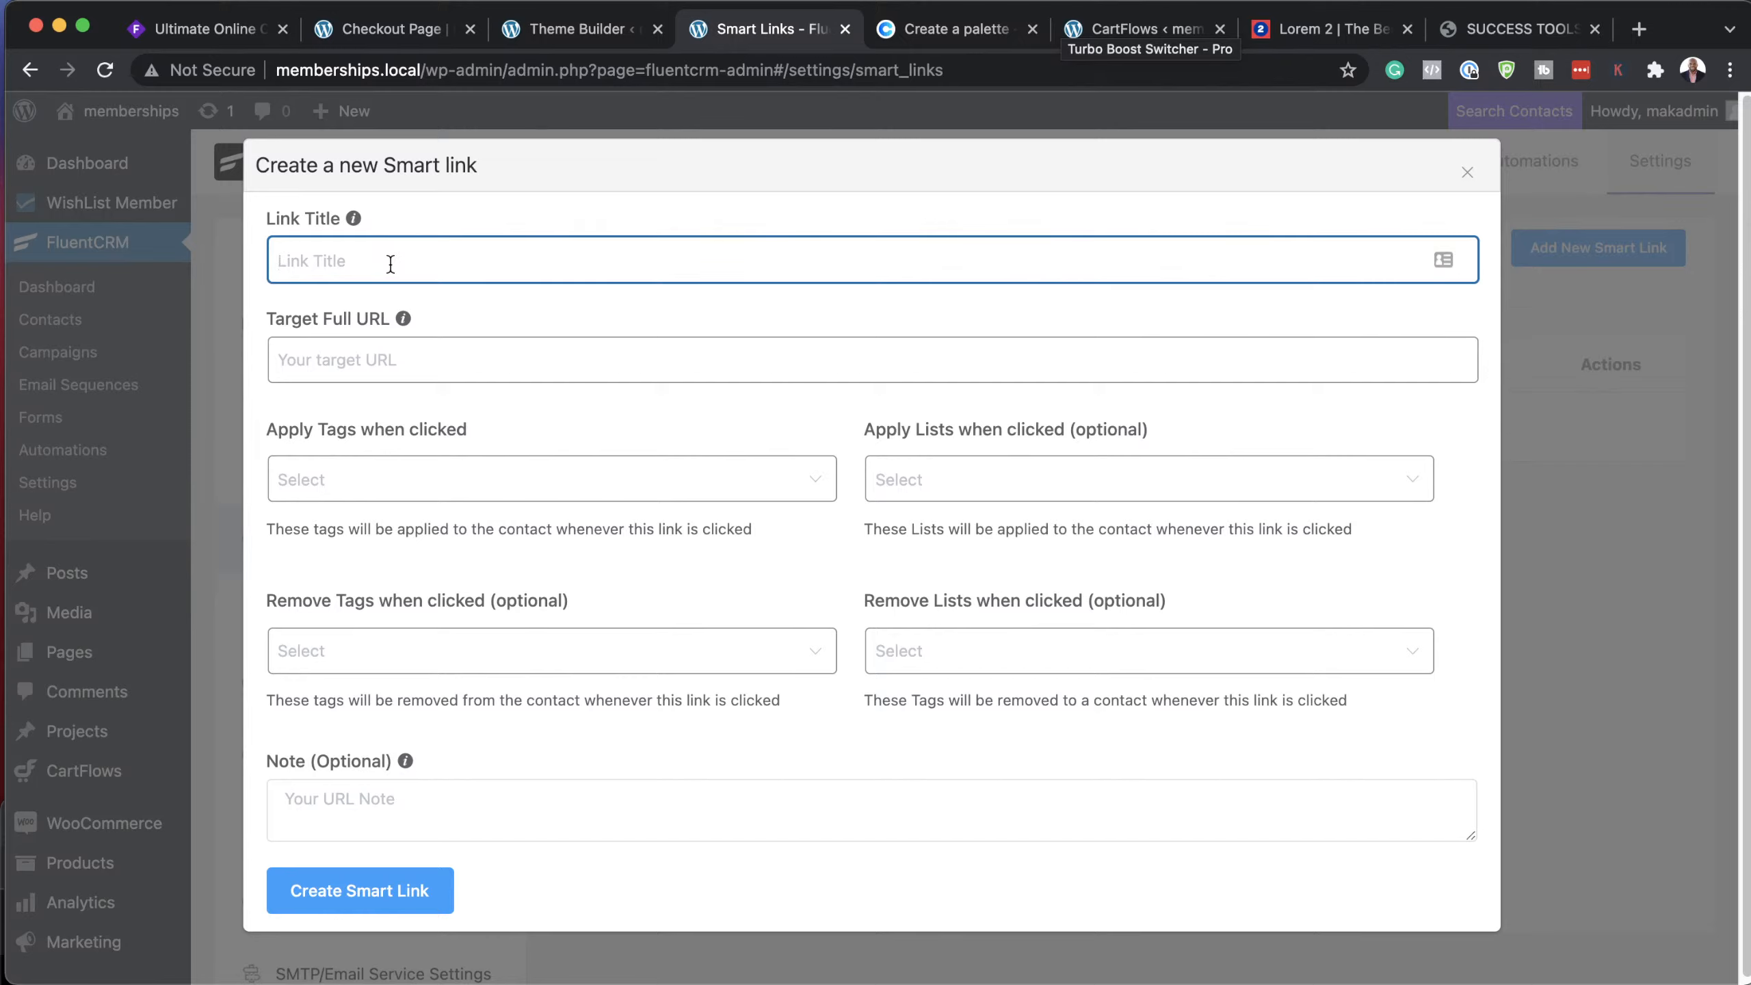
{"action": "type", "text": "Sales page"}
{"action": "left_click", "coordinate": [342, 357]}
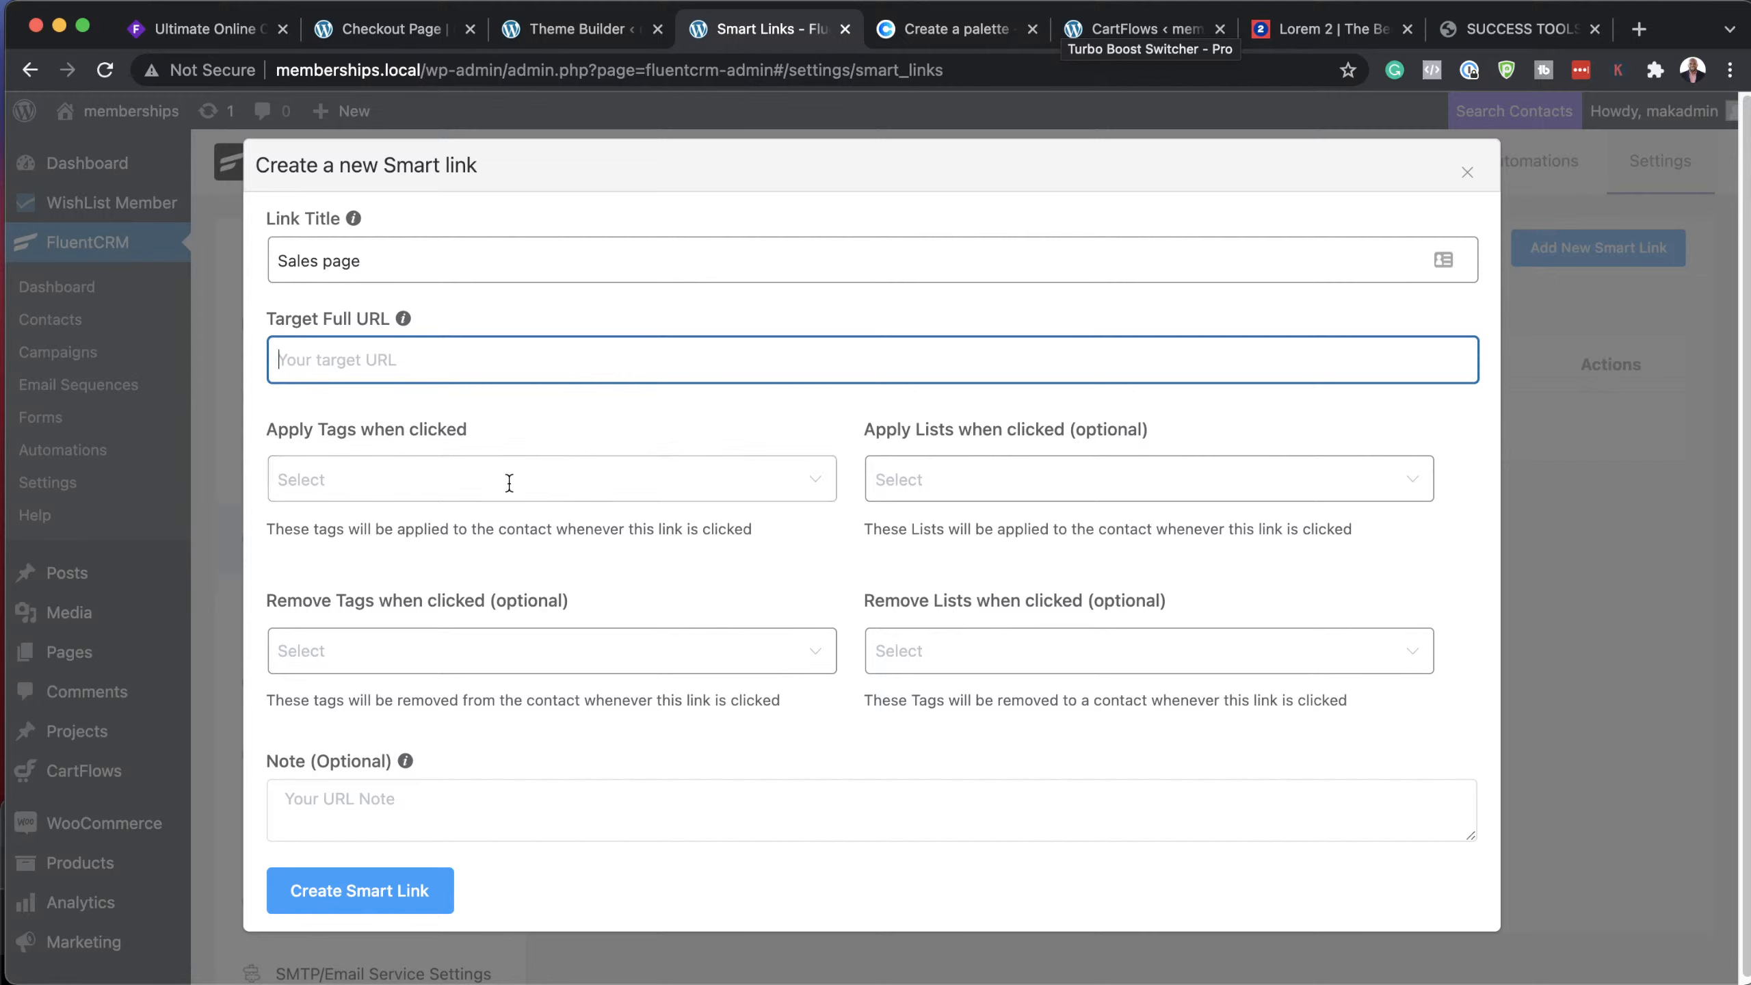
{"action": "left_click", "coordinate": [439, 473]}
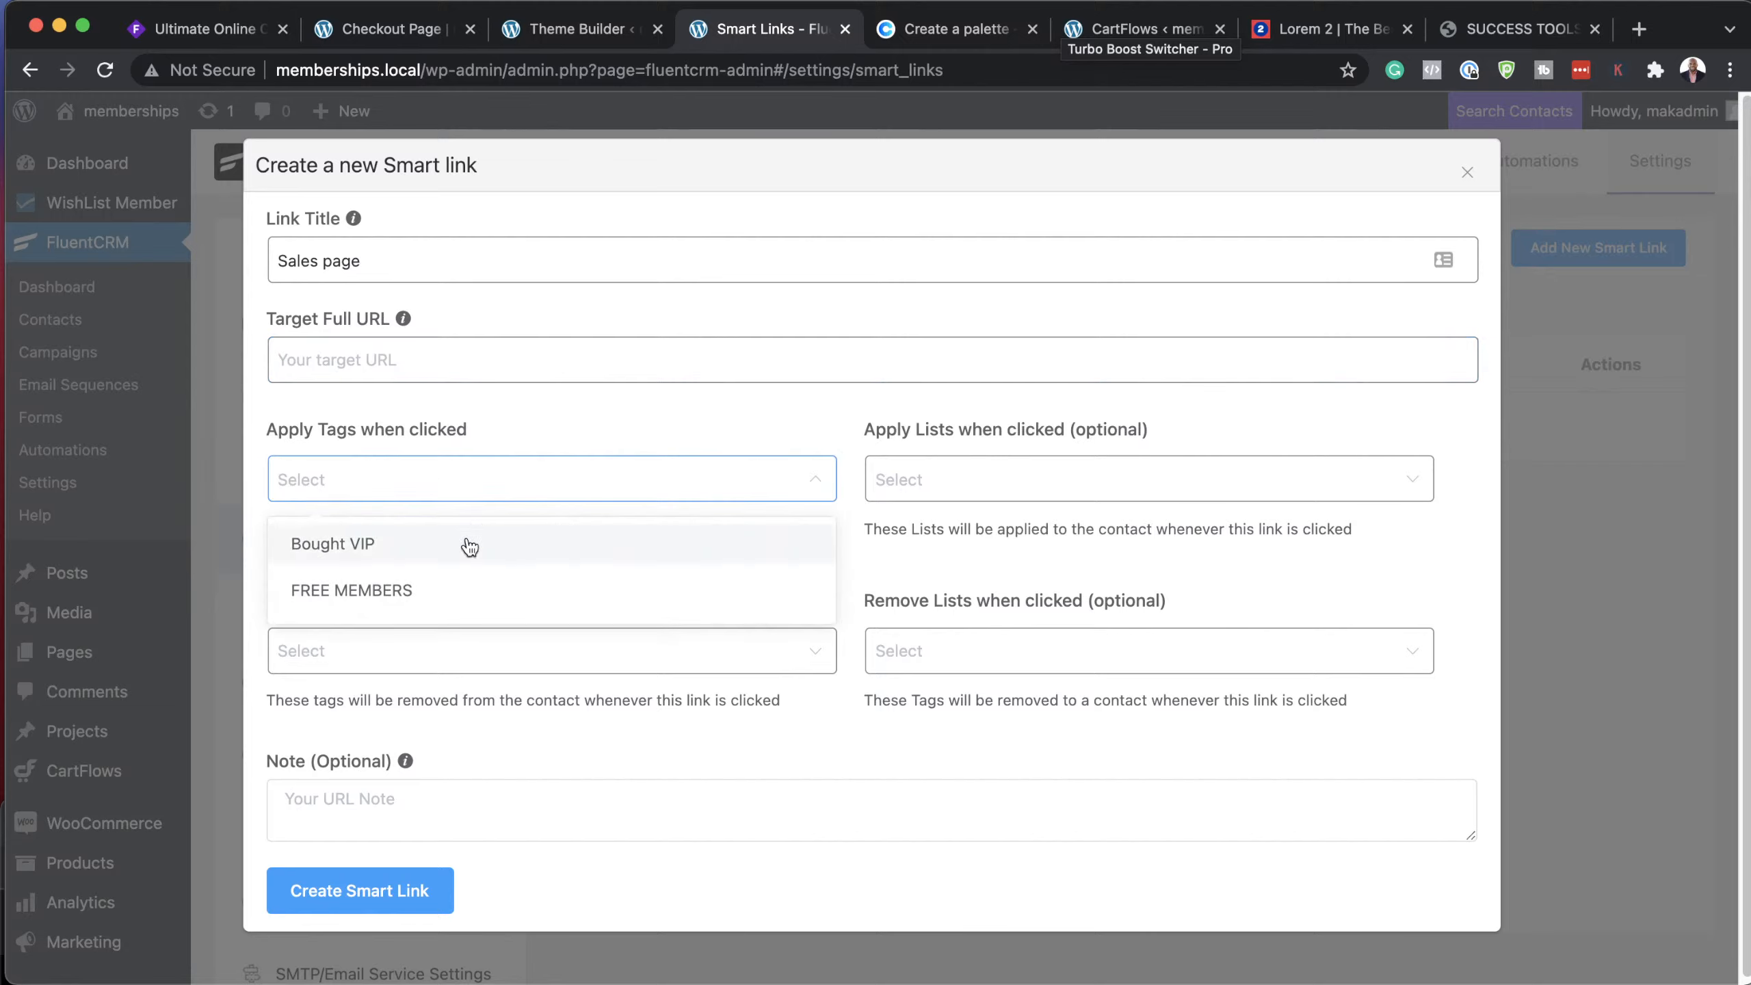
{"action": "left_click", "coordinate": [742, 416]}
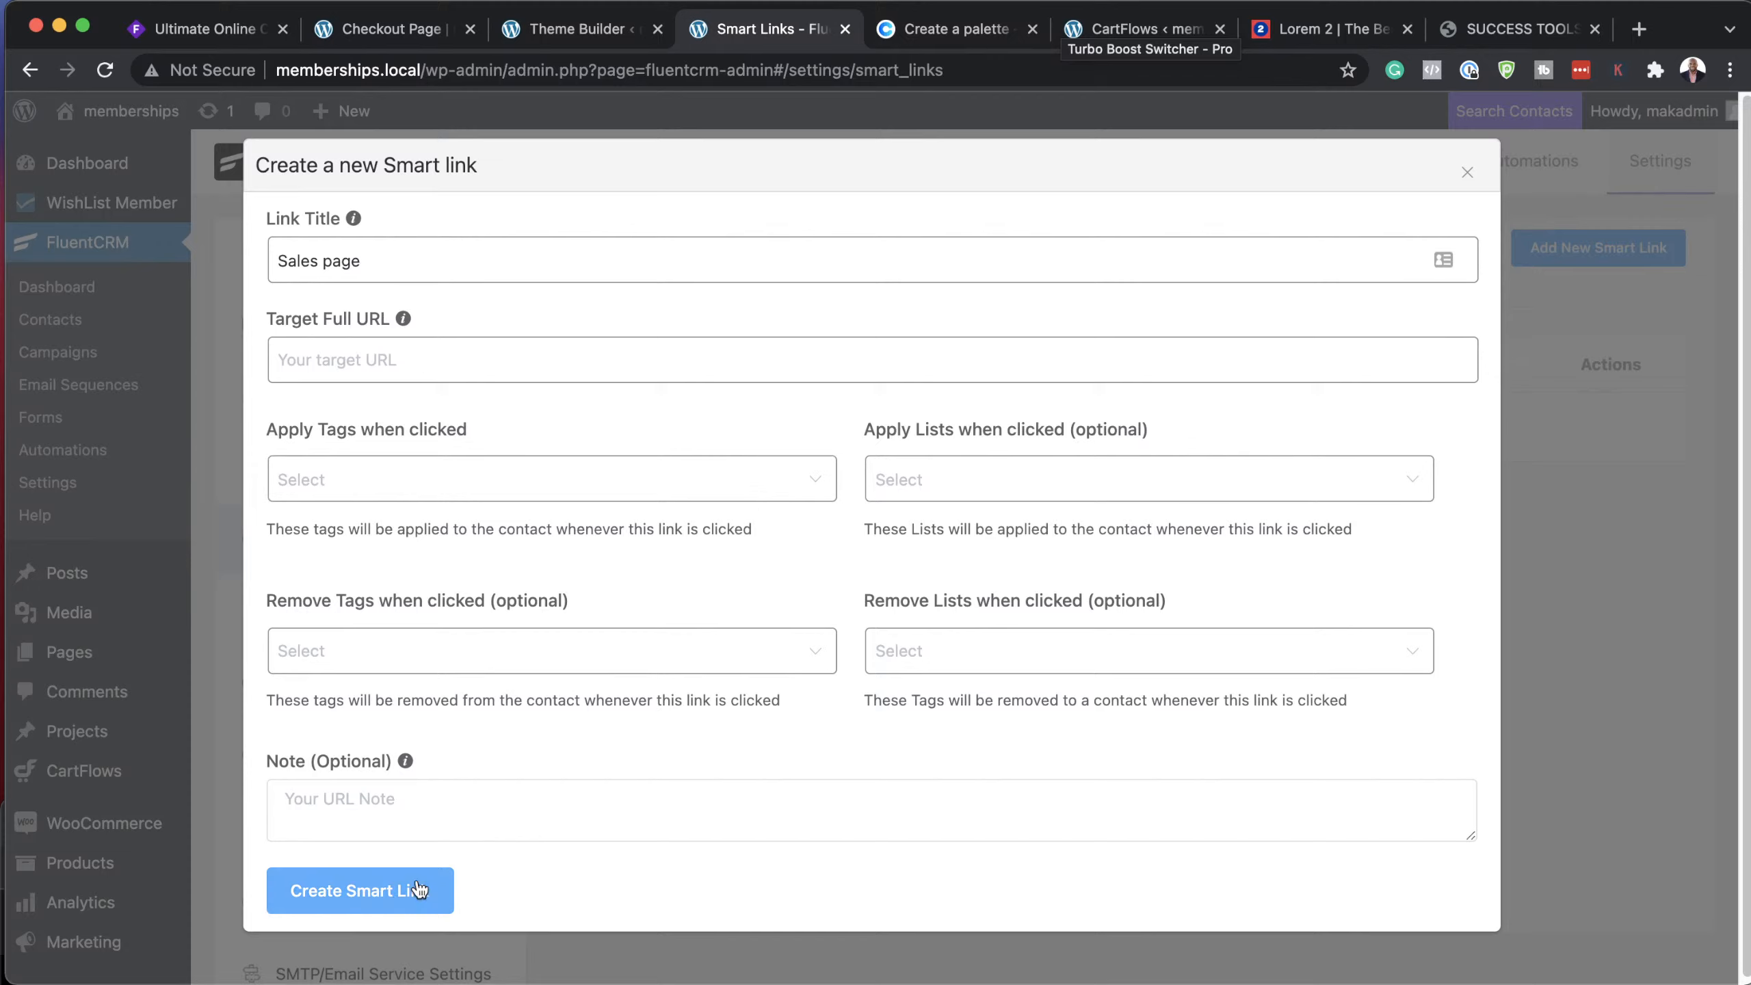
{"action": "left_click", "coordinate": [1465, 174]}
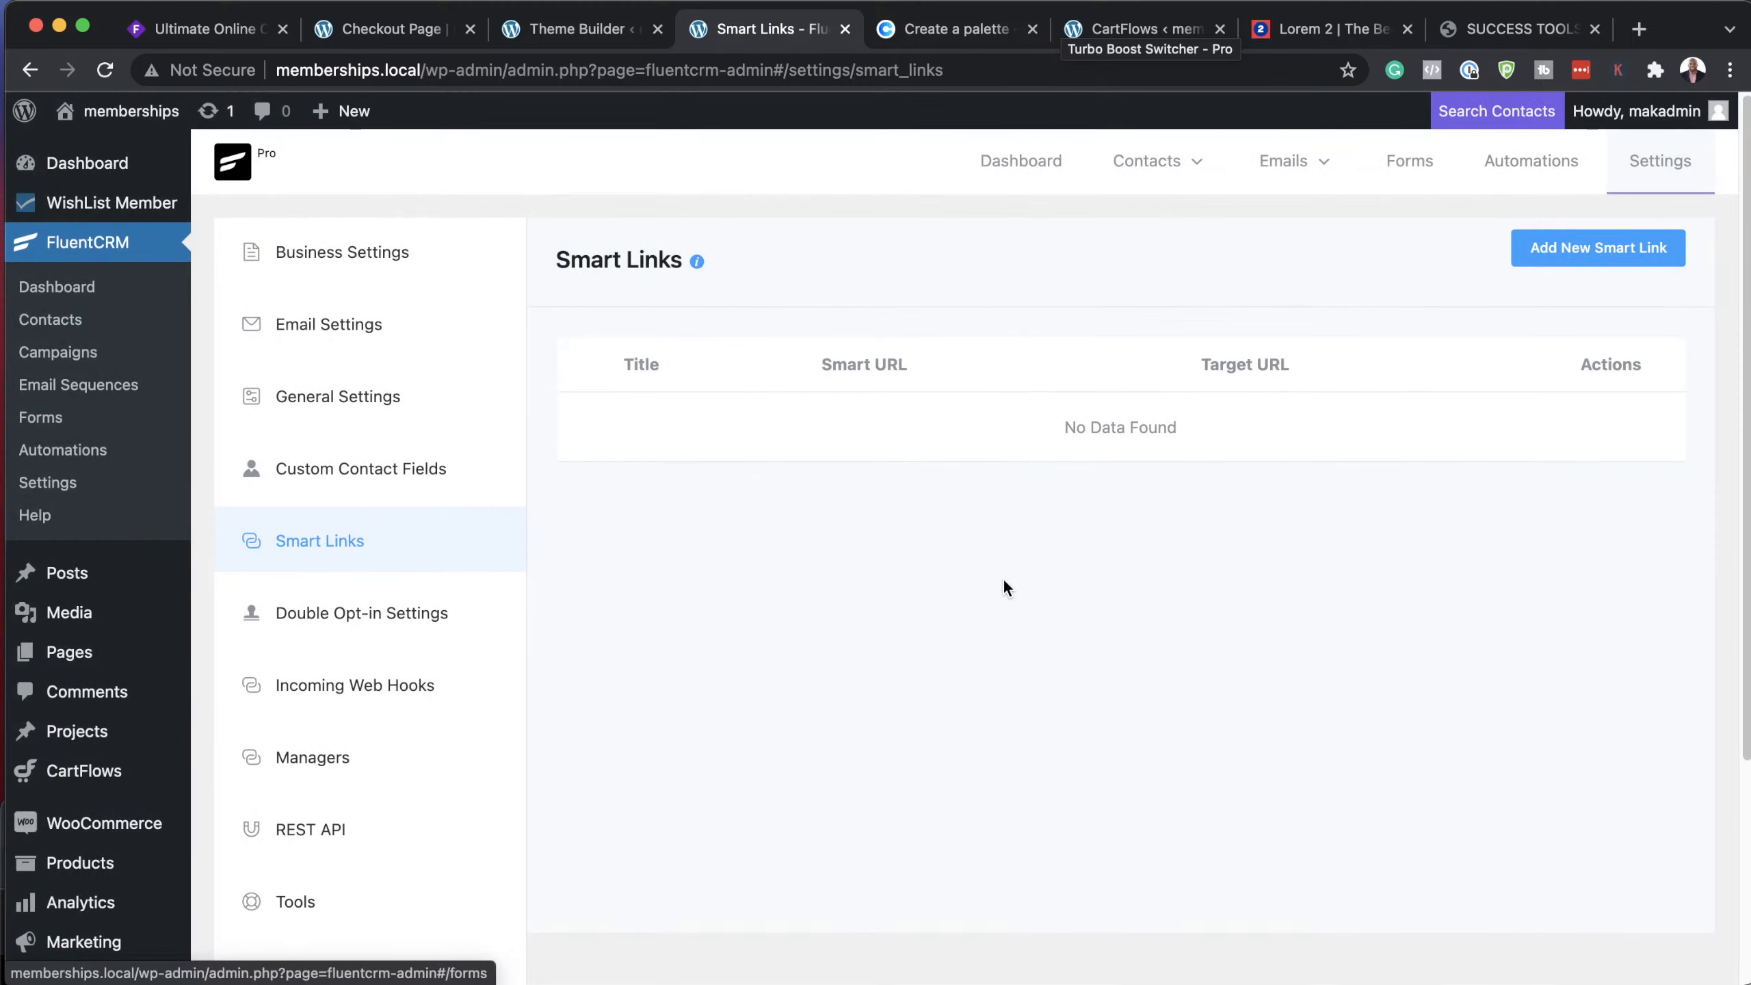